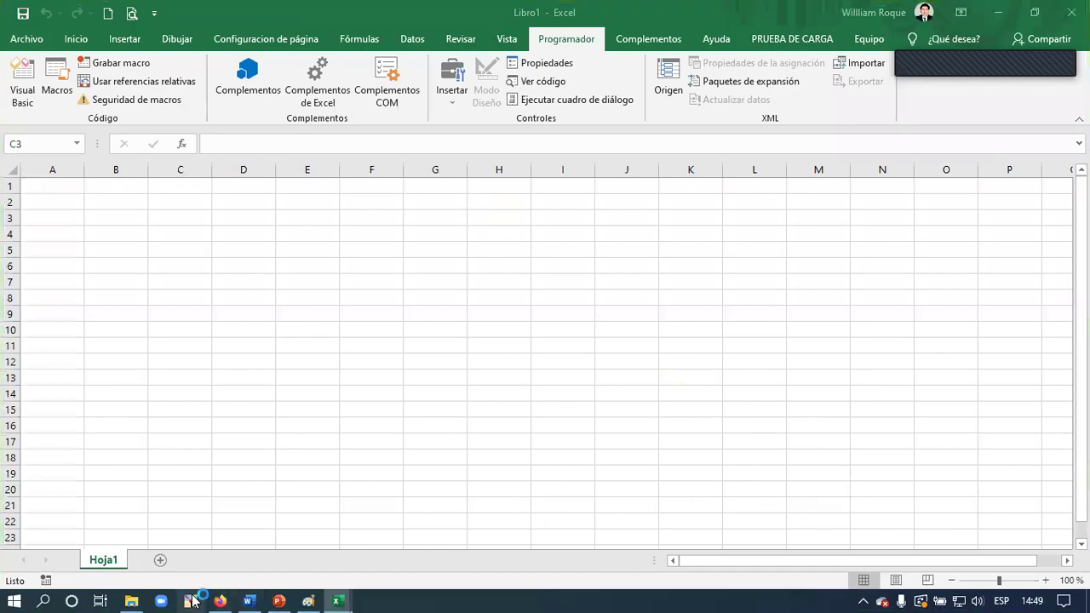
- Open the Developer tab and draw a red outline box around its Controles group
left_click(1030, 592)
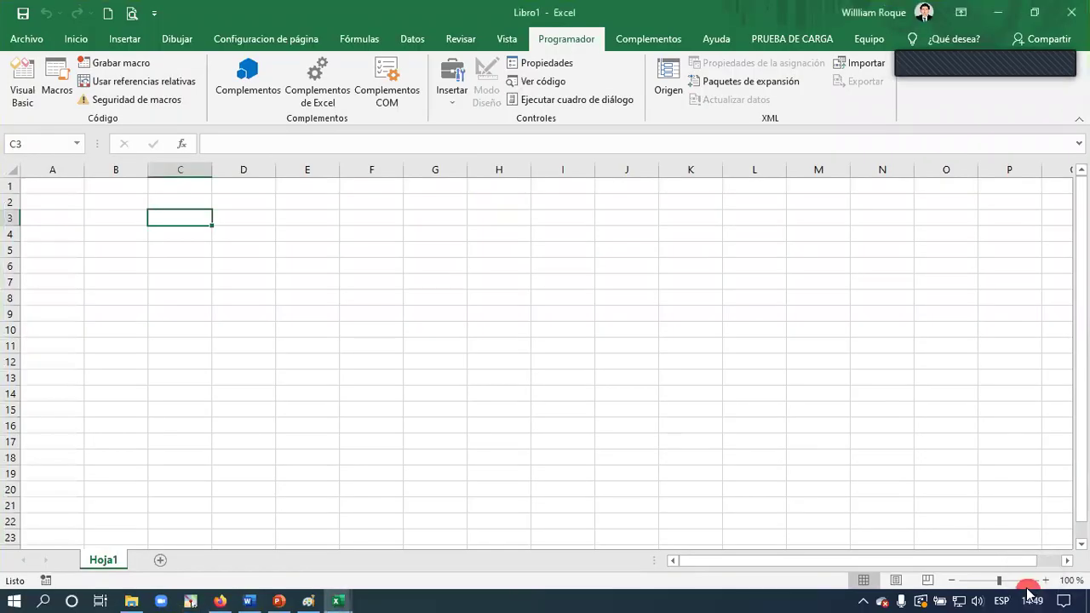
key("alt+r")
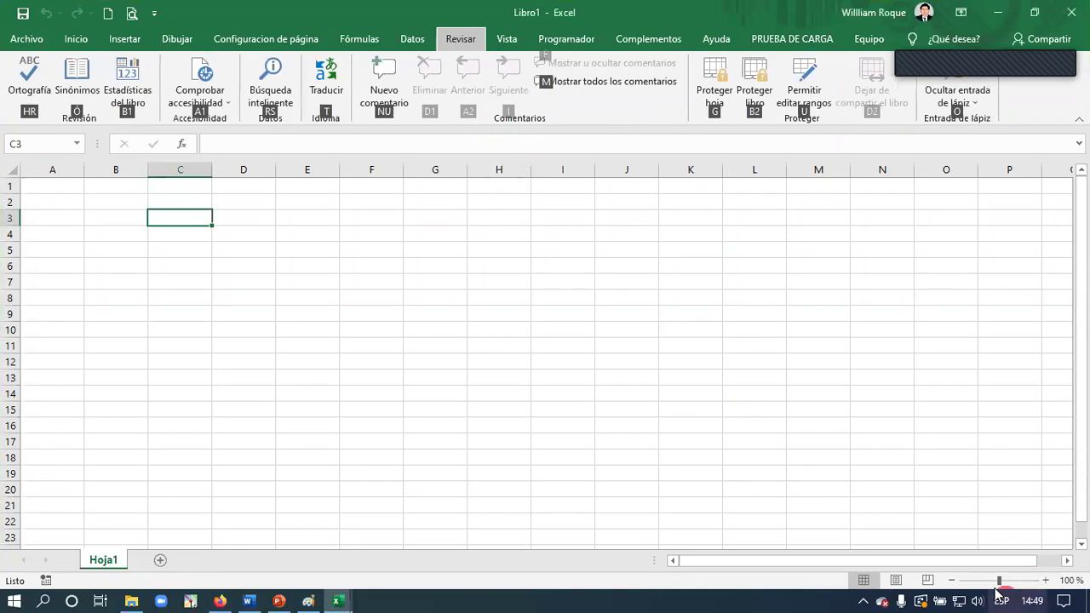
left_click(460, 230)
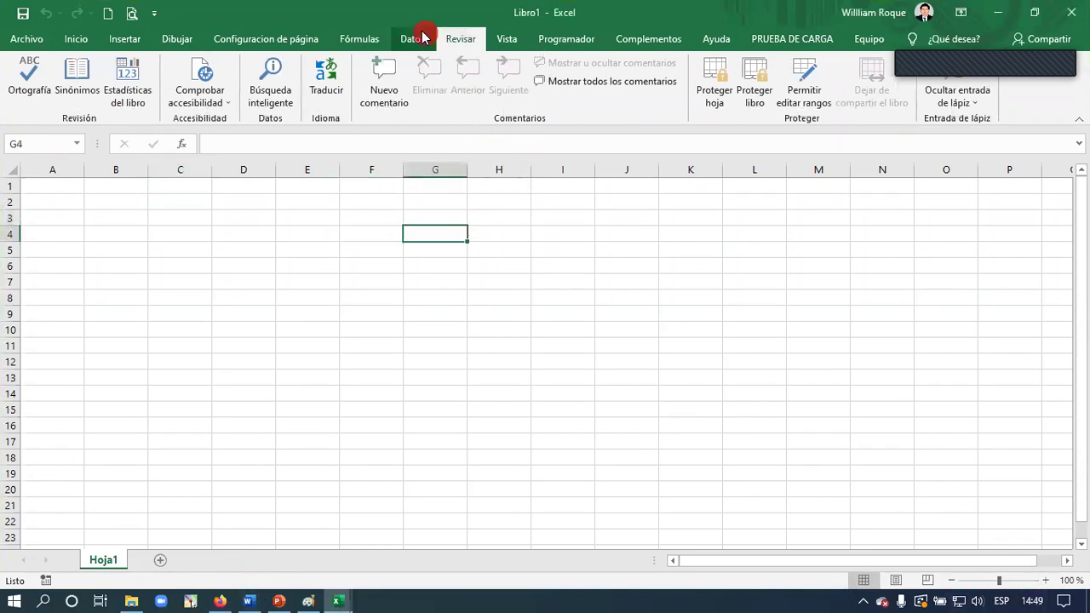
left_click(562, 39)
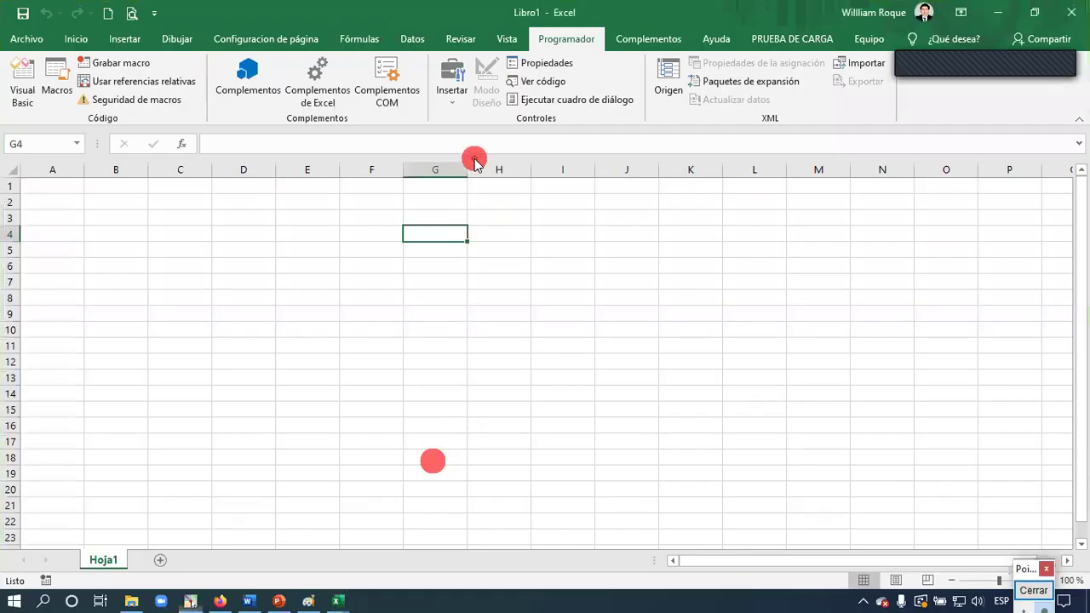
left_click_drag(417, 51, 656, 125)
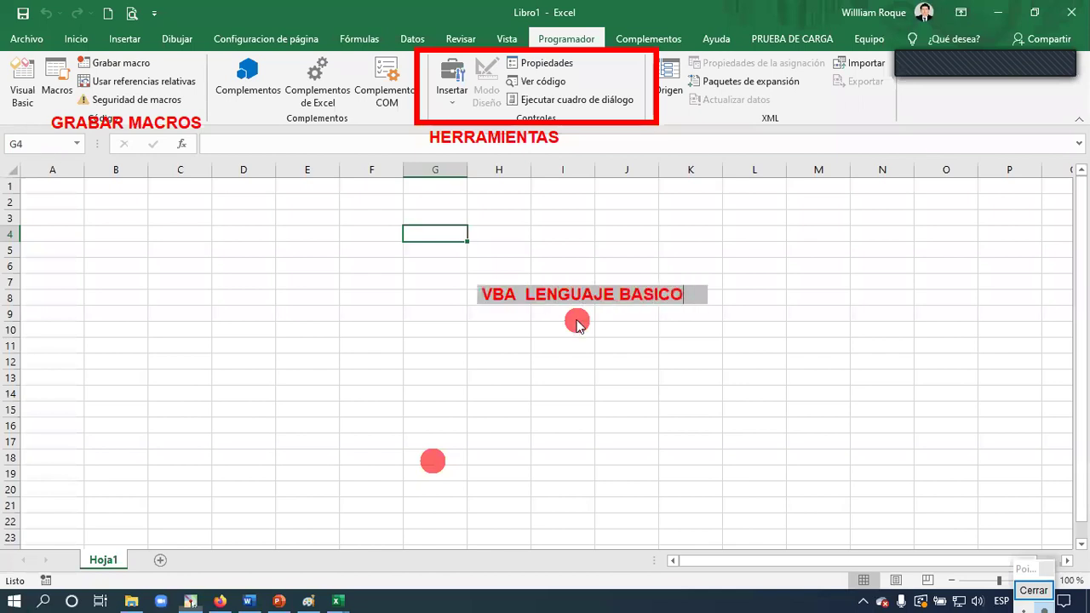
- Write the red note 'SINTAXIS COMO SE ESCRIBE' beneath the VBA line
left_click(577, 322)
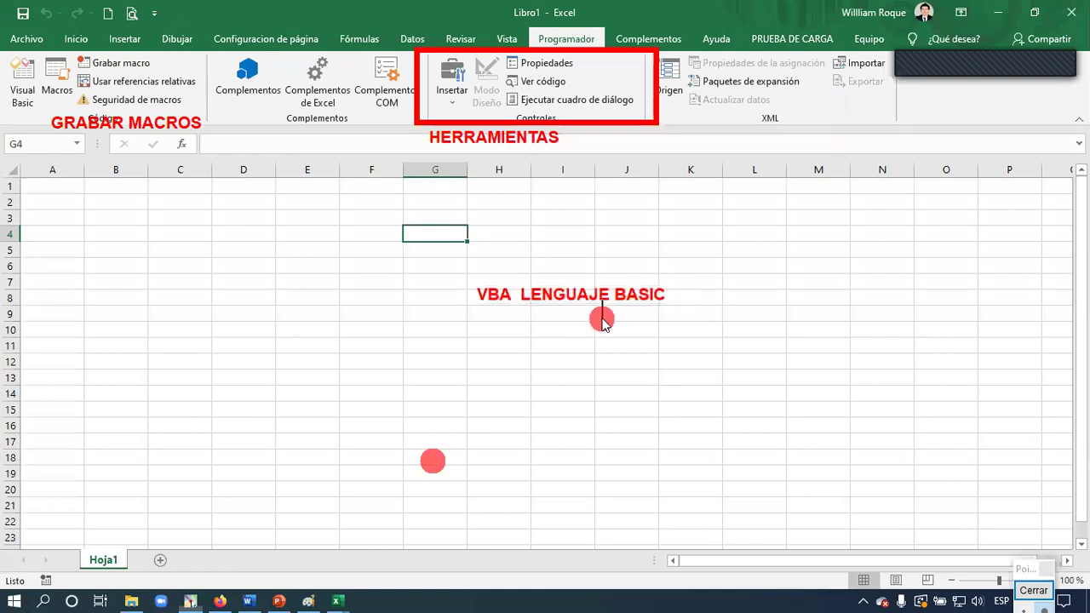
left_click(479, 326)
type("SINTAXIS")
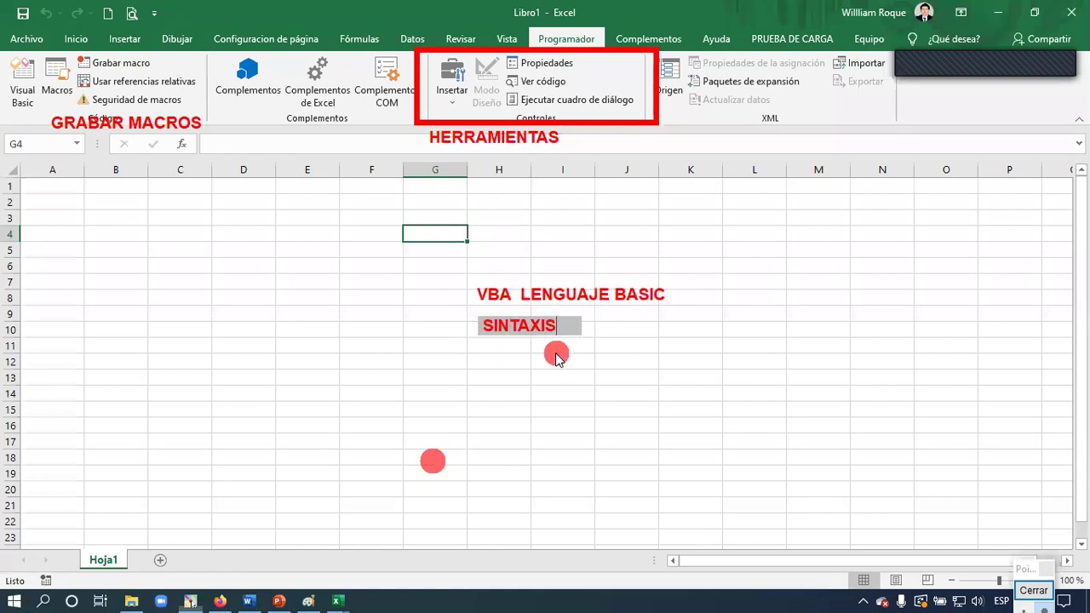
type("  COMO SE ESCRIBE")
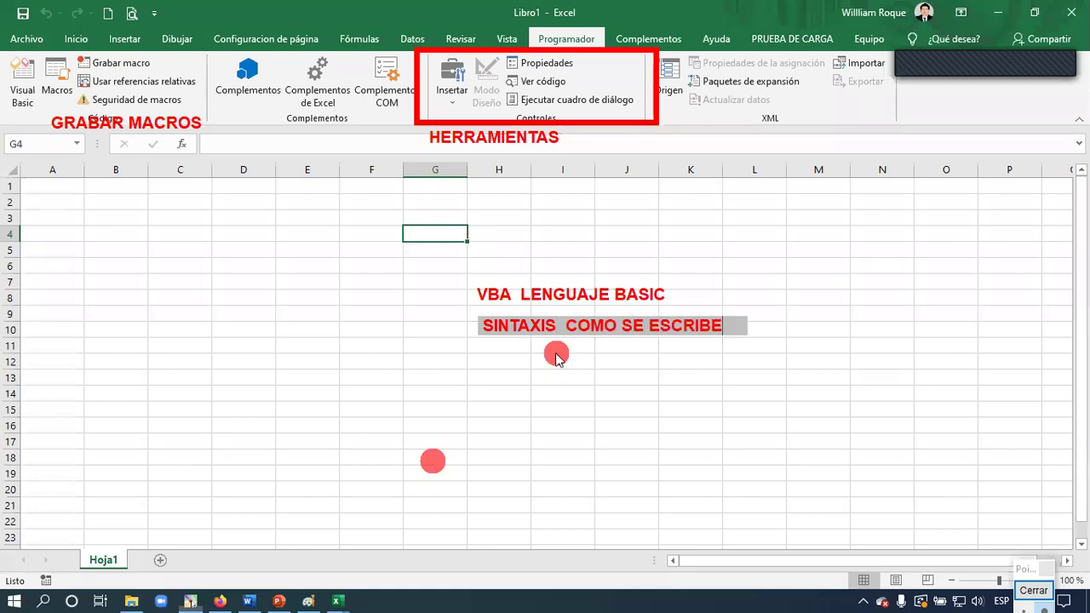
left_click(555, 356)
- Add the note 'EN INGLES BASICO', then clear all red annotations from the screen
left_click(483, 362)
type("EN")
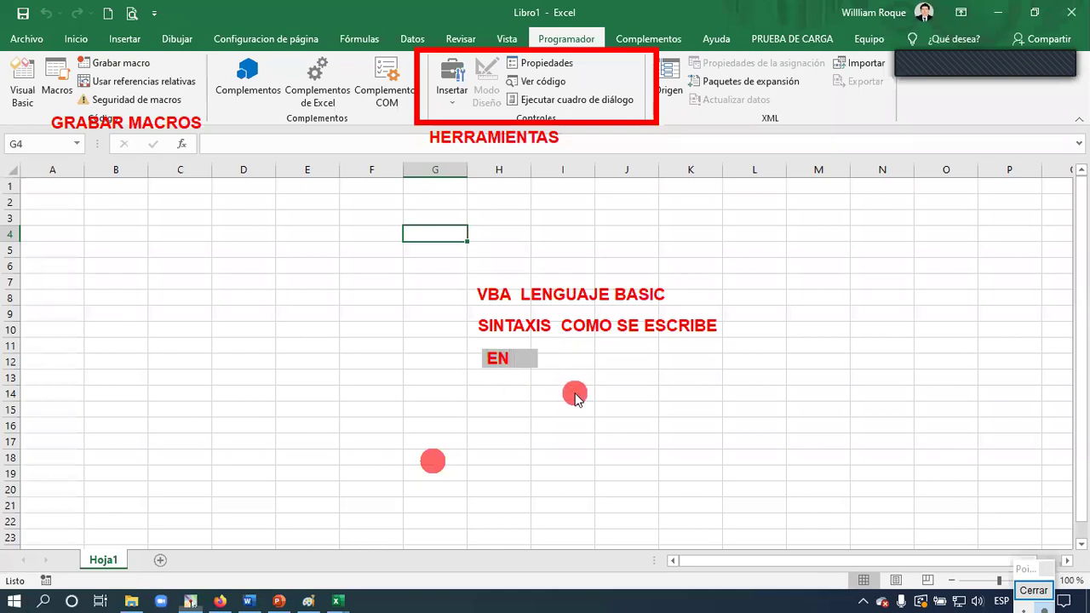
type(" INGLES")
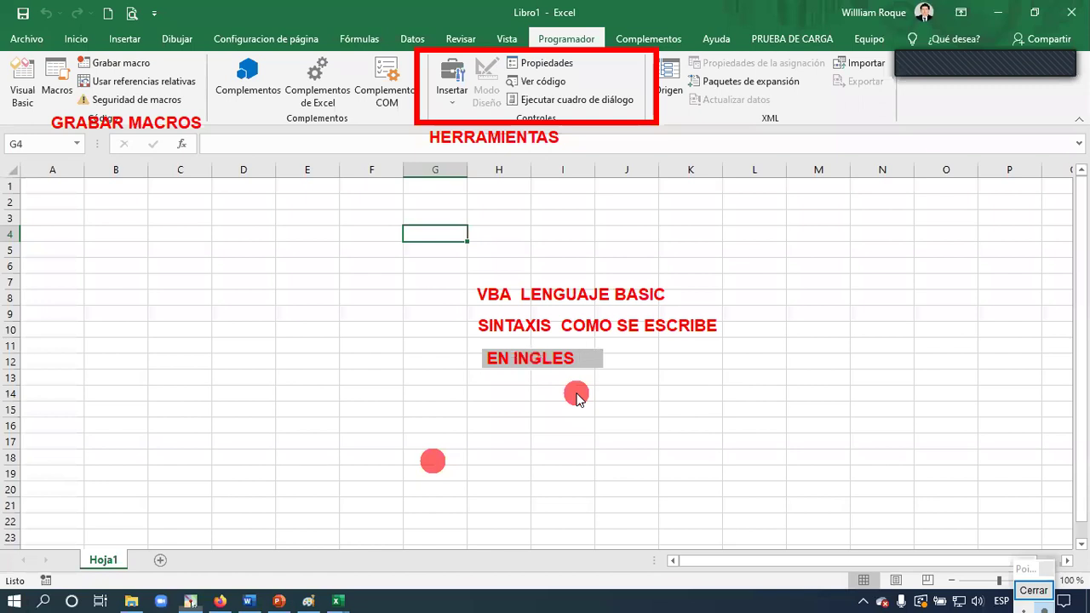
type("BASICO")
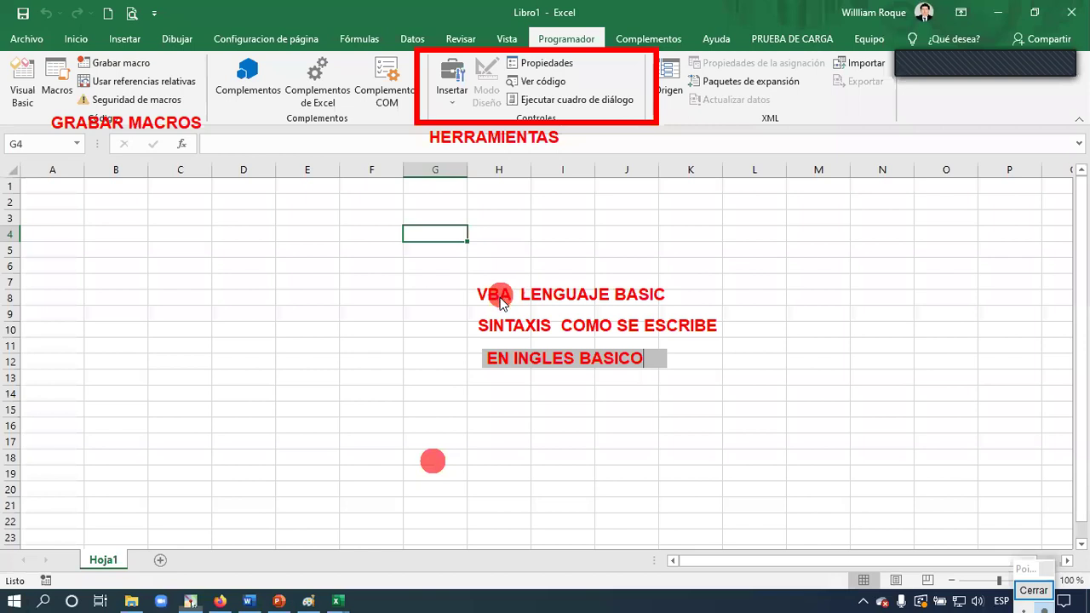
left_click(600, 339)
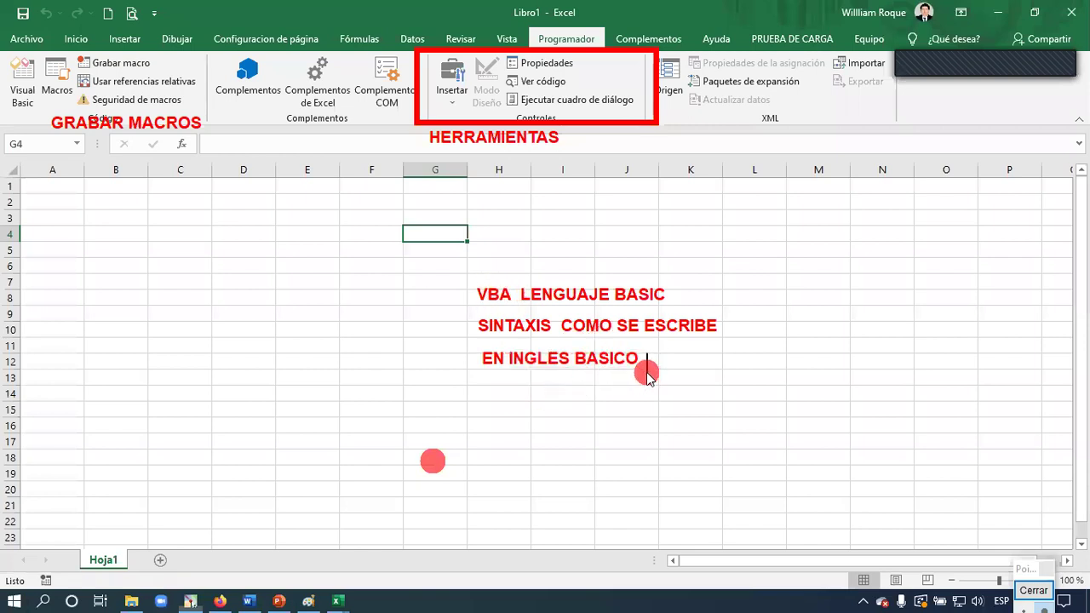
left_click(1029, 593)
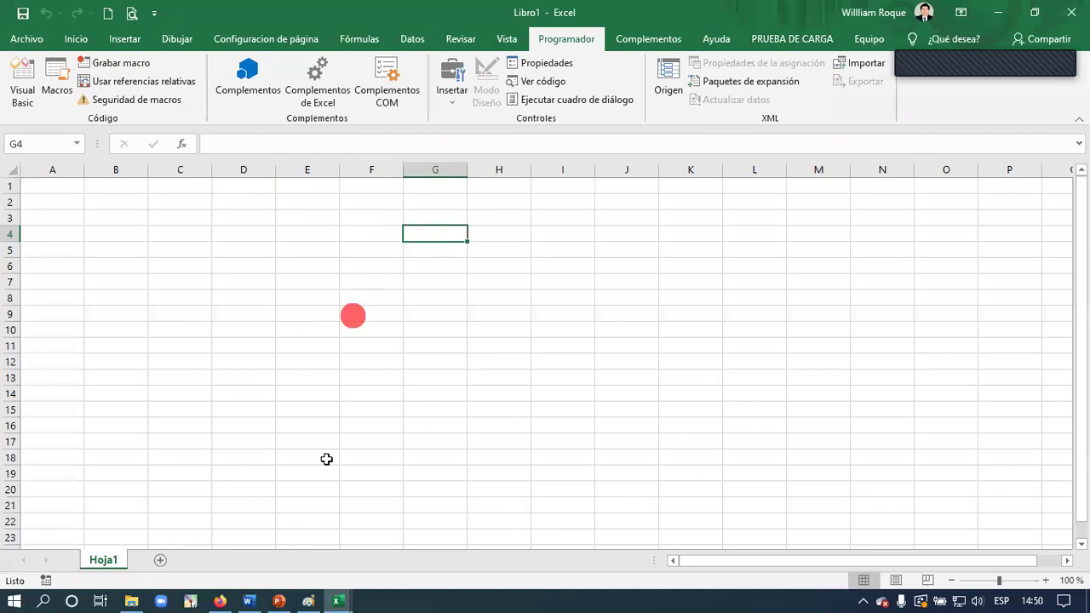
- Add the blue note 'PRIMERA MACRO GRABANDO' at the lower left of the Paint image
mouse_move(314, 594)
left_click(314, 502)
left_click(283, 58)
left_click(16, 427)
type("PRIMERA MACRO GRA")
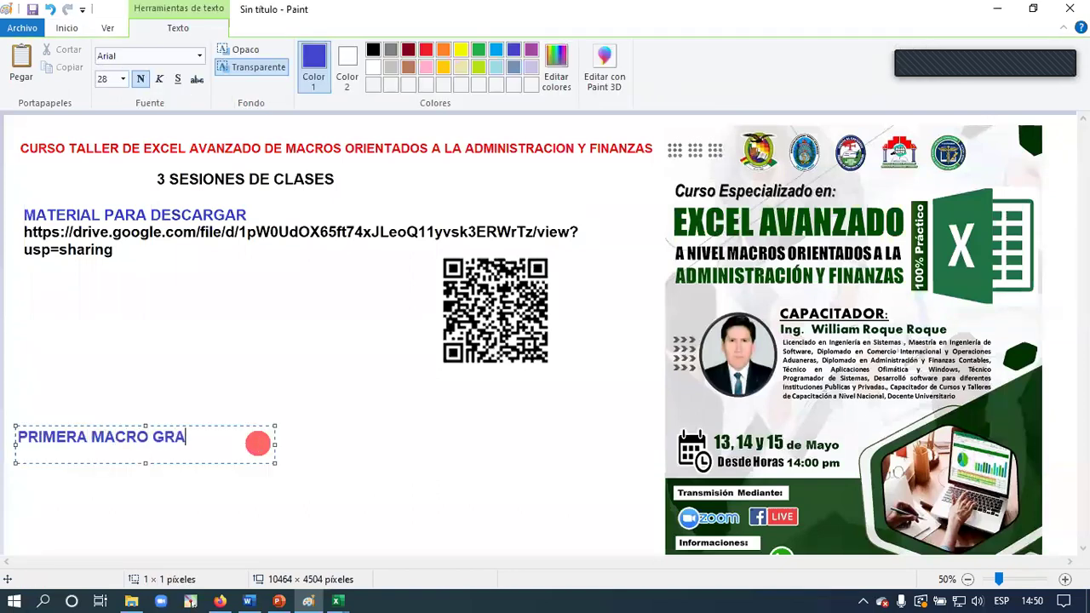
type("BANDO")
left_click(314, 443)
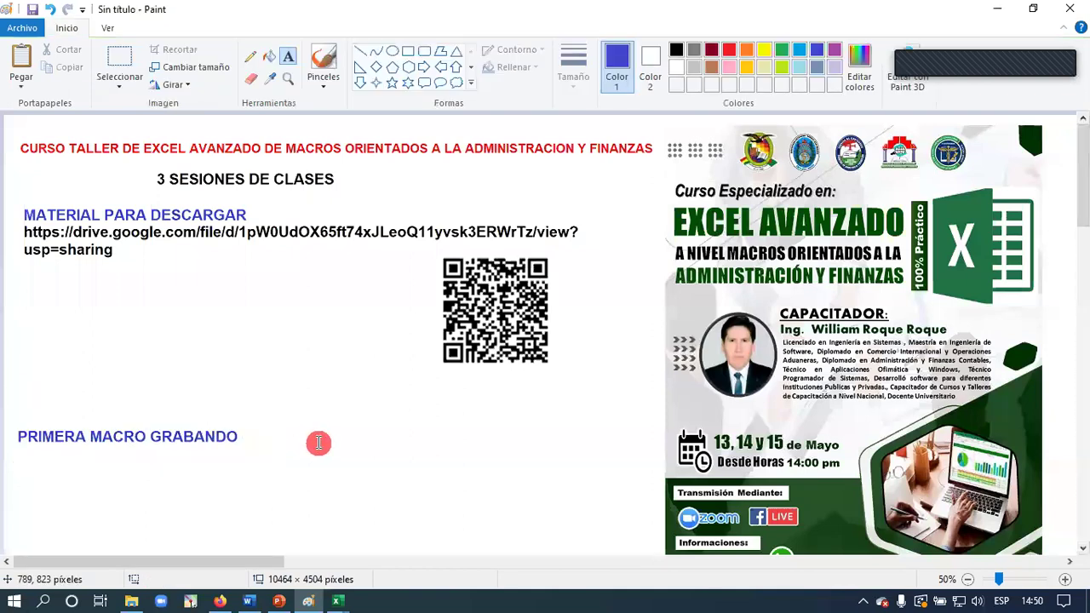
- Add the blue note 'ABRIR EL EJERCICIOS ARCHIVO EXCEL EN EL MATERIAL' beneath it
left_click(69, 465)
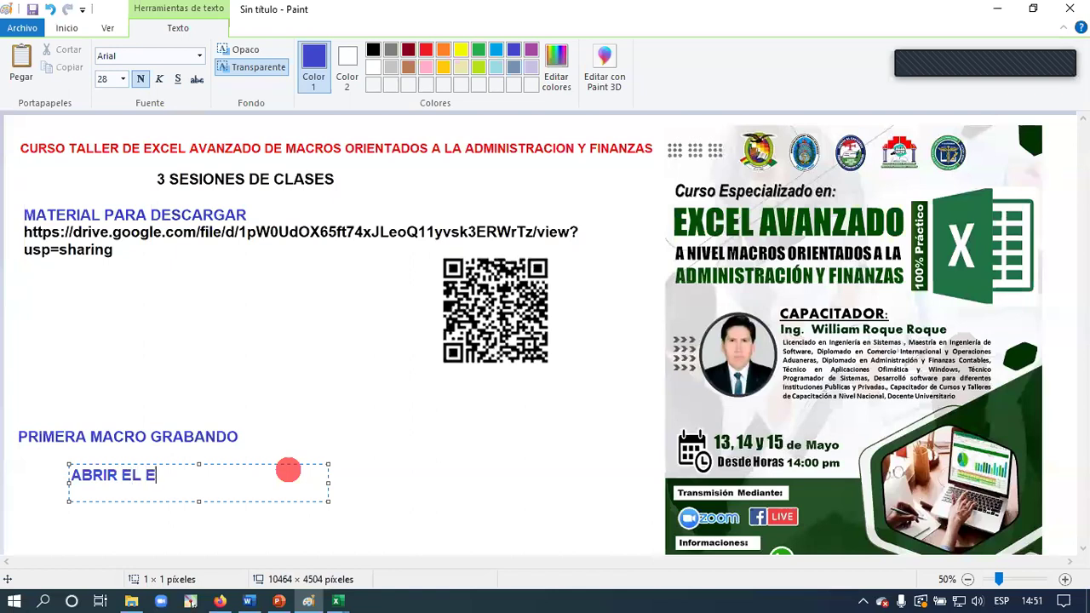
type("CIOS")
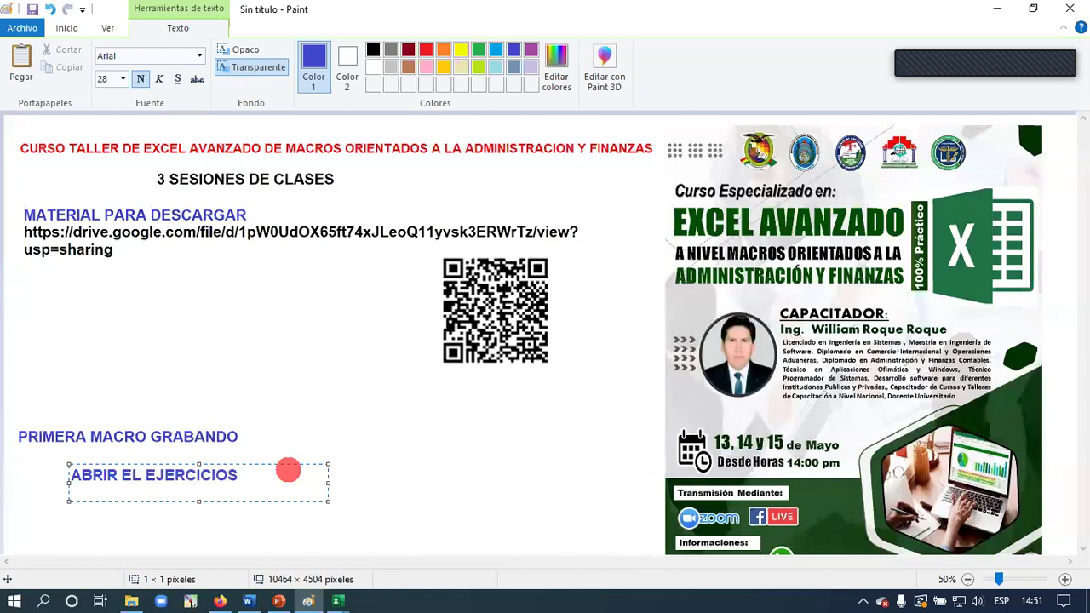
type(" ARCHIVO EXC")
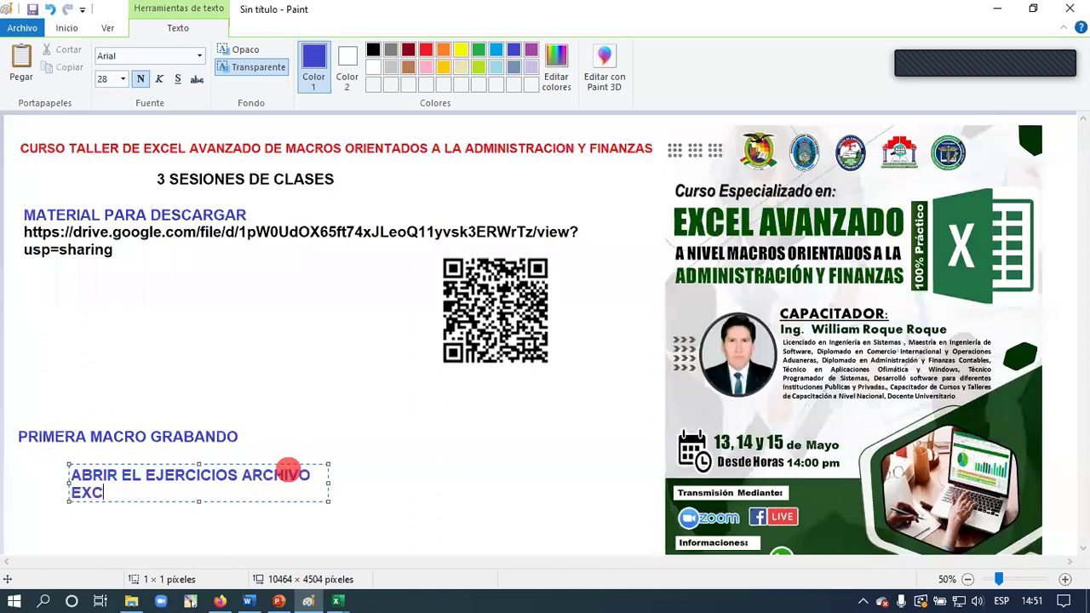
type("EL EN EL MATERIAL")
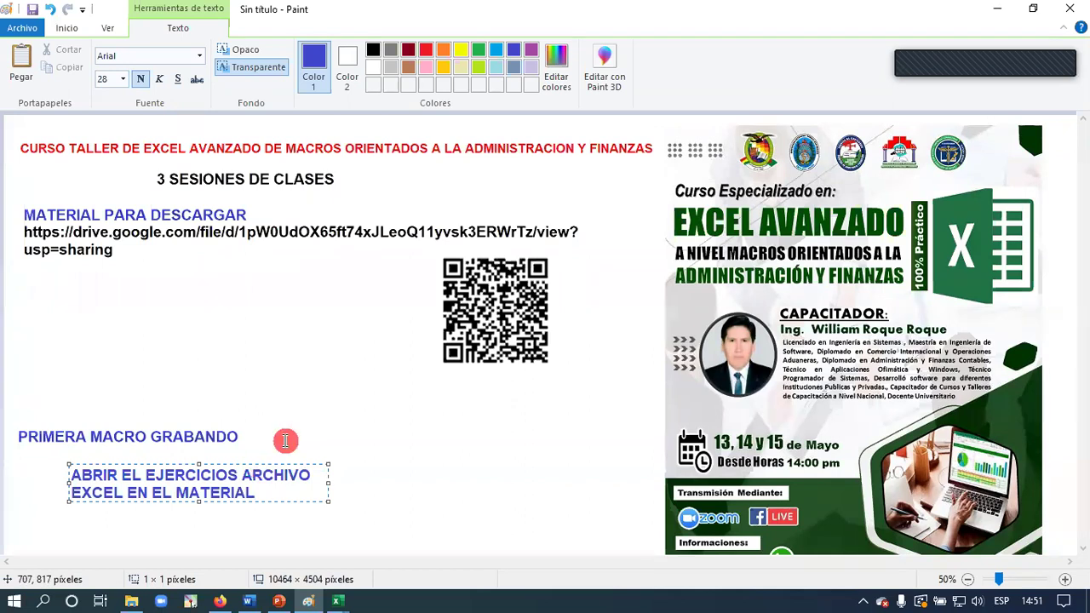
left_click(286, 441)
left_click(833, 114)
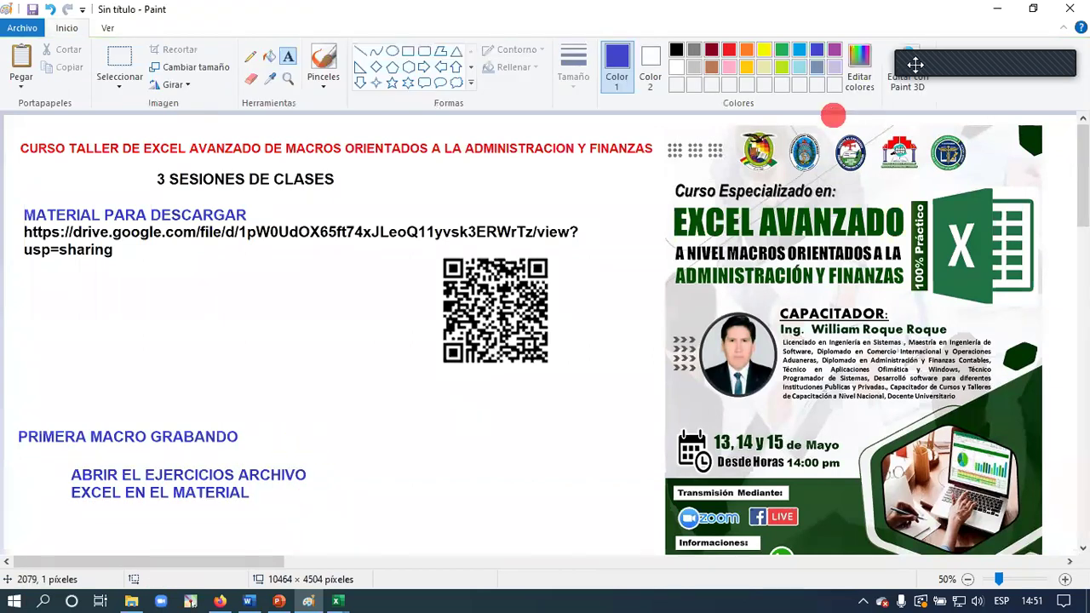
scroll(320, 395, "down", 2)
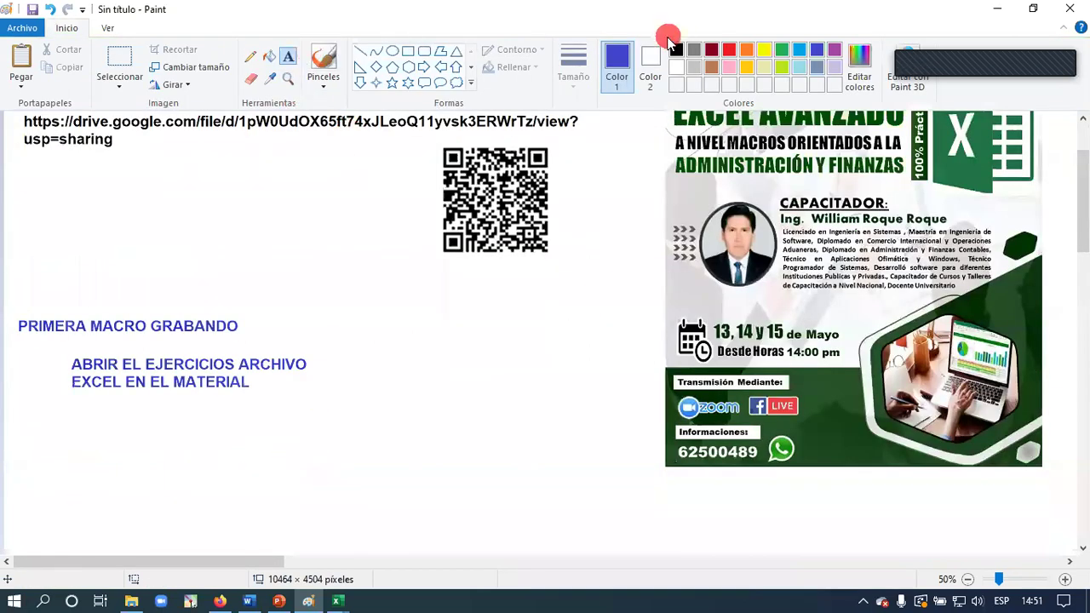
- Switch to black and add the note 'EXTENSION DE ARCHIVO' below the blue lines
left_click(676, 50)
left_click(41, 425)
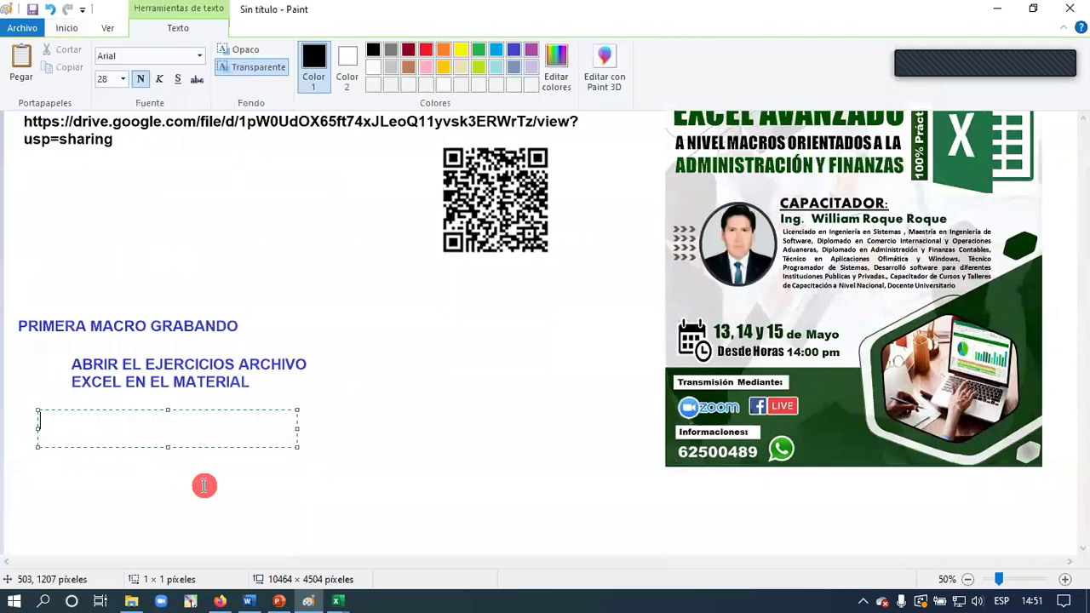
type("EXTENSION DE ARCHIVO")
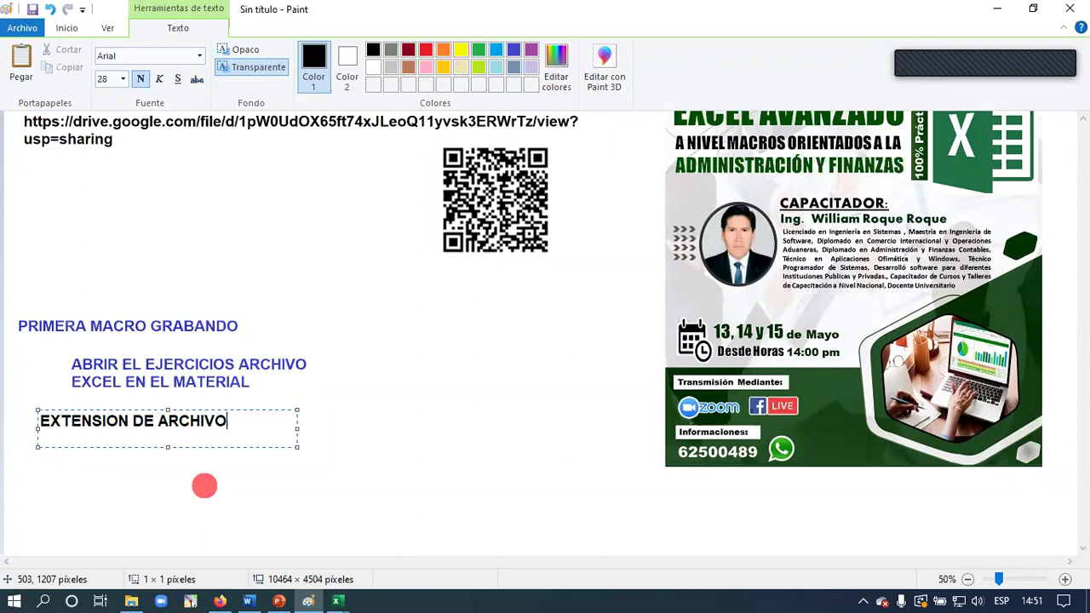
left_click(207, 492)
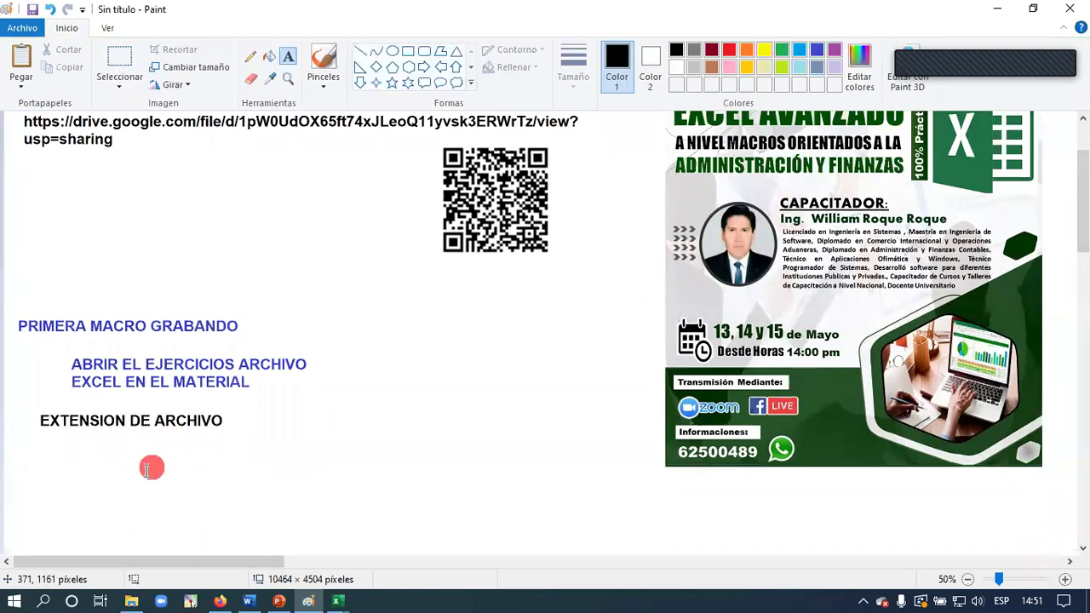
- Add the black note 'NOMBRE.XLSM' beneath it, correcting the mistyped extension
left_click(103, 460)
type("NOMBRE.XL")
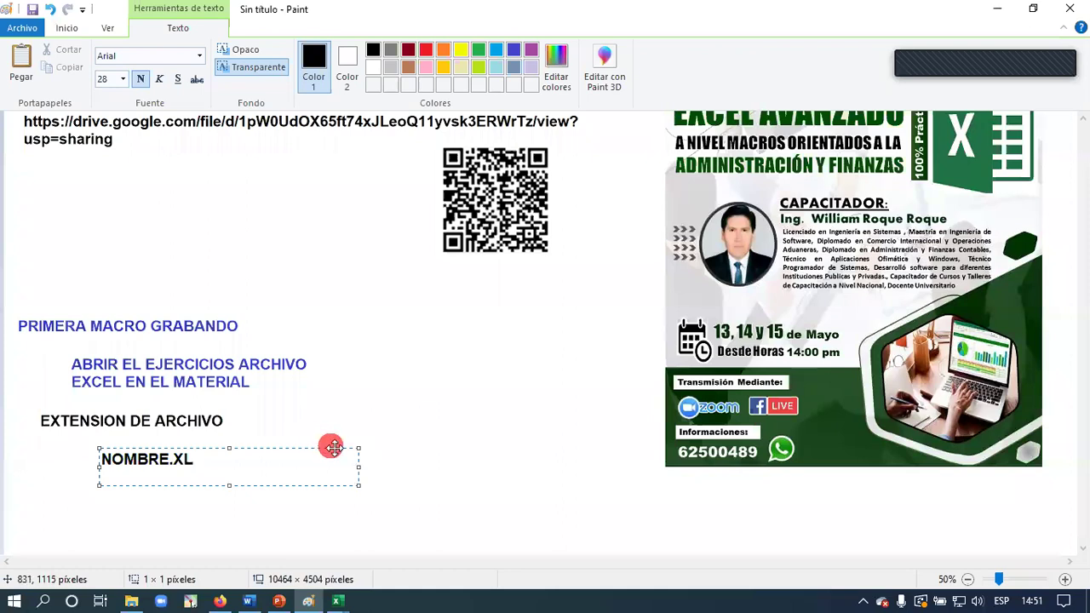
type("M")
left_click_drag(208, 459, 202, 458)
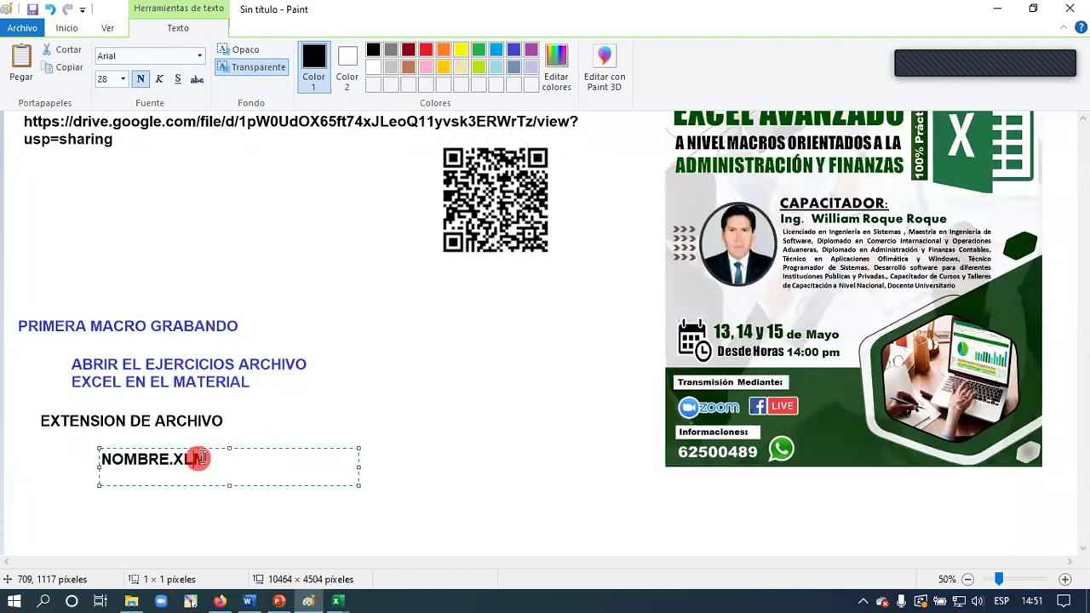
type("SM")
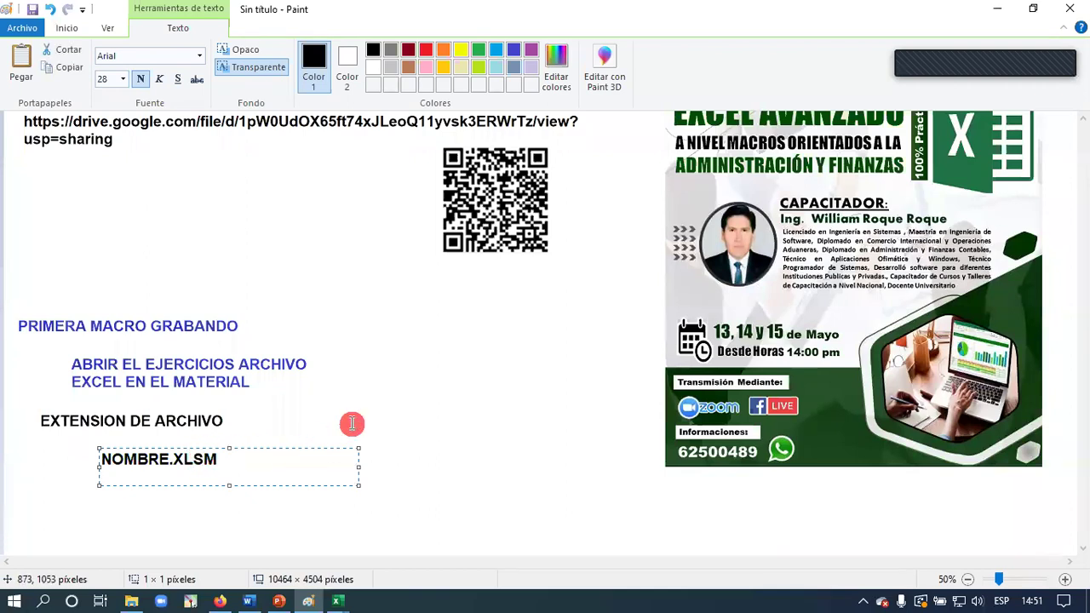
left_click(351, 423)
- Return to the Libro1 workbook and go to Archivo > Guardar como
mouse_move(339, 598)
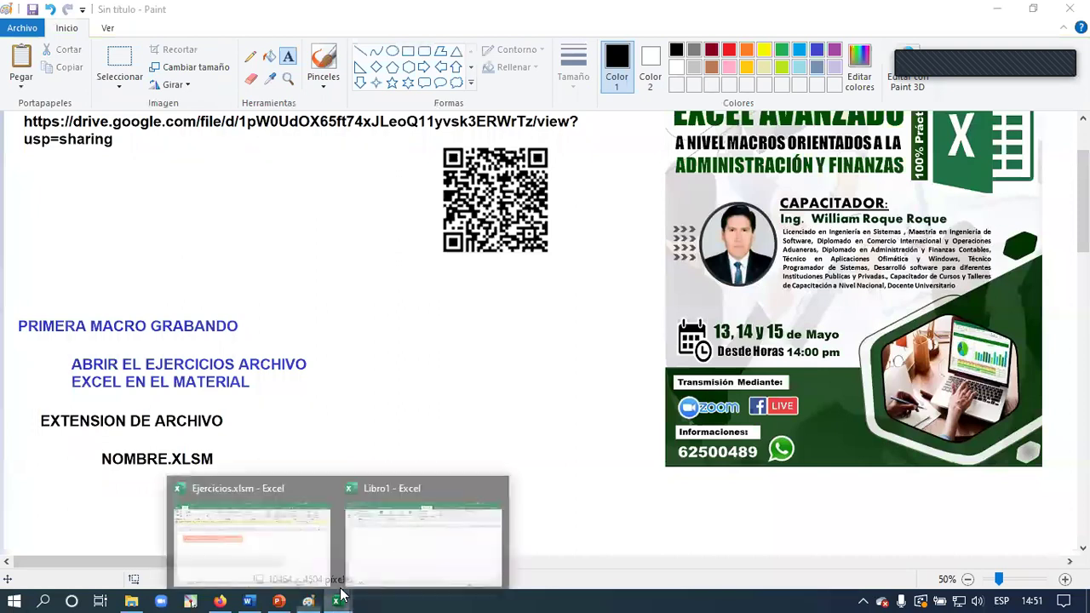
left_click(401, 555)
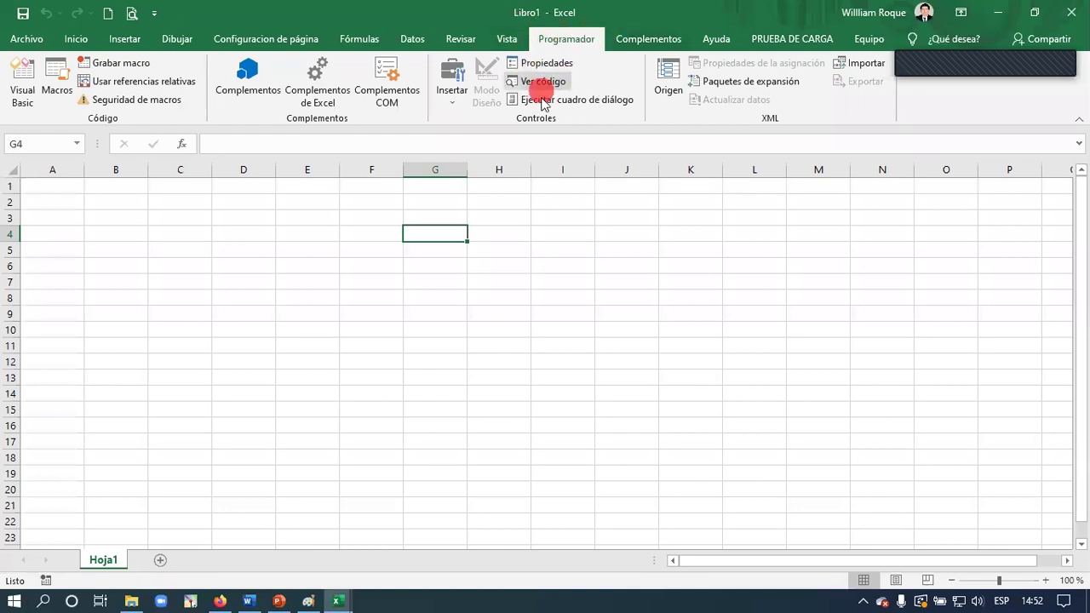
left_click(25, 43)
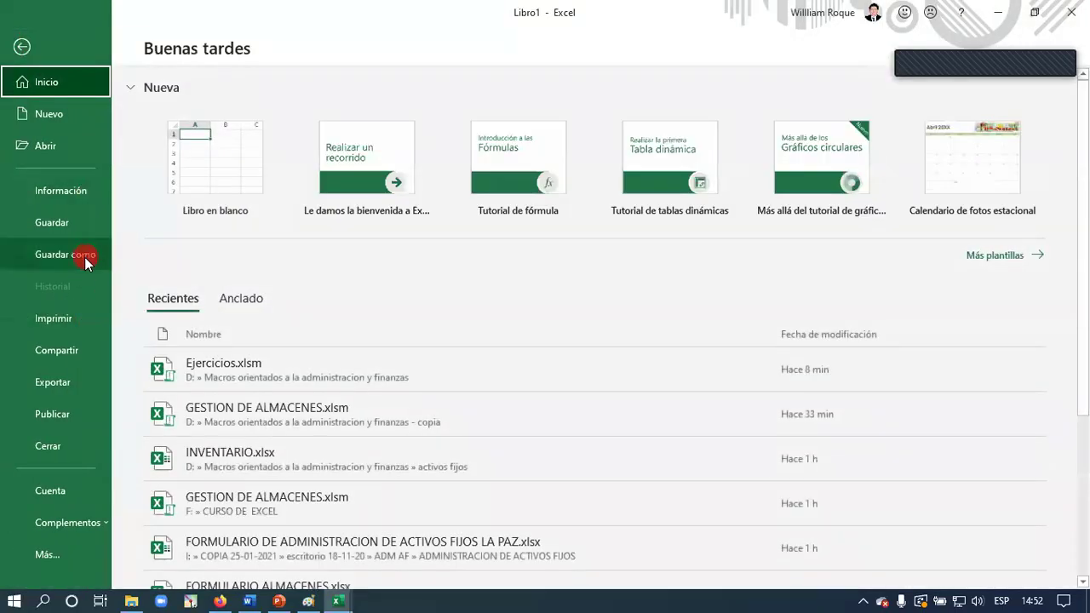
left_click(84, 257)
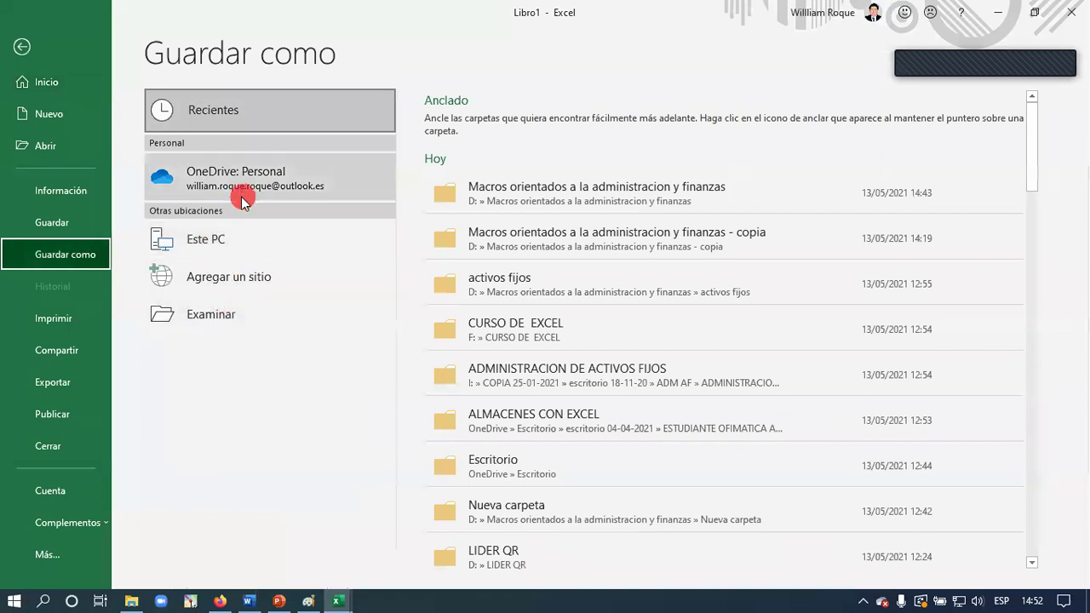
- Browse for a folder and choose Escritorio as the save location
left_click(236, 316)
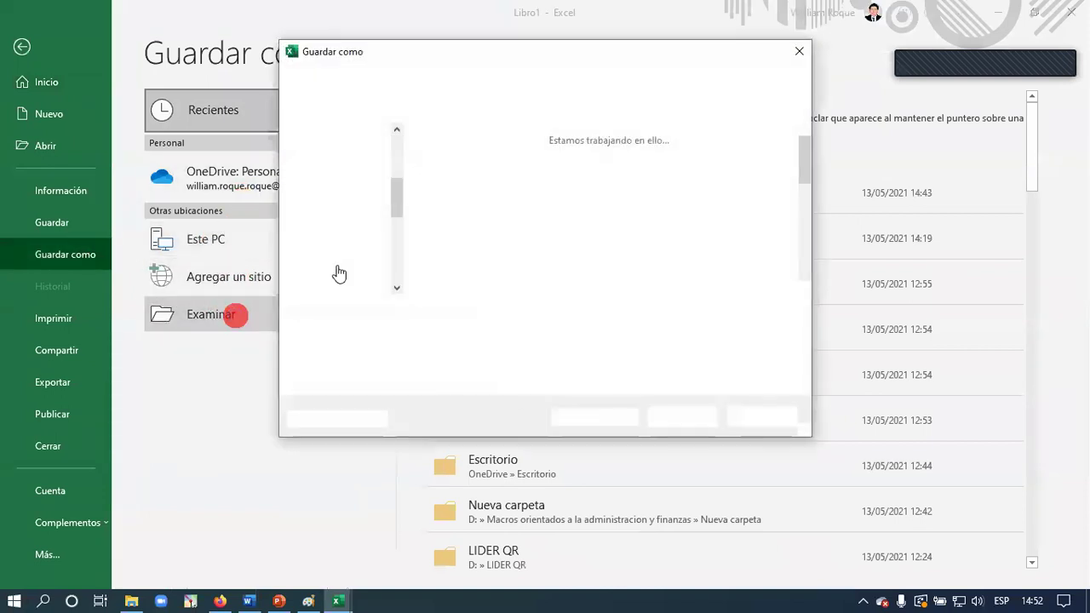
mouse_move(400, 196)
left_mouse_down()
mouse_move(400, 211)
mouse_move(400, 193)
left_mouse_up()
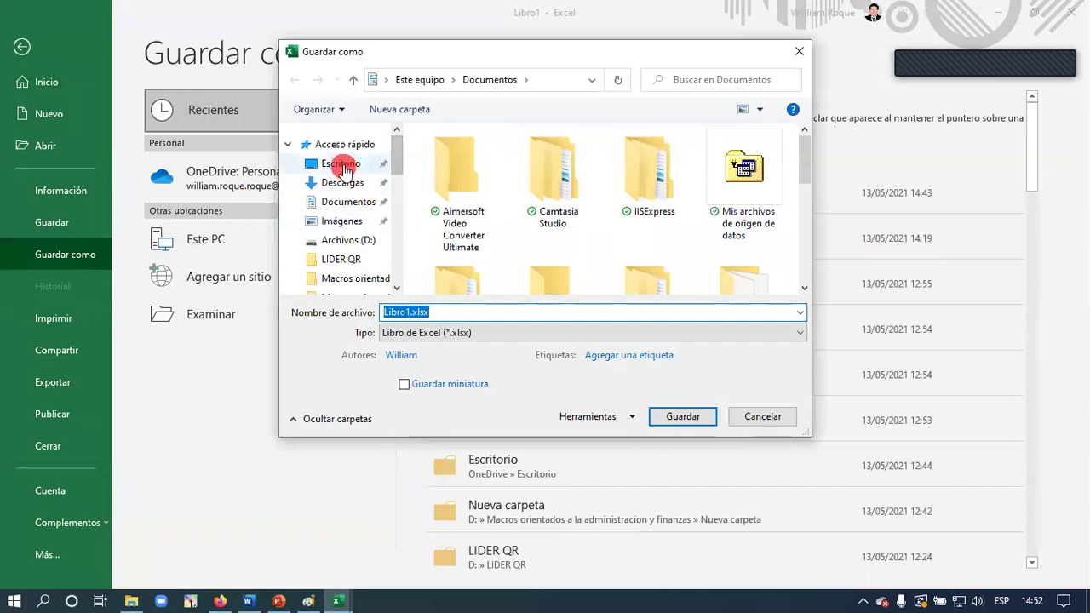
left_click(340, 162)
left_click(410, 312)
- Rename the file from Libro1.xlsx to MACRO.xlsx
double_click(412, 311)
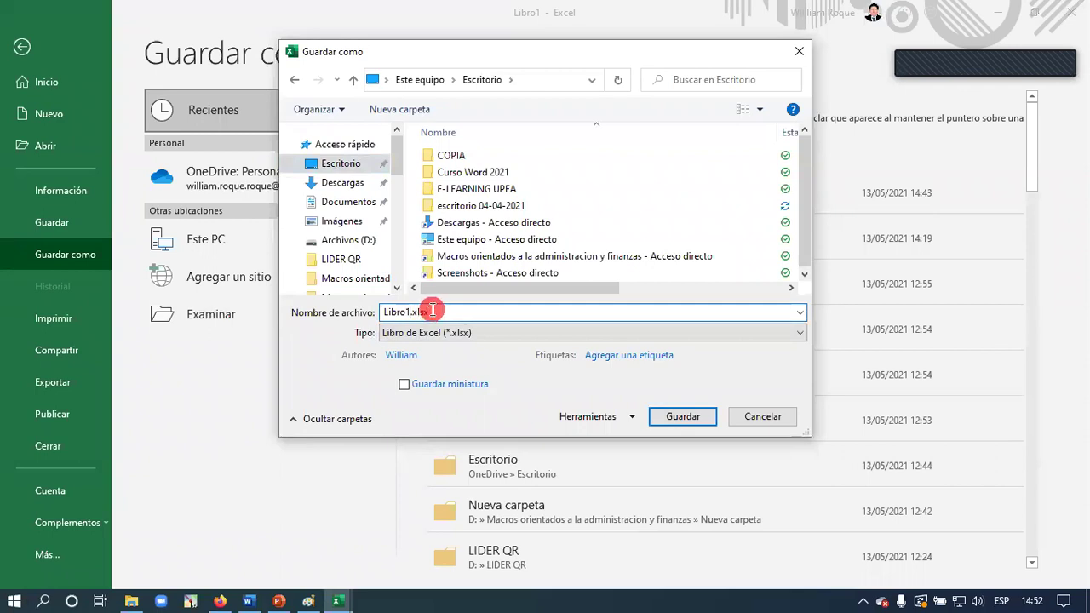
left_click_drag(433, 309, 344, 326)
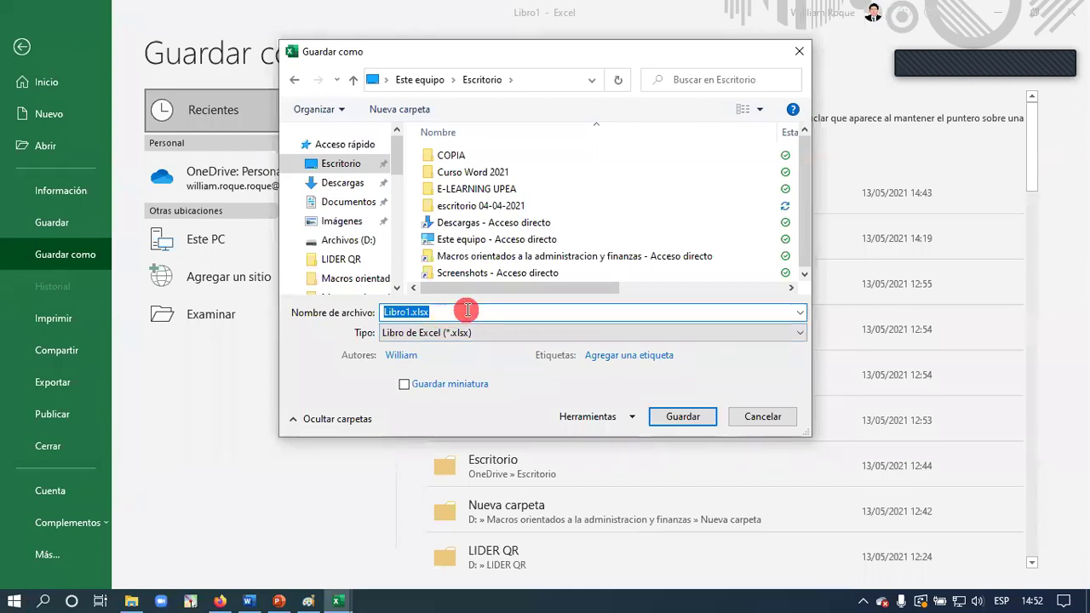
left_click(416, 313)
key("BackSpace")
key("BackSpace")
key("BackSpace")
key("BackSpace")
key("BackSpace")
type("RO")
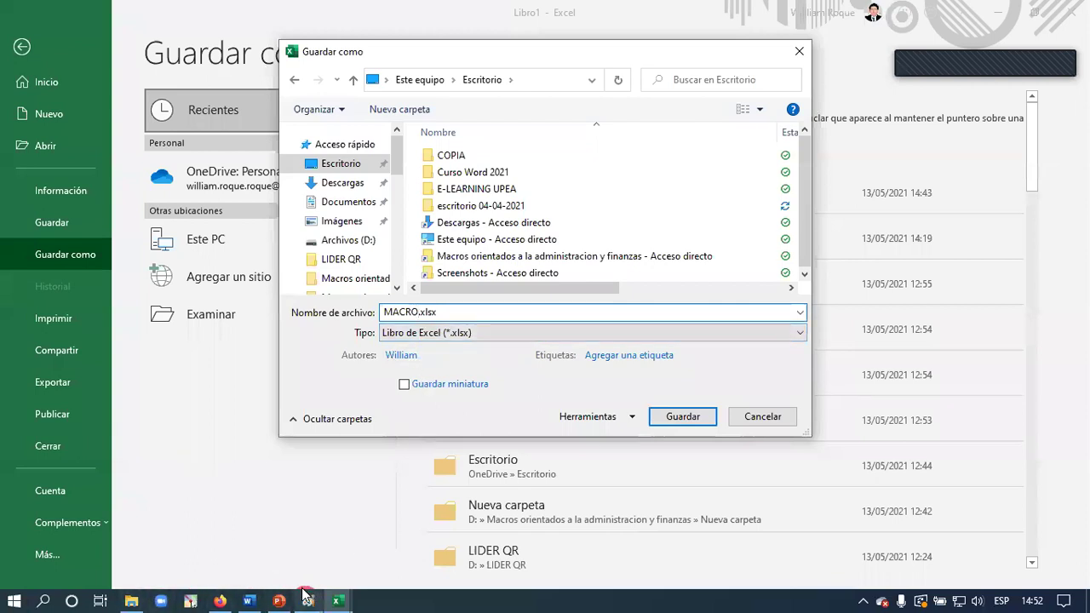
- Annotate the Save As dialog with the note 'TIPO MACRO EXCEL' near the file type
mouse_move(314, 594)
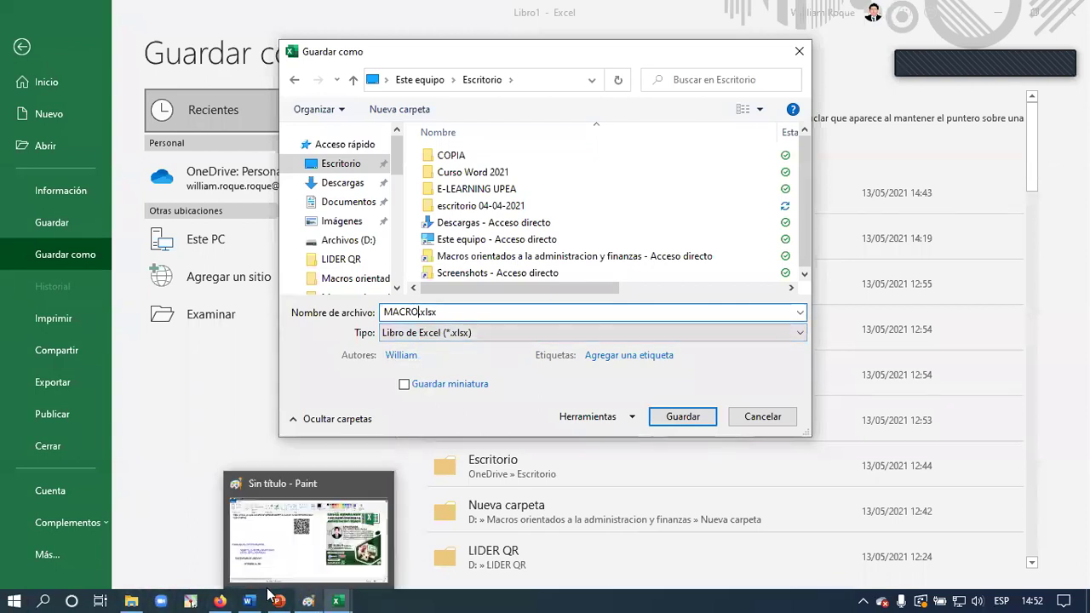
left_click(1041, 579)
left_click(482, 492)
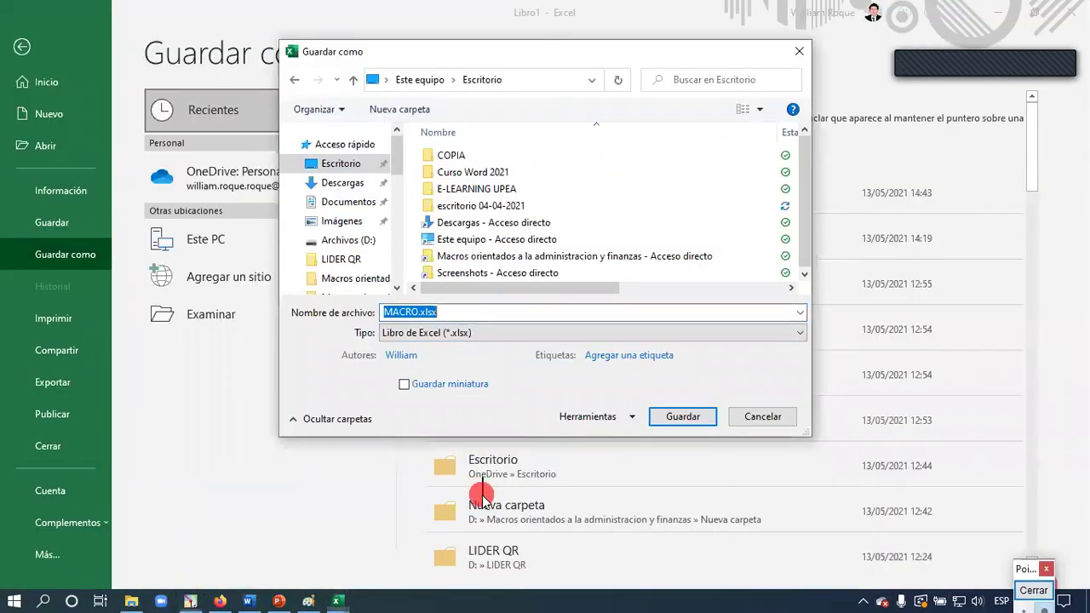
left_click_drag(356, 321, 819, 359)
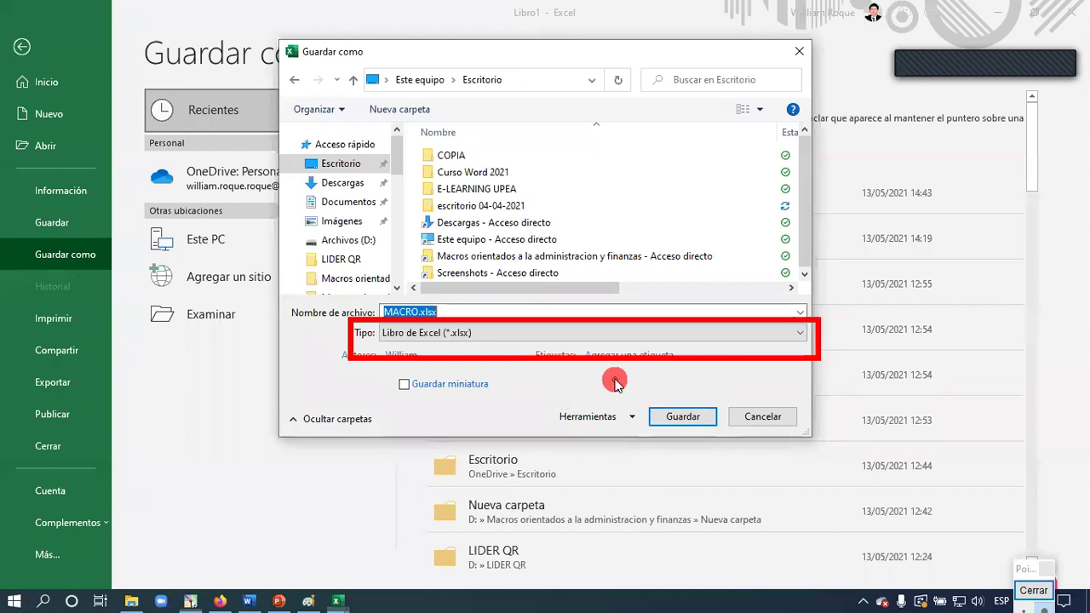
left_click_drag(848, 352, 849, 341)
type("ARCHIV")
key("BackSpace")
key("BackSpace")
key("BackSpace")
key("BackSpace")
key("BackSpace")
type("TIPO MACRO EXCEL")
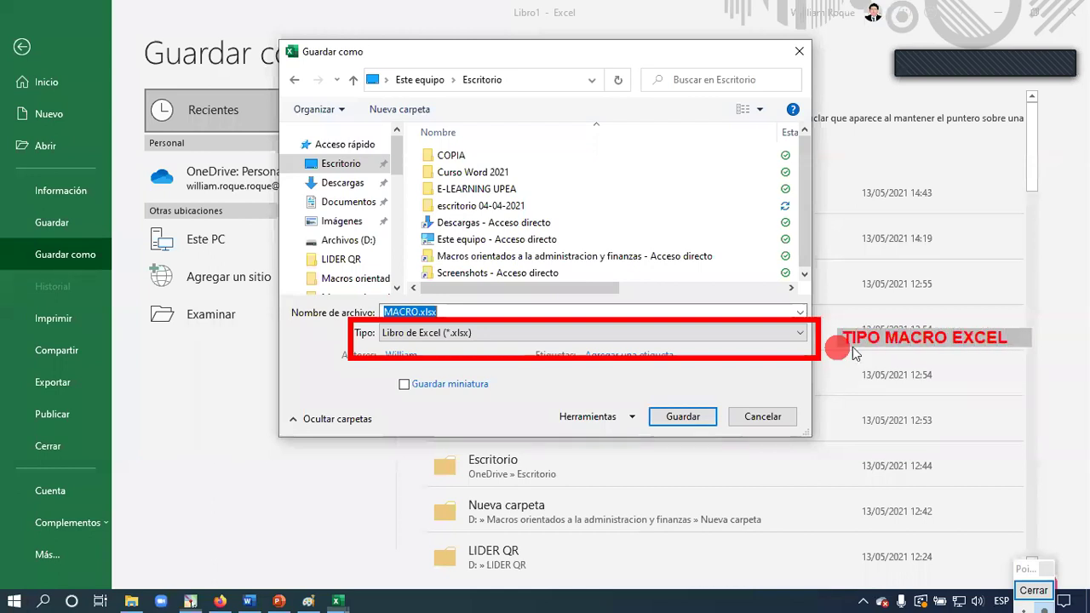
left_click(852, 375)
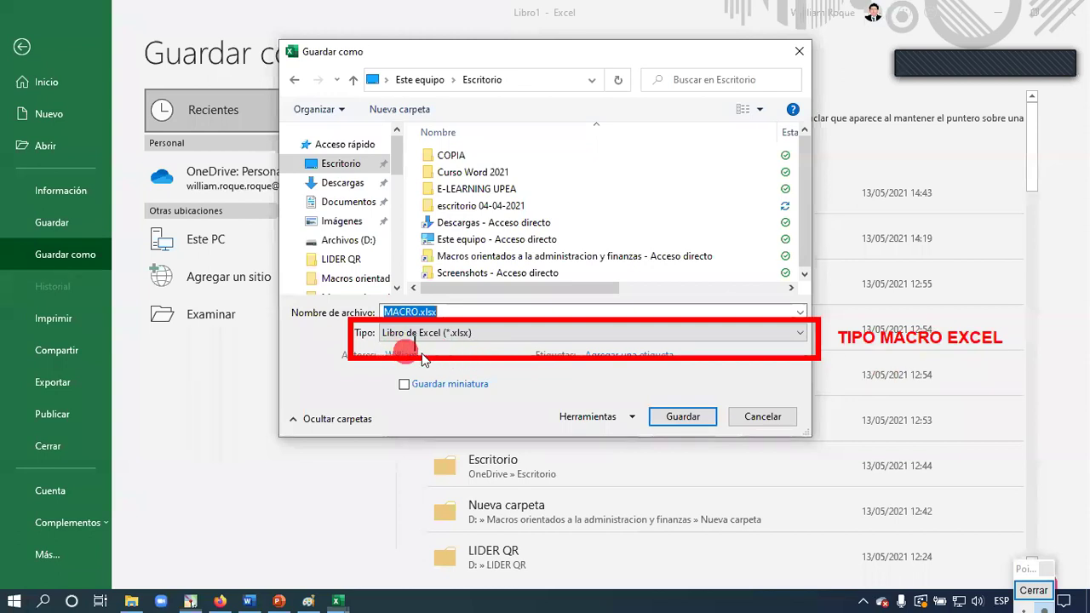
- Add the annotation notes 'XLSX' and 'XLSM' beside the file type list
scroll(431, 355, "up", 2)
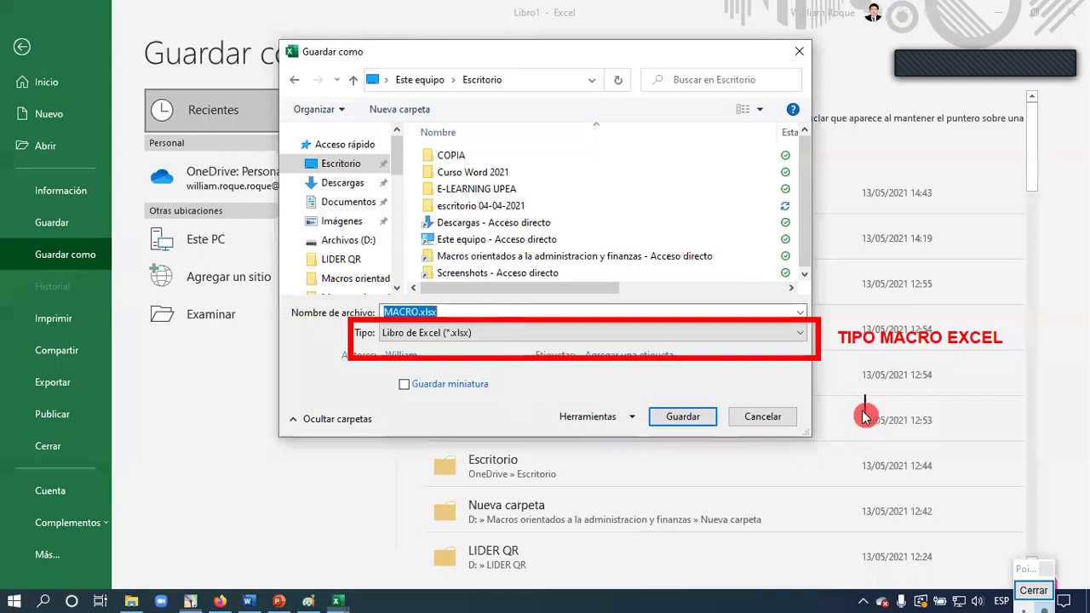
type("XLSX")
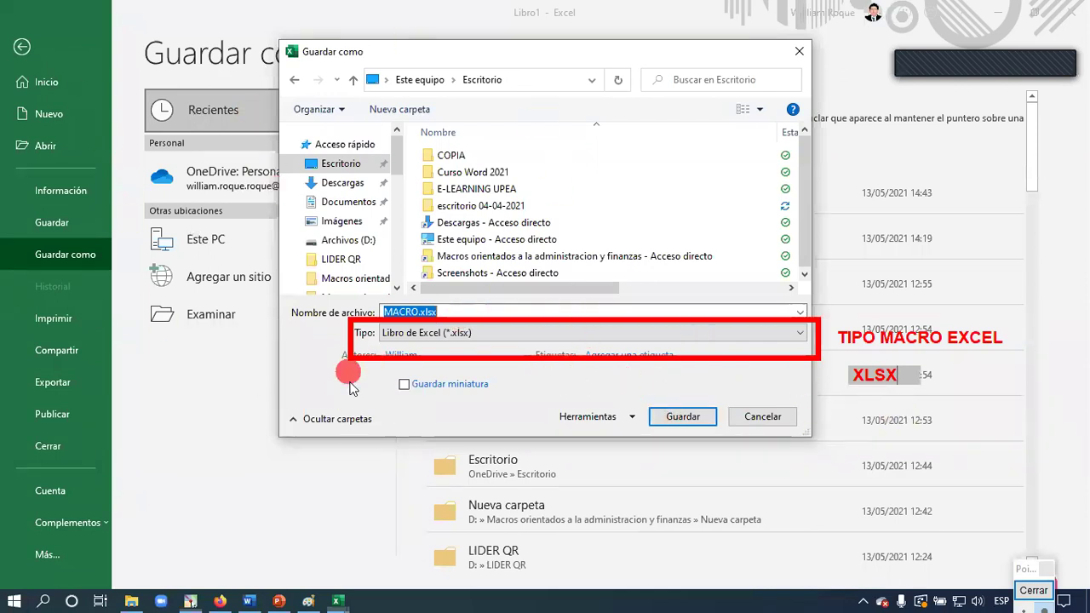
left_click(908, 436)
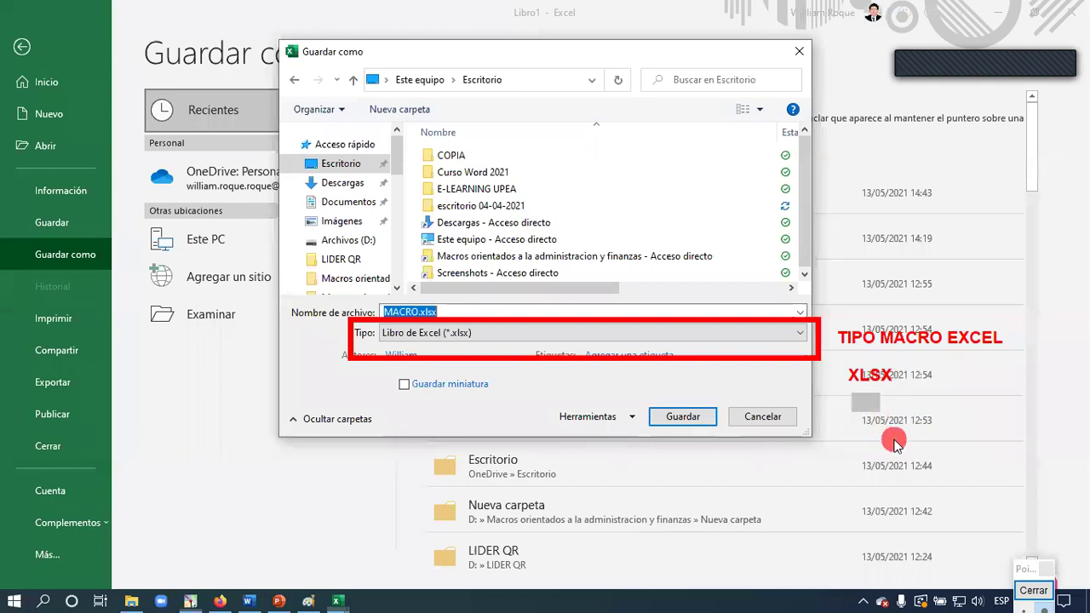
type("XLSM")
left_click(894, 430)
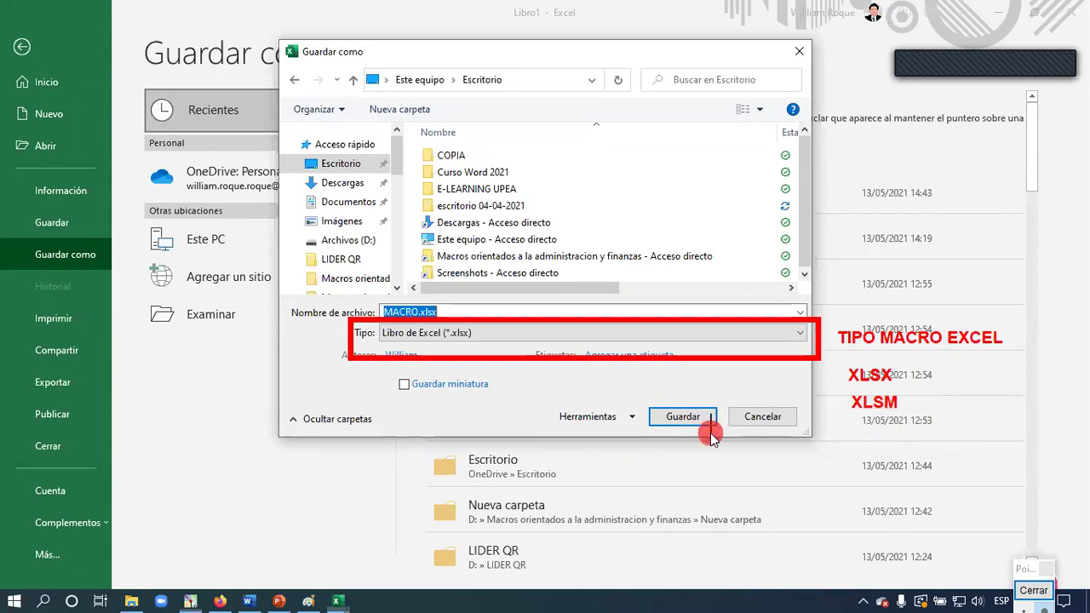
left_click(1033, 590)
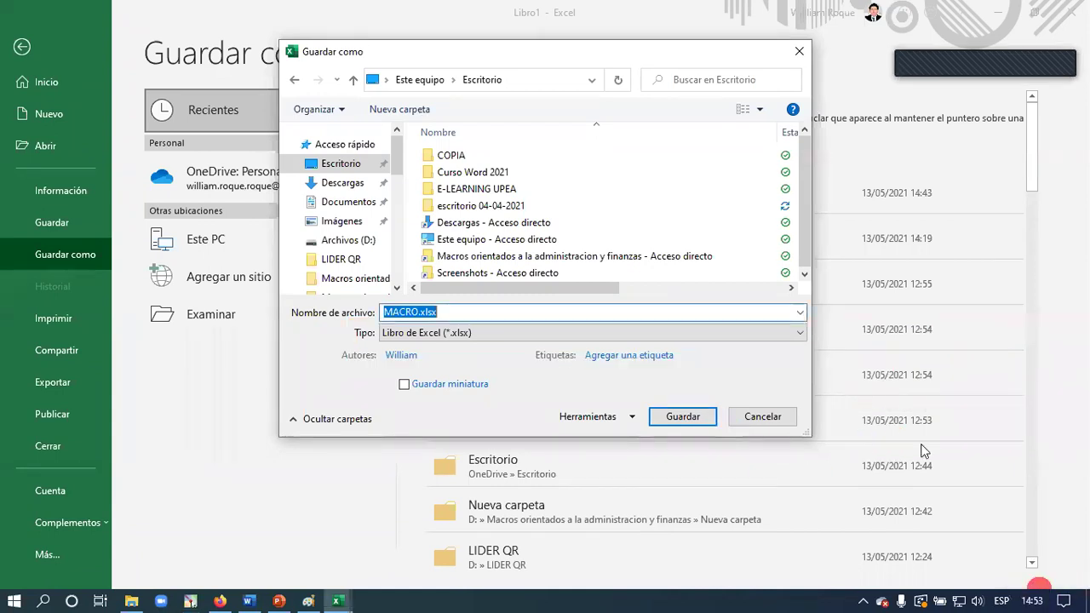
- Pick Libro de Excel habilitado para macros (*.xlsm) as the type and save MACRO.xlsm
left_click(805, 332)
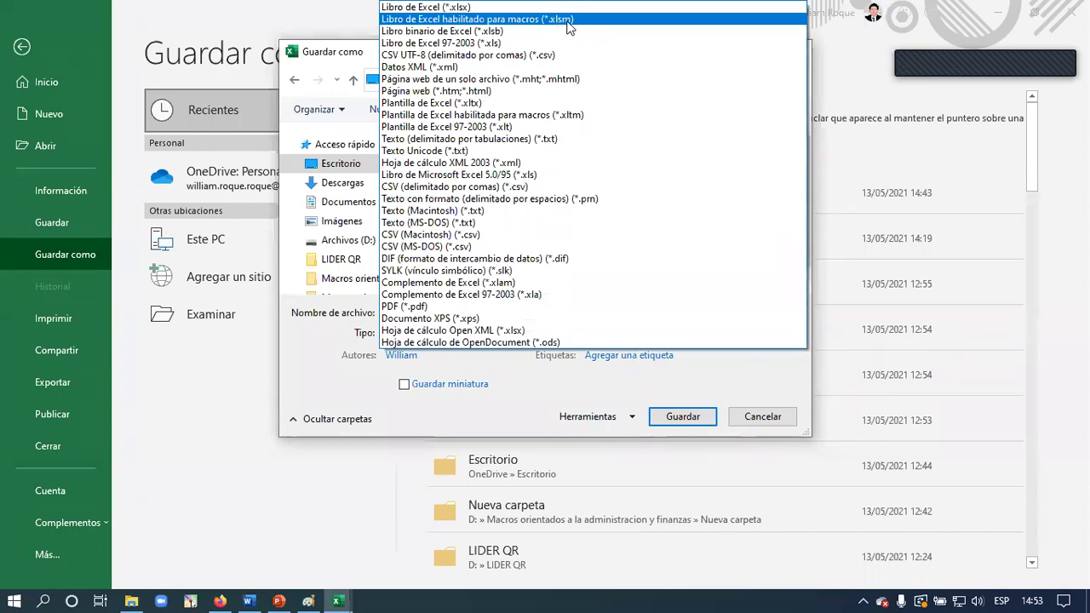
left_click(567, 24)
left_click(451, 314)
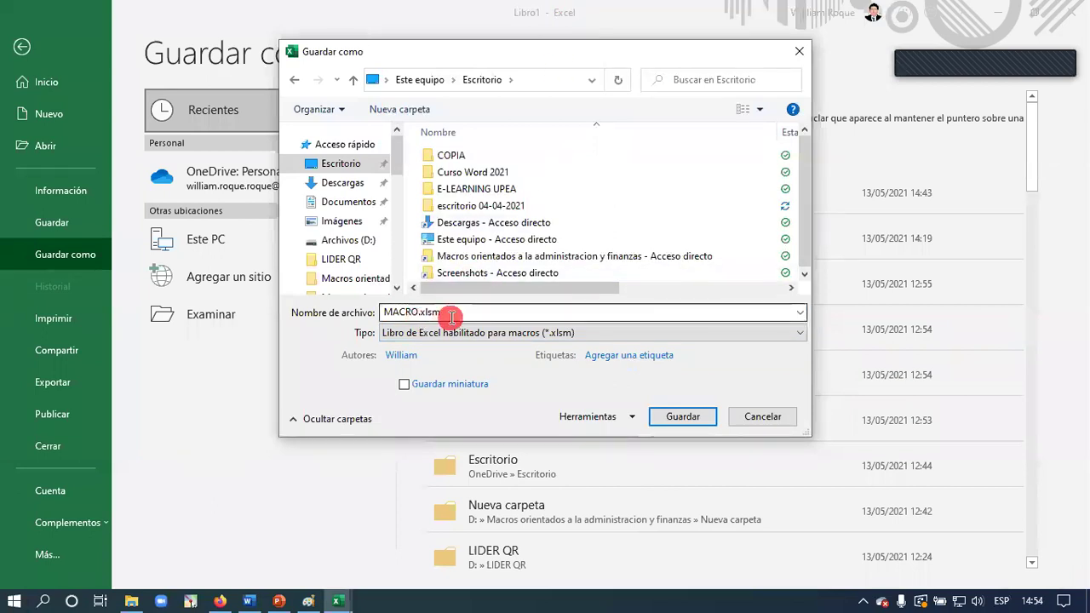
left_click(673, 419)
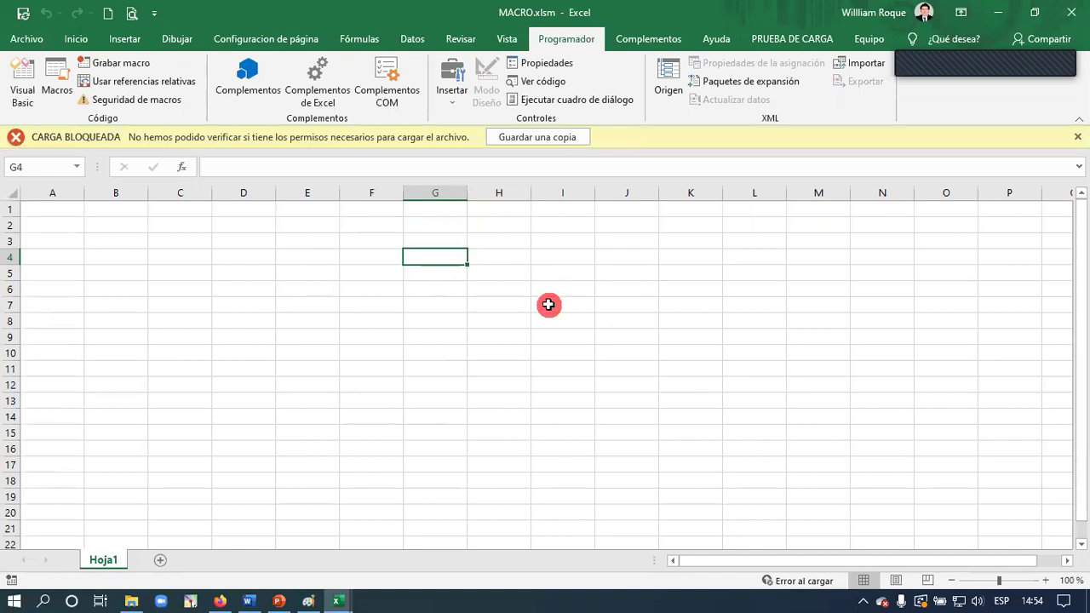
- Close the yellow CARGA BLOQUEADA message bar above the empty Hoja1
left_click(435, 273)
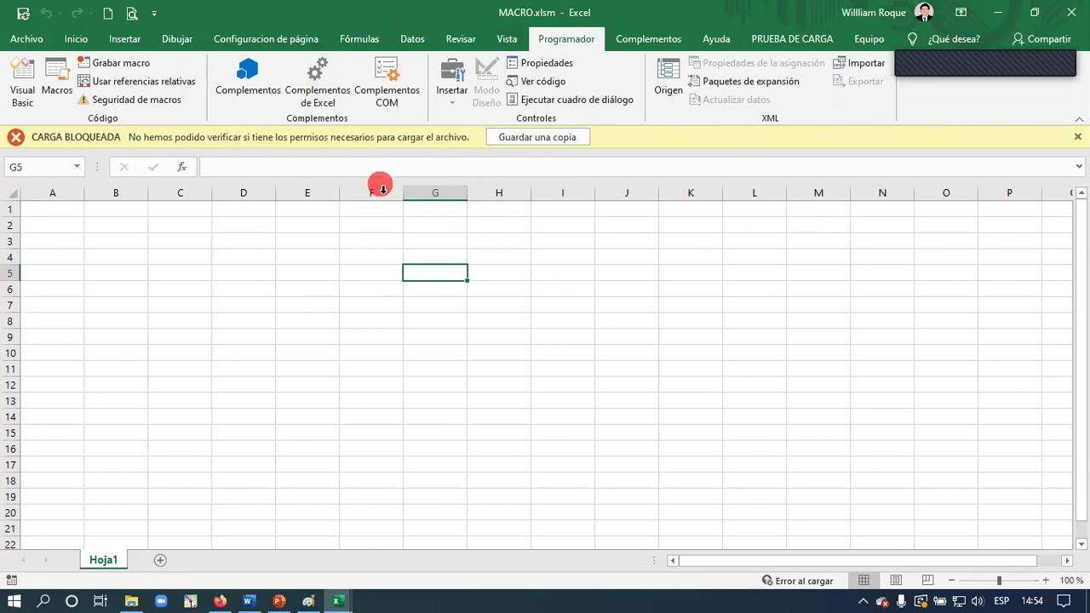
left_click(1077, 136)
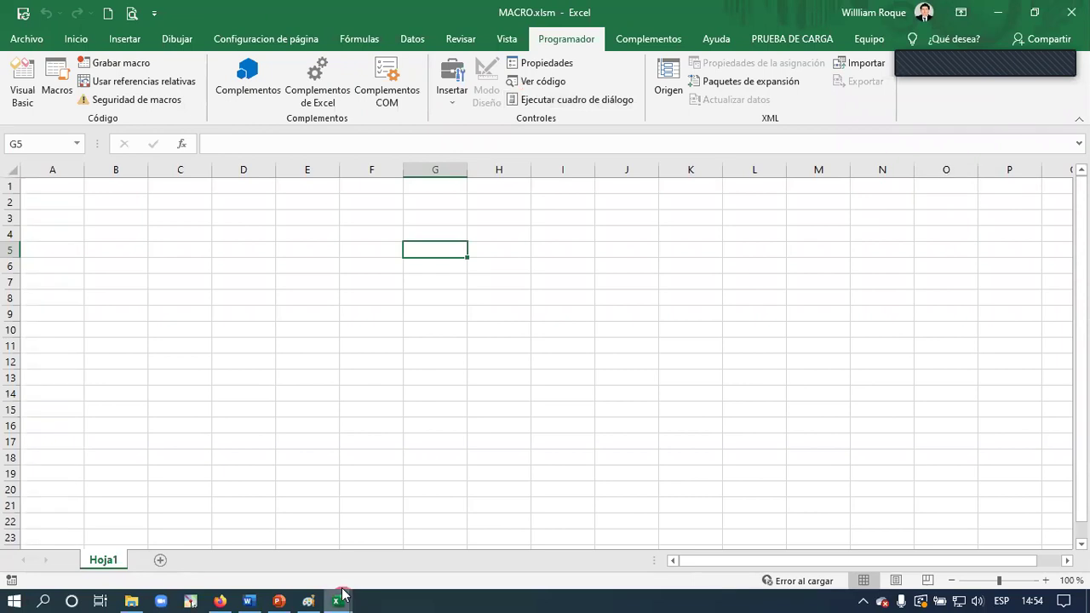
mouse_move(338, 600)
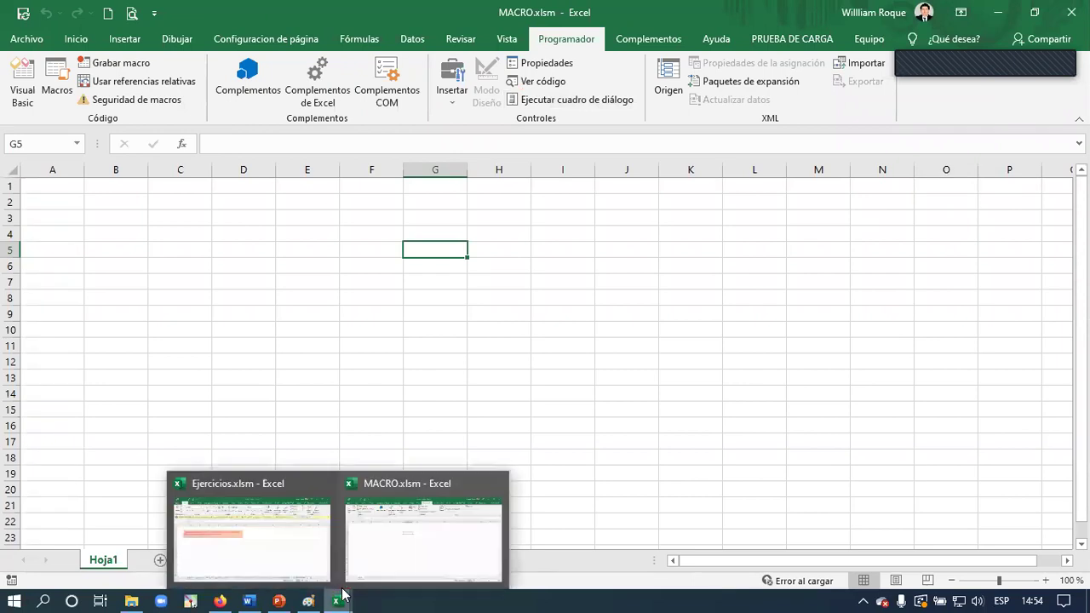
- Open Ejercicios.xlsm and drag the orange Ejercicio1 box's bottom edge up slightly
left_click(299, 544)
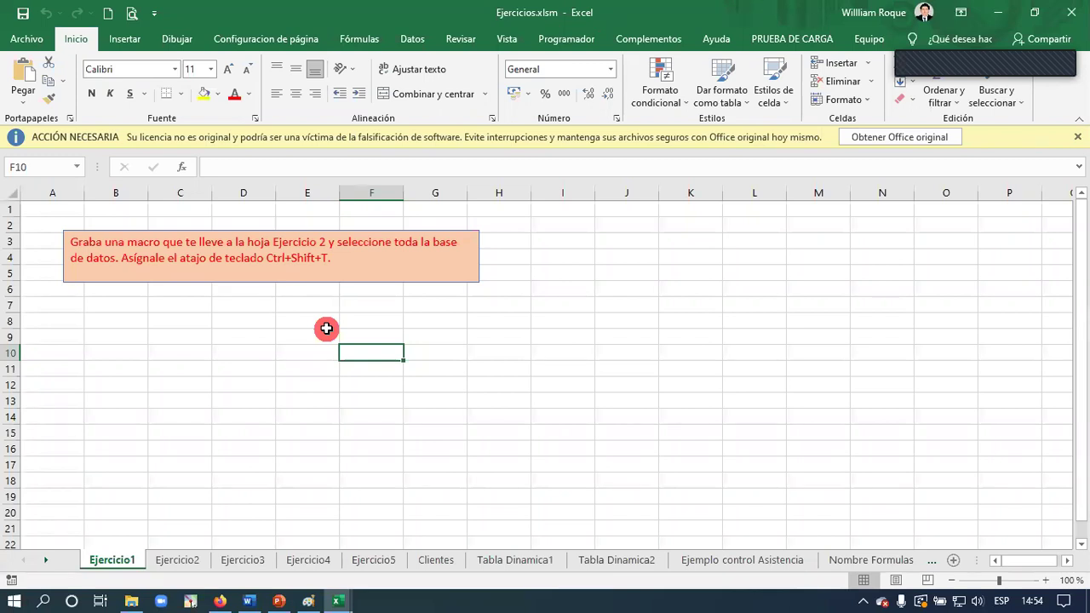
left_click(260, 275)
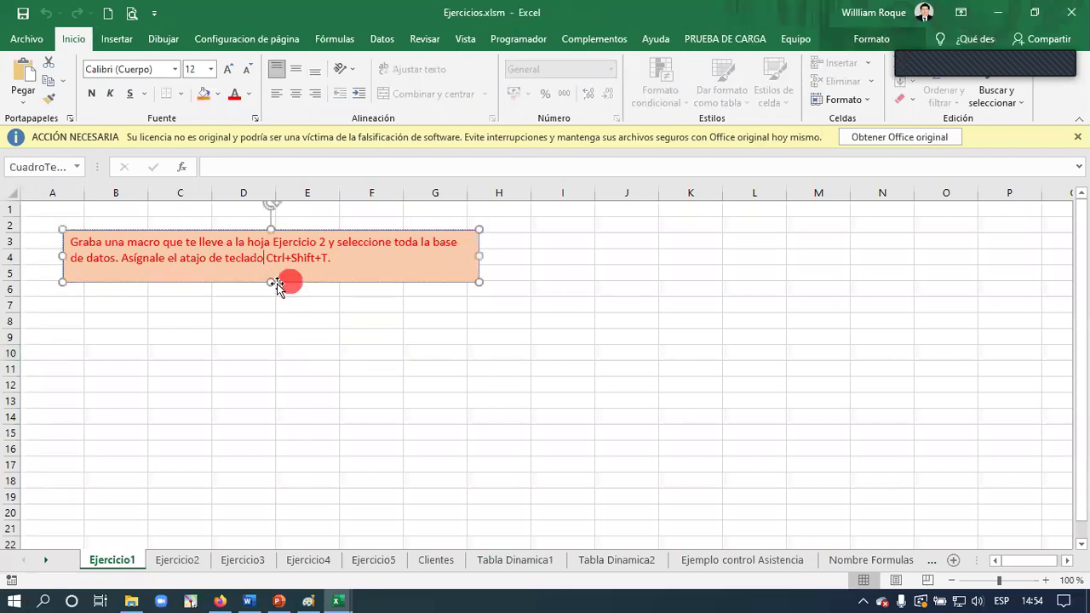
left_click_drag(267, 280, 271, 275)
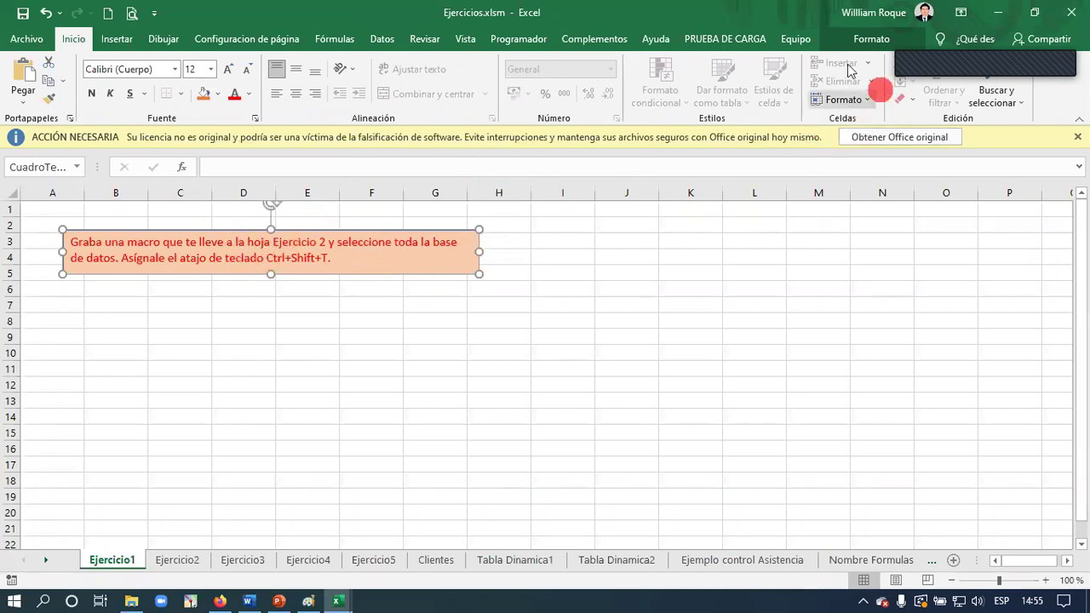
left_click(380, 318)
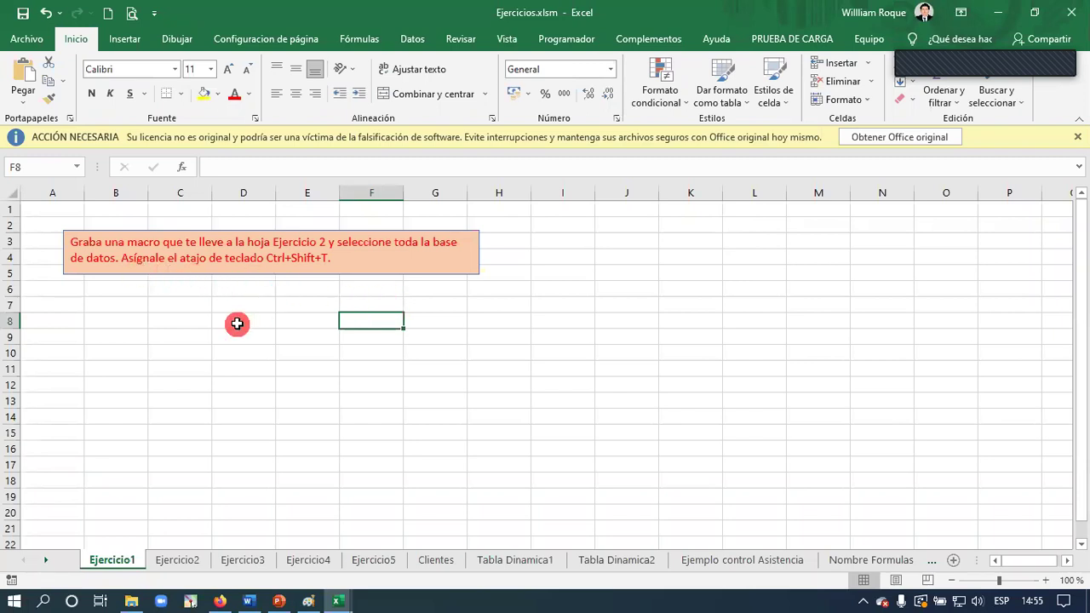
- Retype the sheet number 2 after 'Ejercicio' in the instruction text
scroll(237, 322, "up", 9, "ctrl")
scroll(236, 321, "down", 2, "ctrl")
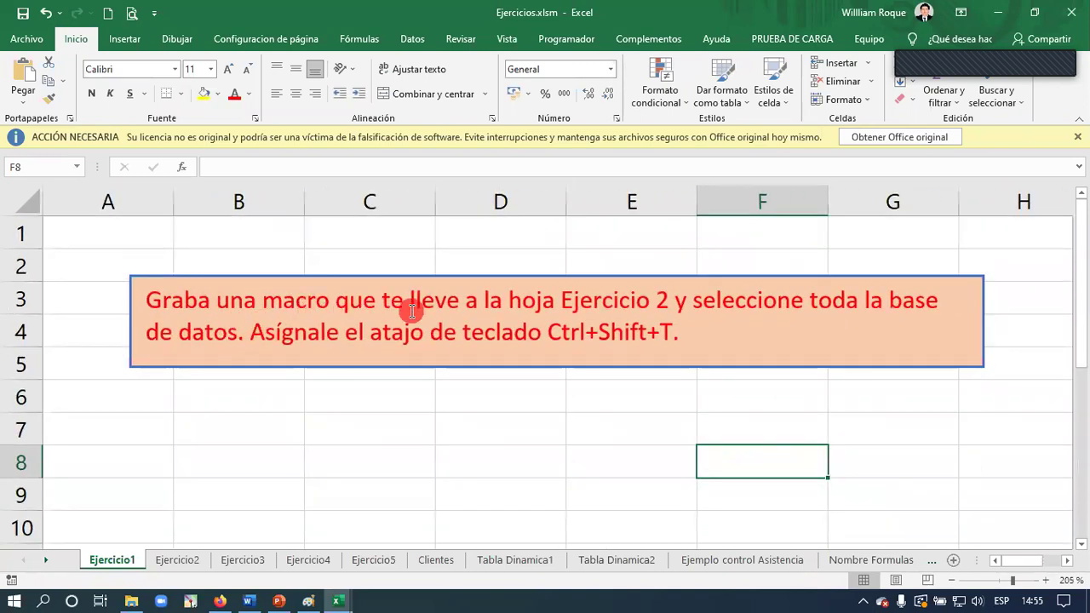
left_click(669, 299)
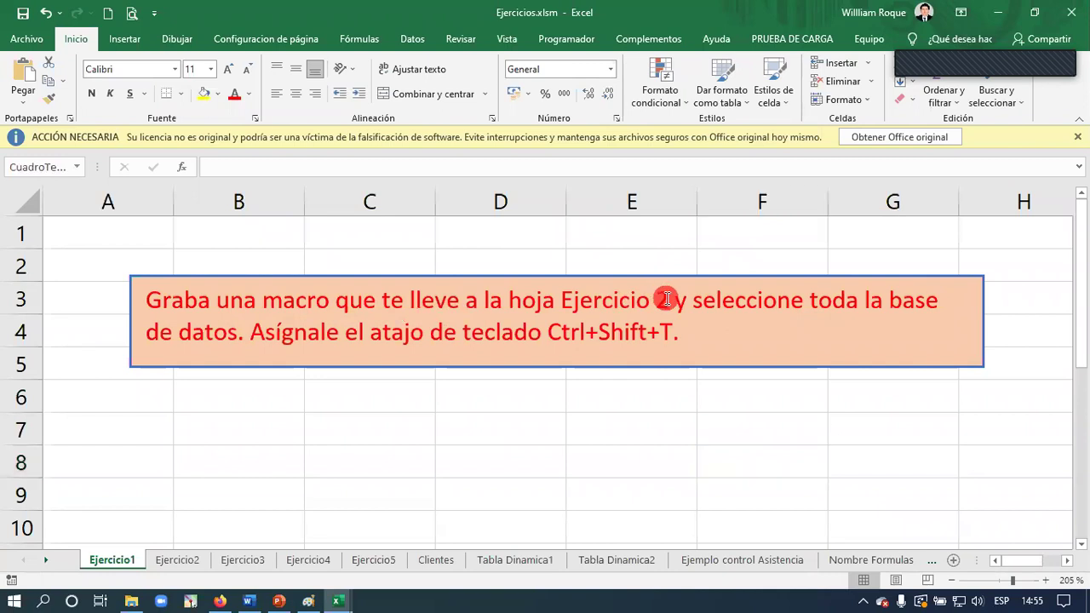
key("BackSpace")
type("1")
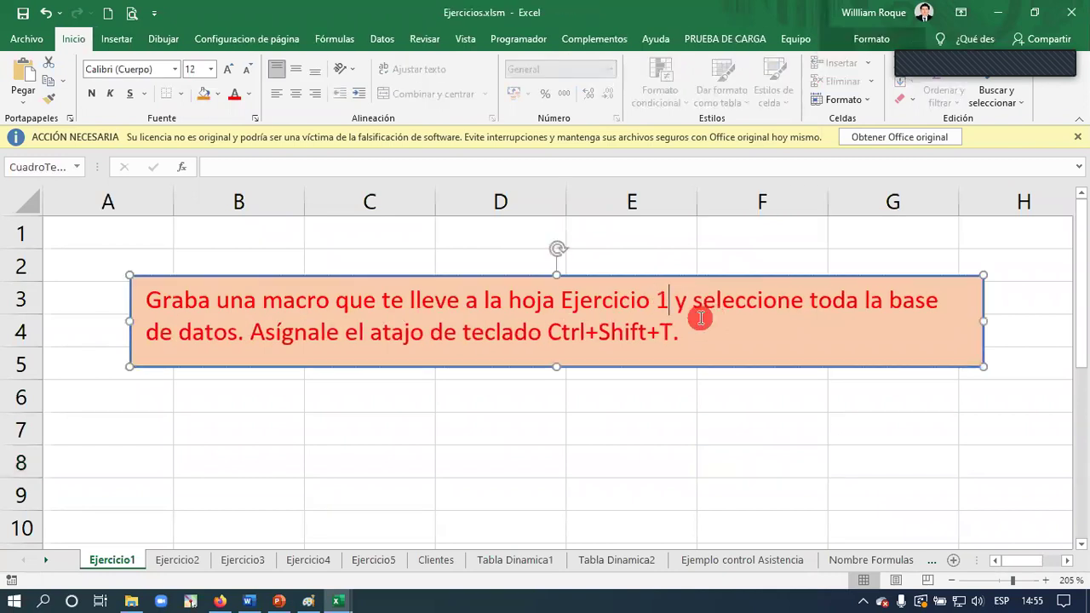
key("BackSpace")
type("2")
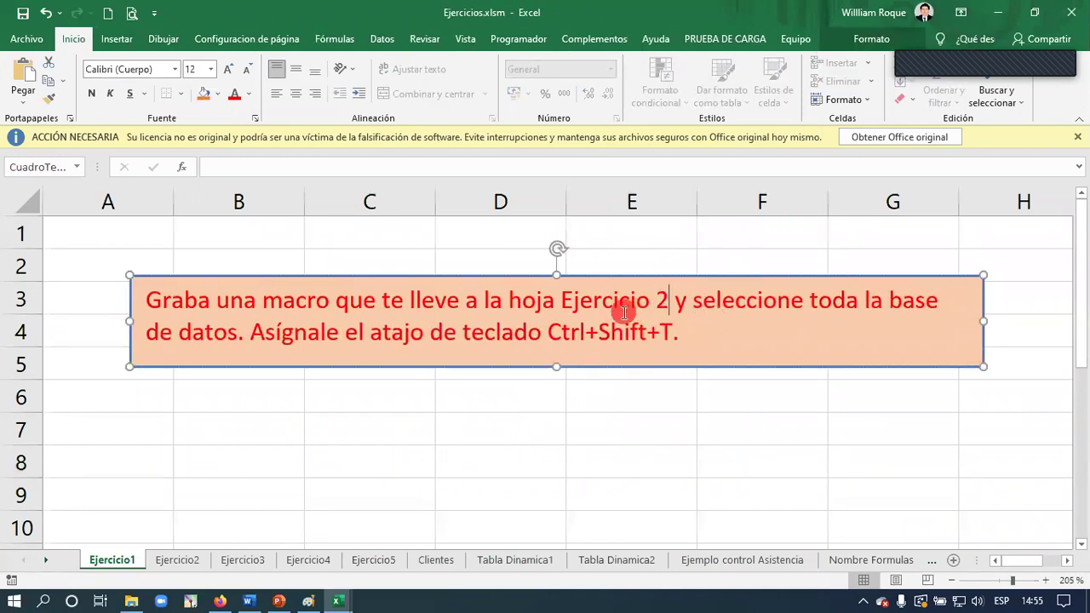
- Look over the Ejercicio2 sales table, then go back to the Ejercicio1 sheet
left_click(196, 562)
left_click(119, 560)
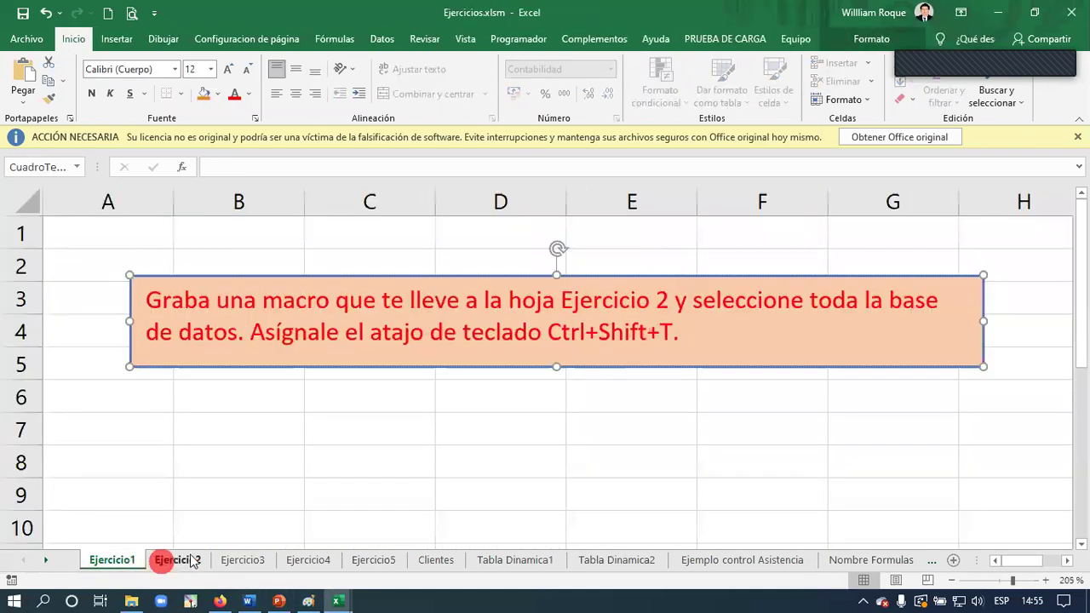
left_click(178, 560)
left_click(440, 288)
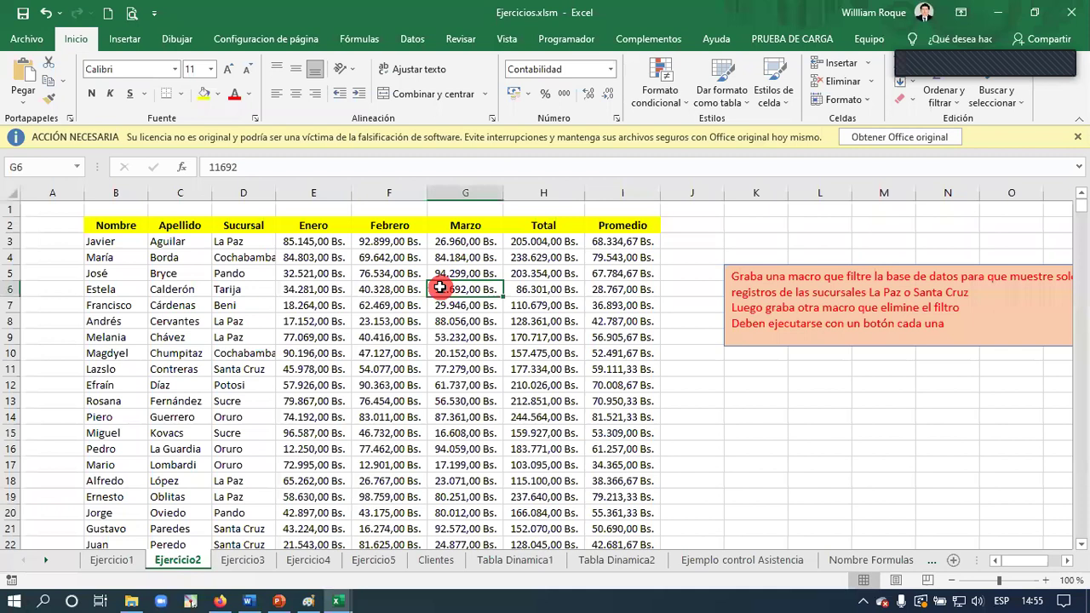
left_click(112, 561)
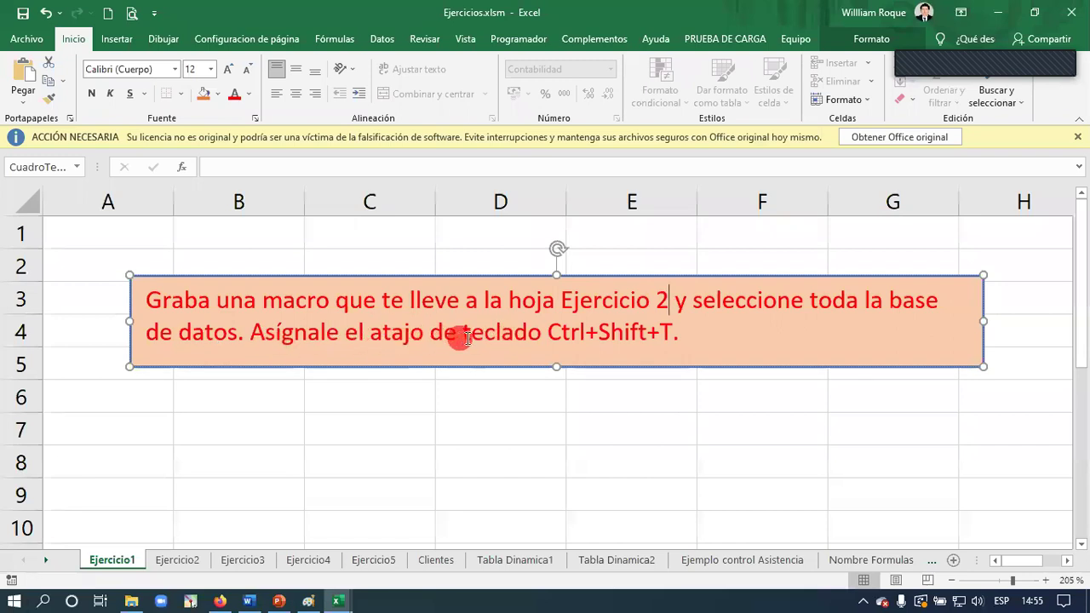
- Delete the period after Ctrl+Shift+T and switch to the Ejercicio2 sheet
left_click(678, 333)
key("BackSpace")
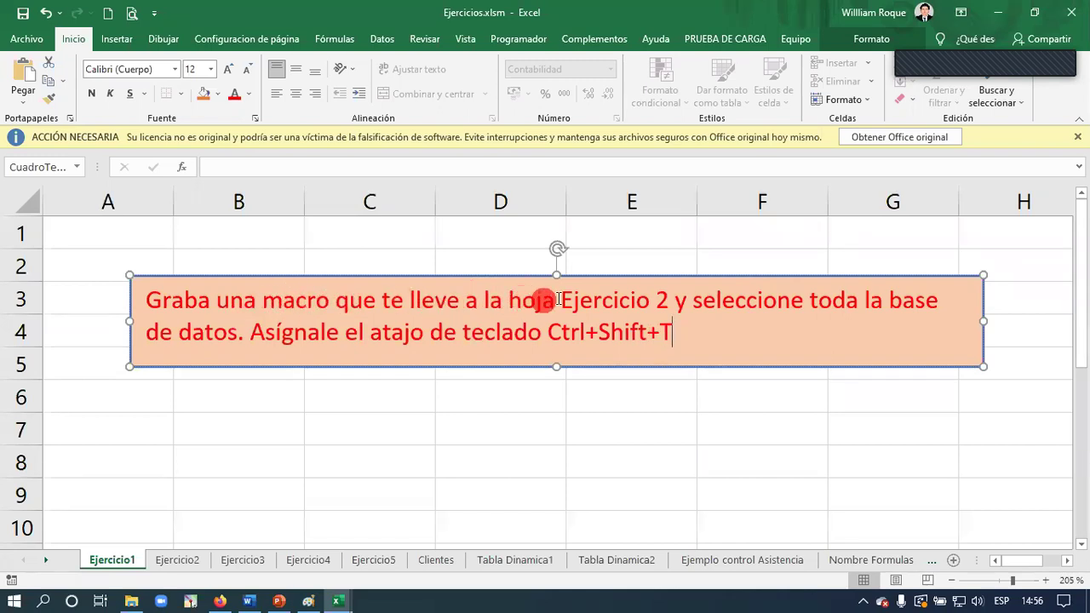
left_click(159, 564)
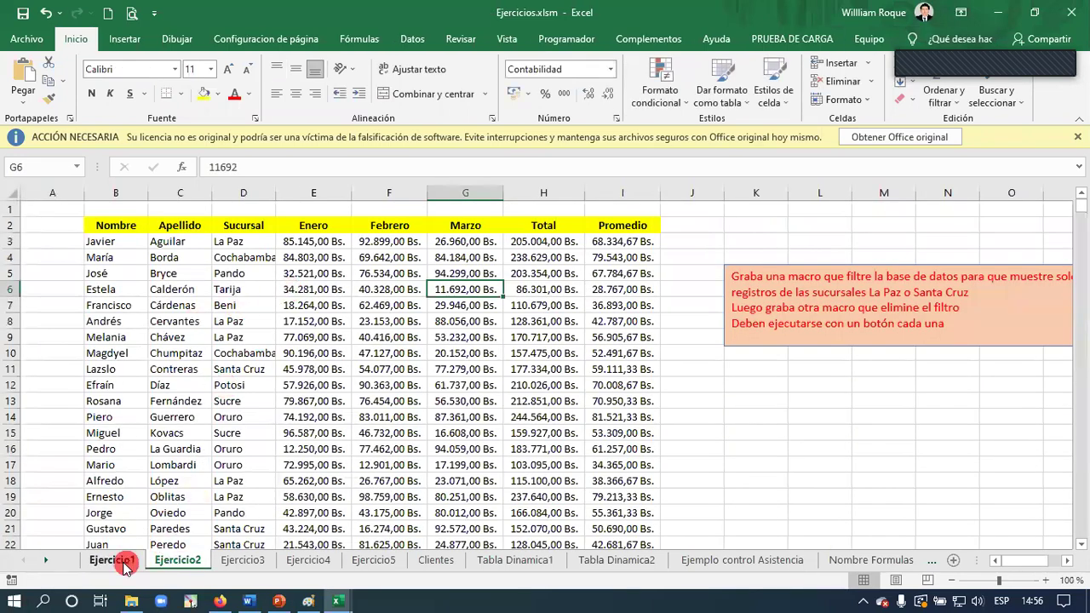
- Select the Ejercicio2 database range B2:I30
left_click(113, 560)
left_click(177, 560)
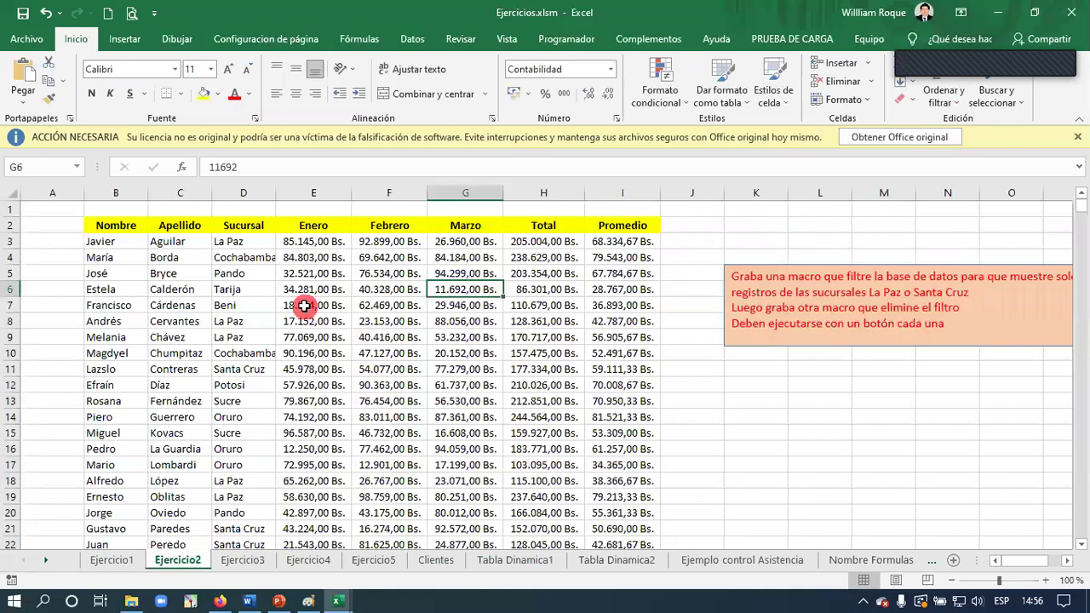
mouse_move(107, 222)
left_mouse_down()
mouse_move(611, 593)
mouse_move(594, 414)
left_mouse_up()
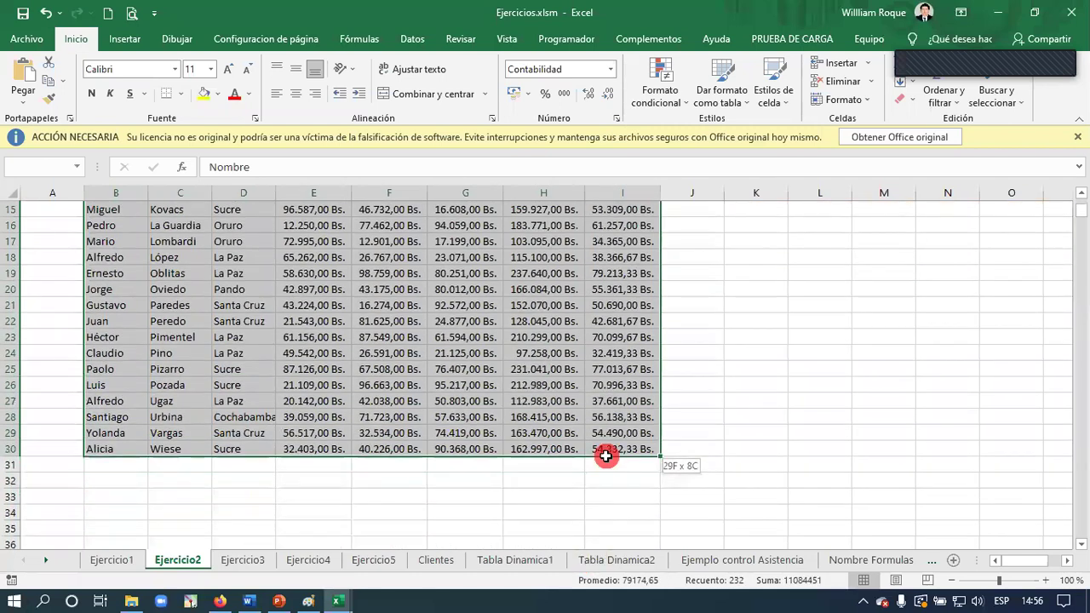
left_click_drag(594, 415, 605, 455)
scroll(462, 364, "up", 1)
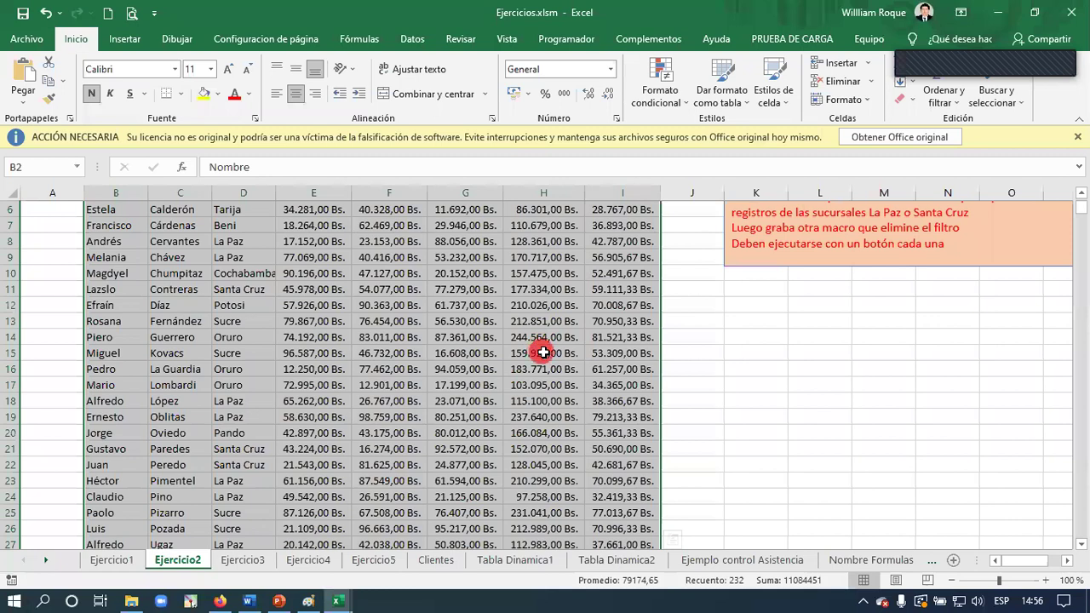
- Highlight the Ctrl+Shift+T shortcut in the Ejercicio1 instruction text box
left_click(112, 560)
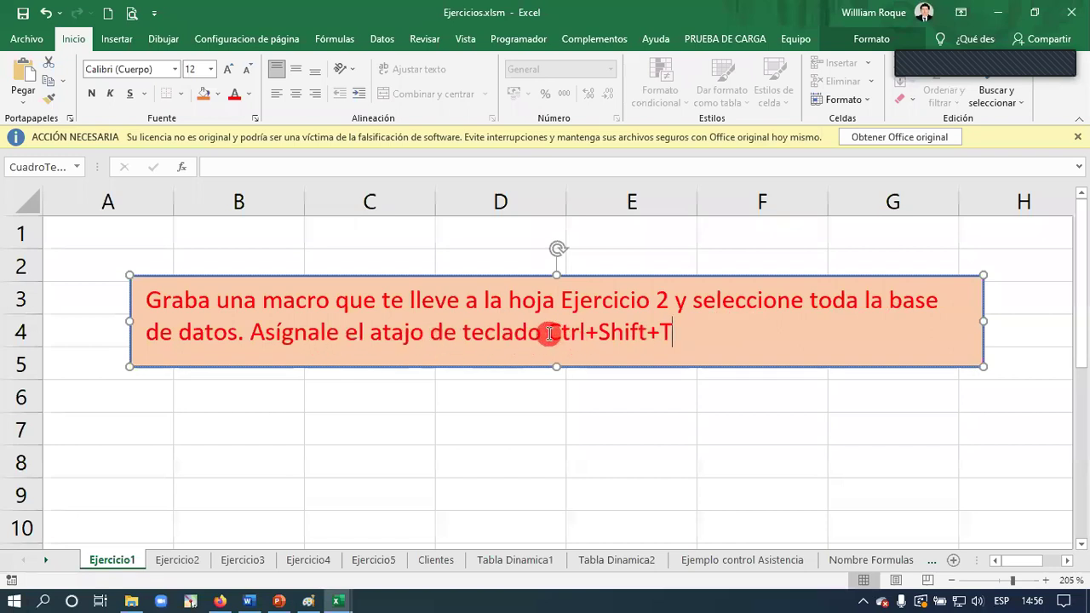
left_click_drag(549, 334, 661, 333)
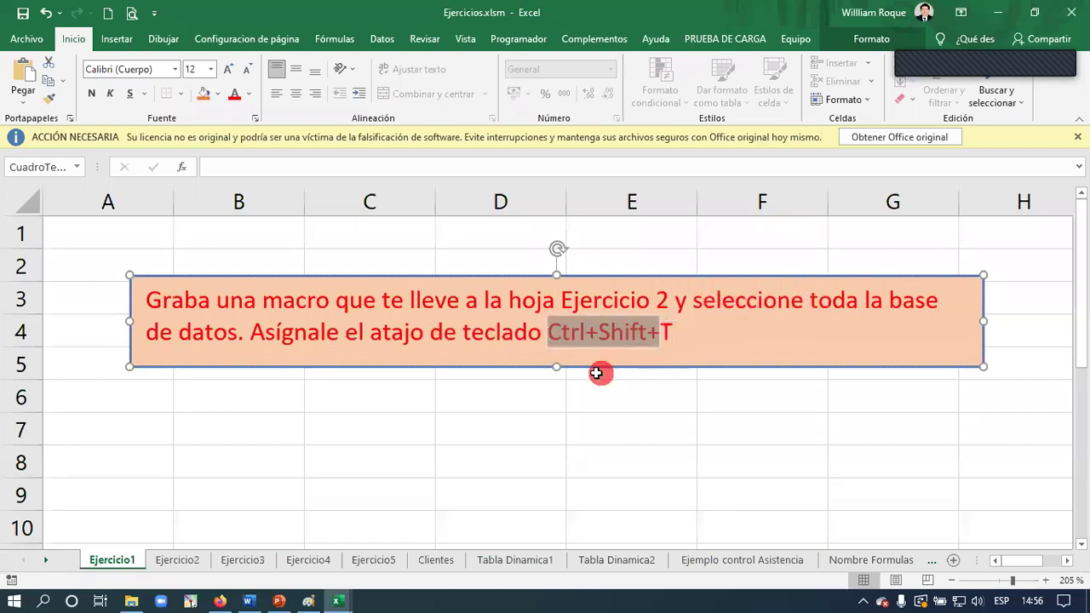
left_click(572, 330)
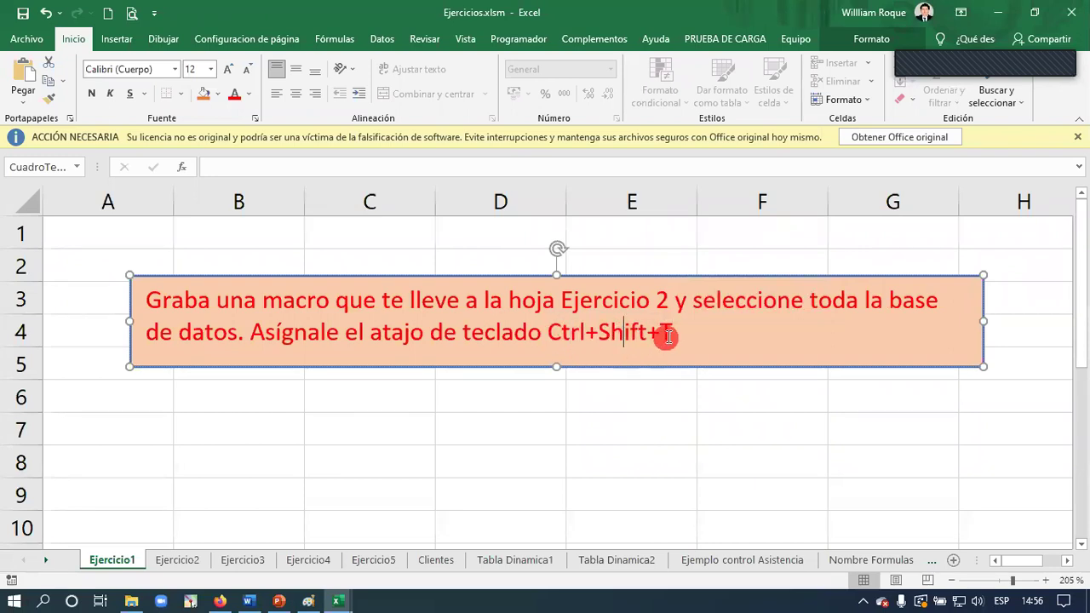
left_click_drag(672, 333, 660, 333)
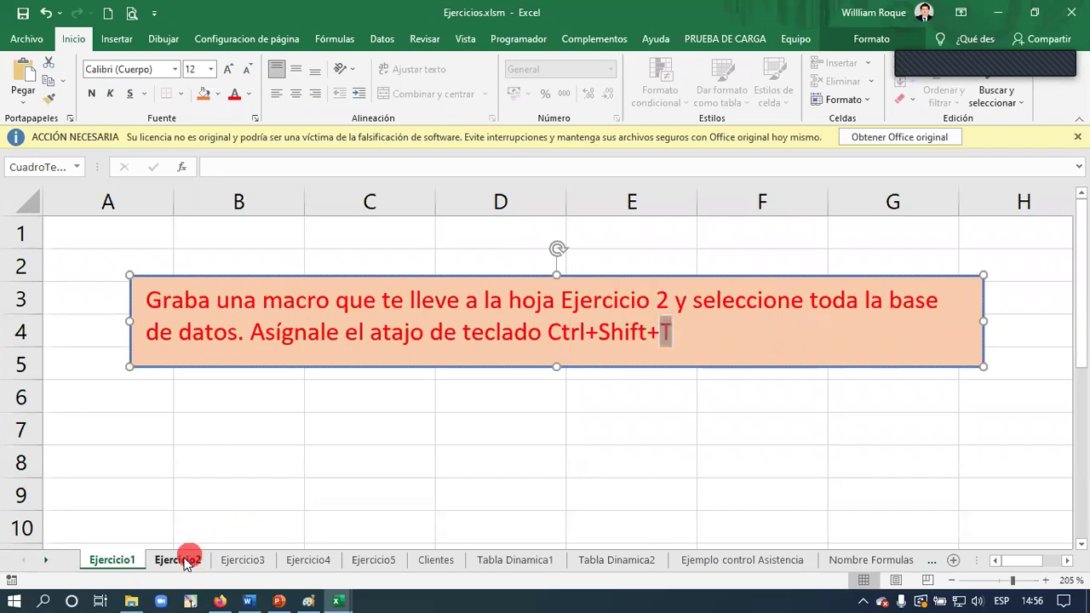
left_click(189, 555)
scroll(505, 354, "up", 2)
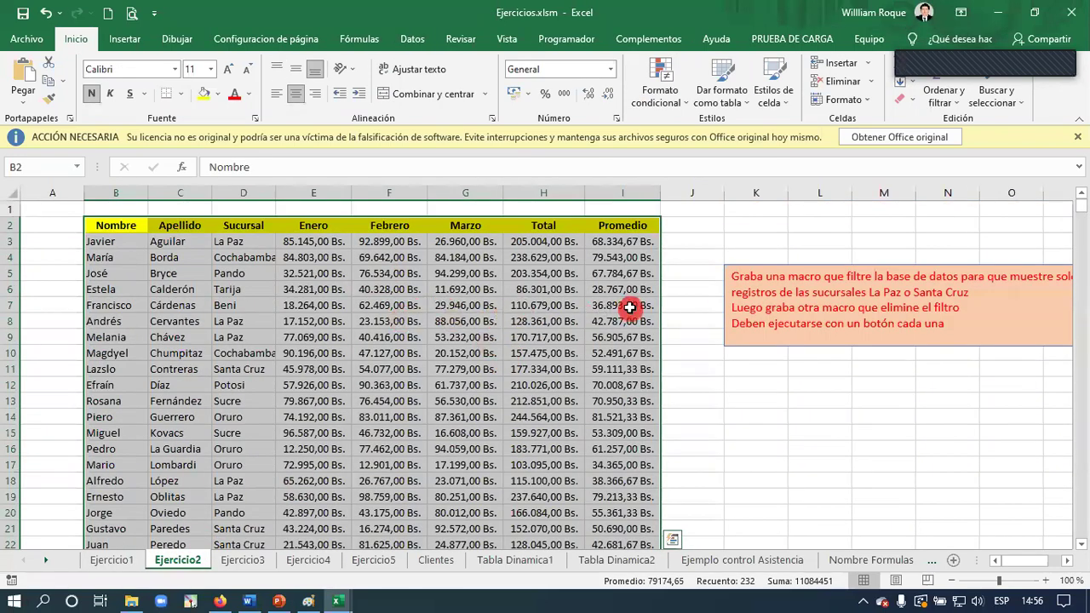
- On Ejercicio1, highlight Ctrl+Shift+T again, then leave the text box and select cell B6
left_click(111, 560)
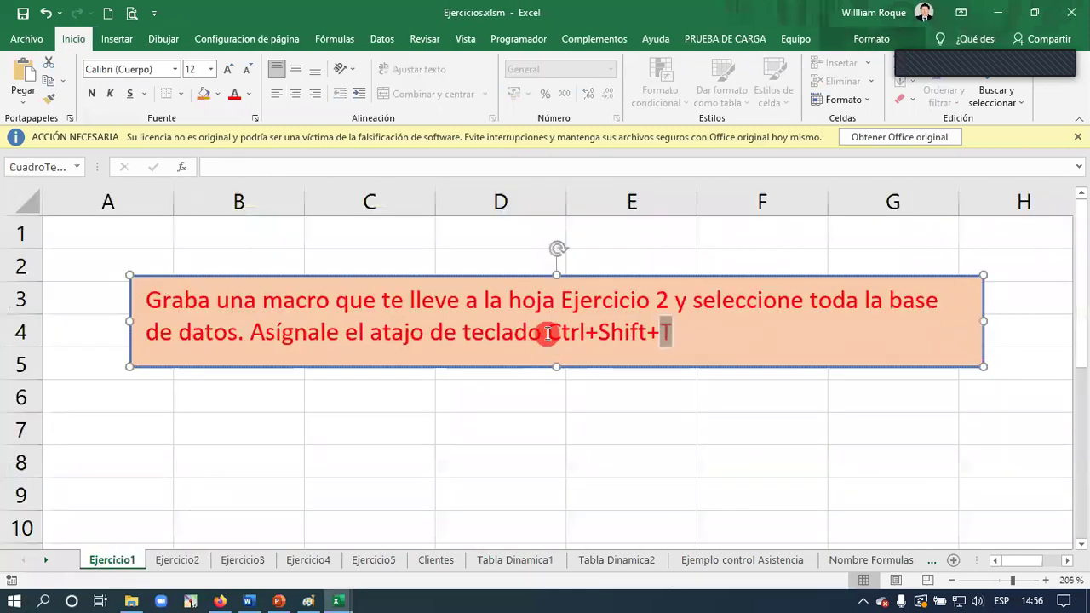
left_click_drag(547, 332, 671, 332)
left_click(454, 433)
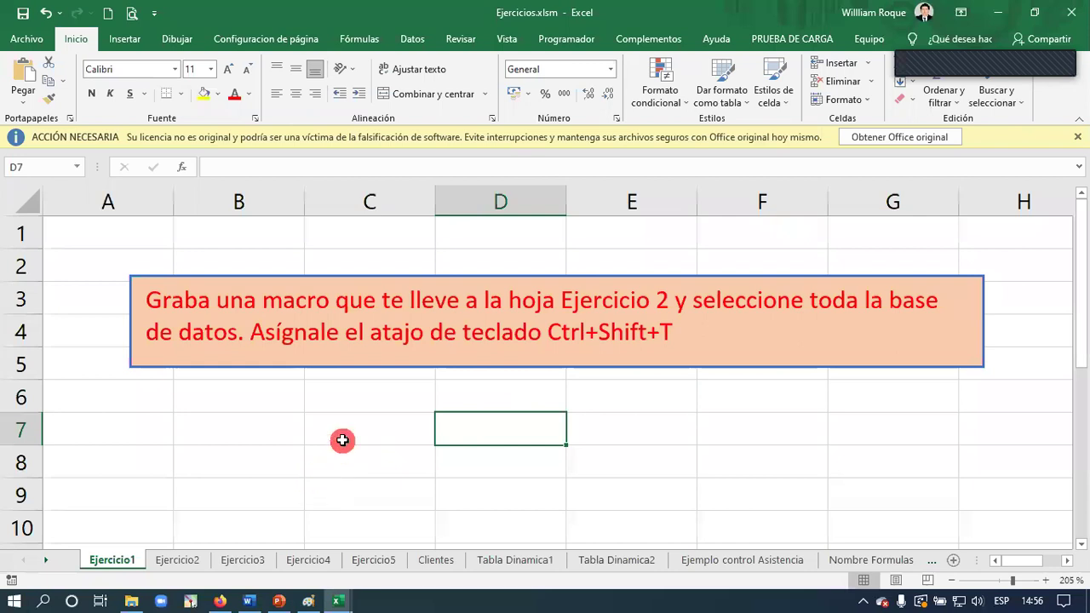
left_click(354, 391)
left_click(264, 400)
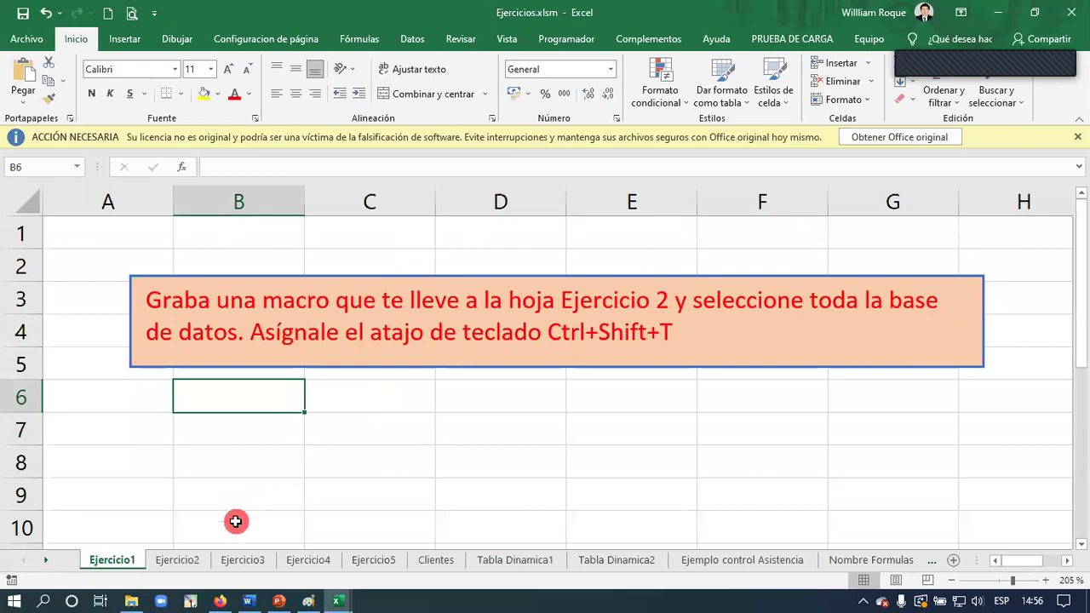
- Show the Programador ribbon and display the Ejercicio2 sales table with cell F9 selected
left_click(566, 40)
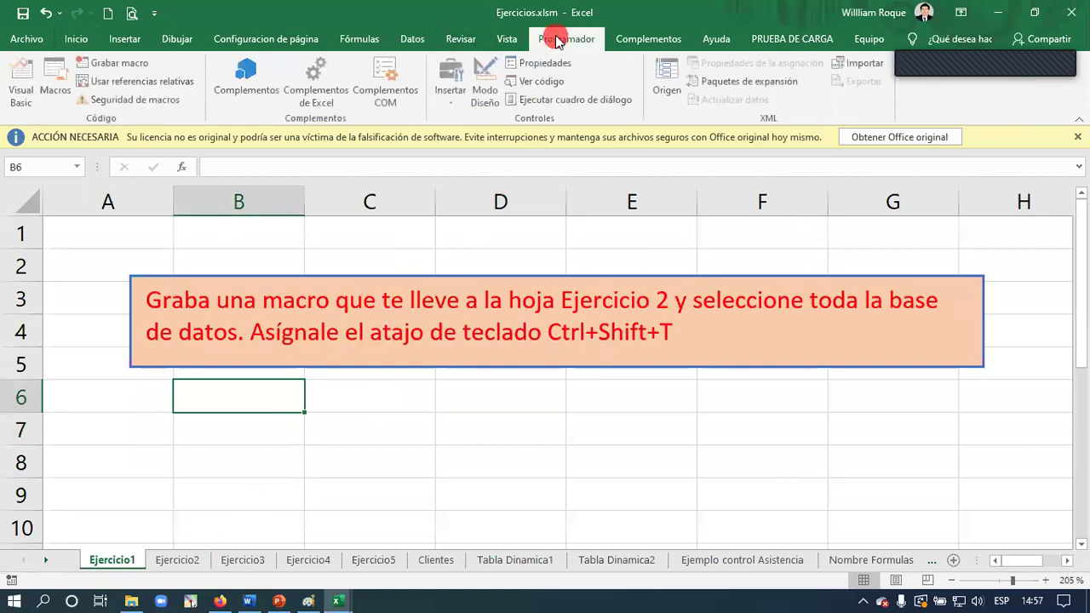
left_click(175, 559)
left_click(359, 338)
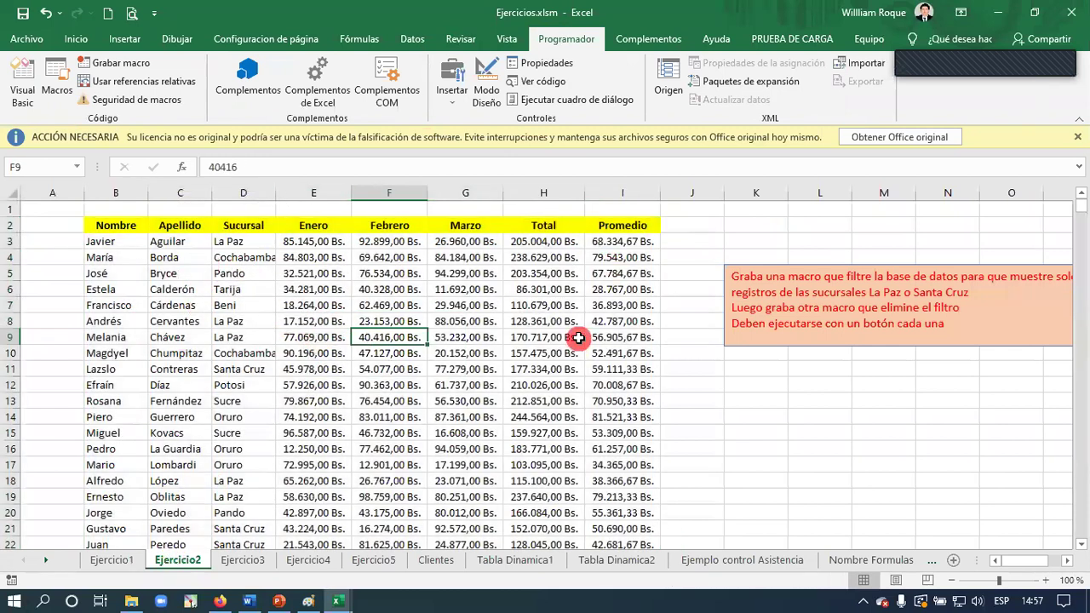
left_click(113, 561)
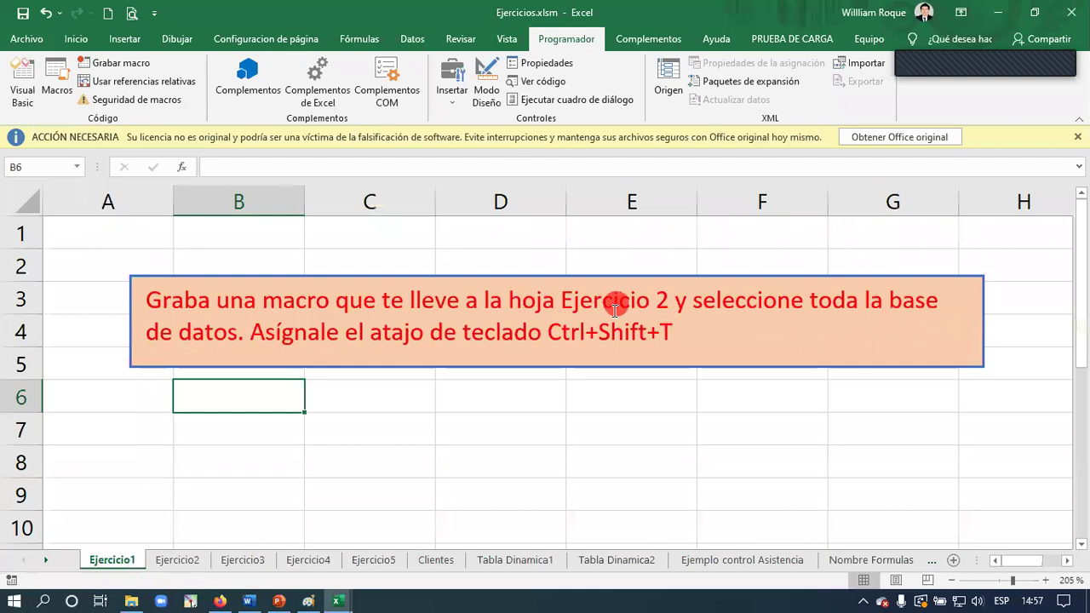
left_click(177, 561)
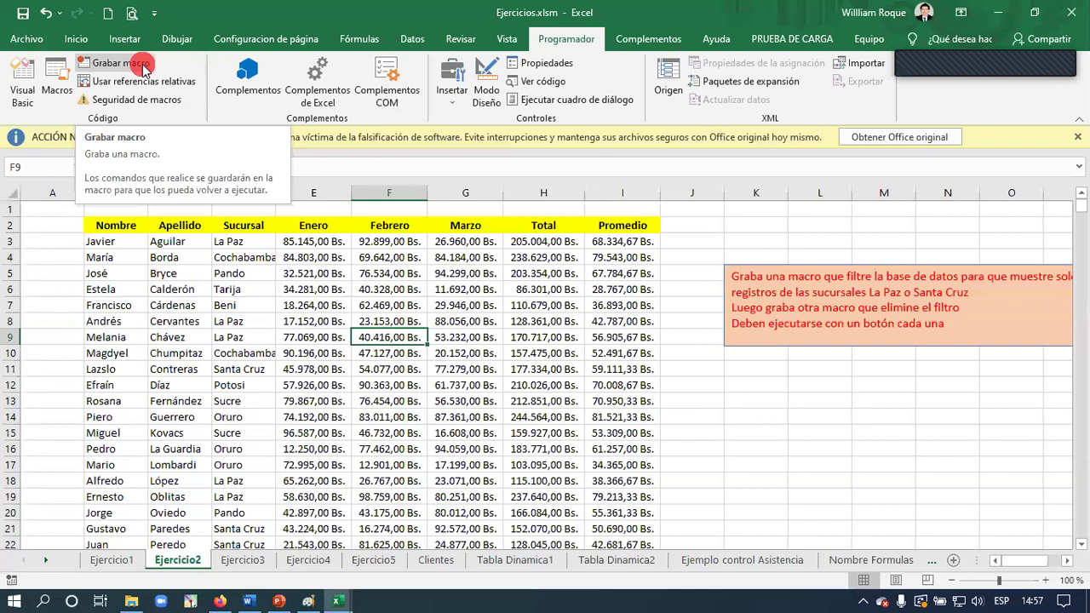
- Open Grabar macro and place the cursor after the default name Macro1
left_click(141, 68)
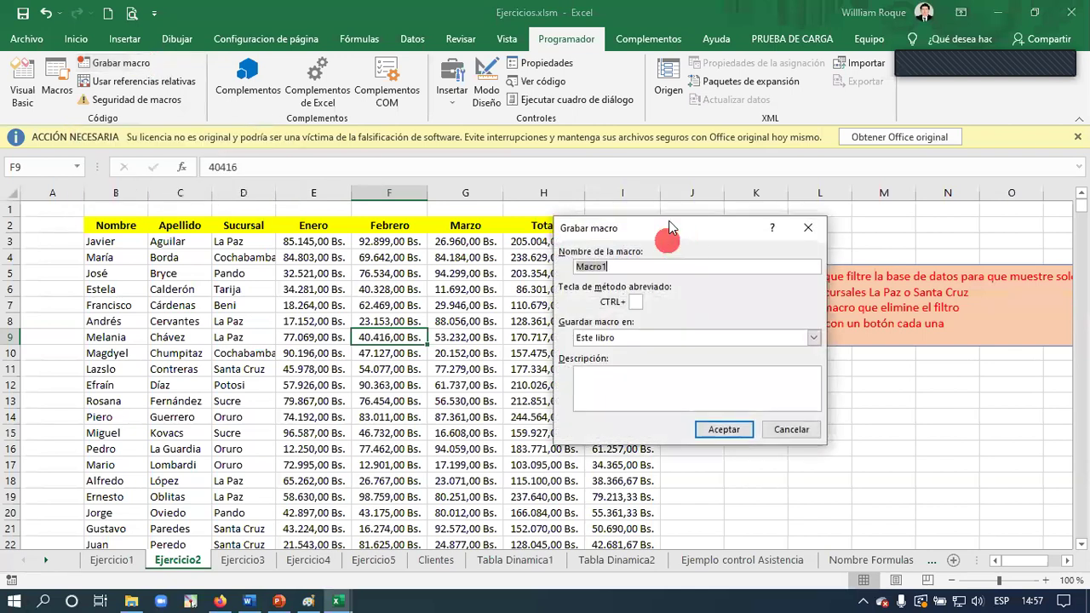
left_click_drag(669, 225, 689, 233)
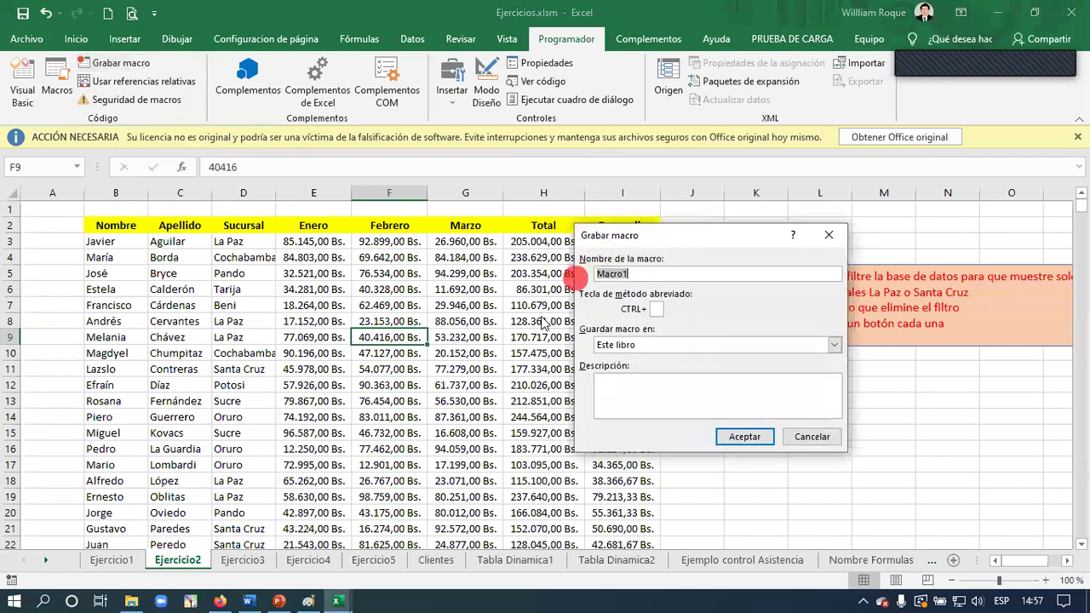
left_click(633, 275)
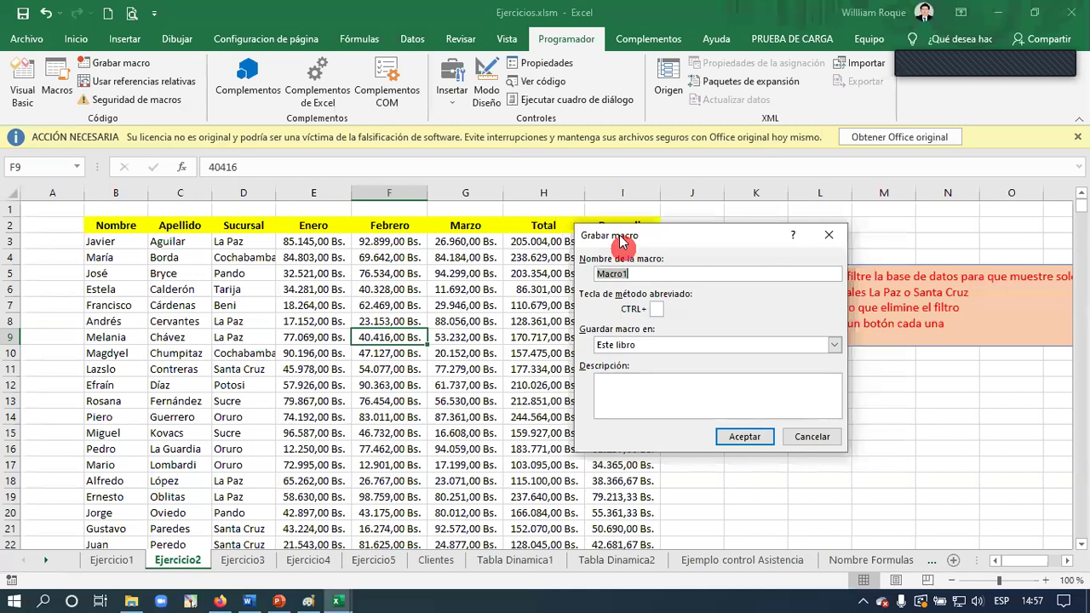
left_click(631, 274)
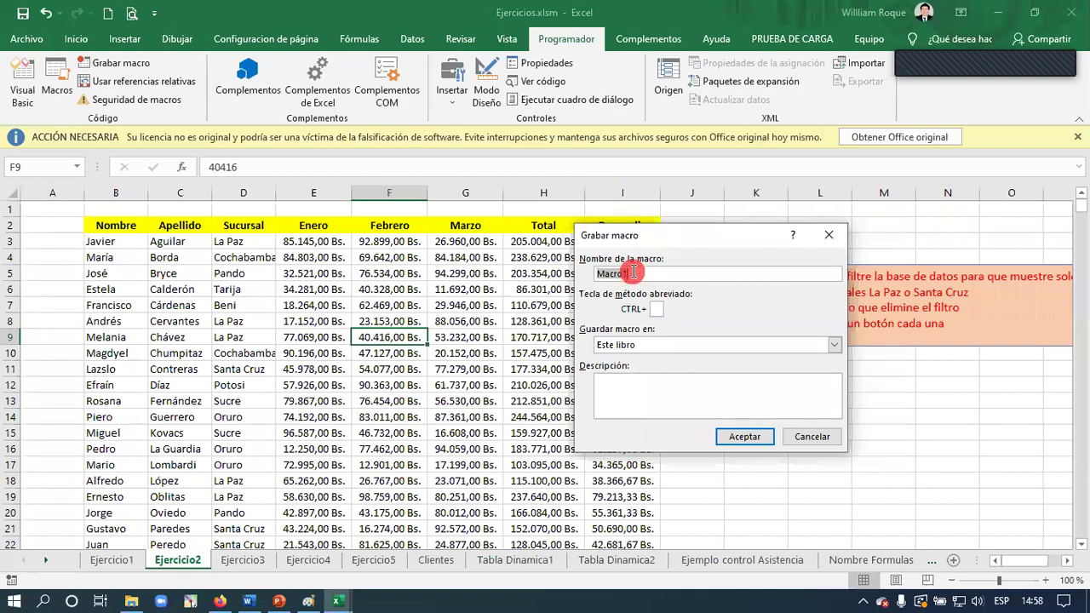
left_click(637, 274)
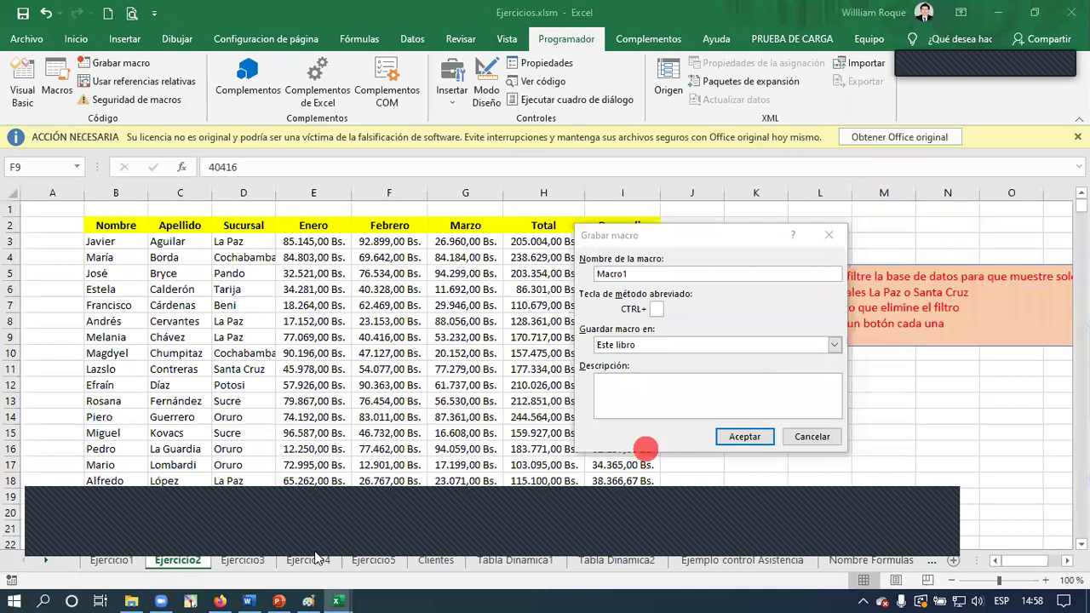
mouse_move(223, 599)
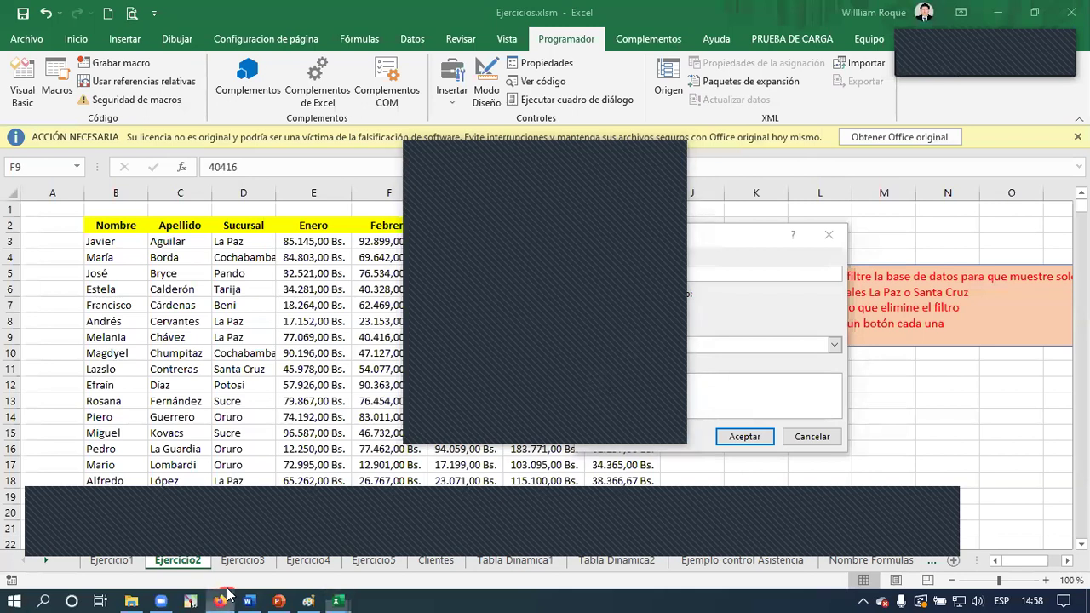
- In a new Firefox tab, paste and load the shared Google Drive link for the macros rar
key("alt+Tab")
left_click(905, 15)
left_click(905, 15)
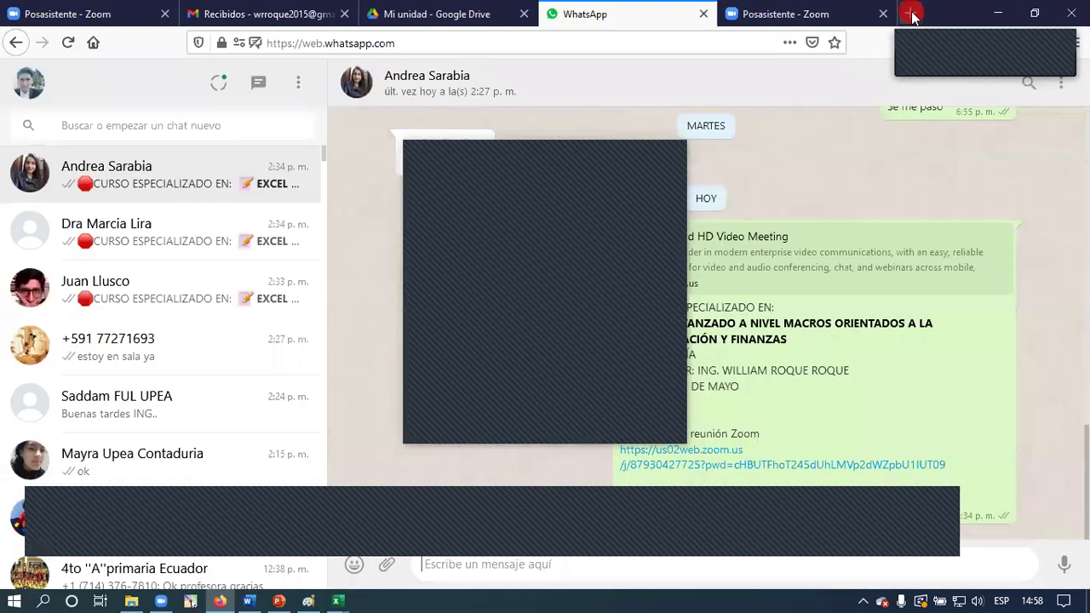
left_click(905, 14)
left_click(463, 44)
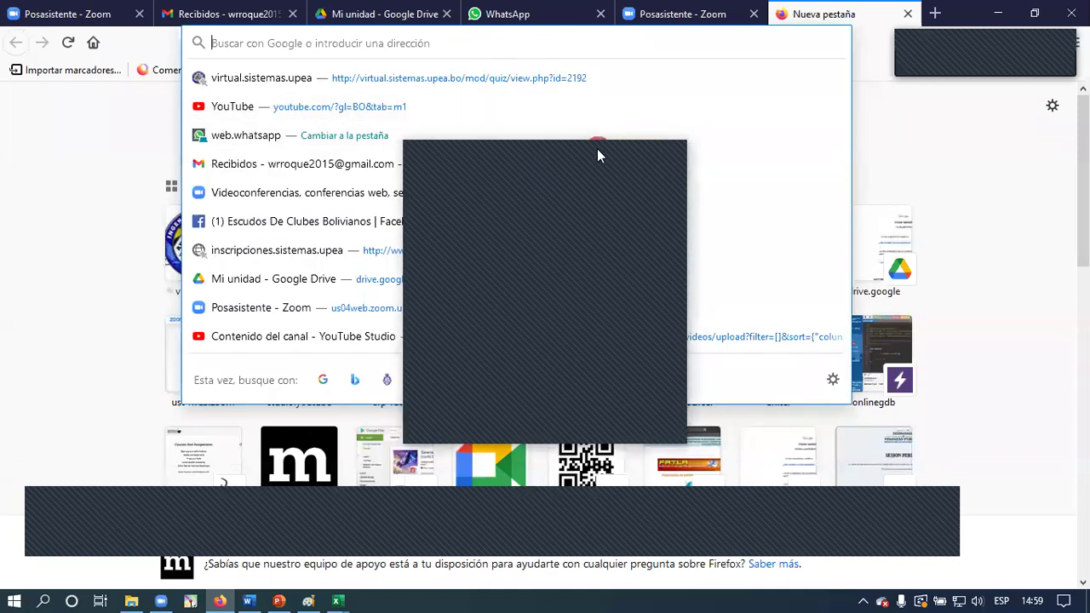
left_click(305, 42)
left_click(306, 42)
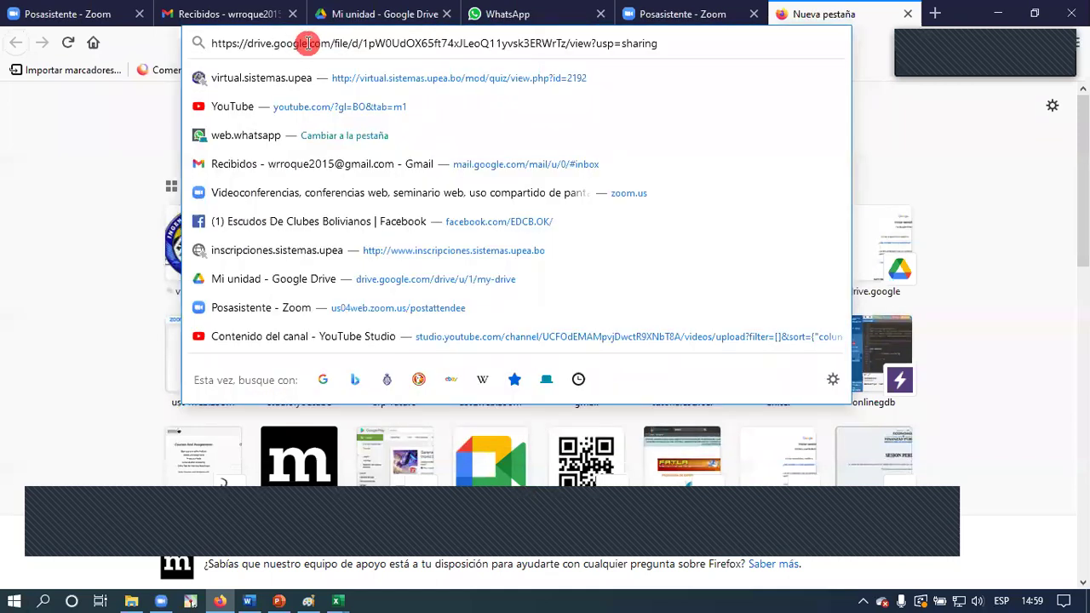
key("Return")
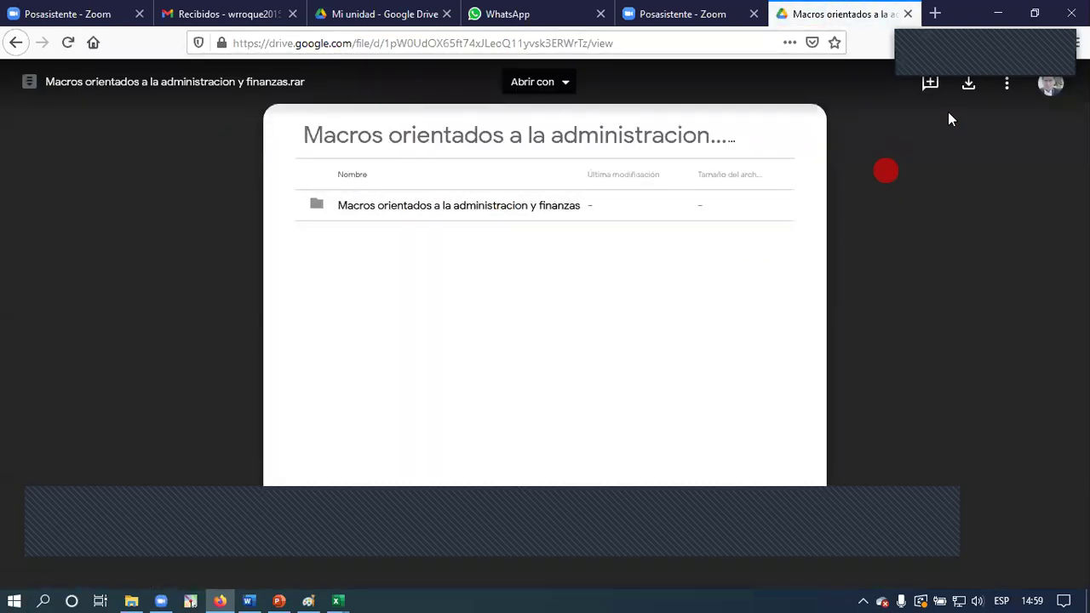
- Download 'Macros orientados a la administracion y finanzas.rar' and show it from the Downloads list
left_click(967, 83)
left_click(968, 89)
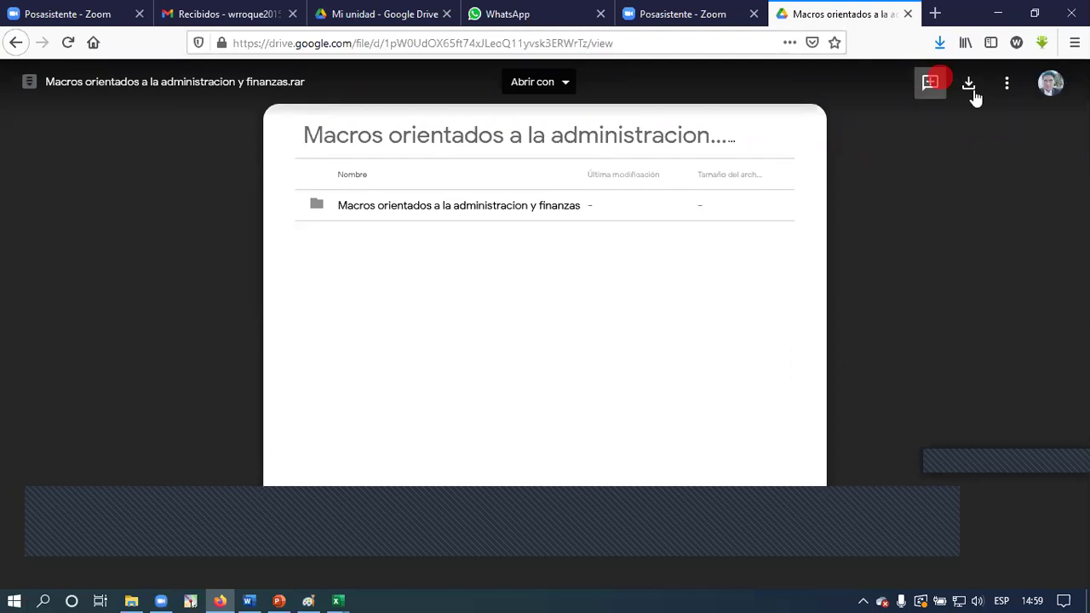
left_click(970, 87)
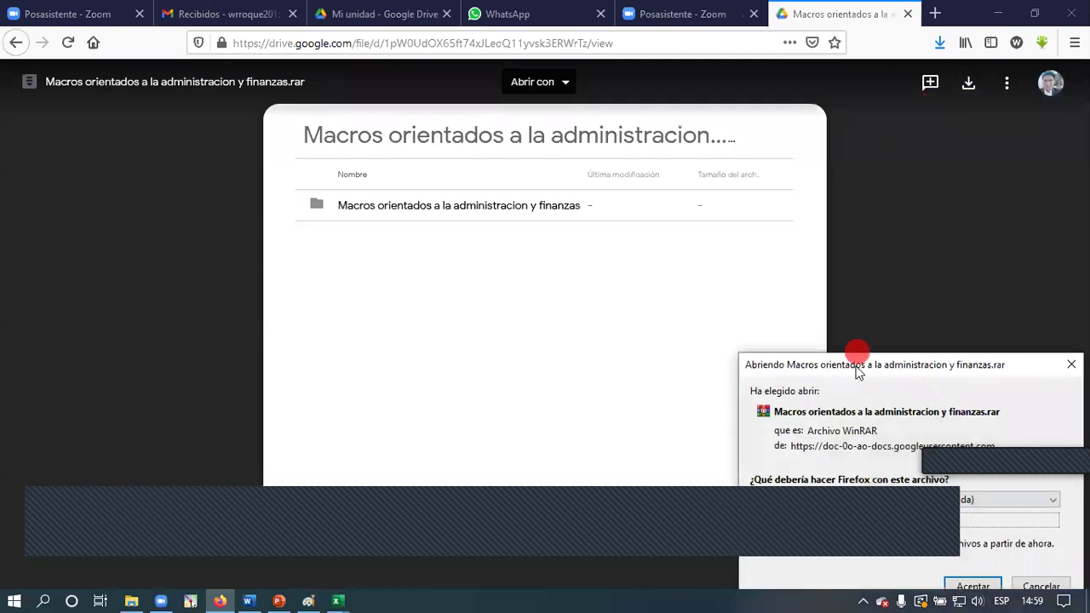
mouse_move(849, 358)
left_mouse_down()
mouse_move(728, 241)
mouse_move(674, 146)
left_mouse_up()
left_click_drag(742, 151, 679, 149)
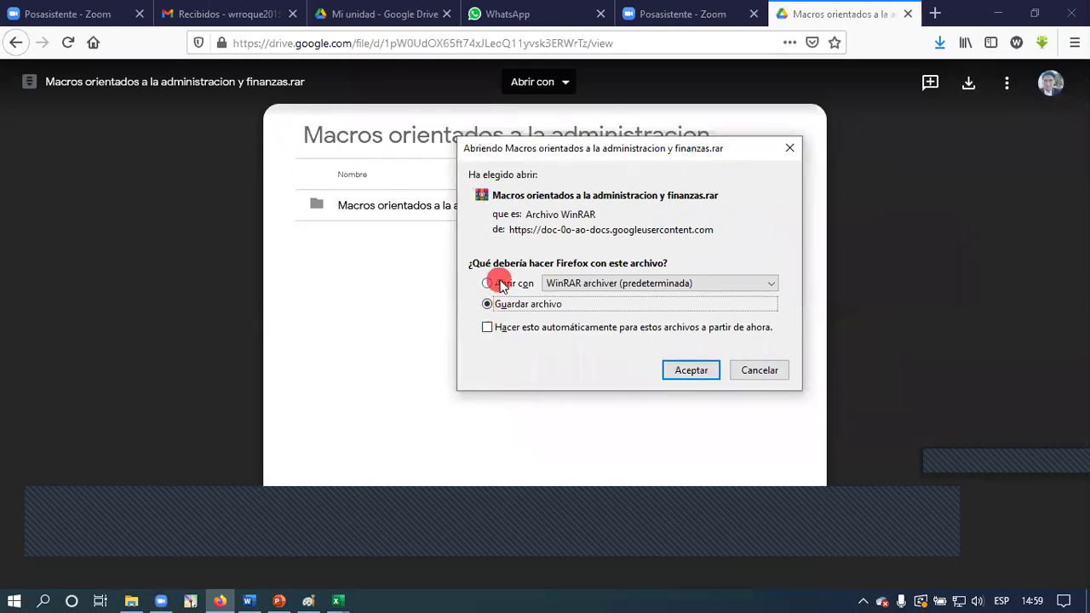
left_click(694, 372)
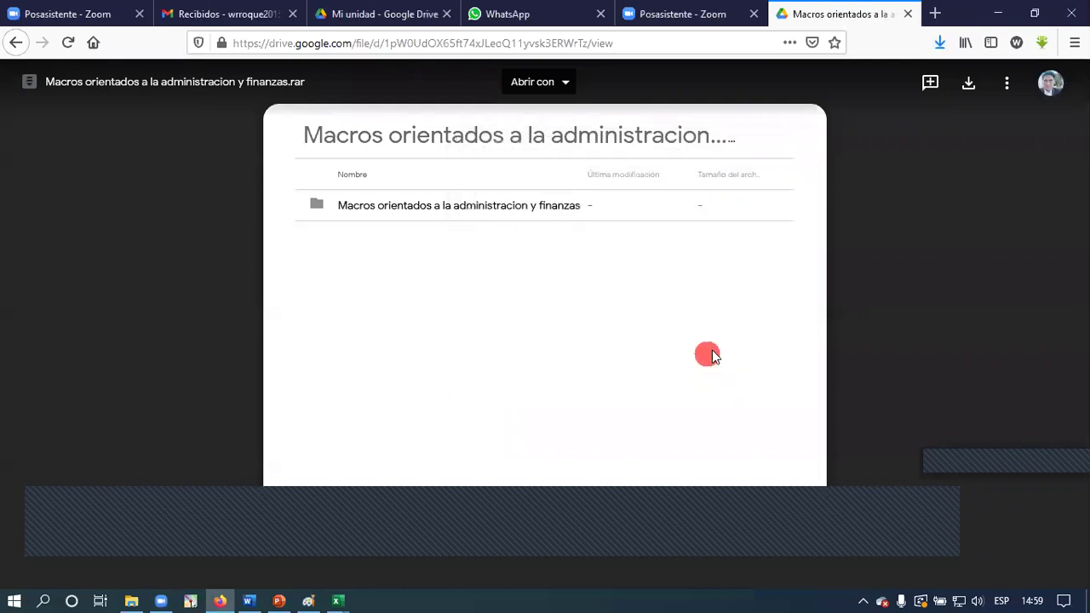
left_click(940, 44)
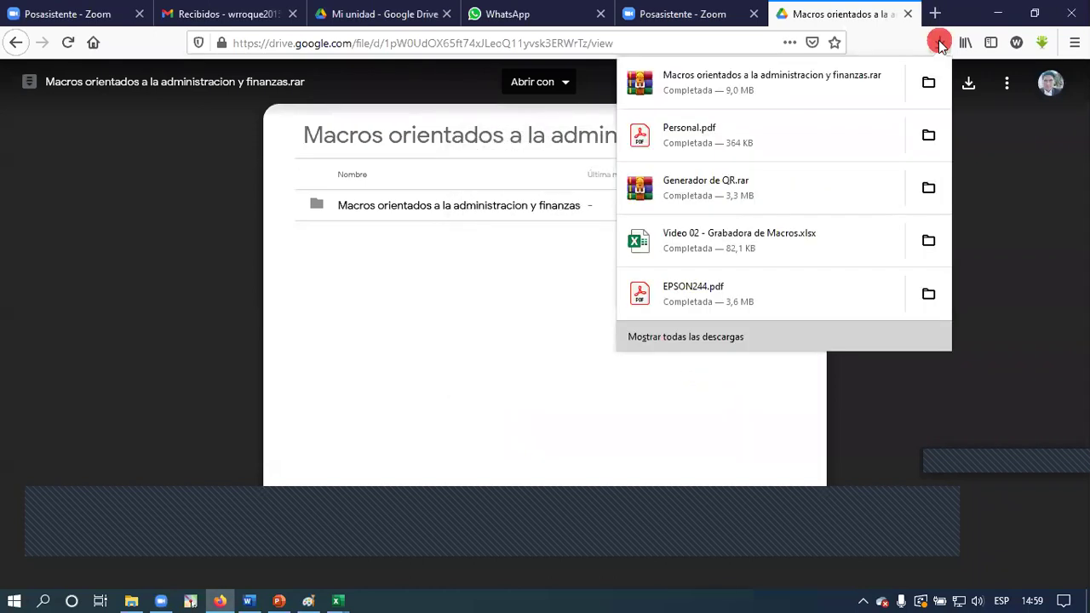
left_click(928, 85)
- Select the downloaded rar in Descargas, view its WinRAR actions, then minimize File Explorer
left_click(610, 268)
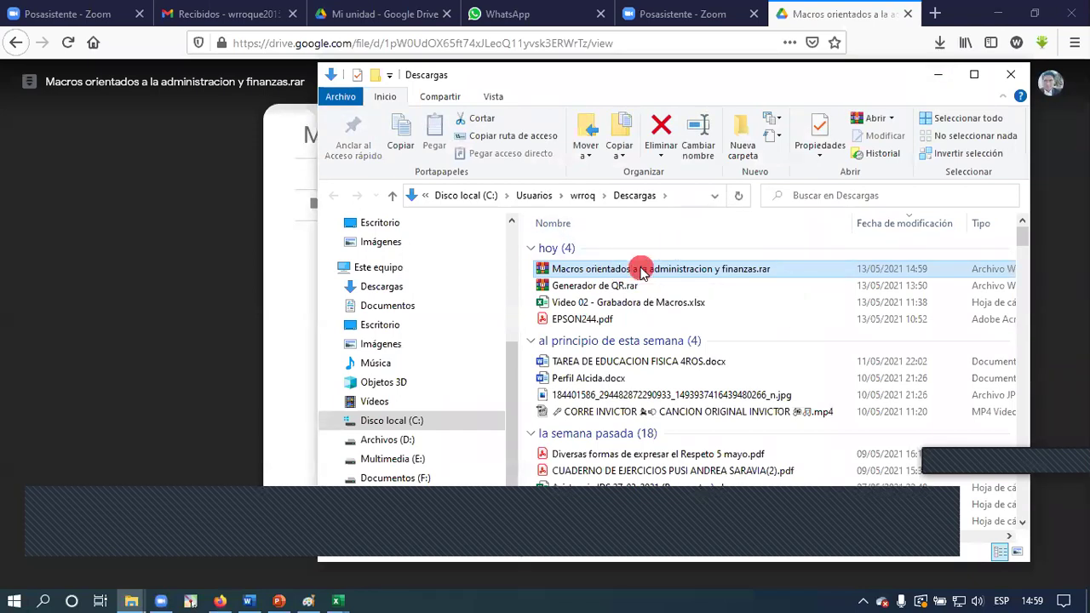
right_click(640, 271)
mouse_move(610, 267)
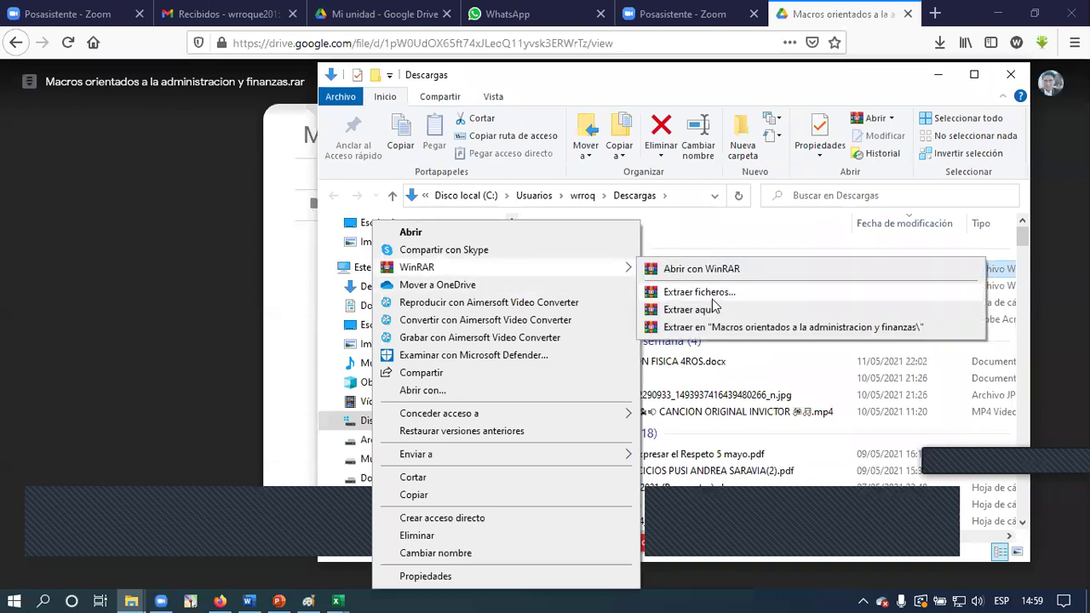
left_click(939, 76)
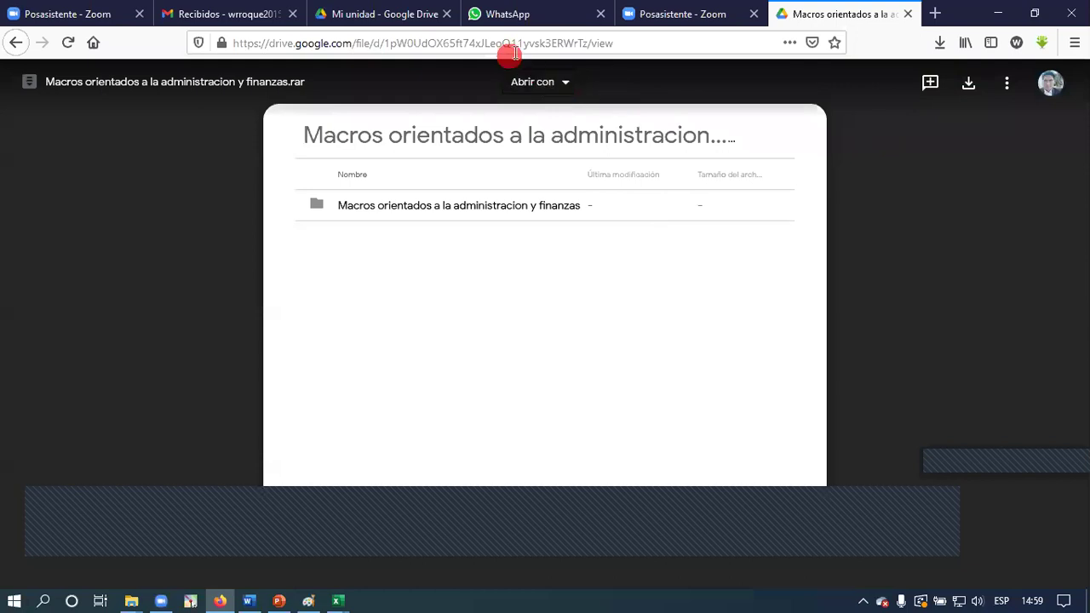
- In Mi unidad, copy the macros rar file's anyone-with-the-link share link via Obtener vínculo
left_click(650, 43)
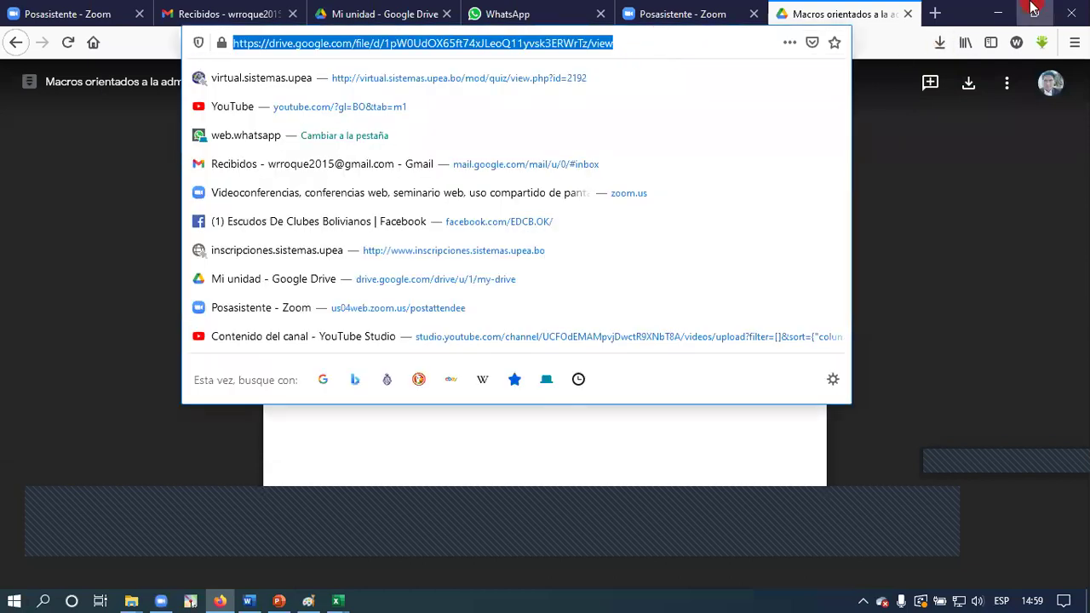
left_click(997, 12)
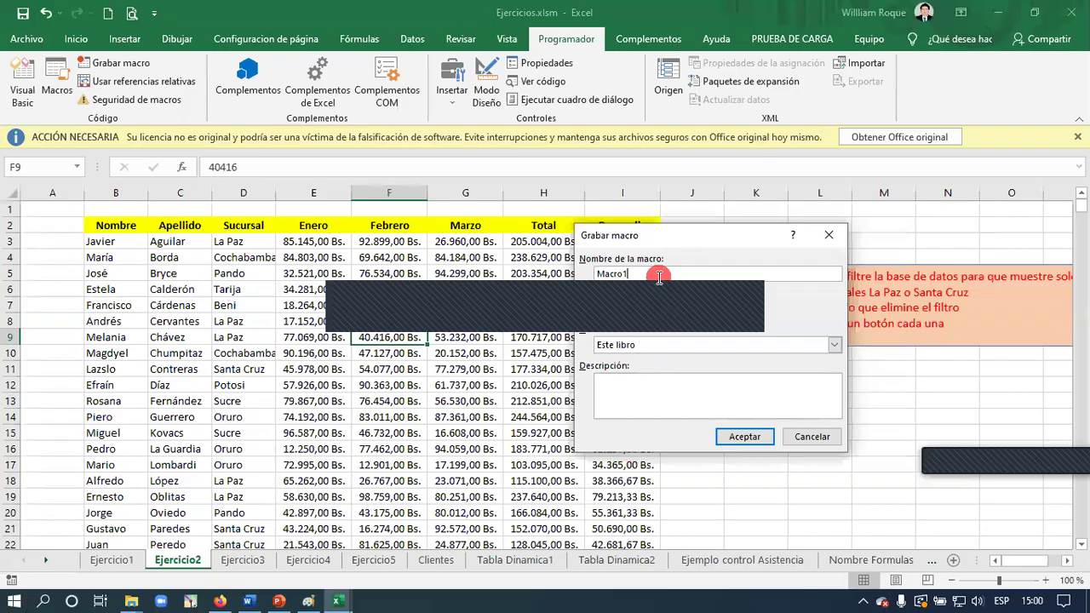
left_click(220, 600)
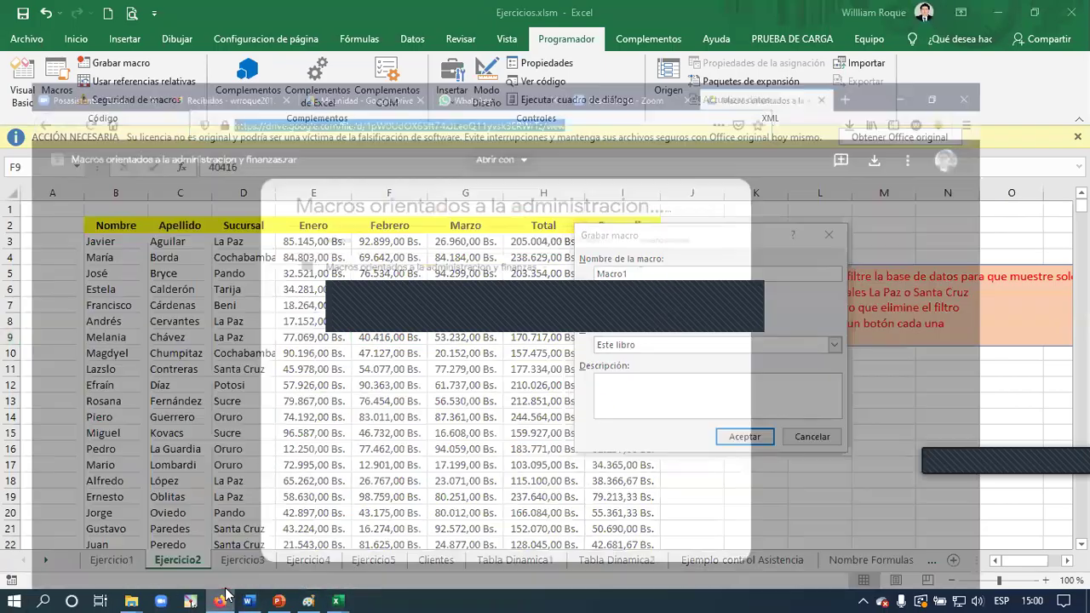
left_click(415, 17)
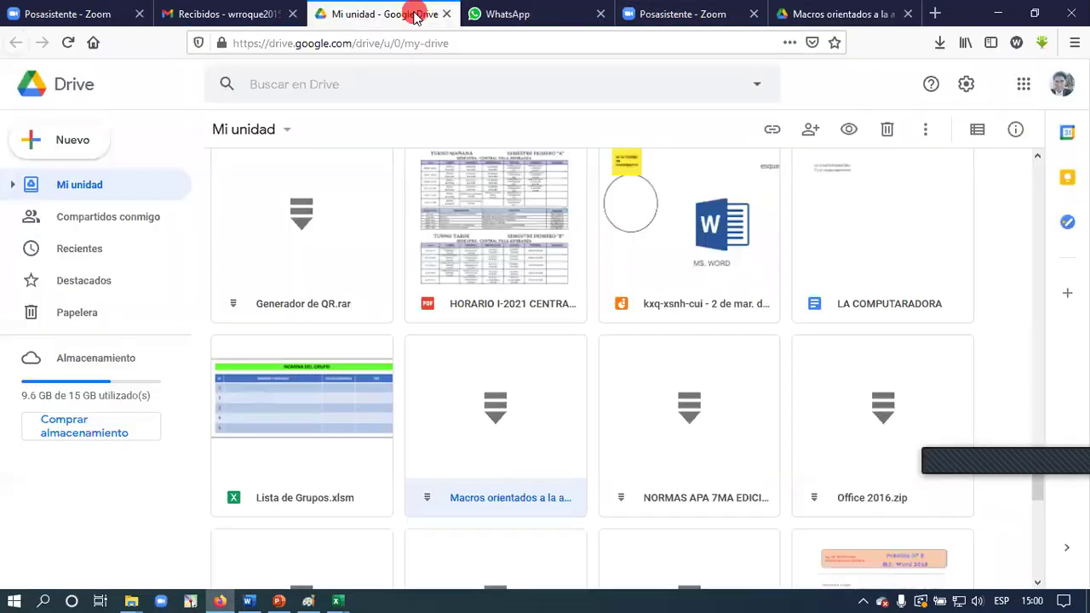
right_click(529, 450)
left_click(630, 256)
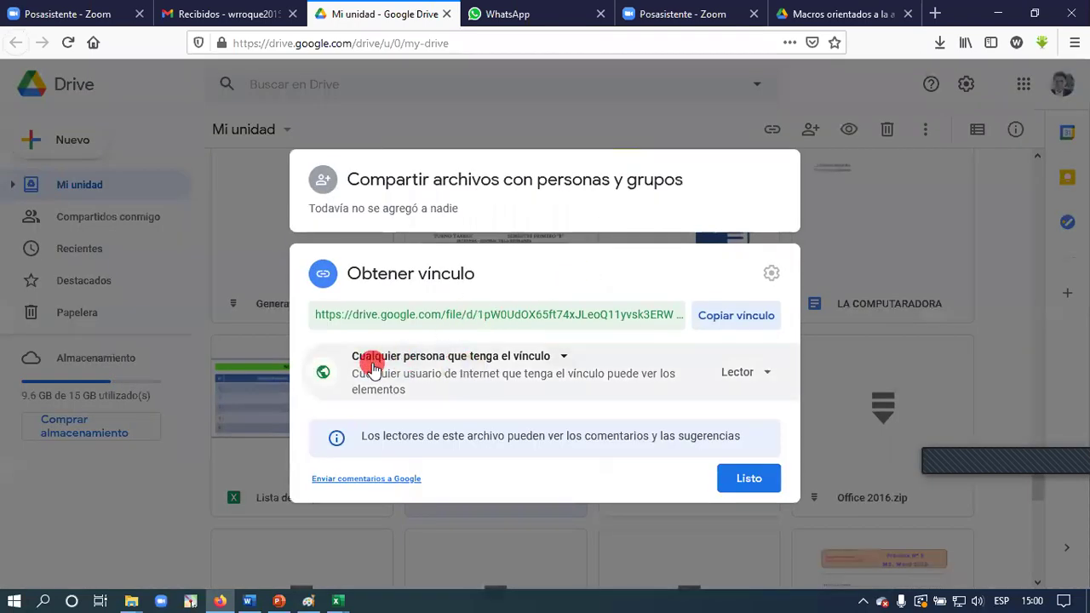
left_click(730, 316)
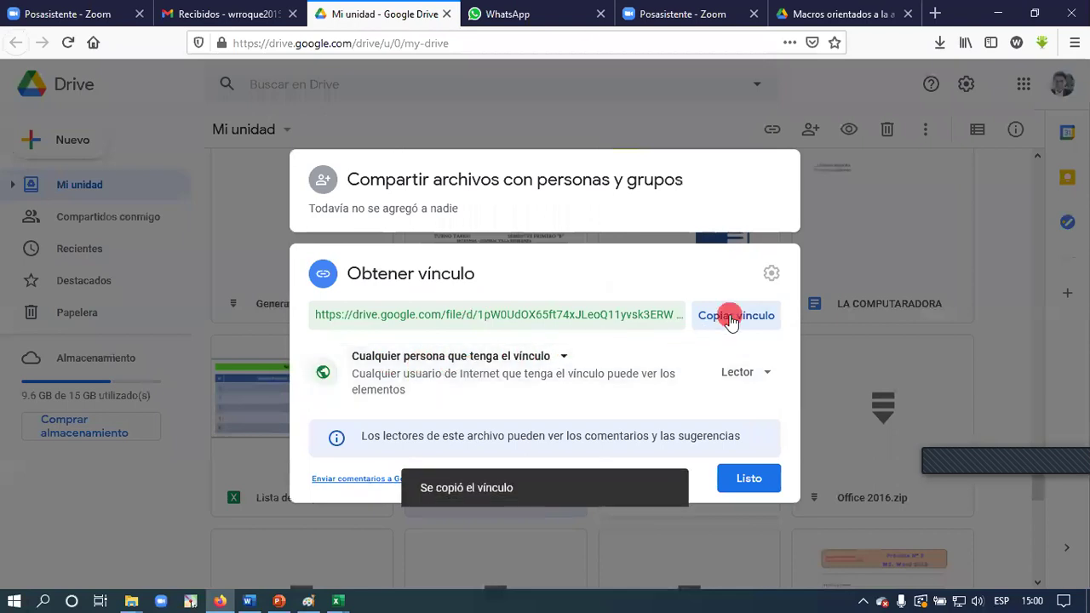
left_click(753, 477)
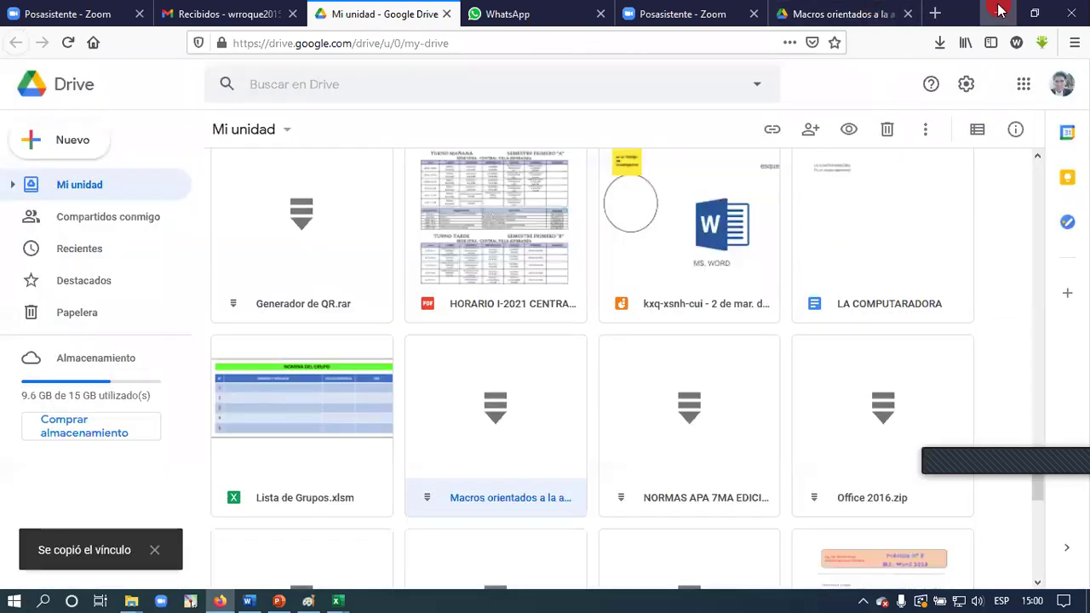
left_click(997, 12)
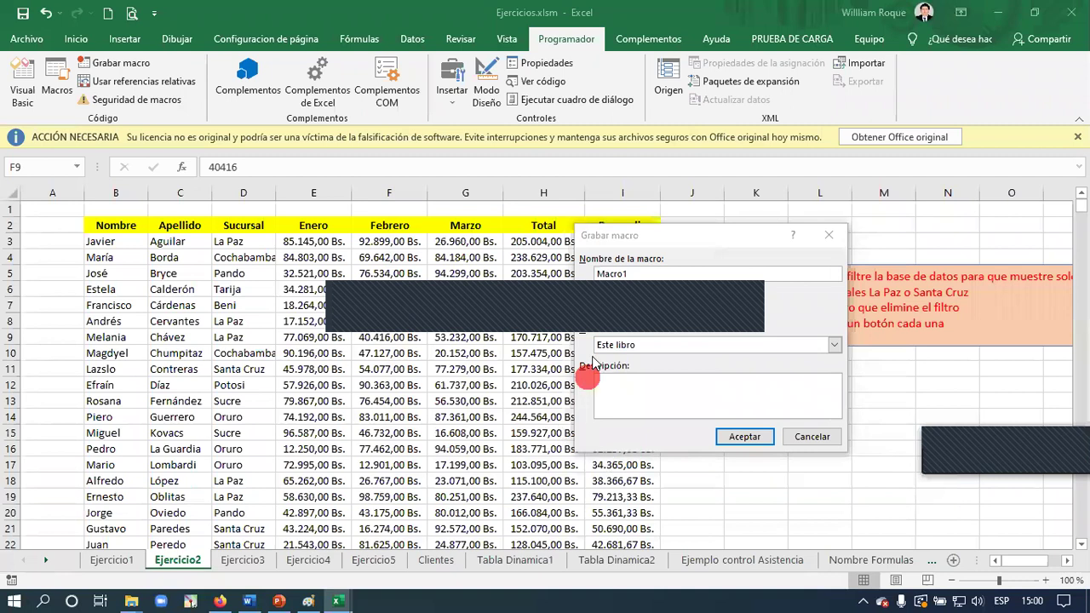
- Start renaming Macro1 with 'm', then cancel the macro setup and show the Ejercicio1 sheet
left_click_drag(649, 273, 577, 273)
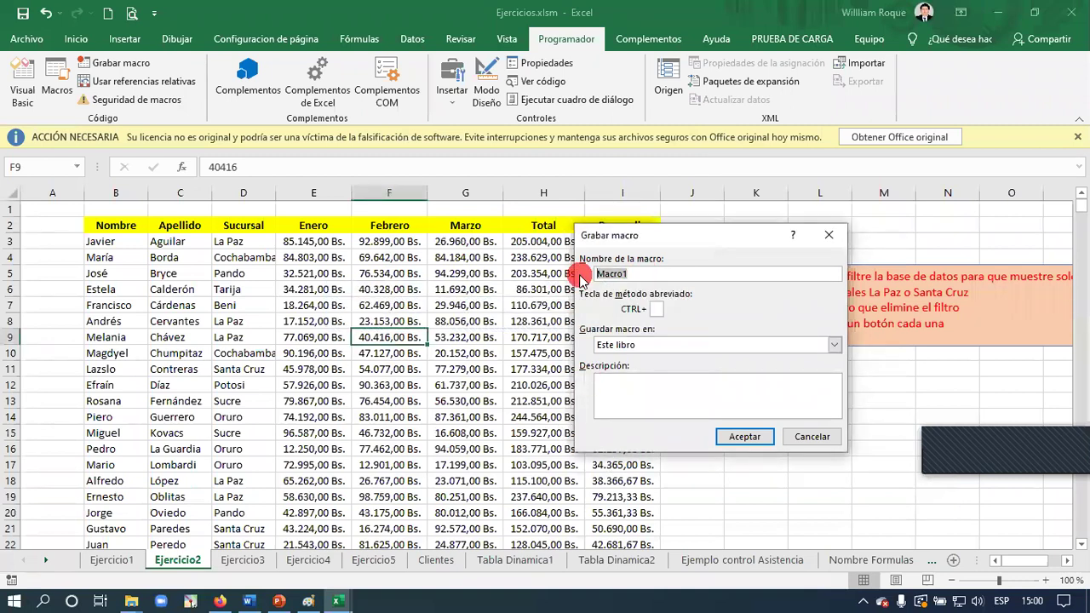
type("m")
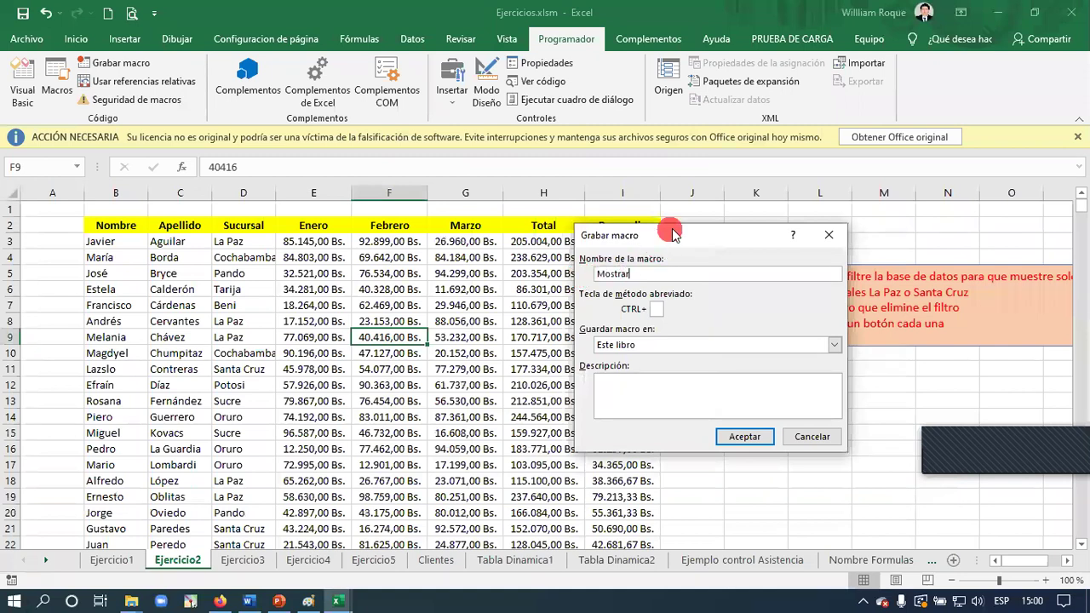
left_click_drag(673, 233, 701, 225)
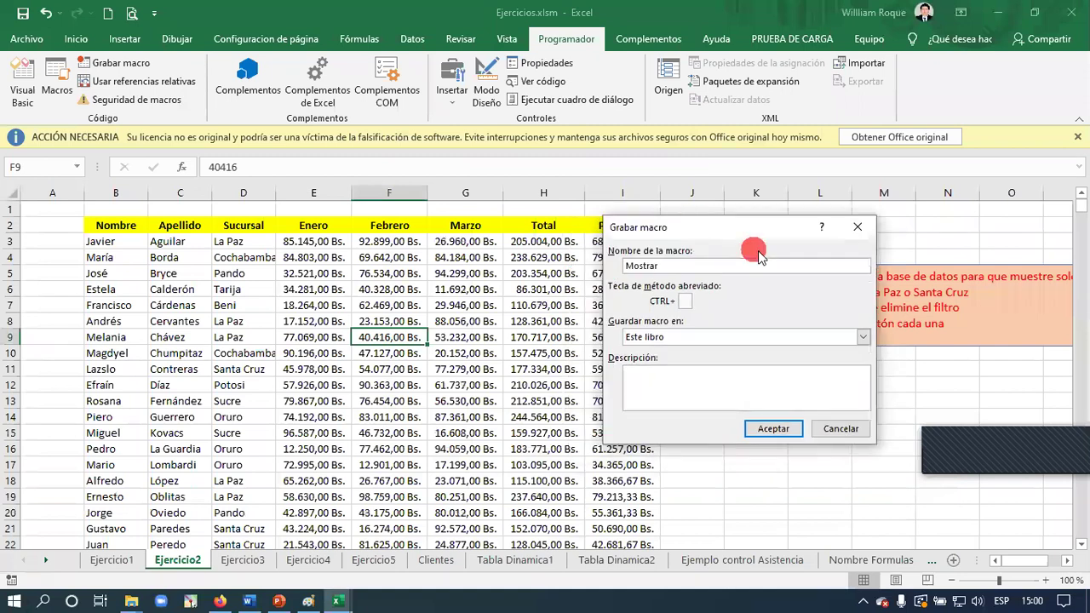
left_click(688, 301)
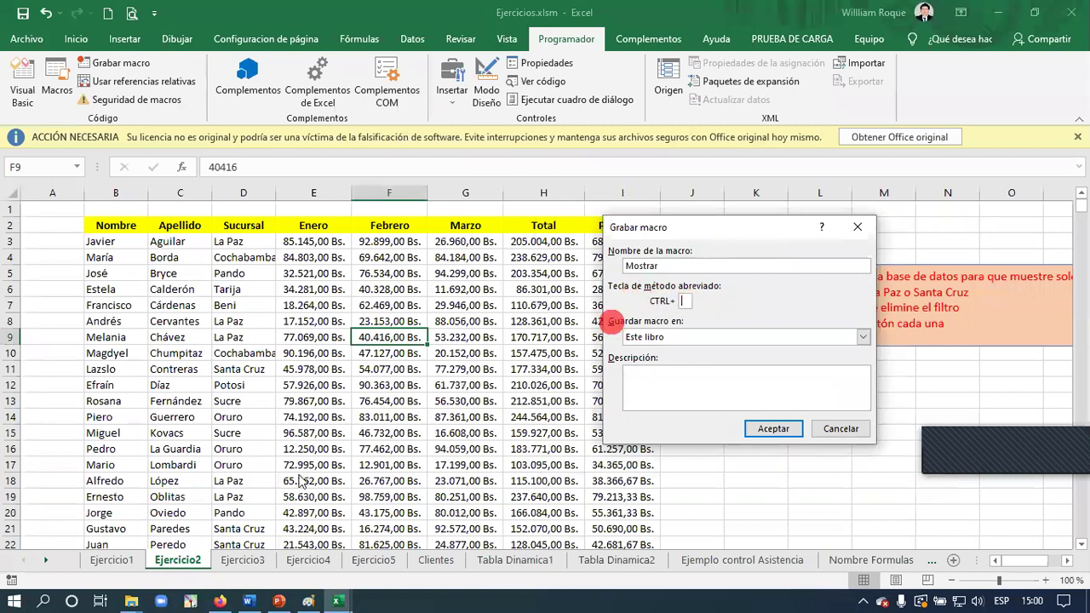
left_click(833, 430)
left_click(111, 562)
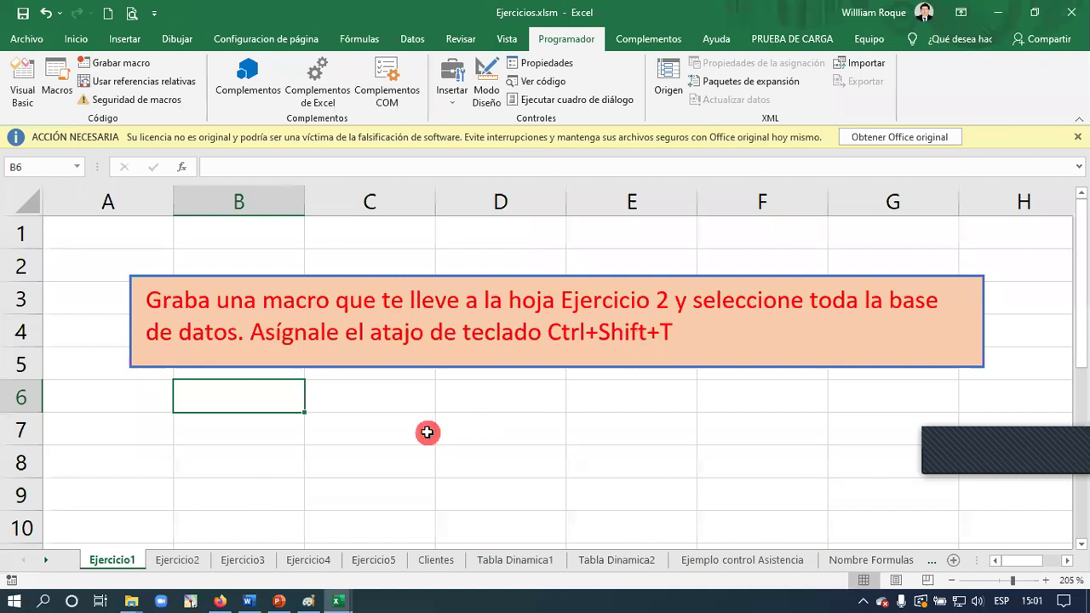
- From cell C7, open Grabar macro, clear Macro1 to name it Mostrar, and focus the CTRL+ box
left_click(433, 425)
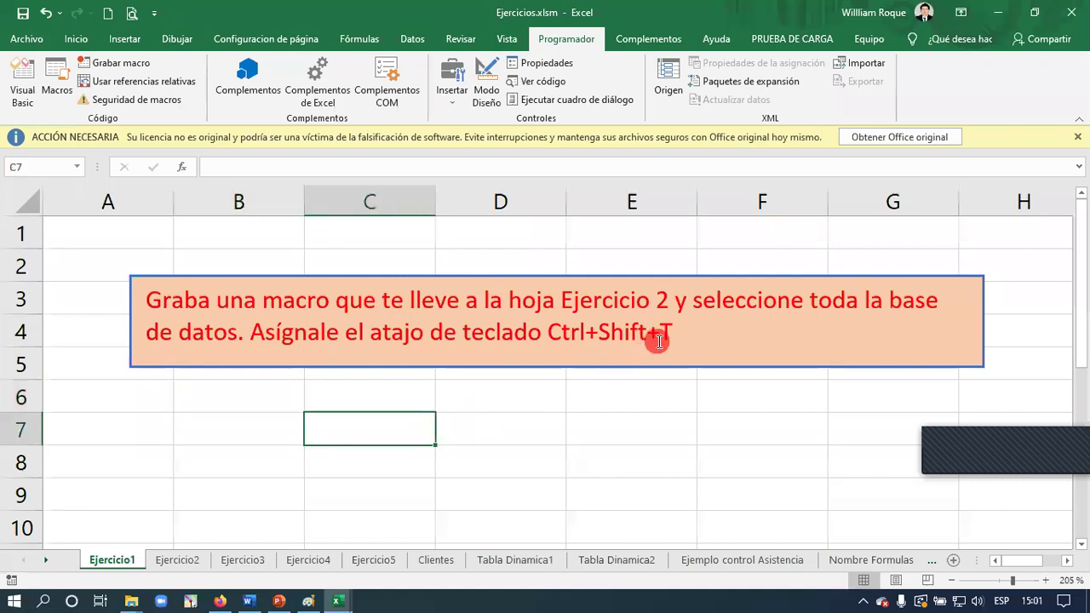
left_click(112, 63)
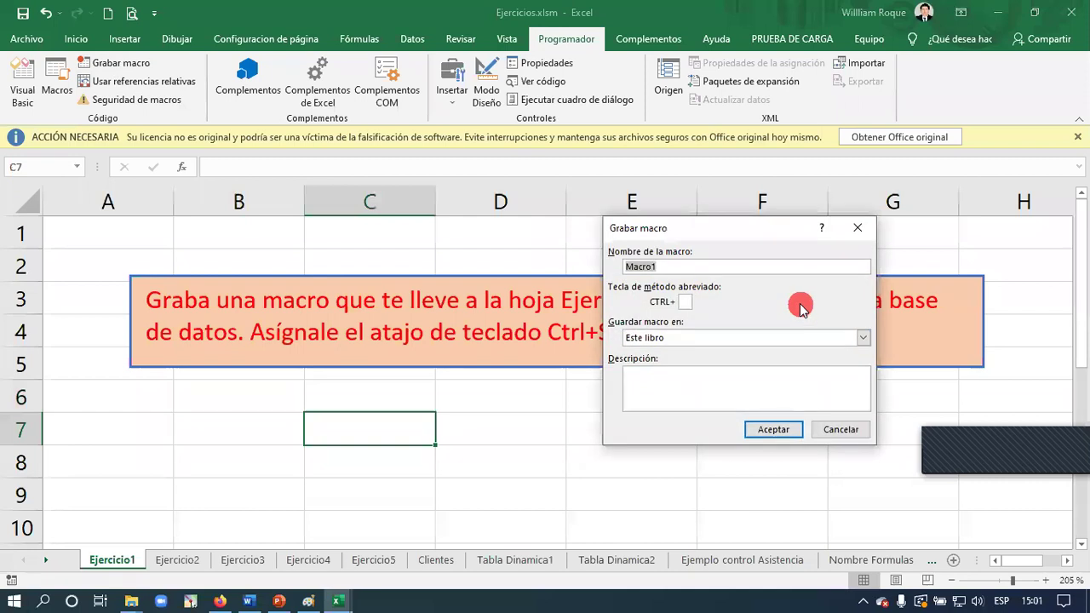
left_click_drag(759, 234, 858, 378)
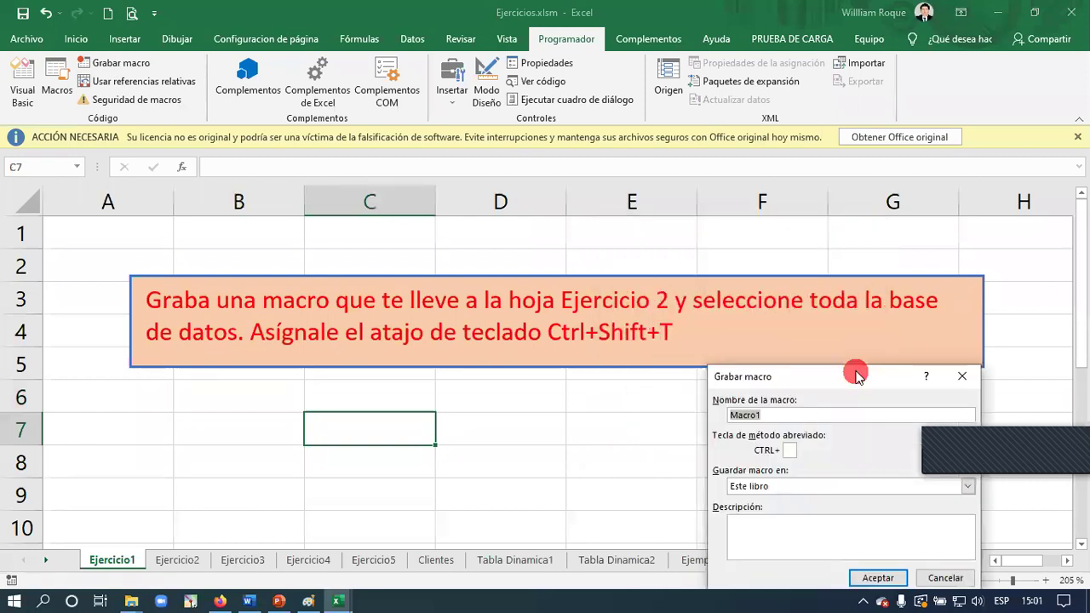
key("BackSpace")
left_click_drag(857, 375, 871, 338)
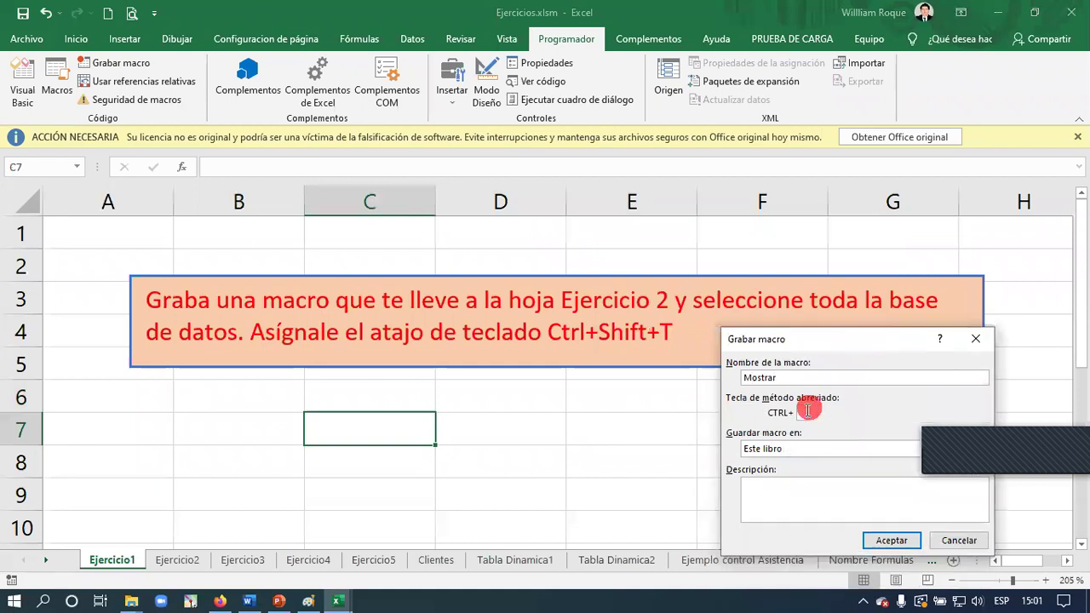
left_click(806, 412)
key("super")
type("te")
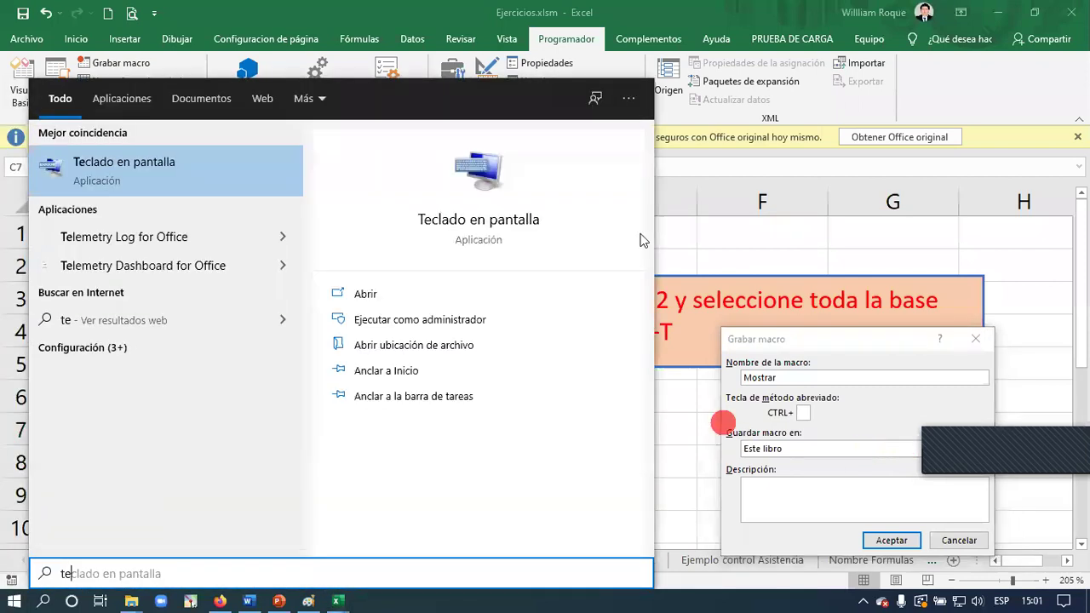
left_click(200, 174)
left_click(200, 172)
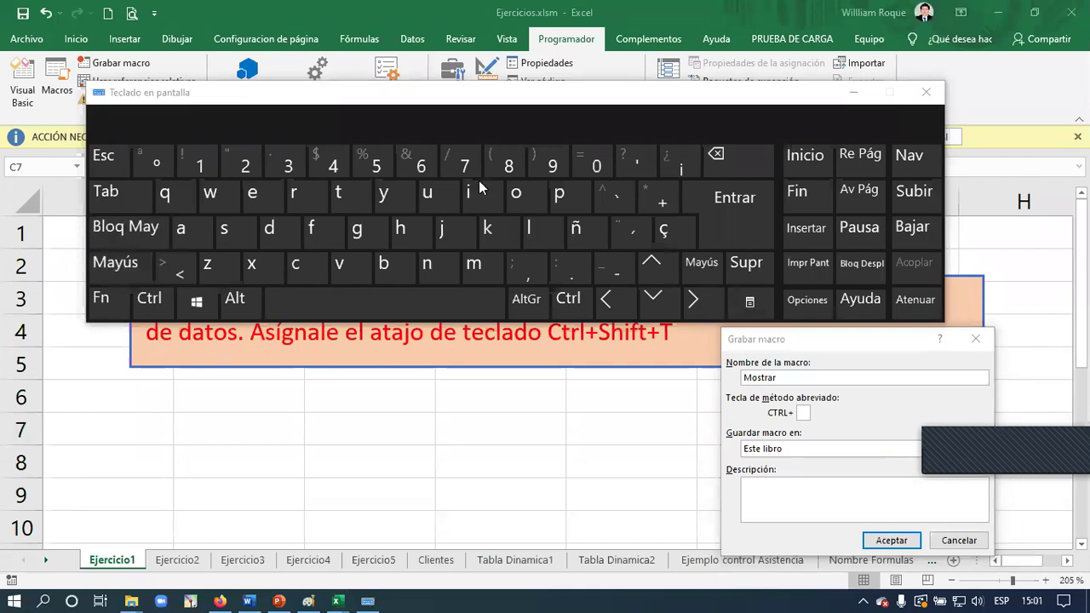
left_click(926, 92)
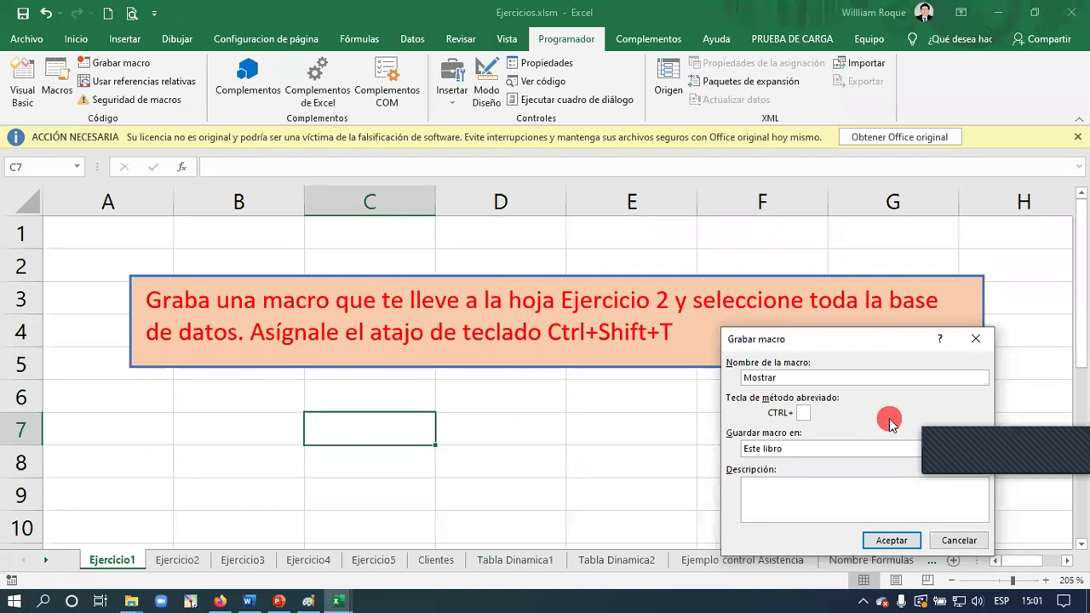
- Give the Mostrar macro shortcut Ctrl+Shift+T and store it in Este libro
key("shift+t")
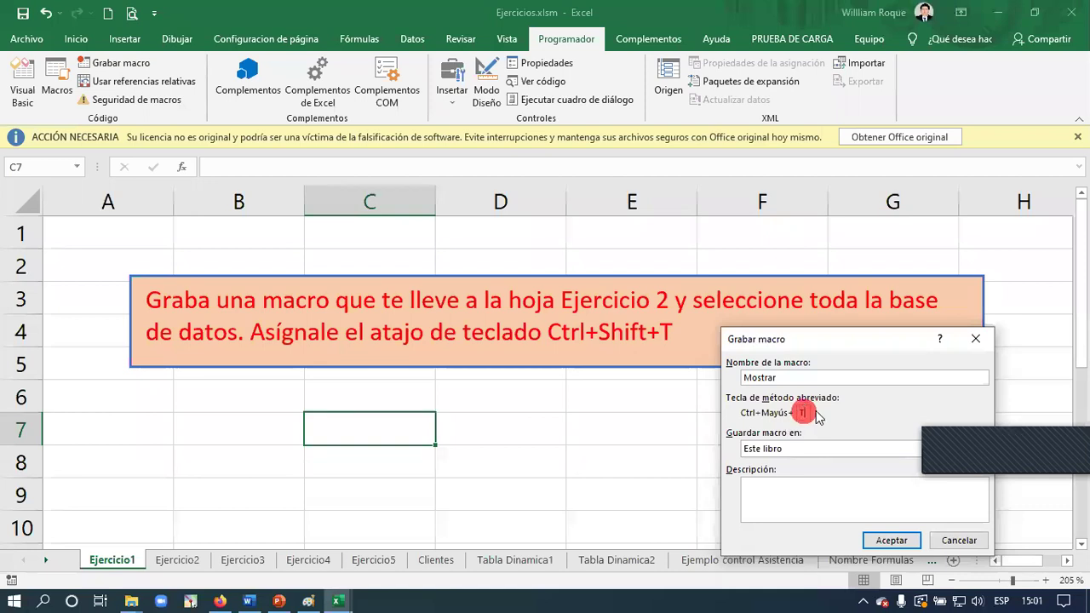
left_click_drag(886, 342, 872, 261)
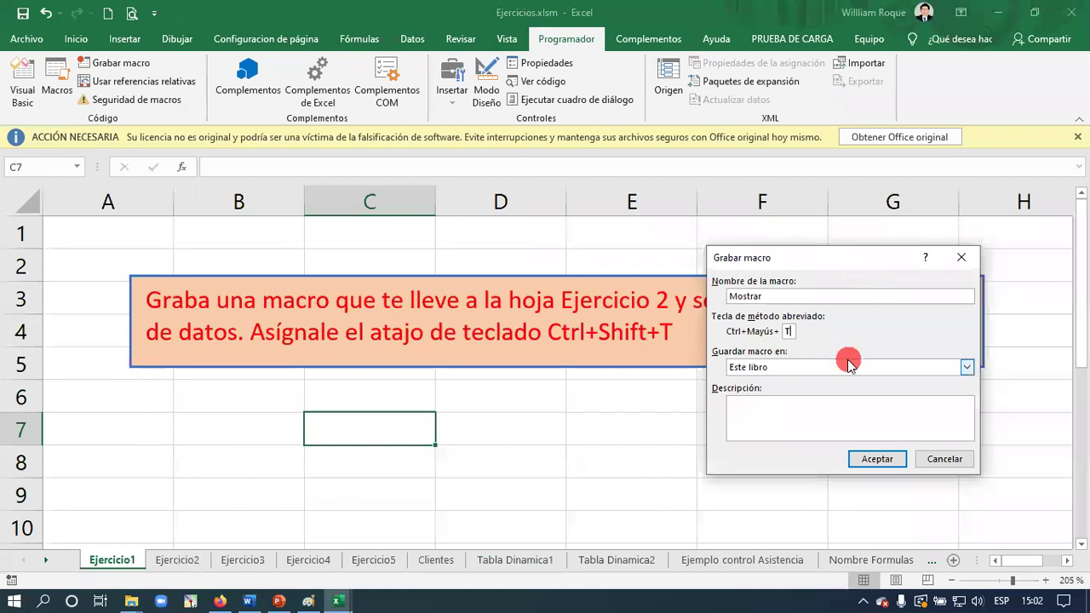
left_click(967, 367)
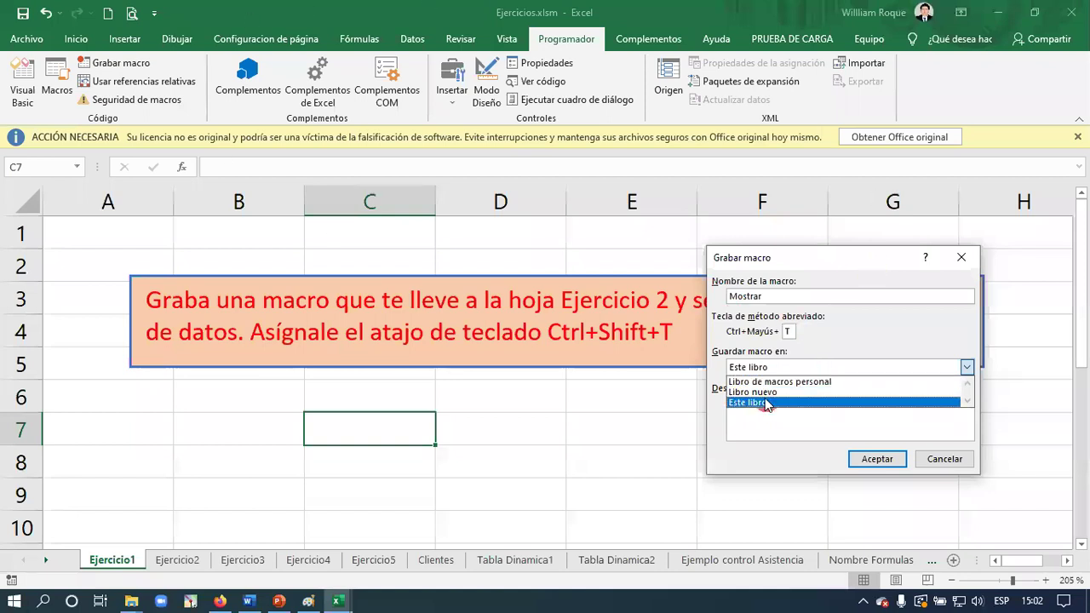
left_click(763, 382)
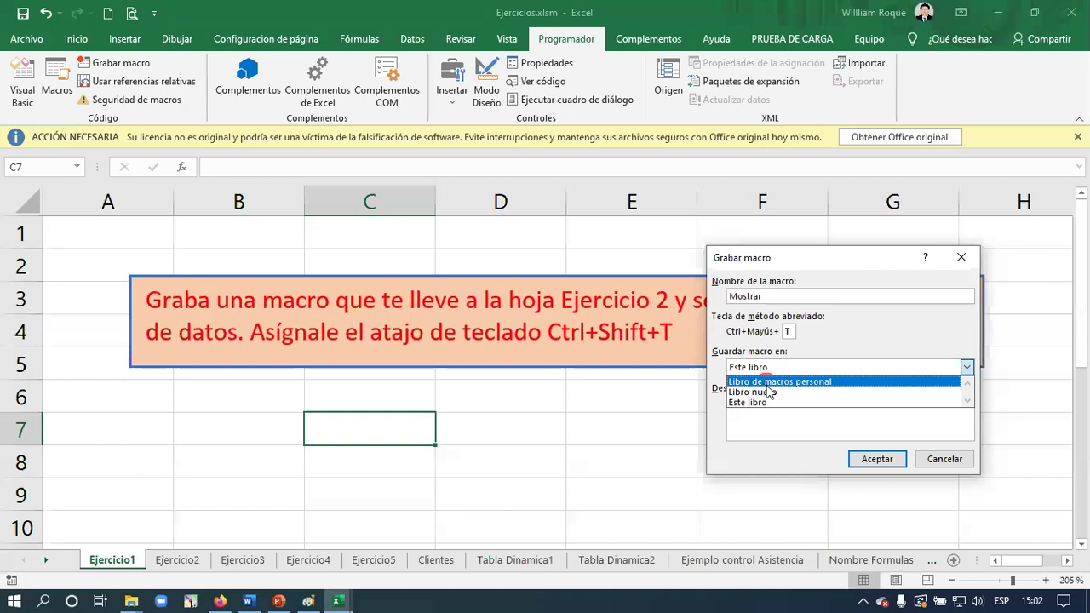
left_click(766, 383)
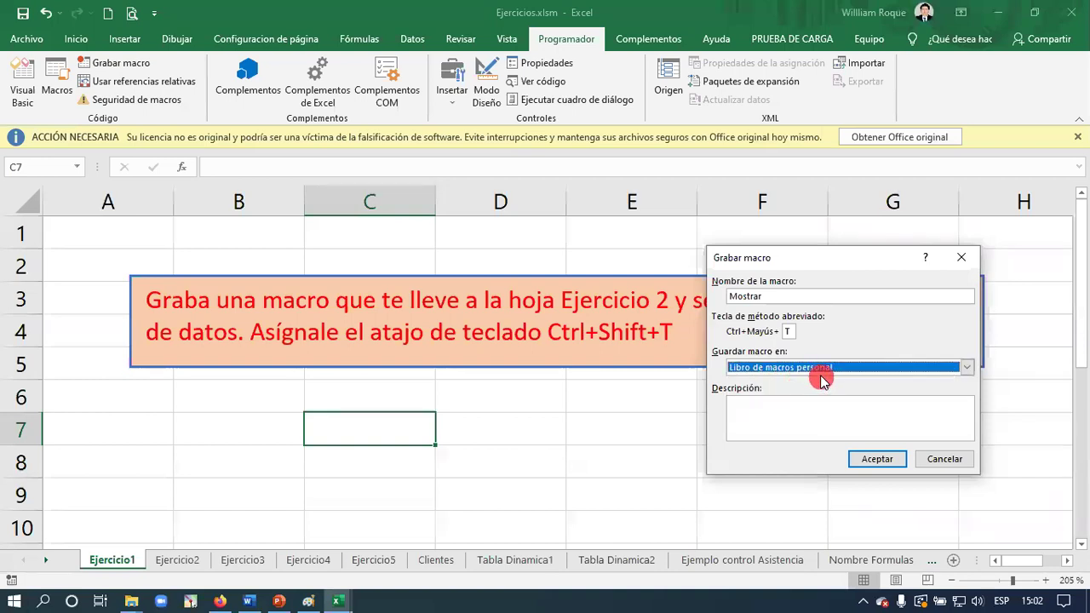
left_click(704, 390)
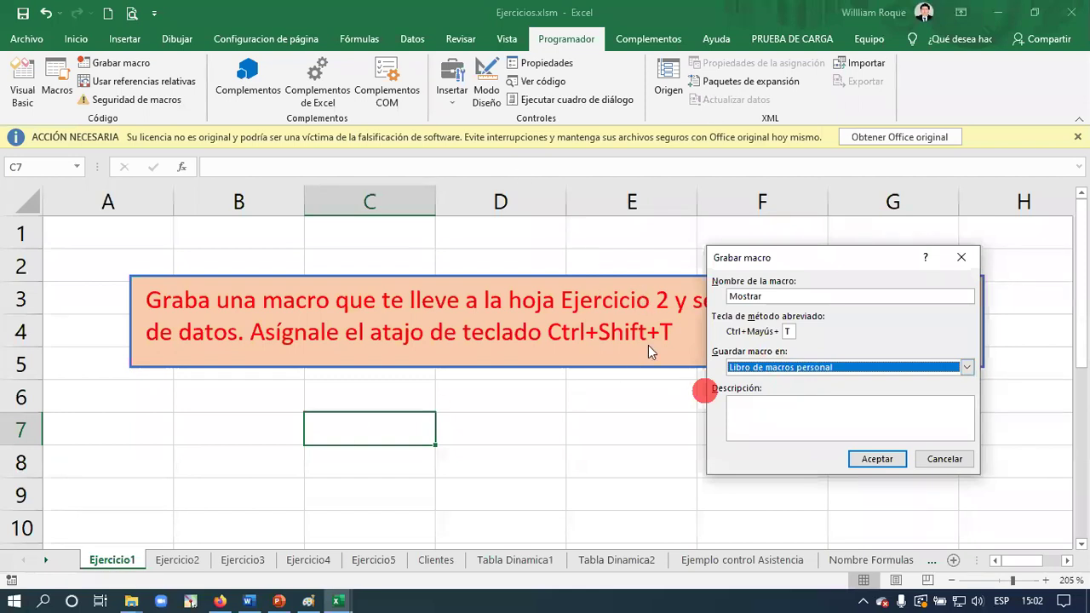
left_click(753, 369)
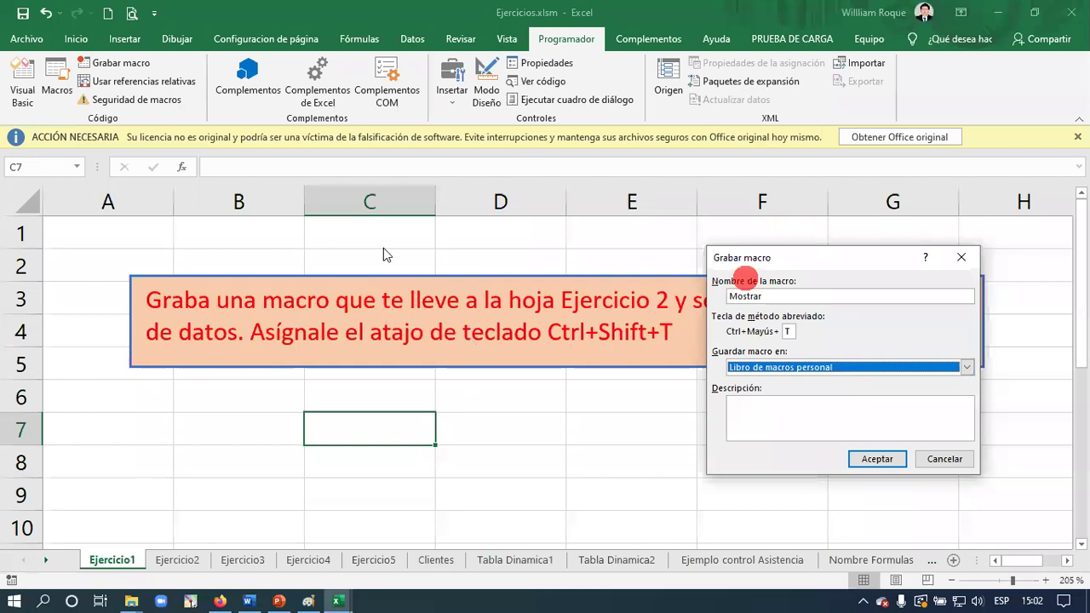
left_click(808, 381)
left_click(807, 374)
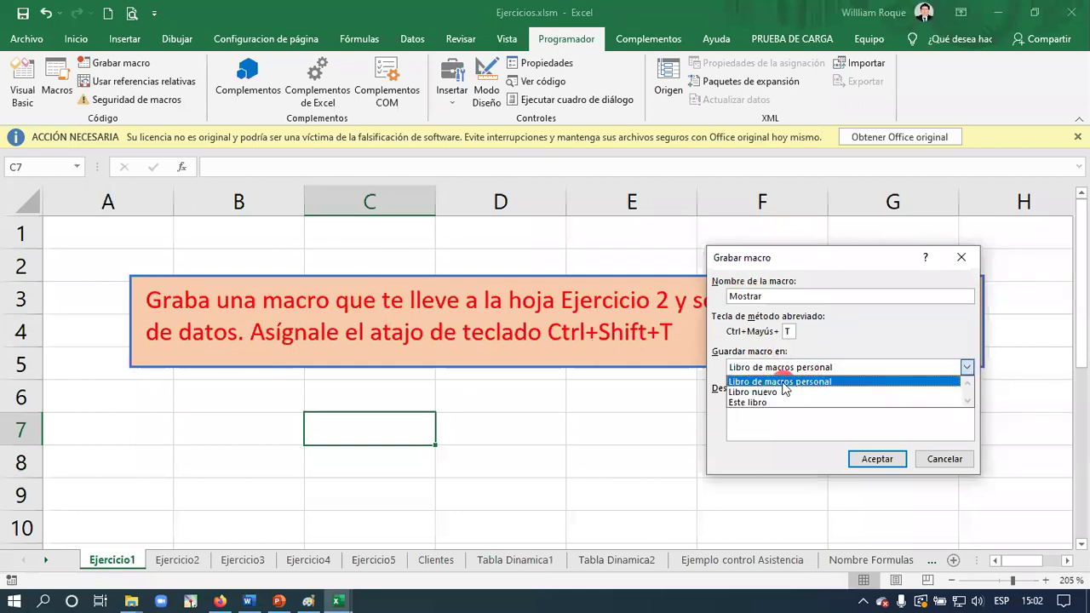
left_click(756, 404)
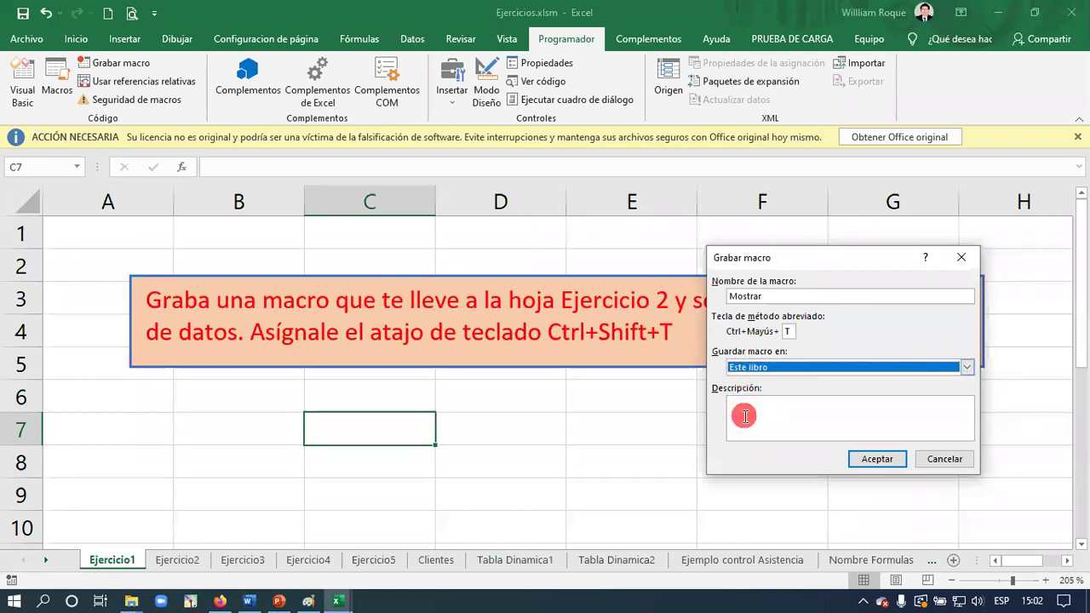
left_click(754, 410)
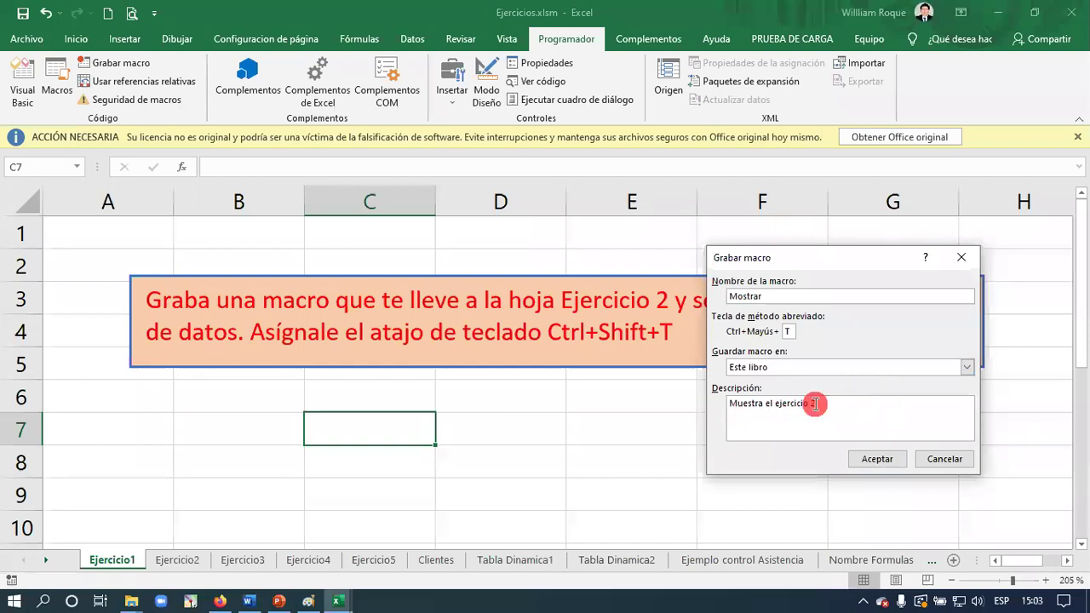
- Enter 'Muestra el ejercicio 2' as the Mostrar macro's description and start recording
left_click_drag(790, 398, 705, 401)
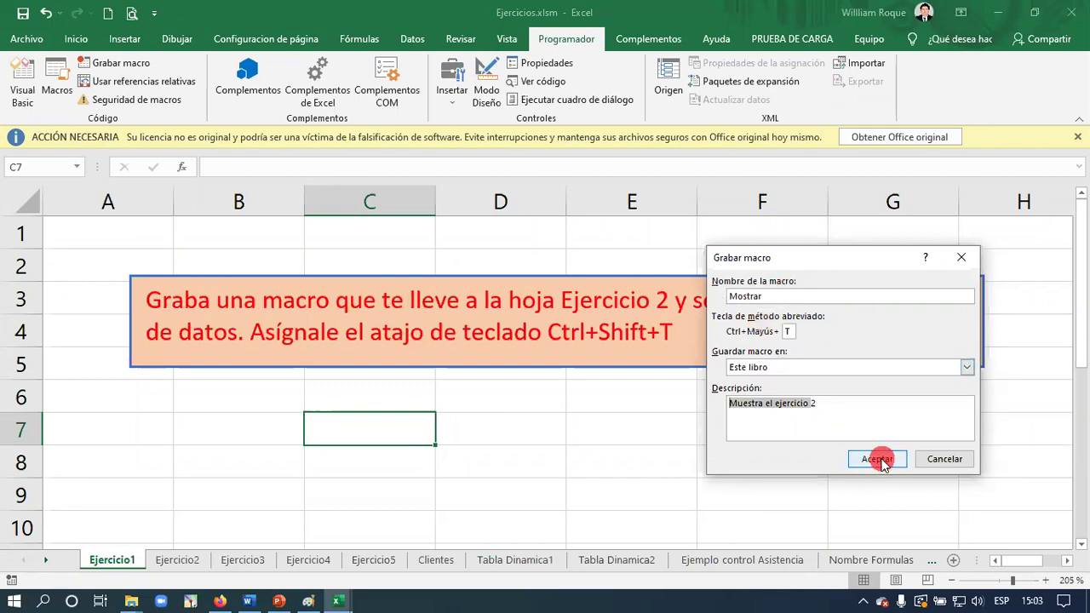
left_click(882, 463)
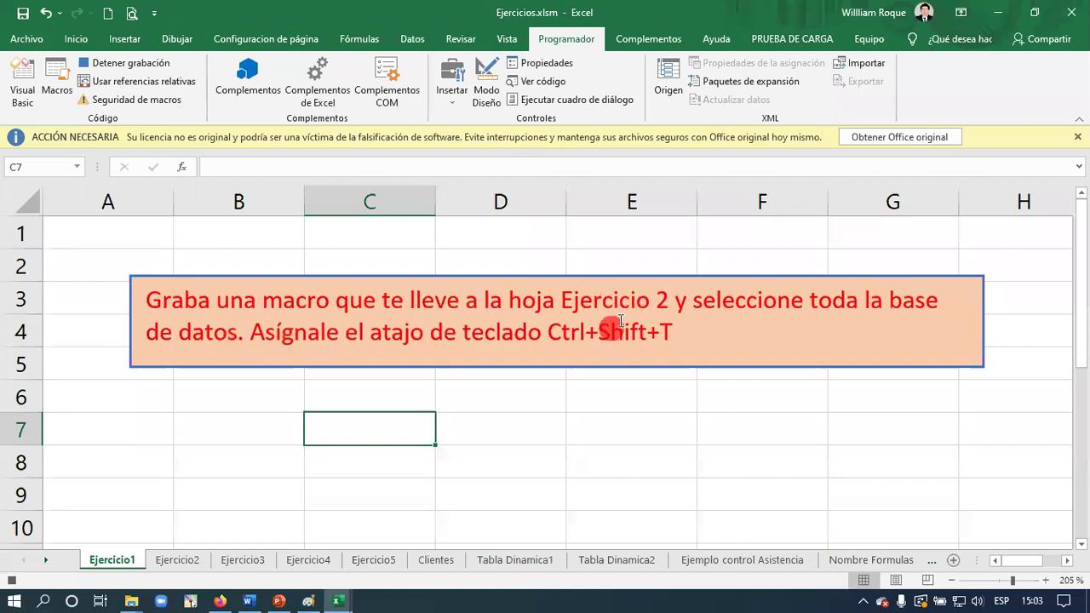
- Switch to the Ejercicio2 sheet and select the data table with Ctrl+A
left_click(170, 561)
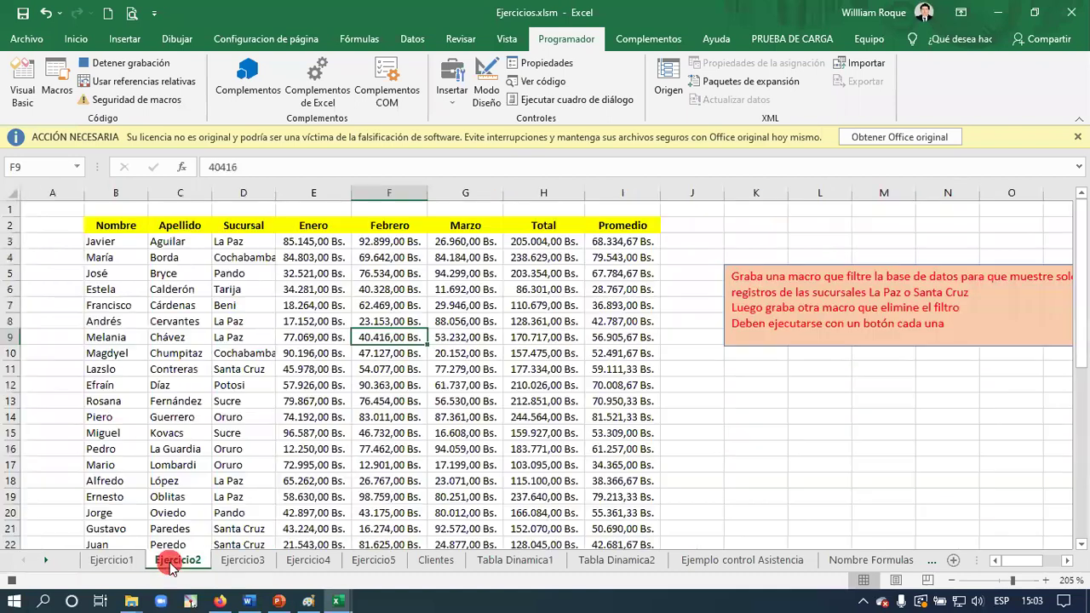
left_click(312, 337)
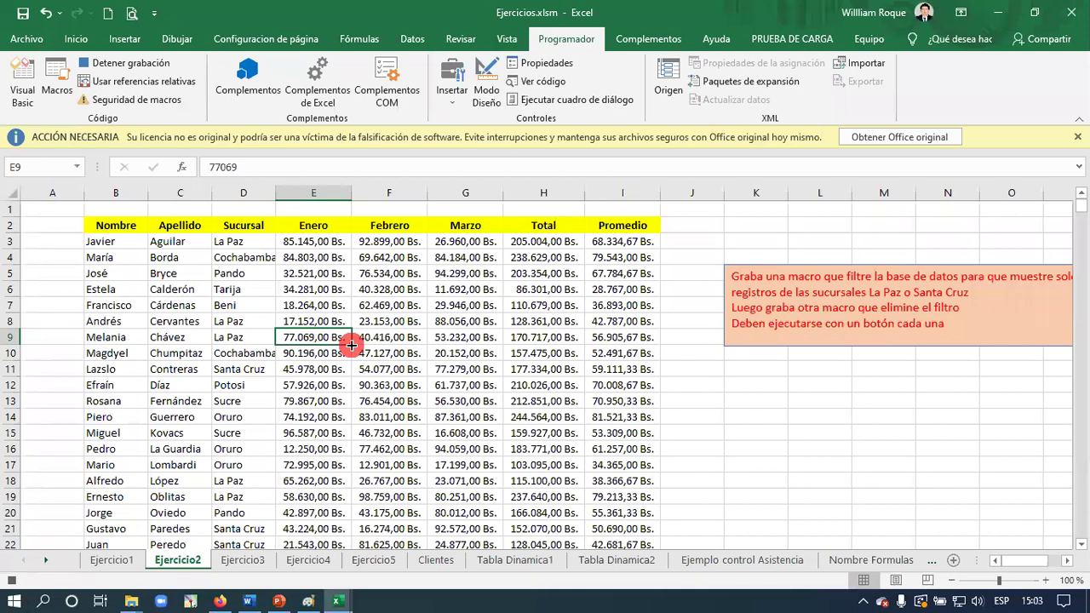
key("ctrl+a")
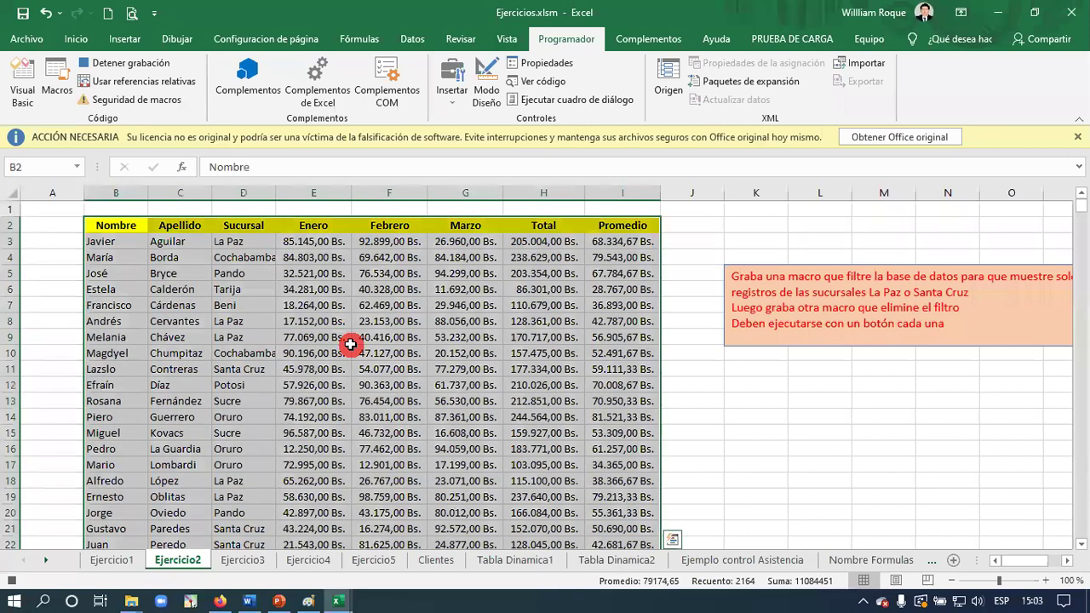
scroll(366, 332, "down", 2)
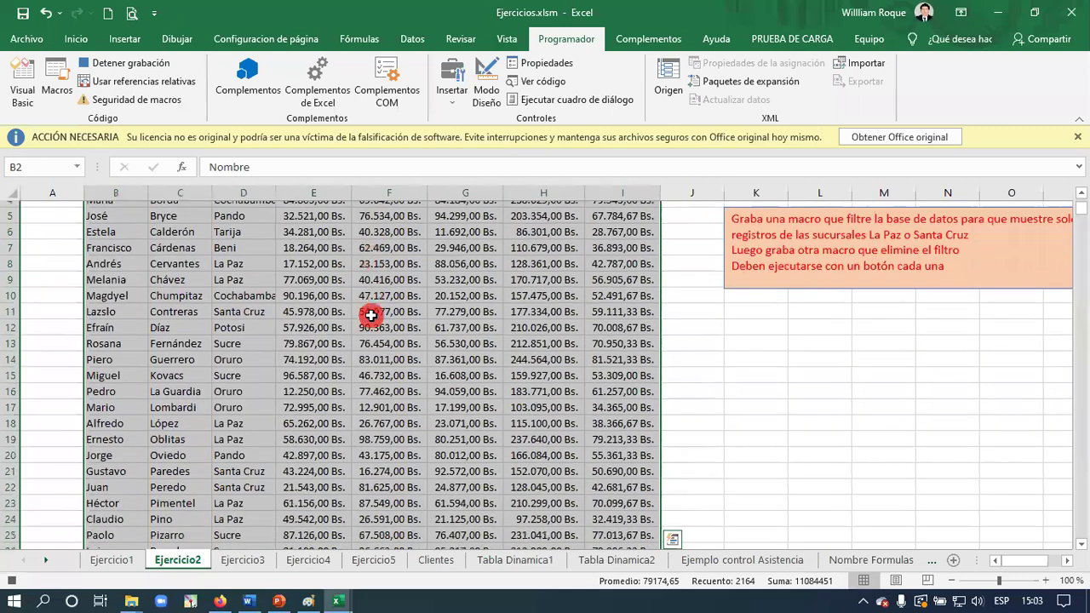
scroll(368, 315, "down", 3)
scroll(371, 316, "down", 1)
scroll(371, 316, "up", 4)
scroll(371, 316, "up", 2)
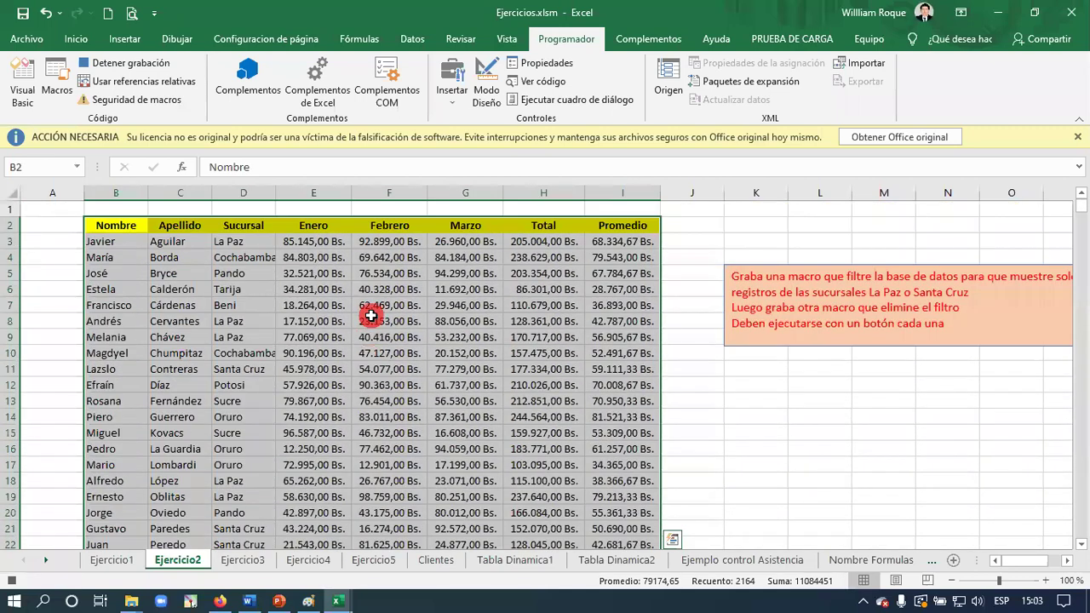
- Select the database from the Nombre header in B2 down to I30
left_click(245, 298)
mouse_move(124, 225)
left_mouse_down()
mouse_move(622, 541)
mouse_move(614, 232)
left_mouse_up()
scroll(588, 294, "up", 6)
scroll(588, 312, "up", 3)
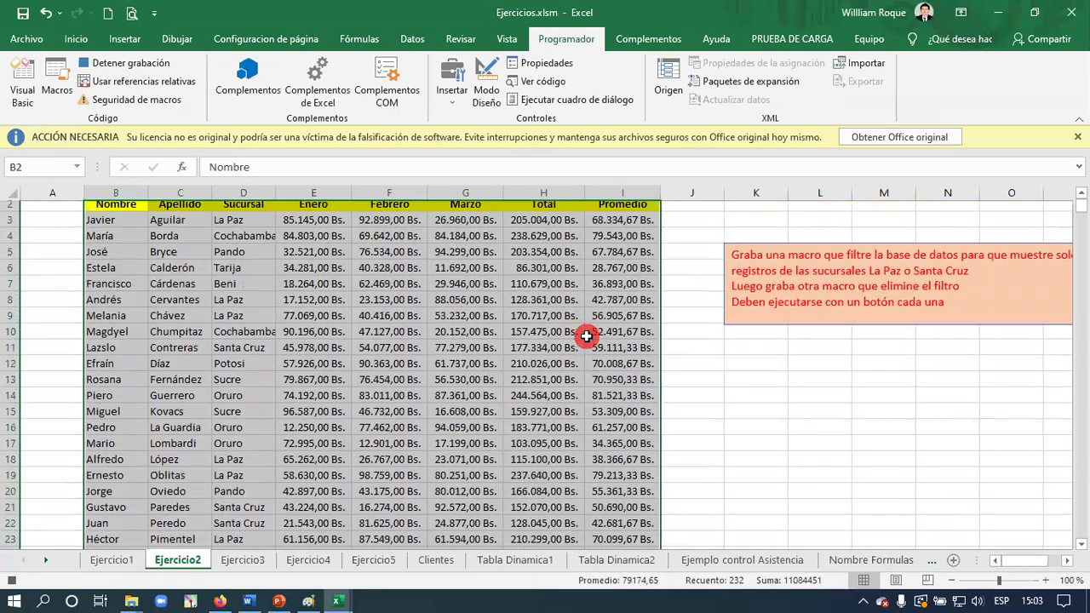
scroll(583, 346, "up", 1)
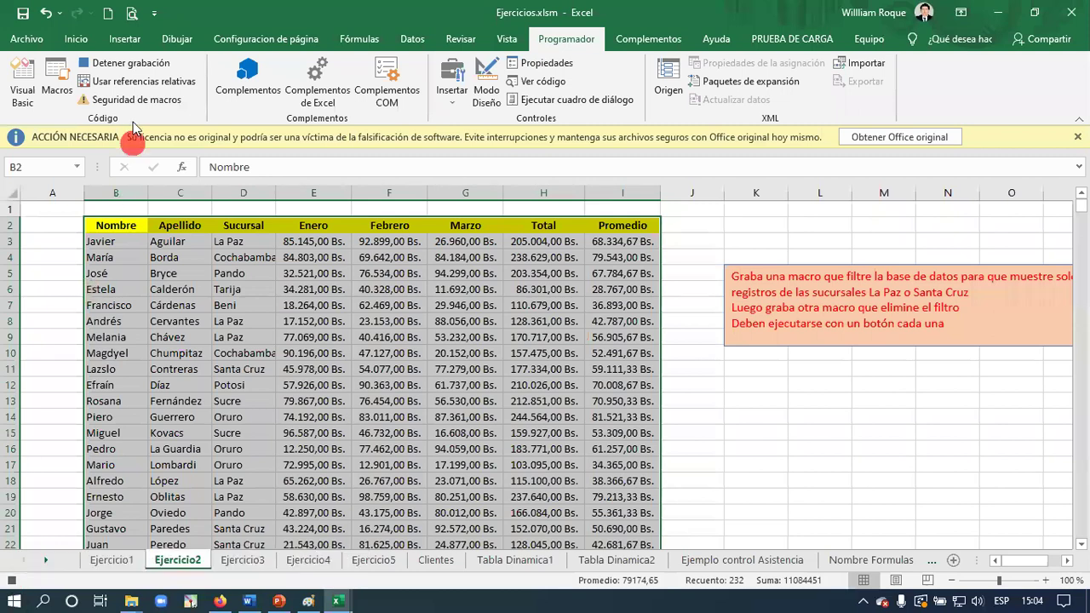
- Stop recording, then test the macro with Ctrl+Shift+T from cell D6 on Ejercicio1
left_click(119, 70)
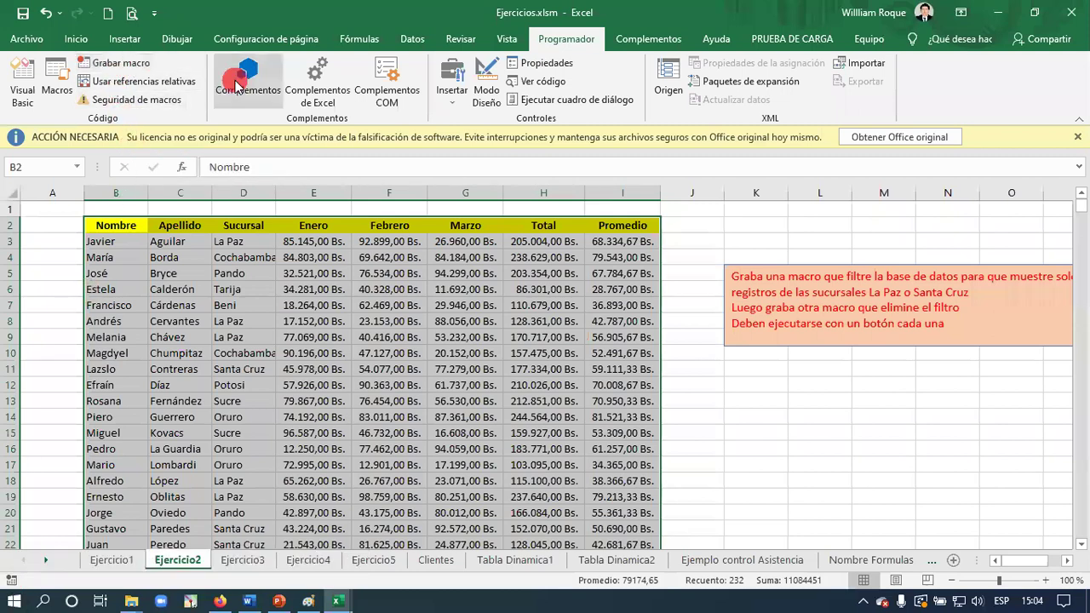
left_click(389, 288)
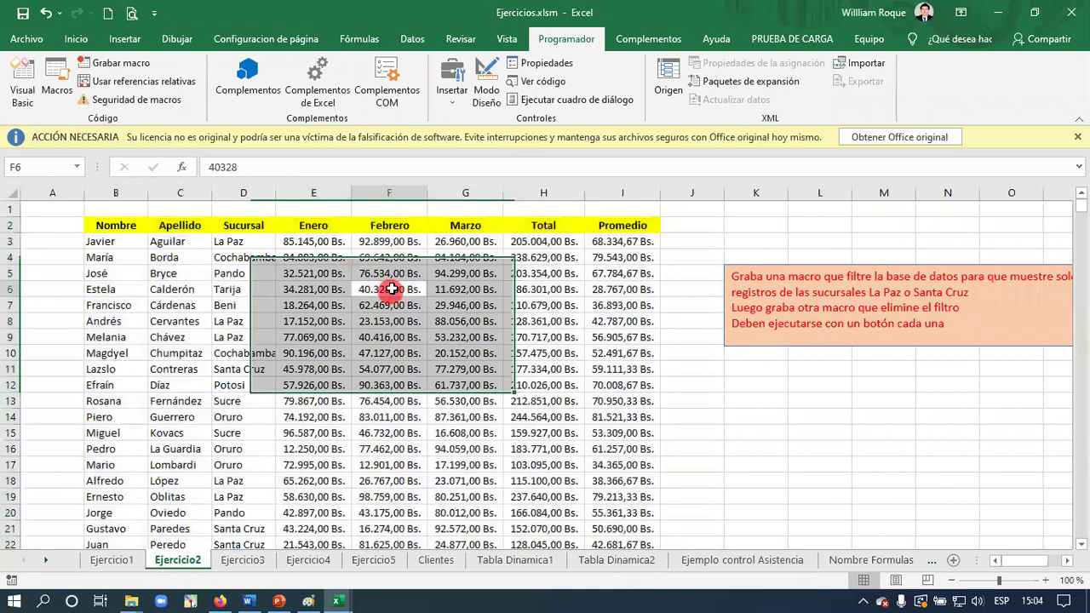
left_click(119, 562)
left_click(524, 400)
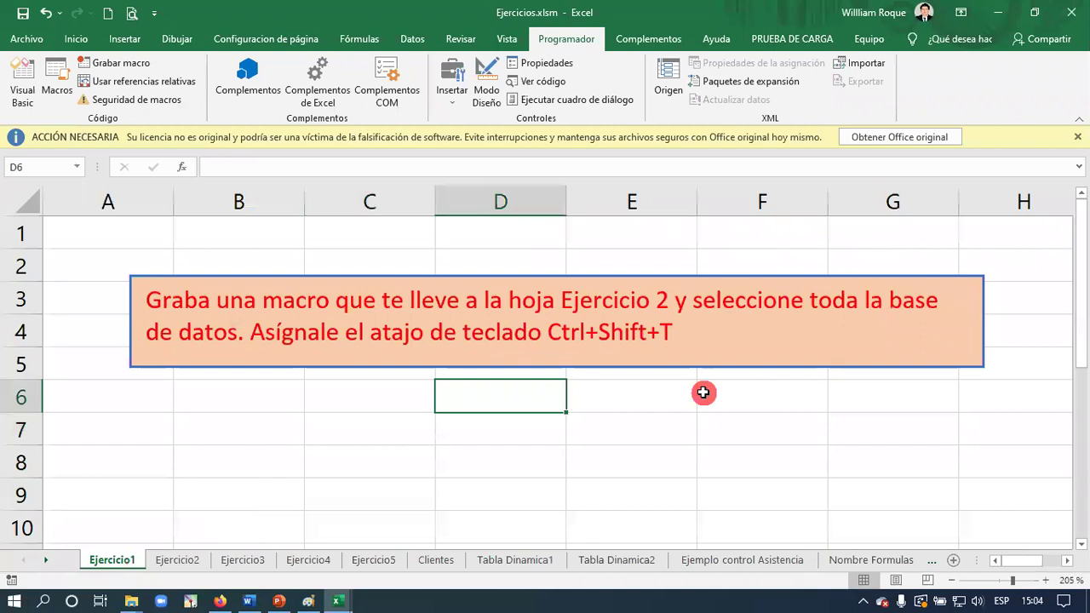
key("ctrl+shift+t")
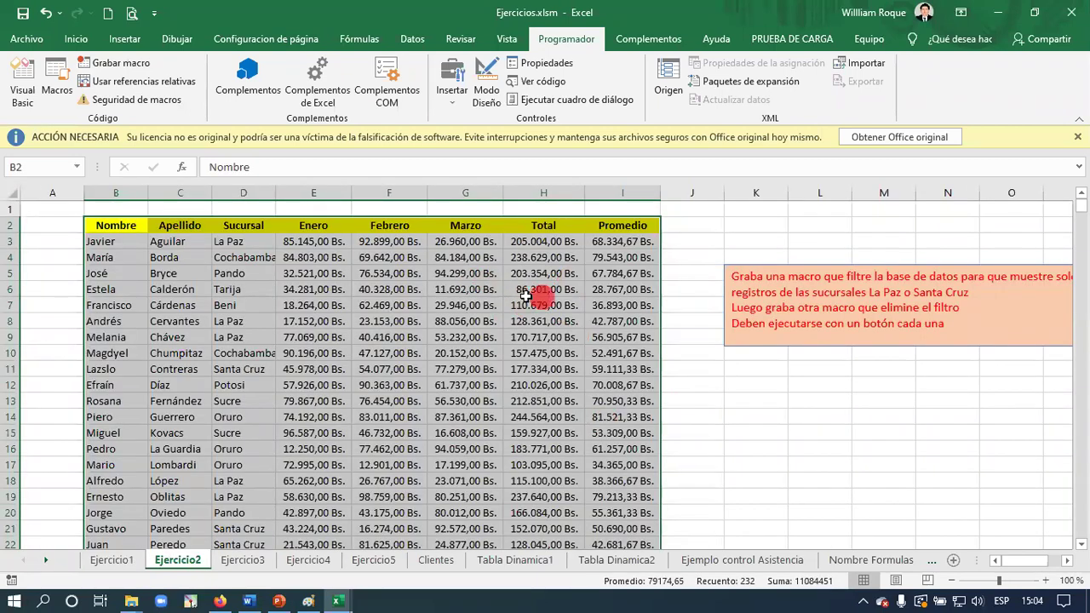
left_click(691, 276)
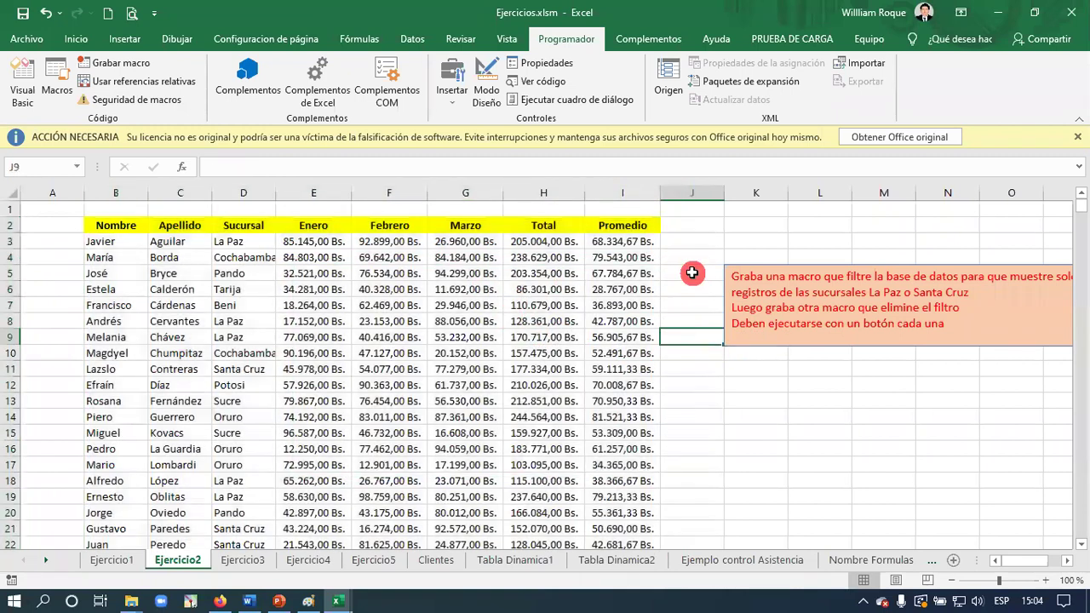
left_click_drag(705, 285, 698, 292)
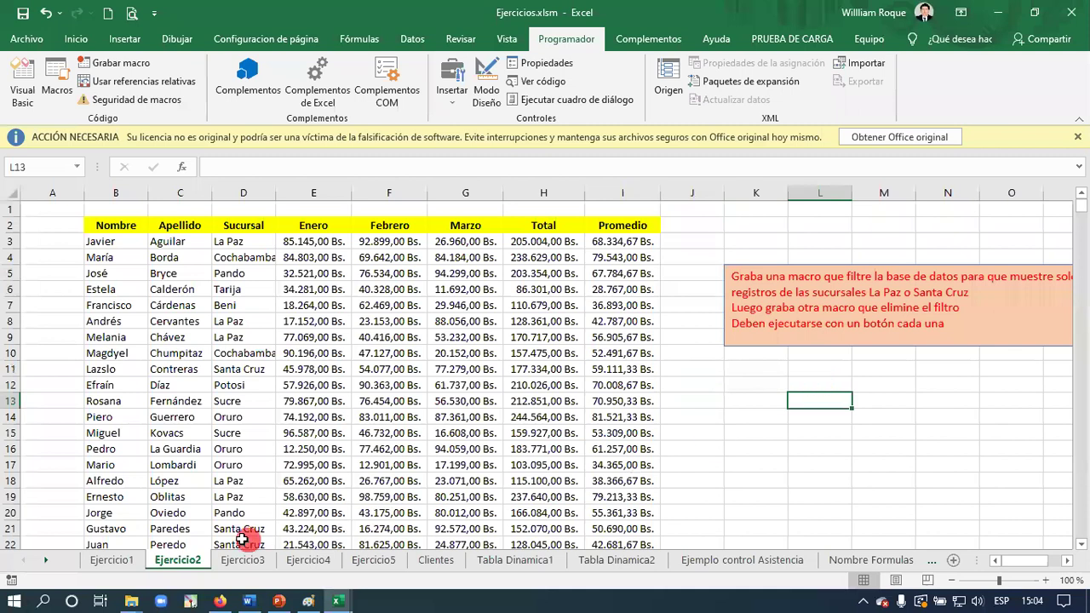
- Run the macro again from cell C6 on Ejercicio1 and check the selected database
left_click(140, 559)
left_click(384, 407)
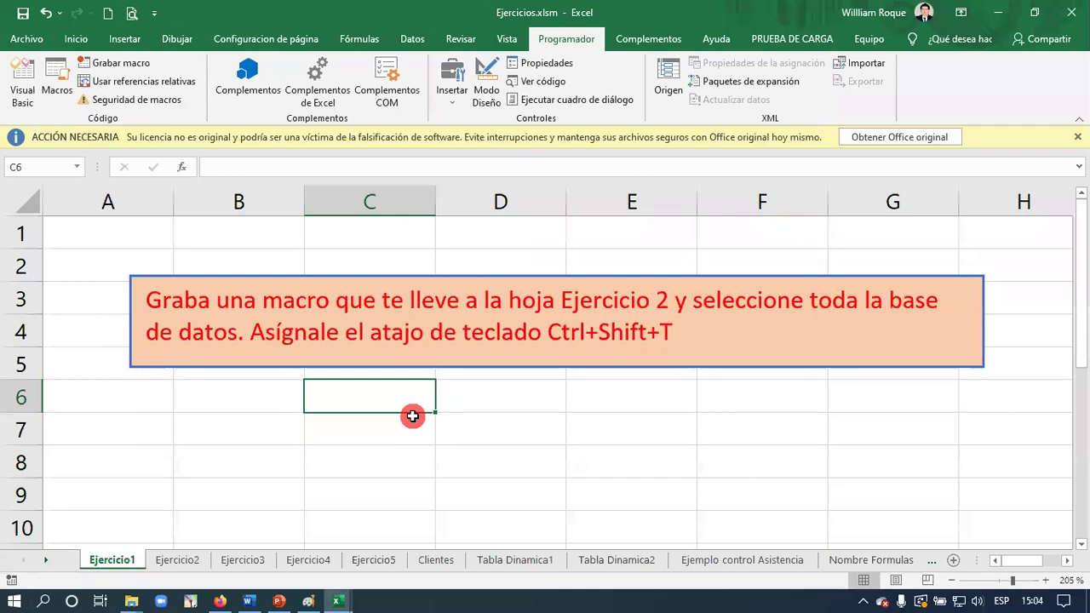
key("ctrl+shift+t")
scroll(514, 368, "down", 2)
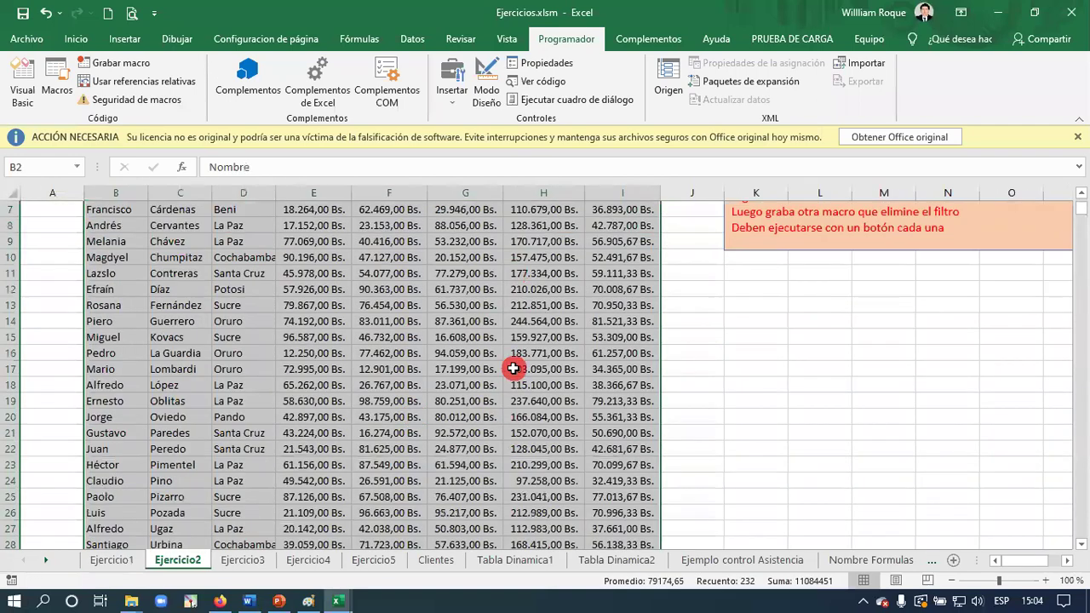
scroll(514, 368, "down", 2)
scroll(513, 367, "up", 3)
scroll(514, 368, "up", 1)
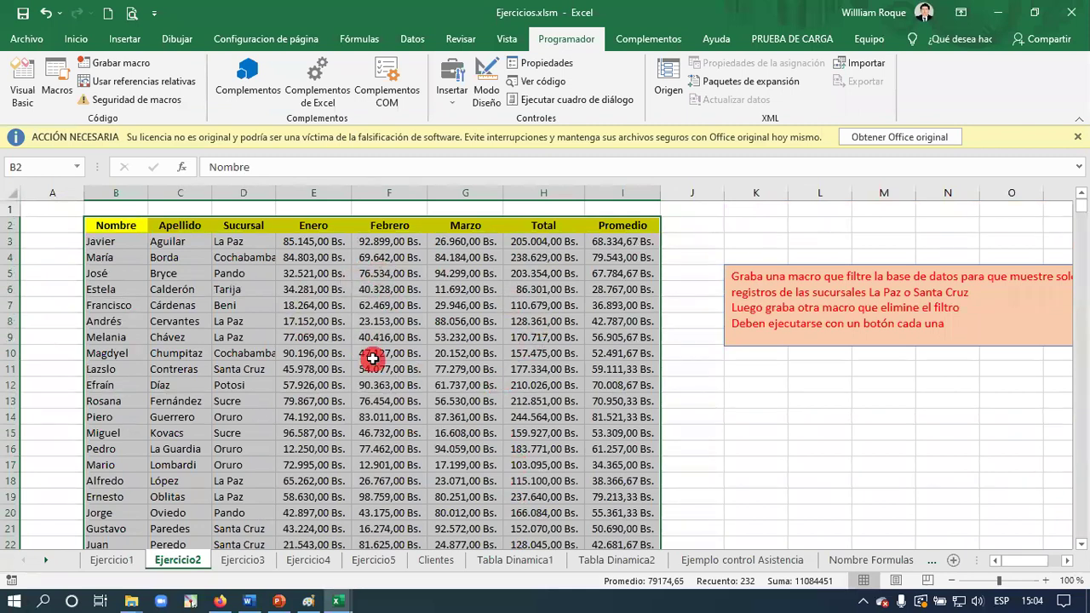
- Switch to the Tabla Dinamica2 sheet and look over its contents
left_click(618, 559)
left_click(642, 414)
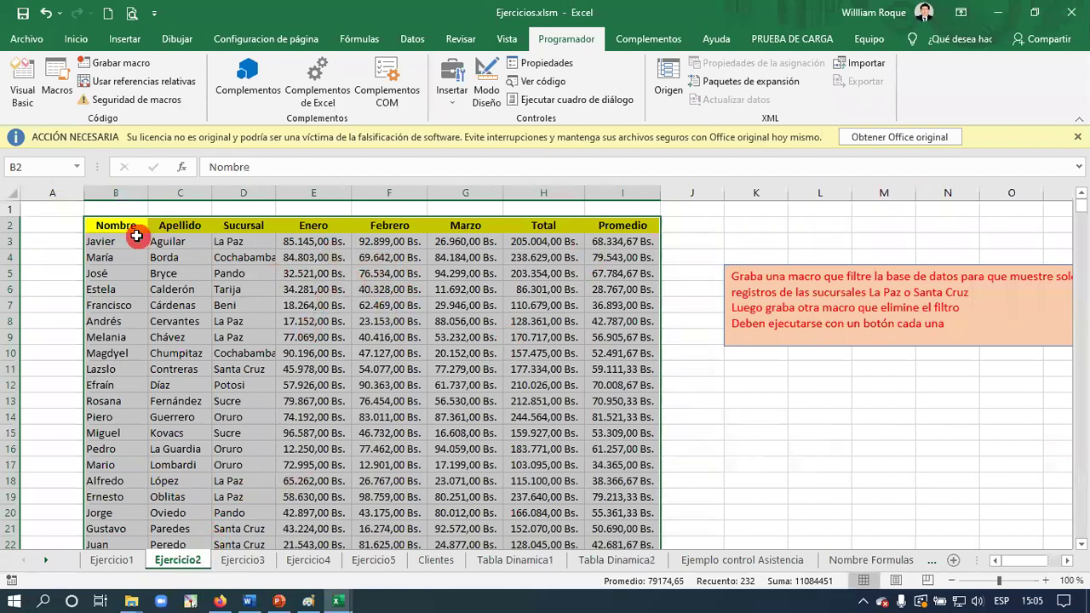
scroll(605, 273, "down", 5)
scroll(607, 279, "up", 4)
scroll(606, 279, "up", 1)
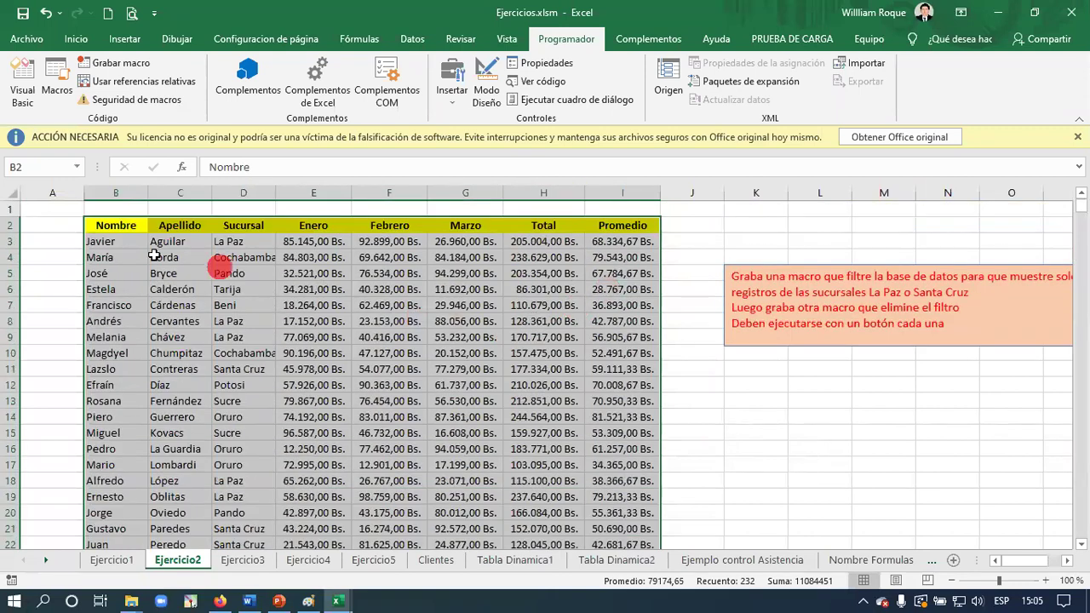
scroll(647, 290, "down", 6)
scroll(644, 309, "down", 1)
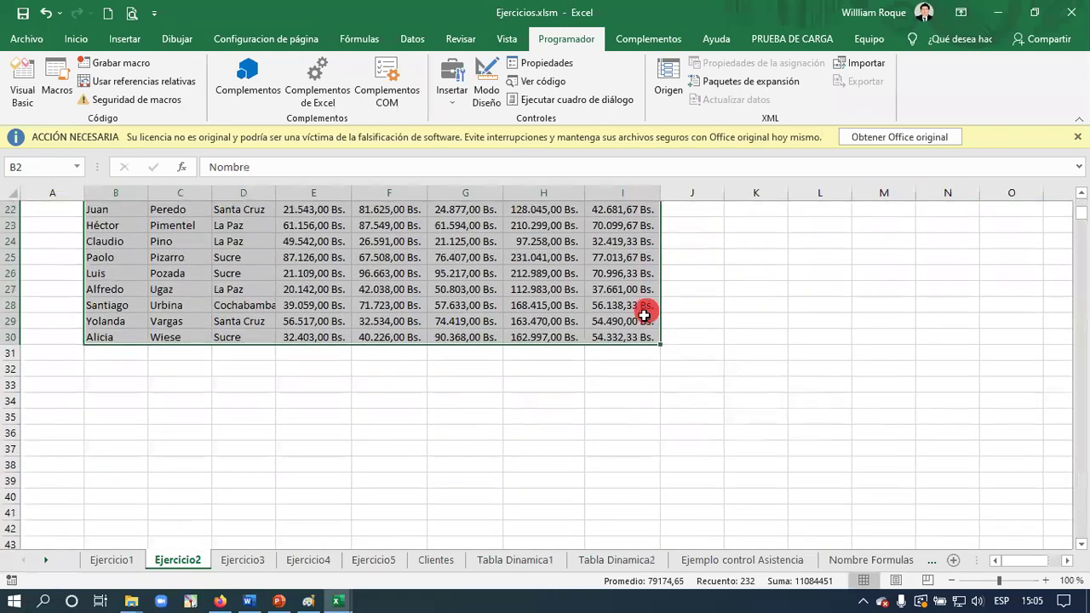
scroll(645, 309, "up", 7)
- Run the macro with Ctrl+Shift+T from cell C6 on Ejercicio1 and check Ejercicio2's selection
left_click(113, 562)
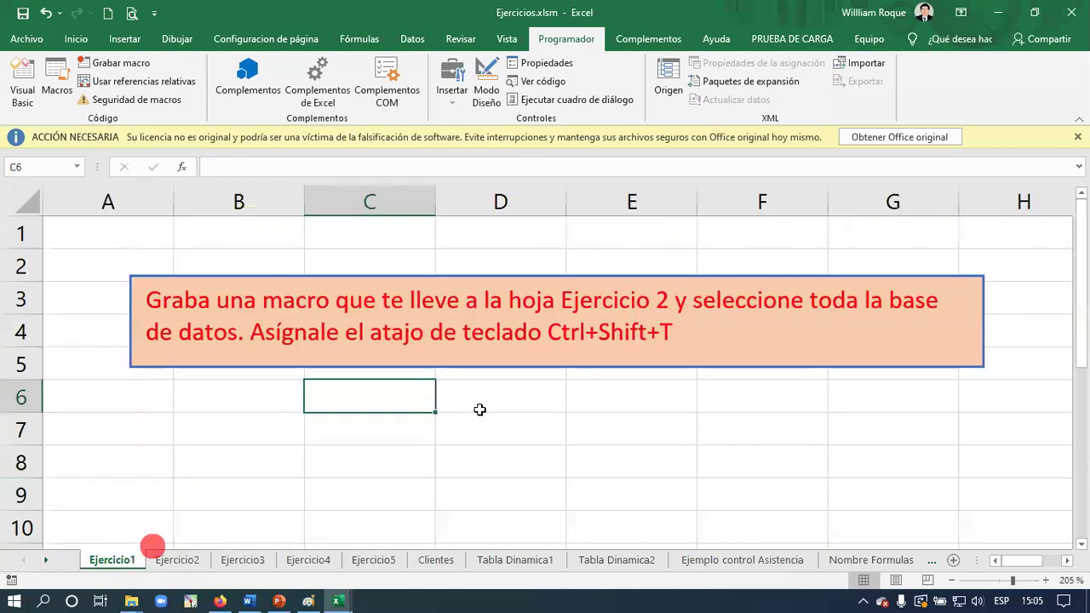
left_click(467, 406)
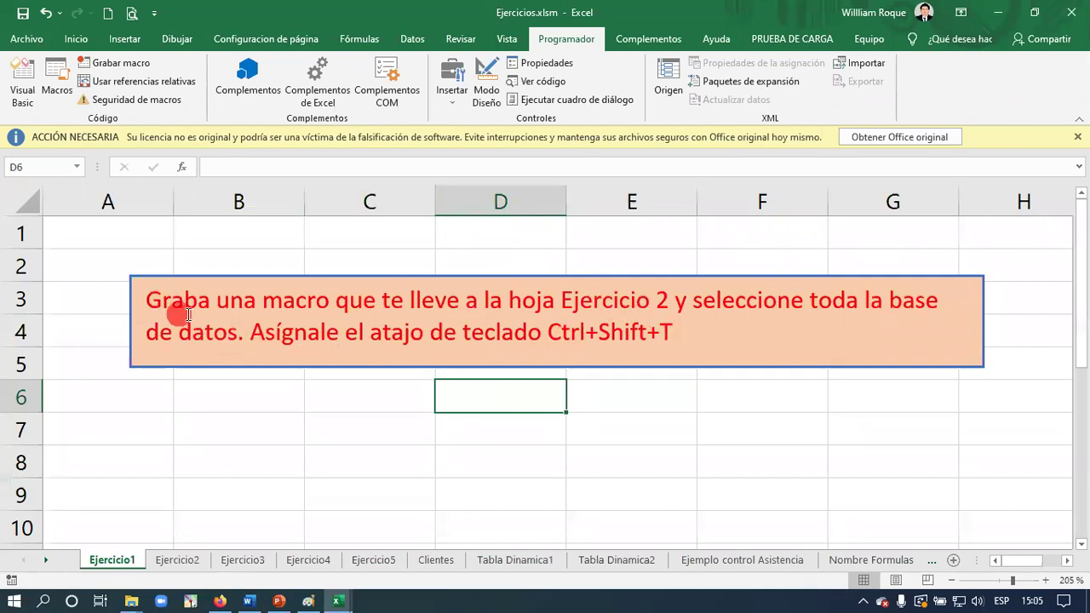
left_click(368, 385)
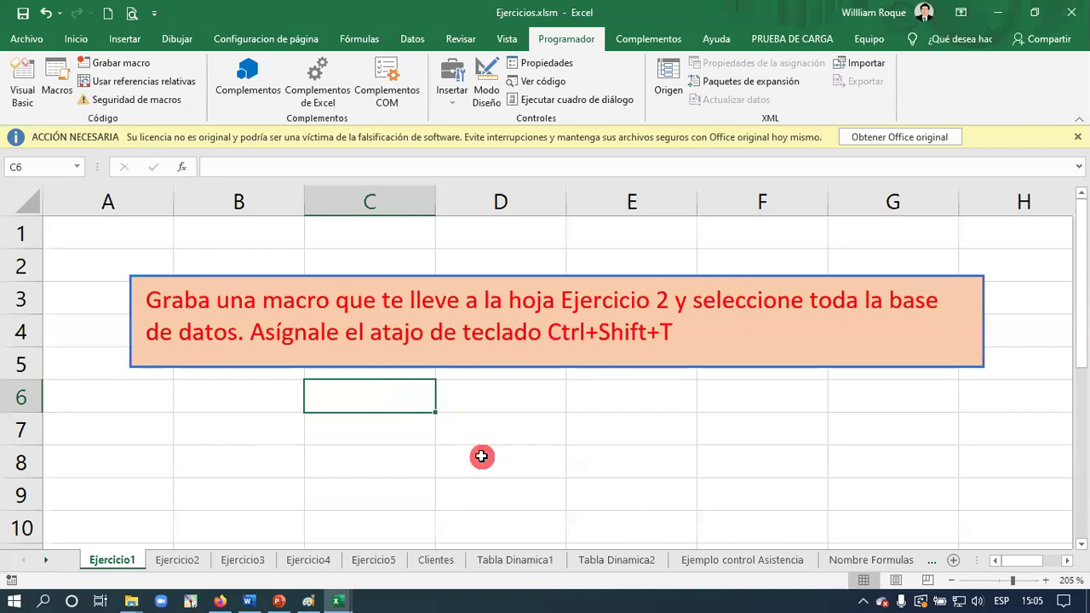
left_click(474, 398)
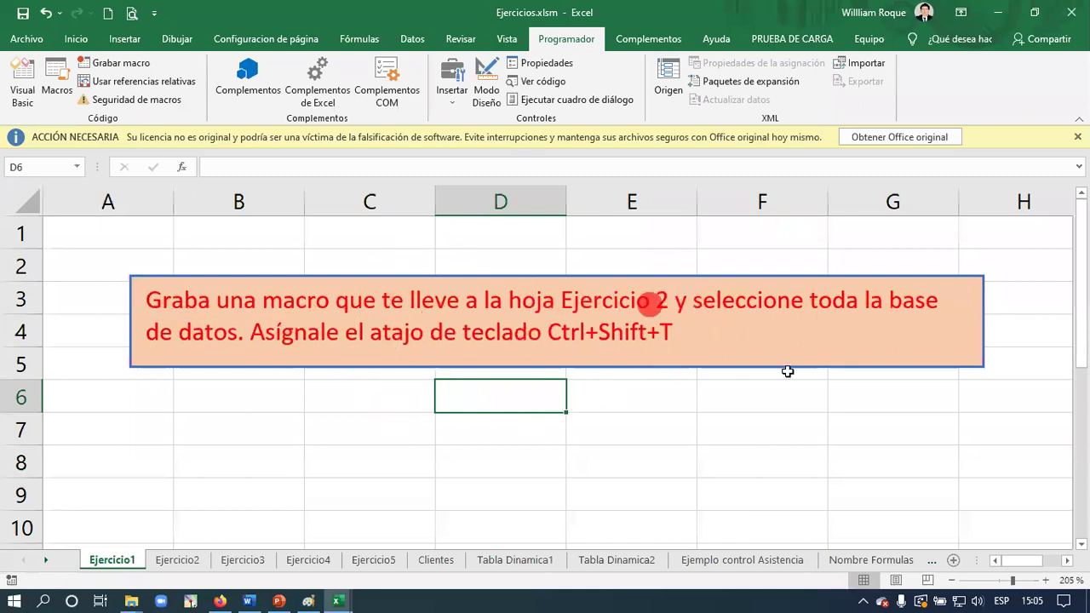
left_click(331, 397)
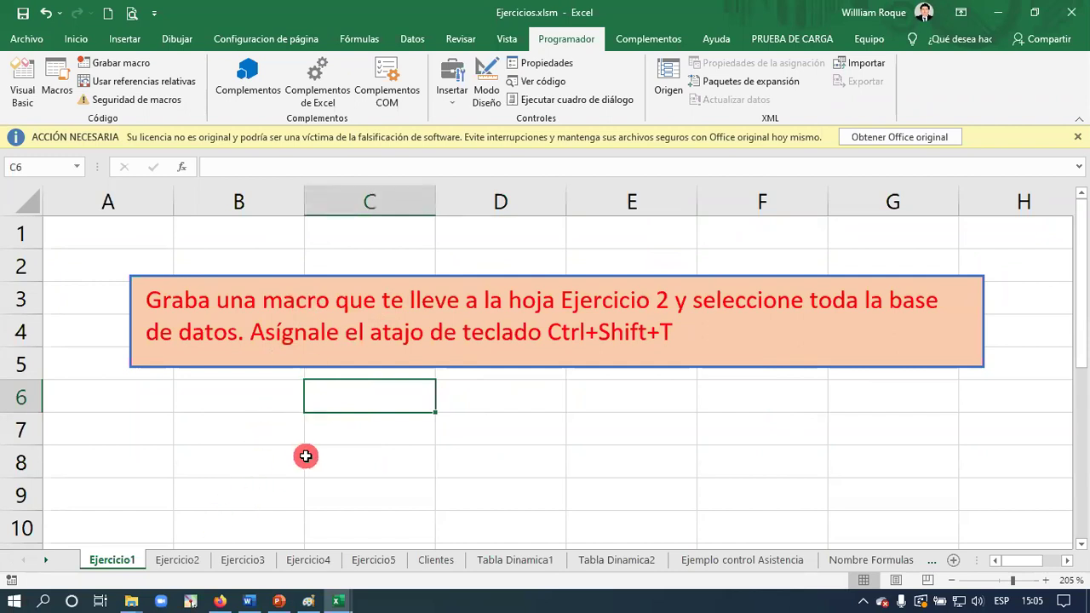
key("ctrl+shift+t")
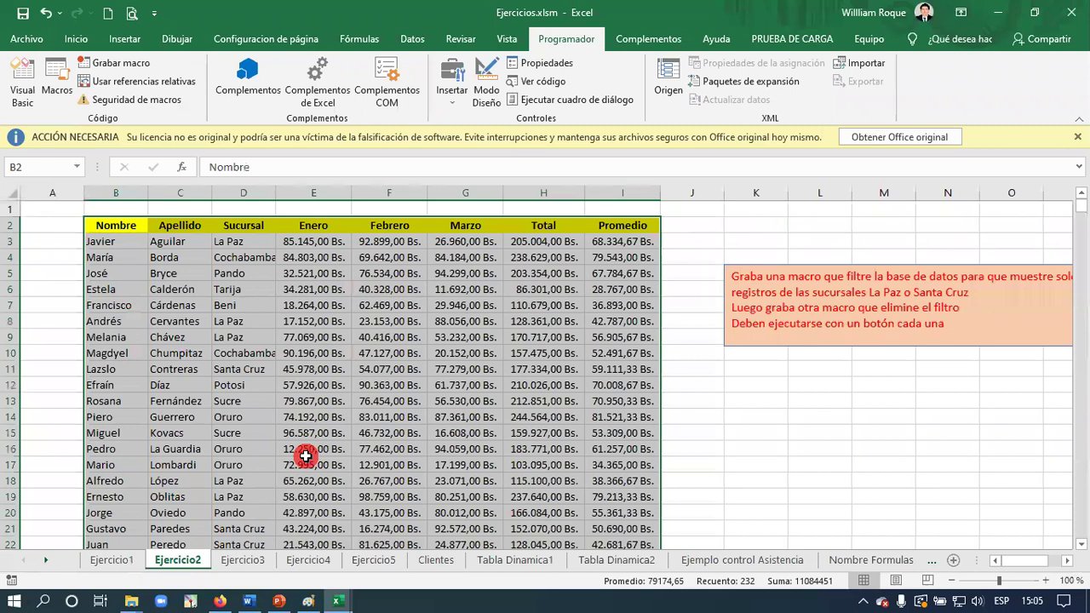
scroll(681, 383, "down", 5)
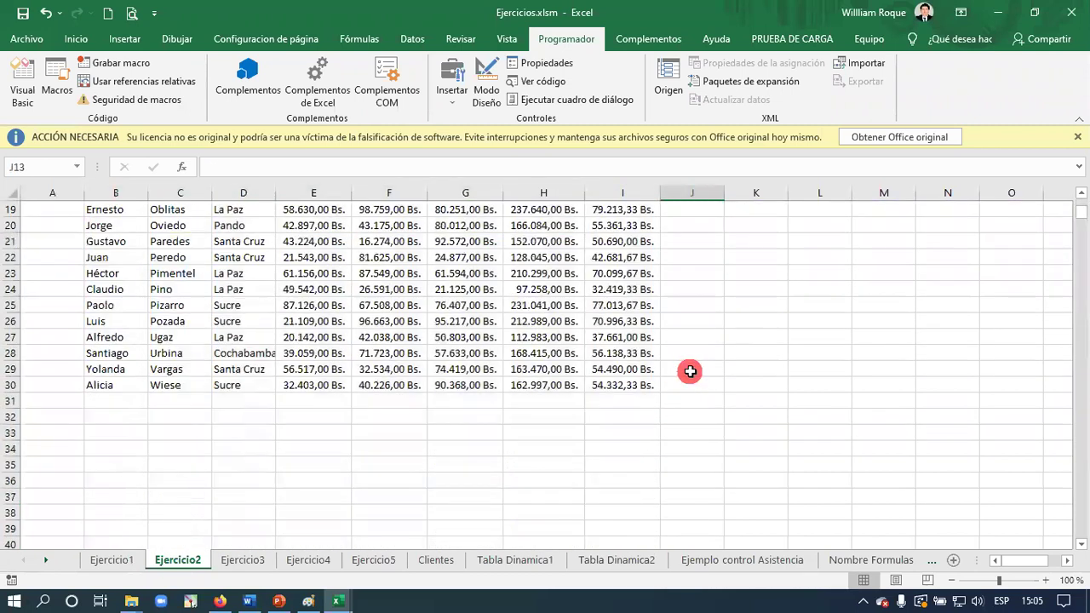
scroll(596, 349, "up", 5)
left_click(570, 321)
scroll(595, 312, "up", 1)
left_click(745, 226)
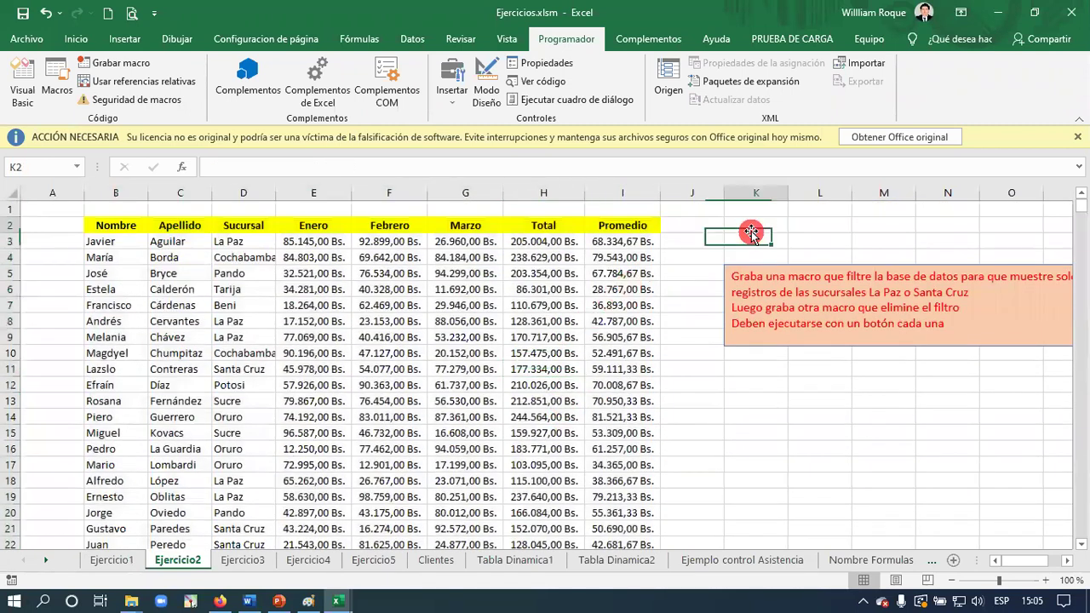
- Repeat the macro test from Ejercicio1, then return to Ejercicio1 and pick an empty cell
left_click(119, 560)
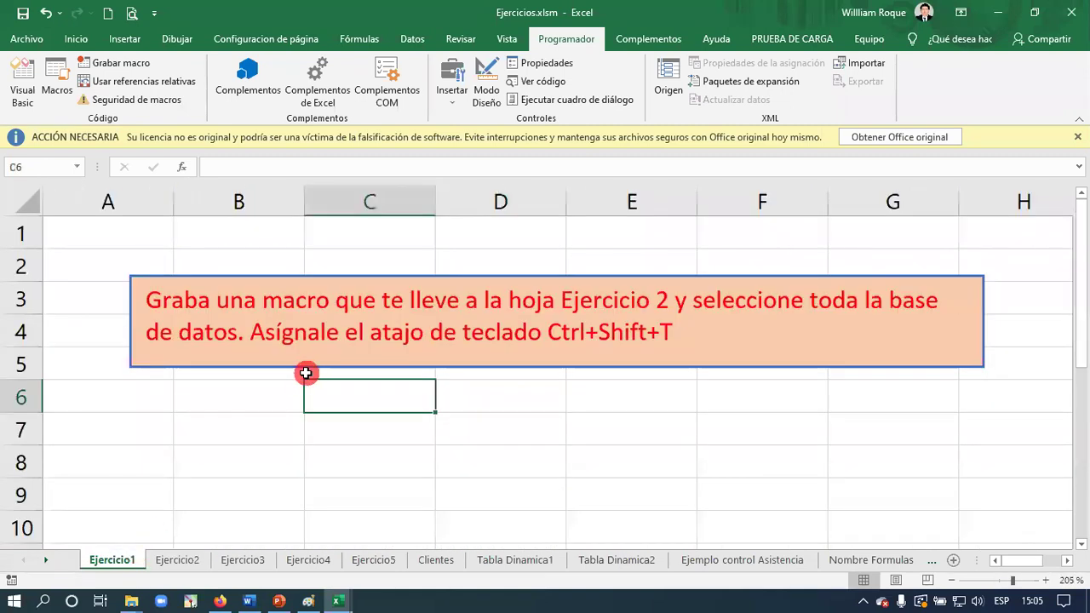
key("ctrl+shift+t")
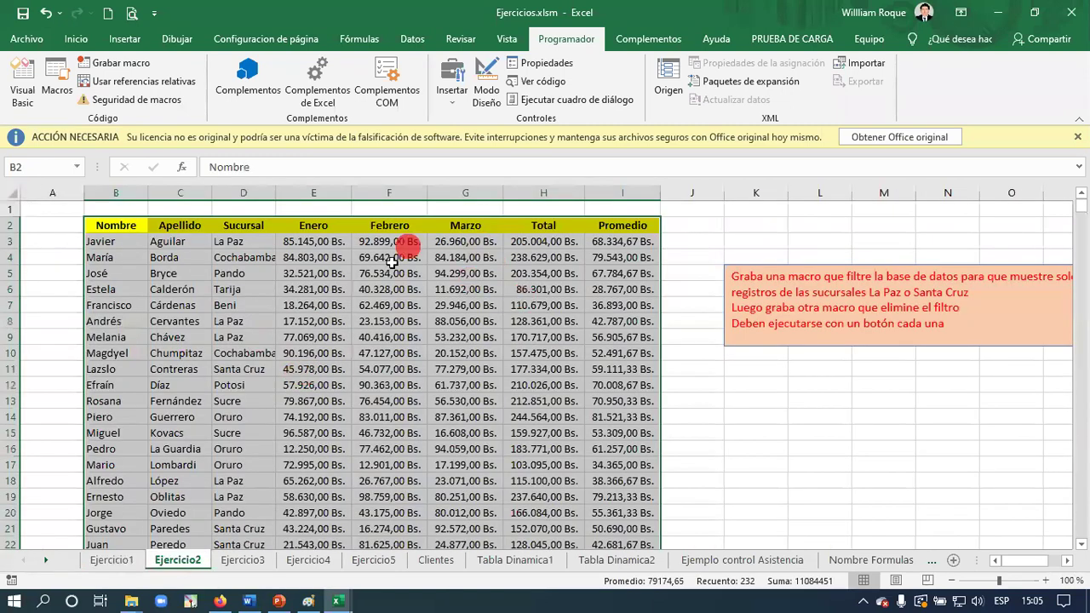
scroll(461, 307, "down", 3)
scroll(461, 307, "up", 3)
left_click(132, 564)
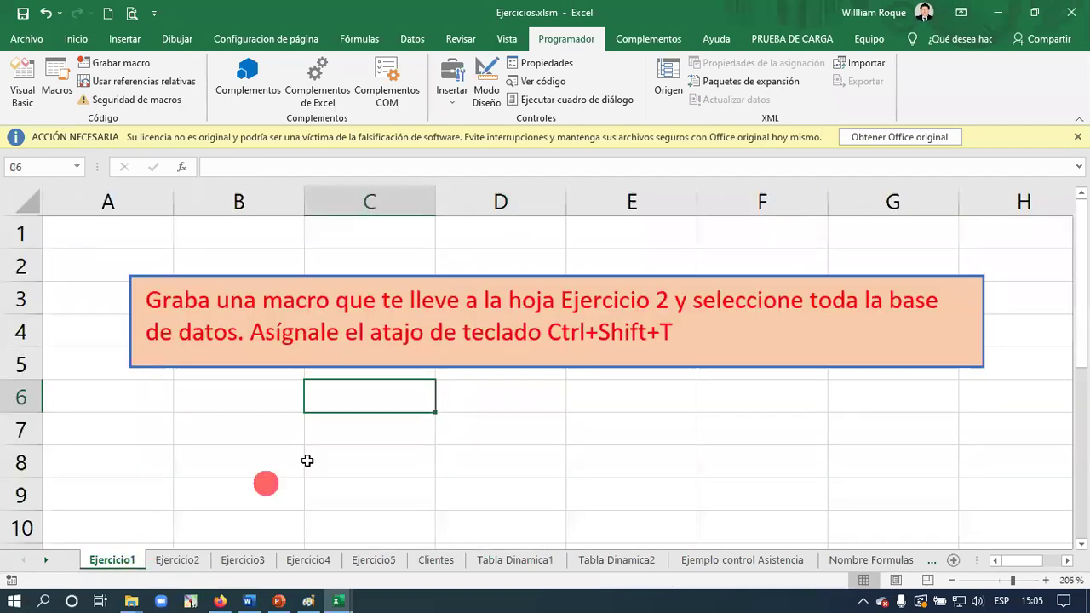
left_click(532, 394)
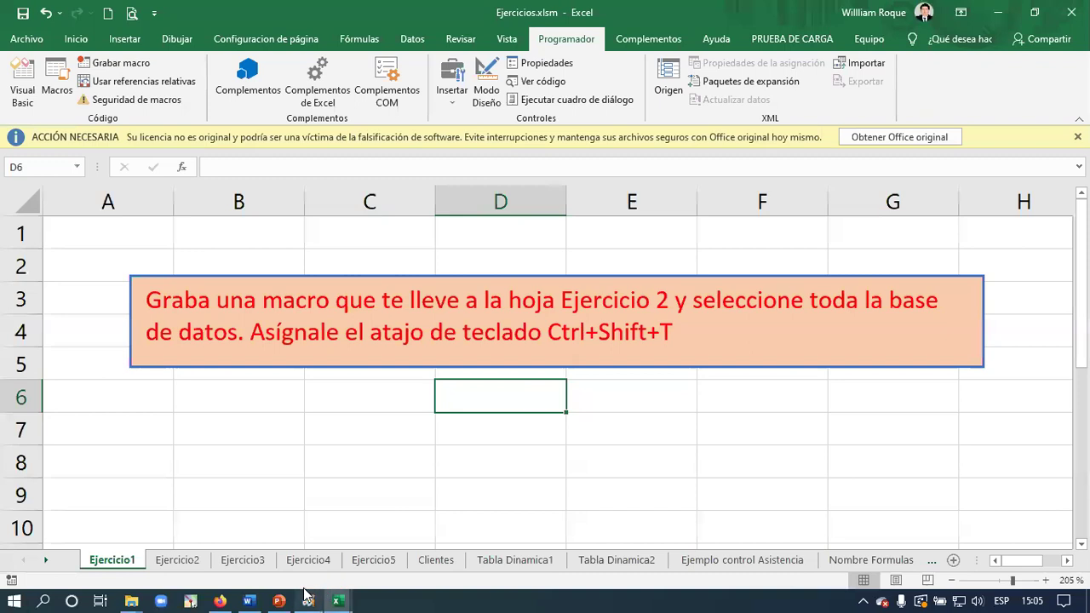
- Add the text 'grabacion de una macro automatizando en excel' below NOMBRE.XLSM in Paint, then minimize it
mouse_move(305, 593)
left_click(298, 532)
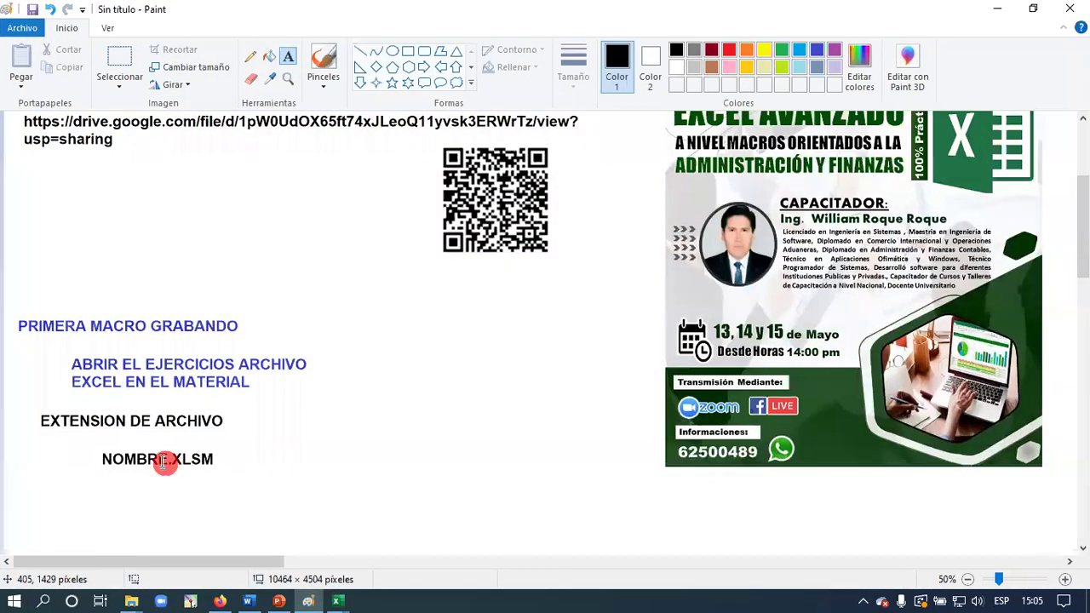
scroll(164, 462, "down", 2)
left_click_drag(36, 382, 297, 419)
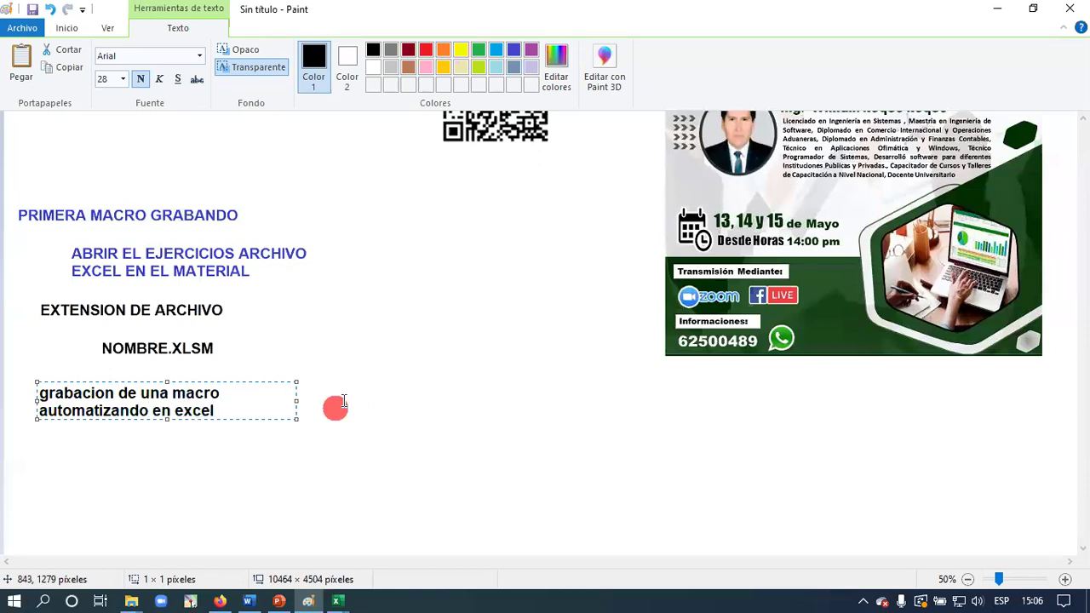
left_click(335, 406)
left_click(997, 9)
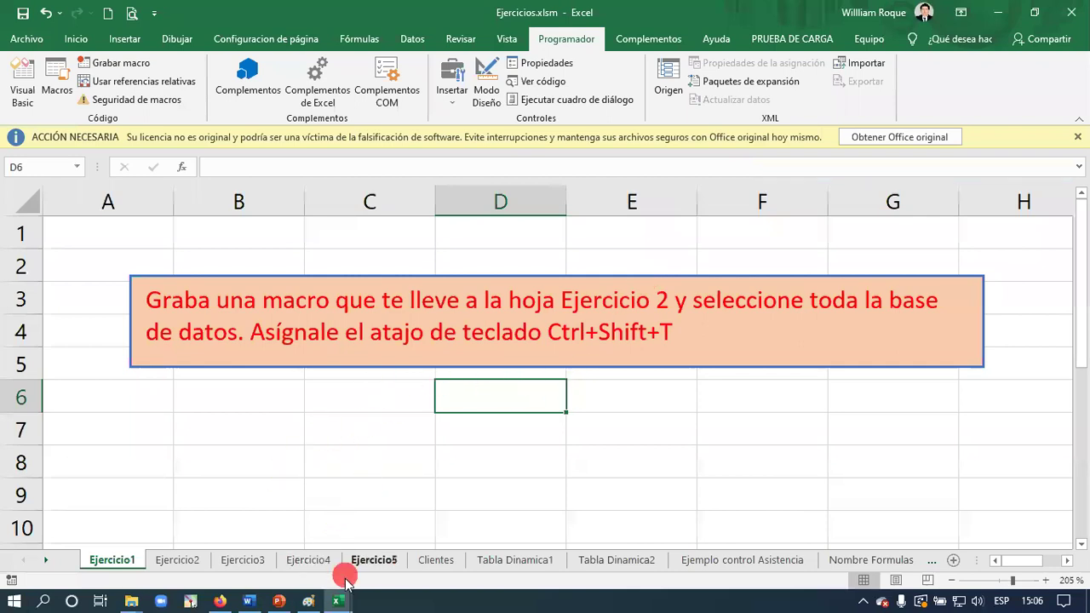
mouse_move(338, 600)
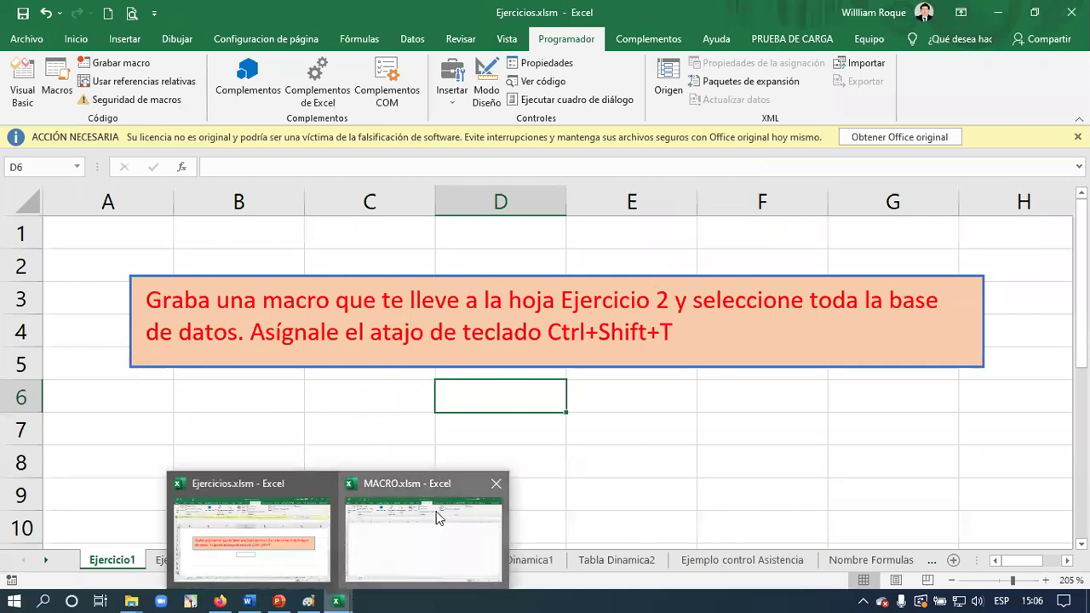
left_click(436, 515)
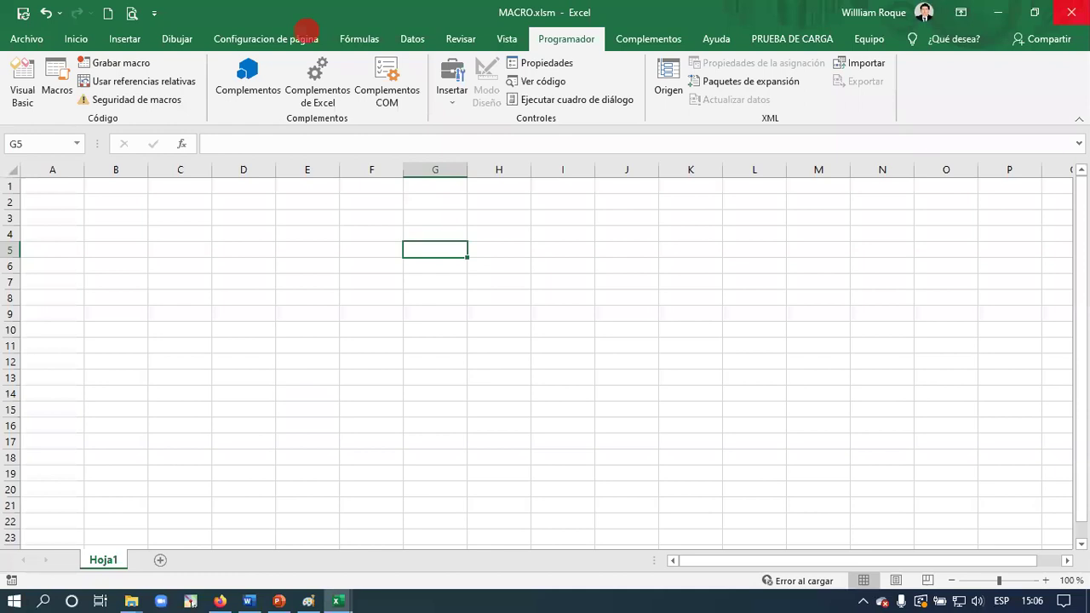
left_click(1071, 12)
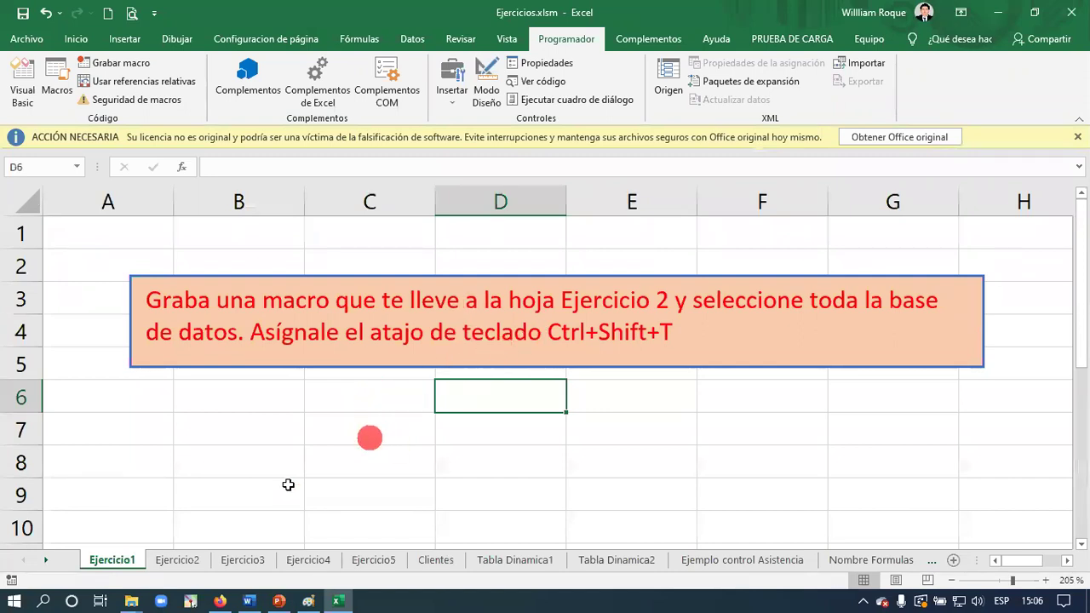
- Open Ejercicio2, zoom in and read the orange instruction text box
left_click(195, 563)
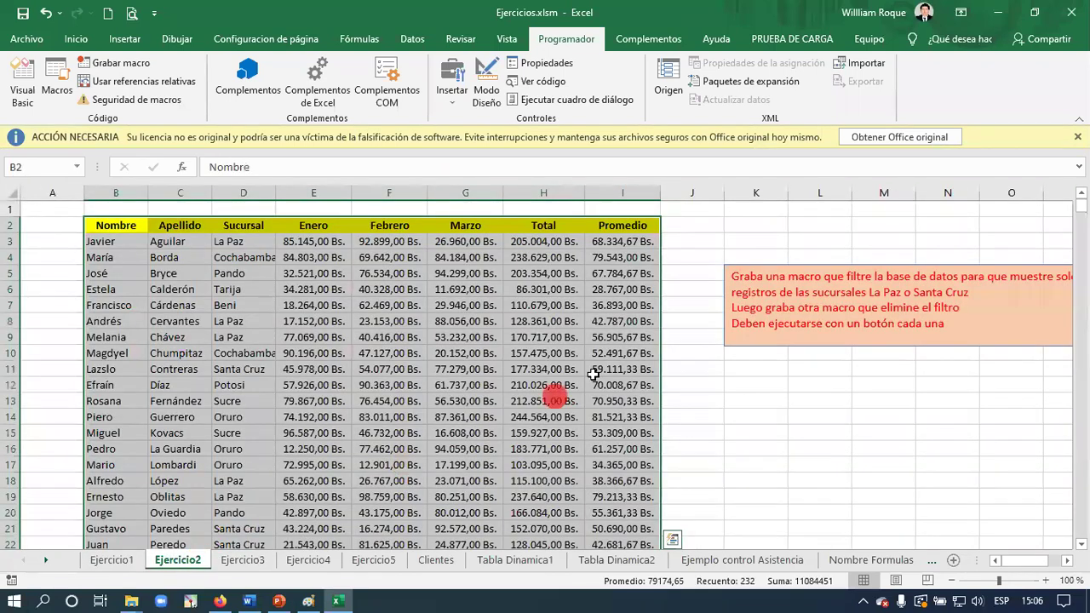
left_click(681, 290)
left_click_drag(1024, 560, 1047, 559)
scroll(860, 392, "up", 4, "ctrl")
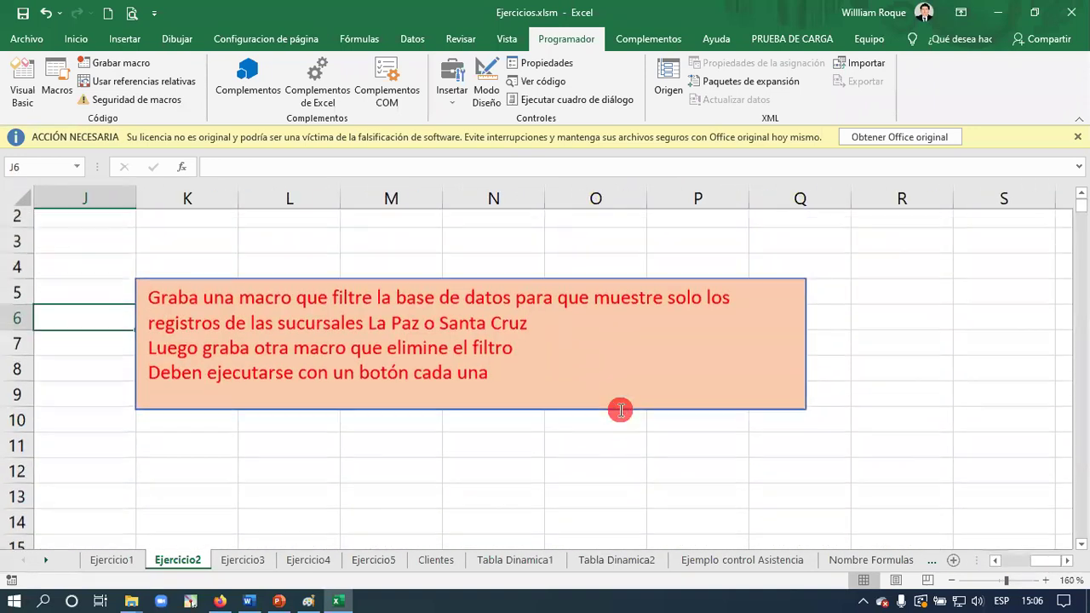
scroll(620, 406, "up", 1)
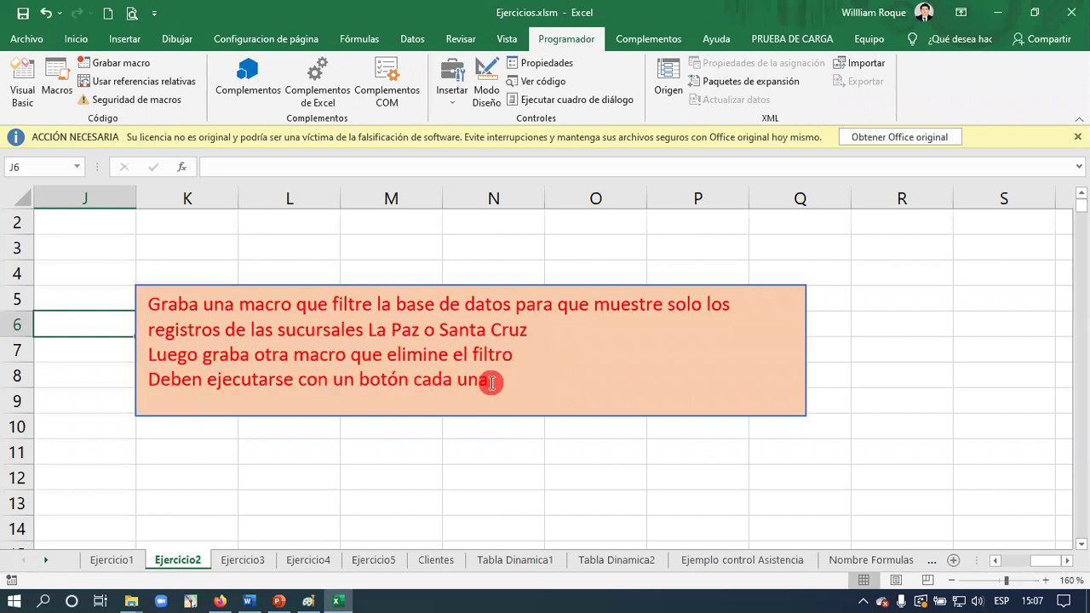
left_click_drag(1041, 561, 1038, 562)
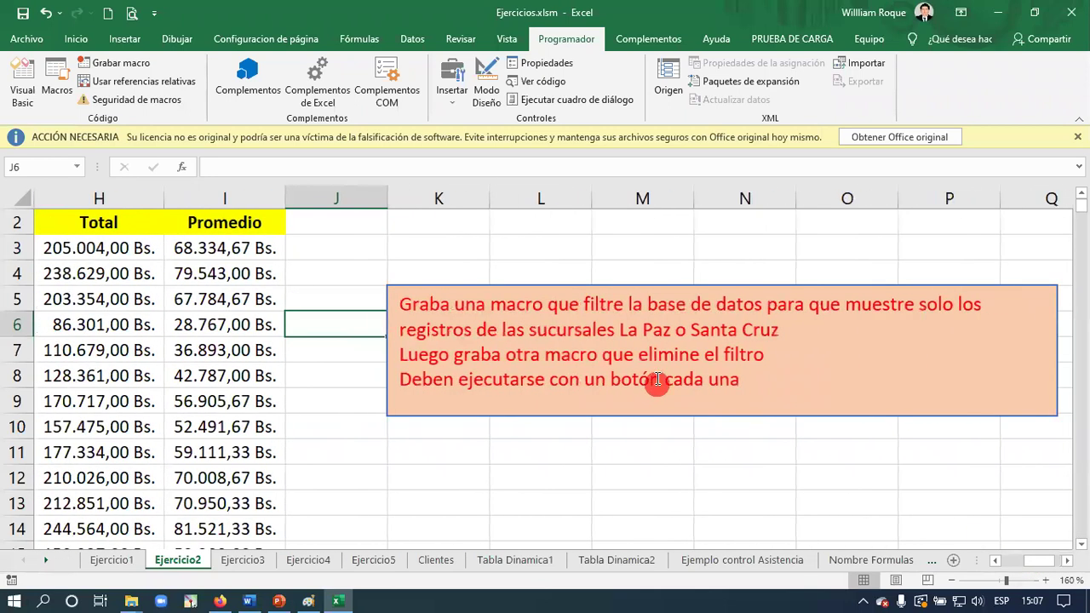
left_click(428, 304)
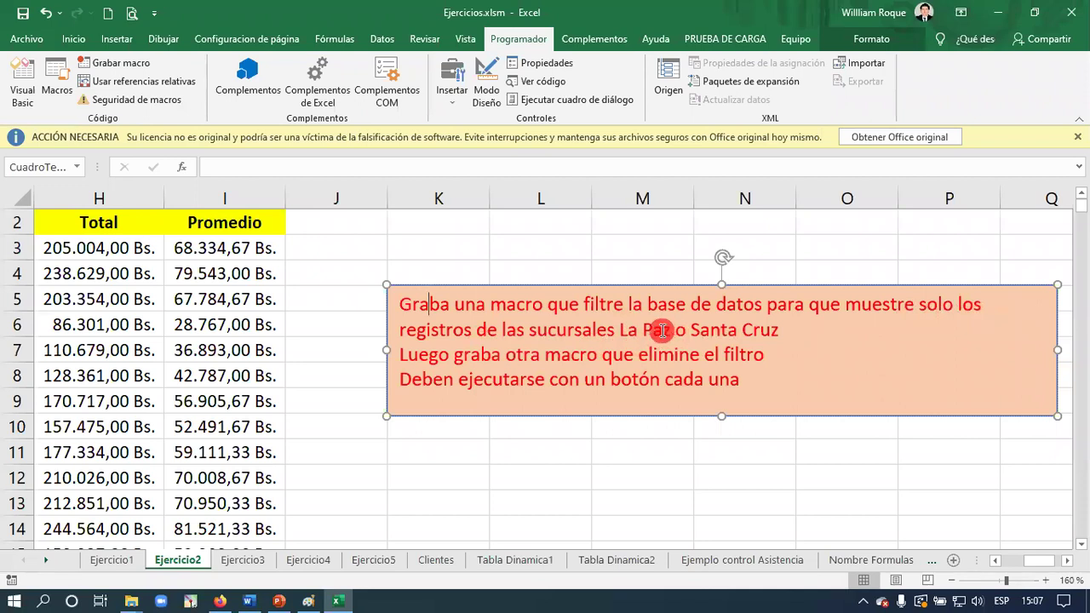
left_click_drag(1031, 567, 1009, 572)
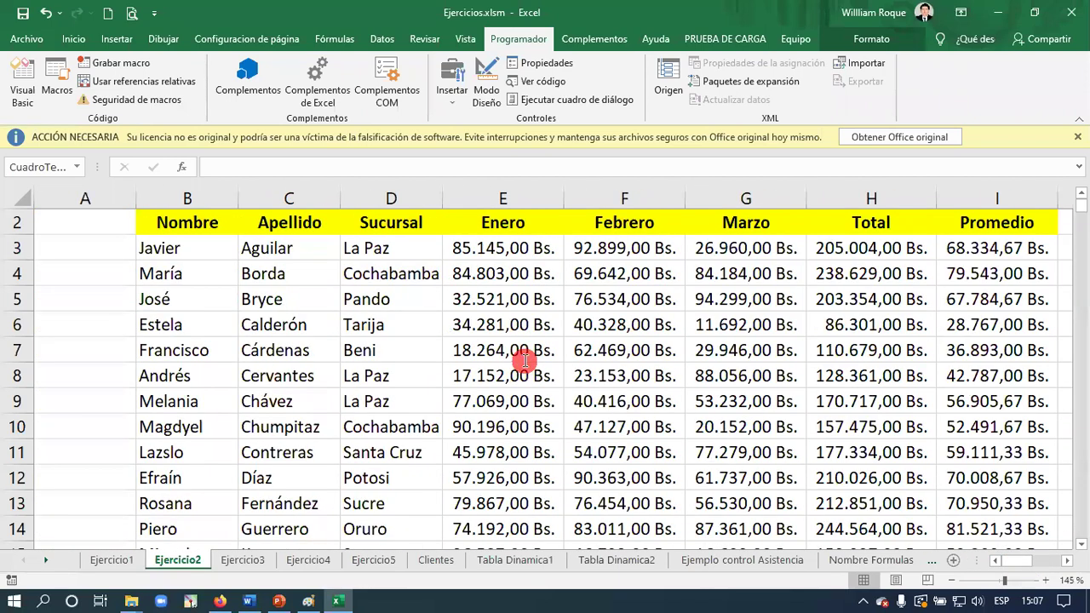
- Check the Promedio formula in I3, then select the header row B2:I2
scroll(524, 361, "right", 6)
scroll(401, 360, "right", 1)
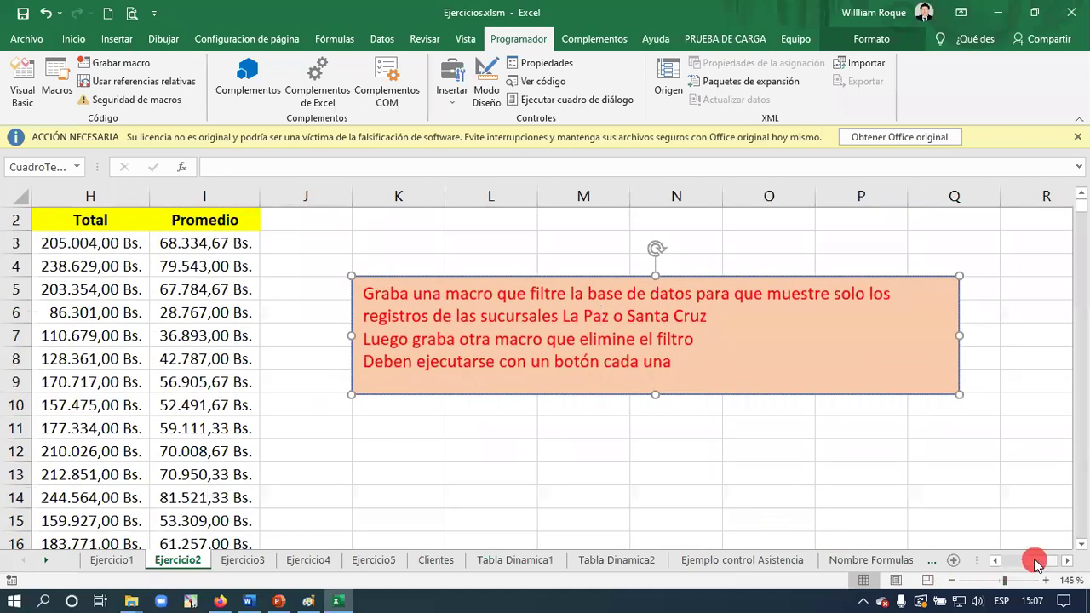
left_click_drag(1035, 564, 1015, 564)
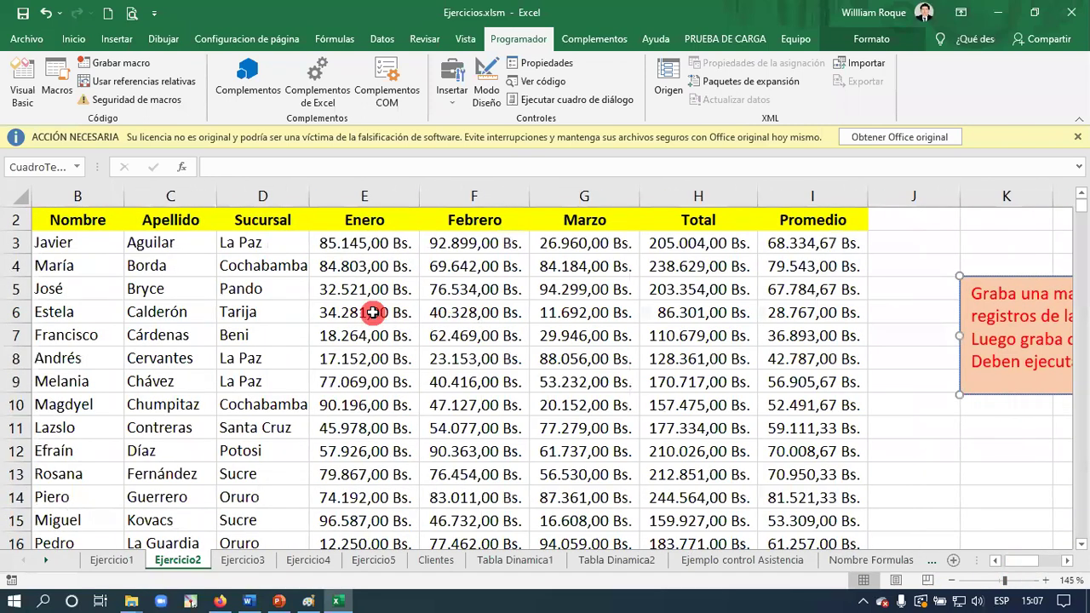
scroll(358, 284, "right", 5)
left_click(304, 249)
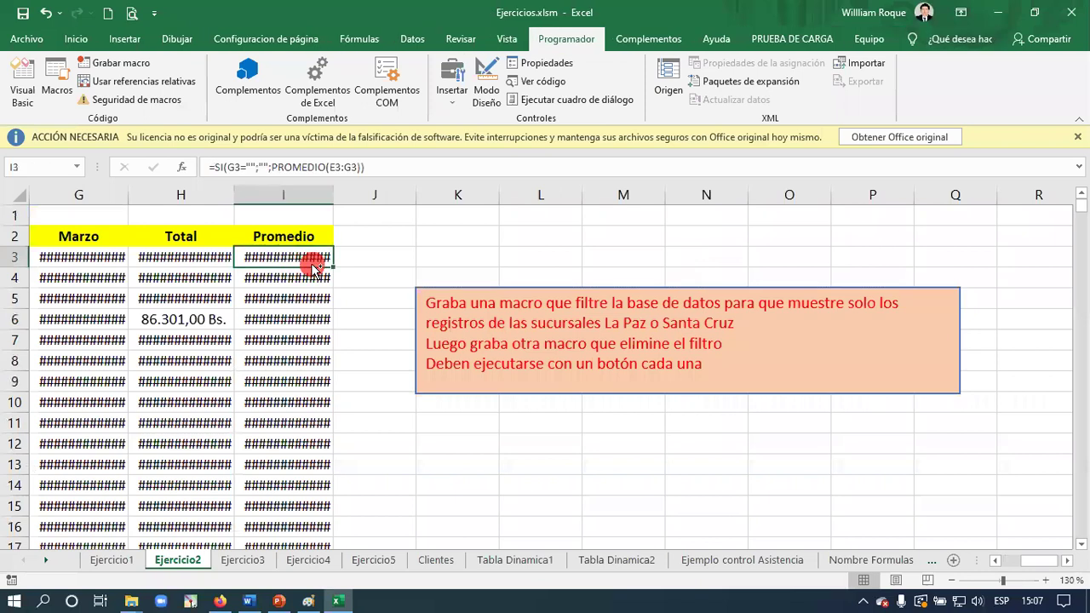
scroll(312, 266, "left", 6)
scroll(426, 276, "up", 1)
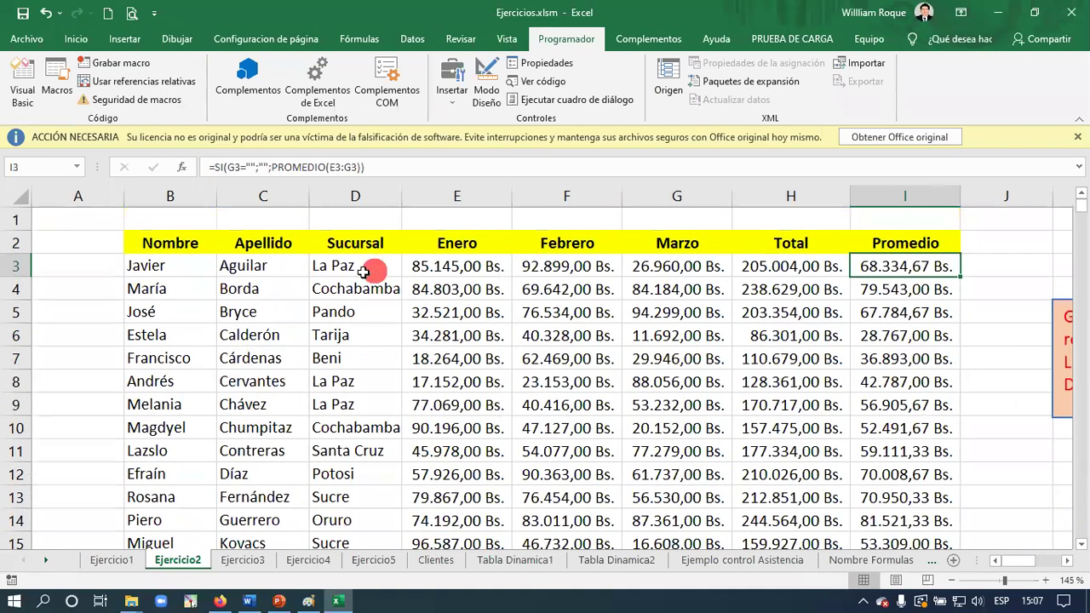
left_click_drag(160, 243, 929, 246)
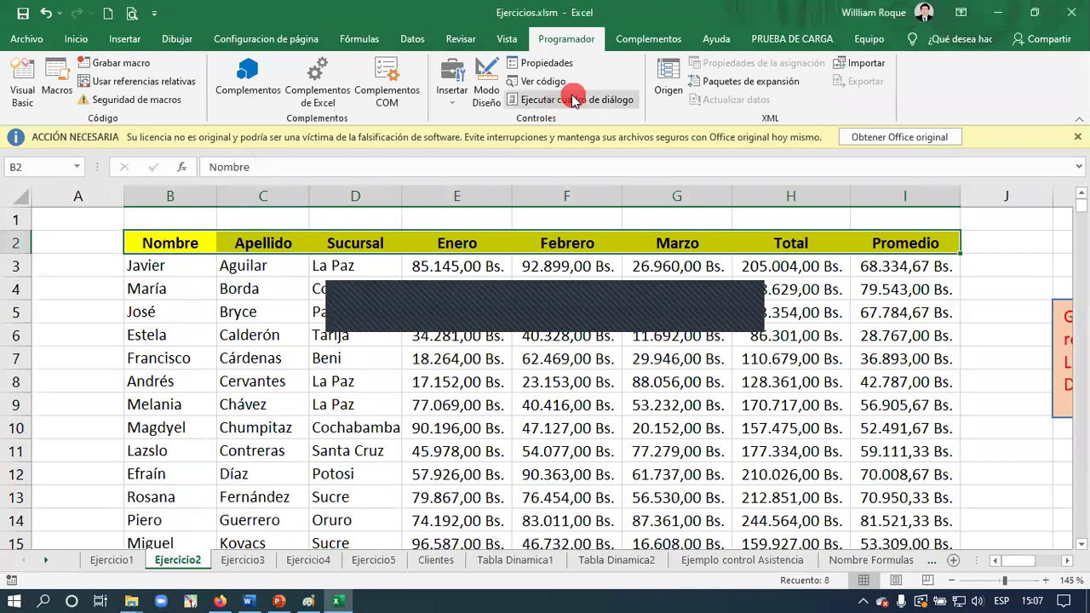
- Apply Filtro from the Datos tab to headers B2:I2, then click cell I4
left_click(412, 38)
left_click(539, 77)
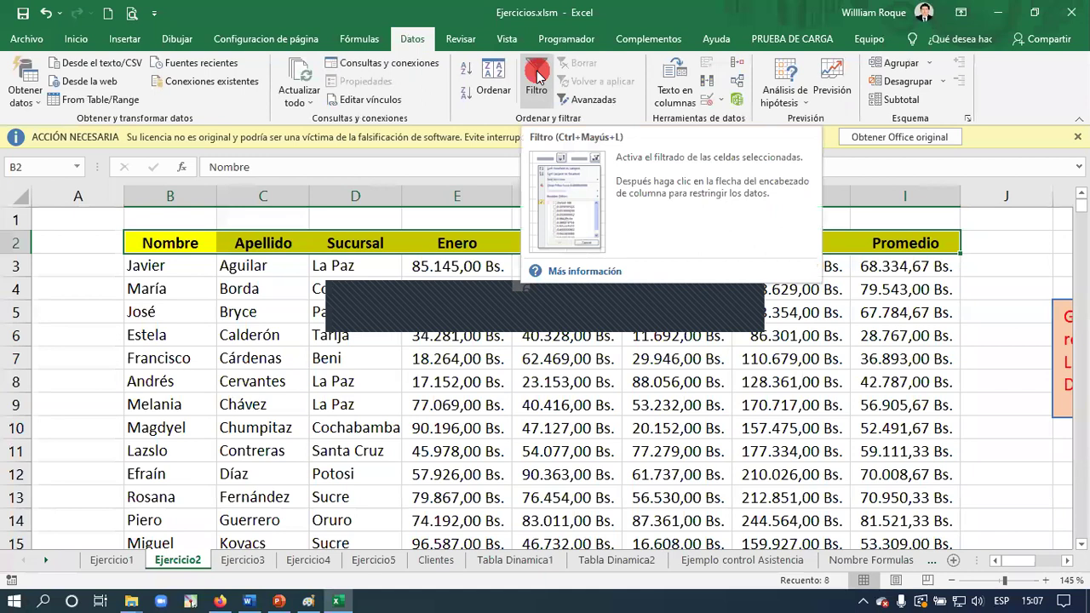
left_click(536, 75)
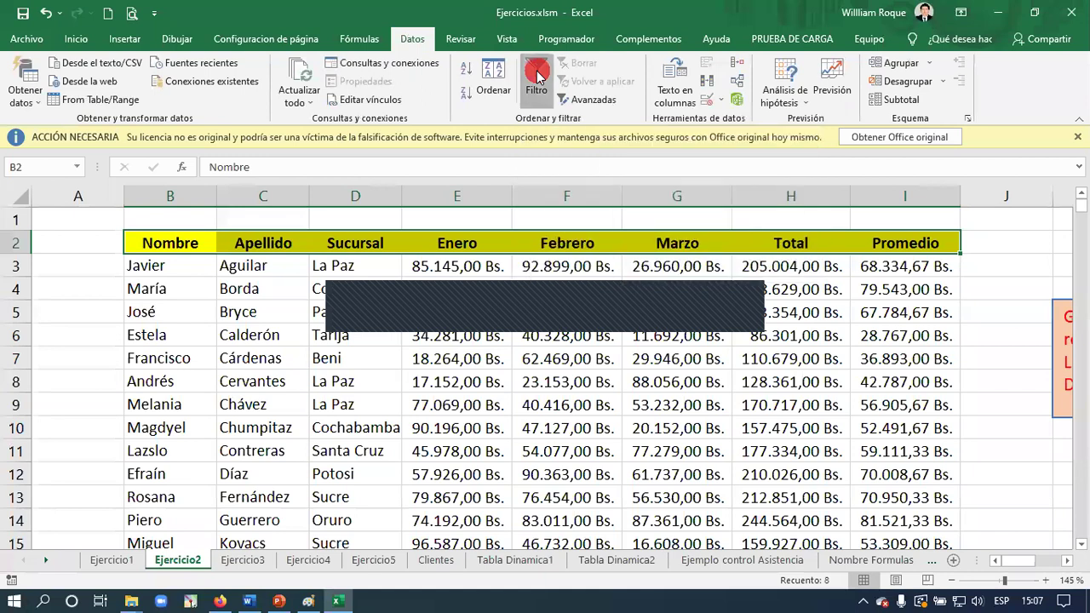
left_click(917, 283)
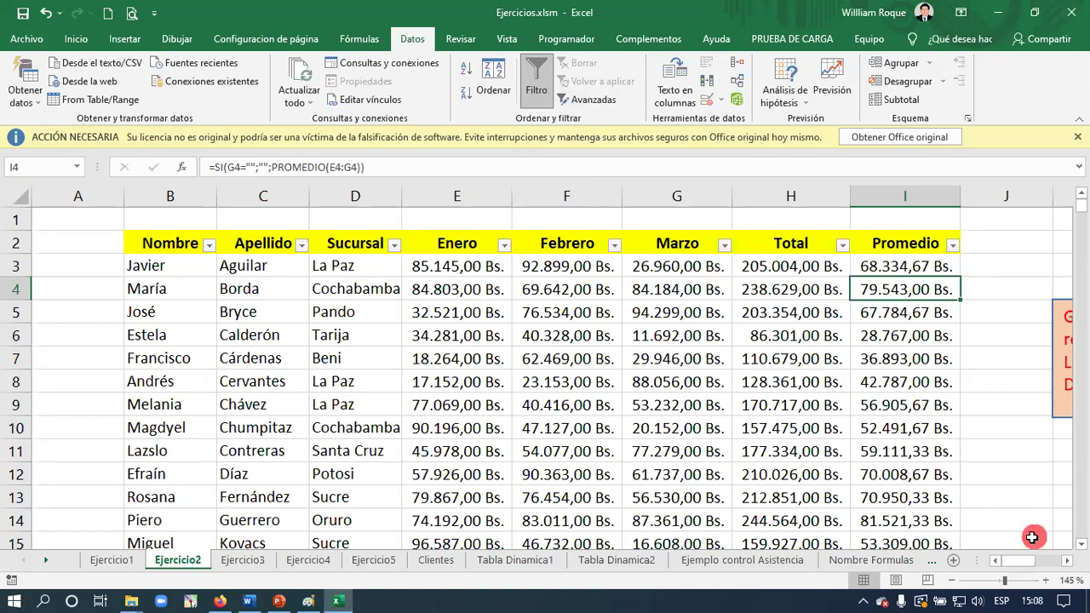
scroll(1043, 560, "right", 6)
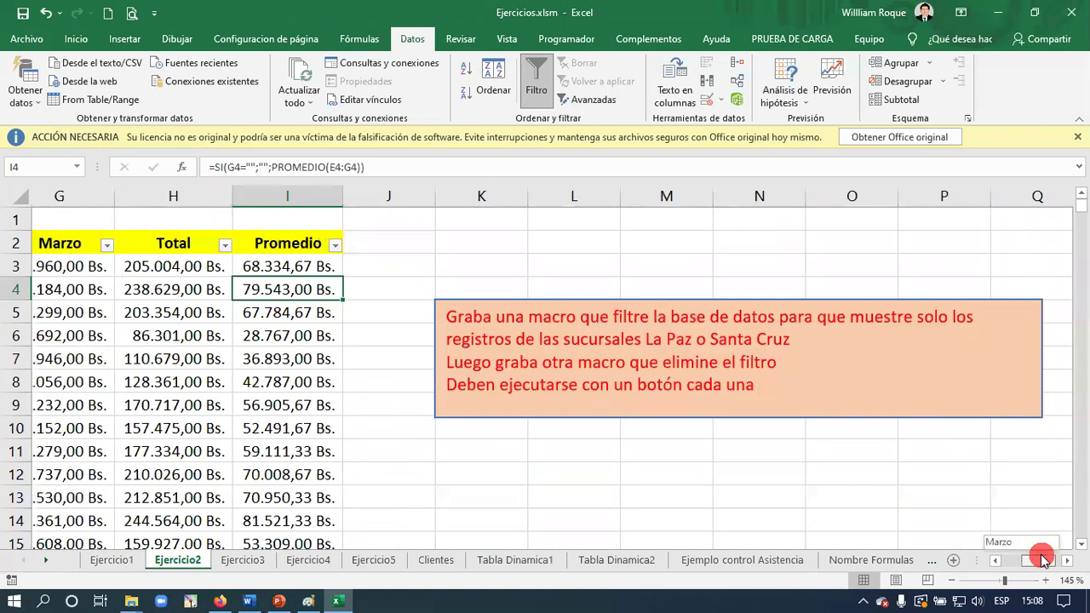
left_click_drag(1043, 559, 1034, 559)
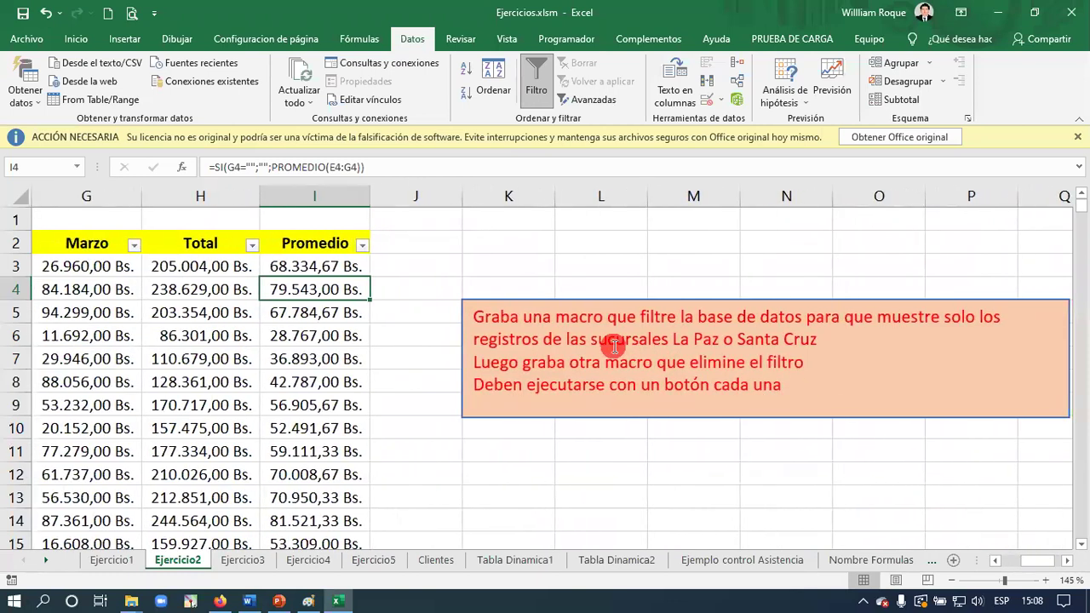
left_click_drag(1025, 560, 1012, 563)
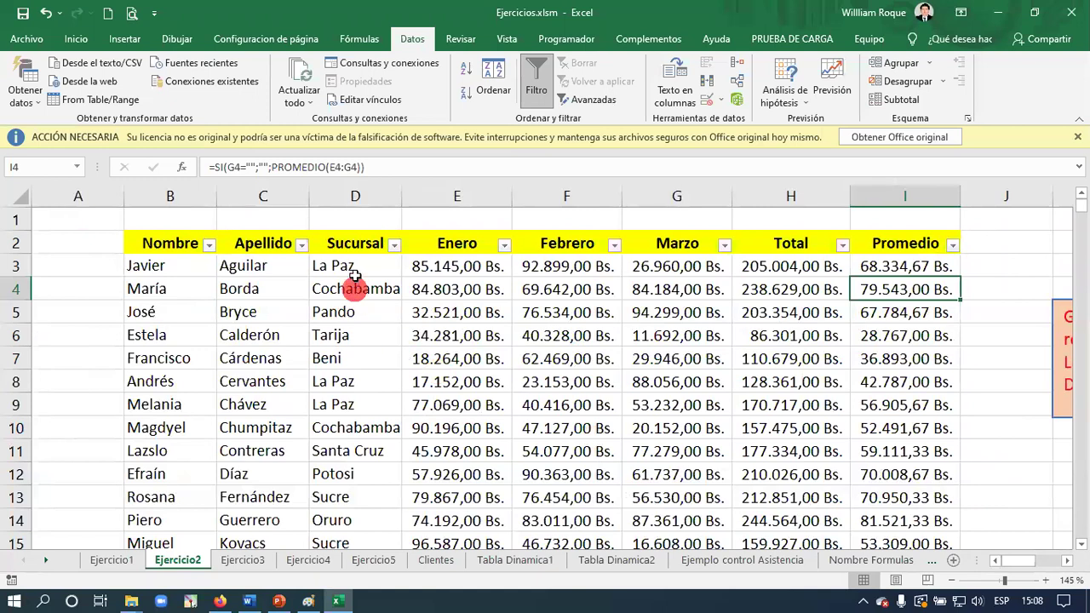
- Filter the Sucursal column to only La Paz and Santa Cruz
left_click(357, 271)
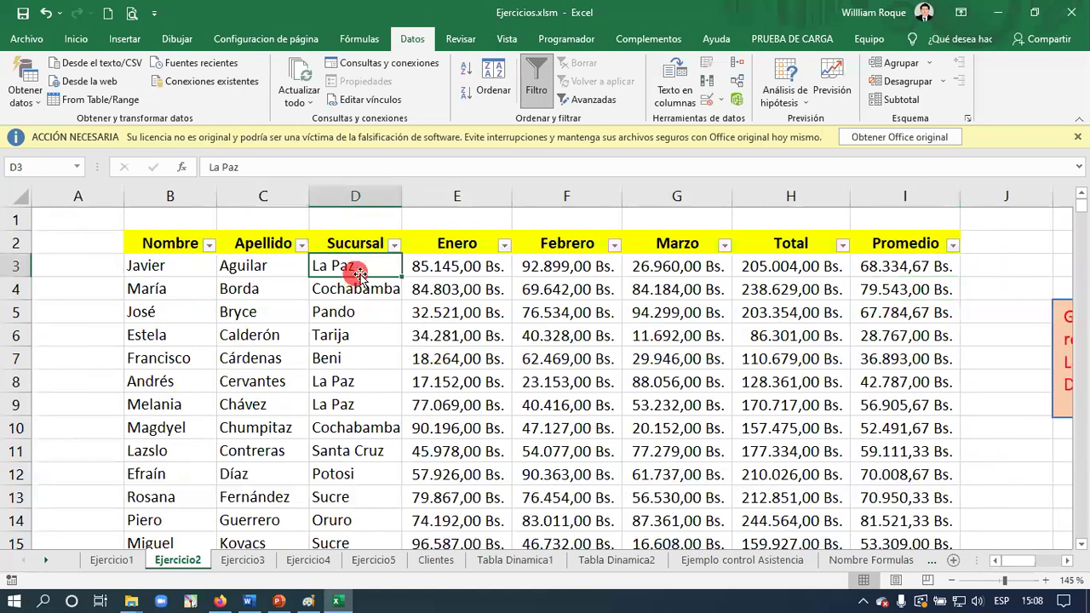
left_click(393, 247)
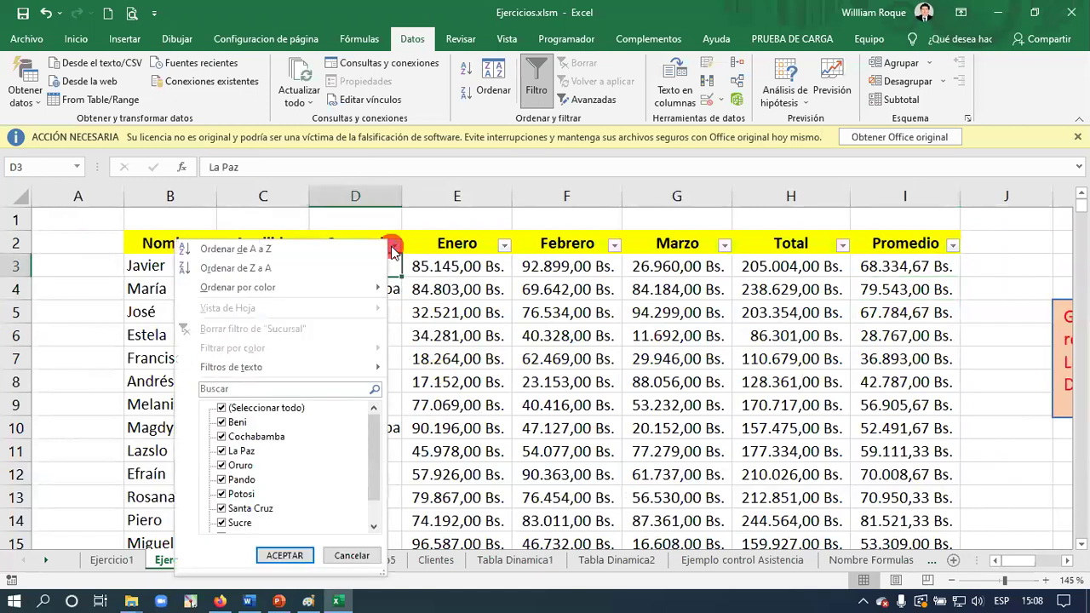
left_click(255, 411)
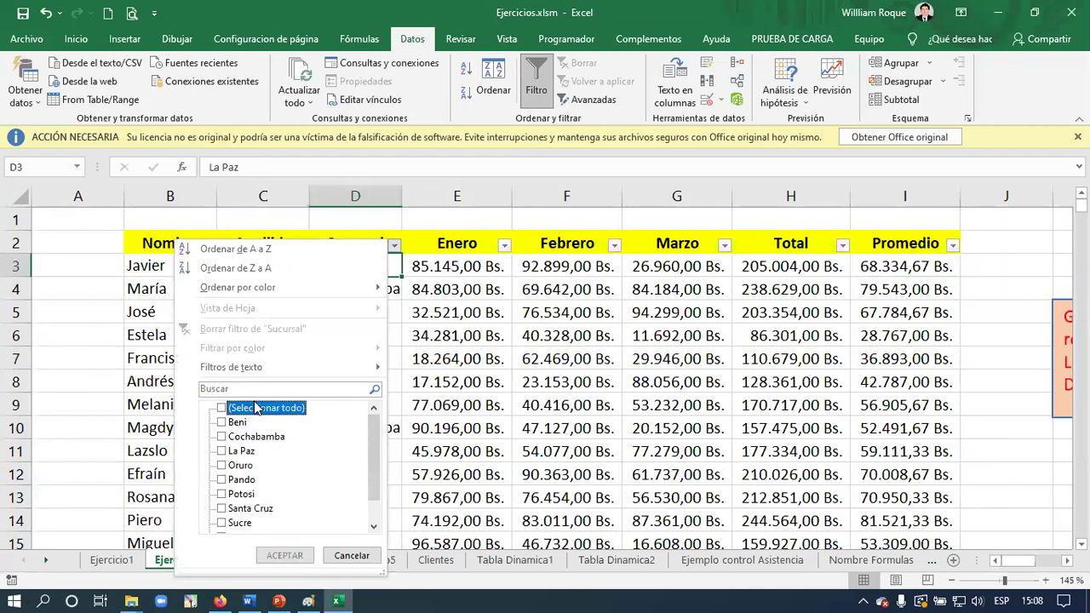
left_click(238, 451)
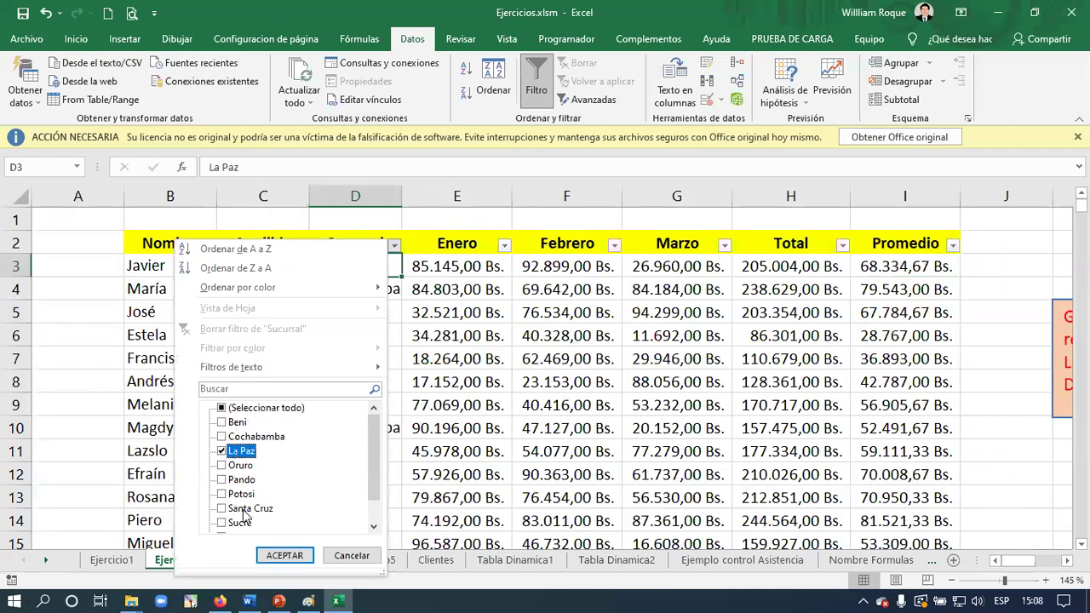
left_click(249, 509)
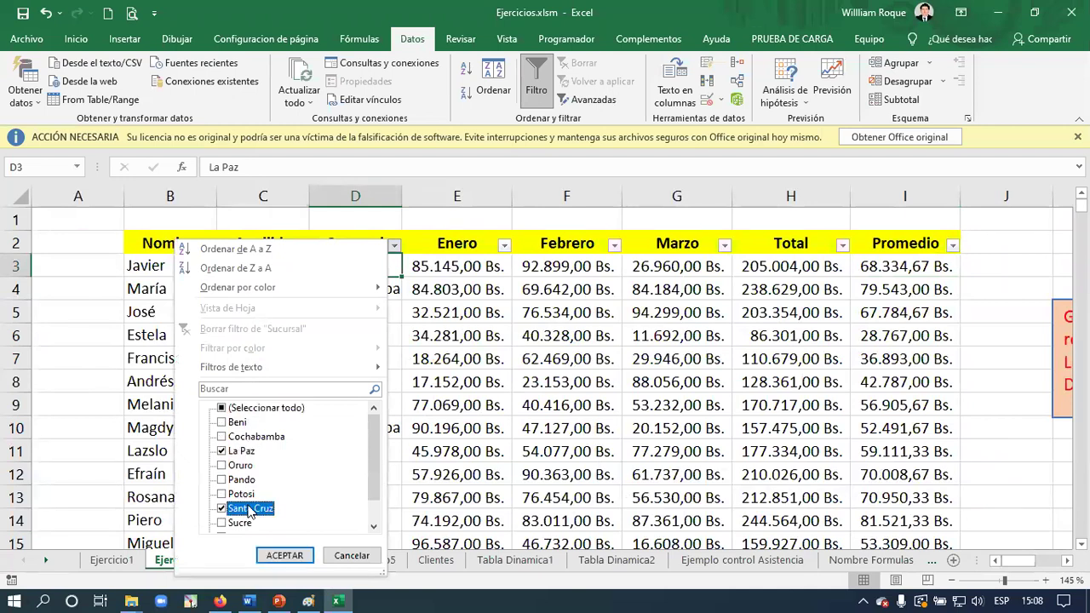
left_click(283, 555)
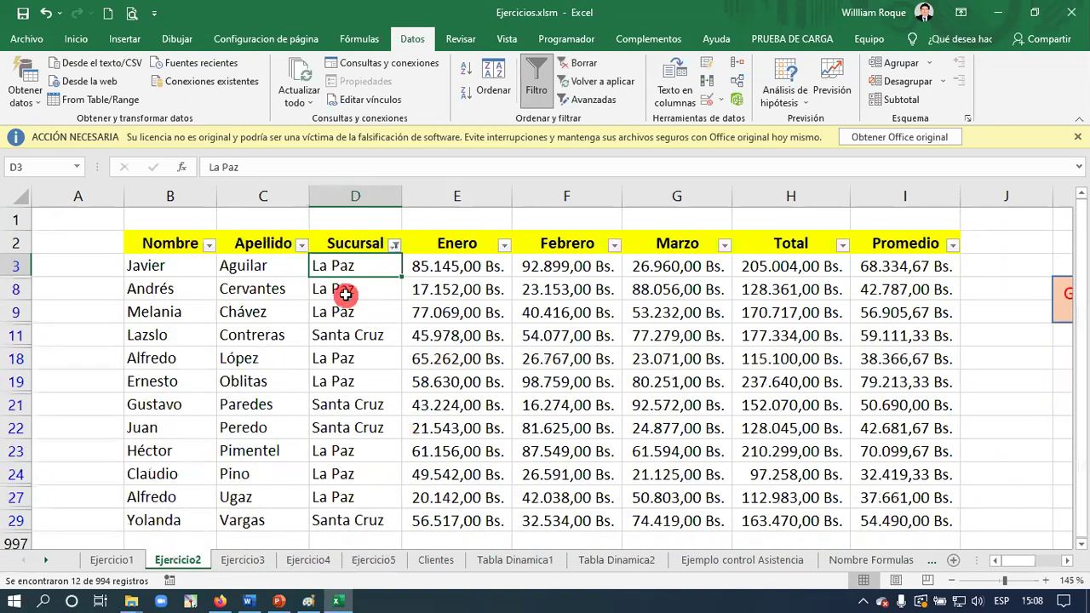
scroll(368, 297, "down", 1)
scroll(370, 293, "up", 1)
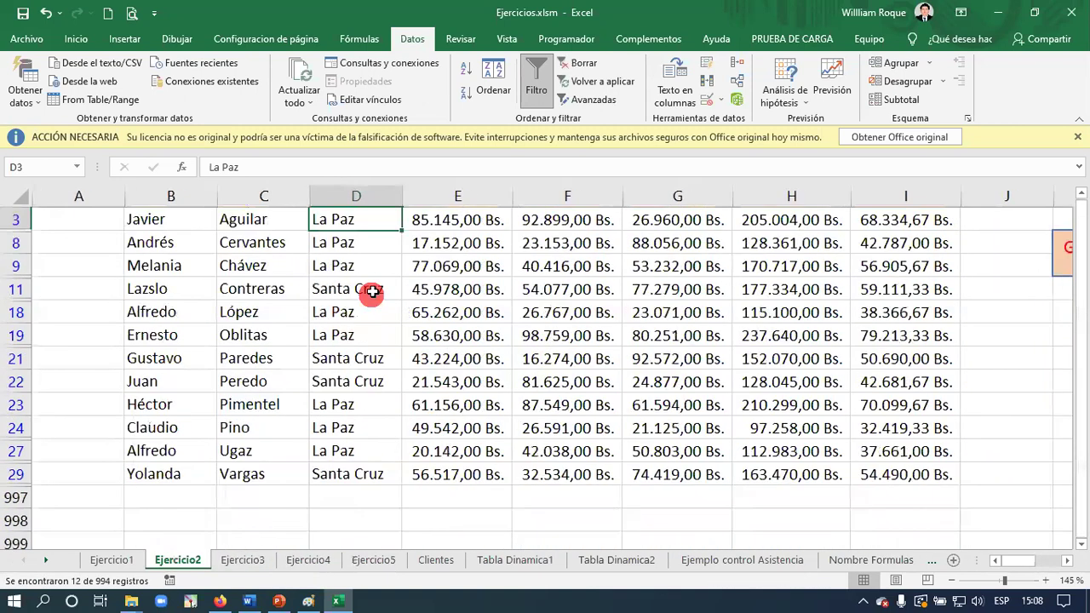
- Select the filtered branch names in column D and review the Sucursal filter list unchanged
mouse_move(351, 266)
left_mouse_down()
mouse_move(371, 509)
mouse_move(371, 498)
left_mouse_up()
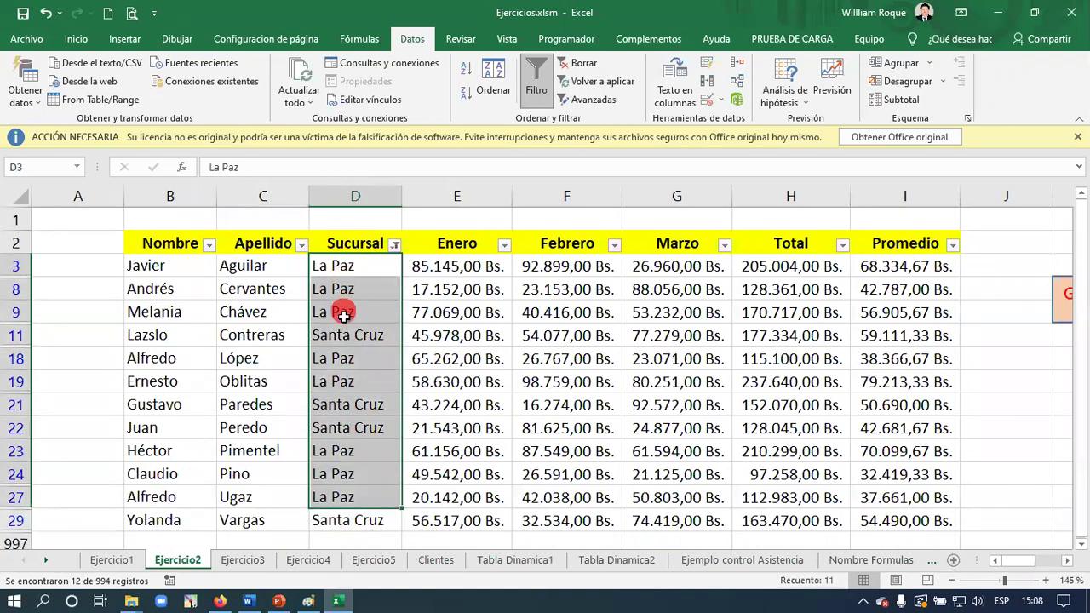
left_click(395, 245)
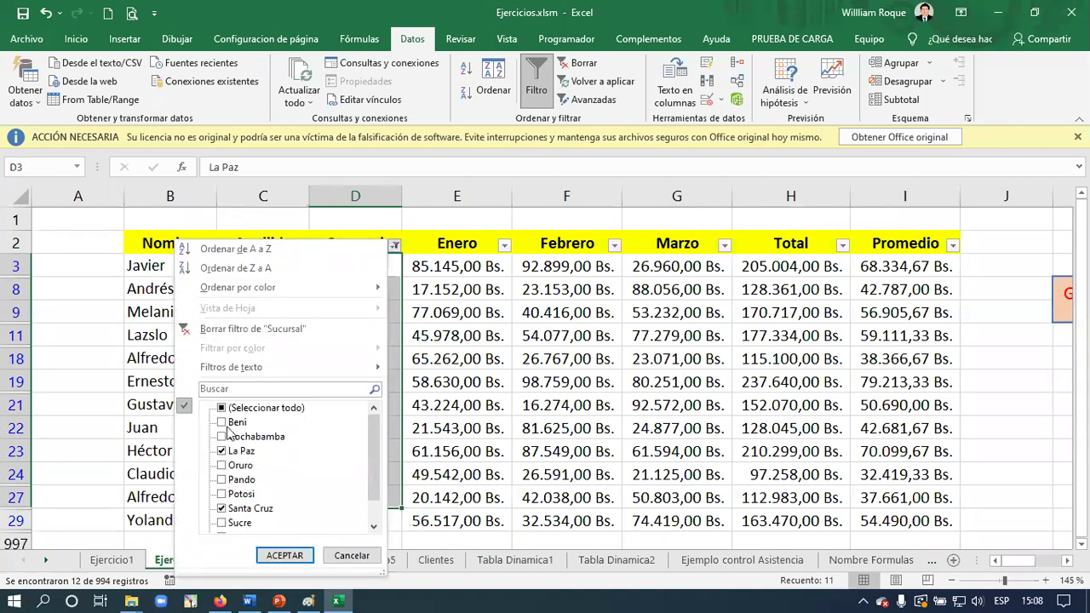
left_click(349, 554)
left_click(425, 359)
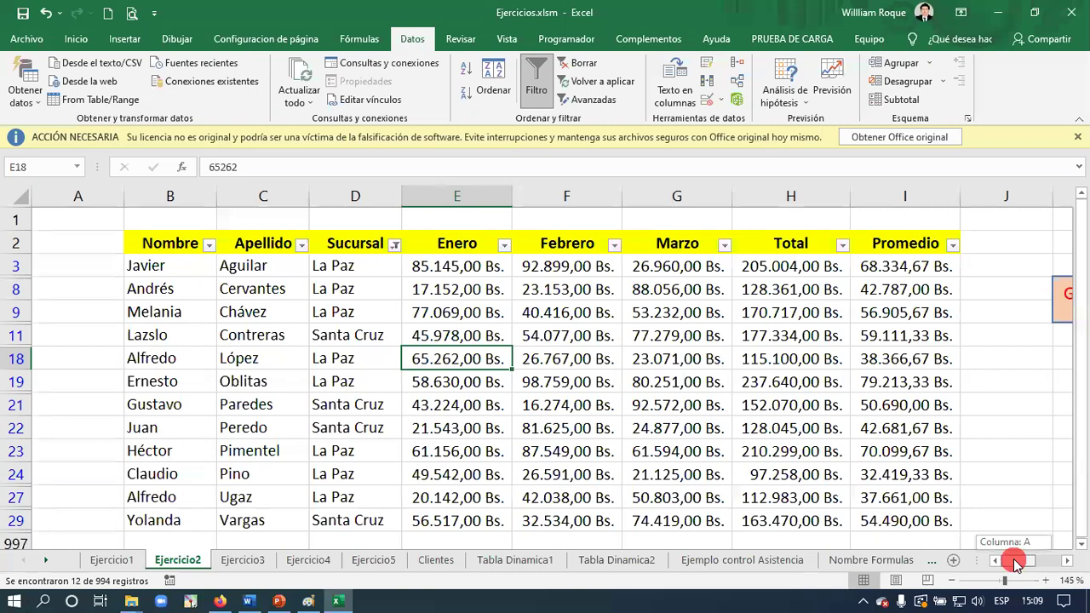
- Tick (Seleccionar todo) in the Sucursal filter so every branch shows again
left_click_drag(1014, 564, 1037, 561)
left_click_drag(1041, 560, 847, 555)
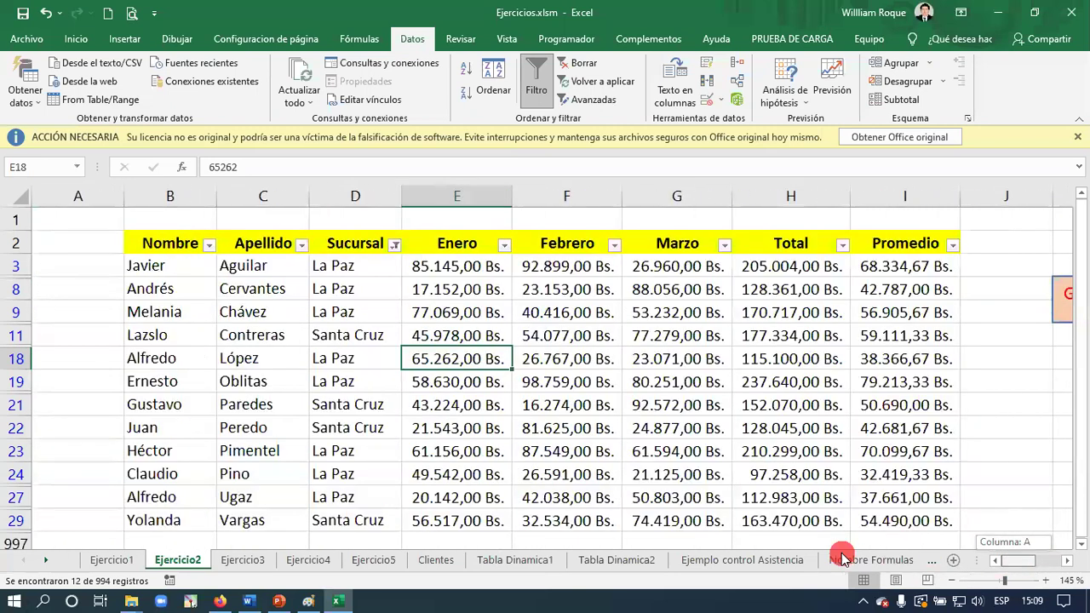
left_click(395, 245)
left_click(260, 409)
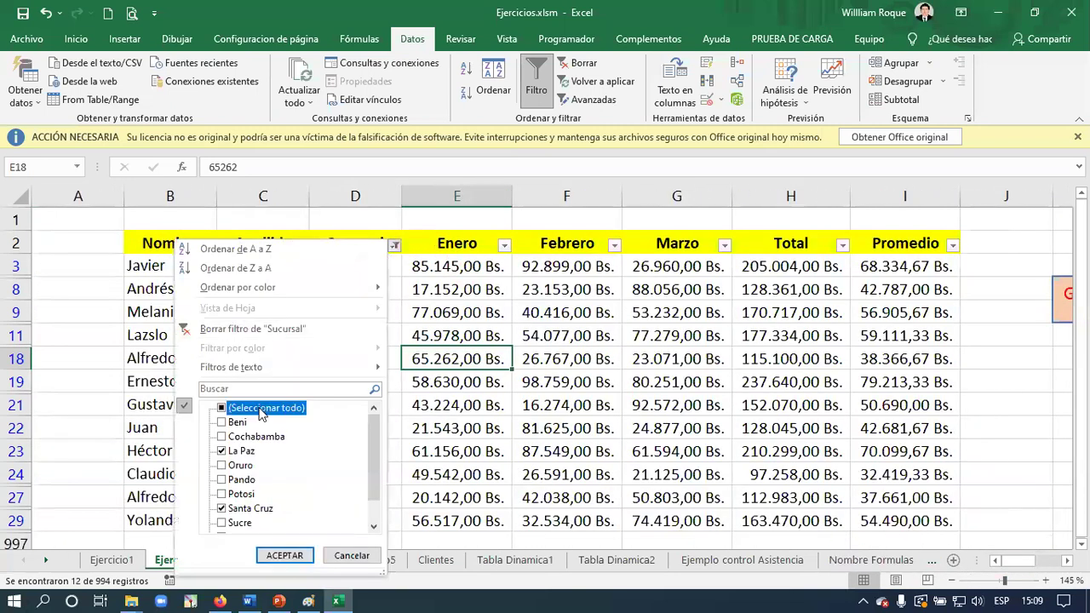
left_click(284, 555)
- Scroll to the instruction text box and highlight its second line
left_click_drag(1009, 560, 1043, 564)
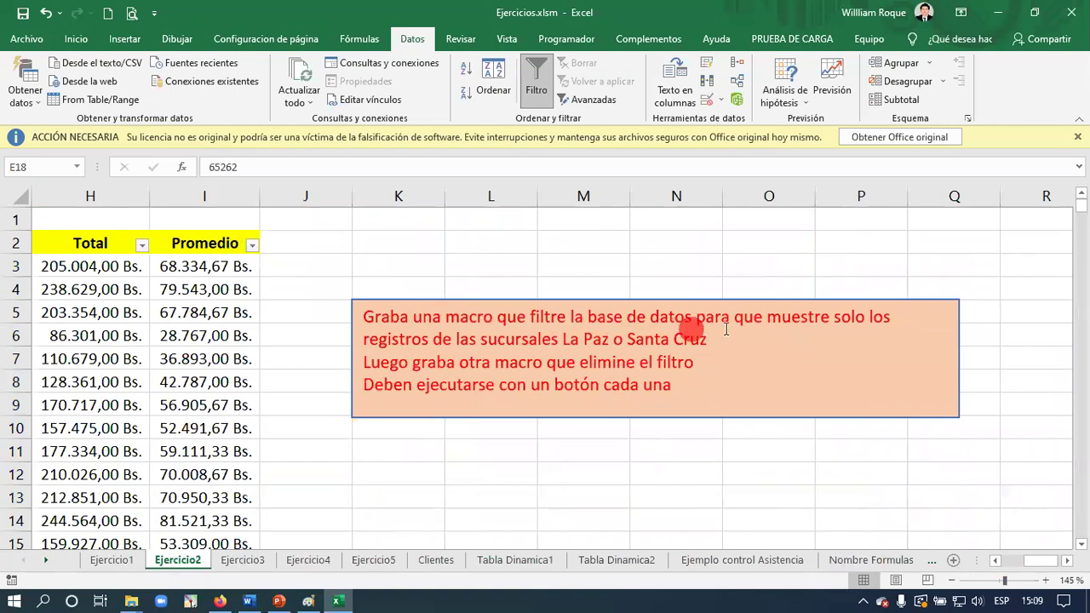
left_click_drag(708, 339, 416, 339)
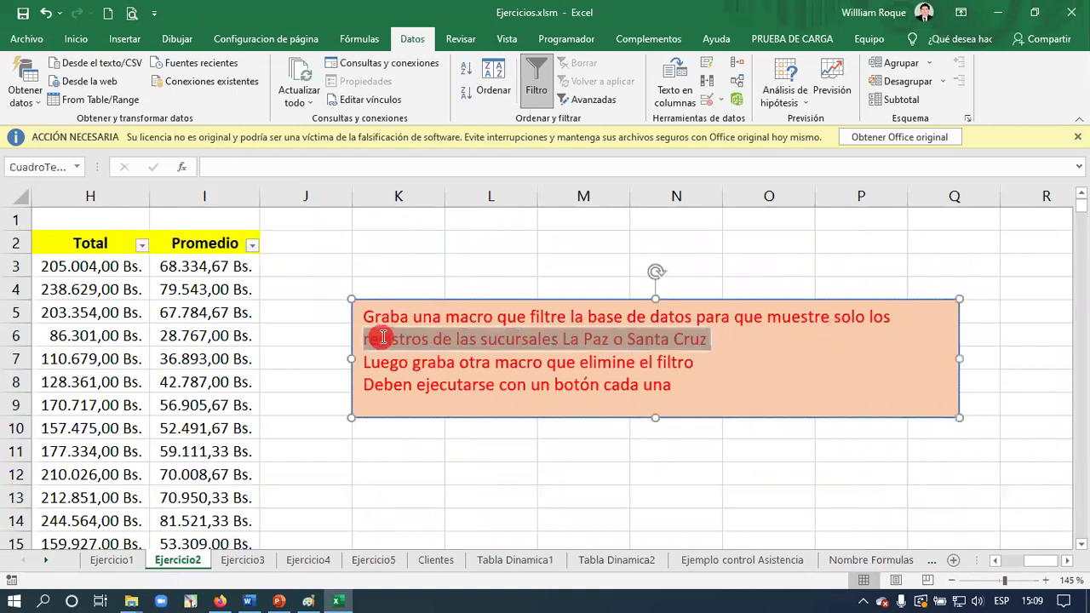
left_click(410, 365)
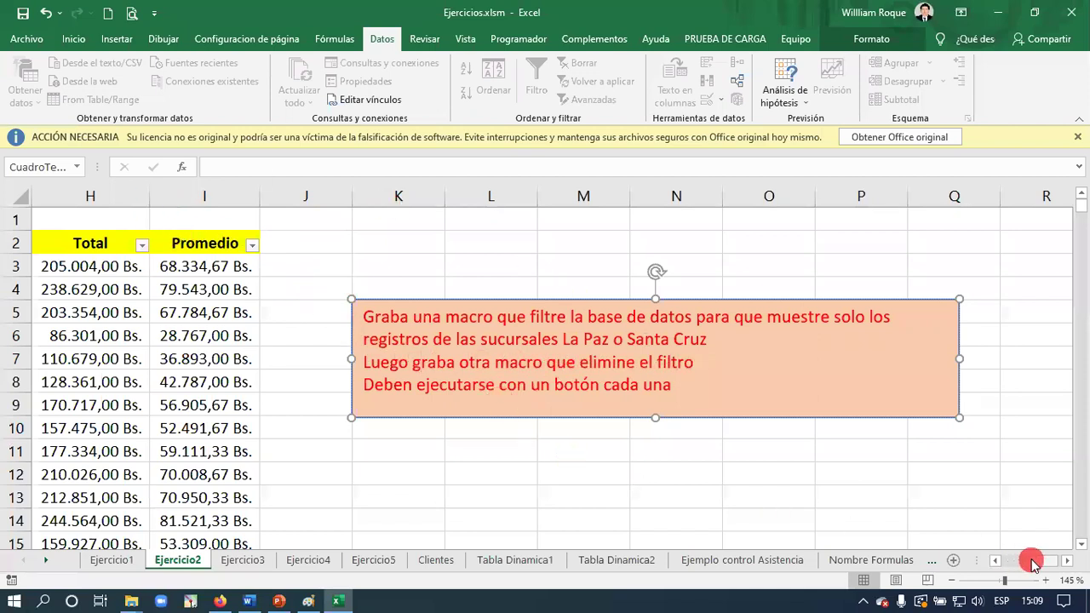
- Filter Sucursal again to just La Paz and Santa Cruz
left_click_drag(1013, 561, 1003, 569)
left_click(394, 291)
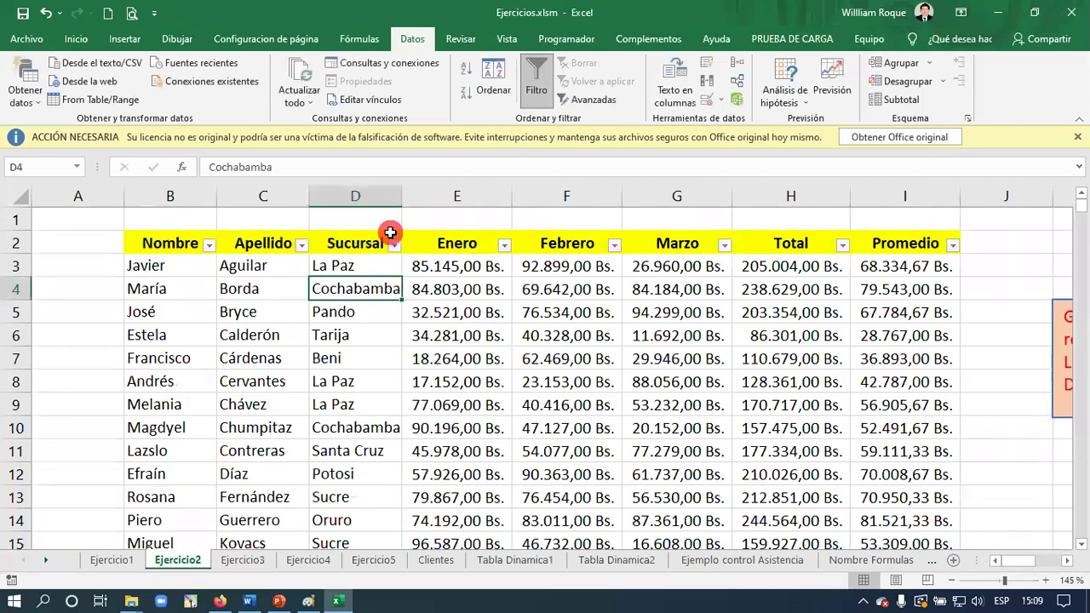
left_click(394, 244)
left_click(266, 408)
left_click(238, 451)
left_click(246, 509)
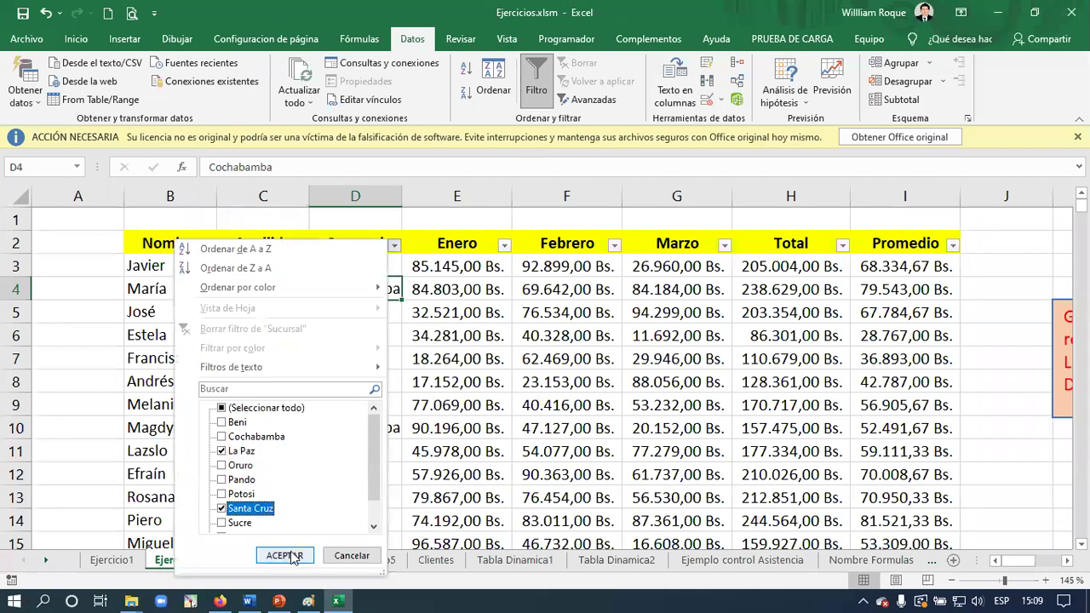
left_click(285, 555)
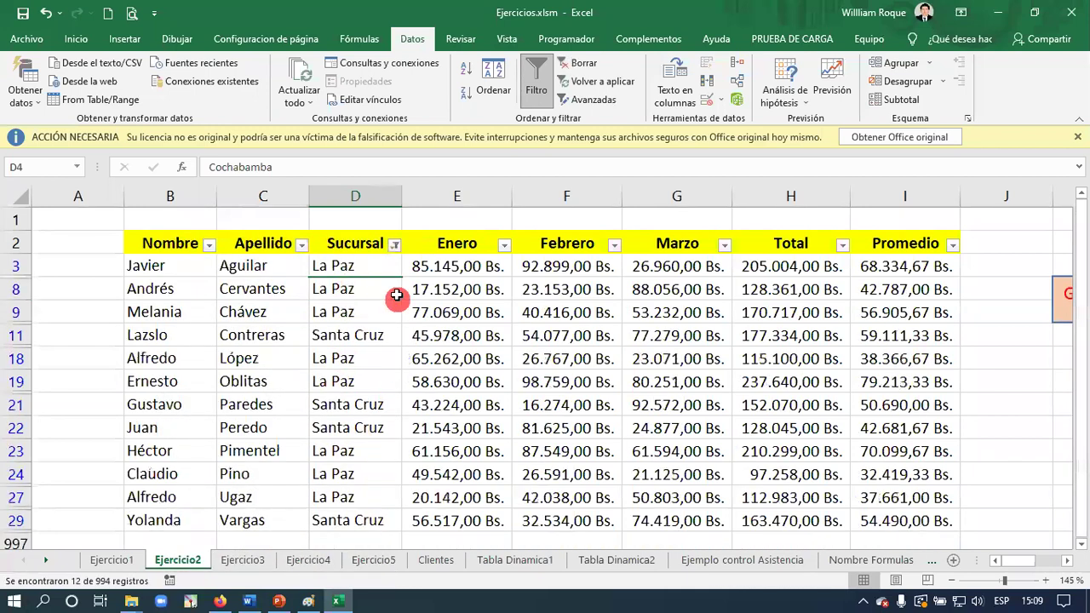
- Reopen the Sucursal filter and tick (Seleccionar todo) to show every branch
left_click(394, 244)
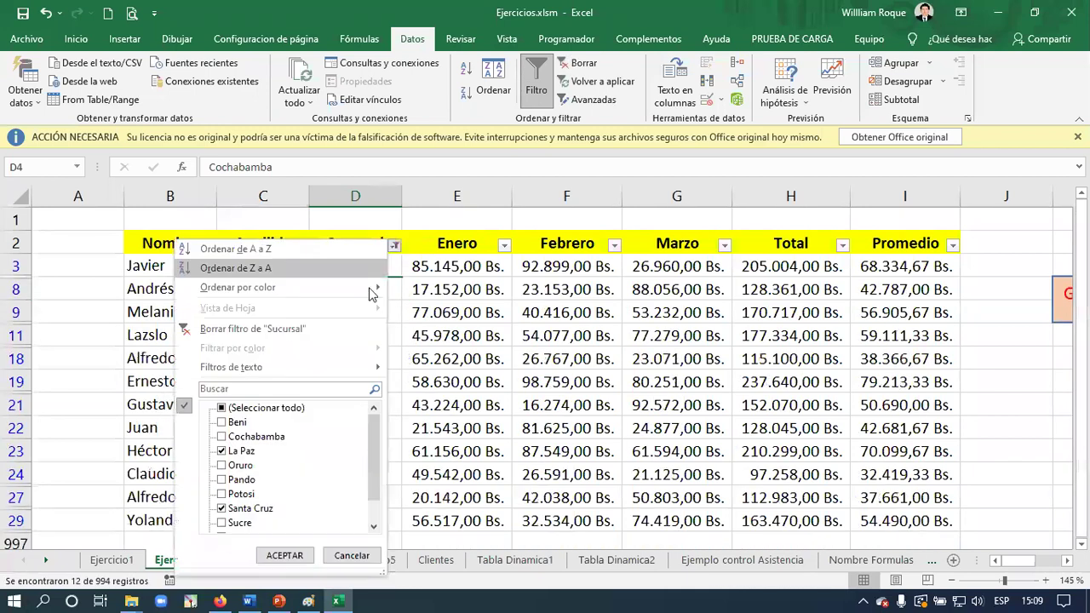
left_click(236, 412)
left_click(284, 555)
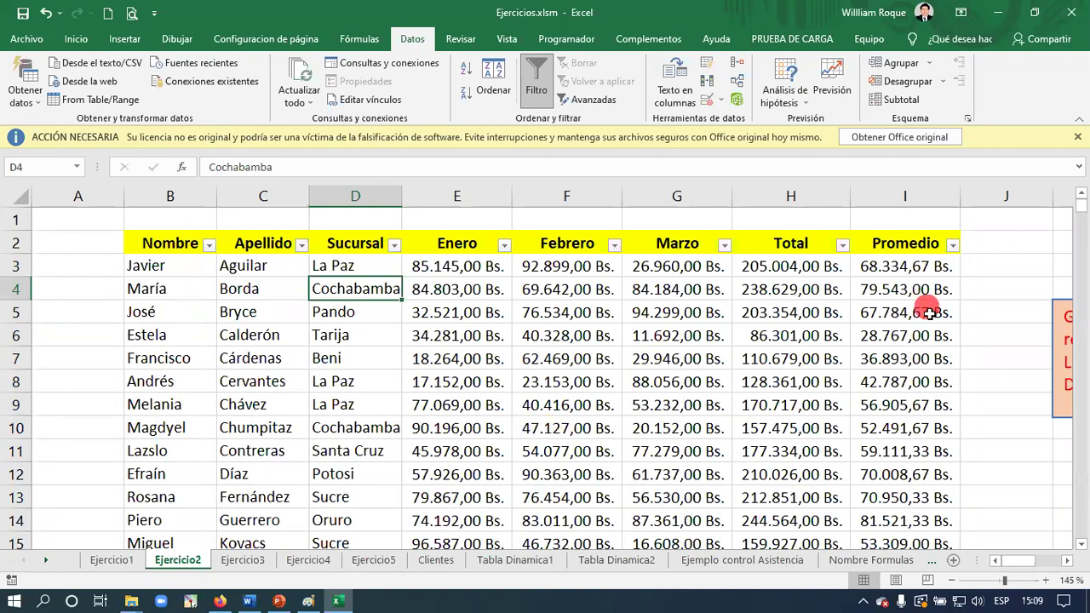
- From the Ejercicio1 sheet, run the Ctrl+Shift+T macro that selects the Ejercicio2 table, then check cell H6
mouse_move(1015, 564)
left_mouse_down()
mouse_move(1032, 564)
mouse_move(954, 564)
left_mouse_up()
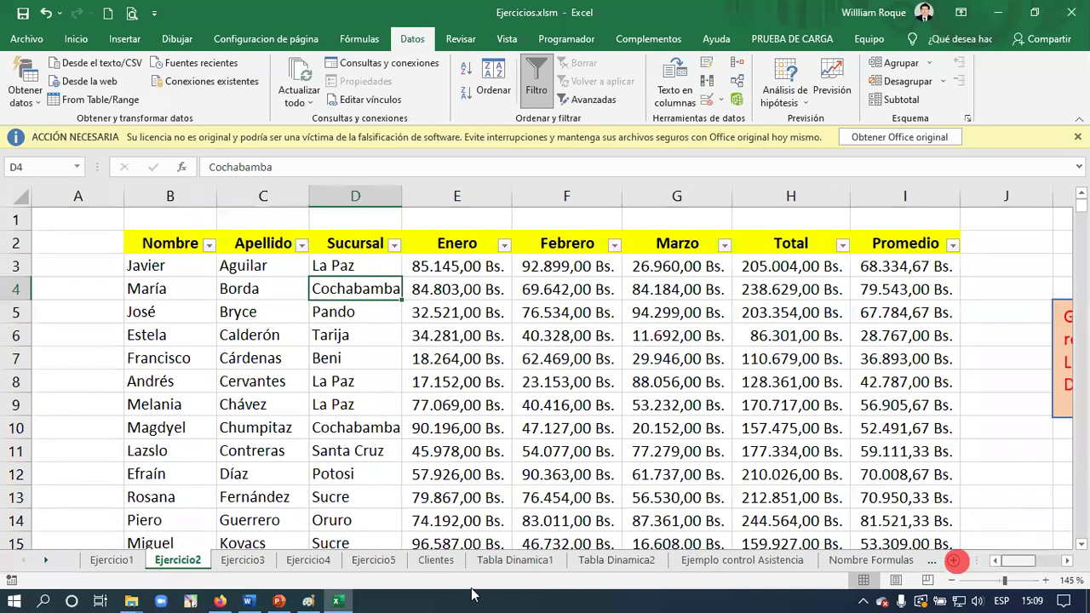
left_click(111, 559)
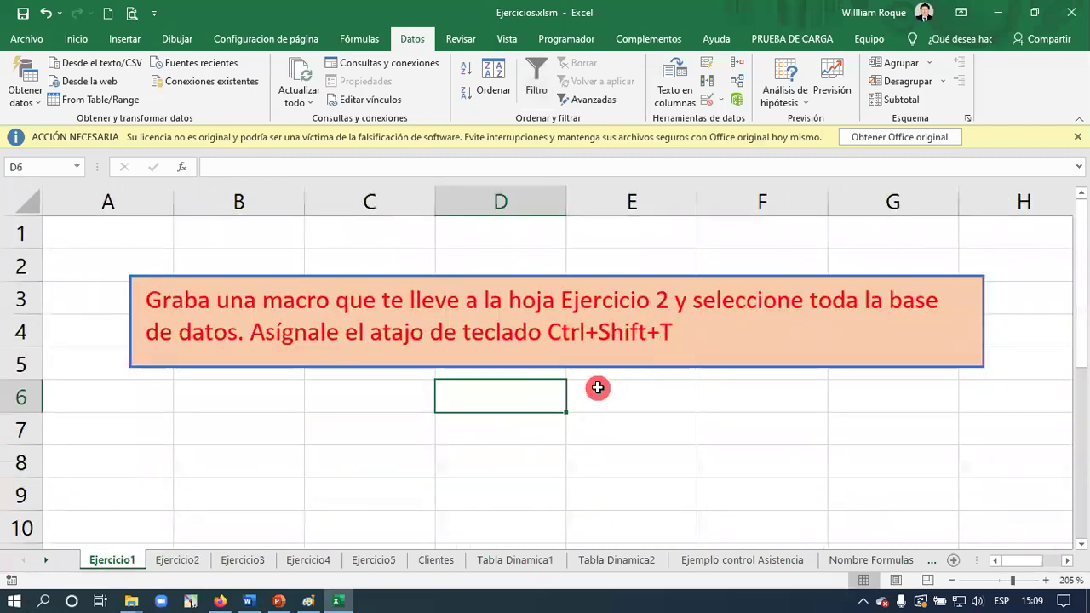
key("ctrl+shift+t")
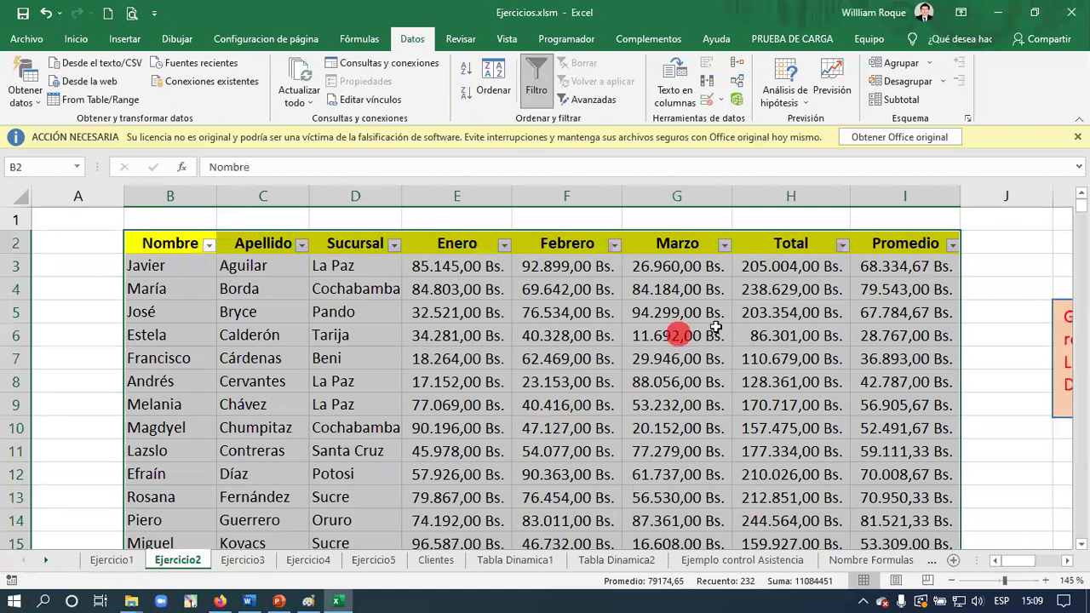
left_click(822, 327)
- Autofit columns E through I so every amount shows in full
scroll(754, 309, "down", 1)
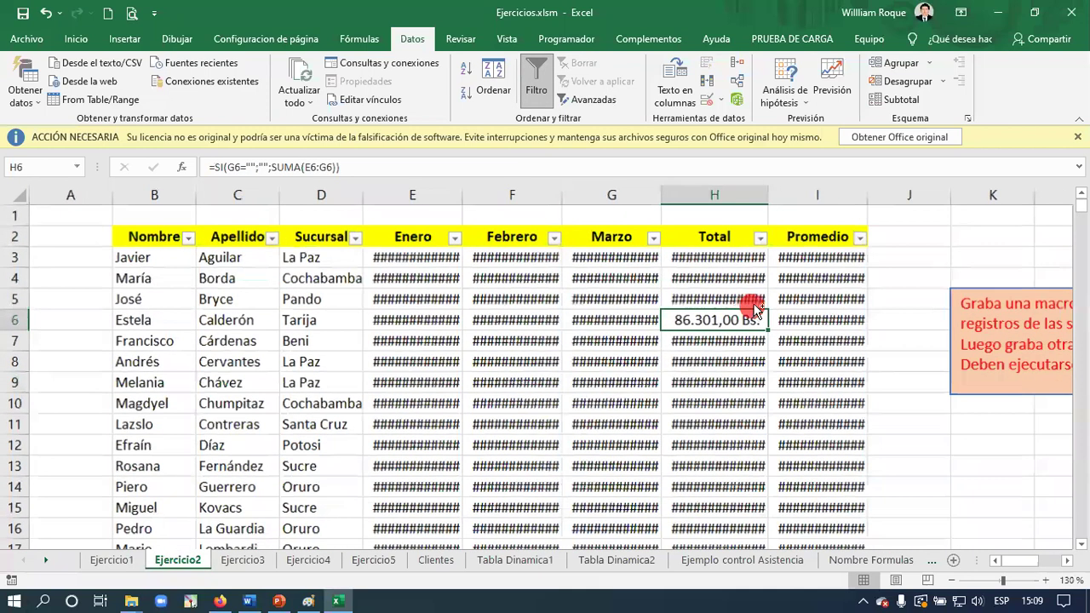
scroll(761, 302, "up", 1)
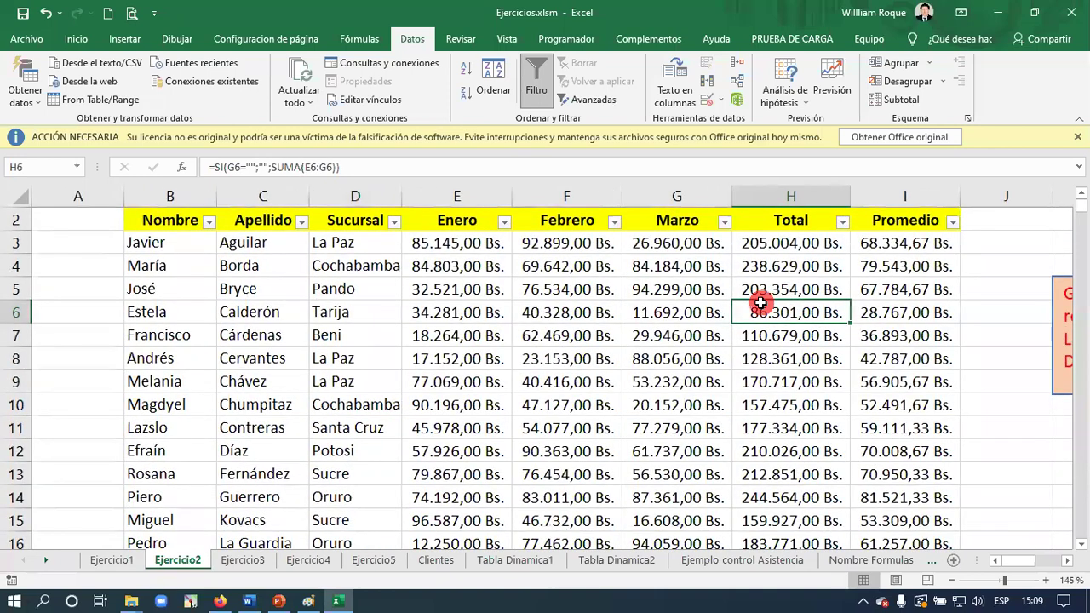
scroll(700, 291, "down", 1)
left_click_drag(426, 194, 813, 200)
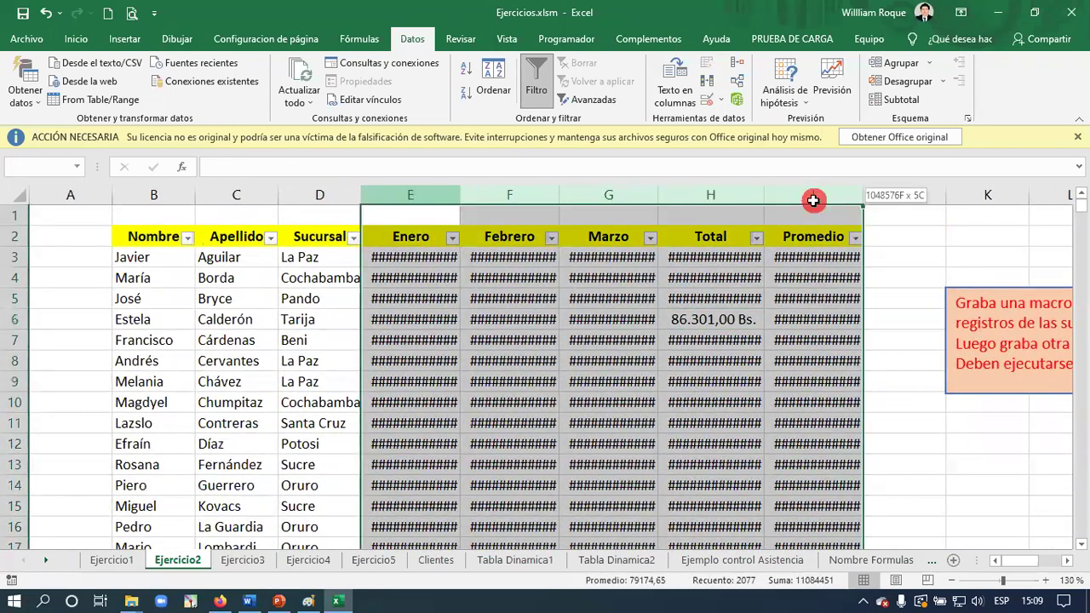
double_click(764, 195)
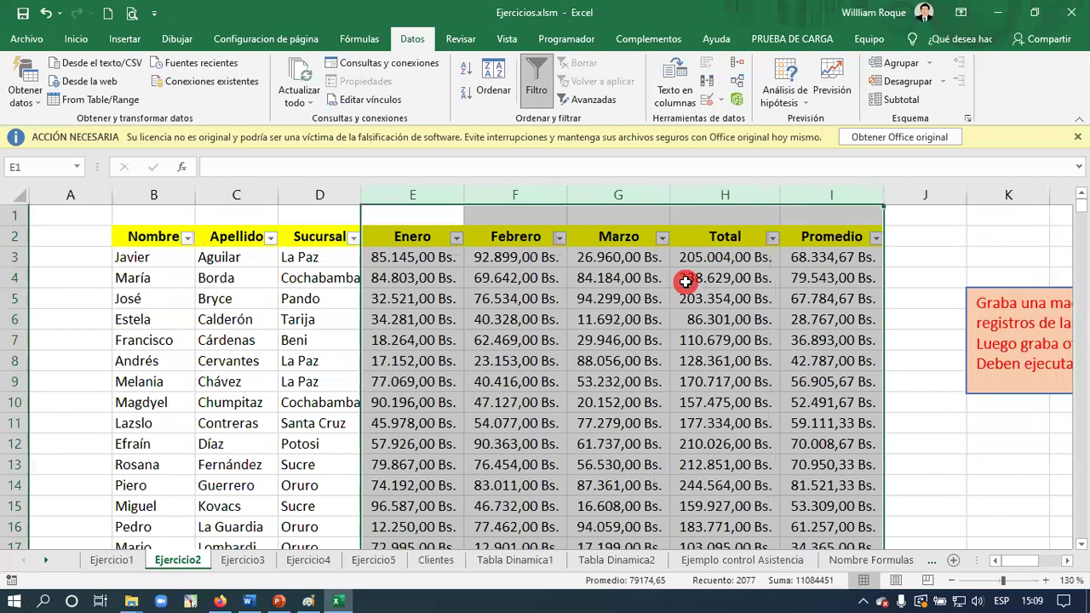
left_click_drag(672, 291, 686, 281)
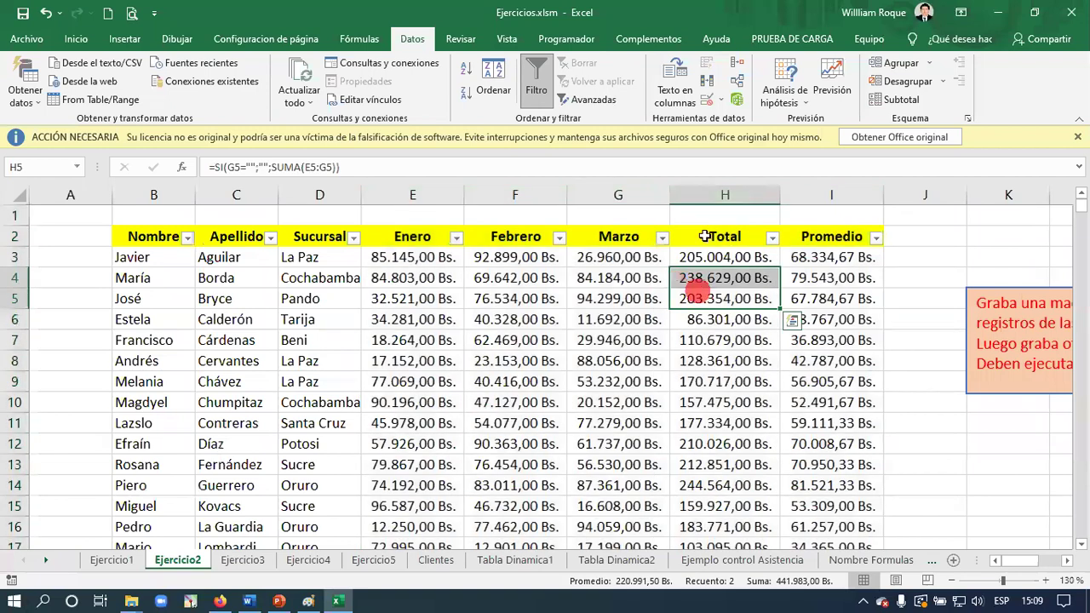
- Replace the default name Macro2 with Sucursal, store it in Este libro, and start recording
left_click(566, 40)
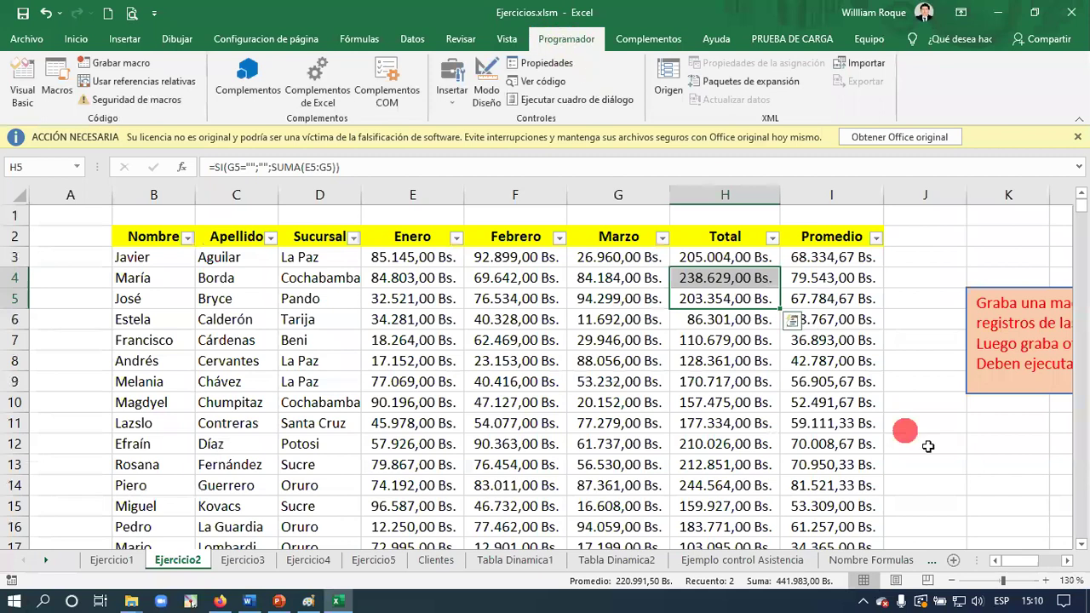
left_click(1067, 560)
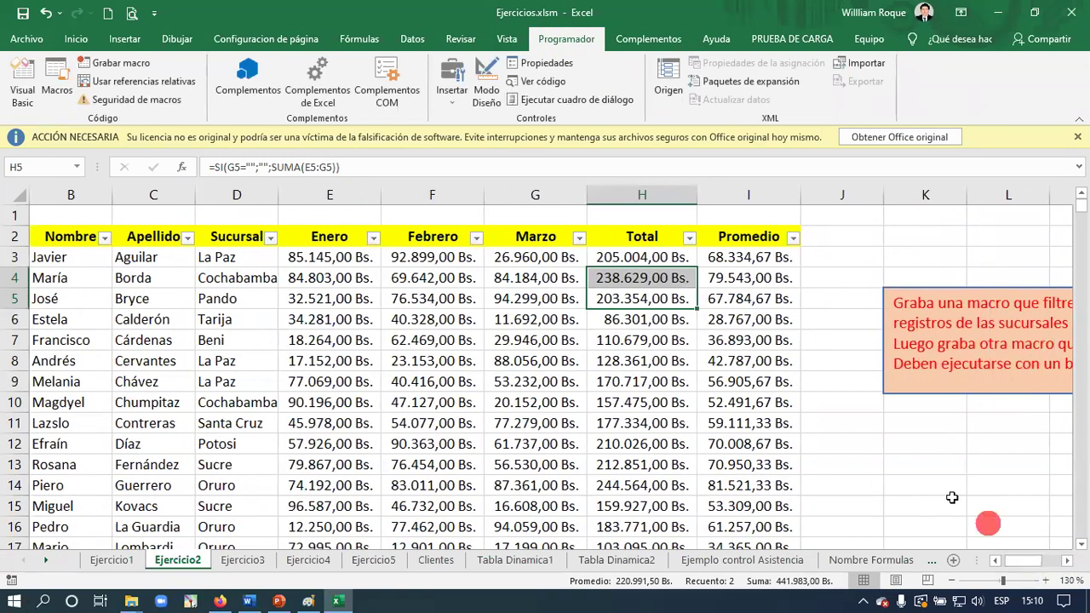
left_click(130, 65)
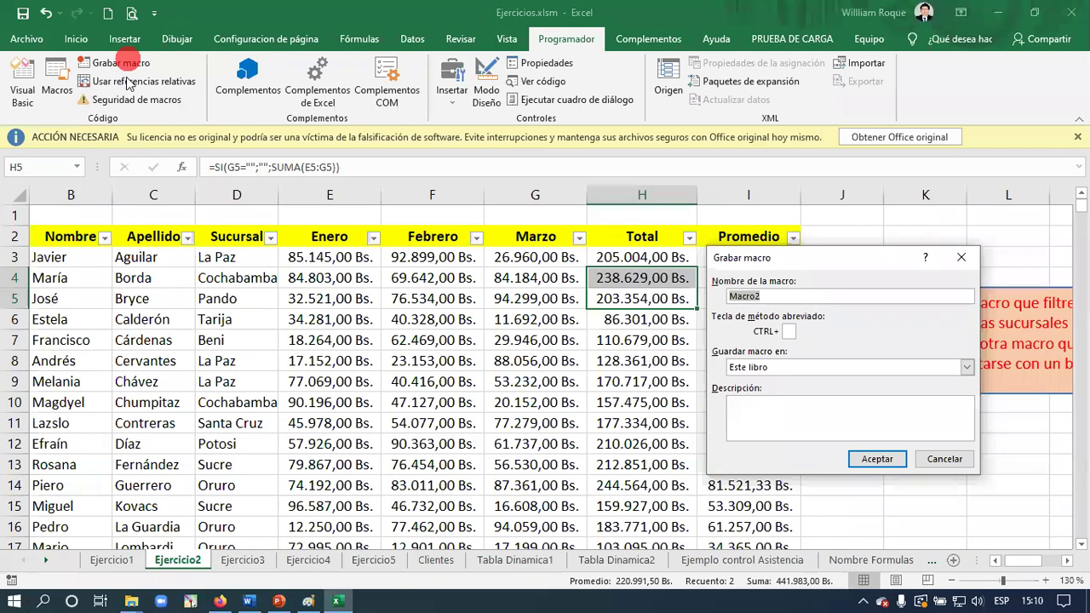
mouse_move(753, 295)
left_mouse_down()
mouse_move(780, 296)
mouse_move(664, 291)
left_mouse_up()
left_click(781, 293)
left_click_drag(782, 293, 692, 293)
type("Sucursal")
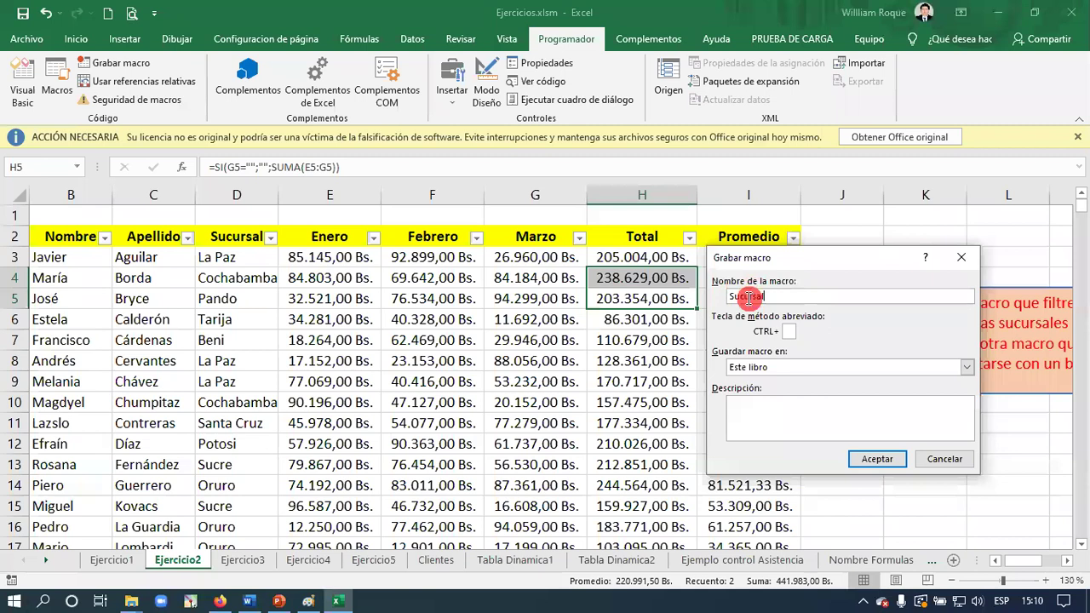
mouse_move(727, 297)
left_mouse_down()
mouse_move(770, 298)
mouse_move(730, 295)
left_mouse_up()
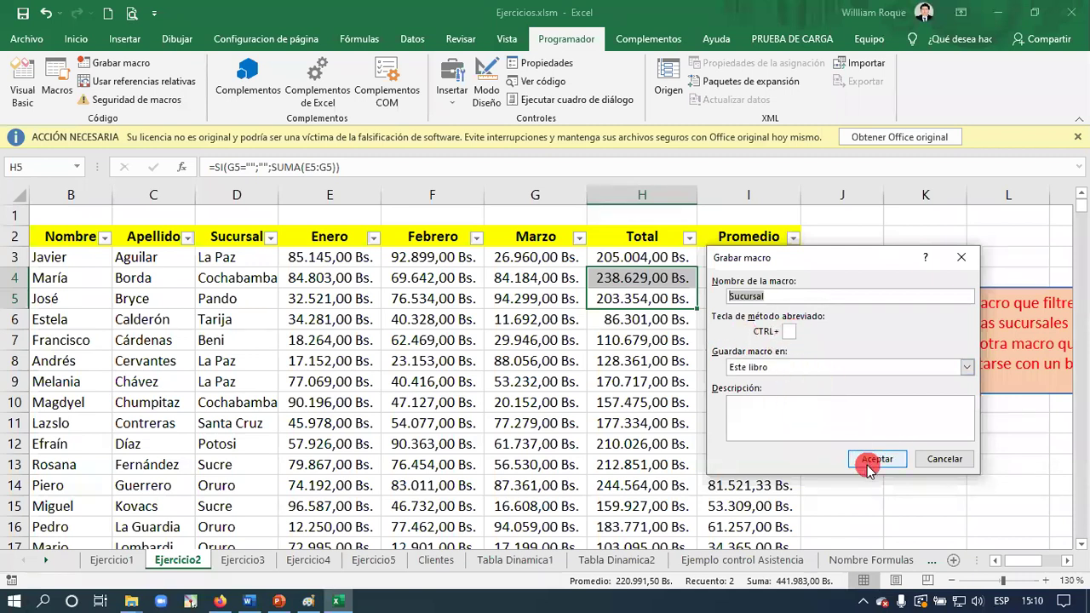
left_click(868, 464)
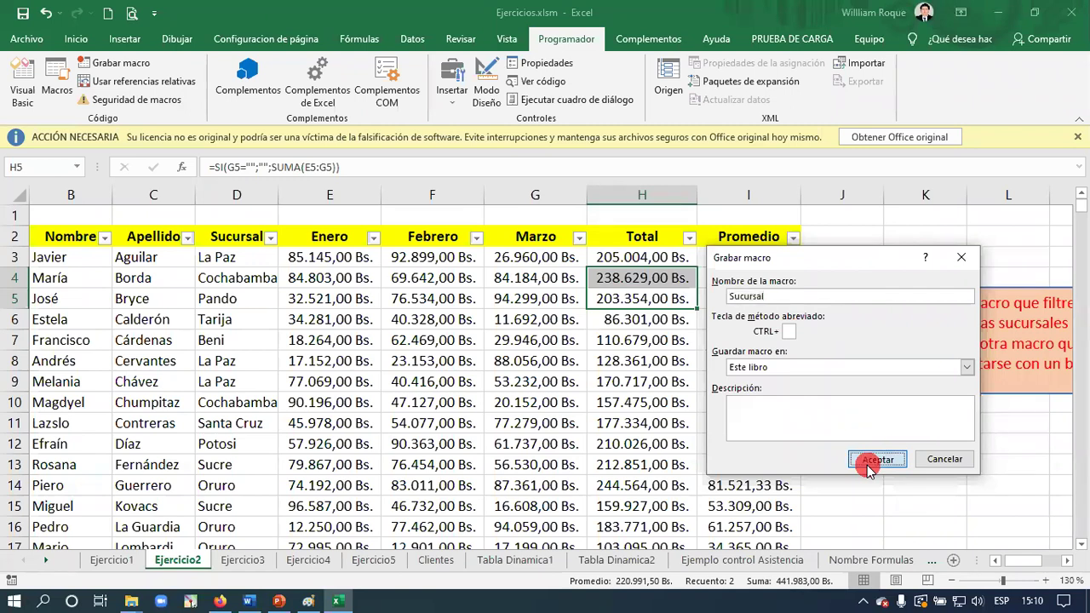
left_click(868, 464)
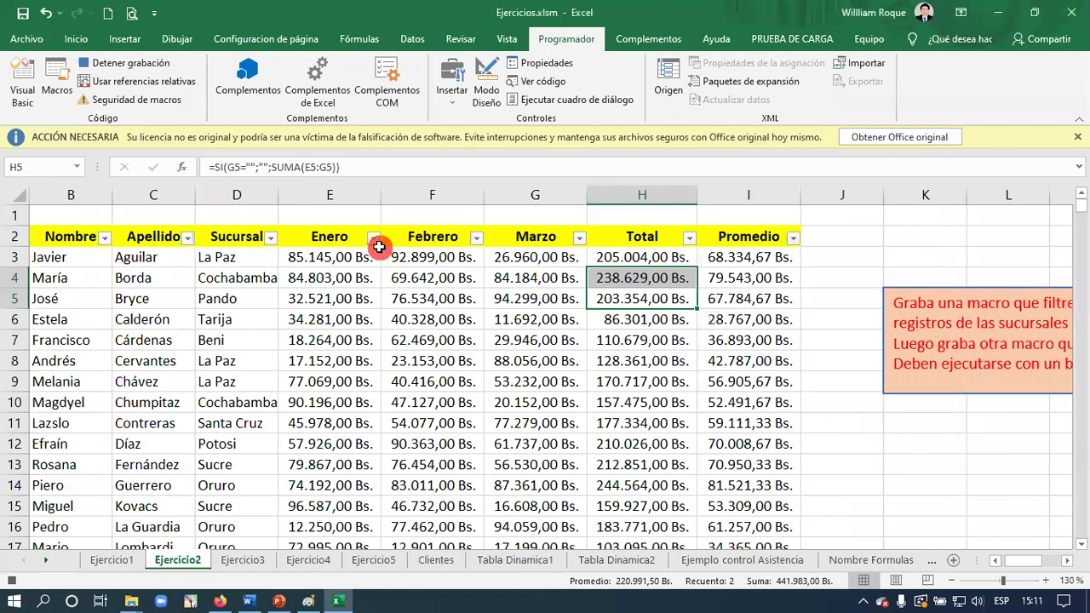
- Filter the Sucursal column to only La Paz and Santa Cruz, then stop recording the macro
left_click(270, 244)
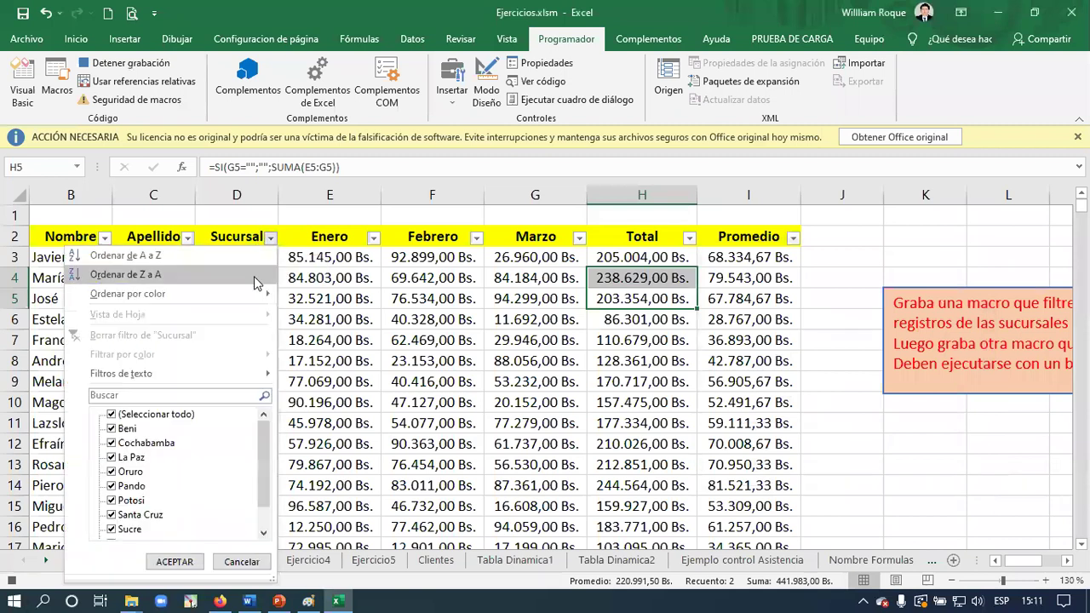
mouse_move(162, 374)
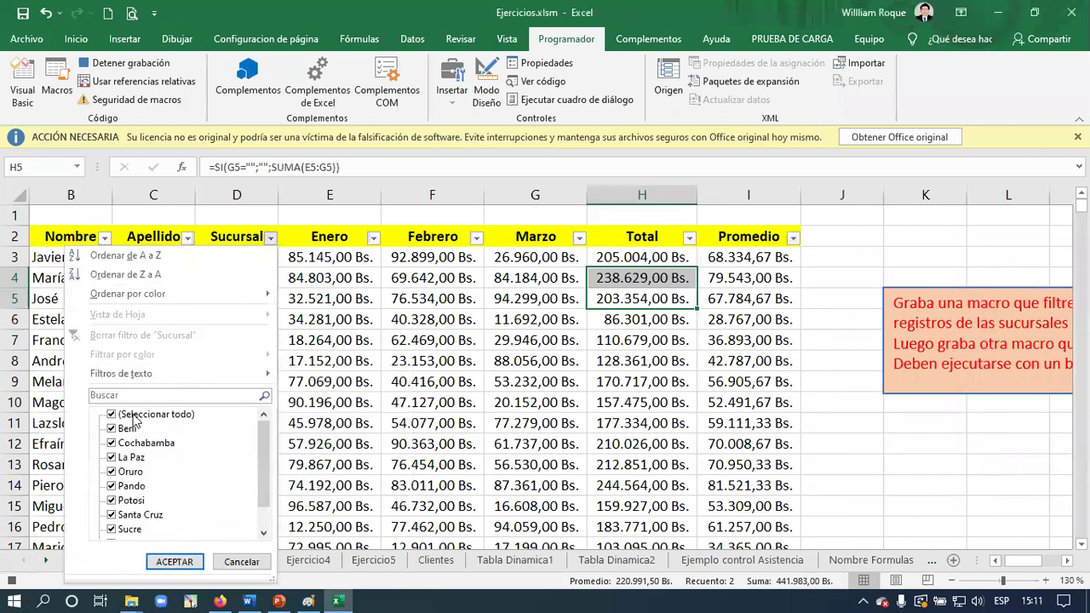
left_click(135, 414)
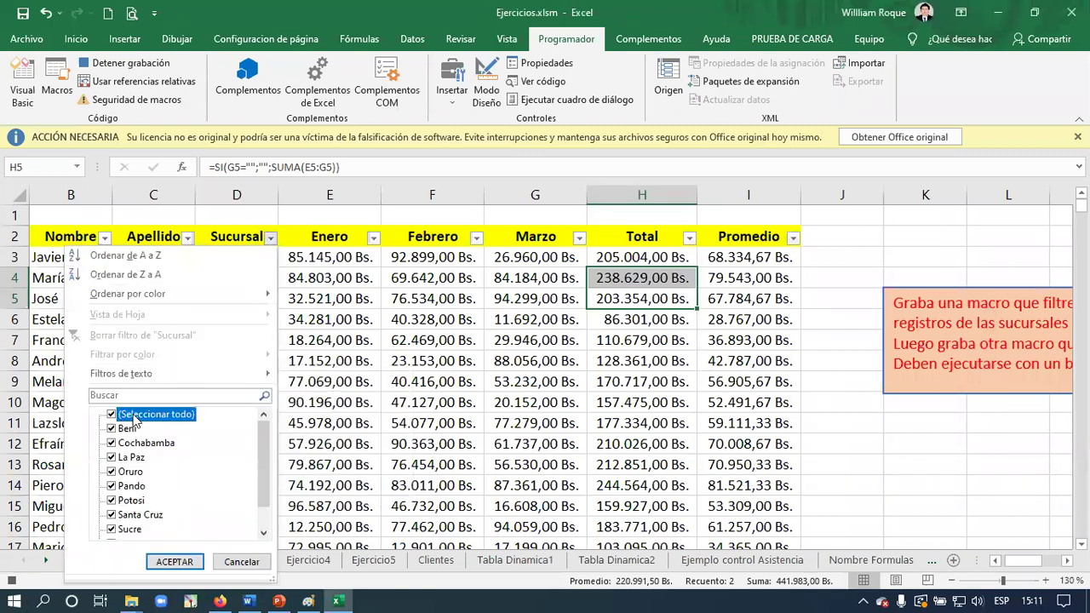
left_click(124, 459)
left_click(137, 515)
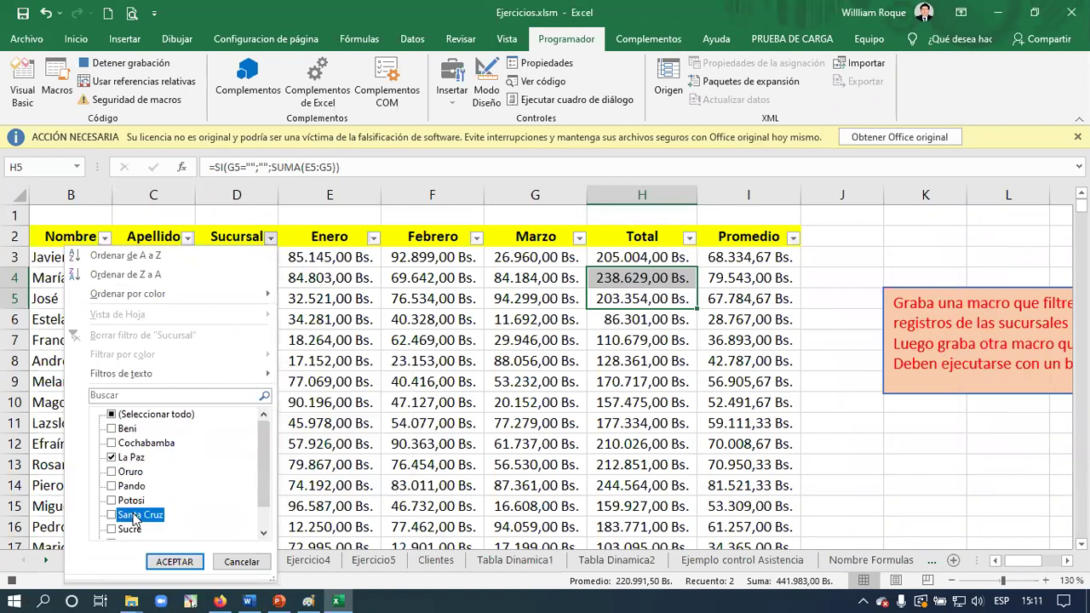
left_click(168, 564)
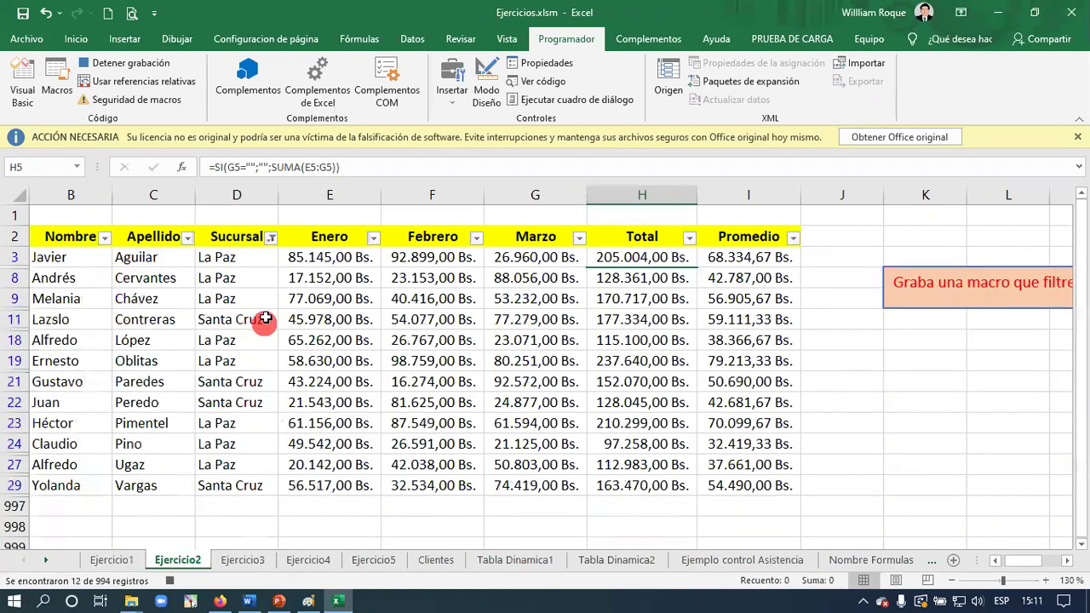
left_click_drag(256, 257, 237, 484)
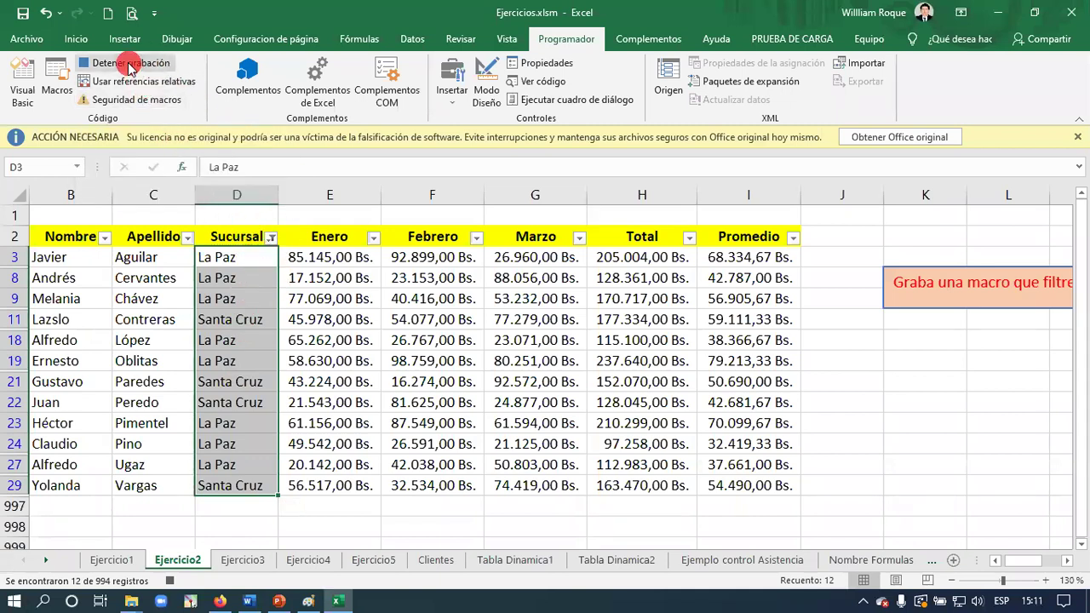
left_click(130, 66)
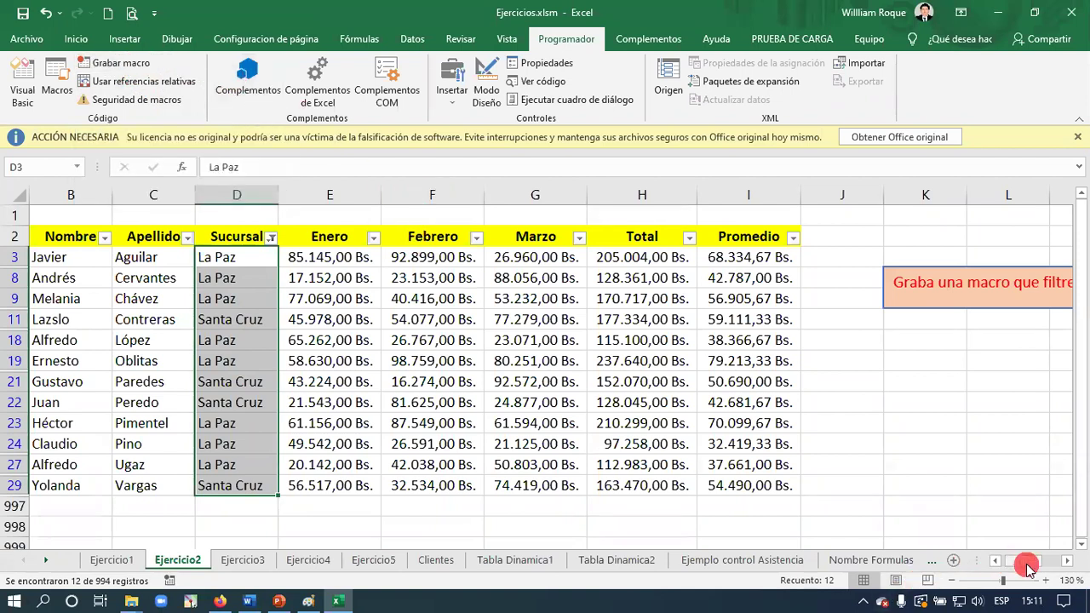
- With cell D3 selected, start recording a new macro named Sucursal_Total
left_click_drag(1021, 561, 1004, 572)
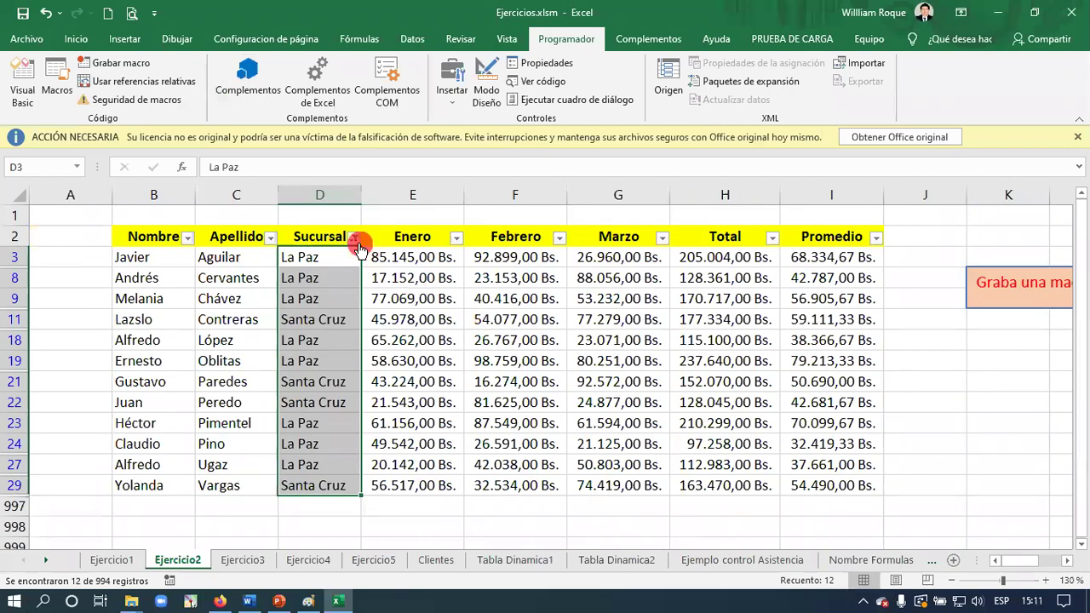
left_click(350, 273)
left_click(332, 256)
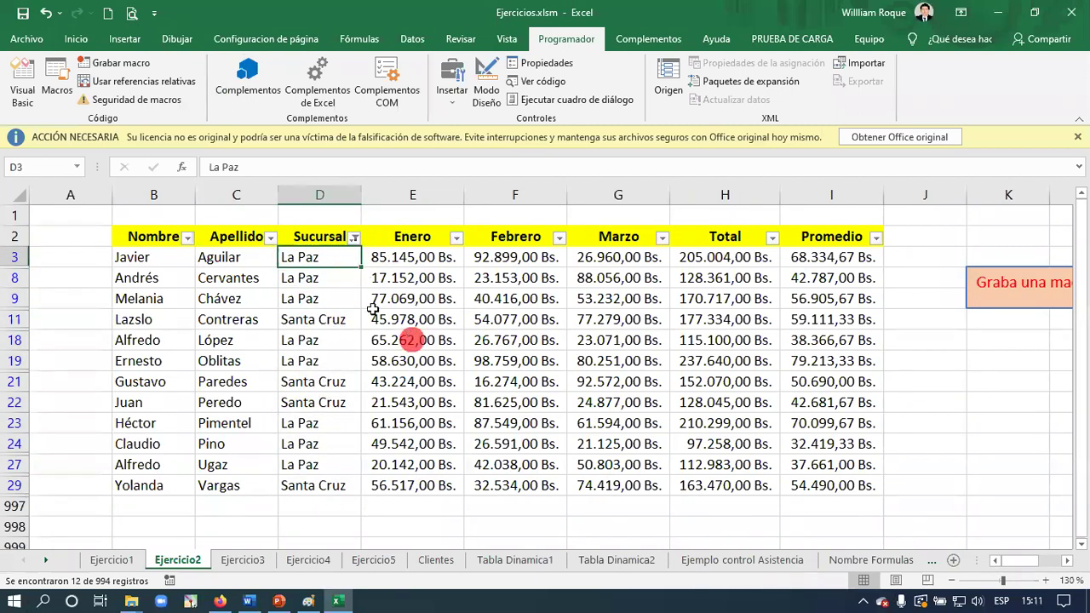
left_click(127, 65)
type("Sucursal_Total")
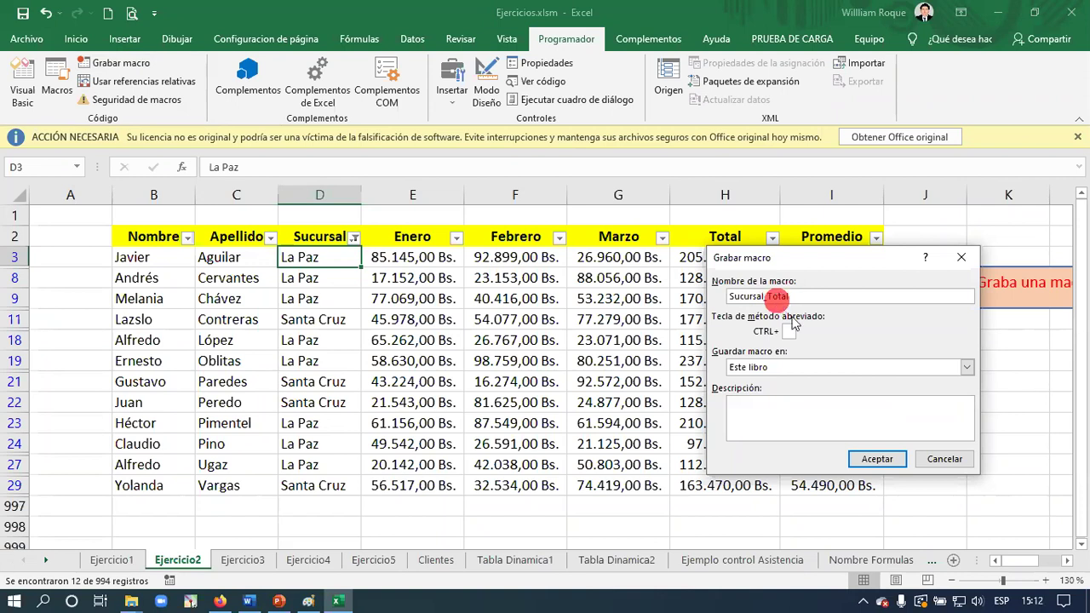
left_click(771, 296)
key("BackSpace")
type("_")
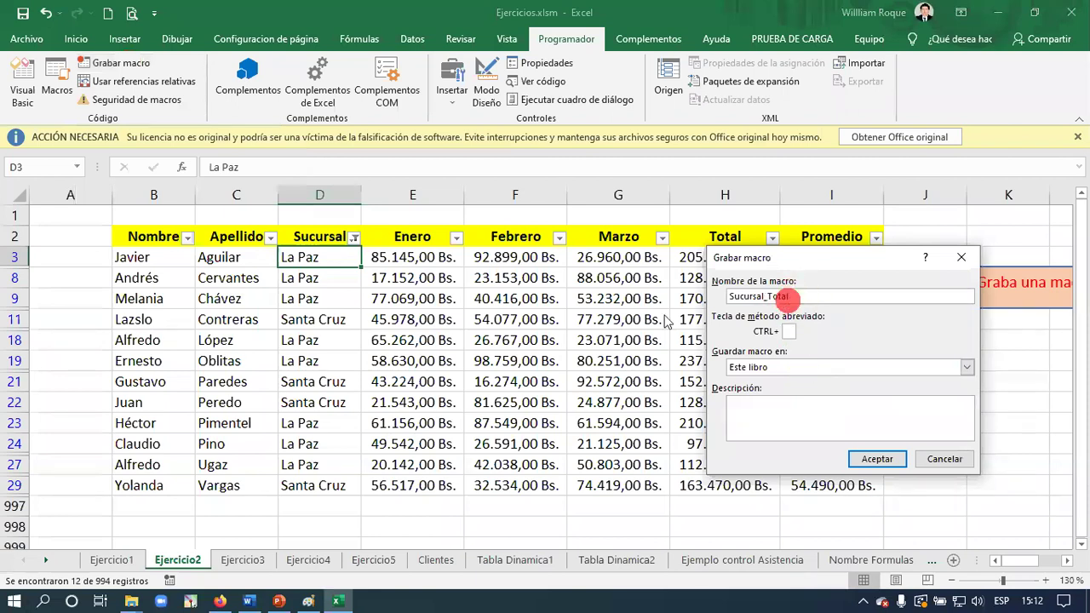
left_click(878, 464)
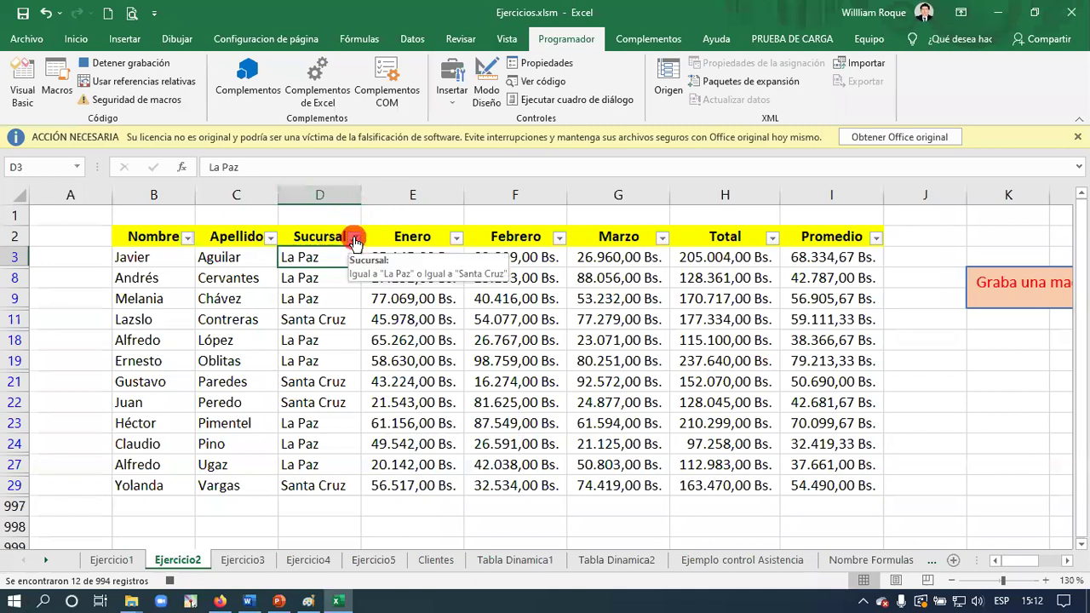
- Re-check every branch in the Sucursal filter to show all rows, then stop recording
left_click(355, 240)
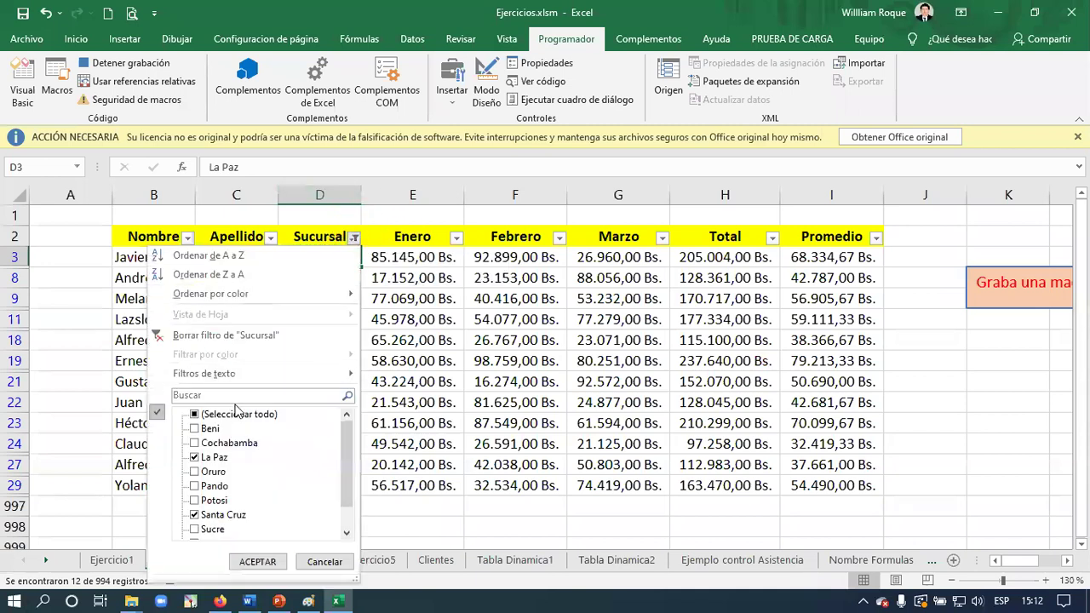
left_click(236, 415)
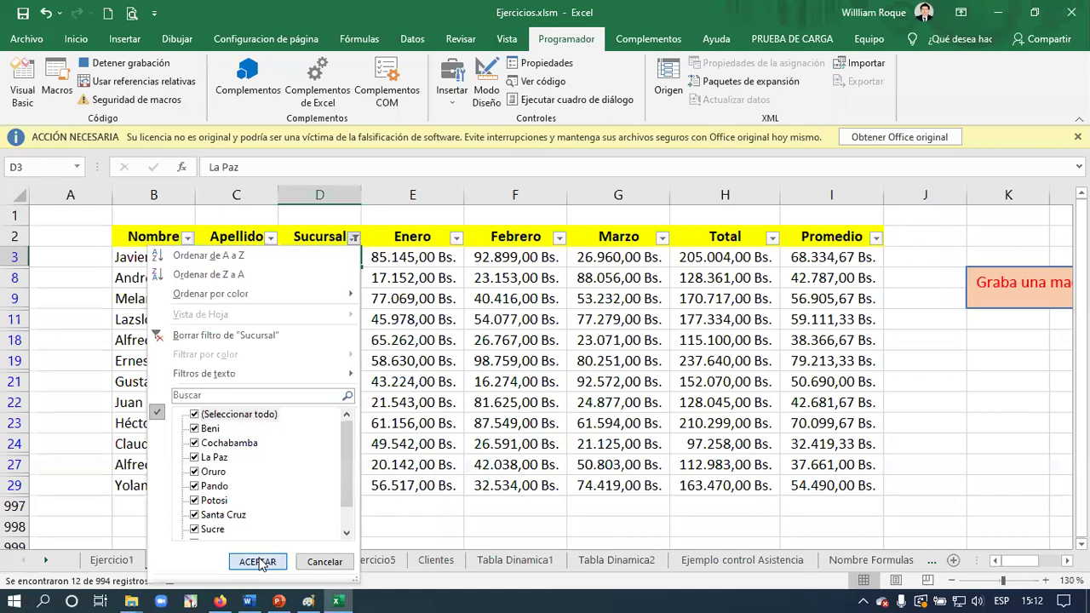
left_click(258, 561)
scroll(401, 330, "down", 2)
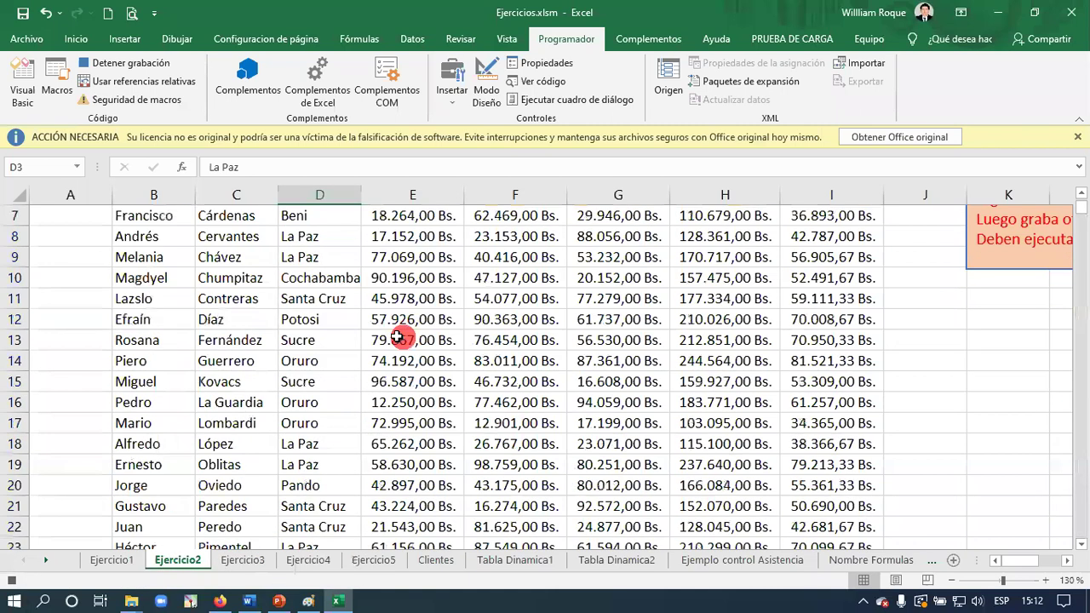
scroll(397, 339, "up", 2)
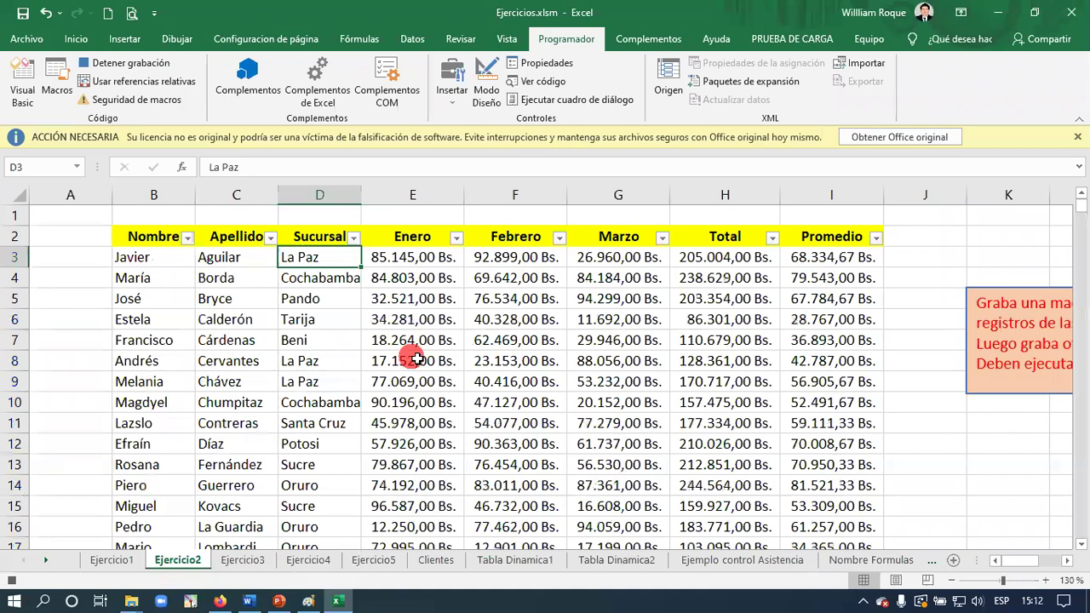
left_click(128, 68)
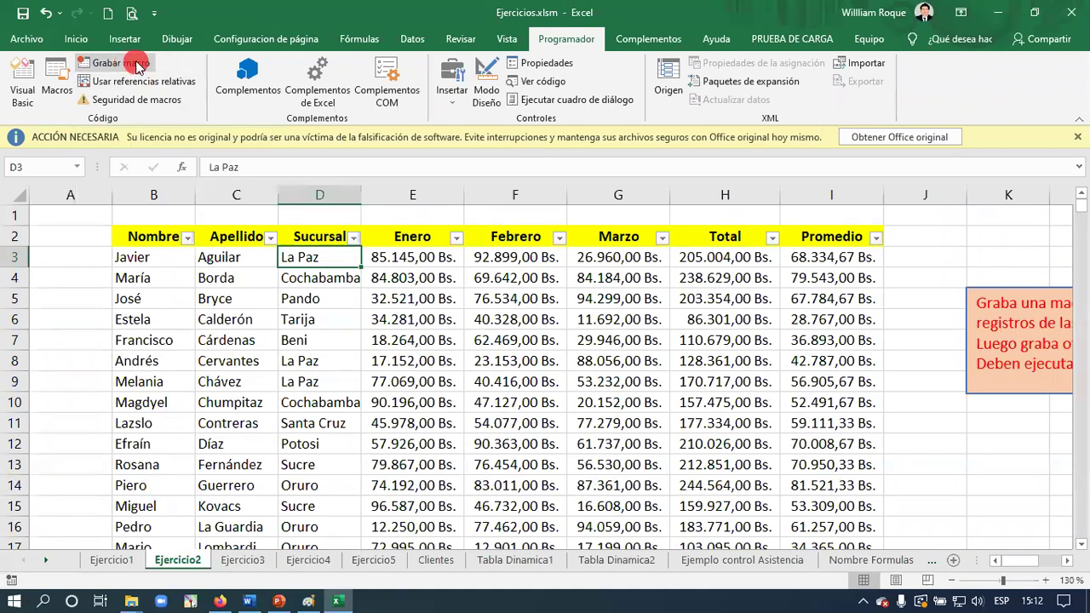
- Drag row 1's bottom border downward to make it taller, then select cell J1
left_click(792, 278)
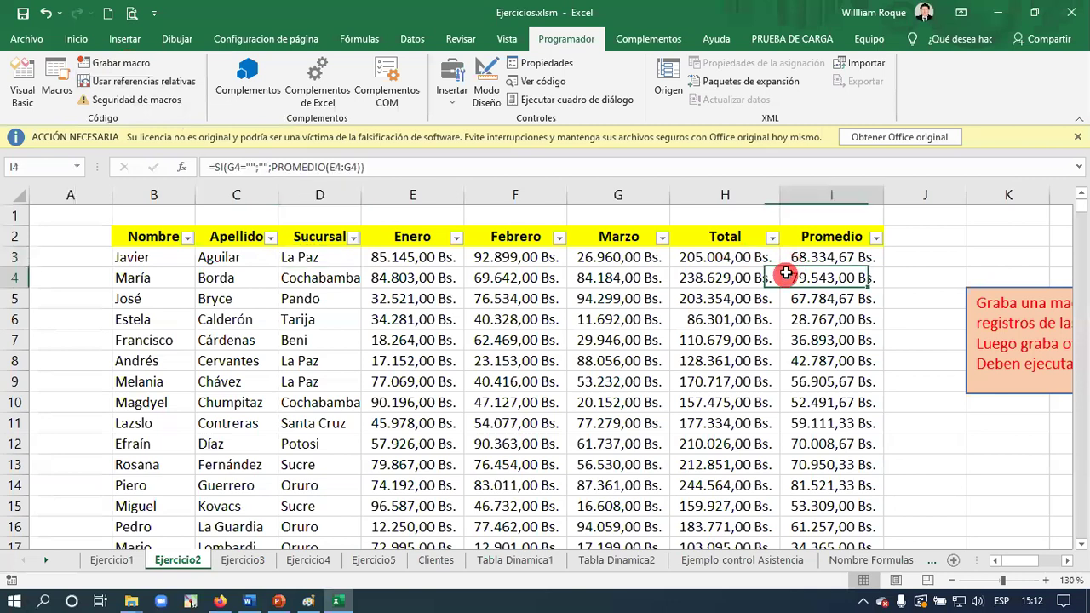
left_click_drag(1022, 562, 1038, 568)
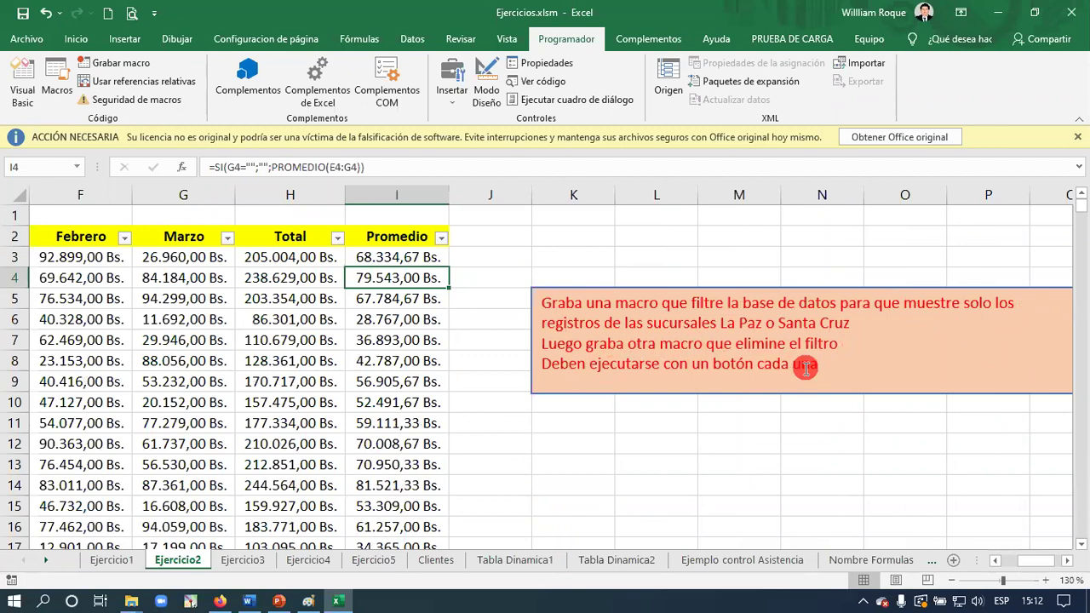
left_click_drag(1028, 564, 1028, 568)
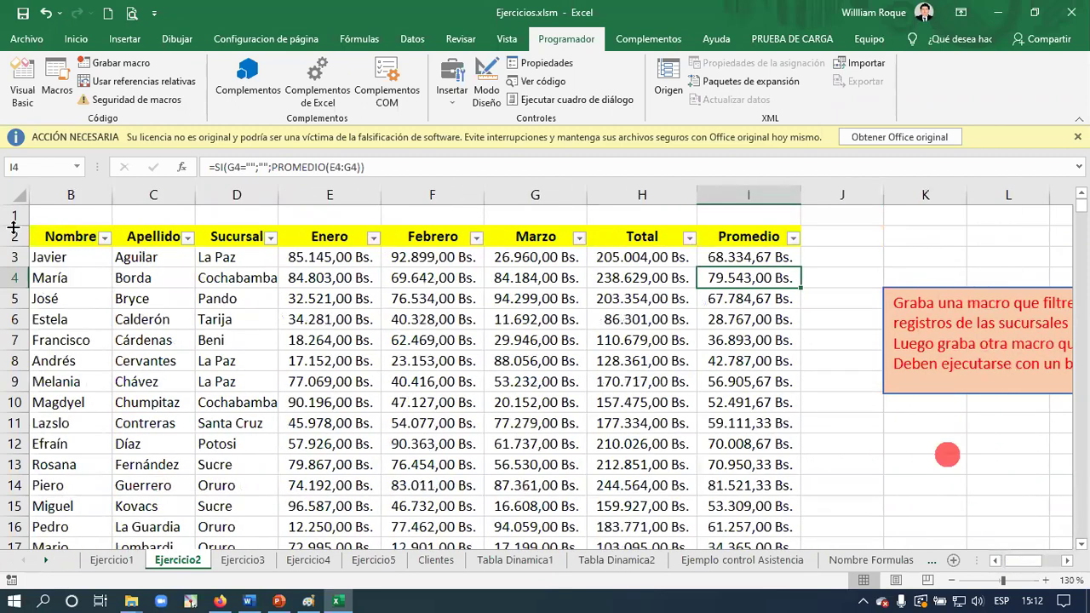
left_click_drag(10, 225, 10, 246)
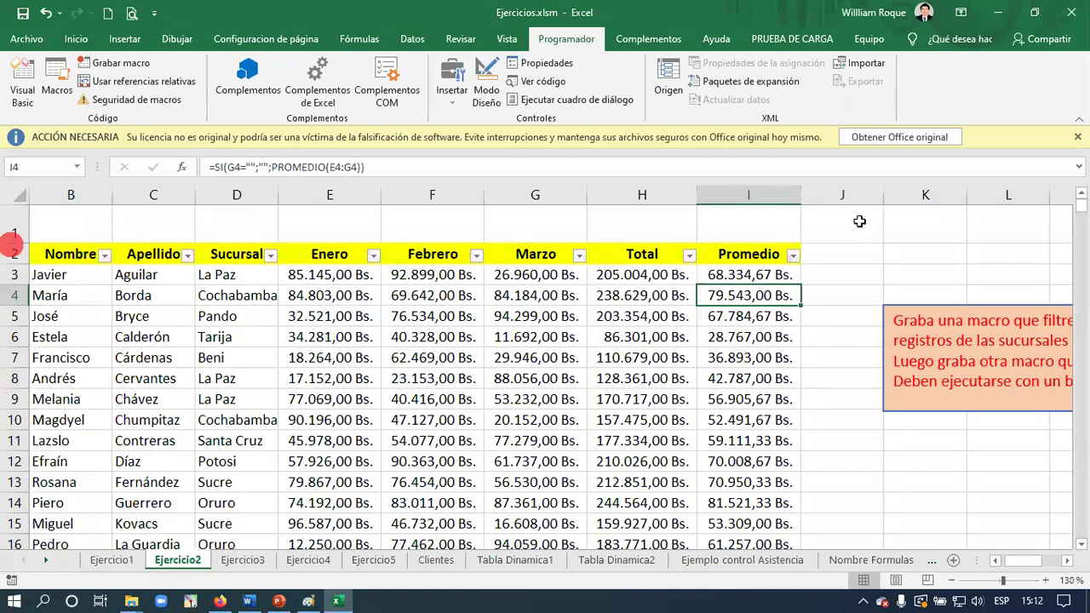
left_click(848, 231)
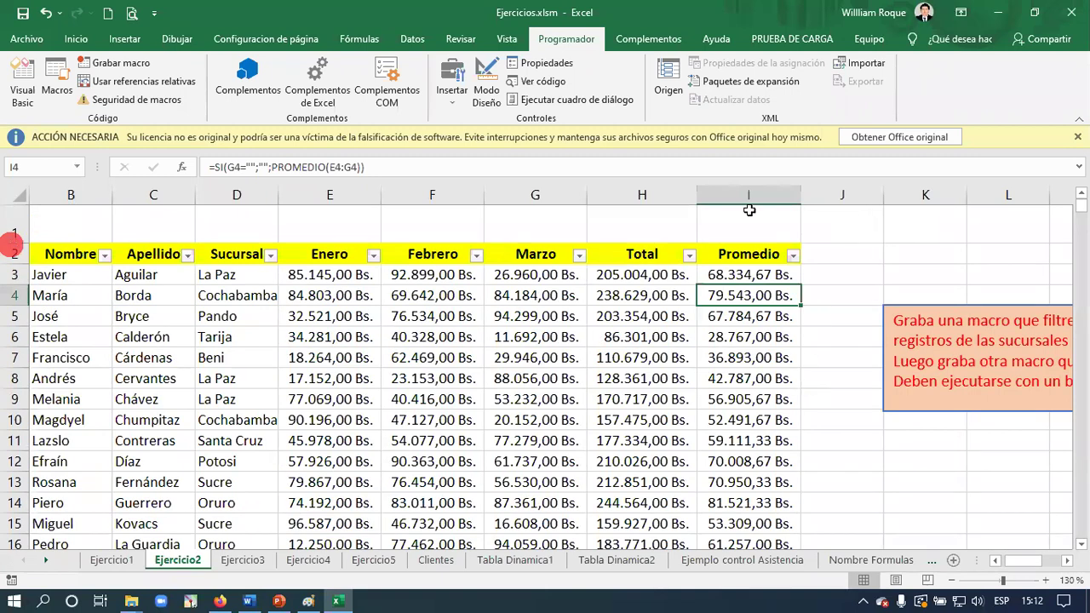
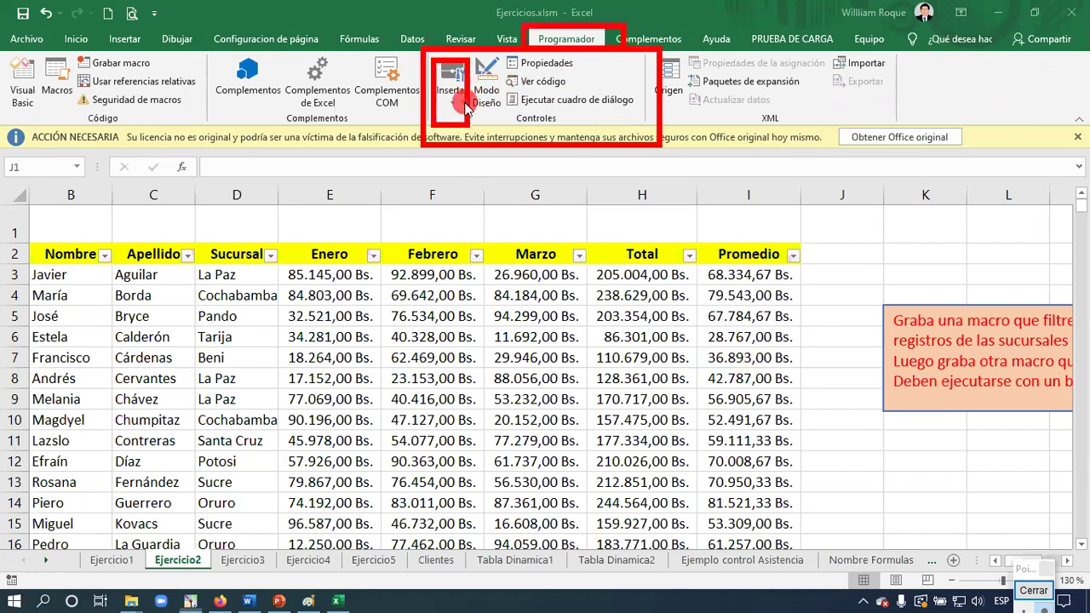
- Back in the workbook, pick Botón (control de formulario) from Programador > Insertar
left_click(1033, 590)
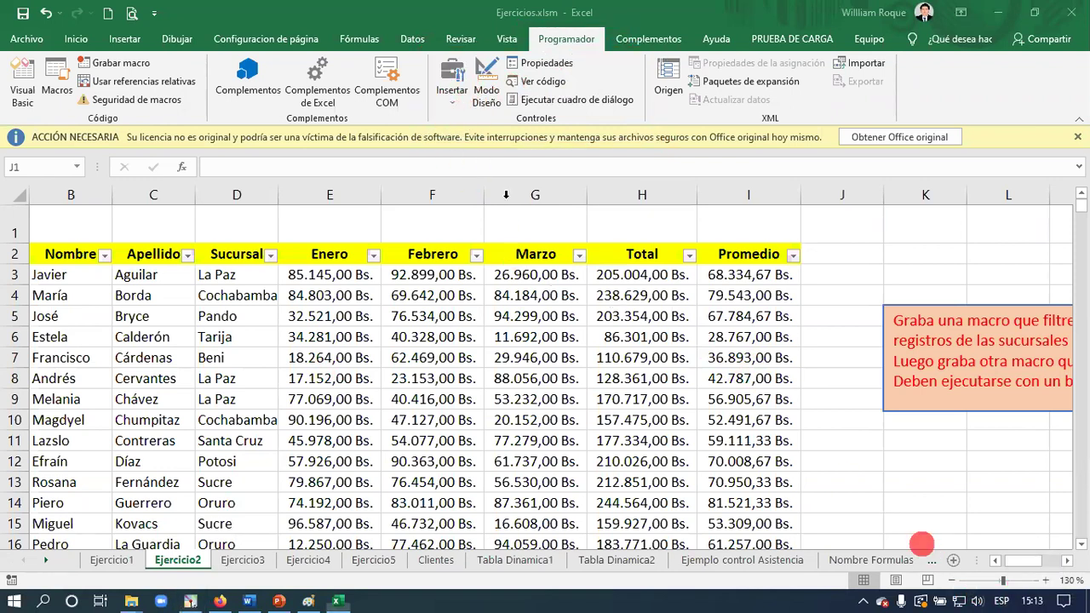
left_click(453, 95)
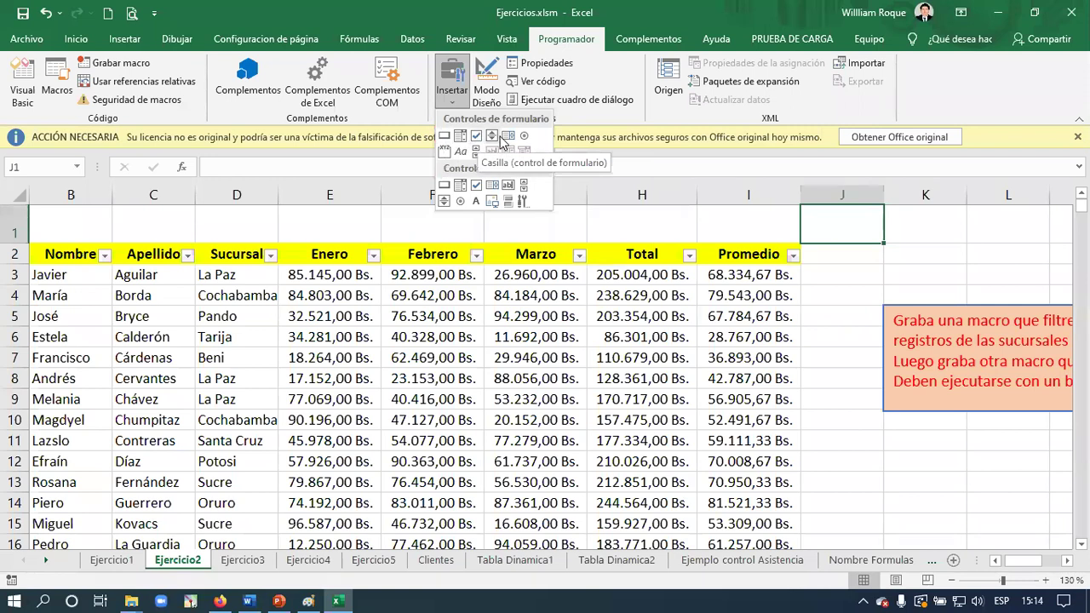
left_click(443, 139)
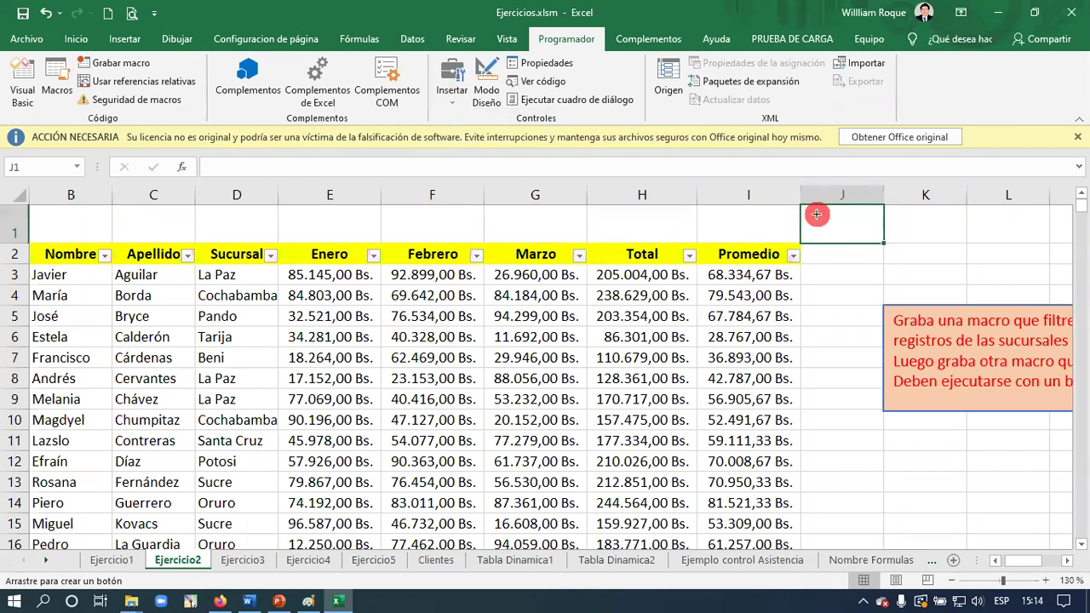
- Draw a button over cell J1 and assign it the Sucursal macro
left_click_drag(817, 215, 926, 240)
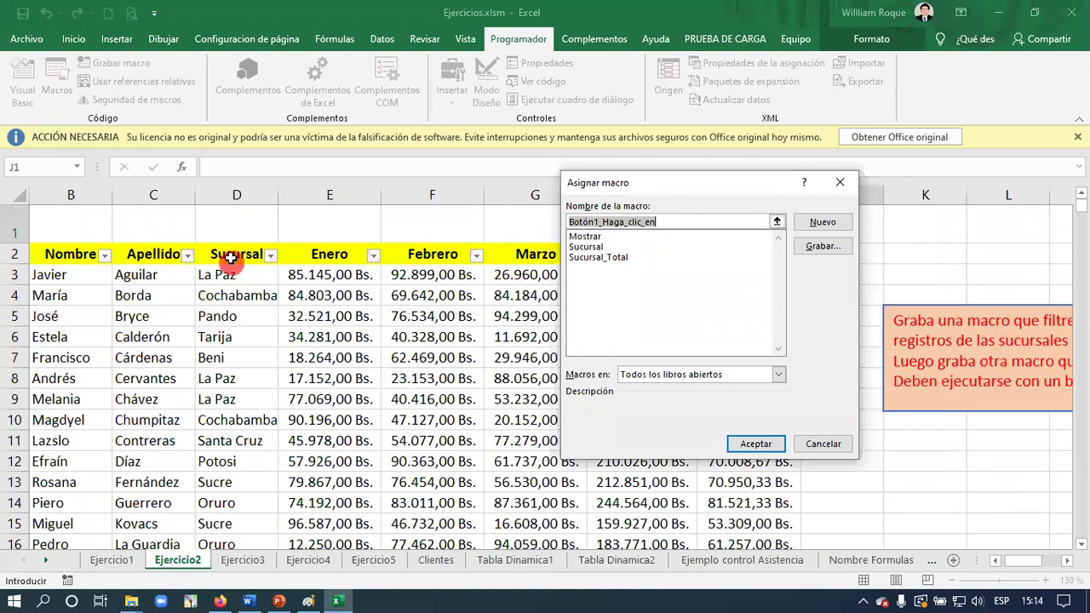
left_click(579, 248)
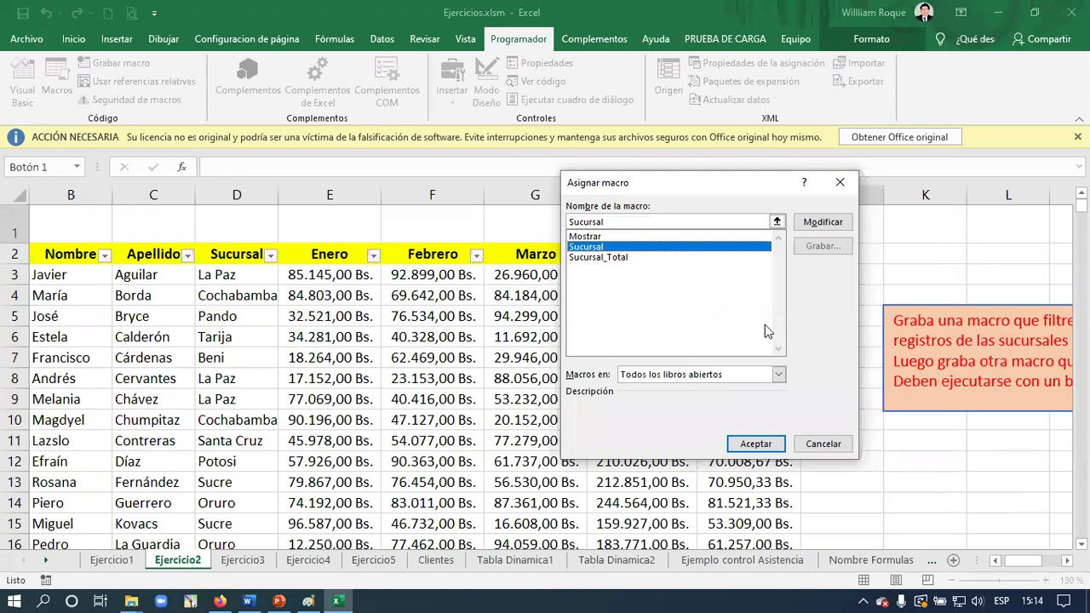
left_click(740, 449)
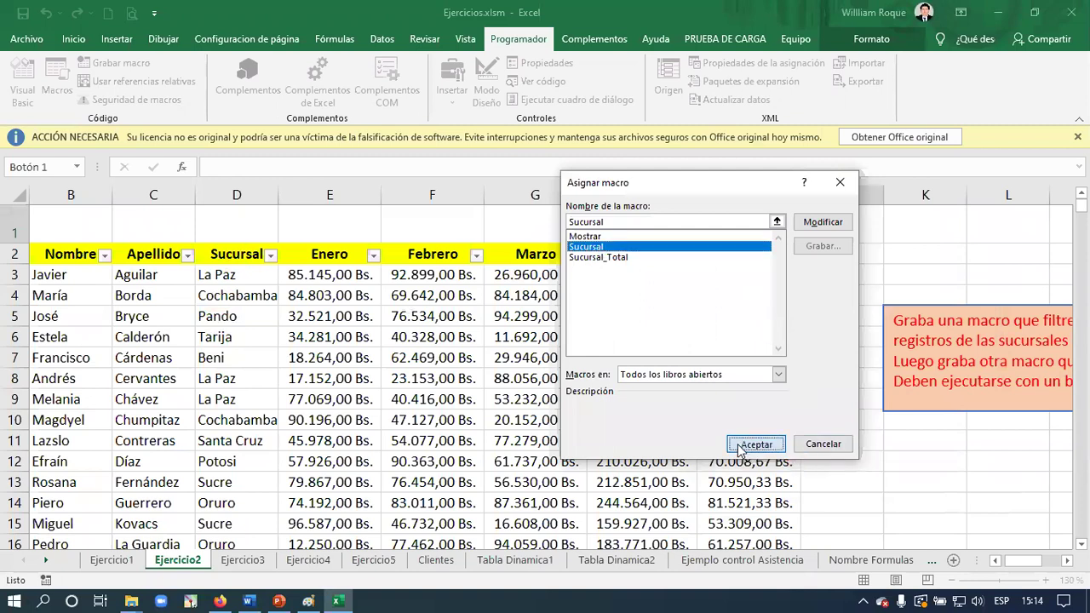
left_click_drag(740, 448, 590, 248)
left_click(590, 247)
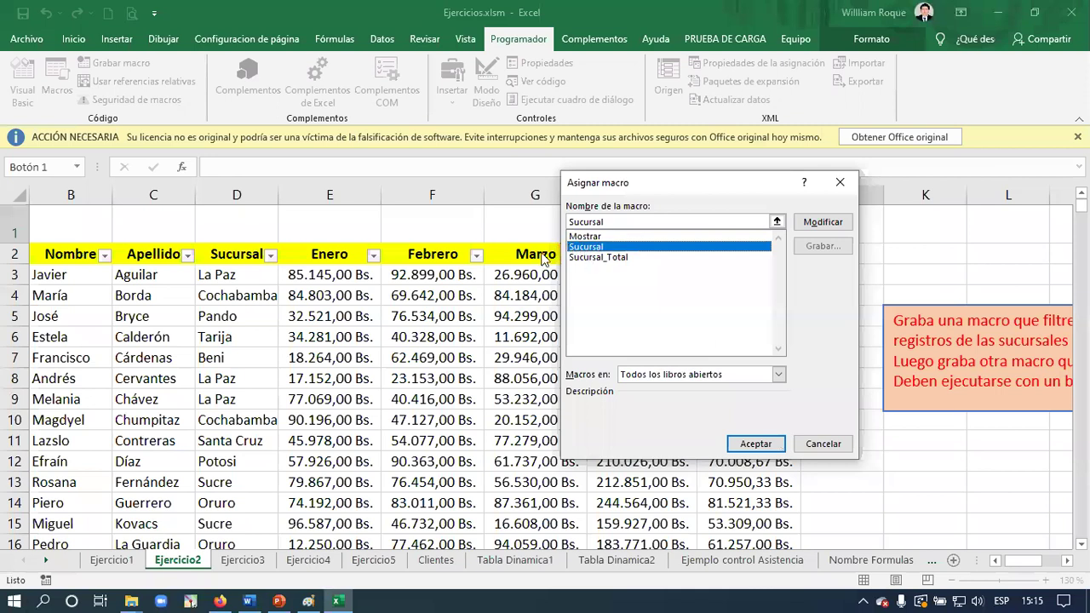
left_click(755, 444)
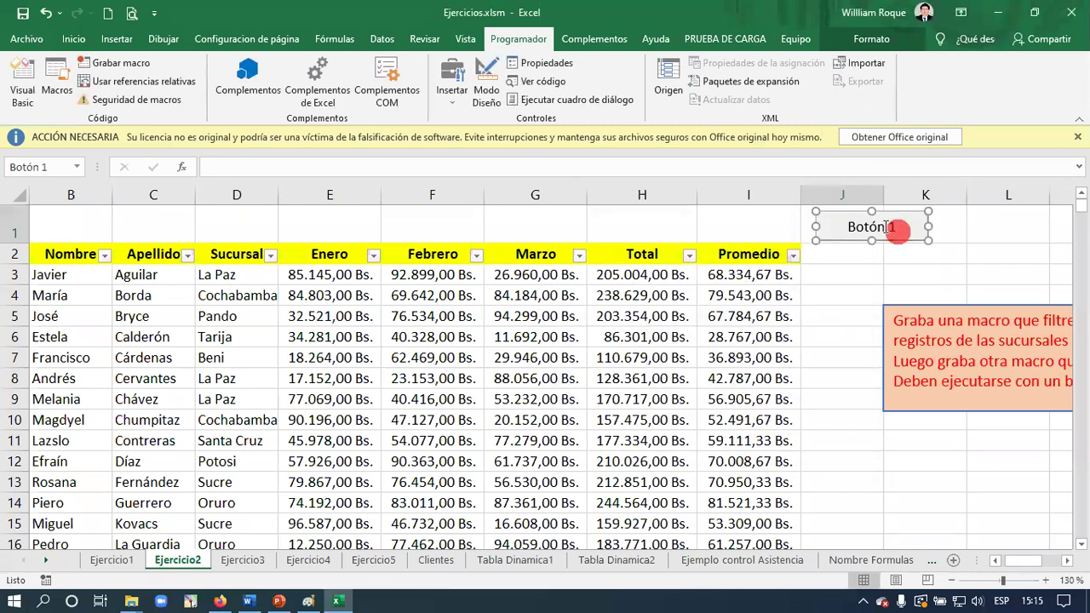
- Replace the 'Botón 1' caption with 'Filtrar Sucursales' and widen the button to fit it
left_click(1067, 561)
left_click(1067, 560)
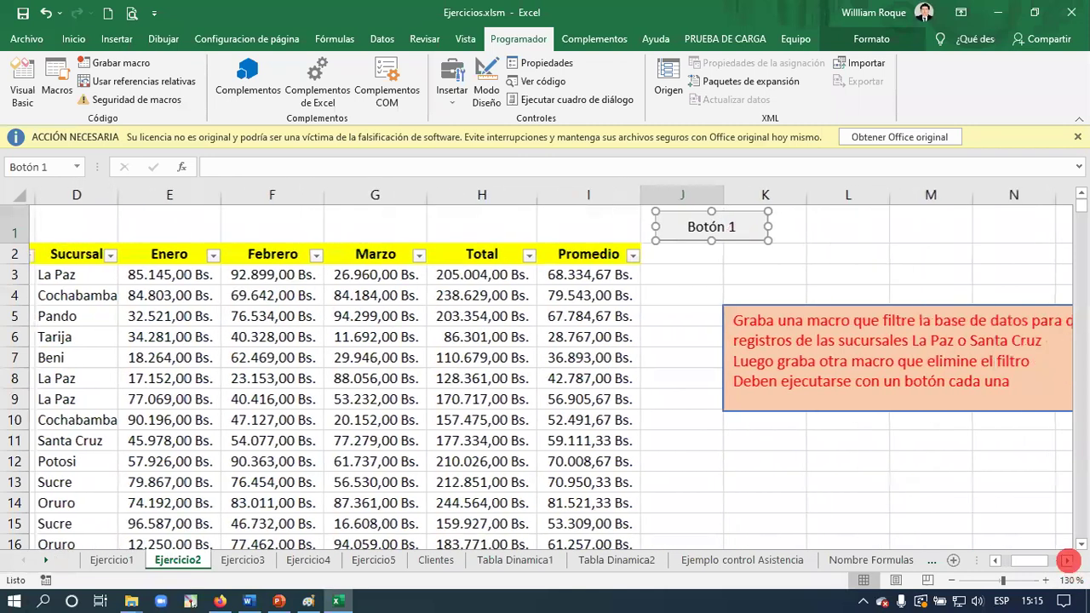
left_click(1066, 560)
left_click(522, 227)
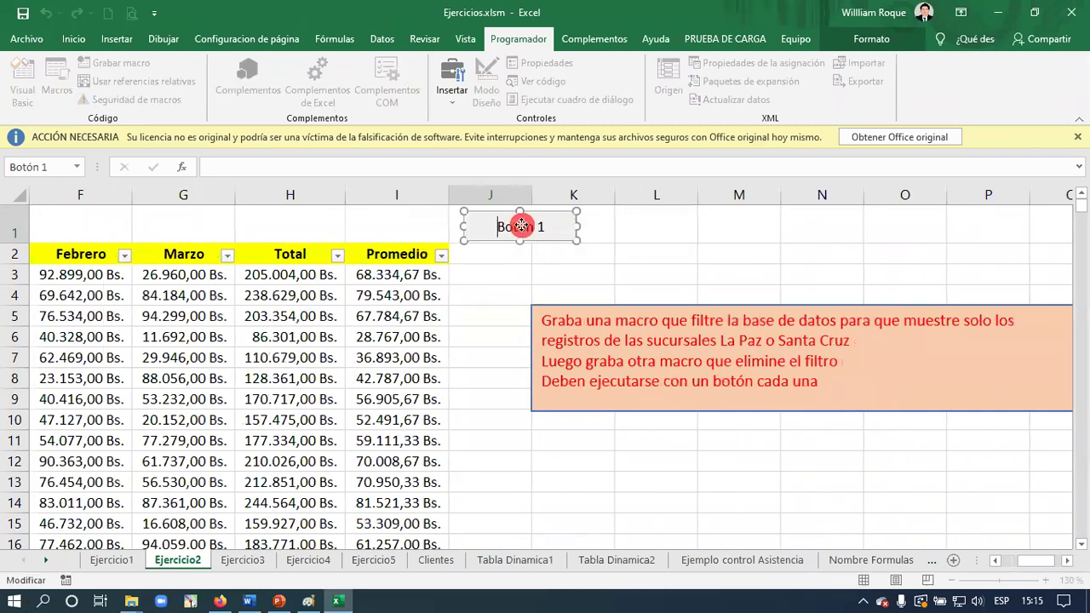
left_click(543, 223)
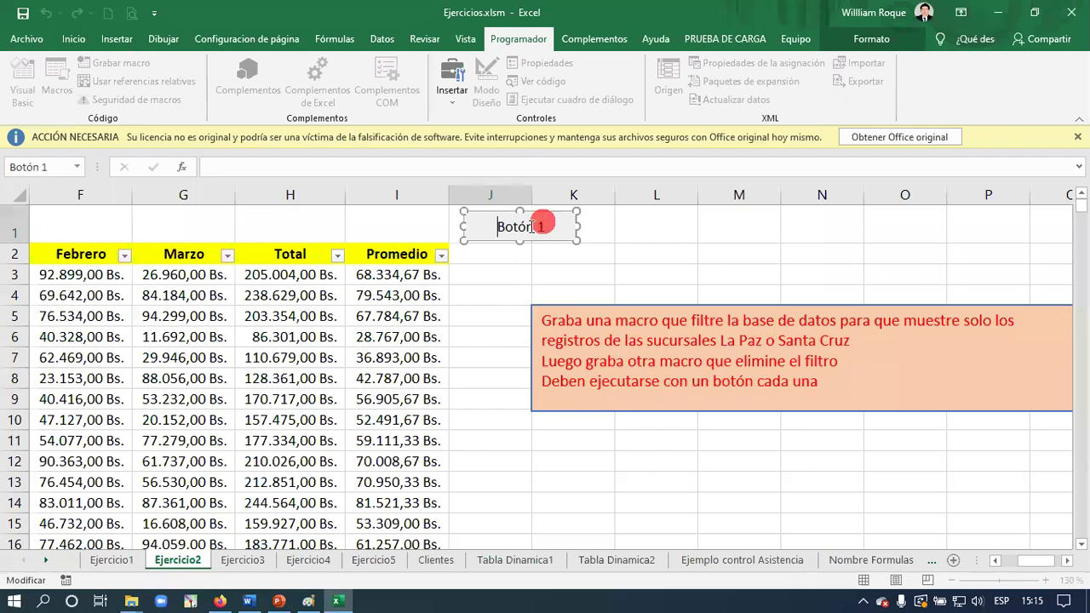
left_click(523, 226)
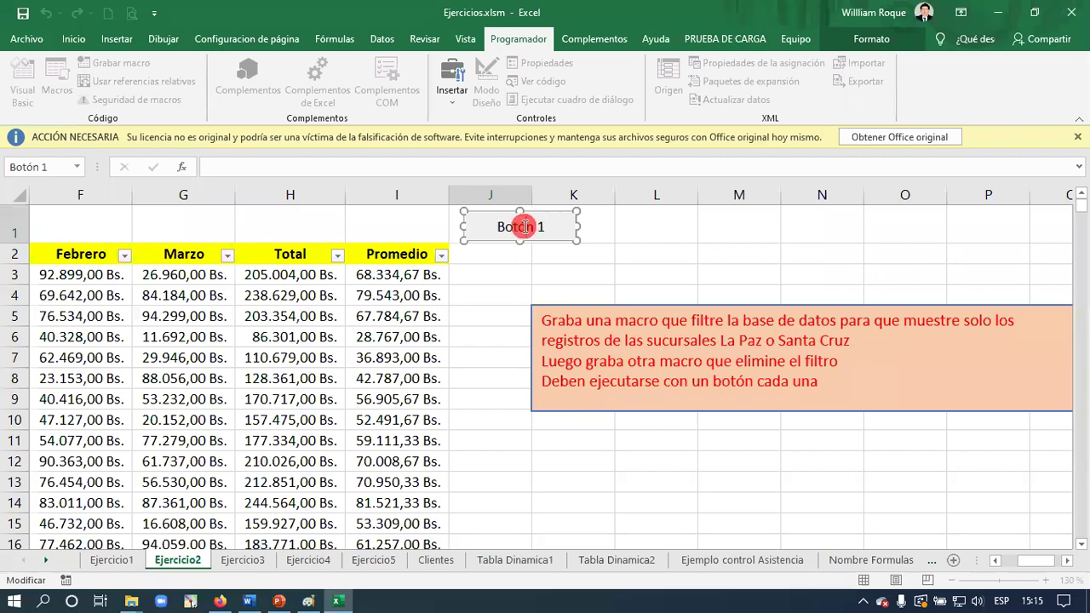
left_click(525, 226)
key("BackSpace")
key("BackSpace")
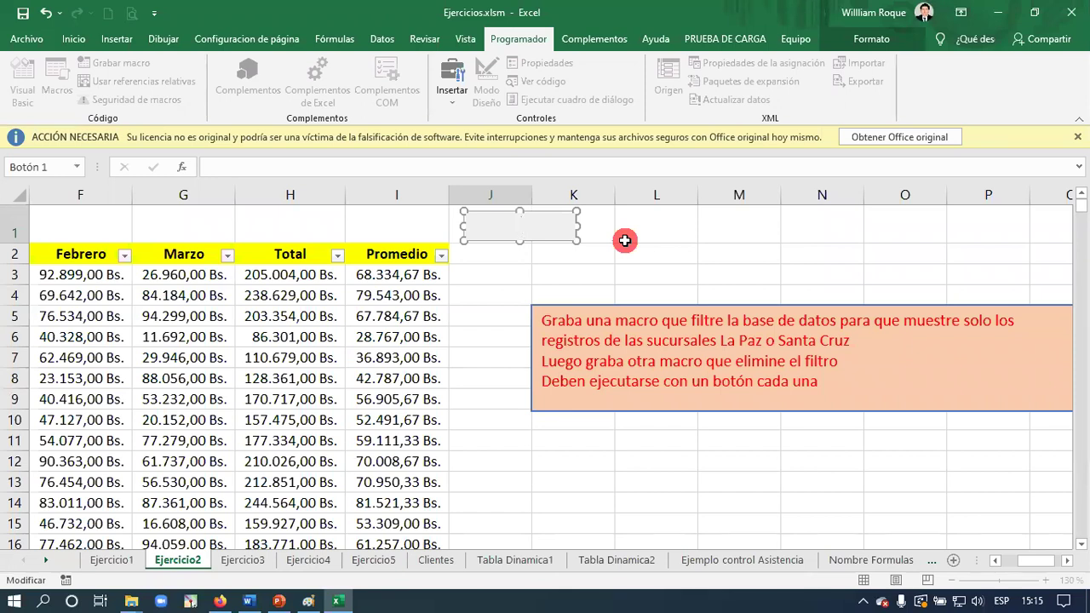
type("Filtrar Sucursales")
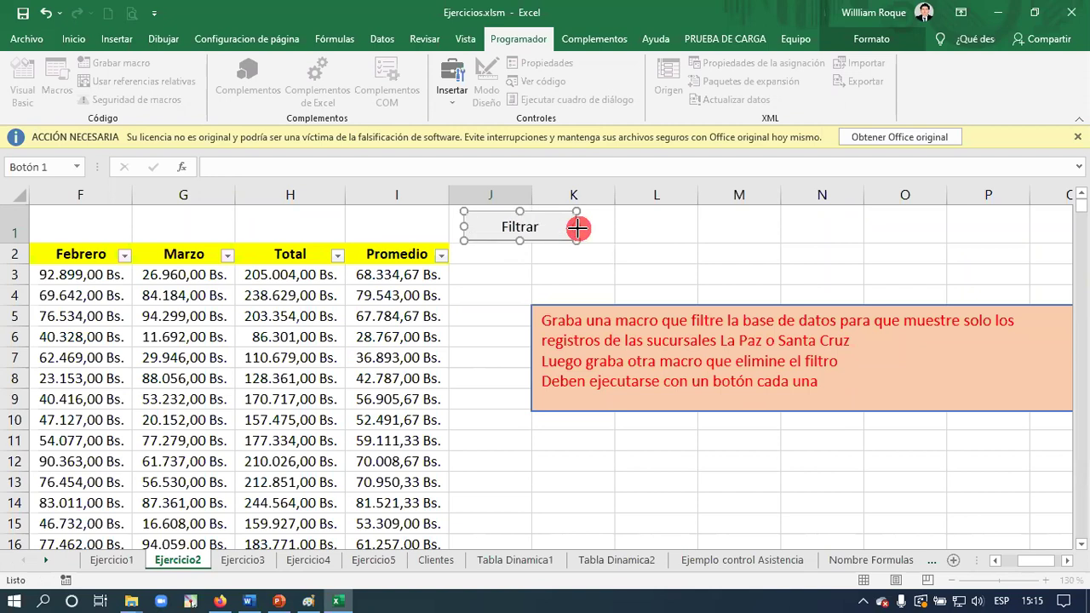
left_click_drag(578, 228, 592, 229)
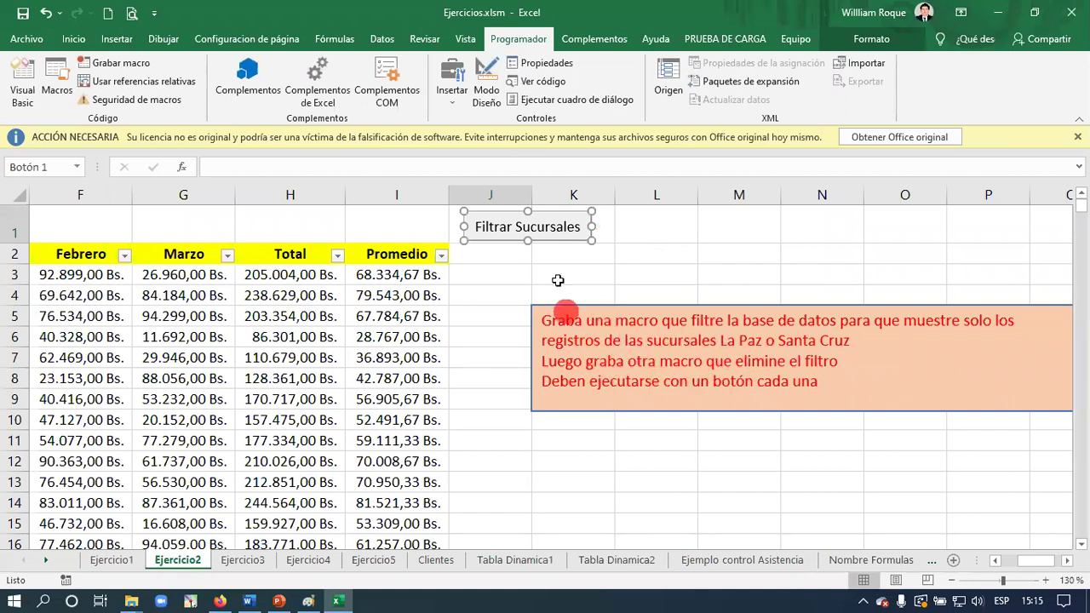
left_click(610, 220)
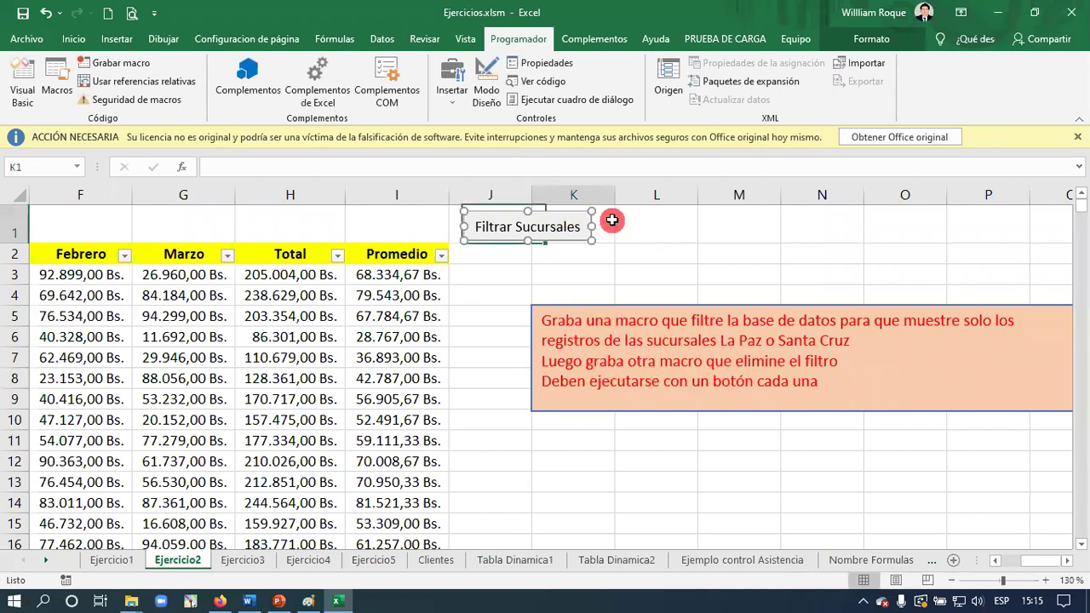
left_click(578, 223)
- Run Filtrar Sucursales, then check (Seleccionar todo) in the Sucursal filter to show every branch
left_click(938, 224)
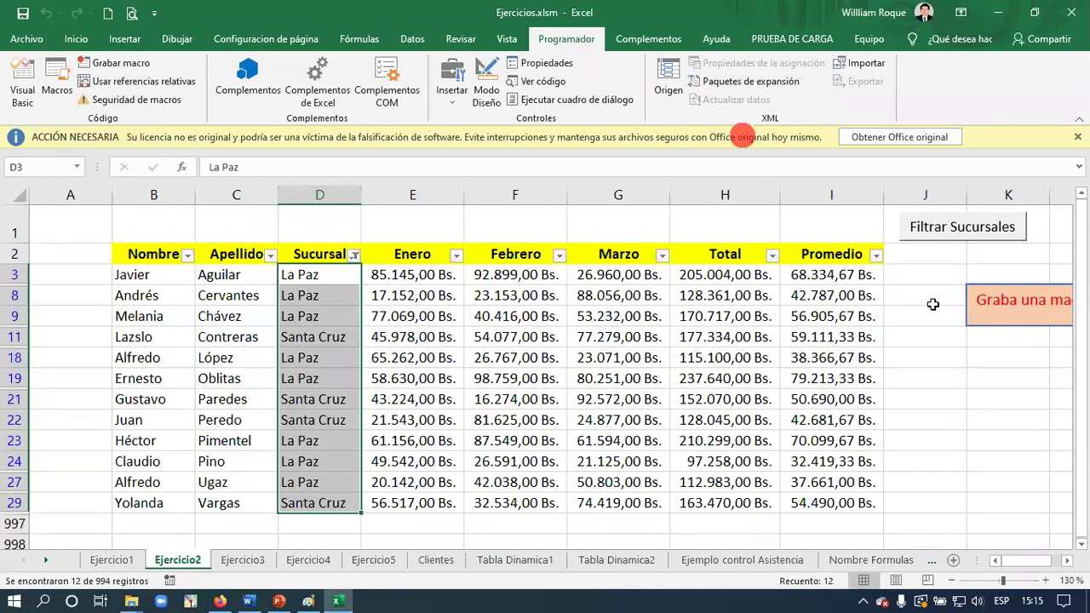
left_click(353, 254)
left_click(212, 418)
left_click(244, 564)
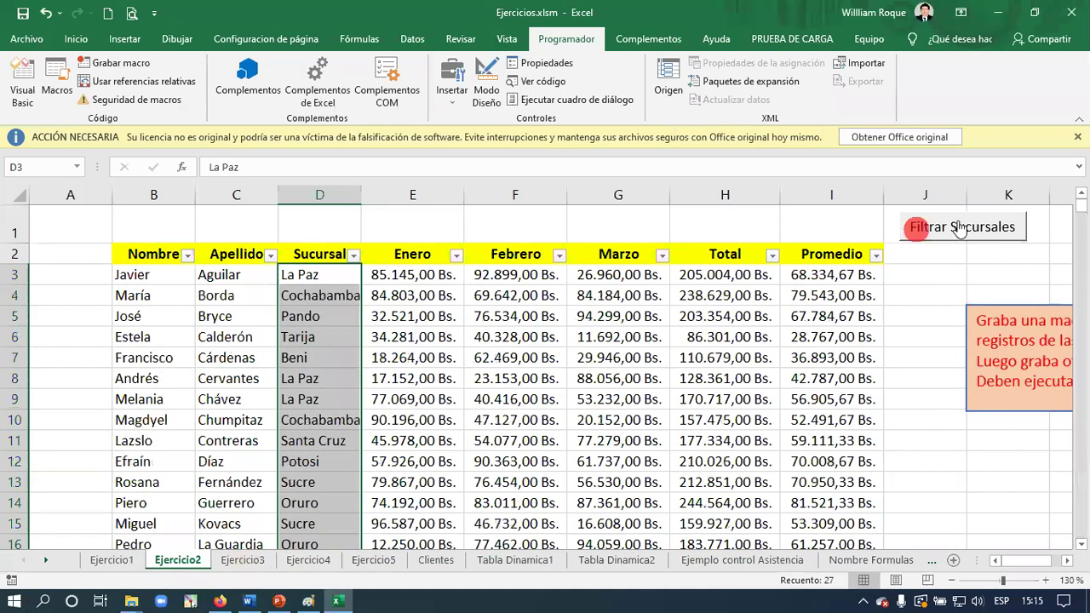
left_click(943, 297)
left_click_drag(1028, 569, 1033, 568)
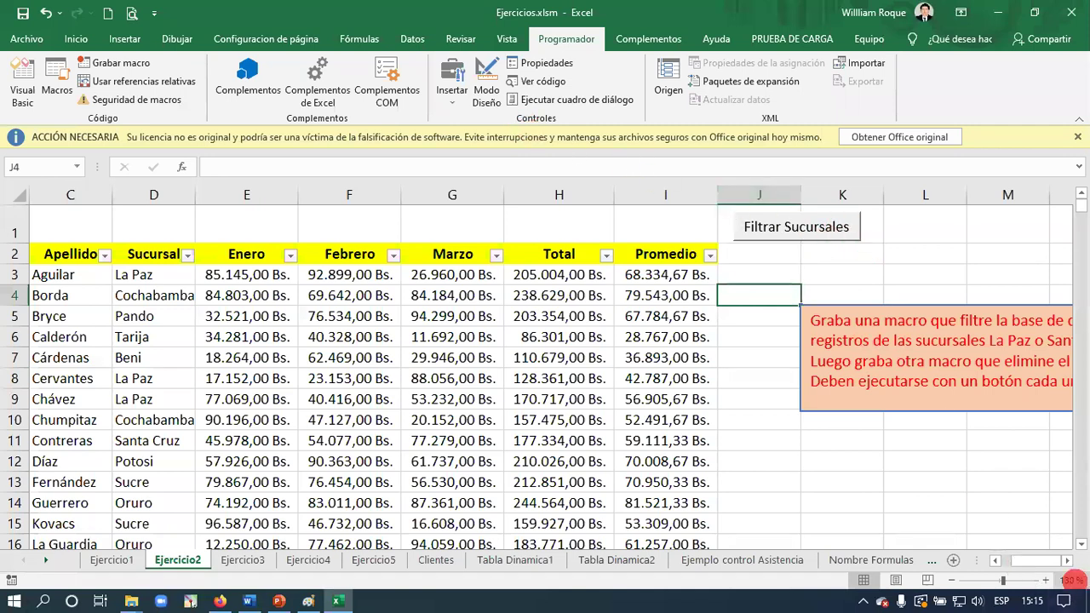
left_click(1065, 559)
left_click(1064, 559)
left_click(1065, 559)
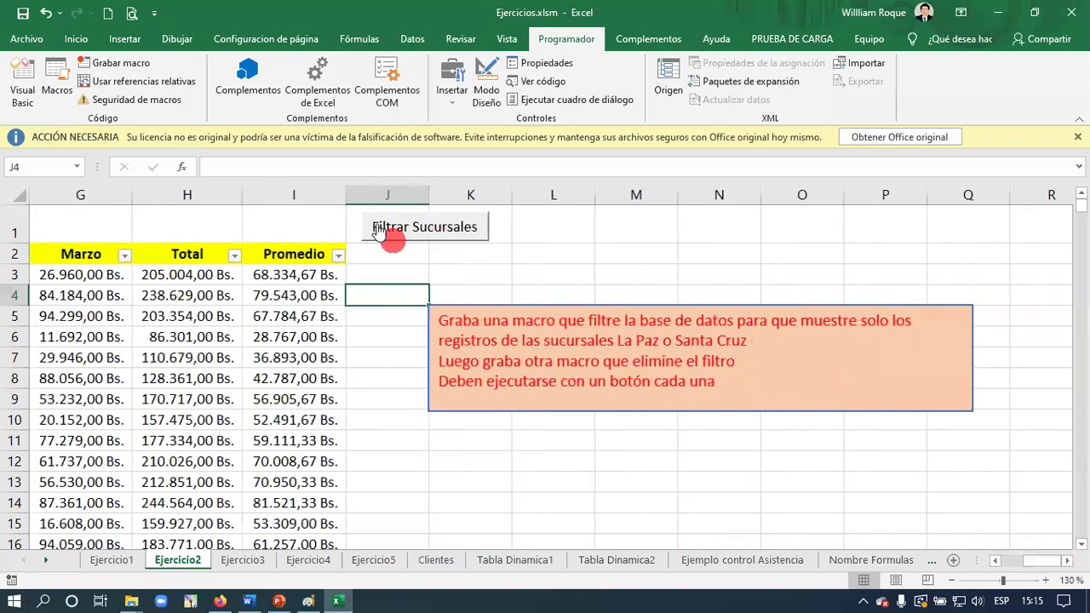
- In design mode, copy the Filtrar Sucursales button and paste the copy in row 1 beside it
left_click(488, 92)
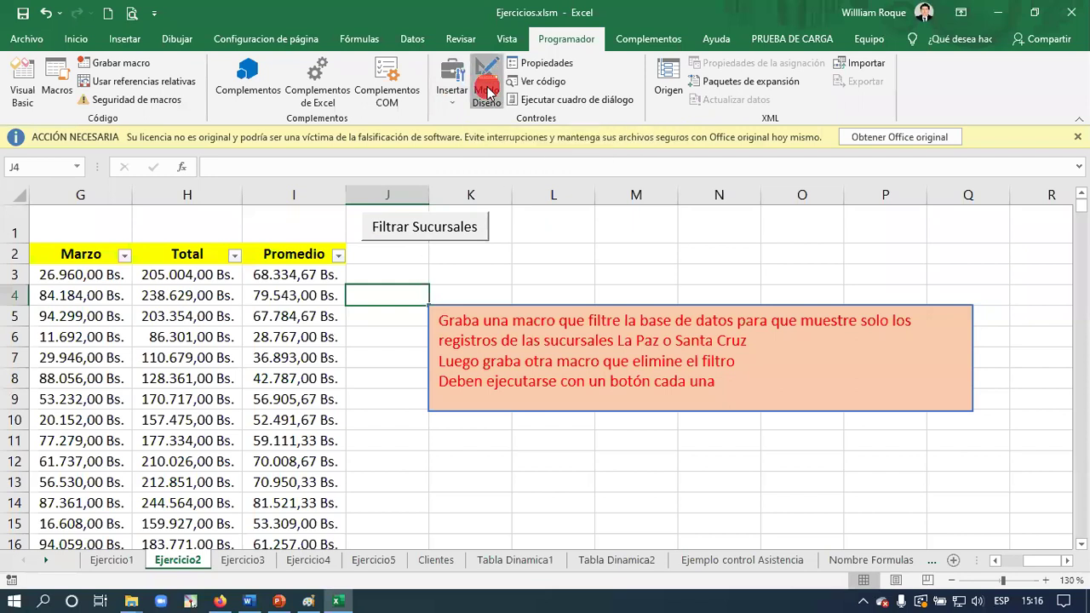
right_click(451, 225)
right_click(463, 217)
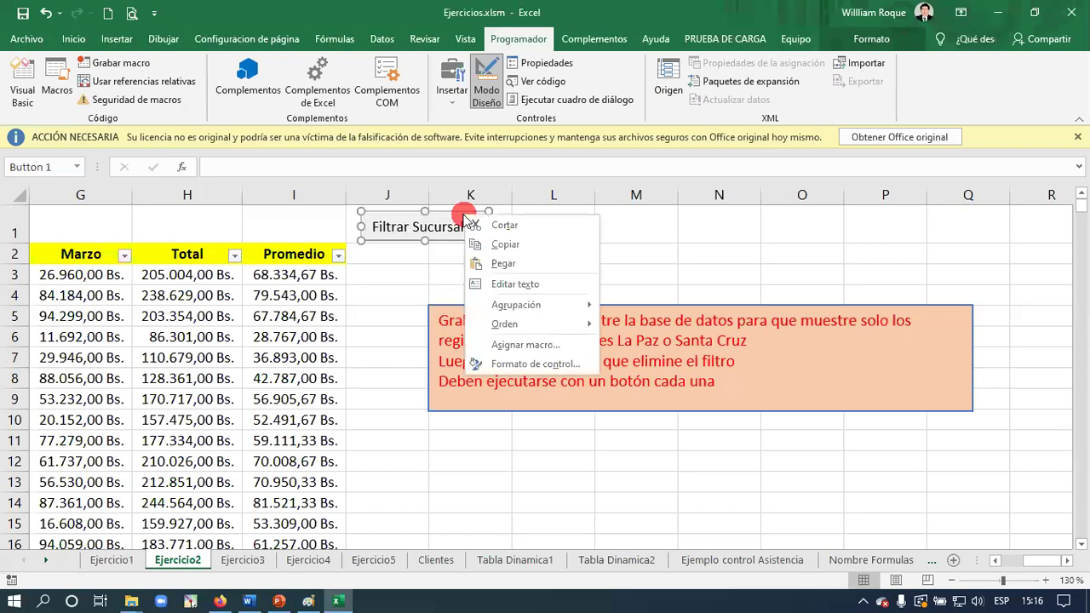
left_click(480, 74)
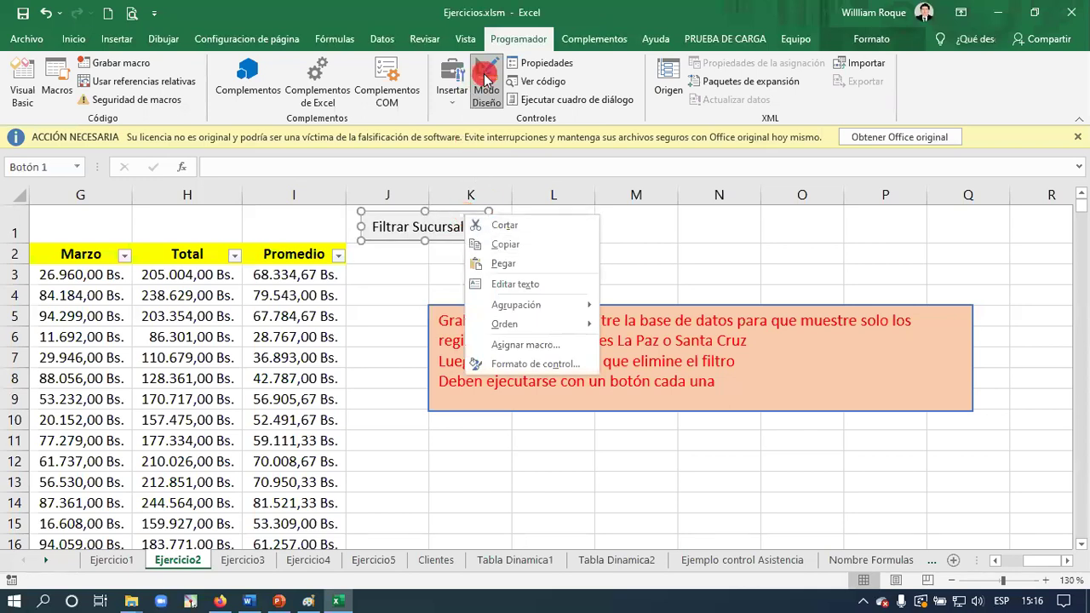
left_click(486, 81)
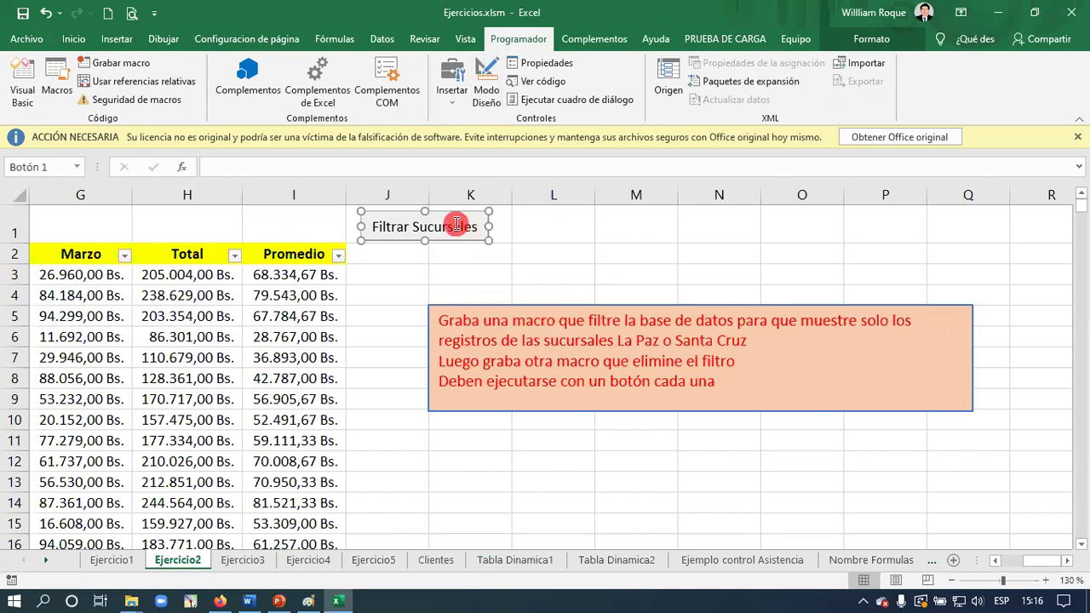
left_click(486, 81)
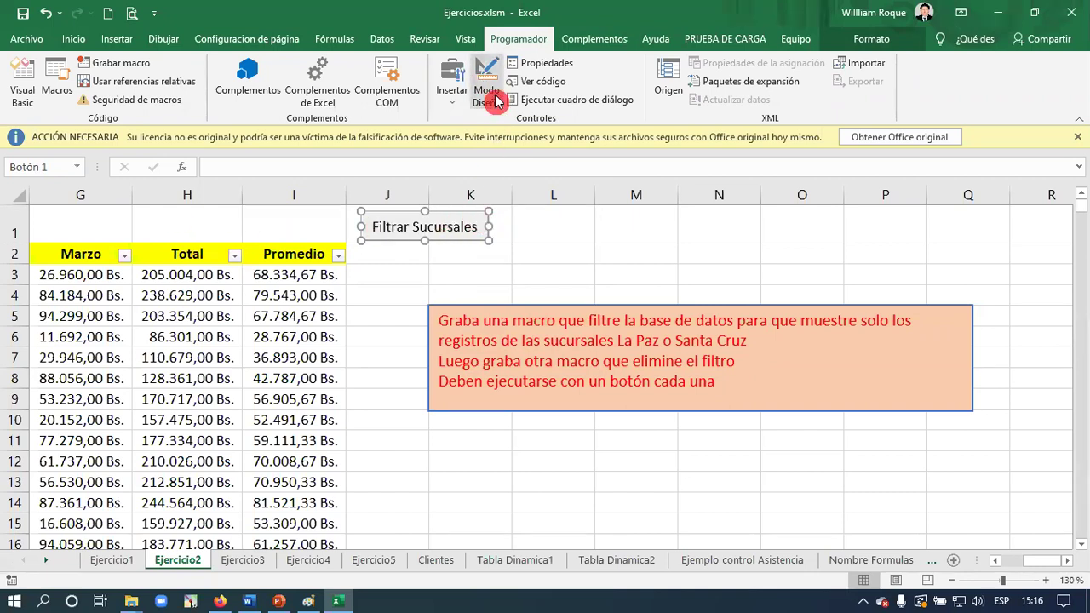
right_click(470, 218)
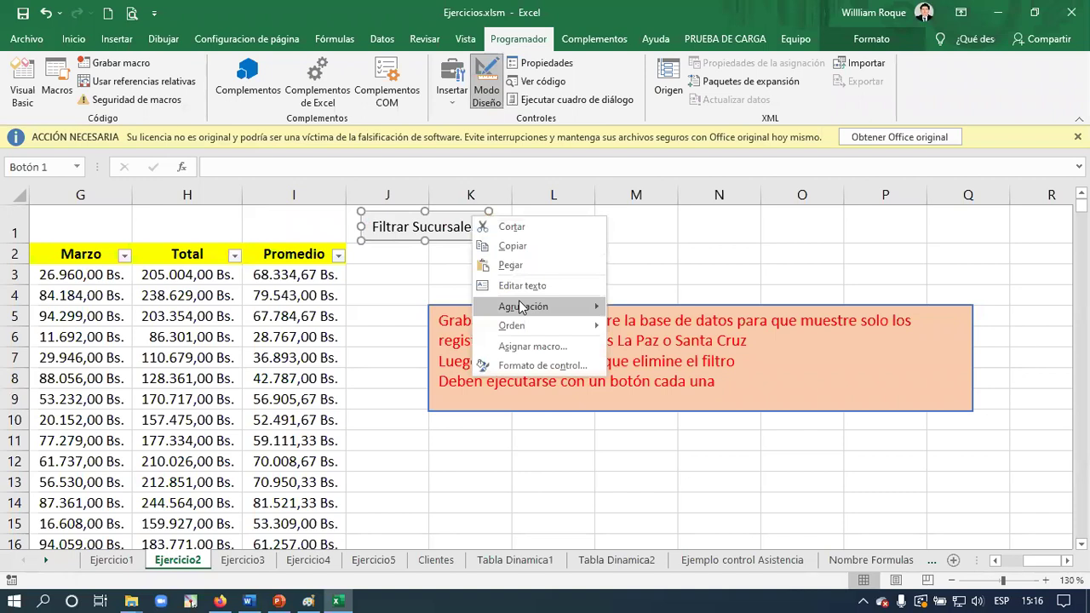
left_click(518, 245)
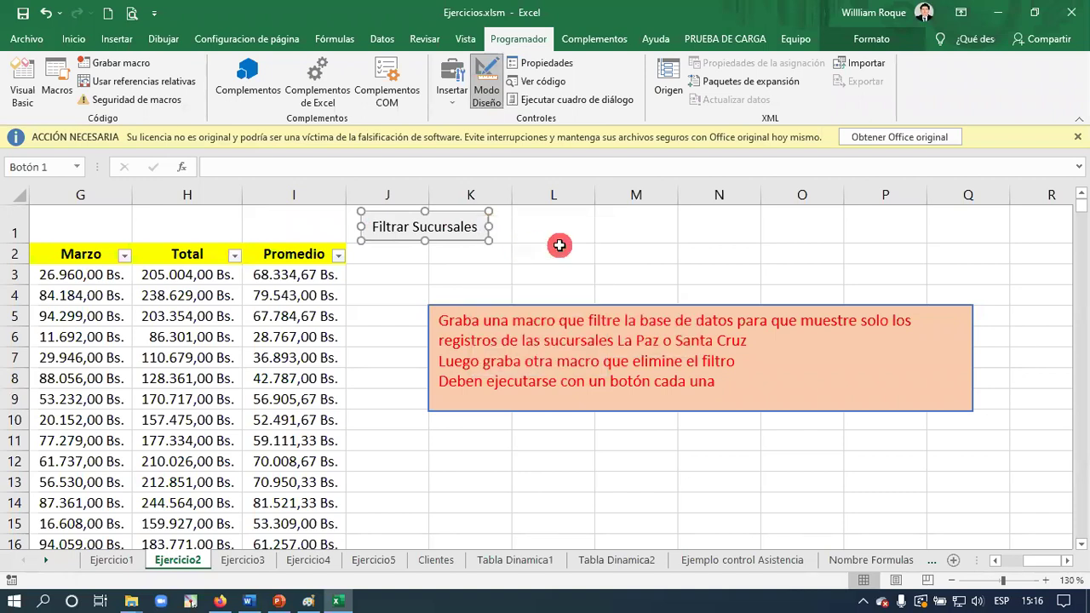
left_click(564, 248)
key("ctrl+v")
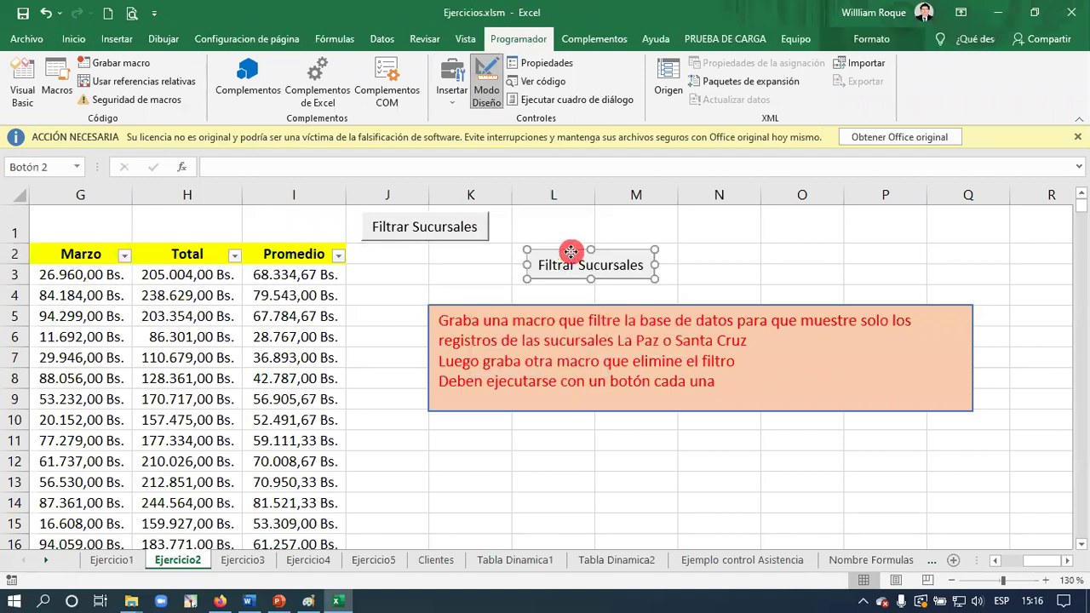
left_click_drag(570, 252, 545, 213)
- Change the copied button's caption from 'Filtrar Sucursales' to 'Filtrar Todos'
left_click(558, 226)
left_click(557, 226)
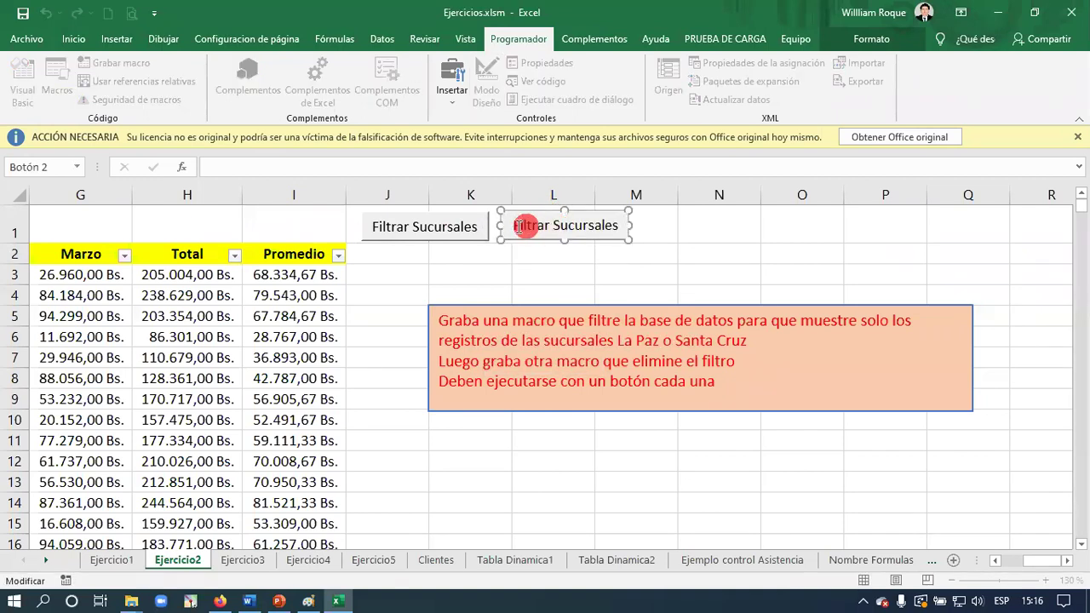
left_click_drag(516, 226, 602, 227)
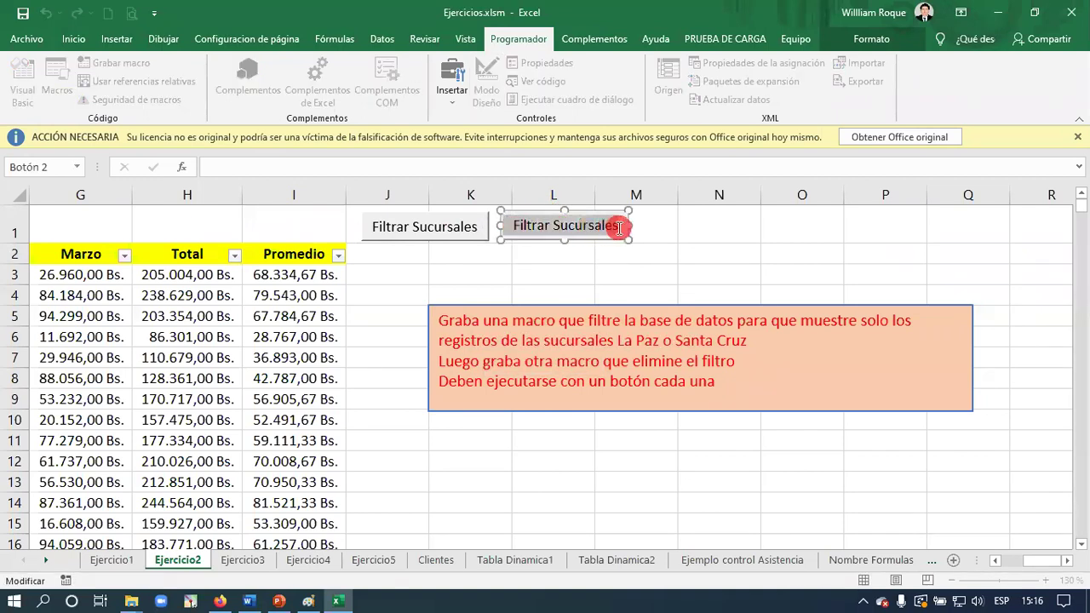
left_click(593, 225)
key("BackSpace")
key("Delete")
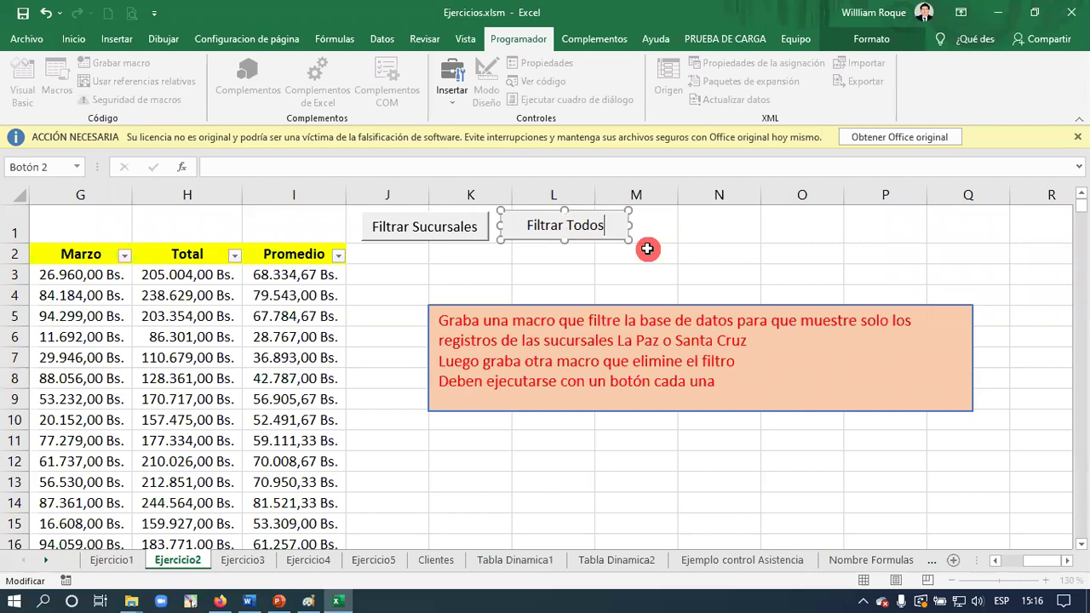
left_click(628, 271)
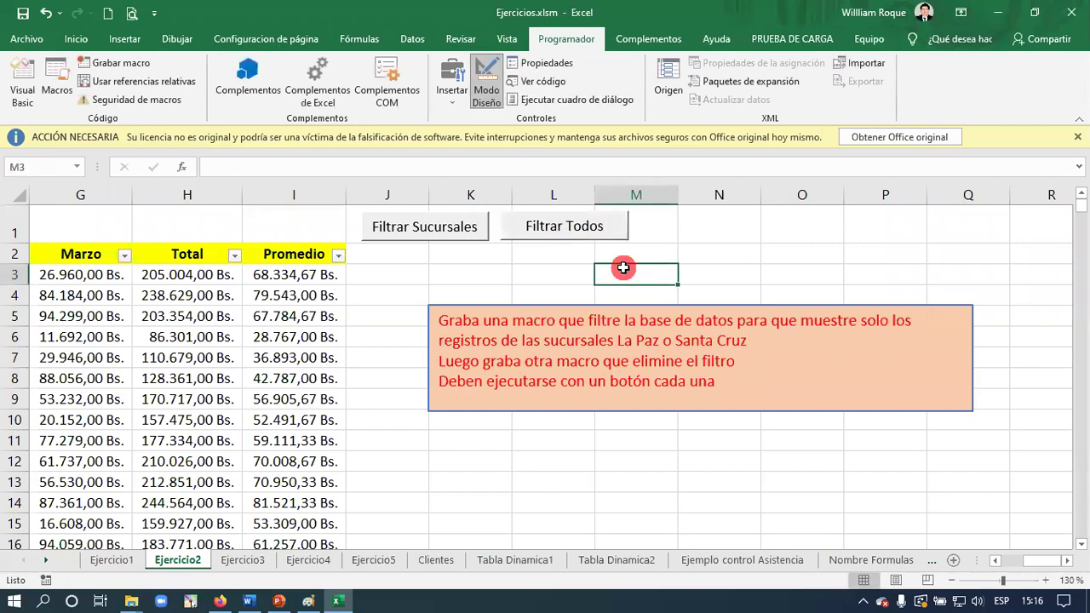
- With design mode off, assign the Sucursal_Total macro to the Filtrar Todos button
left_click(486, 85)
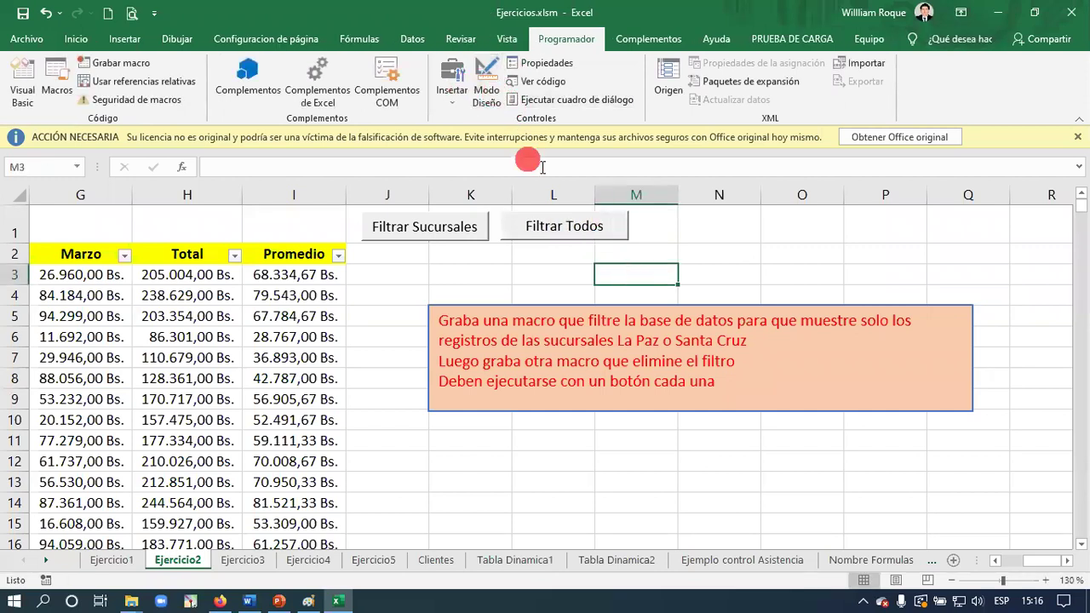
right_click(608, 221)
key("Escape")
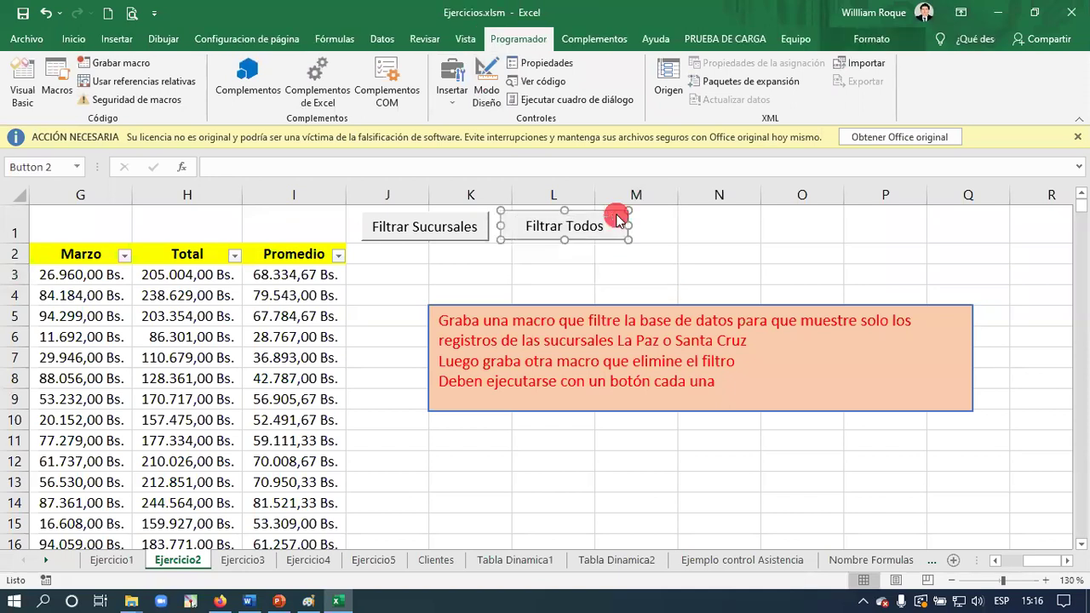
right_click(617, 217)
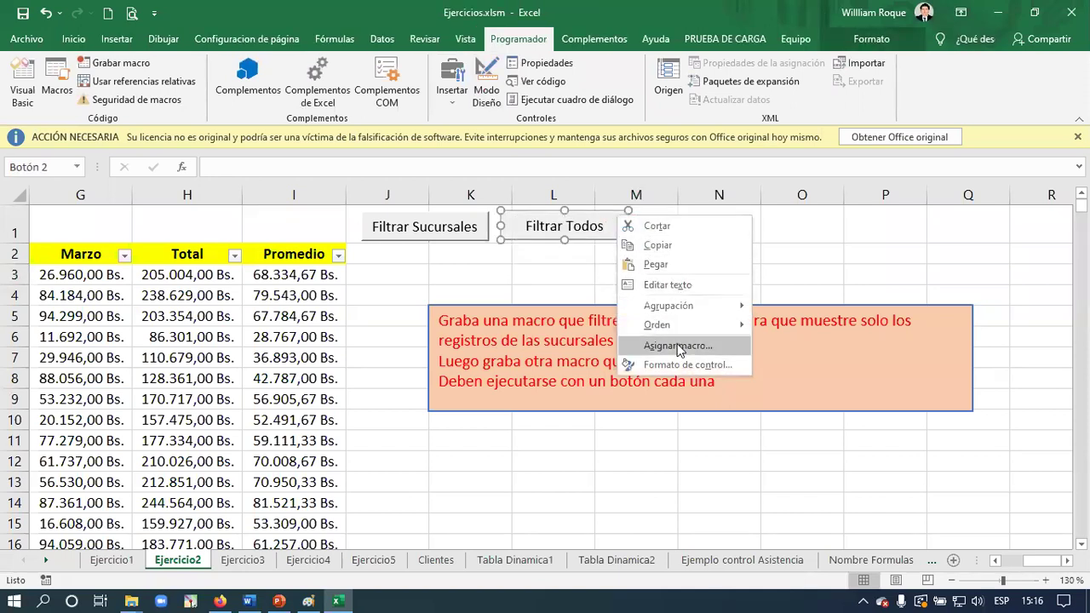
left_click(679, 349)
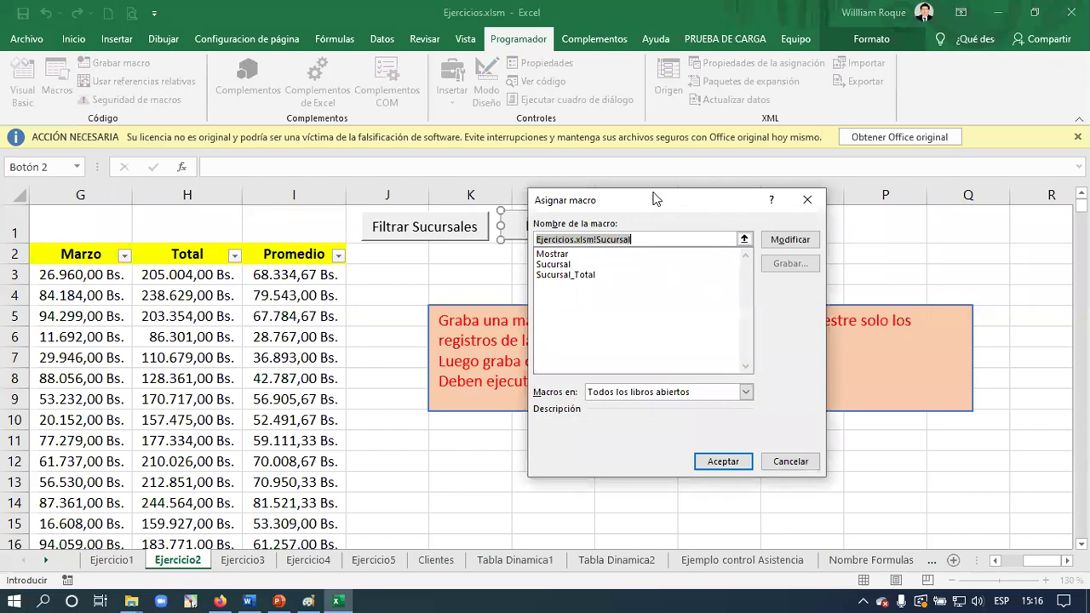
left_click_drag(655, 199, 763, 201)
left_click(590, 241)
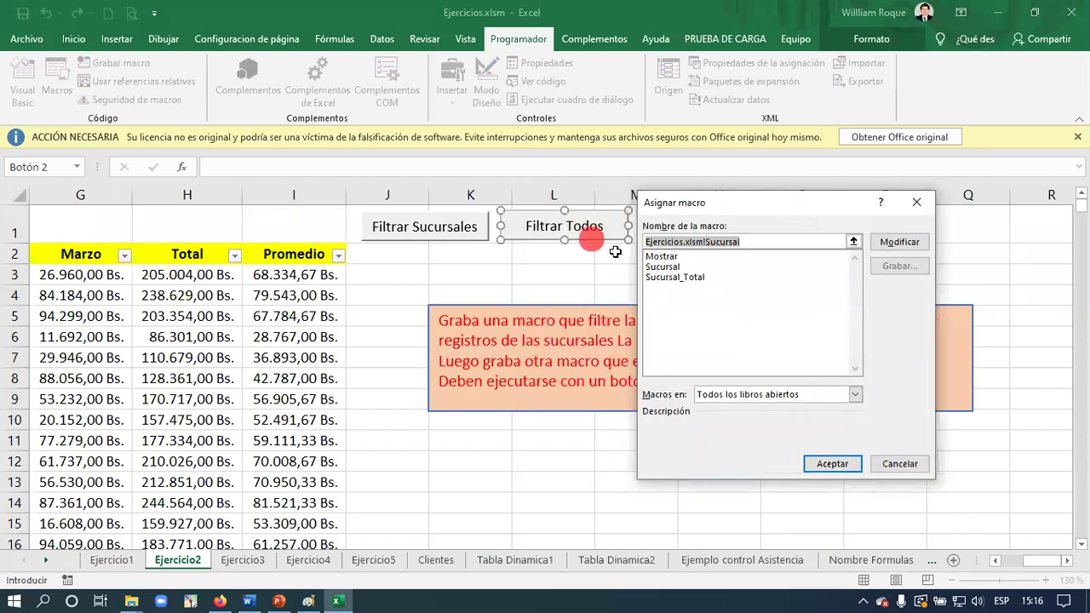
left_click(690, 277)
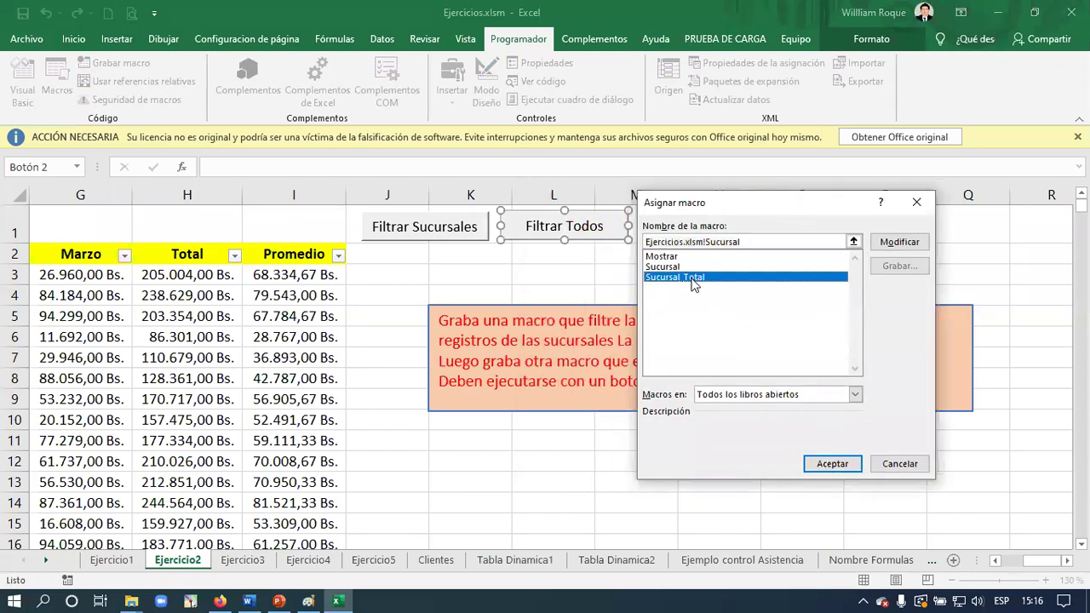
double_click(692, 276)
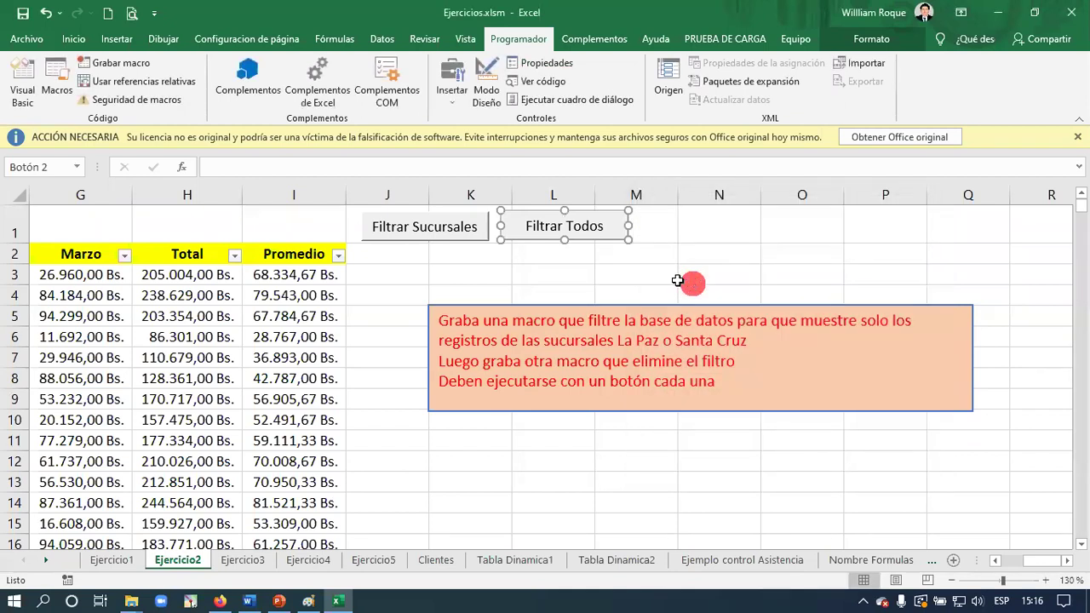
left_click(606, 255)
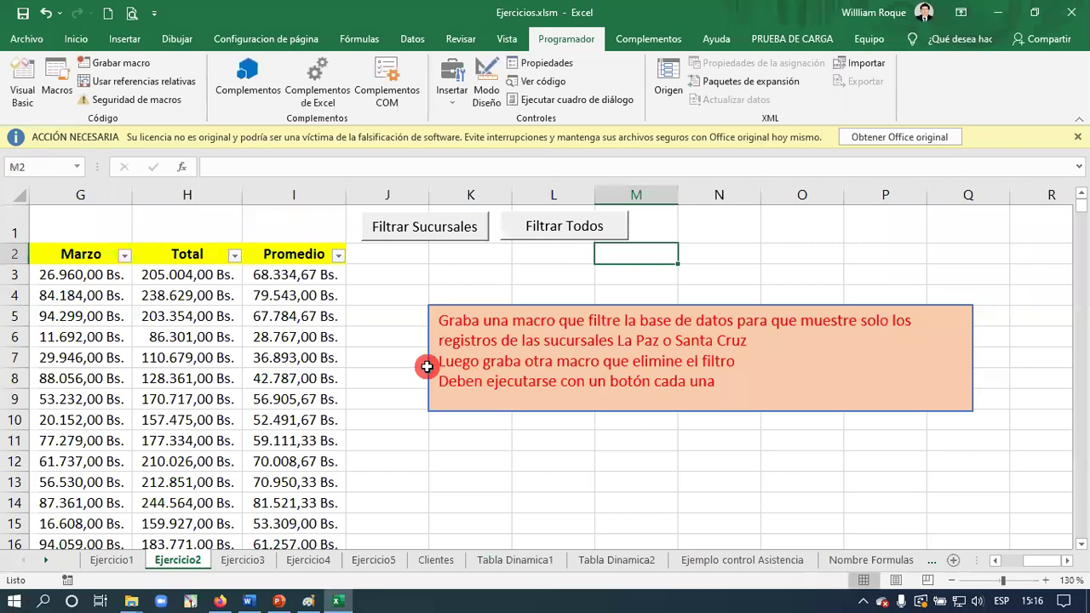
- Filter to La Paz and Santa Cruz with Filtrar Sucursales, then restore all rows with Filtrar Todos
scroll(426, 366, "down", 1)
scroll(427, 366, "down", 1)
scroll(430, 366, "down", 1)
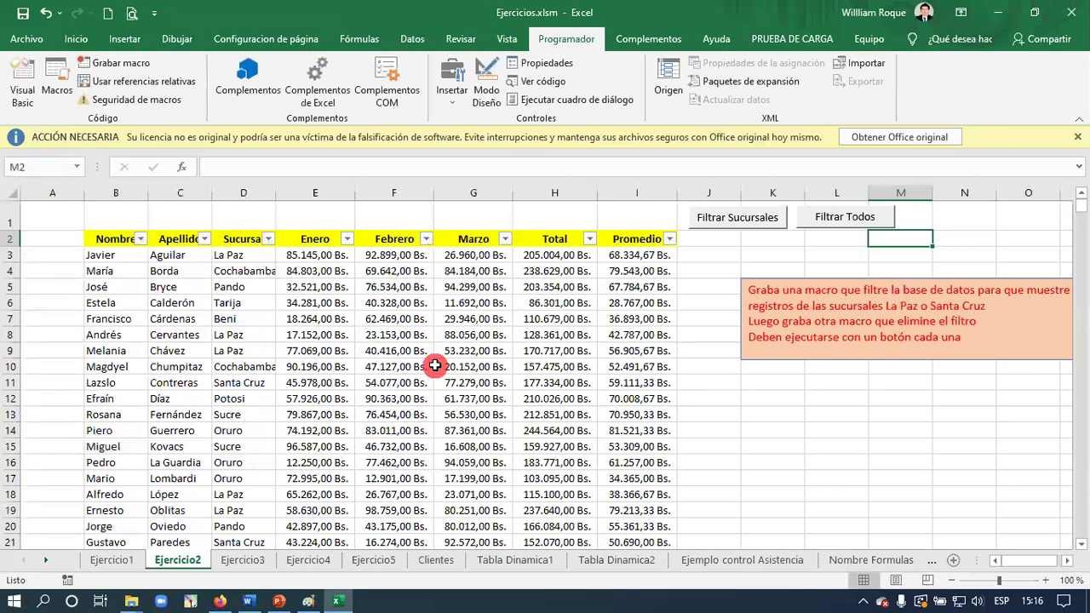
scroll(434, 366, "down", 1)
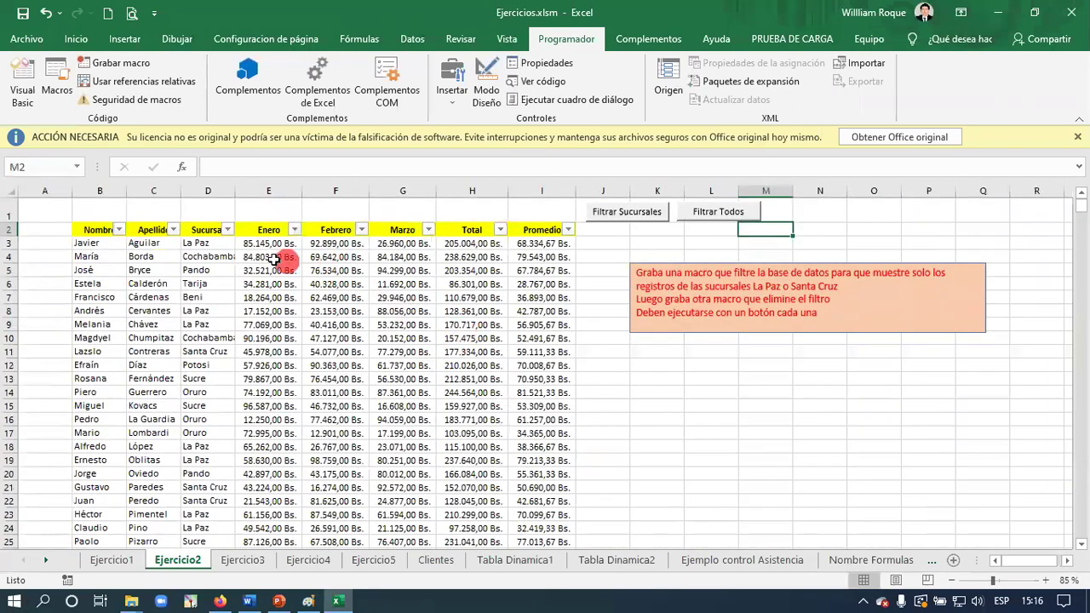
left_click(204, 243)
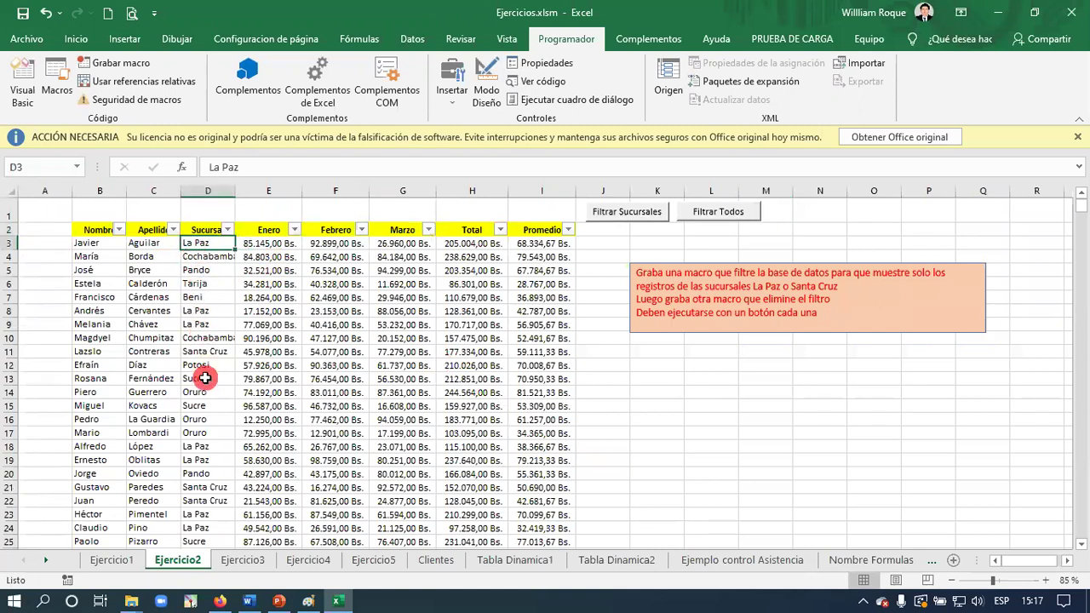
scroll(204, 387, "down", 2)
scroll(204, 387, "up", 2)
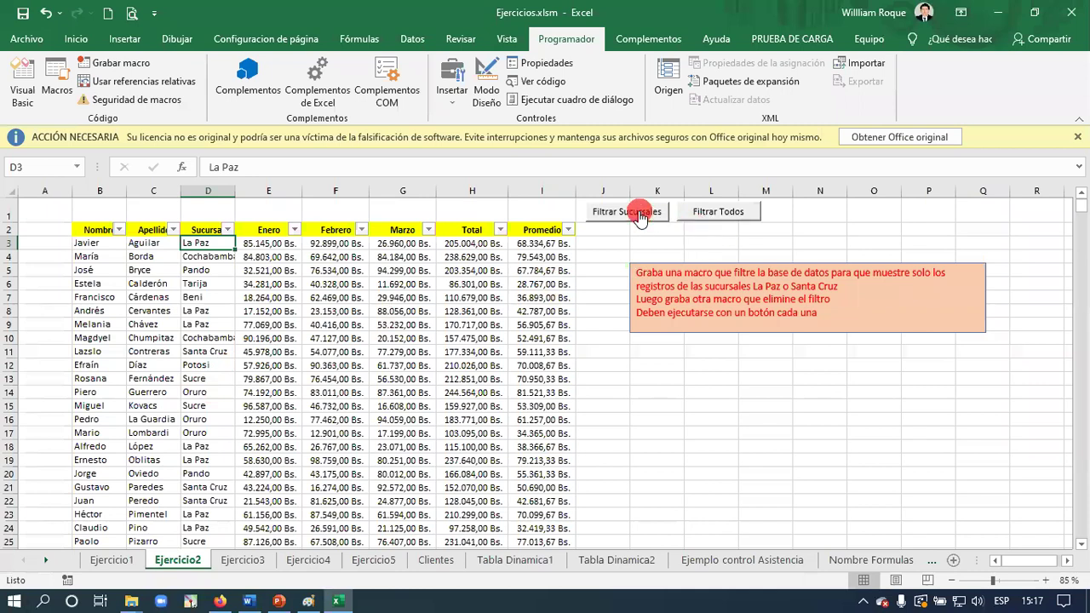
left_click(641, 214)
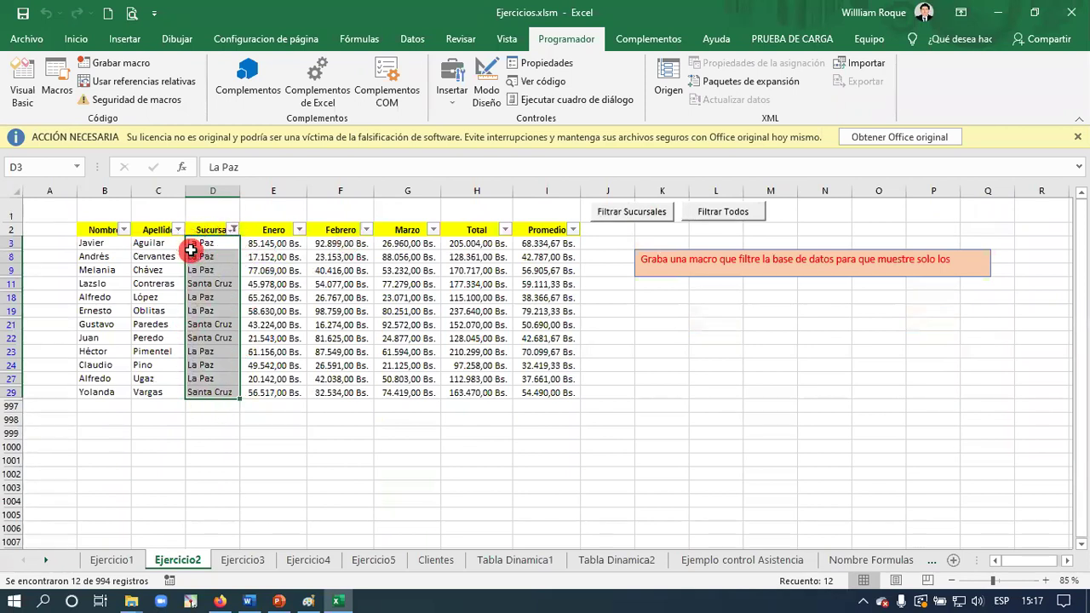
left_click(531, 298)
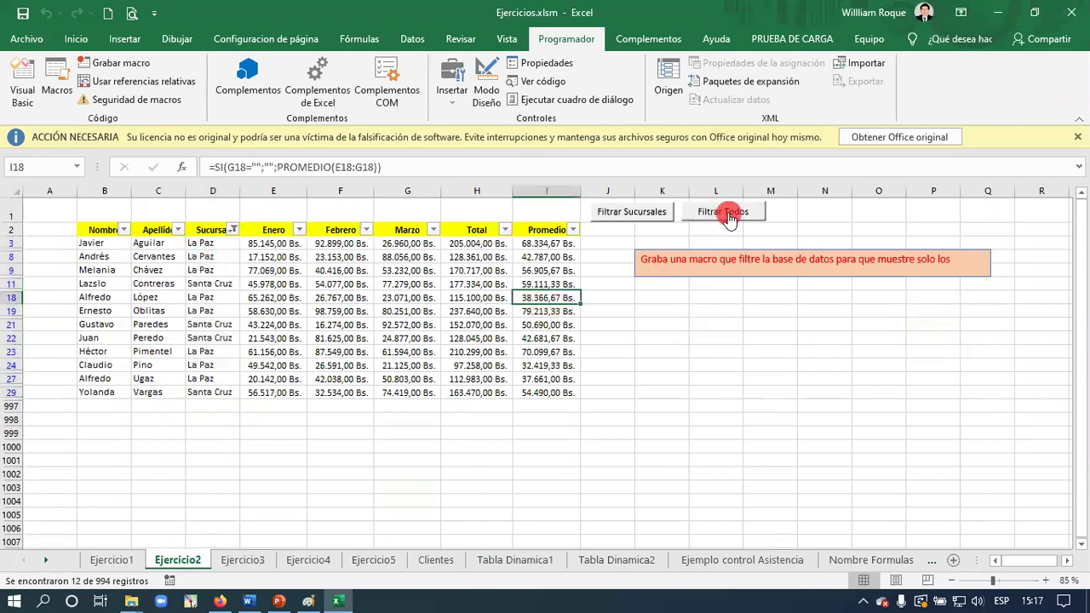
left_click(729, 218)
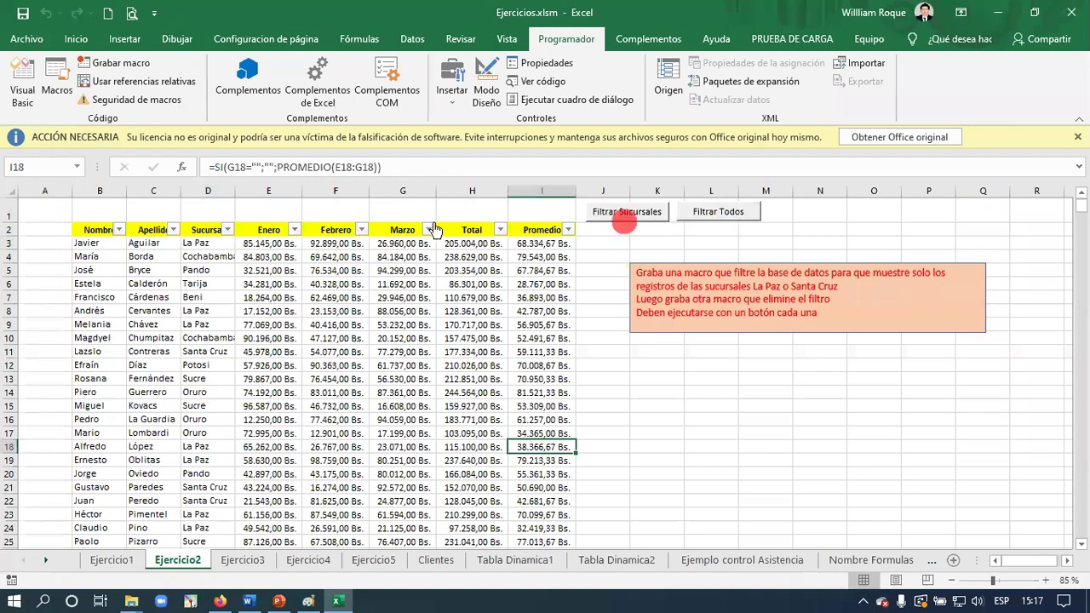
- Repeat the two-button test several times, ending with the branch filter applied
scroll(213, 300, "down", 5)
scroll(212, 301, "up", 5)
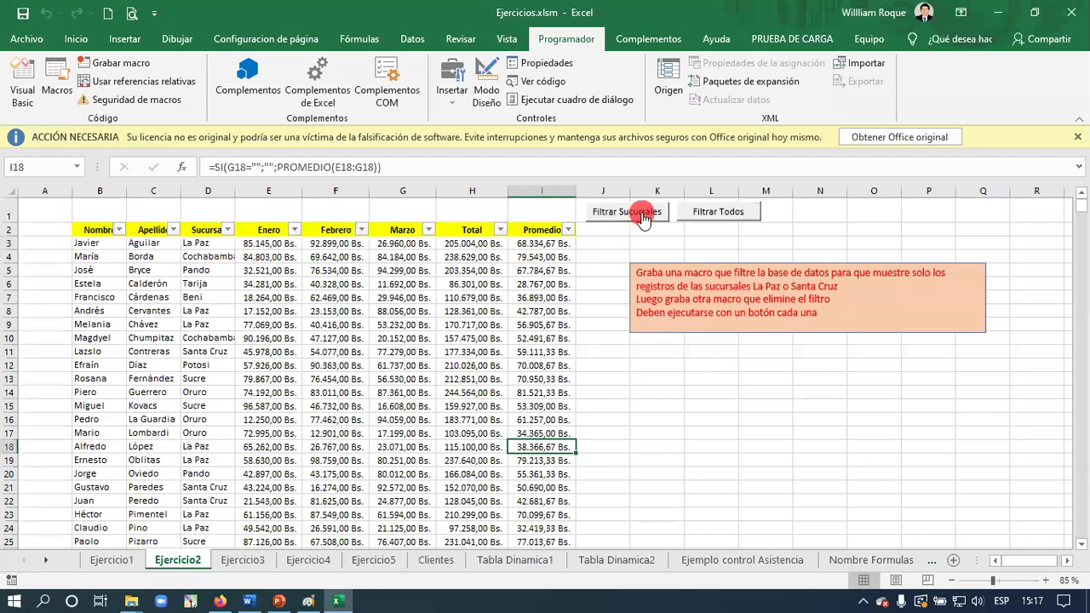
left_click(643, 220)
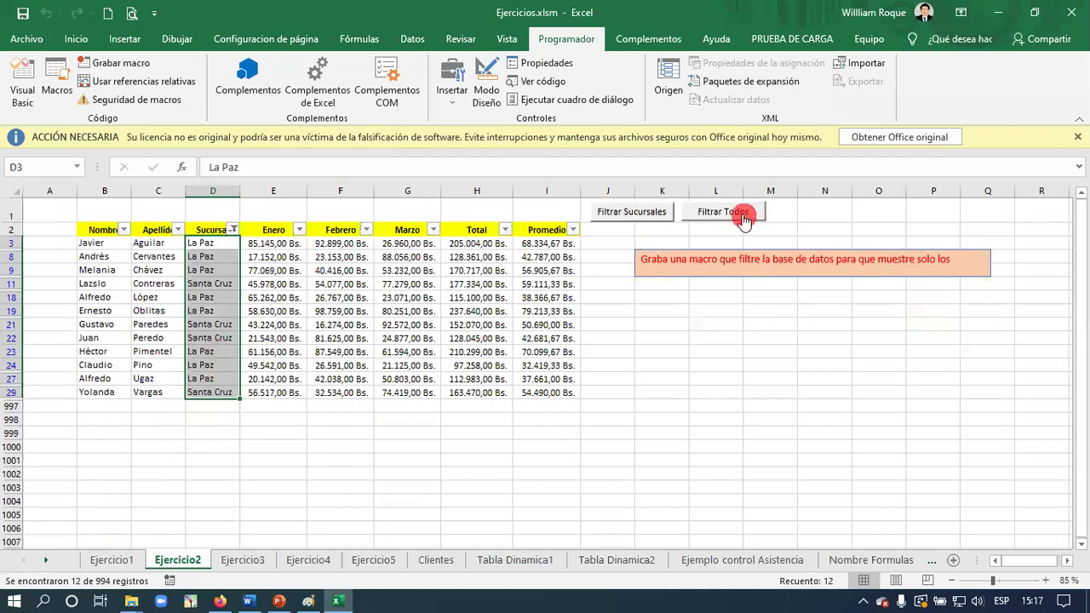
left_click(743, 219)
left_click(607, 213)
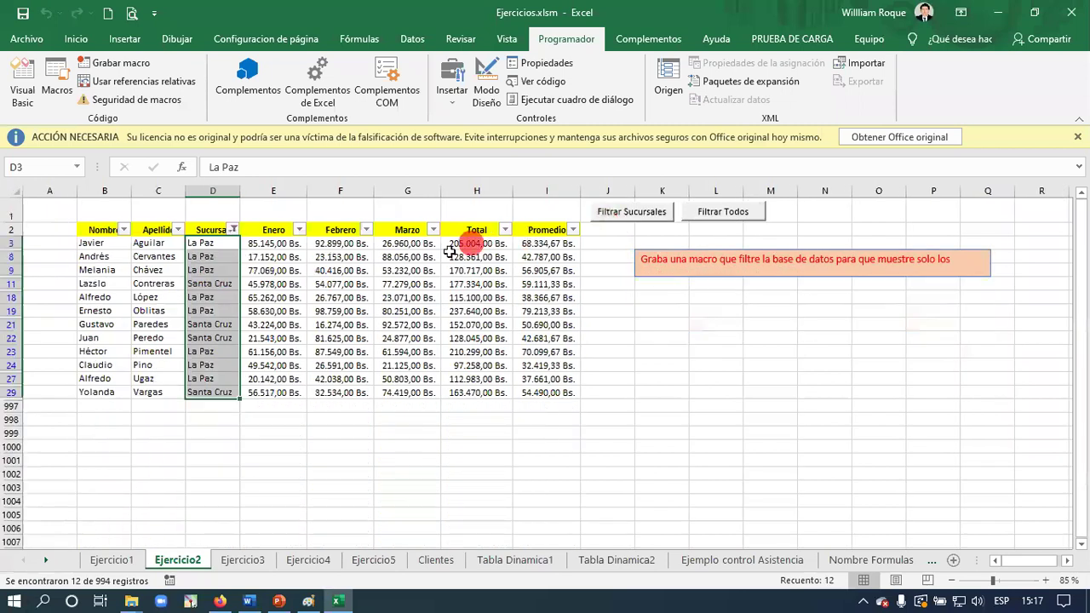
left_click(722, 213)
left_click(640, 218)
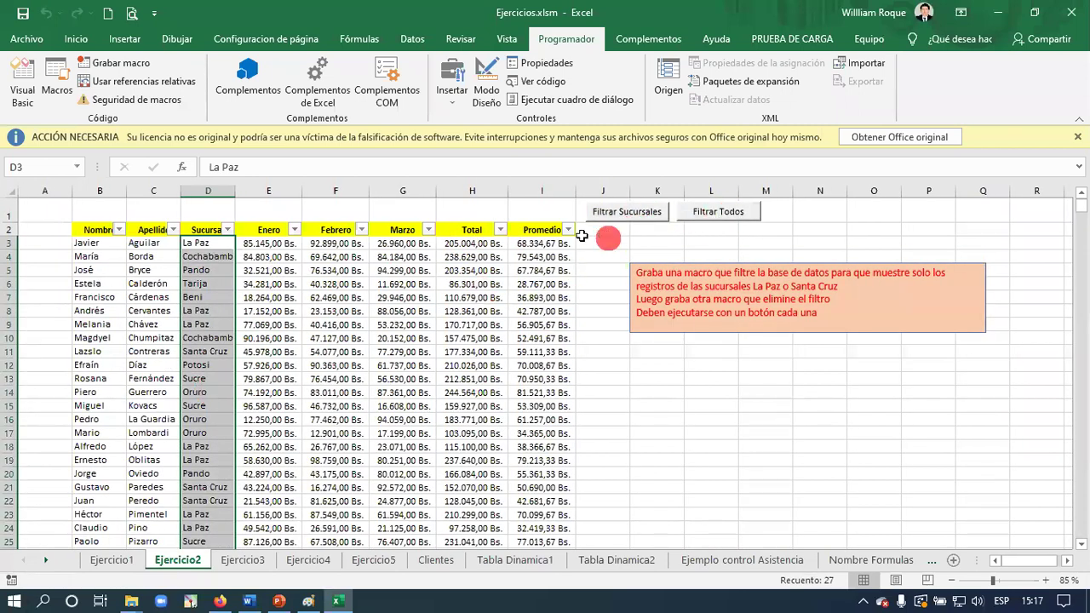
left_click(388, 299)
scroll(376, 279, "up", 3)
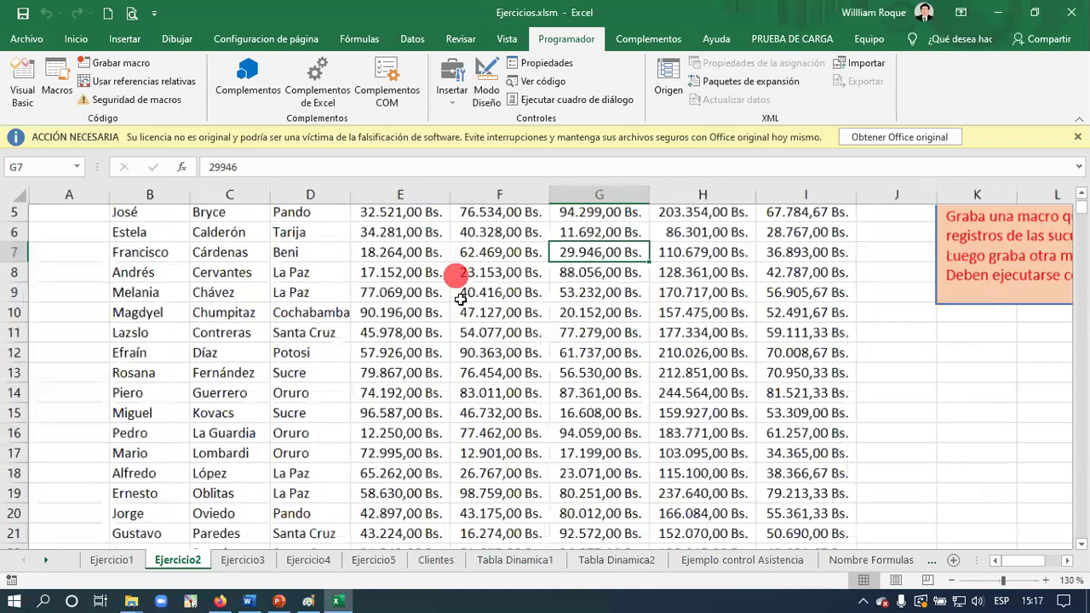
scroll(459, 298, "up", 2)
left_click_drag(151, 254, 830, 257)
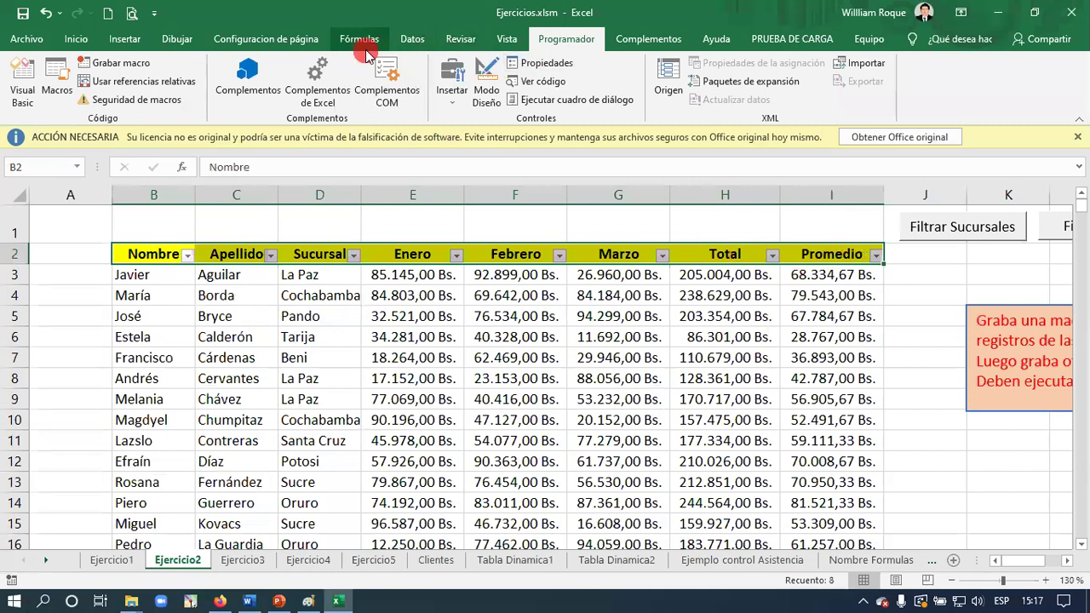
left_click(413, 40)
left_click(536, 81)
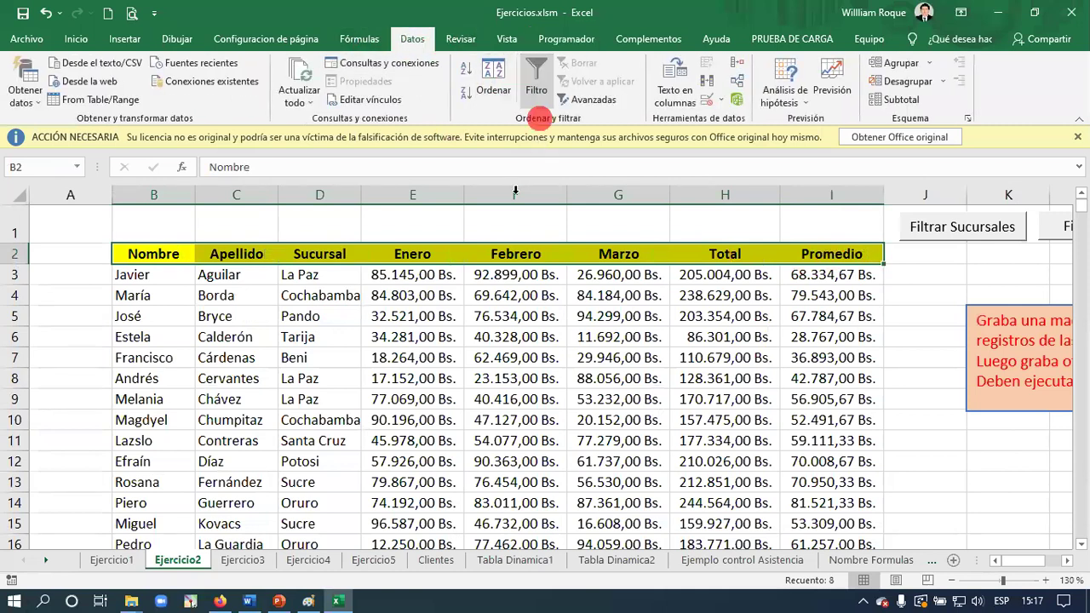
left_click(514, 316)
left_click_drag(150, 254, 830, 253)
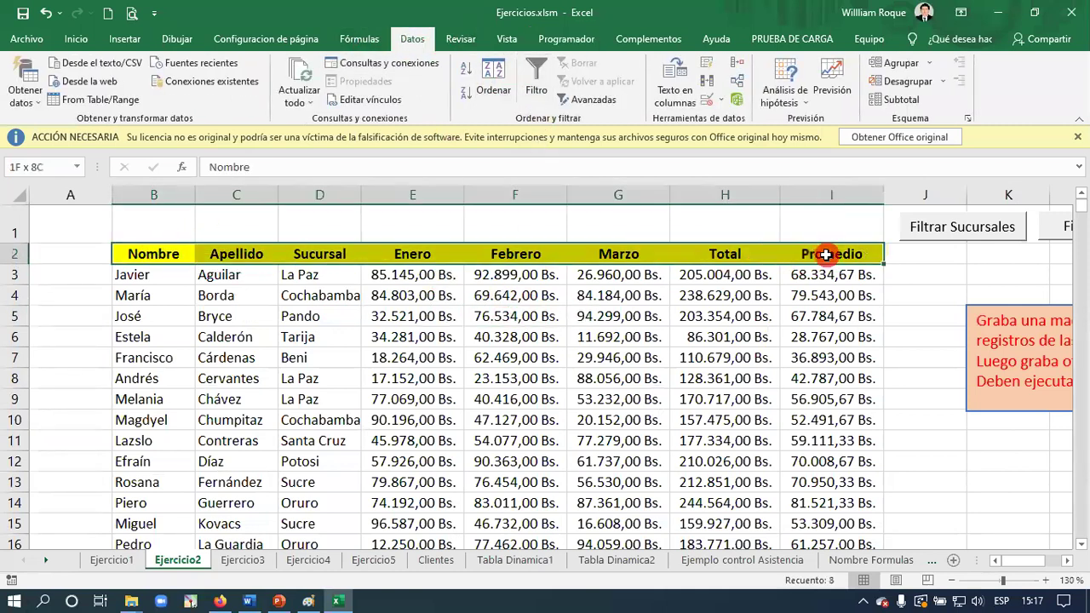
left_click(525, 80)
left_click(412, 337)
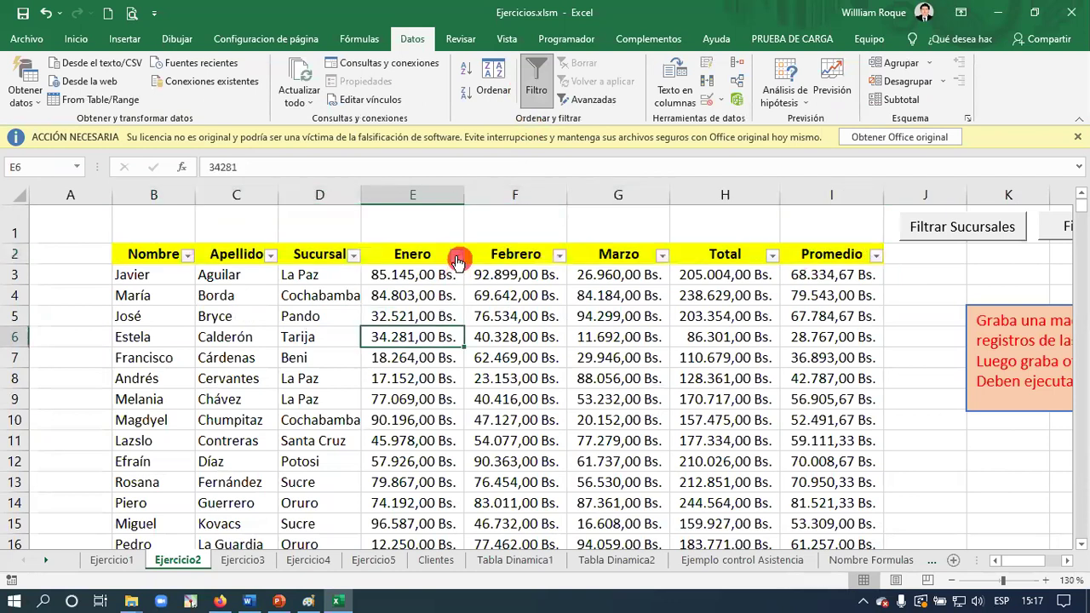
left_click(355, 256)
left_click(224, 417)
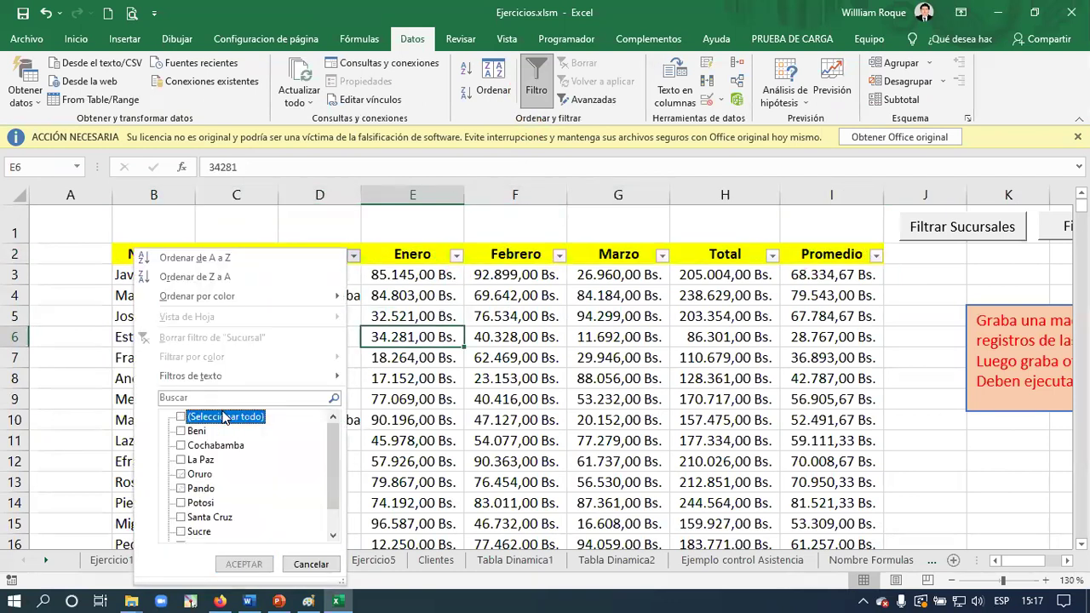
left_click(204, 517)
left_click(204, 460)
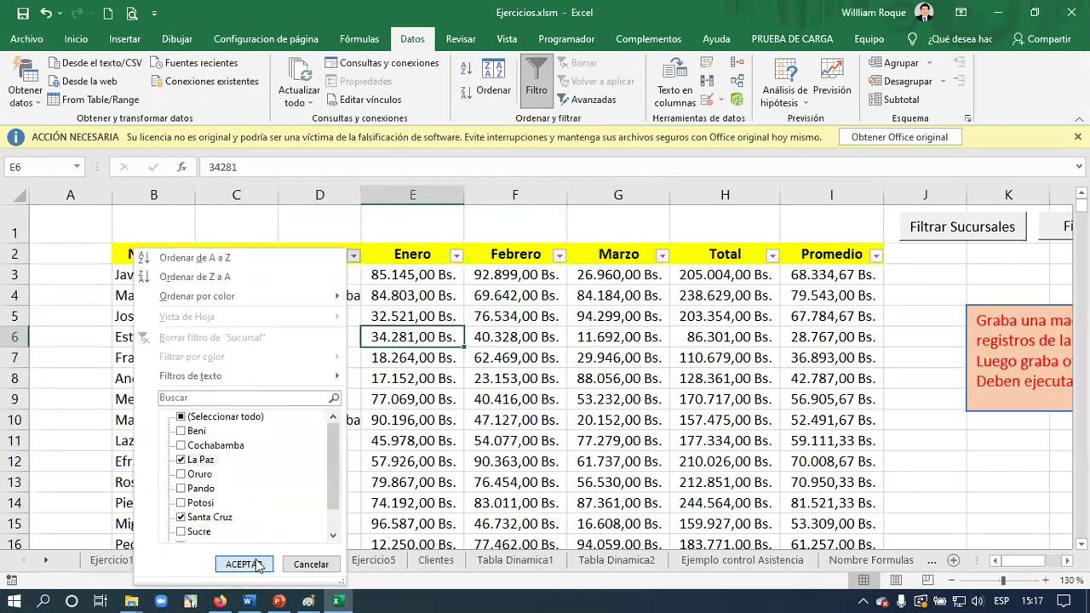
left_click(241, 563)
left_click(354, 254)
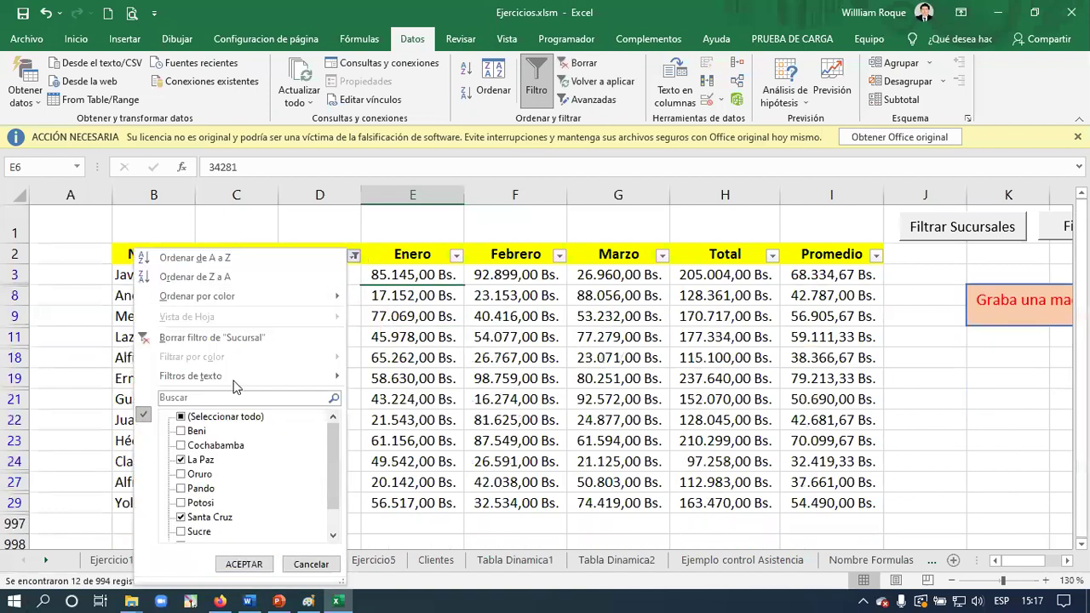
left_click(202, 417)
left_click(247, 564)
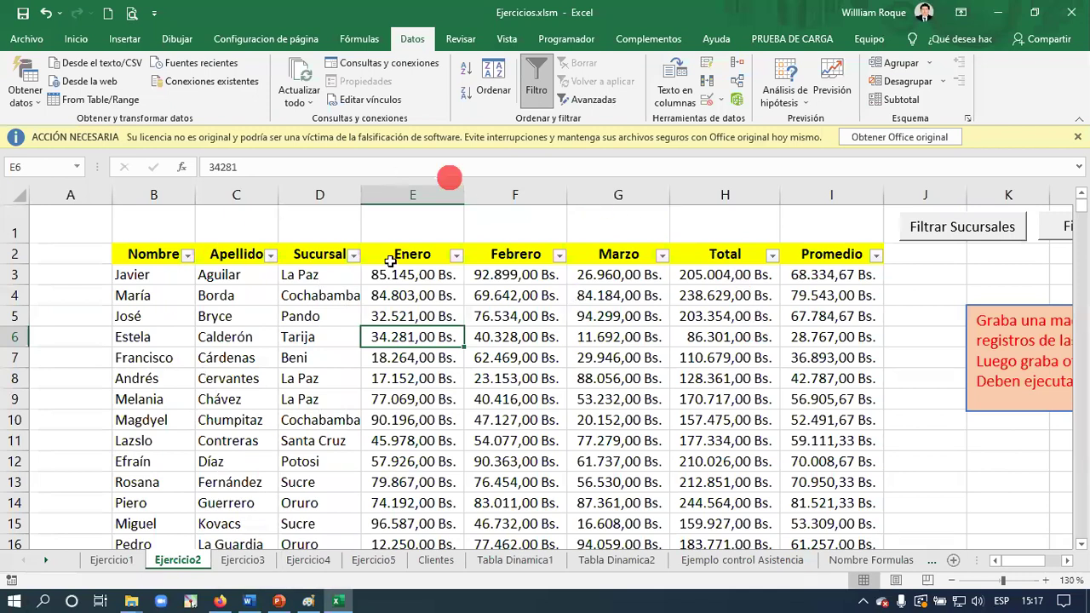
left_click_drag(1019, 561, 1034, 564)
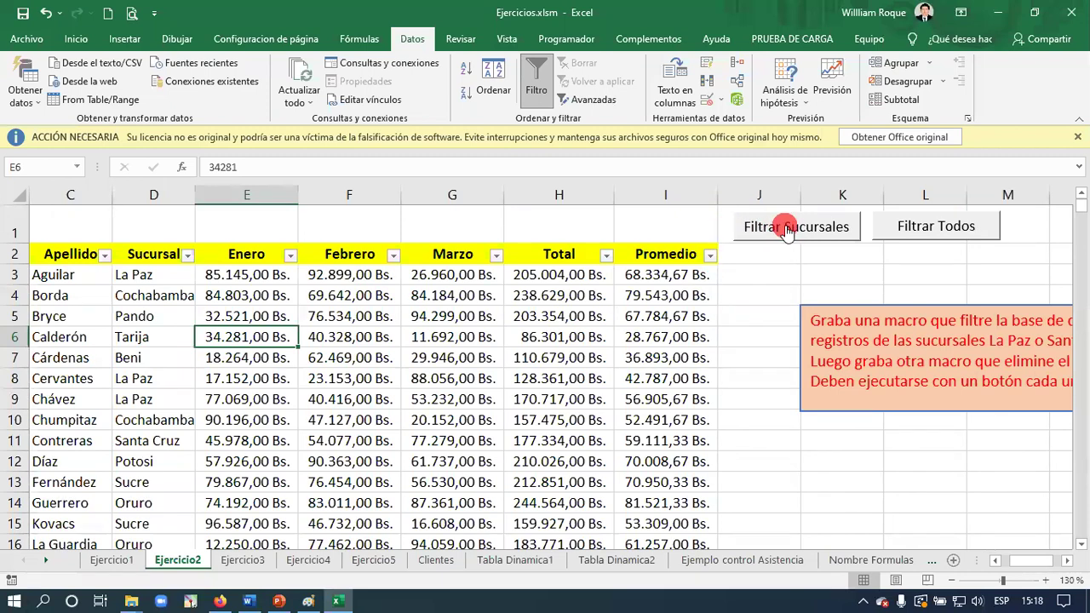
- Run Filtrar Sucursales then Filtrar Todos, and select the table's header row
left_click(790, 233)
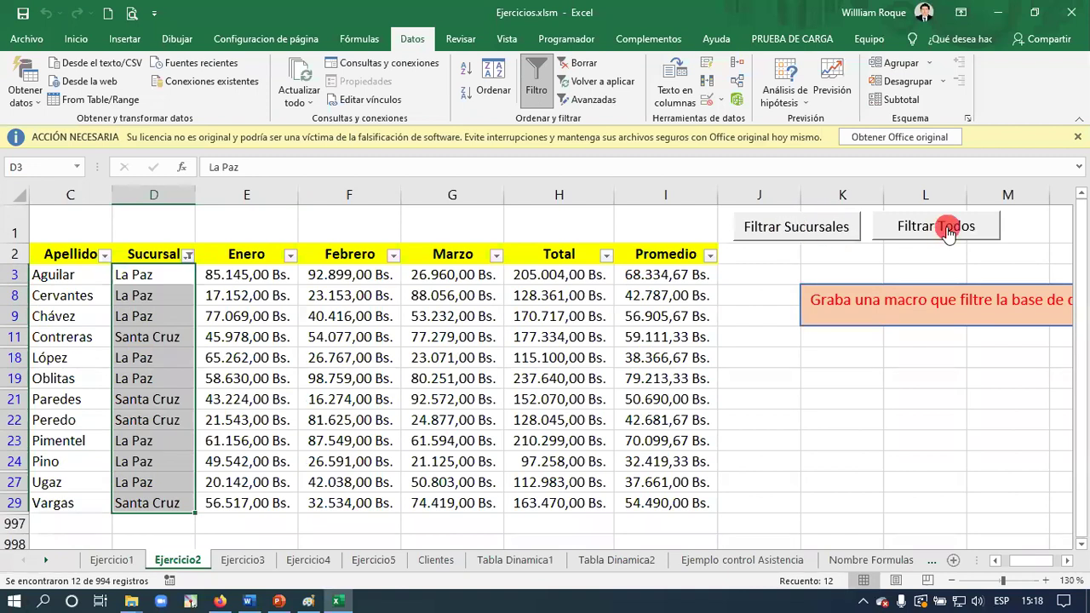
left_click(945, 233)
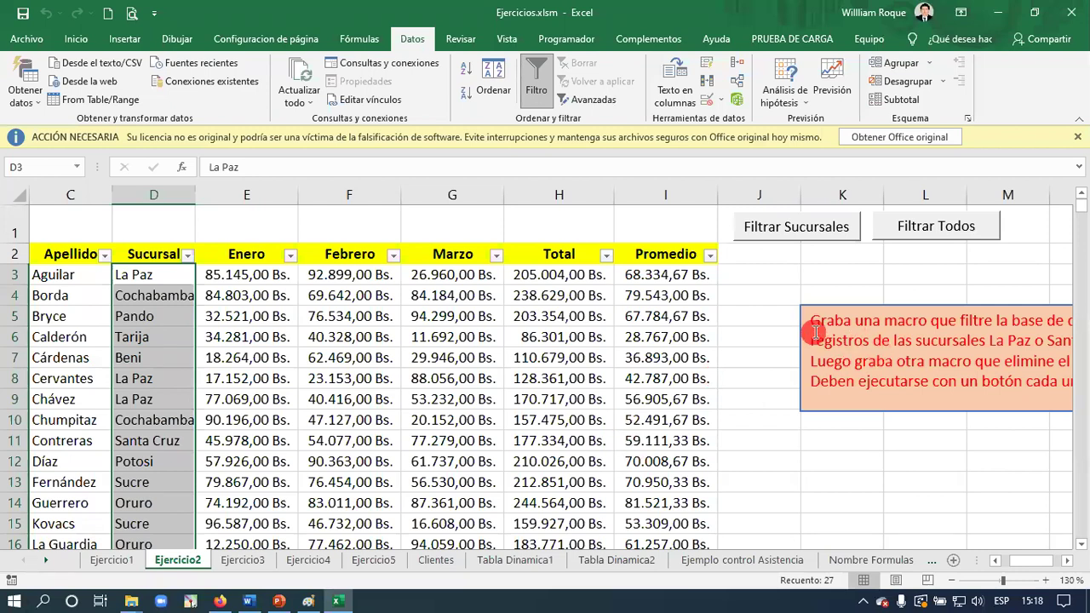
mouse_move(668, 253)
left_mouse_down()
mouse_move(58, 256)
mouse_move(157, 257)
left_mouse_up()
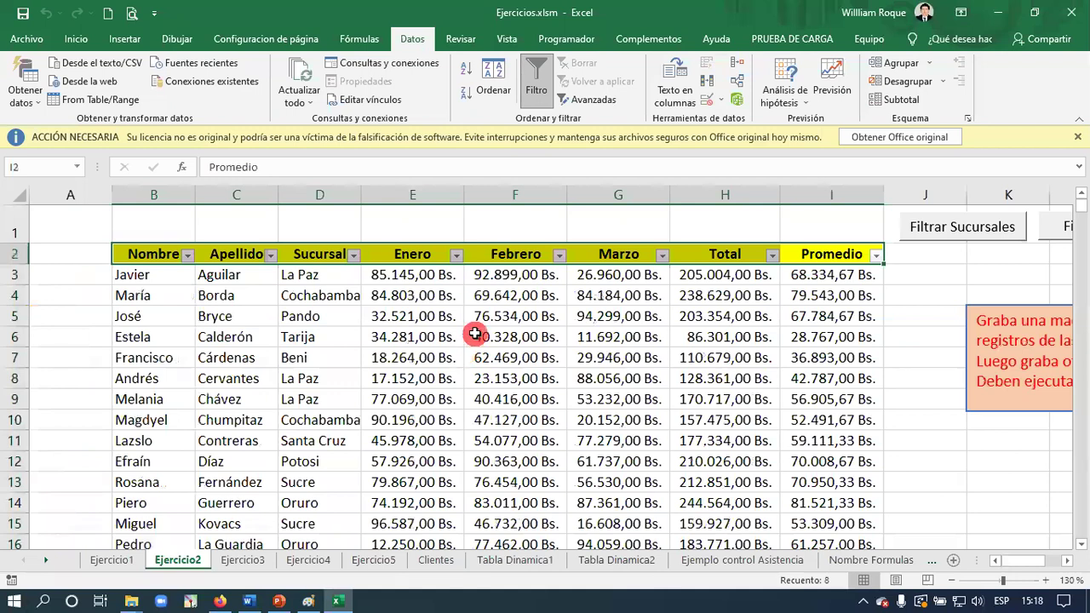
scroll(467, 349, "down", 1)
- Open and dismiss the Quick Analysis options for the header row, then select La Paz cell D3
left_click(794, 267)
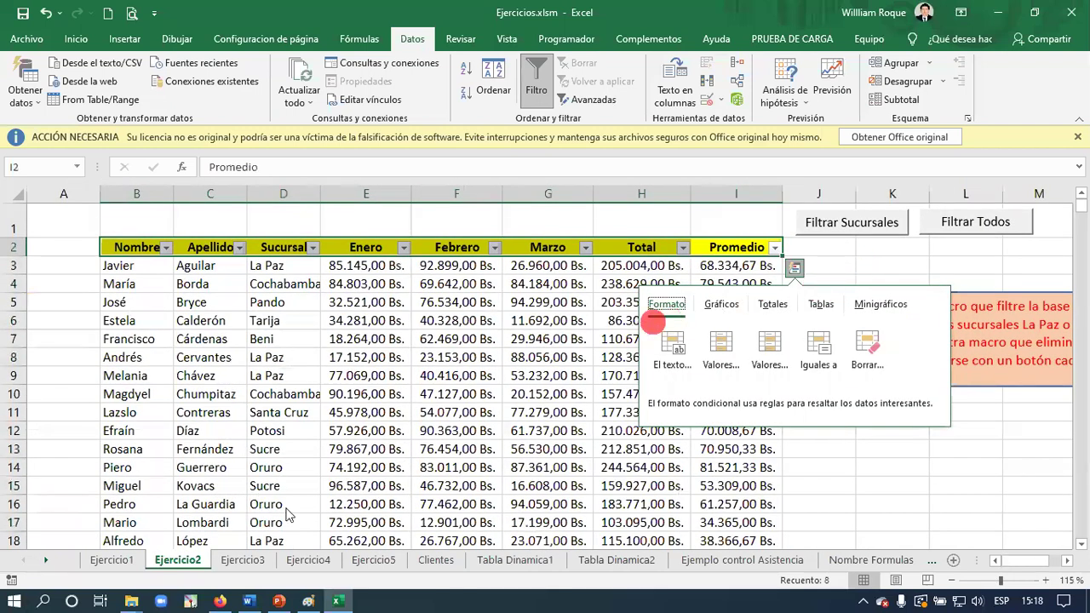
left_click(869, 251)
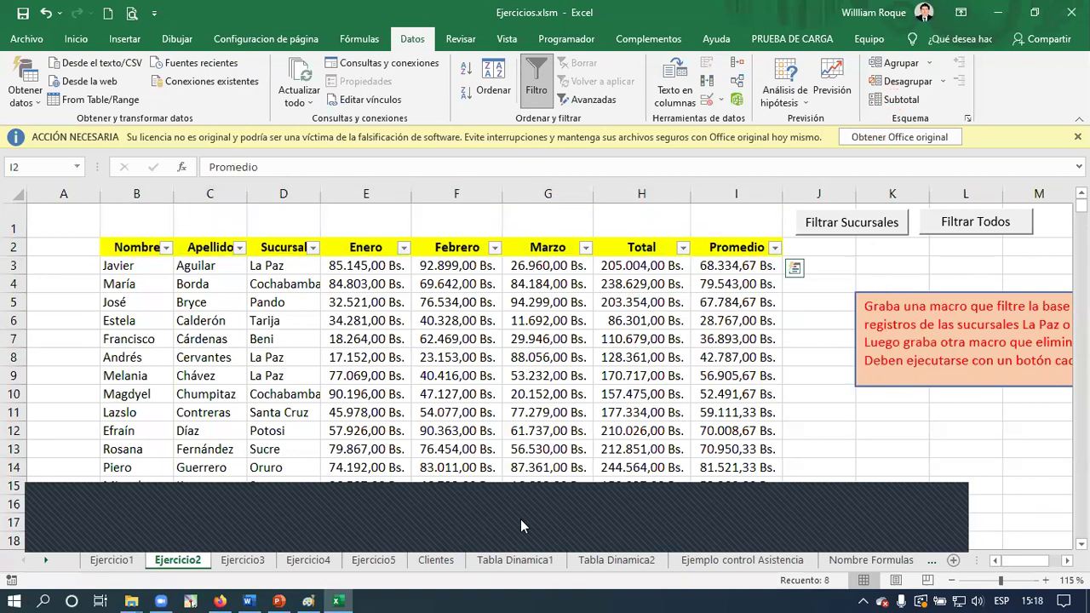
left_click(606, 486)
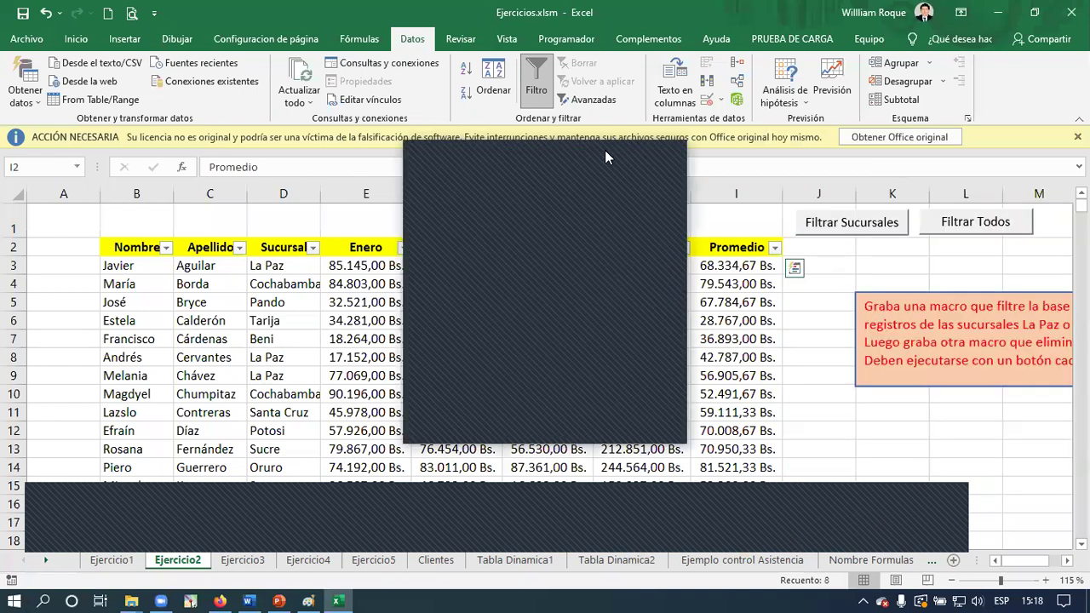
left_click(586, 316)
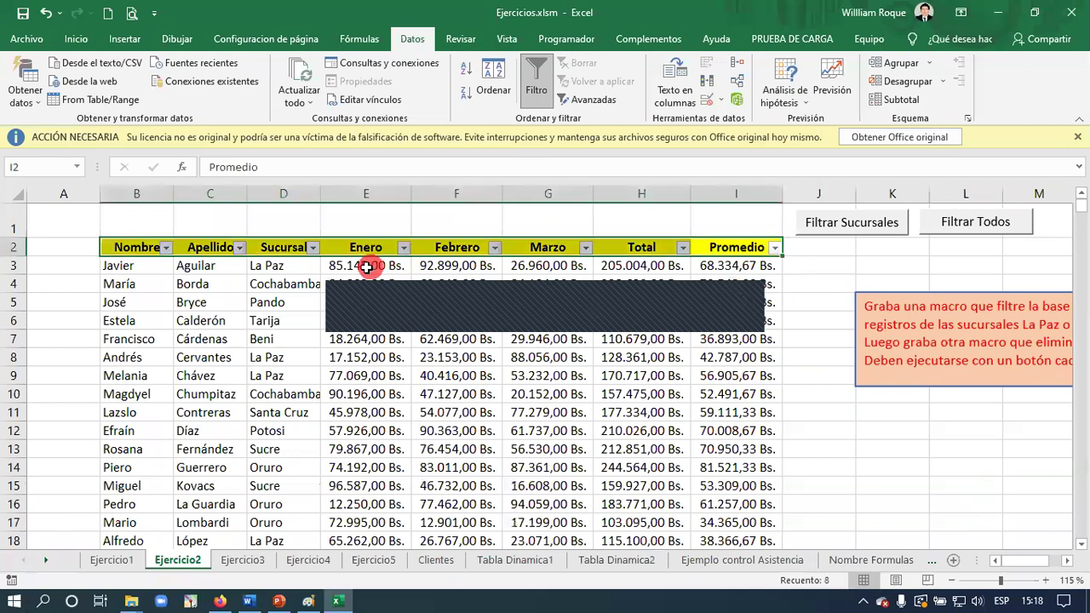
left_click(274, 267)
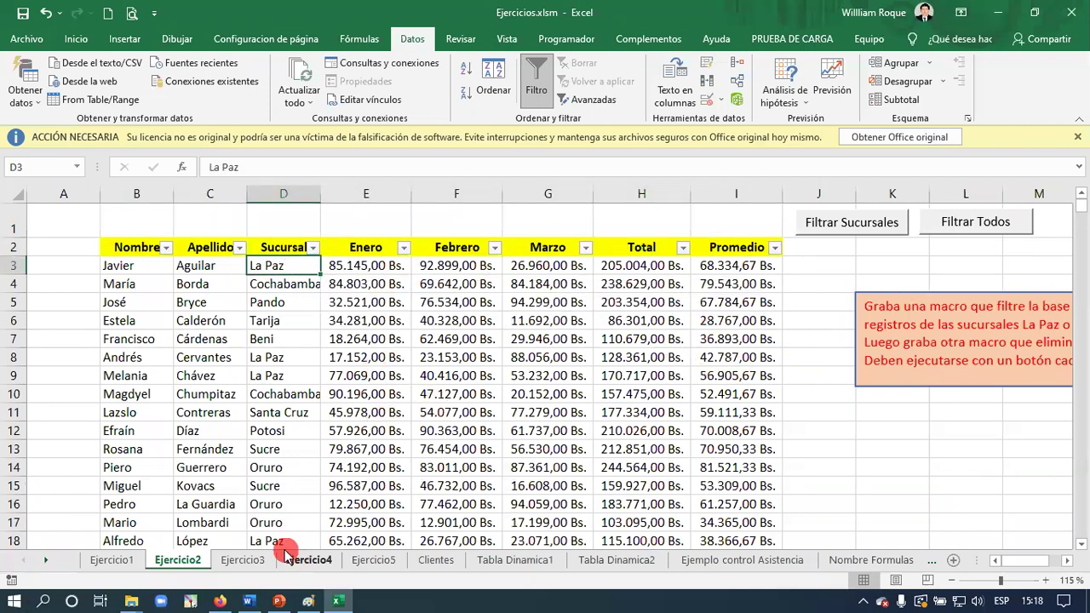
- Switch to the Ejercicio3 sheet and read its instruction text box
left_click(244, 560)
left_click(494, 307)
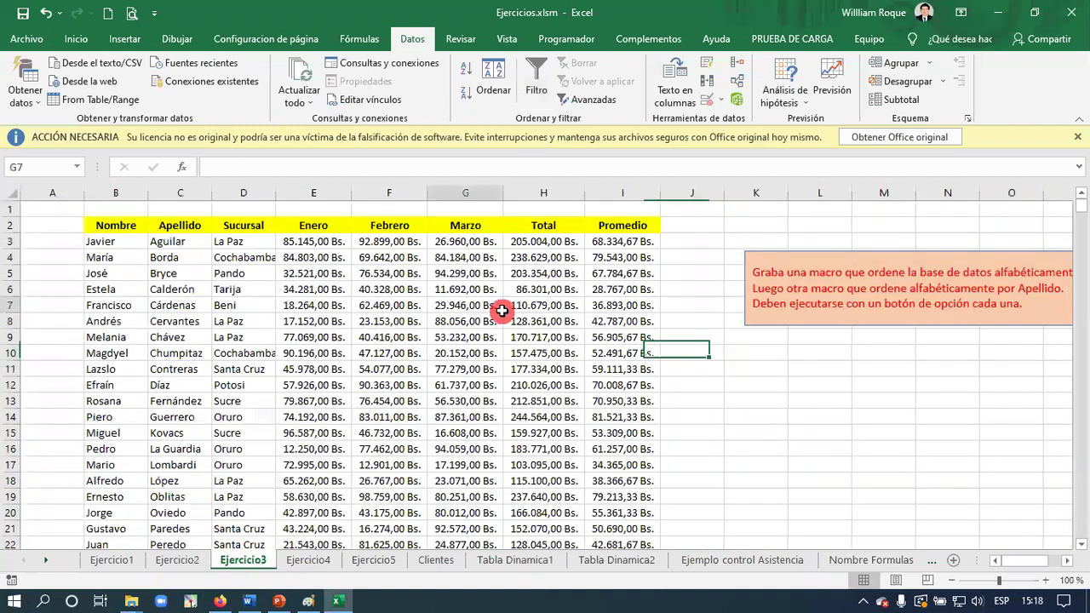
left_click_drag(1018, 568, 1032, 566)
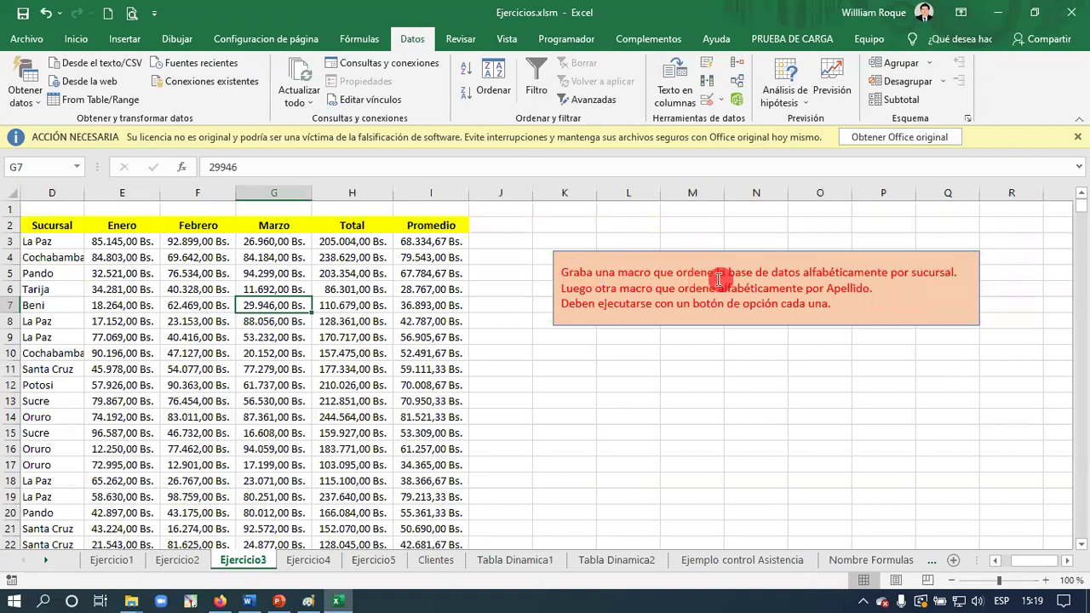
left_click(955, 274)
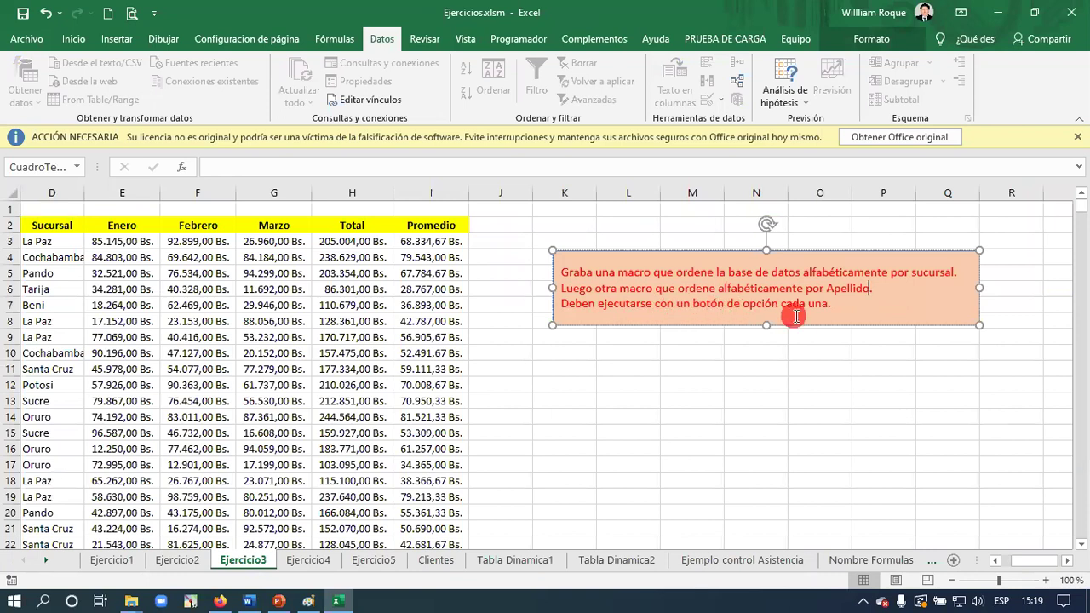
left_click(813, 357)
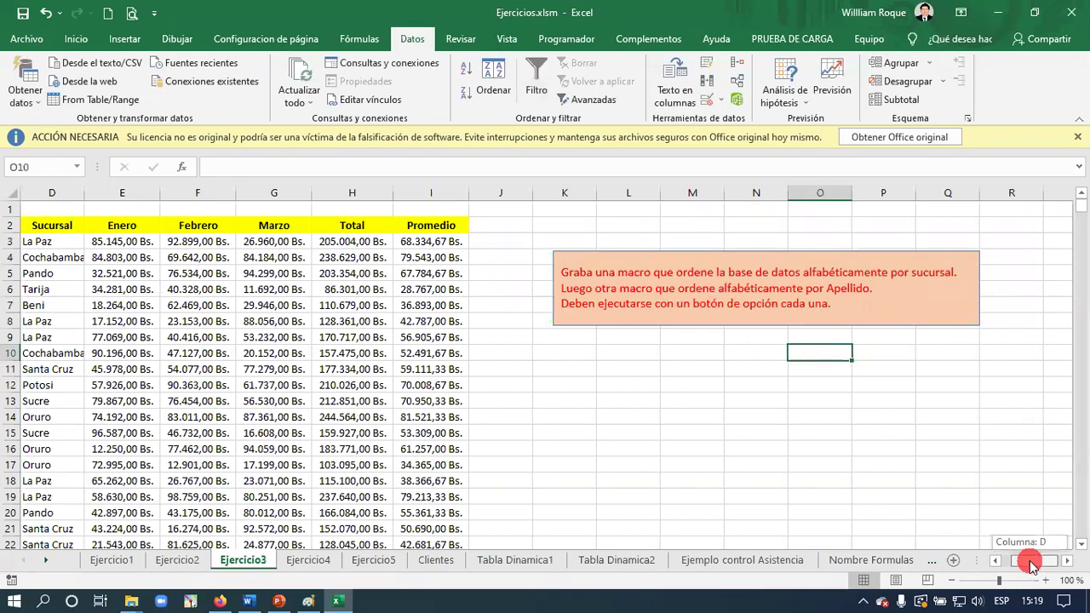
left_click_drag(1030, 566, 1025, 569)
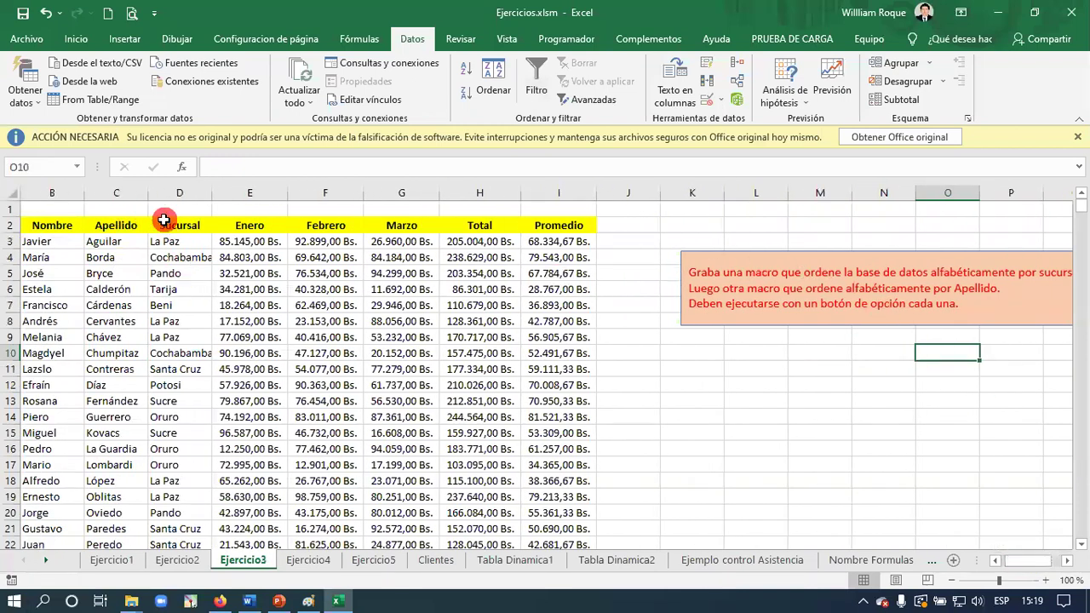
- Look over the Sucursal and Apellido columns, then select the header row Nombre through Promedio
left_click_drag(164, 221, 170, 290)
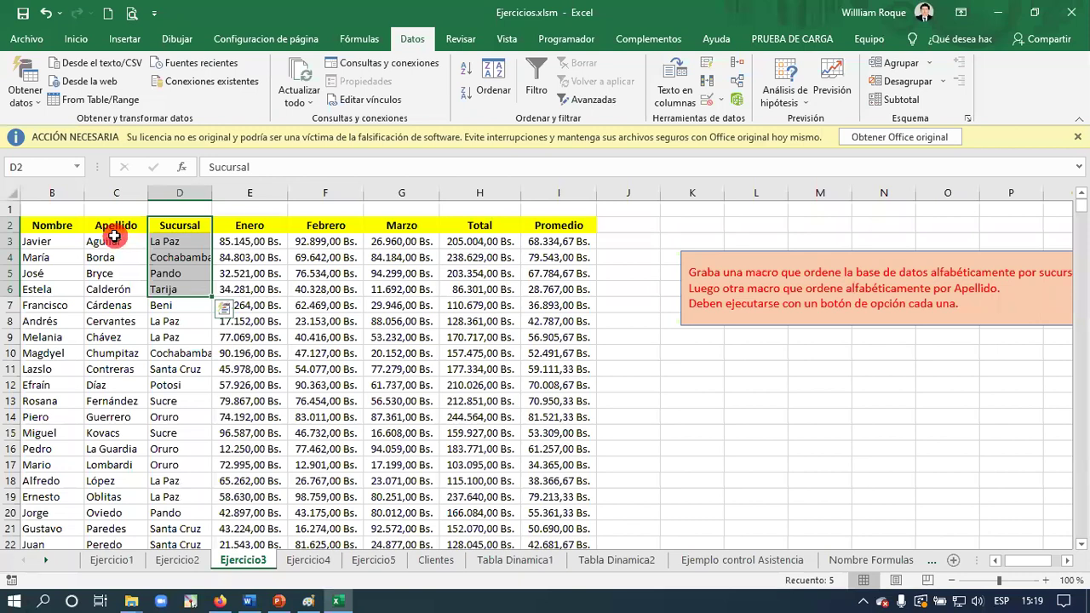
left_click_drag(114, 239, 94, 417)
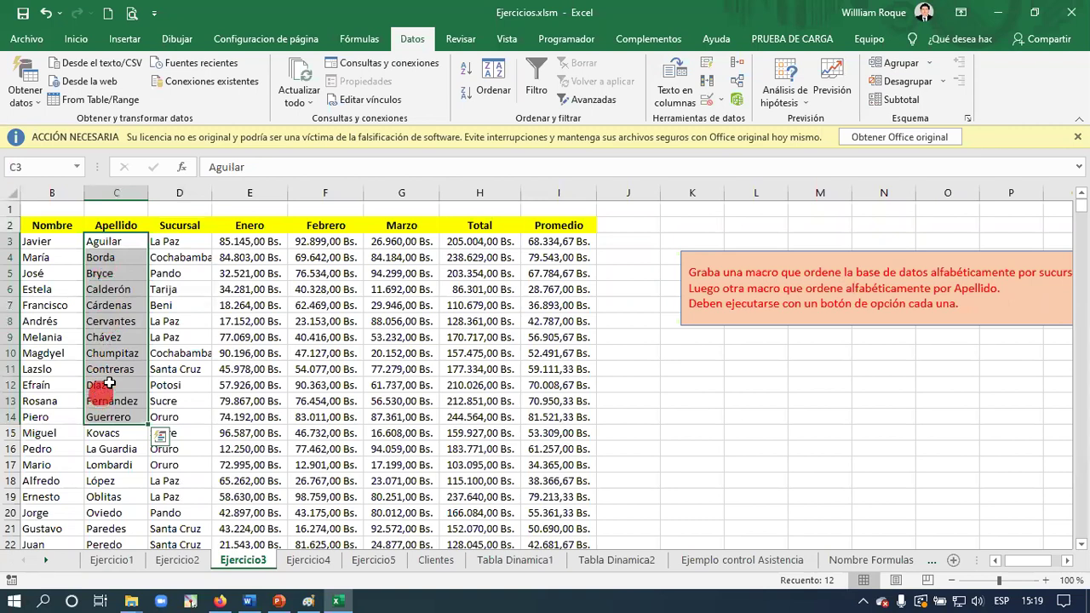
left_click(175, 322)
left_click_drag(1042, 561, 1028, 566)
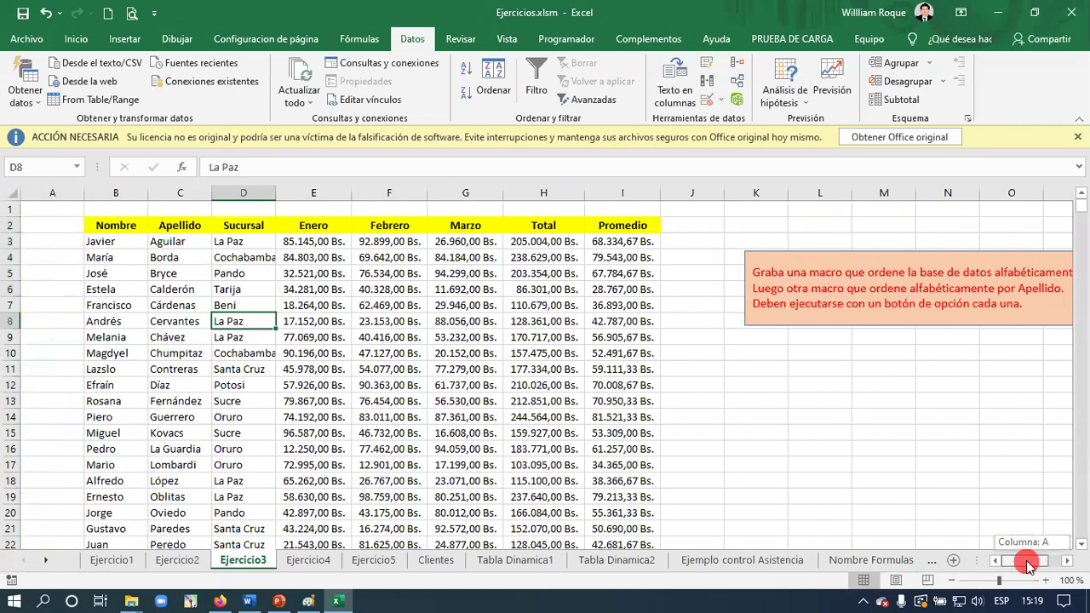
left_click(385, 304)
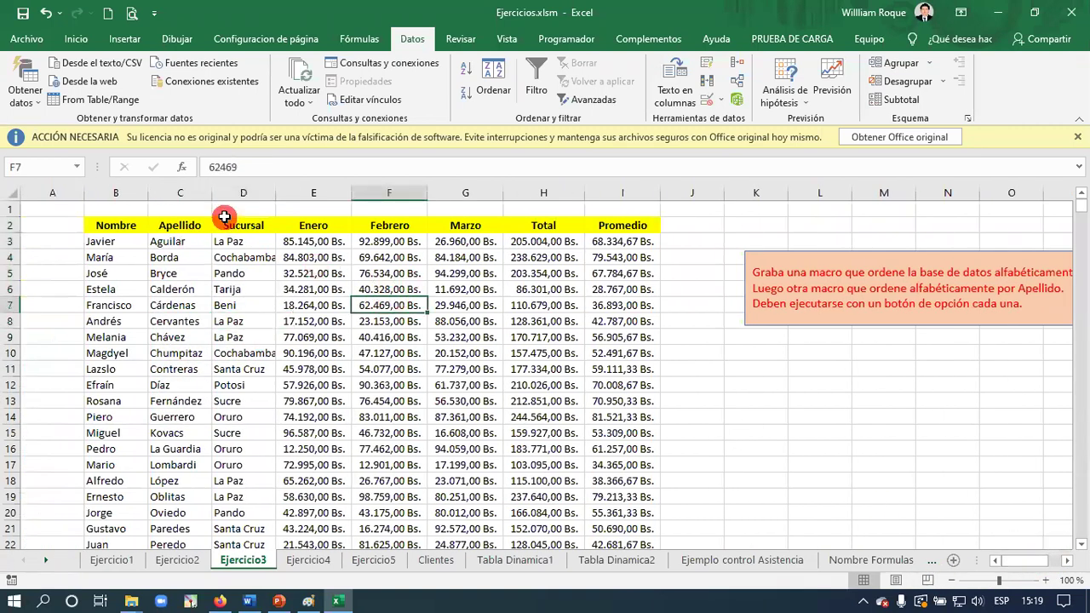
left_click_drag(101, 225, 601, 225)
scroll(332, 277, "down", 3)
scroll(366, 294, "up", 3)
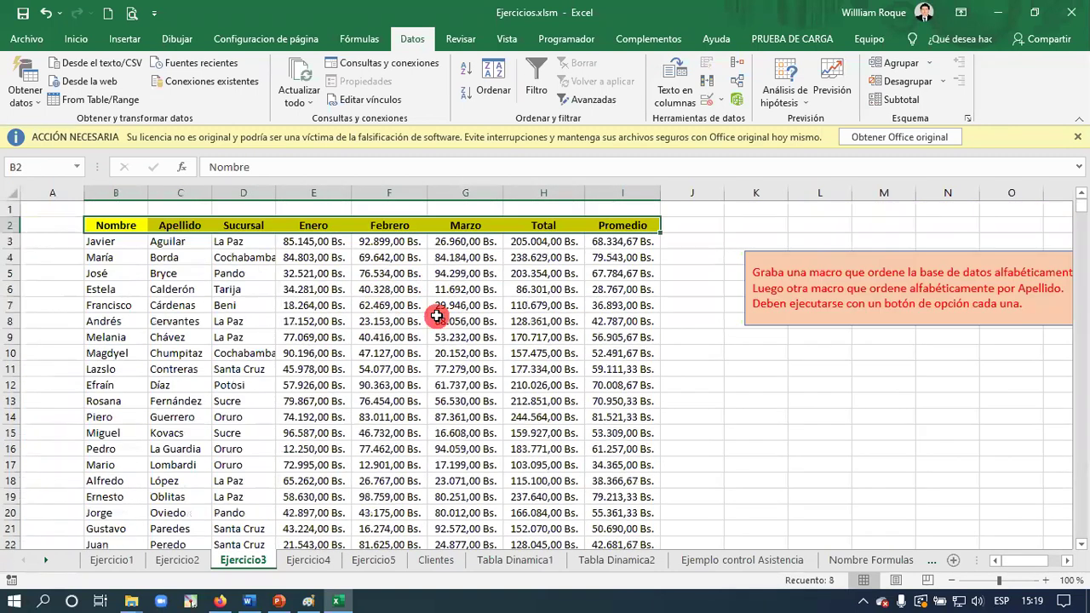
left_click(193, 600)
left_click(1026, 588)
type("usar los filtros")
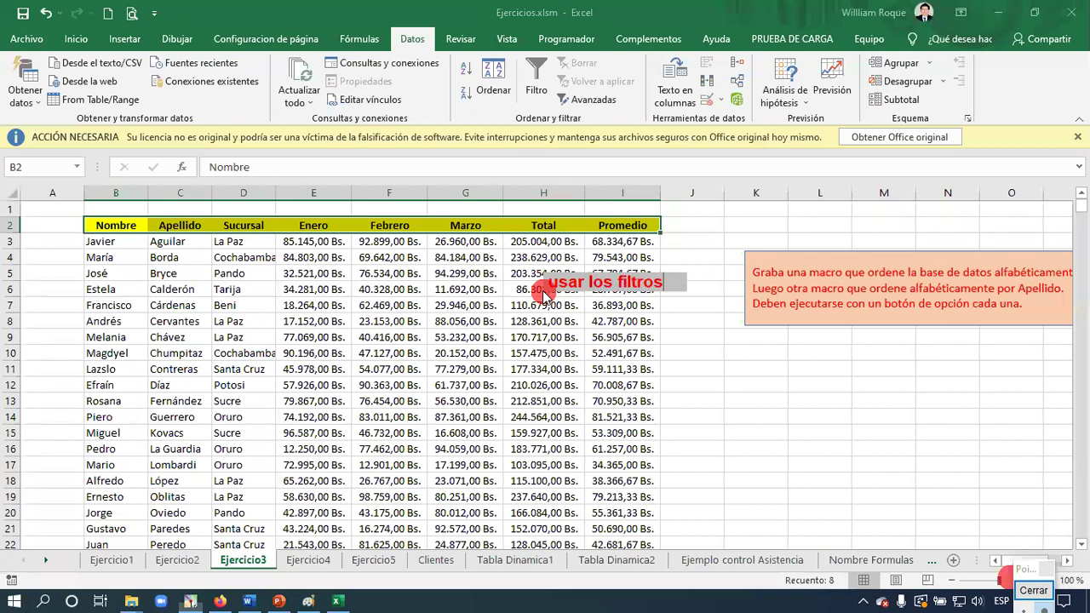
left_click(543, 294)
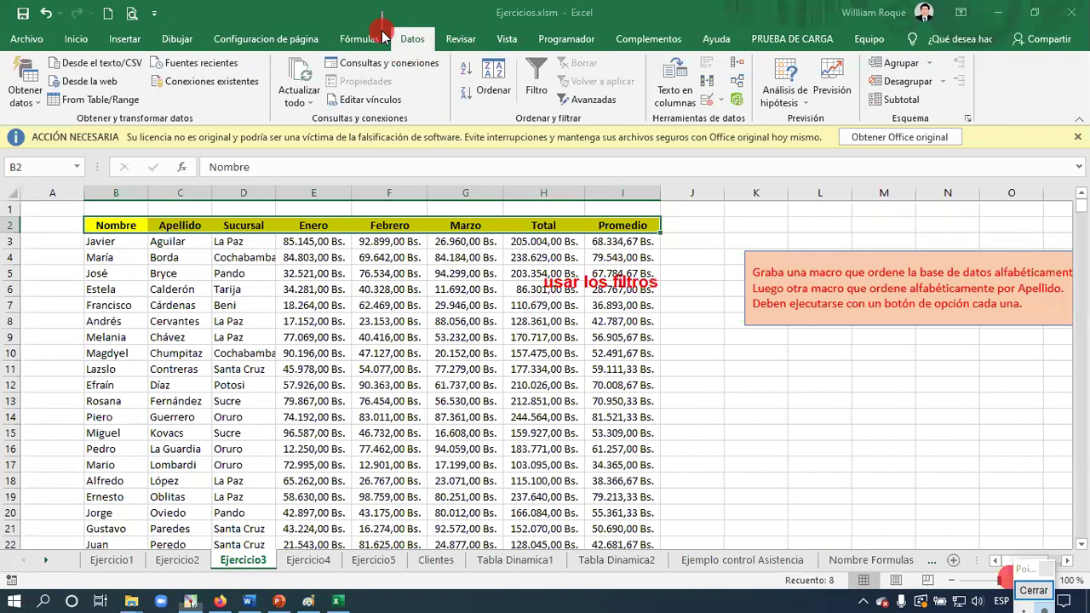
left_click_drag(390, 25, 569, 131)
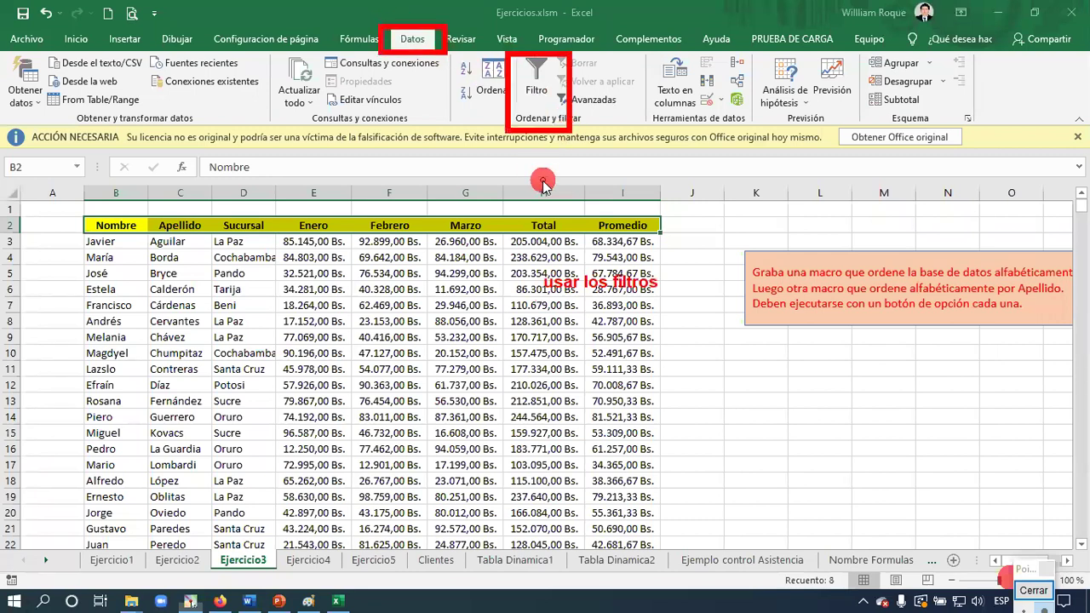
mouse_move(80, 215)
left_mouse_down()
mouse_move(660, 248)
mouse_move(670, 237)
left_mouse_up()
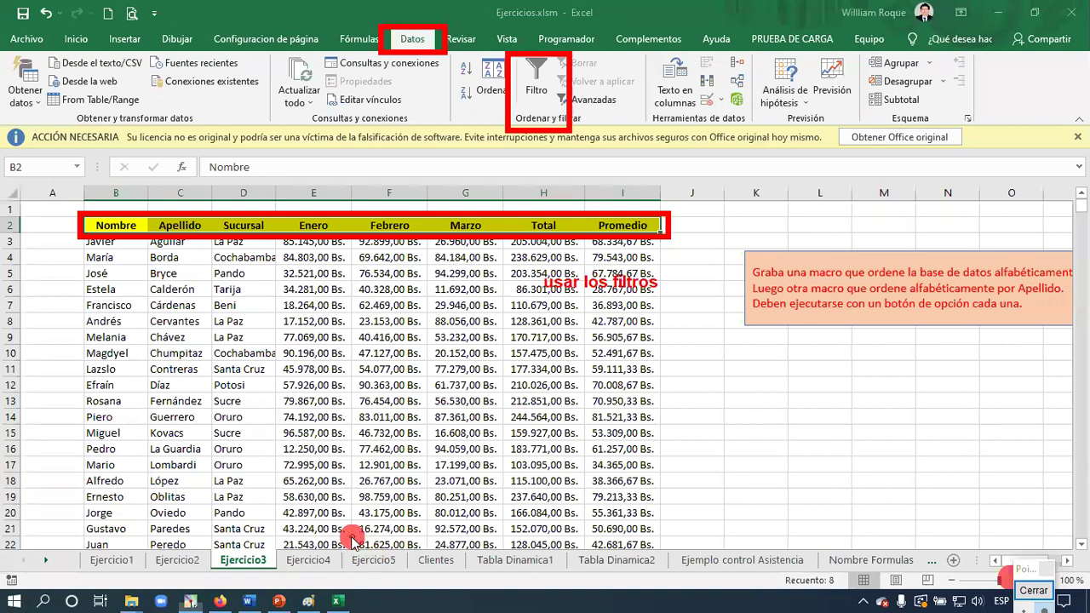
left_click(686, 238)
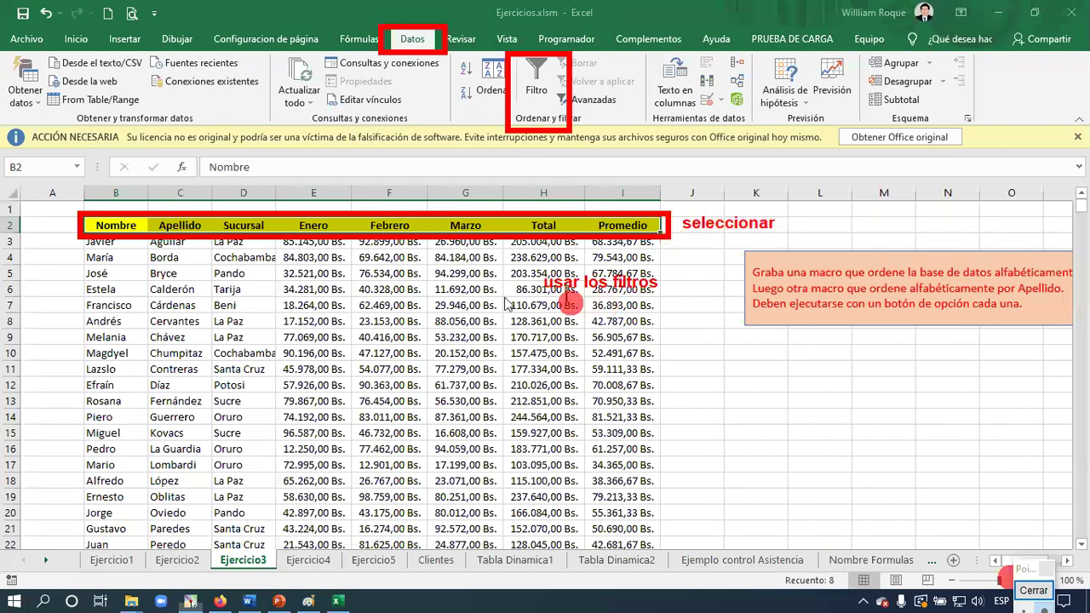
left_click(1030, 591)
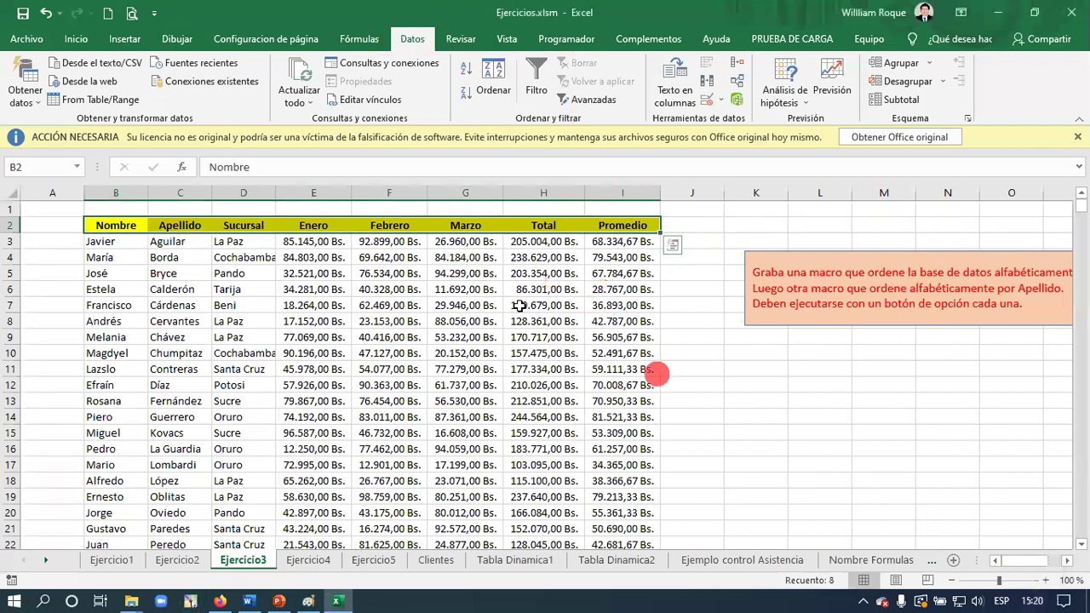
left_click(247, 242)
left_click_drag(108, 223, 638, 225)
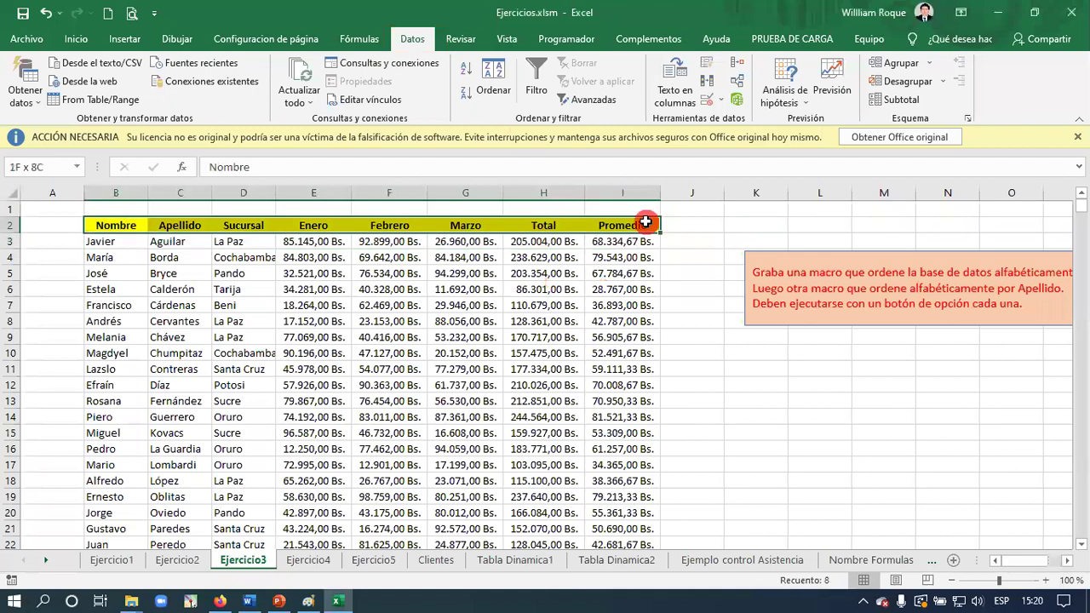
- Turn on filtering, sort the table A to Z by Sucursal, then undo it with Ctrl+Z
left_click(73, 36)
left_click(412, 40)
left_click(535, 70)
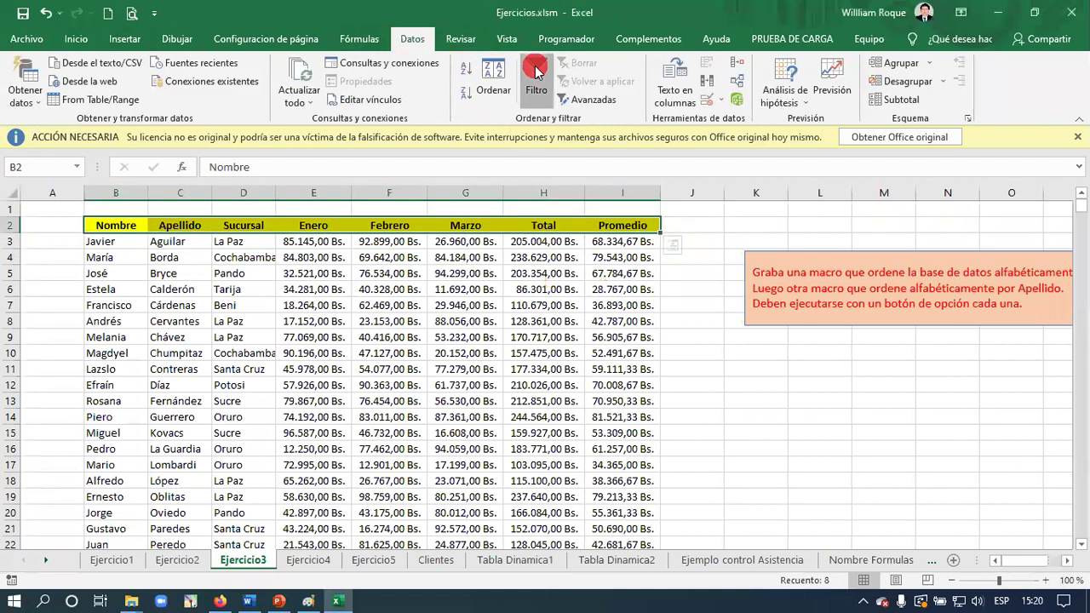
left_click(588, 275)
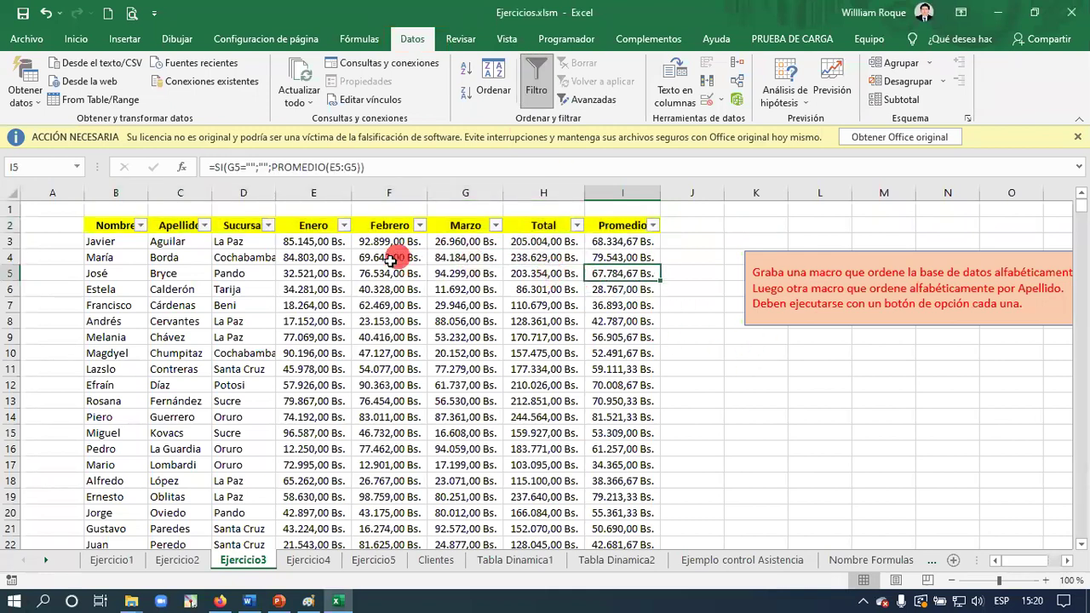
left_click(269, 227)
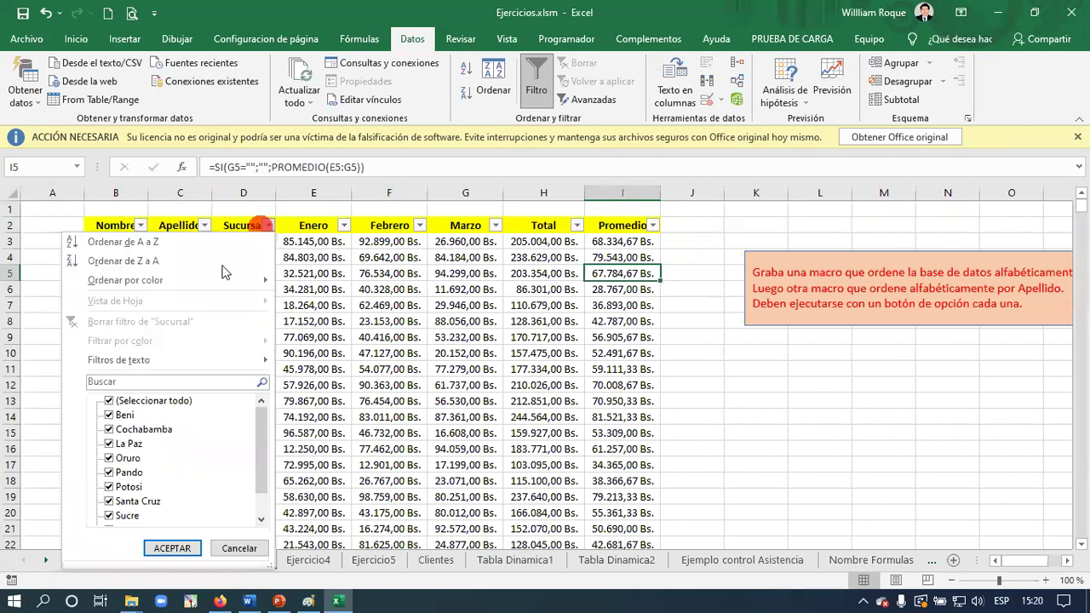
left_click(163, 243)
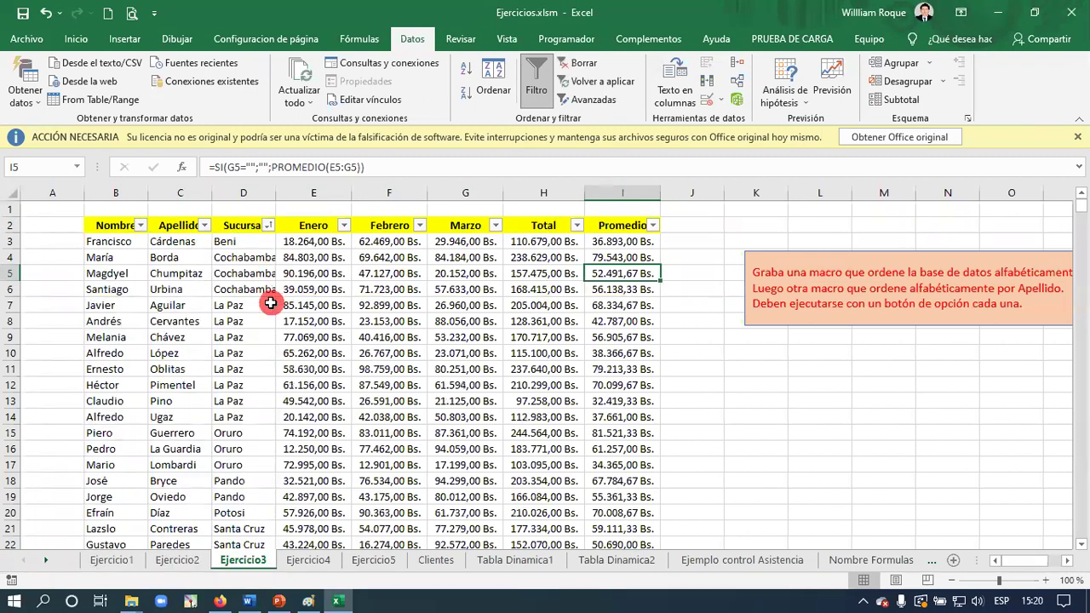
left_click(268, 226)
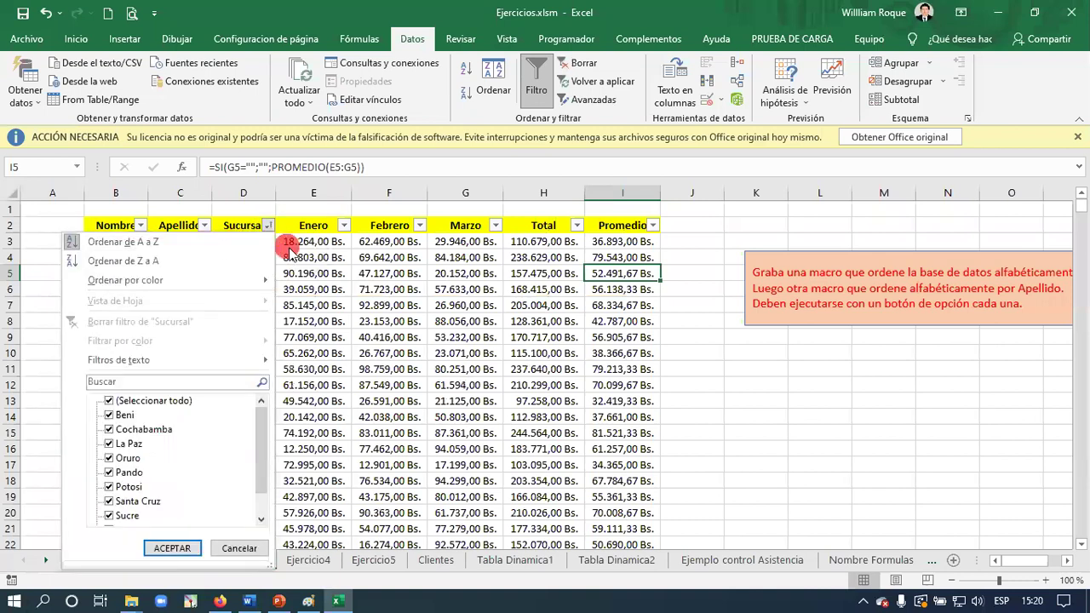
left_click(292, 245)
left_click(248, 244)
scroll(252, 293, "down", 3)
scroll(252, 294, "up", 3)
key("ctrl+z")
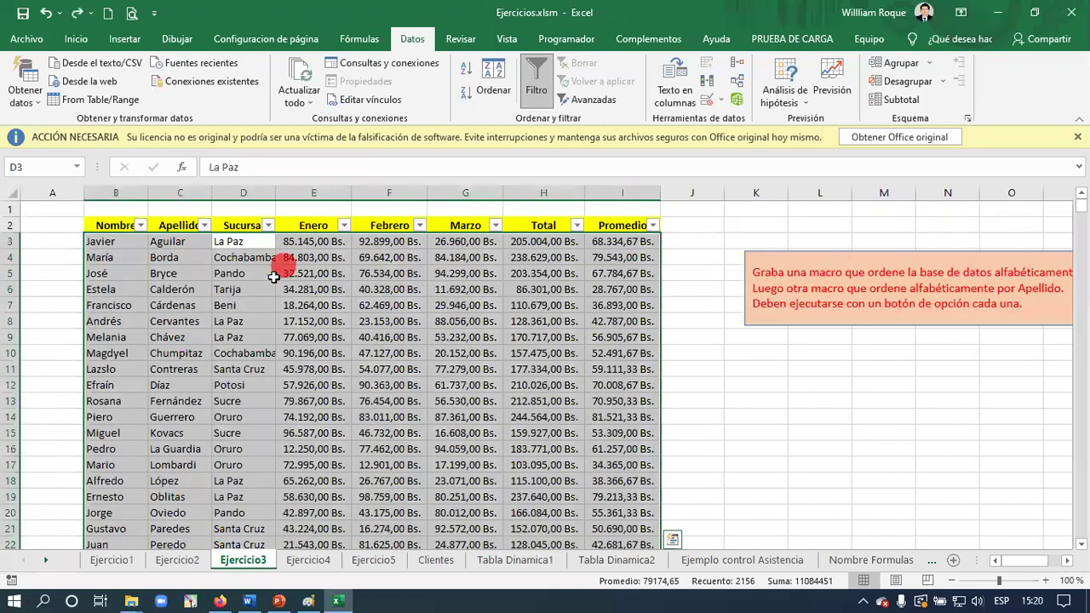
- Sort the table A to Z by Sucursal, then A to Z by Apellido
left_click(250, 266)
scroll(255, 266, "down", 1)
scroll(254, 266, "up", 1)
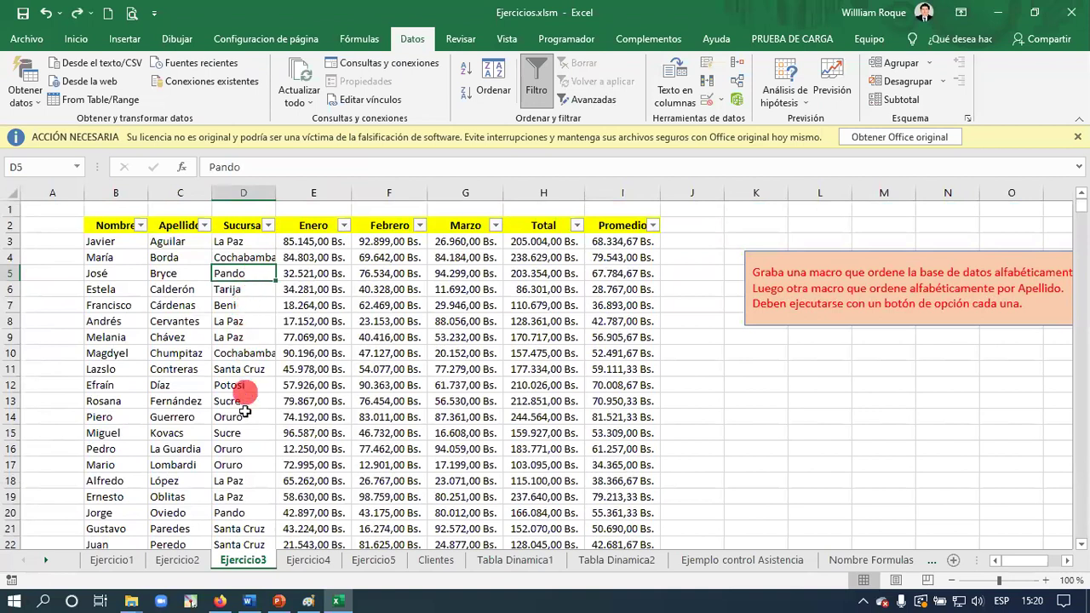
scroll(250, 424, "down", 1)
scroll(249, 421, "up", 1)
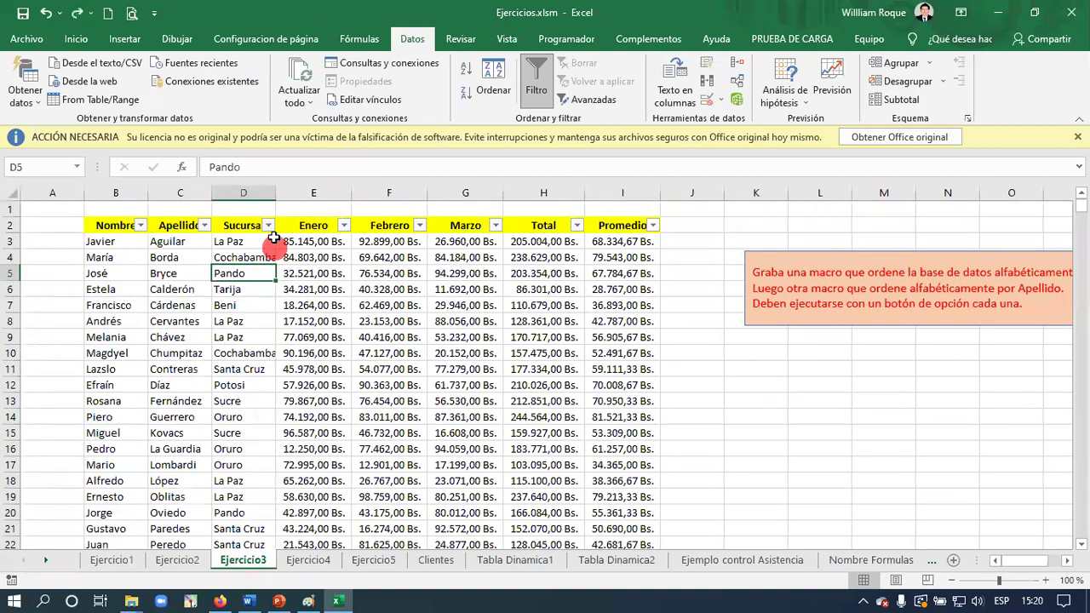
left_click(268, 224)
left_click(201, 240)
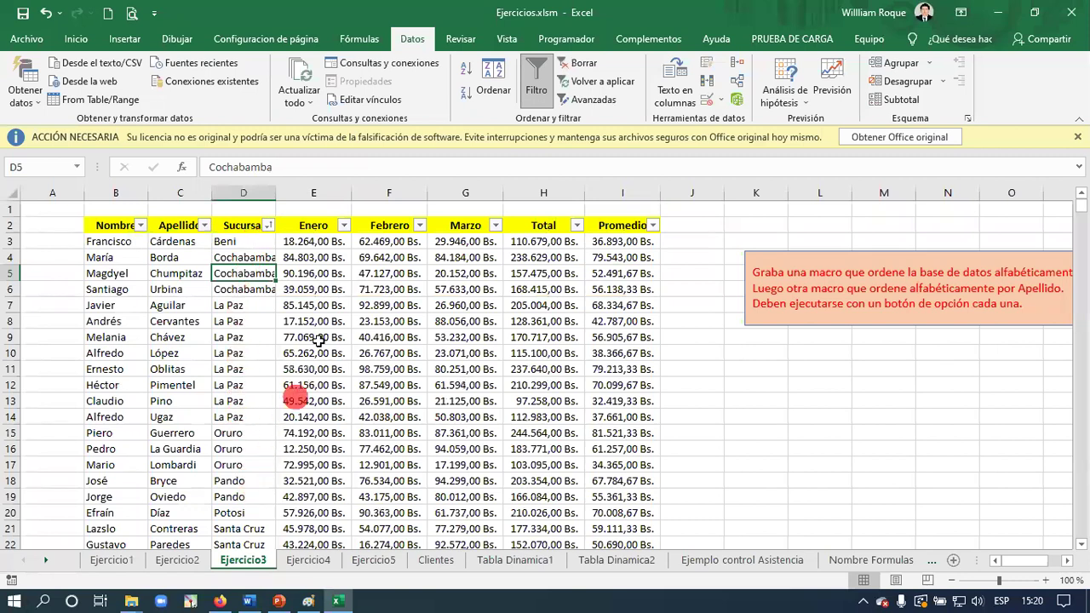
left_click(204, 224)
left_click(104, 245)
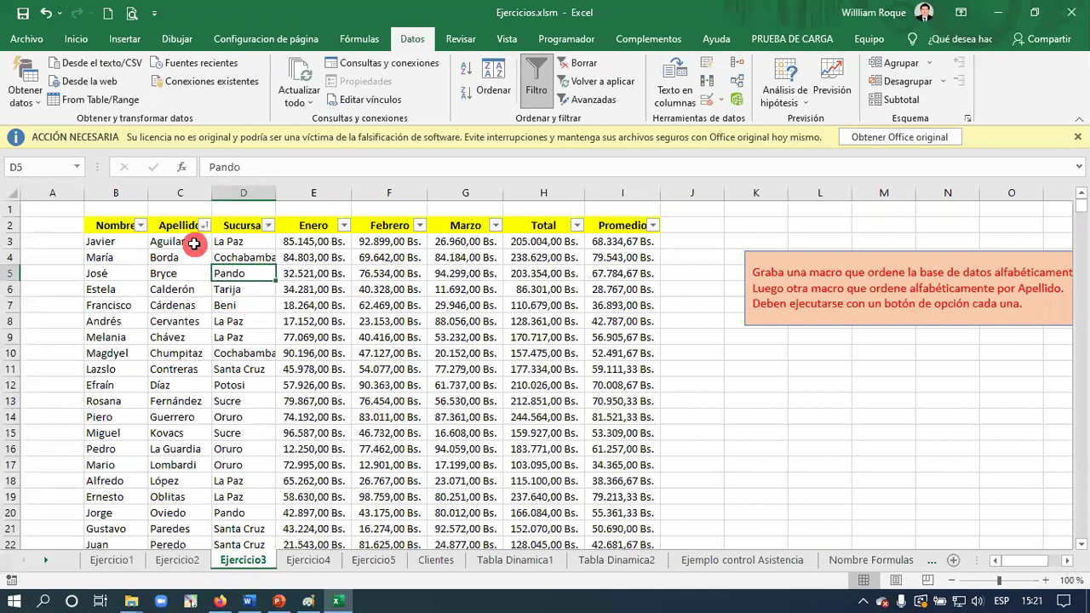
- Run the sort macro with Ctrl+M and select the table's header cells
scroll(205, 436, "down", 3)
scroll(205, 436, "up", 3)
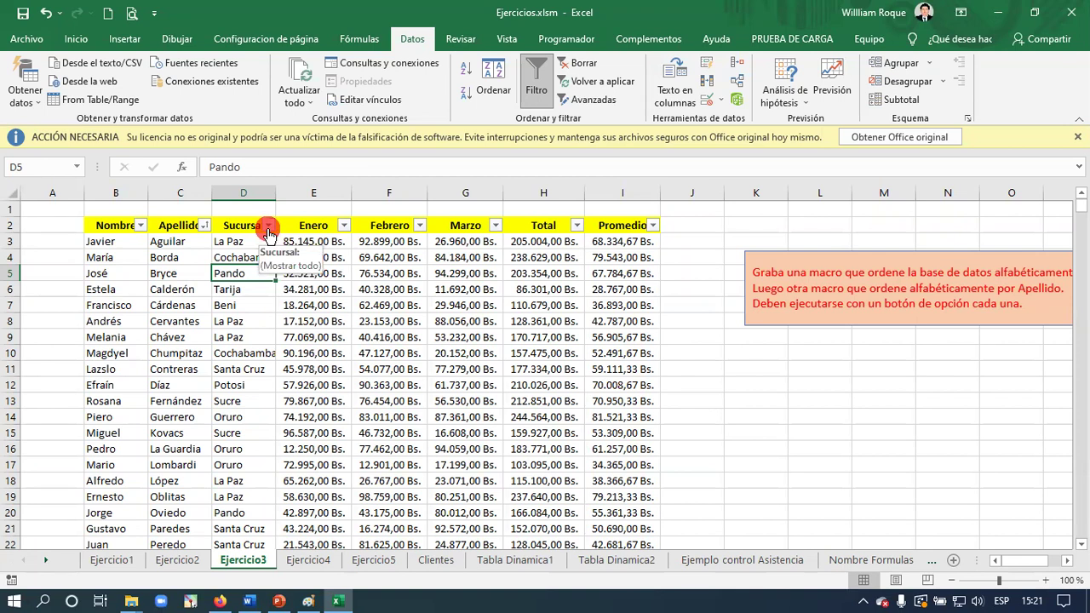
key("ctrl+m")
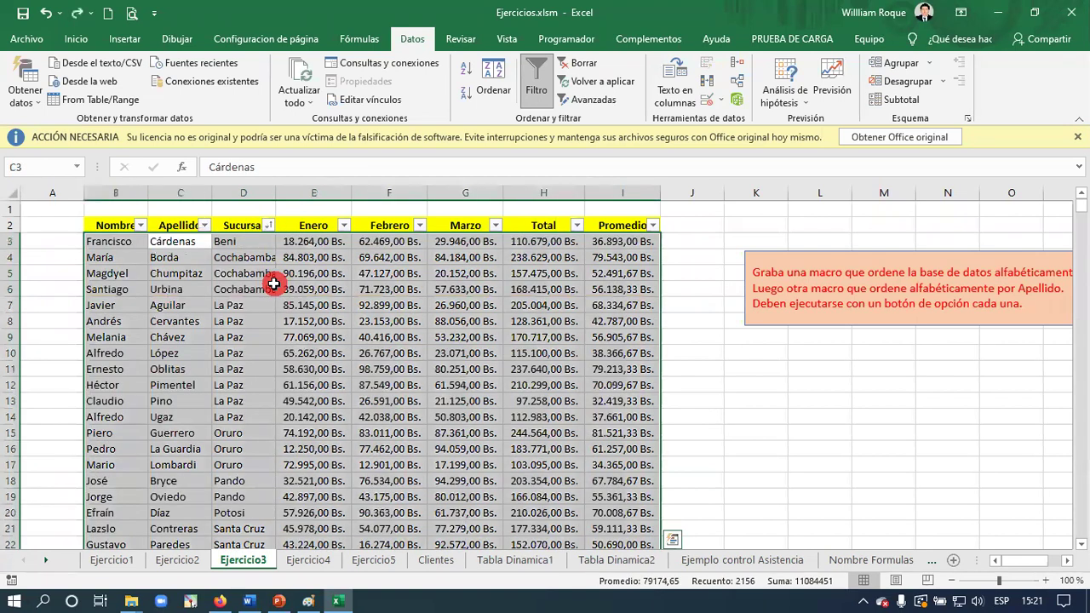
left_click(268, 287)
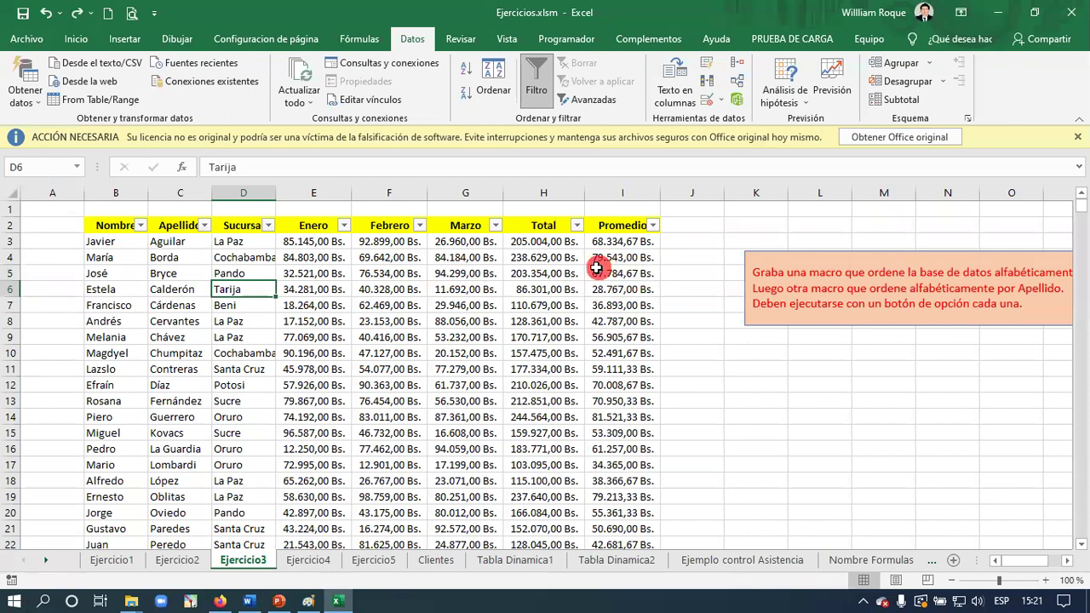
left_click_drag(110, 224, 625, 225)
- Turn off the Ejercicio3 header filters and drag row 1 taller
left_click(537, 90)
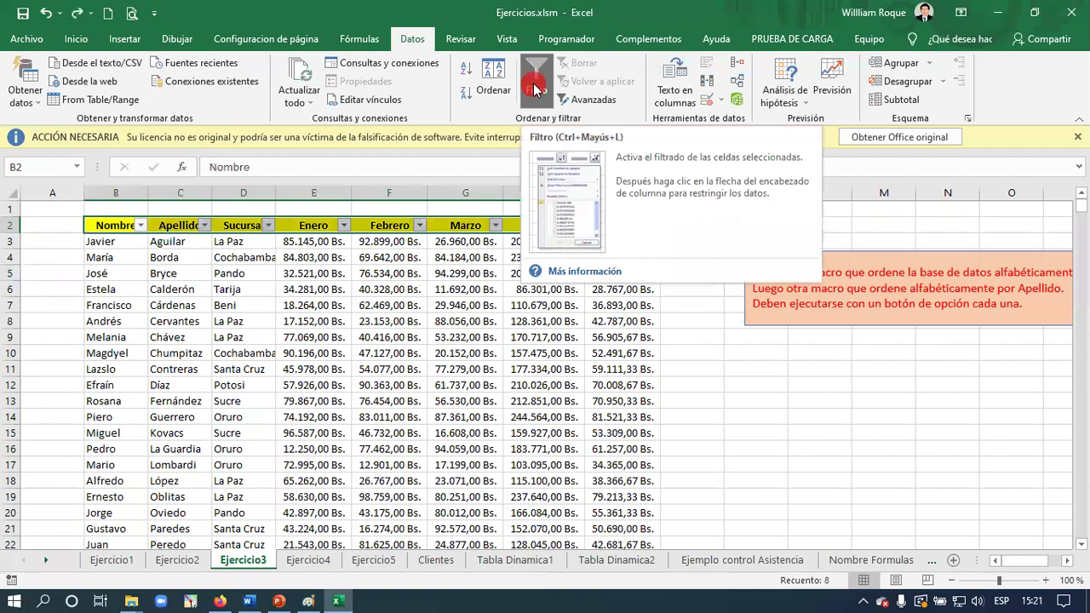
left_click(481, 351)
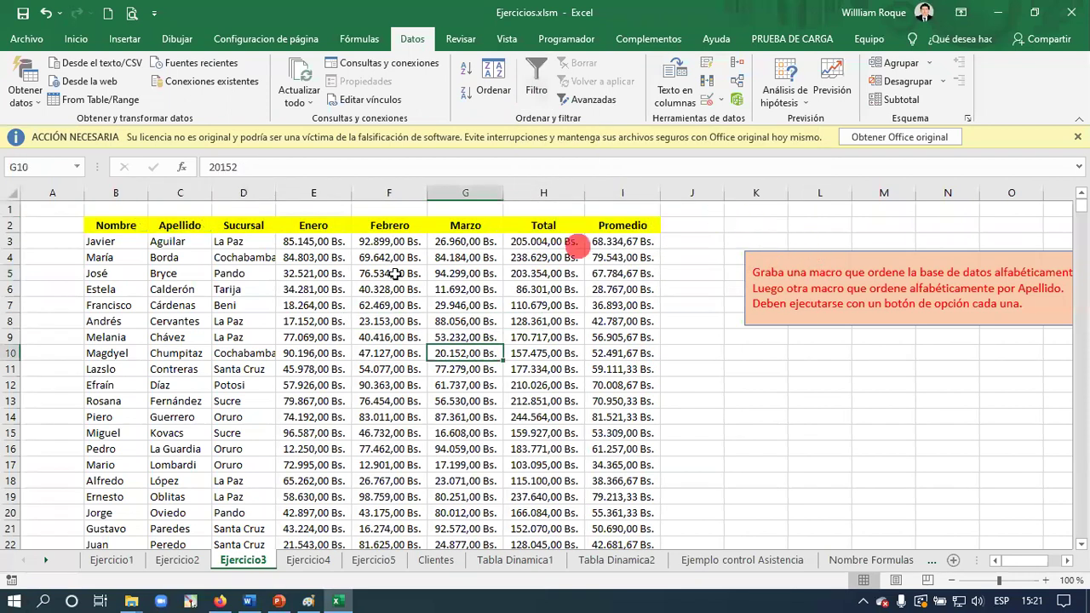
left_click_drag(11, 217, 11, 233)
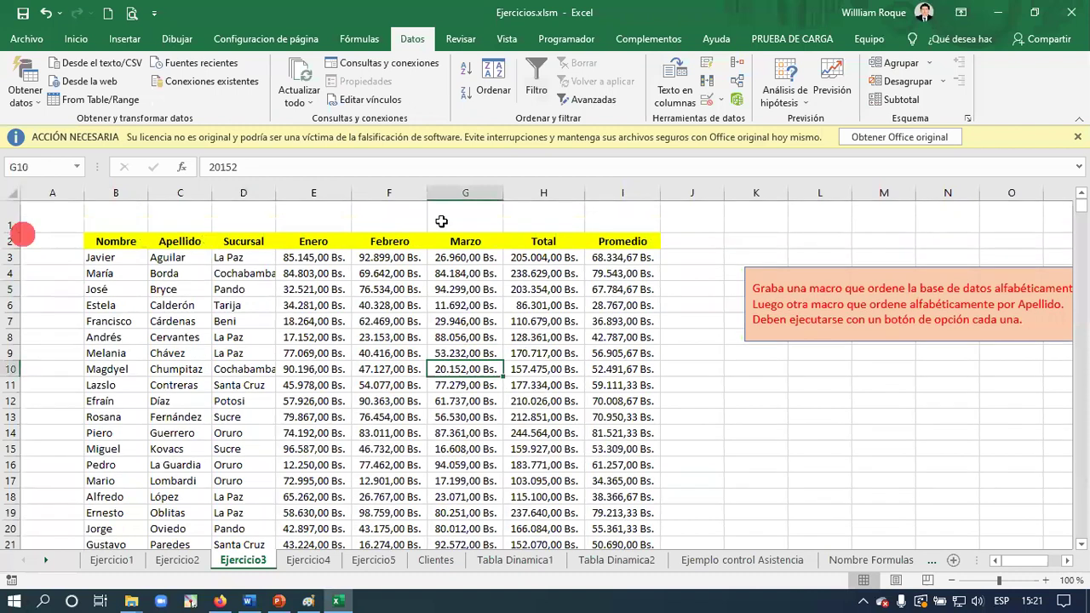
left_click(683, 213)
left_click(694, 277)
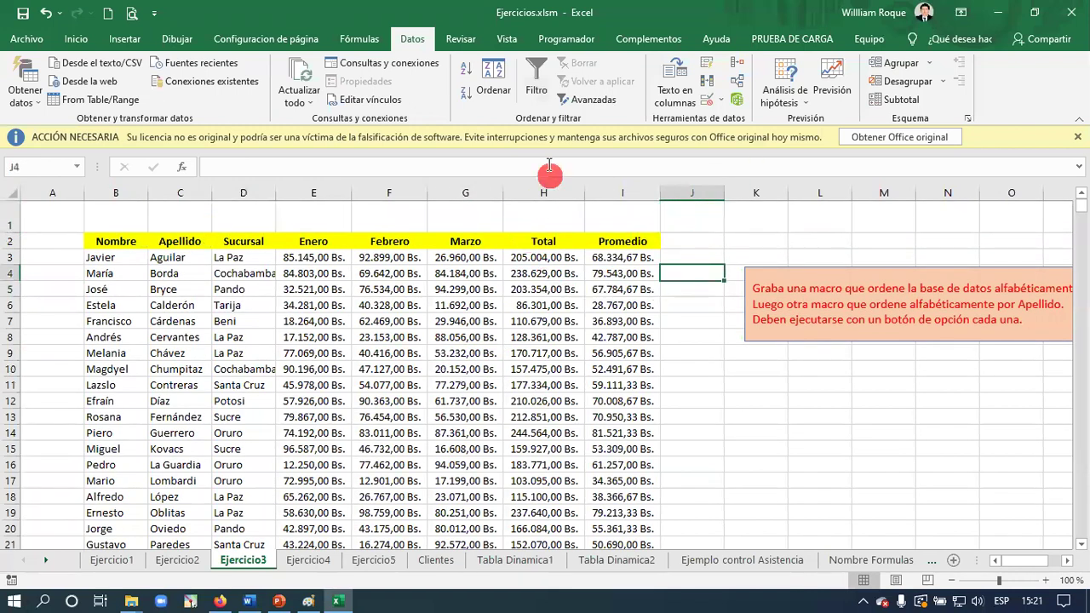
- Start a new macro recording and replace the default name Macro4 with Ordenar_Sucursal
left_click(579, 39)
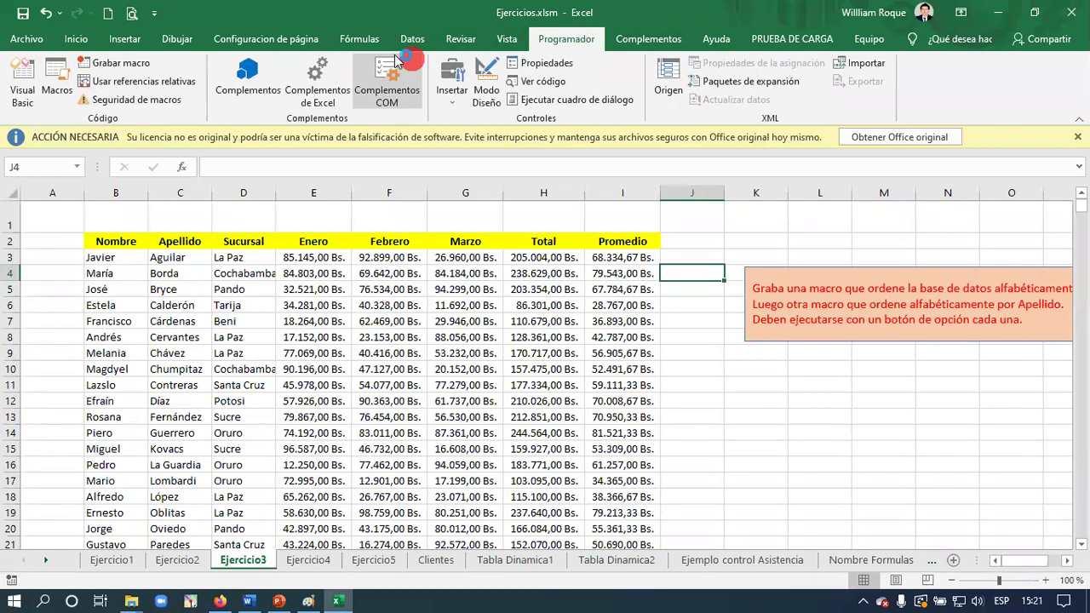
left_click(126, 68)
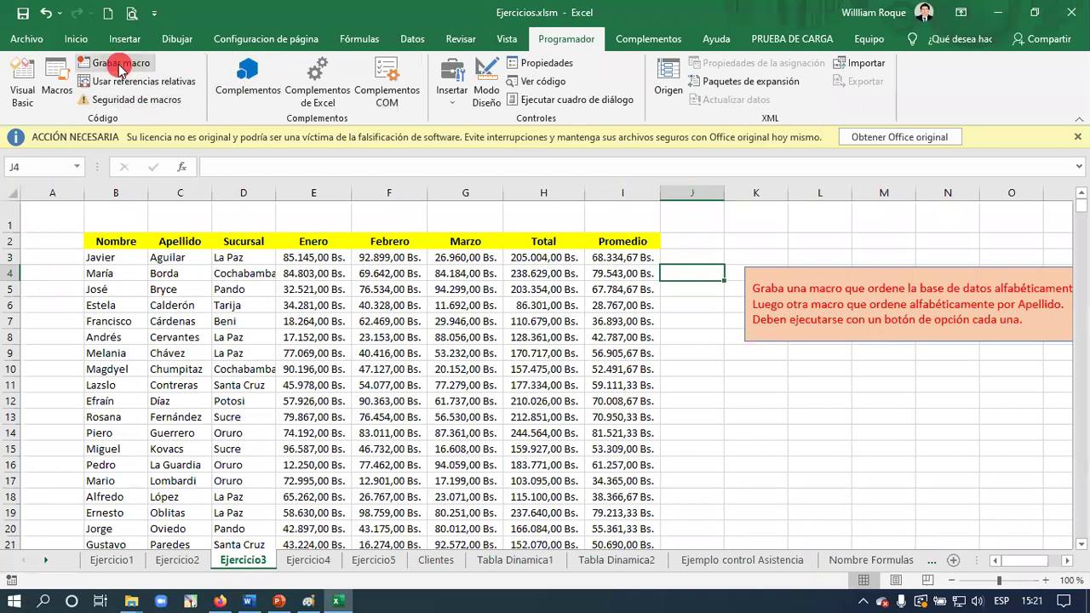
left_click(121, 68)
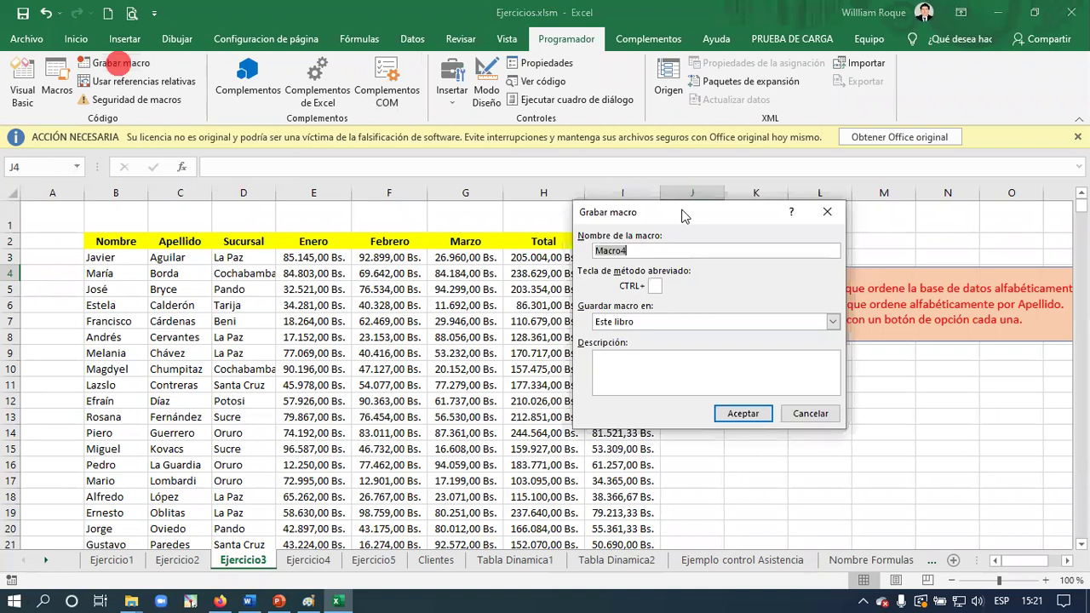
left_click_drag(683, 215, 783, 272)
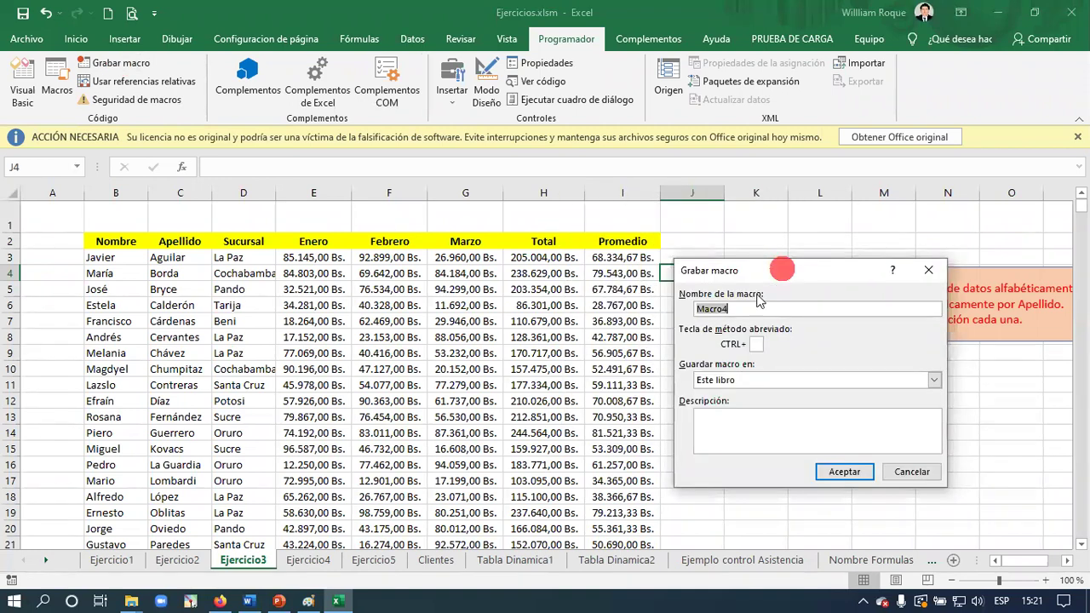
left_click(732, 308)
left_click_drag(701, 311, 666, 311)
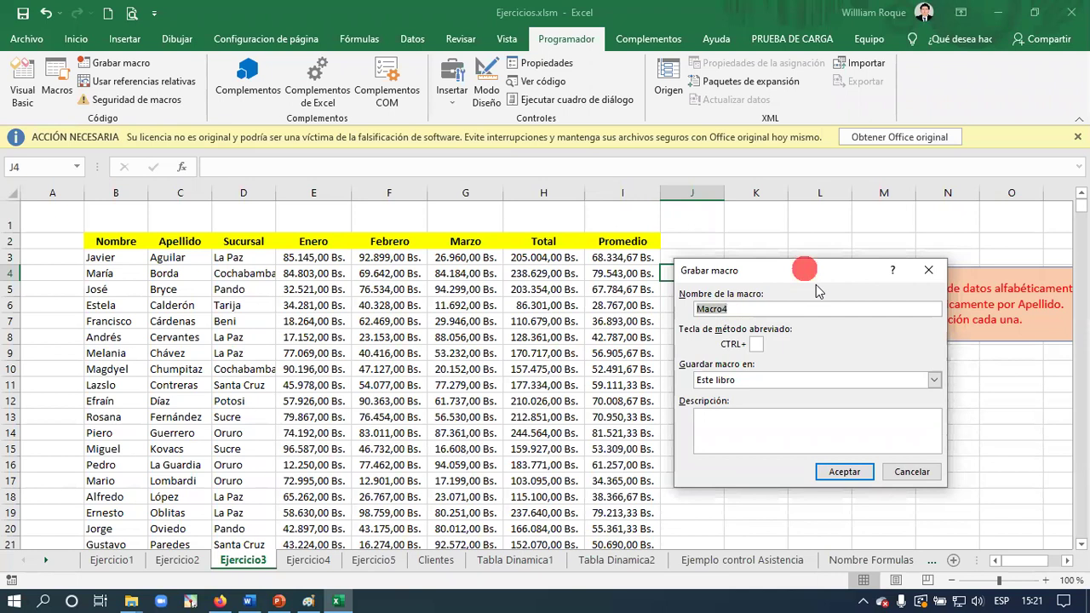
left_click_drag(804, 269, 800, 211)
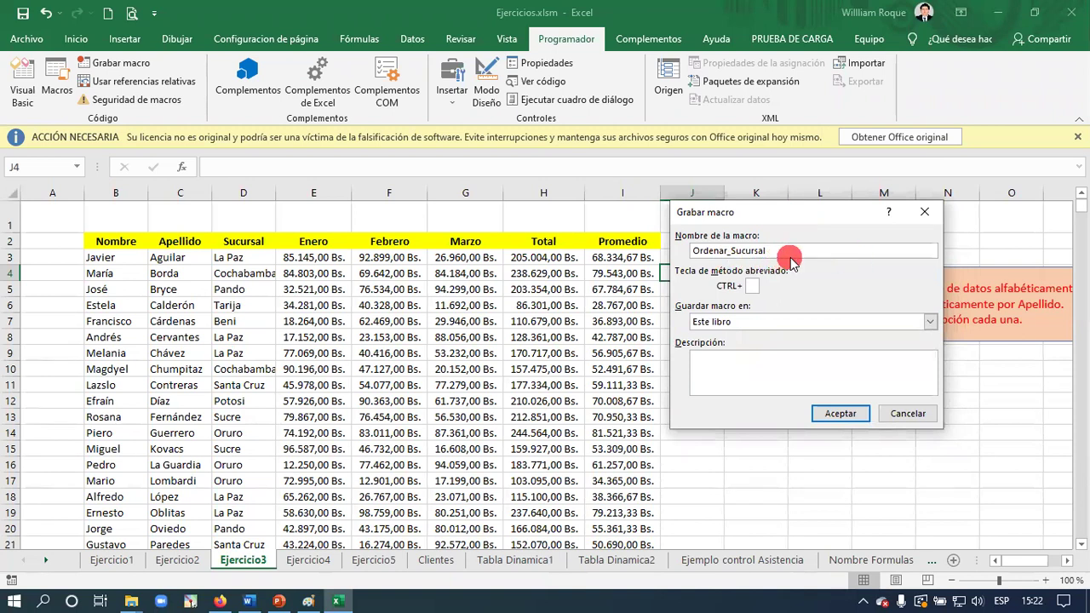
- Begin recording, then turn on filters for the header row B2:I2
left_click(843, 426)
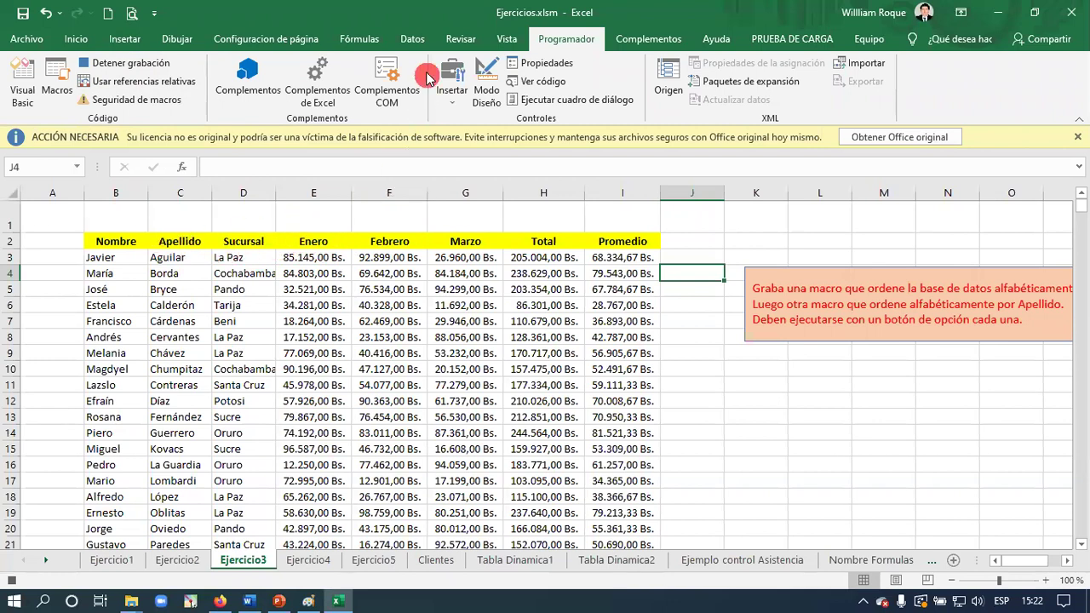
left_click(408, 41)
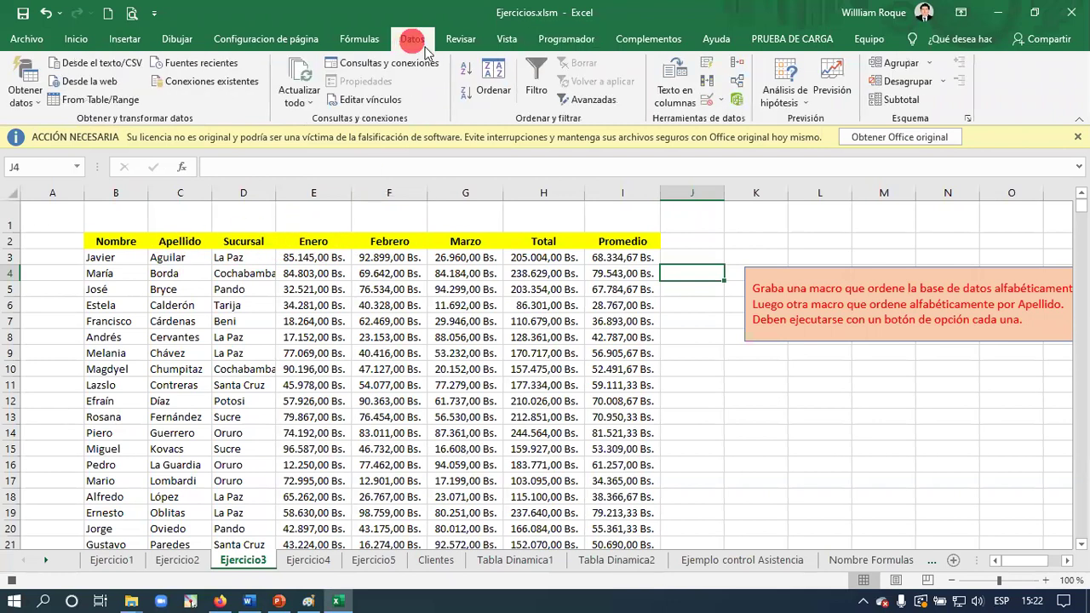
left_click_drag(117, 240, 617, 241)
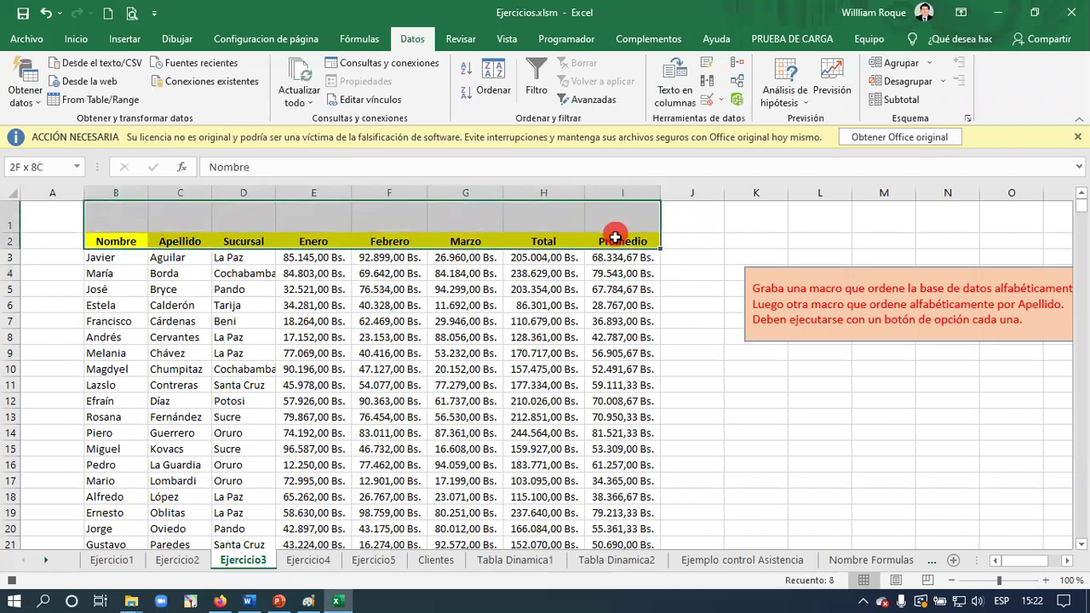
left_click(537, 77)
left_click(537, 76)
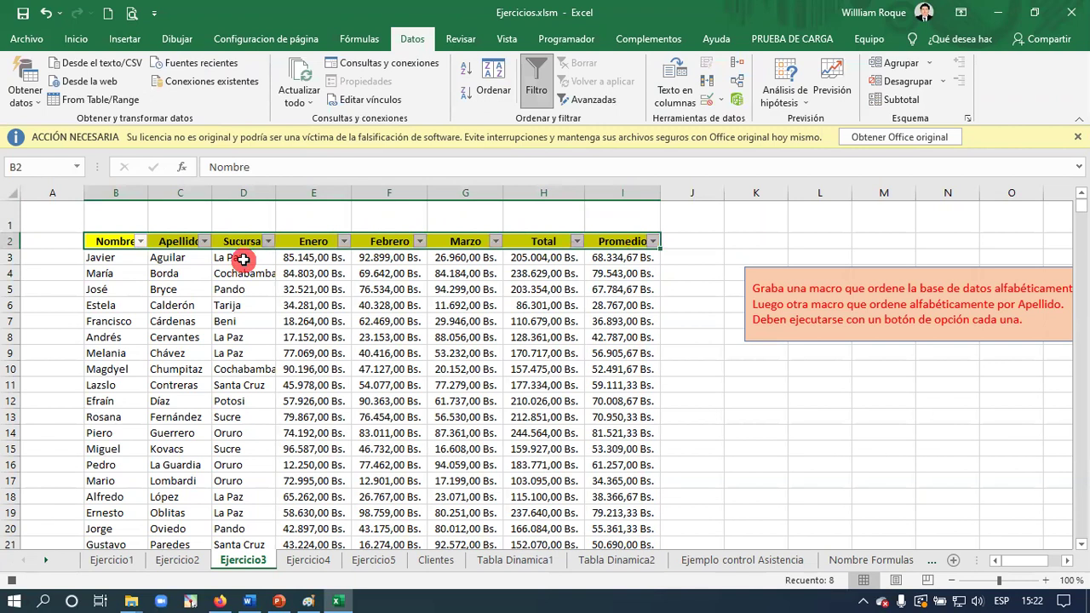
- Sort the table A to Z by Sucursal and check the result
left_click(244, 259)
left_click(267, 242)
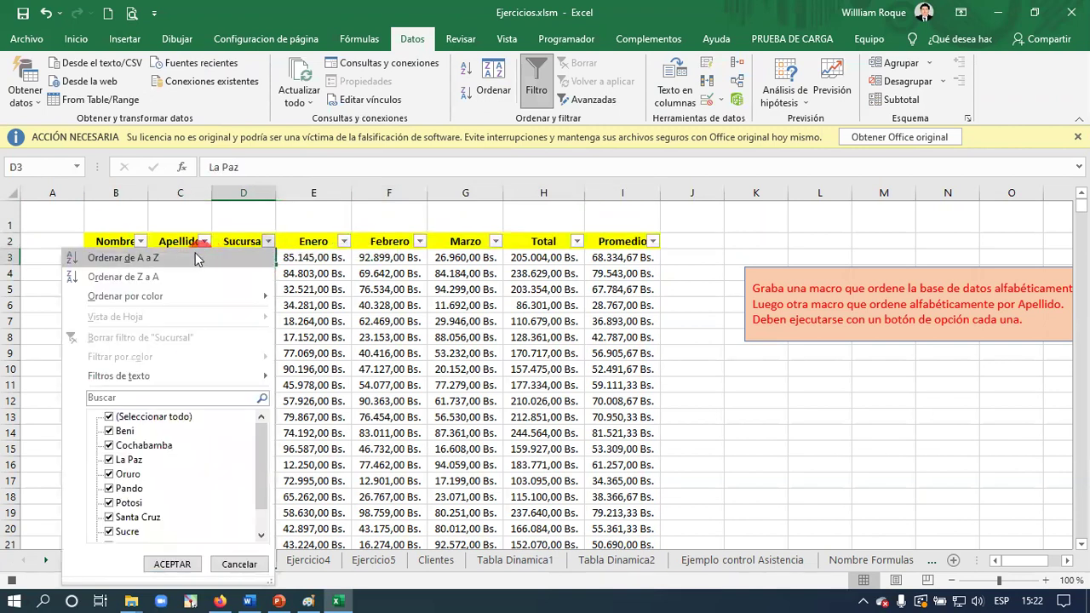
left_click(167, 258)
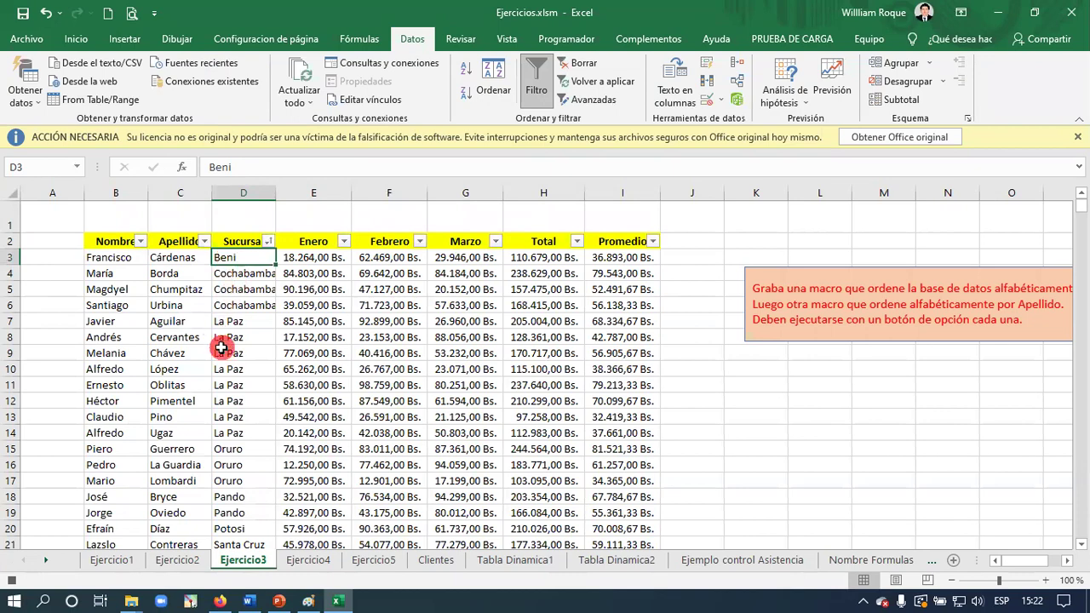
scroll(224, 351, "down", 3)
scroll(231, 406, "down", 2)
scroll(231, 406, "up", 2)
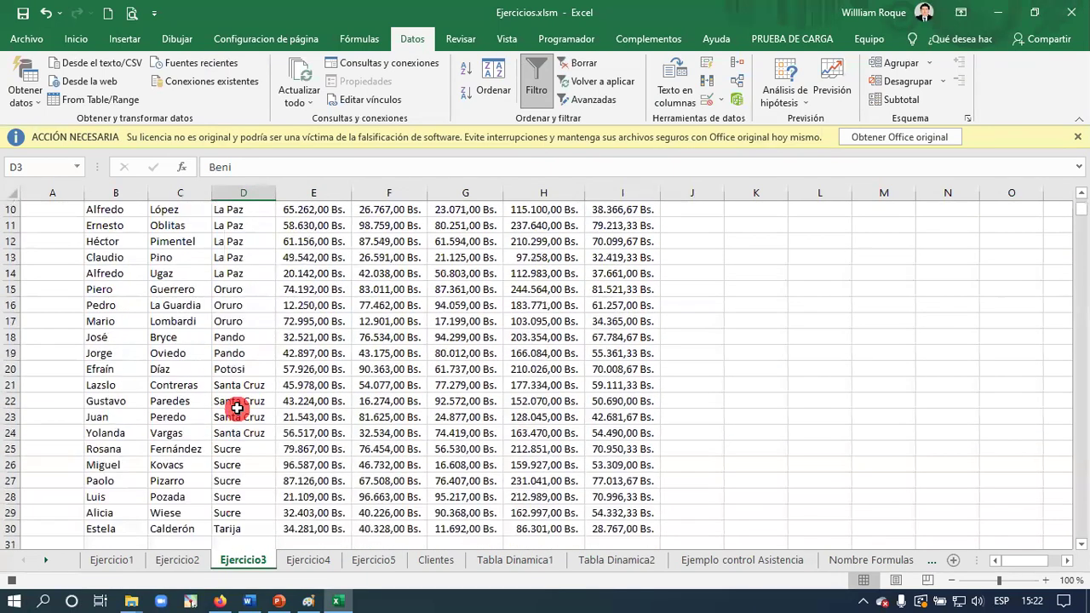
scroll(231, 406, "up", 3)
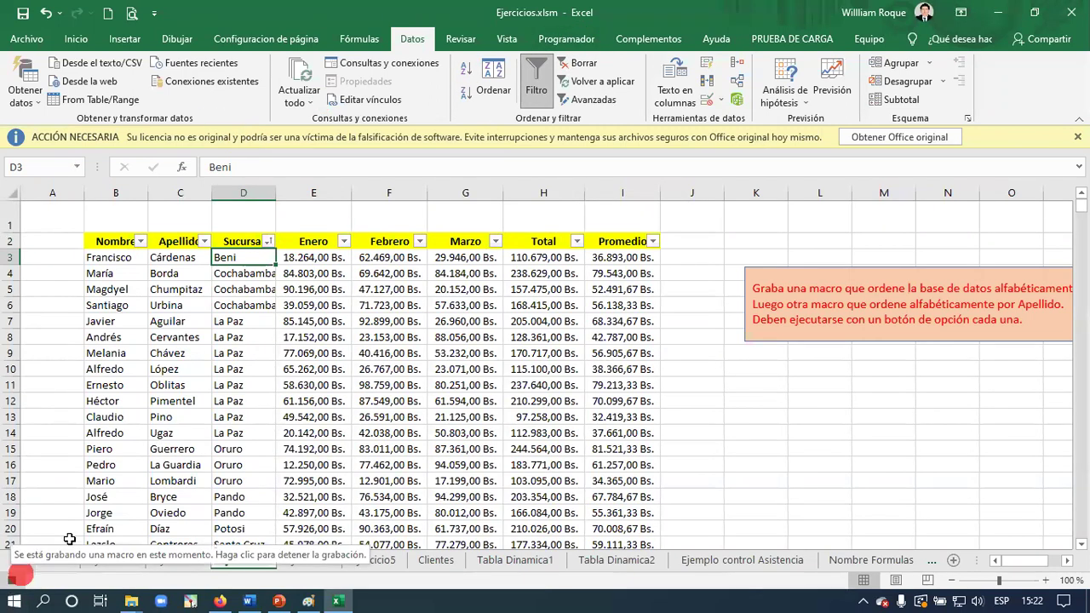
left_click(566, 38)
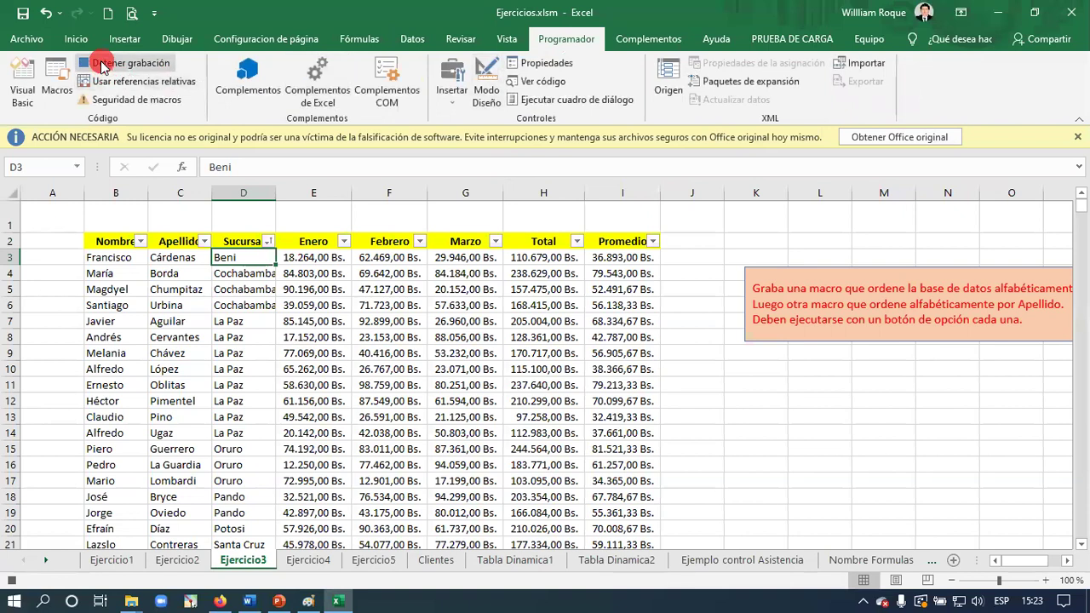
- Stop the Ordenar_Sucursal recording and turn the table's header filters off
left_click(101, 66)
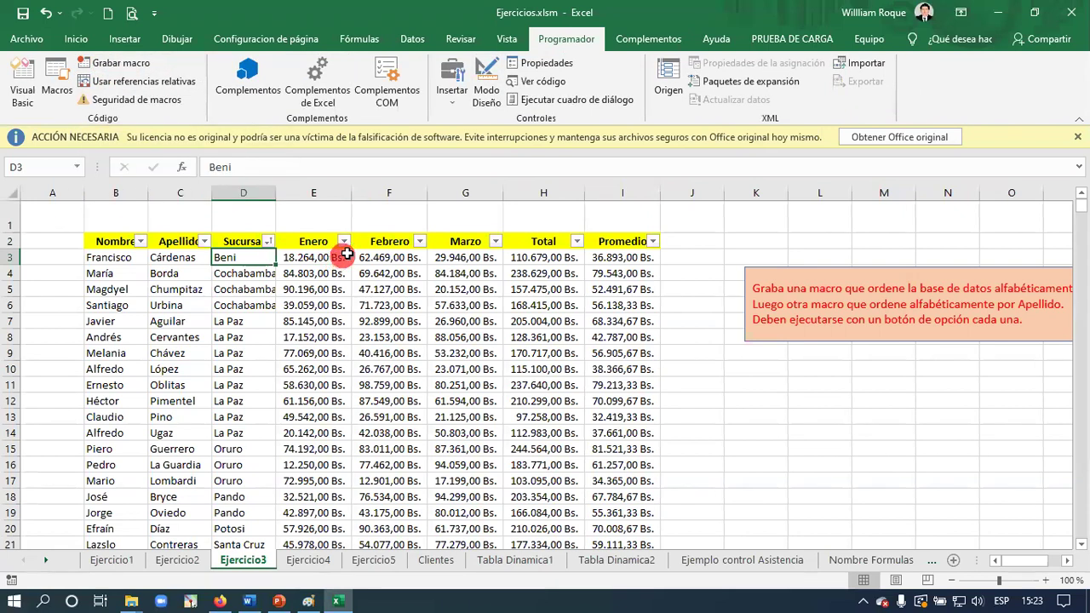
left_click(730, 239)
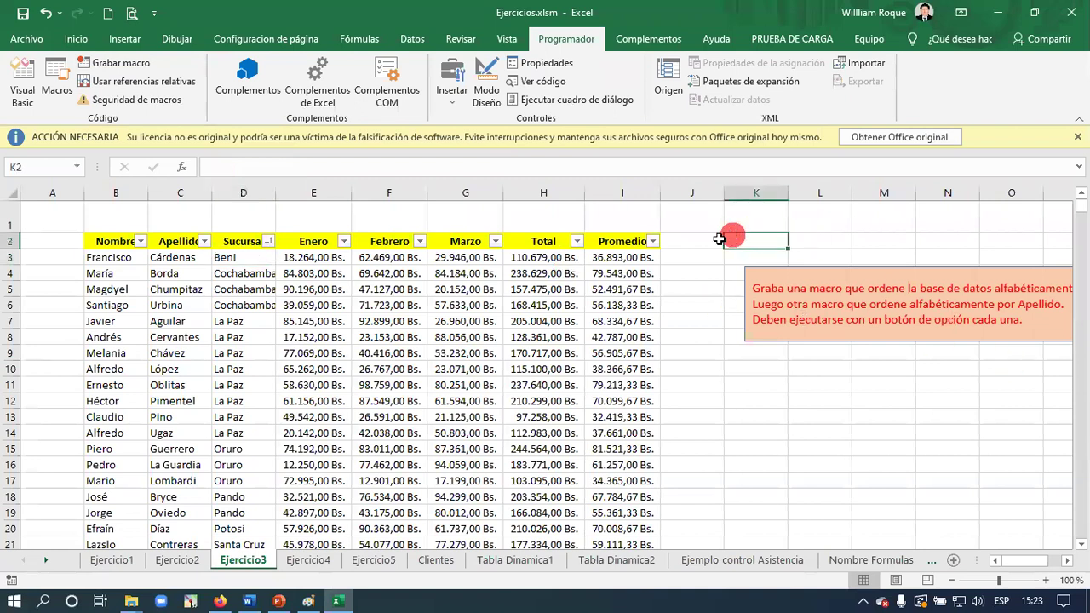
left_click(412, 39)
left_click(538, 75)
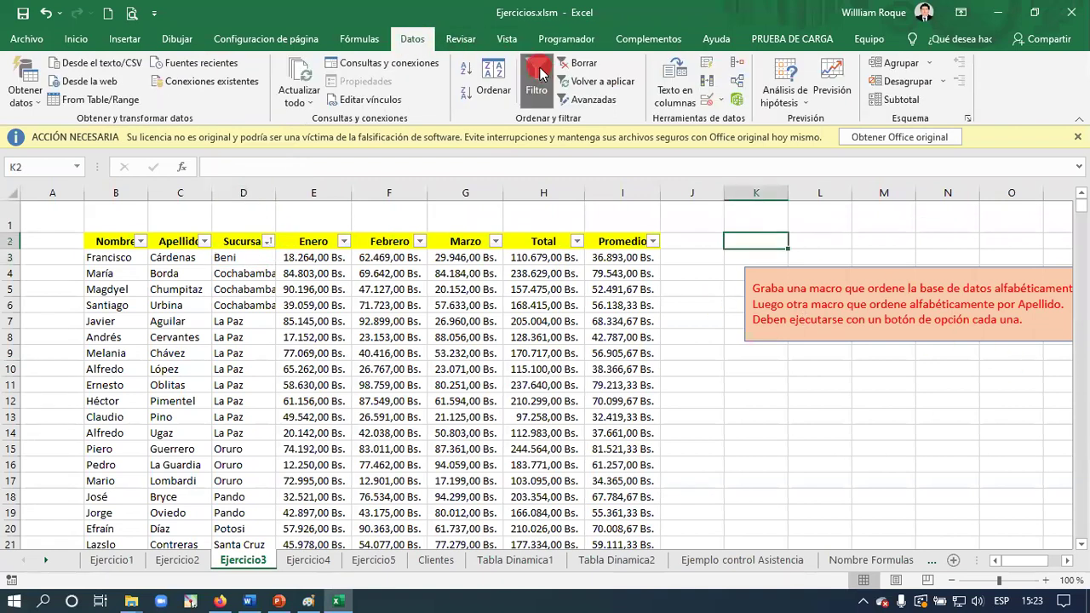
left_click(535, 83)
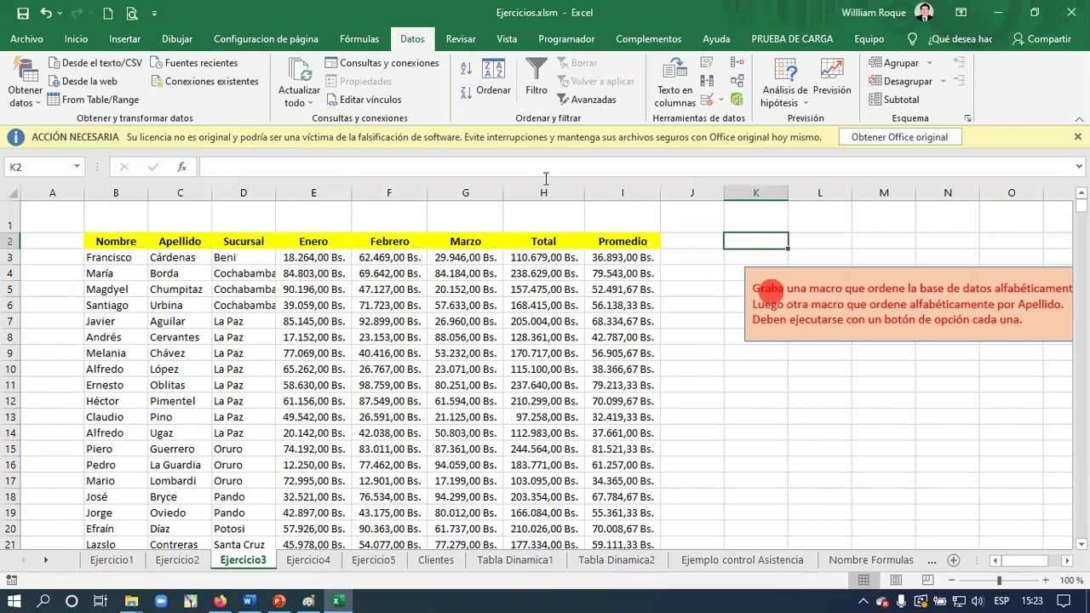
- Start recording a new macro named Ordenar_Apellidos
left_click(566, 38)
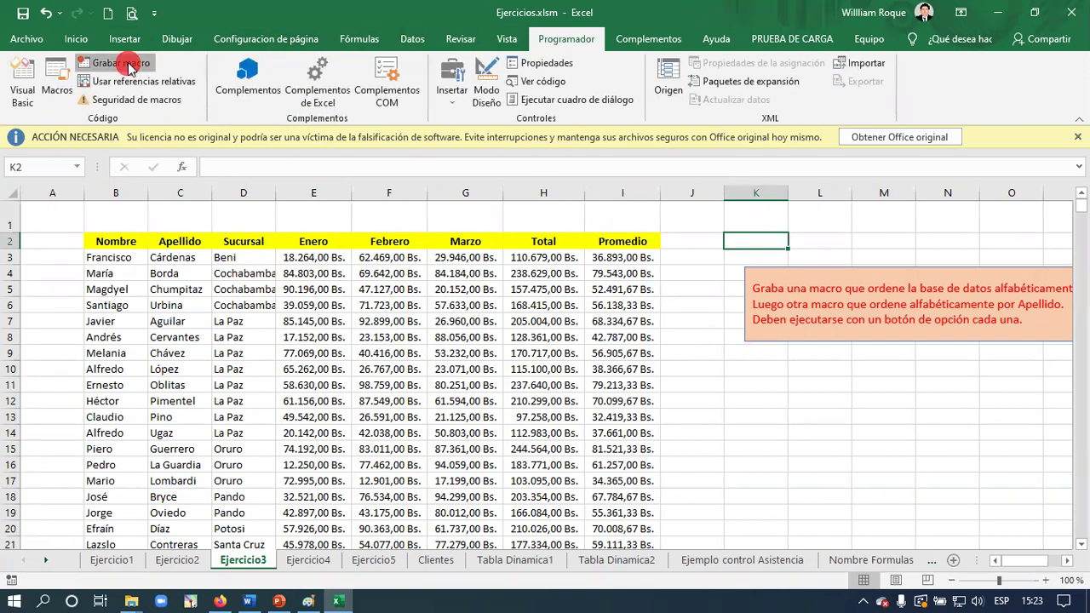
left_click(128, 66)
type("Ordenar_Apellidos")
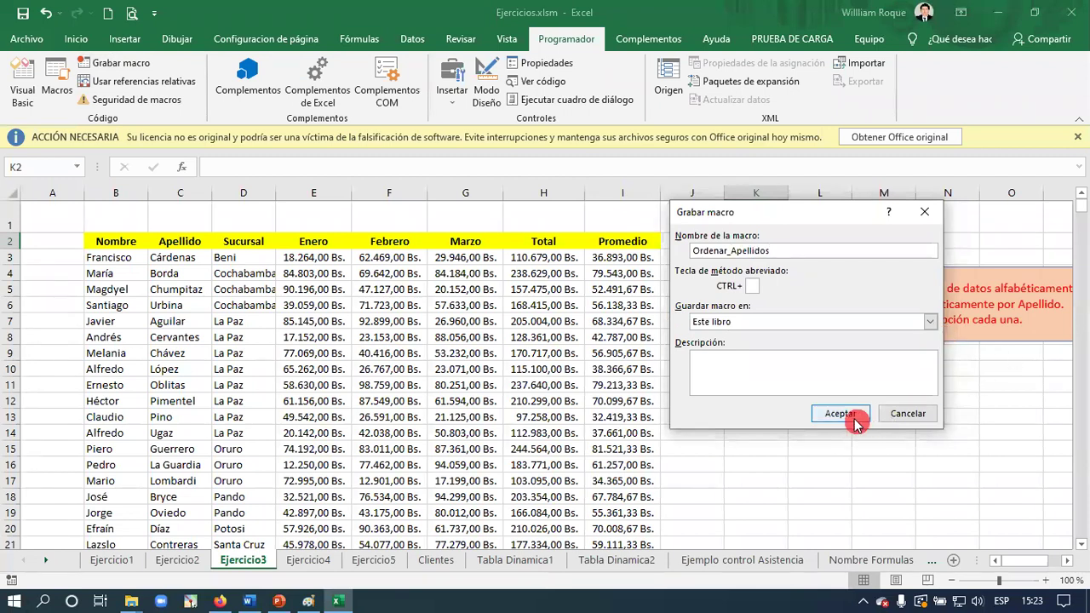
left_click(841, 412)
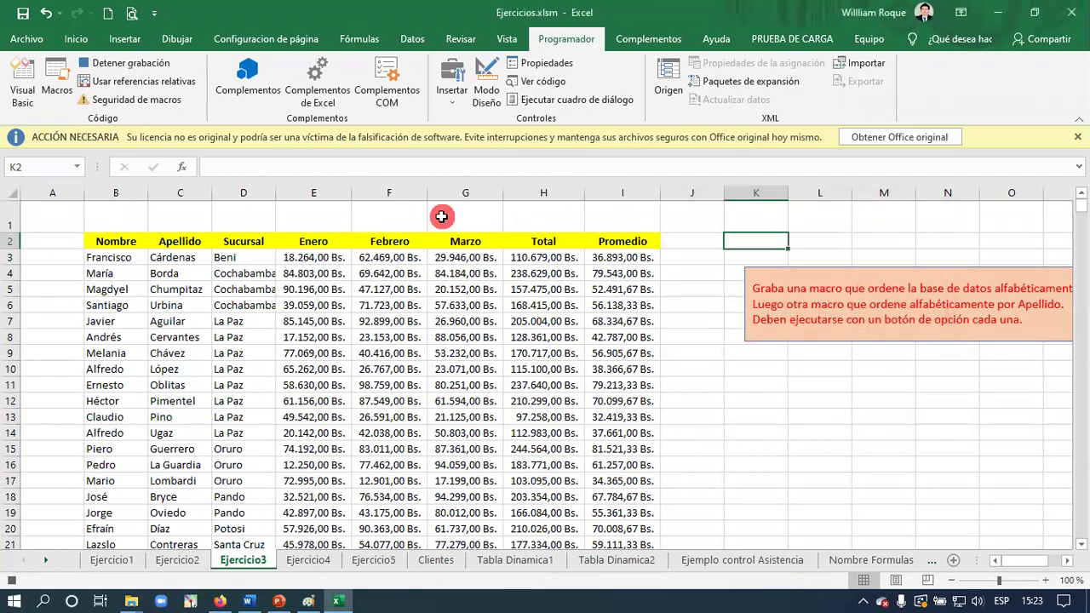
- Turn filters on for header row B2:I2 and sort the table A to Z by Apellido
left_click(410, 40)
left_click_drag(113, 241, 621, 241)
left_click(537, 80)
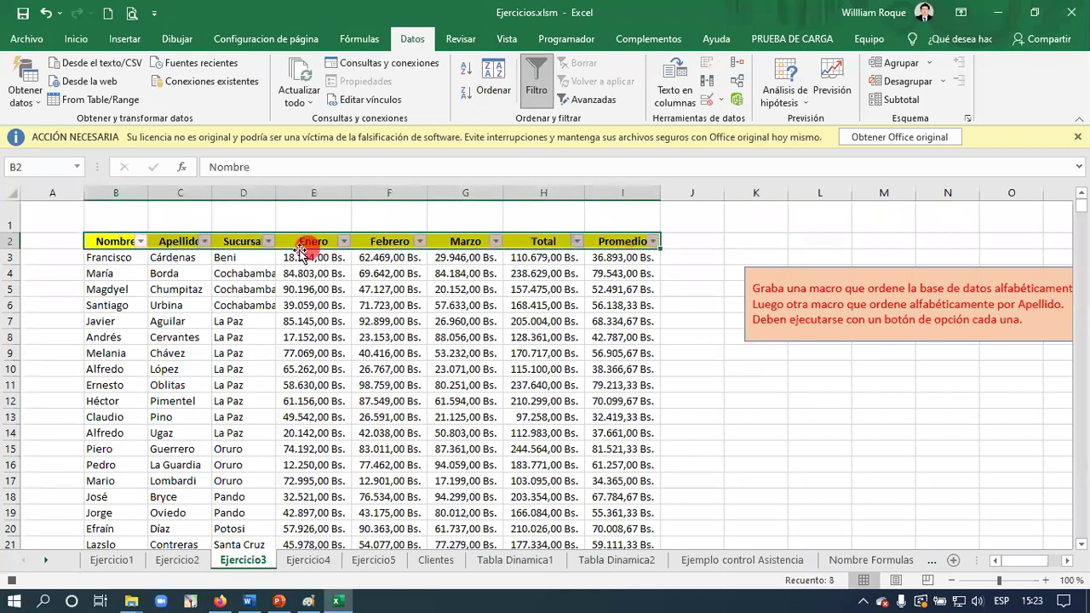
left_click(243, 273)
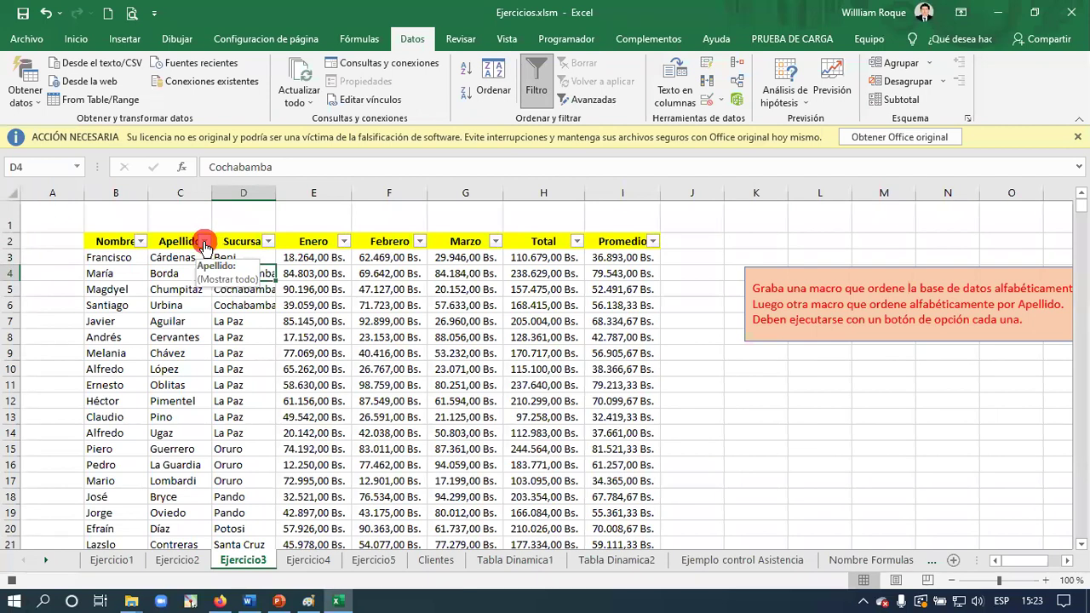
left_click(204, 242)
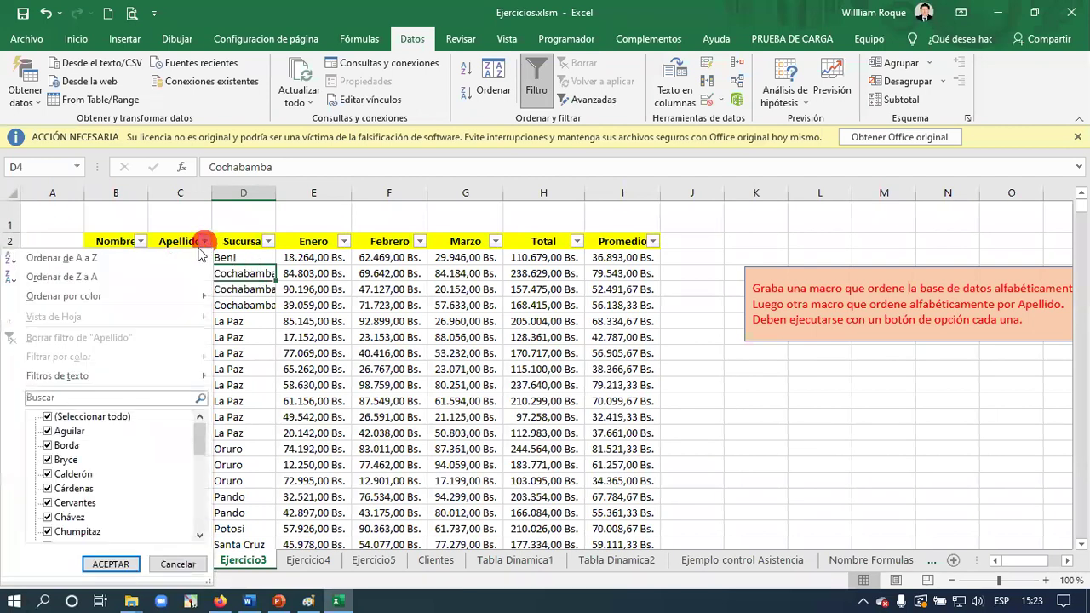
left_click(153, 258)
mouse_move(182, 253)
left_mouse_down()
mouse_move(173, 569)
mouse_move(177, 486)
left_mouse_up()
scroll(218, 462, "up", 2)
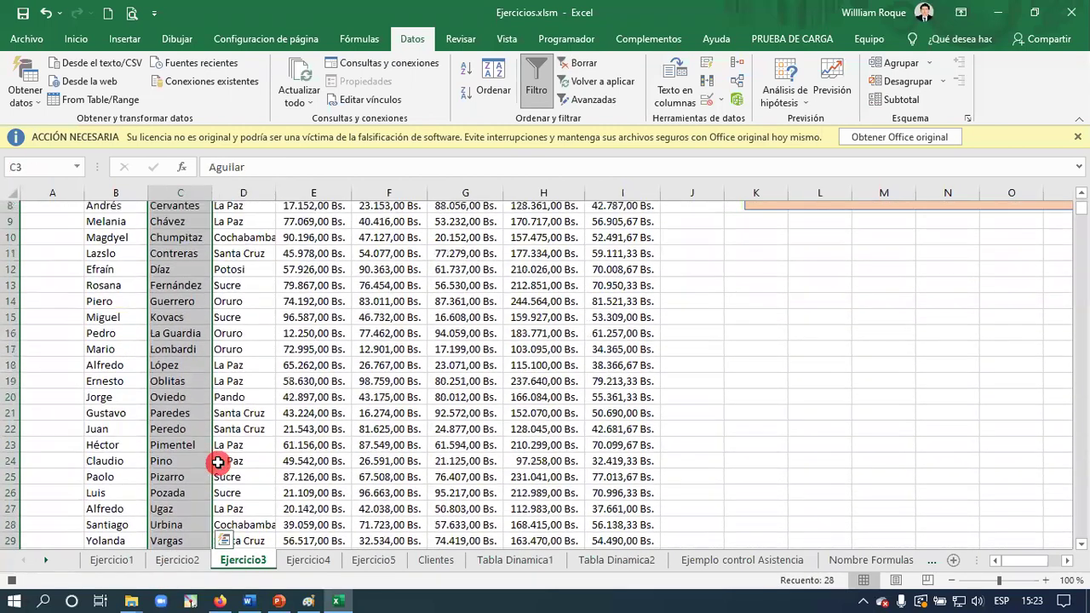
scroll(218, 462, "up", 3)
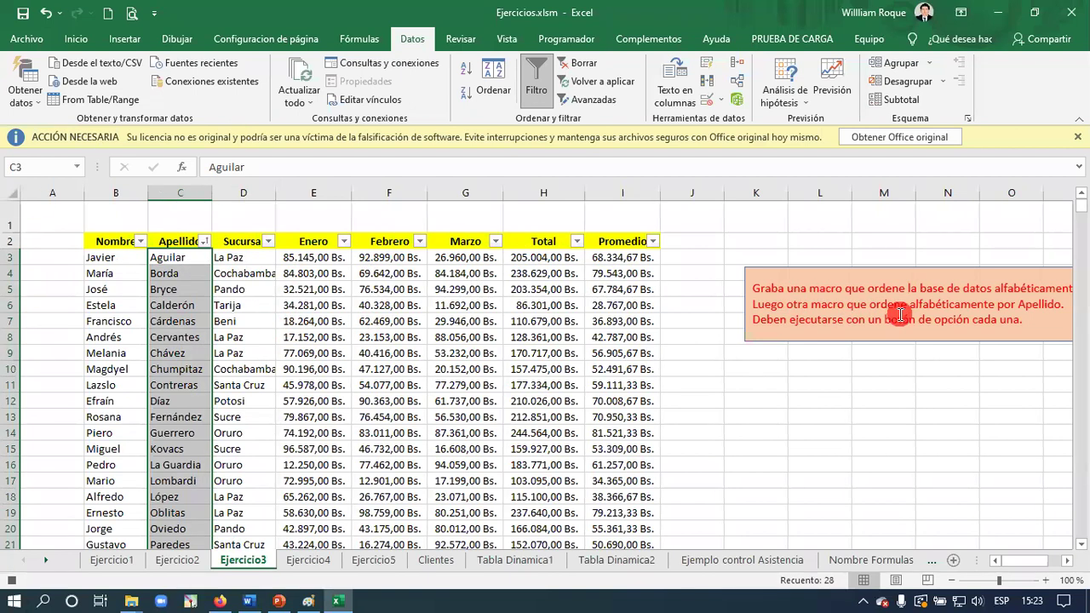
- Stop the macro recording and select cell J1
left_click(587, 39)
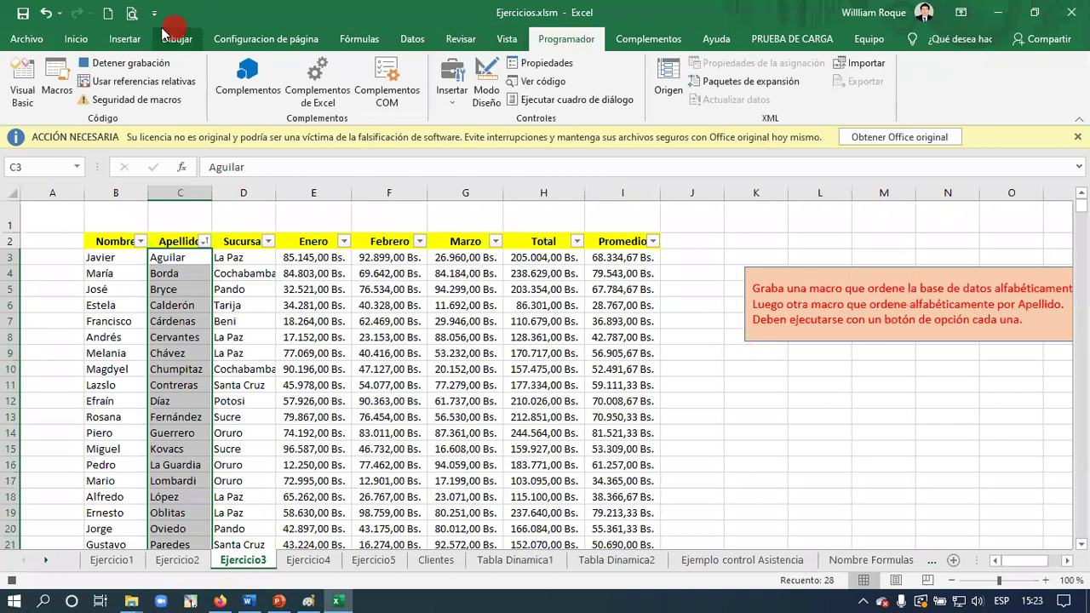
left_click(98, 65)
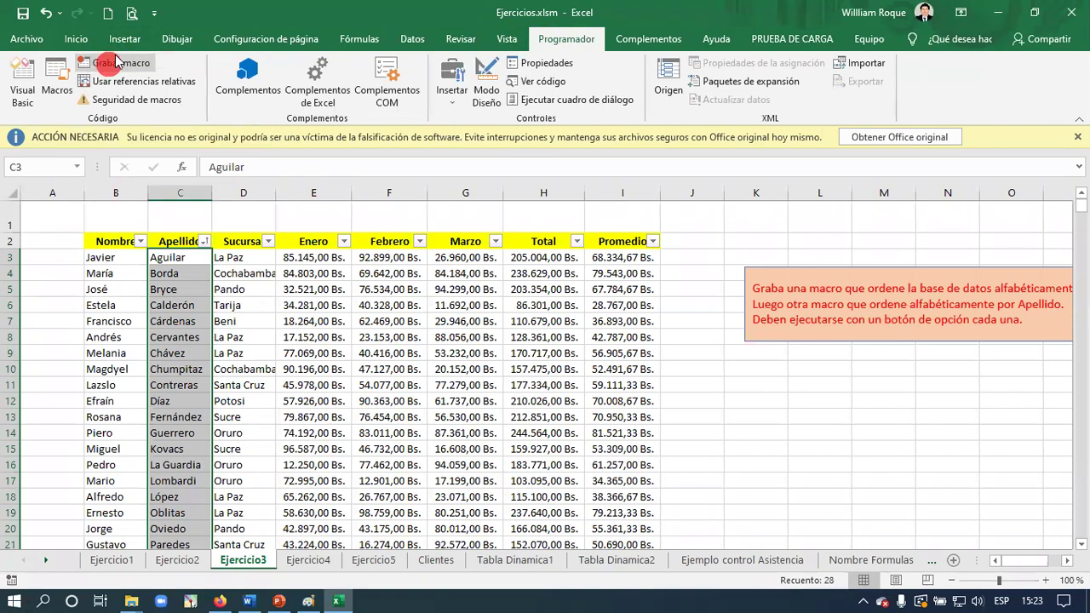
left_click(509, 309)
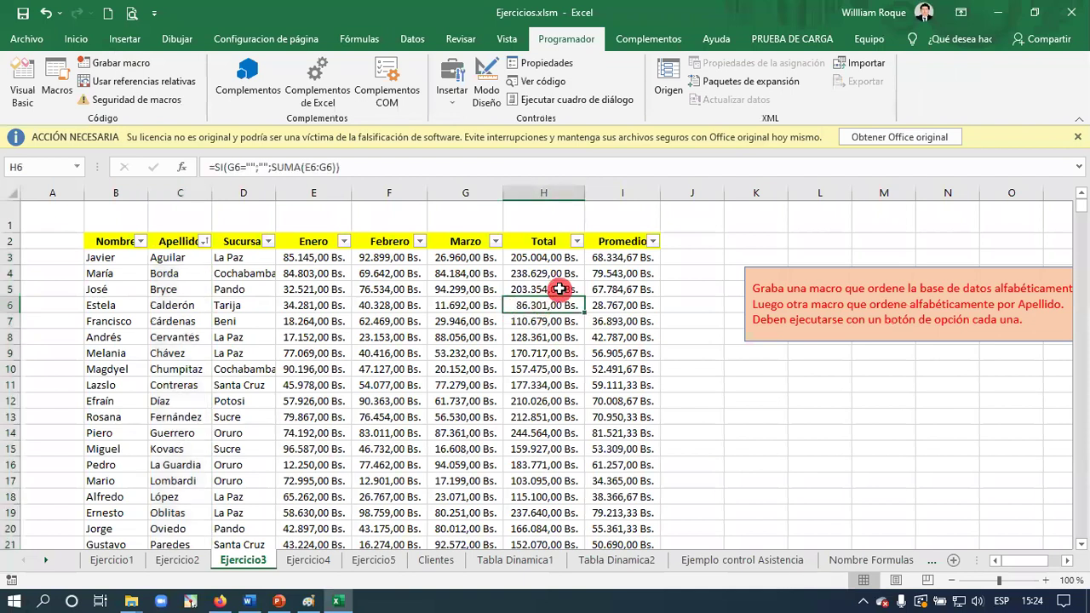
mouse_move(1018, 561)
left_mouse_down()
mouse_move(1025, 567)
mouse_move(934, 485)
left_mouse_up()
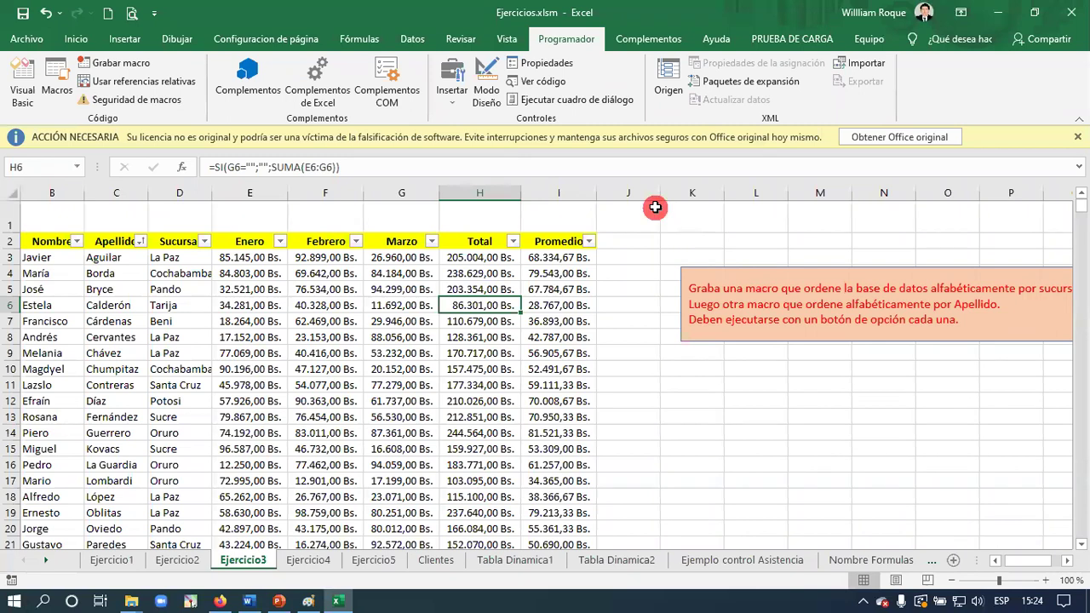
left_click(620, 204)
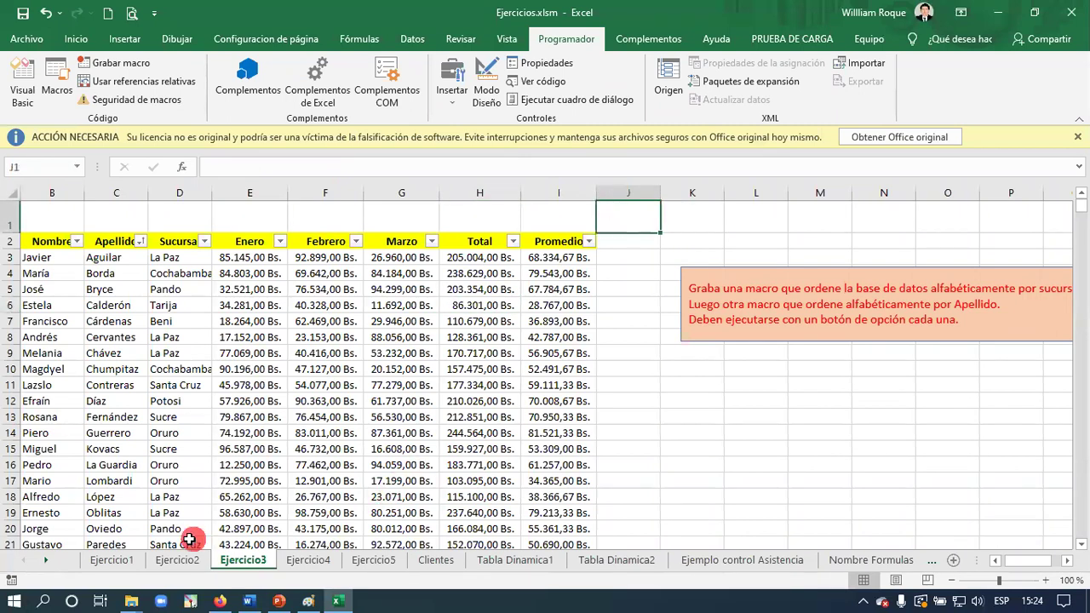
- Draw a form button over J1:K1 running Ordenar_Sucursal, then copy it into columns L–M
left_click(178, 559)
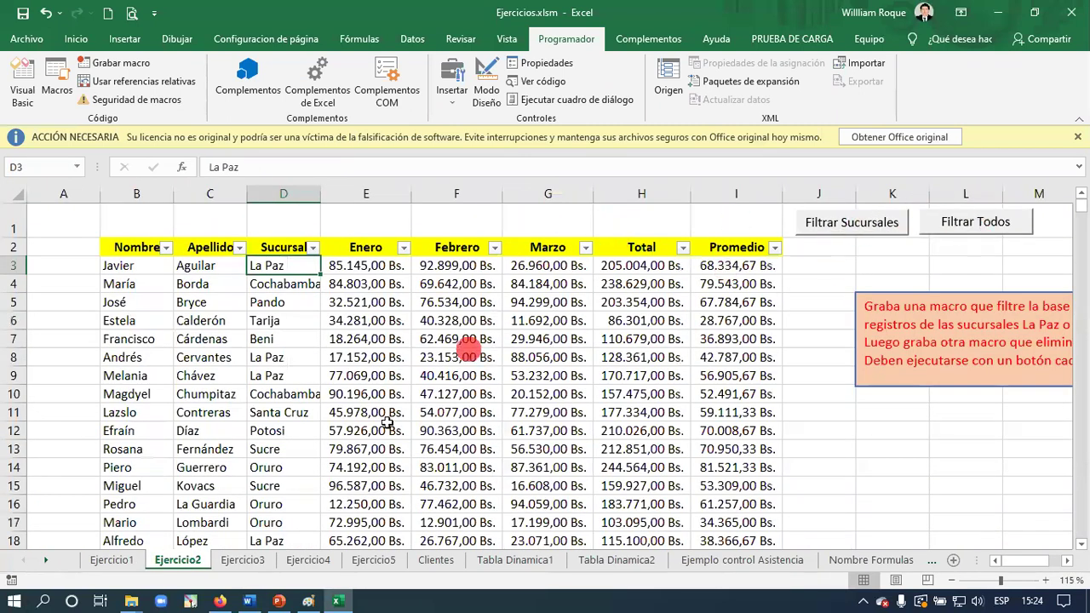
left_click(242, 559)
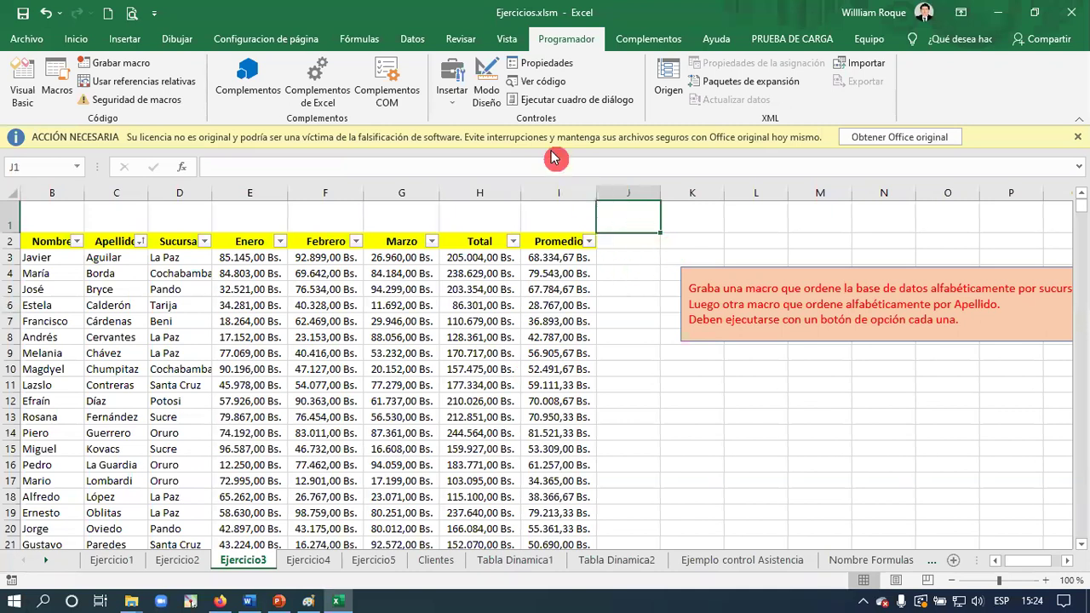
left_click(488, 79)
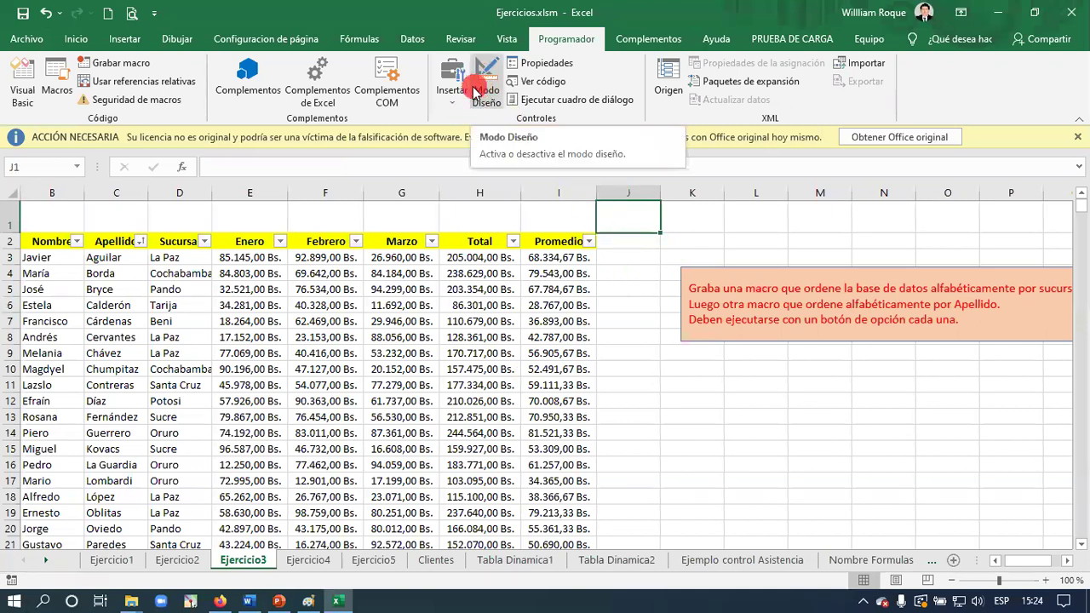
left_click(452, 81)
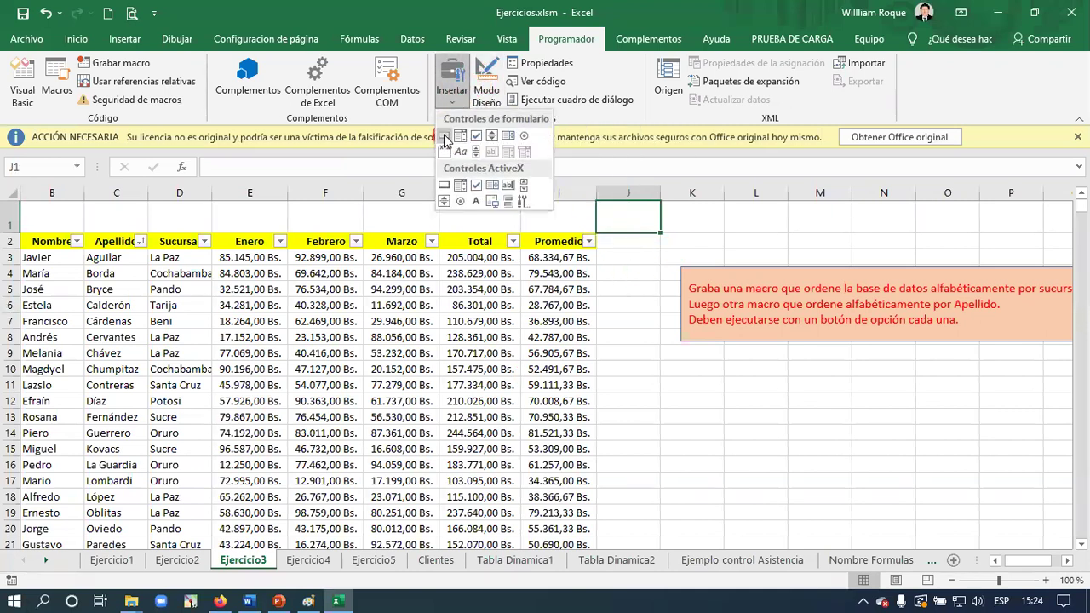
left_click(445, 138)
left_click_drag(605, 208, 731, 231)
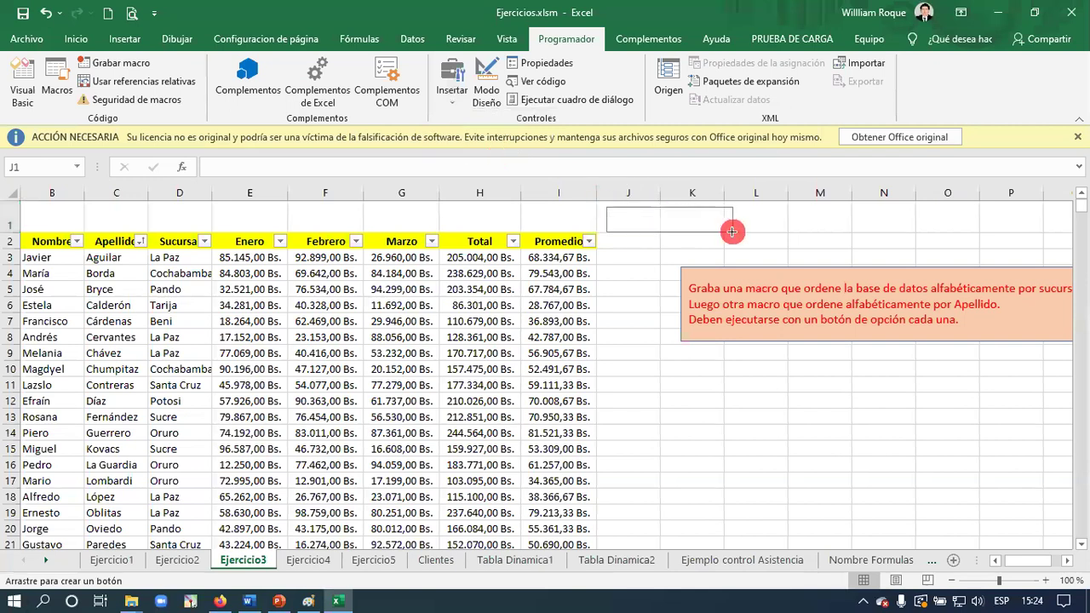
left_click(217, 269)
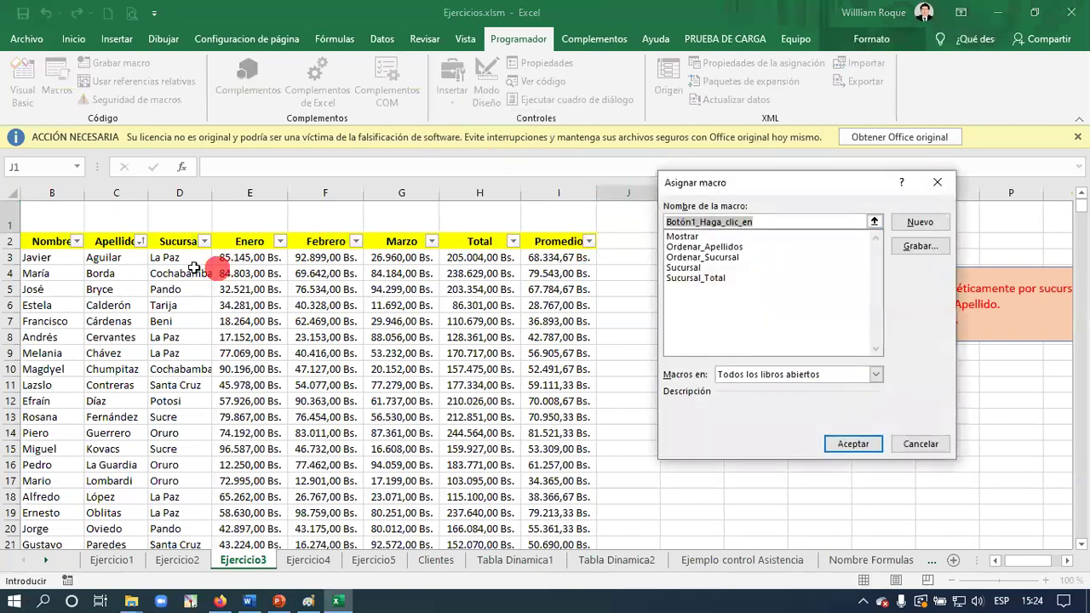
left_click(713, 257)
left_click(851, 439)
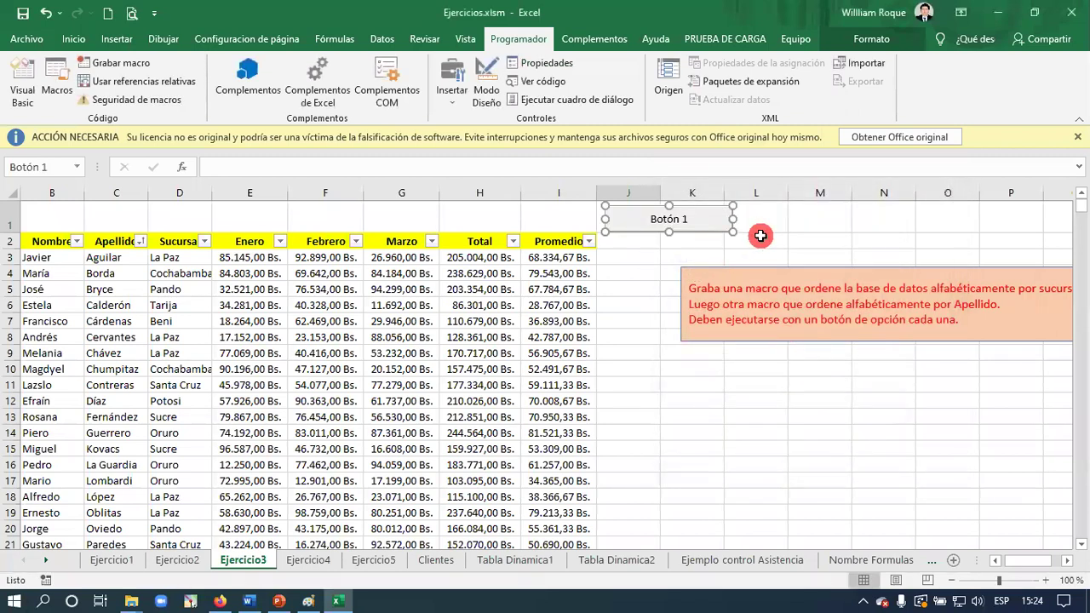
mouse_move(707, 209)
left_mouse_down()
mouse_move(854, 206)
mouse_move(842, 207)
left_mouse_up()
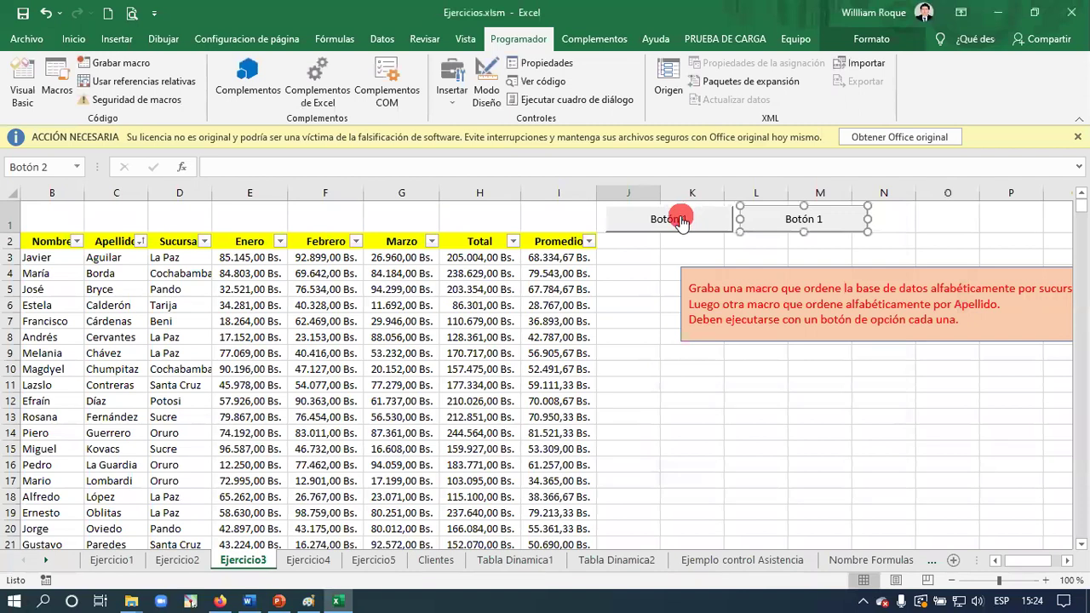
- Change the left button's text to 'Ordenar Sucursal' and the right one's to 'Ordenar Apellidos'
right_click(681, 223)
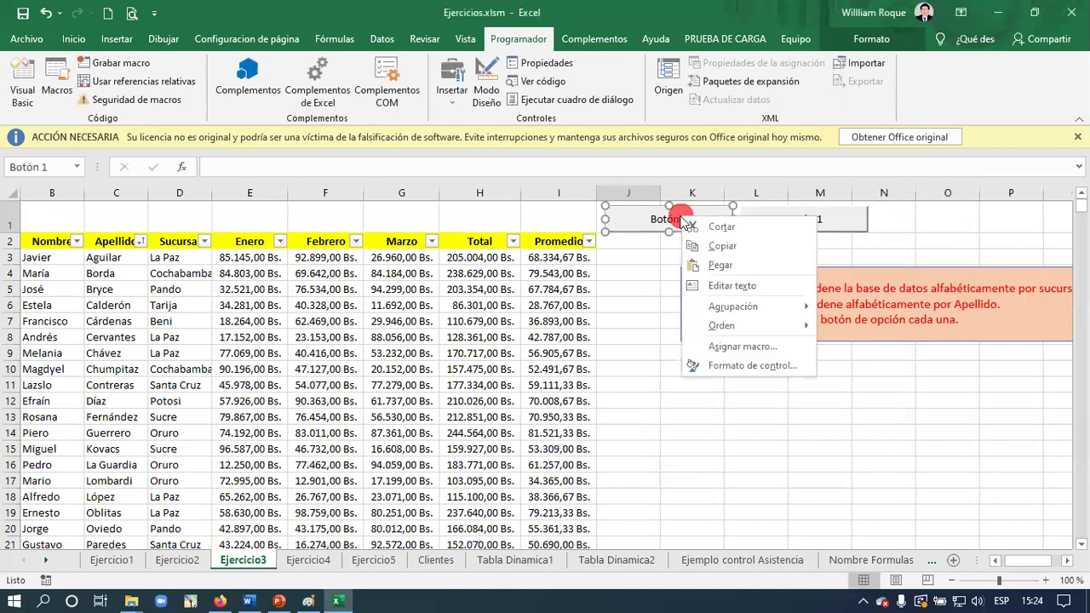
left_click(729, 287)
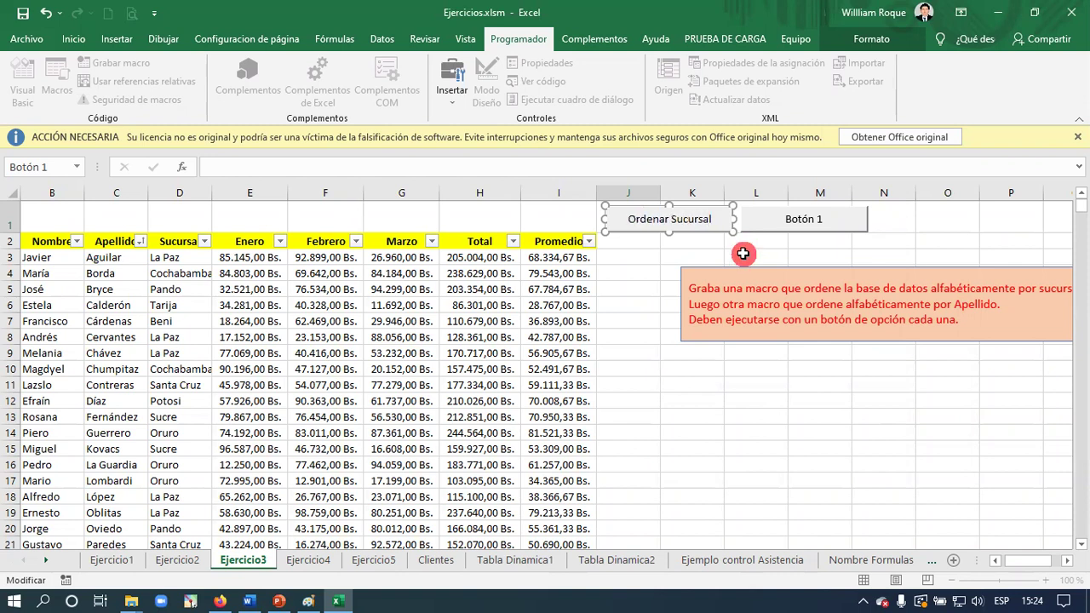
left_click(744, 253)
right_click(805, 223)
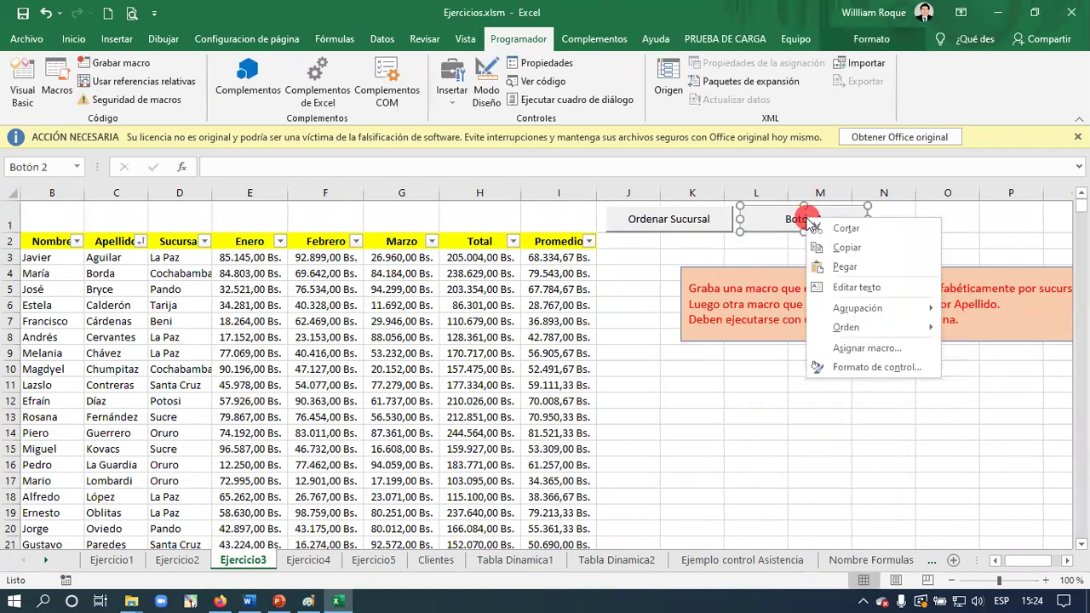
left_click(852, 289)
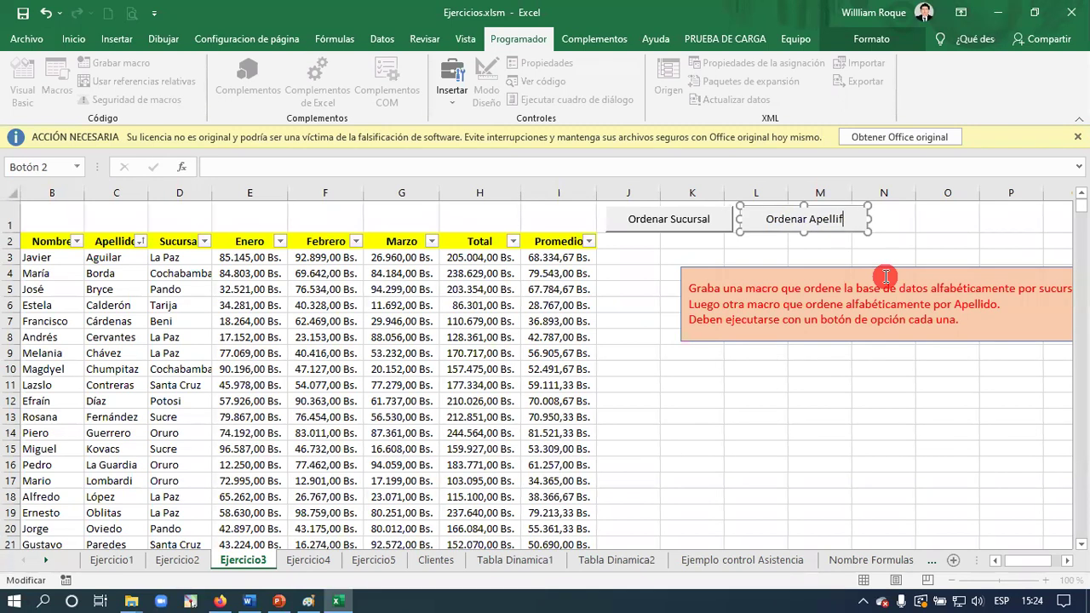
type("Ordenar Apellidos")
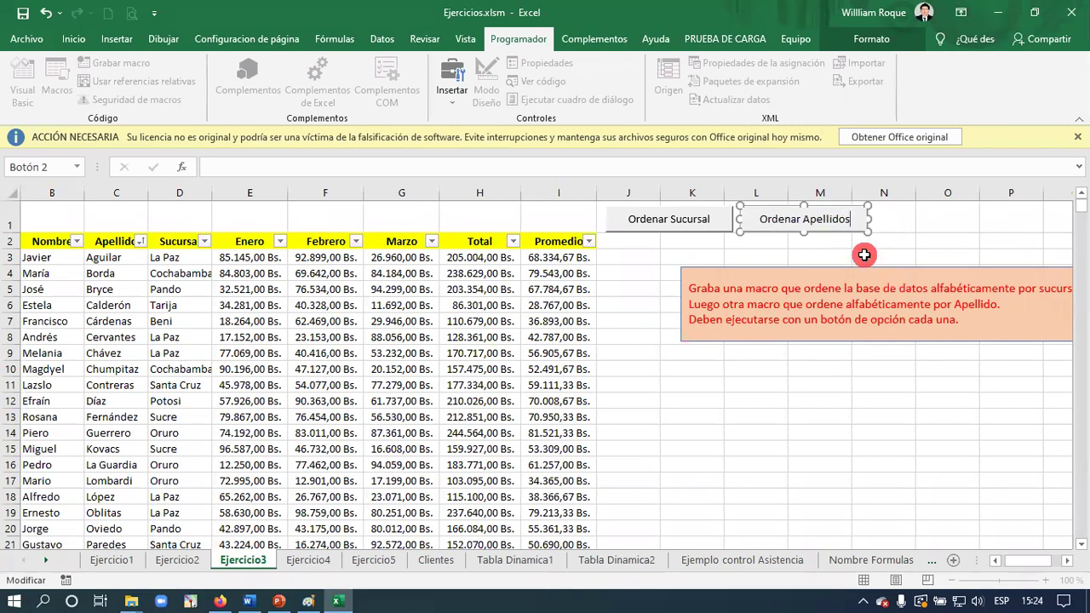
left_click(863, 255)
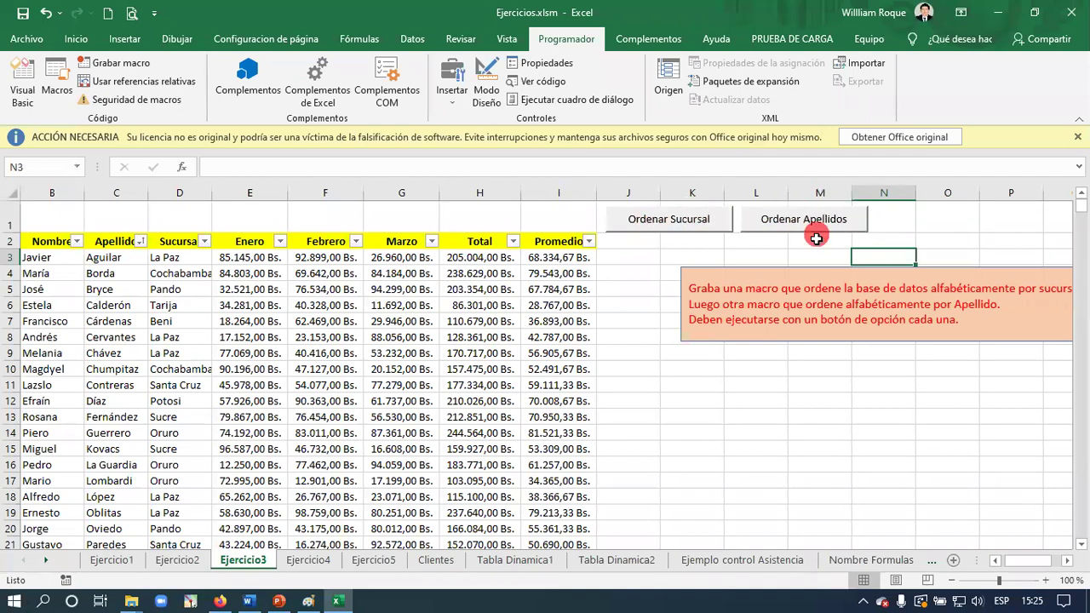
- Assign the Ordenar_Apellidos macro to the second button through Asignar macro
right_click(851, 211)
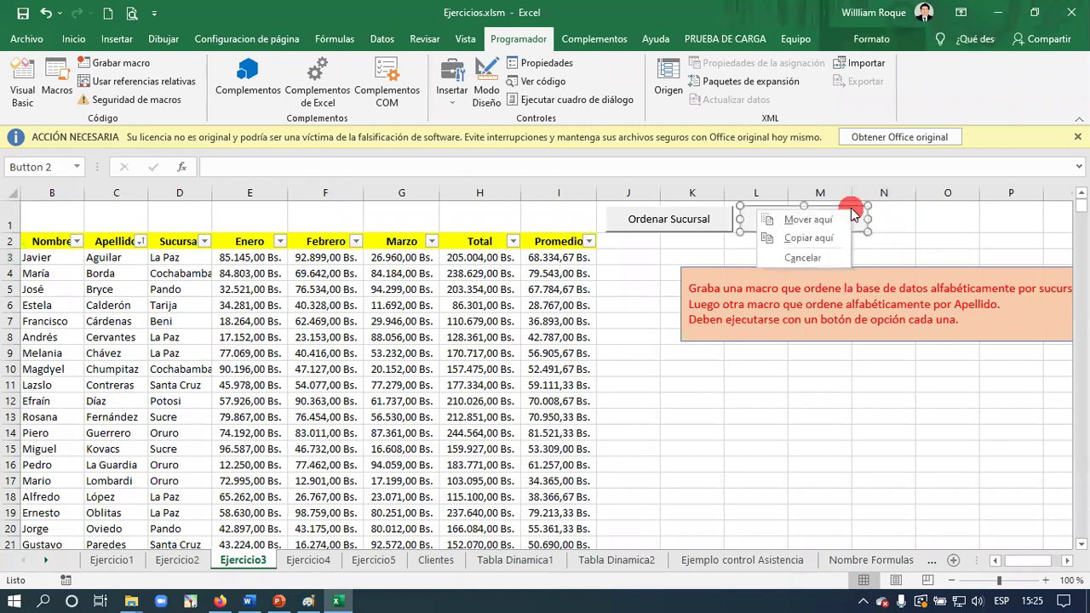
right_click(851, 211)
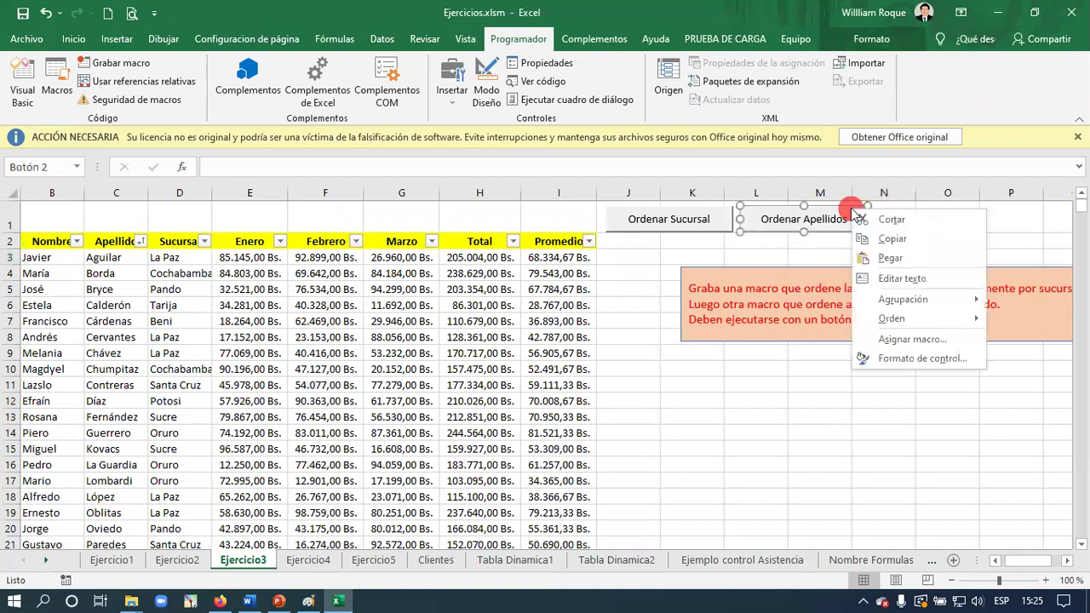
left_click(913, 340)
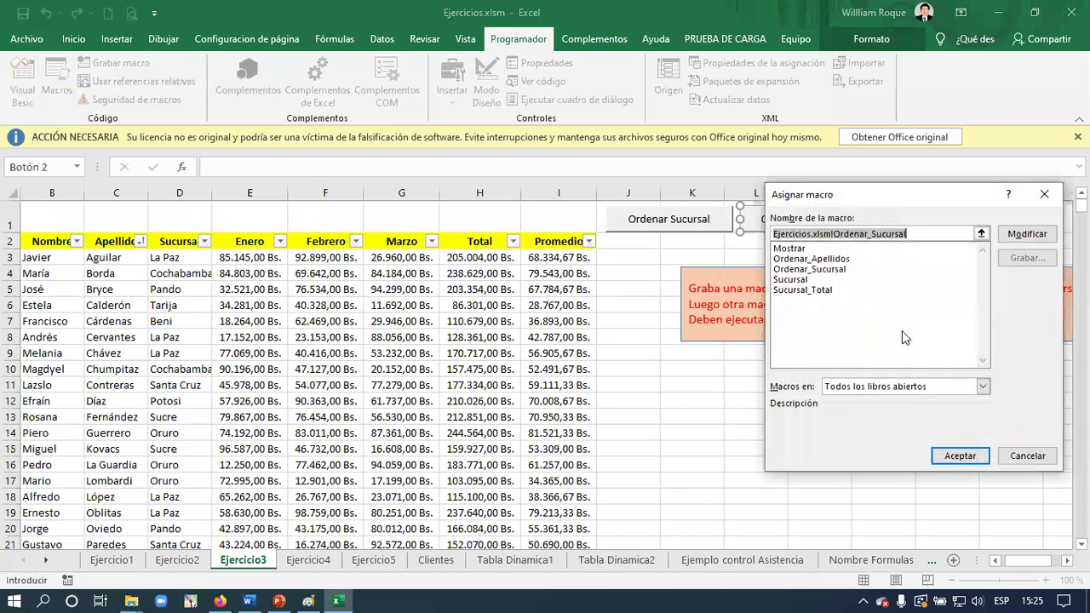
left_click(807, 259)
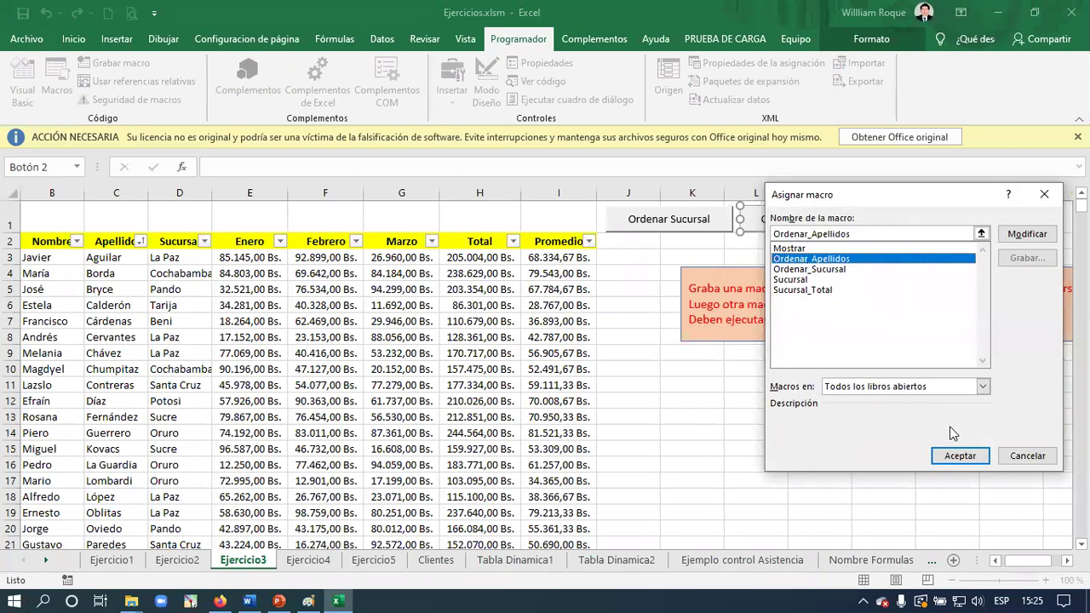
left_click(959, 455)
left_click(673, 259)
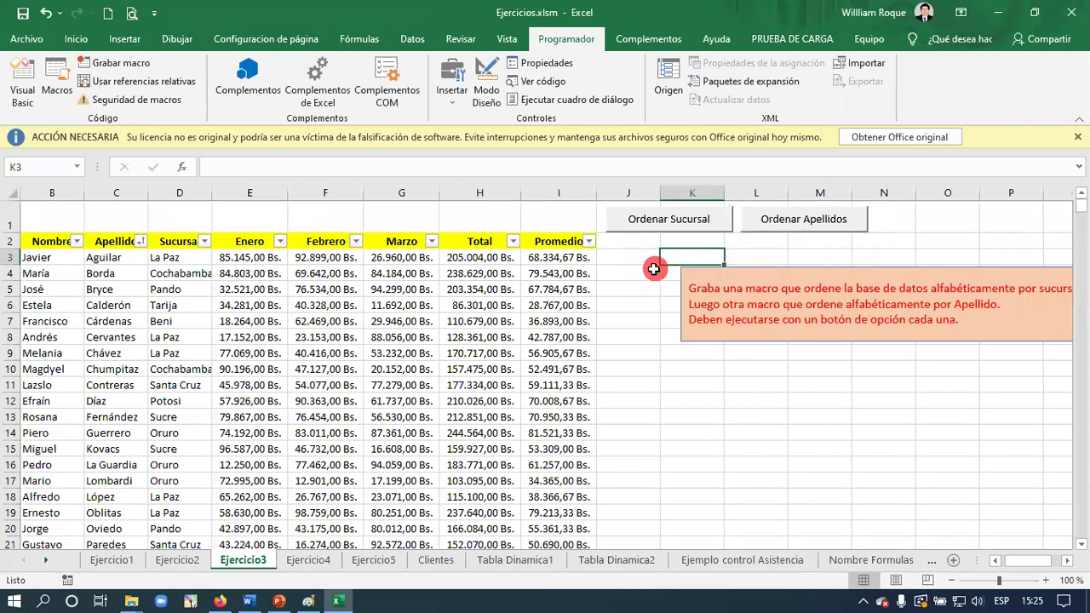
- Remove the header filter arrows and run the Ordenar Sucursal button
left_click(412, 39)
left_click(536, 76)
left_click_drag(1017, 562, 989, 570)
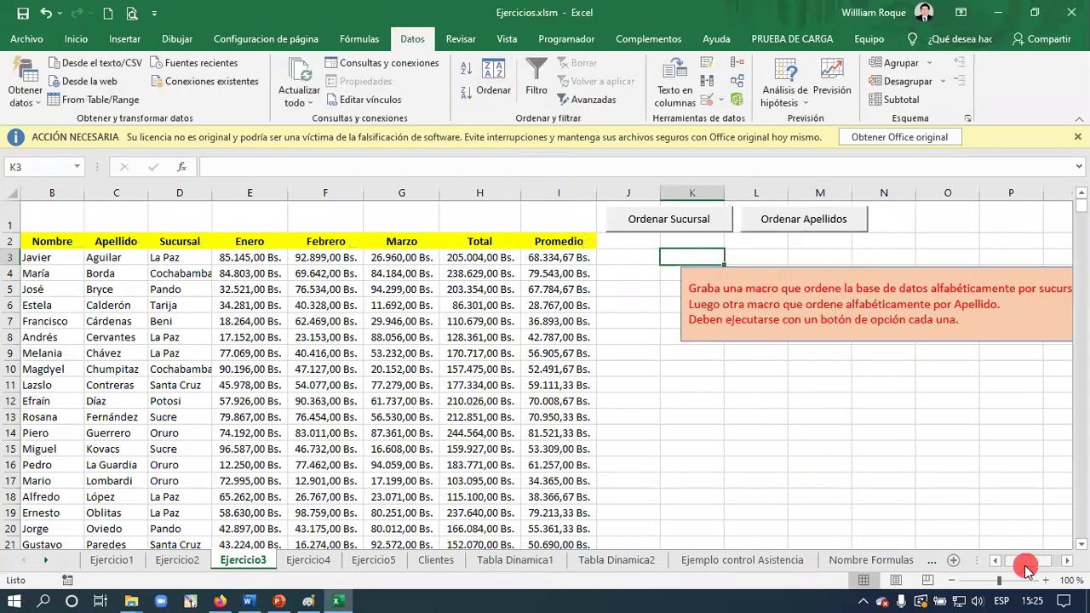
left_click(758, 397)
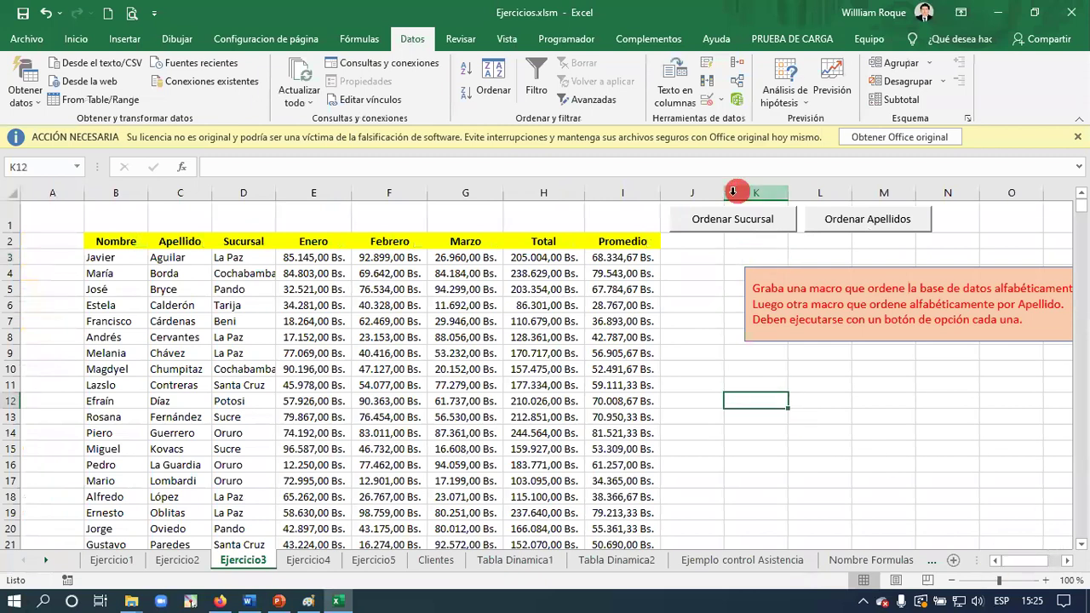
left_click(733, 222)
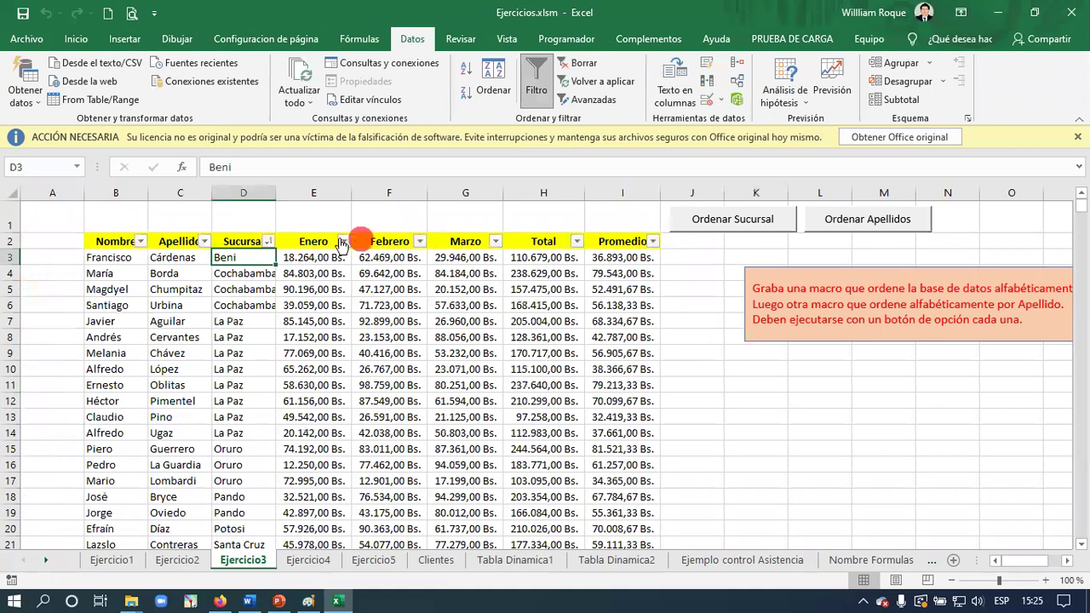
- Review the sorted Sucursal values in D3:D30 and turn the header filters off
scroll(251, 285, "down", 2)
scroll(243, 277, "down", 2)
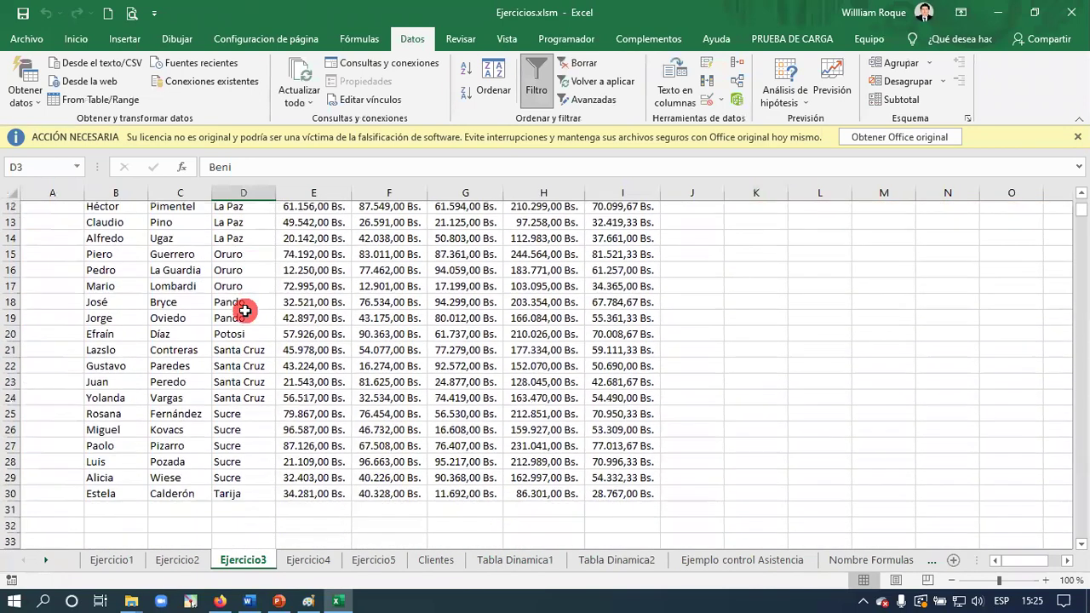
scroll(246, 309, "up", 4)
left_click_drag(244, 256, 239, 555)
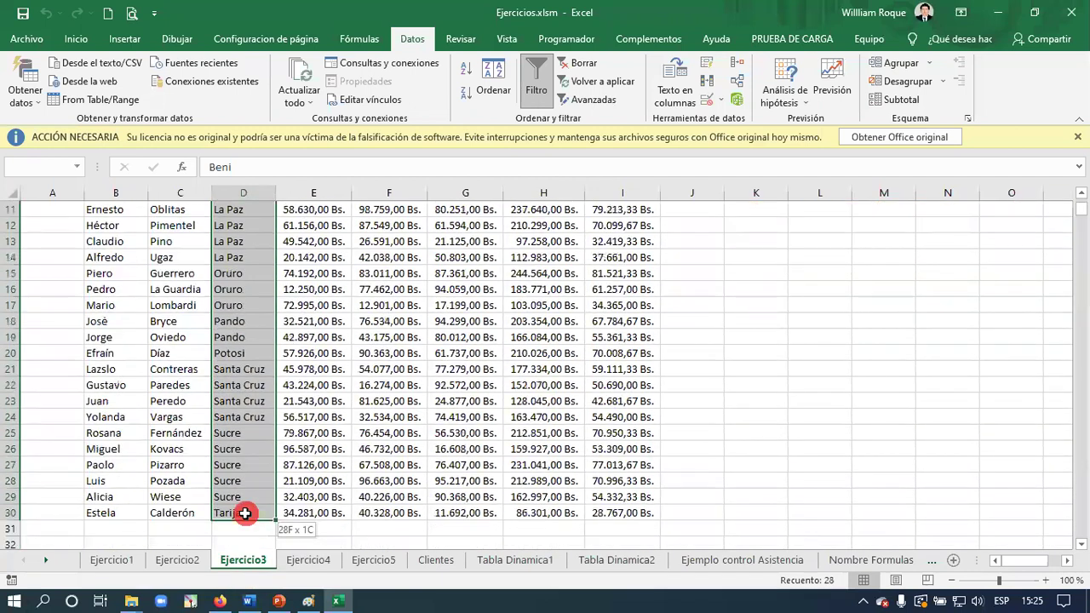
scroll(349, 394, "up", 4)
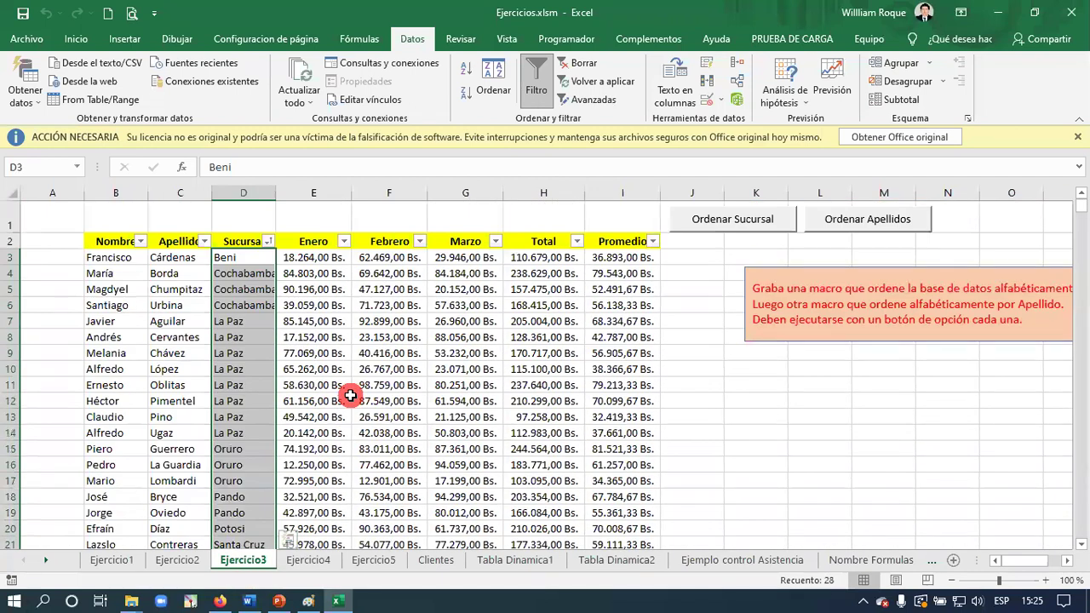
left_click(680, 270)
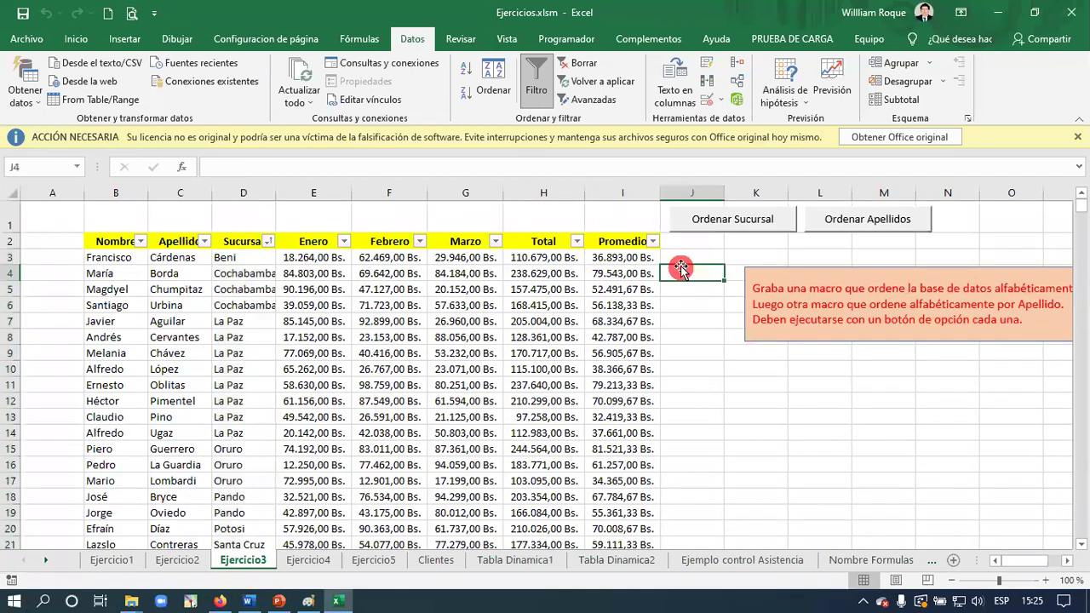
left_click(538, 79)
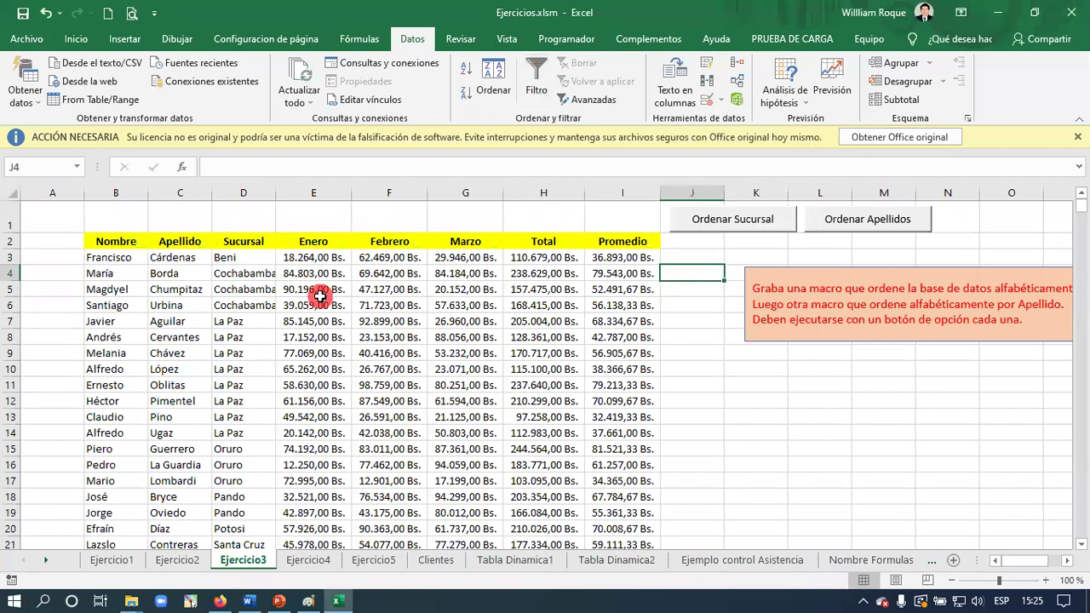
key("ctrl+z")
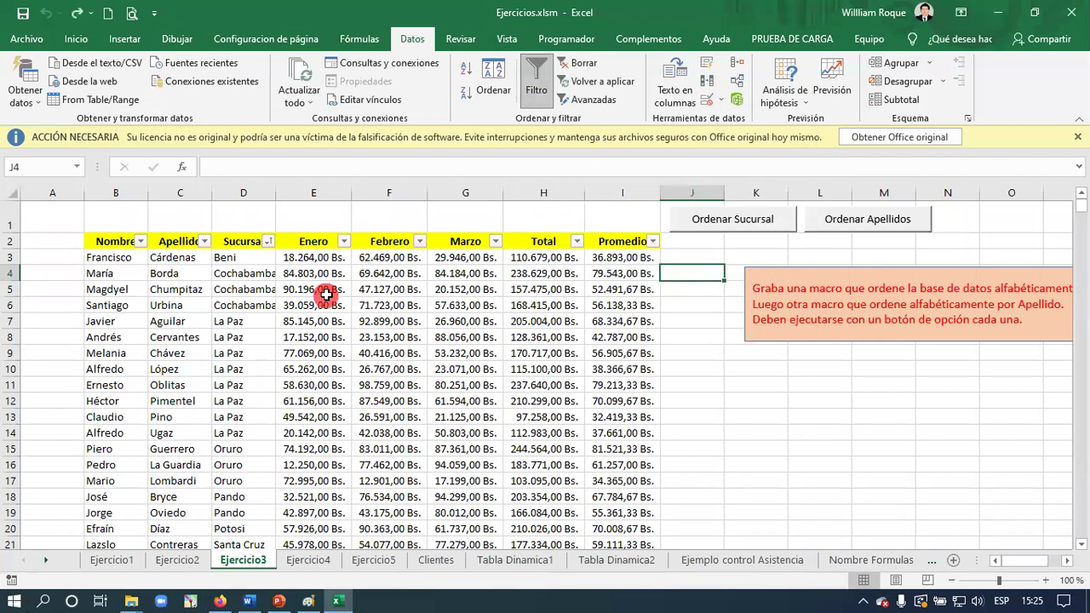
left_click(535, 85)
left_click(632, 321)
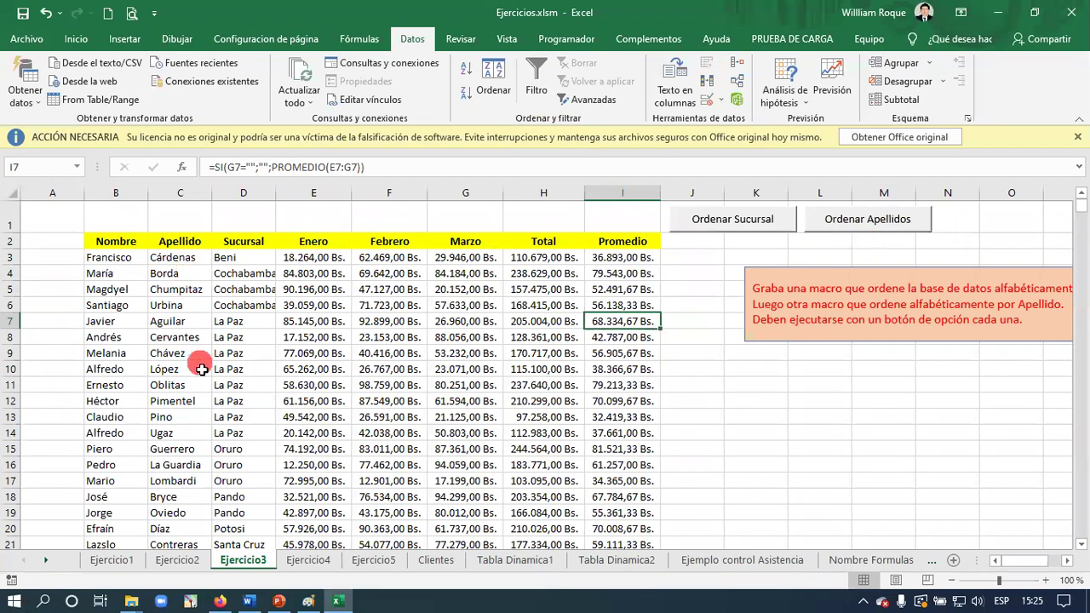
- Inspect the Apellido values down the table and select column C
scroll(202, 372, "down", 2)
scroll(205, 374, "down", 1)
scroll(205, 375, "down", 1)
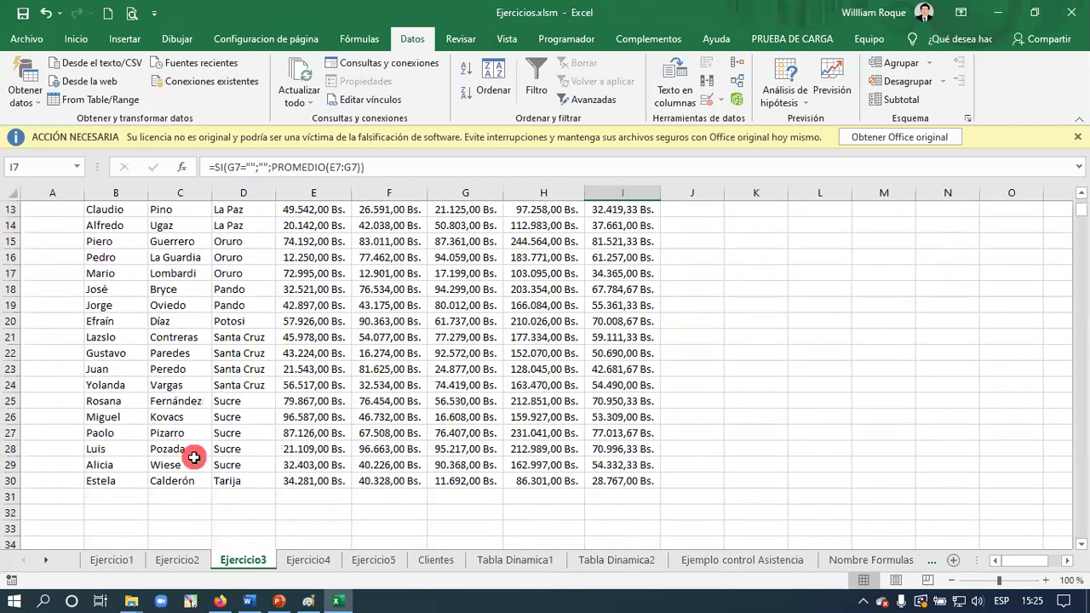
left_click(175, 481)
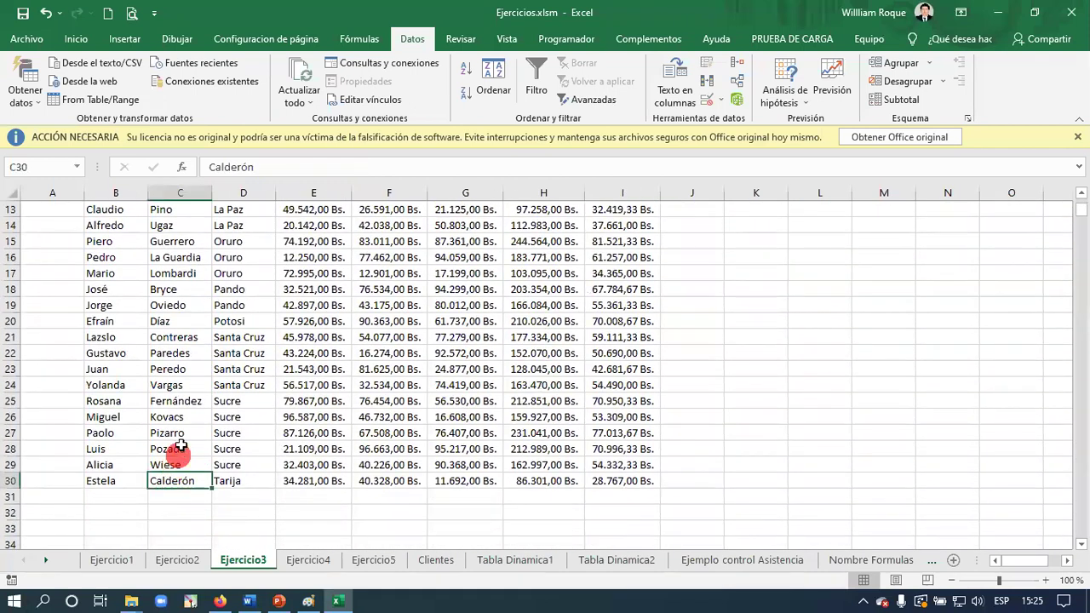
left_click(168, 432)
left_click(171, 306)
left_click(170, 321)
scroll(197, 377, "up", 4)
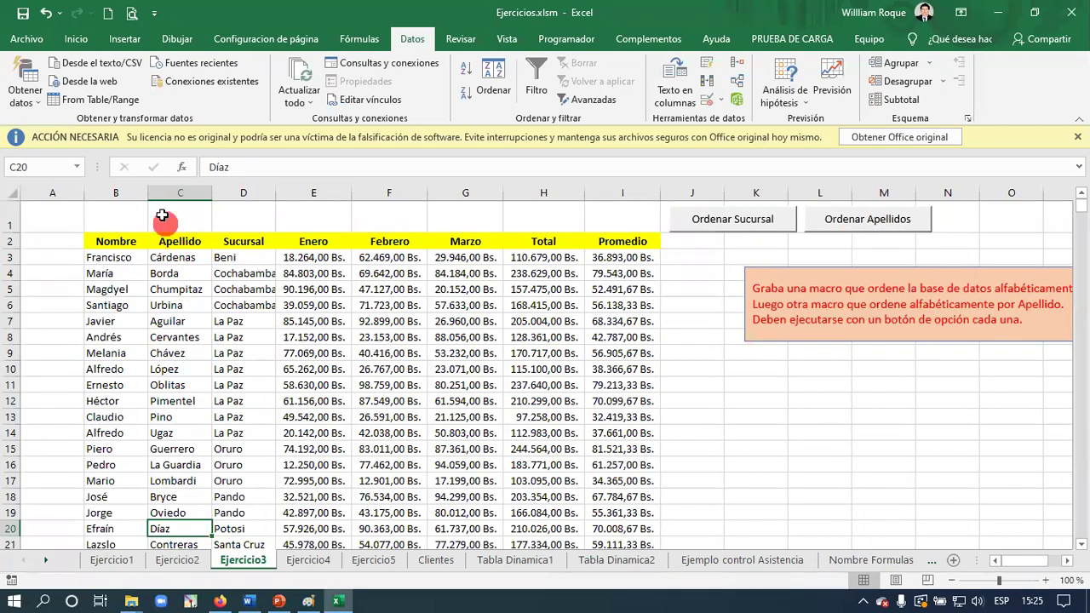
left_click(180, 193)
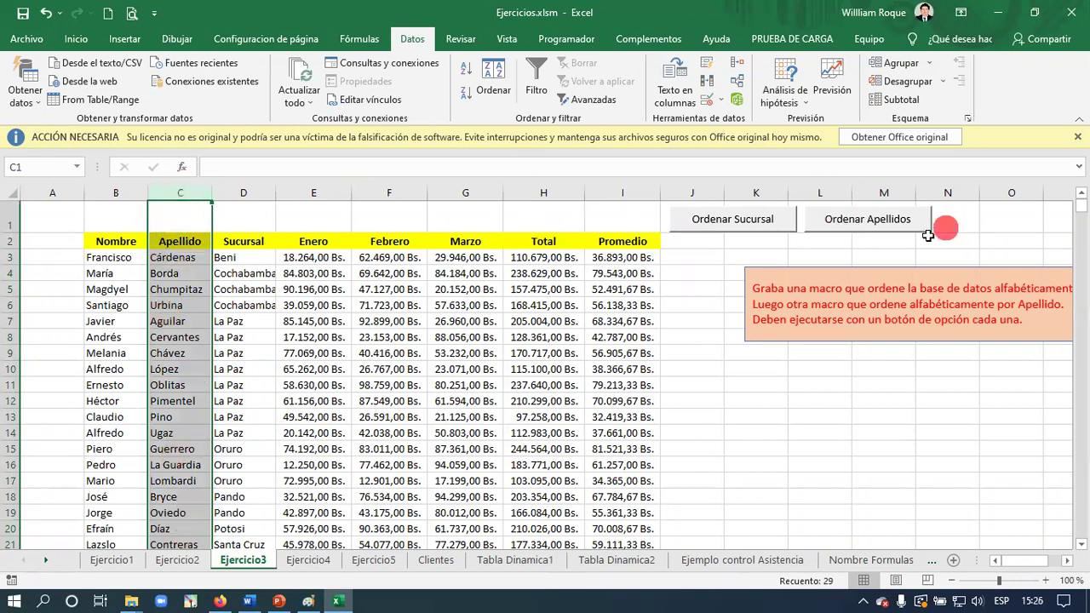
- Run the Ordenar Apellidos button to sort the table A to Z by Apellido
left_click(881, 224)
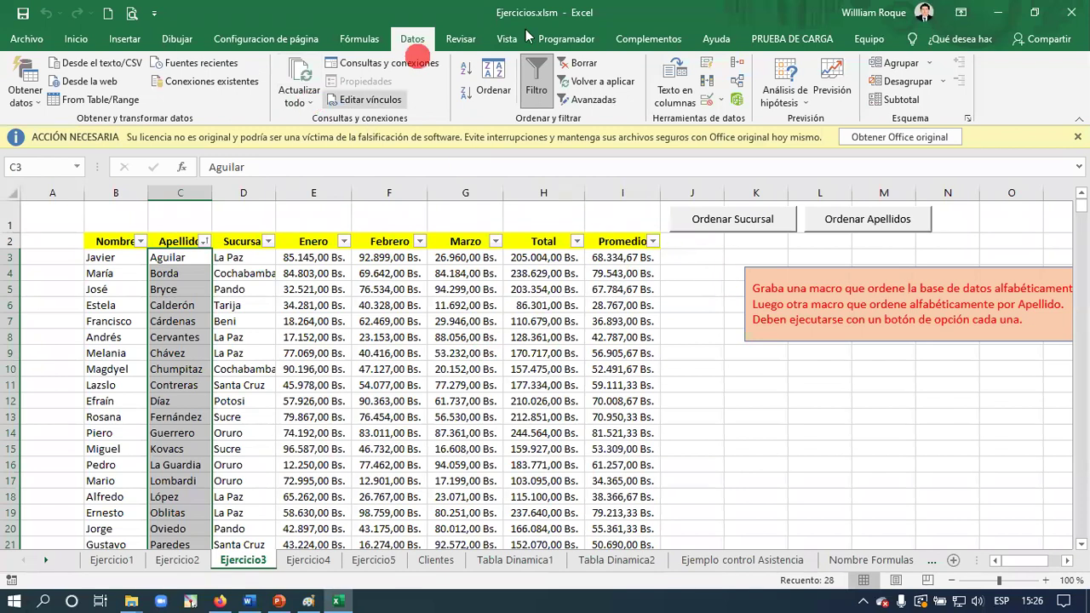
left_click(568, 42)
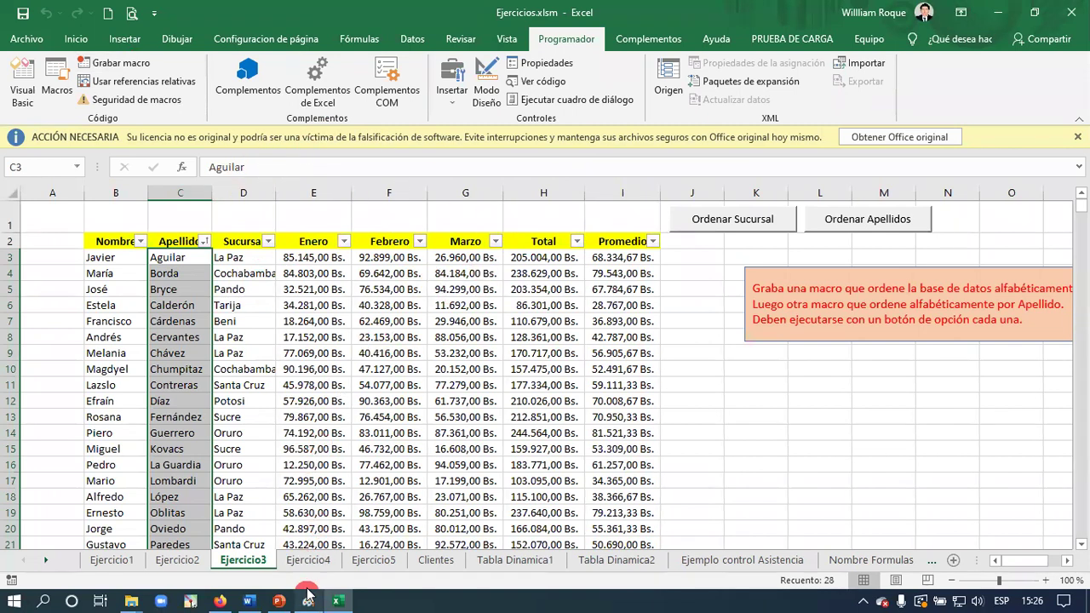
- In PowerPoint, colour the first VBA bullet red with yellow highlight, then minimize it
mouse_move(278, 596)
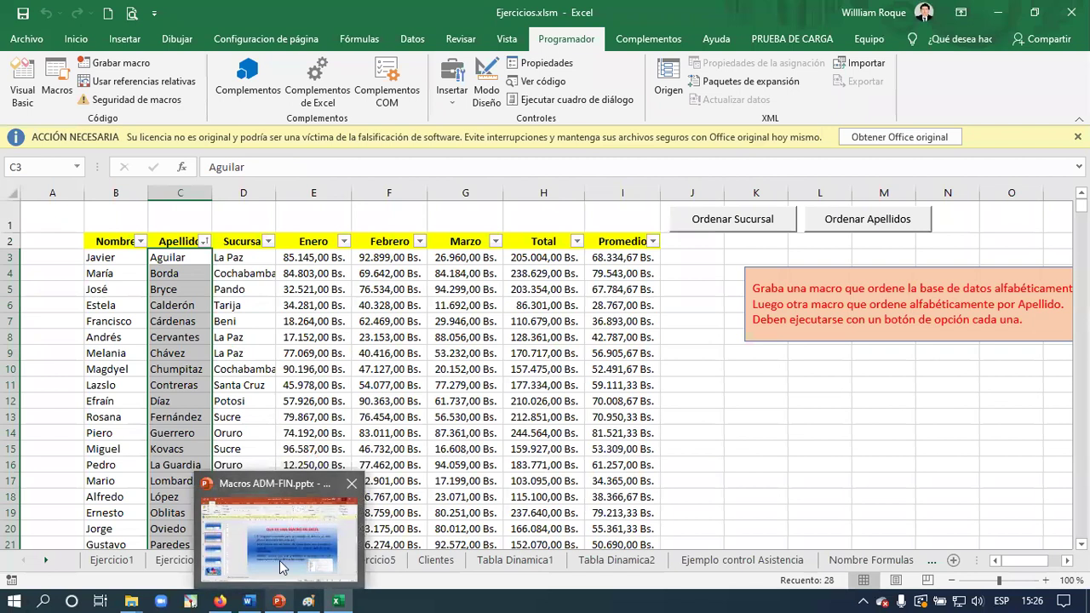
left_click(306, 528)
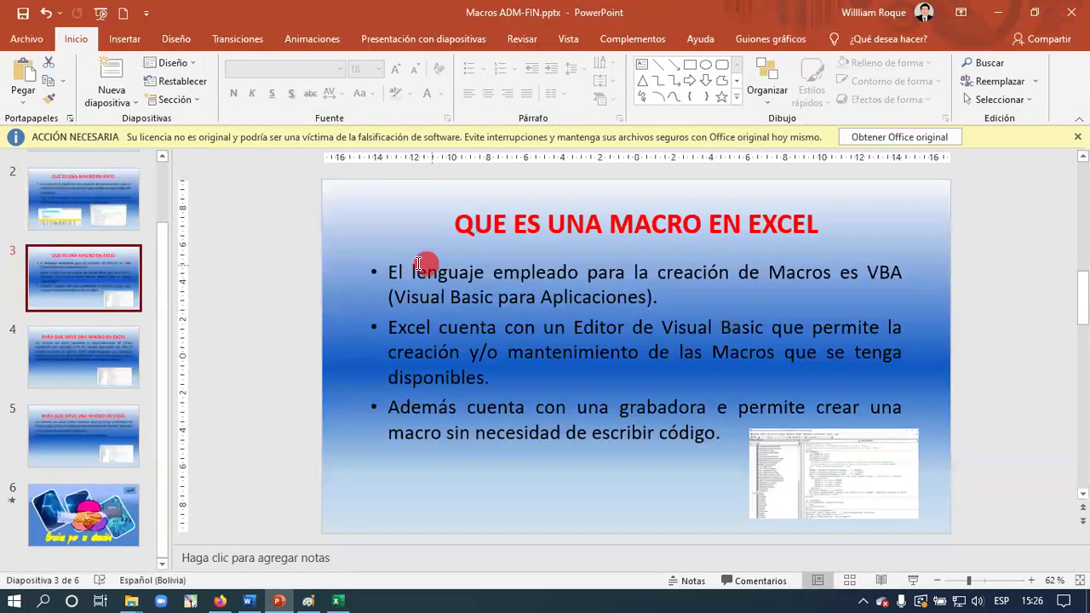
mouse_move(388, 273)
left_mouse_down()
mouse_move(587, 272)
mouse_move(660, 298)
left_mouse_up()
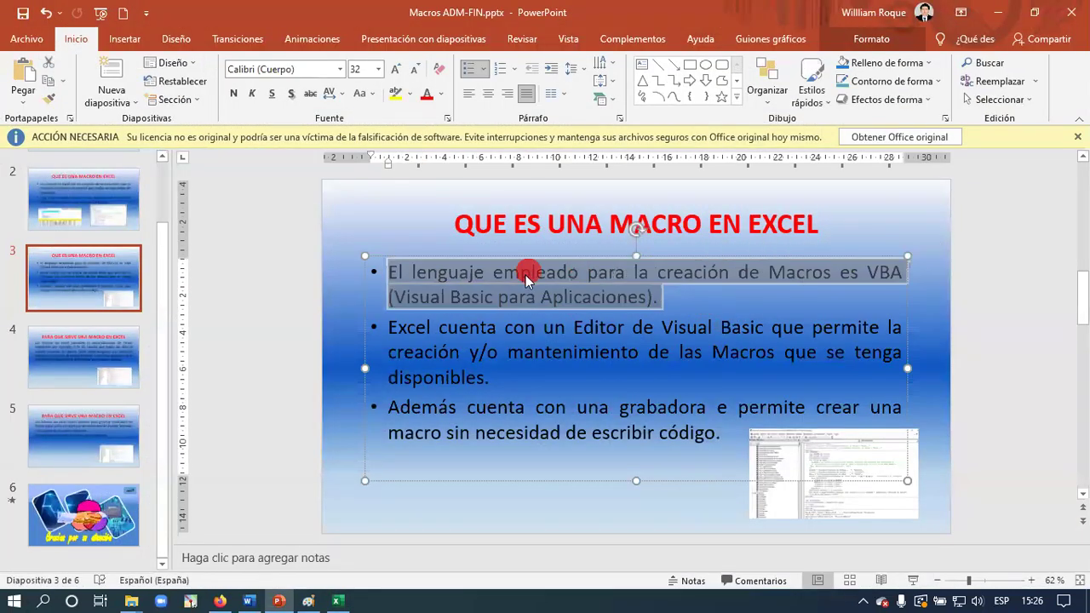
left_click(429, 96)
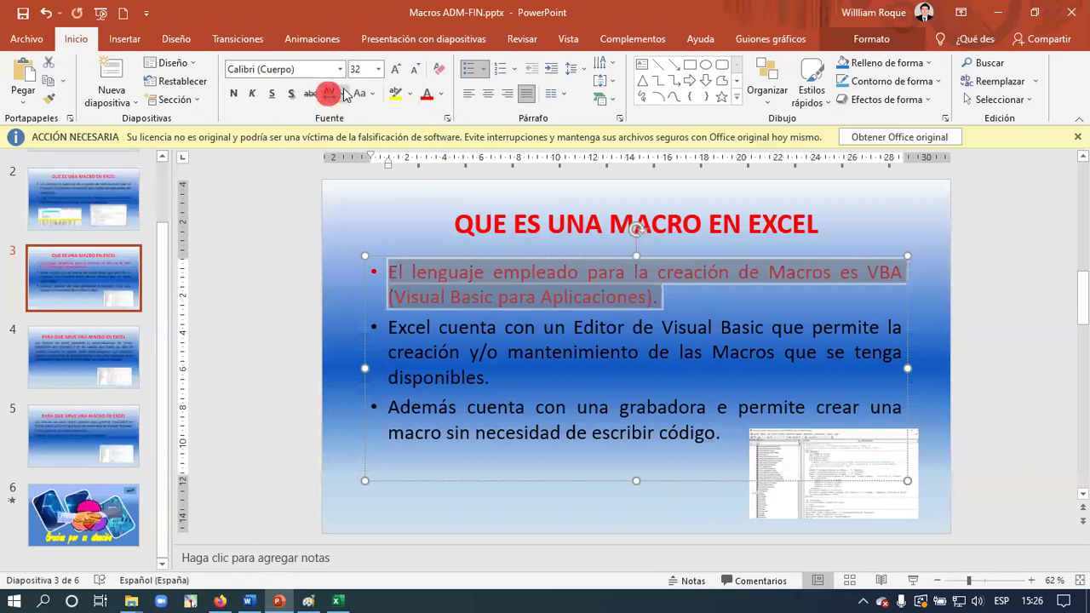
left_click(395, 94)
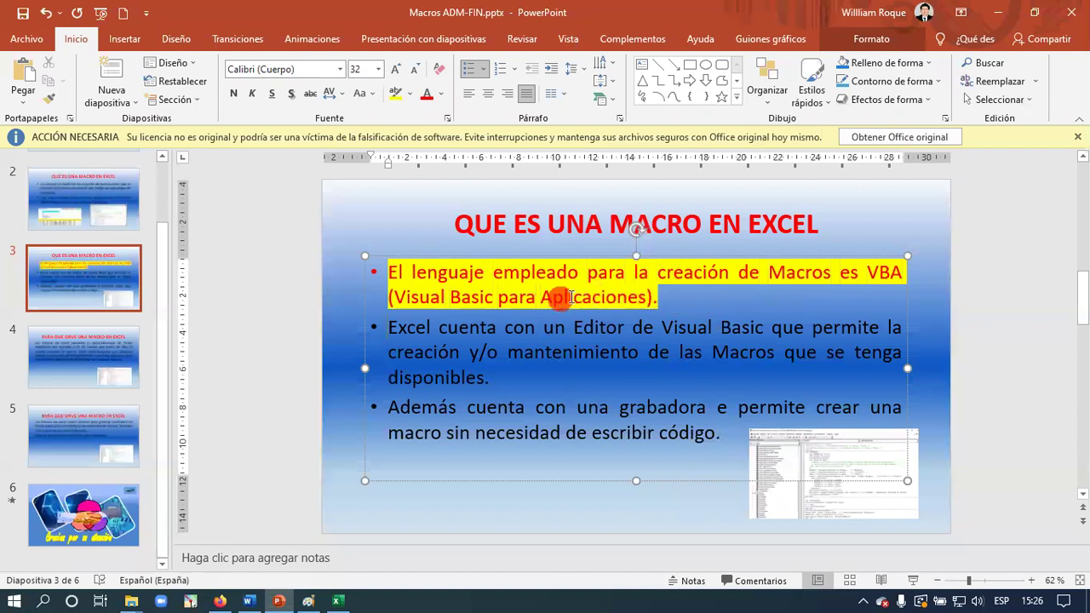
left_click(1000, 12)
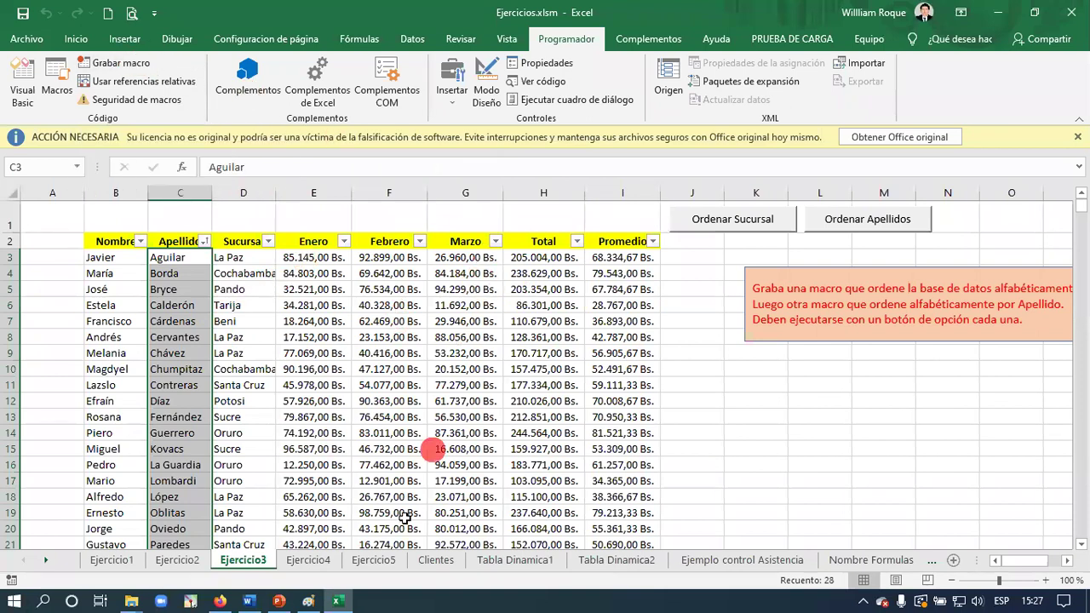
- In Paint, finish the indigo question line about VBA code, widened to fit one line
mouse_move(308, 601)
left_click(297, 551)
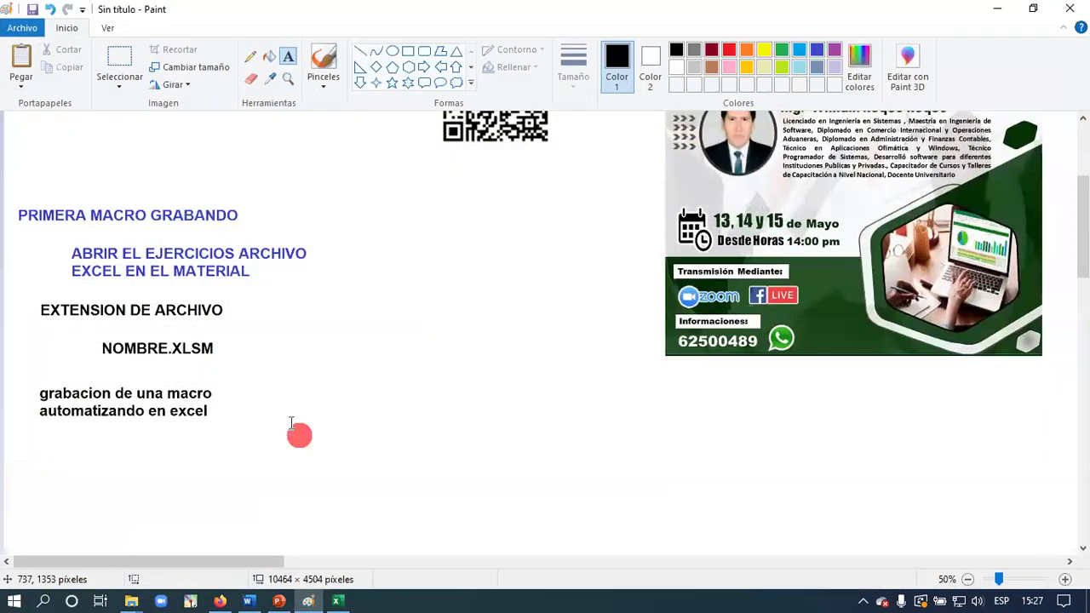
left_click(816, 49)
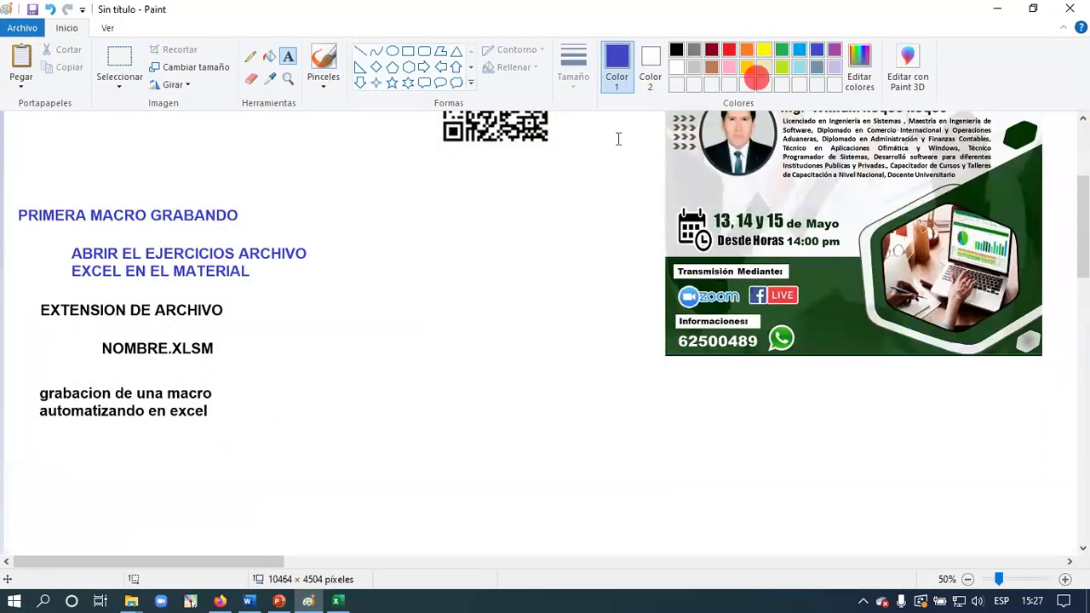
left_click(26, 440)
type("COMO PUEDO VER DONDE SE ES")
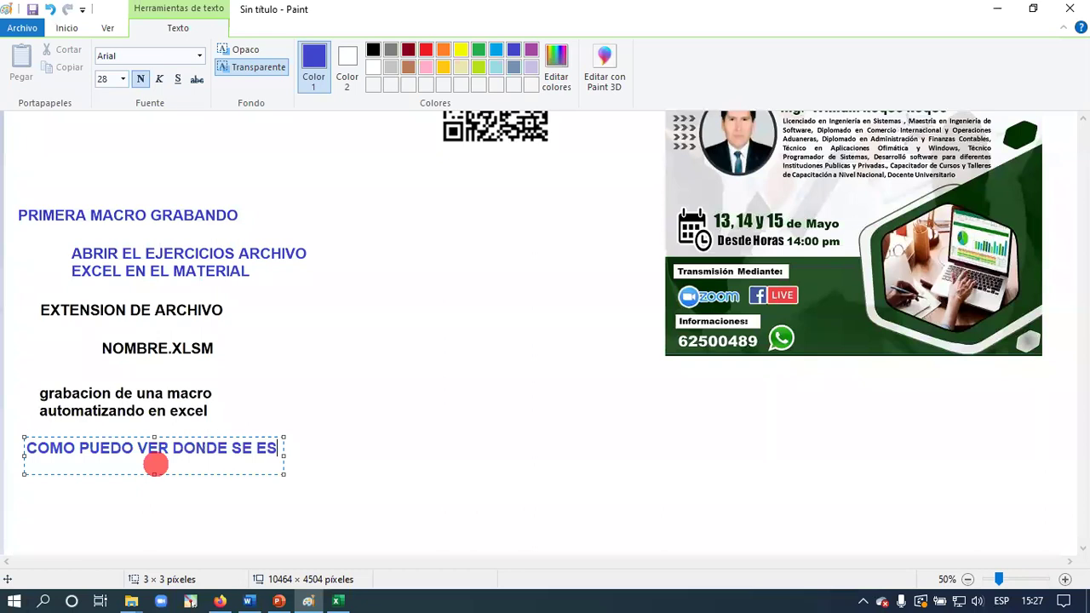
type("CRIBIO EL CODIGO DE VBA")
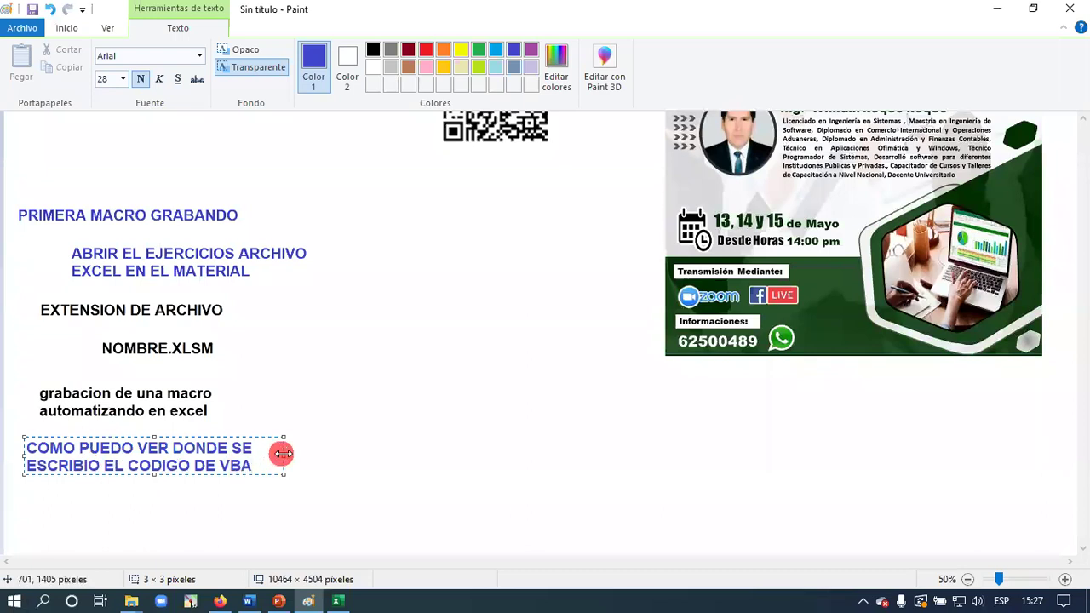
left_click_drag(281, 454, 864, 481)
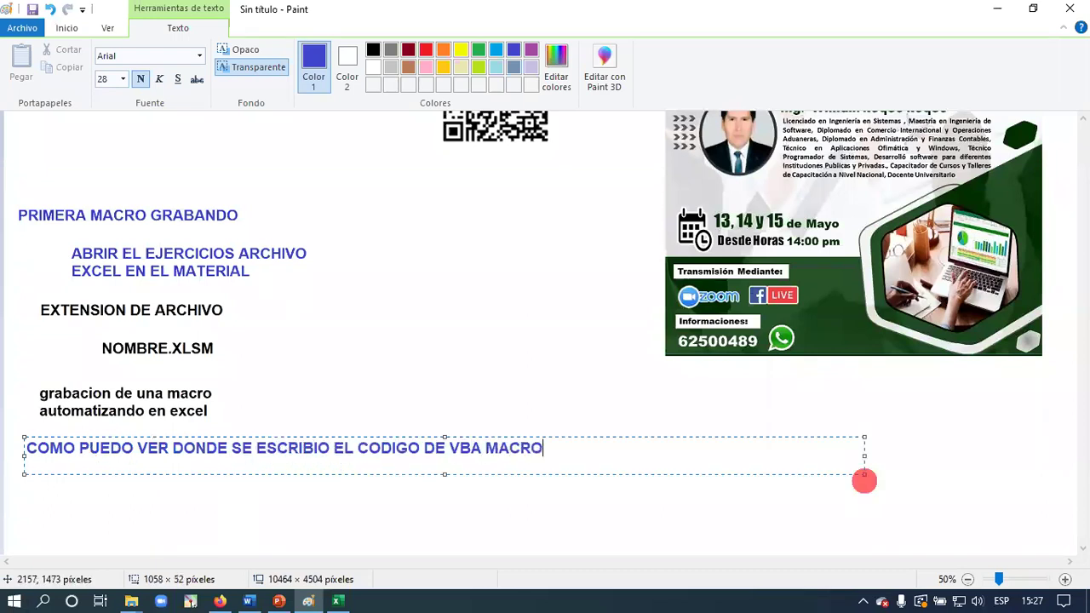
left_click(477, 421)
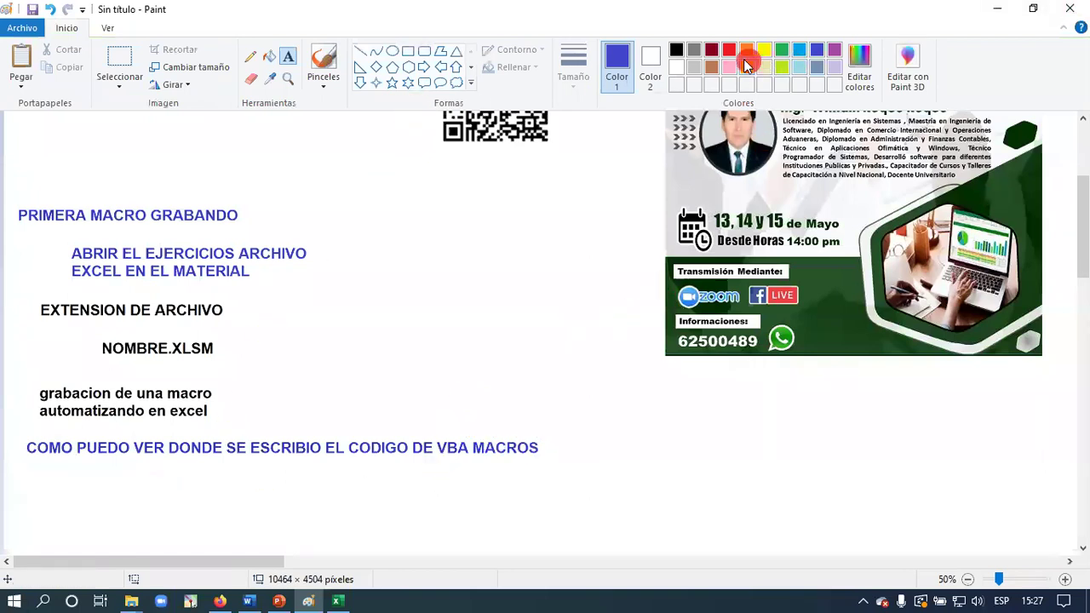
- Add the black note 'PRESIONAR LA TECLA DE COMBINACIONES' below the question, then switch to red for the next note
left_click(678, 48)
left_click(97, 470)
type("PRESIONAR LA TECLA DE COMBI")
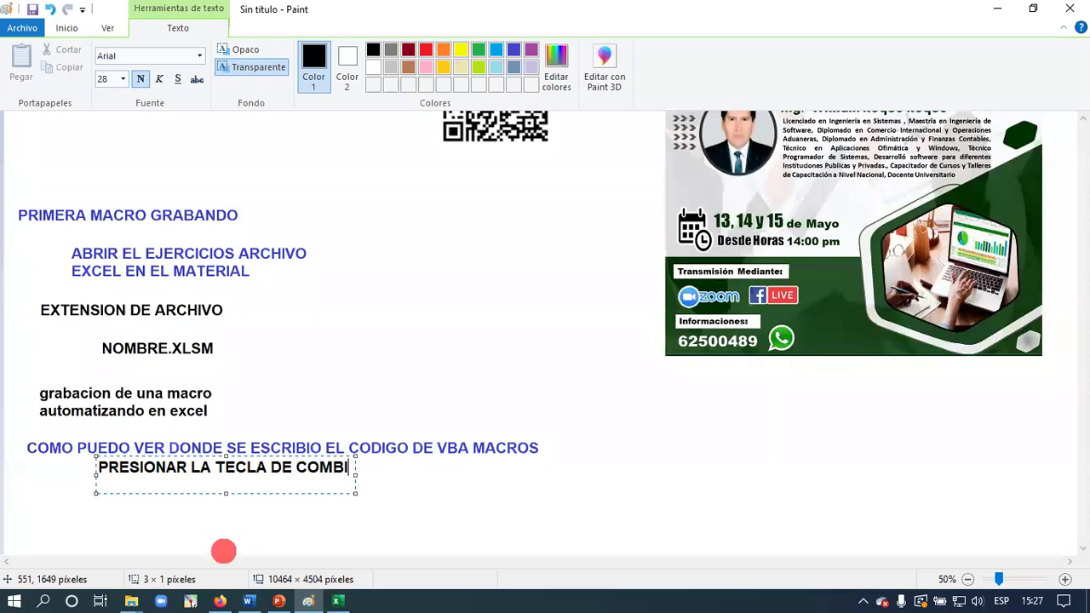
type("NACIONES")
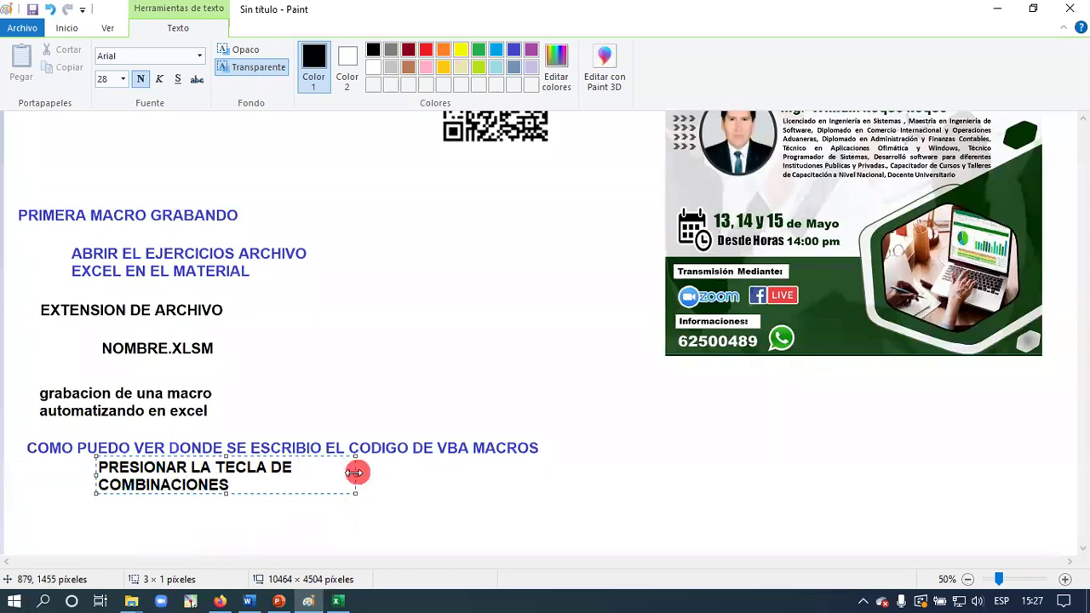
left_click_drag(355, 472, 729, 473)
left_click(333, 503)
left_click(333, 503)
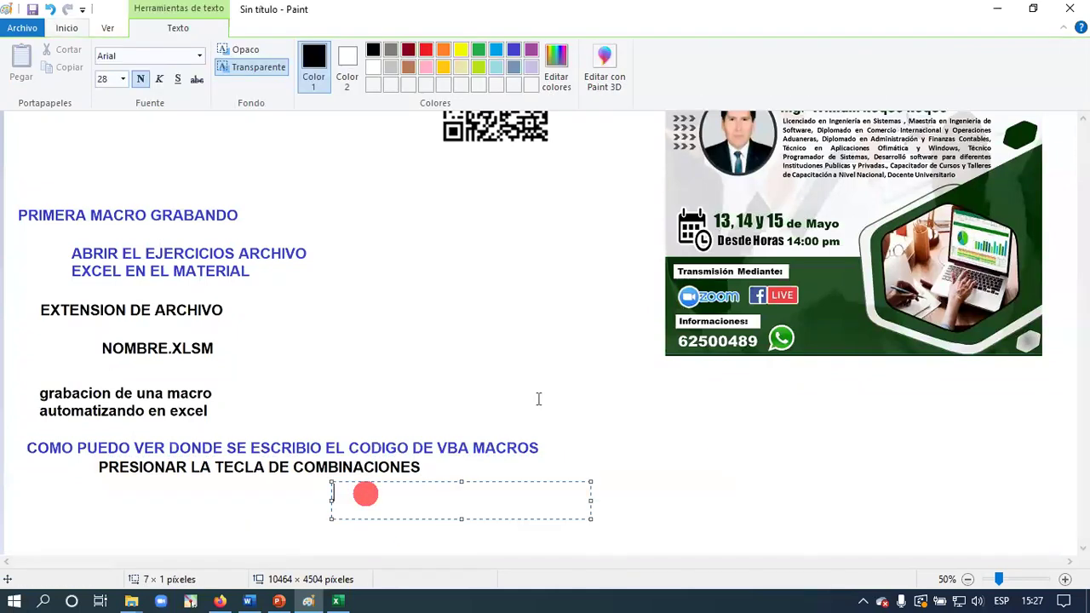
left_click(426, 50)
type("alt + F11")
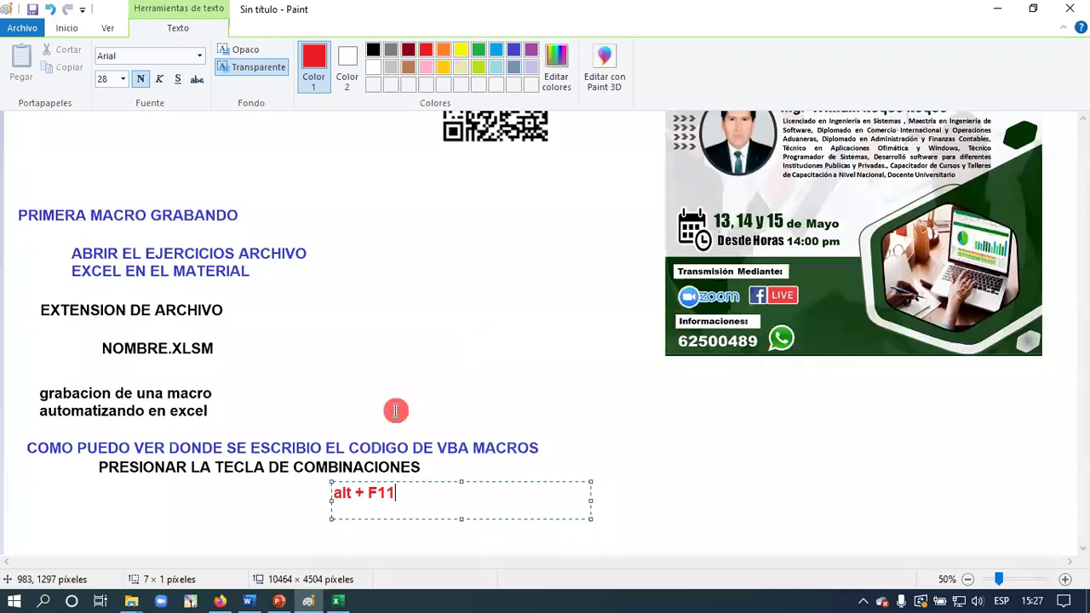
- Add the red line 'nos permita abrir el editor de codigo' below alt + F11, then minimize Paint
left_click(419, 458)
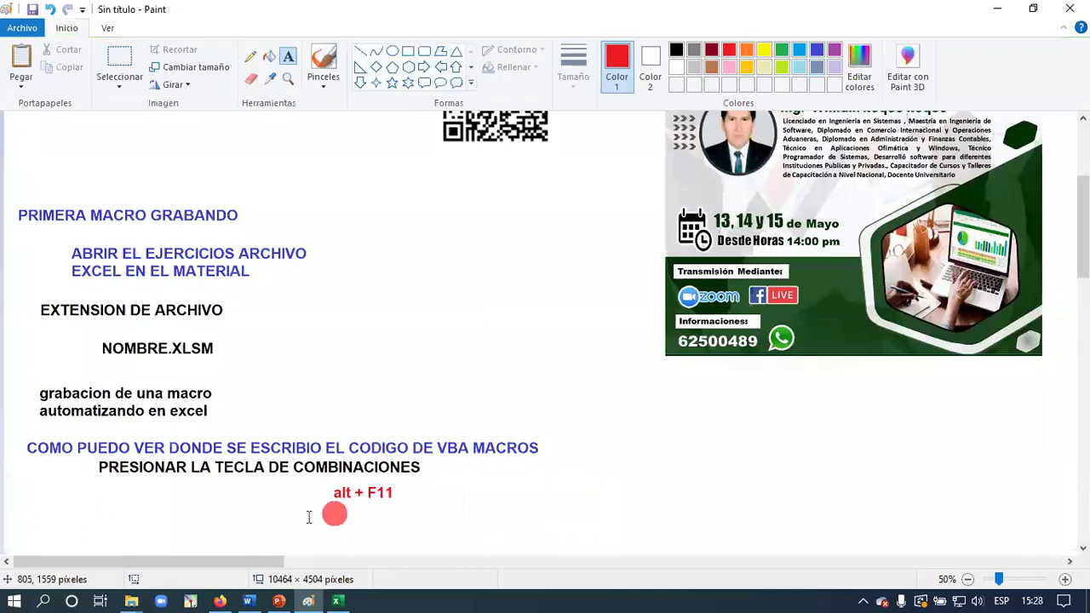
left_click(85, 515)
type("nos permita abrir el editor de cod")
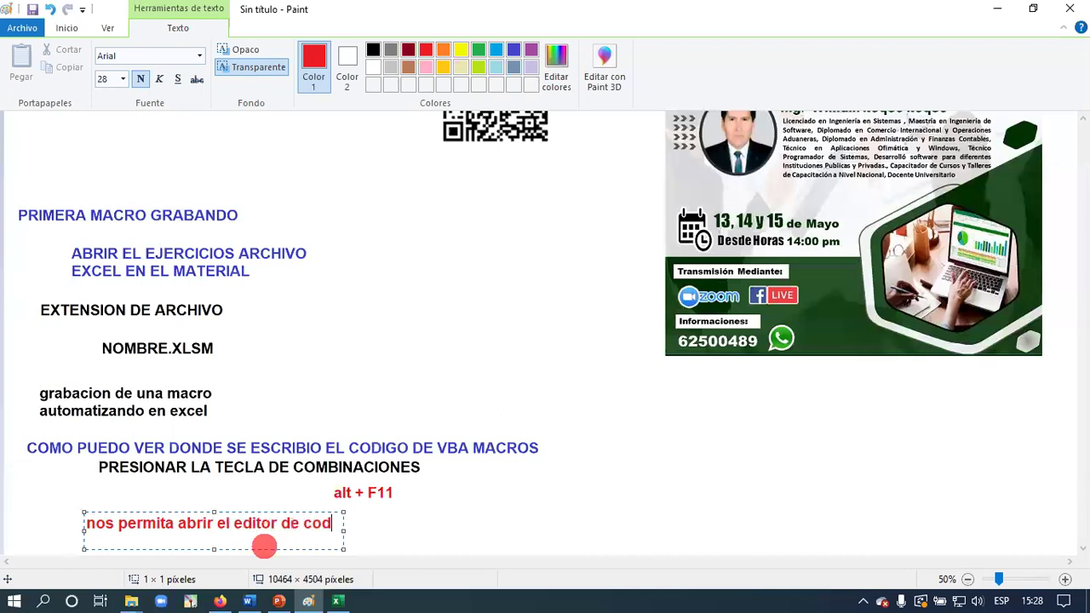
type("igho")
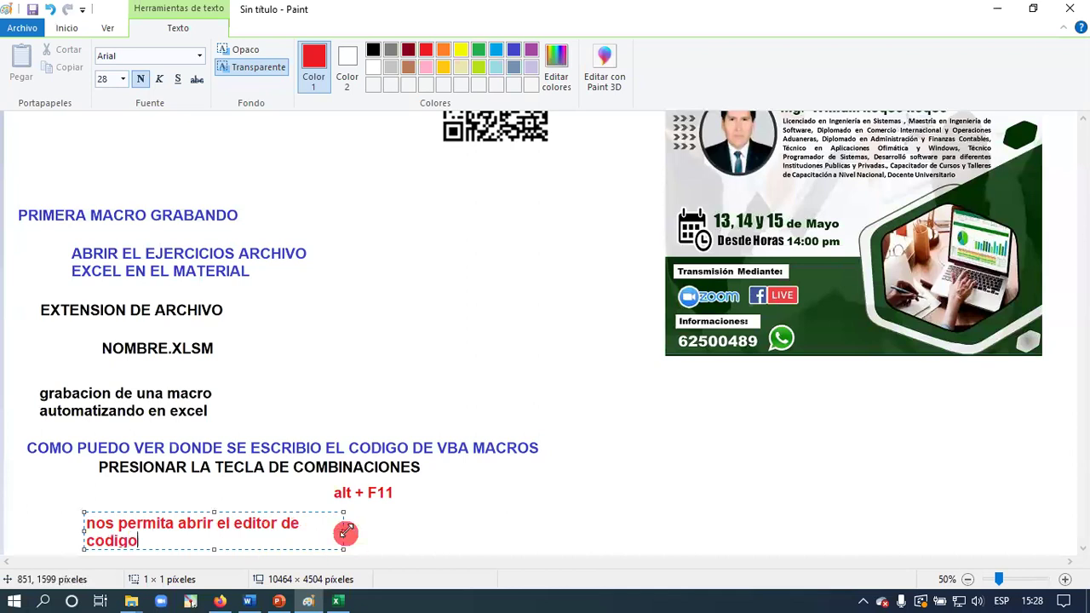
left_click_drag(346, 532, 636, 515)
left_click(628, 445)
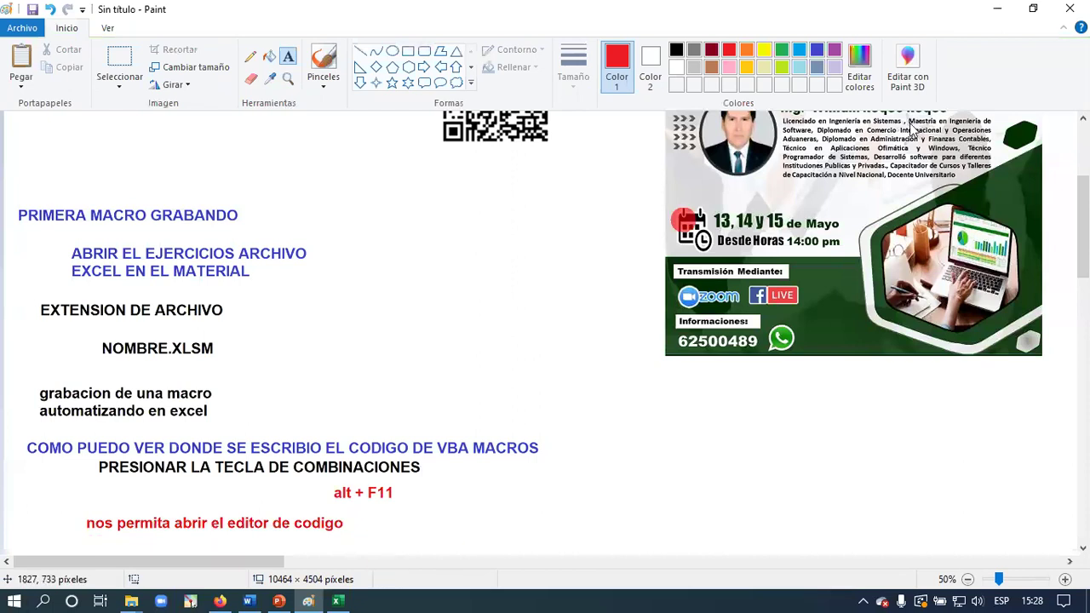
left_click(1001, 17)
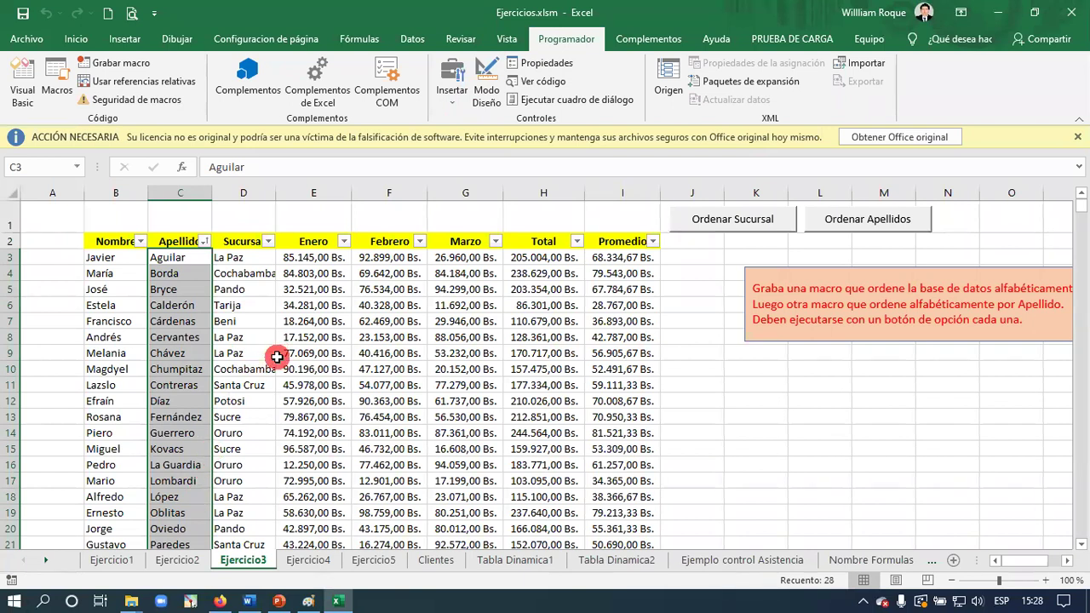
key("alt+F11")
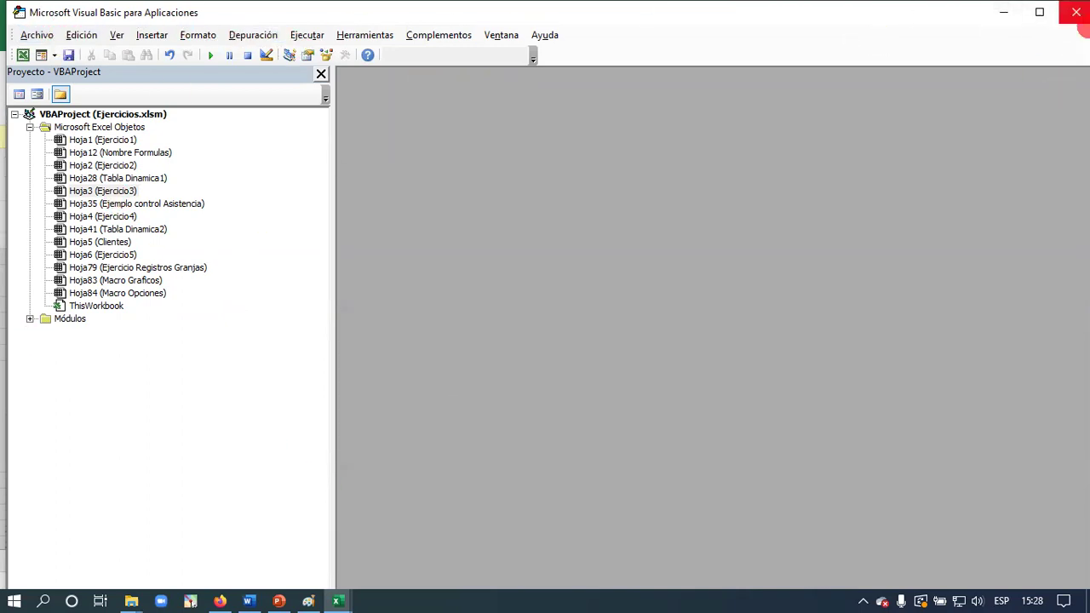
left_click(1076, 12)
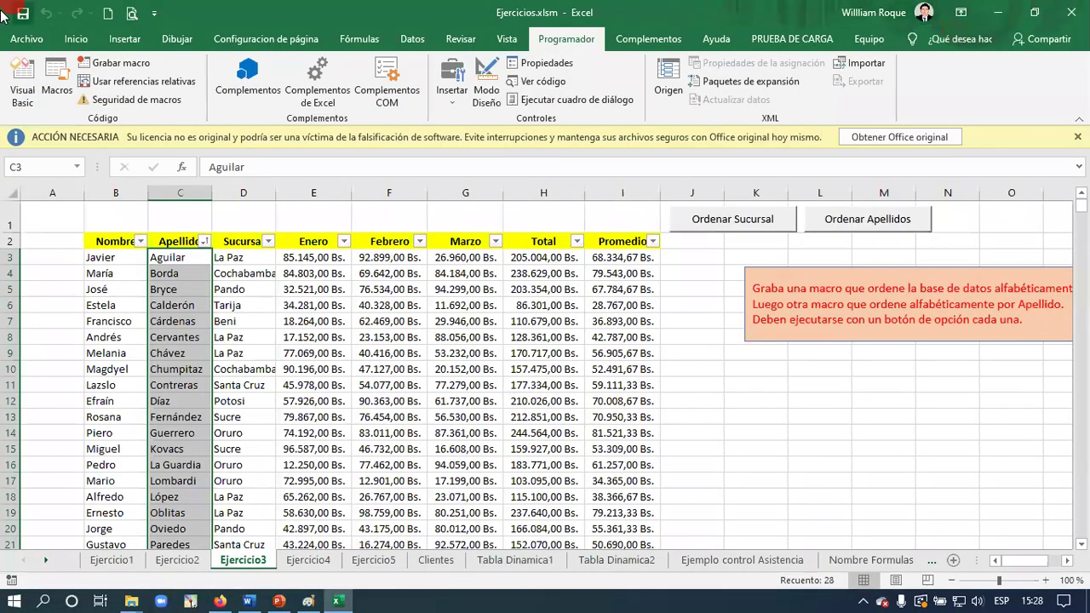
left_click(107, 13)
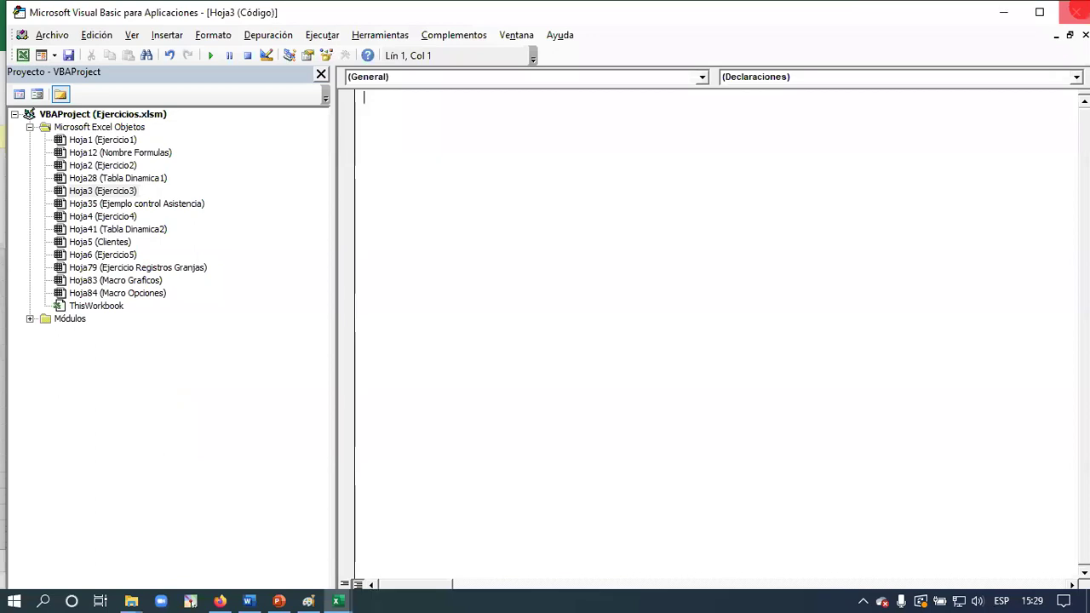
key("alt+F11")
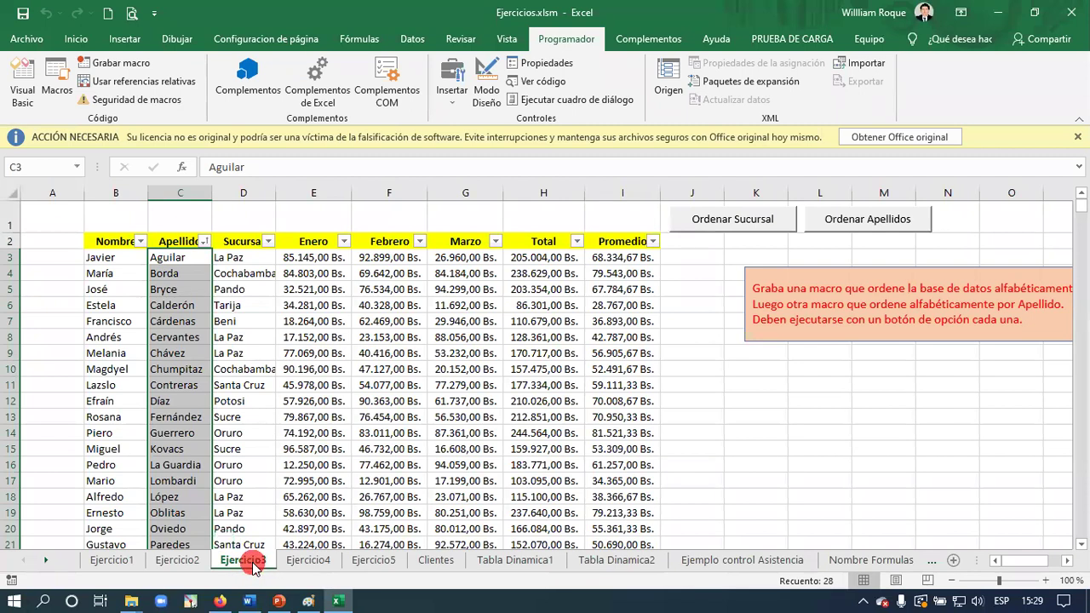
- Open the Ejercicio3 sheet's code through Ver código and maximize the Visual Basic editor
right_click(253, 567)
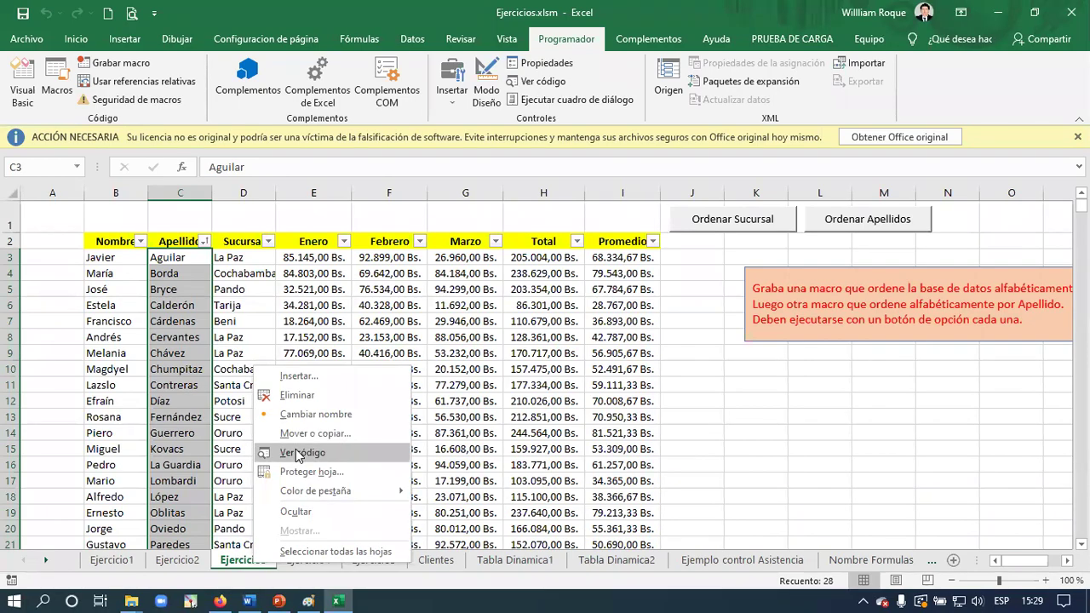
left_click(298, 454)
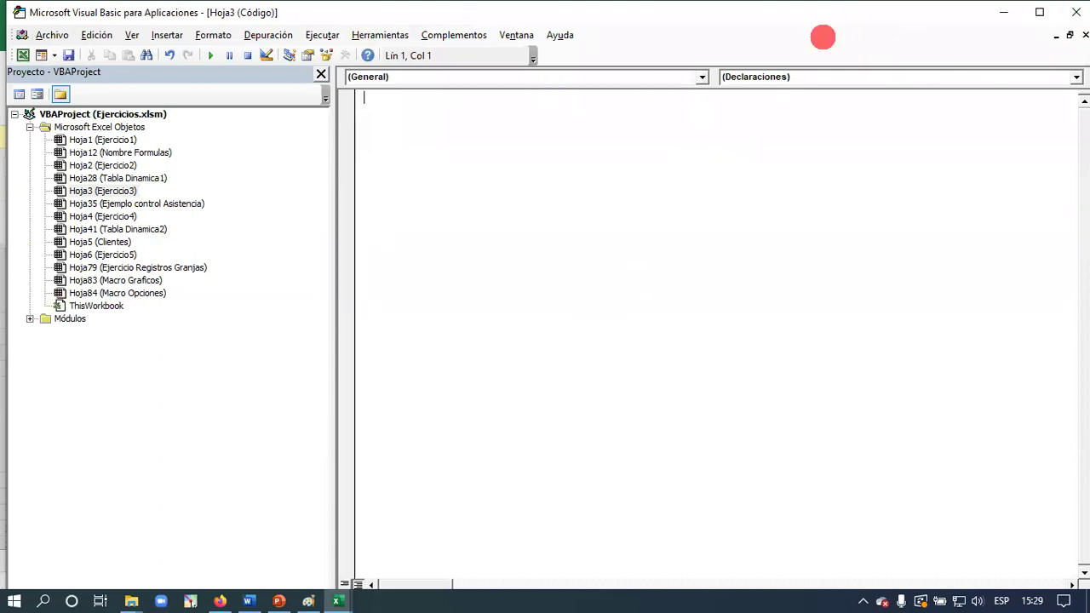
left_click(1070, 12)
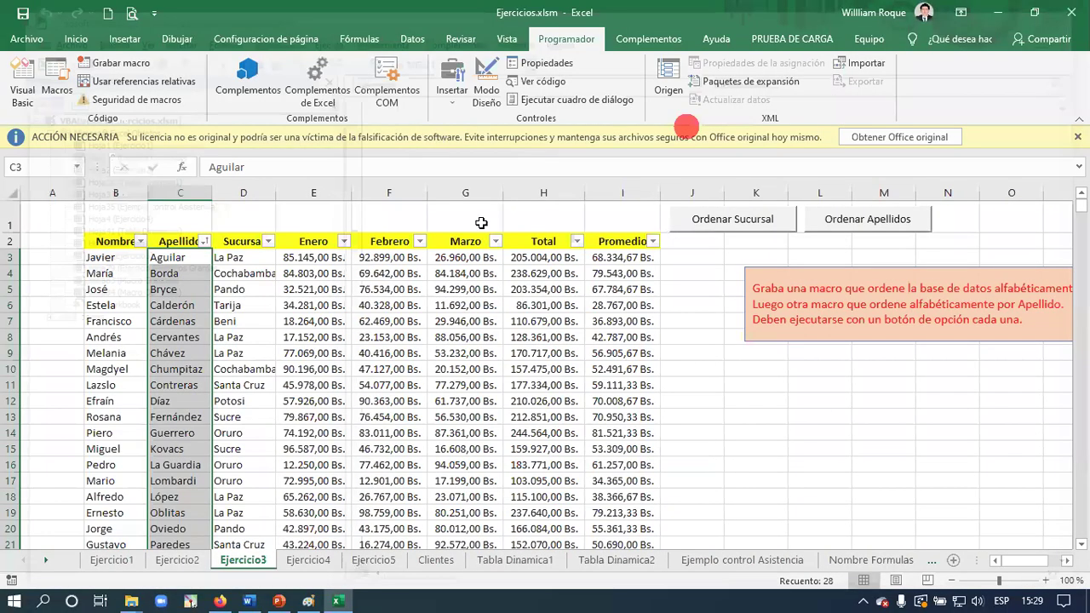
left_click(536, 80)
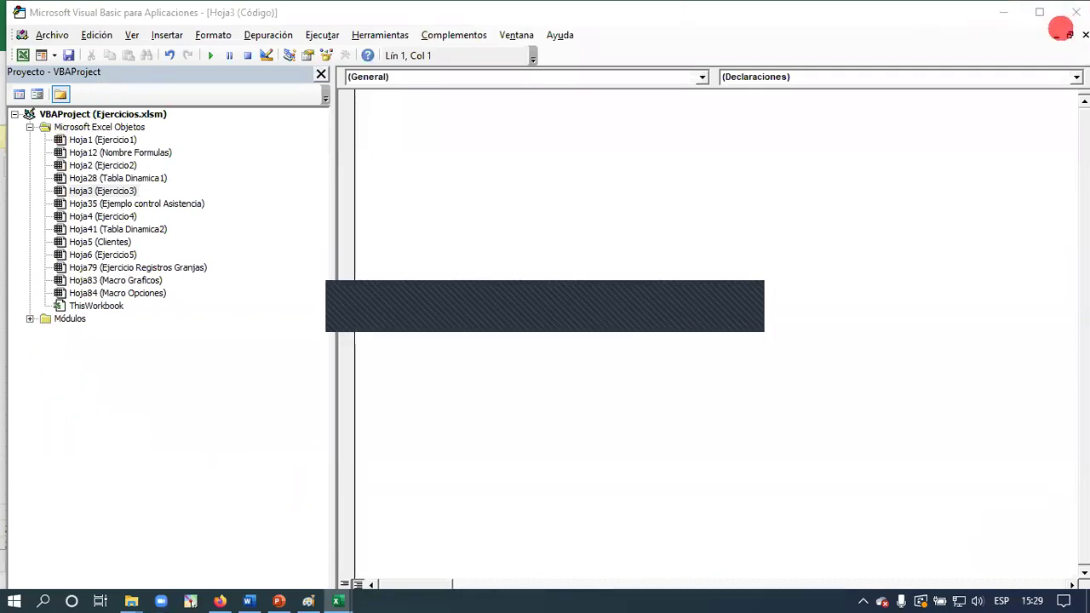
left_click(1037, 15)
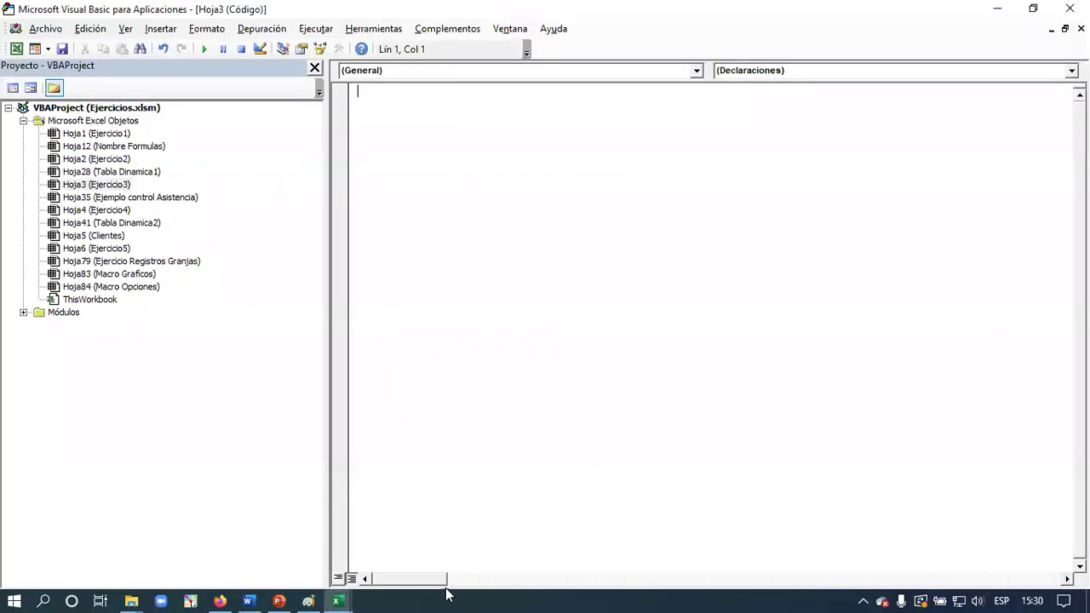
- Switch to Excel and back, then step through the project's sheet objects down to Ejercicio5
mouse_move(340, 596)
left_click(279, 521)
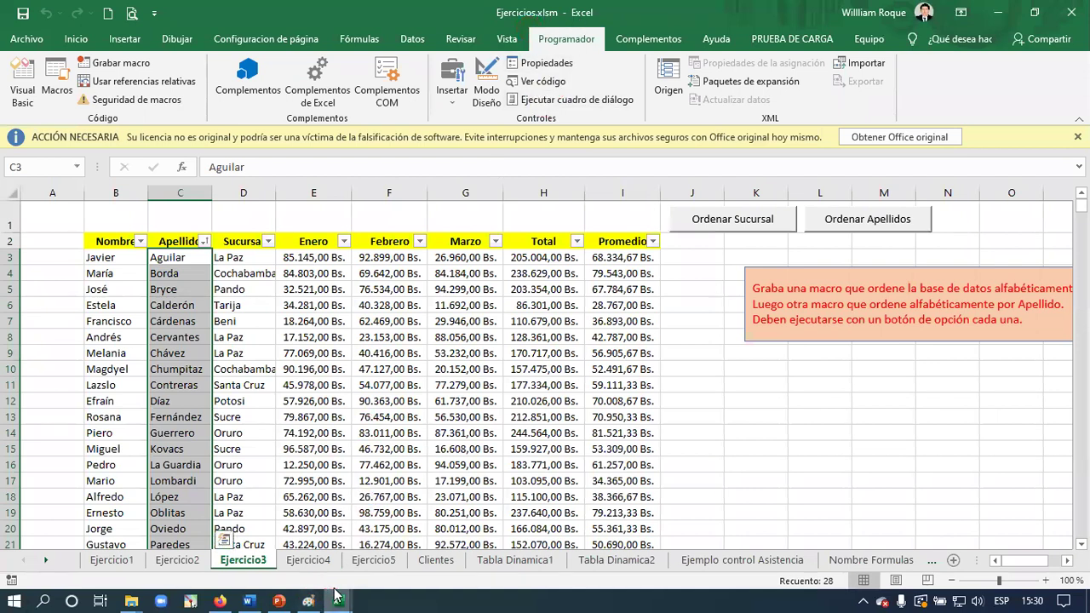
mouse_move(336, 596)
left_click(438, 562)
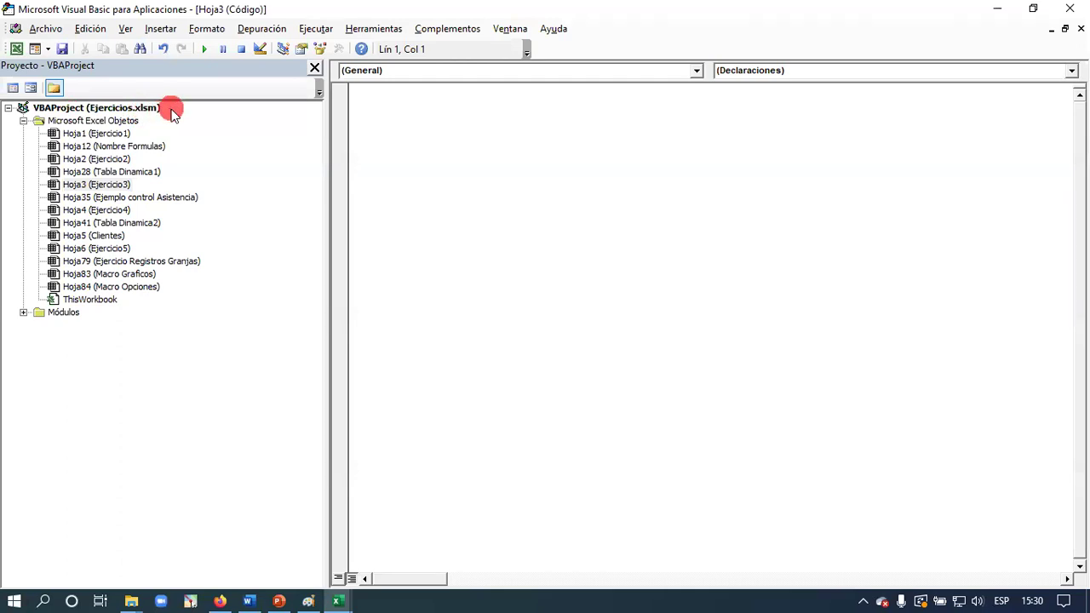
left_click(99, 137)
left_click(97, 146)
left_click(97, 160)
left_click(102, 173)
left_click(102, 185)
left_click(104, 198)
left_click(104, 211)
left_click(107, 223)
left_click(112, 237)
left_click(115, 249)
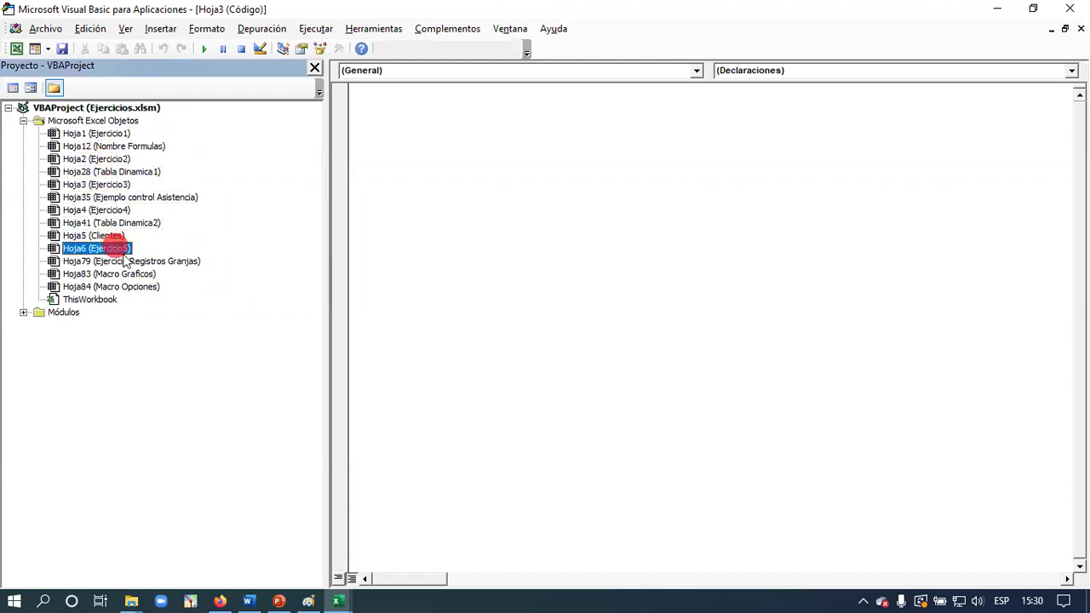
- Browse the workbook's sheets, return to Ejercicio3, and reopen the editor with Alt+F11
mouse_move(337, 599)
left_click(277, 522)
left_click(98, 553)
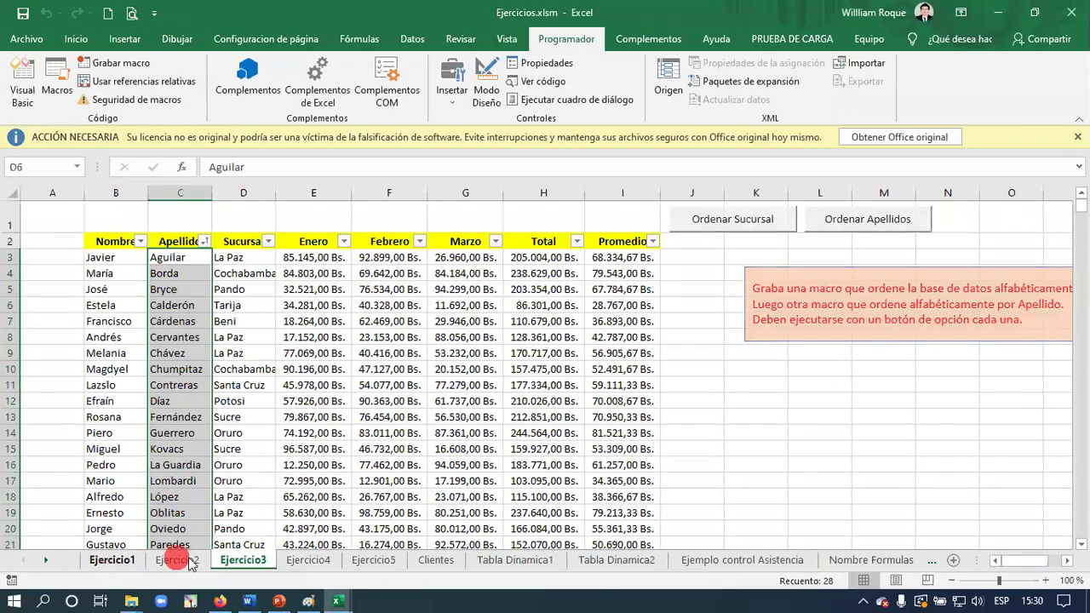
left_click(177, 559)
left_click(502, 559)
left_click(706, 562)
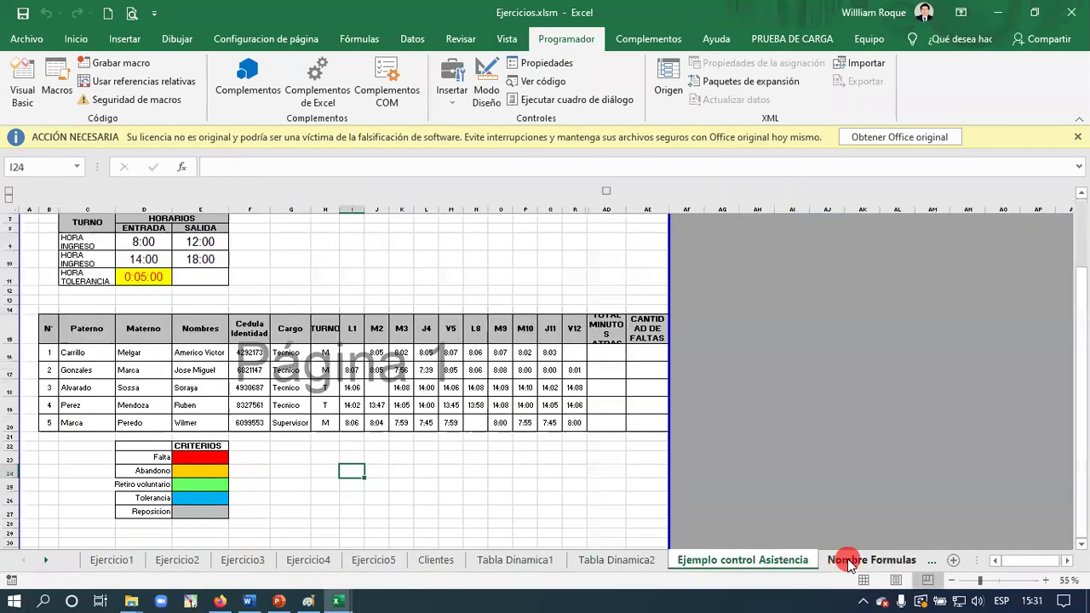
left_click(843, 559)
left_click(255, 560)
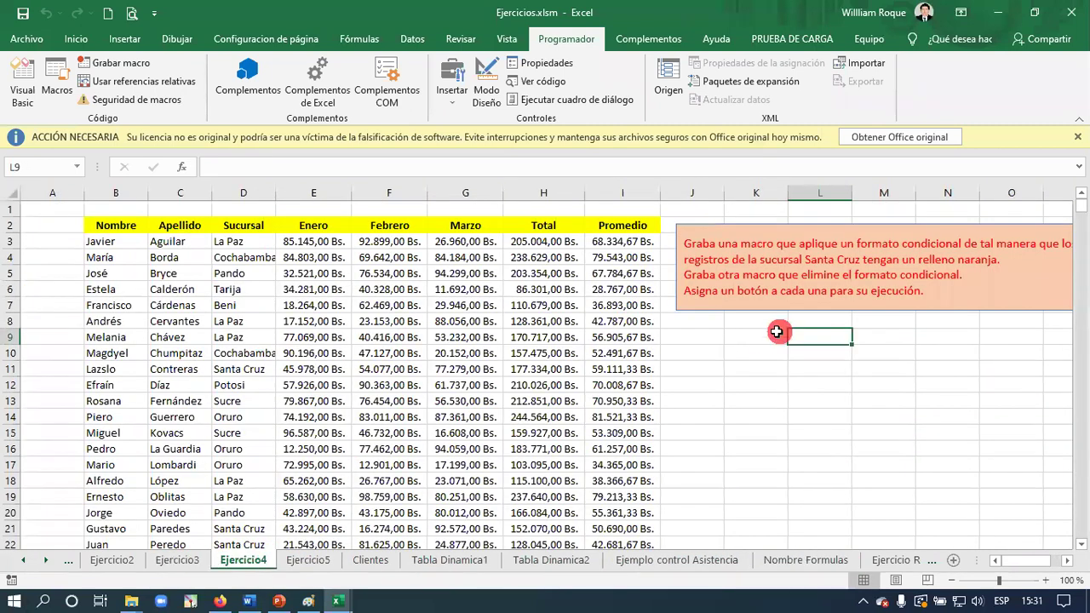
left_click(185, 562)
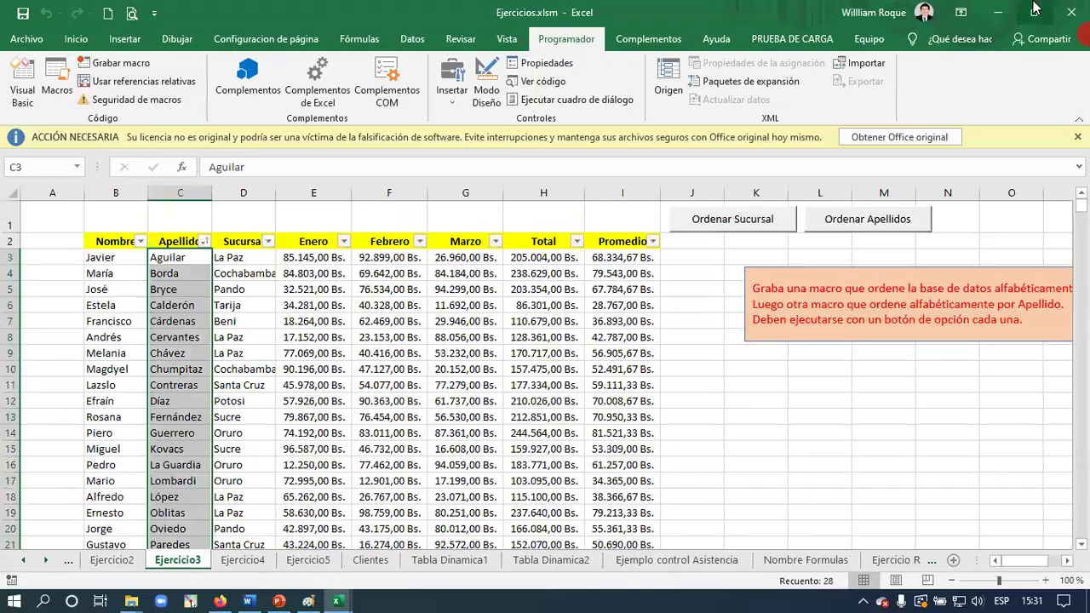
key("alt+F11")
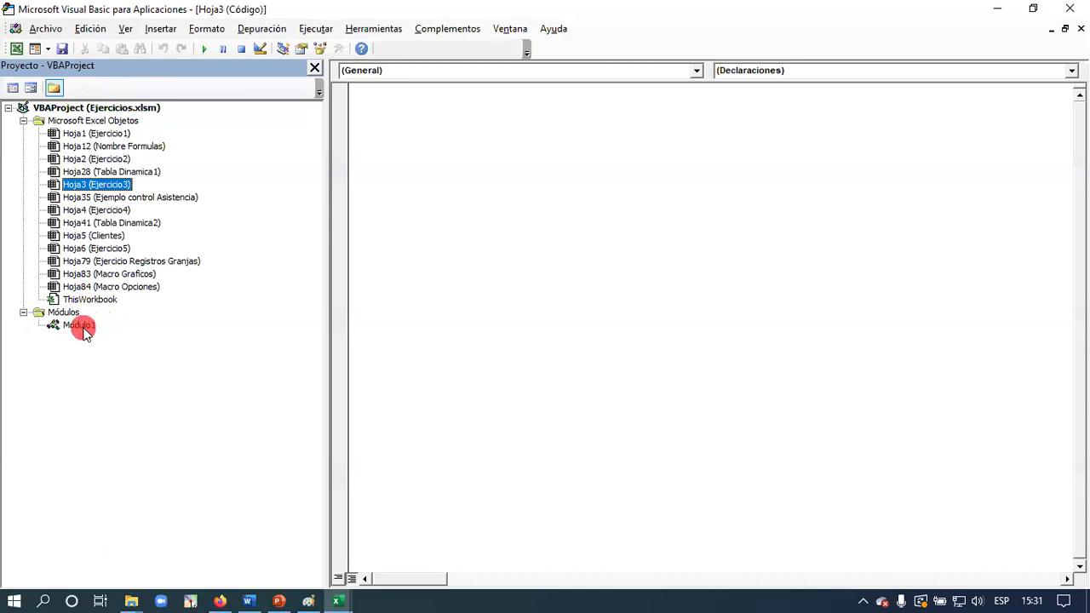
left_click(79, 325)
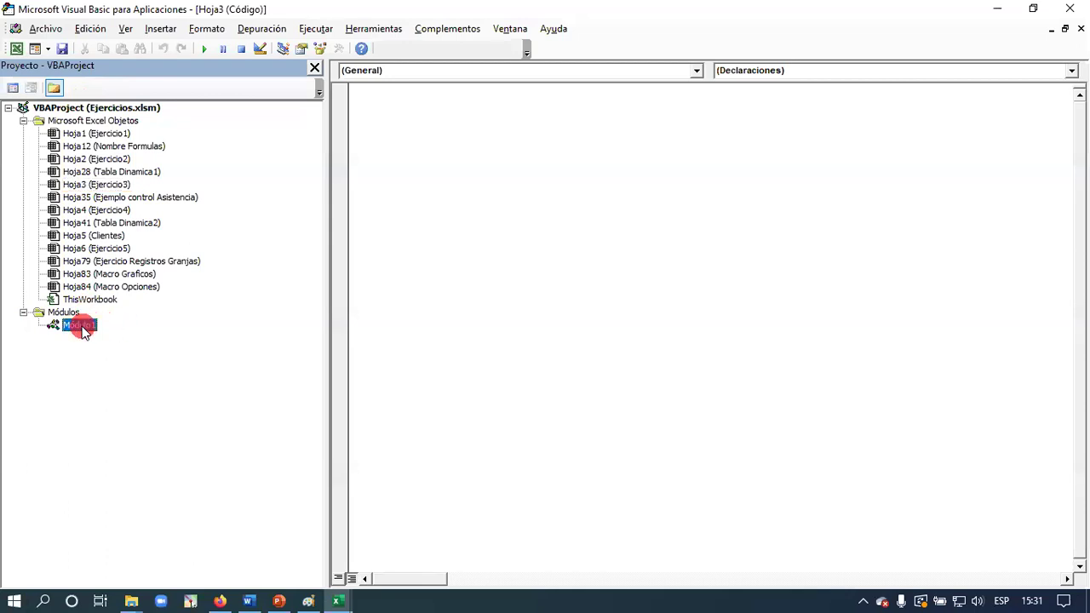
double_click(81, 326)
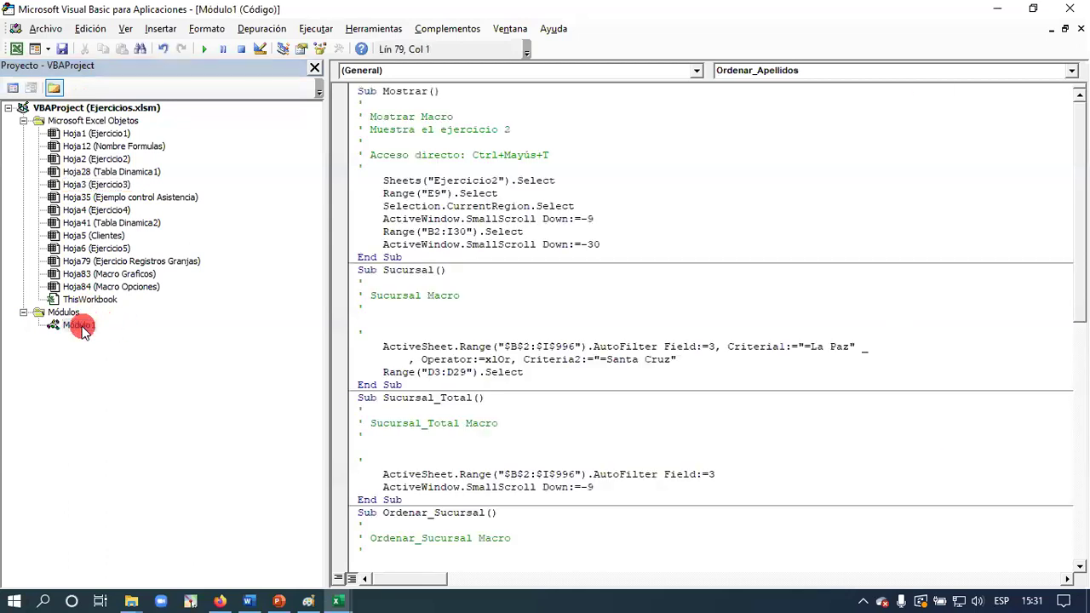
left_click(191, 601)
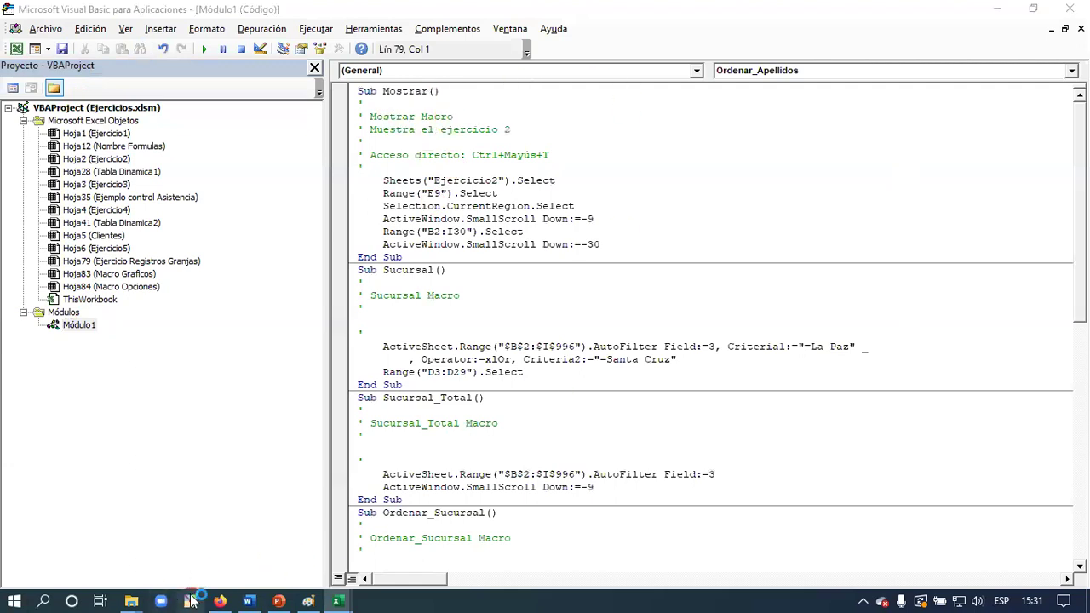
left_click(447, 389)
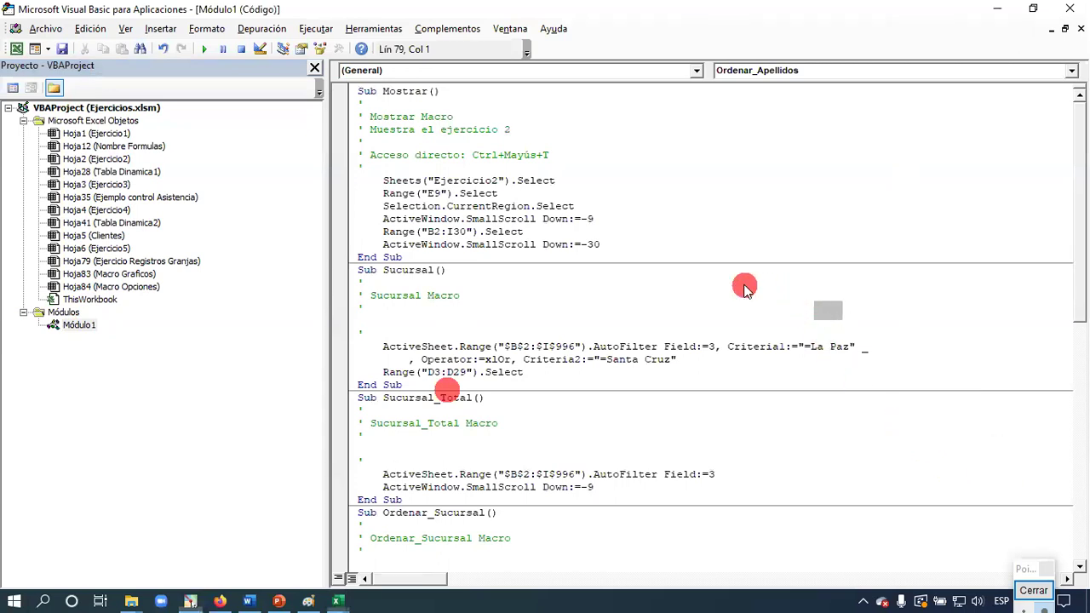
left_click_drag(344, 91, 1075, 567)
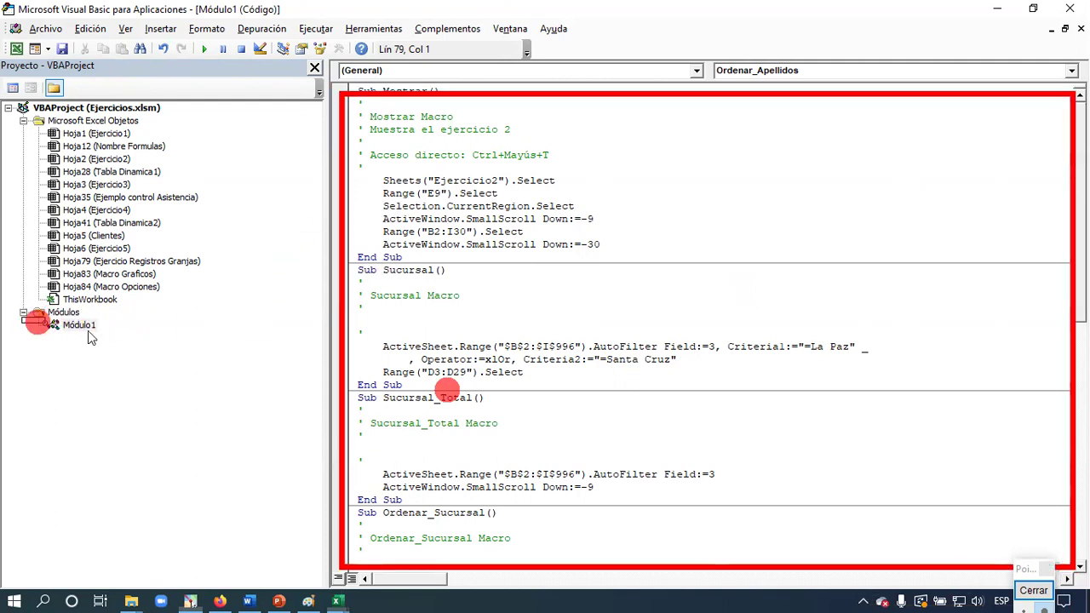
left_click_drag(23, 319, 155, 343)
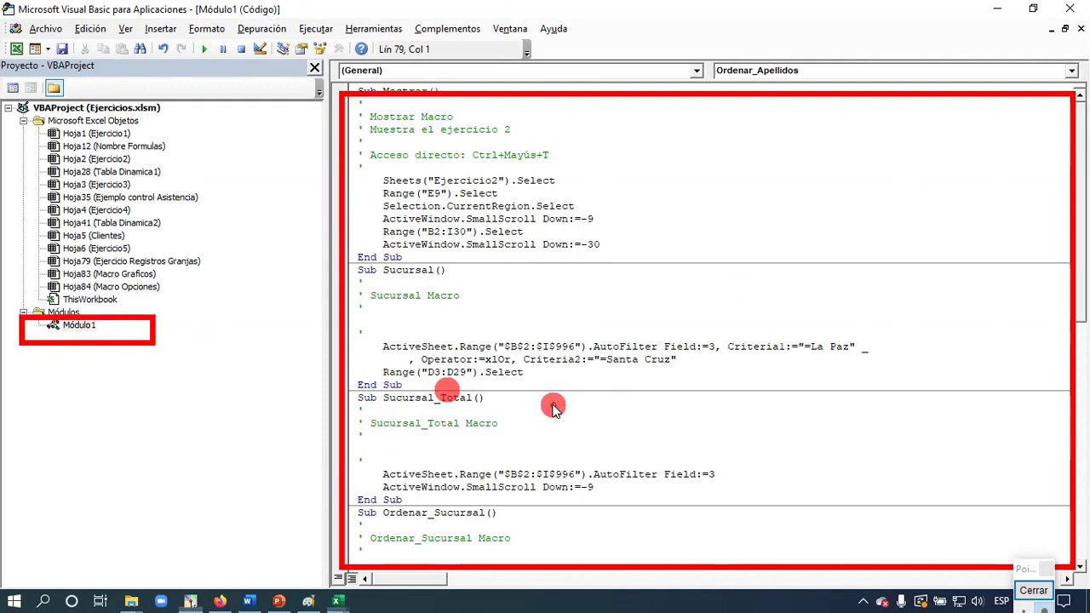
left_click(1032, 590)
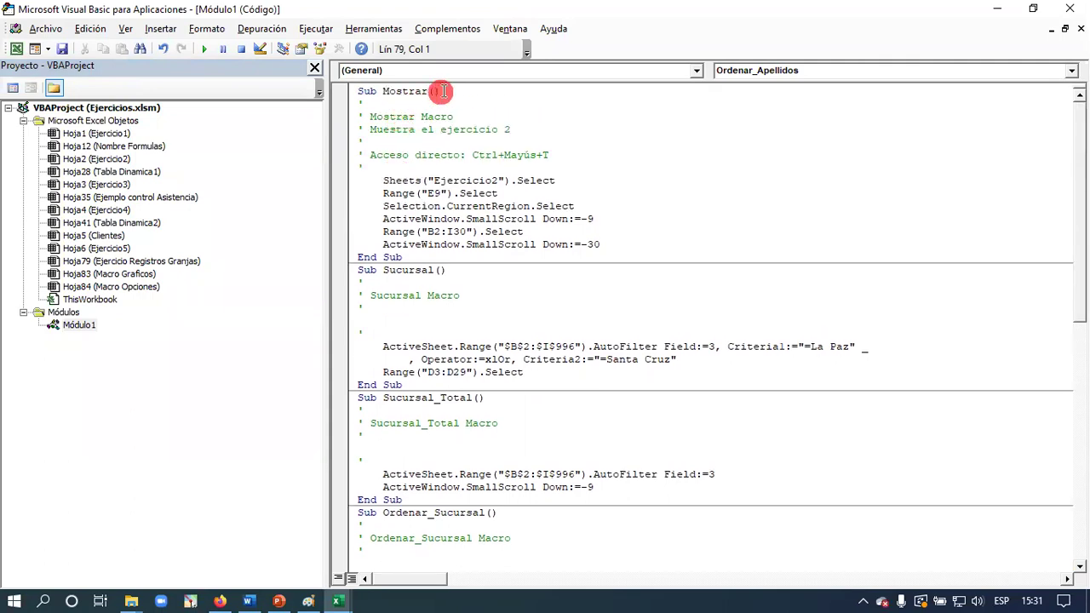
left_click_drag(441, 91, 344, 91)
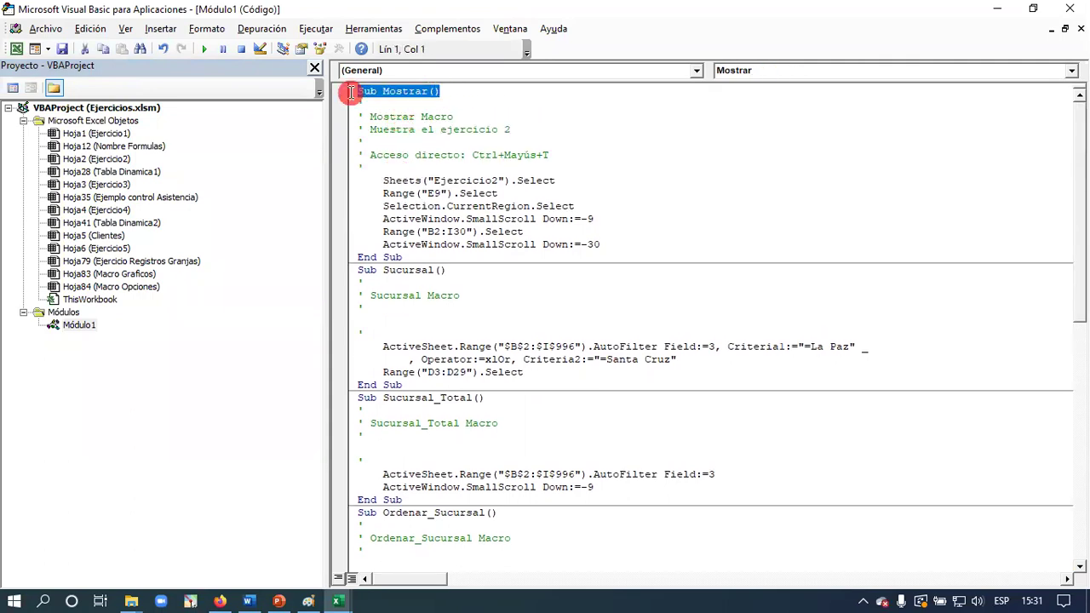
left_click(440, 154)
left_click_drag(601, 244, 368, 177)
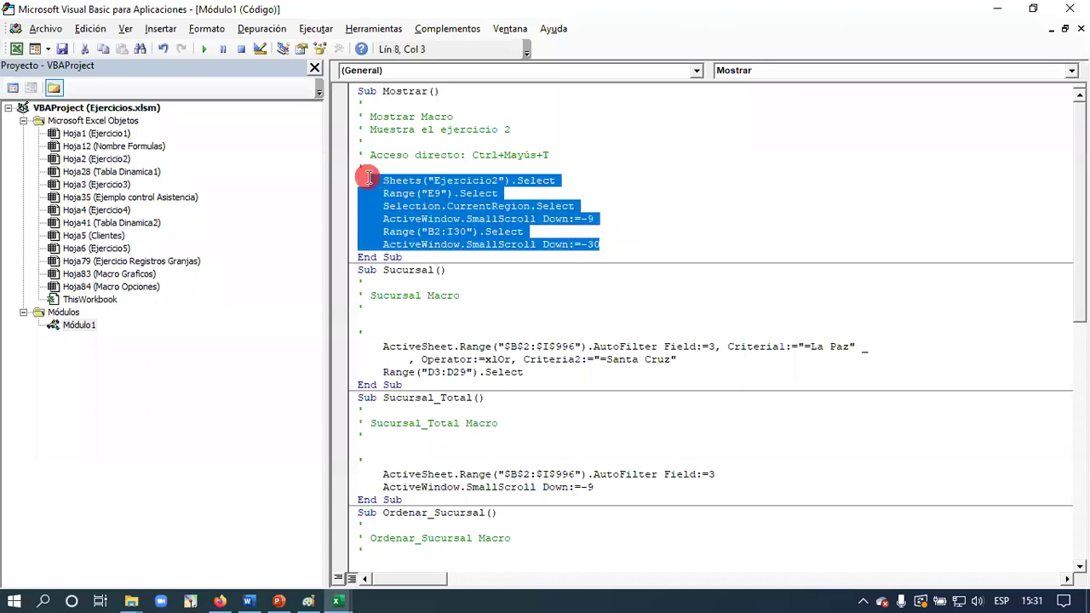
left_click(446, 203)
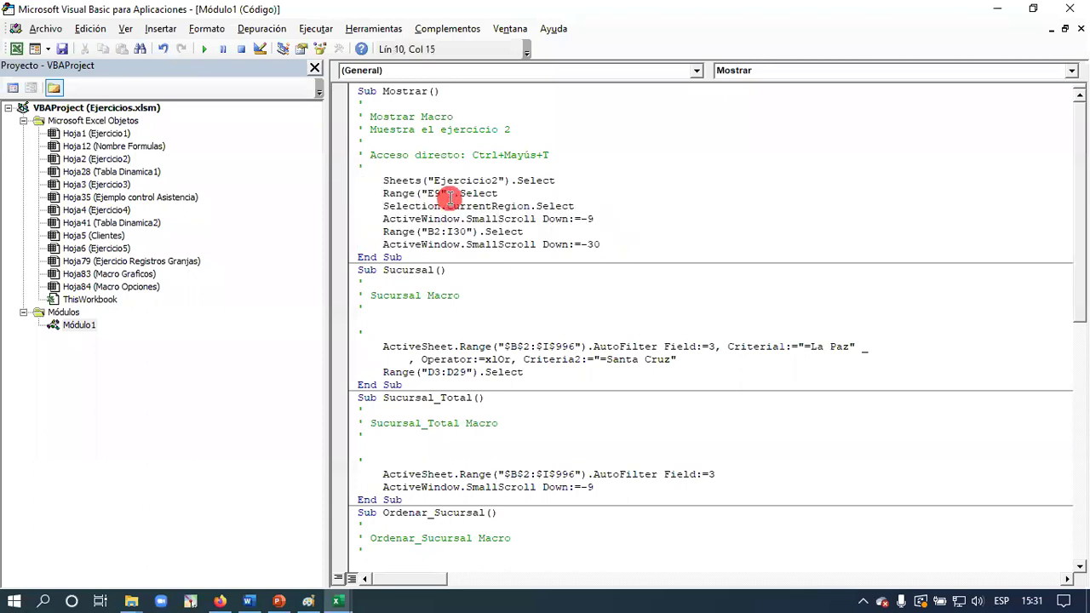
left_click_drag(563, 180, 402, 193)
left_click(518, 193)
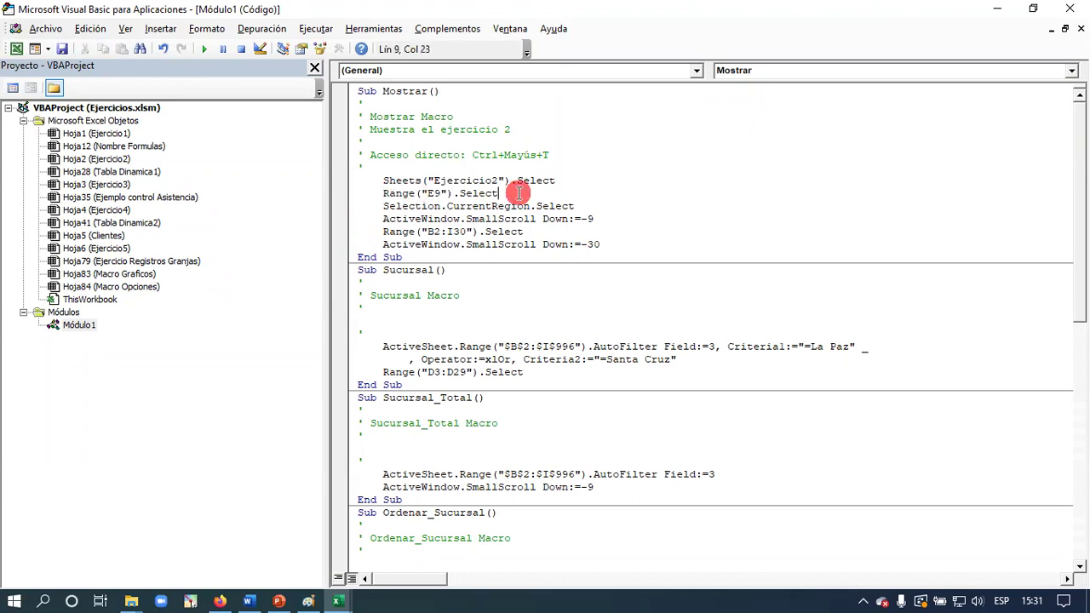
double_click(493, 193)
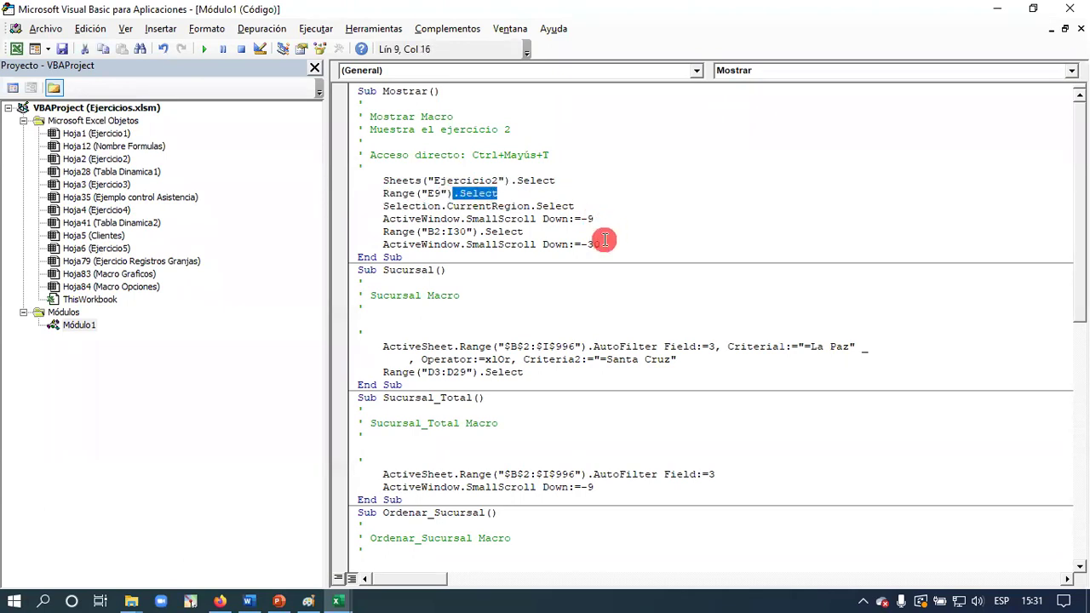
left_click_drag(601, 245, 356, 174)
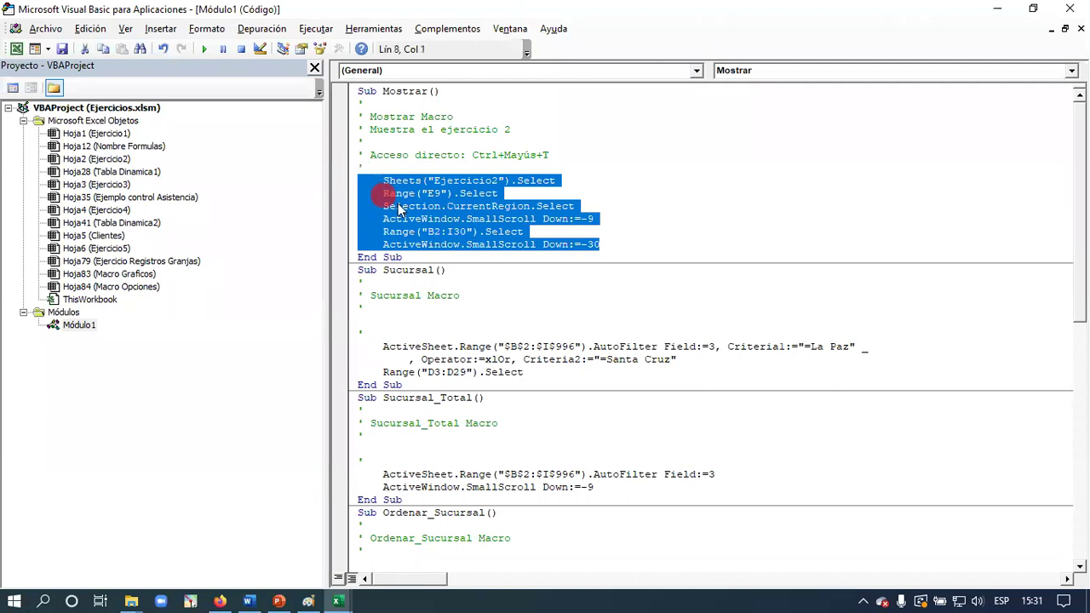
scroll(470, 281, "down", 1)
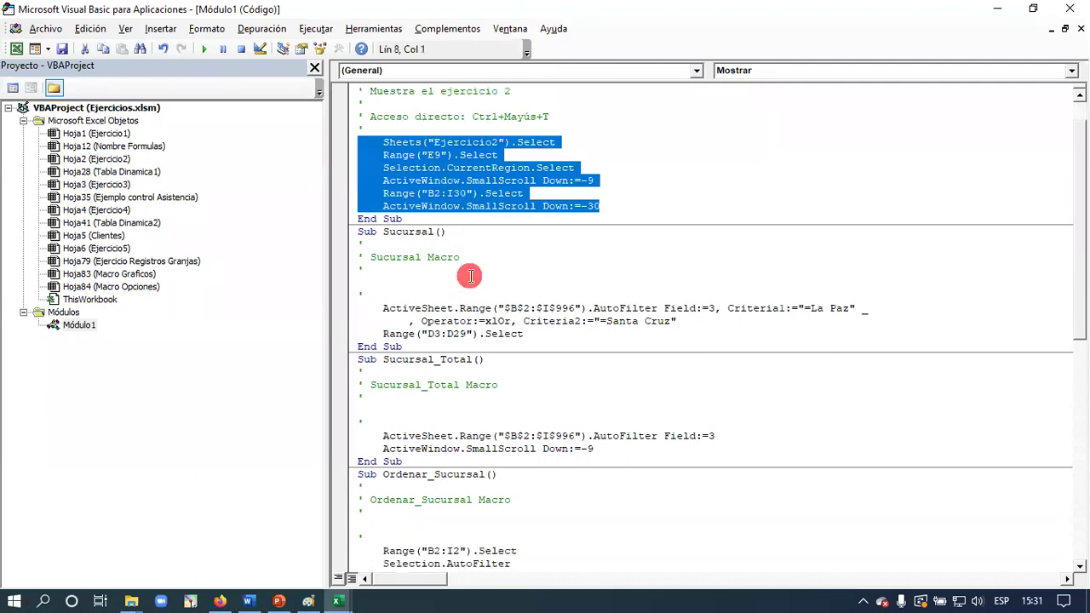
left_click(416, 232)
left_click_drag(523, 334, 359, 309)
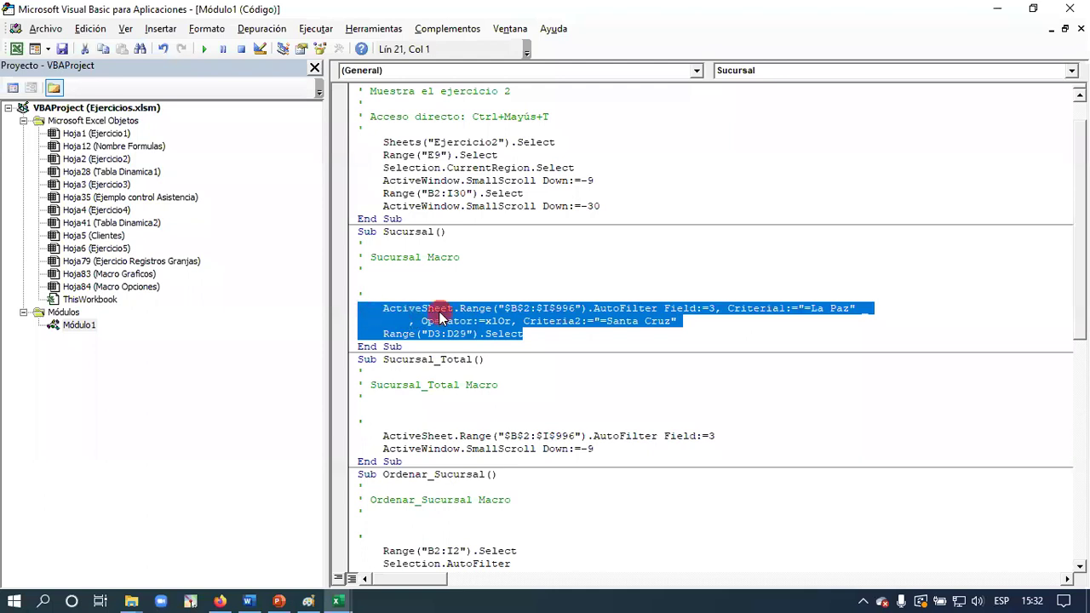
left_click(606, 328)
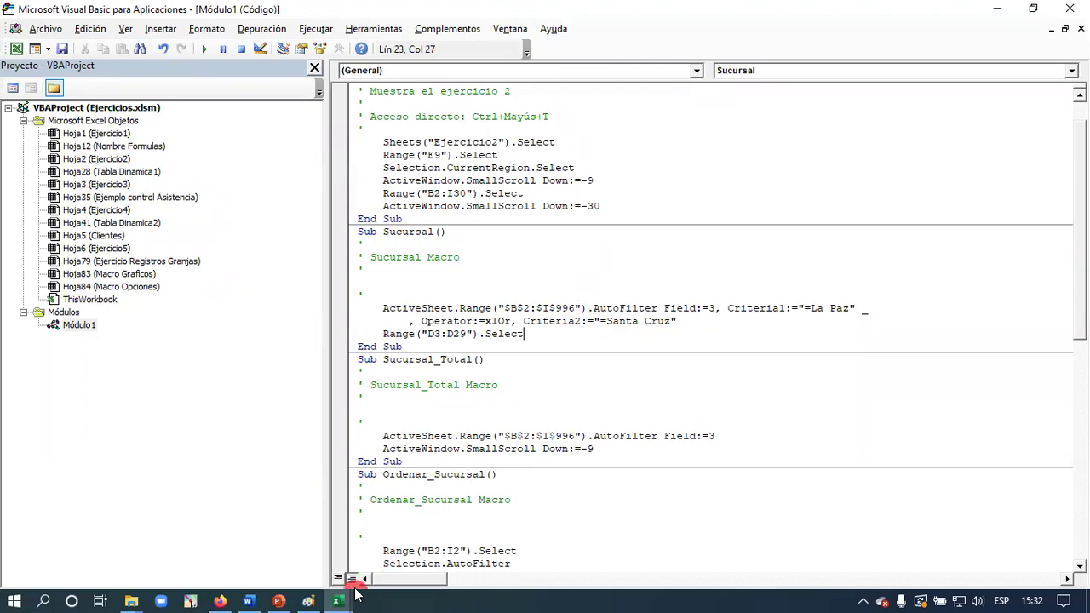
mouse_move(337, 601)
left_click(204, 553)
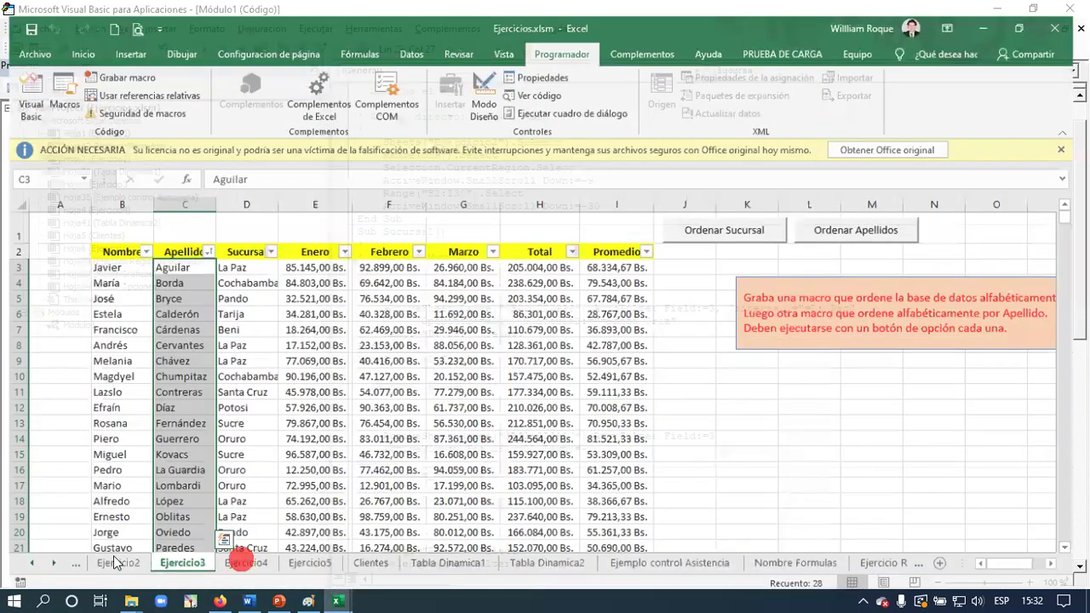
left_click(116, 563)
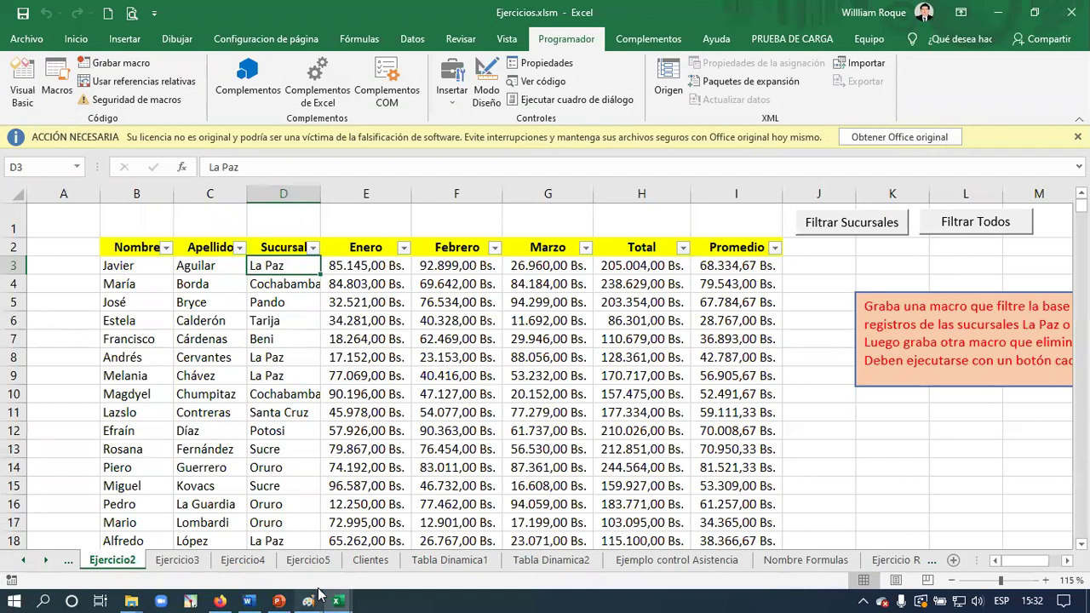
mouse_move(338, 599)
left_click(420, 545)
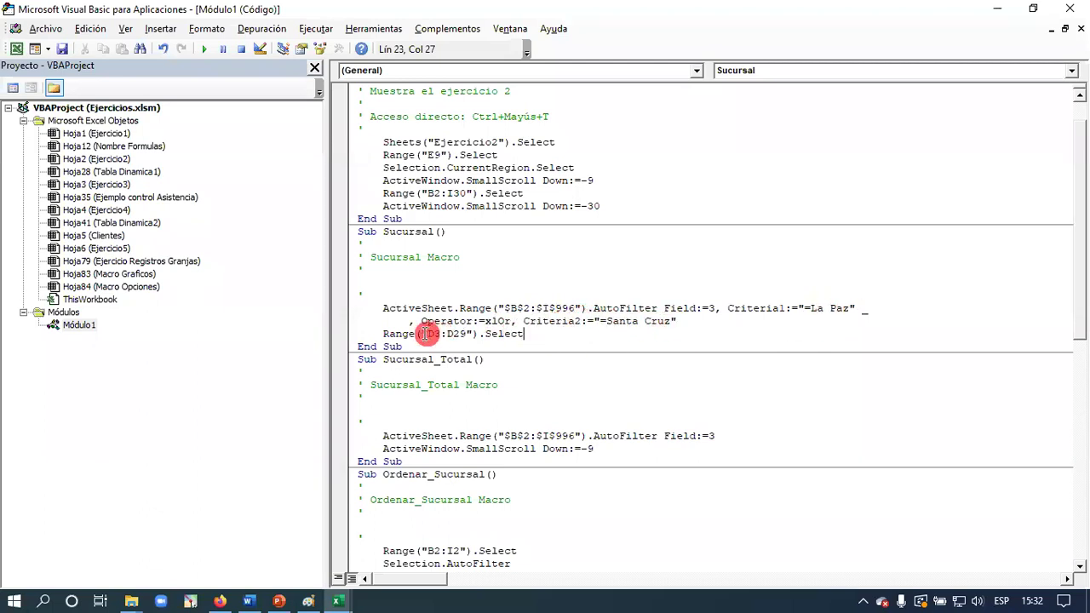
left_click_drag(527, 334, 385, 336)
left_click(377, 344)
left_click(488, 337)
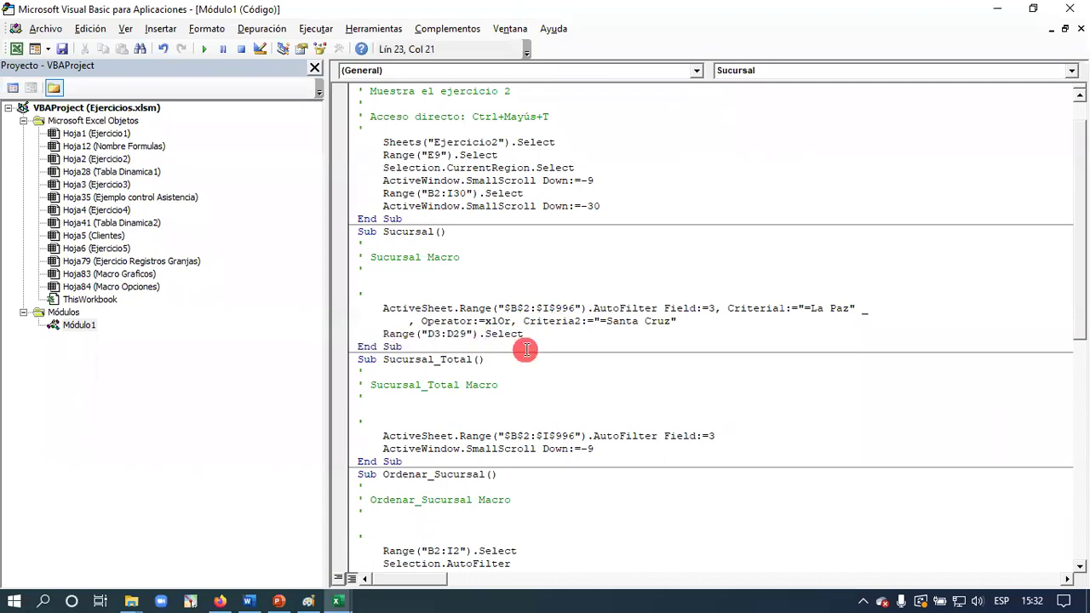
scroll(462, 351, "down", 2)
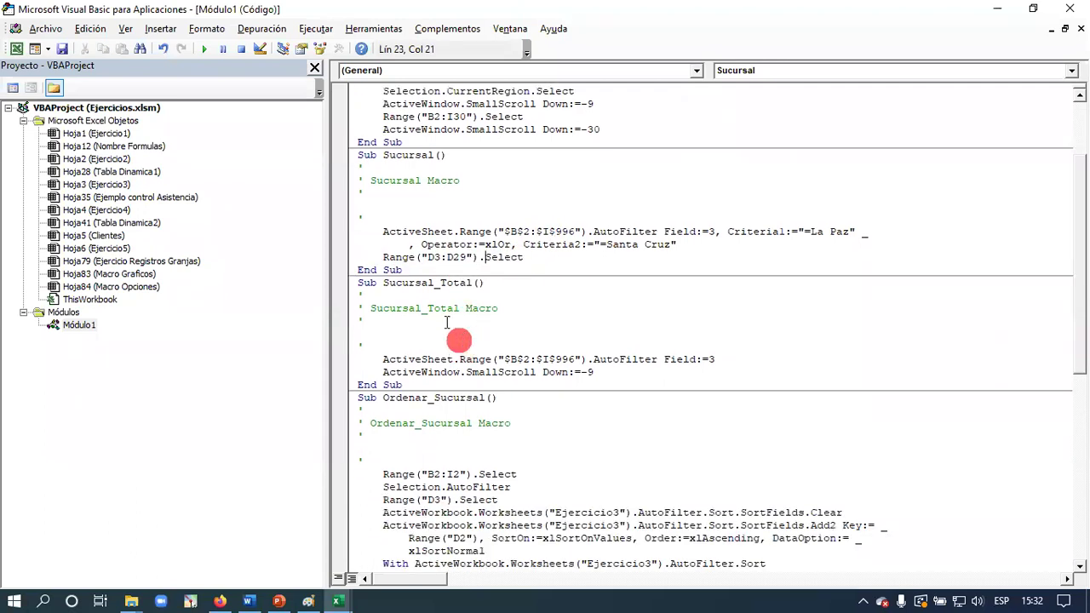
left_click_drag(596, 372, 357, 361)
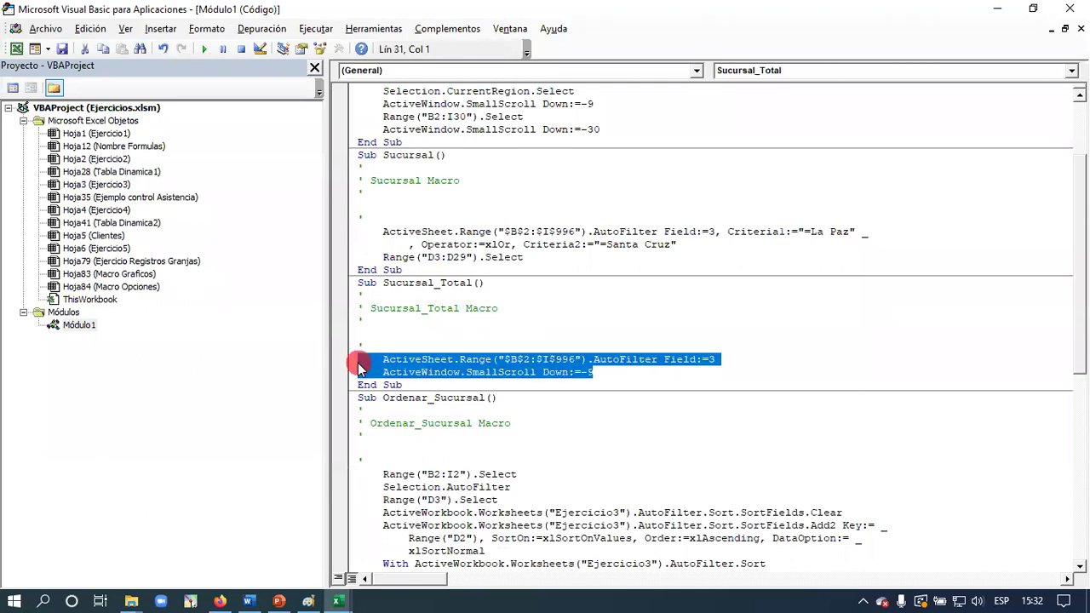
left_click(535, 375)
scroll(547, 384, "down", 1)
scroll(547, 384, "down", 1)
scroll(547, 384, "down", 1)
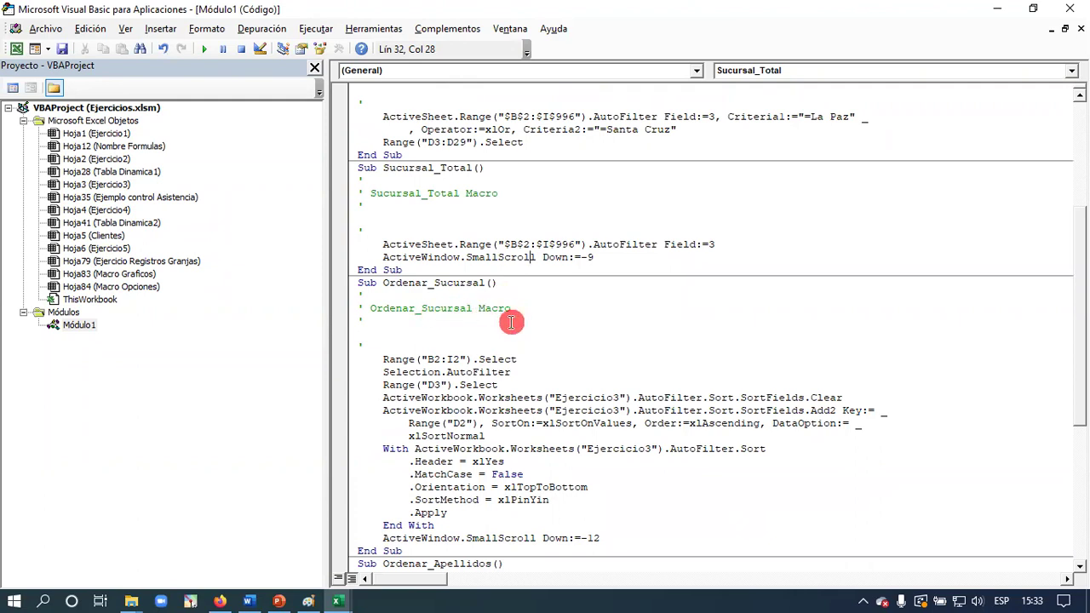
scroll(576, 382, "down", 1)
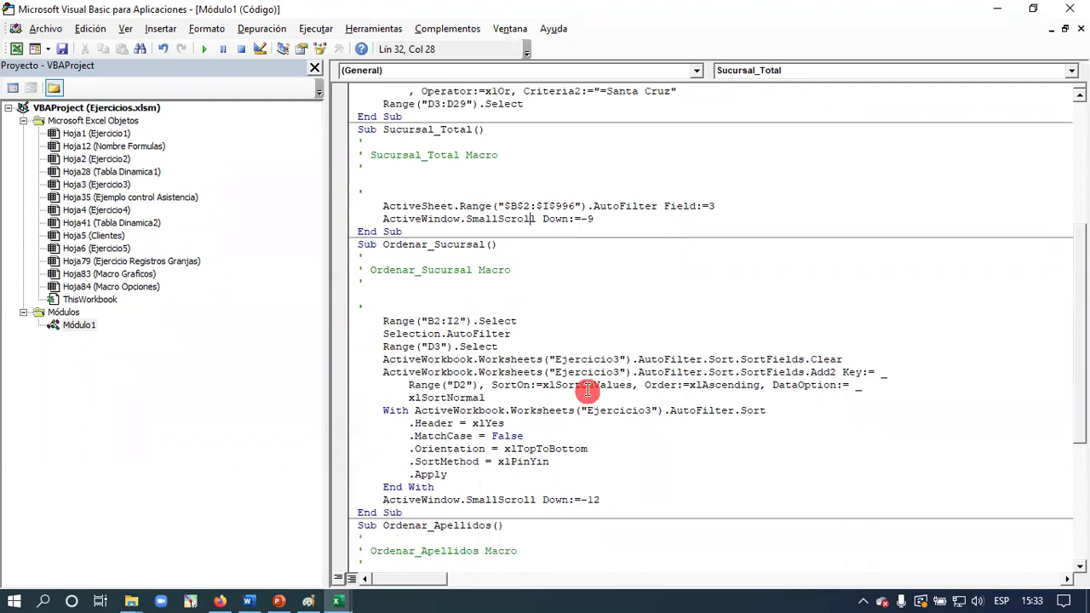
scroll(579, 385, "down", 1)
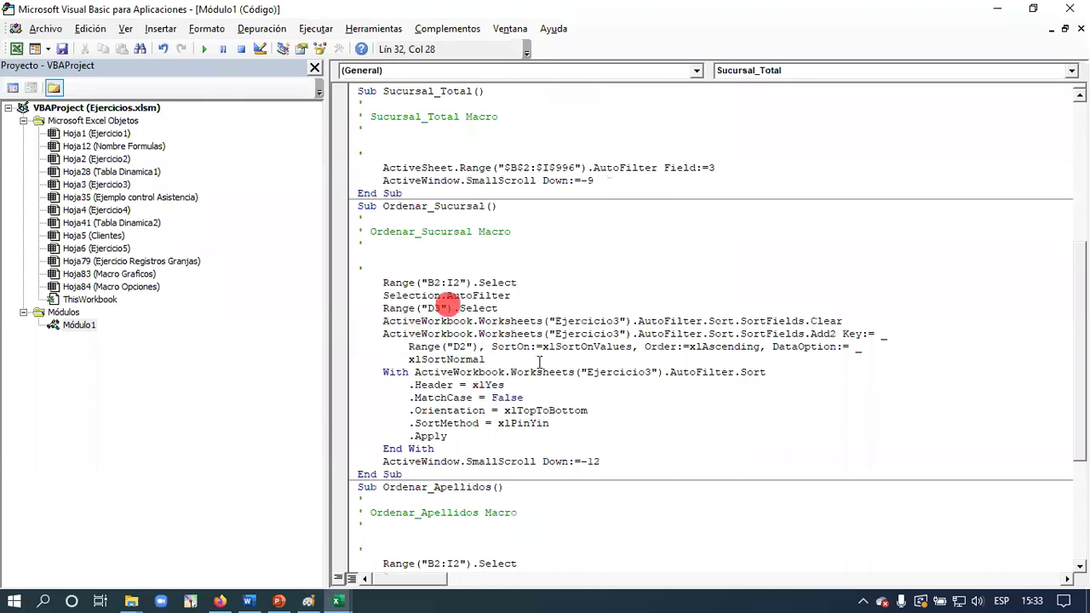
left_click_drag(603, 461, 333, 288)
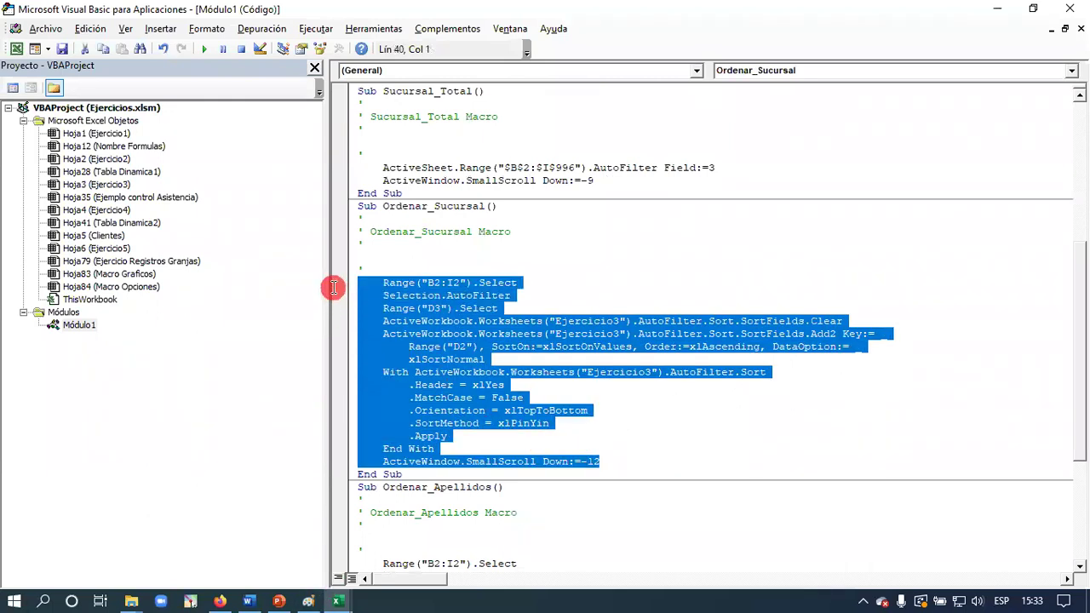
left_click(460, 310)
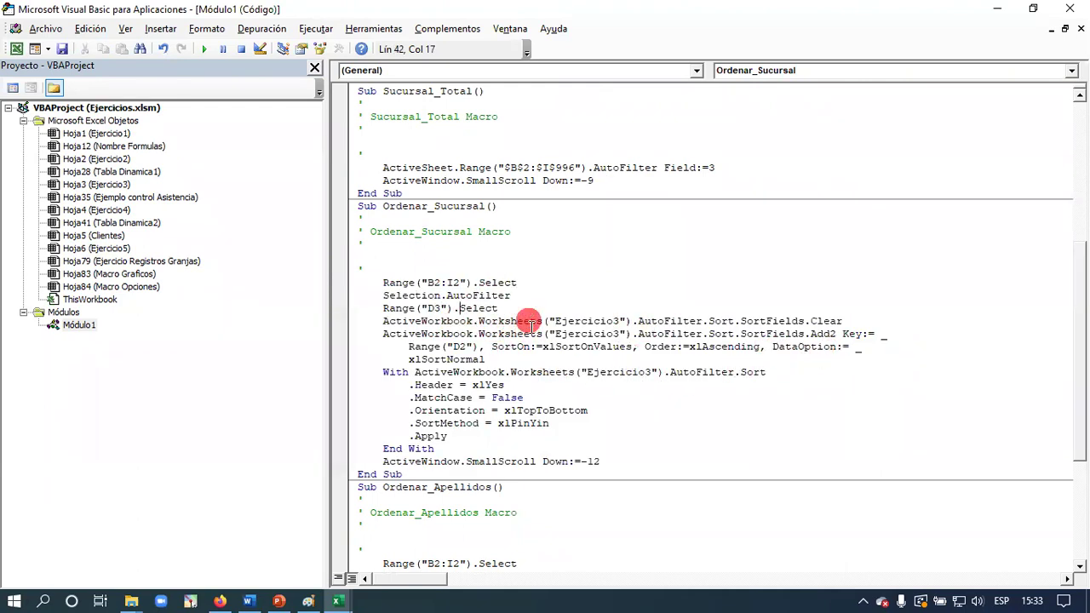
left_click(734, 322)
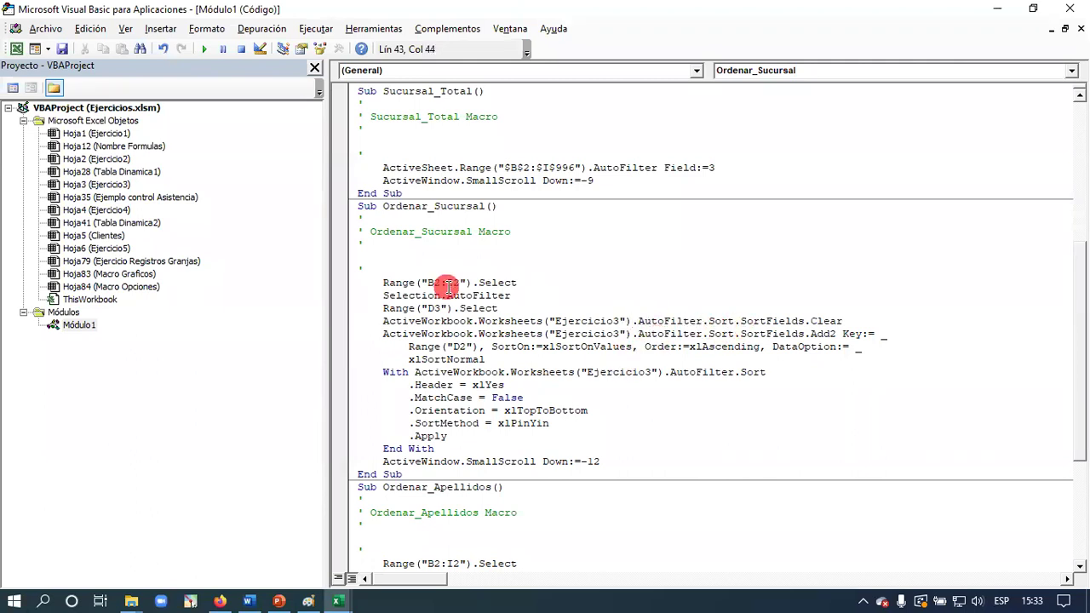
mouse_move(383, 283)
left_mouse_down()
mouse_move(516, 282)
mouse_move(387, 296)
left_mouse_up()
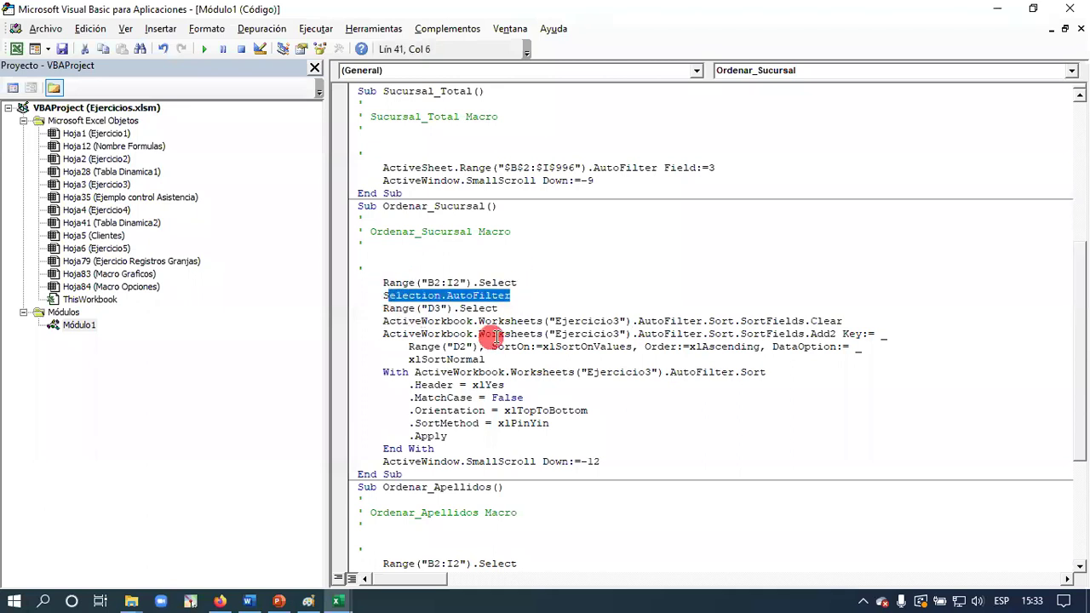
mouse_move(511, 312)
left_mouse_down()
mouse_move(384, 315)
mouse_move(618, 337)
left_mouse_up()
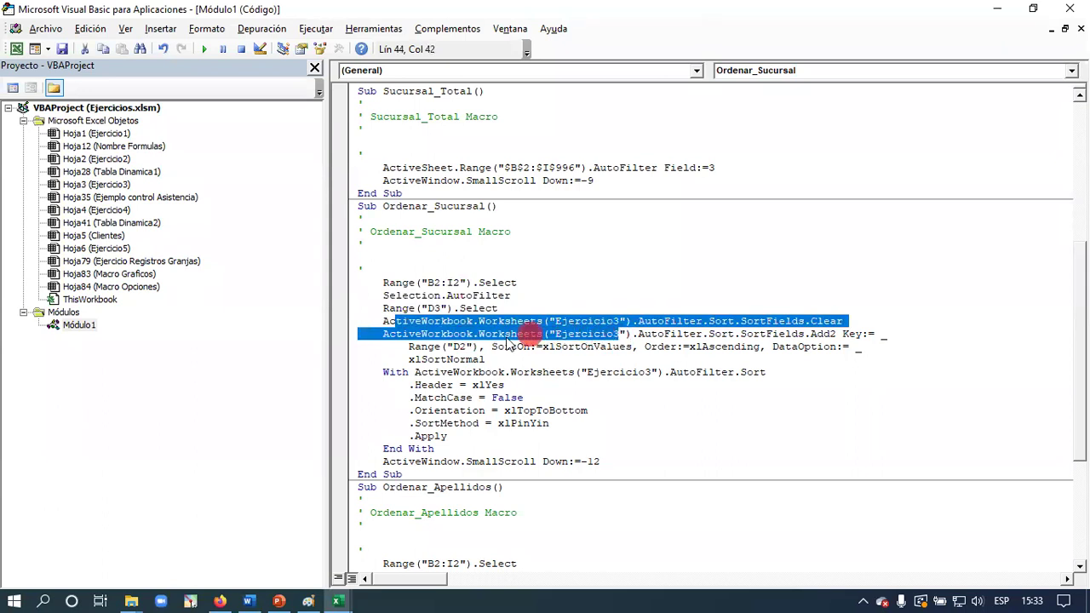
left_click(688, 338)
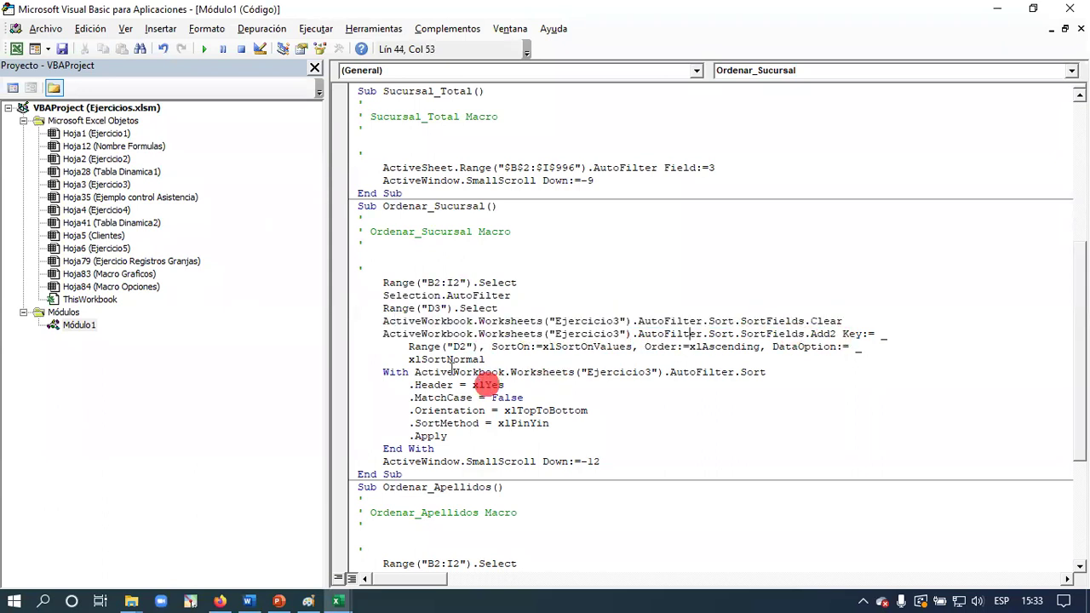
scroll(479, 436, "down", 1)
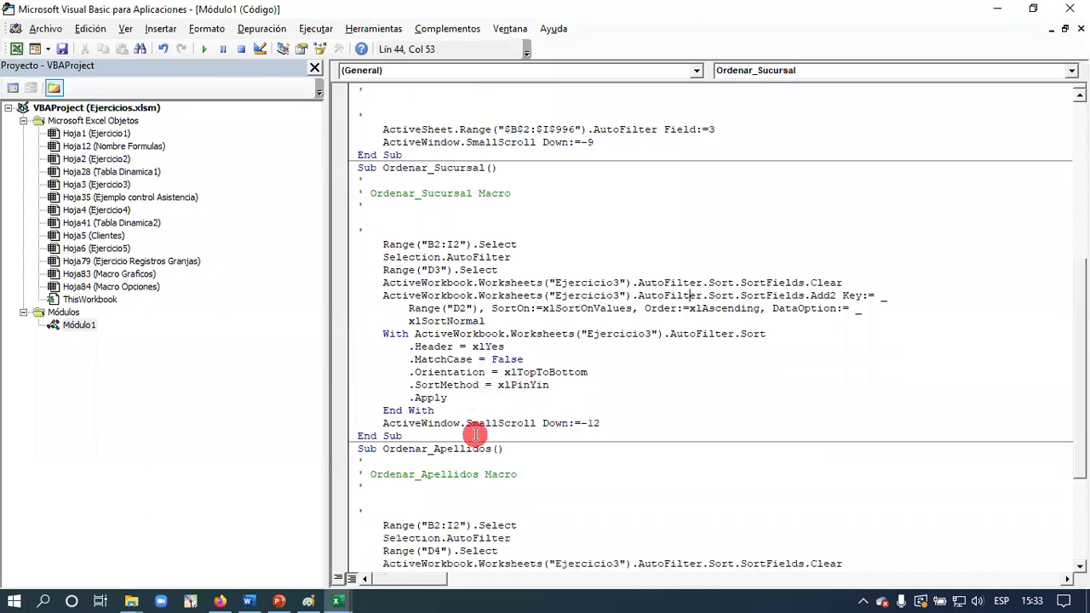
scroll(475, 434, "down", 2)
scroll(475, 434, "down", 2)
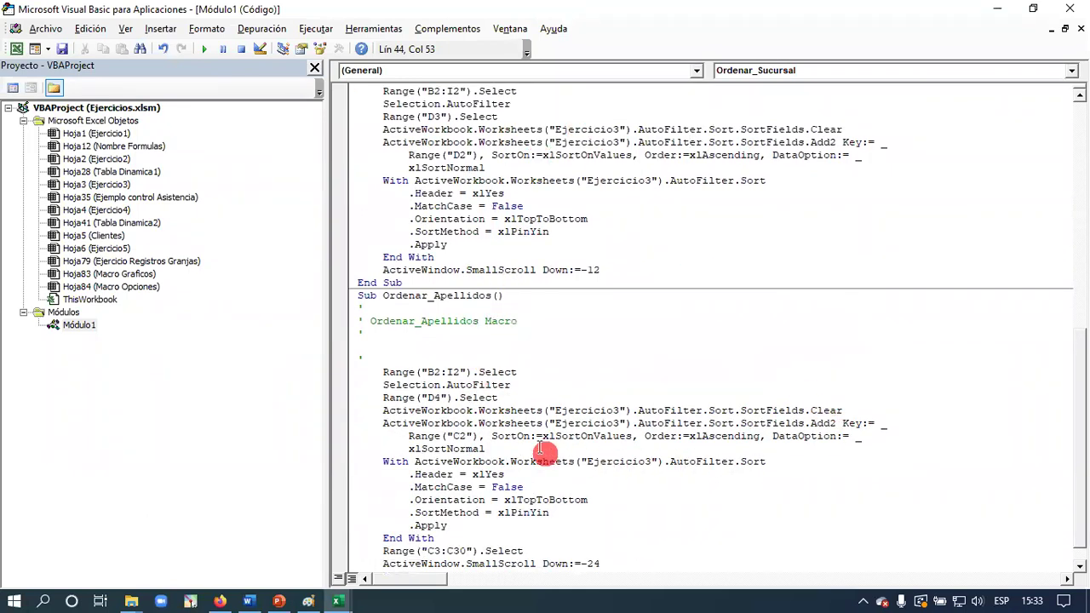
left_click_drag(843, 409, 824, 410)
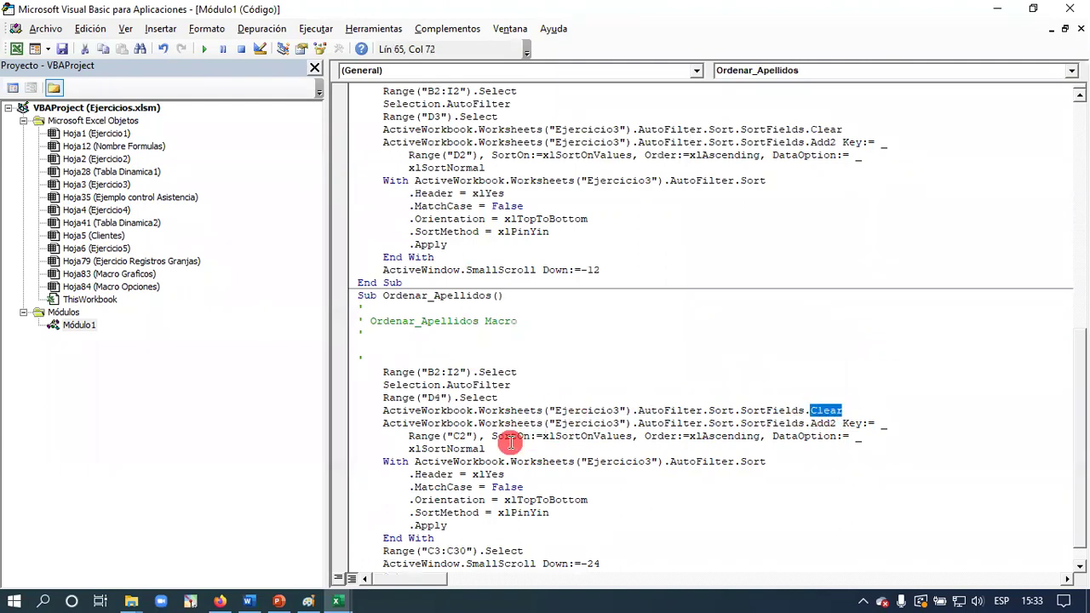
scroll(511, 435, "down", 1)
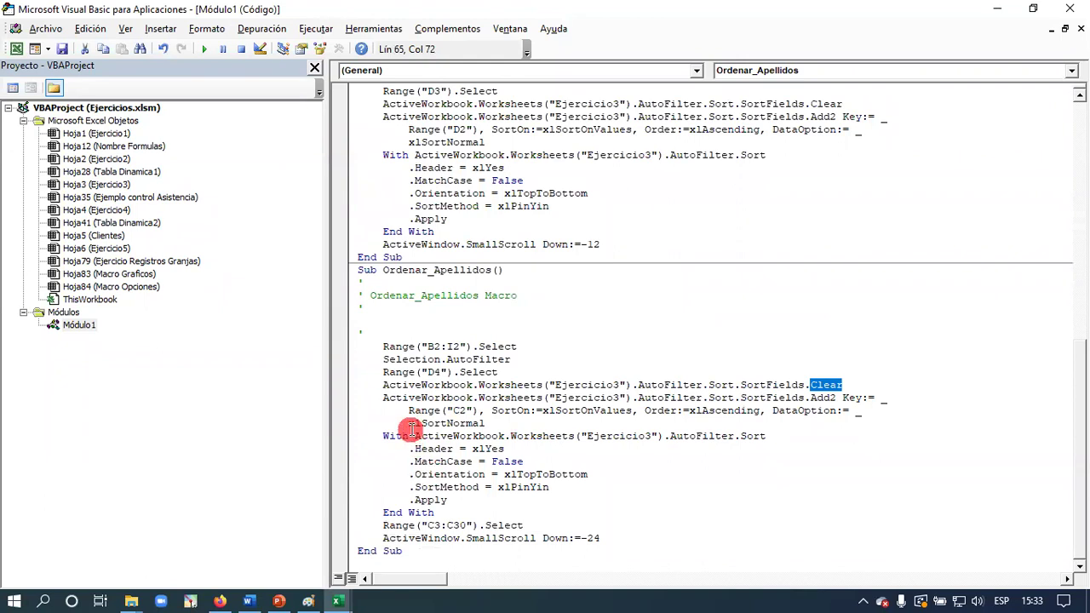
scroll(503, 338, "up", 4)
scroll(501, 340, "up", 9)
scroll(579, 286, "up", 1)
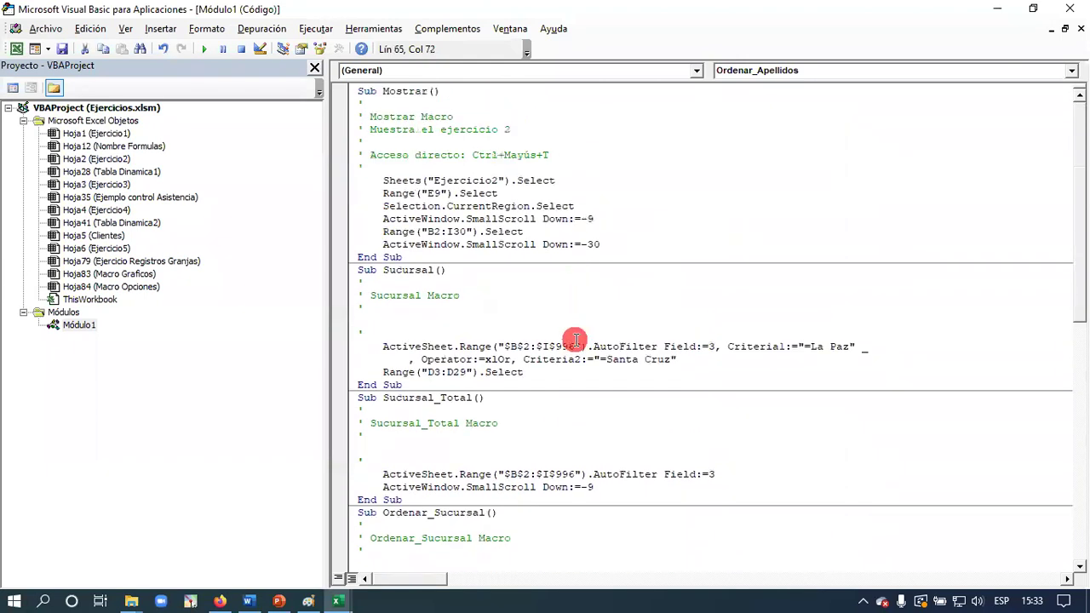
left_click(994, 10)
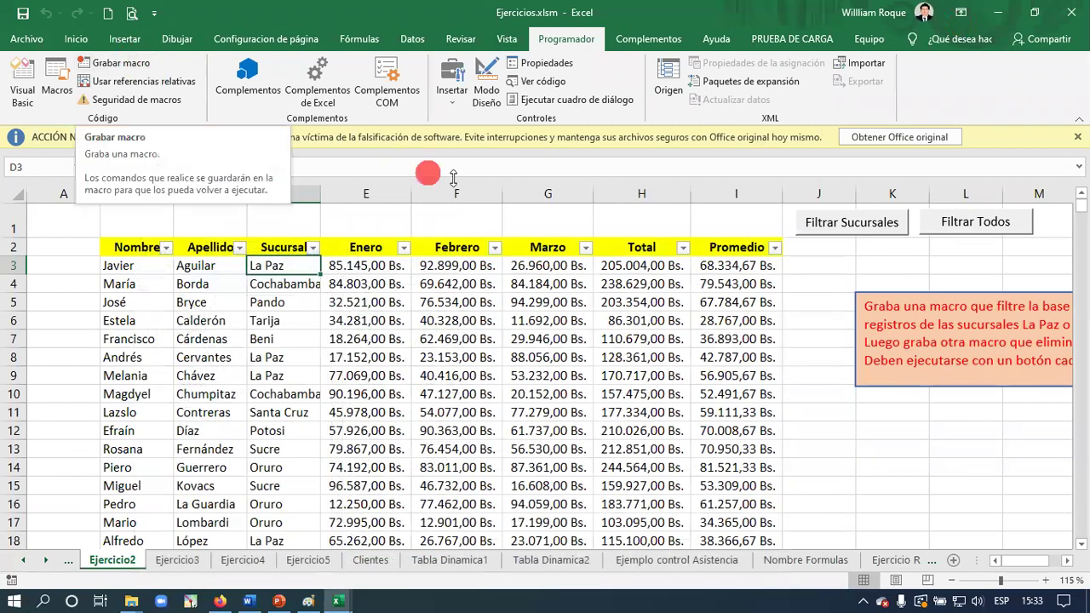
left_click(870, 232)
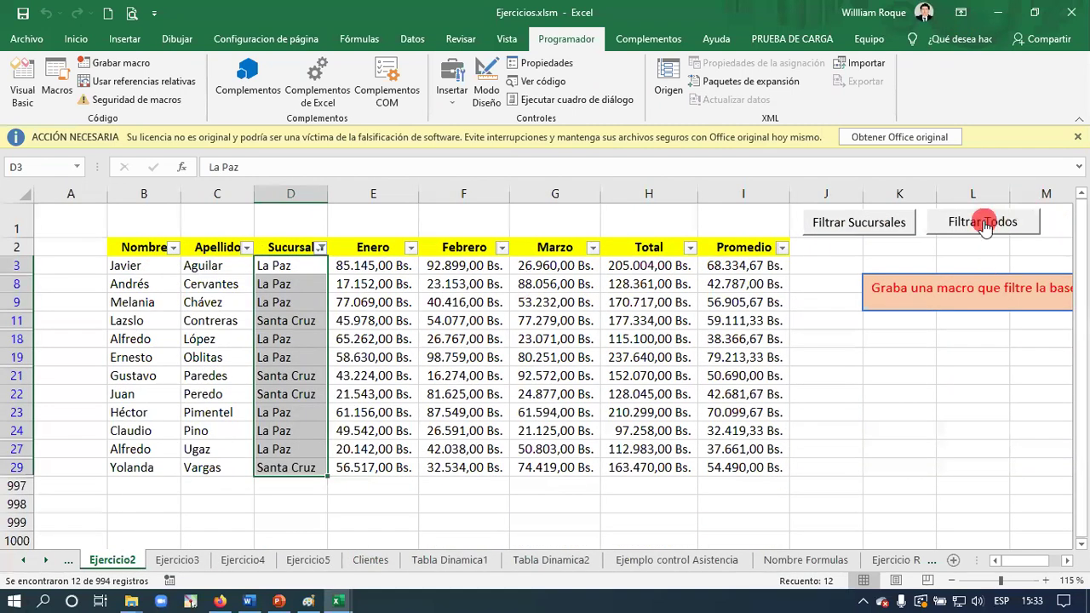
left_click(983, 228)
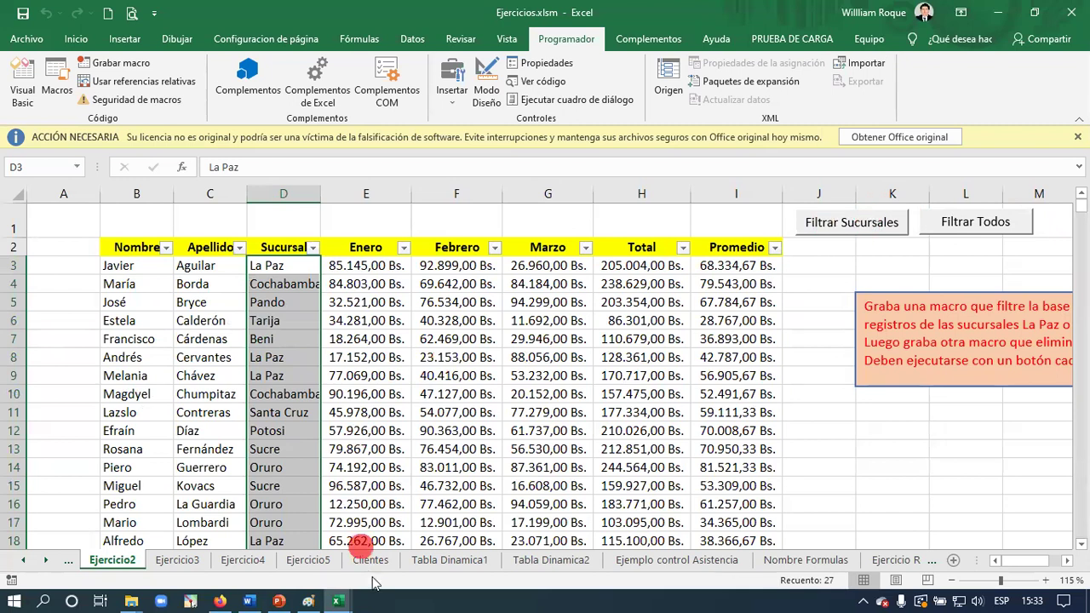
mouse_move(351, 594)
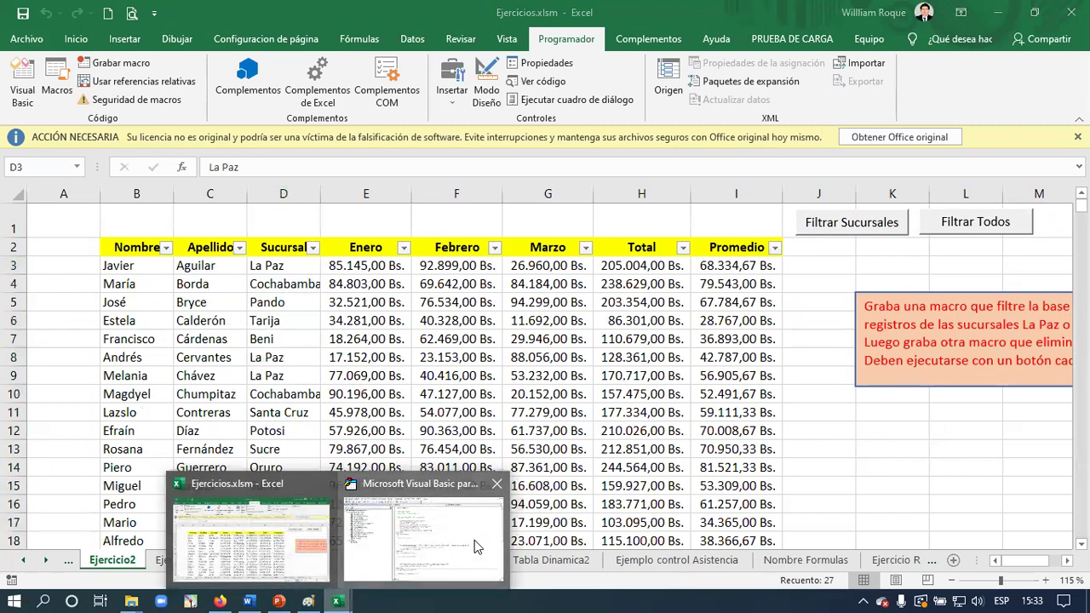
left_click(475, 540)
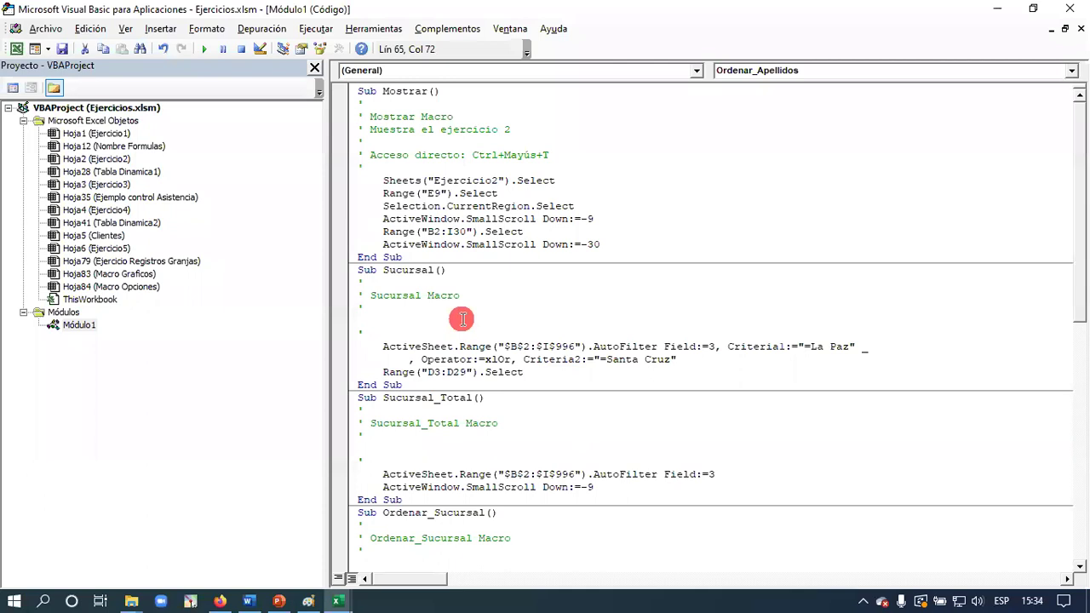
- Review the Ordenar_Sucursal macro body, then minimize the editor and select cell K4 on Ejercicio2
scroll(463, 316, "down", 2)
scroll(471, 345, "down", 3)
scroll(472, 345, "down", 1)
scroll(472, 344, "down", 3)
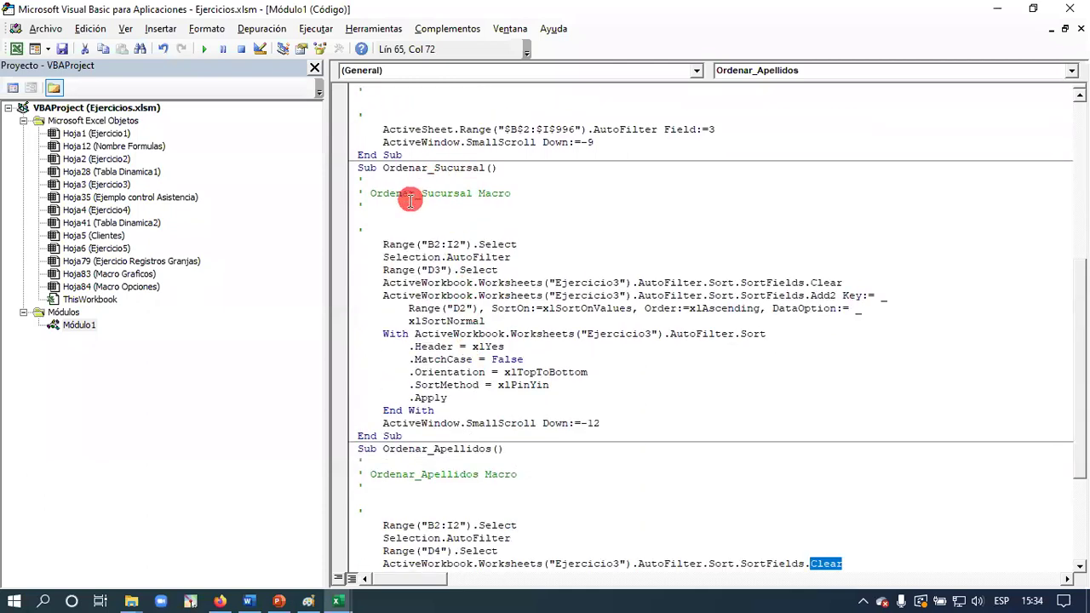
left_click_drag(384, 244, 486, 245)
left_click_drag(554, 236, 384, 249)
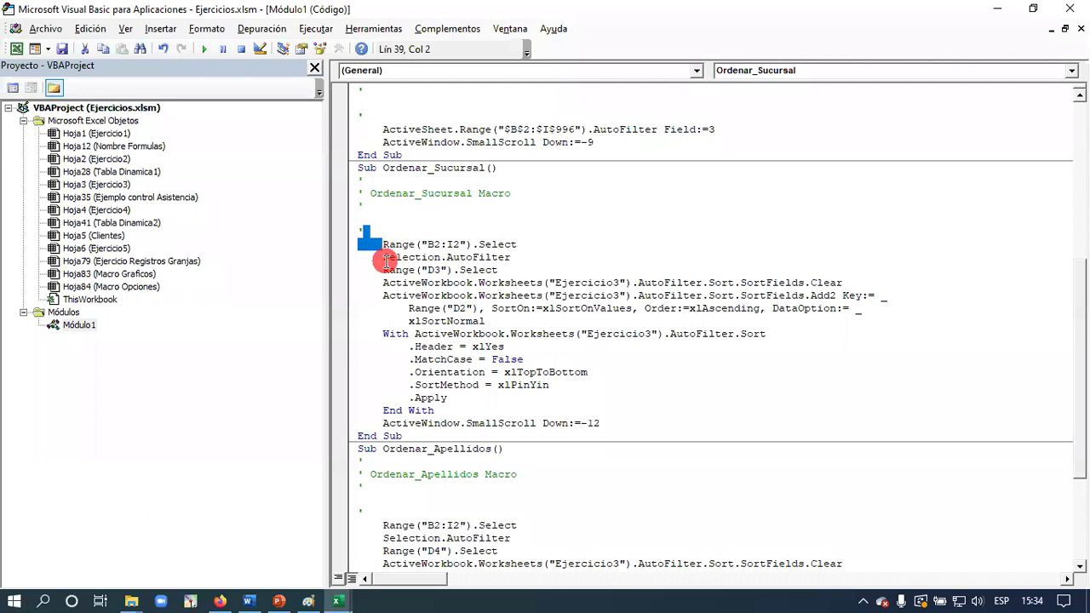
left_click_drag(385, 261, 523, 261)
left_click(509, 269)
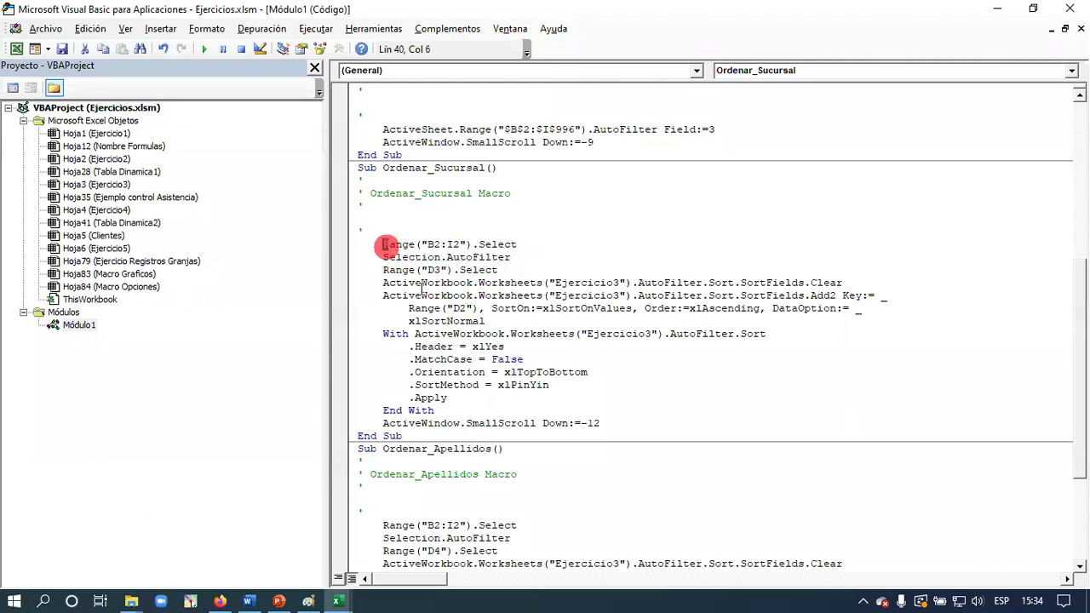
left_click_drag(386, 246, 606, 423)
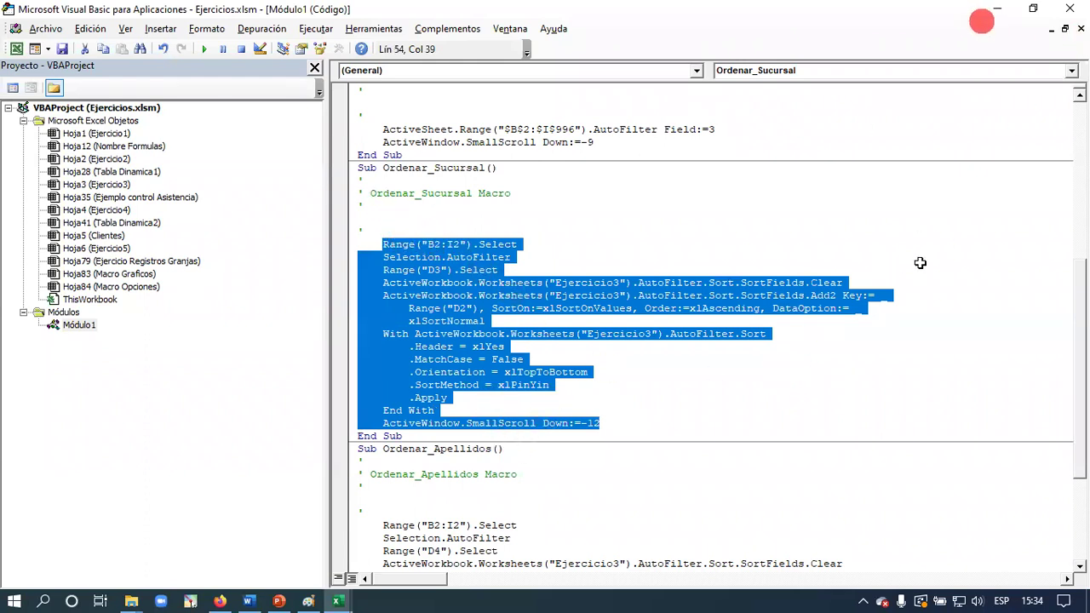
left_click(988, 14)
left_click(889, 278)
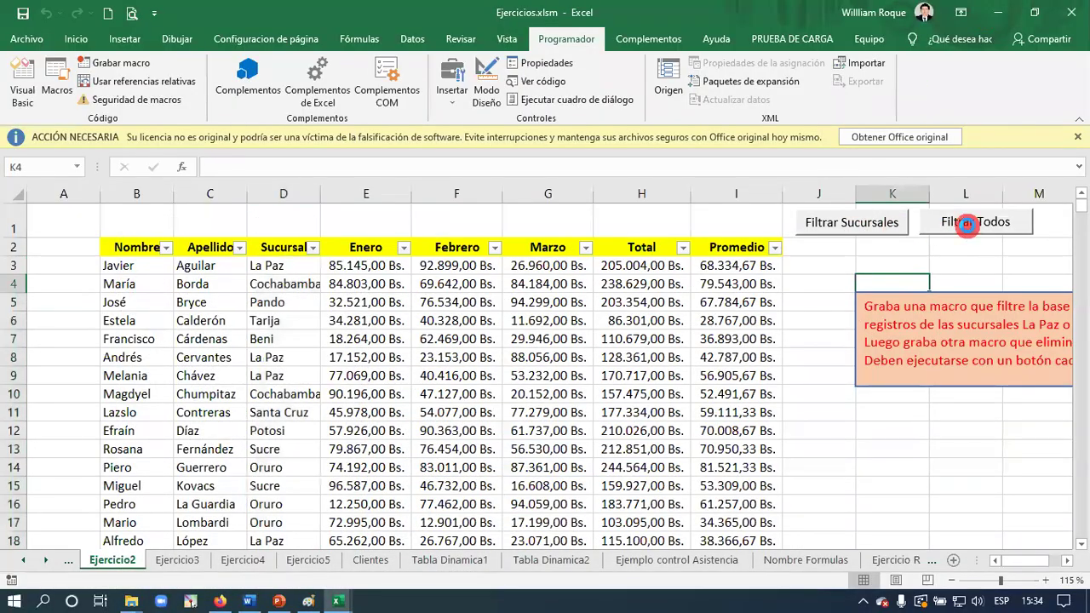
- Run Filtrar Sucursales and Filtrar Todos twice each, narrowing to La Paz and Santa Cruz, then restoring all rows
left_click(843, 223)
left_click(937, 223)
left_click(846, 223)
left_click(950, 222)
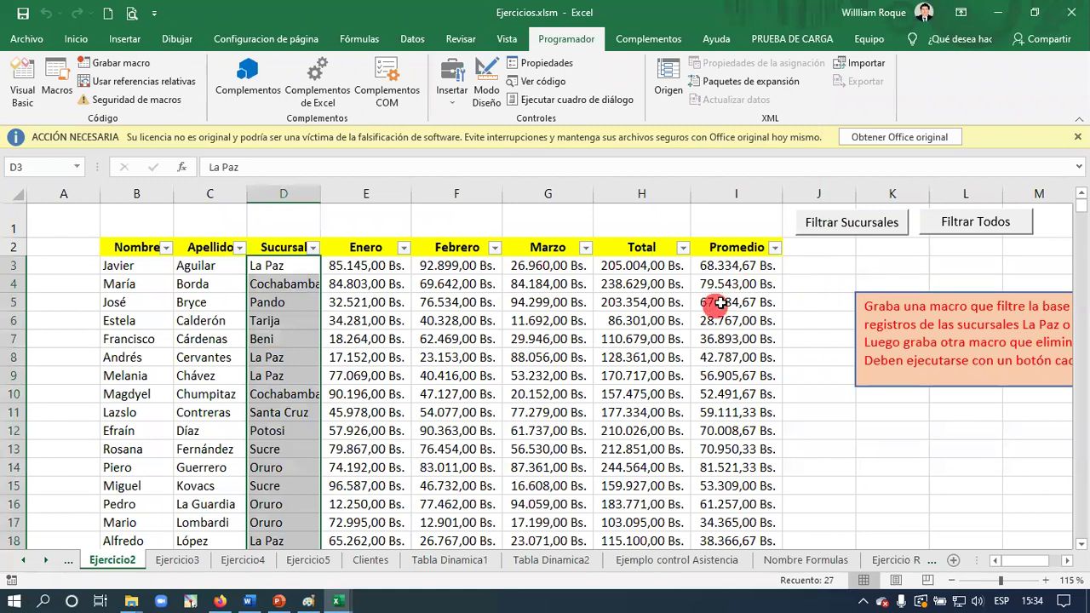
scroll(503, 307, "down", 2)
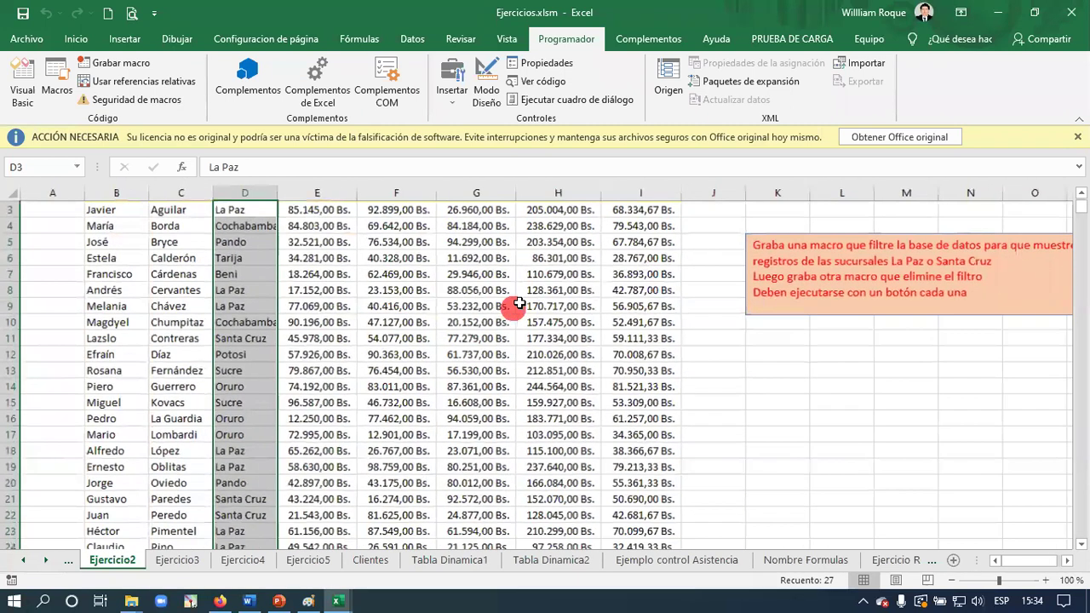
scroll(681, 327, "up", 1)
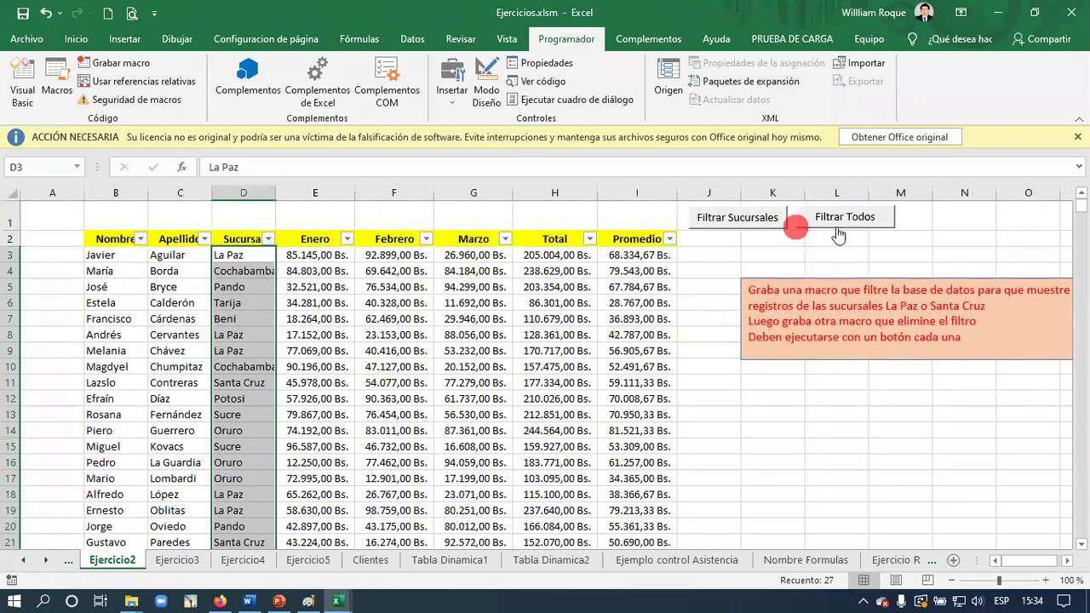
left_click(182, 562)
- On Ejercicio4, select cell I4 and look through the Formato condicional menu's Barras de datos options
left_click(240, 561)
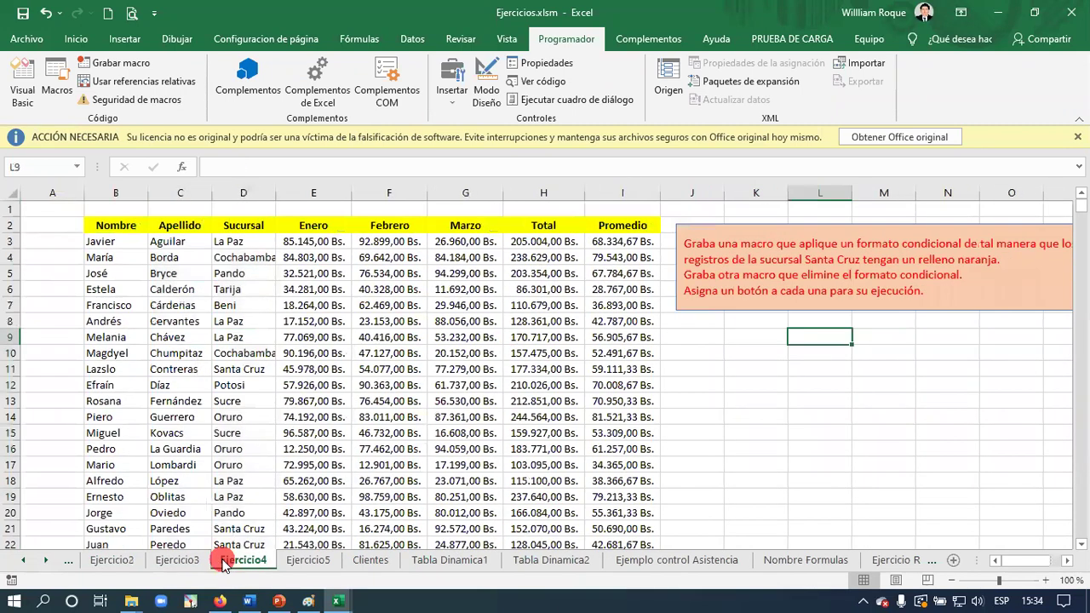
left_click(622, 366)
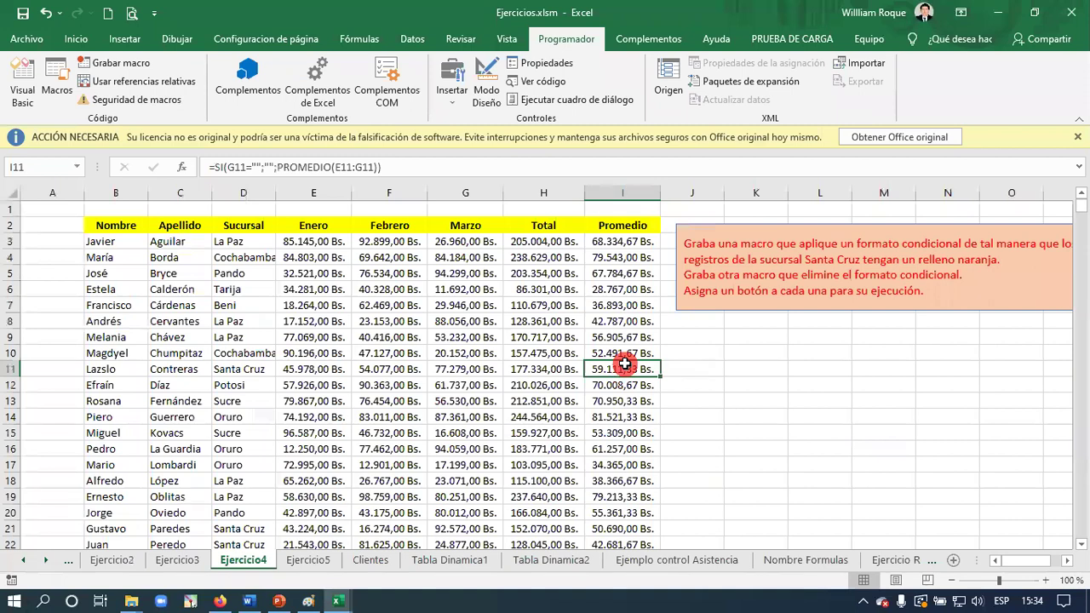
left_click(642, 263)
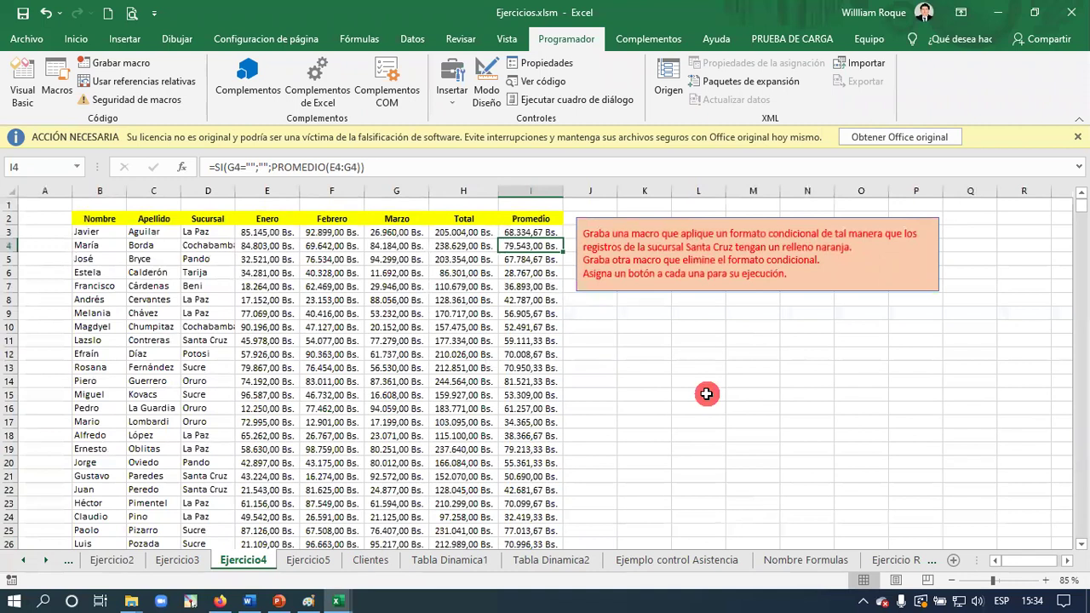
scroll(707, 393, "down", 1)
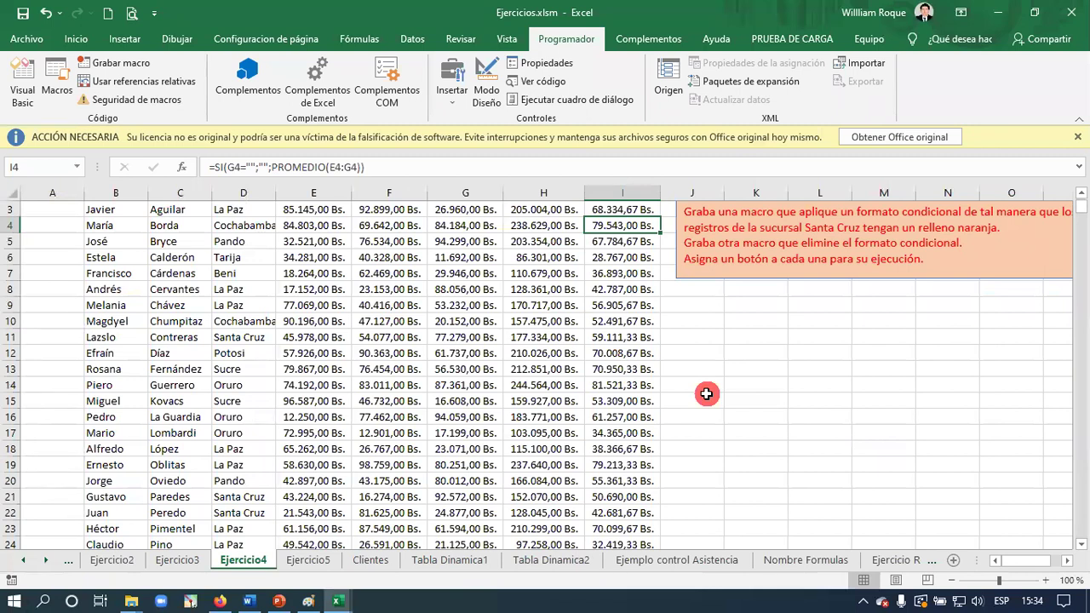
scroll(493, 284, "up", 1)
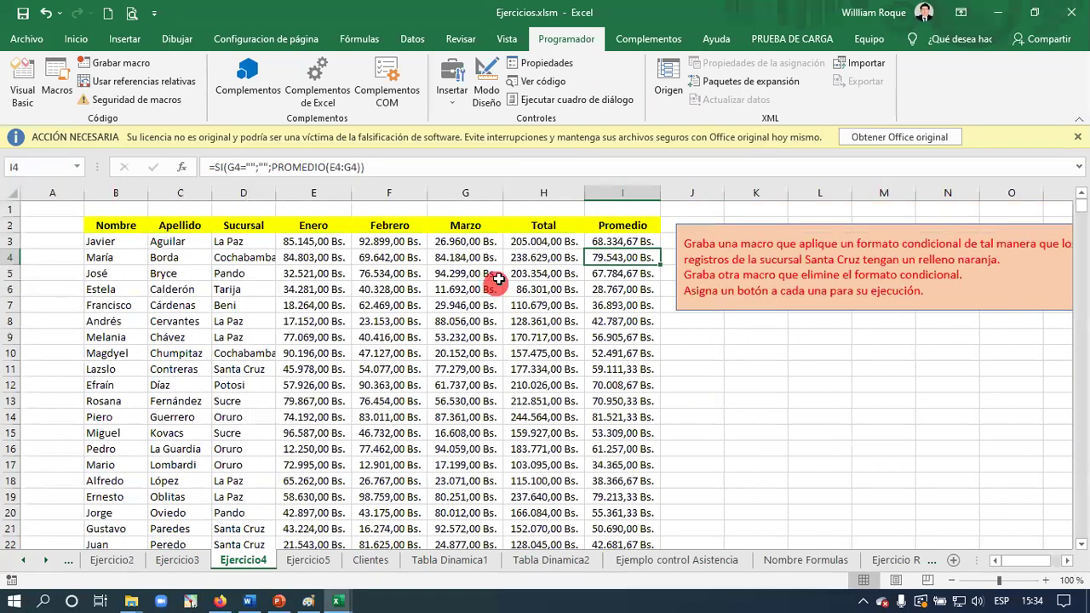
left_click(75, 43)
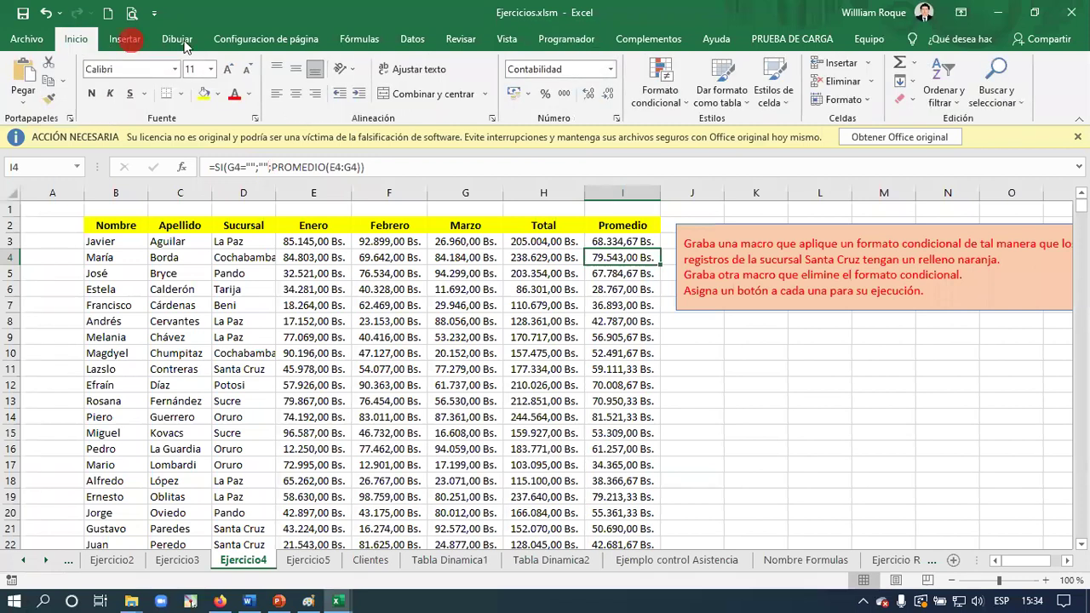
left_click(683, 102)
mouse_move(682, 214)
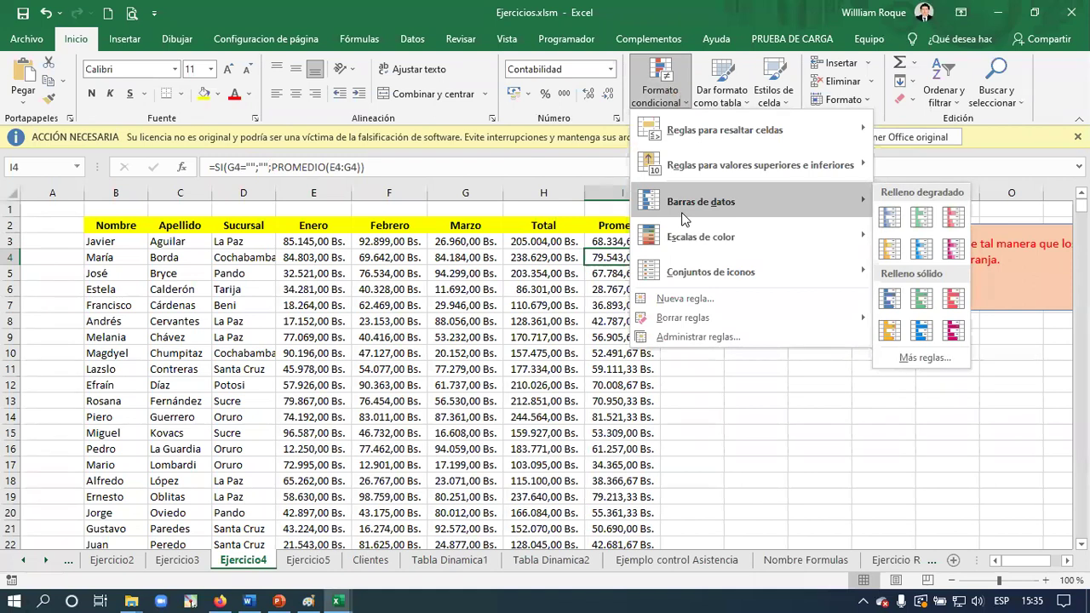
left_click(552, 272)
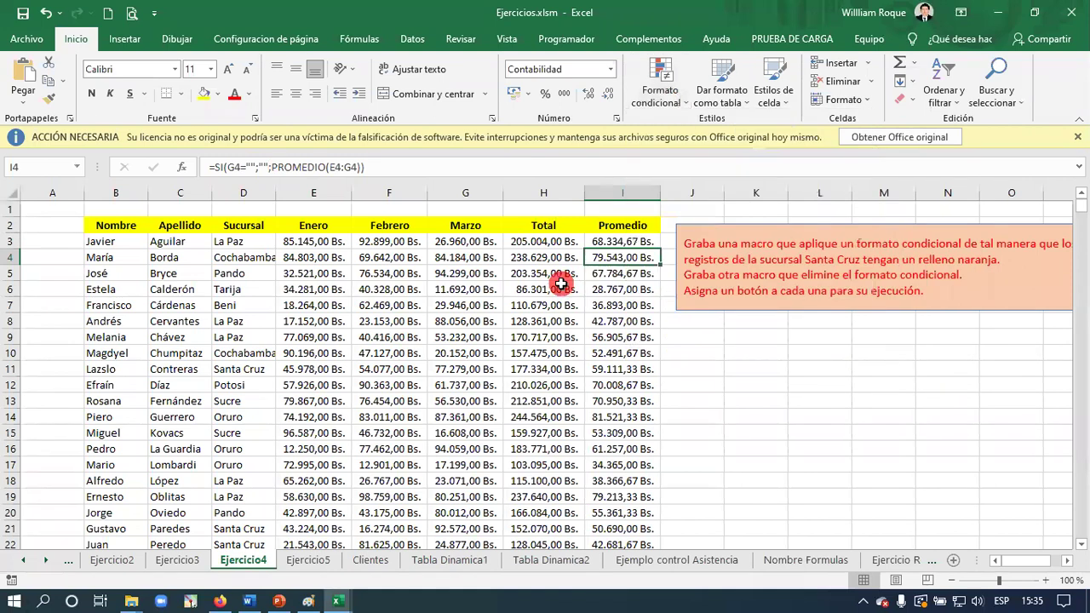
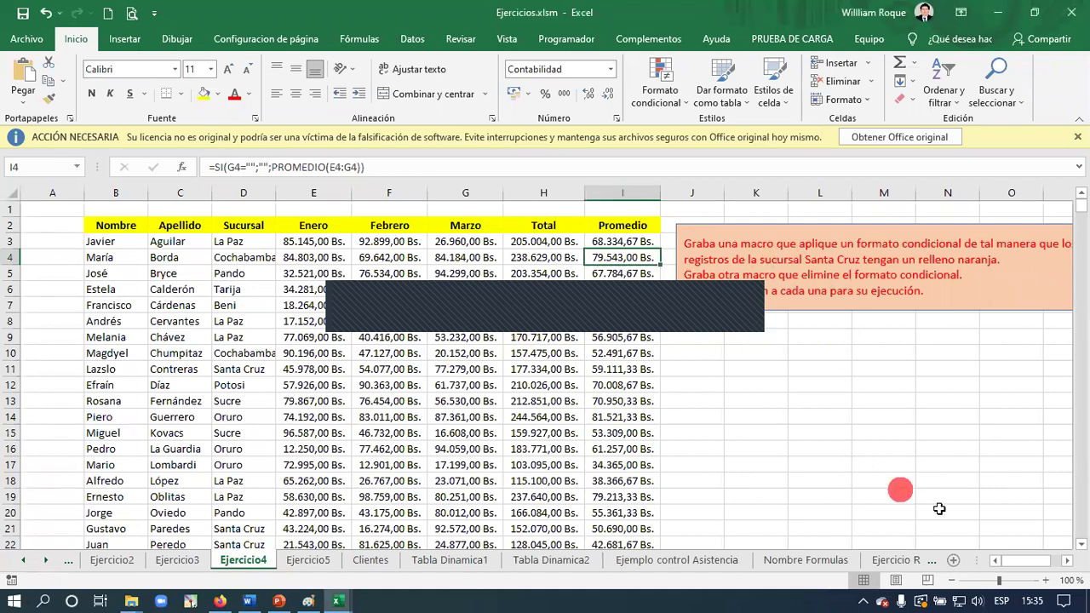
- Browse the branch cells in column D and select the whole Santa Cruz record in row 11
left_click_drag(1012, 559, 1025, 559)
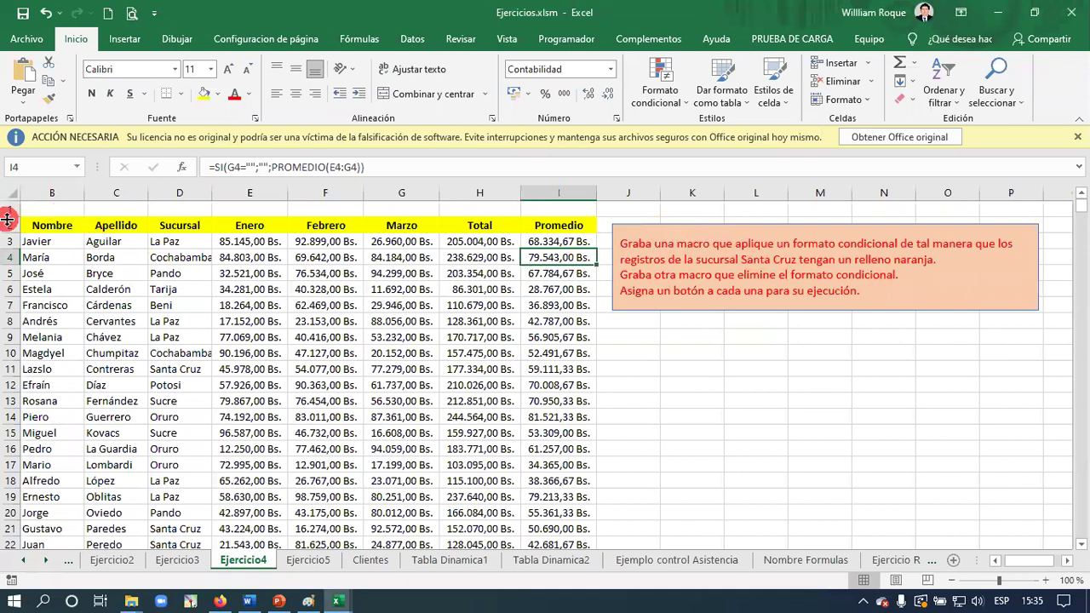
scroll(9, 230, "up", 1)
left_click(656, 371)
key("Left")
key("Left")
key("Left")
key("Left")
key("Left")
key("Left")
key("Left")
key("Left")
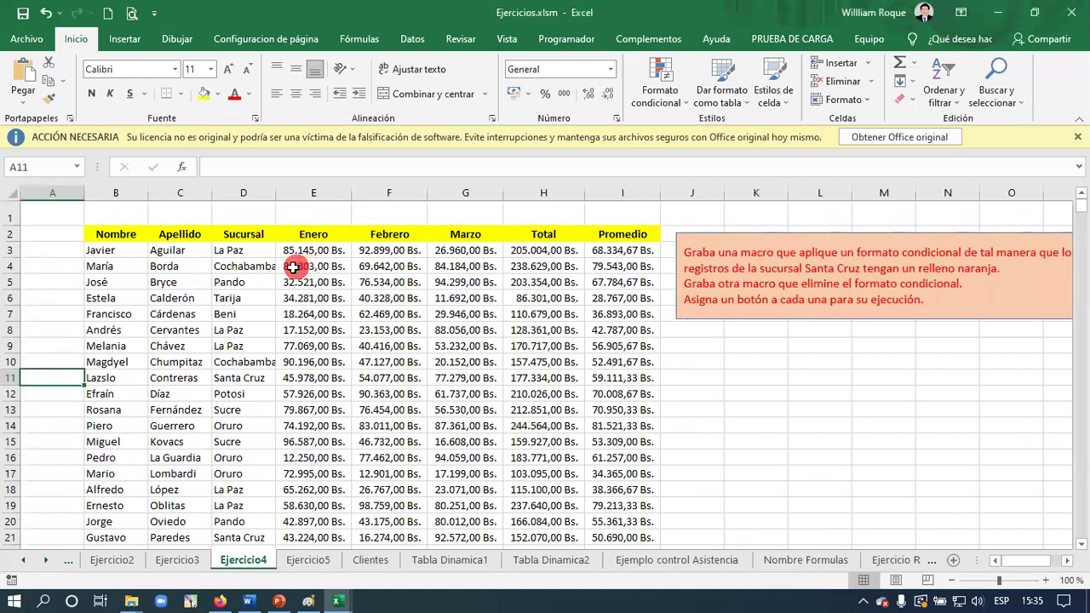
mouse_move(247, 250)
left_mouse_down()
mouse_move(266, 541)
mouse_move(263, 359)
left_mouse_up()
scroll(247, 323, "up", 2)
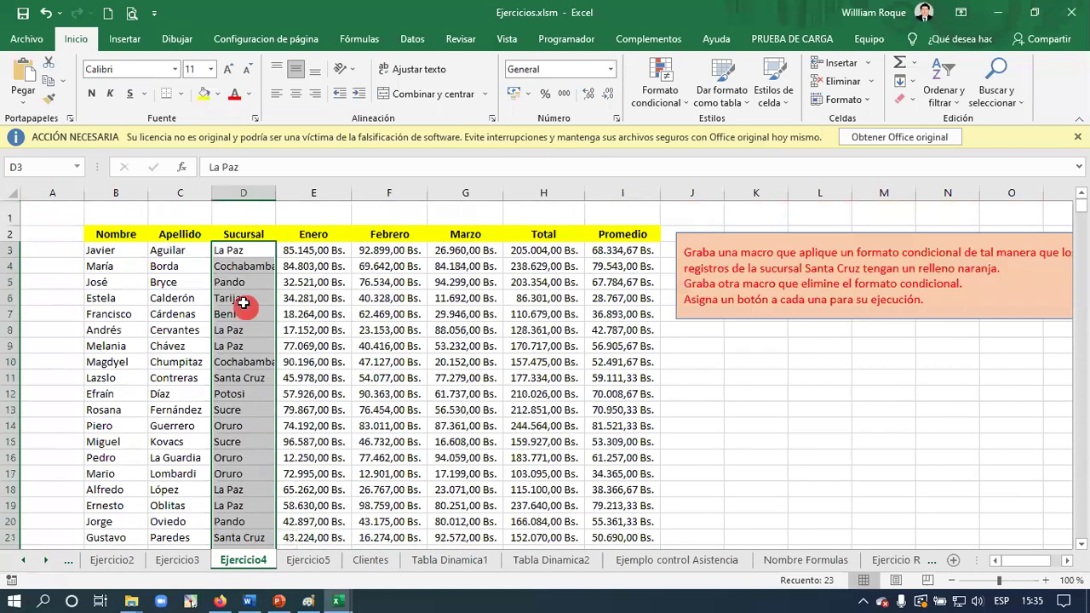
left_click(243, 302)
left_click(239, 248)
left_click(222, 378)
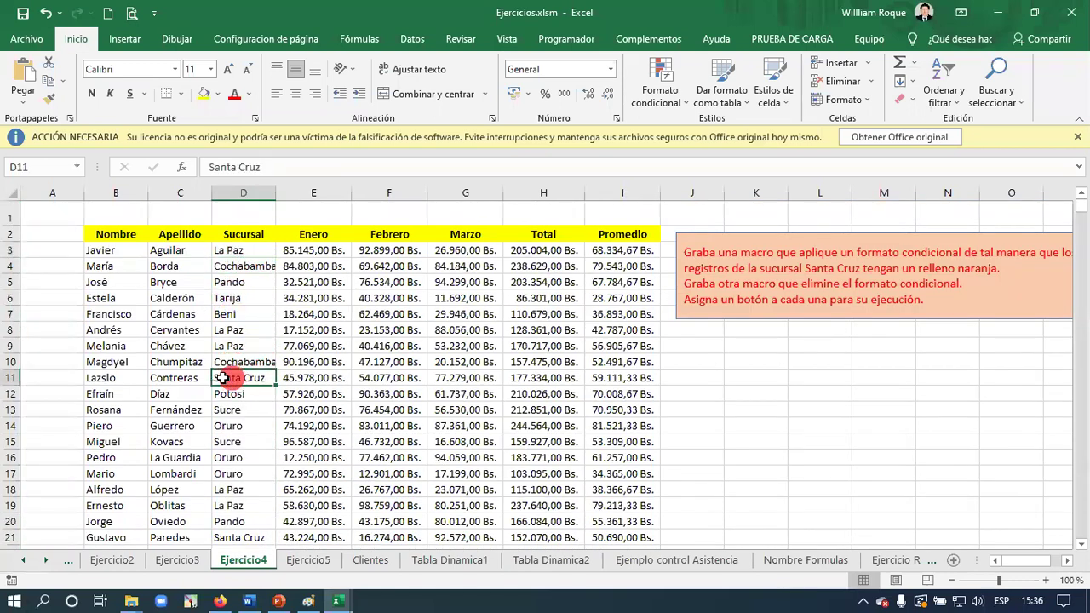
left_click_drag(94, 377, 643, 373)
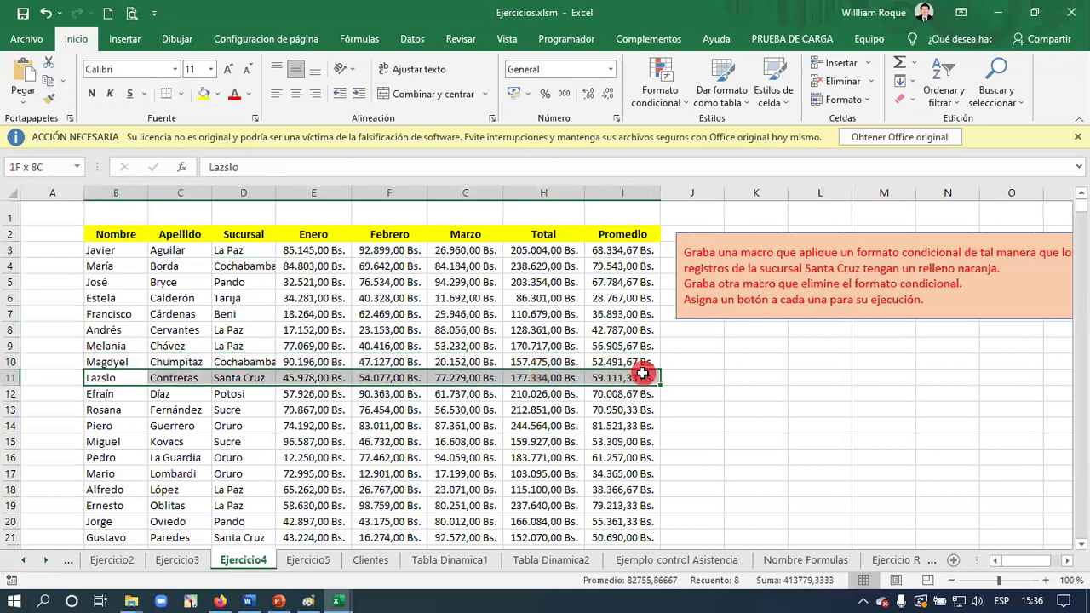
- Try light and darker orange fills on rows 11 and 21, then undo them
left_click(217, 94)
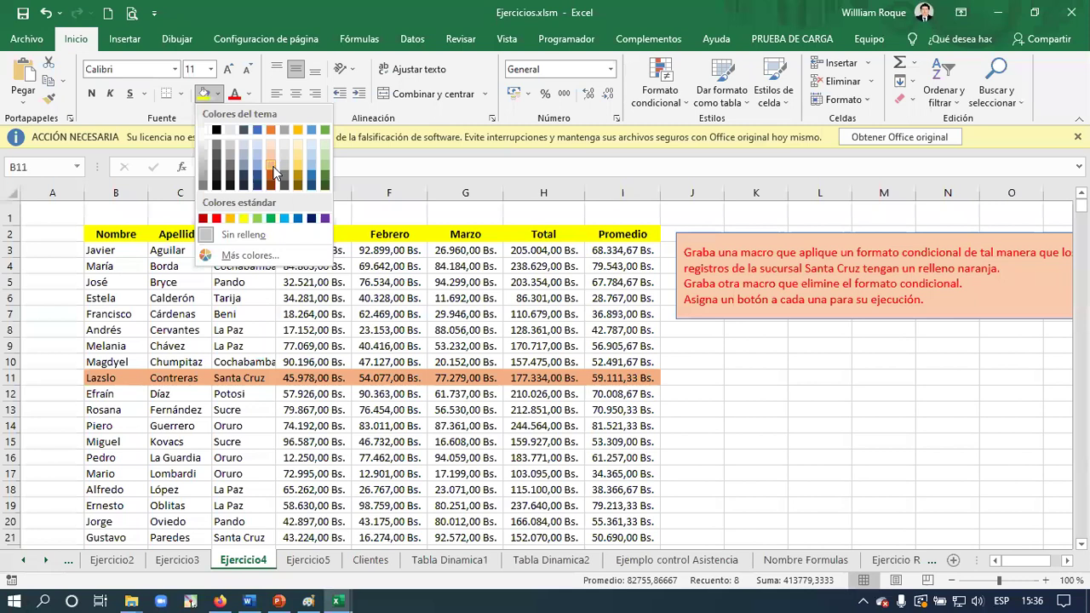
left_click(271, 165)
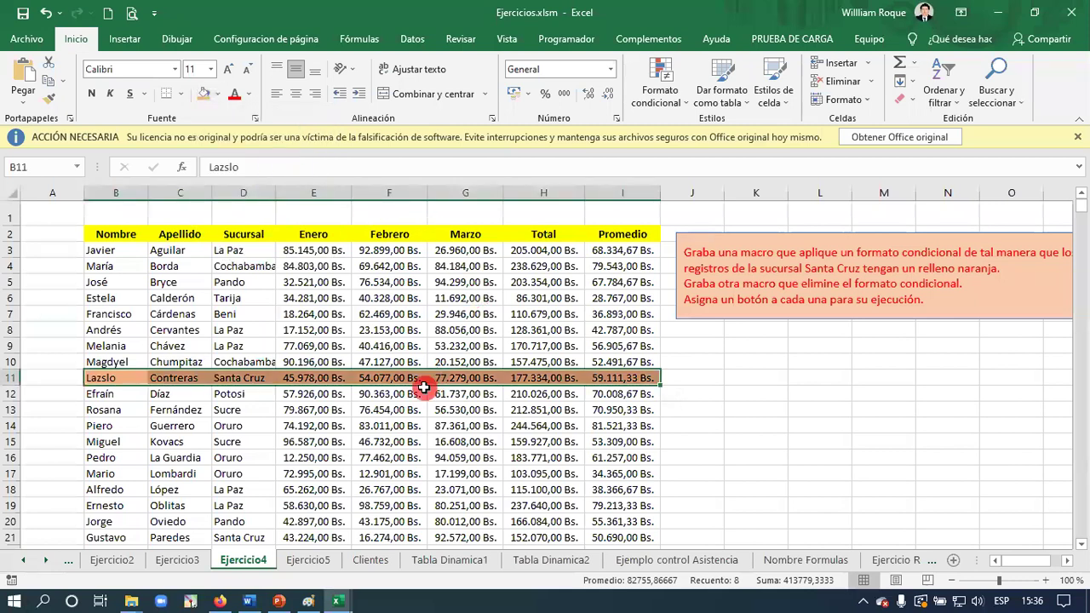
left_click(218, 93)
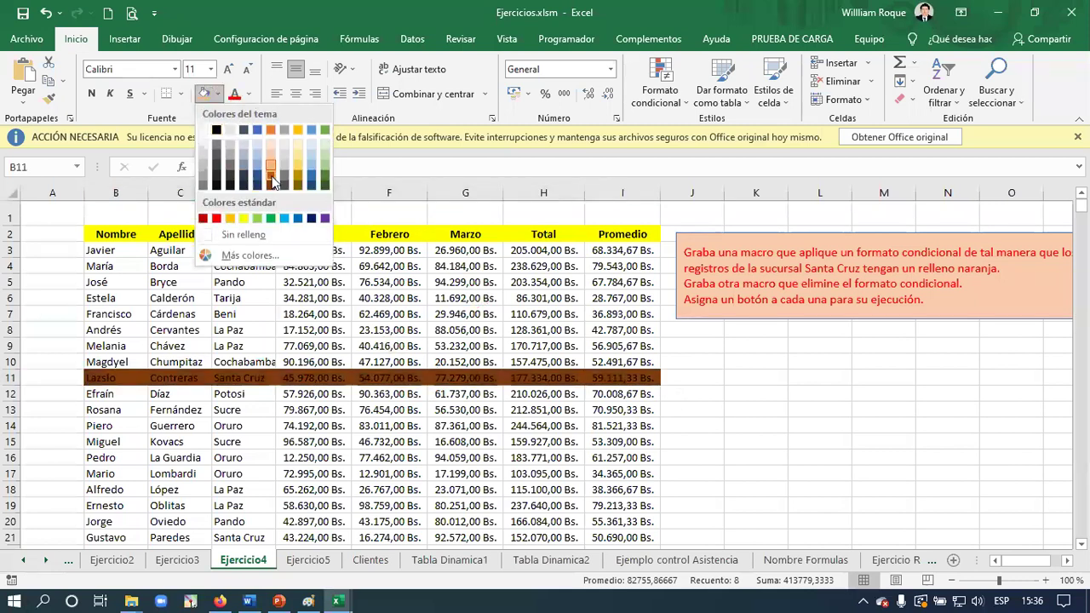
left_click(273, 179)
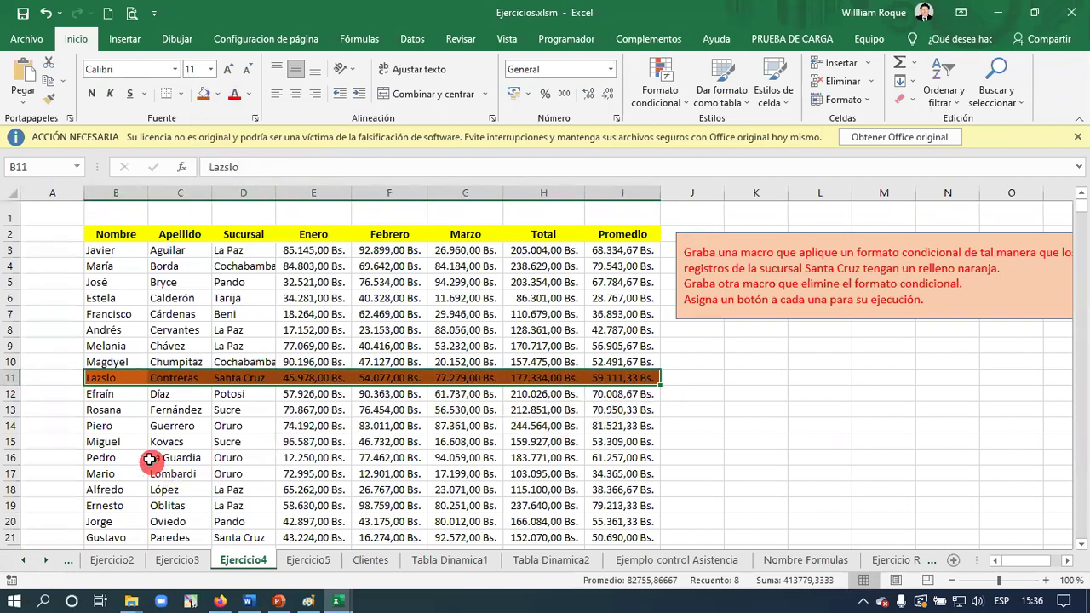
left_click(107, 536)
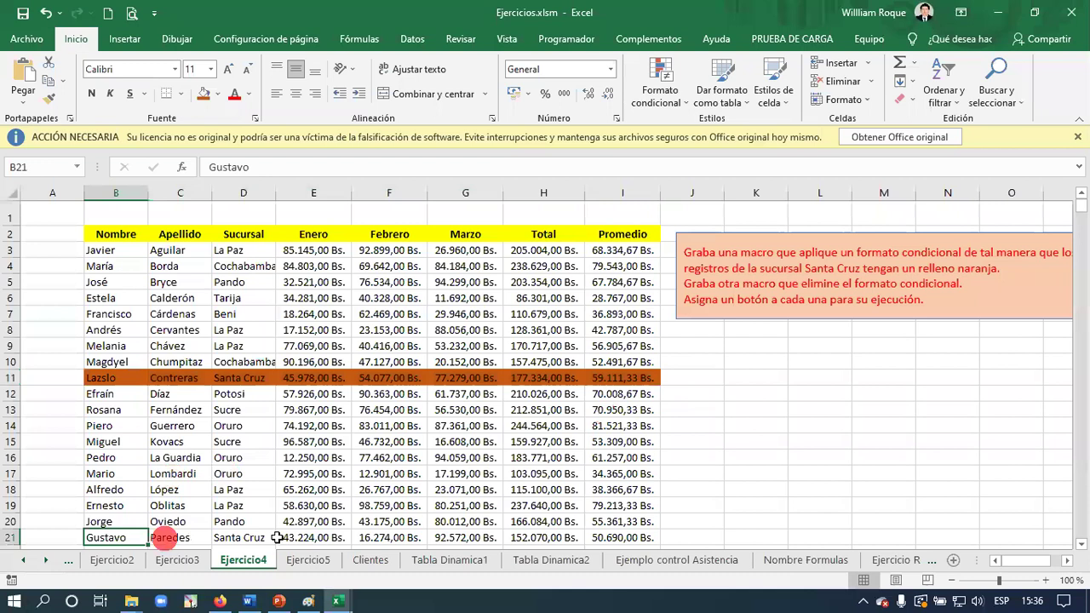
left_click_drag(277, 537, 625, 534)
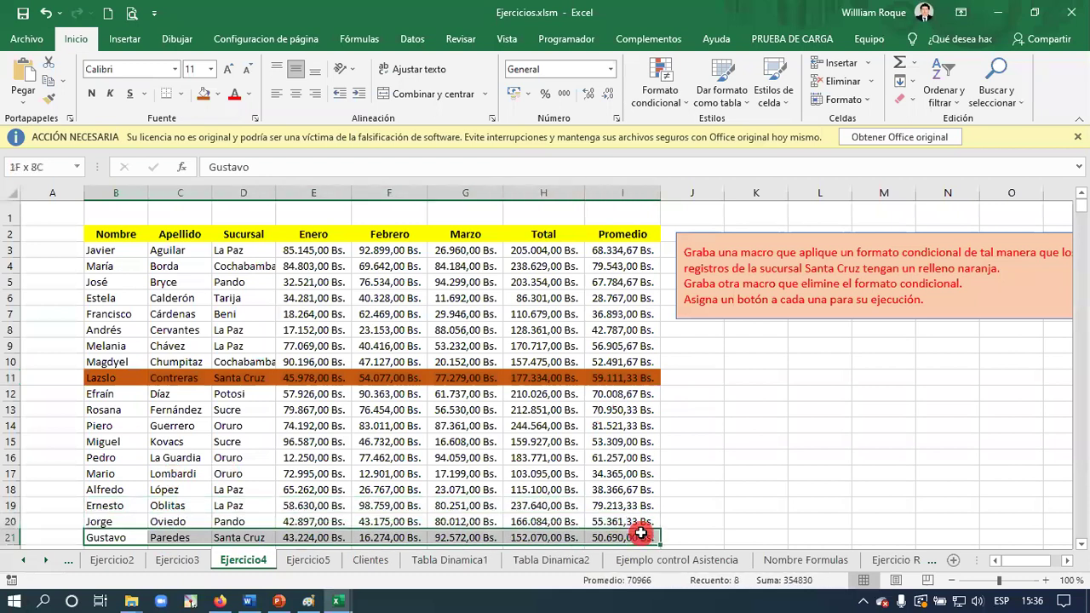
left_click(205, 94)
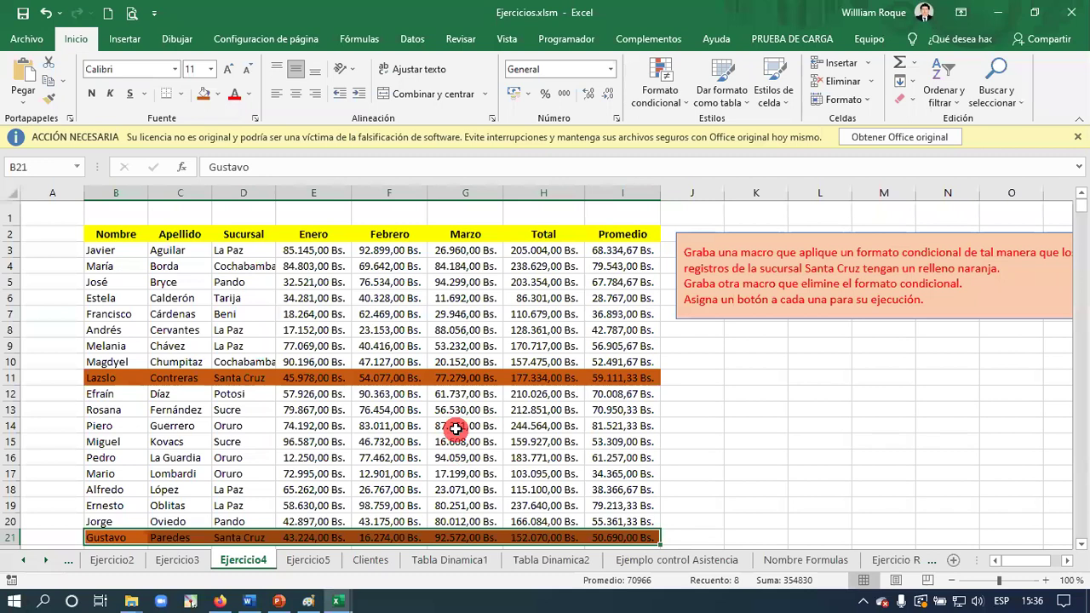
key("ctrl+z")
key("ctrl+z")
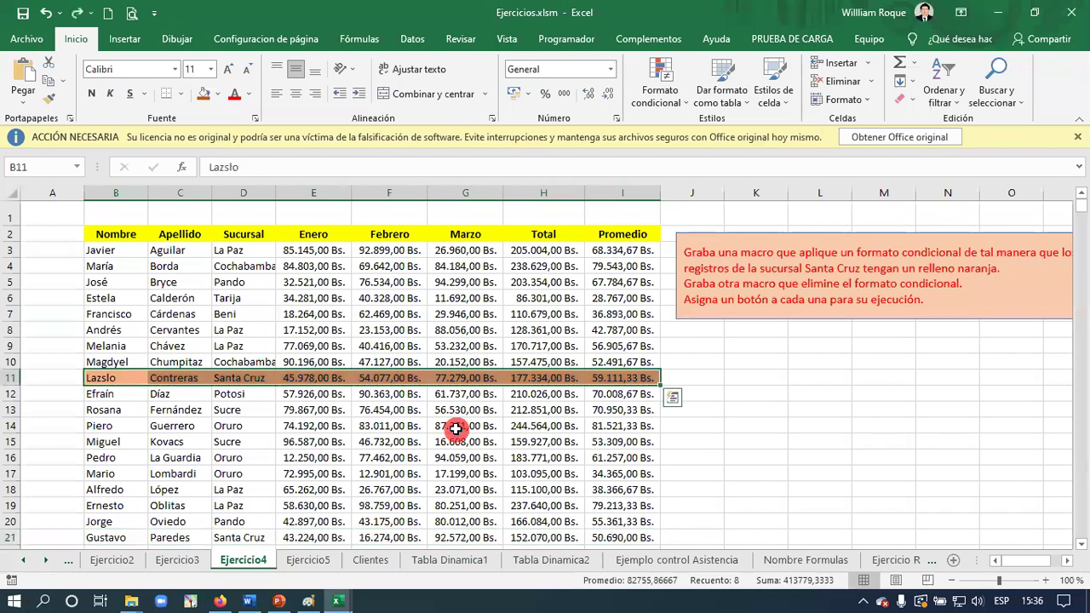
left_click(439, 426)
key("ctrl+z")
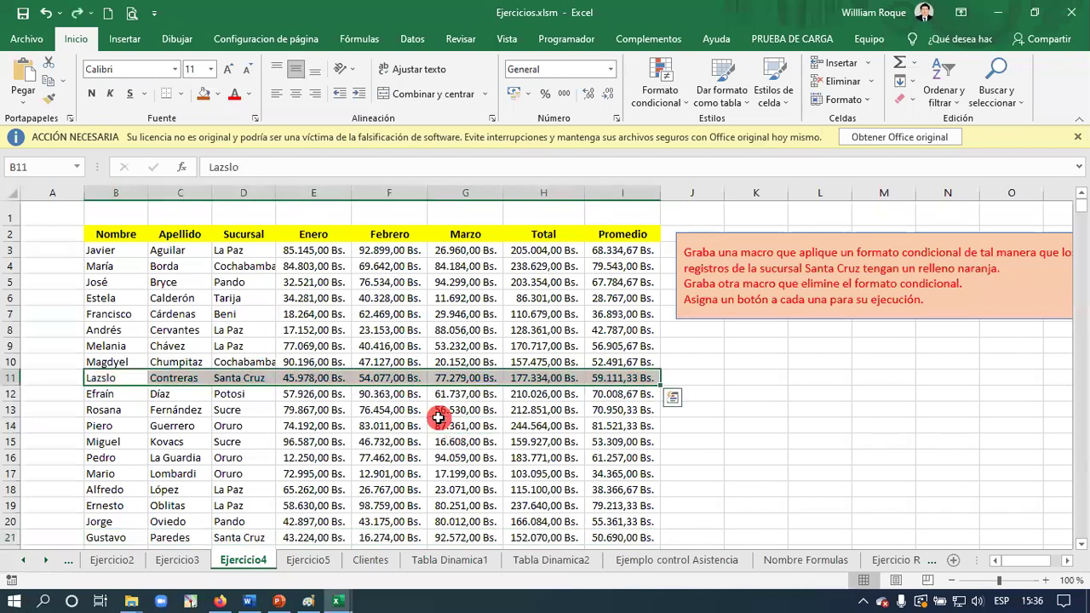
- Look at the conditional formatting options, then select and clear the B3:I13 block
left_click_drag(389, 425, 390, 410)
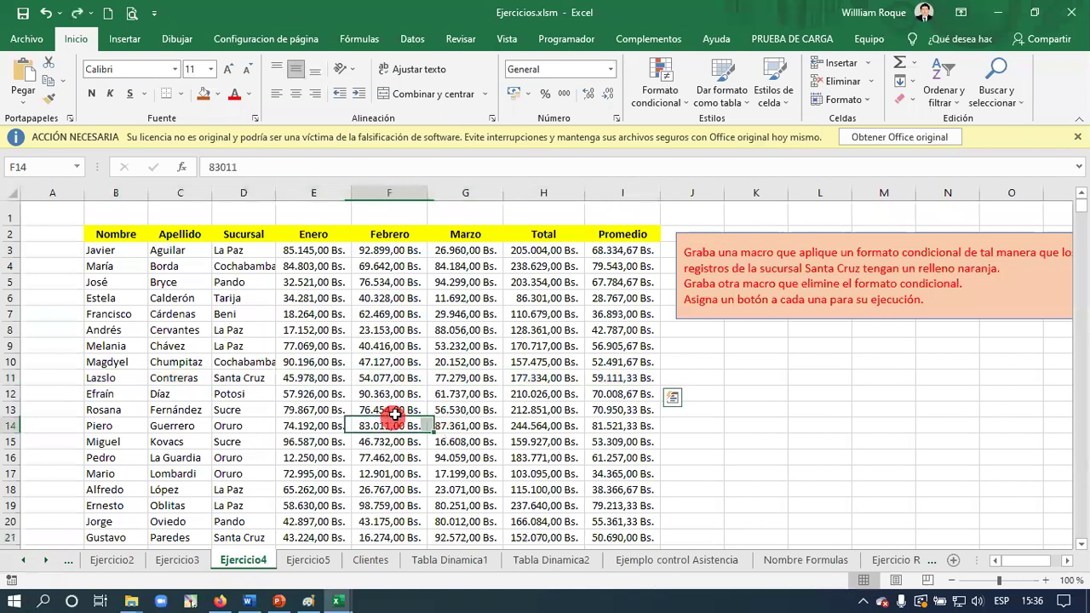
left_click(678, 108)
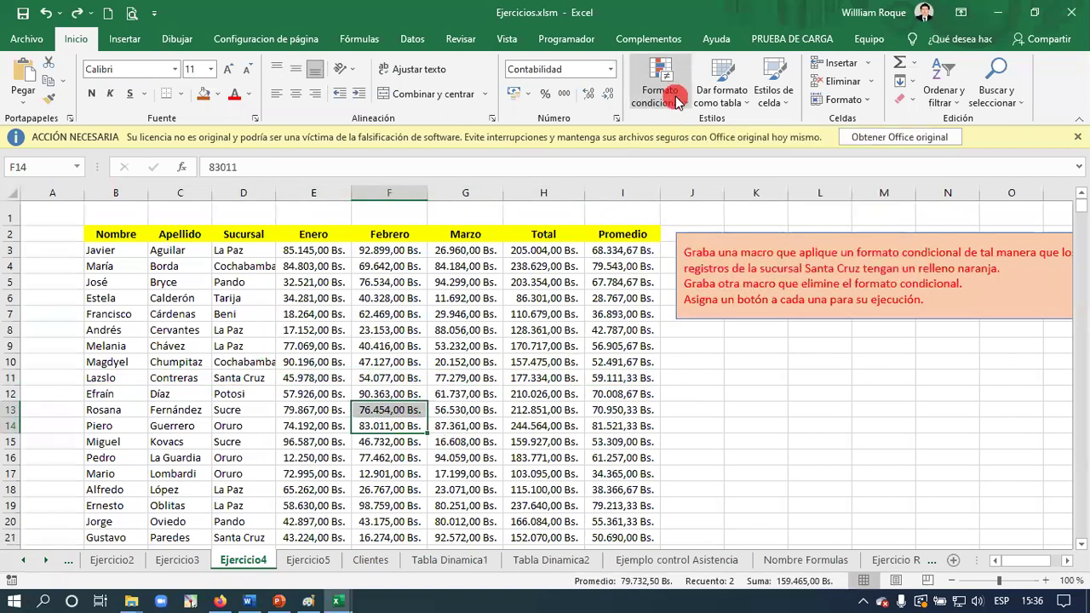
left_click(122, 254)
left_click(113, 283)
left_click(127, 253)
left_click_drag(128, 253, 622, 408)
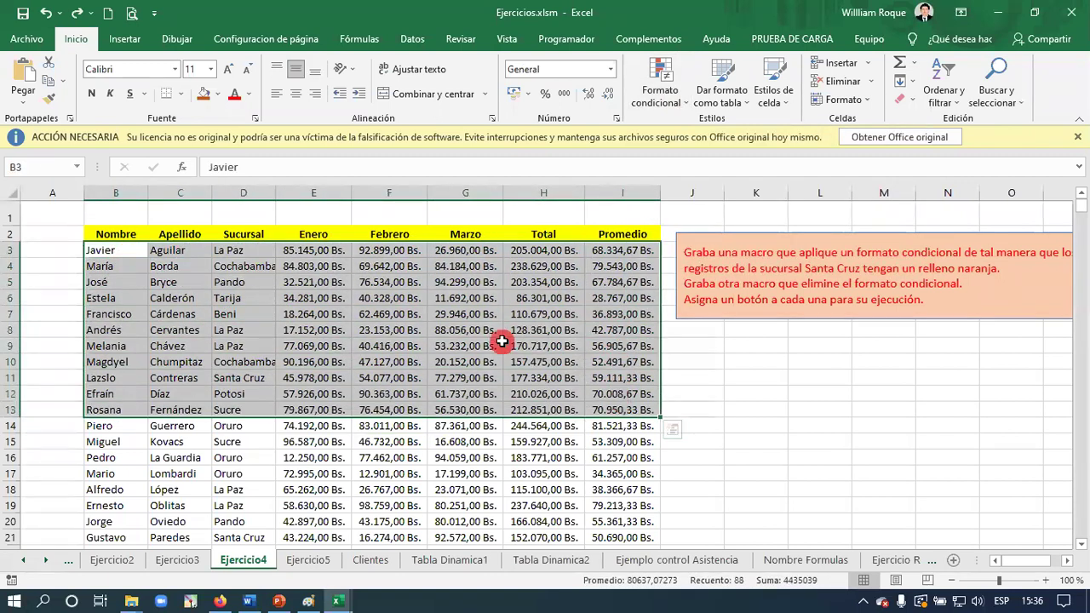
left_click(499, 346)
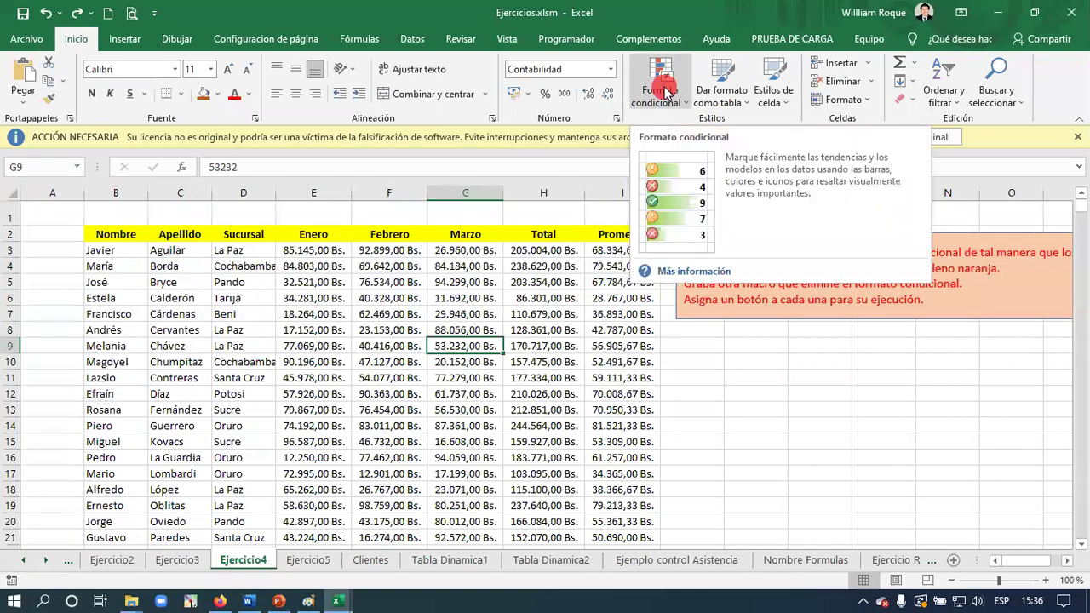
left_click(647, 300)
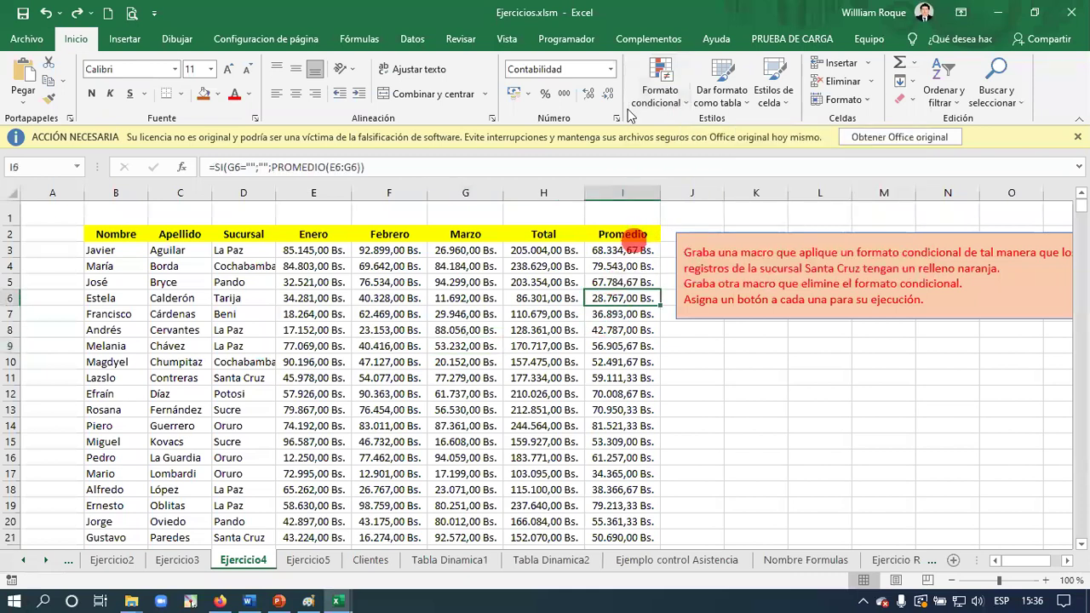
- From the Programador tab, record a new macro named Relleno_naranja in Este libro
left_click(571, 41)
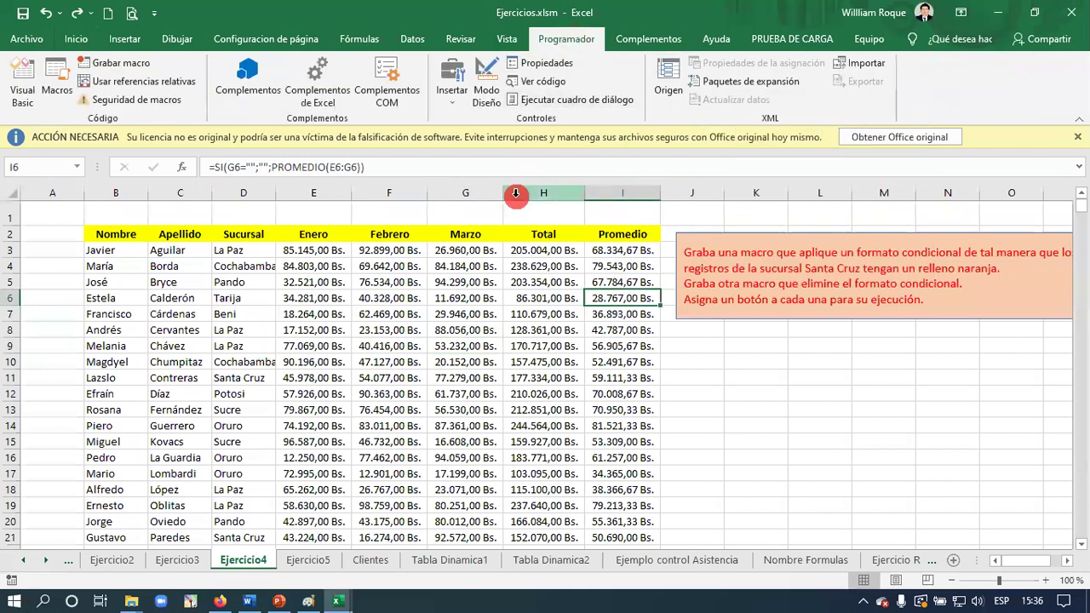
left_click(409, 323)
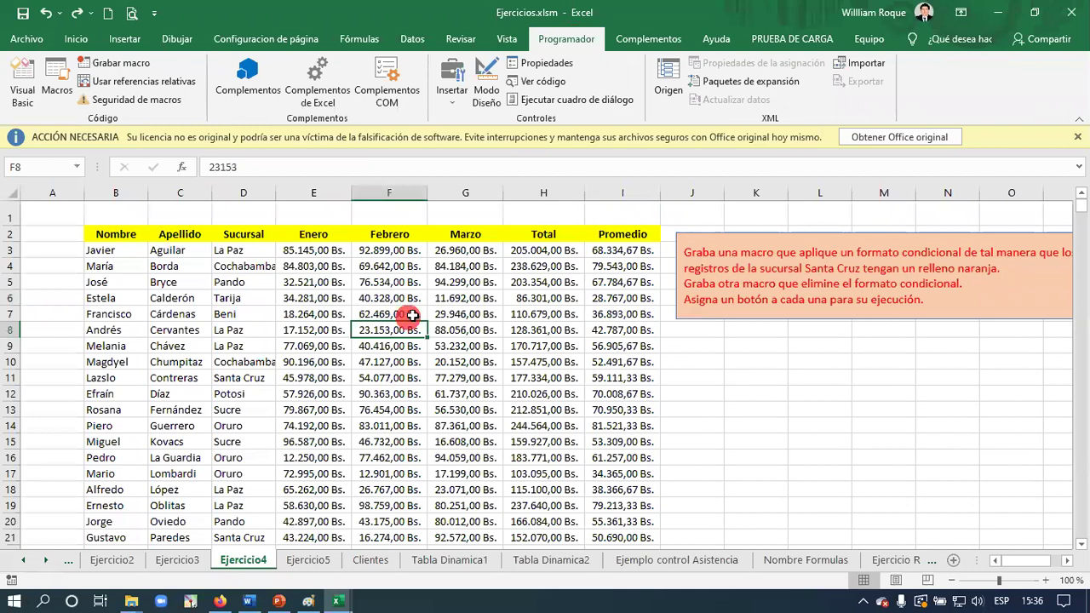
left_click(147, 66)
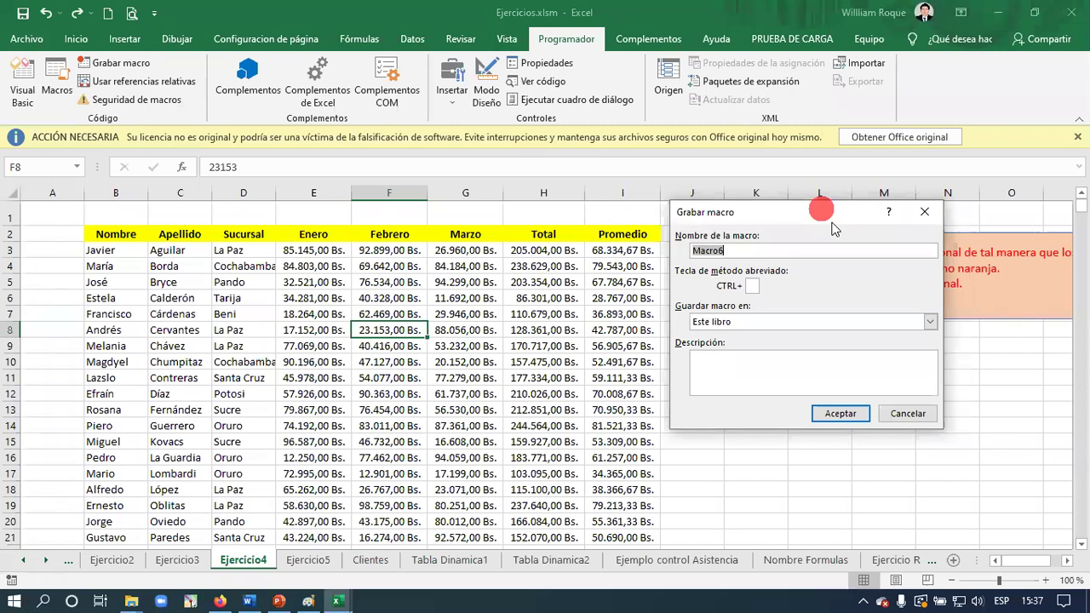
left_click_drag(833, 225, 845, 340)
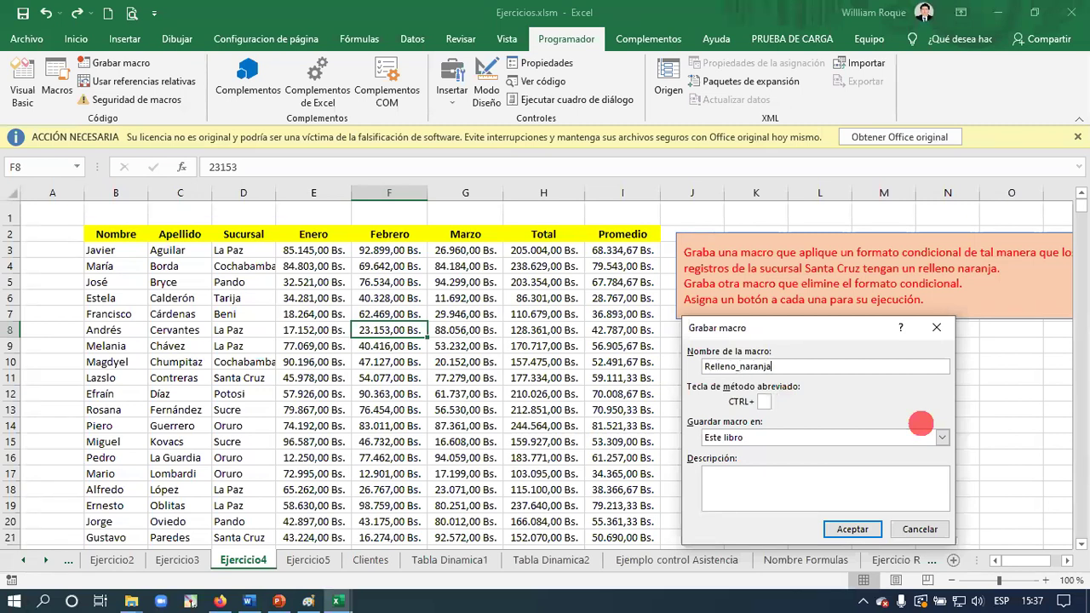
left_click(852, 528)
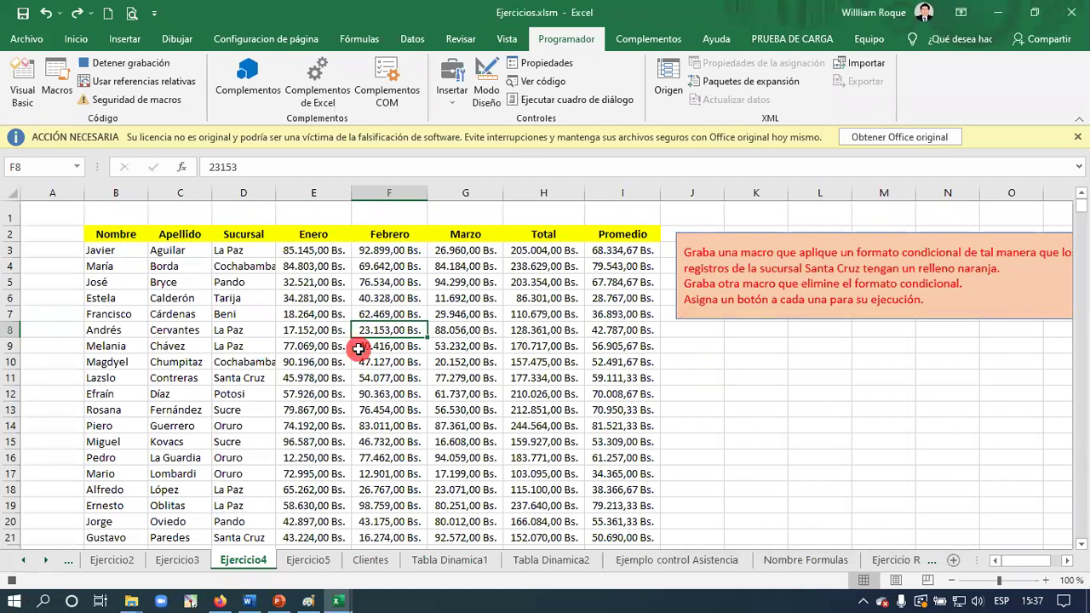
- Select the sales table from B2 down to I30
key("ctrl+a")
scroll(360, 349, "down", 5)
scroll(363, 350, "up", 5)
left_click(363, 350)
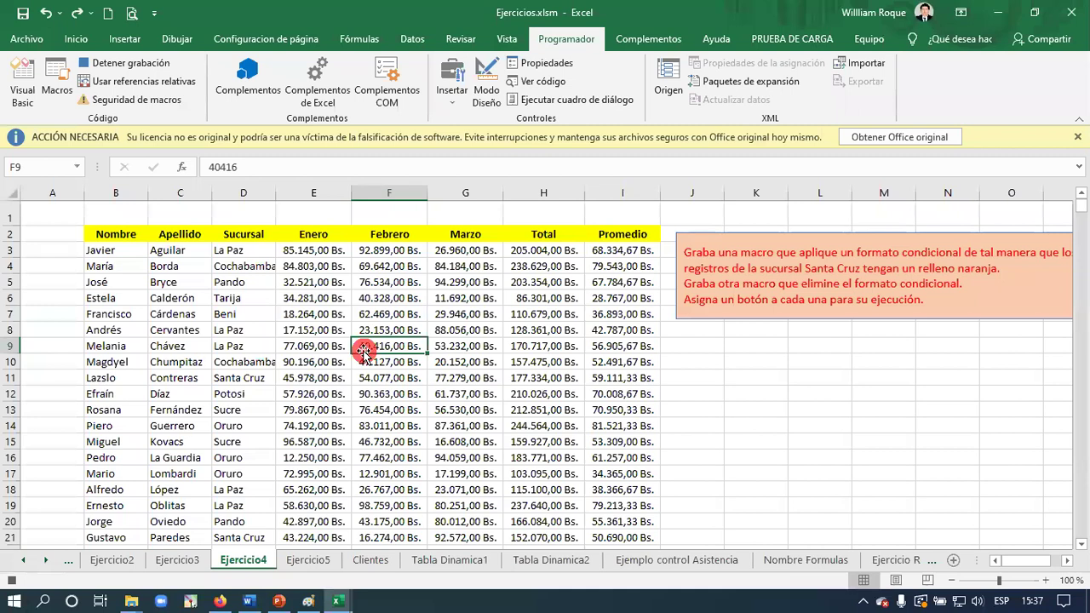
key("ctrl+a")
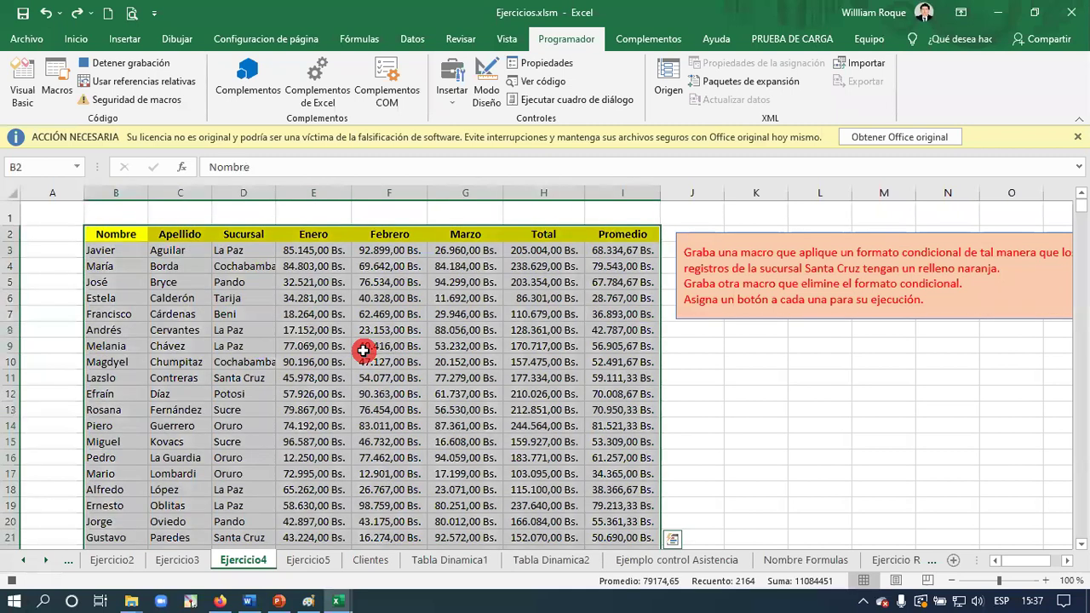
scroll(364, 349, "down", 2)
scroll(374, 358, "down", 3)
scroll(370, 332, "up", 5)
left_click(260, 311)
left_click_drag(119, 234, 609, 385)
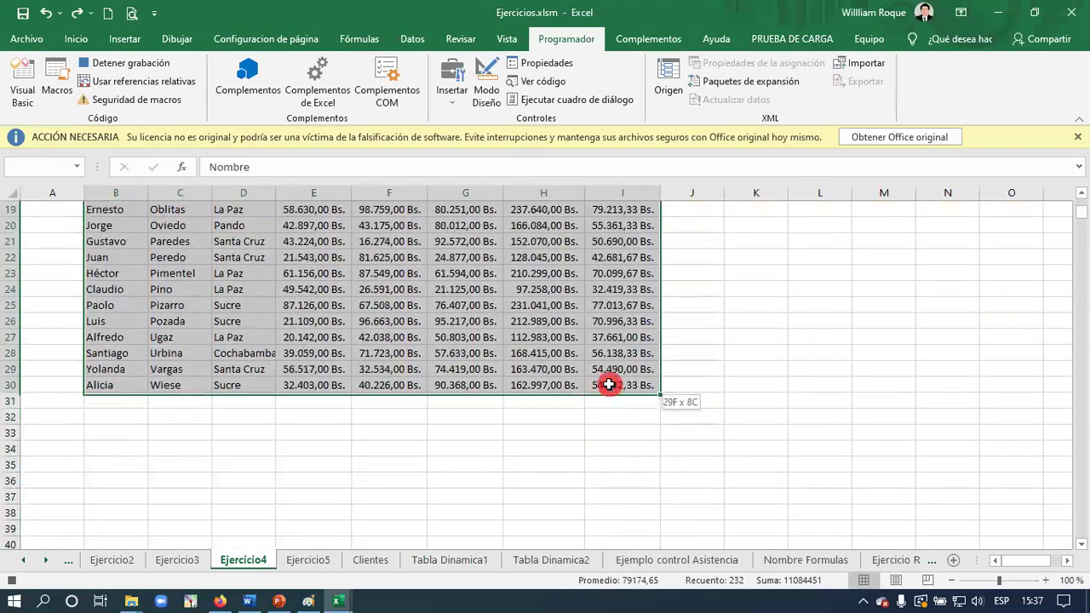
- Dismiss the licence warning bar and show the Inicio Formato condicional options
scroll(485, 355, "up", 4)
scroll(487, 354, "up", 2)
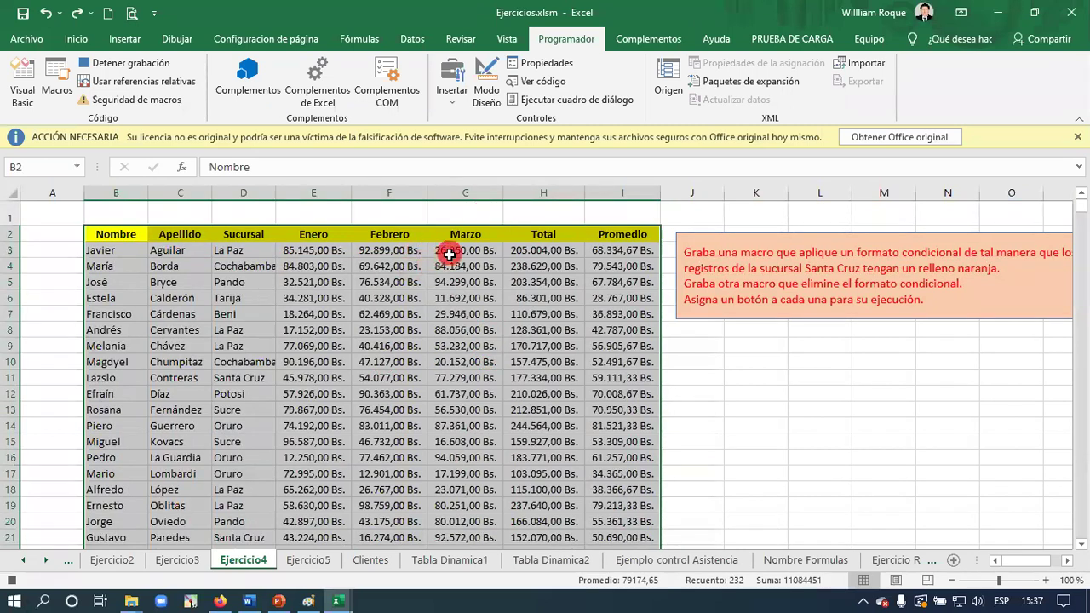
left_click(1078, 140)
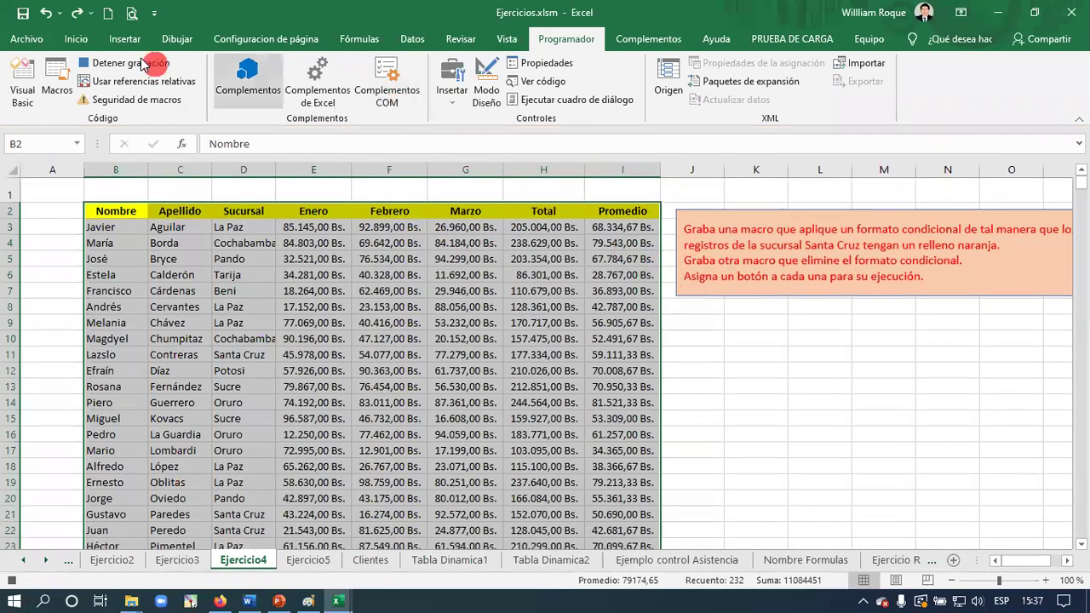
left_click(75, 38)
left_click(673, 101)
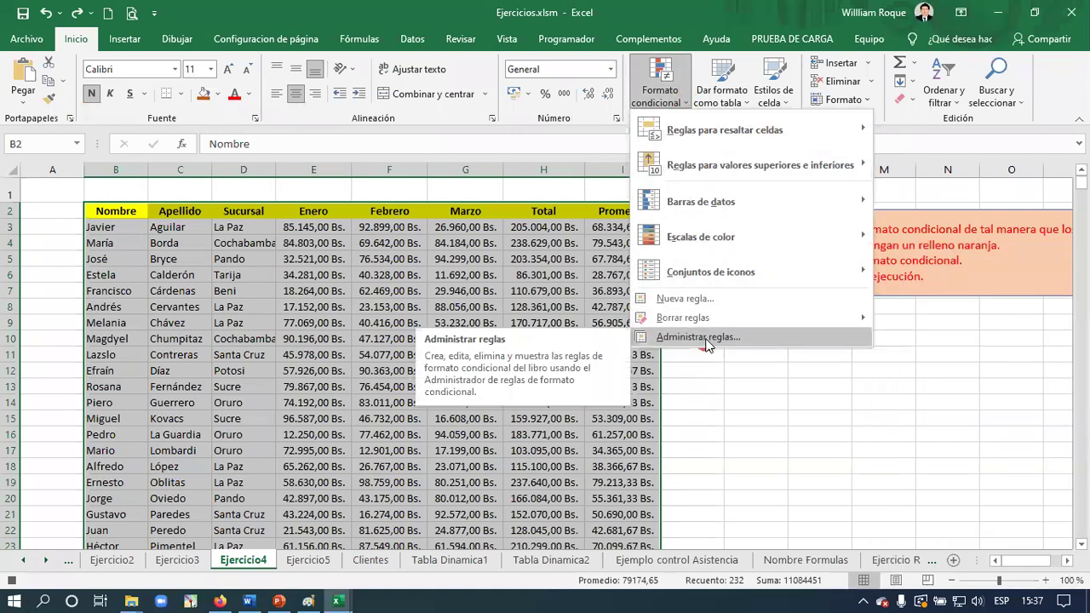
- Create a new rule, move its dialog aside, and choose 'Utilice una fórmula que determine las celdas para aplicar formato'
left_click(695, 298)
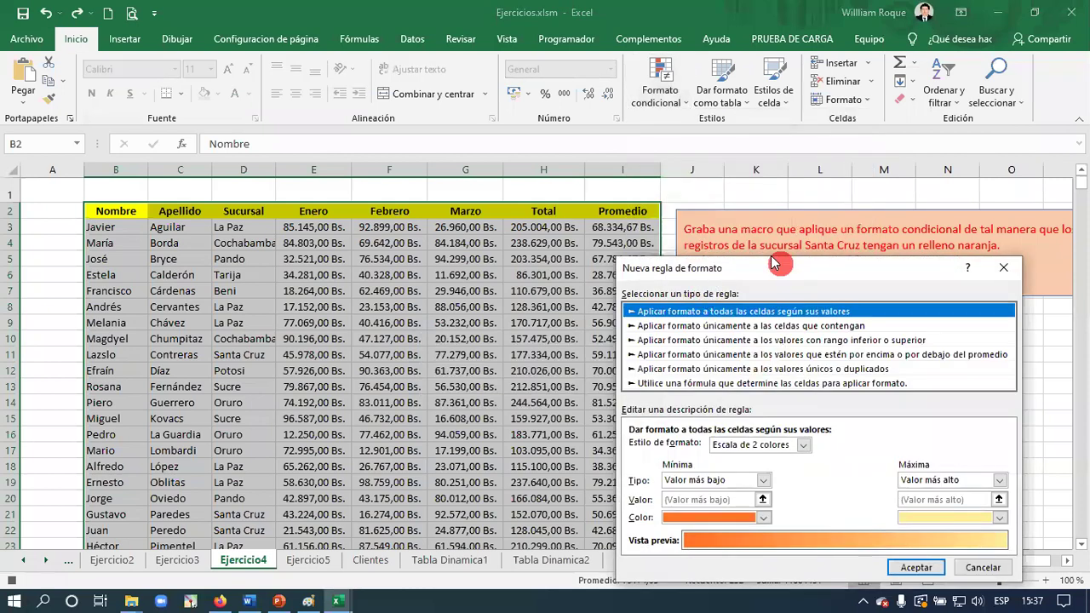
left_click_drag(771, 258, 403, 49)
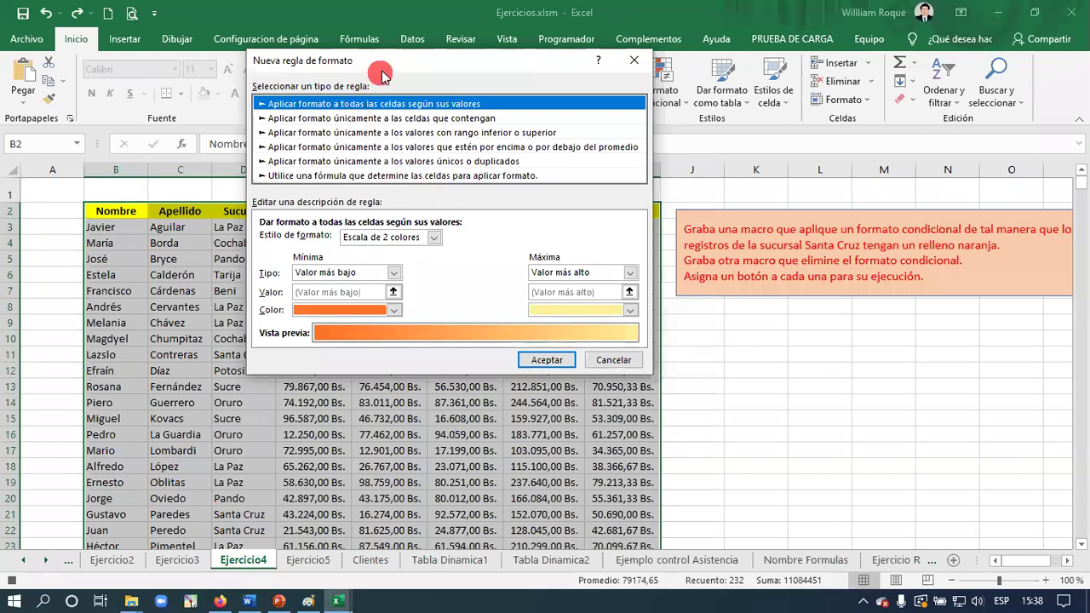
left_click_drag(383, 67, 422, 65)
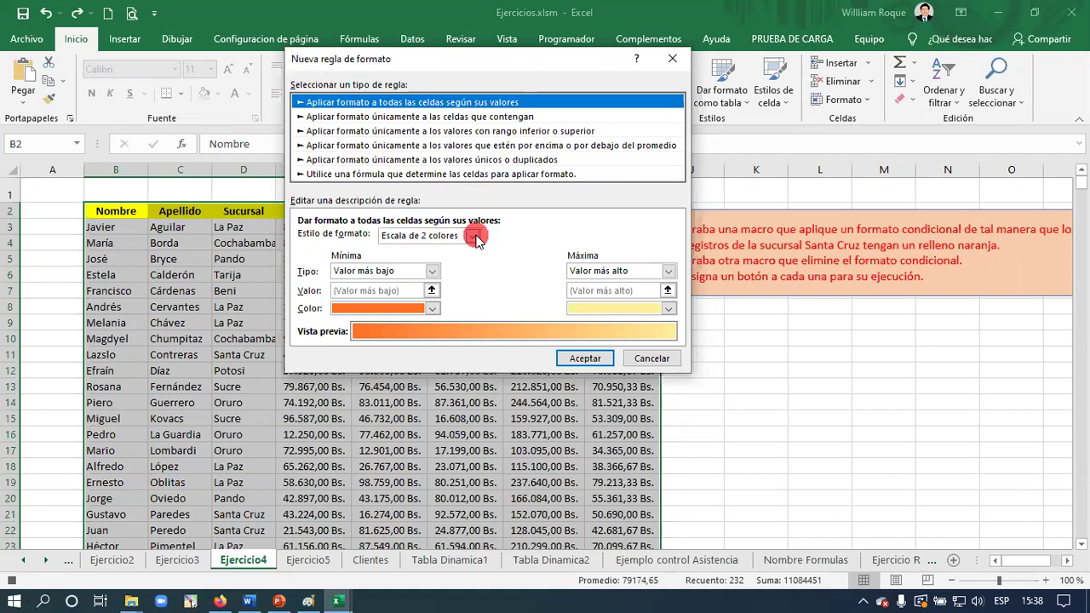
left_click(375, 117)
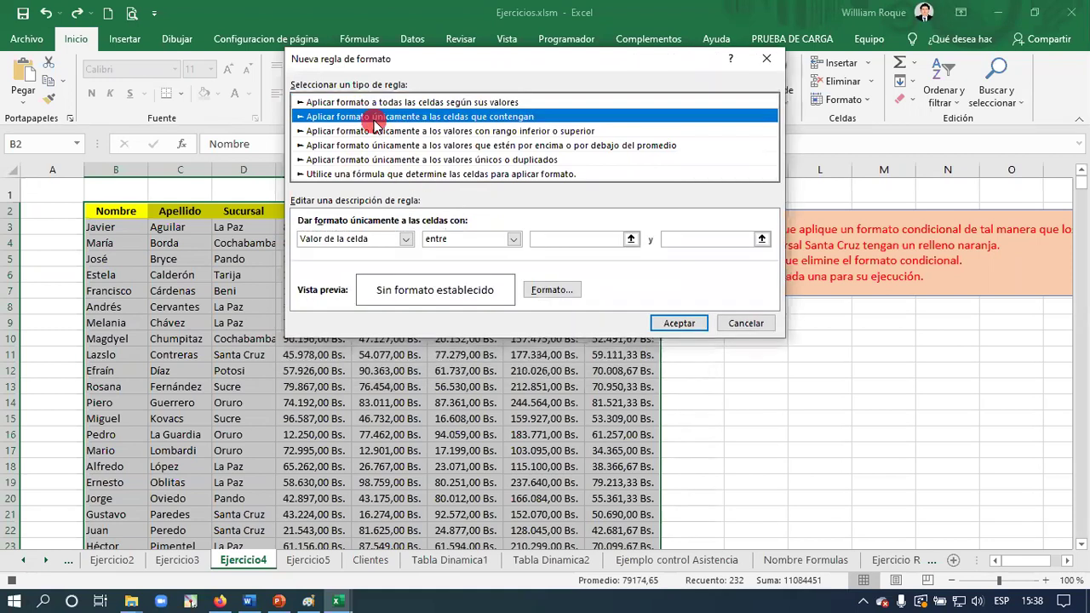
left_click(459, 133)
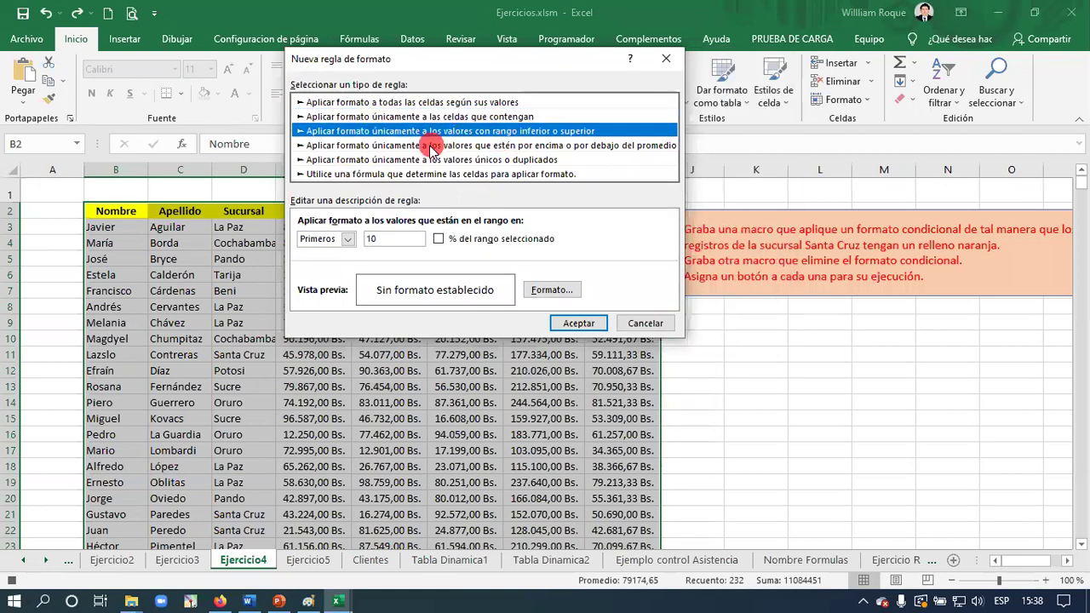
left_click(431, 146)
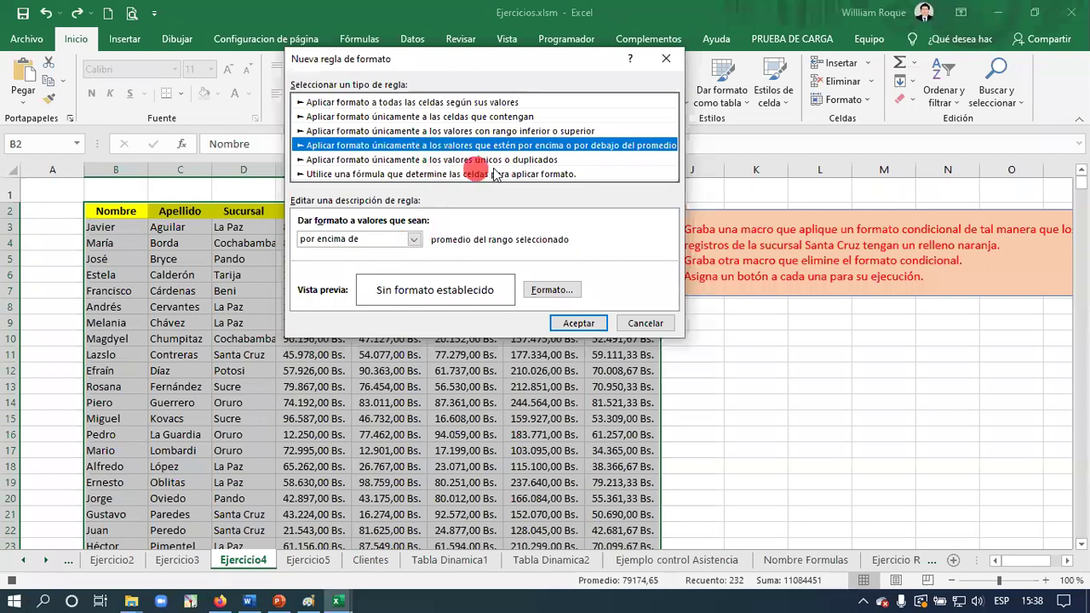
left_click(473, 161)
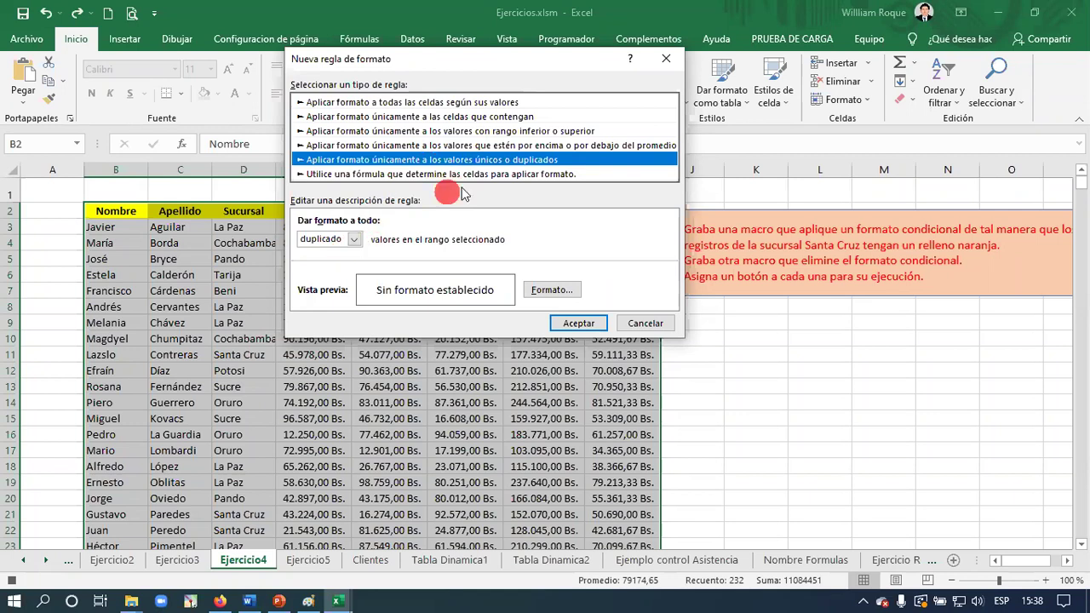
left_click(454, 175)
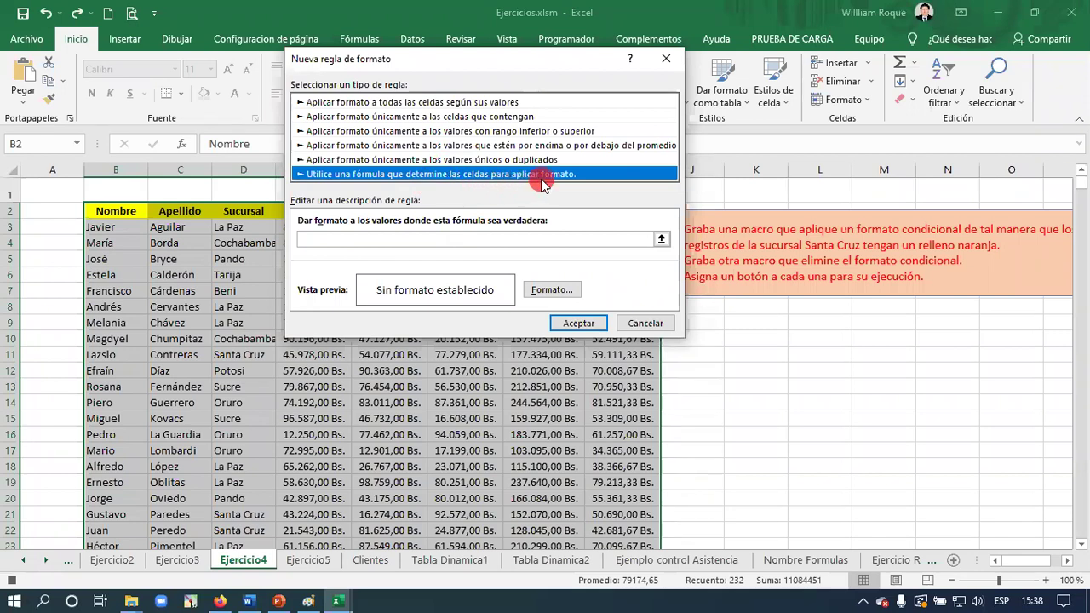
- Enter =$D3="Santa Cruz" in the rule's formula box, moving the dialog to see column D
left_click(544, 239)
type("=")
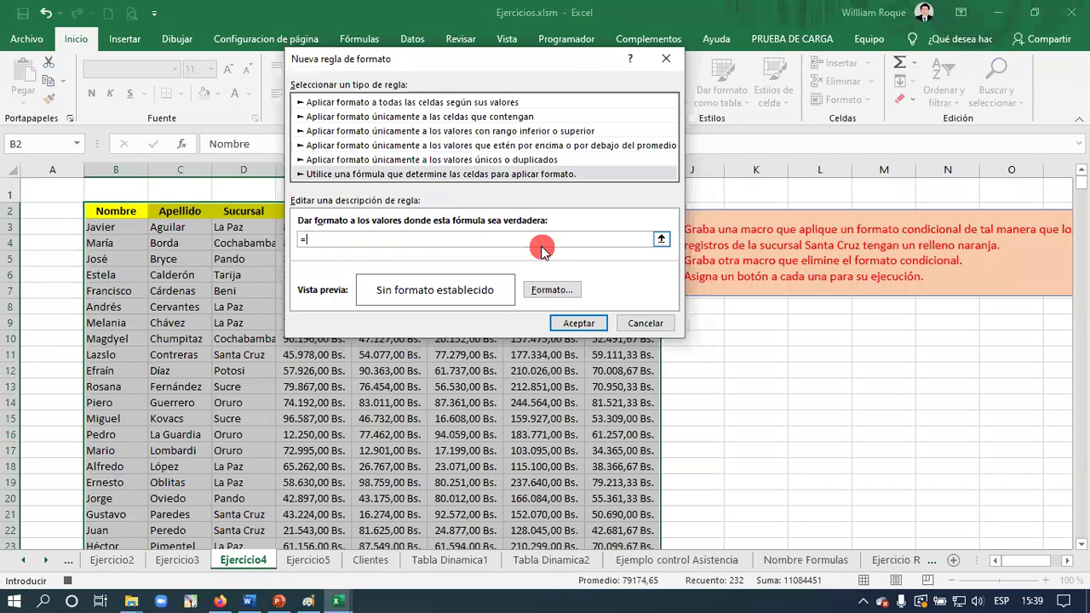
left_click_drag(489, 58, 674, 107)
type("D3")
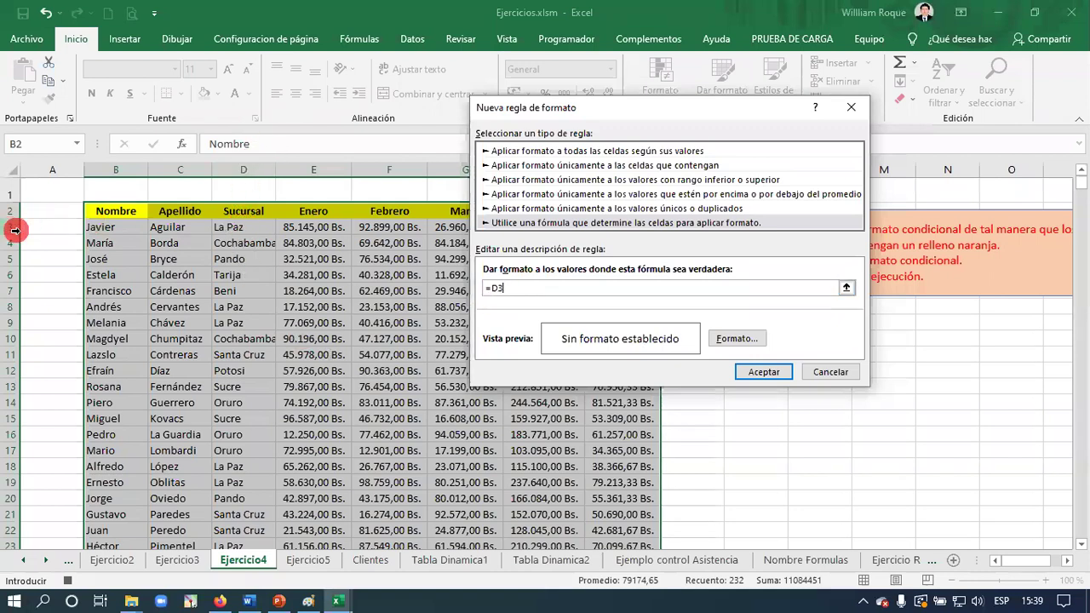
left_click(517, 289)
type("=\"Santa Cruz")
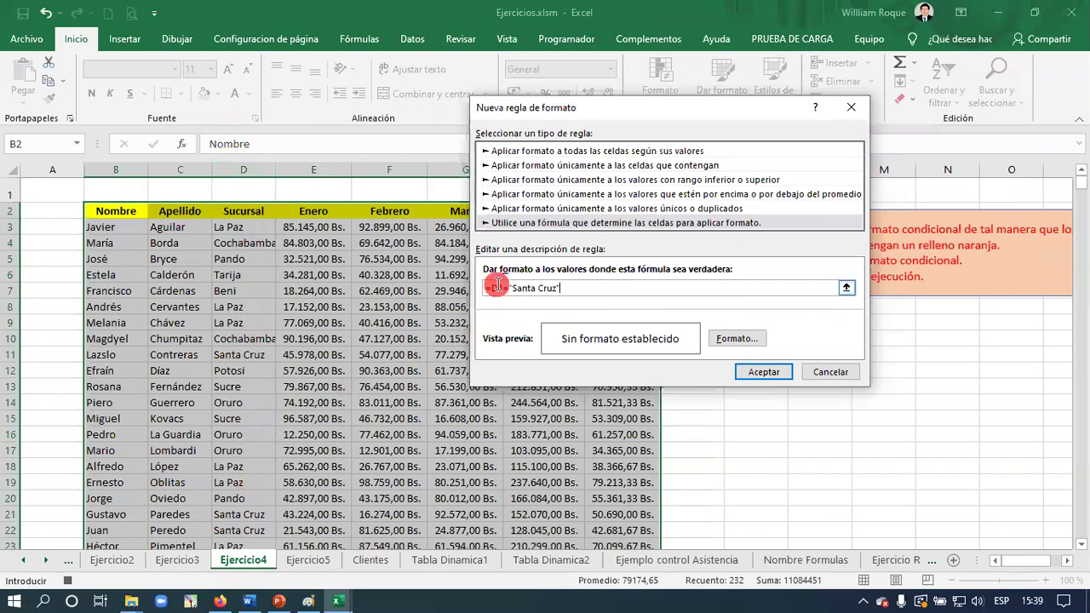
left_click(521, 298)
type("$")
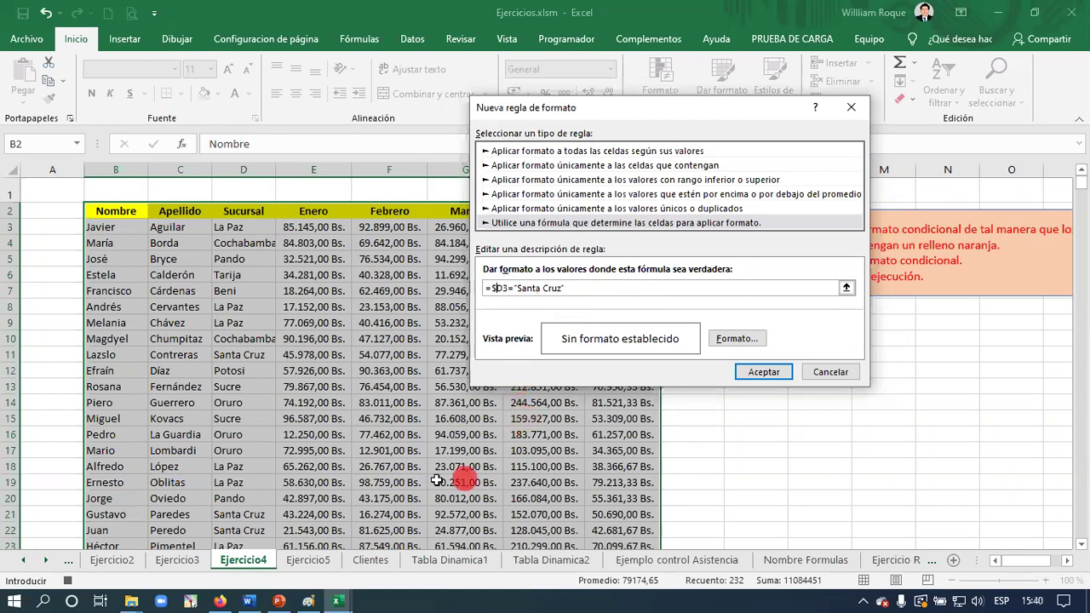
left_click(190, 601)
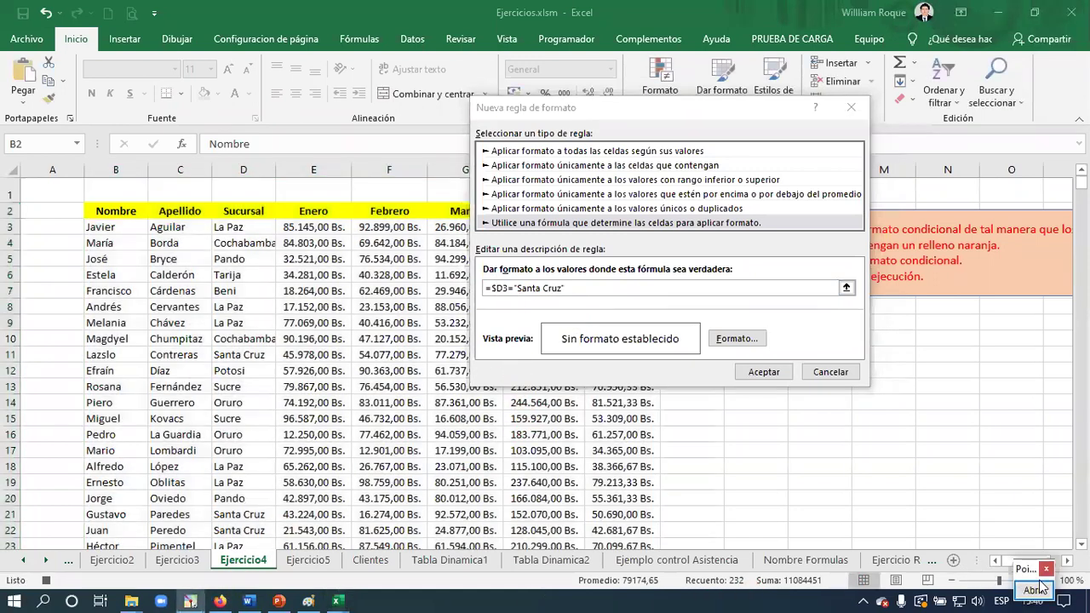
left_click(661, 408)
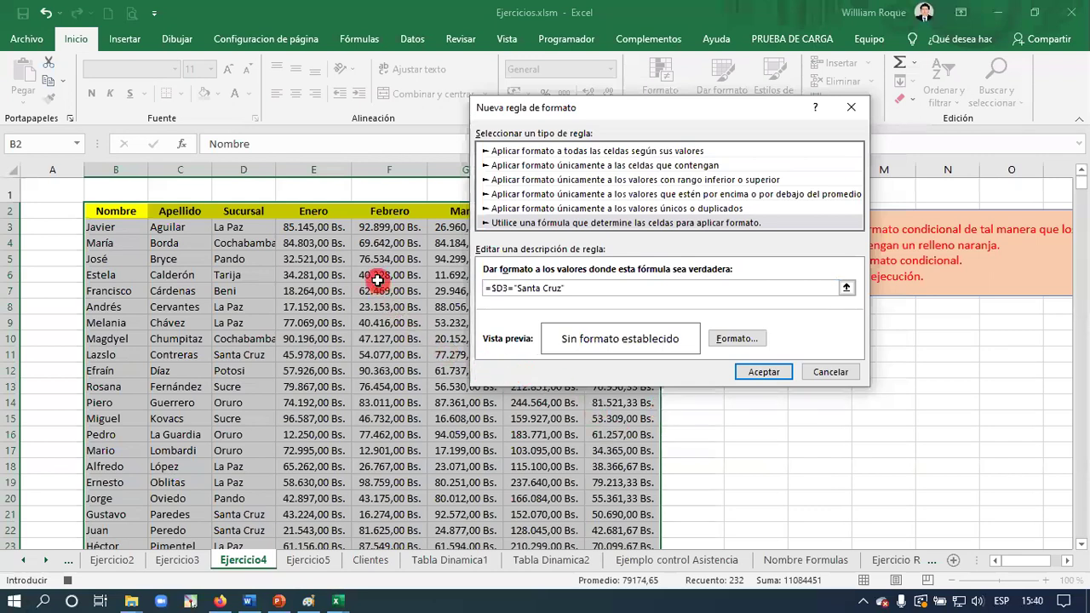
left_click(190, 600)
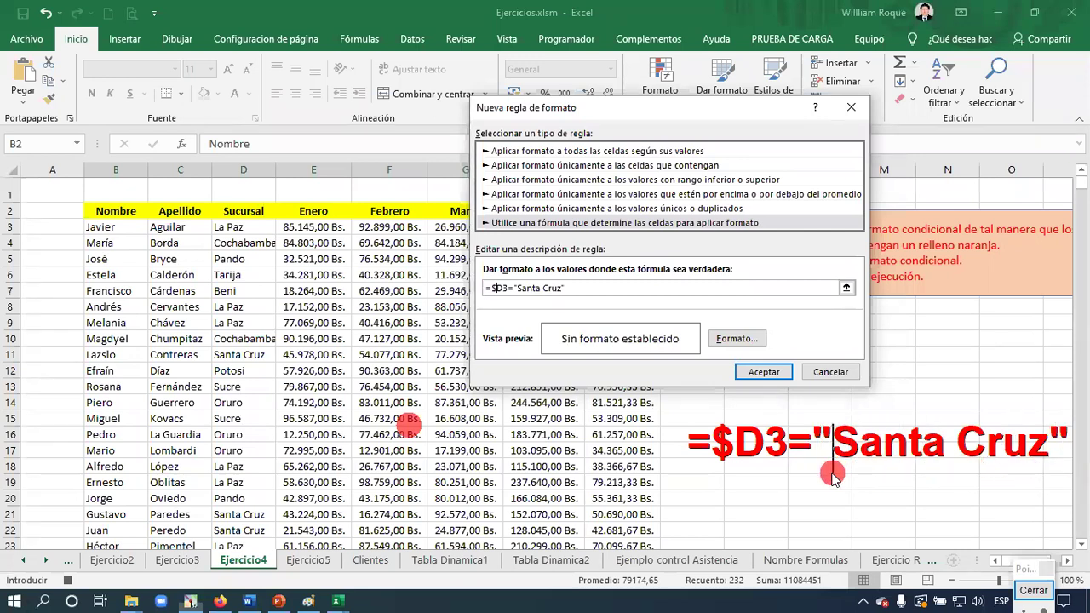
left_click(1037, 592)
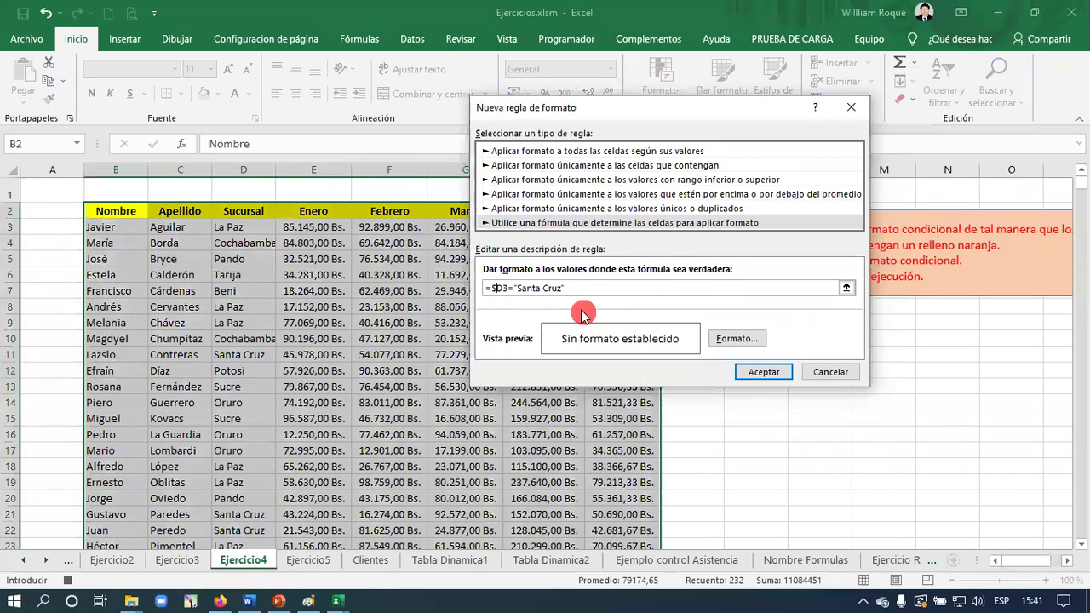
left_click_drag(566, 288, 464, 288)
left_click(565, 294)
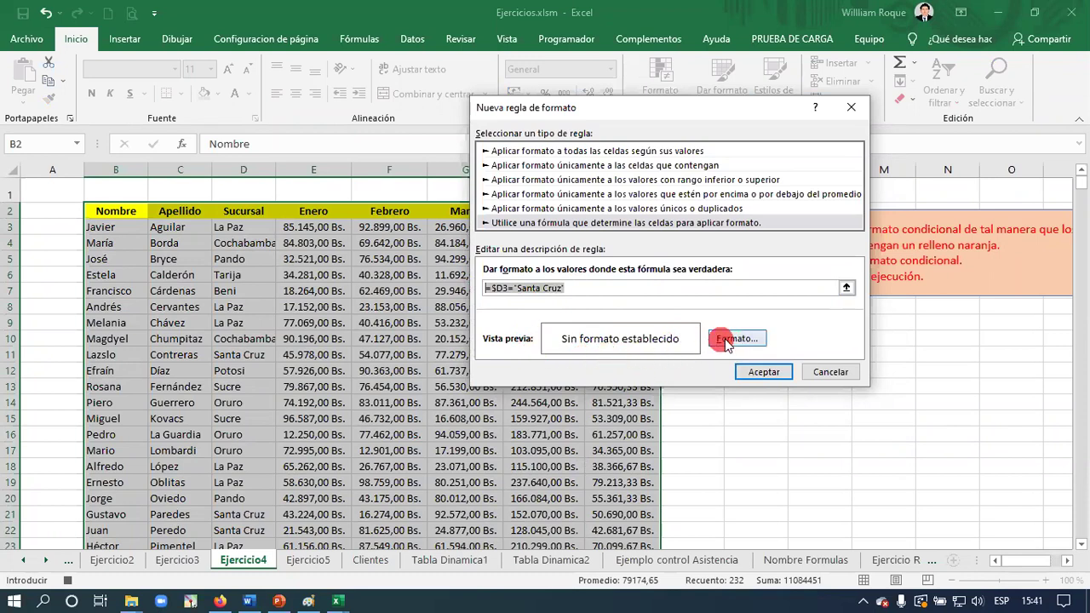
- Give the rule an orange Relleno fill and apply it to the table
left_click(732, 341)
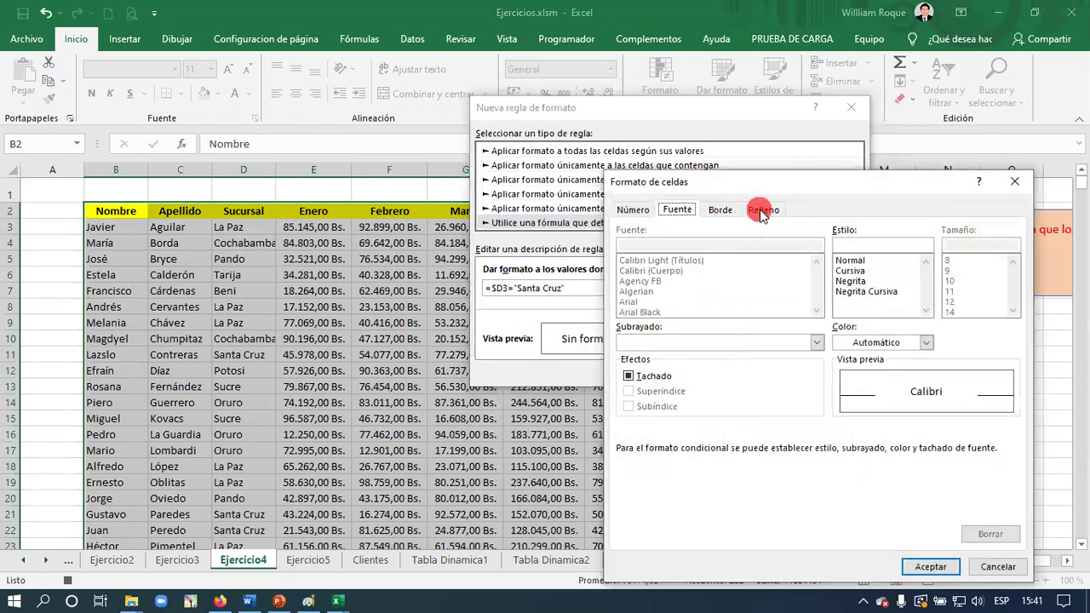
left_click(762, 211)
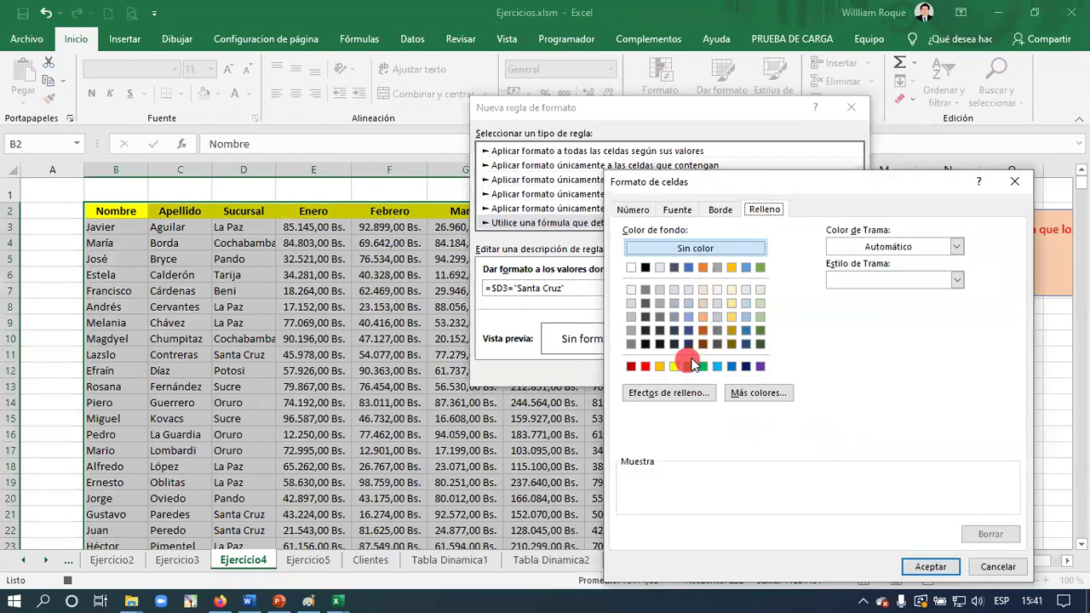
left_click(704, 269)
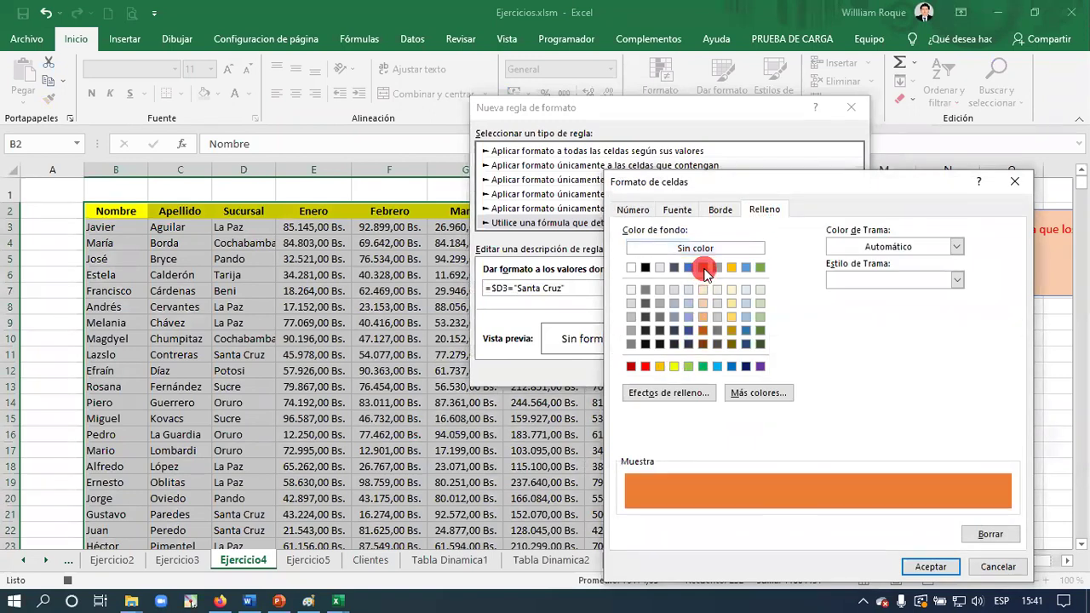
left_click(922, 570)
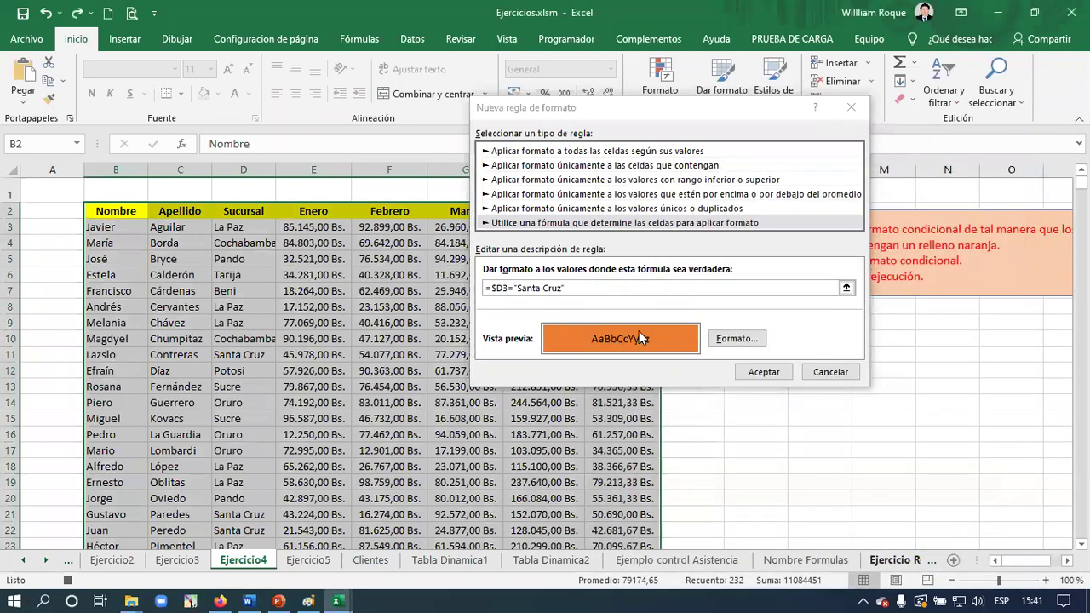
left_click(764, 371)
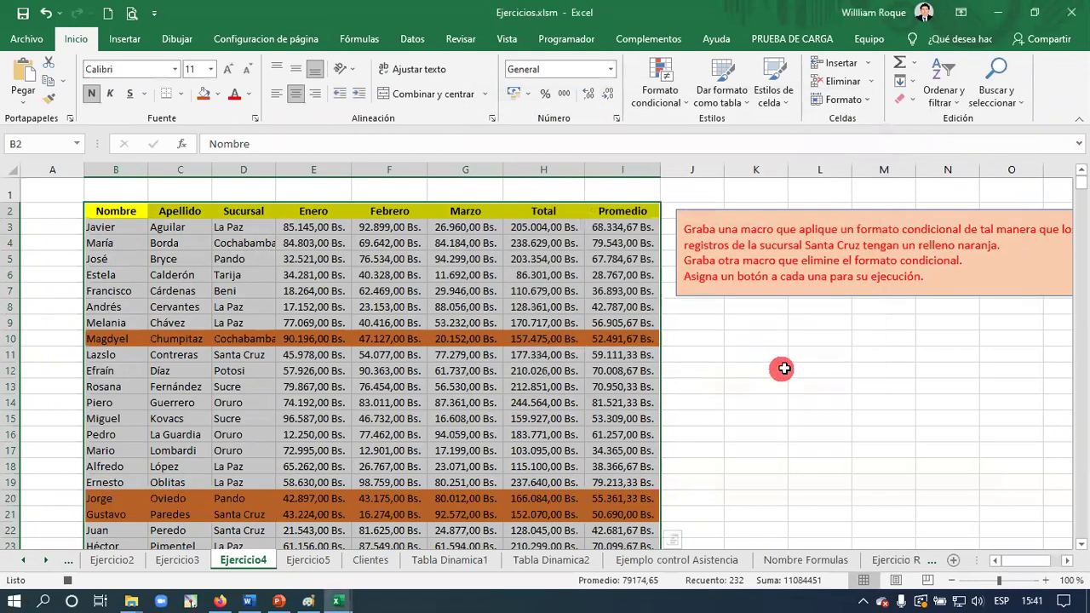
- Inspect the orange-filled rows at cells E20, E21 and G10
scroll(428, 369, "down", 8)
scroll(432, 357, "up", 7)
scroll(432, 358, "up", 1)
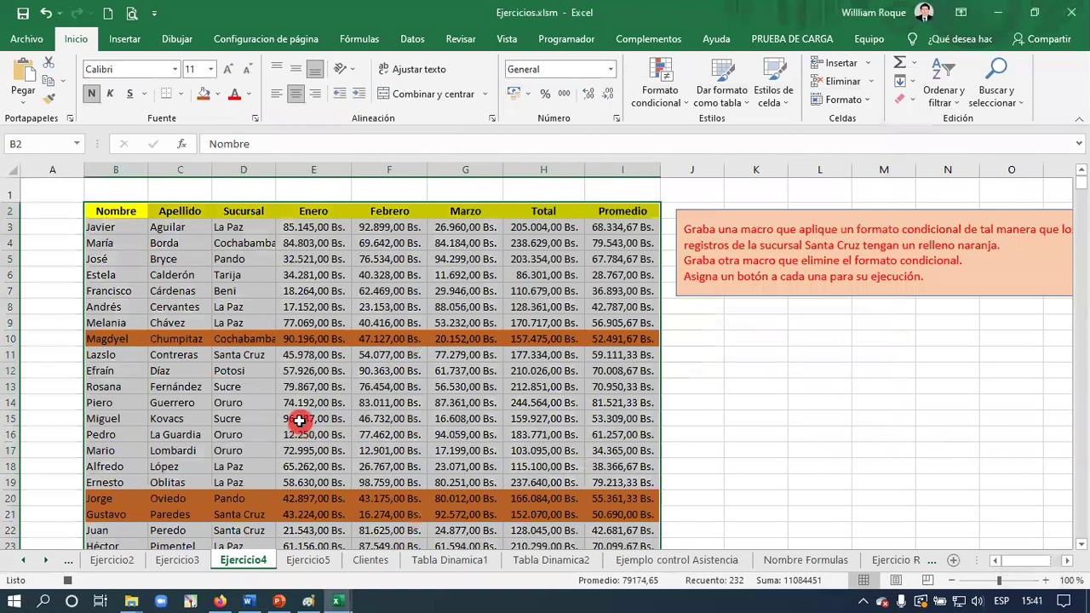
left_click(316, 499)
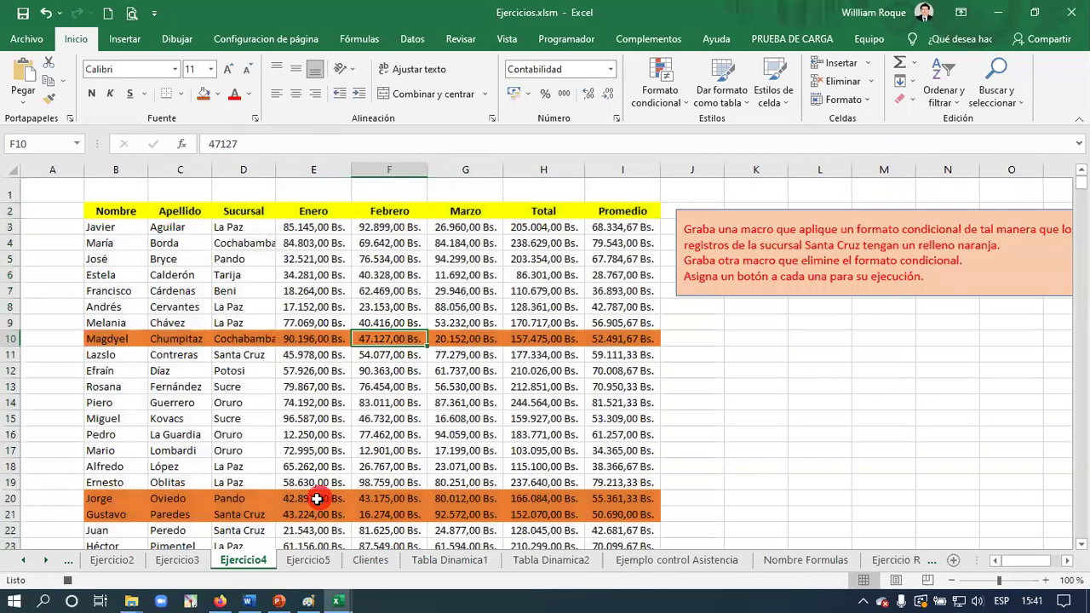
left_click(302, 514)
scroll(328, 440, "down", 4)
scroll(329, 444, "up", 4)
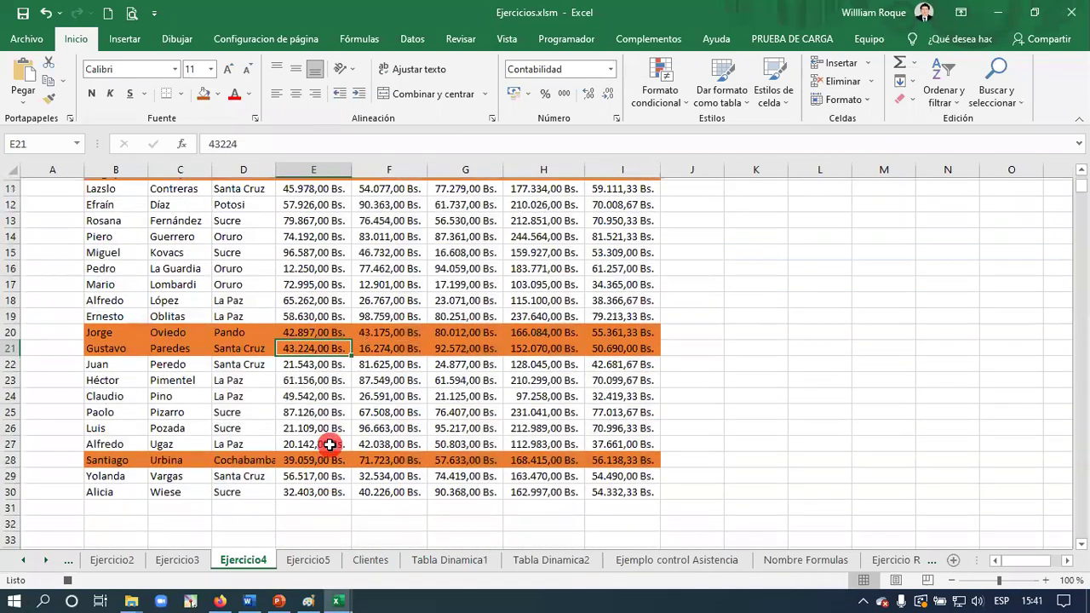
left_click(460, 335)
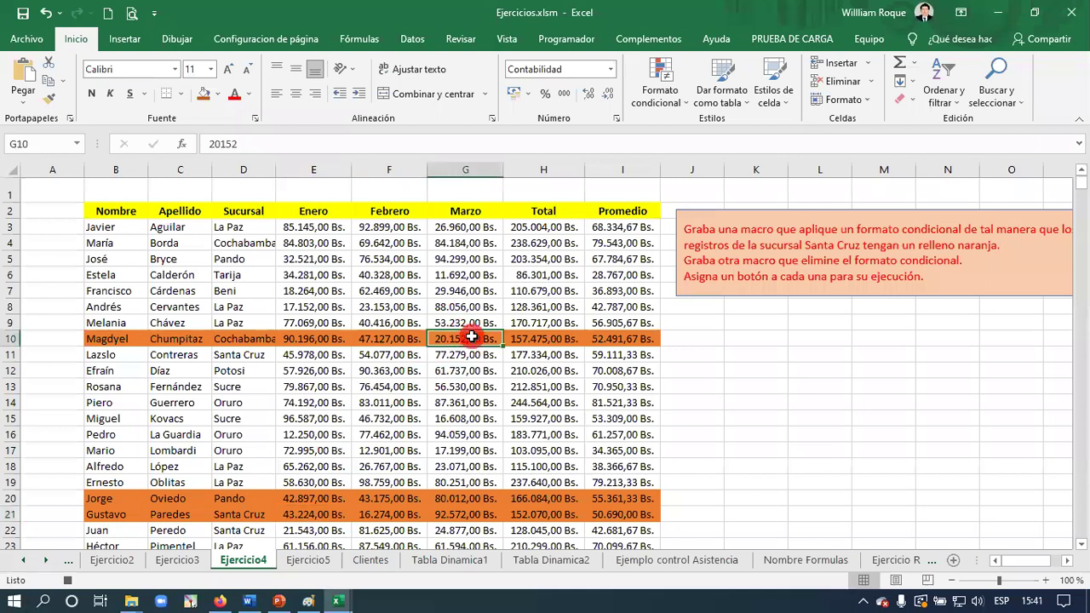
- Select the data rows from B3 down to I30
left_click(111, 225)
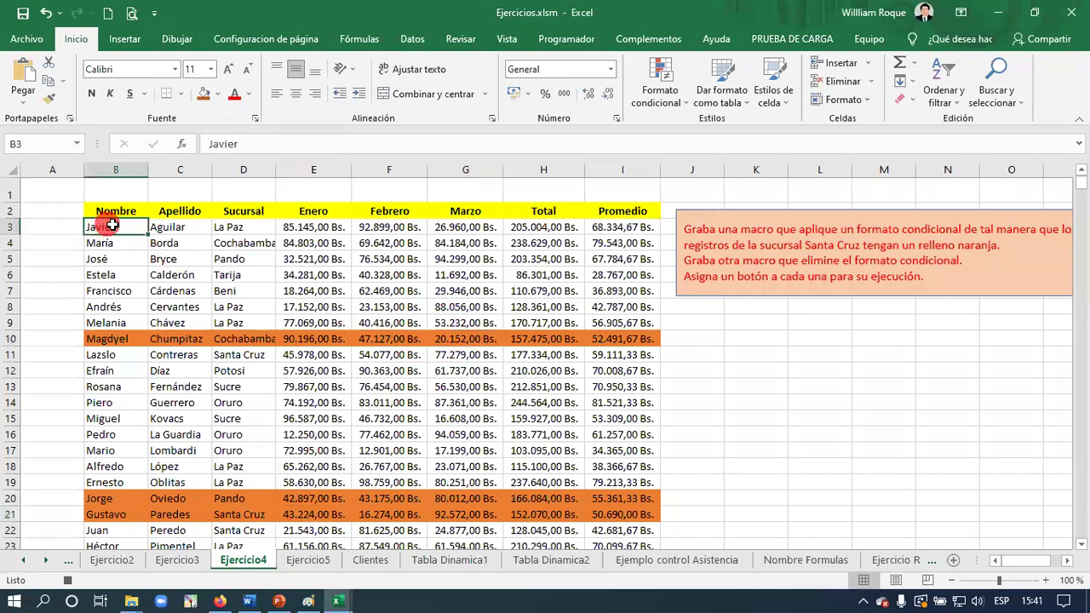
scroll(404, 353, "down", 4)
scroll(404, 353, "up", 4)
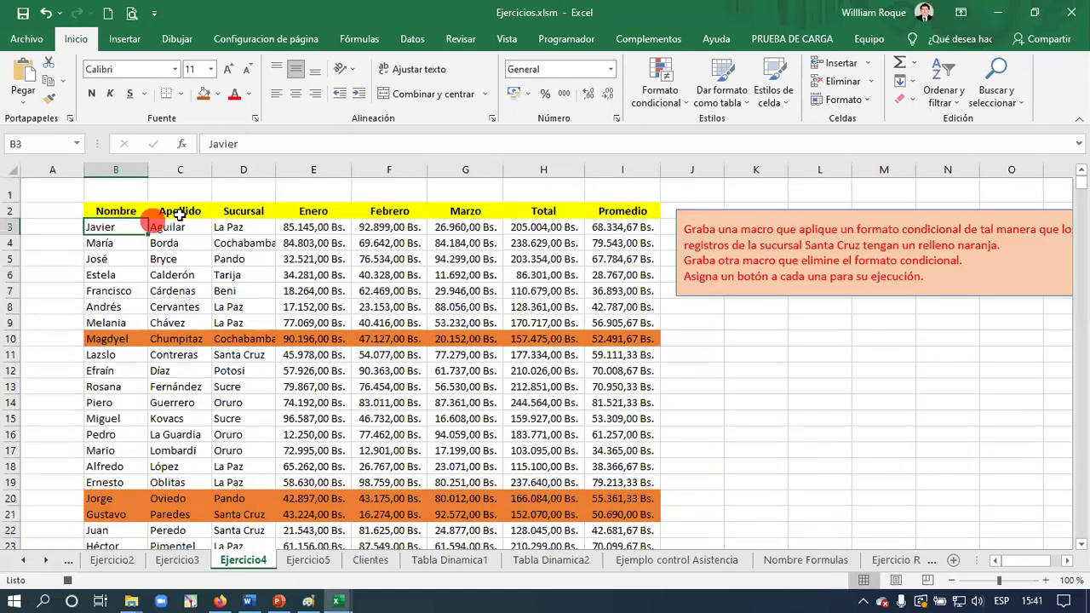
mouse_move(124, 224)
left_mouse_down()
mouse_move(543, 594)
mouse_move(582, 589)
mouse_move(638, 297)
left_mouse_up()
- In the rules manager, edit the Santa Cruz rule by deleting a formula character, then apply
left_click(679, 102)
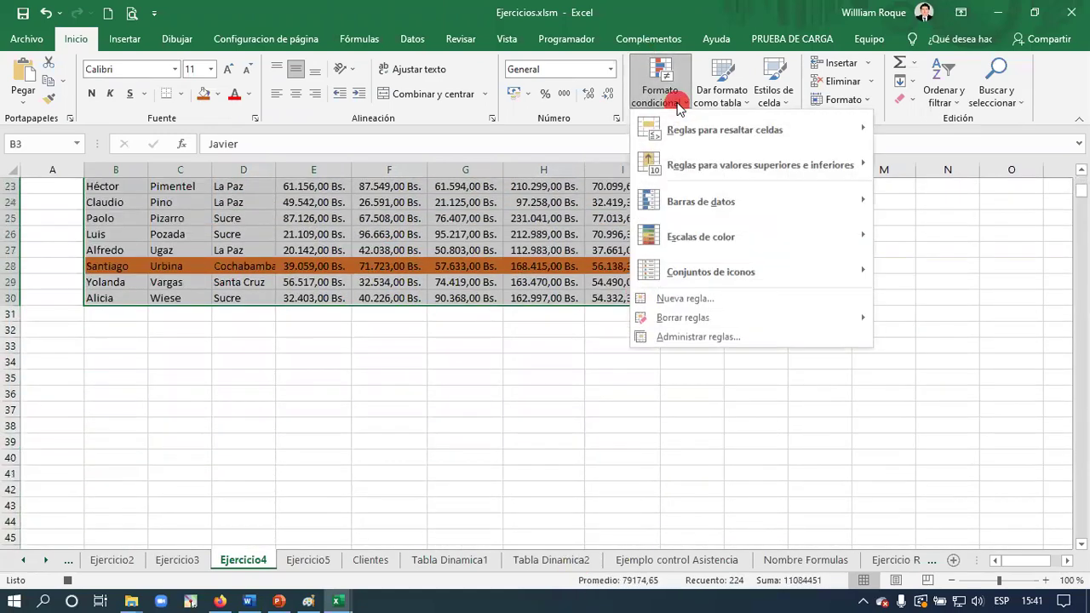
left_click(741, 335)
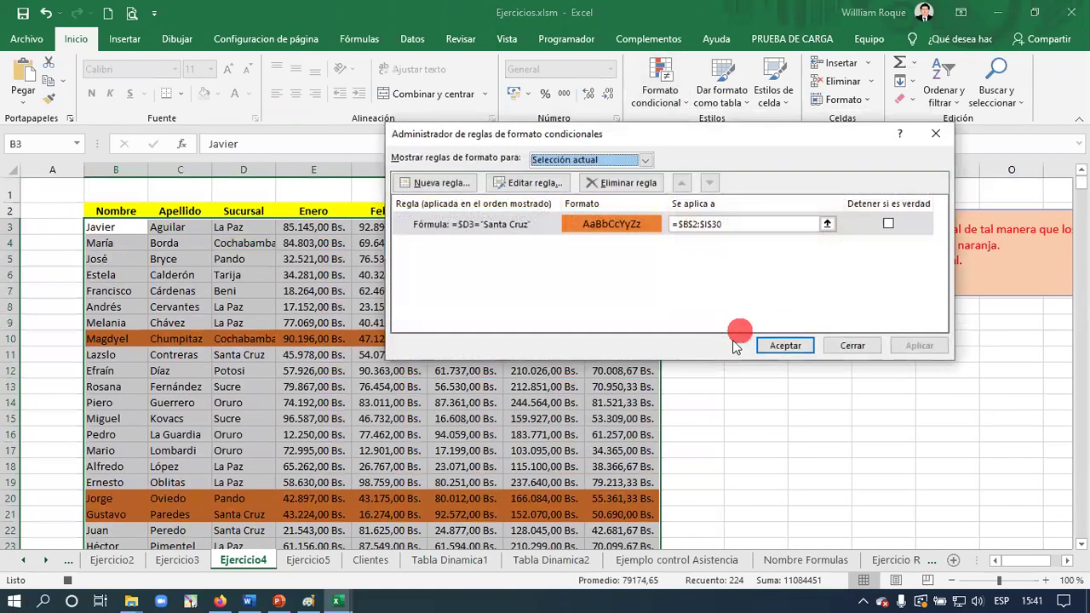
left_click(511, 223)
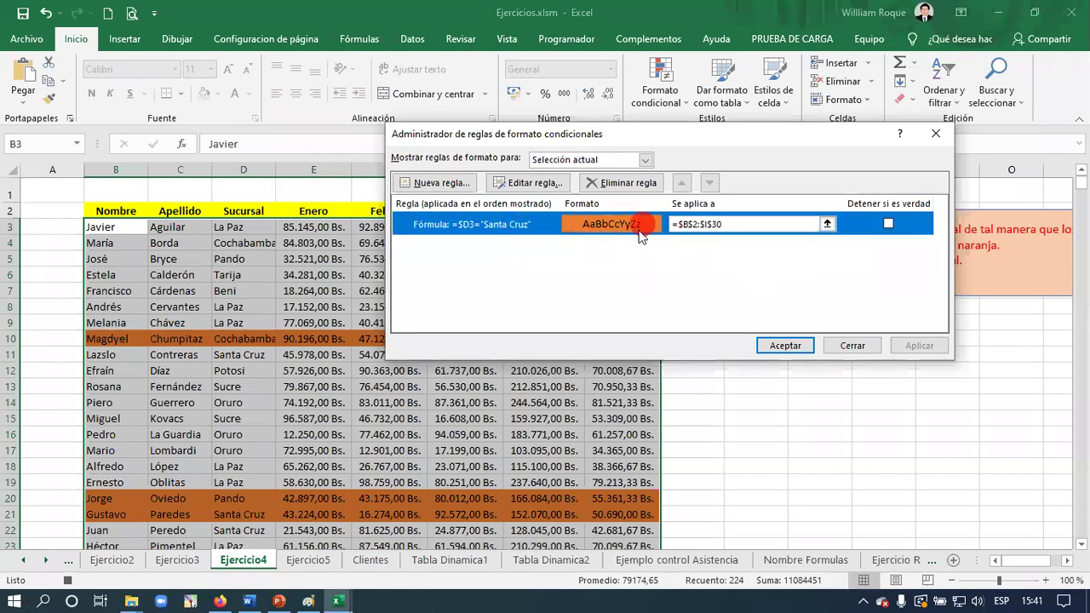
left_click(542, 187)
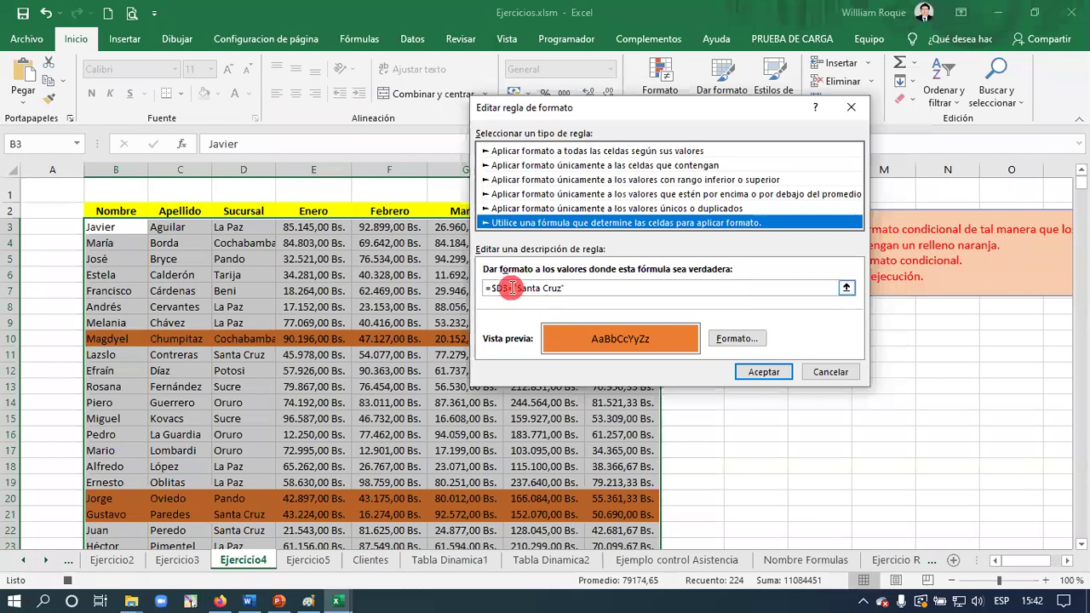
left_click(509, 289)
key("BackSpace")
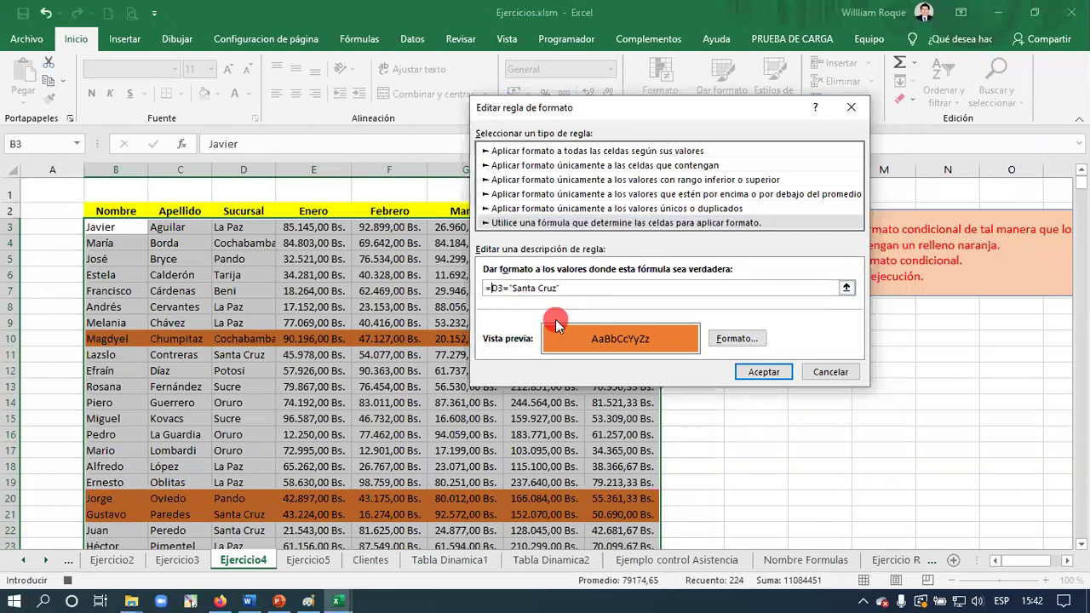
left_click(764, 372)
left_click(915, 345)
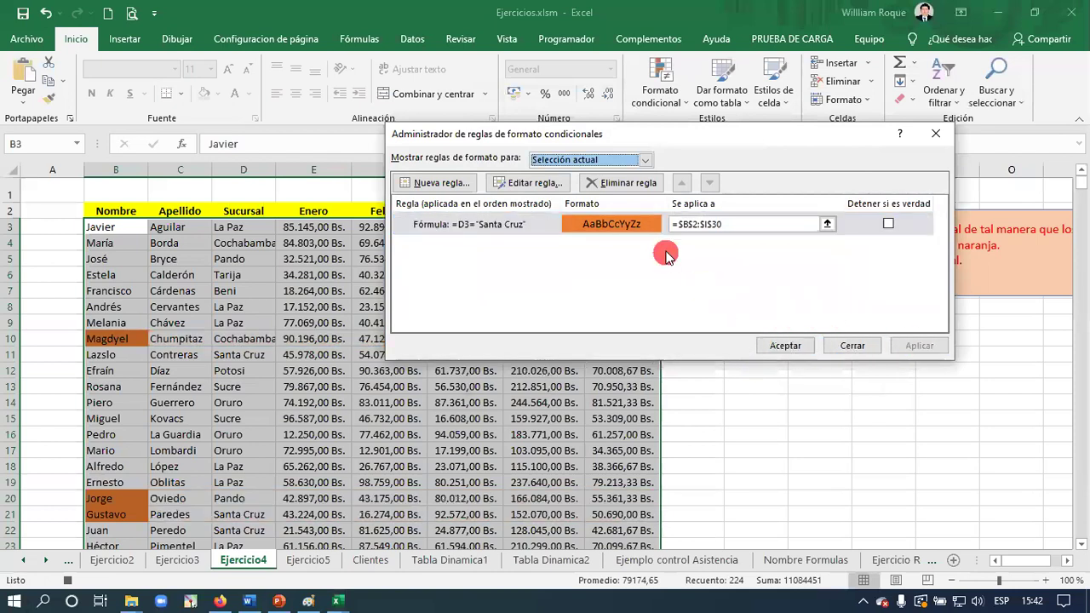
- Re-edit the formula to =$D3 with the quoted branch name, apply it, and close the manager
left_click(525, 183)
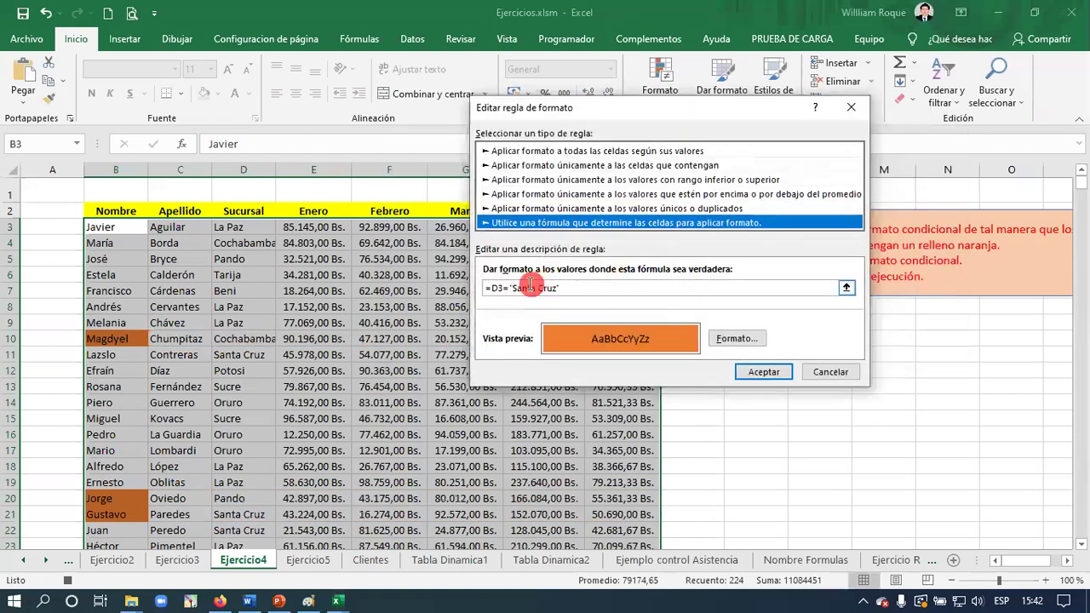
left_click(492, 290)
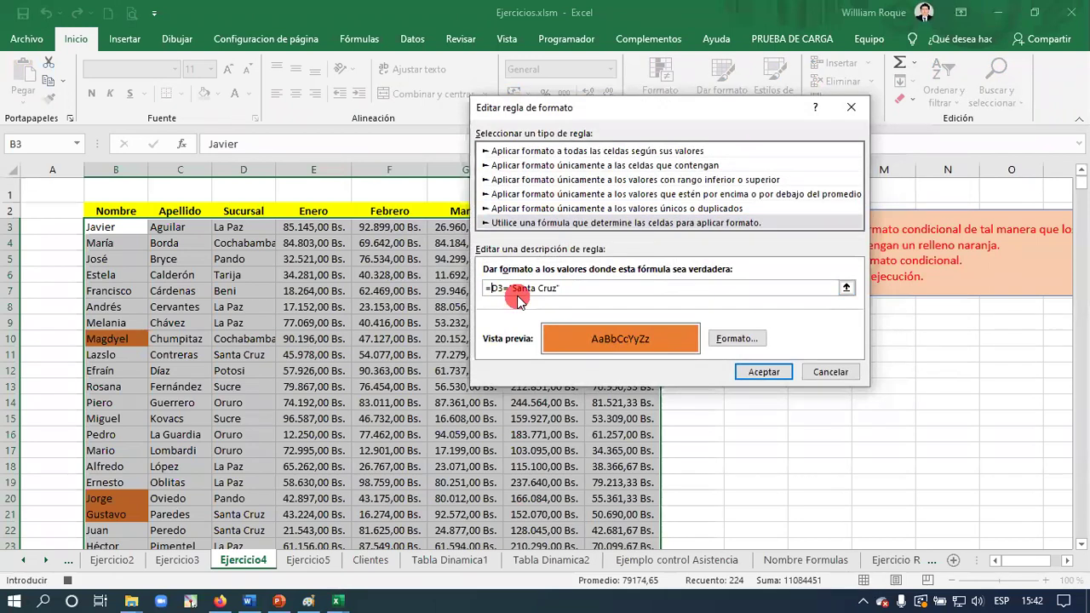
type("$")
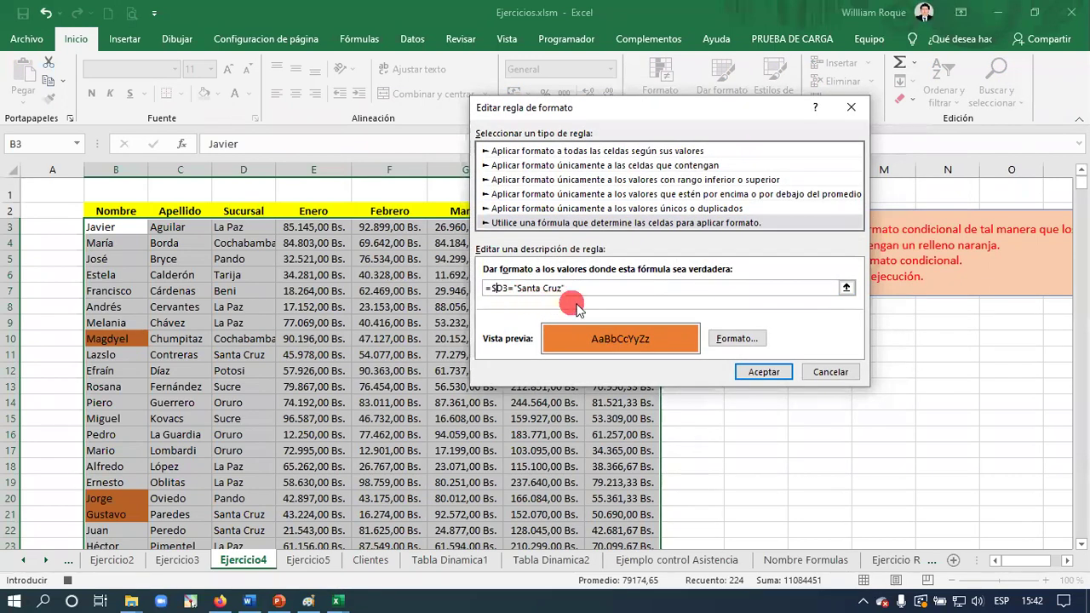
type("\"")
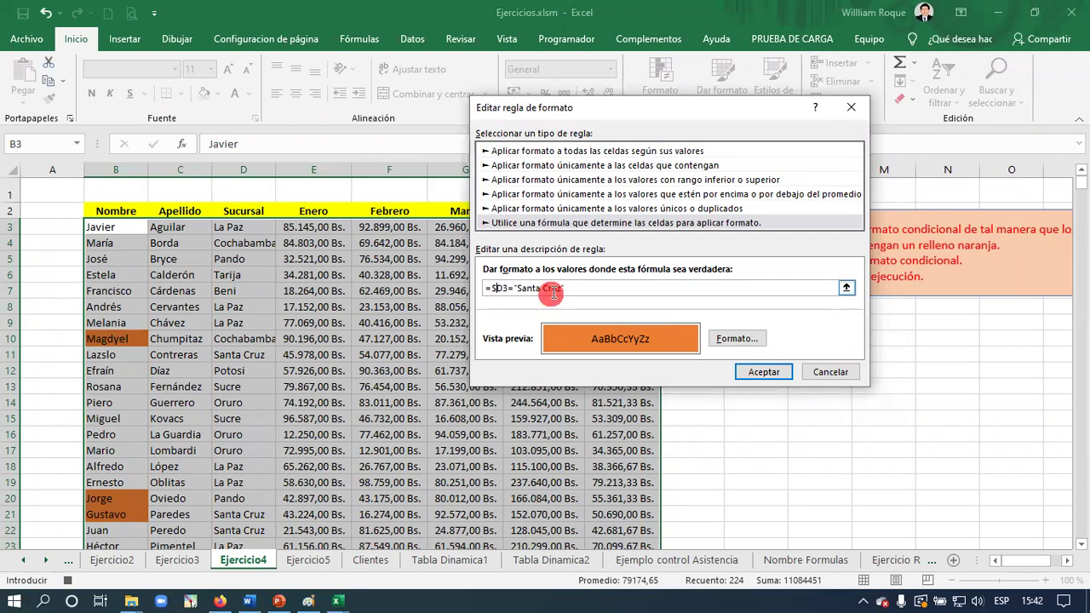
key("BackSpace")
key("BackSpace")
key("BackSpace")
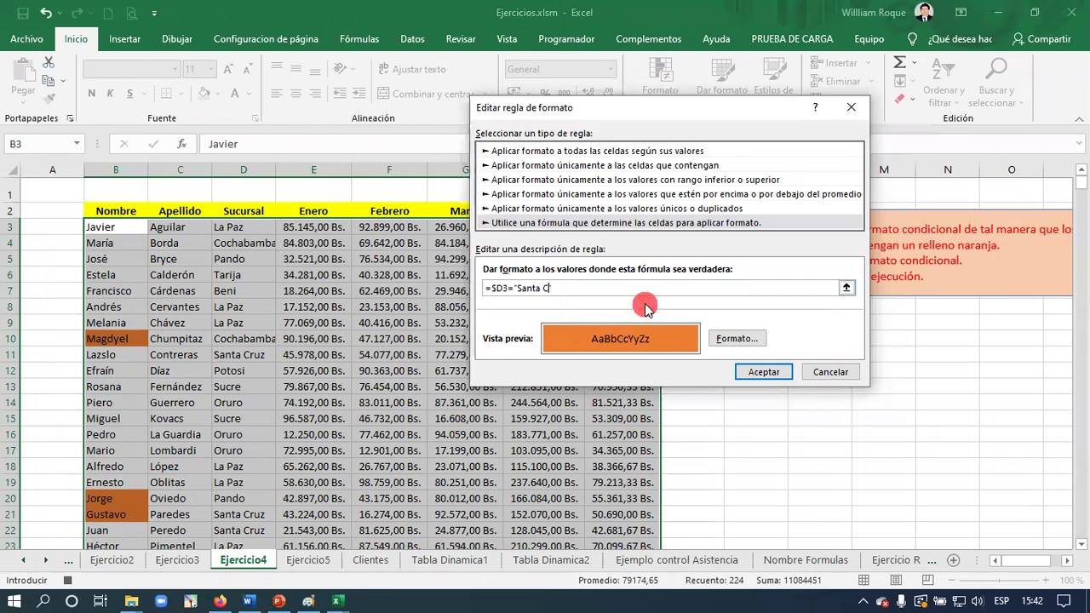
type("\"")
left_click(762, 371)
left_click(913, 349)
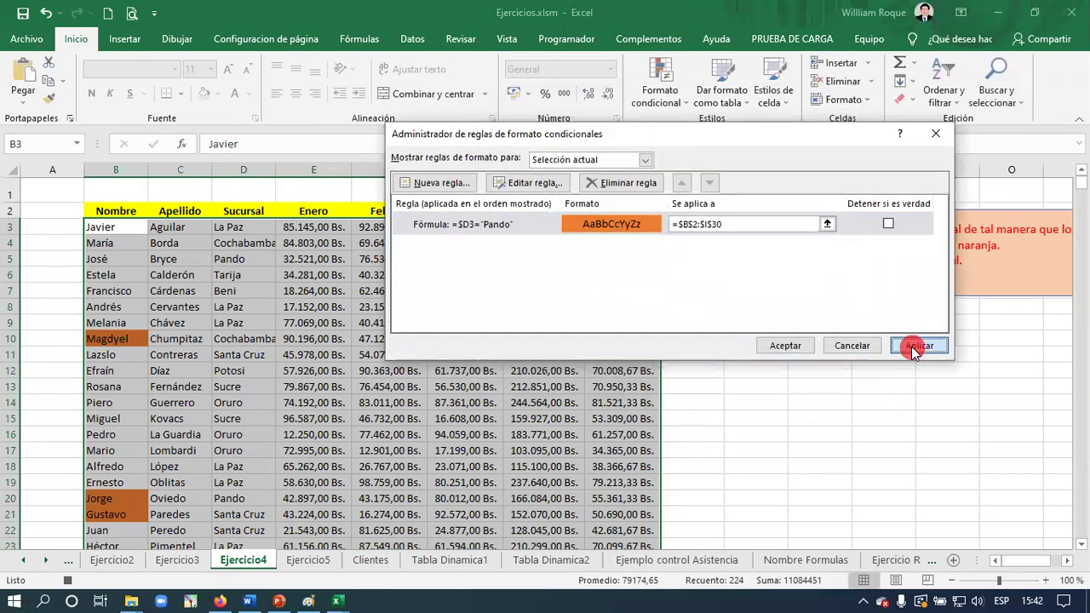
left_click(781, 345)
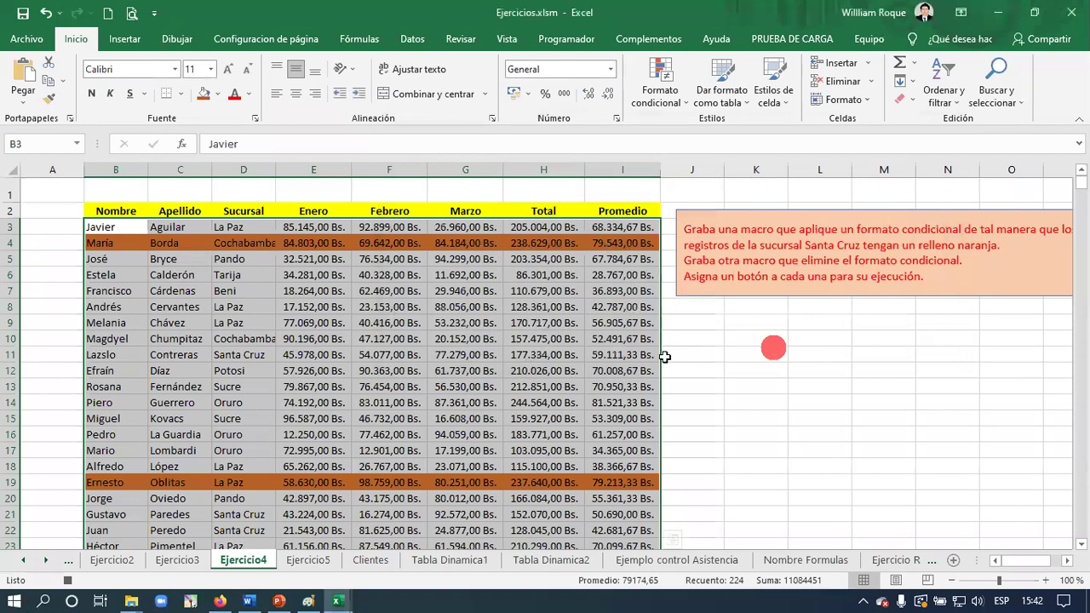
- Deselect the table at J1, switch to the Programador ribbon, and select cell I4
scroll(523, 364, "down", 3)
scroll(523, 364, "up", 3)
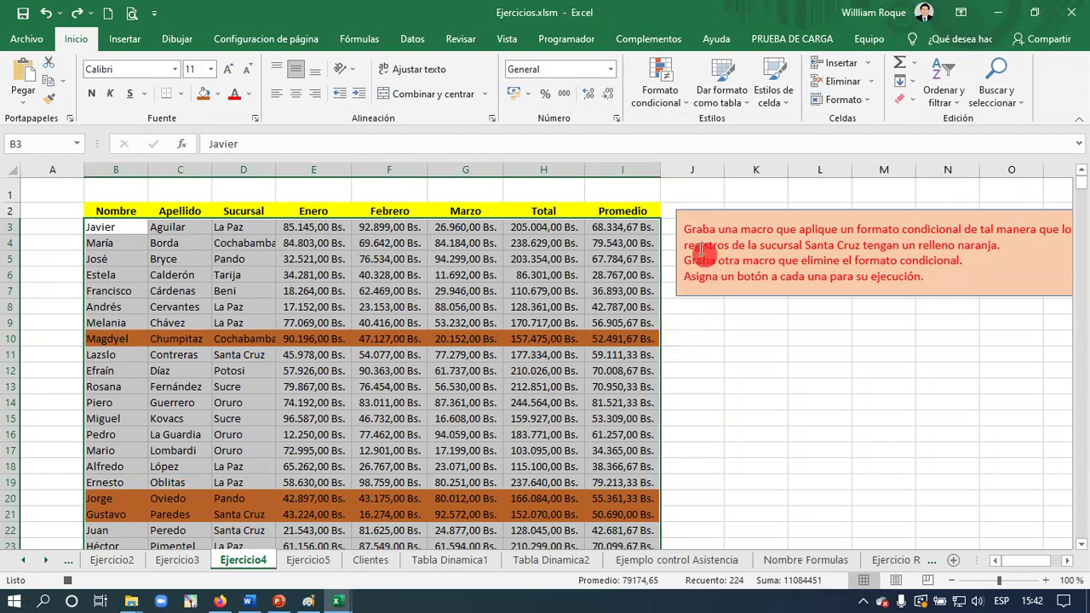
left_click(706, 194)
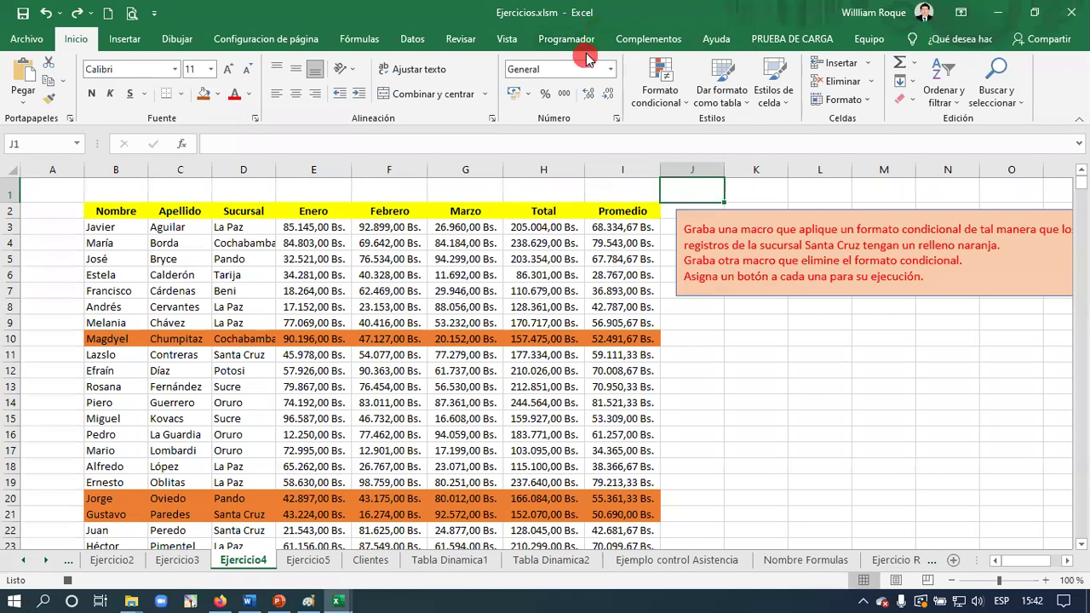
left_click(562, 41)
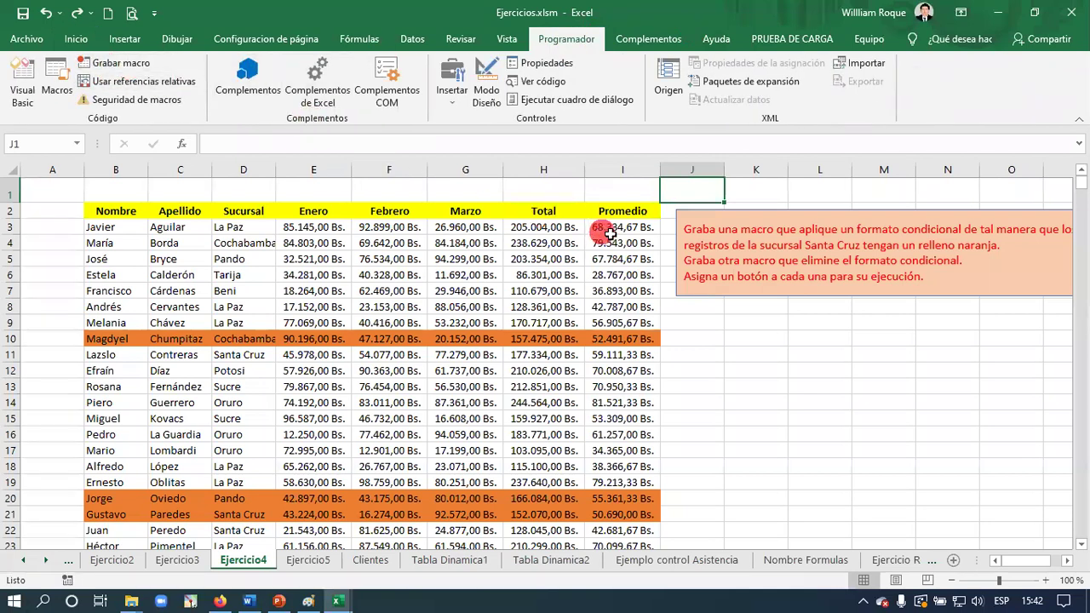
left_click(635, 245)
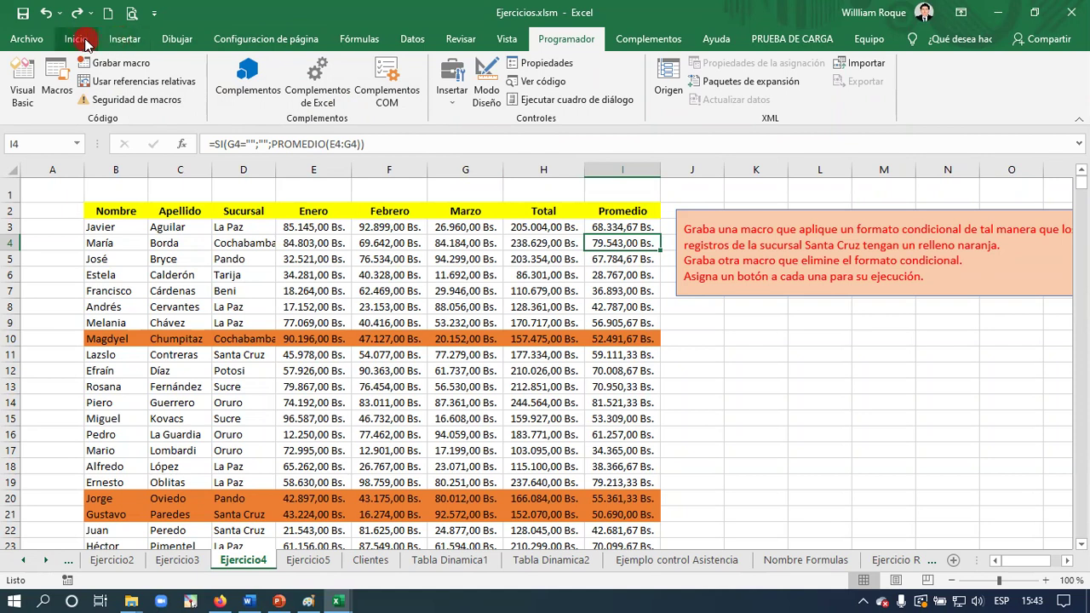
- Record a macro named Borrar_Condicional, then select the table data B3:I30
left_click(141, 67)
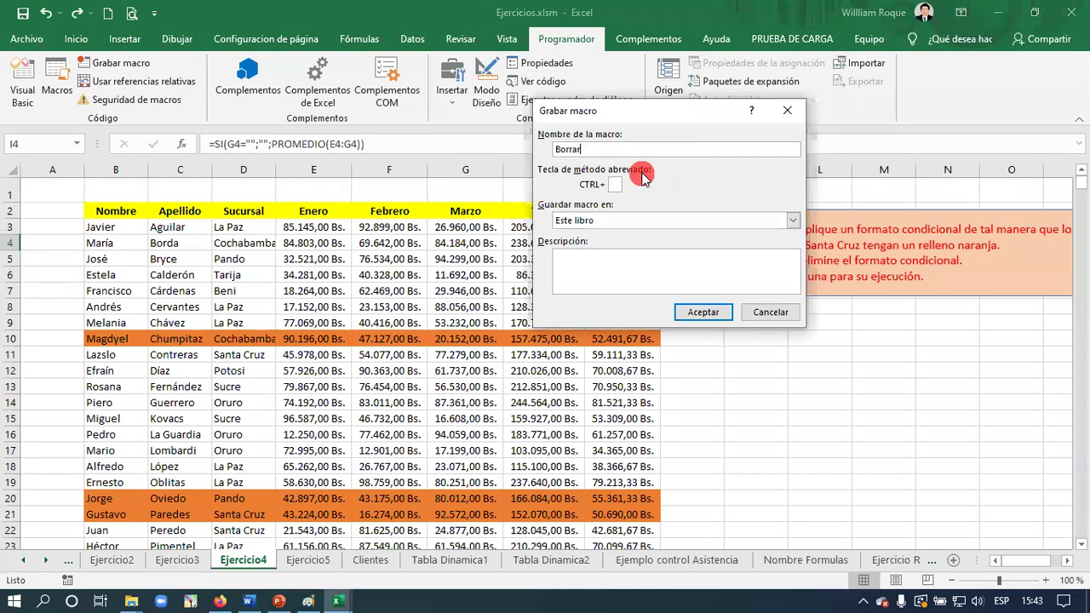
type("Borrar_Condicional")
left_click(696, 312)
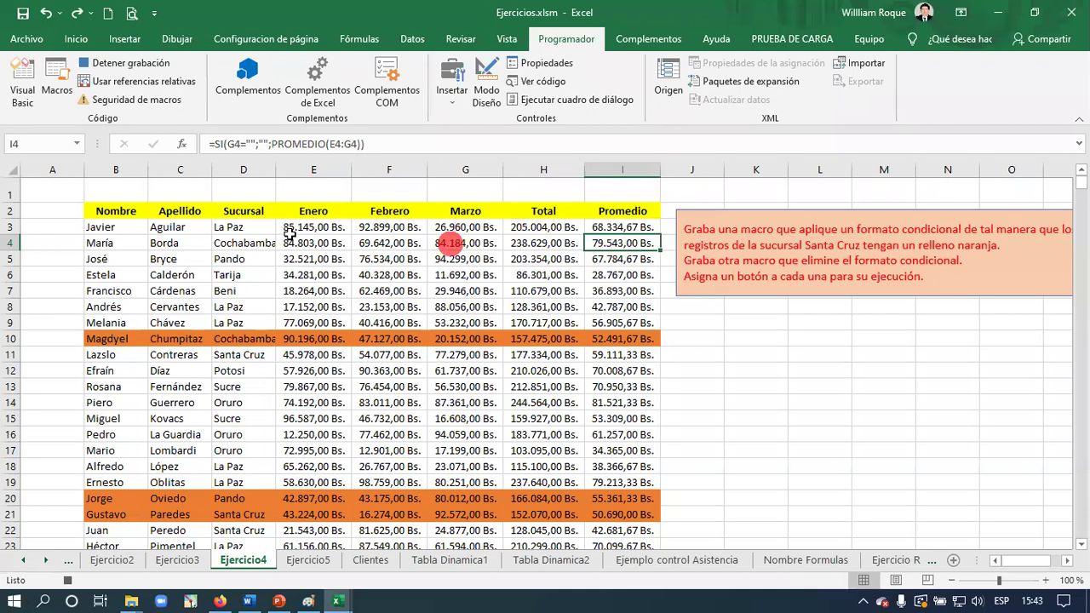
left_click_drag(115, 227, 115, 243)
mouse_move(281, 309)
left_mouse_down()
mouse_move(633, 521)
mouse_move(637, 457)
left_mouse_up()
scroll(630, 451, "up", 2)
scroll(615, 437, "up", 2)
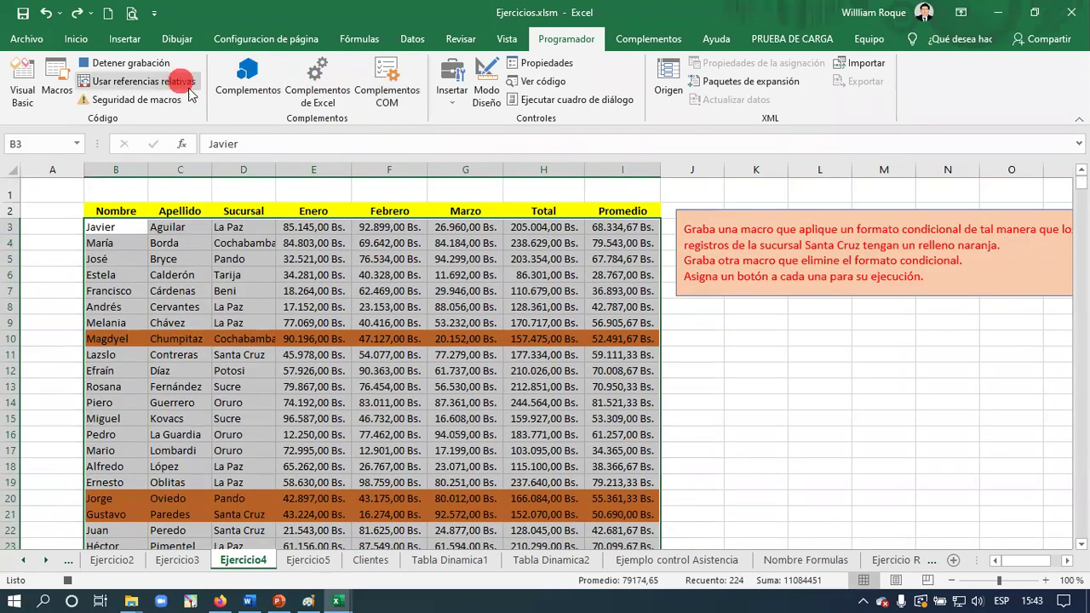
- Delete the Santa Cruz rule in the conditional formatting rules manager and apply the change
left_click(76, 40)
left_click(681, 98)
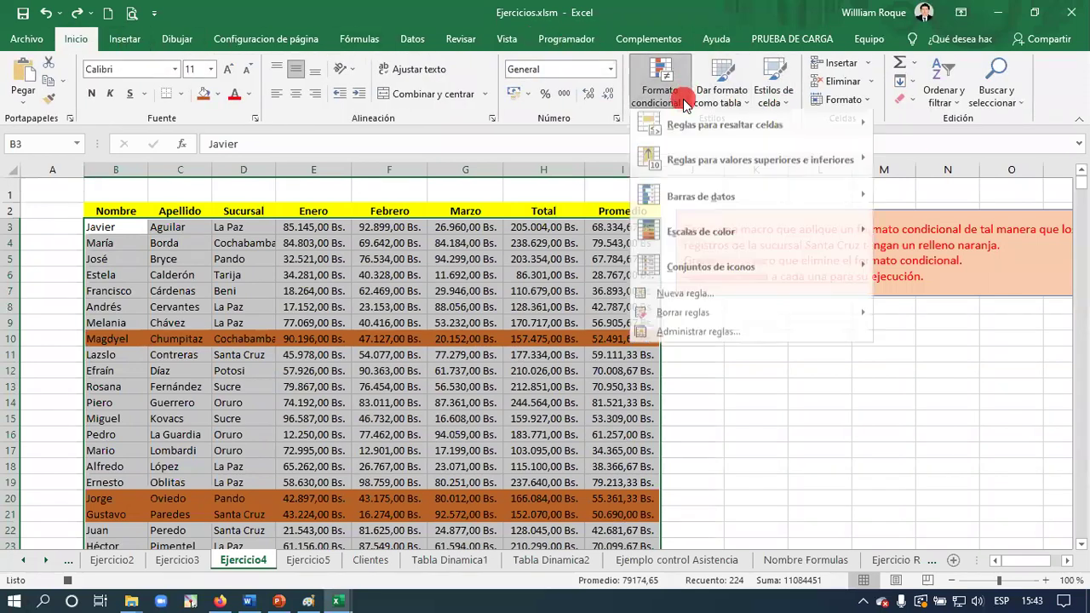
left_click(709, 335)
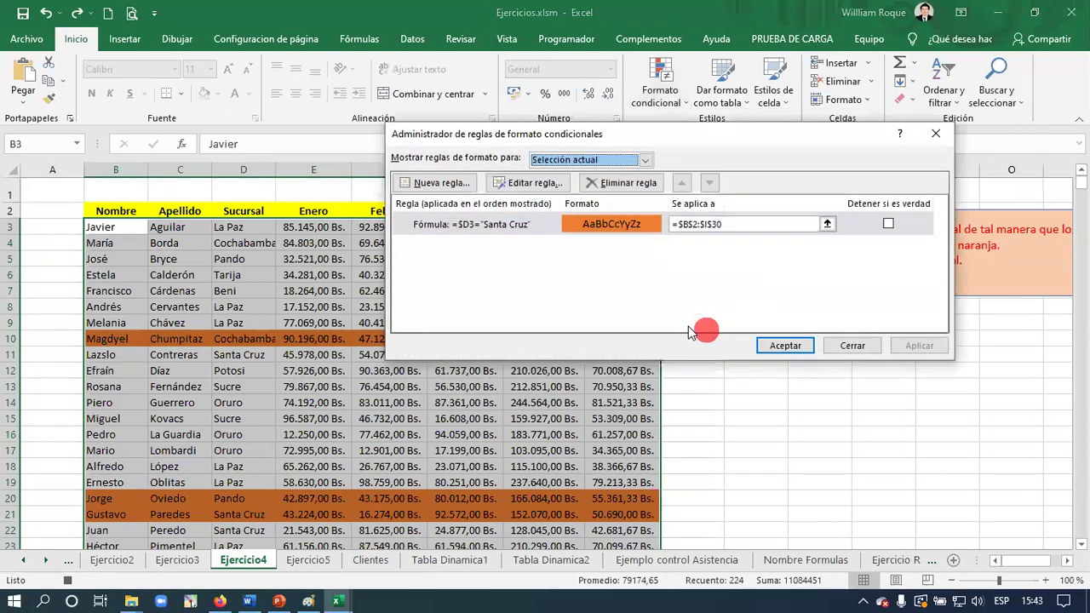
left_click(501, 224)
left_click(612, 184)
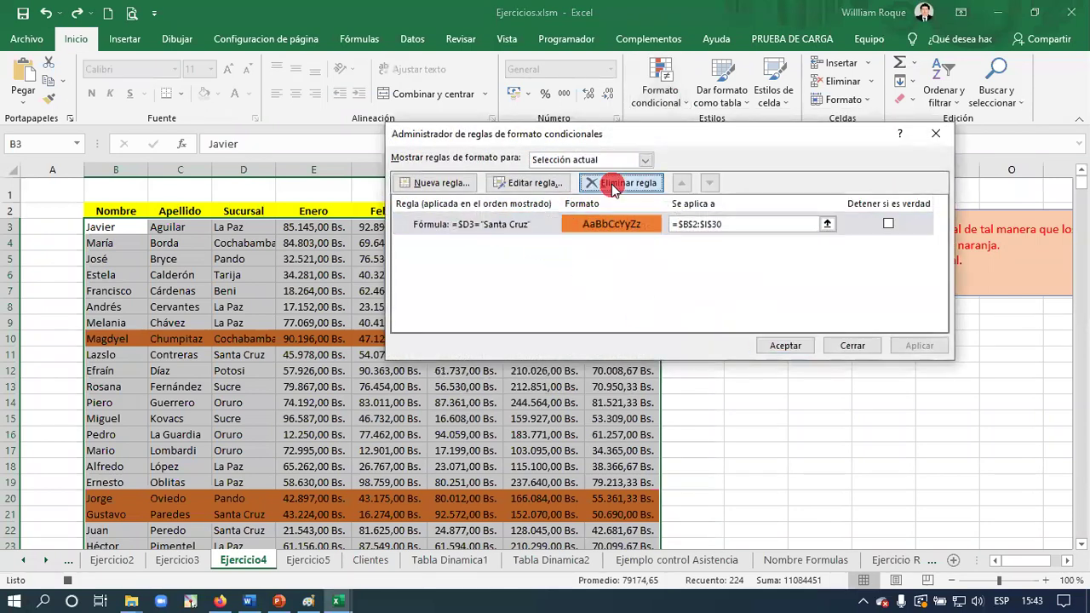
left_click(909, 348)
left_click(784, 345)
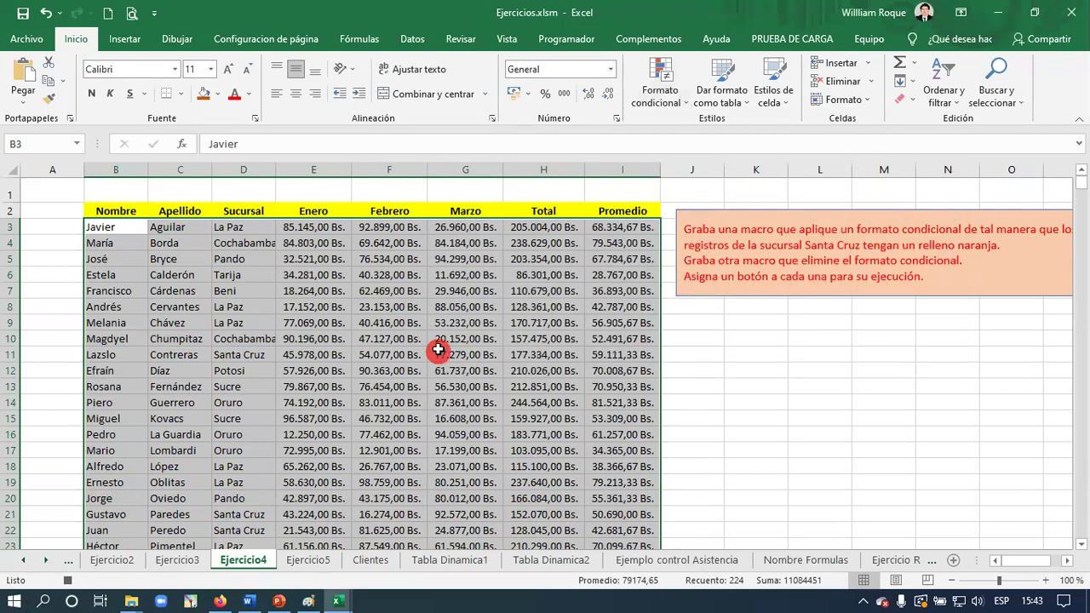
- Deselect the table and drag row 1 taller
left_click(464, 338)
left_click(766, 353)
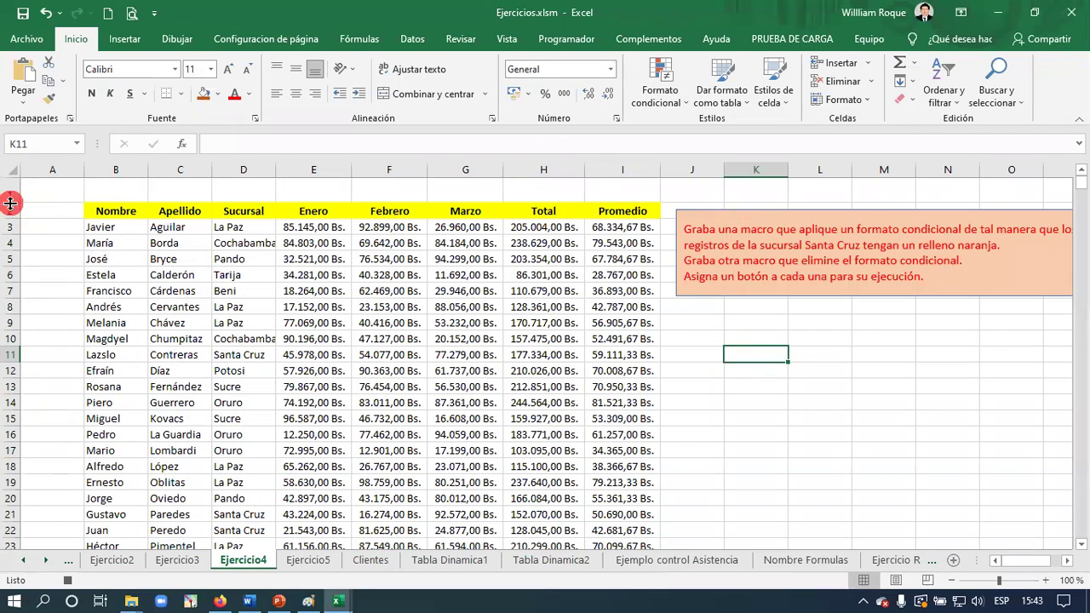
left_click_drag(10, 203, 10, 225)
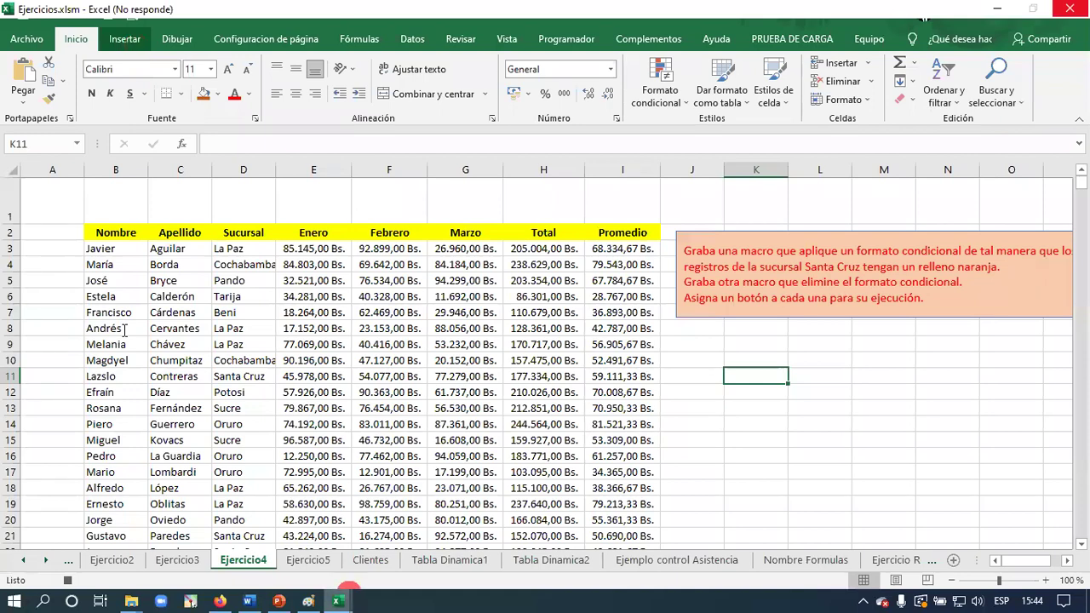
mouse_move(337, 601)
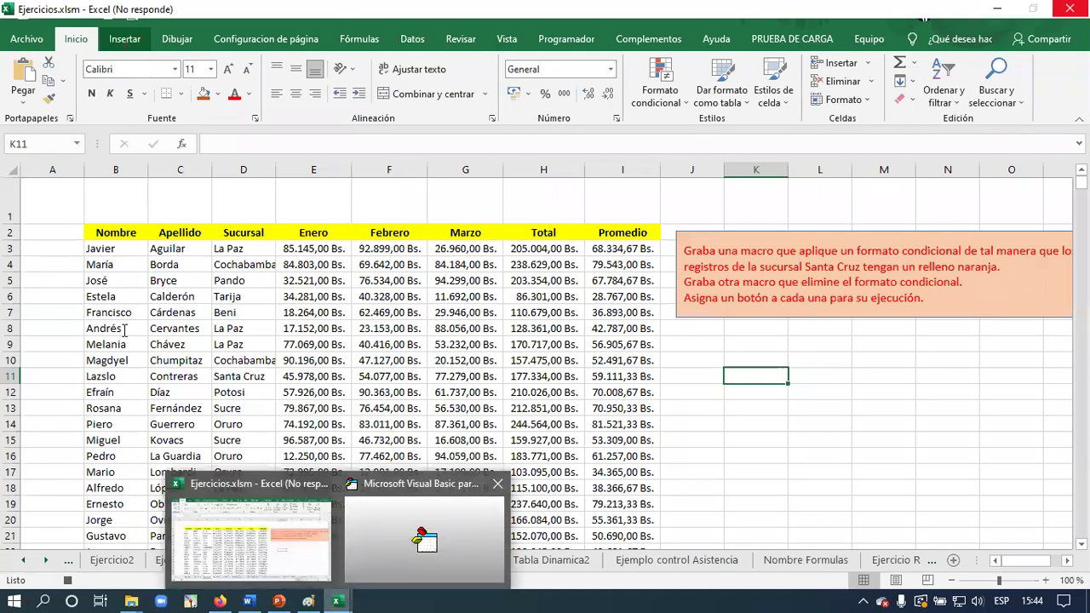
left_click(402, 524)
mouse_move(337, 601)
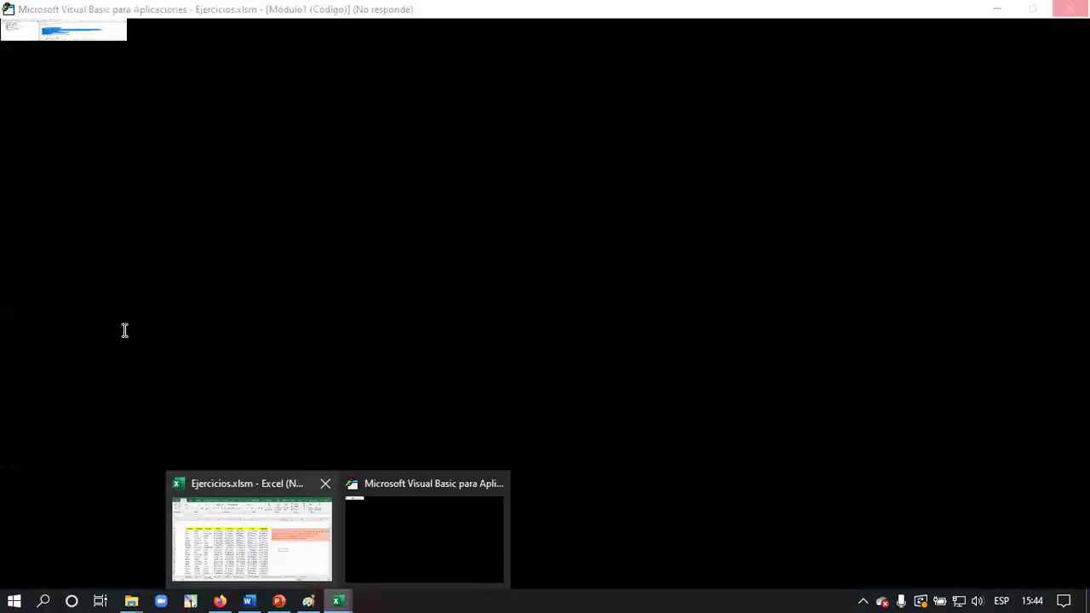
left_click(289, 528)
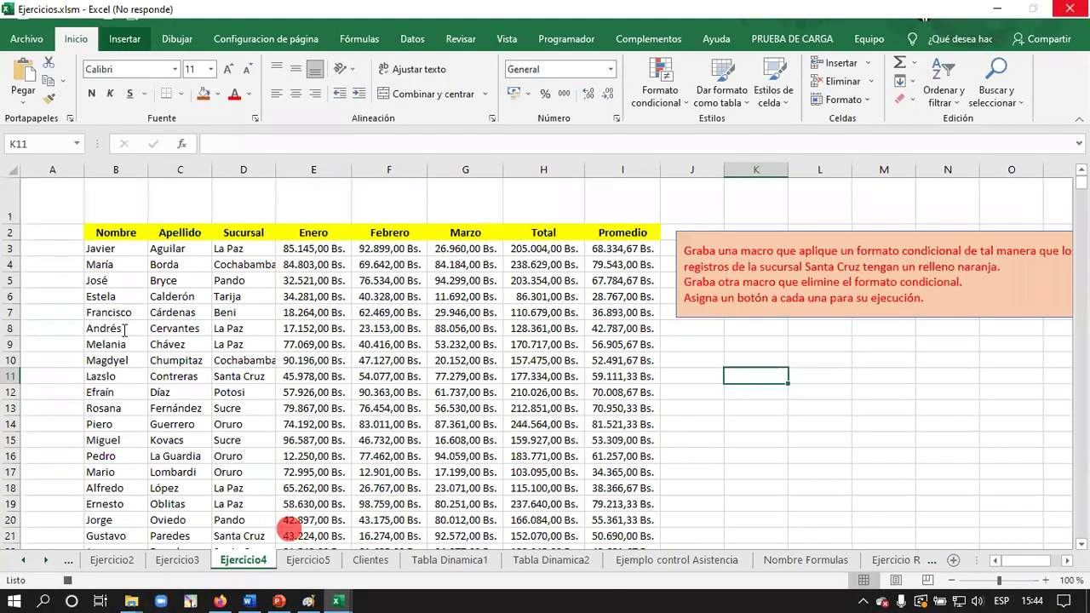
- In Paint, add ESCRIBIENDO CODIGO in a black text box below the red note
left_click(309, 601)
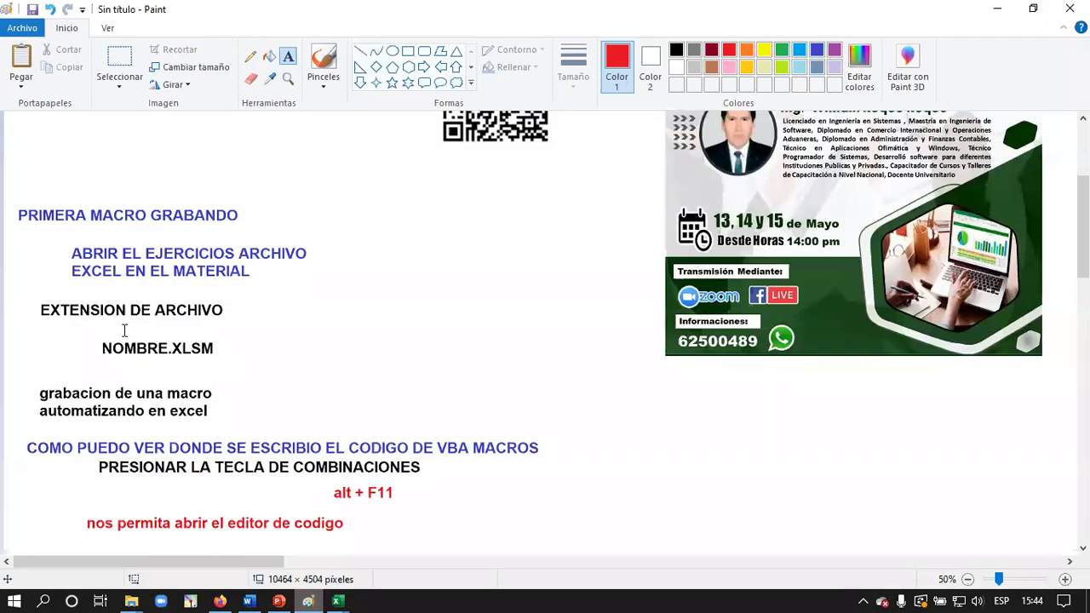
scroll(366, 421, "down", 3)
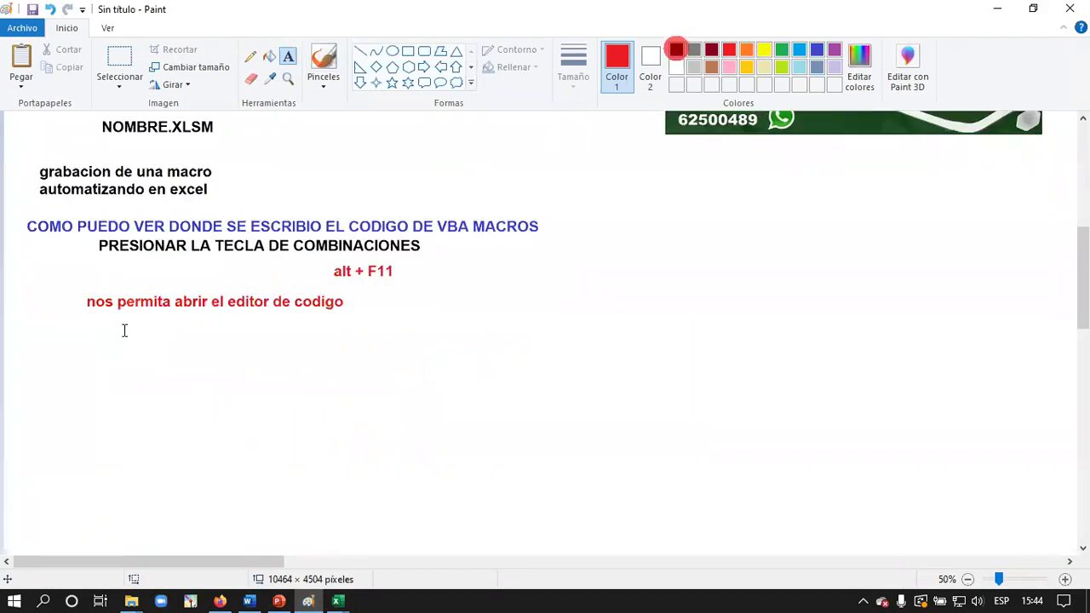
left_click(676, 49)
left_click_drag(46, 348, 46, 348)
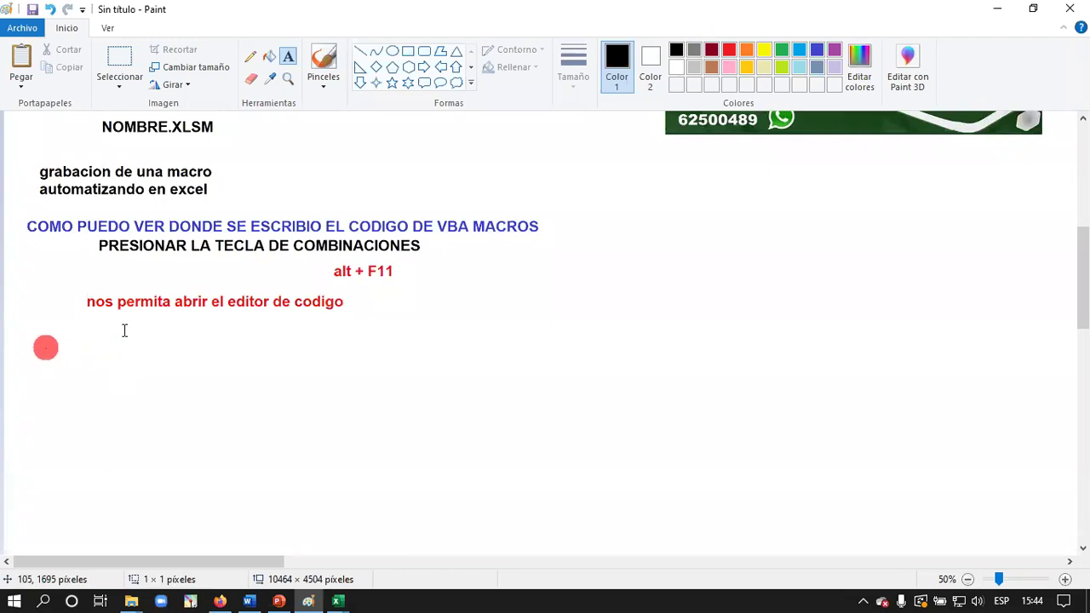
left_click_drag(46, 347, 124, 330)
type("ESCRIBIENDO CODIGO")
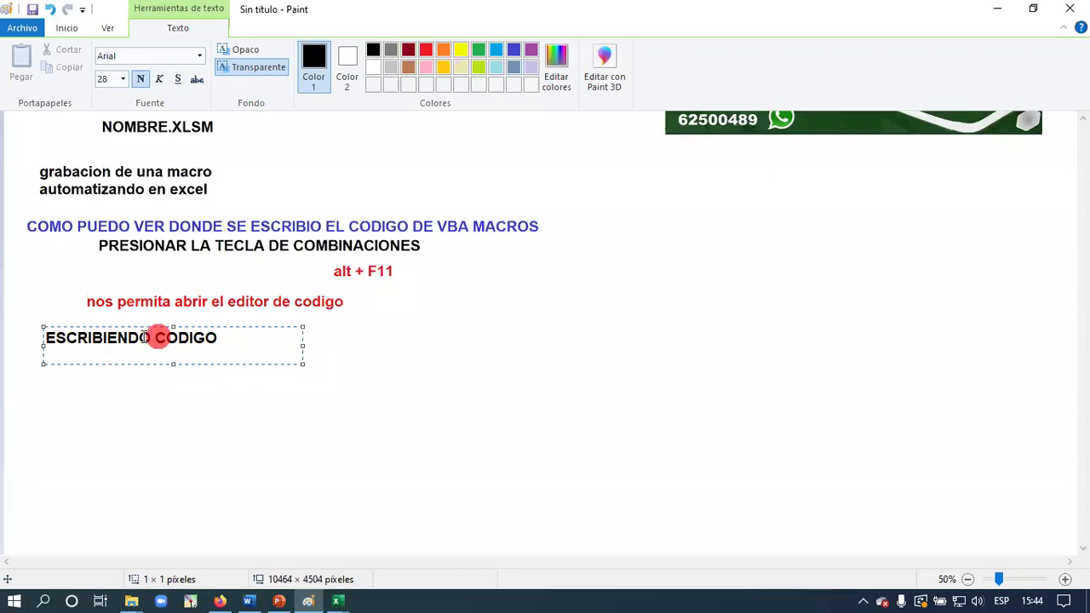
left_click_drag(116, 326, 97, 325)
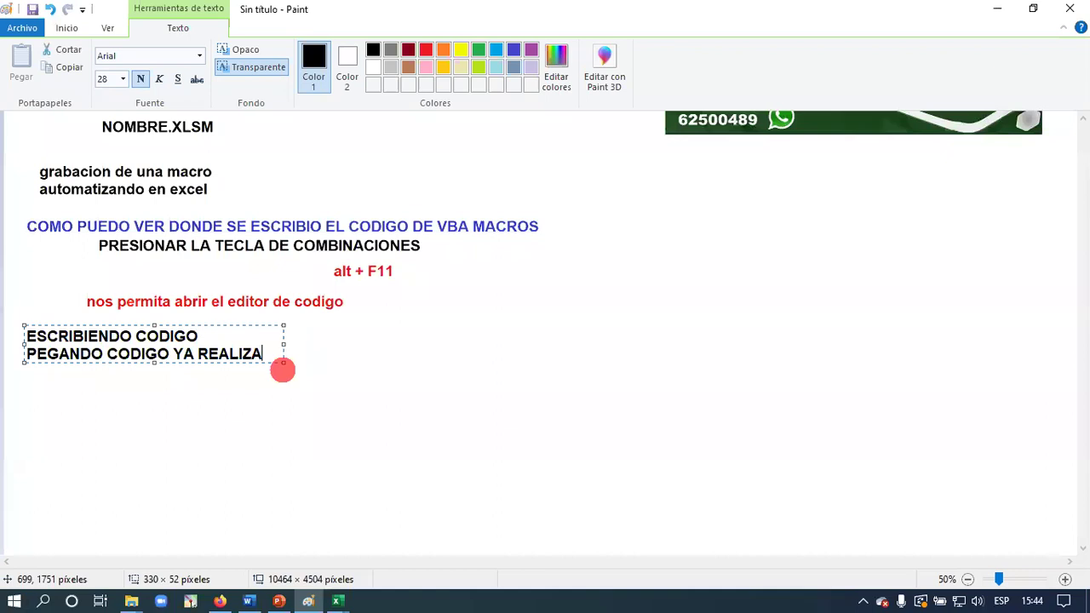
type("OS")
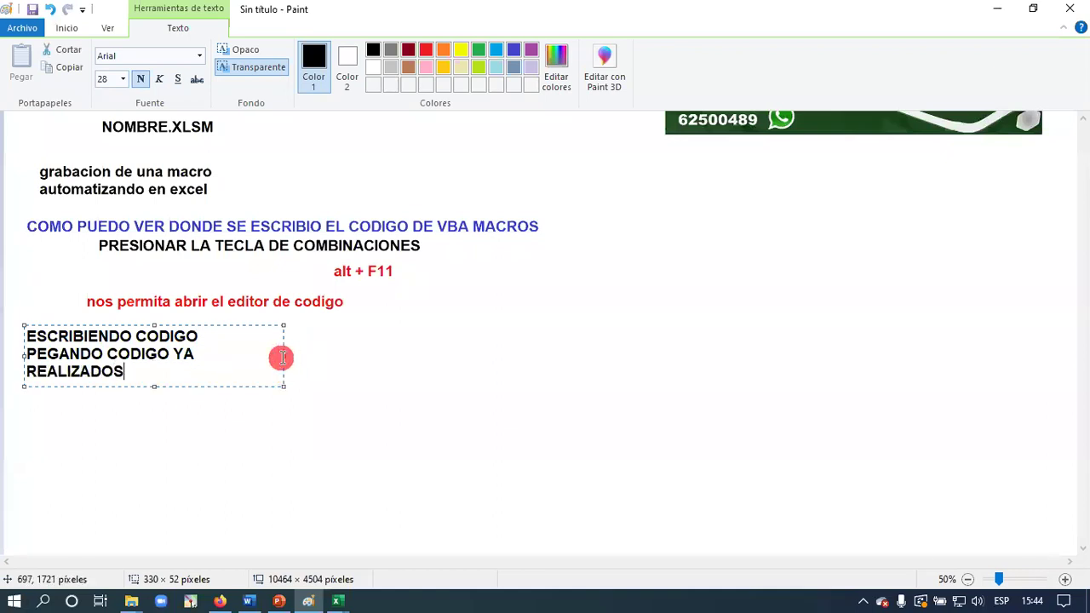
- Widen the box so PEGANDO CODIGO YA REALIZADOS sits on a separate spaced line, commit it, and minimize Paint
left_click_drag(284, 357, 509, 356)
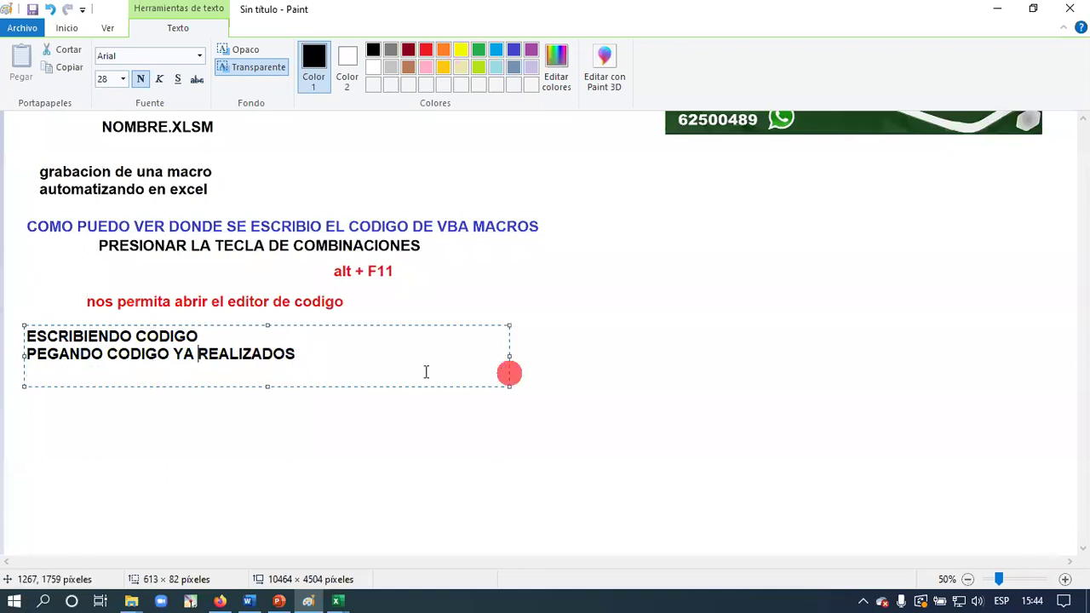
left_click(254, 334)
key("Return")
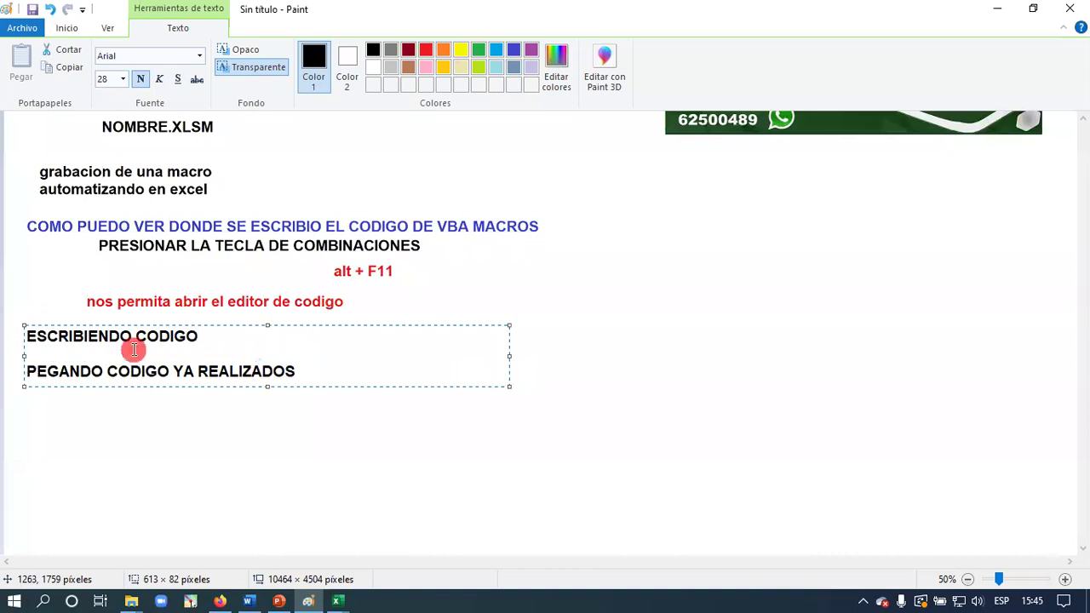
left_click(217, 372)
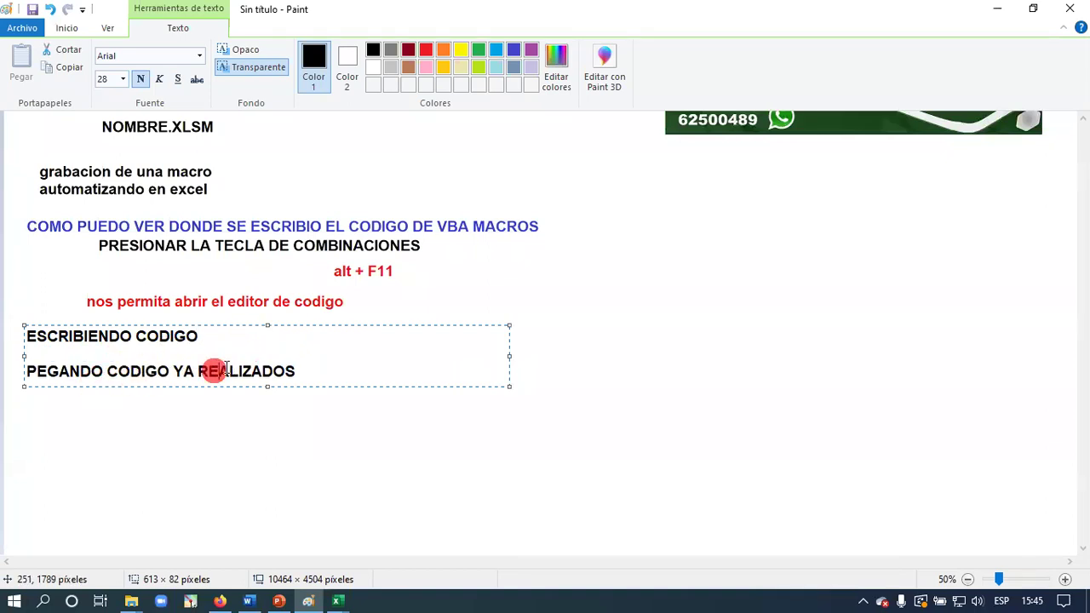
left_click_drag(300, 371, 29, 379)
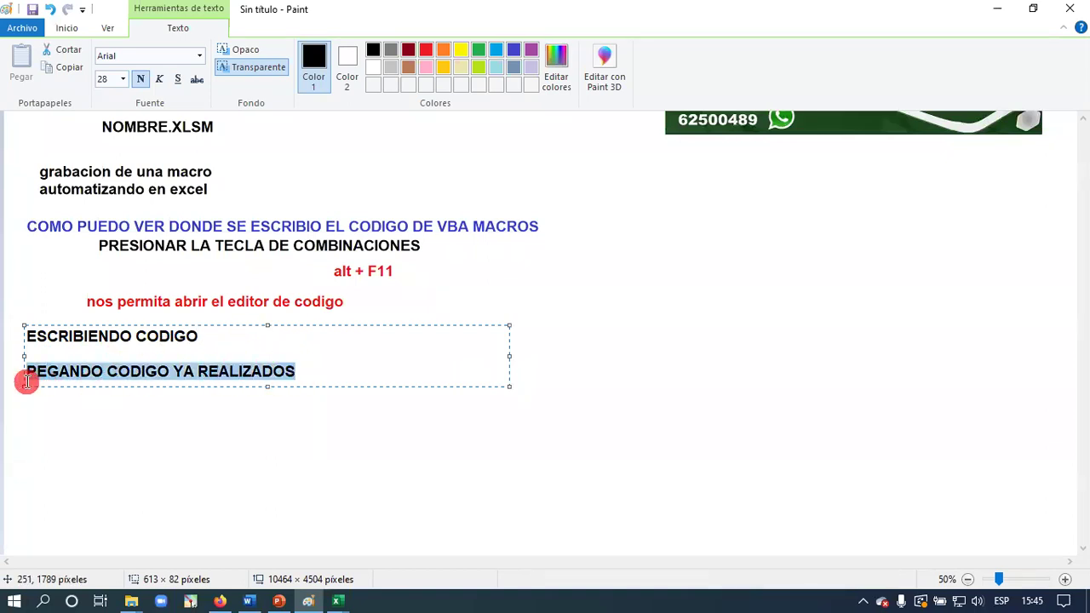
left_click(128, 337)
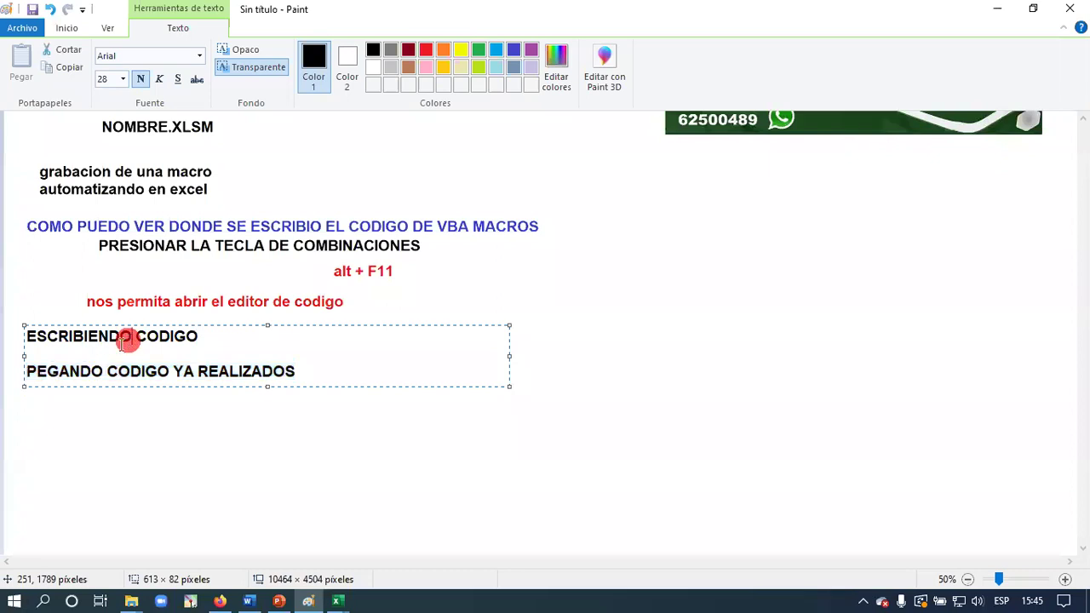
left_click(361, 308)
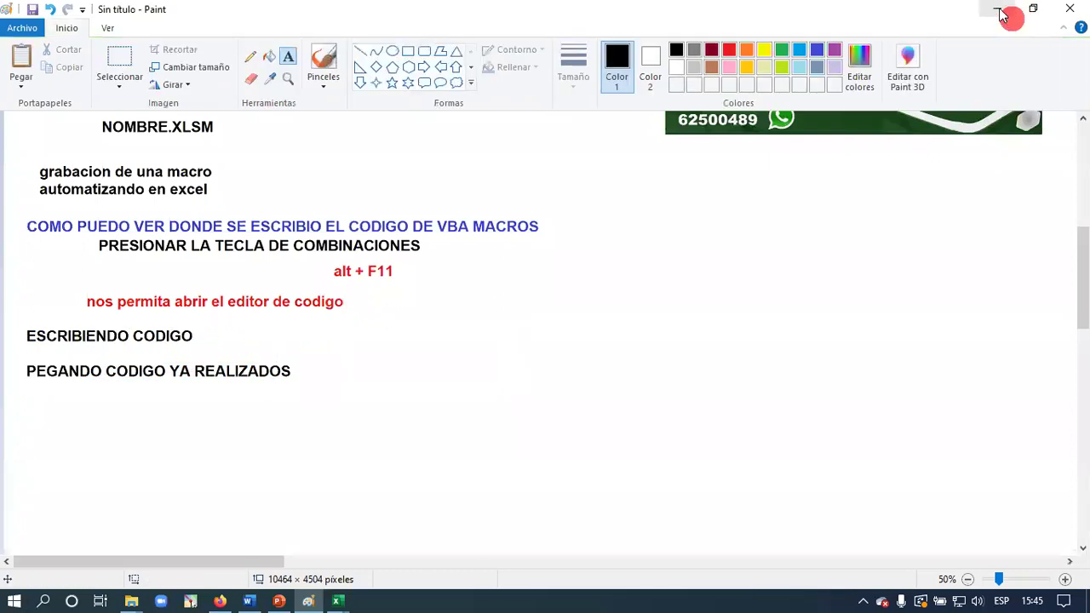
left_click(997, 8)
- Back on Ejercicio4, draw a form control button over cell J1
left_click(581, 296)
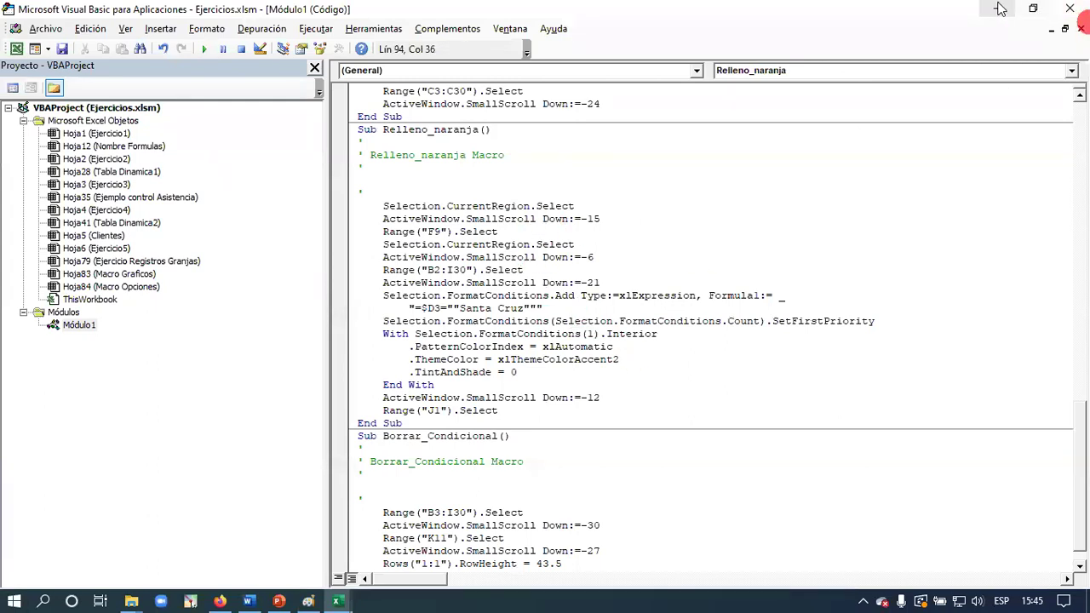
left_click(996, 8)
left_click(513, 337)
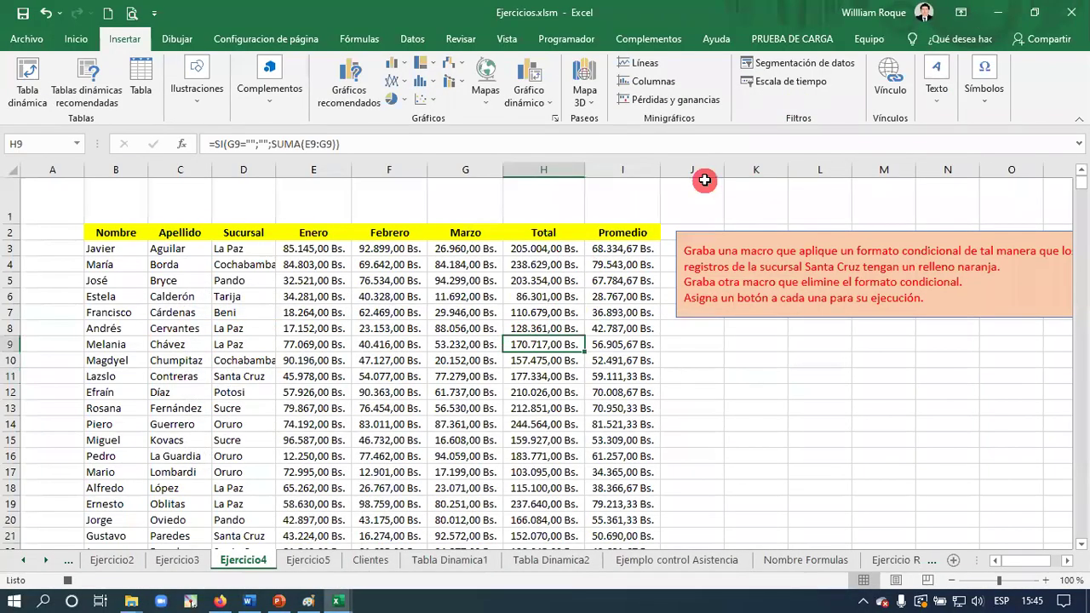
left_click(551, 44)
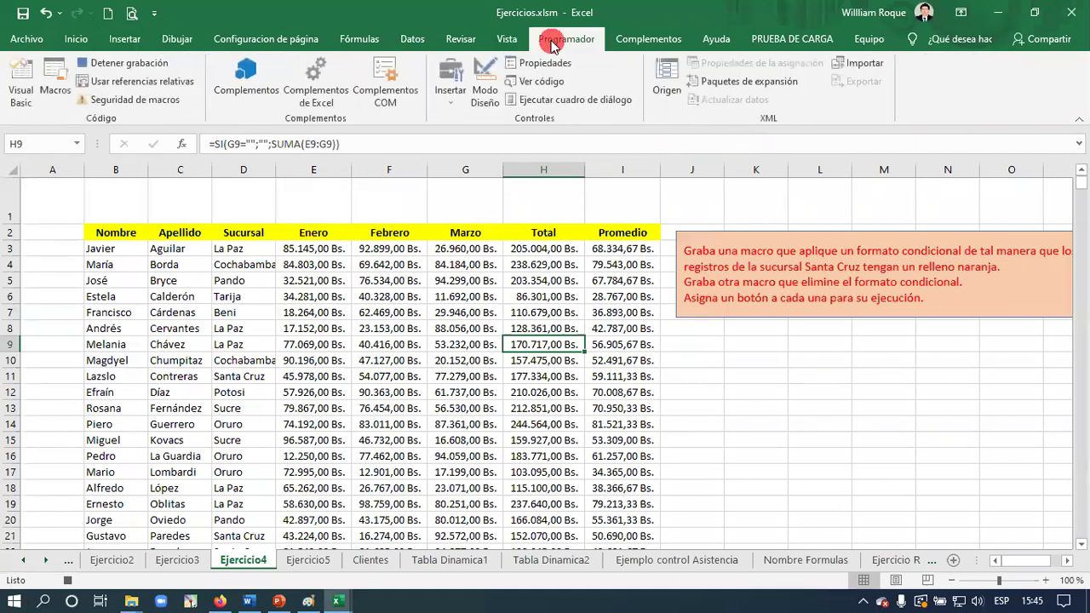
left_click(452, 98)
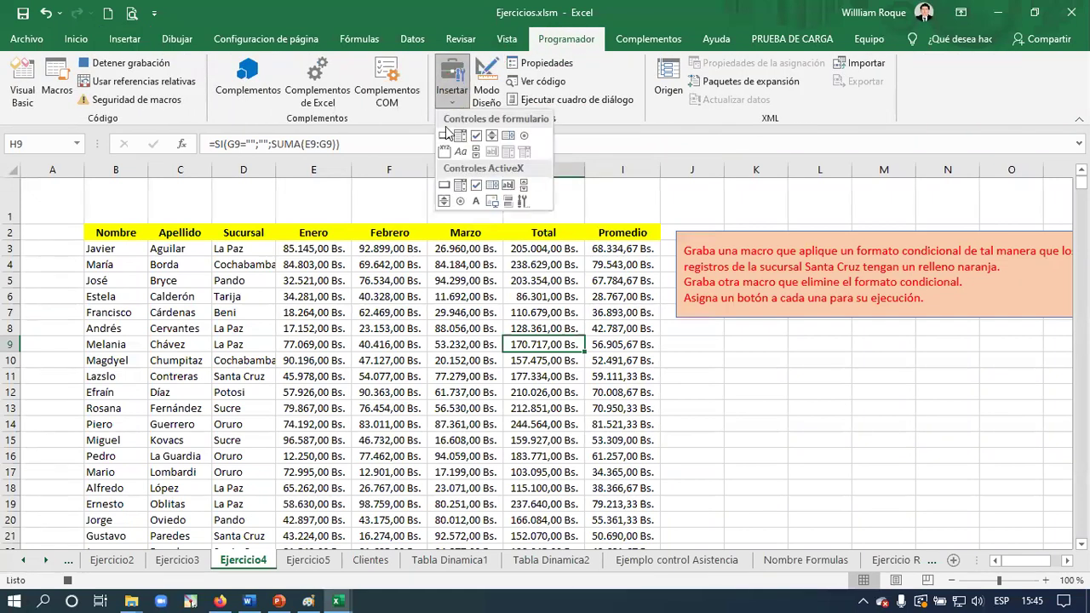
left_click(444, 134)
left_click_drag(666, 186, 776, 220)
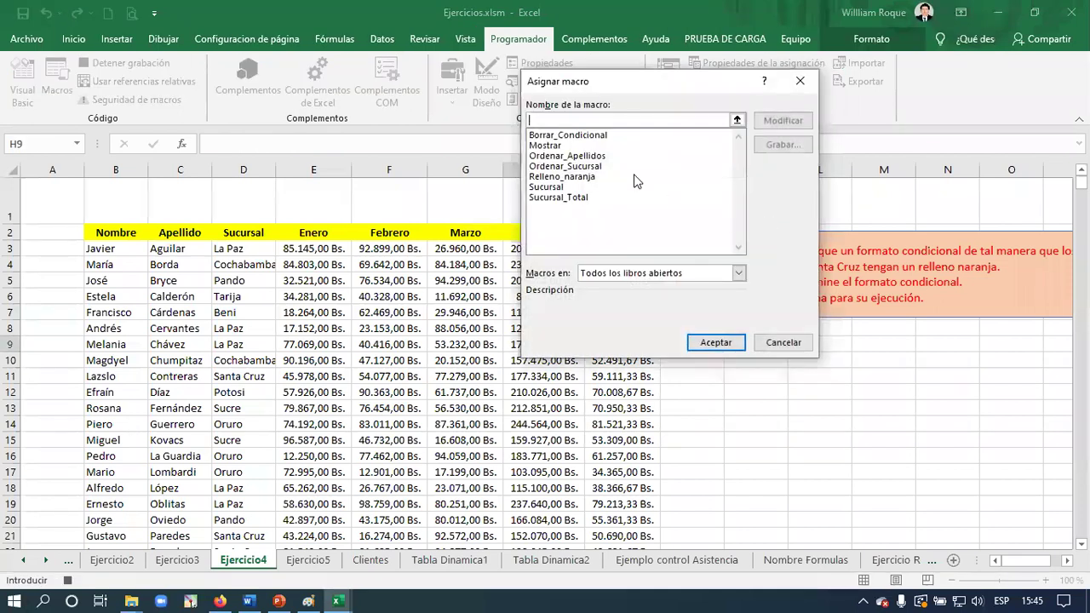
- Assign the Relleno_naranja macro to the button and caption it Rellenar naranja
left_click(570, 177)
left_click(715, 341)
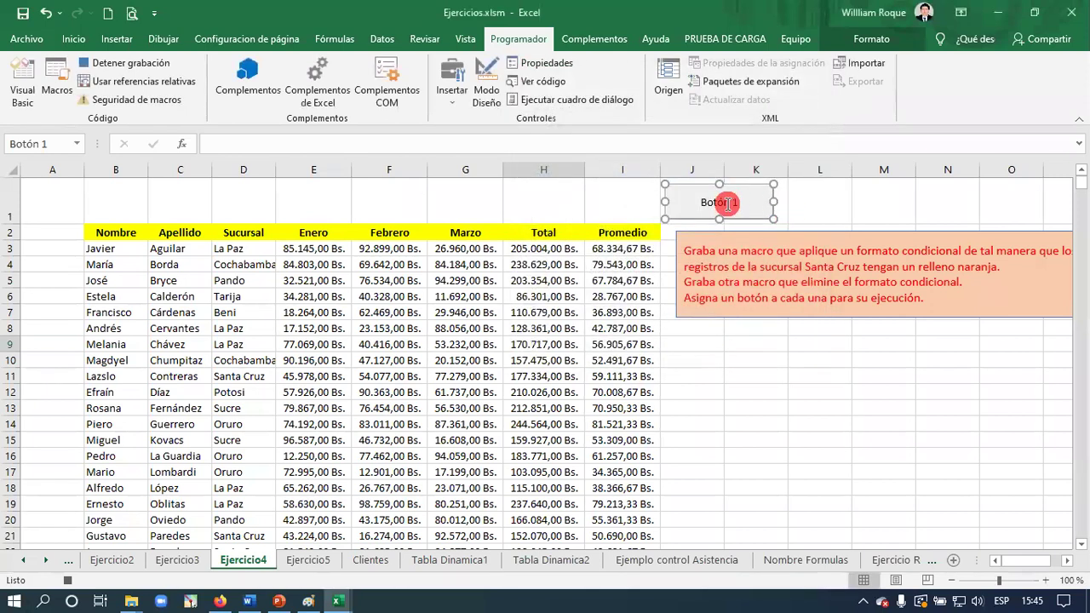
left_click(728, 203)
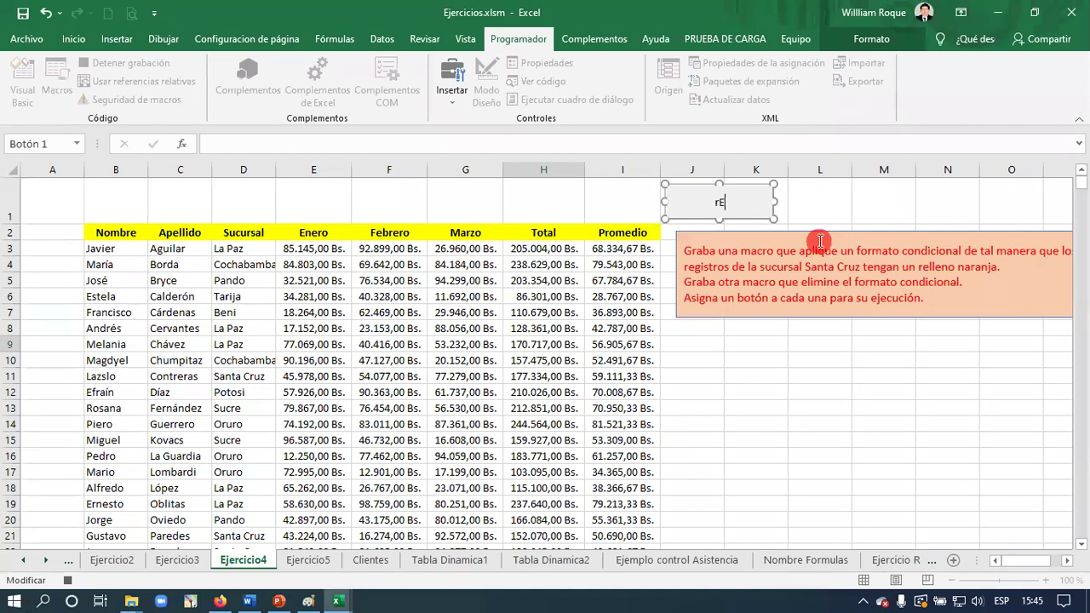
type("Relle")
type("narandja")
- Draw a second button beside Rellenar naranja, assign Borrar_Condicional, and caption it Borrar Formato
left_click(750, 356)
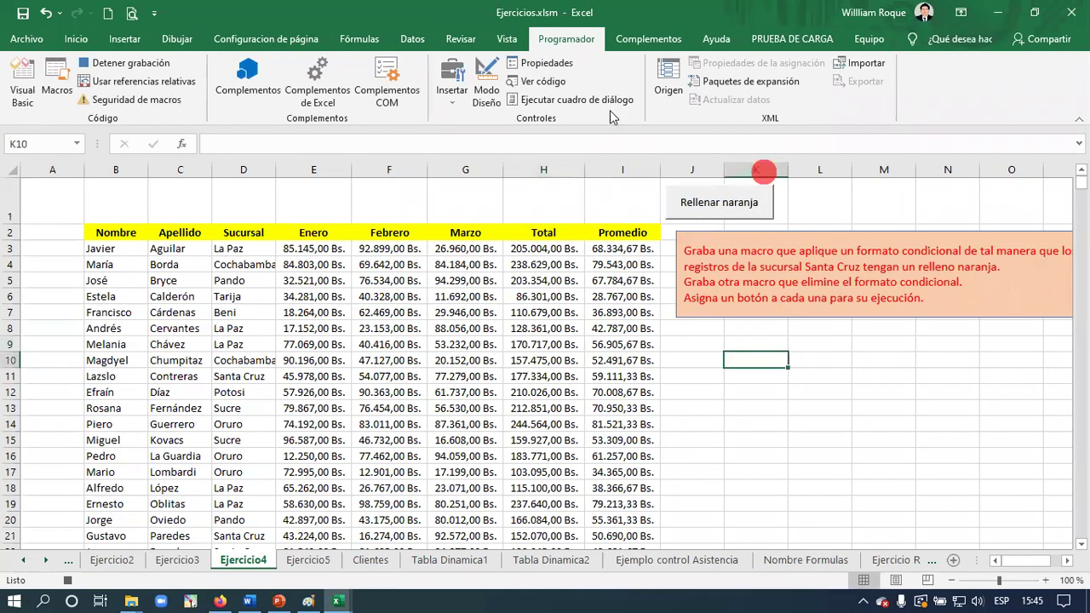
left_click(451, 76)
left_click(442, 137)
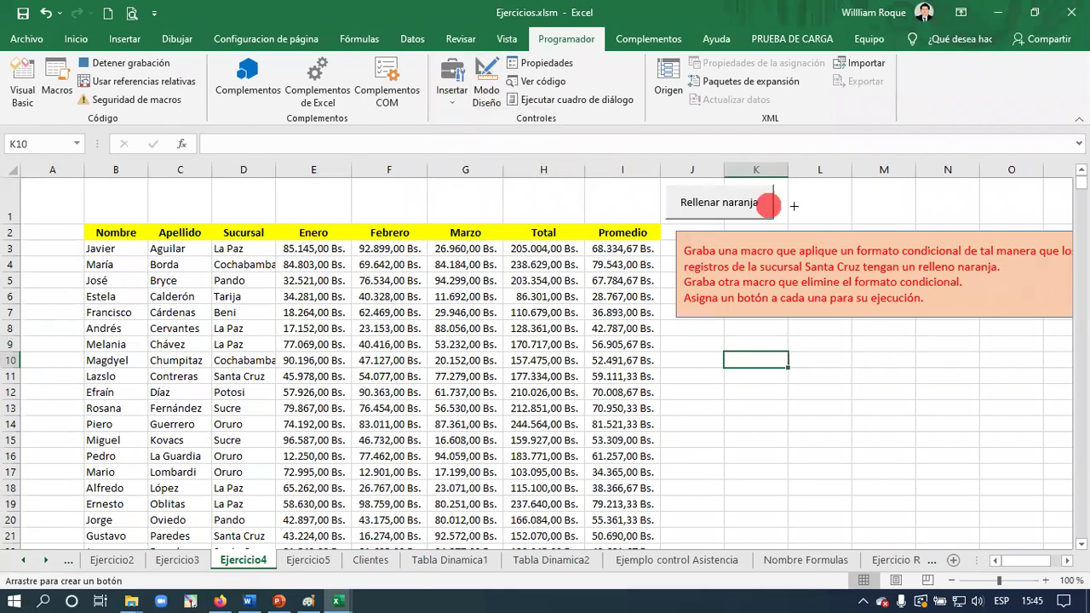
left_click_drag(785, 186, 931, 220)
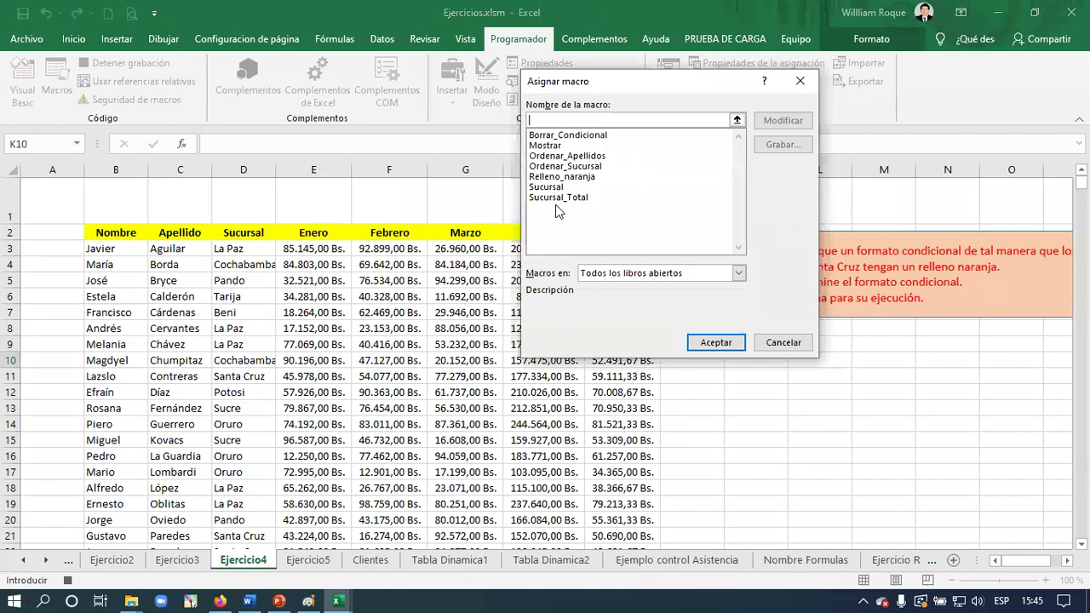
left_click(565, 135)
left_click(715, 342)
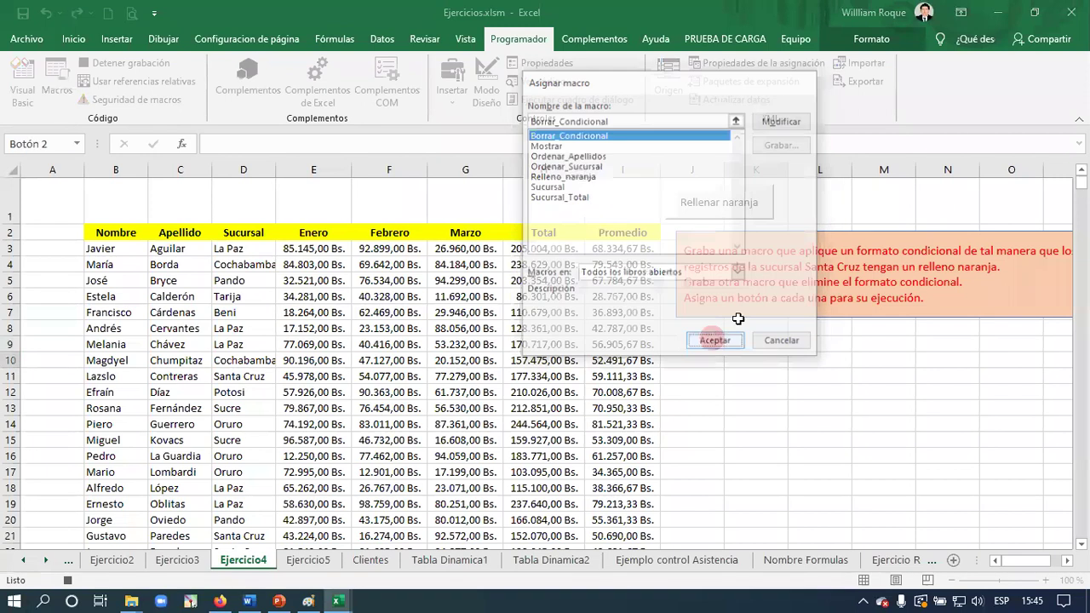
left_click(856, 202)
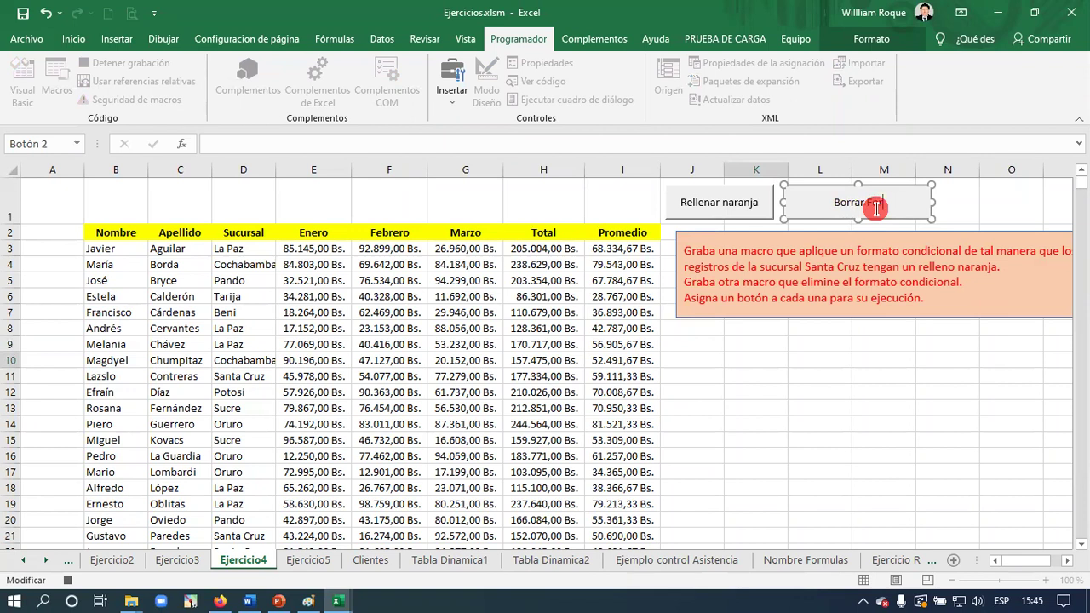
left_click(827, 349)
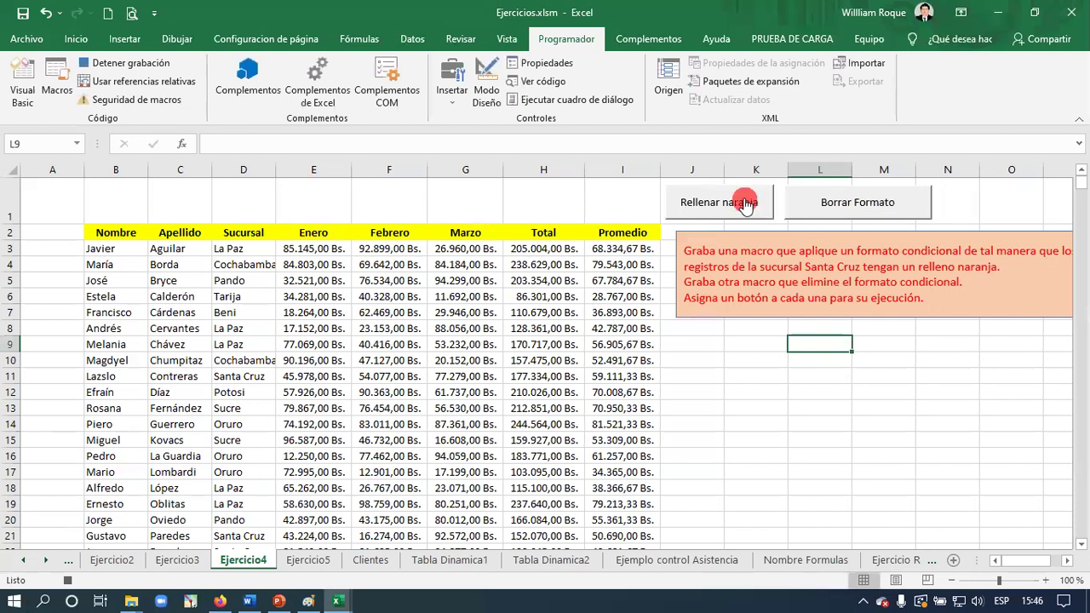
- Stop the macro recording, leaving the Rellenar naranja button deselected
right_click(741, 192)
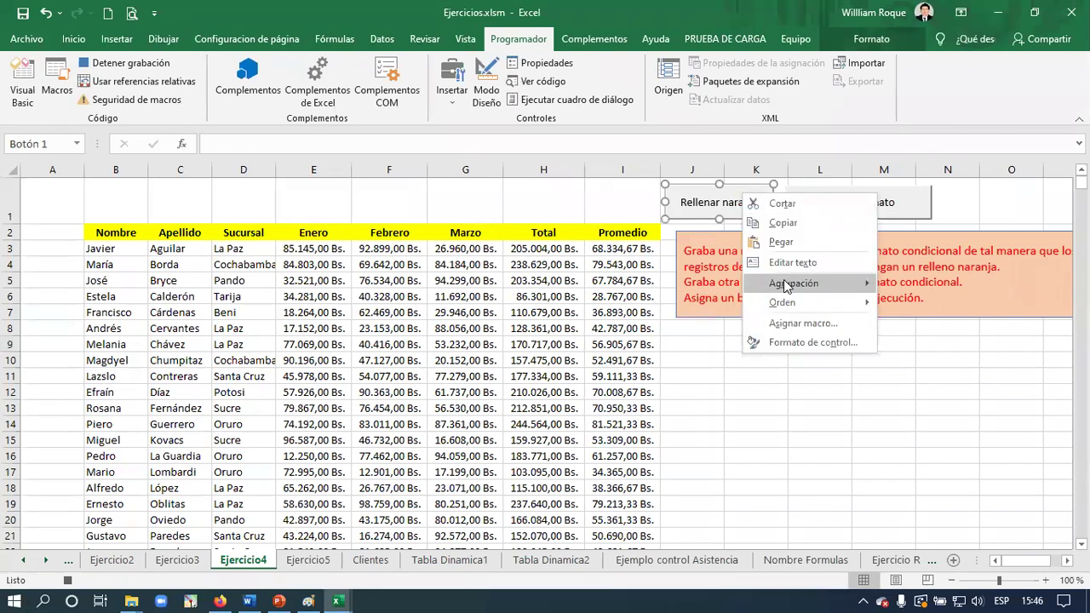
mouse_move(790, 291)
key("Escape")
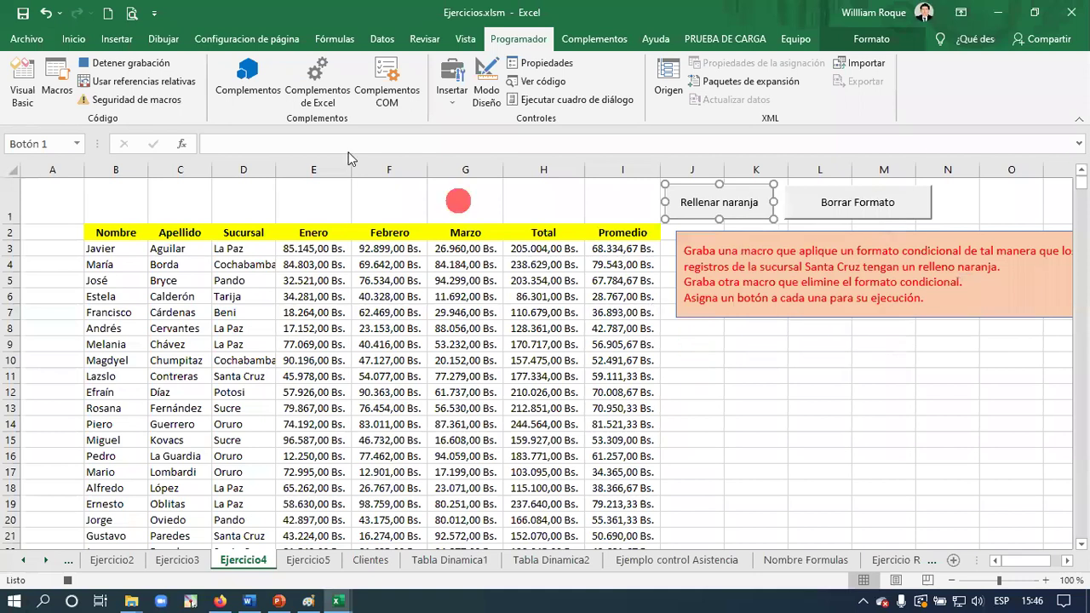
left_click(156, 71)
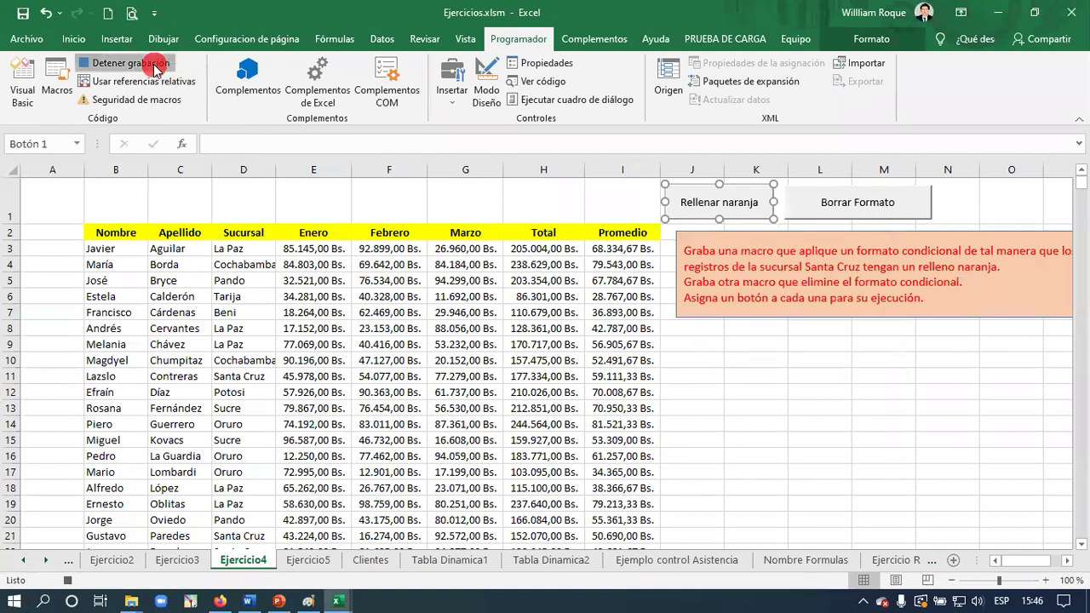
left_click(757, 356)
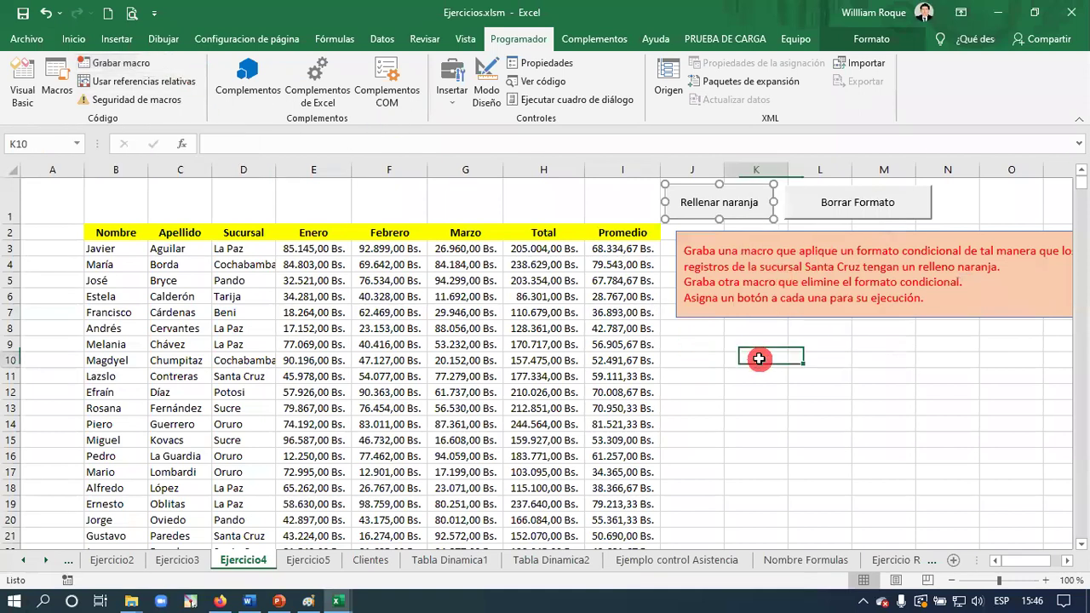
- Test Rellenar naranja and Borrar Formato, leaving rows 10, 20 and 21 filled orange
left_click(742, 205)
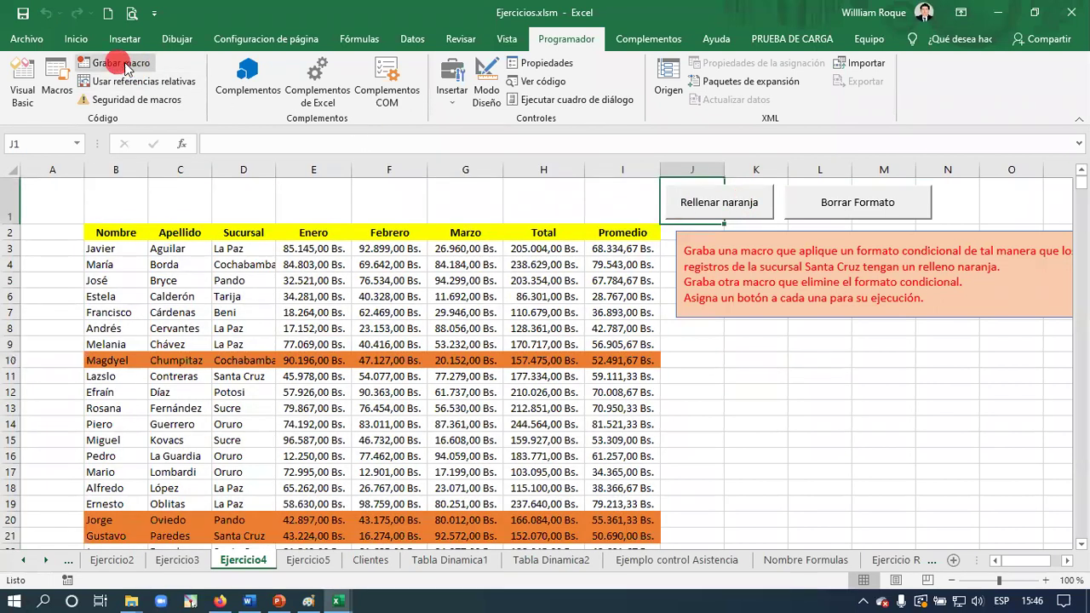
left_click(755, 391)
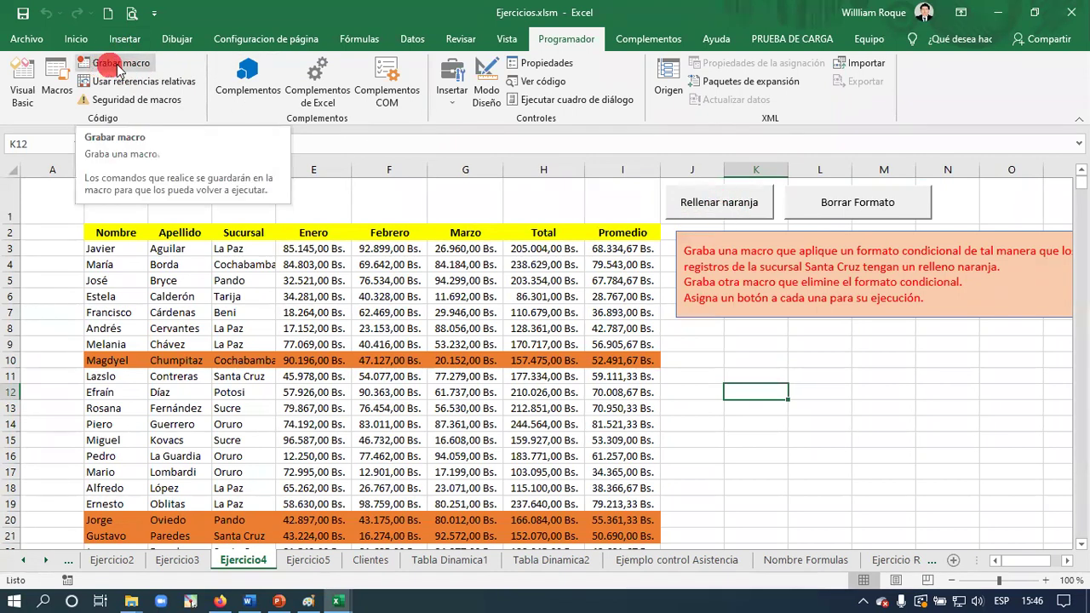
left_click(863, 360)
left_click(866, 211)
left_click(791, 338)
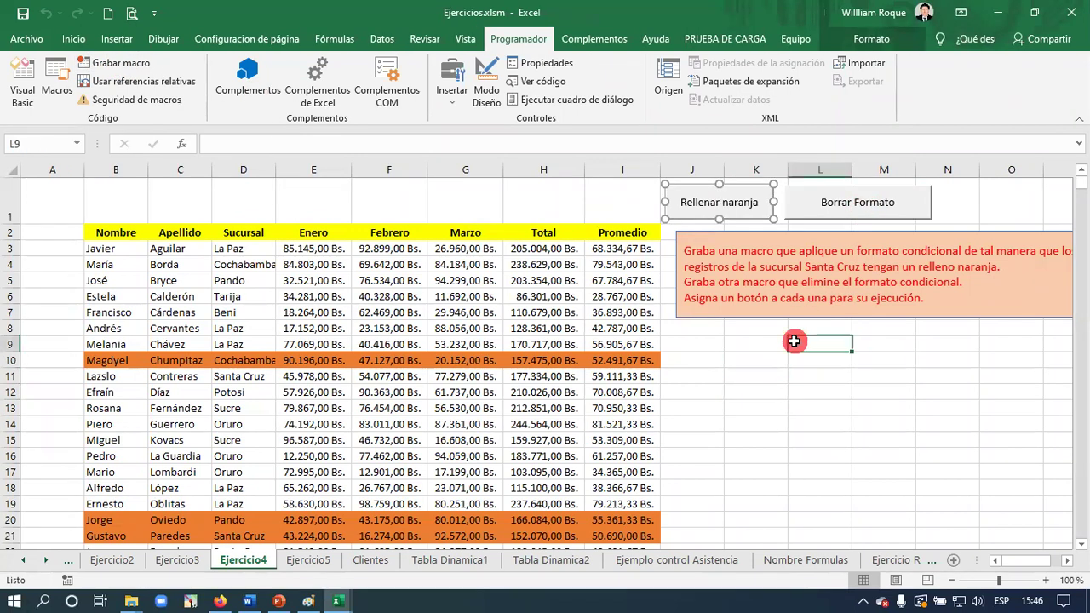
left_click(732, 210)
left_click(862, 208)
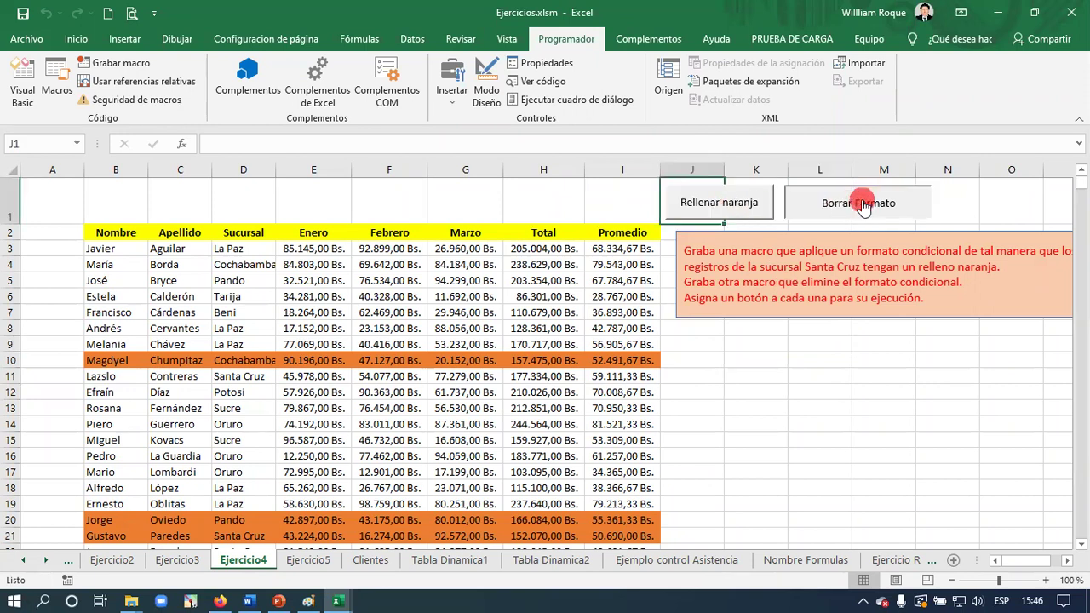
left_click(862, 208)
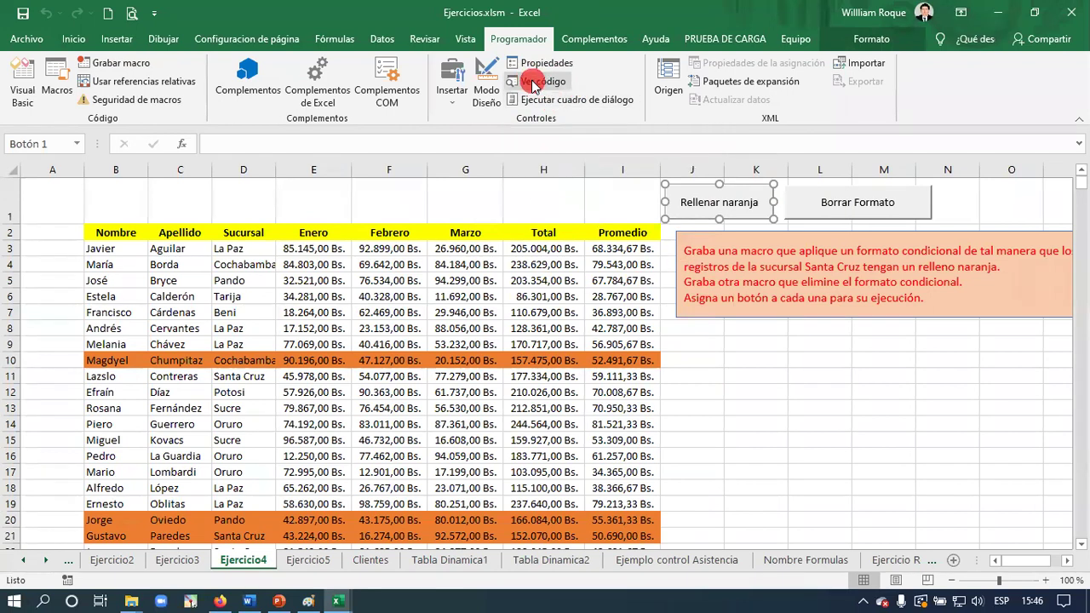
left_click(737, 370)
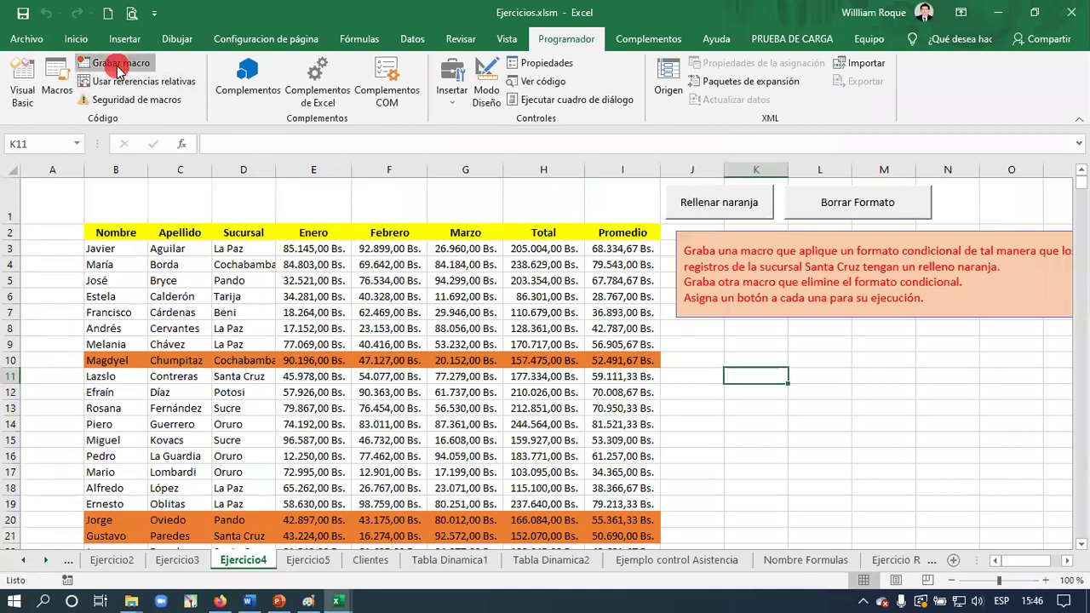
- Start recording a new Borrar macro and select the data range B3:I30
left_click(119, 69)
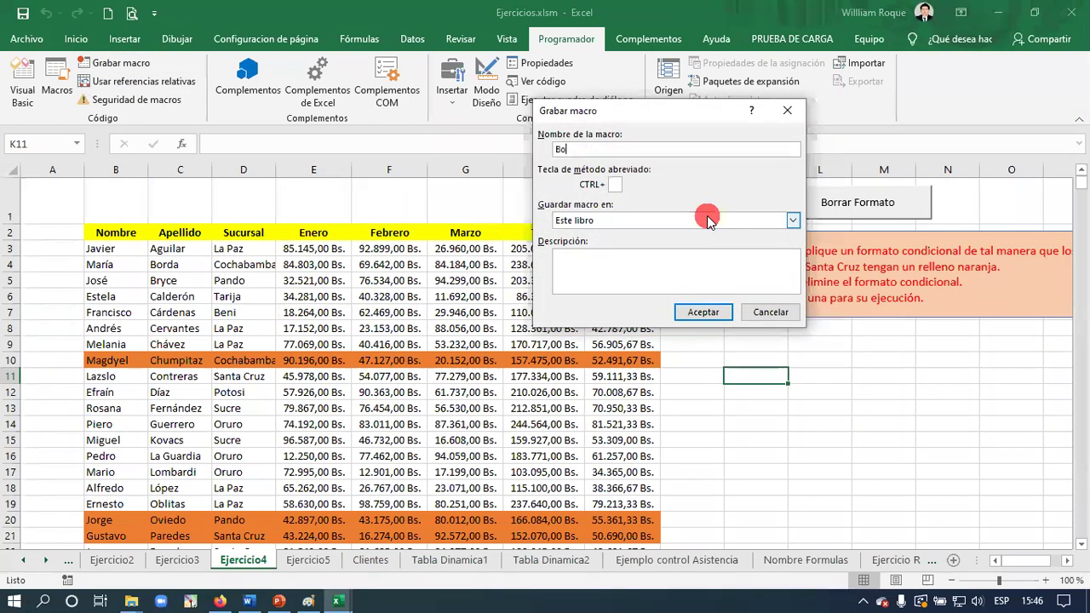
left_click(703, 312)
left_click_drag(114, 249, 623, 301)
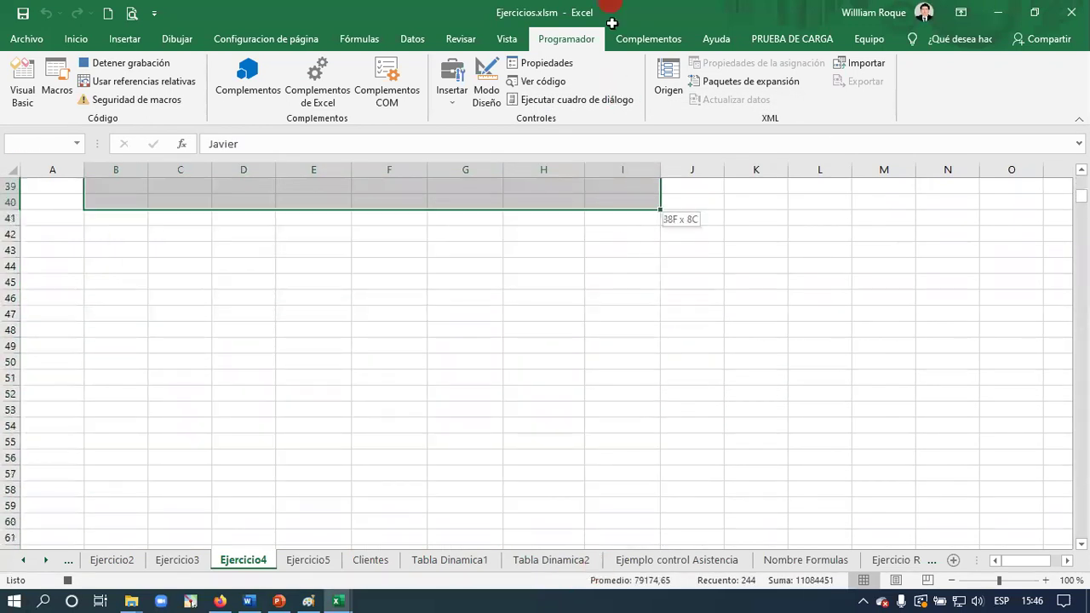
left_click_drag(623, 301, 628, 522)
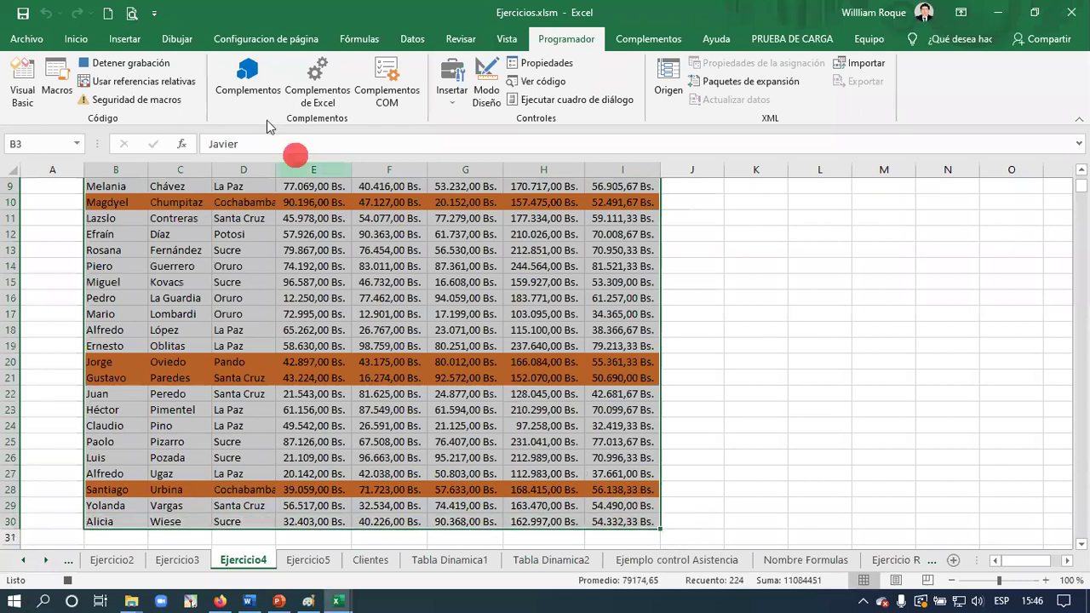
- In the conditional formatting rules manager, delete both Santa Cruz rules and apply the change
left_click(83, 39)
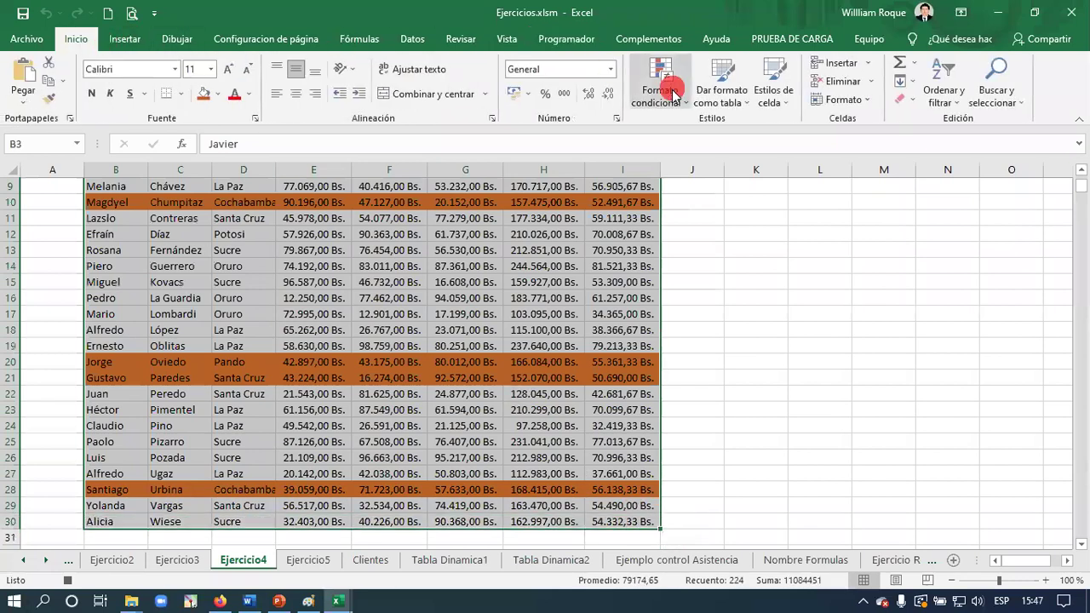
left_click(668, 94)
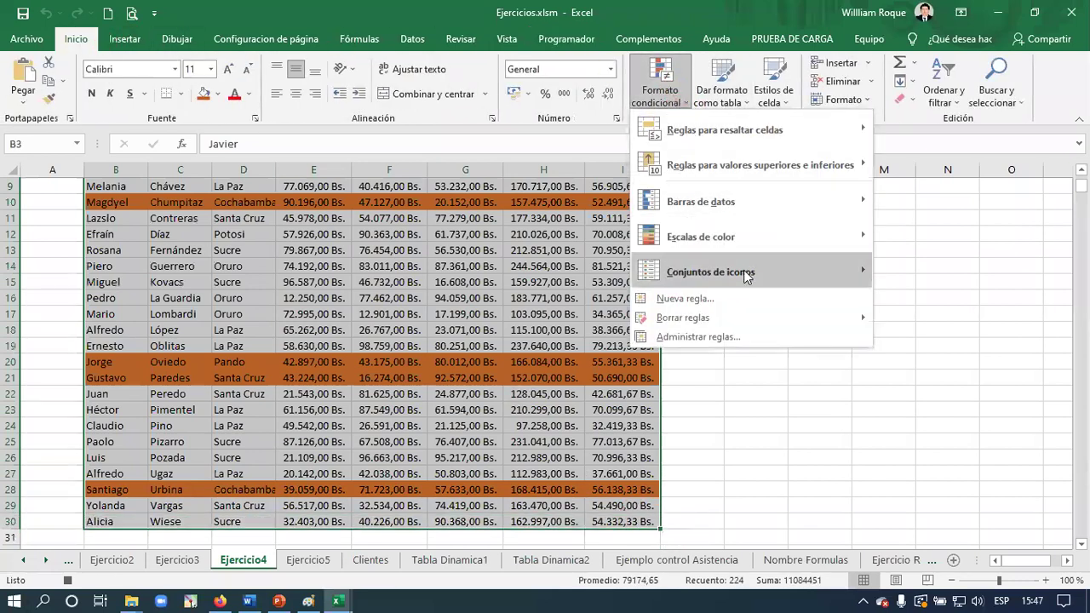
left_click(763, 337)
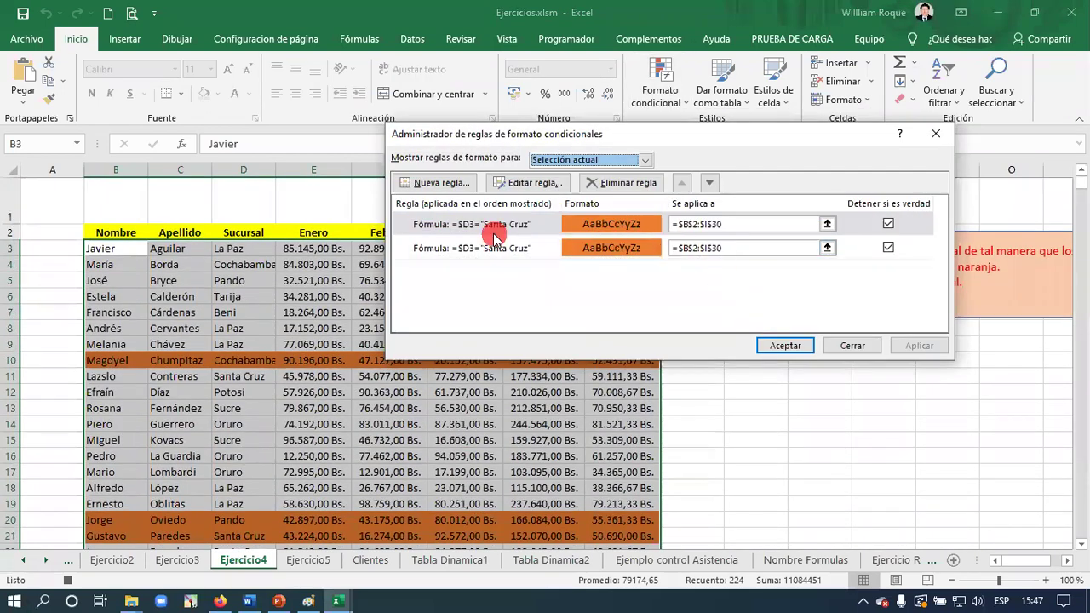
left_click(493, 232)
left_click(549, 187)
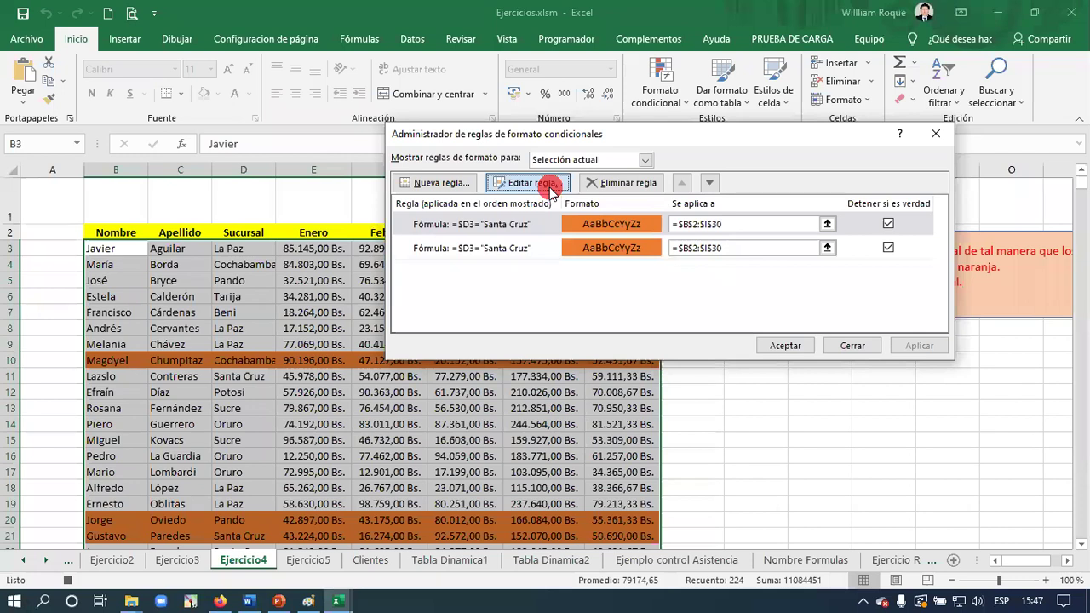
left_click(623, 183)
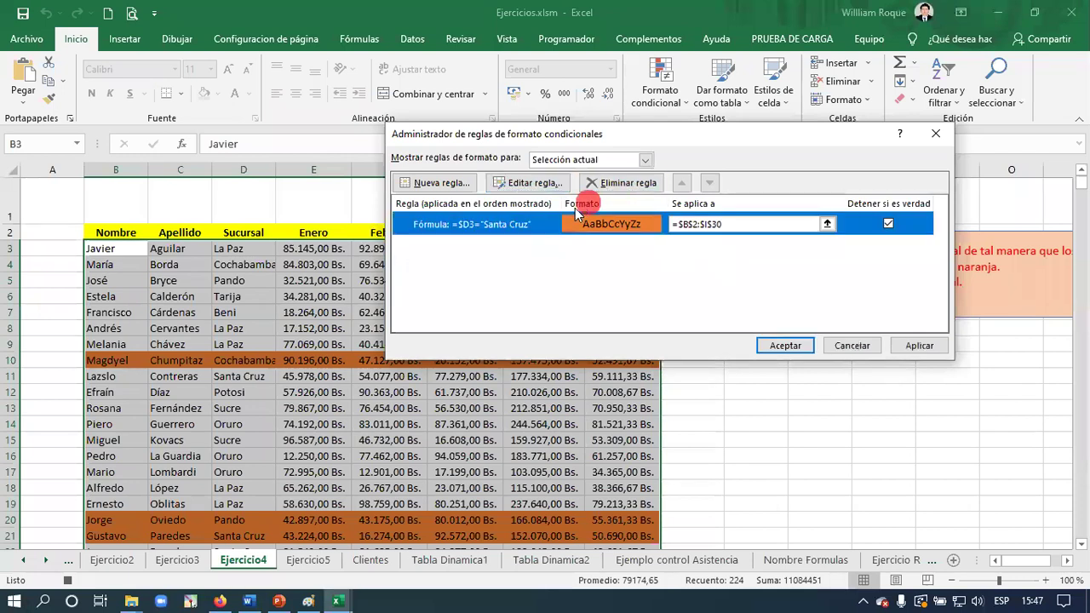
left_click(631, 184)
left_click(918, 345)
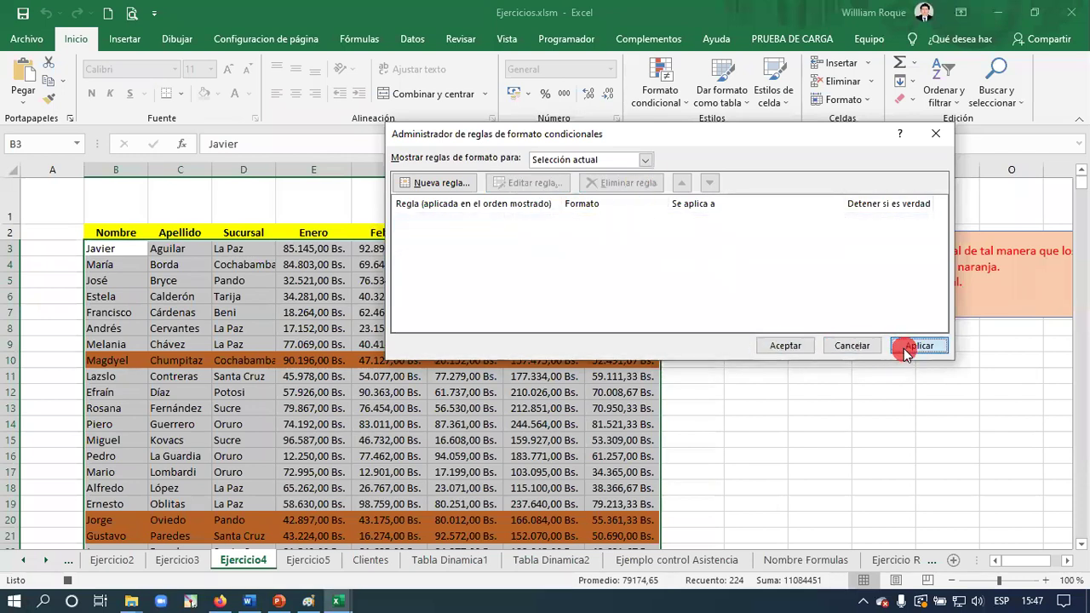
left_click(788, 348)
left_click(755, 392)
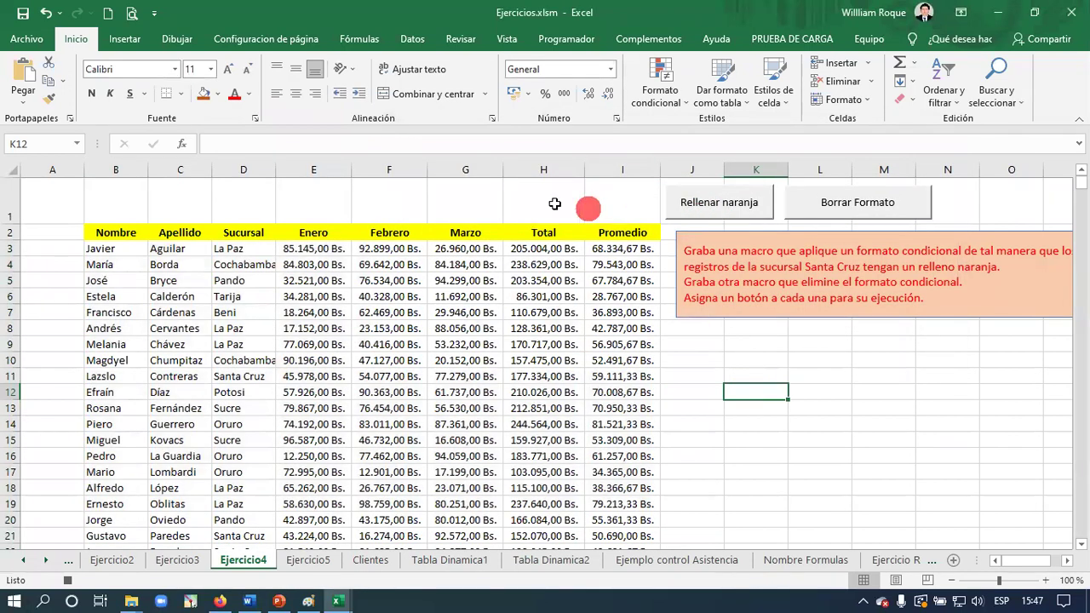
- Stop the recording and assign the Borrar macro to the Borrar Formato button
scroll(555, 224, "down", 1)
scroll(555, 224, "up", 1)
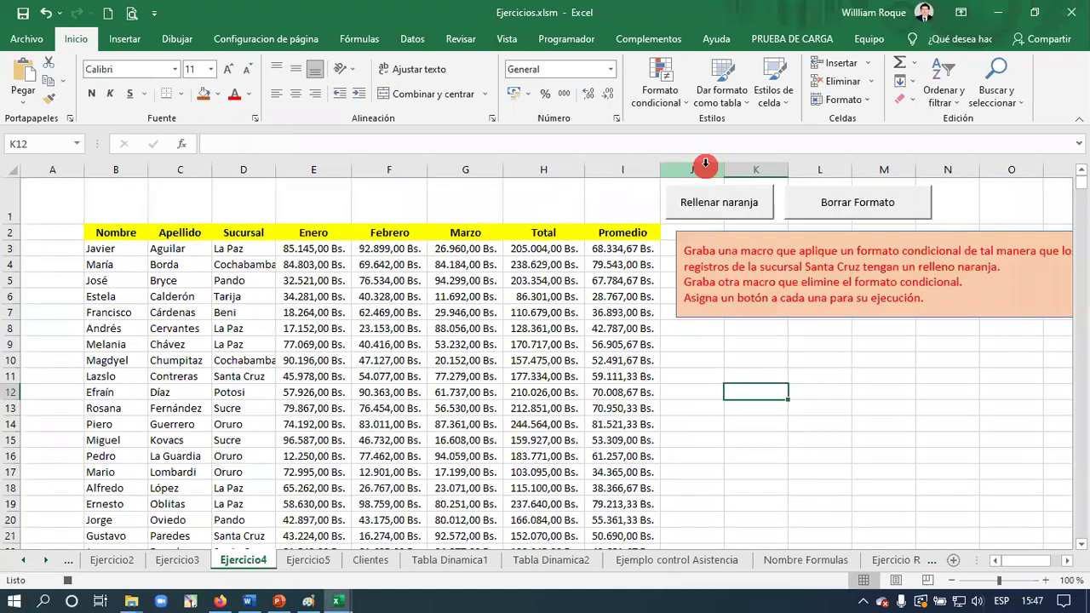
left_click(566, 39)
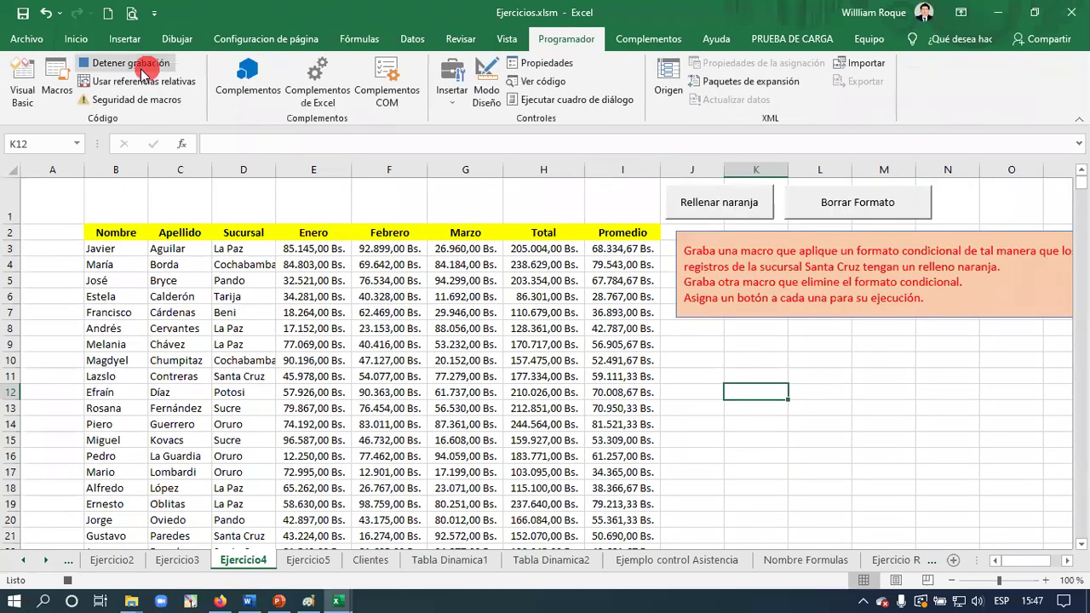
left_click(139, 67)
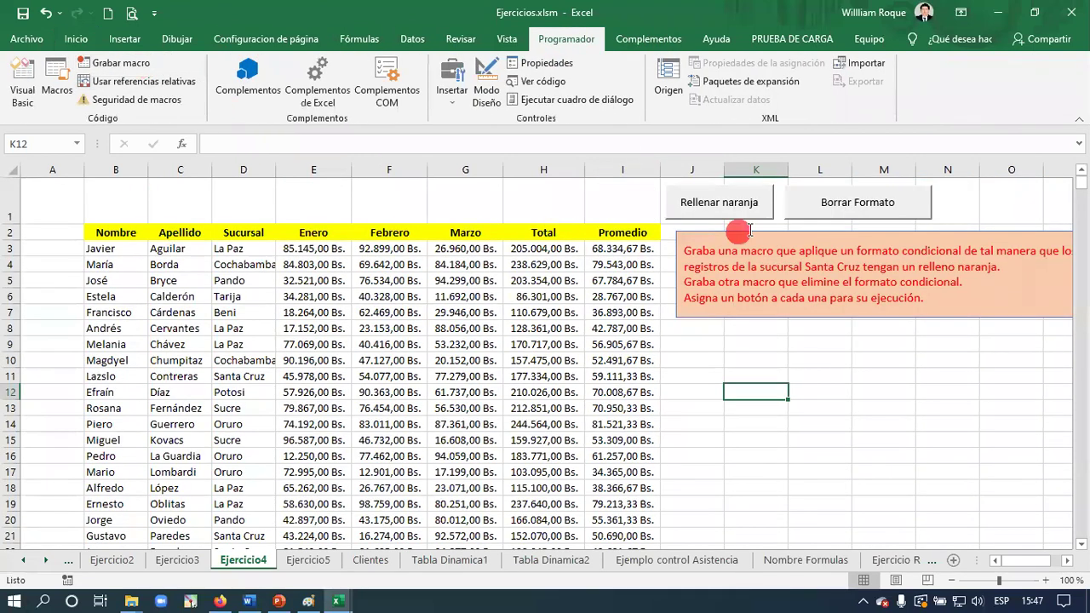
right_click(828, 200)
left_click(889, 328)
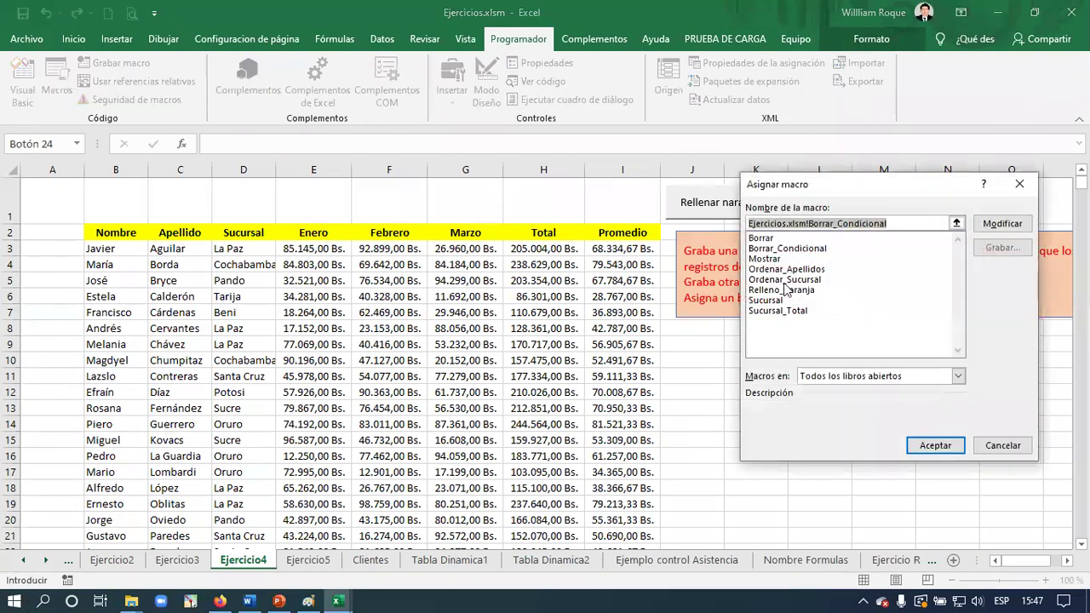
double_click(770, 241)
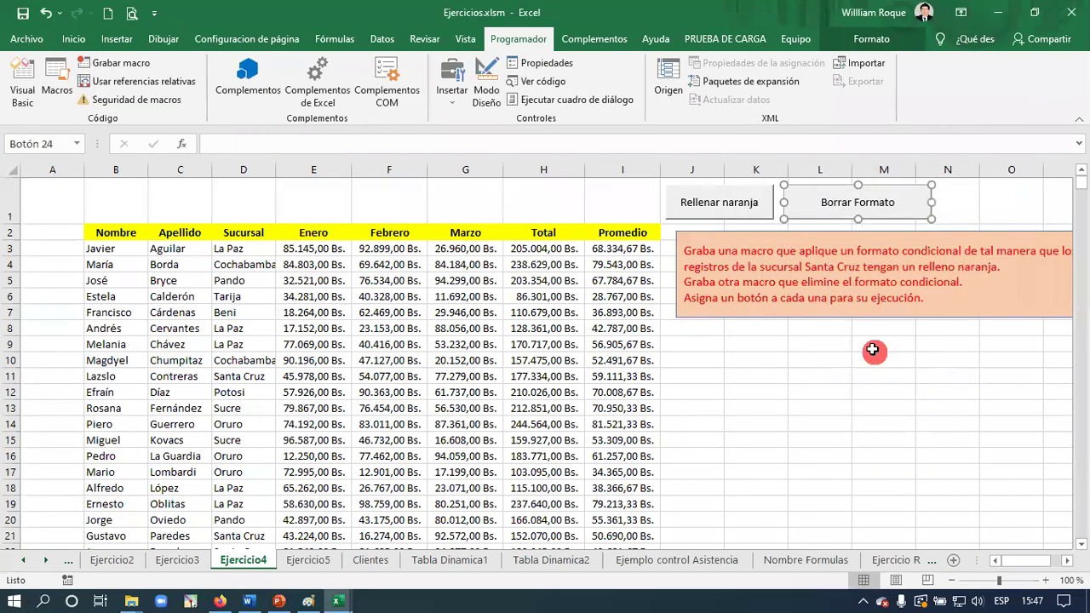
left_click(872, 366)
- Run Rellenar naranja to refill the Santa Cruz rows orange, then try Borrar Formato
left_click(734, 202)
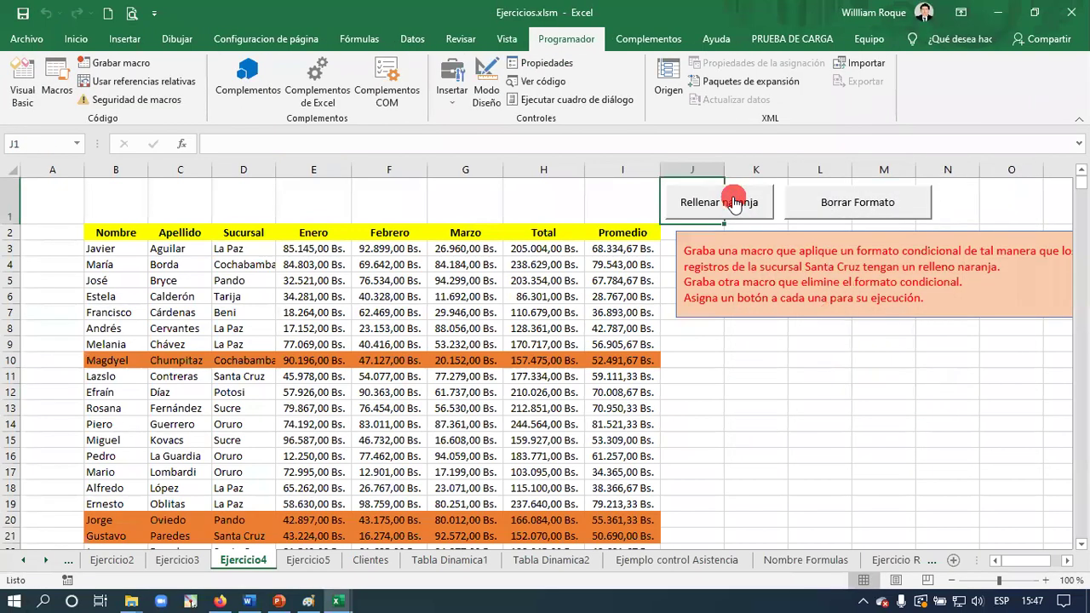
left_click(850, 217)
right_click(848, 201)
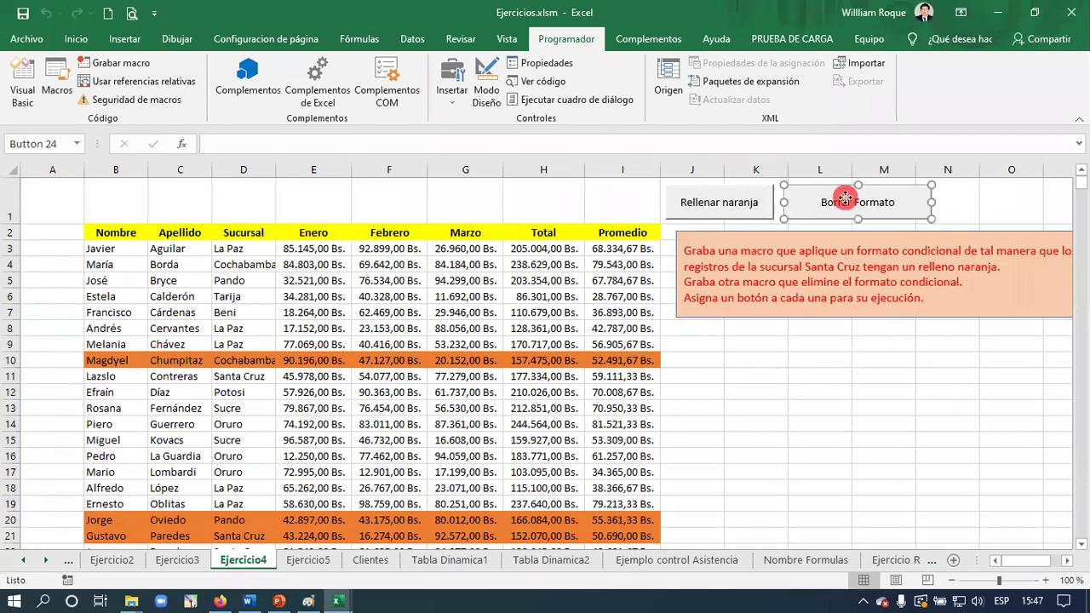
left_click(831, 355)
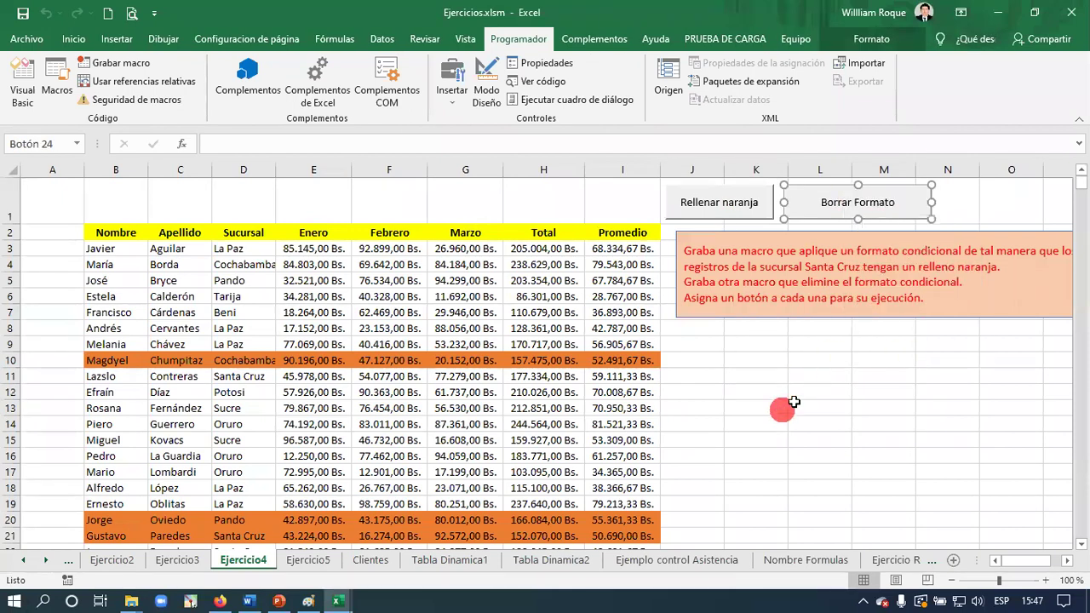
mouse_move(337, 601)
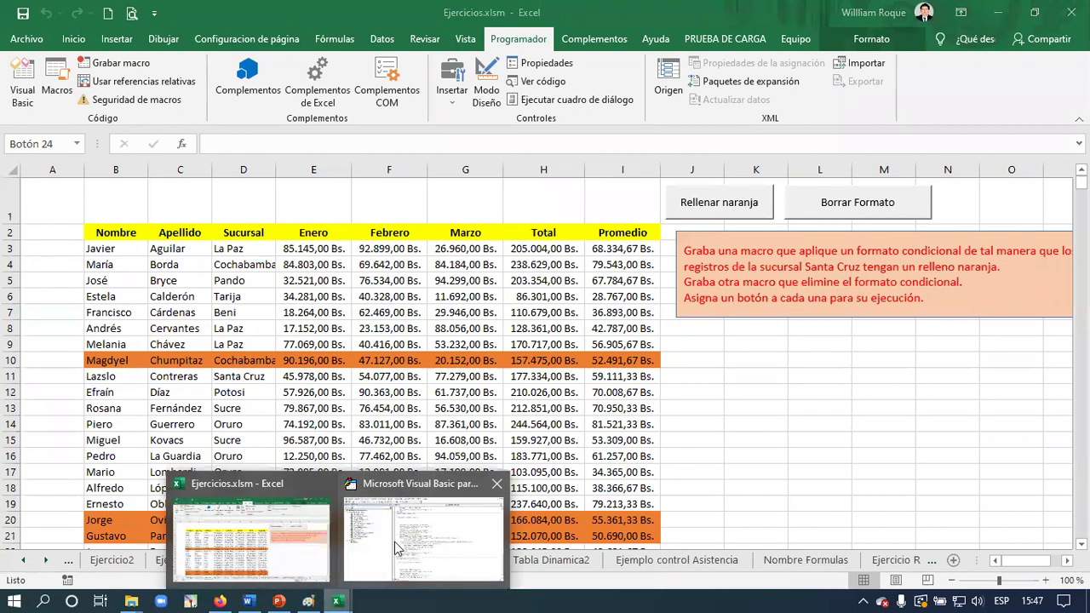
left_click(398, 545)
scroll(545, 269, "down", 1)
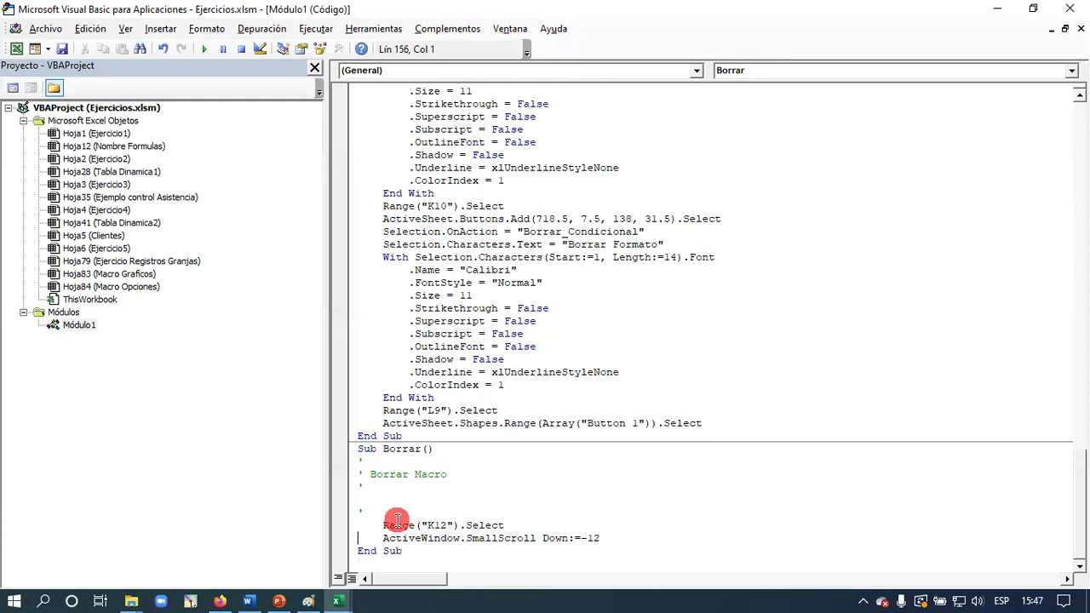
left_click_drag(384, 523, 624, 539)
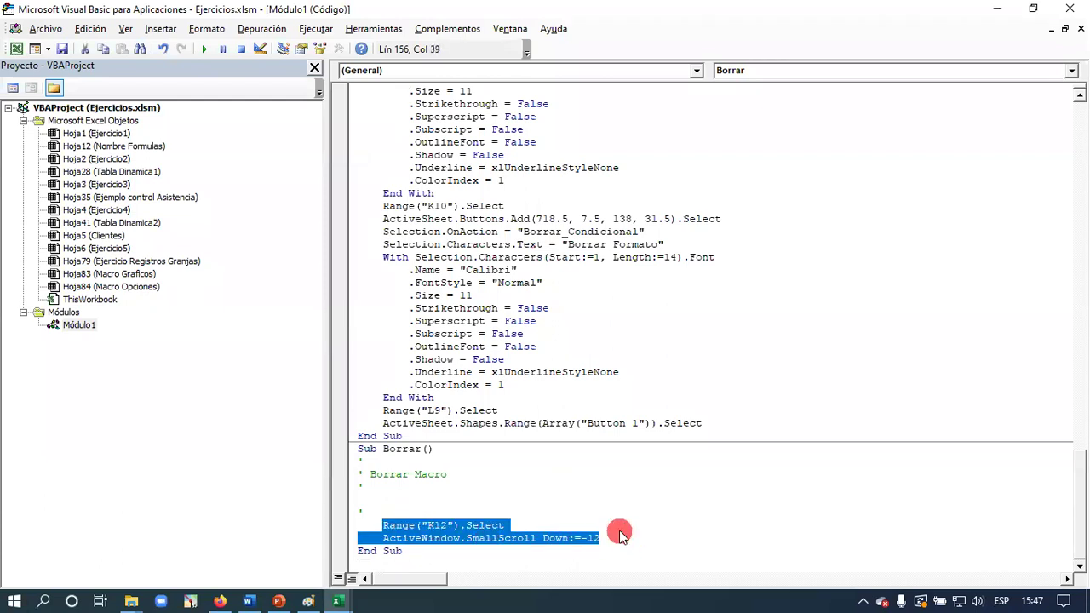
left_click(677, 485)
left_click(997, 8)
left_click(760, 388)
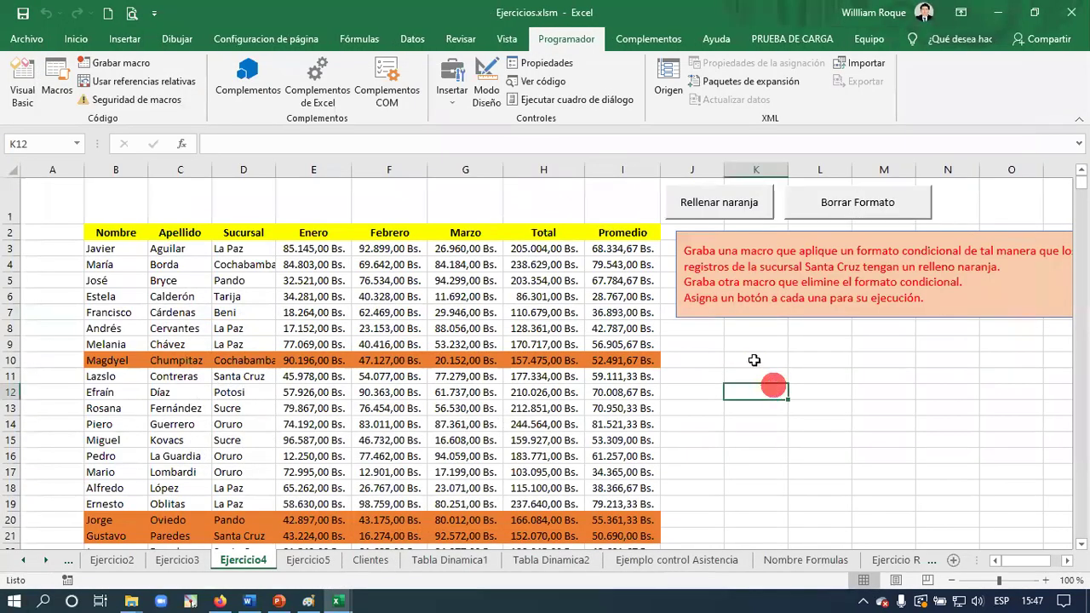
left_click(558, 314)
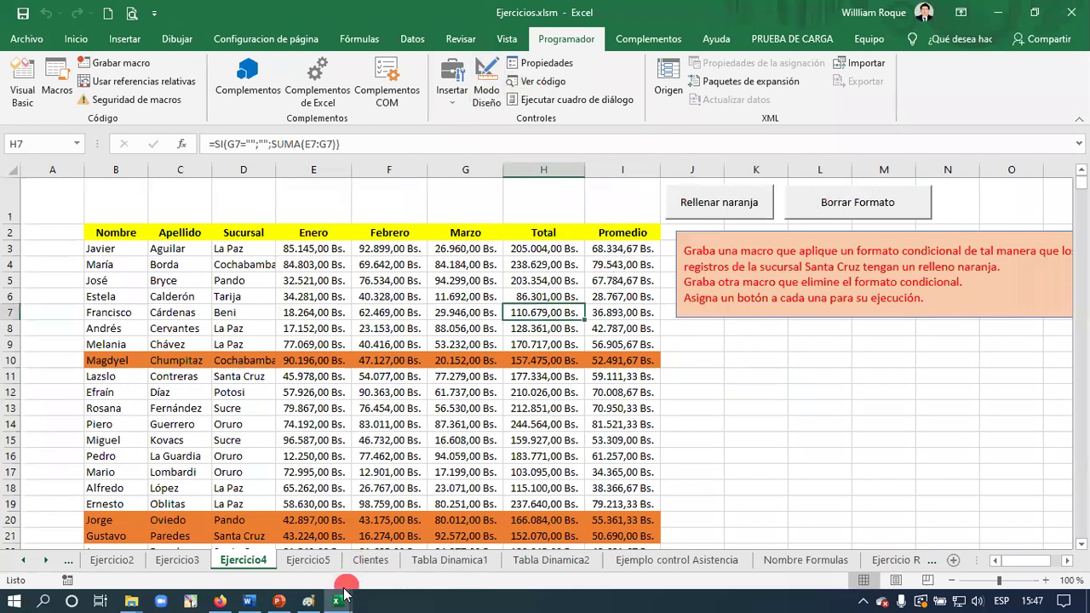
left_click(131, 600)
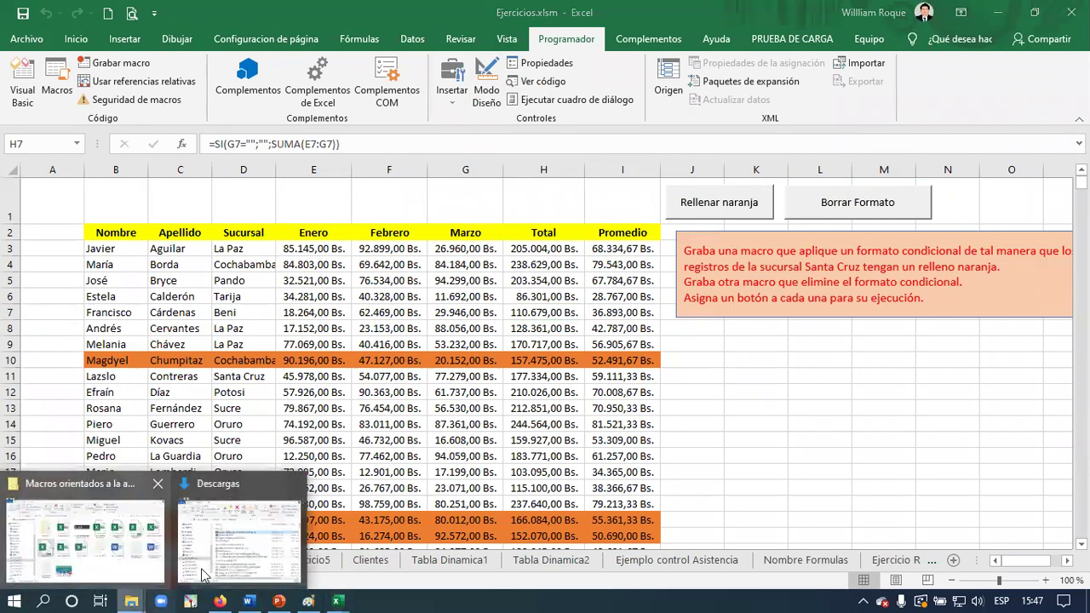
left_click(148, 532)
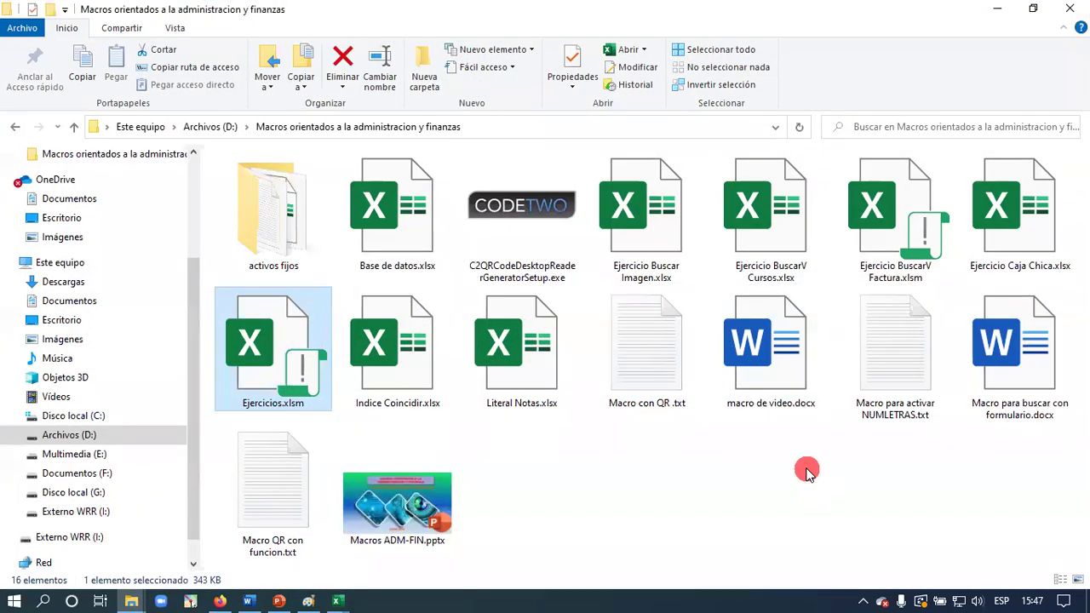
left_click(807, 474)
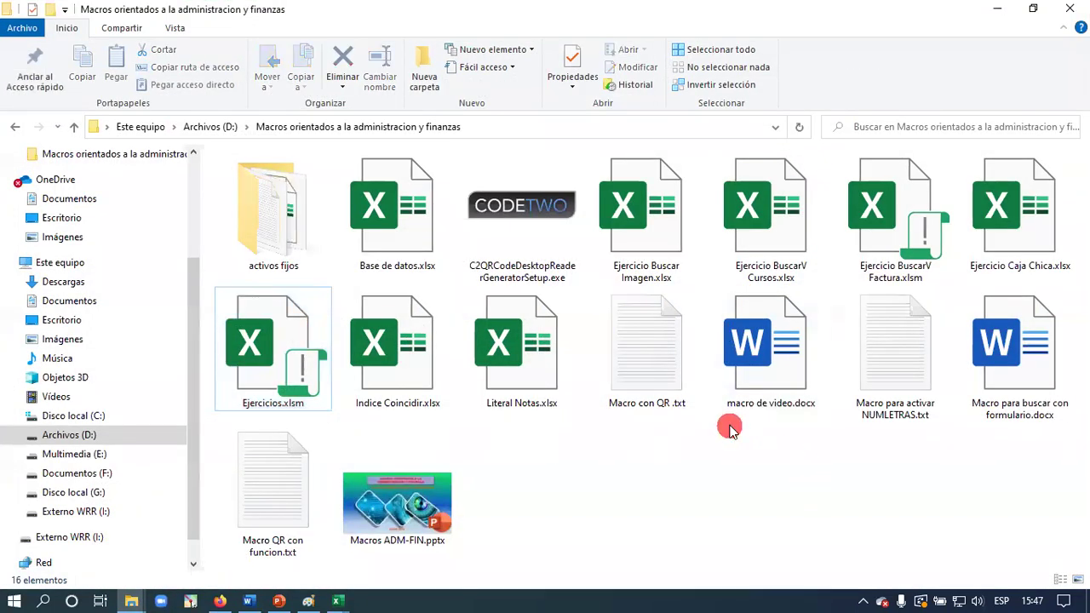
left_click(337, 601)
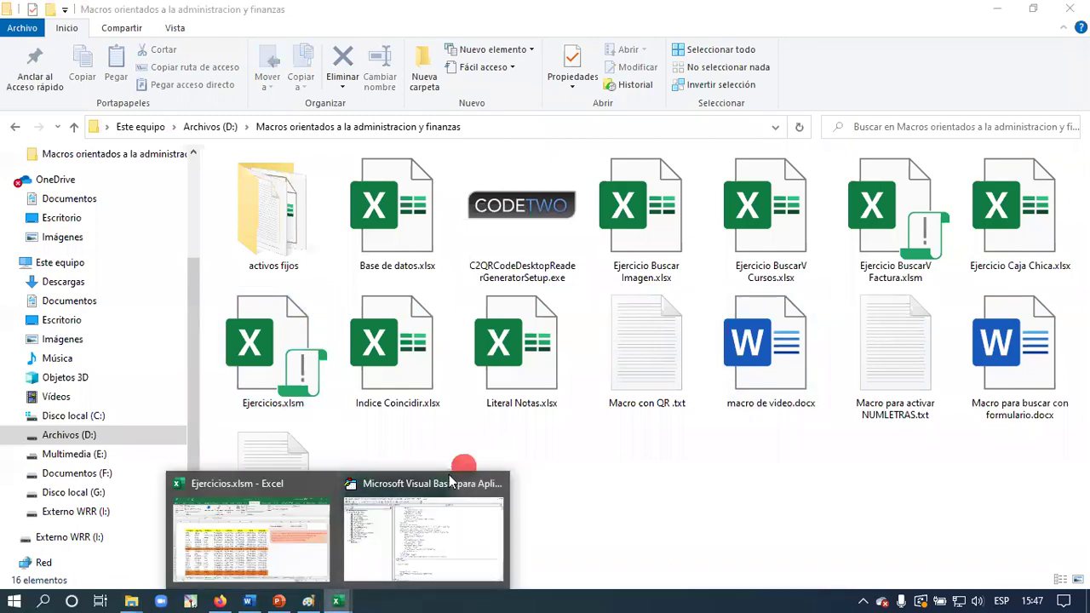
left_click(251, 532)
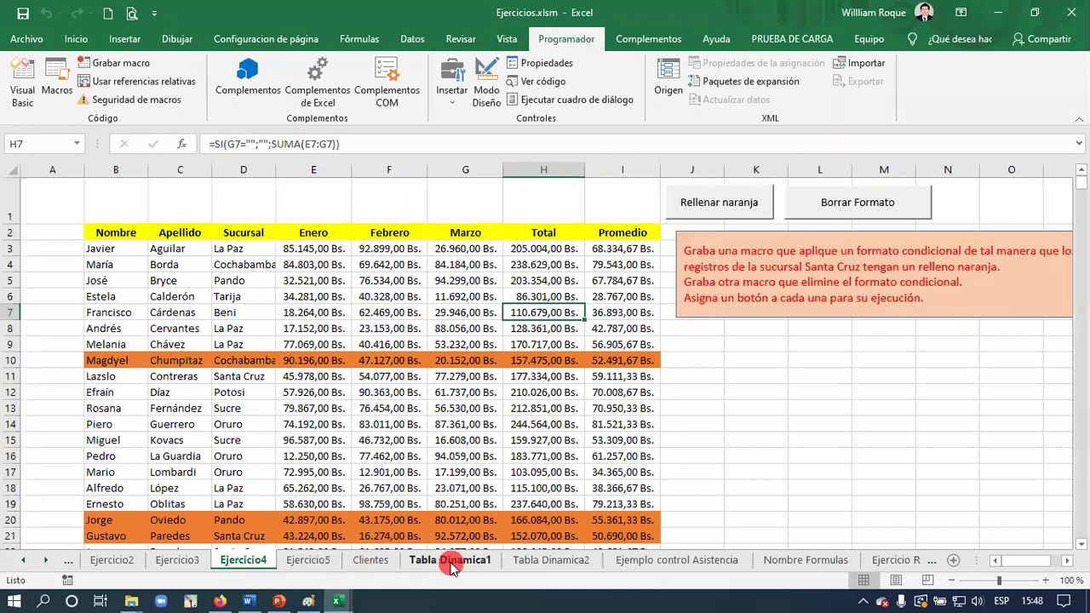
- On the Tabla Dinamica2 sheet, make column G much wider
left_click(577, 563)
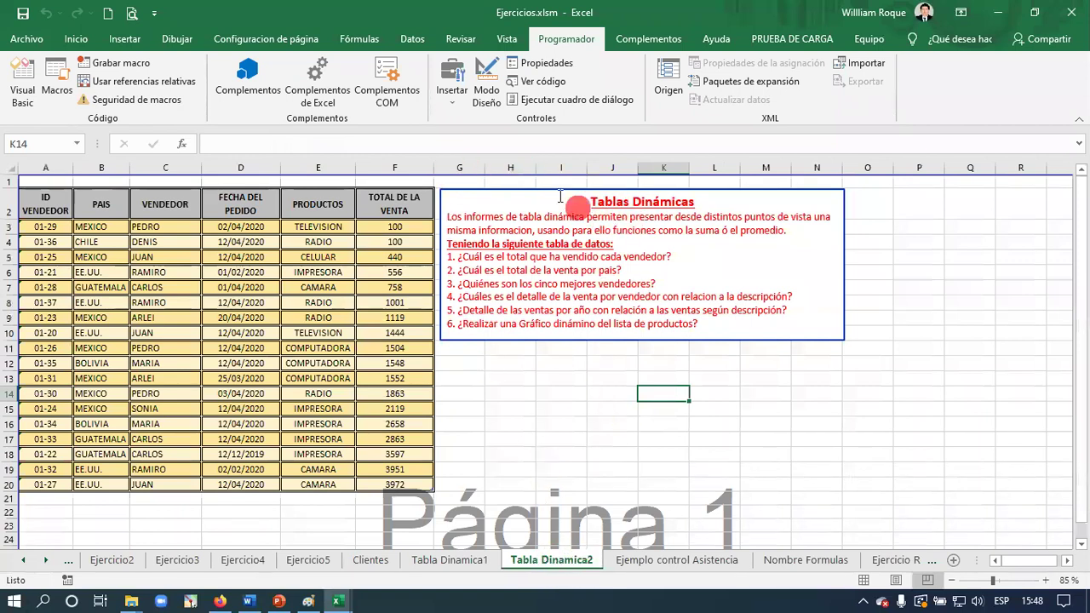
left_click(457, 164)
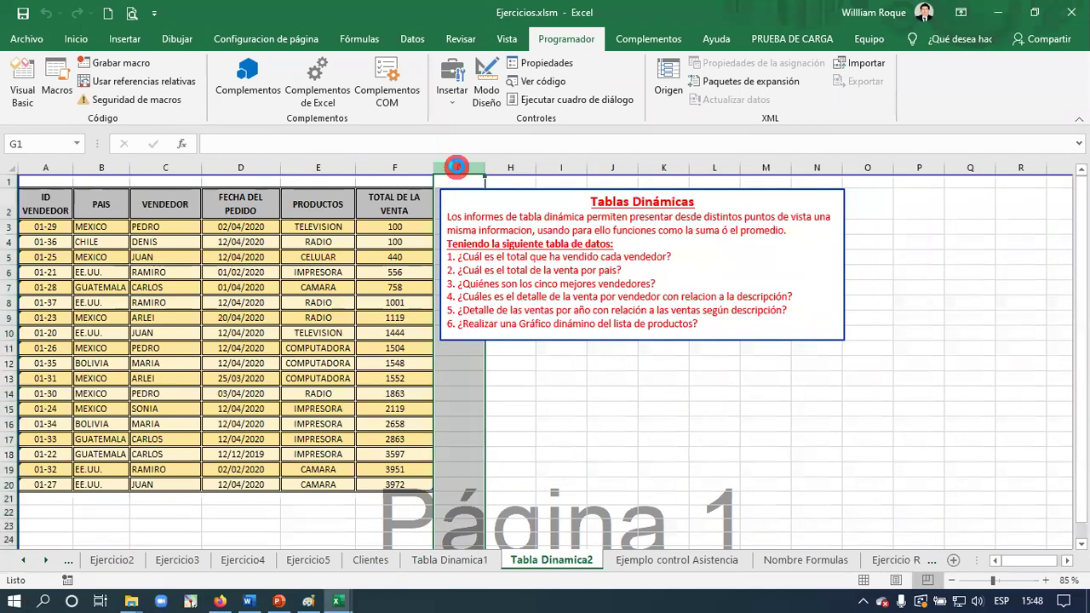
key("ctrl+v")
left_click_drag(512, 166, 603, 167)
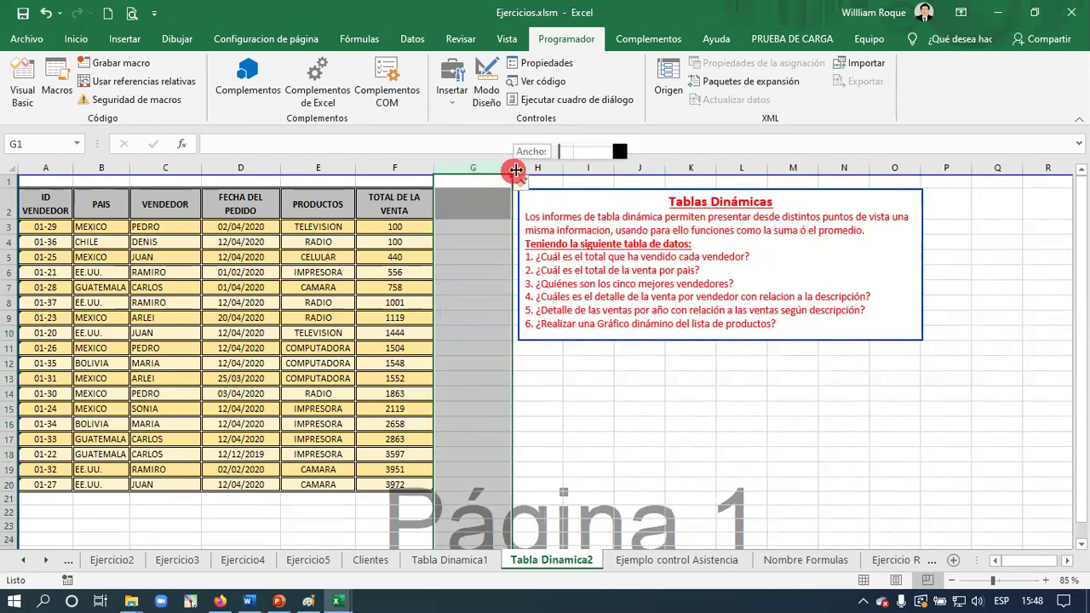
- Enter the heading PARTE LITERAL in G2 so the table extends, and return to G3
left_click(499, 201)
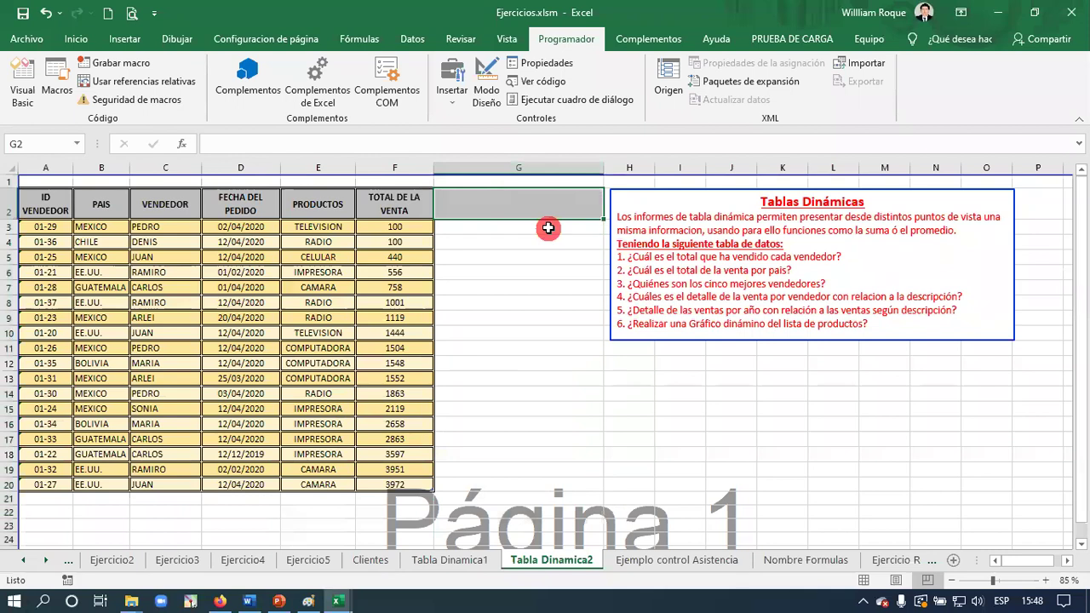
type("PAR")
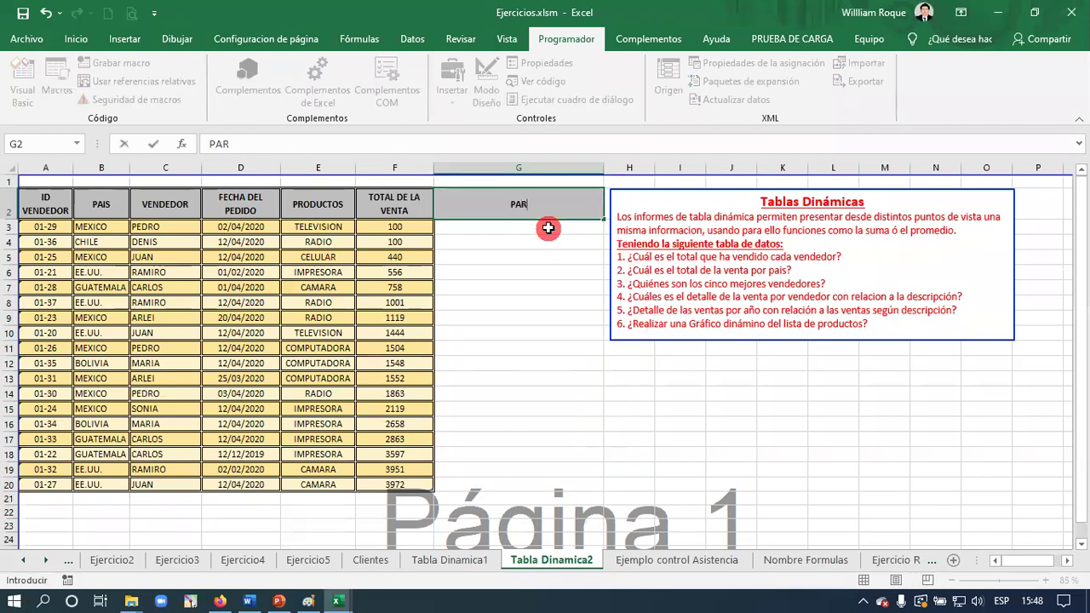
type("TE LITERA")
mouse_move(548, 228)
left_mouse_down()
mouse_move(481, 412)
mouse_move(476, 479)
left_mouse_up()
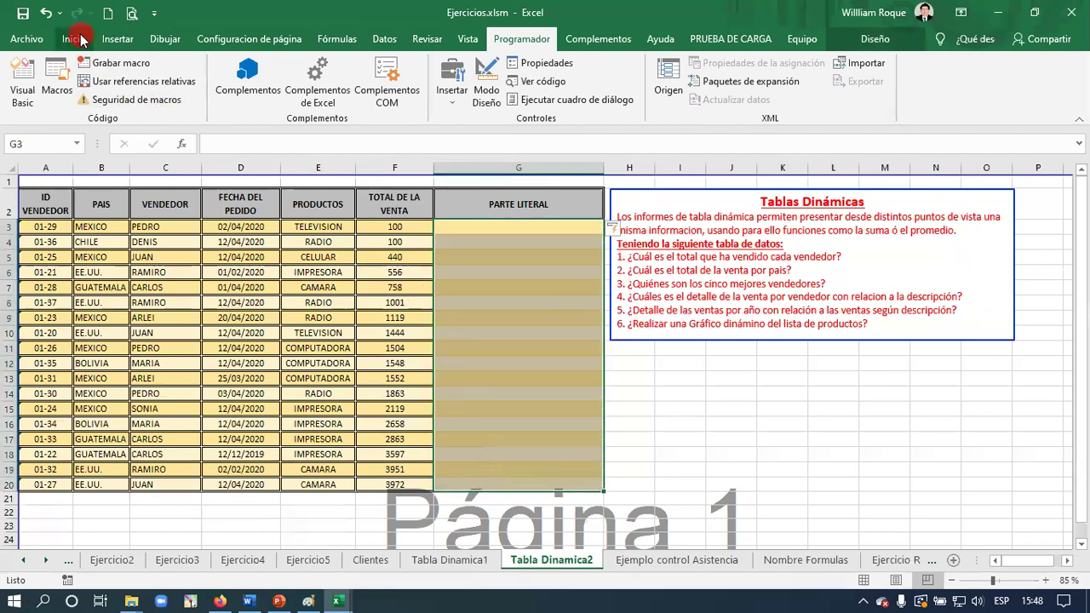
left_click(479, 235)
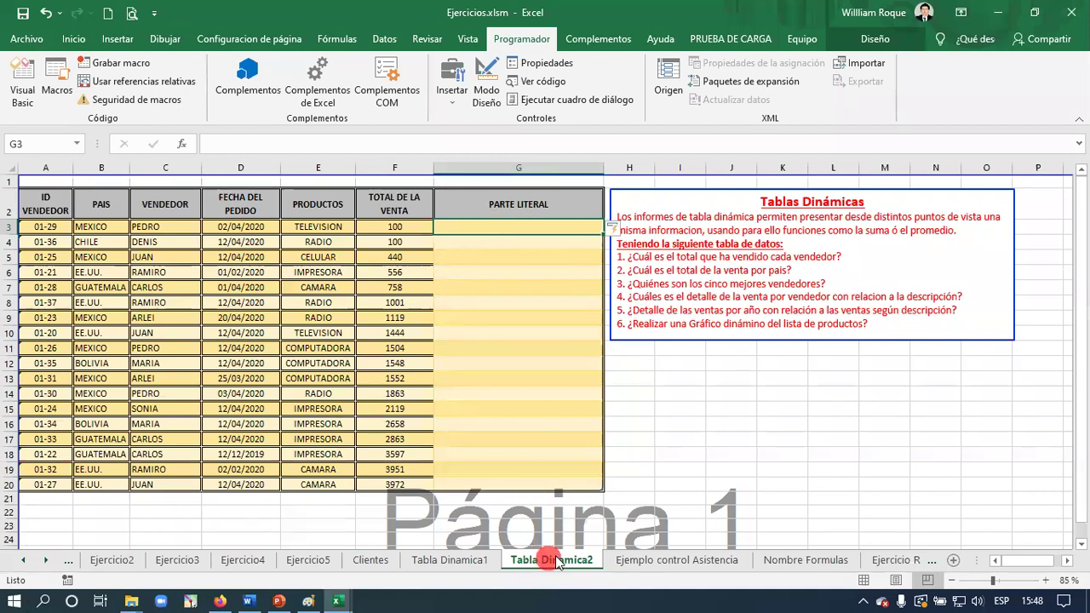
left_click(531, 166)
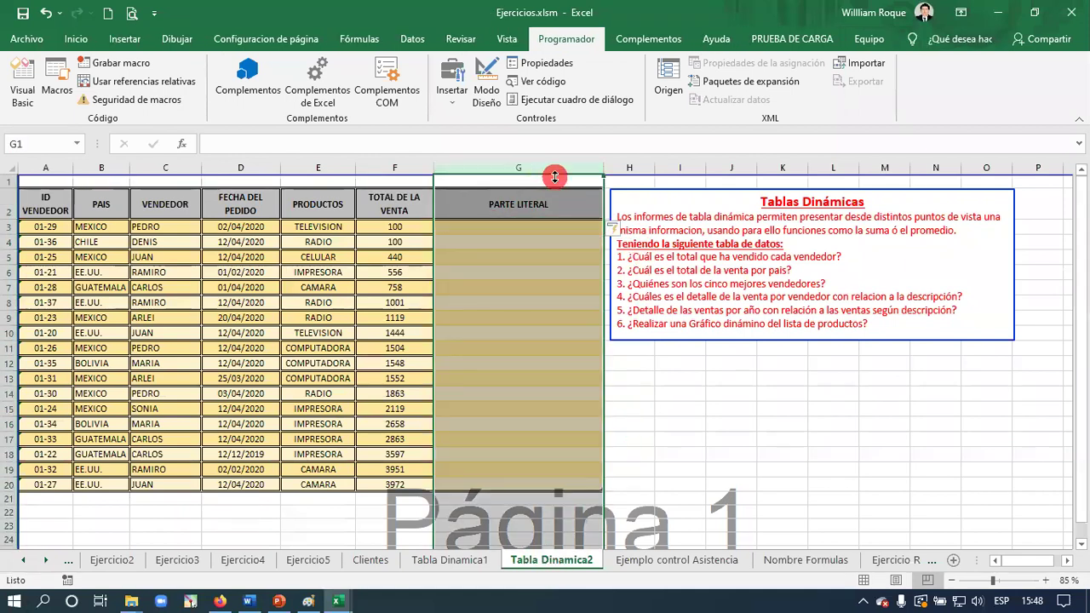
left_click(504, 226)
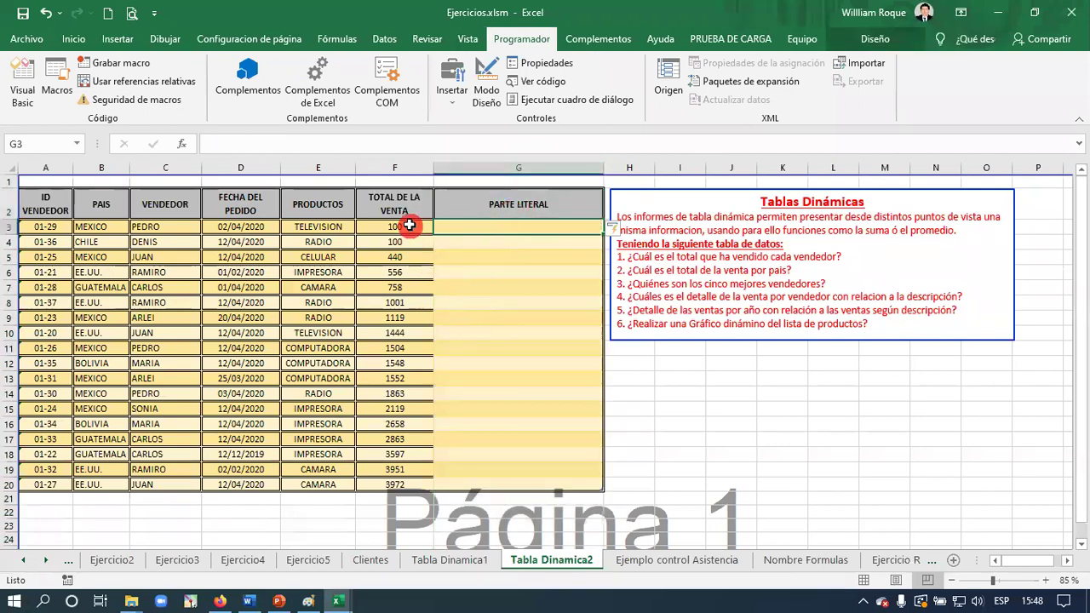
left_click_drag(409, 225, 391, 478)
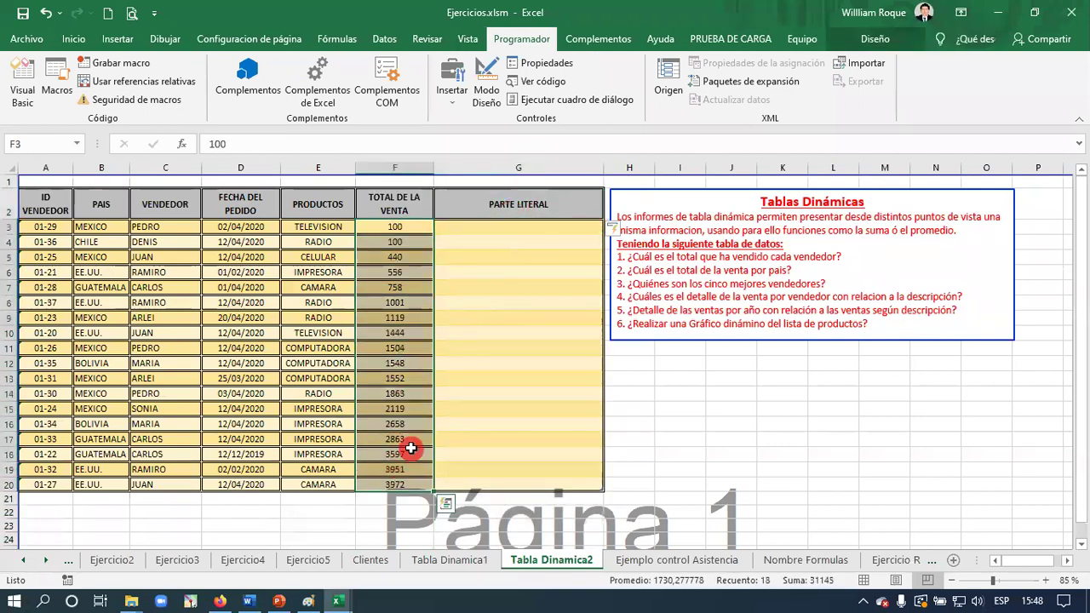
scroll(404, 434, "up", 3, "ctrl")
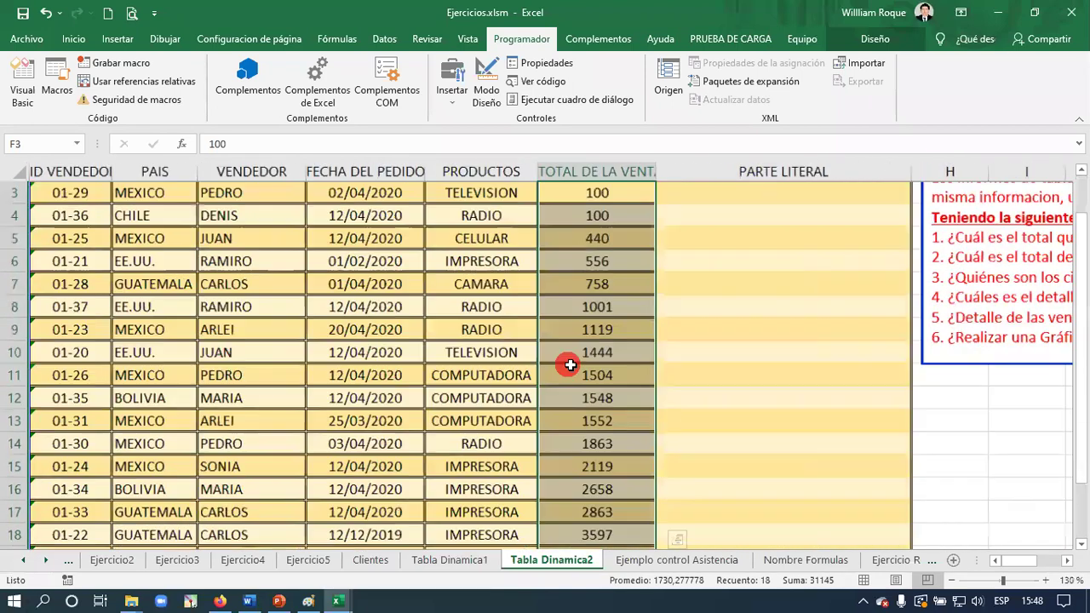
scroll(737, 365, "up", 1, "ctrl")
scroll(835, 287, "up", 1)
- Enter CIEN in G3 and G4 and CUATROSCIENTOS CUARENTA in G5
left_click(830, 282)
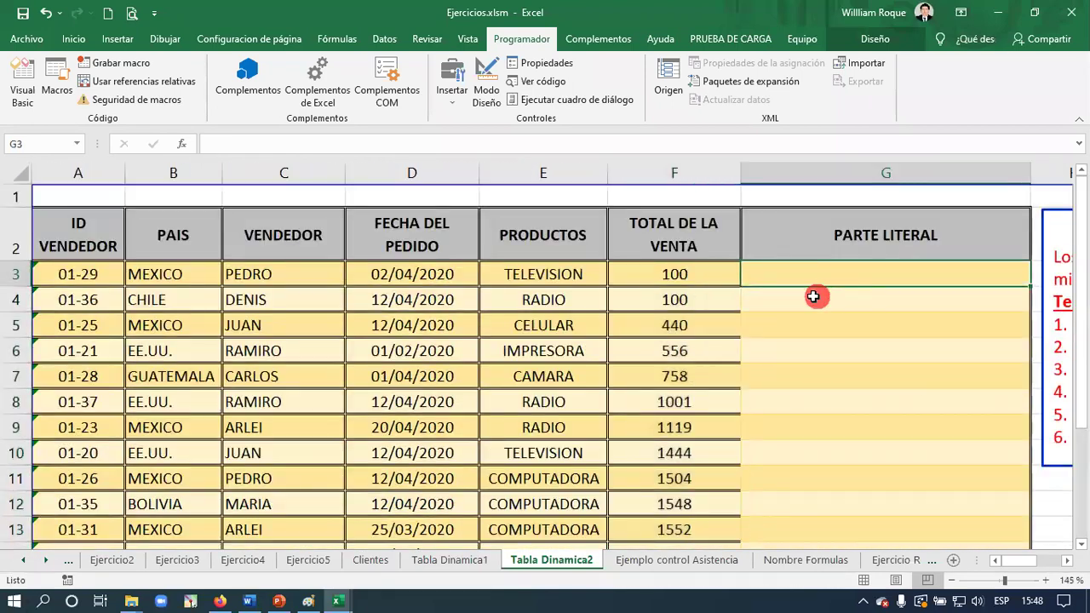
left_click(672, 270)
left_click(851, 274)
type("CIEN")
key("Return")
type("C")
key("Return")
type("CU")
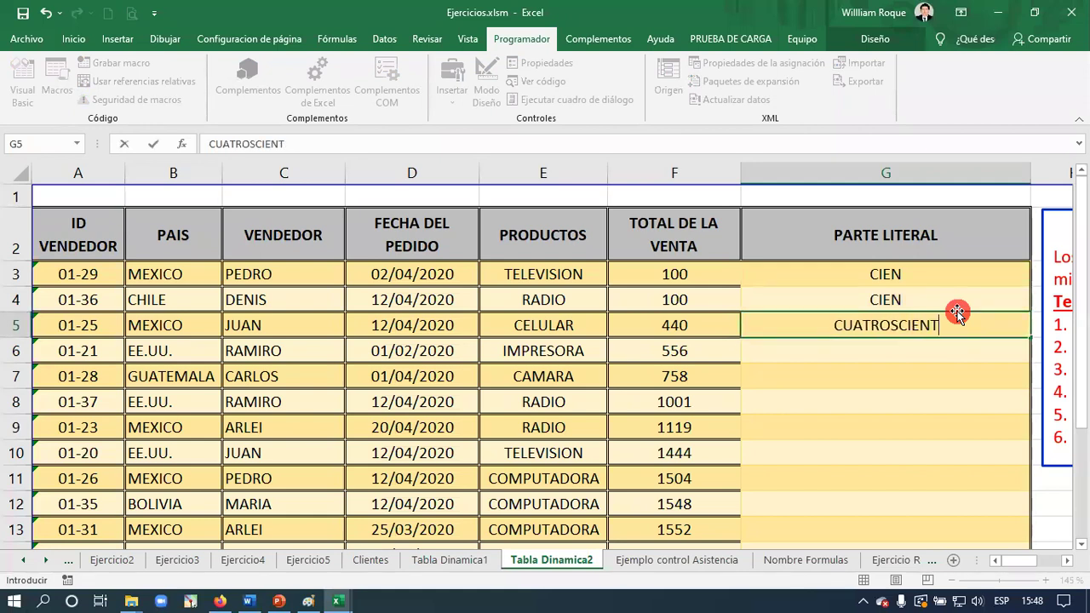
type("RENTA")
key("Return")
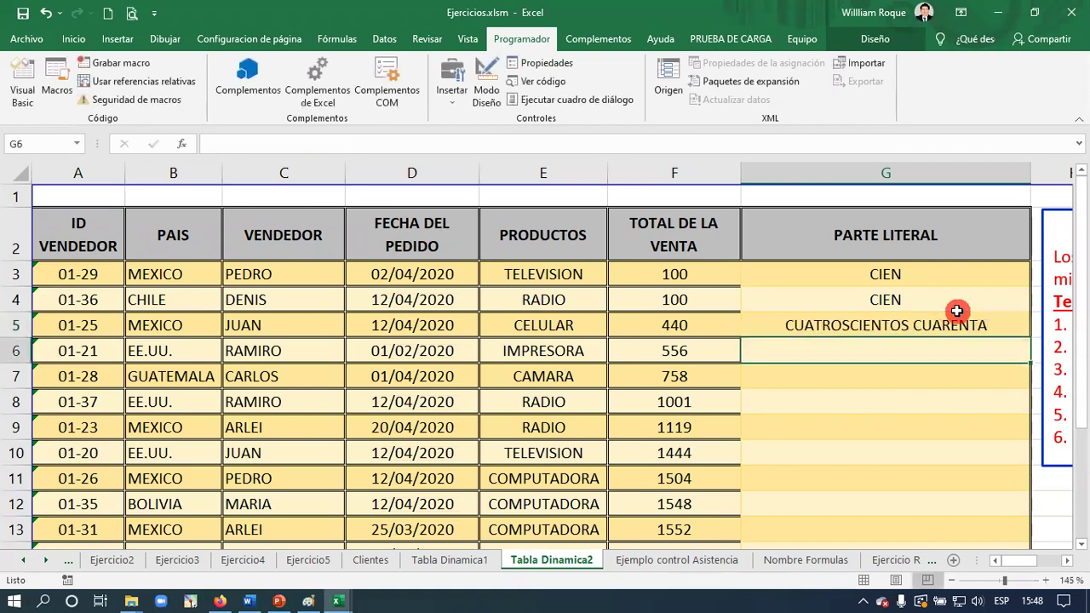
- Check the spelled-out entries in G3 to G5 before bringing up the Paint notes
left_click(865, 328)
left_click(863, 344)
left_click(902, 328)
left_click_drag(910, 283, 913, 331)
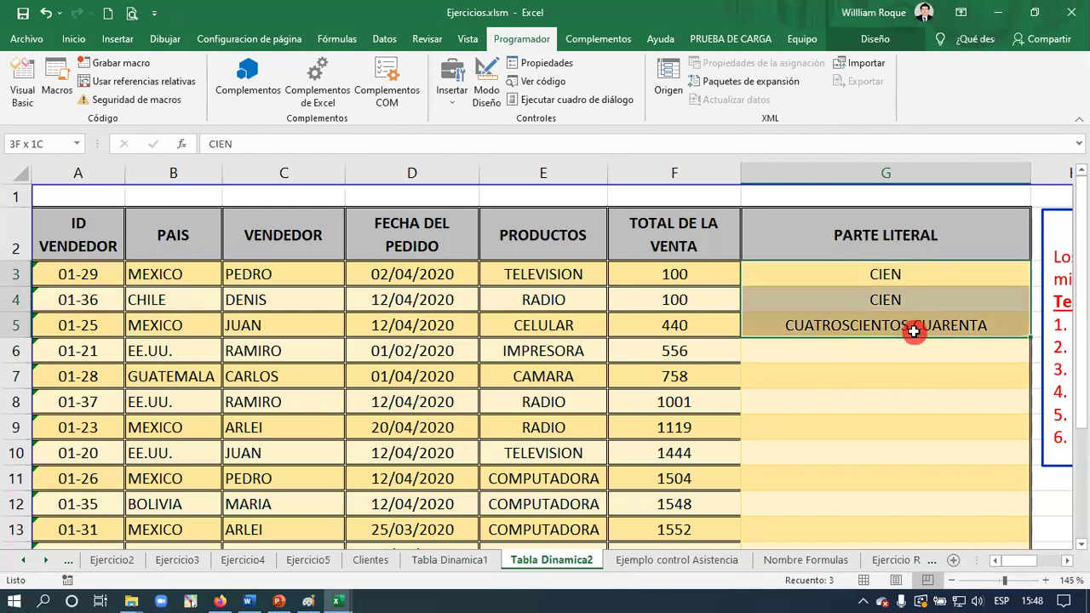
left_click(889, 324)
left_click(884, 300)
left_click(885, 325)
left_click(886, 299)
left_click(886, 272)
left_click(851, 328)
left_click(859, 293)
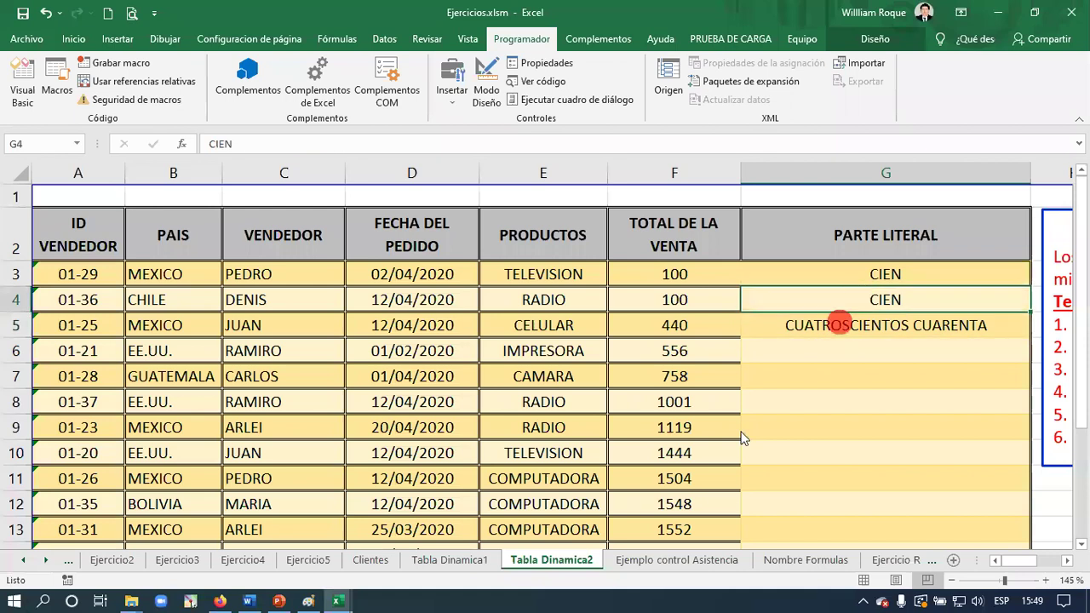
left_click(308, 600)
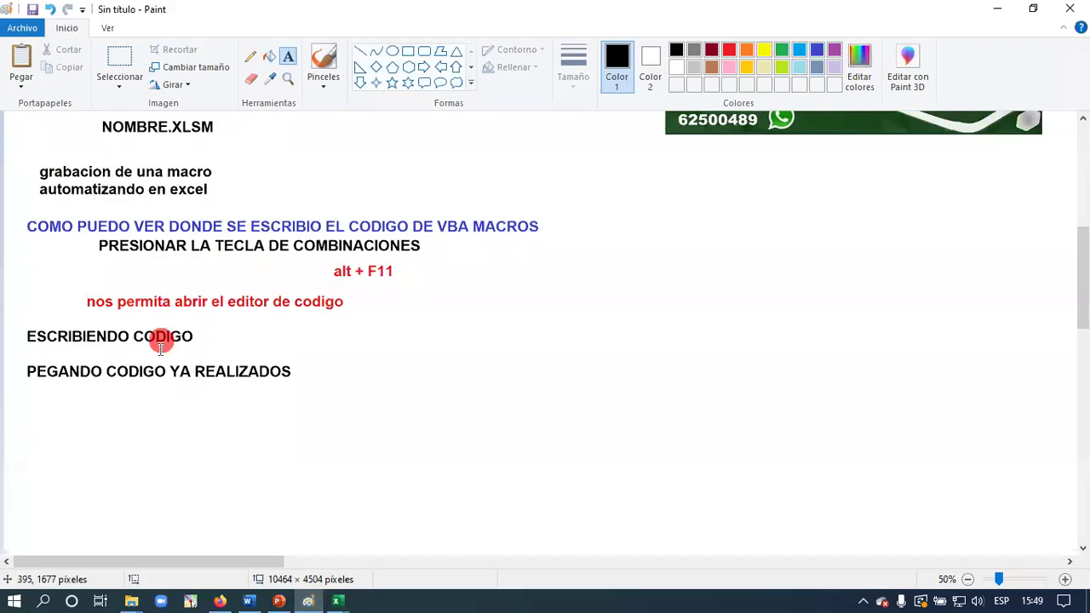
- Frame PEGANDO CODIGO YA REALIZADOS with a blue rounded rectangle, then minimize Paint
left_click(423, 51)
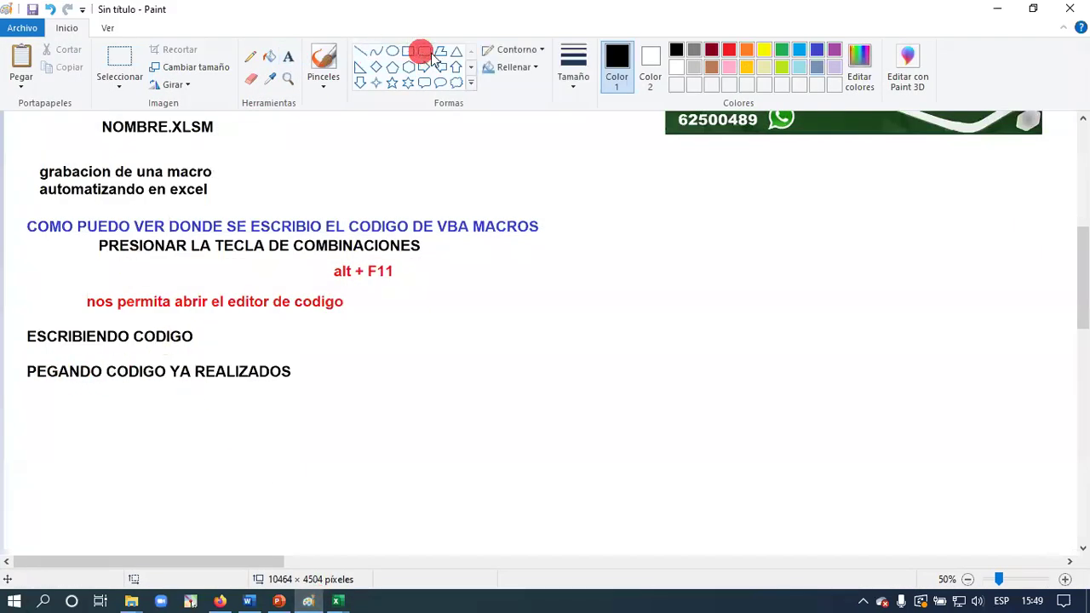
left_click(818, 51)
left_click_drag(135, 382, 322, 384)
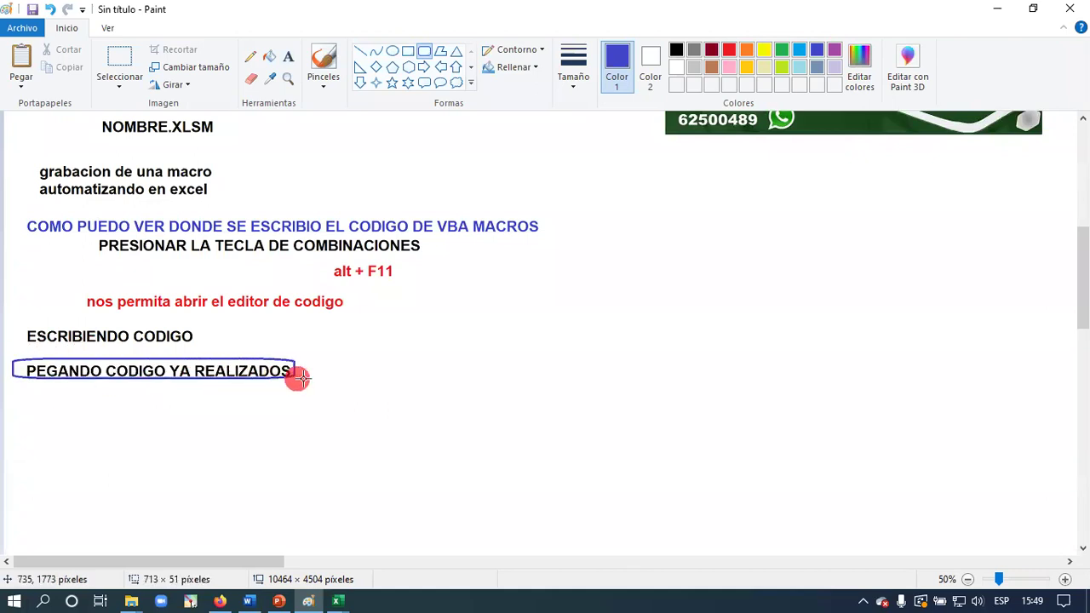
left_click(267, 425)
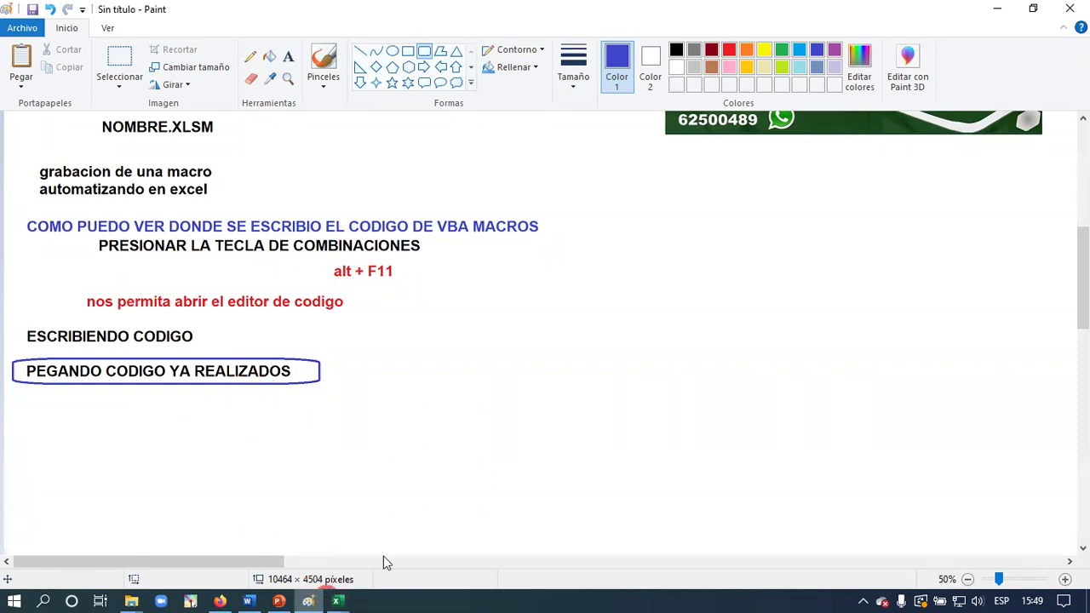
left_click(997, 9)
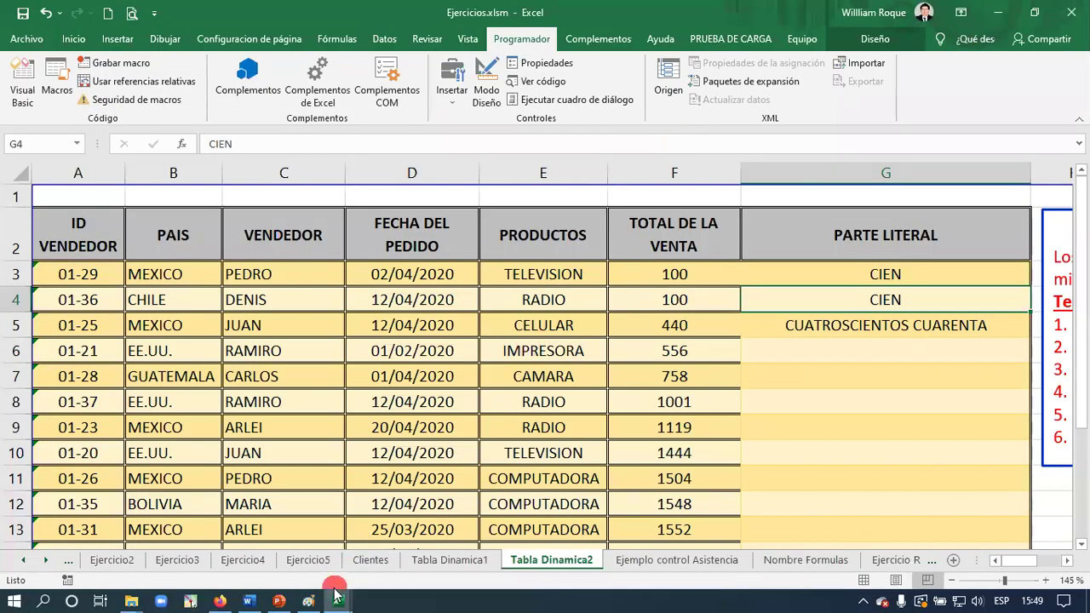
mouse_move(336, 596)
left_click(417, 536)
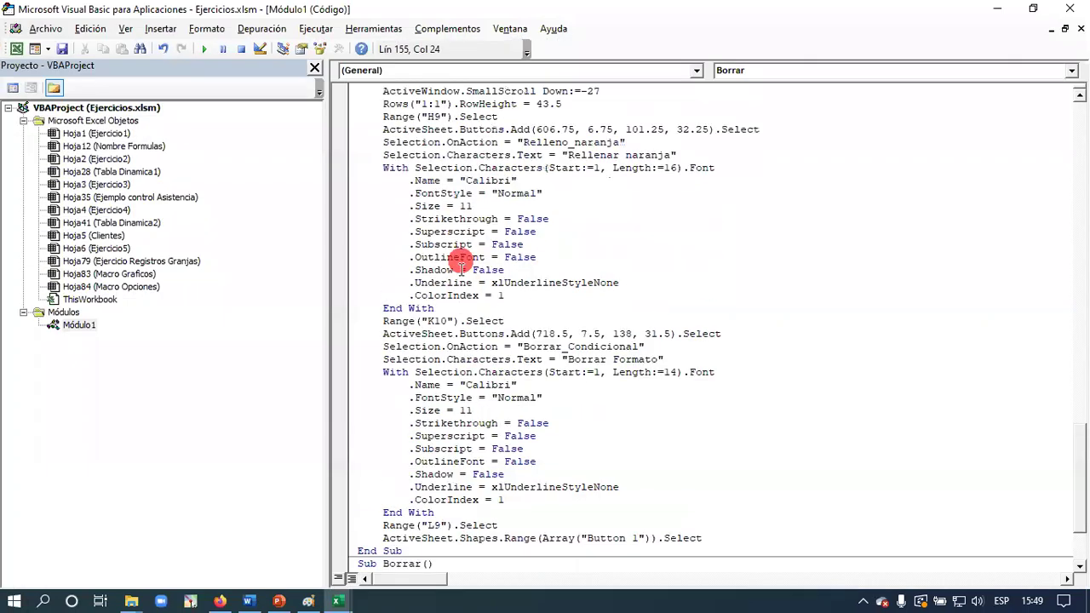
scroll(460, 260, "up", 5)
left_click_drag(383, 245, 566, 413)
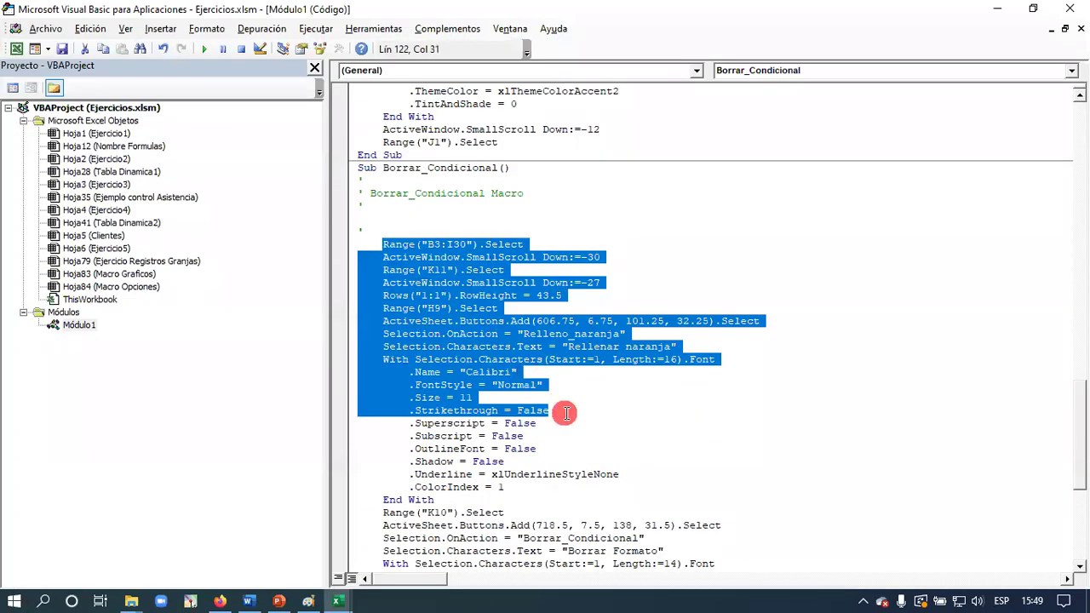
scroll(537, 311, "up", 5)
scroll(535, 290, "up", 5)
scroll(525, 281, "up", 5)
scroll(526, 280, "up", 6)
scroll(526, 279, "up", 4)
scroll(526, 278, "up", 5)
scroll(515, 268, "up", 3)
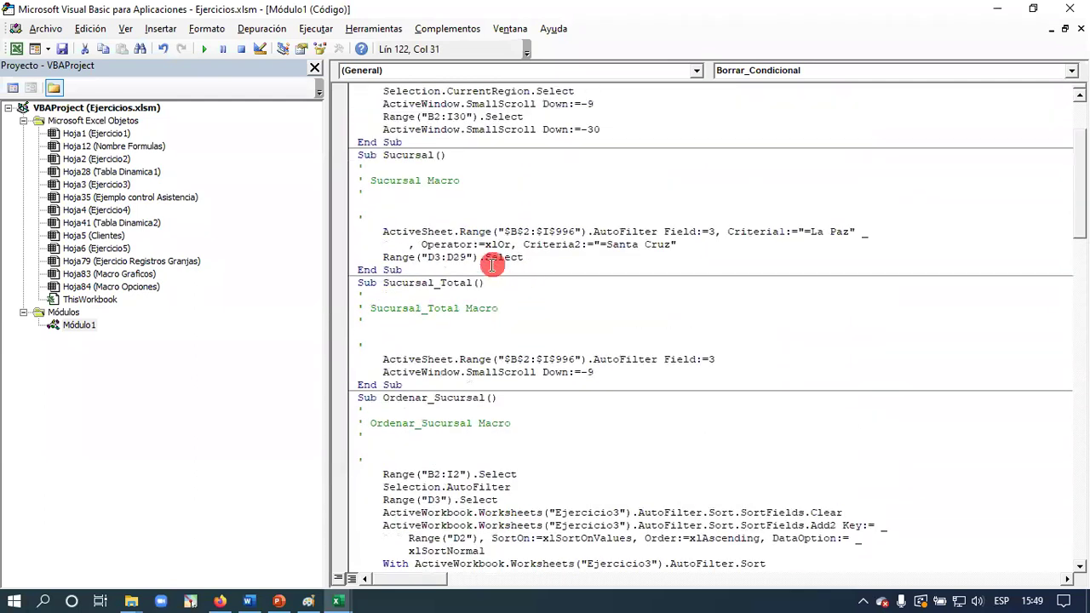
left_click_drag(511, 269, 385, 237)
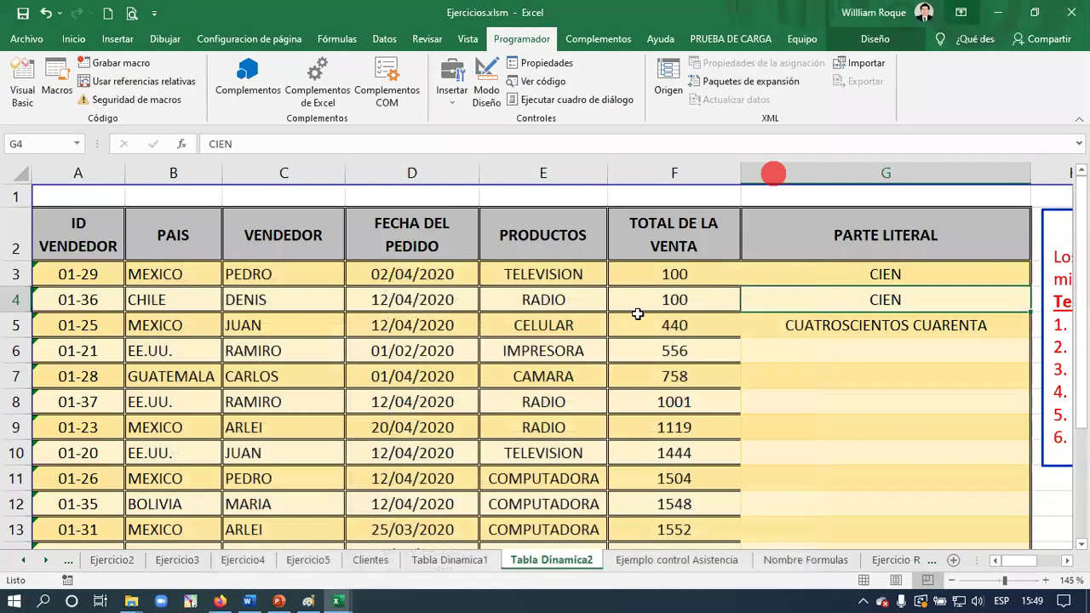
left_click(997, 8)
left_click(864, 328)
left_click_drag(864, 273, 852, 322)
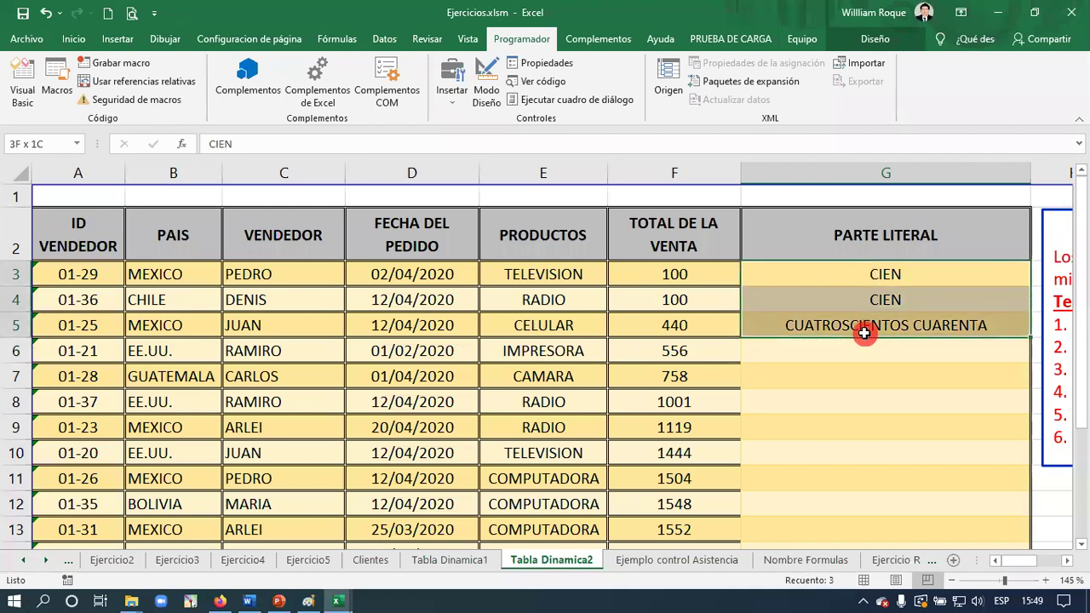
left_click(844, 351)
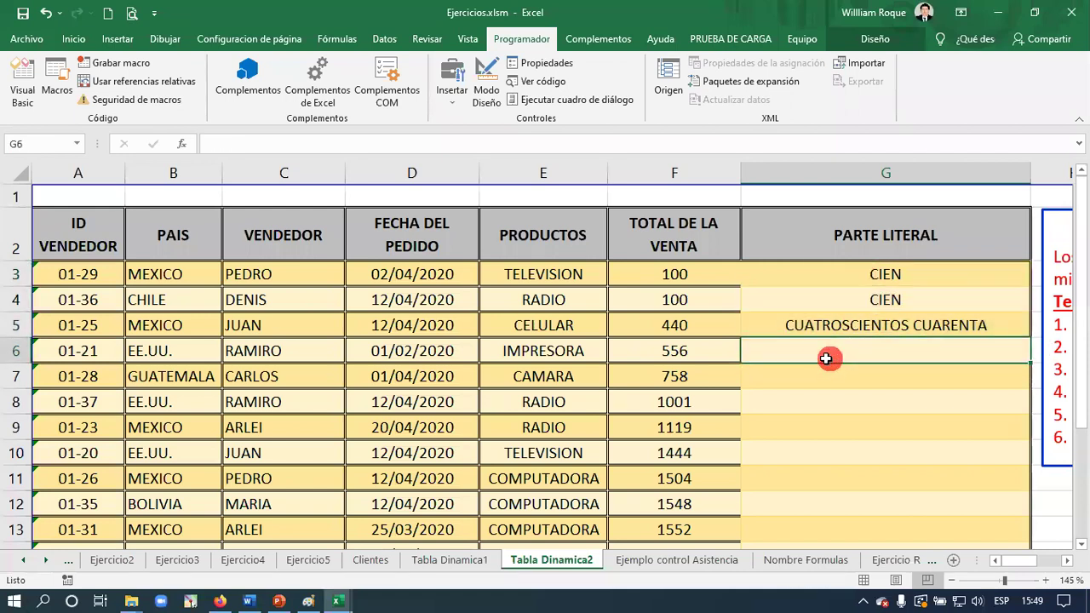
left_click_drag(881, 273, 873, 323)
left_click(866, 356)
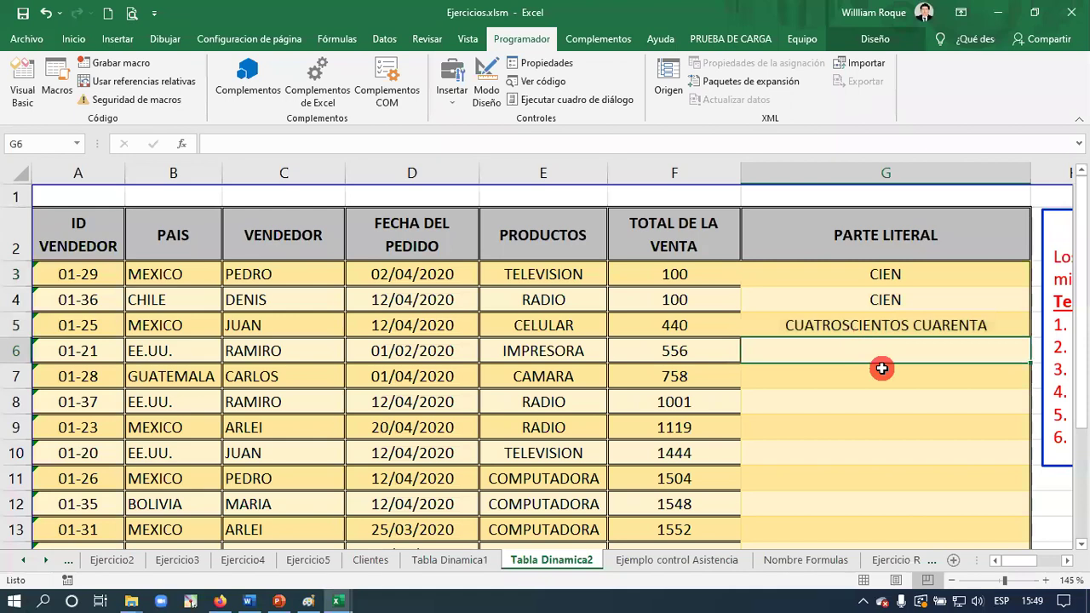
type("QUIN")
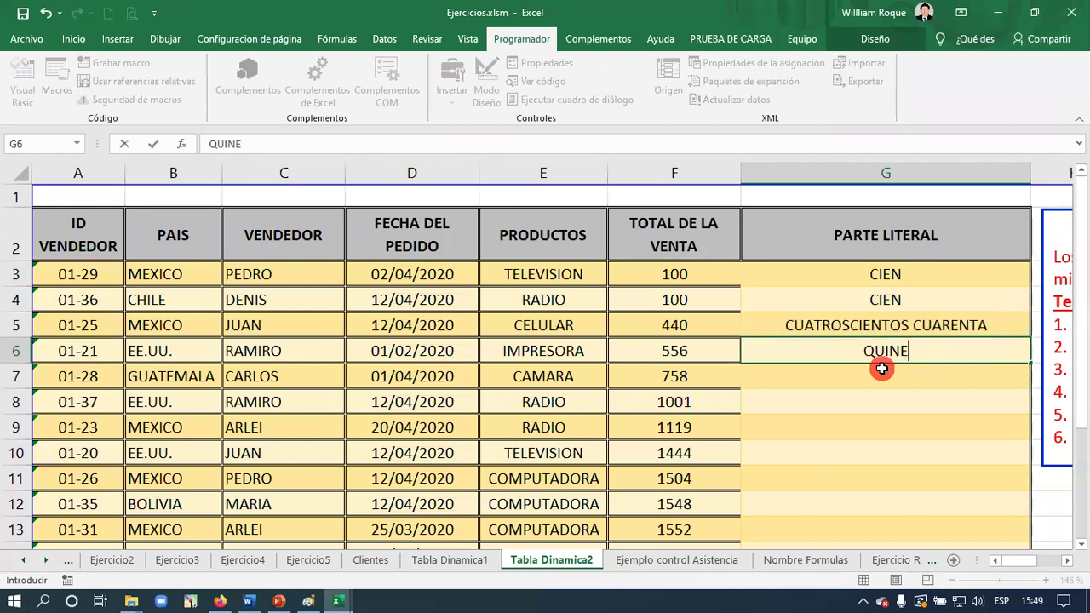
type("IENT")
key("BackSpace")
key("BackSpace")
type("NCUENTA Y SEIS")
key("Return")
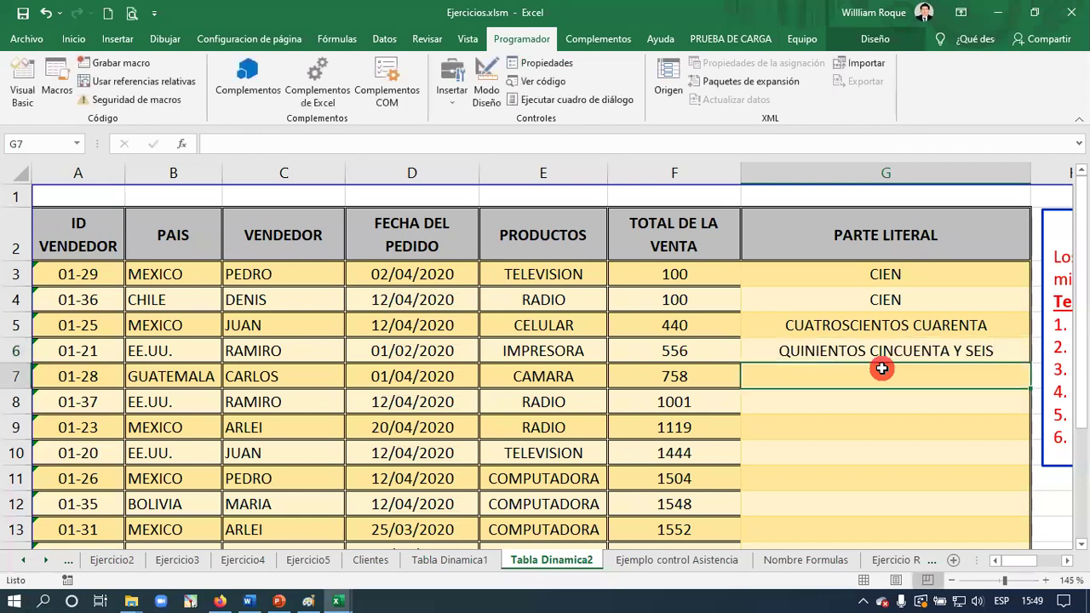
type("SE")
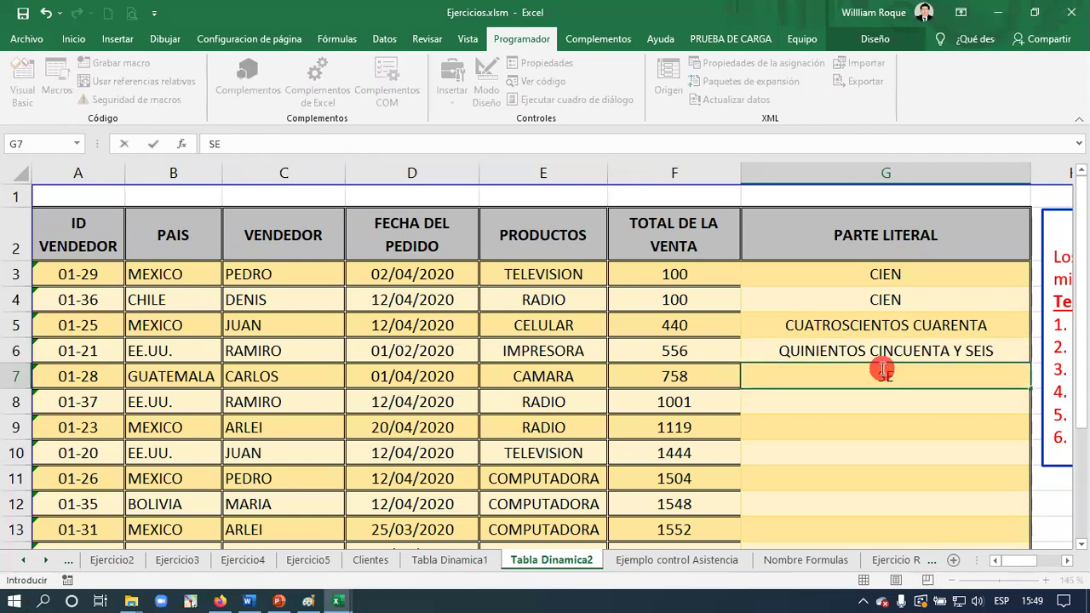
key("Return")
scroll(885, 400, "down", 1)
scroll(886, 404, "down", 2)
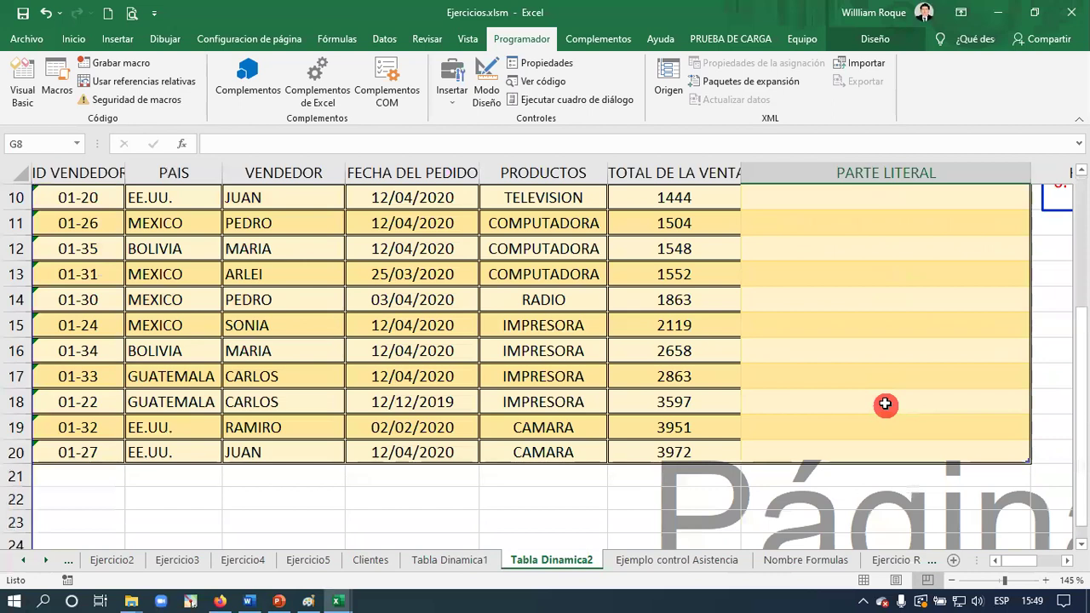
scroll(882, 398, "down", 1)
scroll(870, 388, "up", 4)
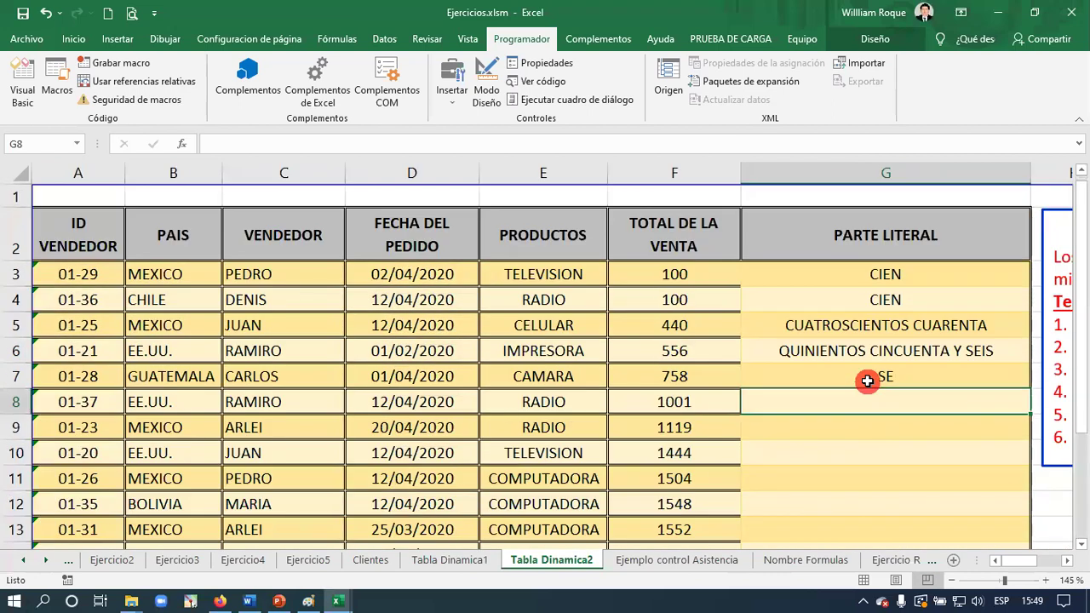
left_click_drag(904, 277, 894, 379)
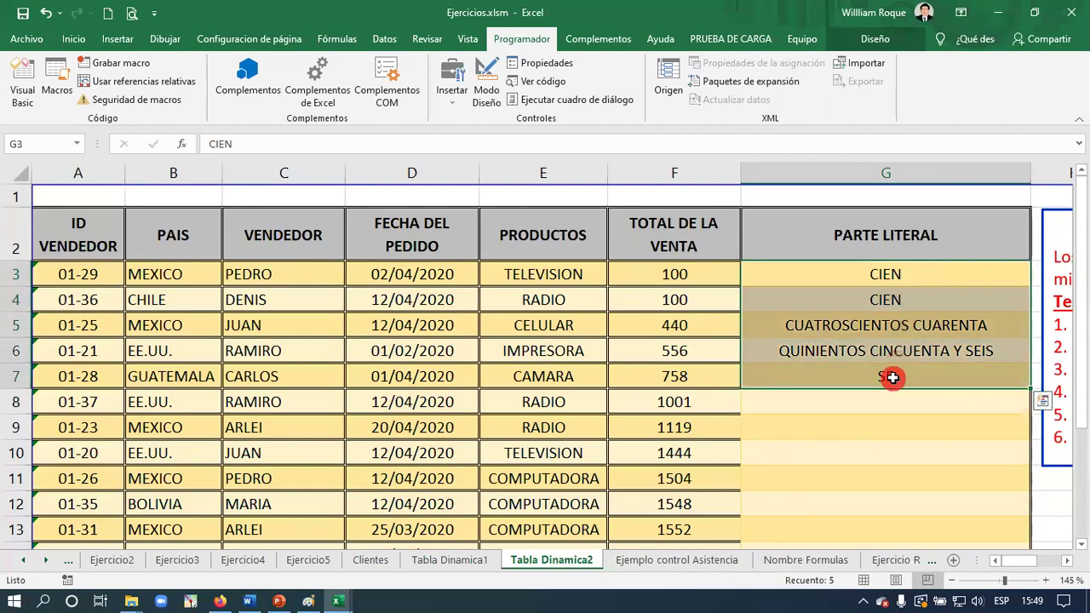
left_click(75, 39)
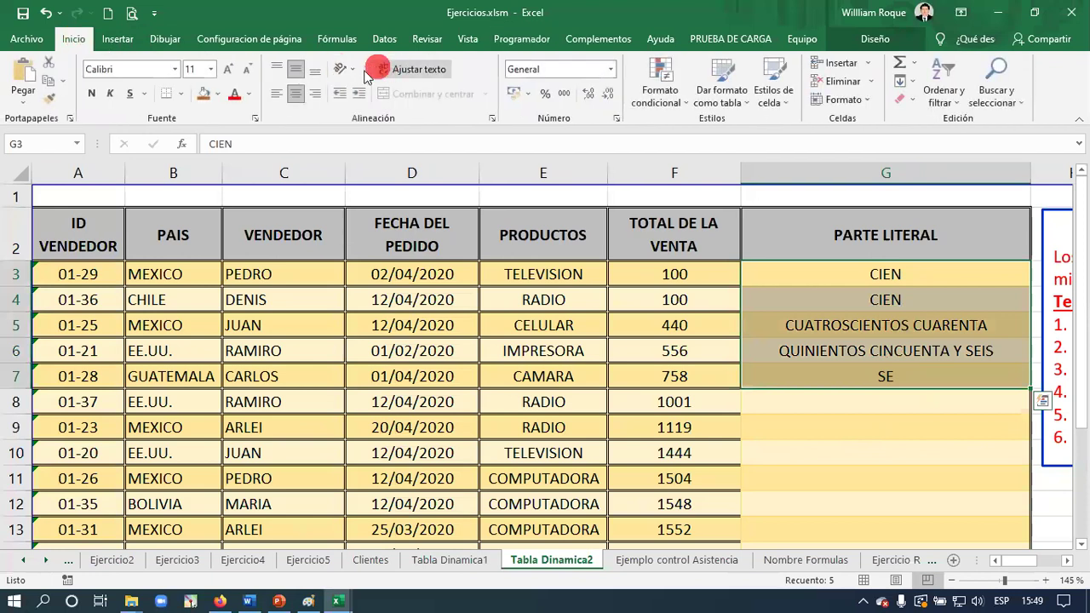
left_click(276, 93)
left_click_drag(826, 275, 806, 388)
key("ctrl+c")
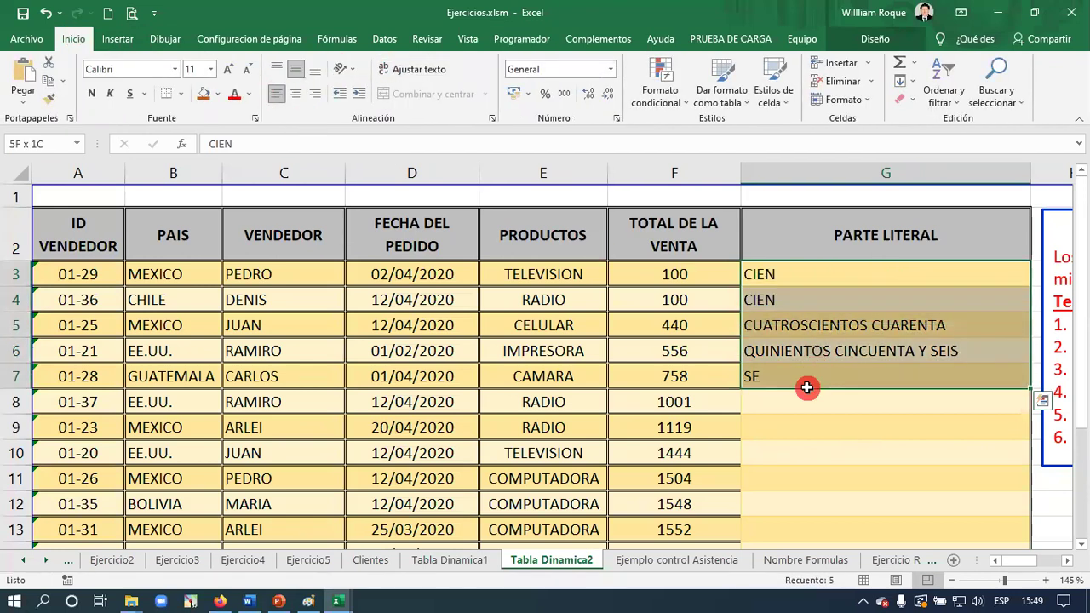
key("Delete")
left_click(802, 280)
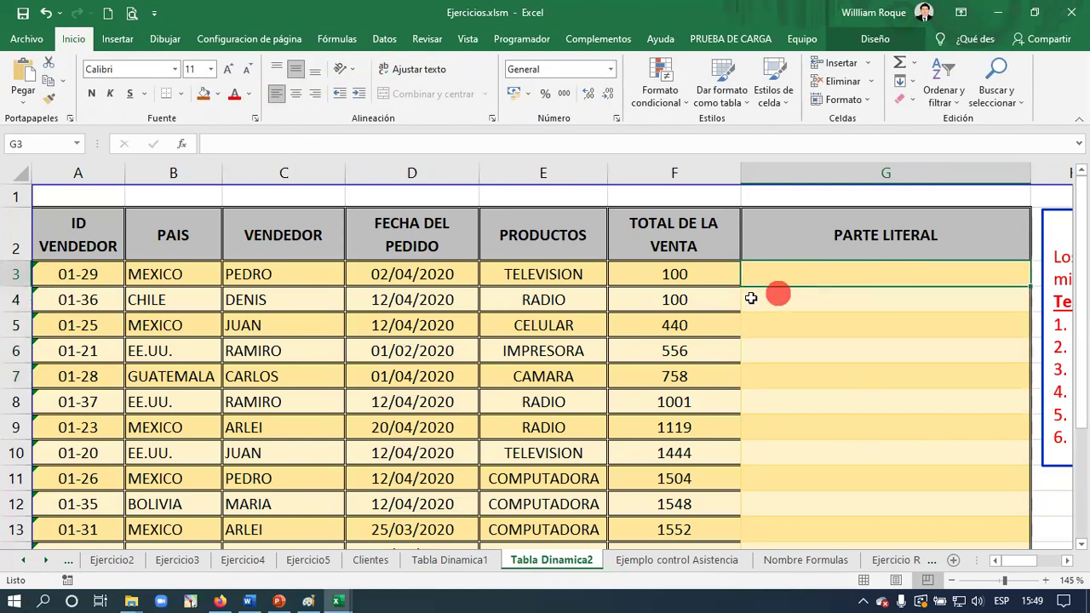
left_click(830, 295)
left_click(810, 275)
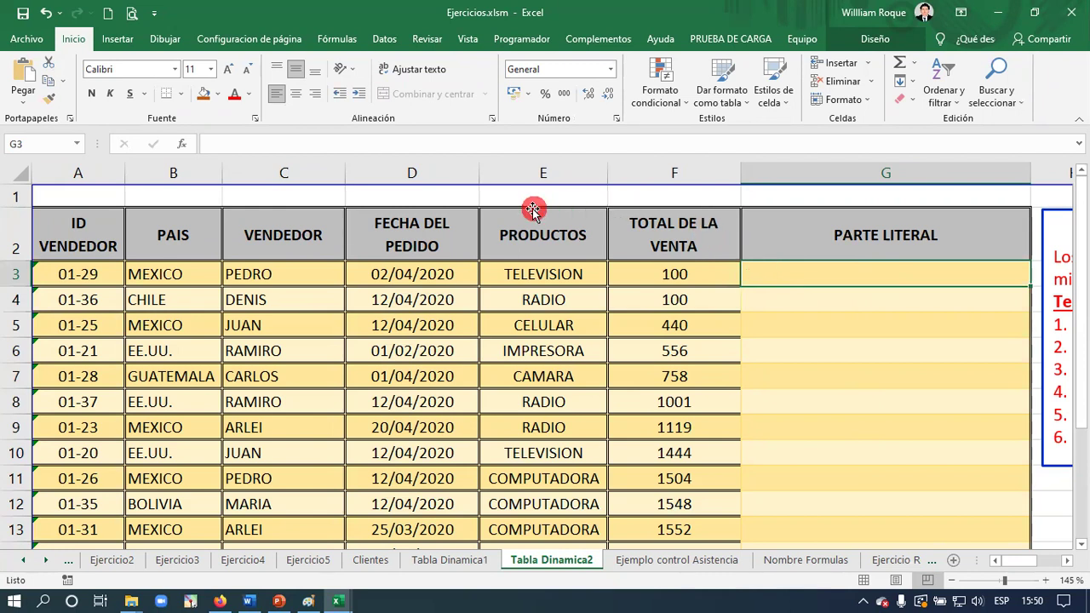
left_click(805, 322)
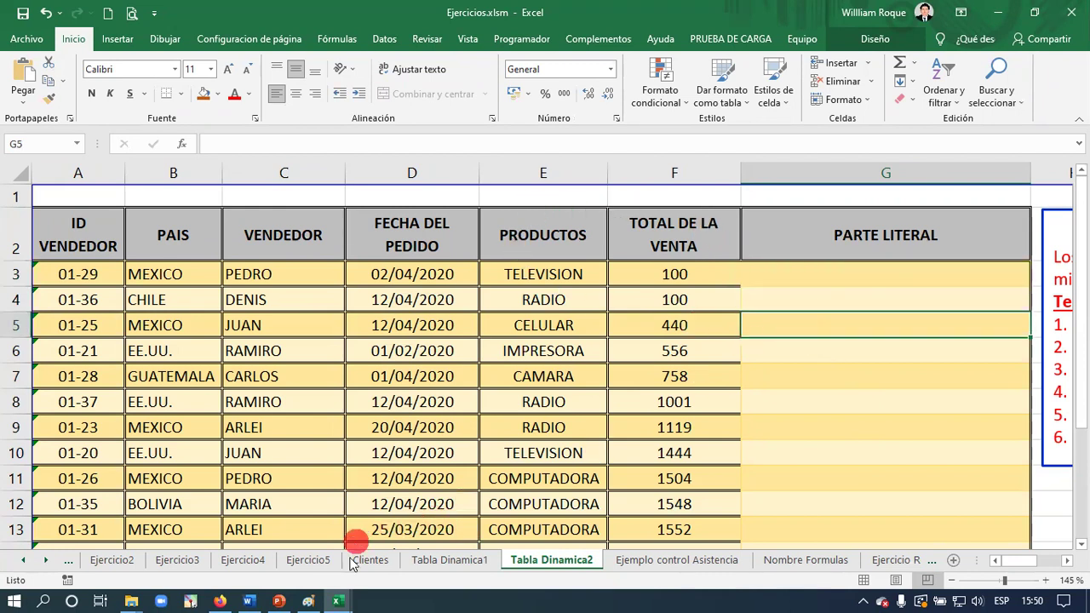
- Paste the spelled-out amounts into the PARTE LITERAL column starting at G3
mouse_move(132, 593)
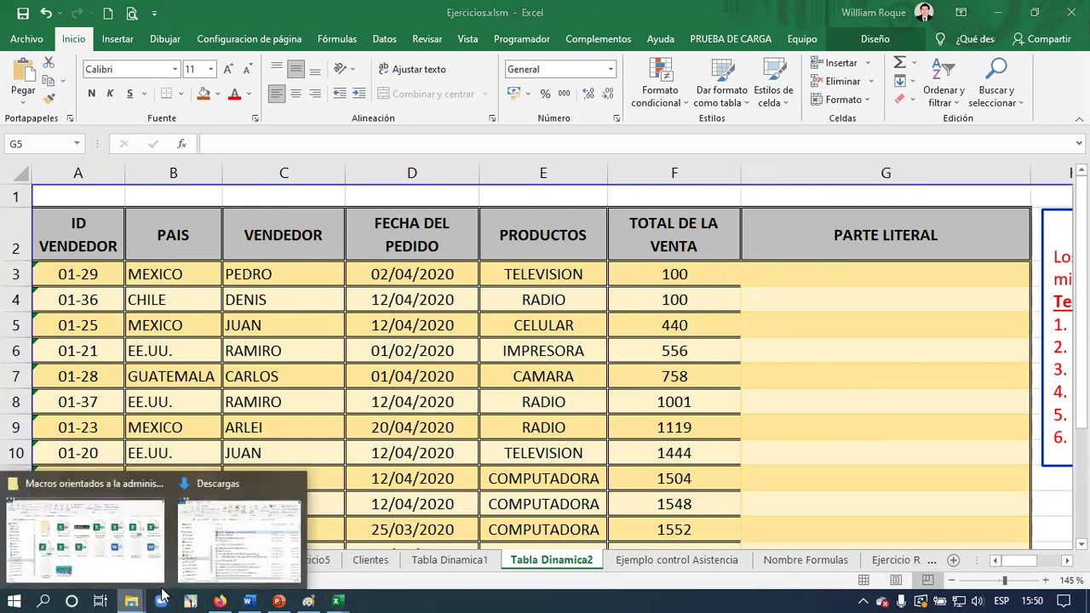
left_click(114, 545)
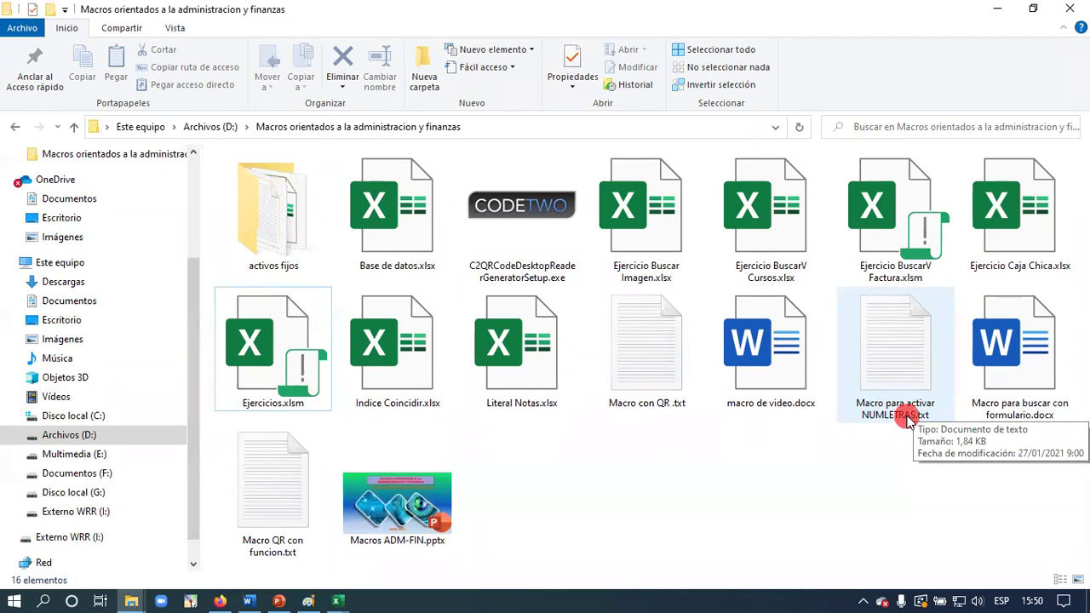
mouse_move(337, 598)
left_click(297, 526)
left_click(799, 275)
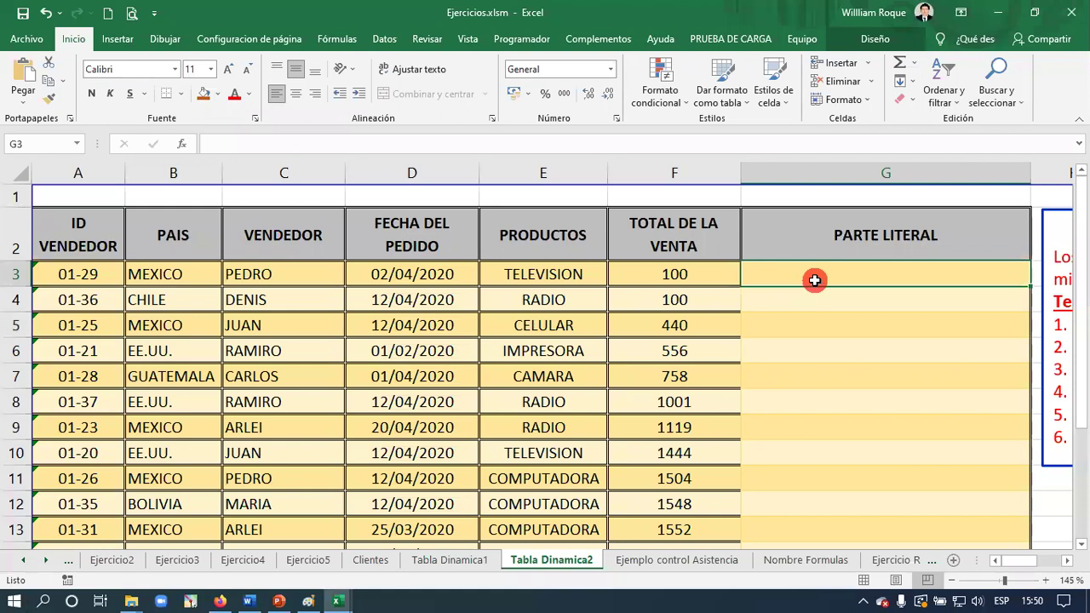
key("ctrl+v")
- Check the pasted cells G3:G7, then open Macro para activar NUMLETRAS.txt from the folder
left_click(820, 318)
left_click_drag(812, 272, 806, 374)
left_click(798, 276)
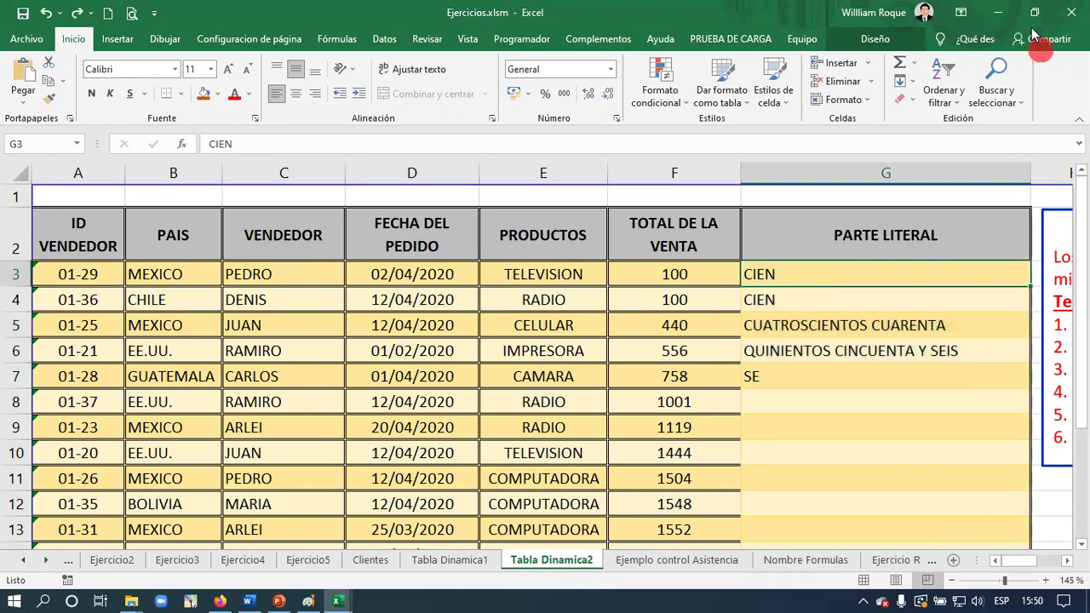
left_click(1001, 13)
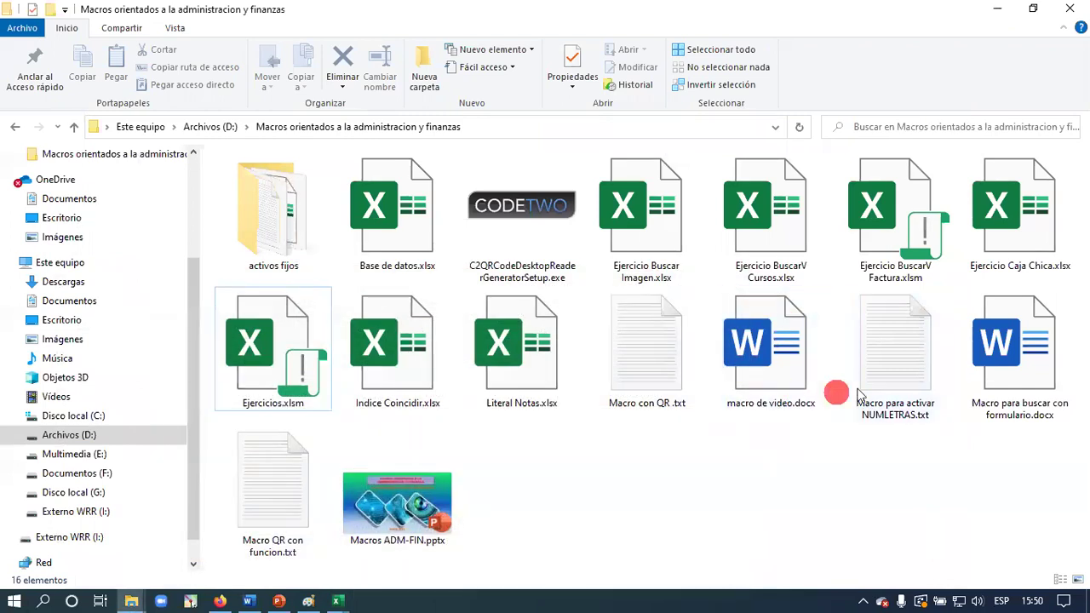
double_click(895, 340)
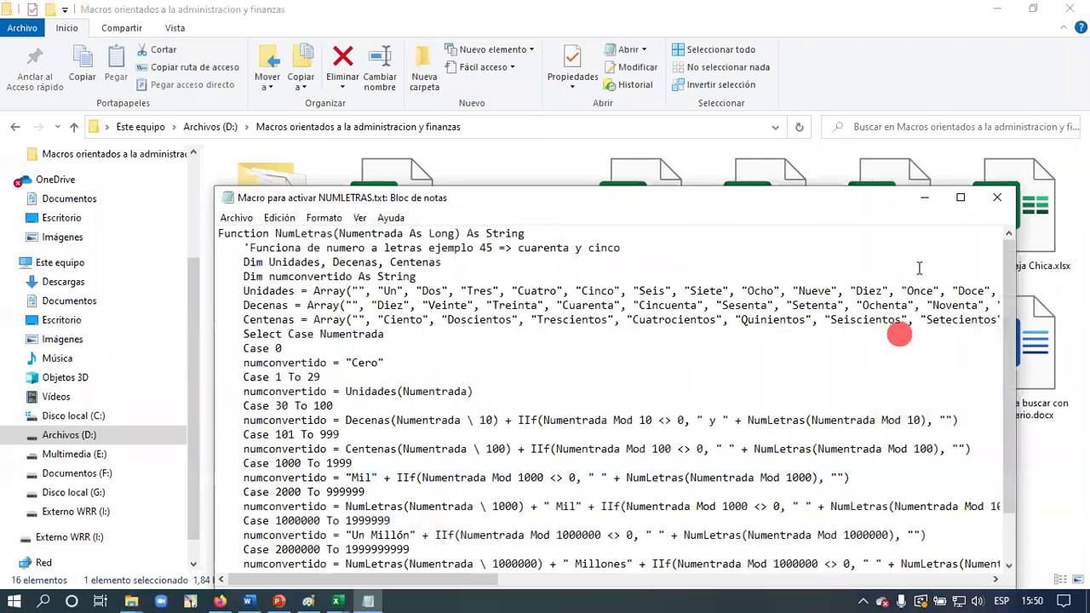
- Maximize Notepad to review the full NumLetras code, then return to the VBA editor
left_click(957, 199)
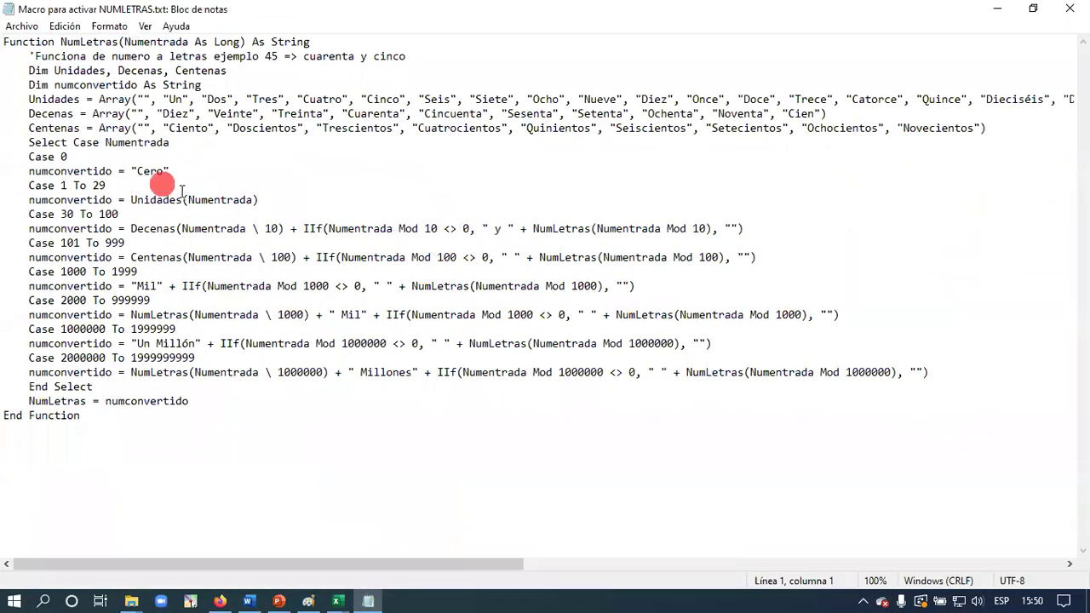
left_click_drag(5, 41, 178, 416)
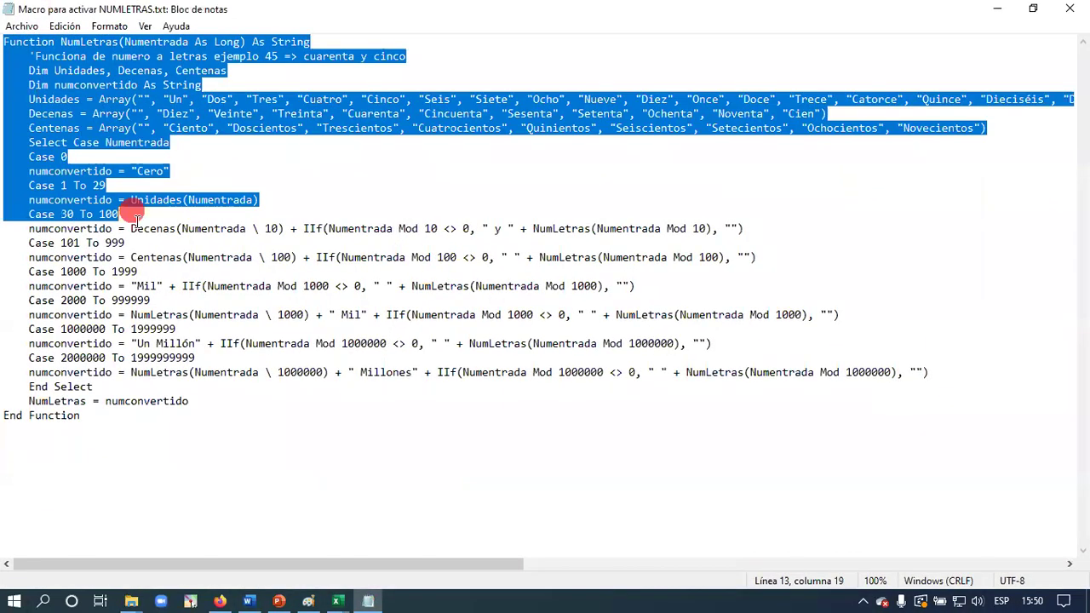
left_click(419, 383)
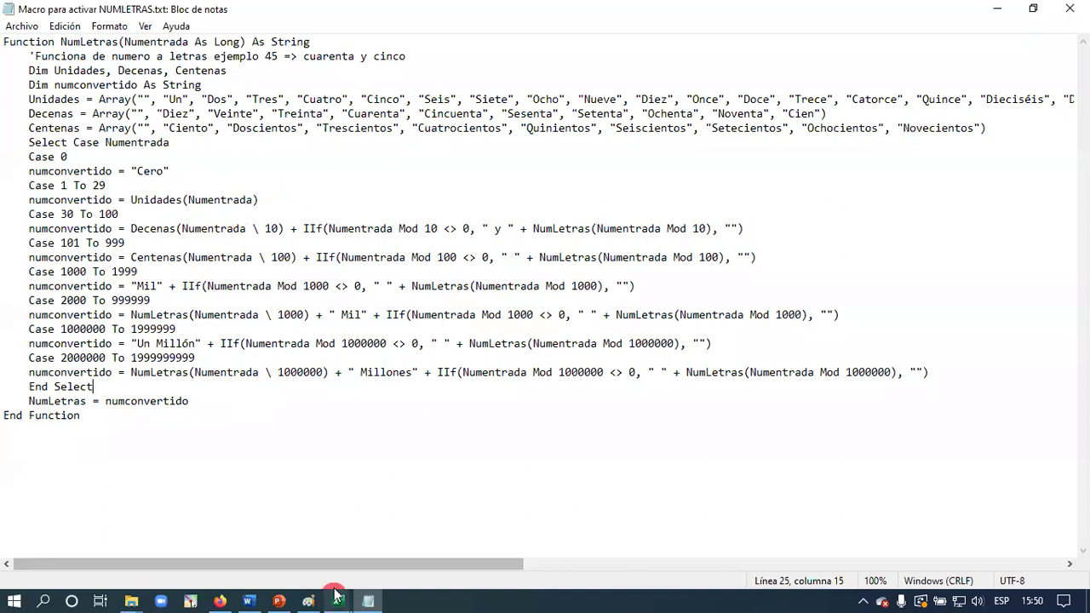
mouse_move(331, 593)
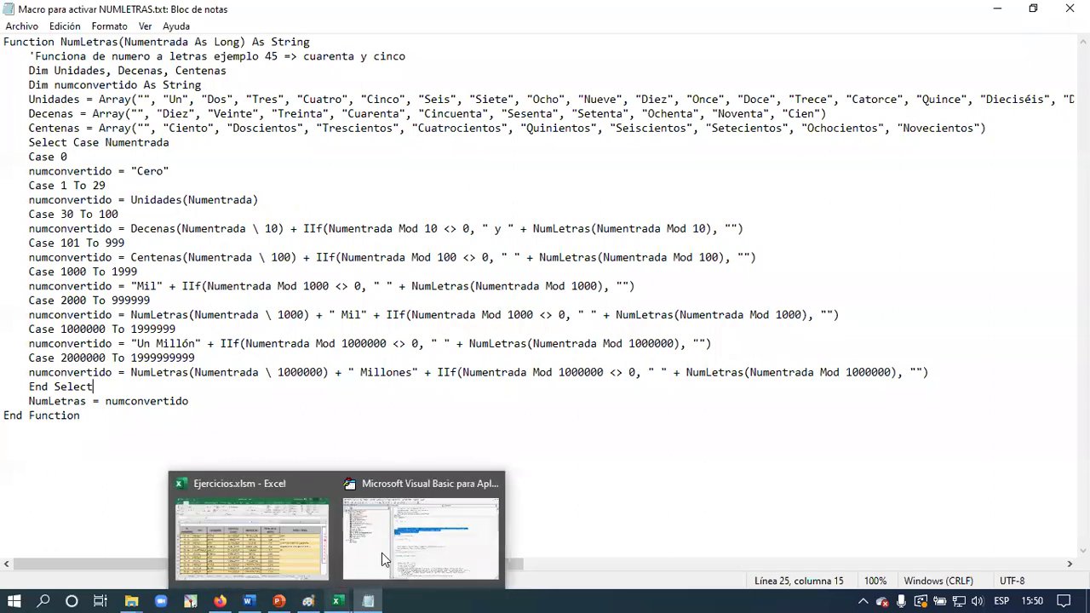
left_click(400, 545)
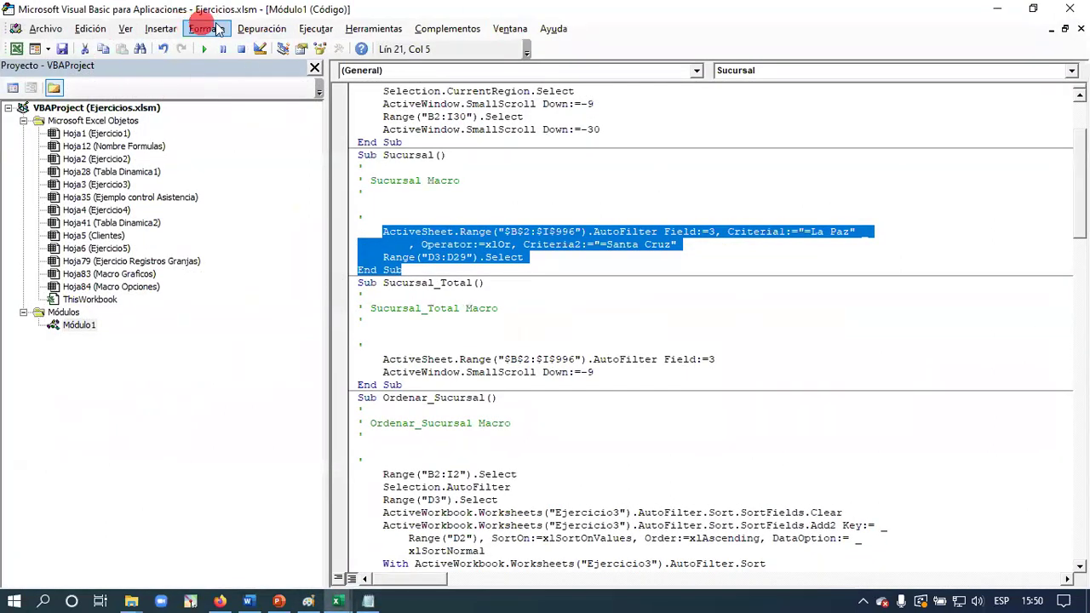
- Add blank lines after the Range line inside the Sucursal macro
left_click(428, 231)
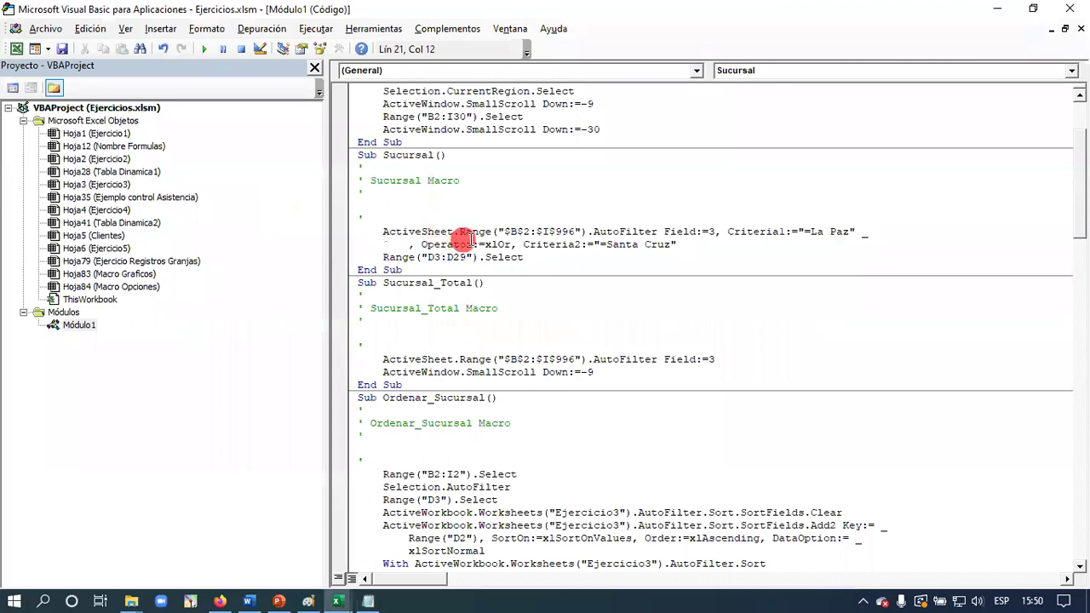
left_click(529, 255)
key("Return")
type("RAJKAD")
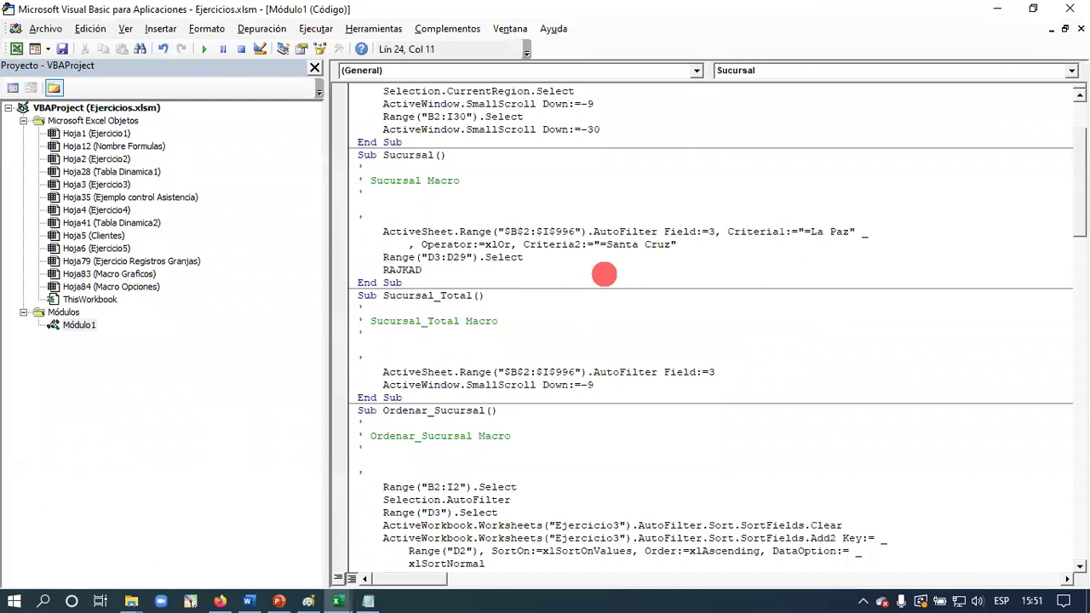
key("Return")
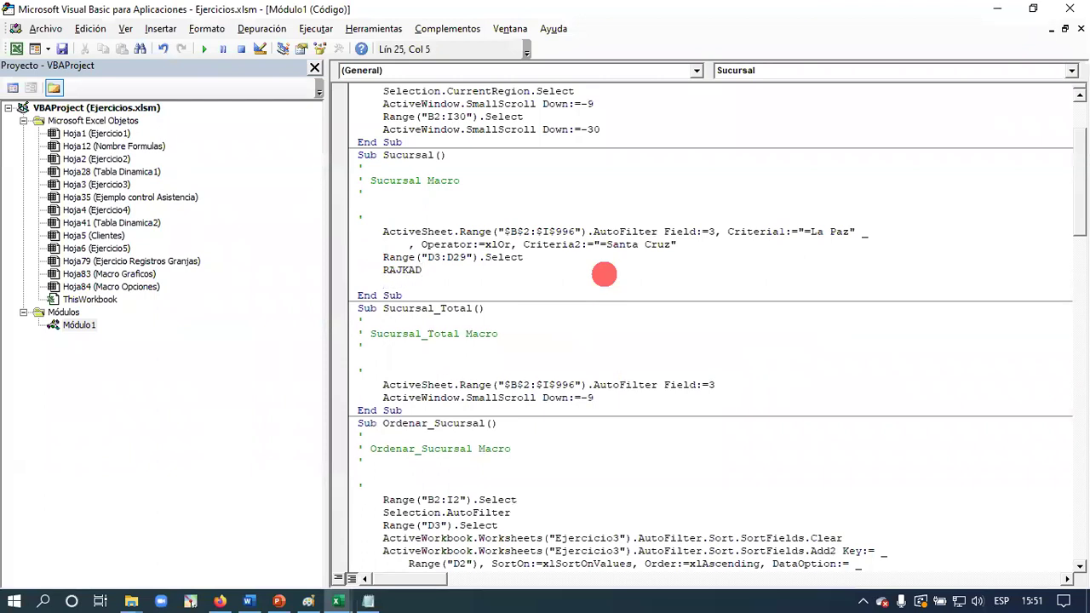
left_click(494, 218)
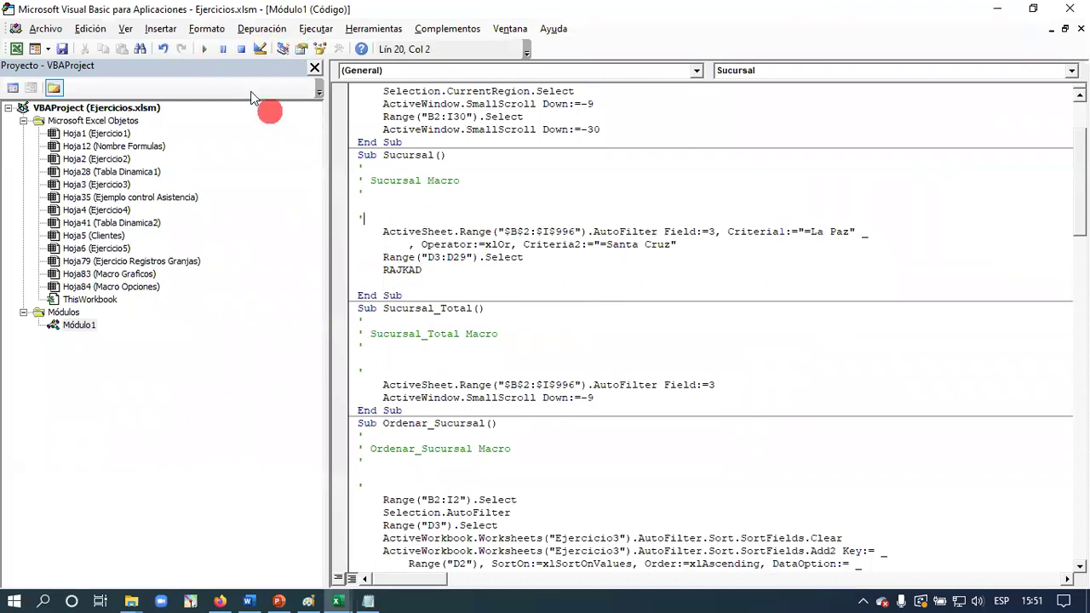
- Run Sucursal, dismiss the compile error, select the stray RAJKAD text, and minimize the editor
left_click(203, 49)
left_click(553, 326)
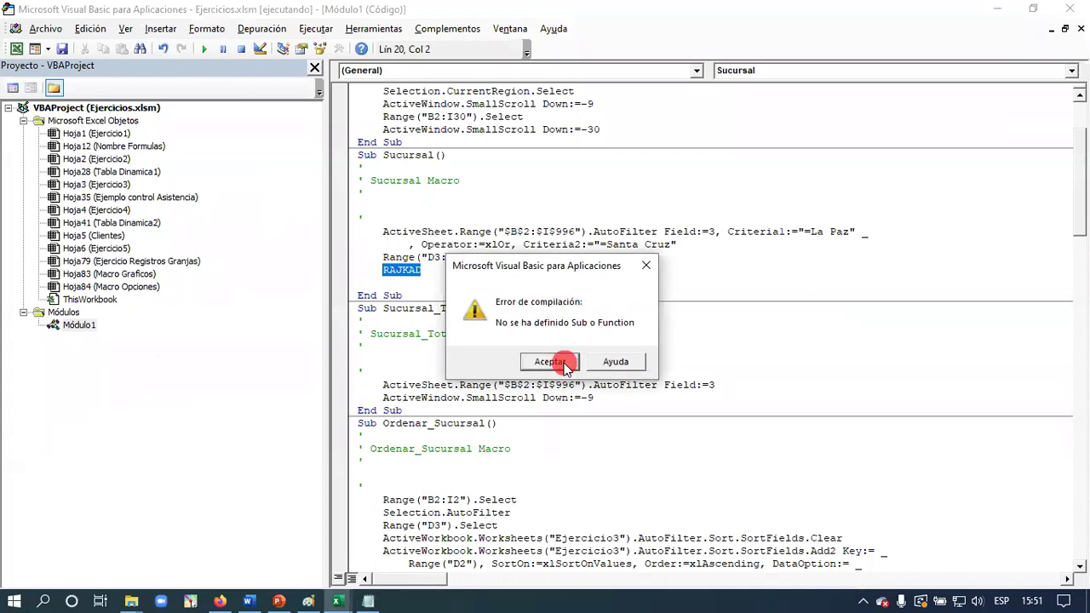
left_click(555, 366)
left_click(420, 271)
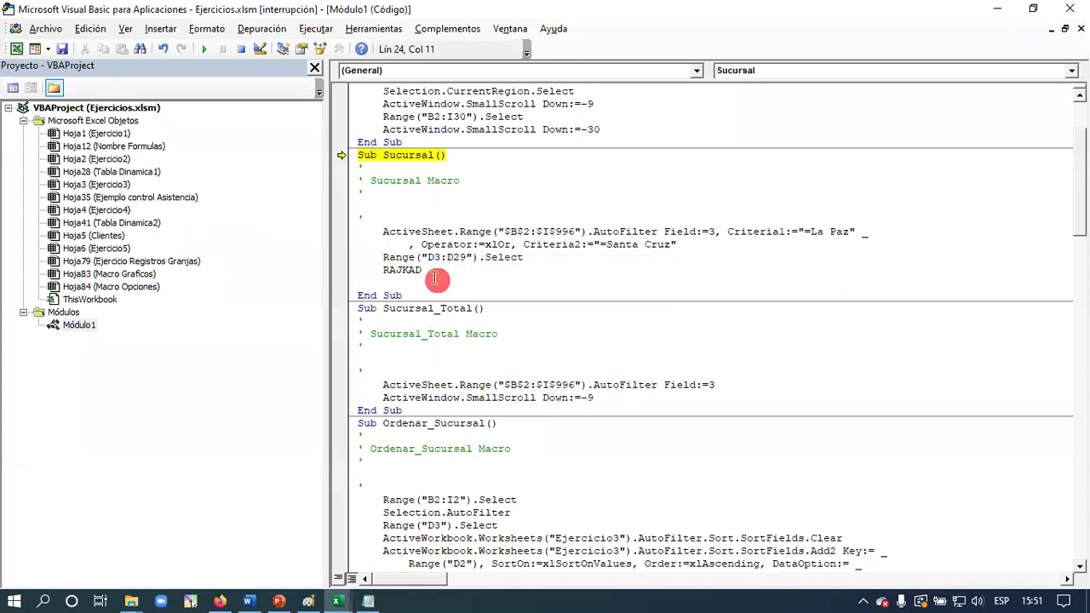
left_click_drag(435, 273, 373, 271)
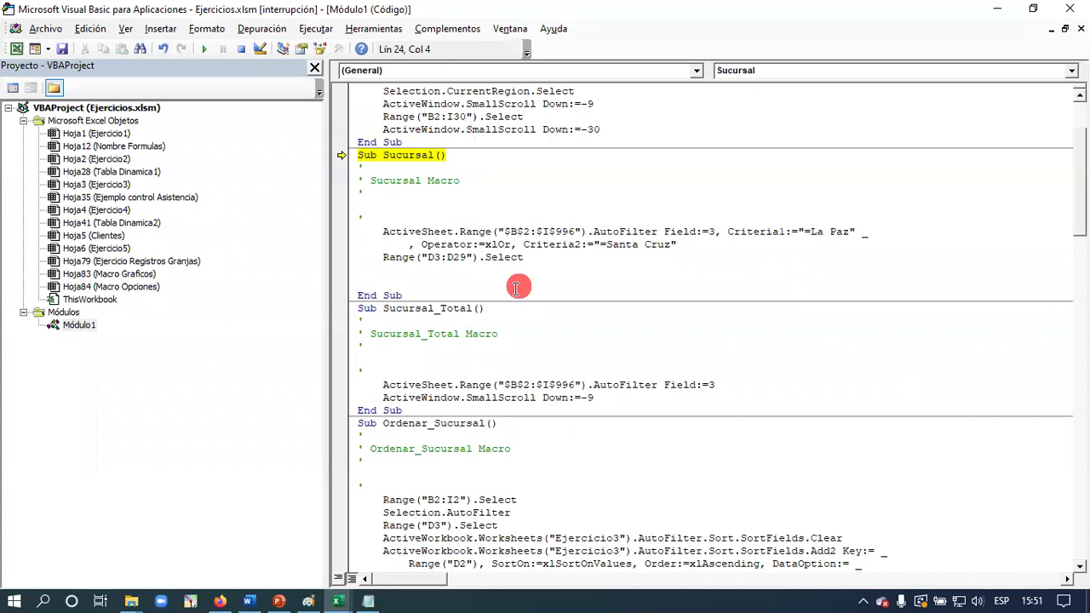
left_click(997, 8)
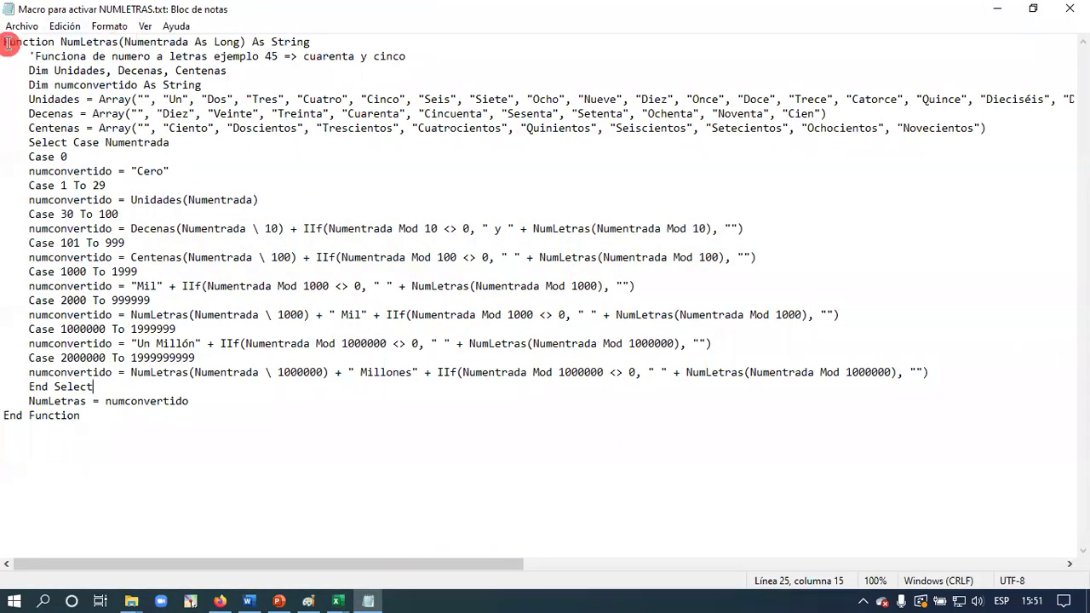
left_click_drag(6, 42, 79, 73)
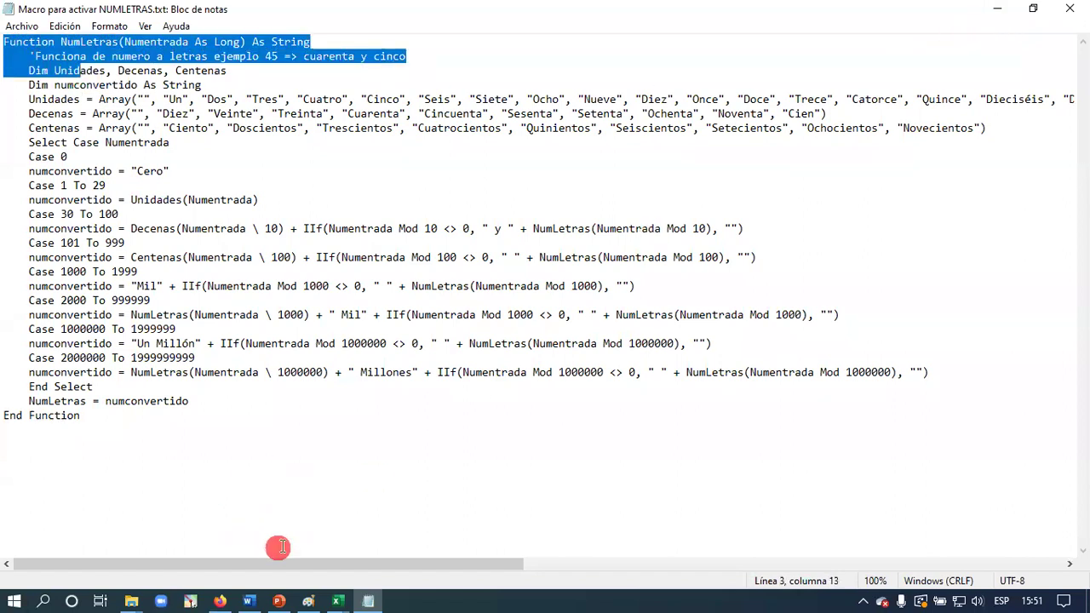
left_click(142, 406)
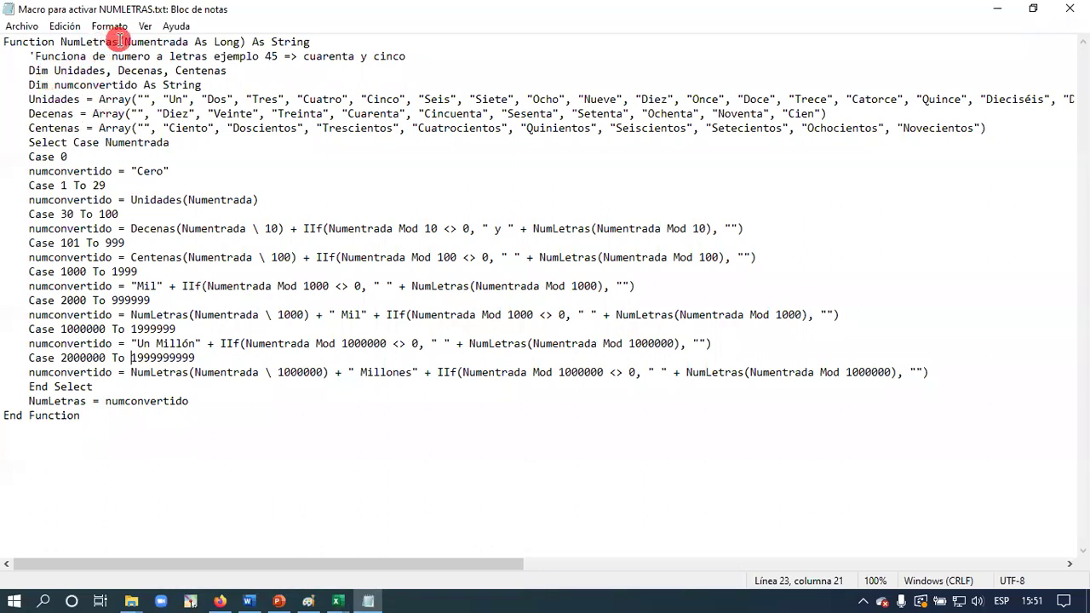
left_click_drag(119, 41, 60, 42)
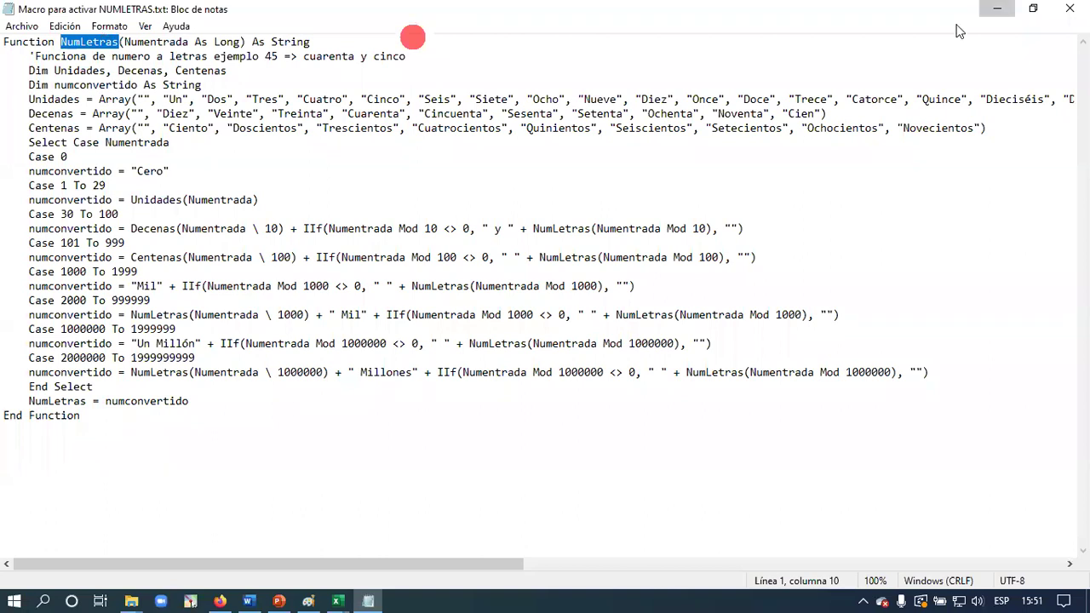
- Return to the Ejercicios workbook, start a =NUM formula in G8, then cancel it
left_click(996, 9)
mouse_move(338, 600)
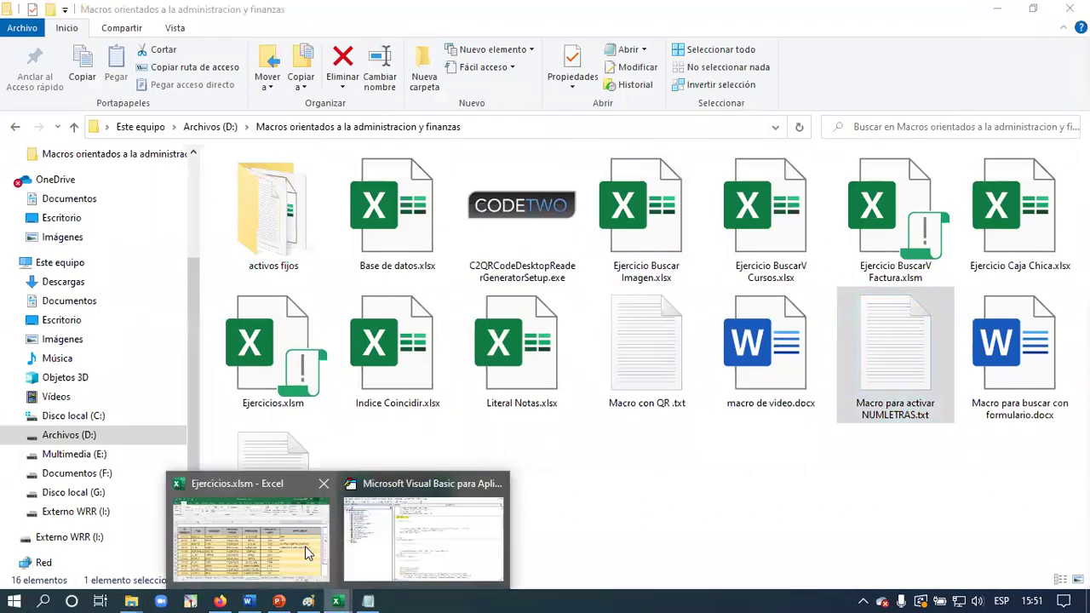
left_click(306, 554)
left_click(905, 412)
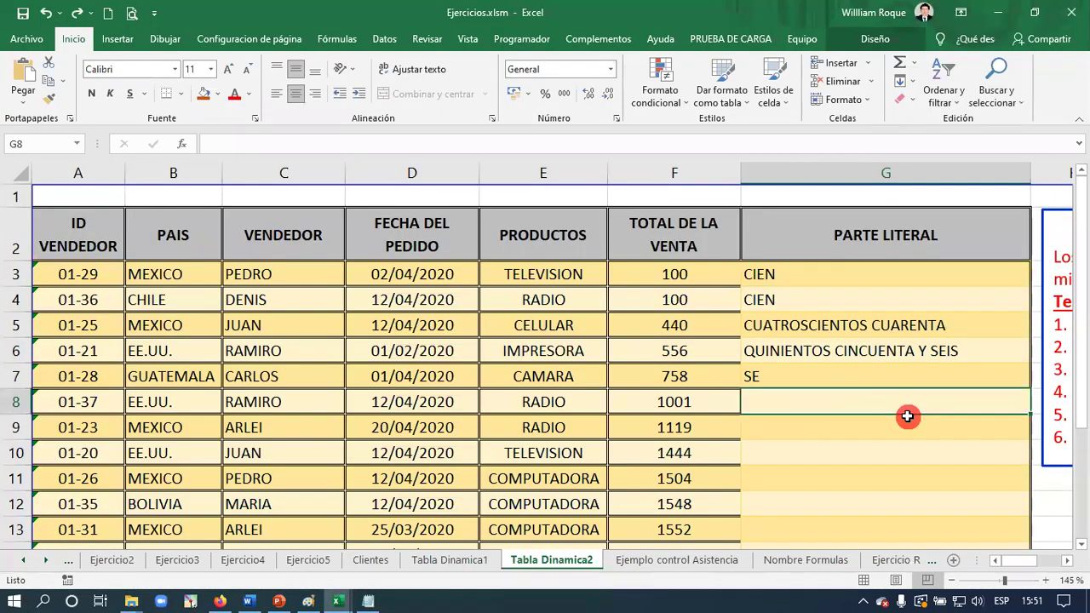
type("=NUM")
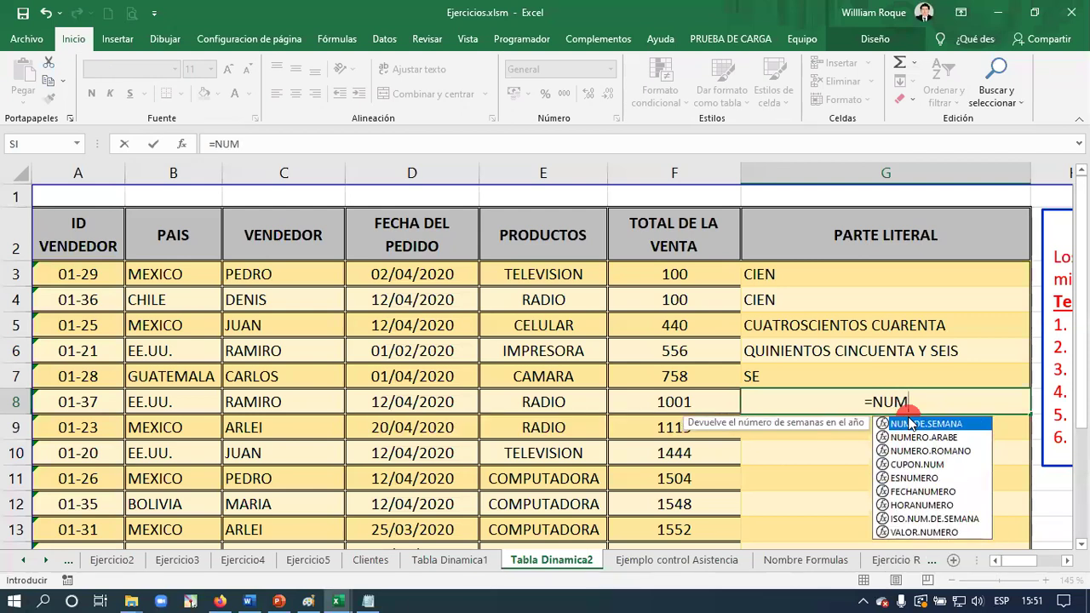
left_click(907, 415)
key("BackSpace")
key("BackSpace")
key("BackSpace")
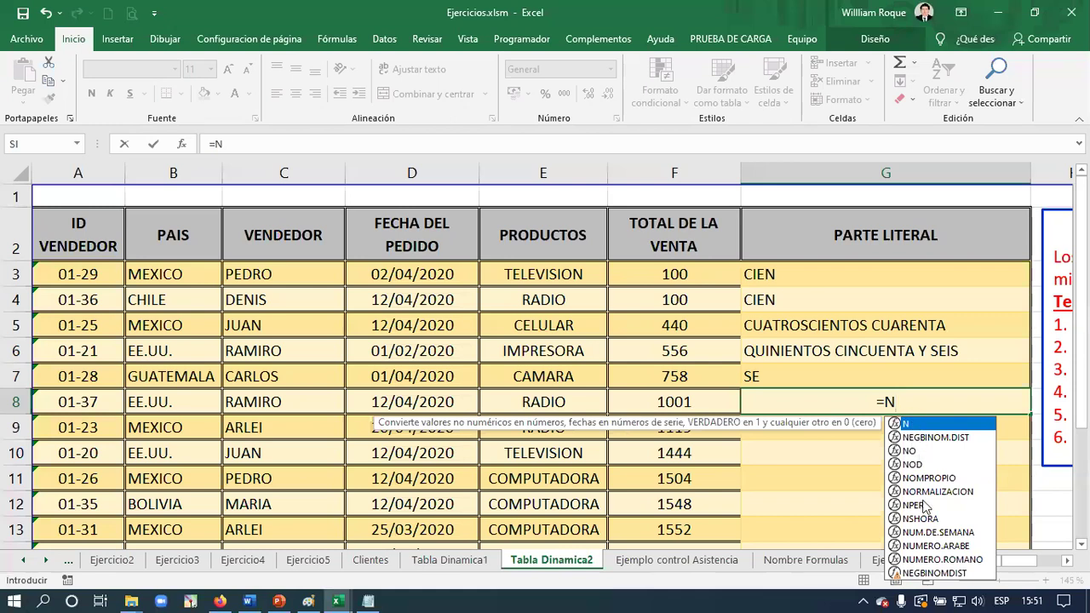
type("U")
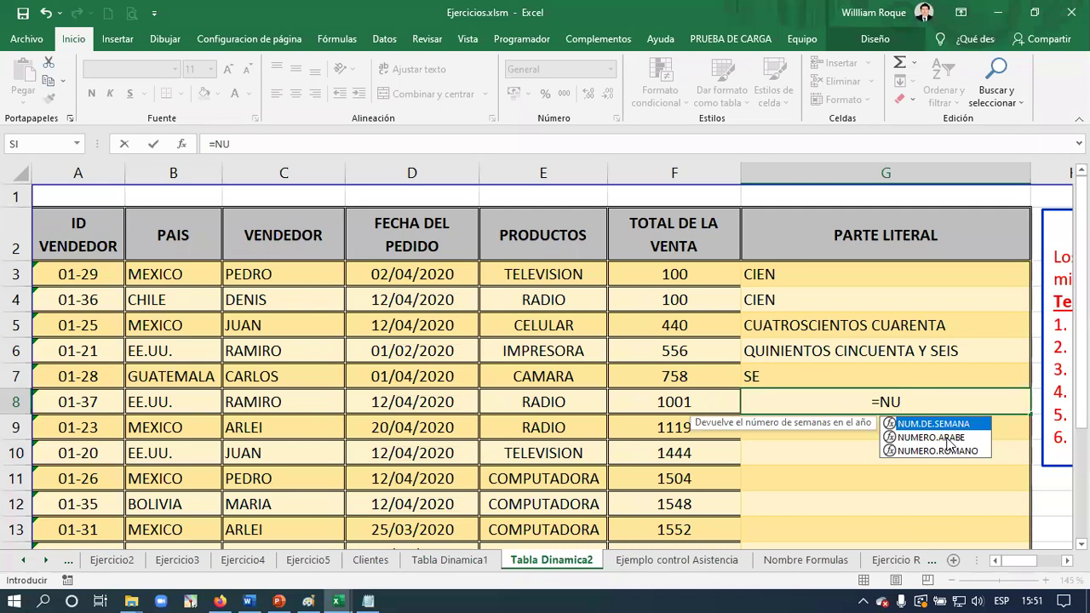
key("BackSpace")
key("BackSpace")
key("BackSpace")
key("Escape")
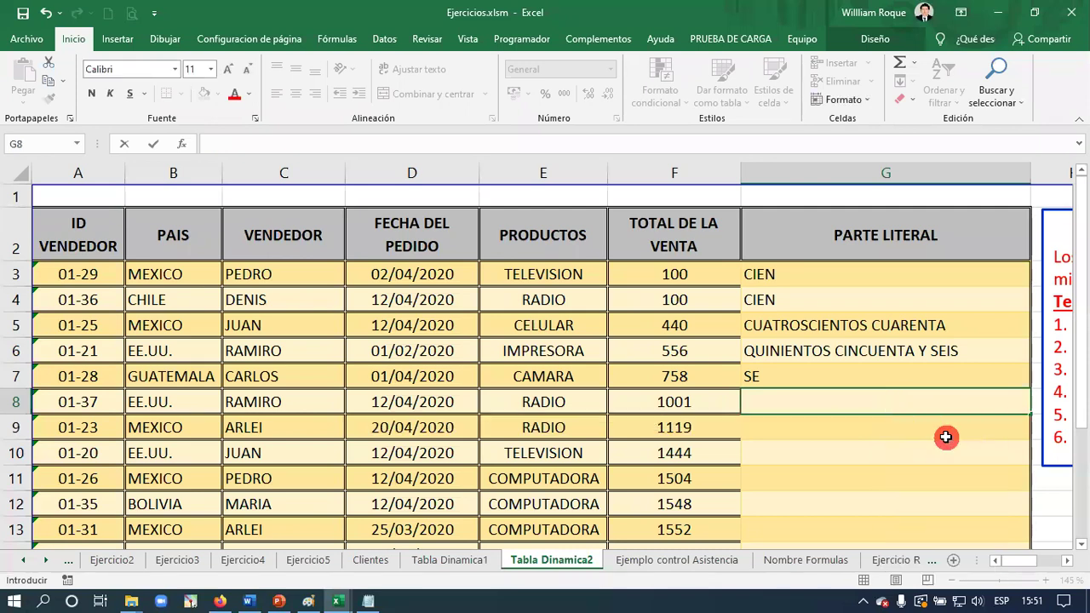
left_click(888, 450)
- Clear the spelled-out amounts in G3:G7 and reselect G3
left_click_drag(834, 284, 834, 382)
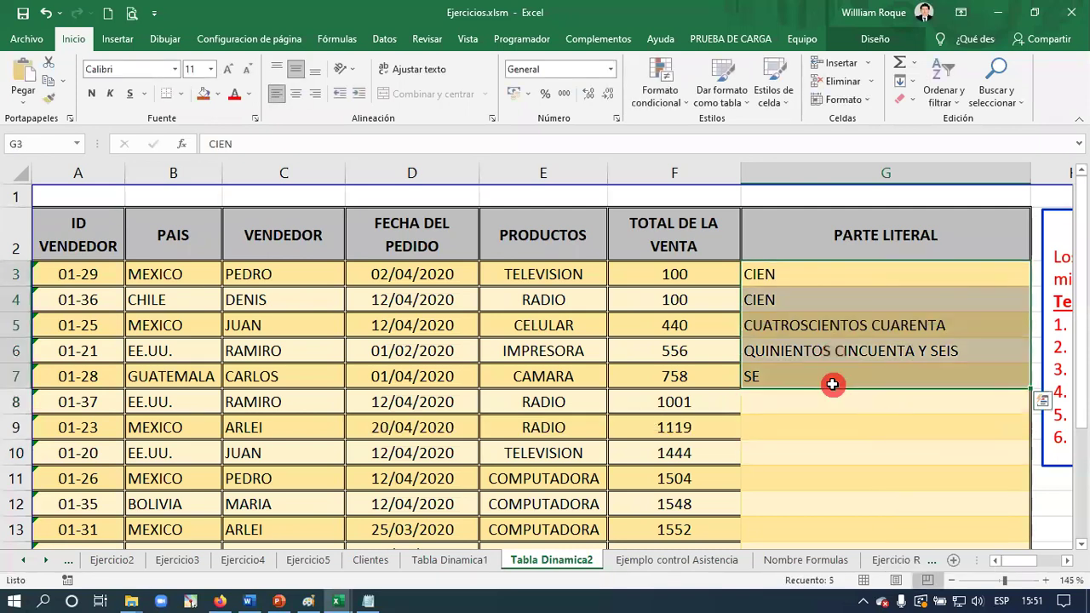
key("Delete")
left_click(782, 282)
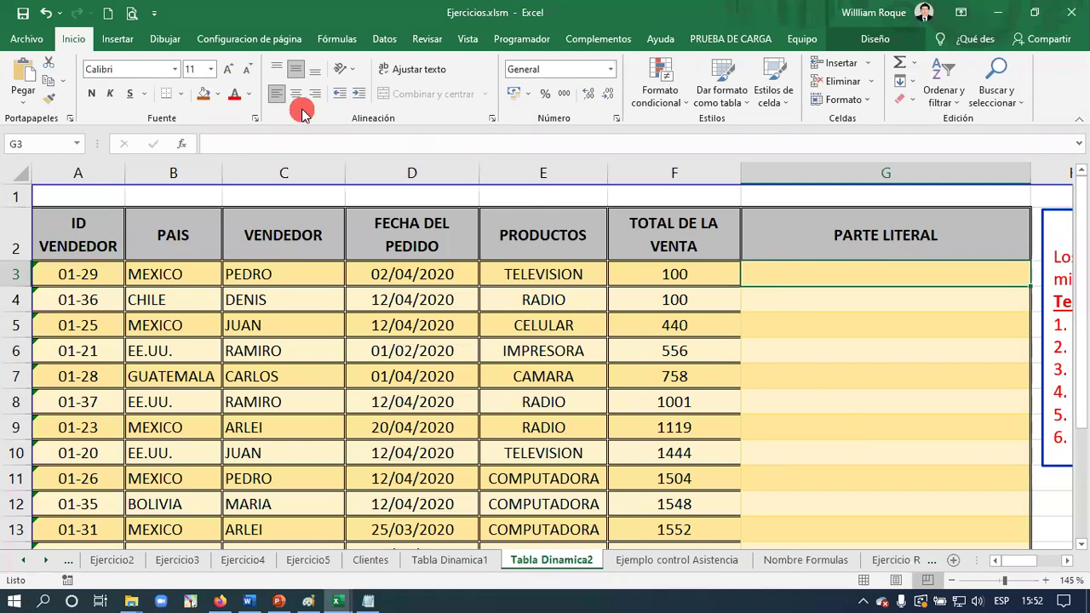
- Open Módulo1's code in the VBA editor and scroll down to its last macro
mouse_move(337, 593)
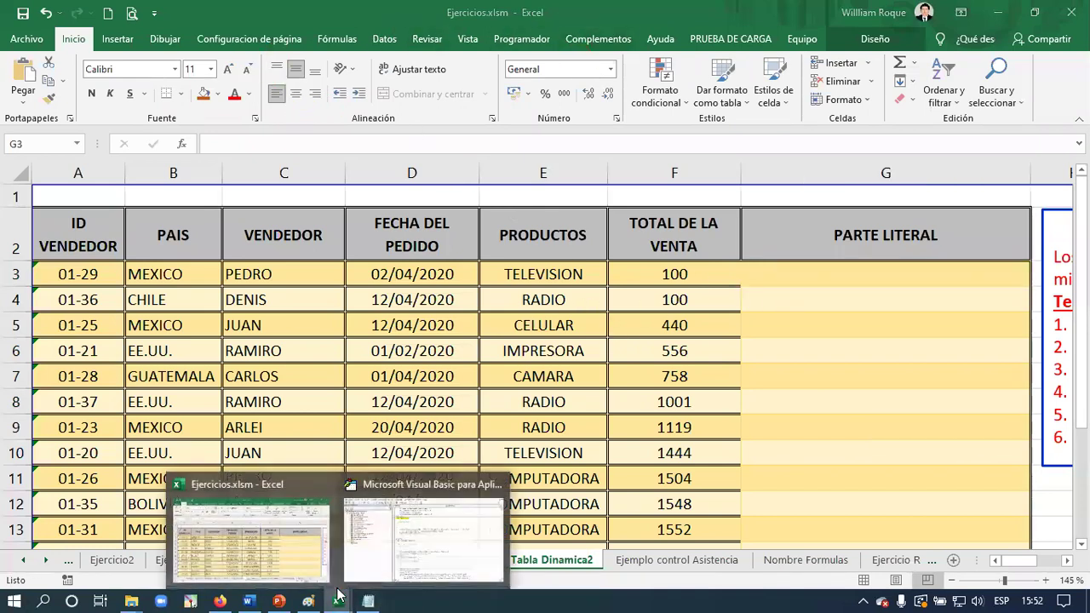
left_click(409, 537)
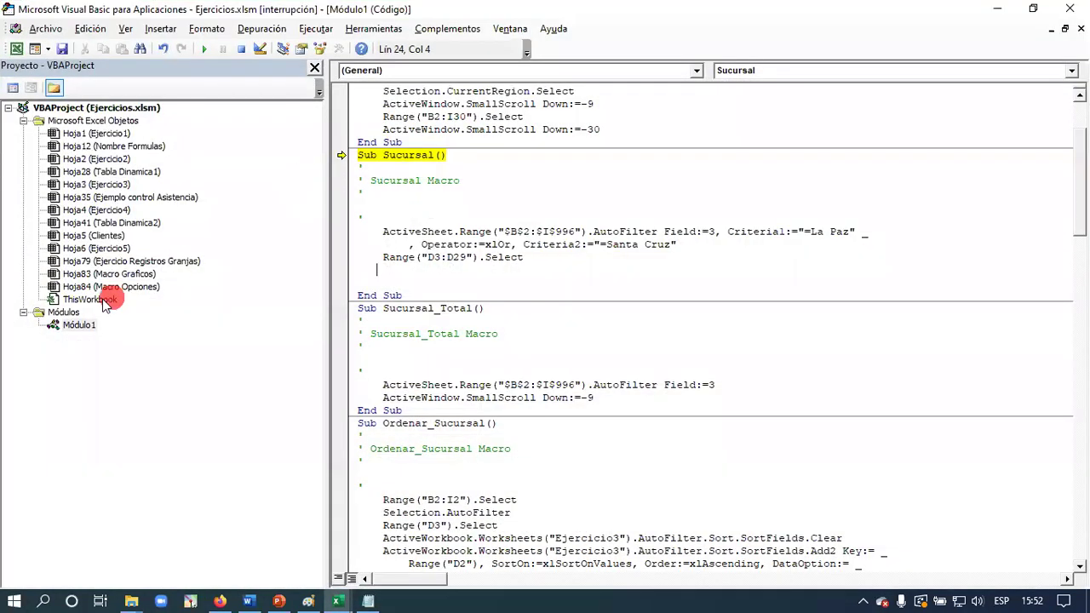
double_click(79, 324)
scroll(502, 254, "down", 2)
scroll(501, 254, "down", 6)
scroll(501, 253, "down", 5)
scroll(506, 254, "down", 6)
scroll(505, 254, "down", 7)
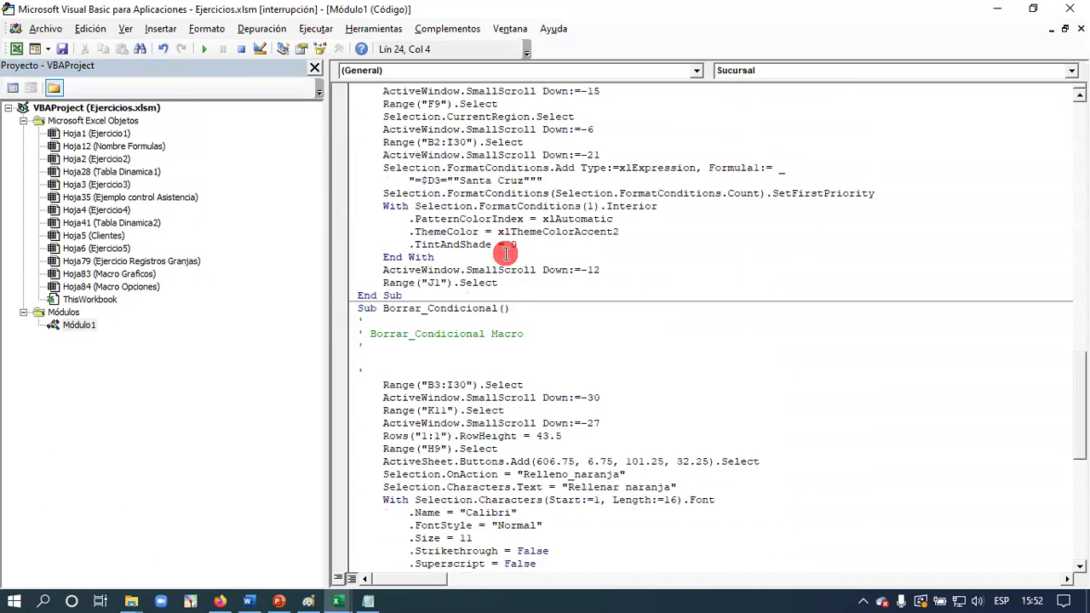
scroll(503, 253, "down", 5)
scroll(510, 282, "down", 5)
scroll(516, 285, "down", 1)
left_click(408, 550)
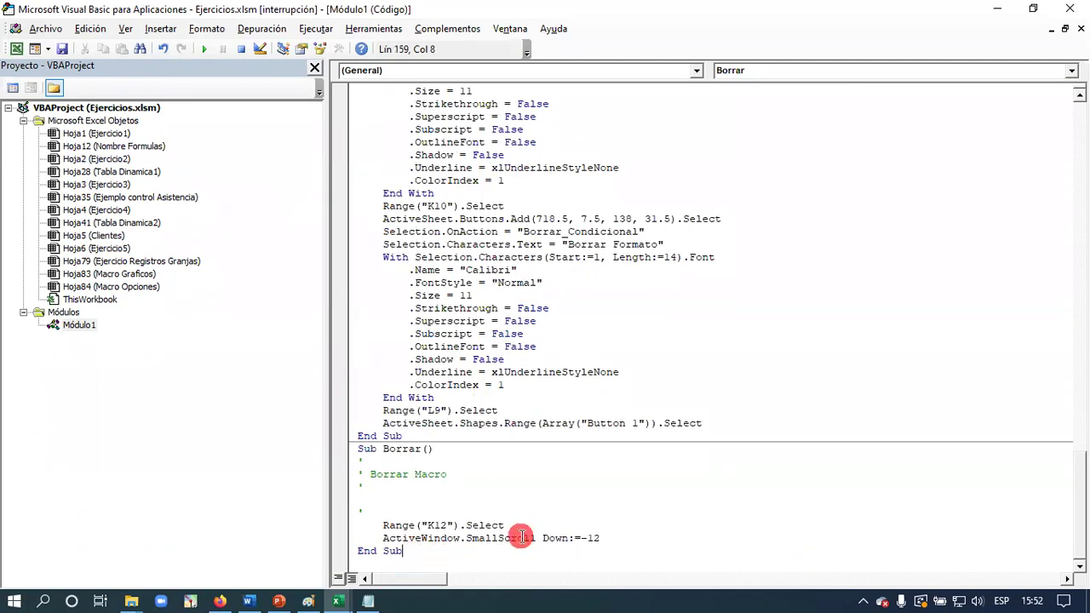
- Browse Módulo1's macros, placing the cursor below the last End Sub and after Borrar_Condicional
scroll(528, 521, "down", 1)
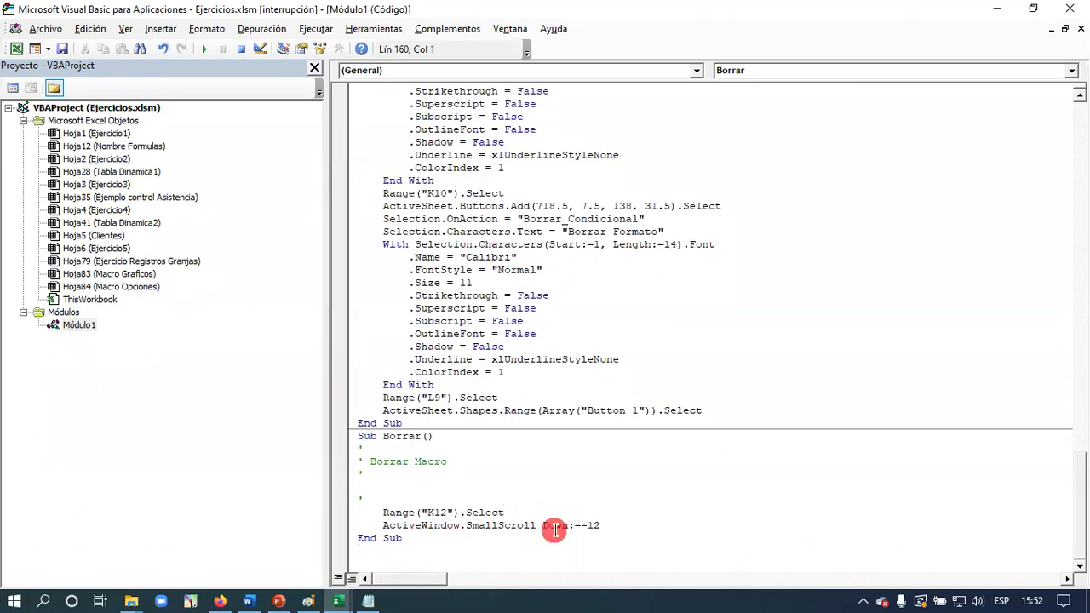
key("Return")
key("Return")
key("Return")
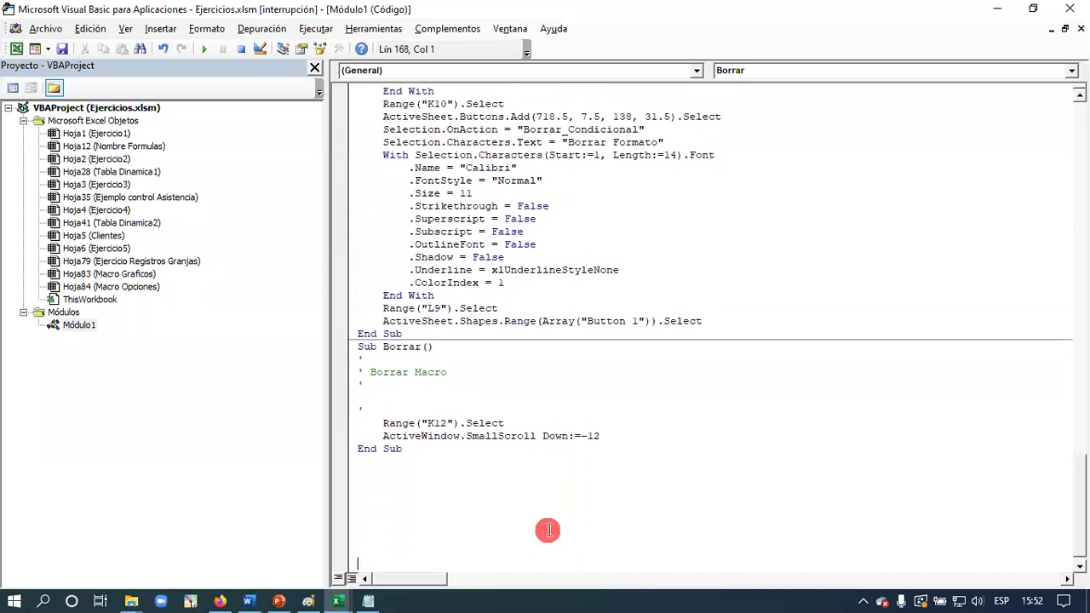
scroll(440, 458, "down", 3)
left_click(371, 257)
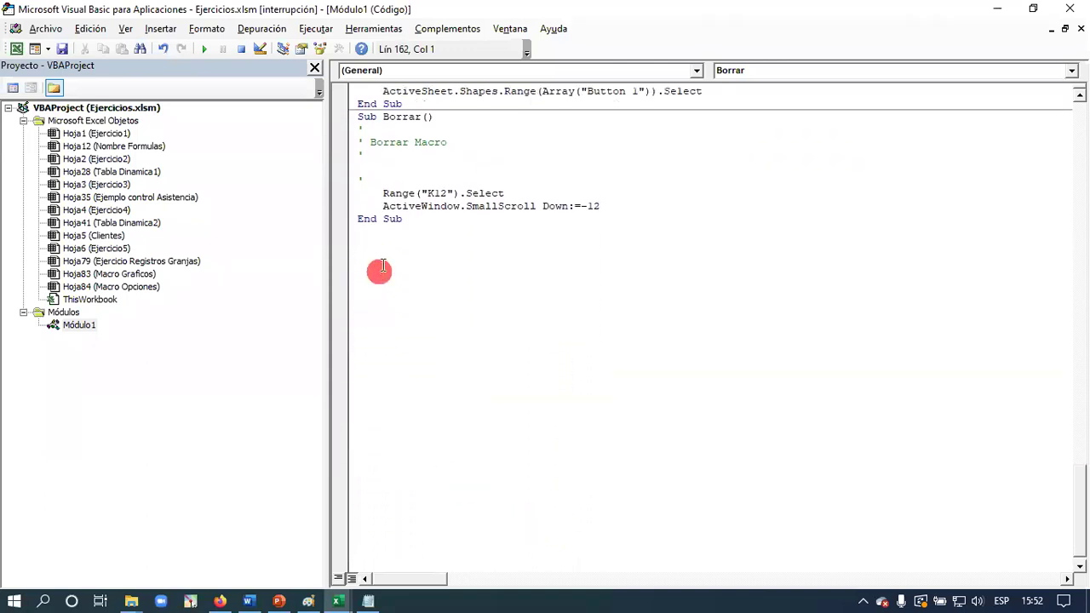
scroll(382, 267, "up", 2)
left_click(412, 179)
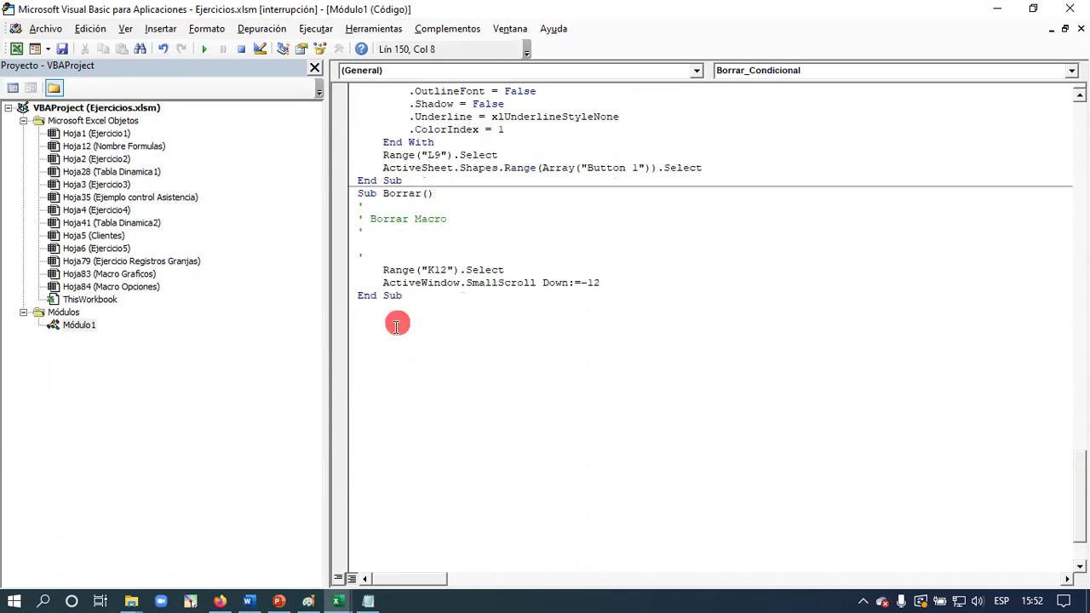
scroll(537, 221, "up", 5)
scroll(536, 230, "down", 3)
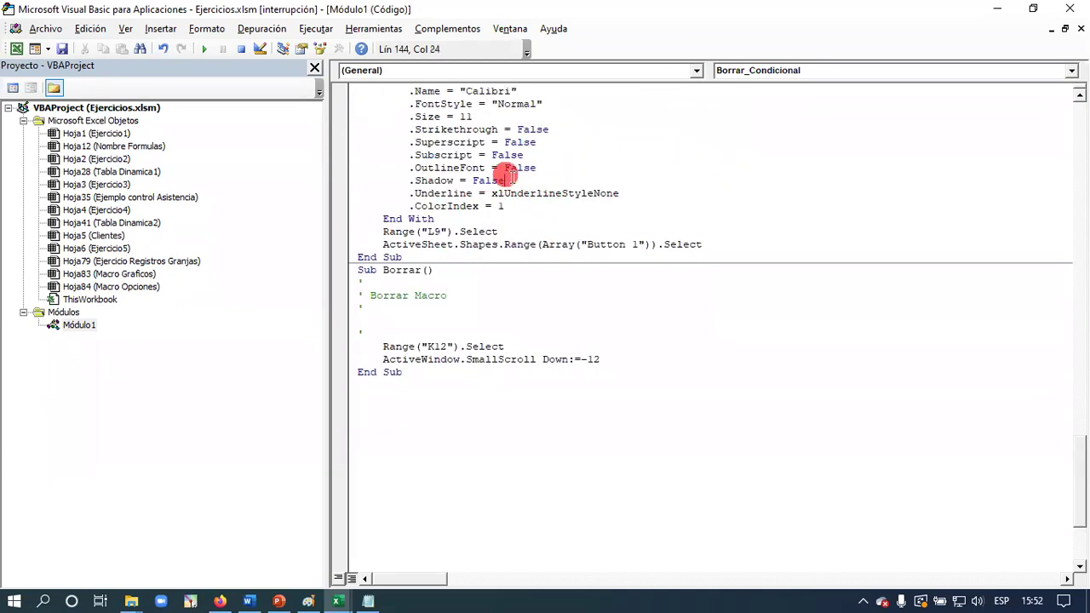
scroll(484, 225, "up", 5)
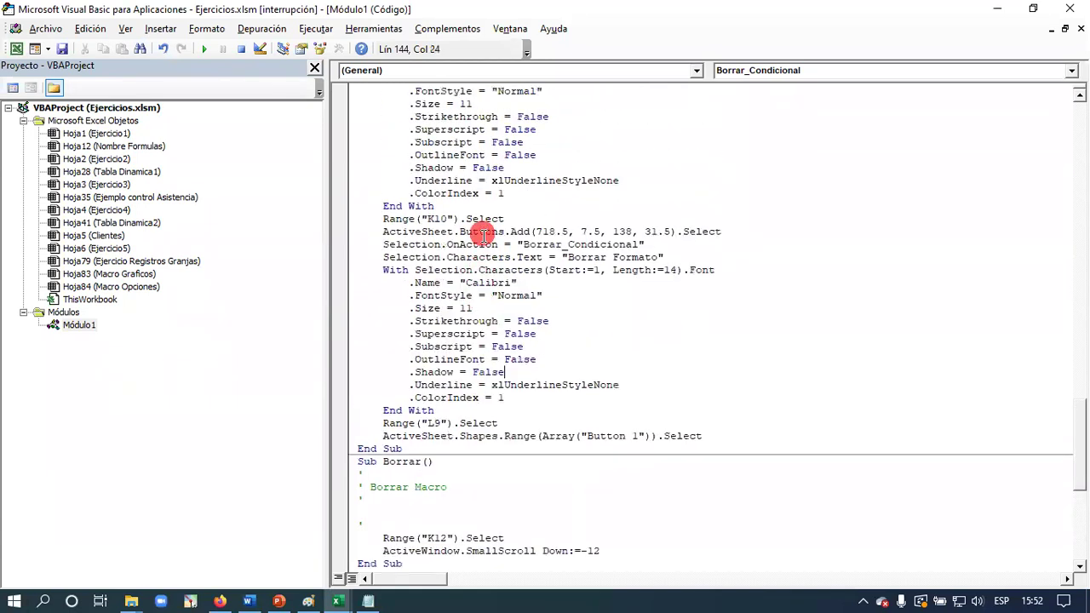
scroll(499, 226, "up", 6)
scroll(444, 148, "down", 3)
scroll(442, 170, "up", 3)
scroll(441, 183, "up", 3)
scroll(440, 198, "up", 8)
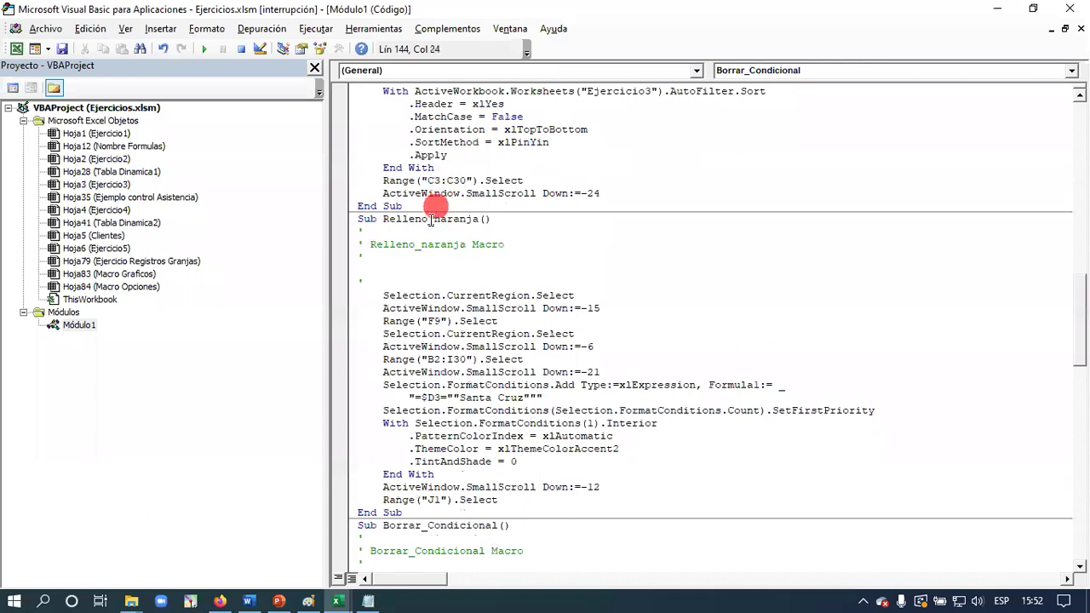
scroll(441, 209, "up", 5)
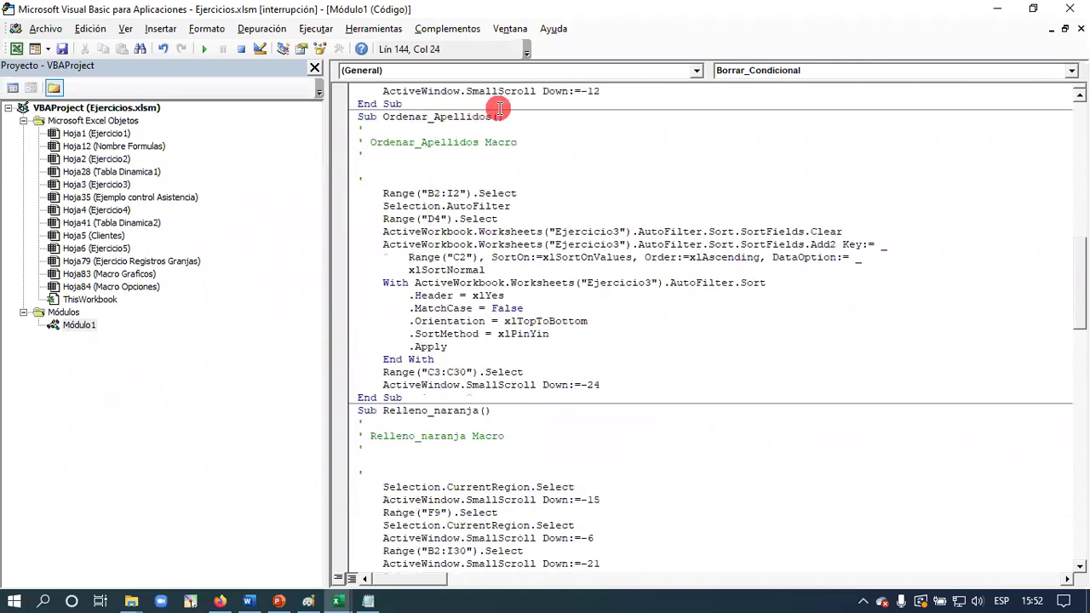
- Add a blank line after Ordenar_Apellidos, then select the NumLetras code in Notepad
left_click(408, 398)
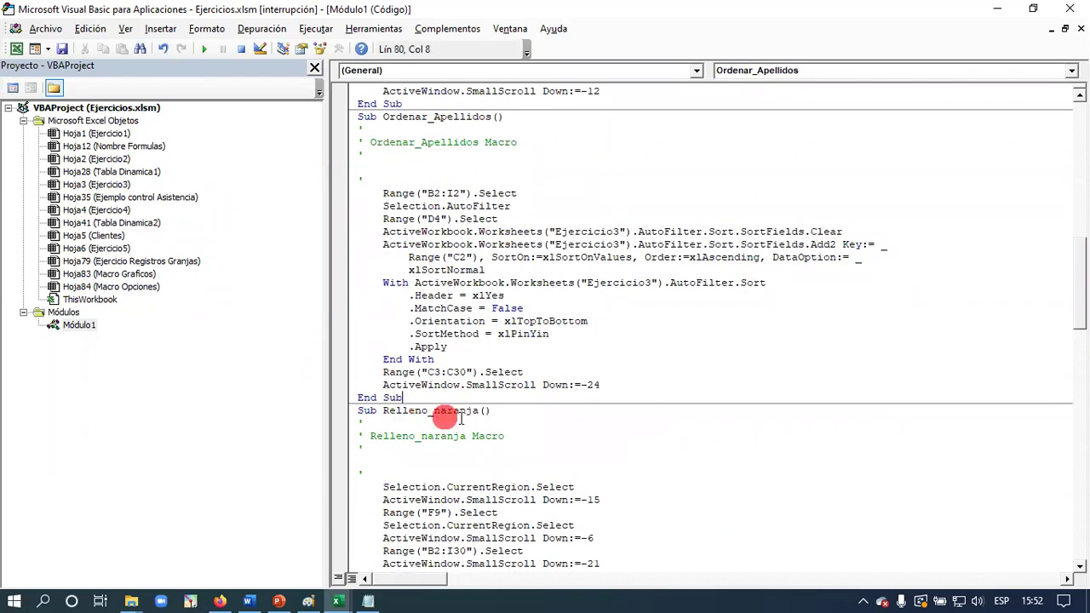
key("Return")
scroll(460, 411, "down", 8)
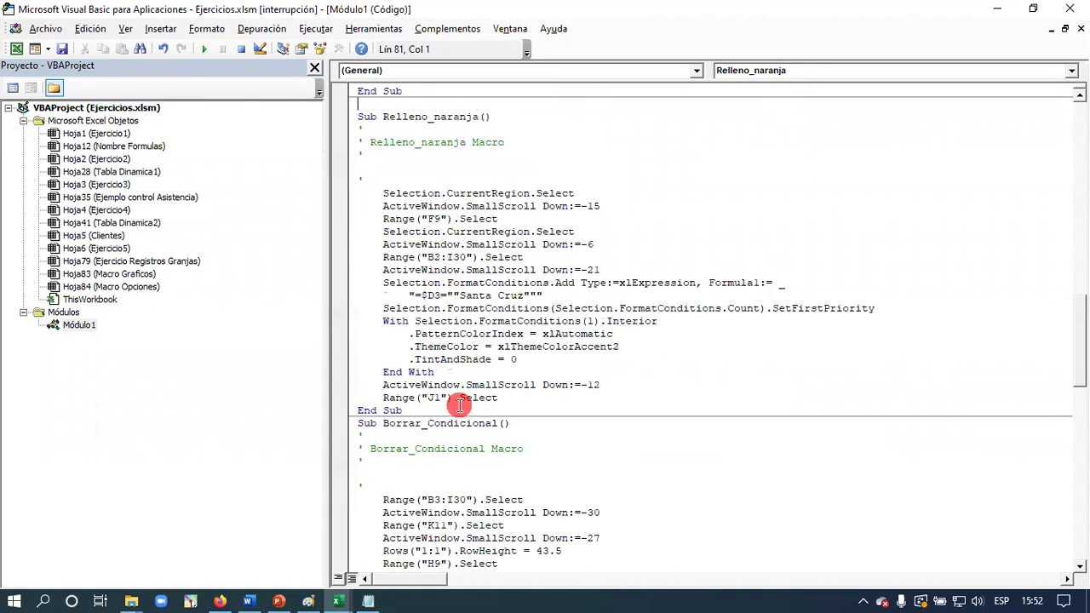
scroll(460, 411, "down", 5)
scroll(460, 411, "down", 6)
scroll(455, 419, "down", 8)
scroll(455, 419, "down", 3)
left_click(366, 247)
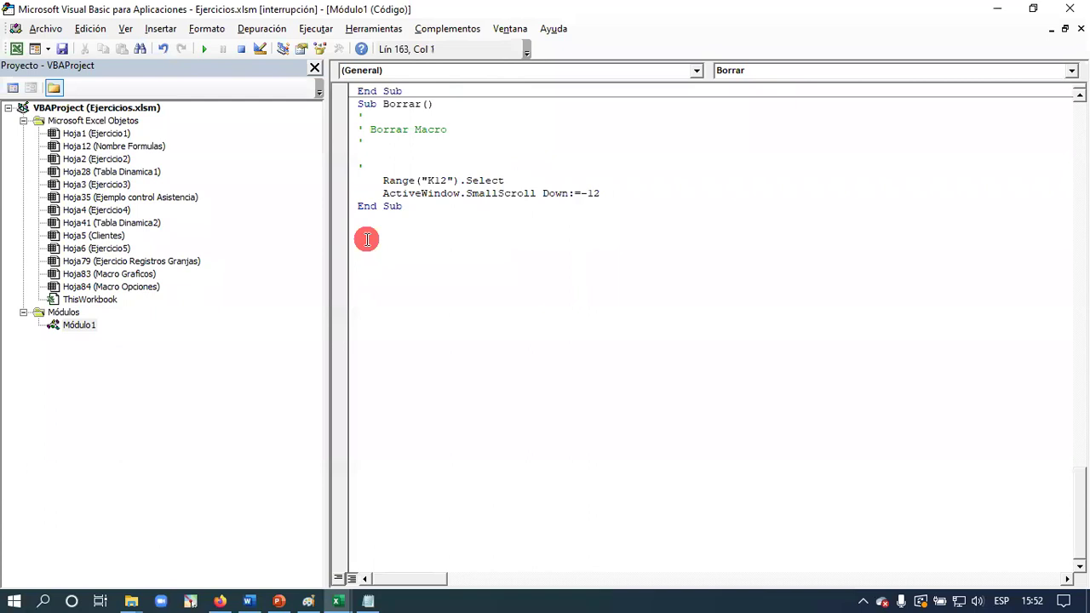
left_click(368, 599)
mouse_move(145, 423)
left_mouse_down()
mouse_move(100, 387)
mouse_move(6, 24)
left_mouse_up()
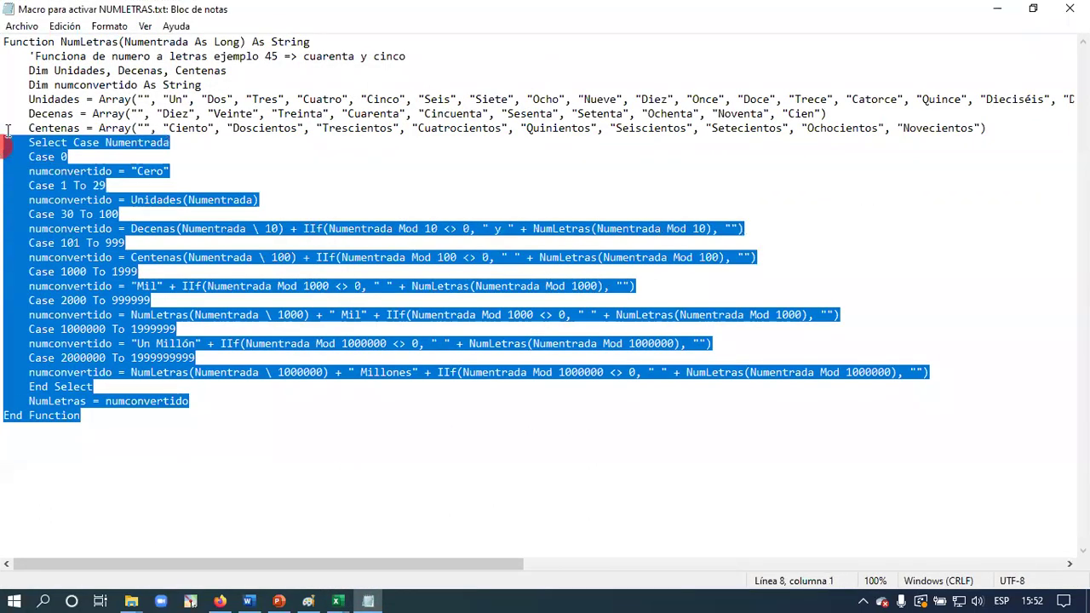
- Copy the selected NumLetras code with Notepad's Edición > Copiar
left_click(23, 27)
mouse_move(64, 27)
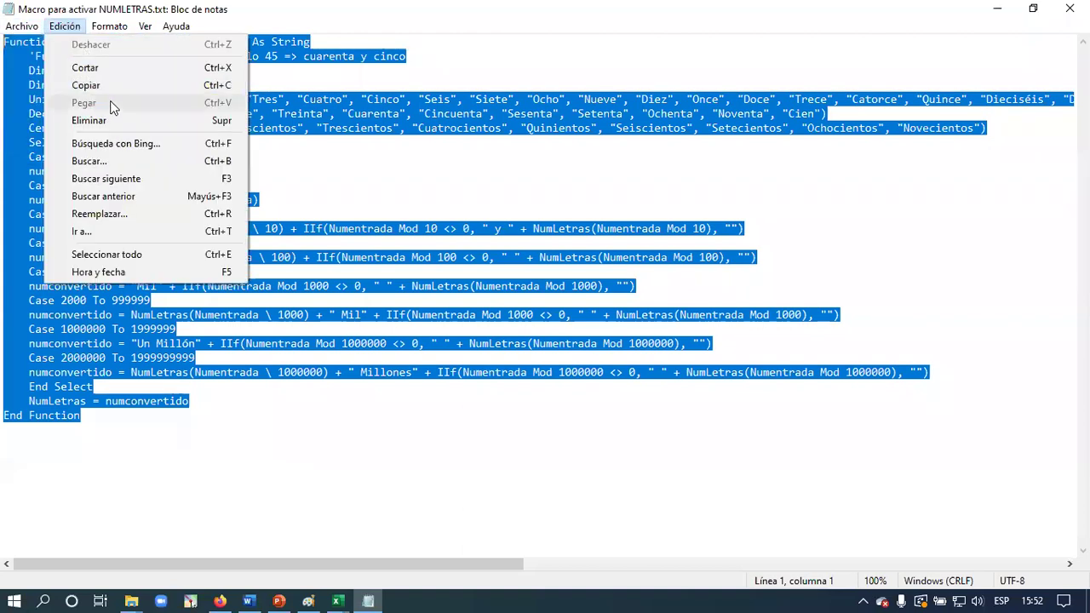
left_click(94, 85)
- Paste the code into Módulo1 below Borrar, accept the reset prompt, and minimize the editor
mouse_move(345, 594)
left_click(423, 542)
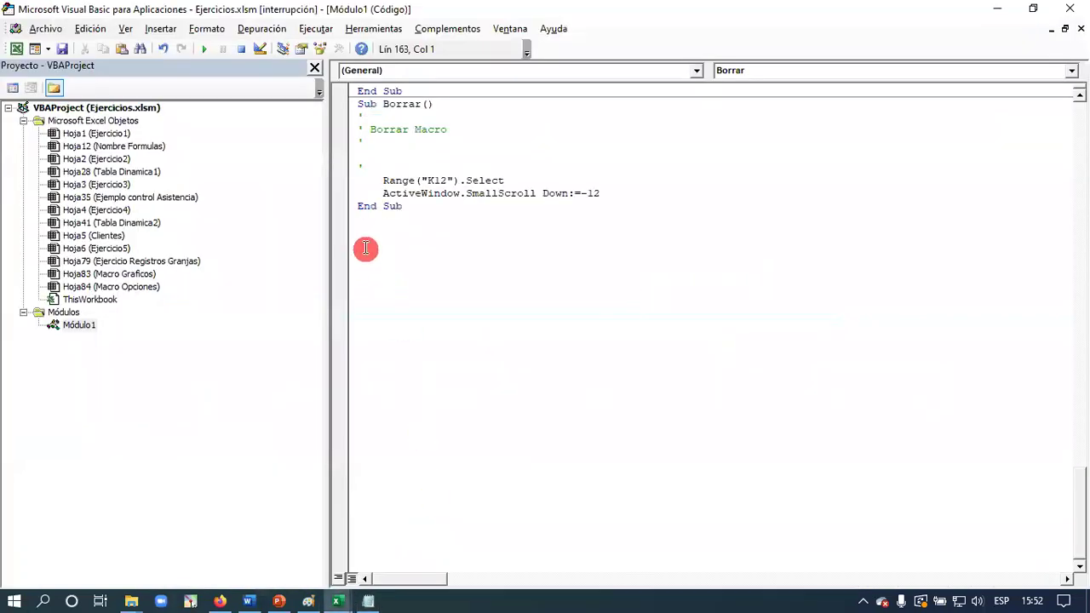
right_click(364, 244)
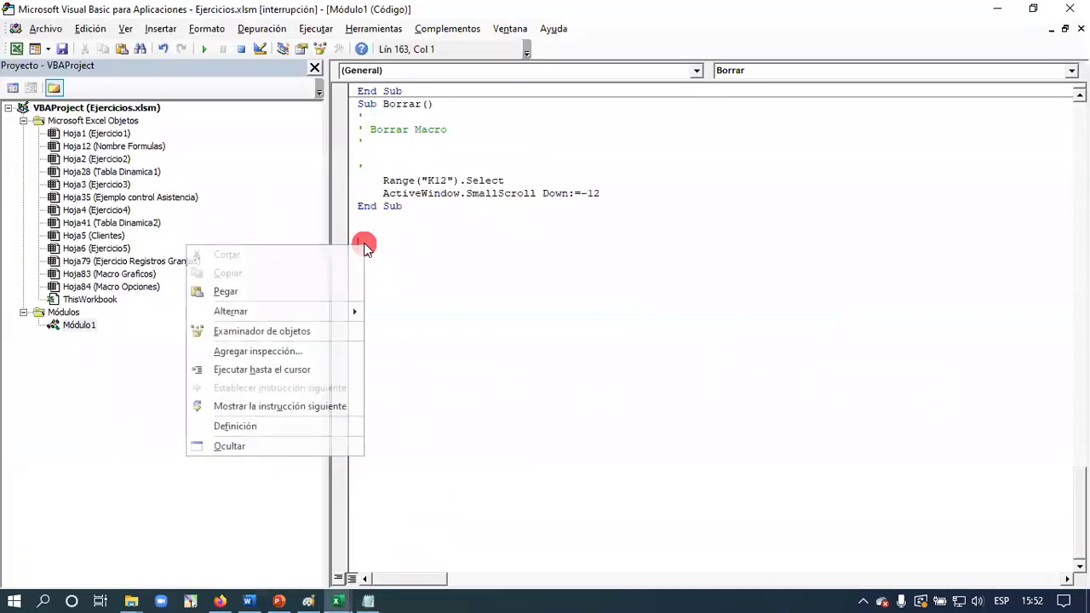
left_click(262, 294)
left_click(530, 359)
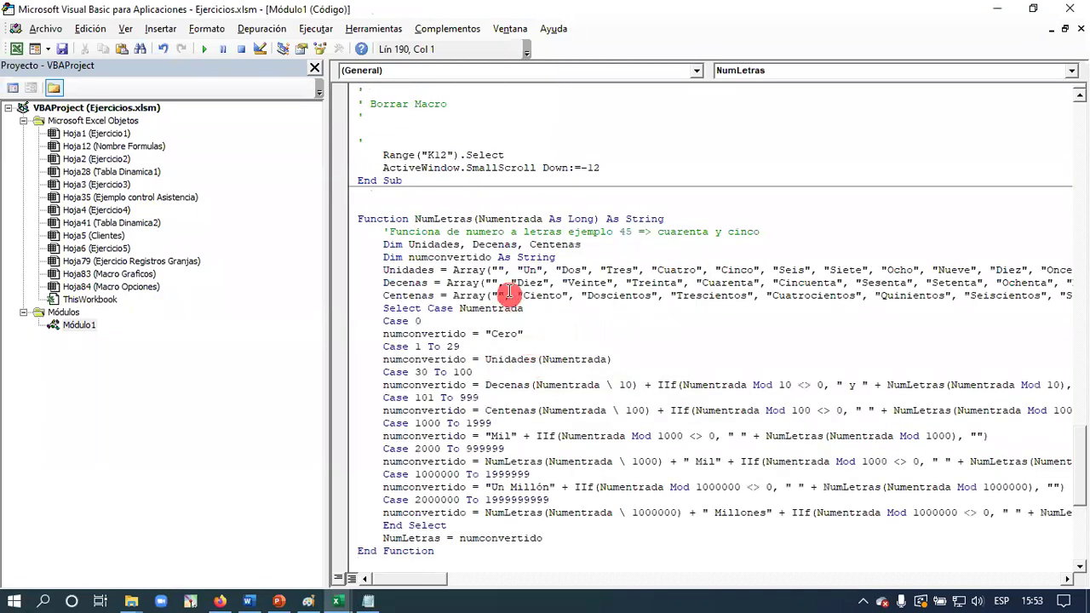
left_click(472, 219)
scroll(545, 236, "down", 5)
scroll(536, 264, "up", 3)
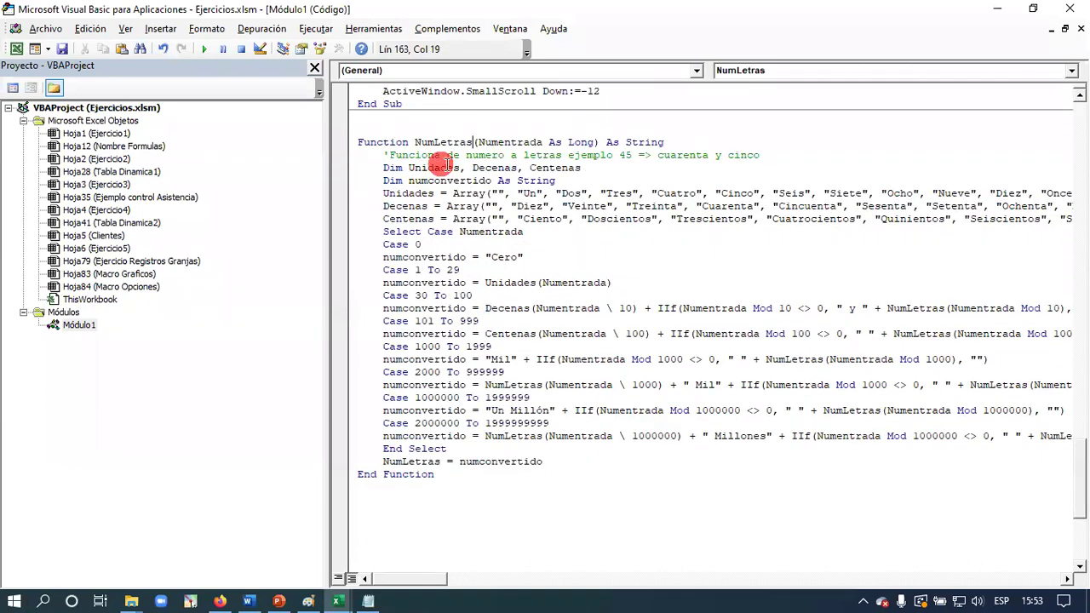
left_click(996, 9)
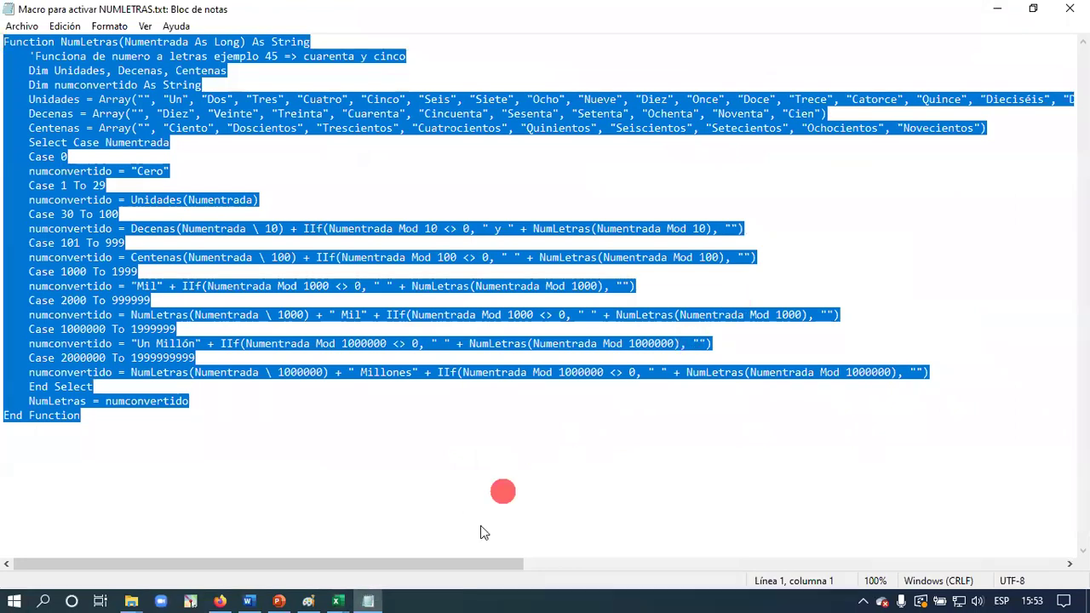
- Enter =NumLetras( in G3 from the autocomplete list, briefly checking the VBA code
mouse_move(338, 601)
left_click(322, 538)
left_click(800, 276)
type("=")
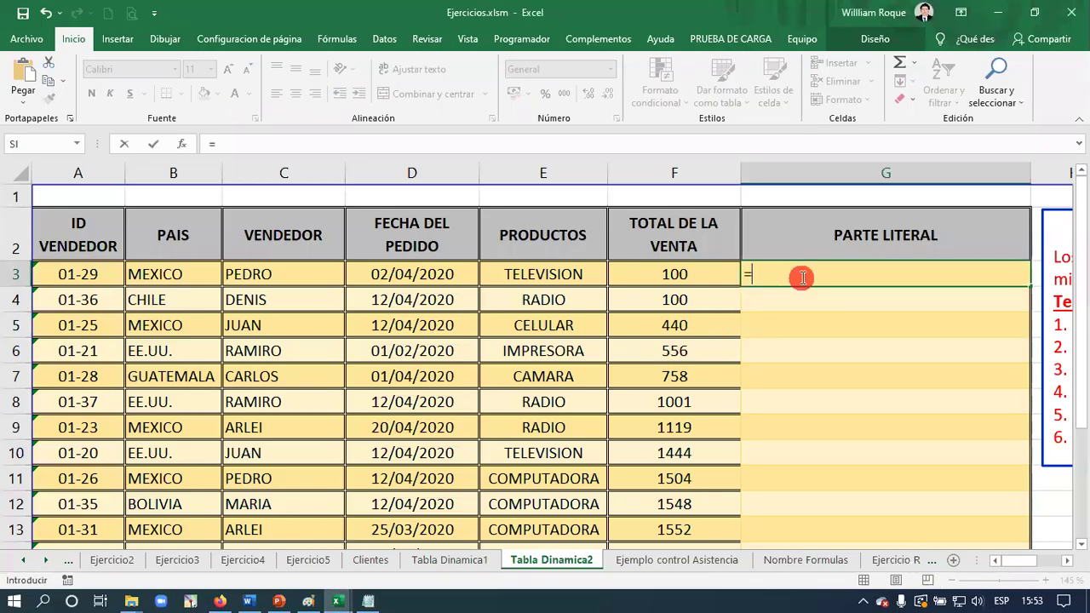
type("N")
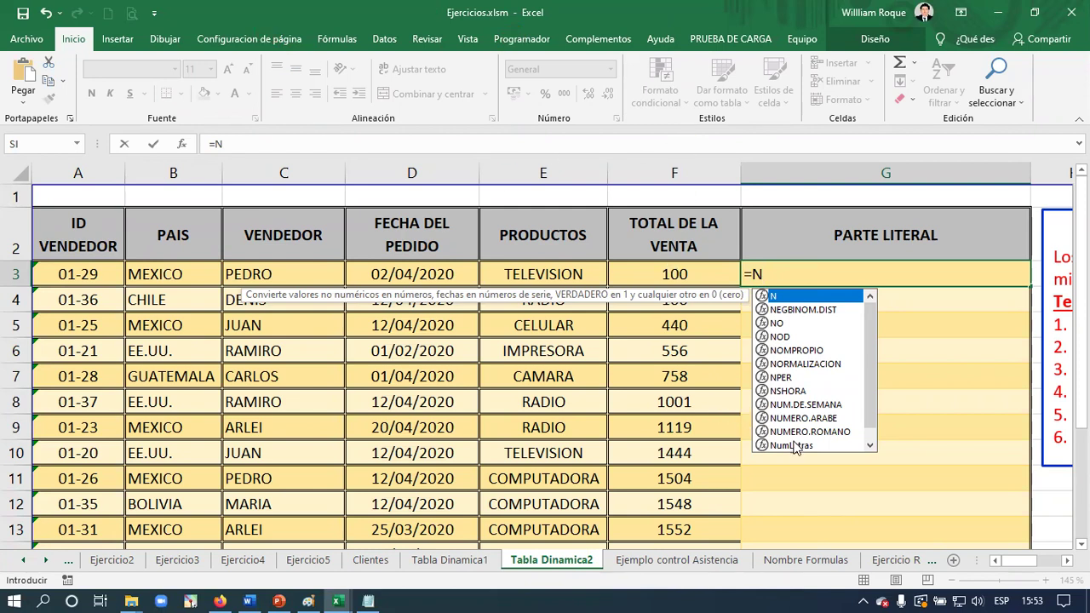
left_click(794, 448)
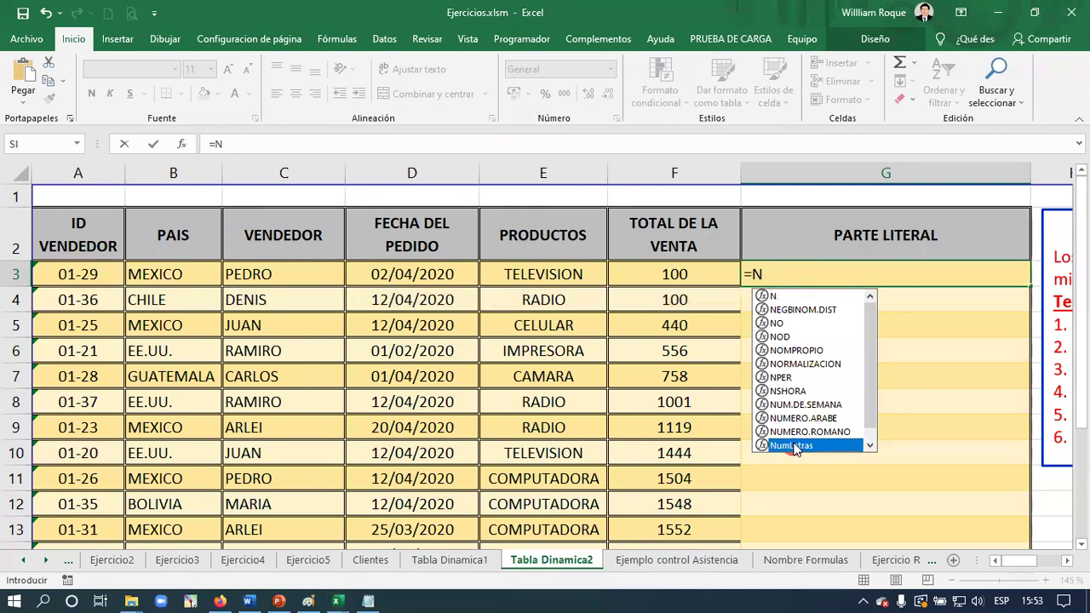
double_click(794, 448)
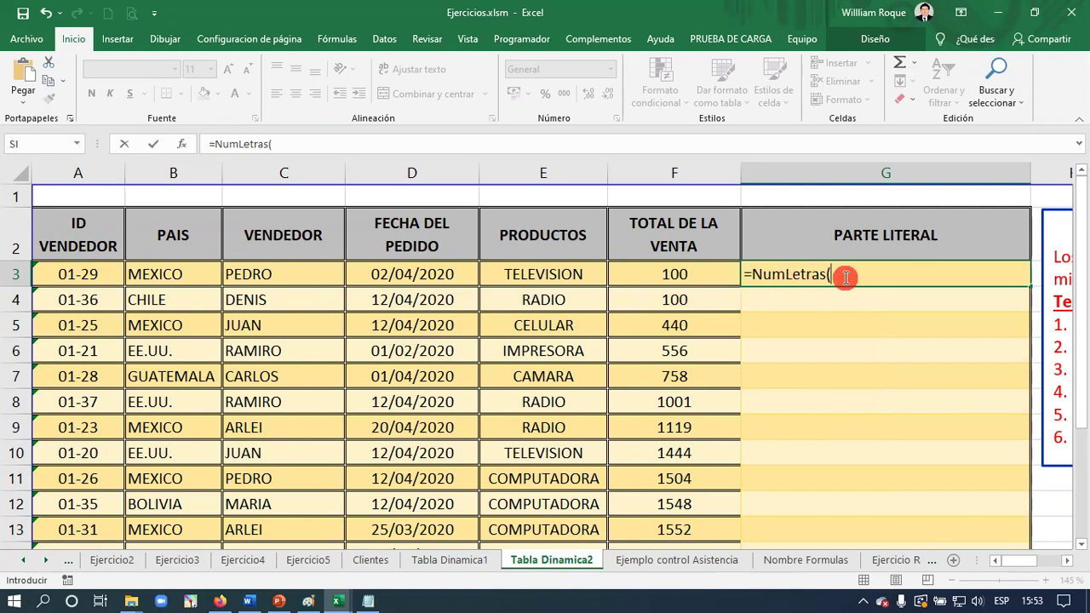
mouse_move(338, 600)
left_click(404, 555)
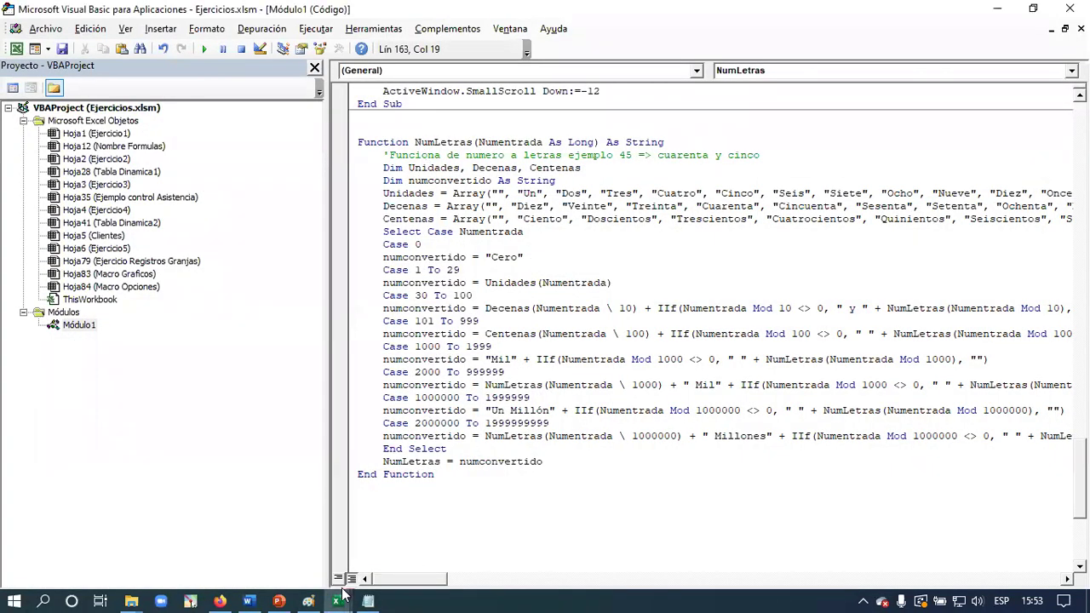
mouse_move(341, 596)
left_click(306, 527)
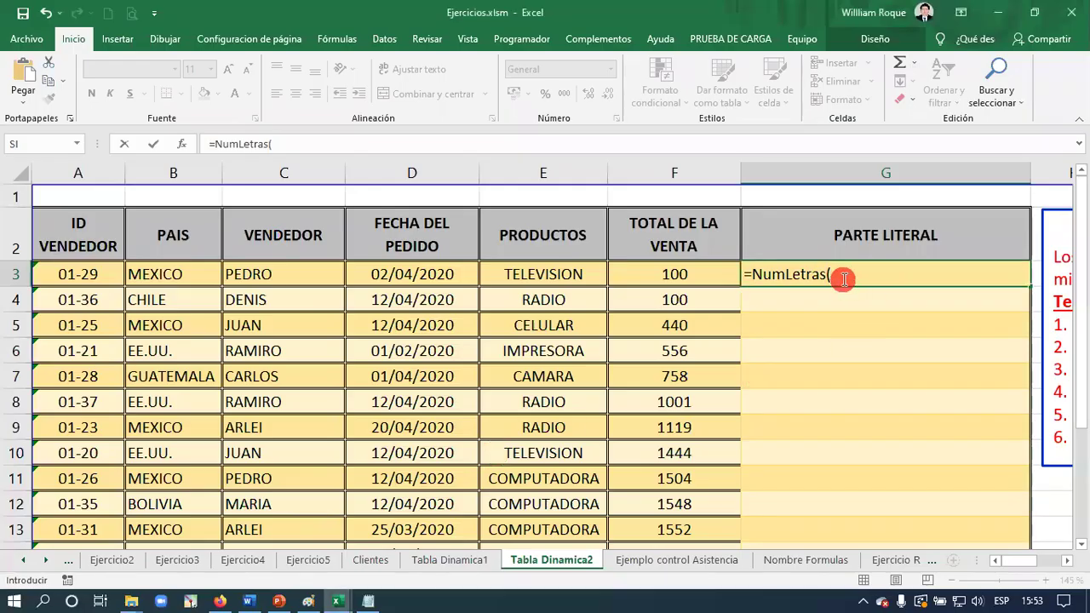
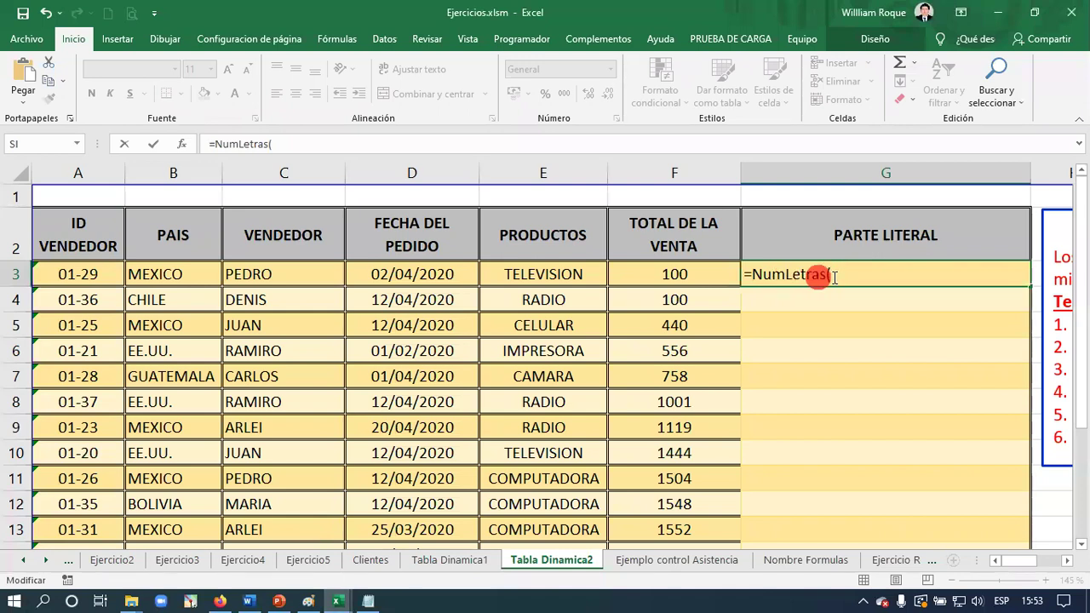
- Complete G3's formula as =NumLetras([@[TOTAL DE LA VENTA]]) so column G fills with the totals in words
left_click(673, 272)
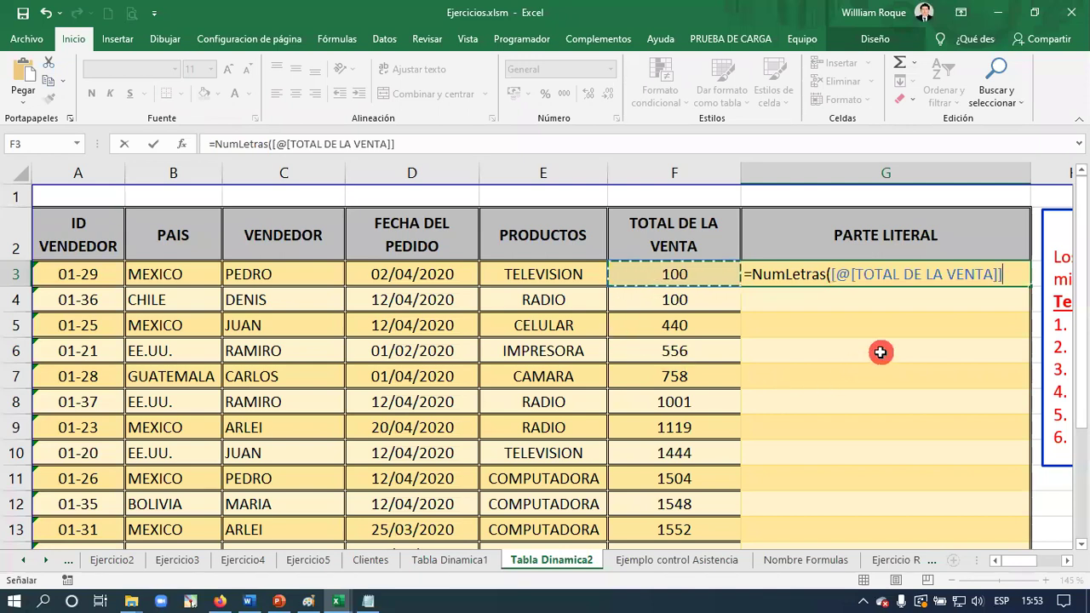
type(")")
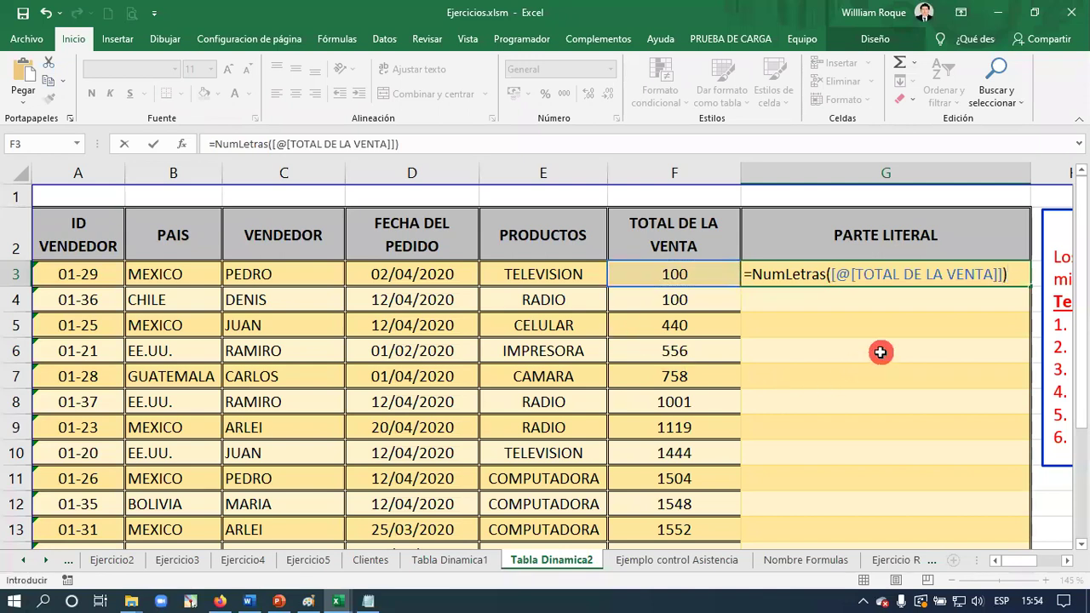
key("Return")
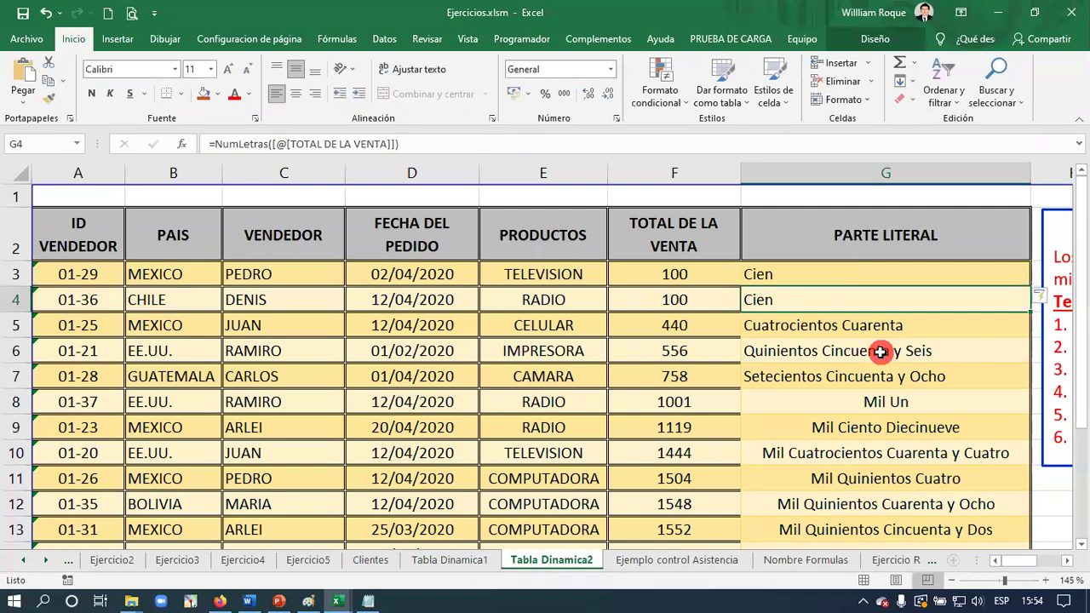
scroll(886, 349, "down", 2)
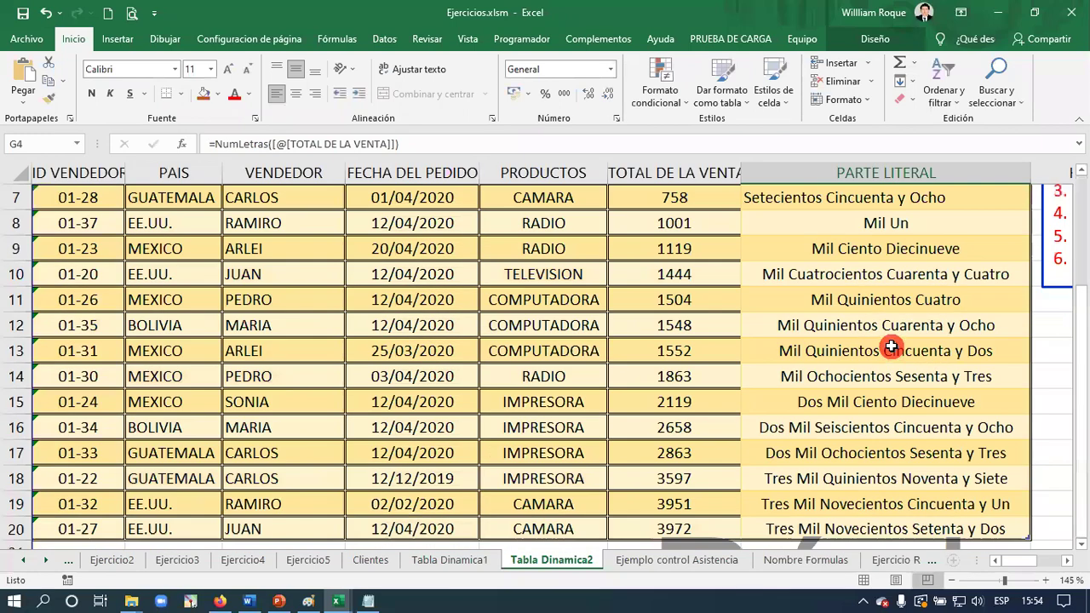
scroll(891, 347, "down", 1, "ctrl")
scroll(857, 261, "up", 2)
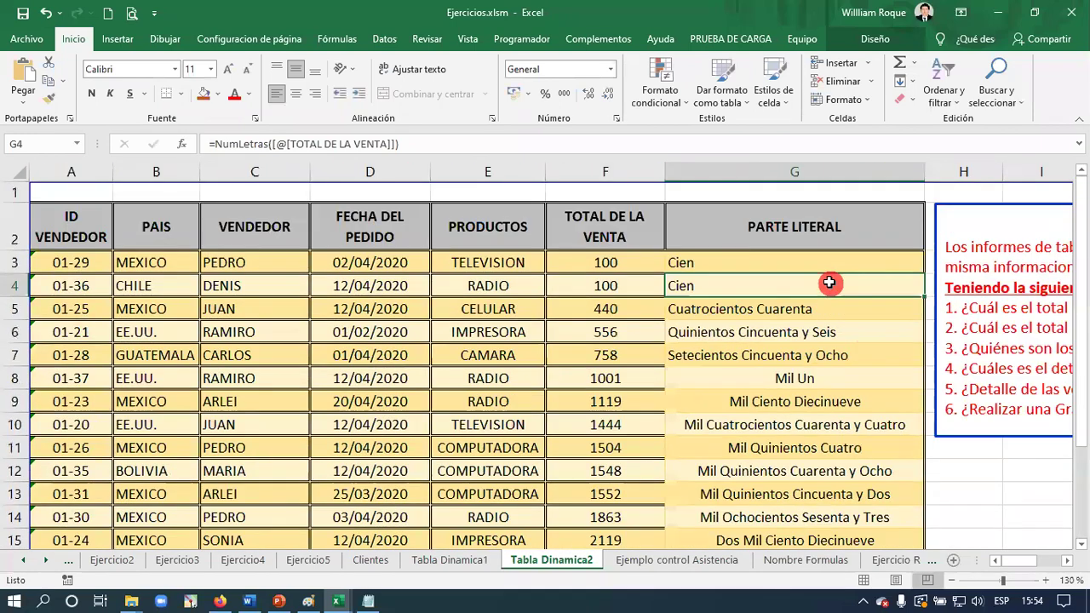
left_click_drag(829, 283, 789, 508)
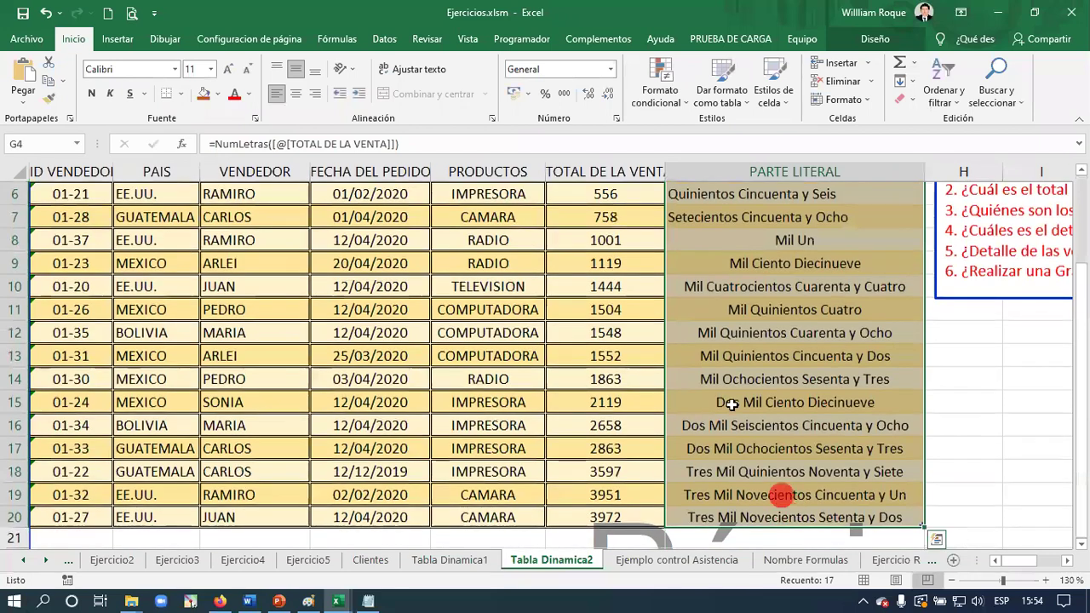
scroll(720, 232, "up", 2)
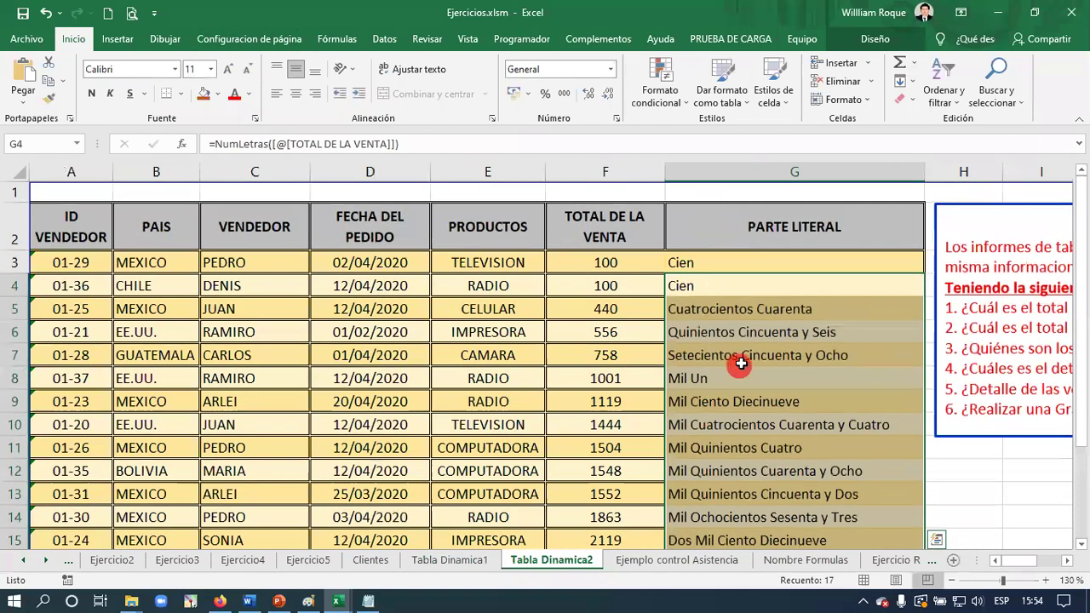
left_click(742, 358)
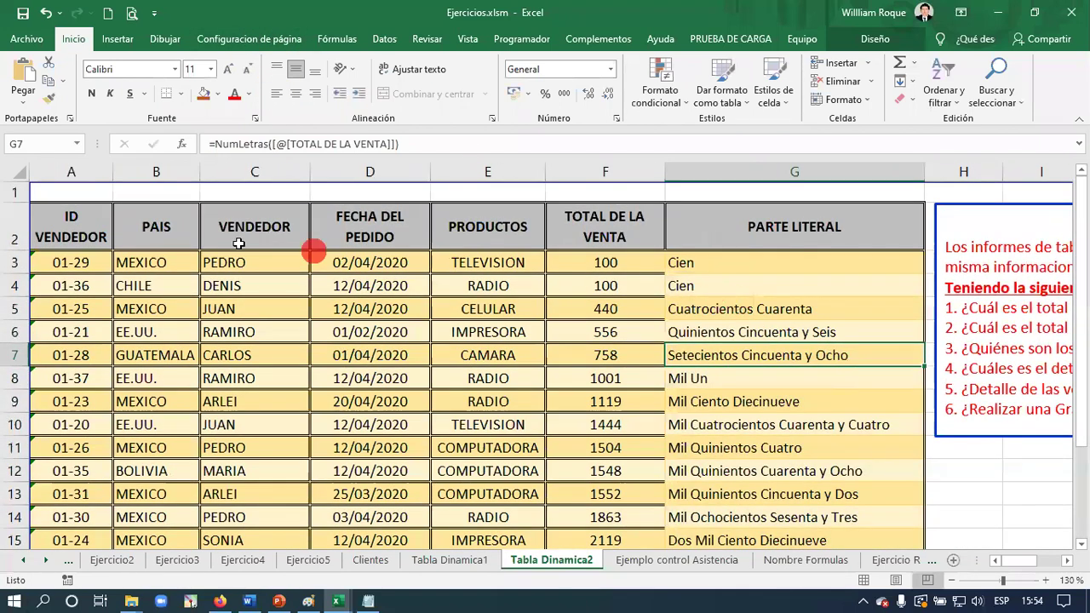
left_click(716, 263)
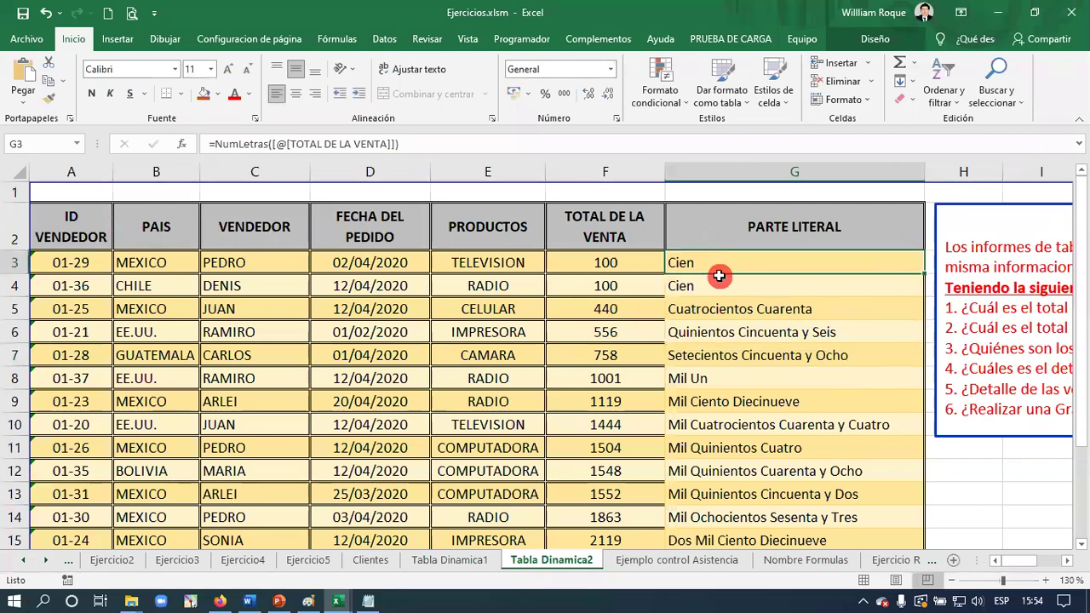
left_click(722, 317)
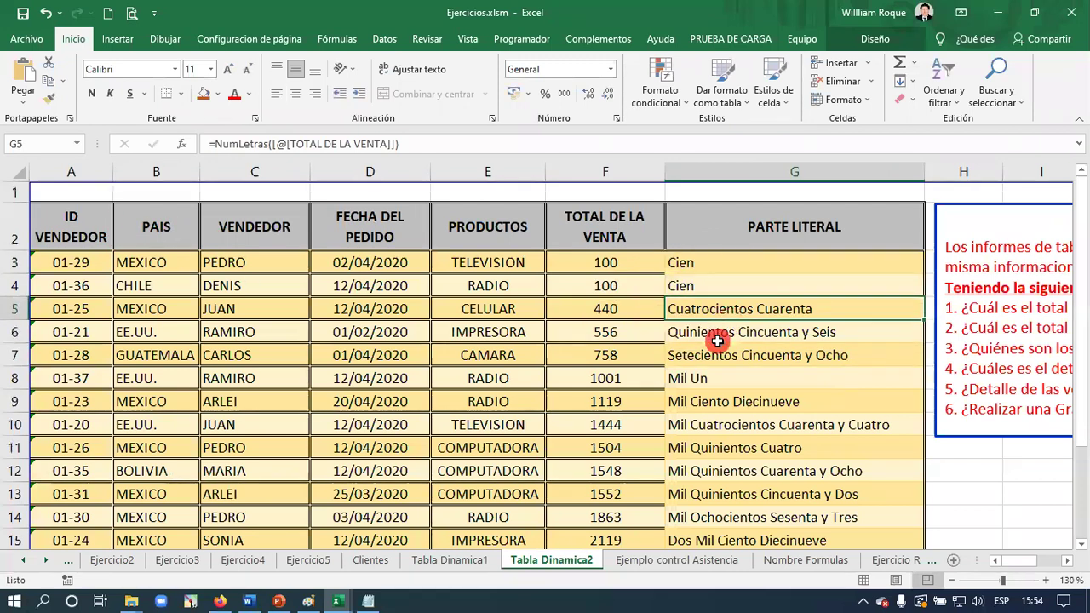
left_click(720, 338)
left_click(708, 355)
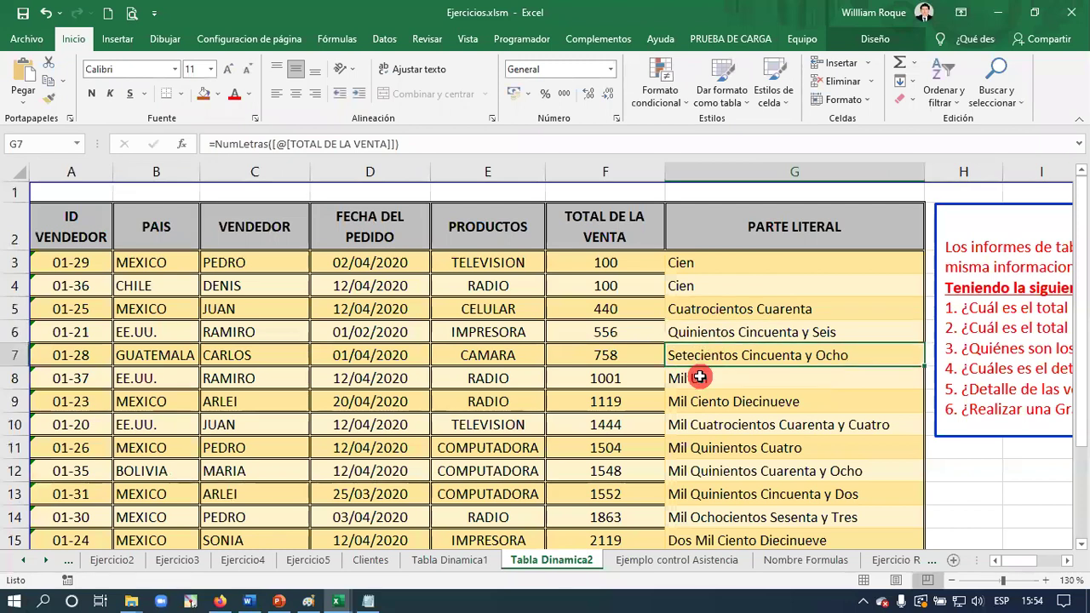
left_click(702, 375)
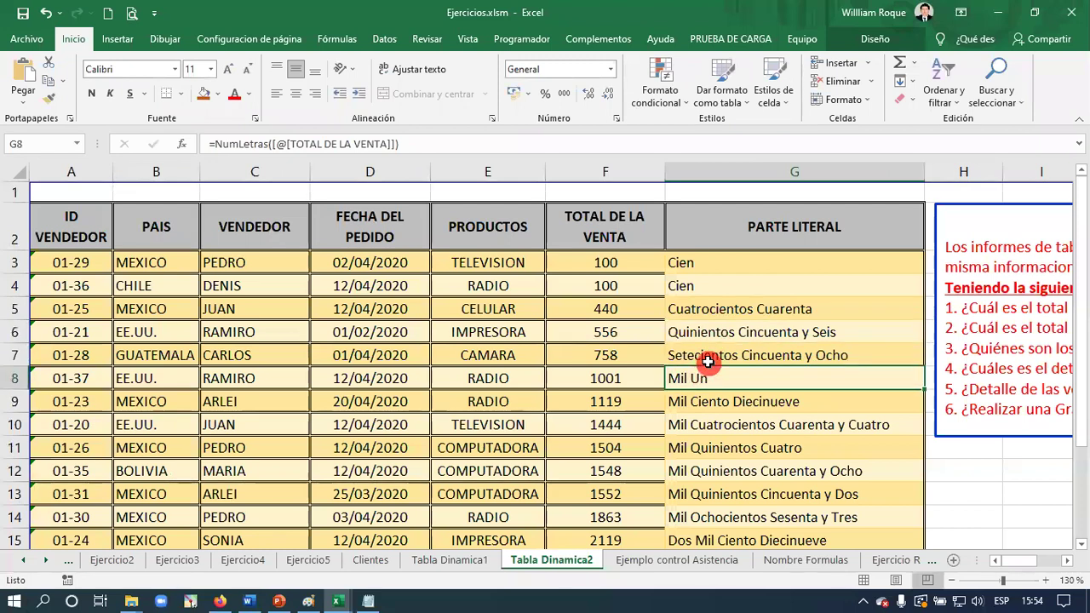
left_click(631, 329)
left_click(689, 337)
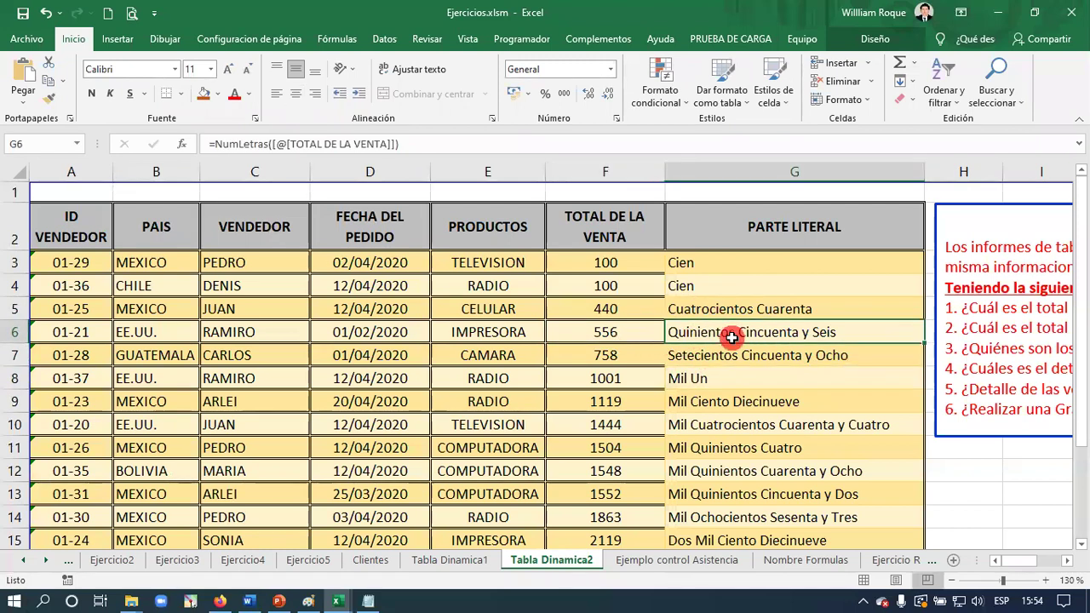
left_click(717, 361)
left_click(708, 383)
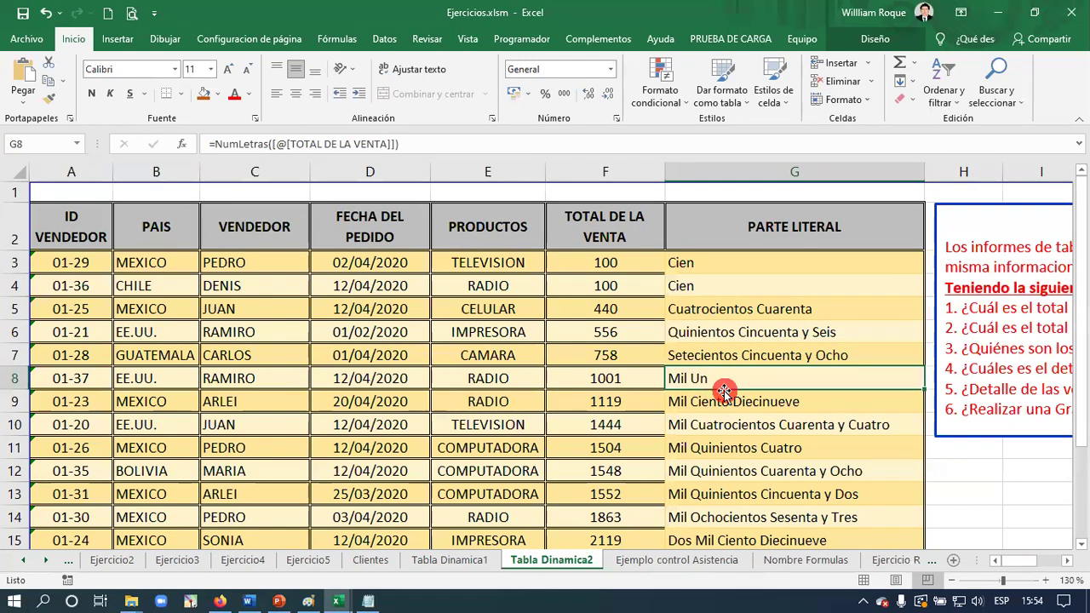
scroll(728, 391, "down", 1)
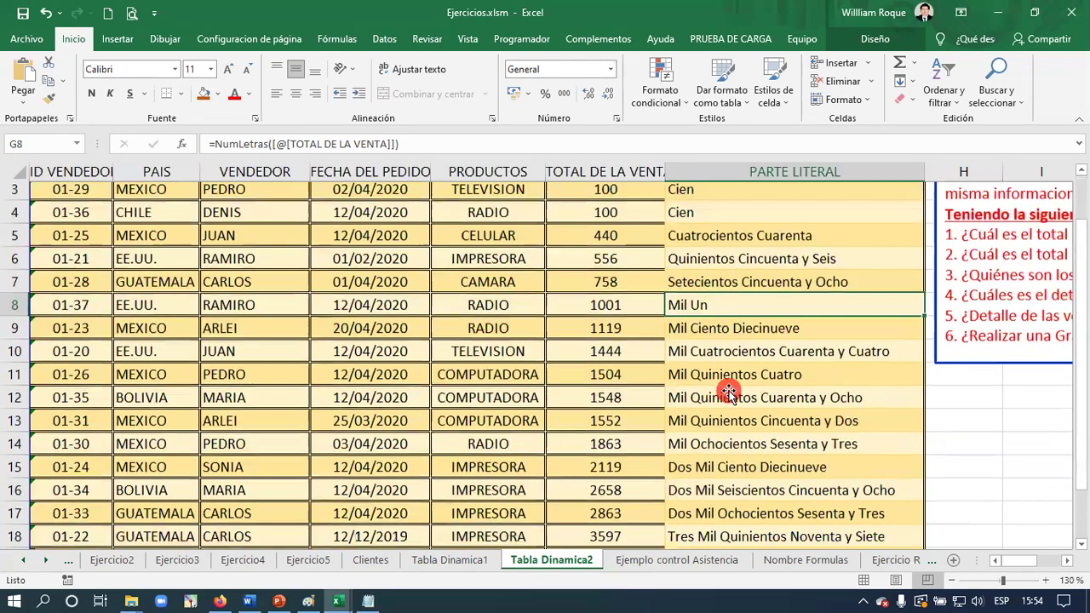
left_click(742, 419)
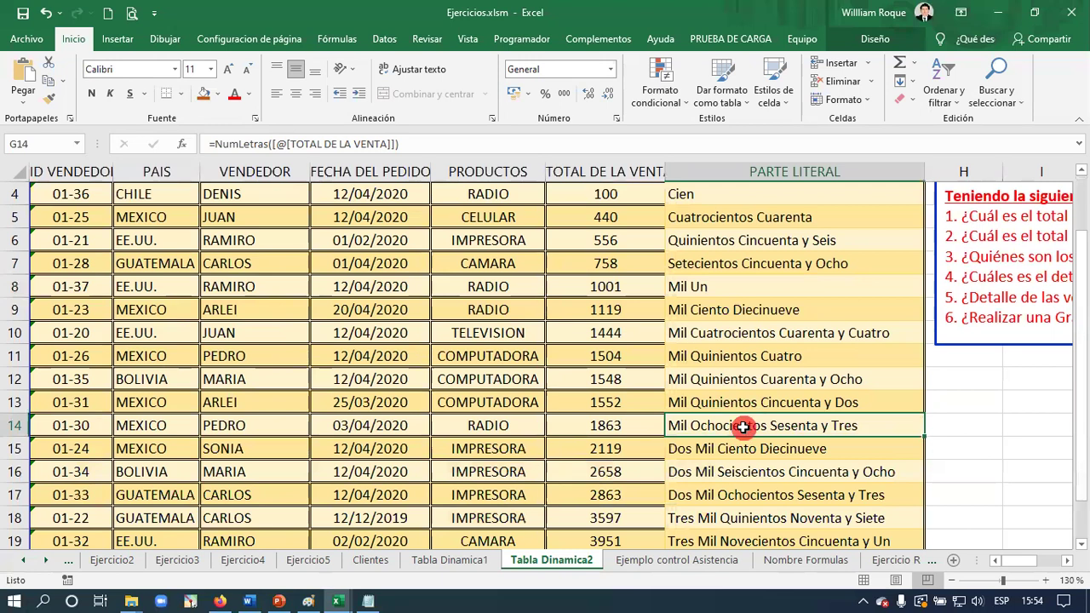
scroll(741, 424, "down", 2)
left_click(735, 421)
scroll(737, 406, "up", 3)
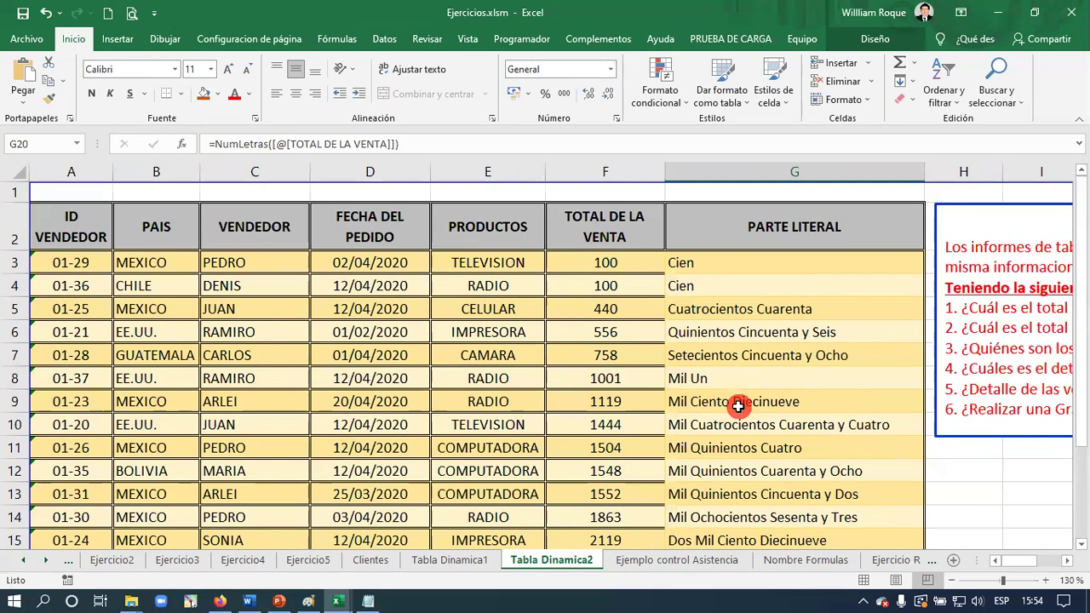
left_click(741, 331)
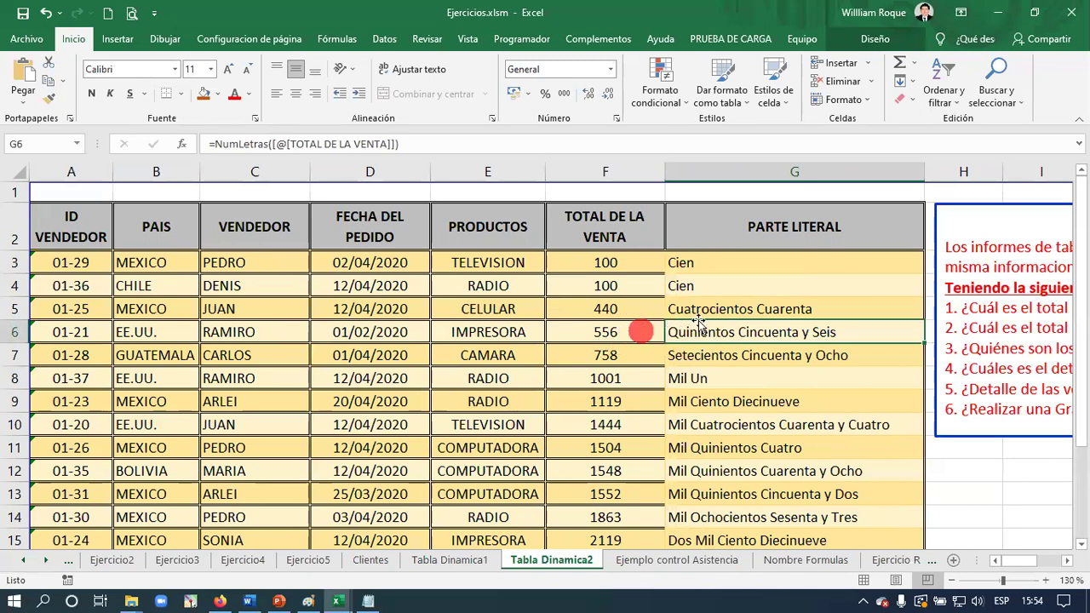
left_click(720, 260)
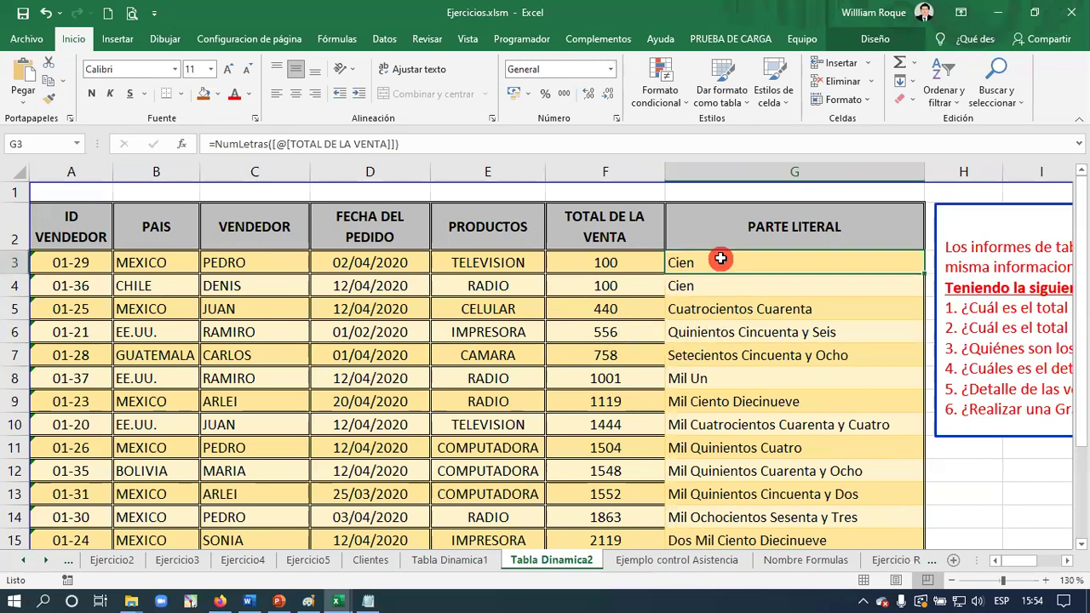
left_click(722, 309)
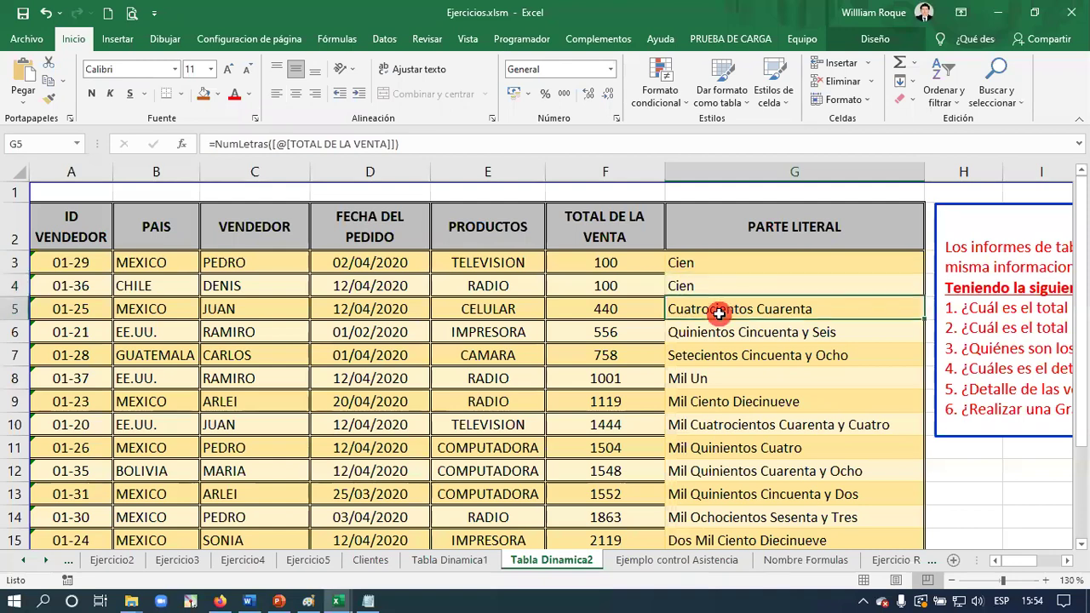
left_click_drag(753, 266, 760, 522)
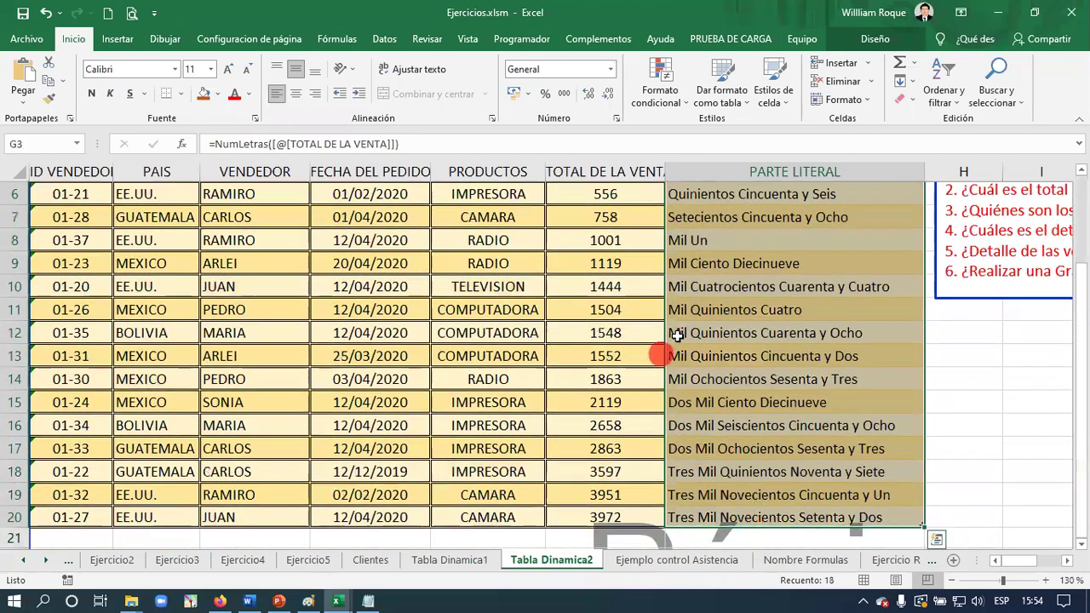
scroll(677, 334, "up", 2)
left_click(681, 262)
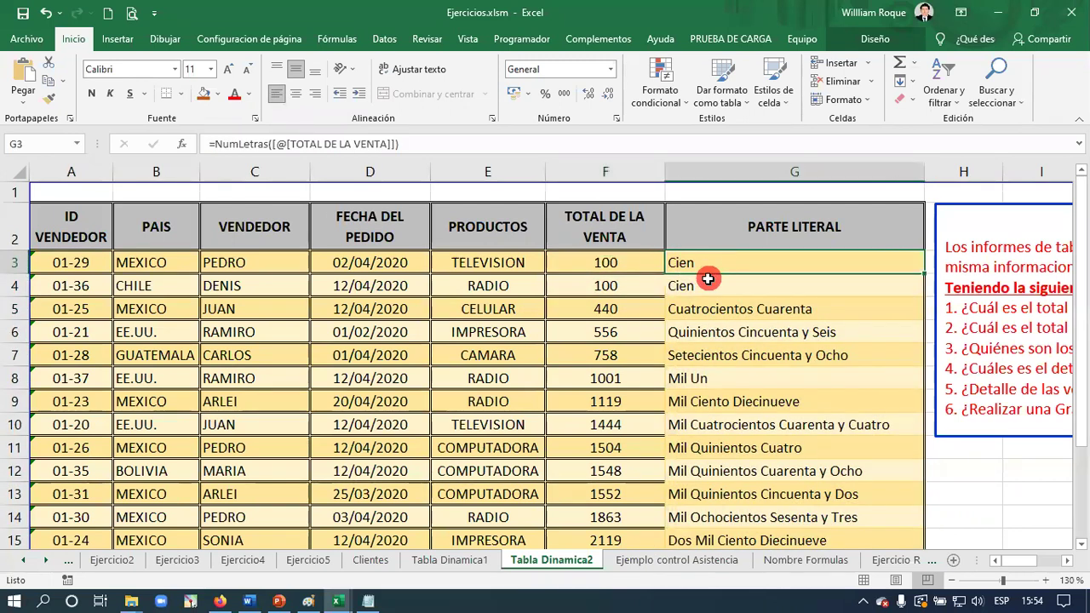
left_click(706, 285)
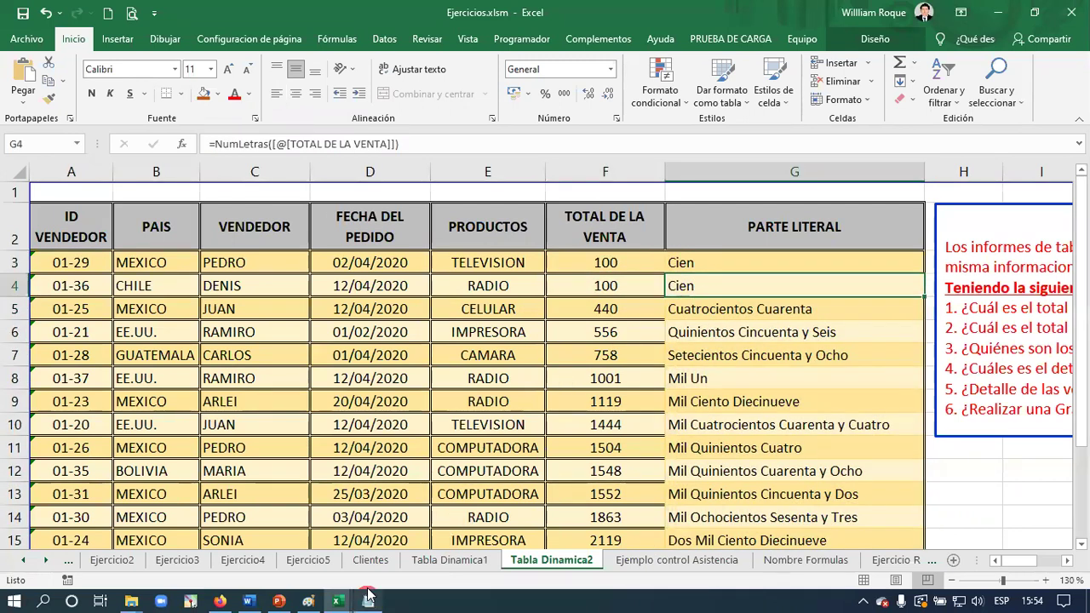
mouse_move(368, 595)
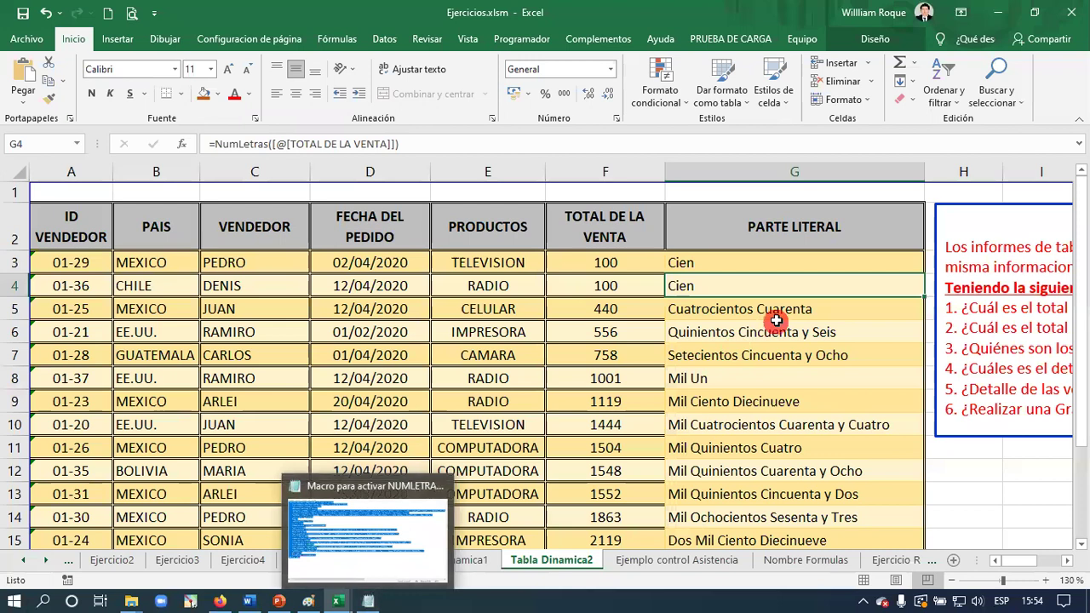
left_click(737, 263)
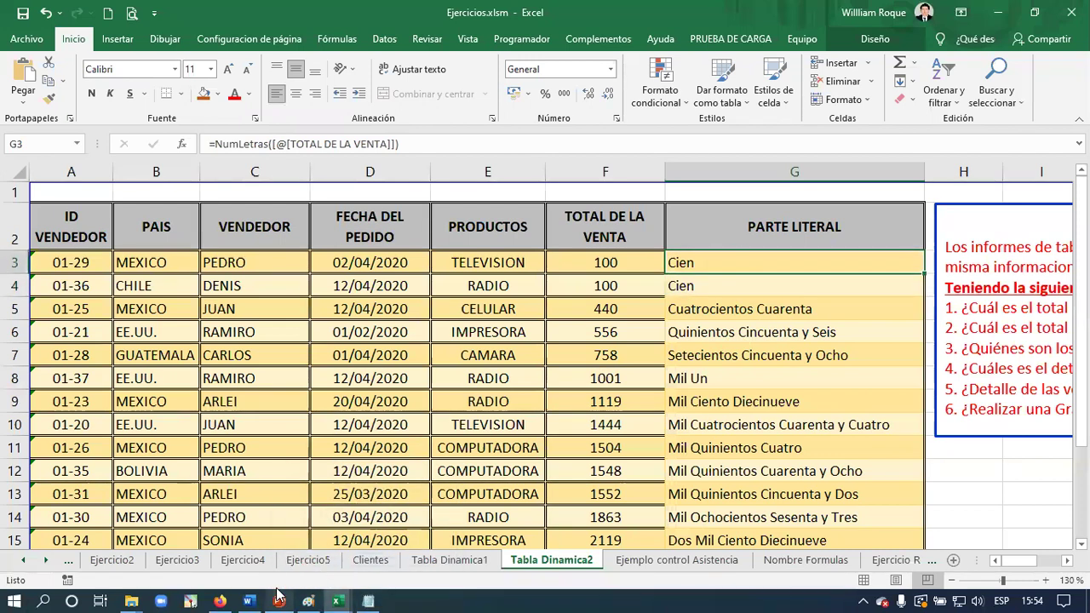
mouse_move(277, 594)
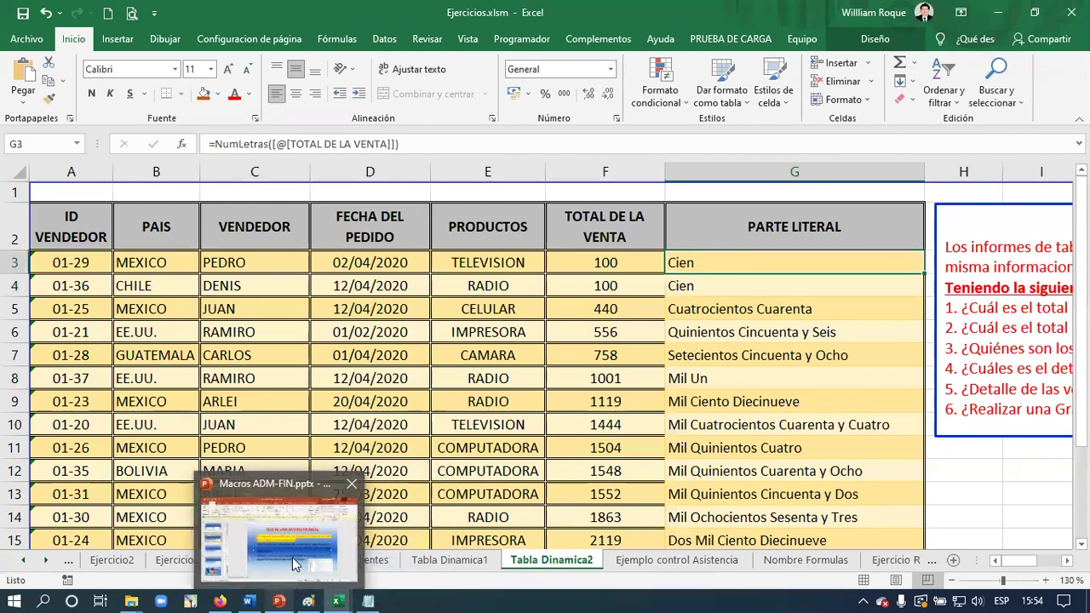
- In the Macros ADM-FIN presentation, fix slide 4's body text to read 'por medio de Macros'
left_click(292, 557)
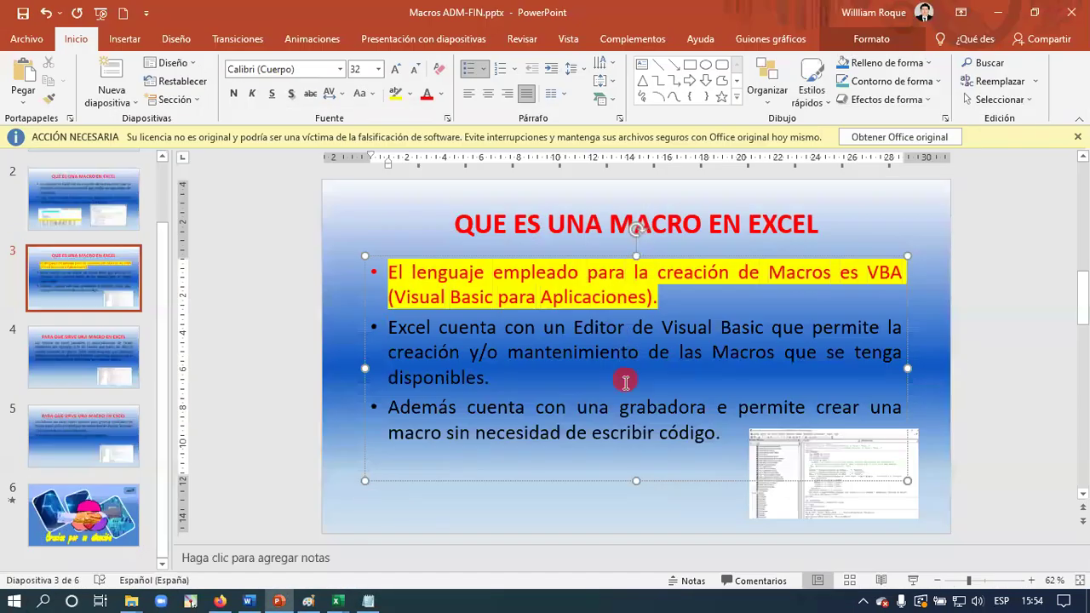
left_click(92, 432)
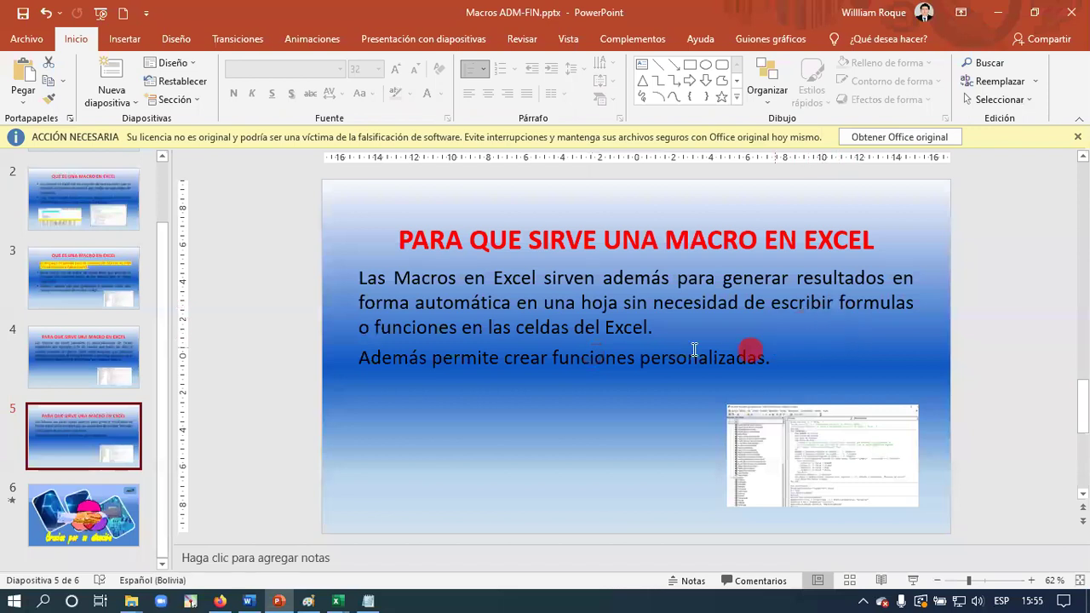
left_click(84, 353)
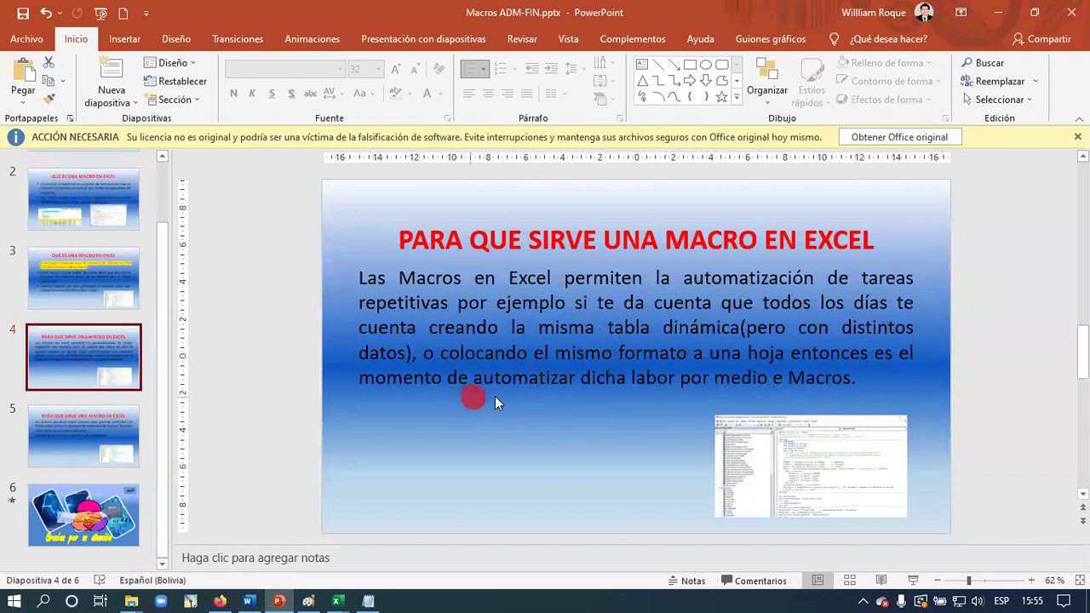
left_click(772, 382)
type("D")
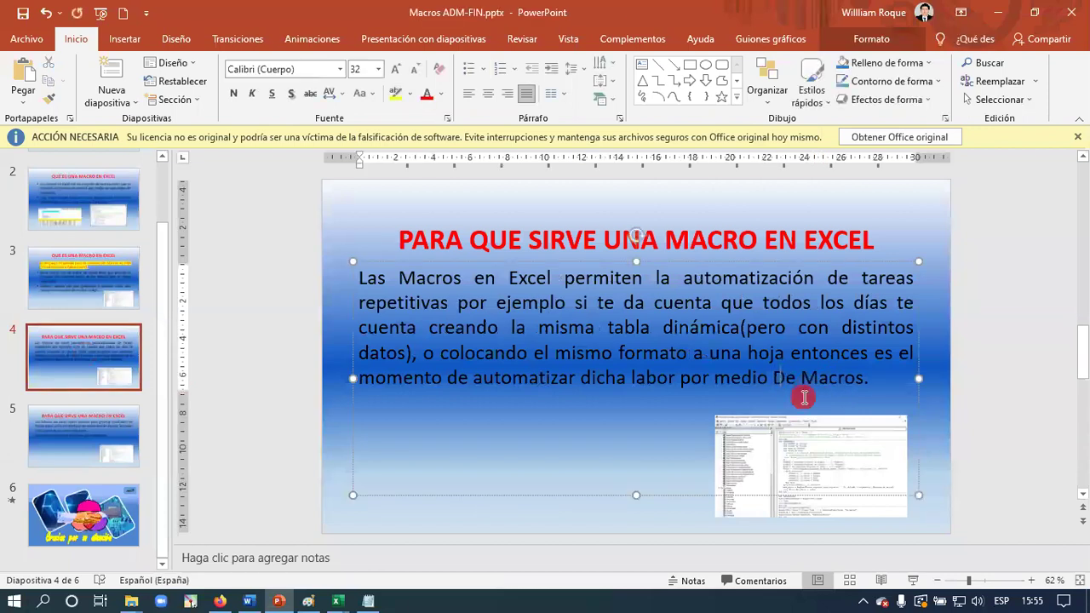
key("BackSpace")
type("d")
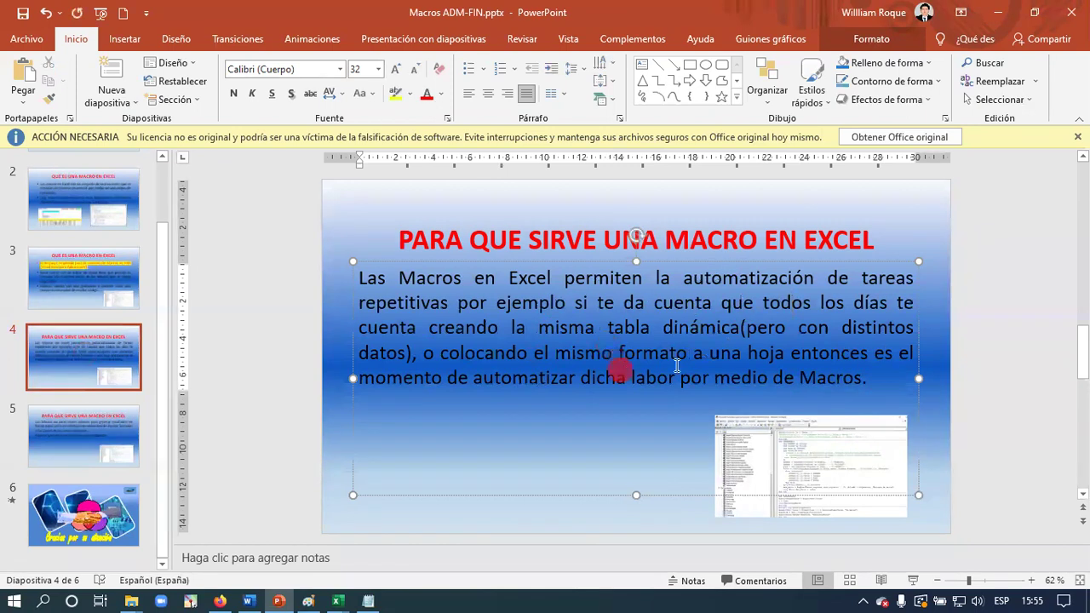
- Back in Excel, check the NumLetras formulas in G8, G5 and G3, then create a new blank workbook
left_click(1000, 12)
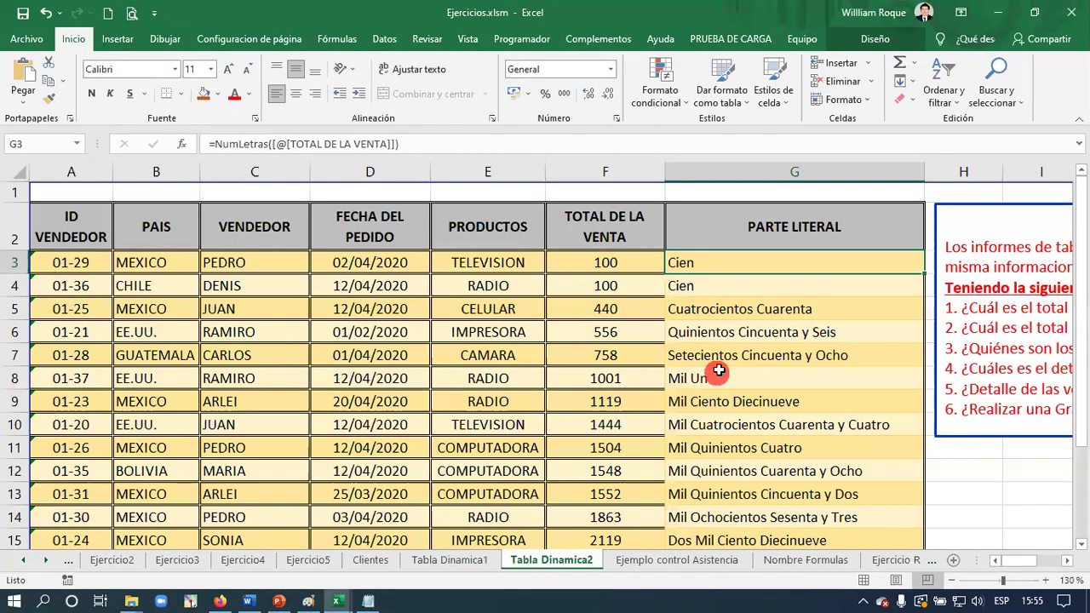
left_click(717, 375)
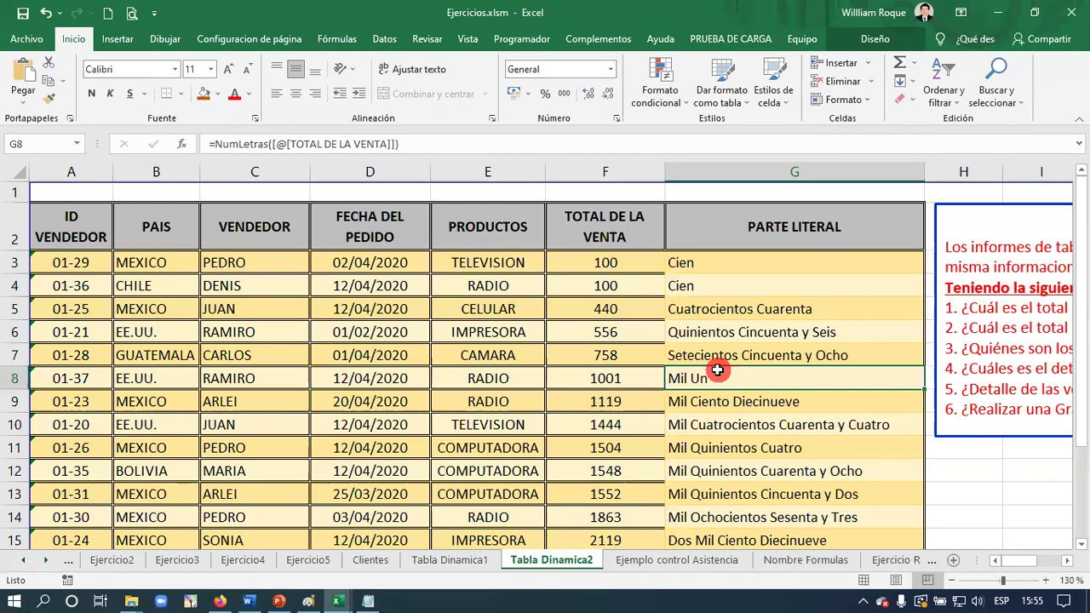
left_click(722, 308)
left_click(720, 266)
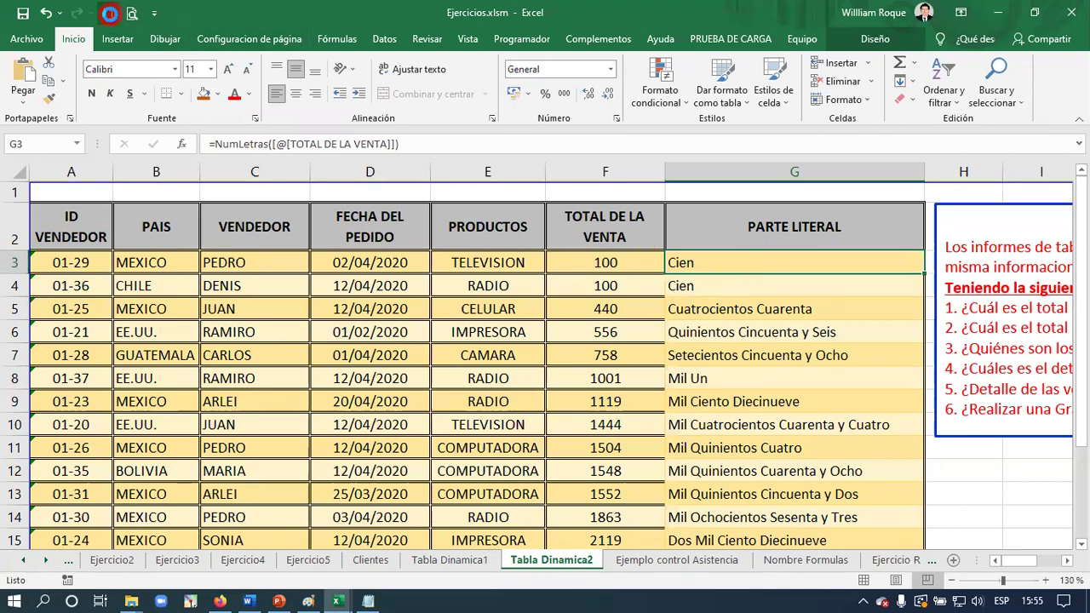
left_click(109, 13)
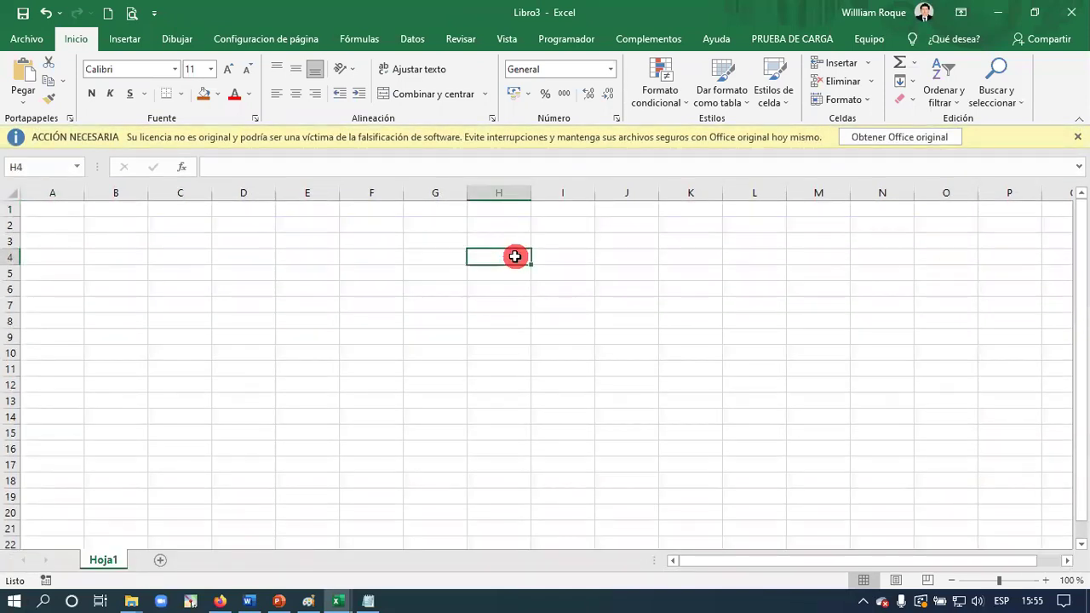
- Enter 100 in Libro3's H4, cancel a '=num' formula in I4, and return to Ejercicios
type("100")
key("Tab")
type("=")
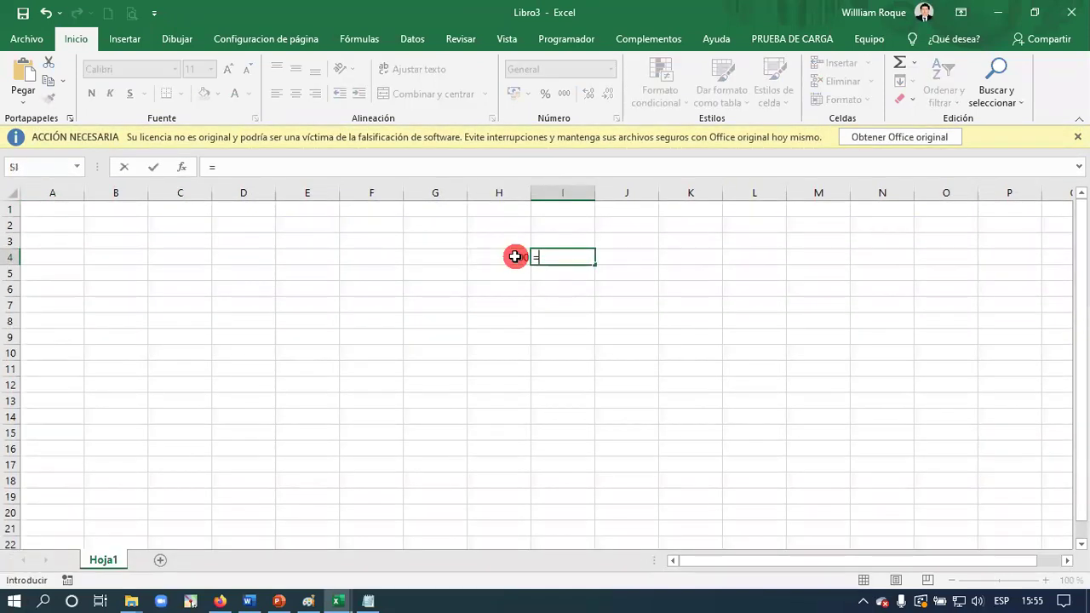
type("num")
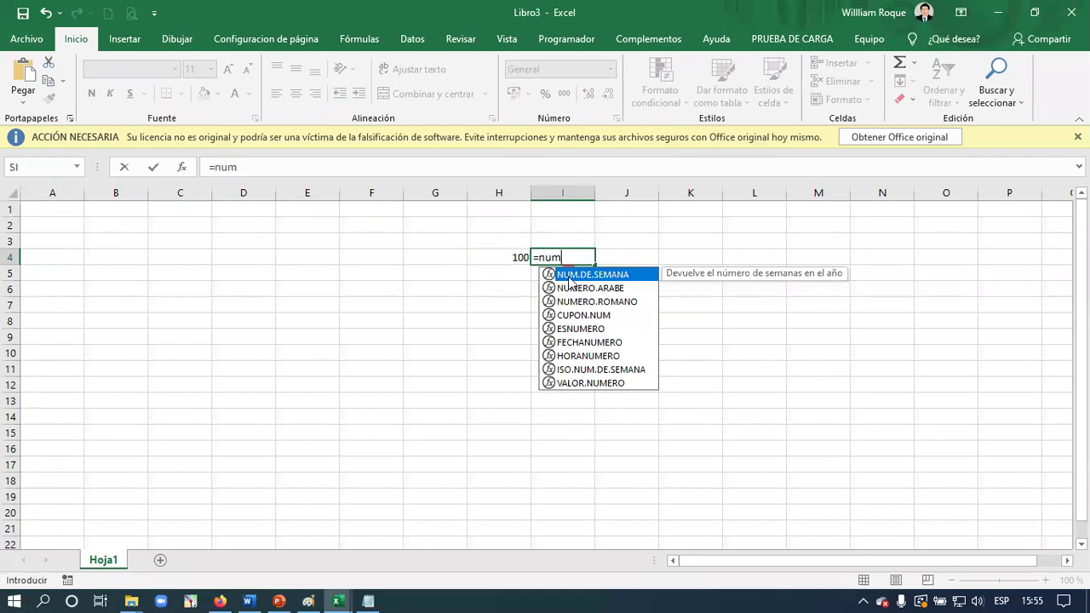
key("Escape")
left_click(542, 299)
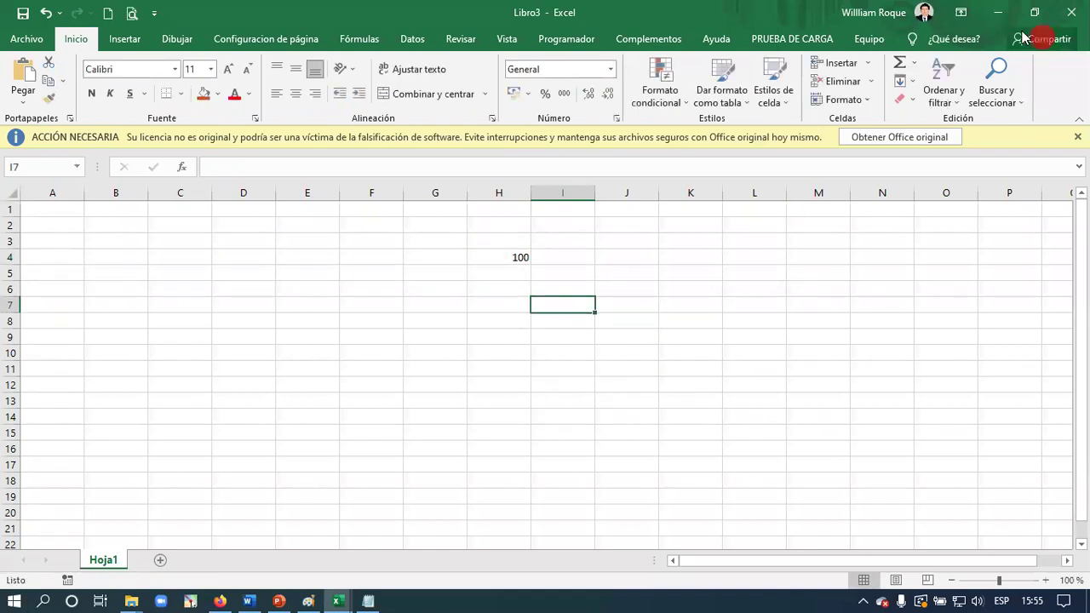
left_click(999, 13)
left_click(717, 333)
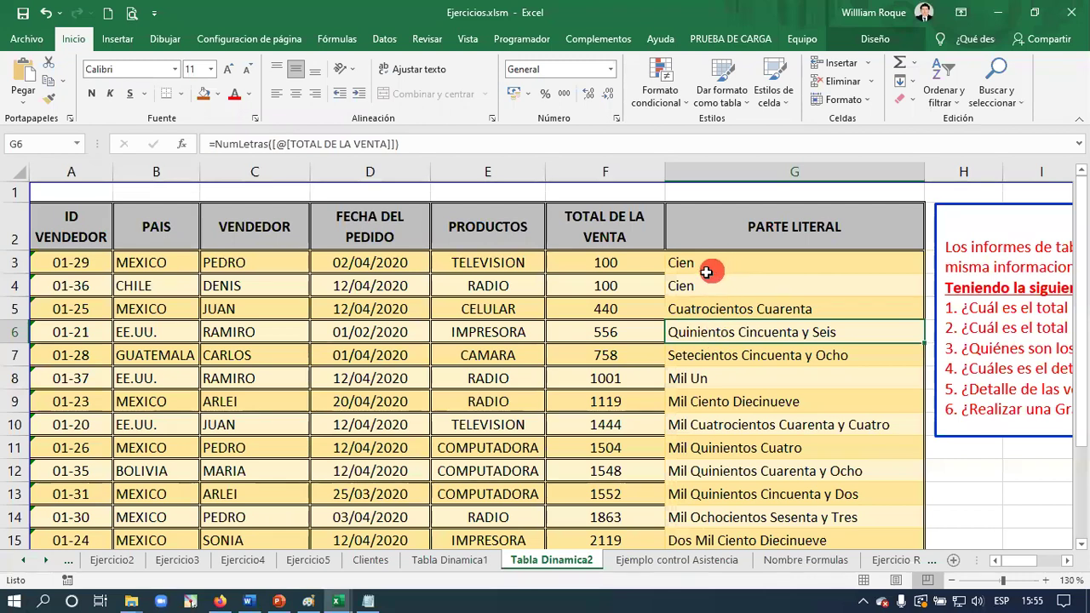
- Check the 'Guardar macro en' options in Grabar macro, cancel without recording, and switch to Libro3
left_click(521, 40)
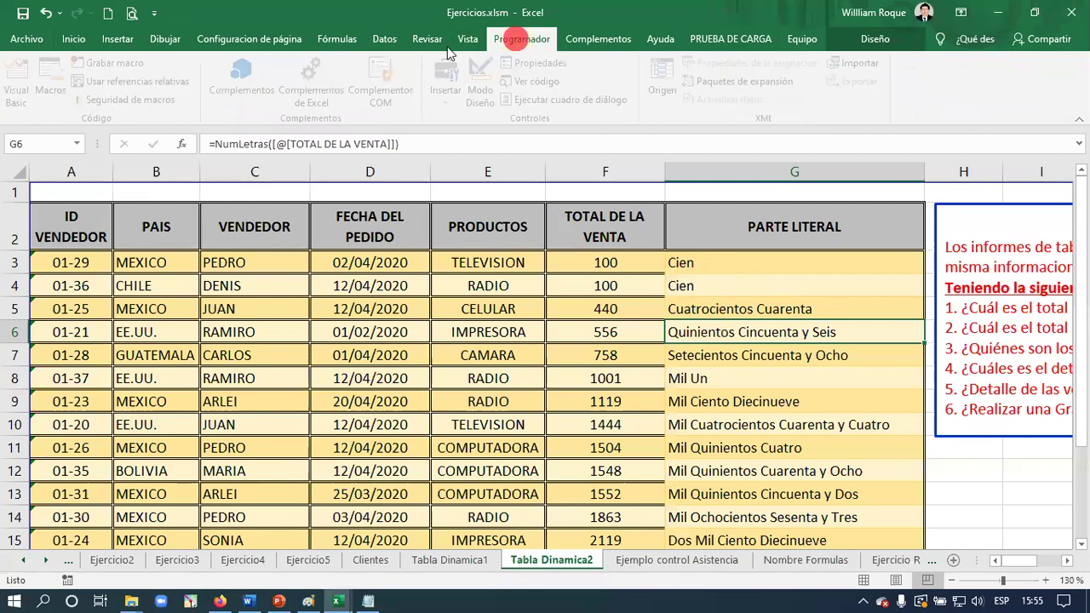
left_click(117, 62)
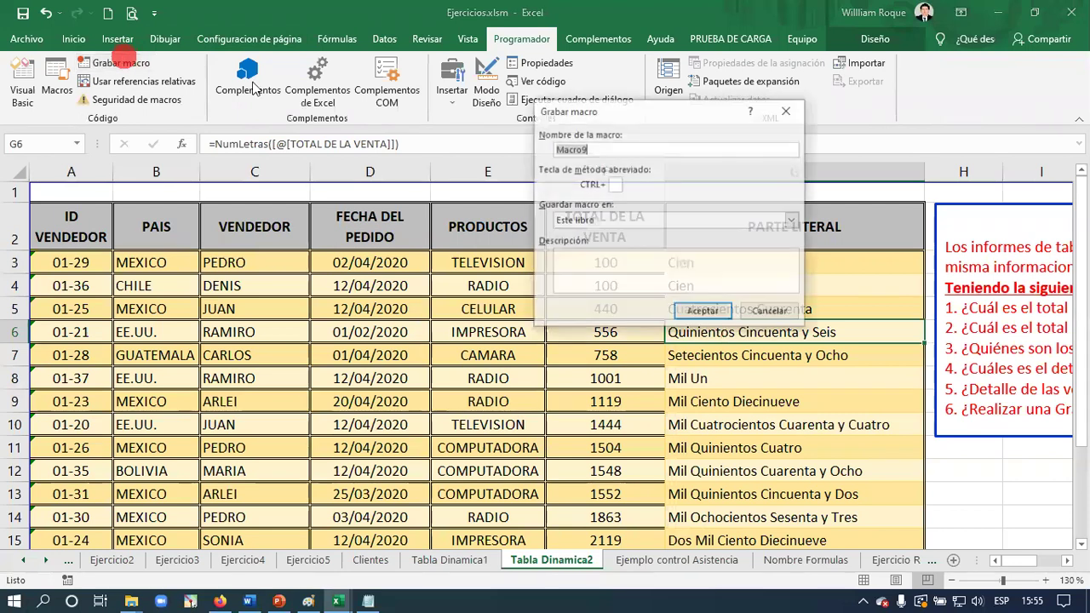
left_click(792, 220)
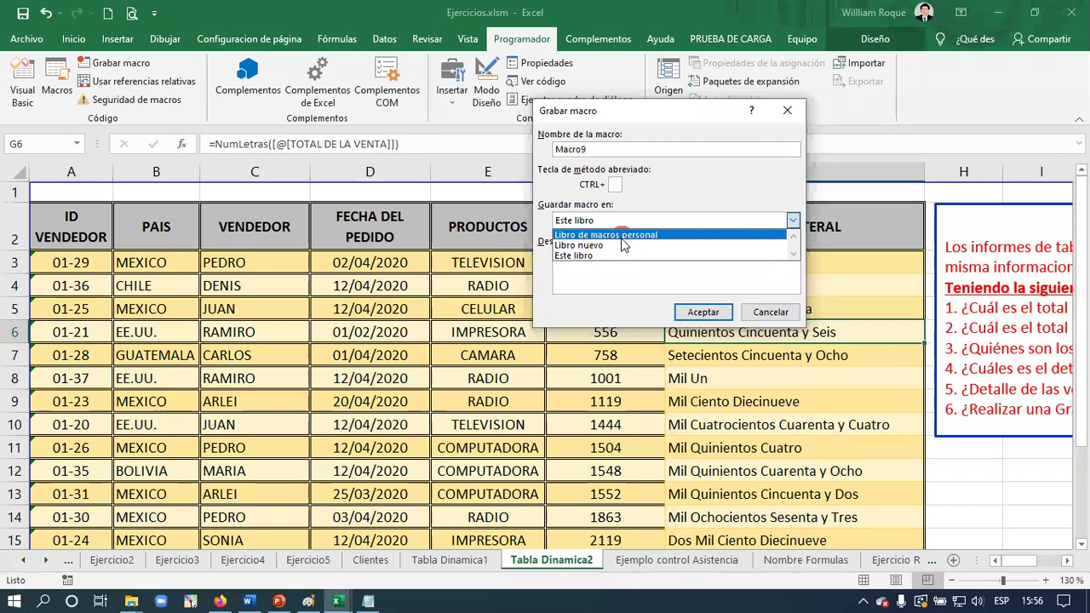
left_click(770, 312)
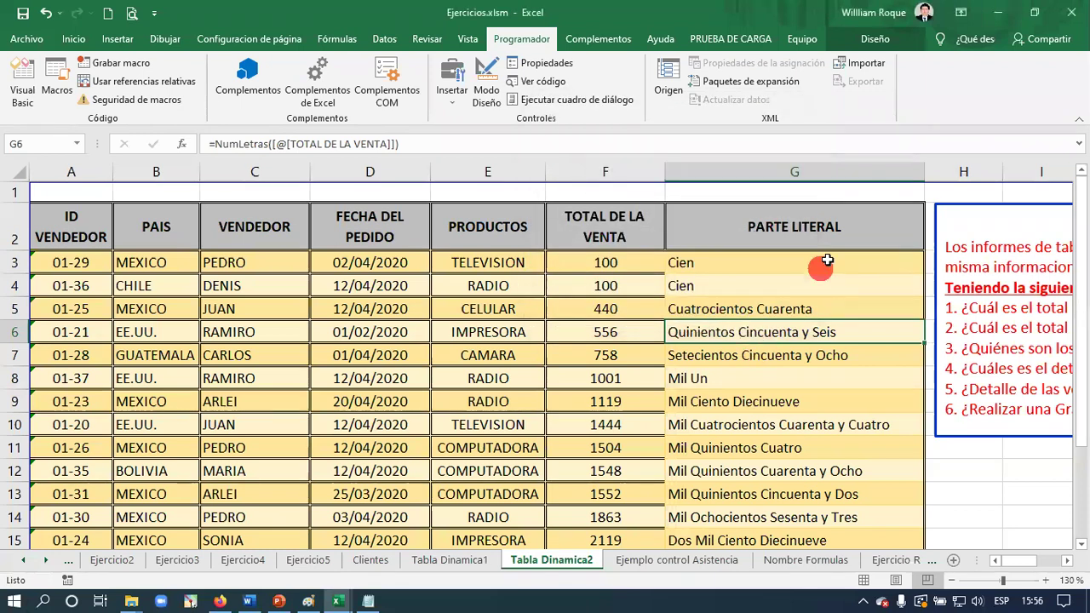
mouse_move(337, 601)
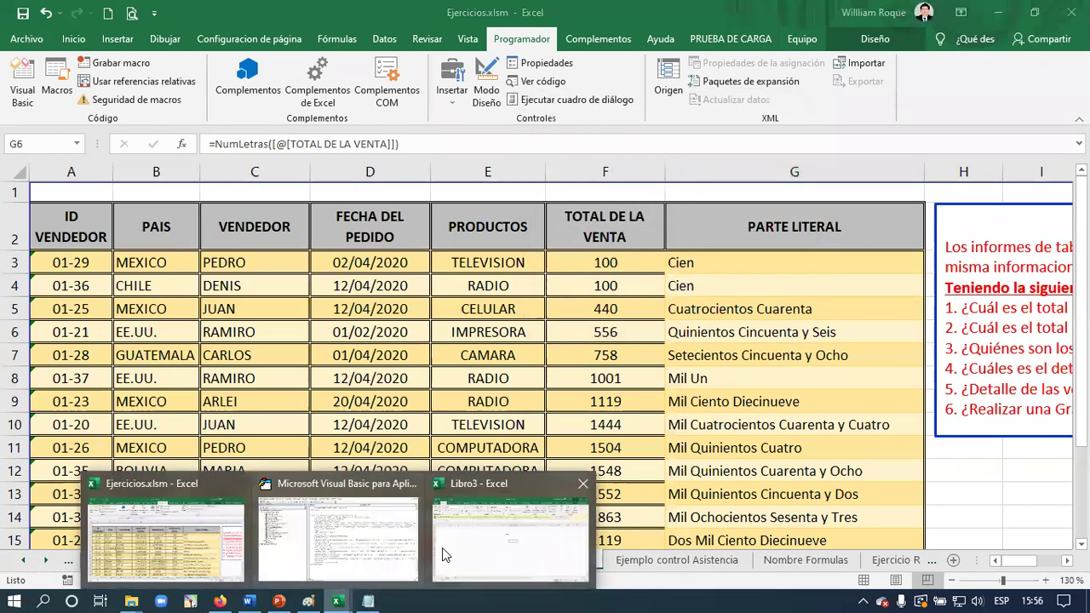
left_click(477, 545)
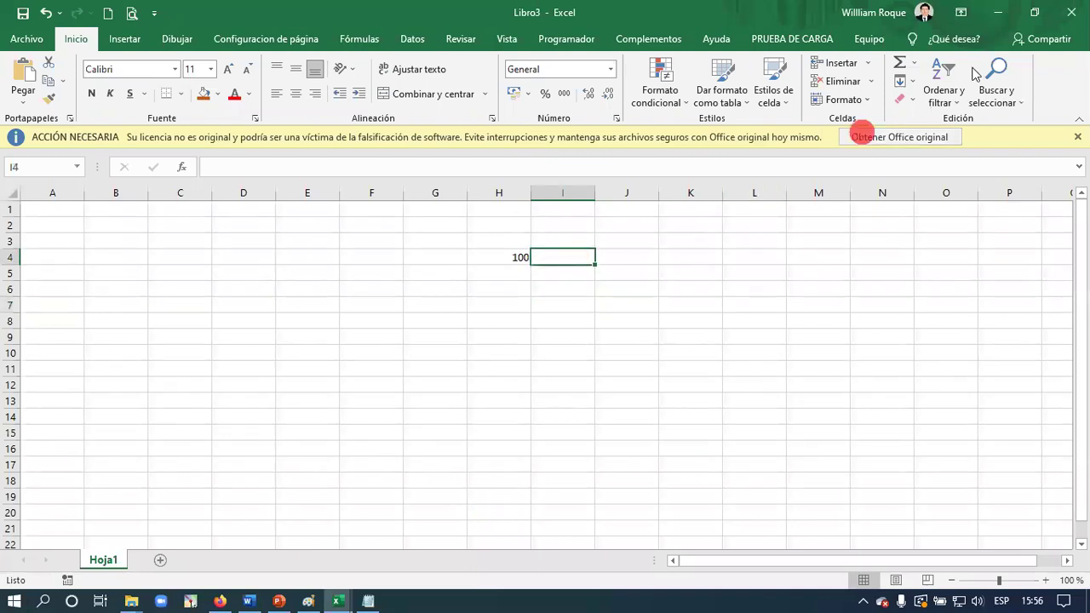
- Minimize Libro3, select G3 in Ejercicios, and bring up the Notepad macro file
left_click(998, 12)
left_click(755, 262)
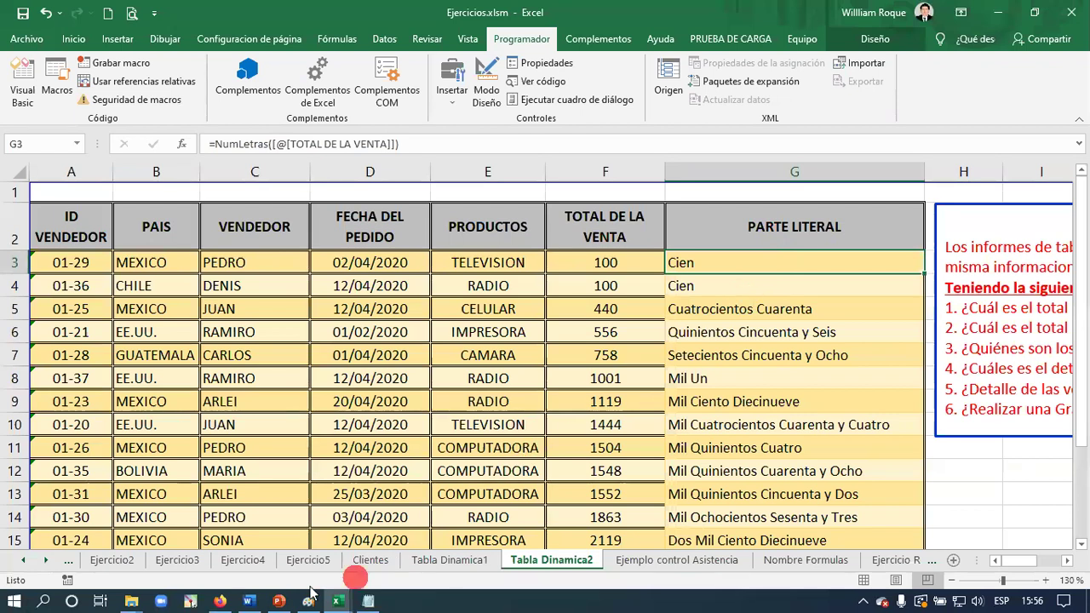
left_click(339, 593)
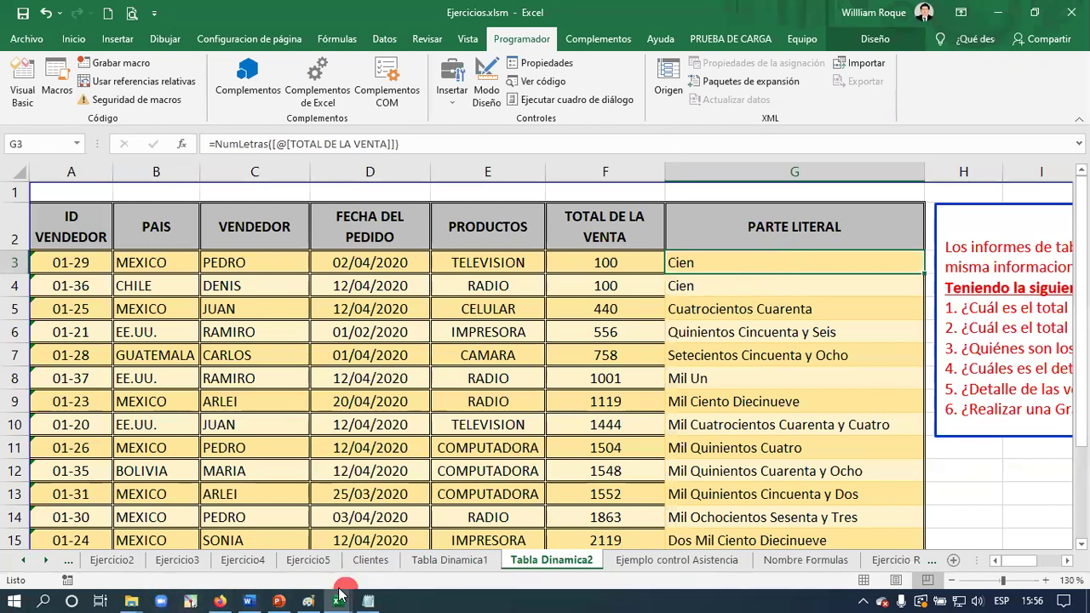
- Select the whole NumLetras function in Macro para activar NUMLETRAS.txt, from line 1 to End Function
left_click(368, 601)
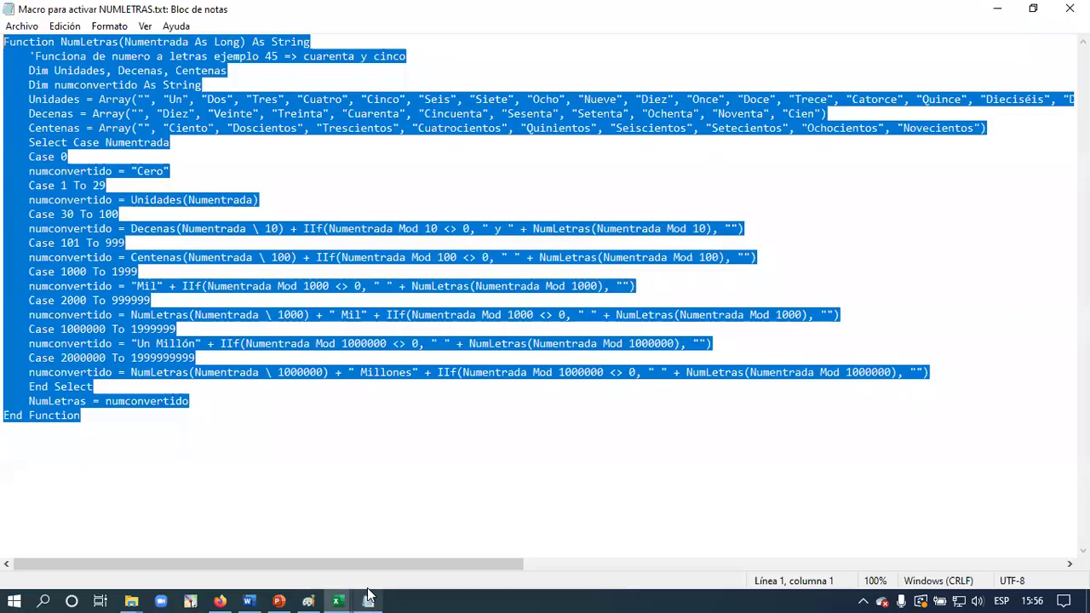
left_click(384, 319)
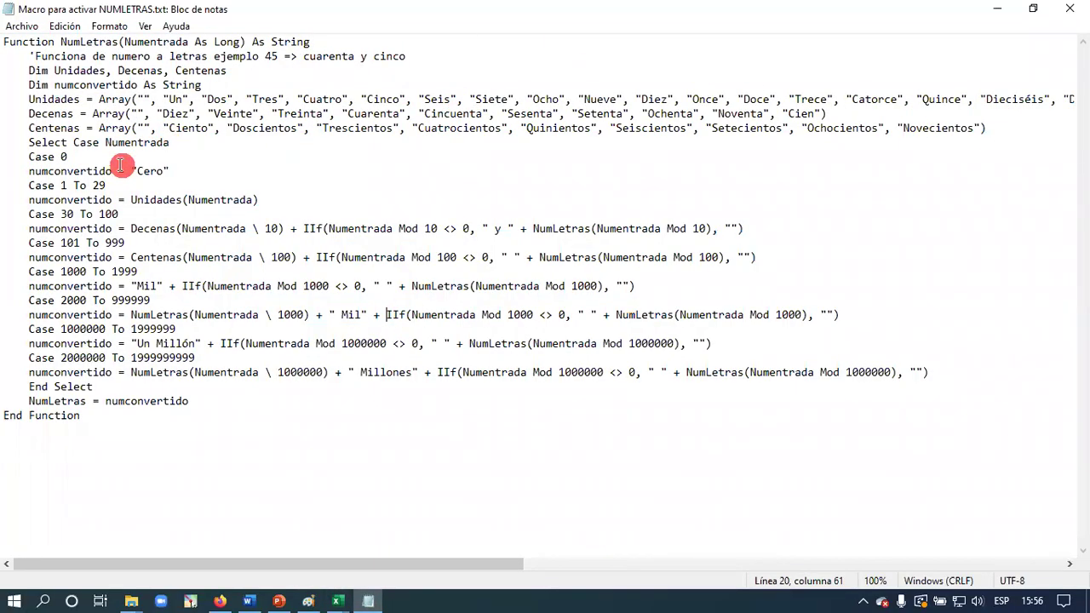
left_click(179, 141)
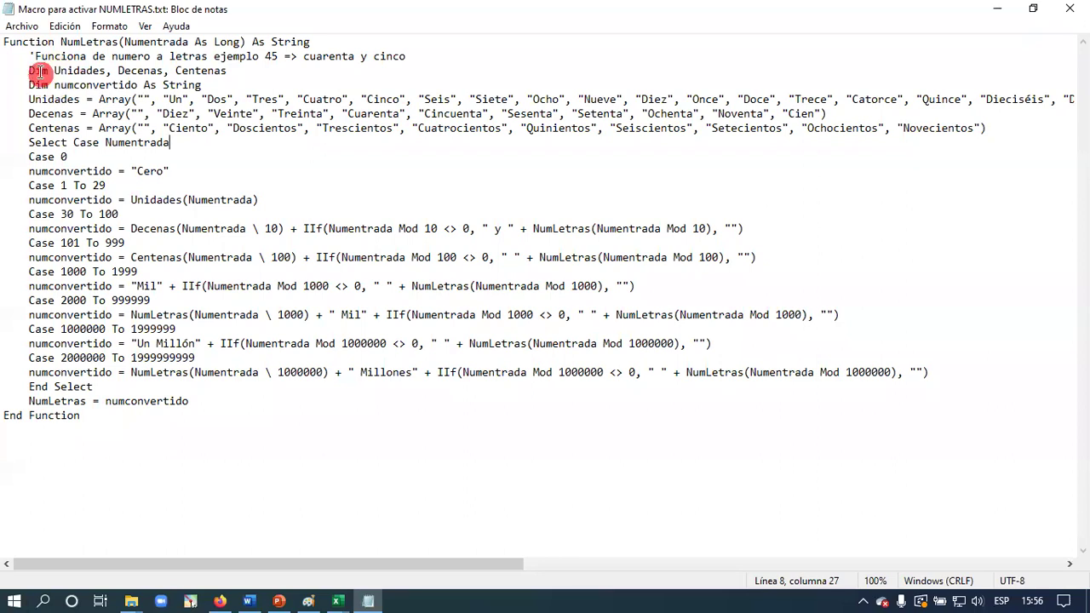
left_click_drag(21, 58, 170, 415)
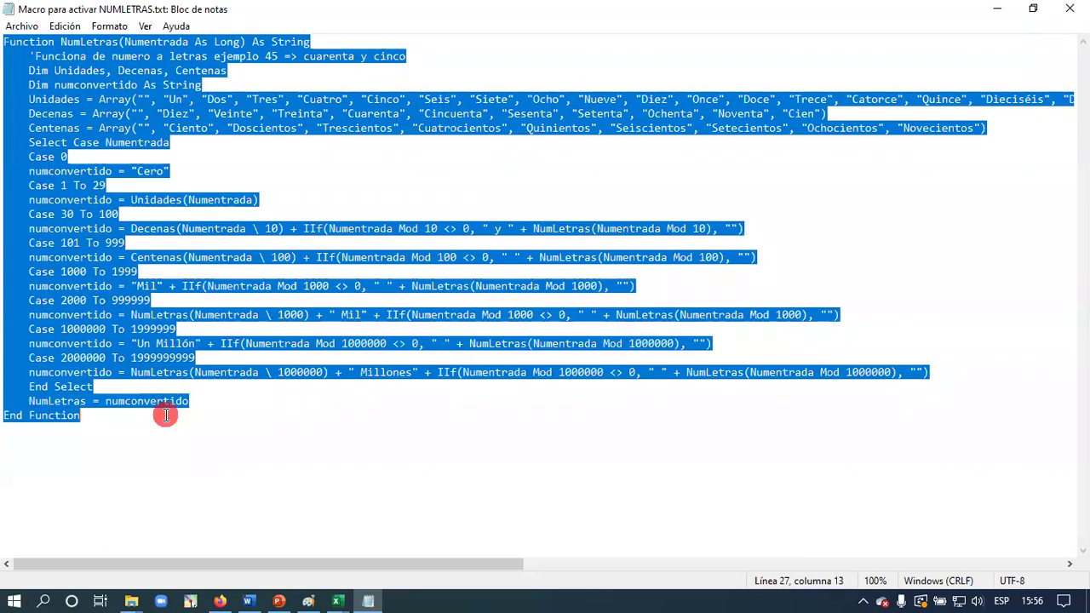
- Return to Excel, select G7 and zoom the Tabla Dinamica2 sheet out from 130% to 100%
left_click(997, 8)
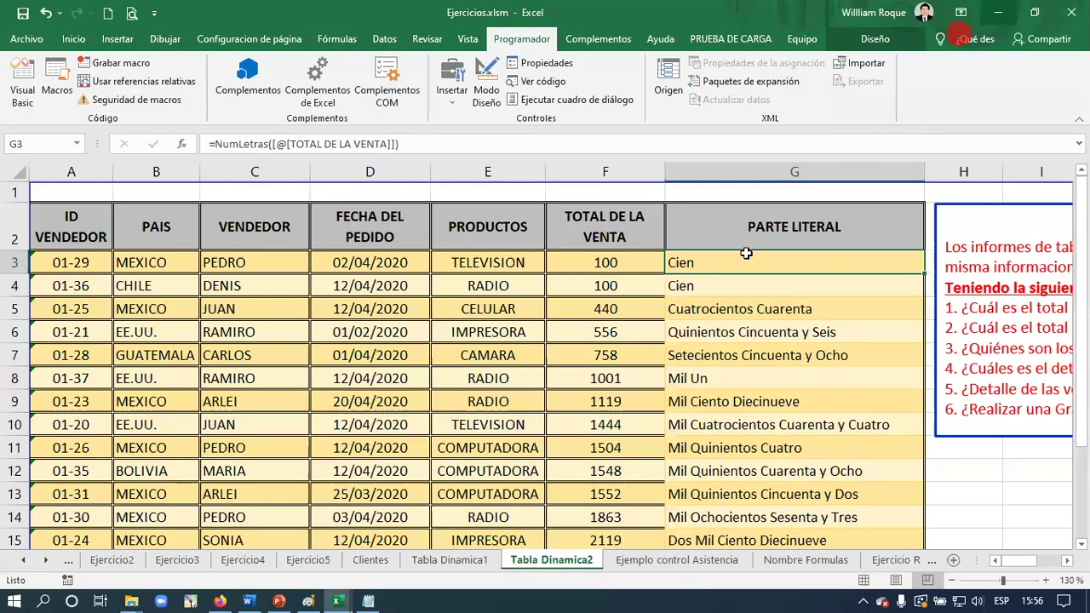
left_click(694, 352)
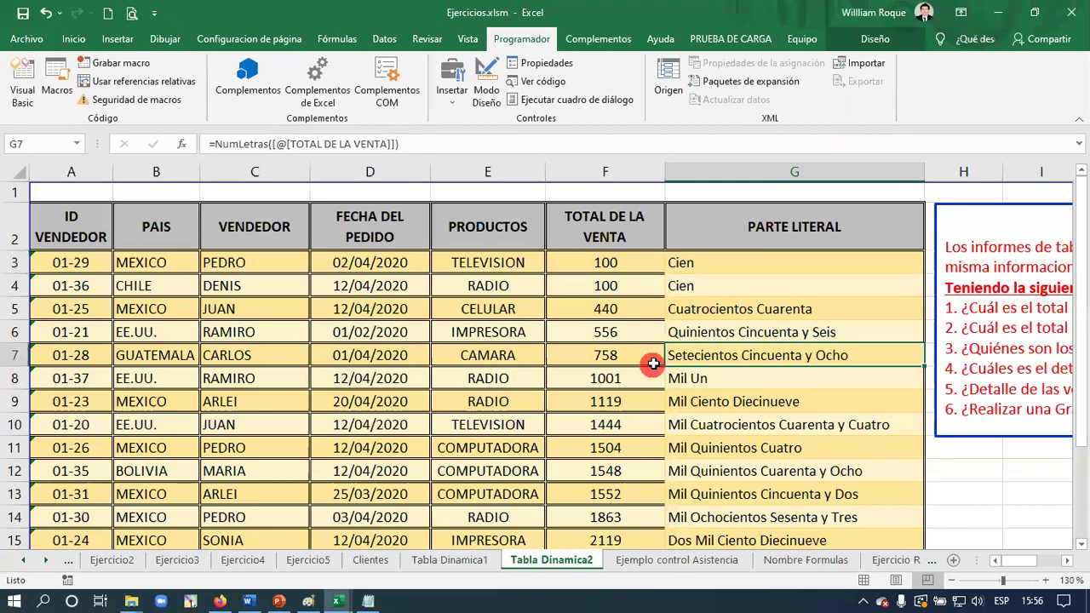
scroll(652, 362, "down", 2)
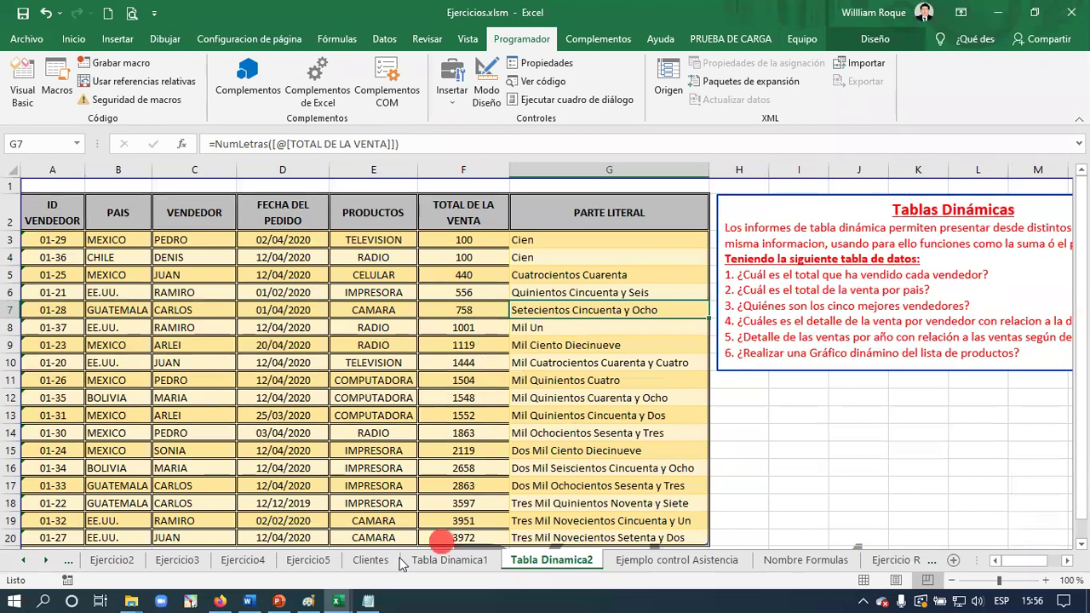
- Open the macros folder in File Explorer and go into the activos fijos folder
mouse_move(131, 601)
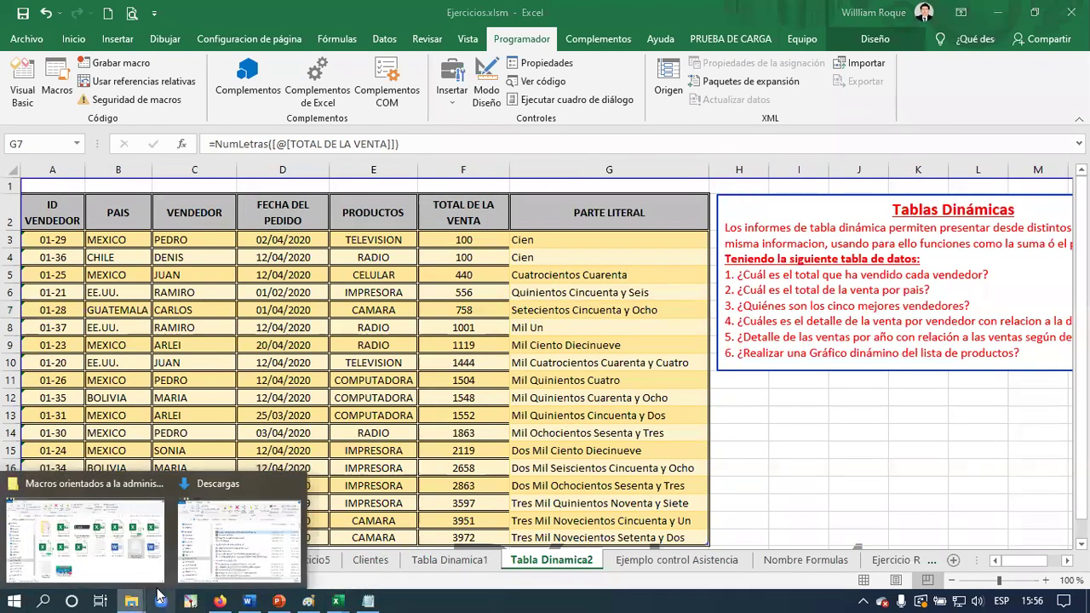
left_click(151, 540)
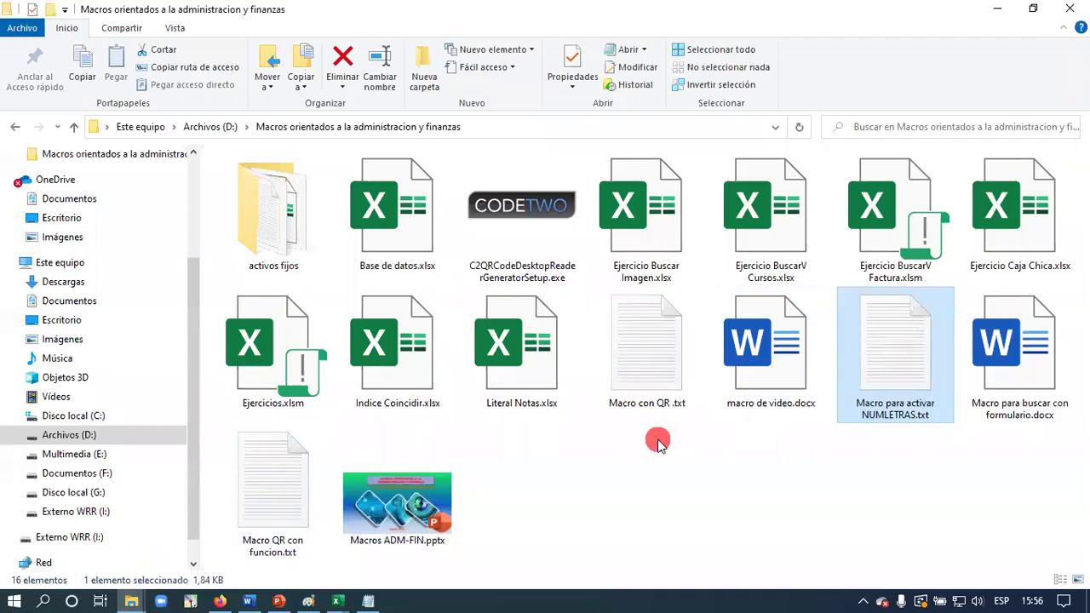
double_click(281, 224)
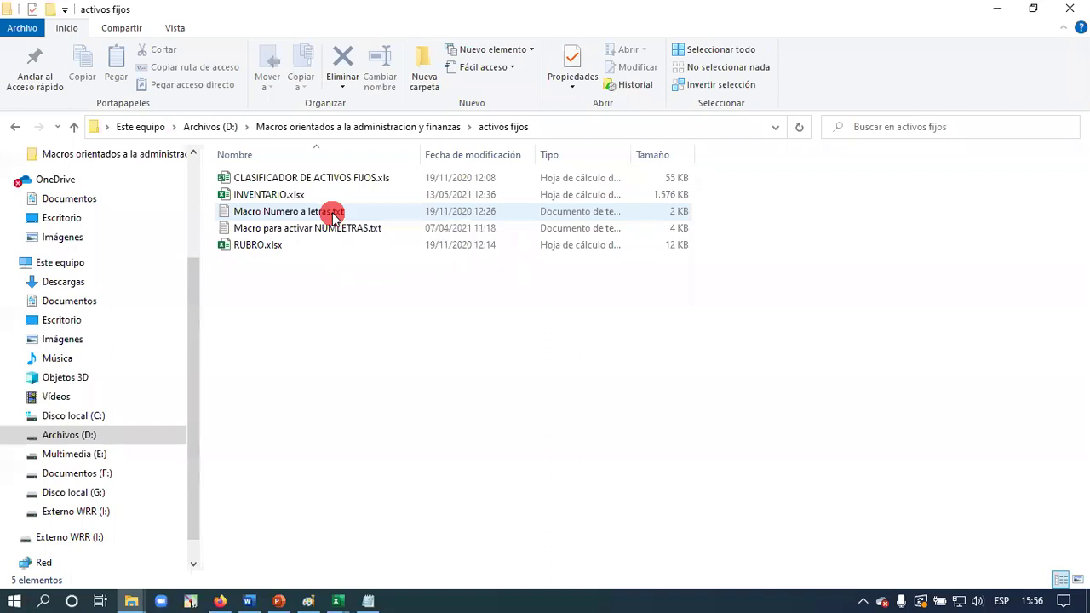
- Skim and close Macro Numero a letras.txt, then open Macro para activar NUMLETRAS.txt
double_click(333, 213)
scroll(705, 368, "down", 1)
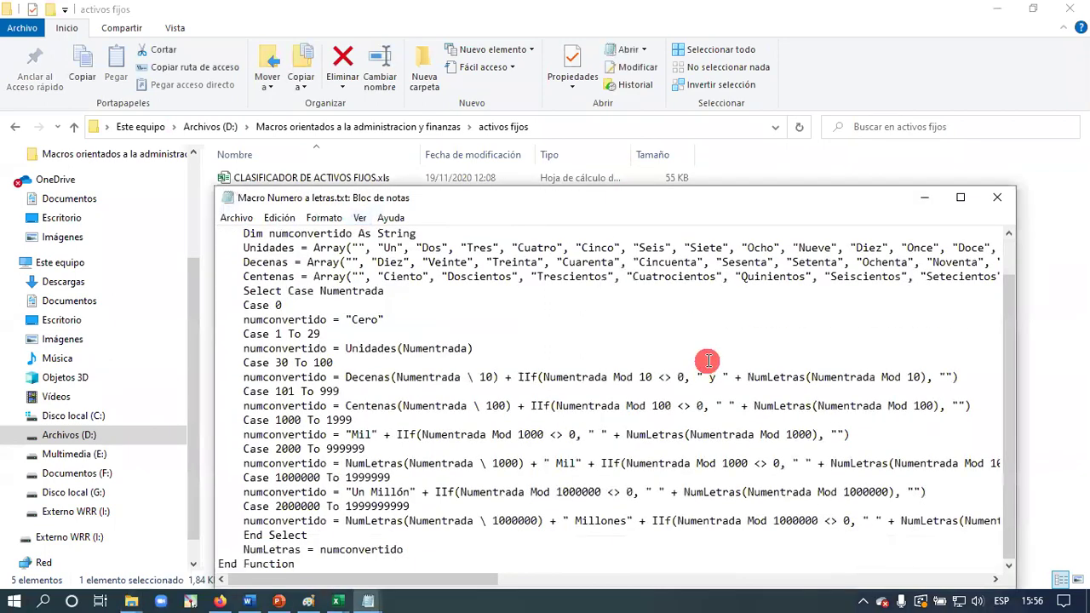
left_click(997, 197)
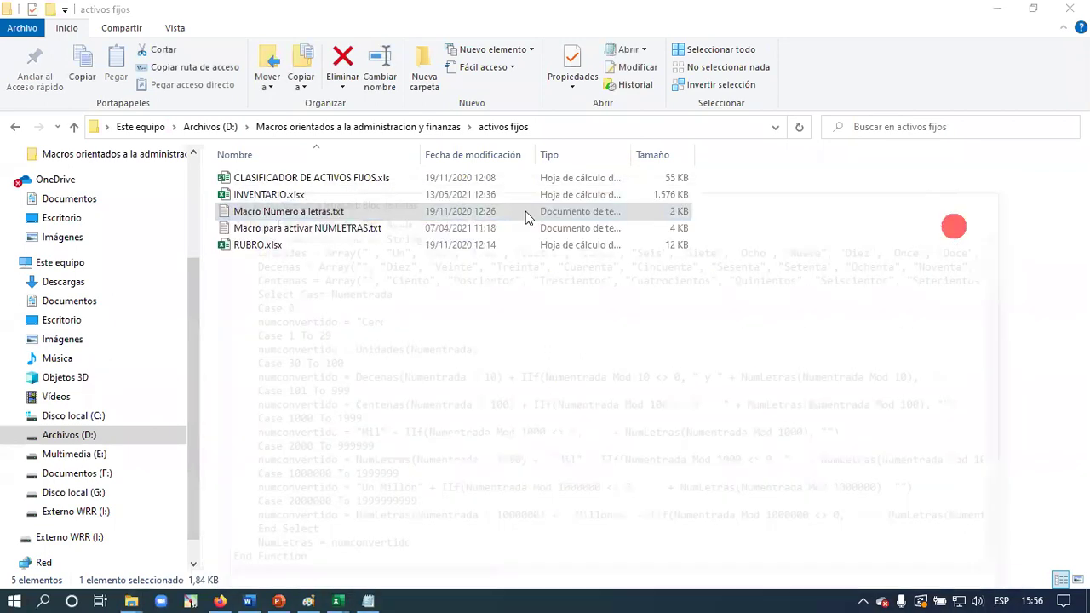
double_click(308, 228)
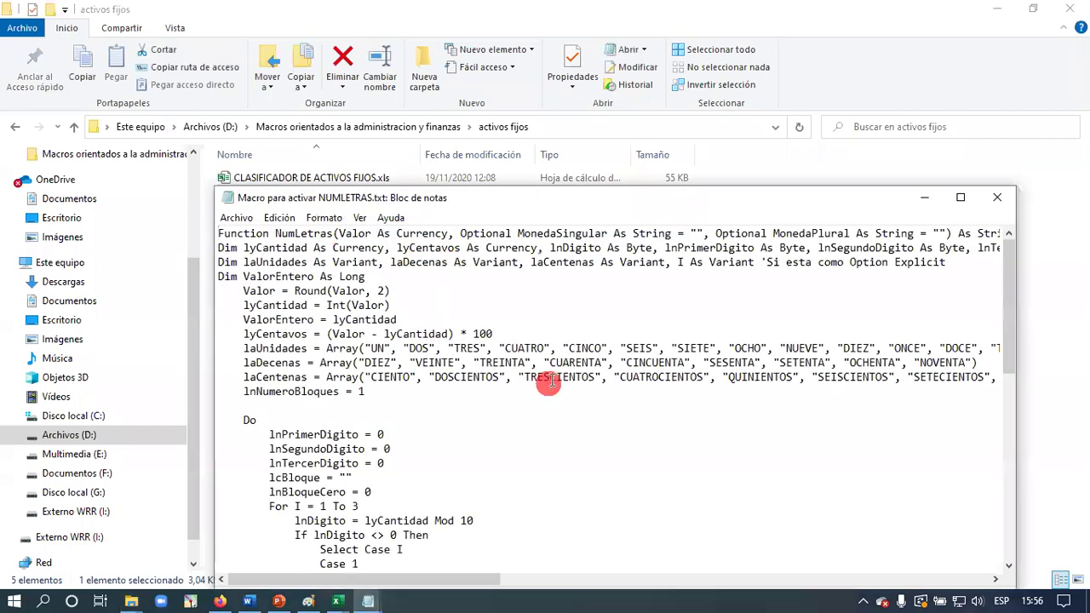
- Maximize Notepad, select all the NumLetras macro code for copying, and switch to Libro3
scroll(566, 363, "down", 7)
scroll(566, 364, "down", 3)
scroll(567, 367, "down", 1)
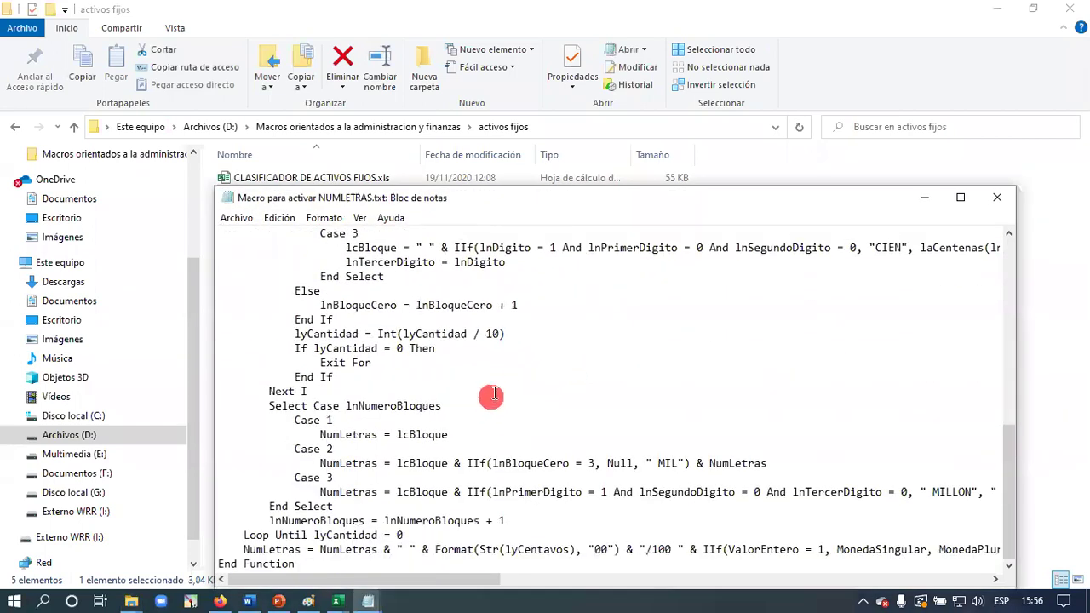
scroll(496, 388, "up", 8)
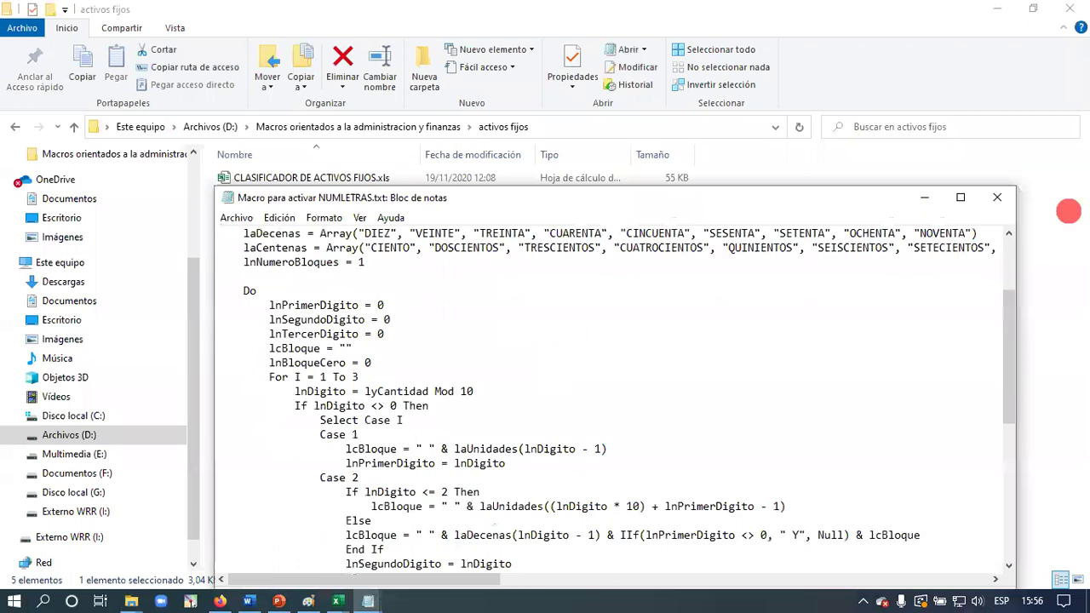
left_click(960, 200)
scroll(267, 287, "up", 3)
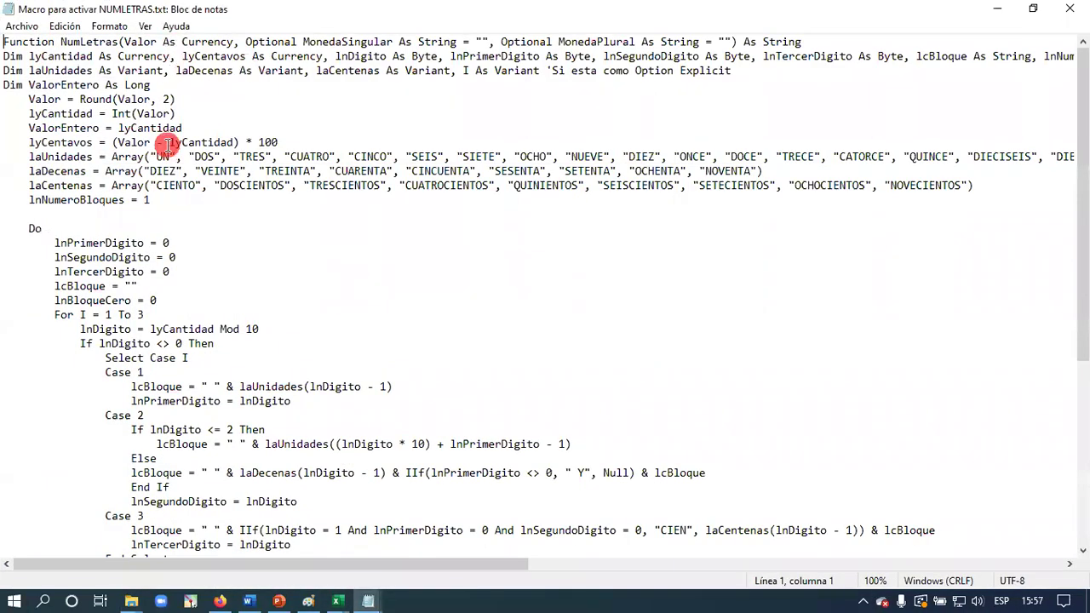
key("ctrl+a")
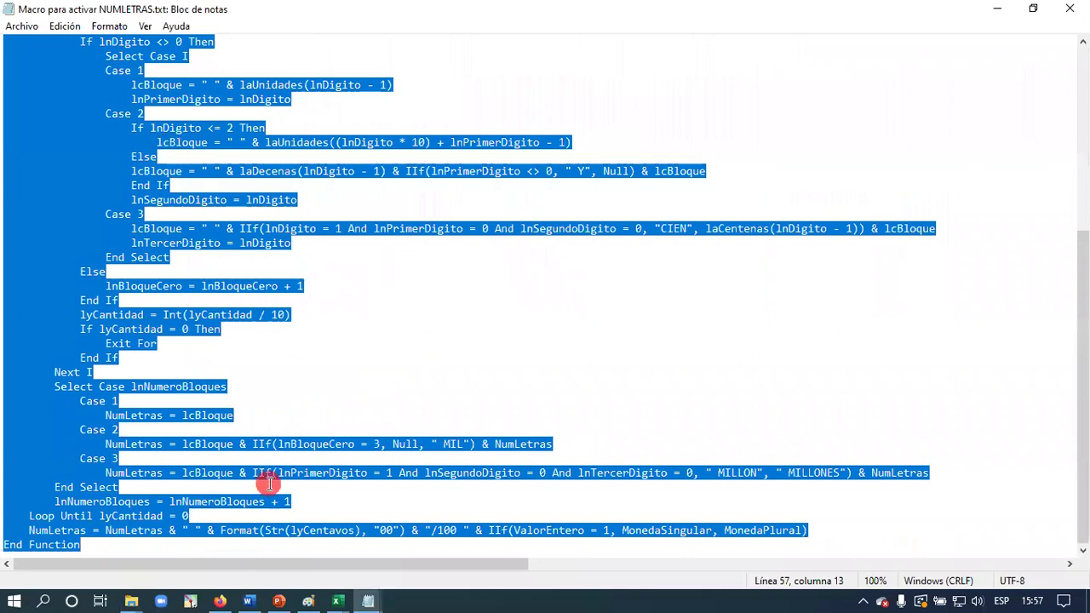
mouse_move(343, 596)
left_click(510, 528)
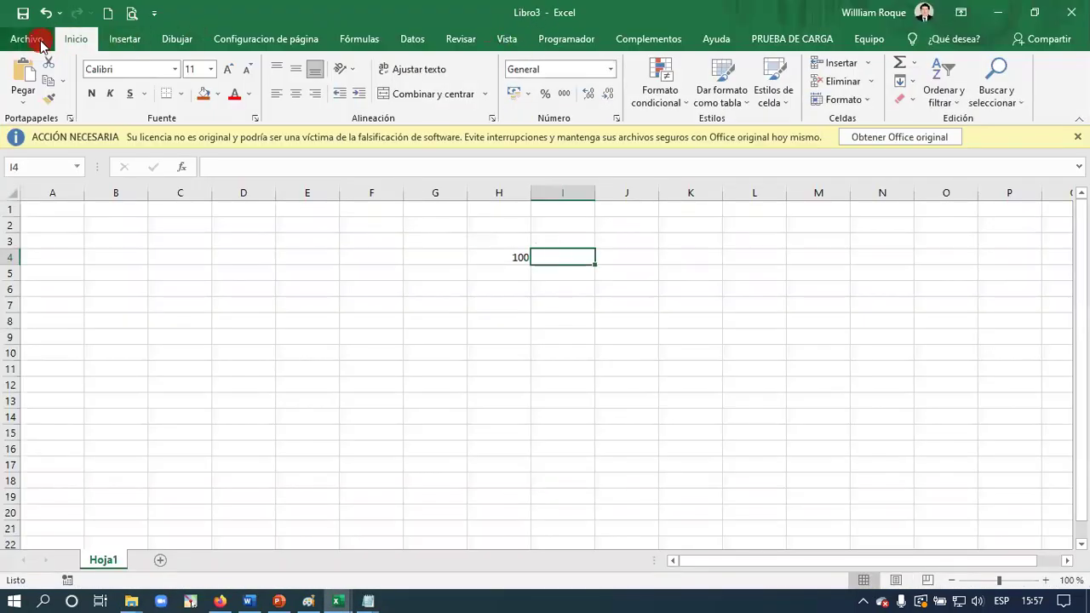
- Open the Visual Basic editor and insert a new empty module into the Libro3 project
left_click(566, 39)
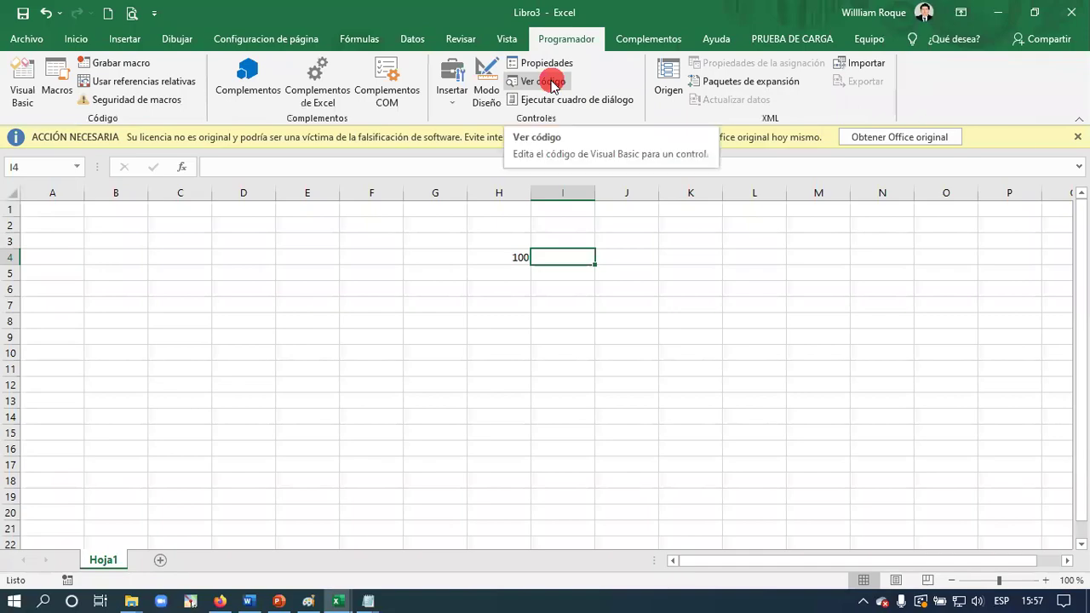
left_click(552, 84)
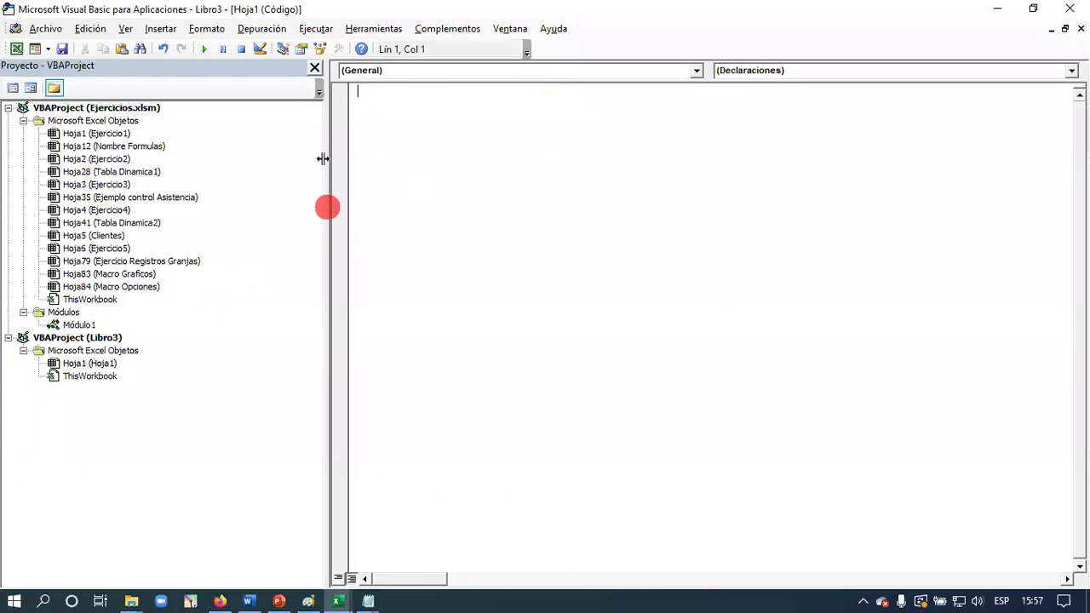
left_click(108, 341)
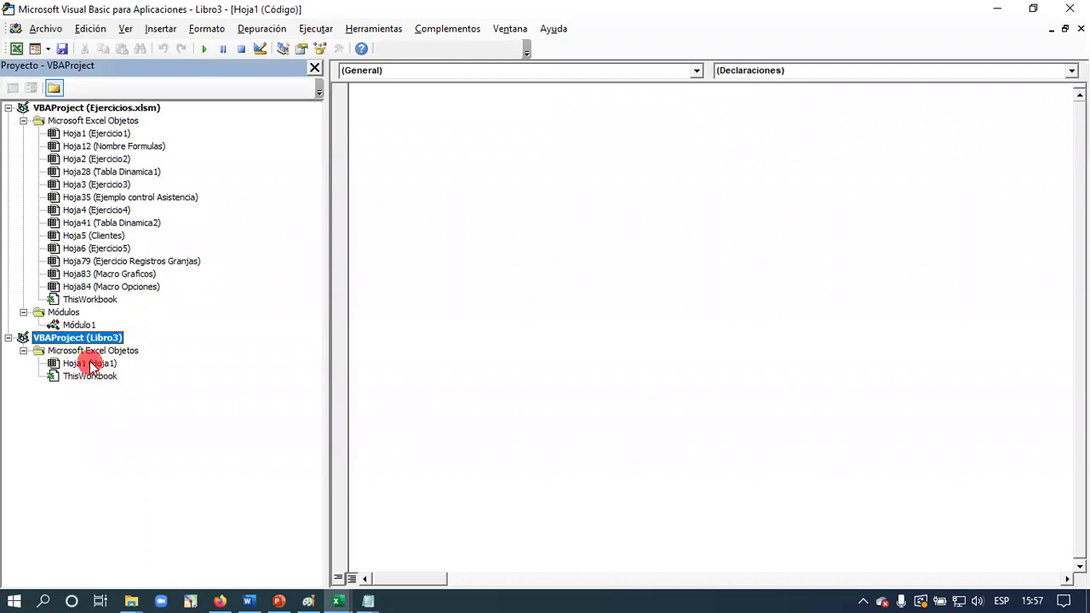
left_click(86, 363)
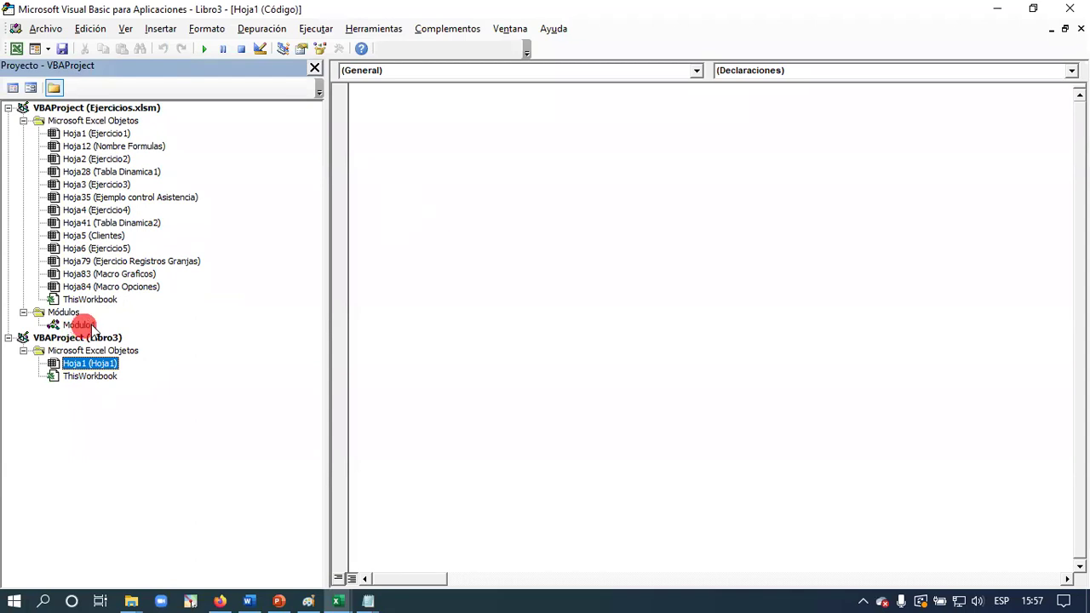
left_click(90, 341)
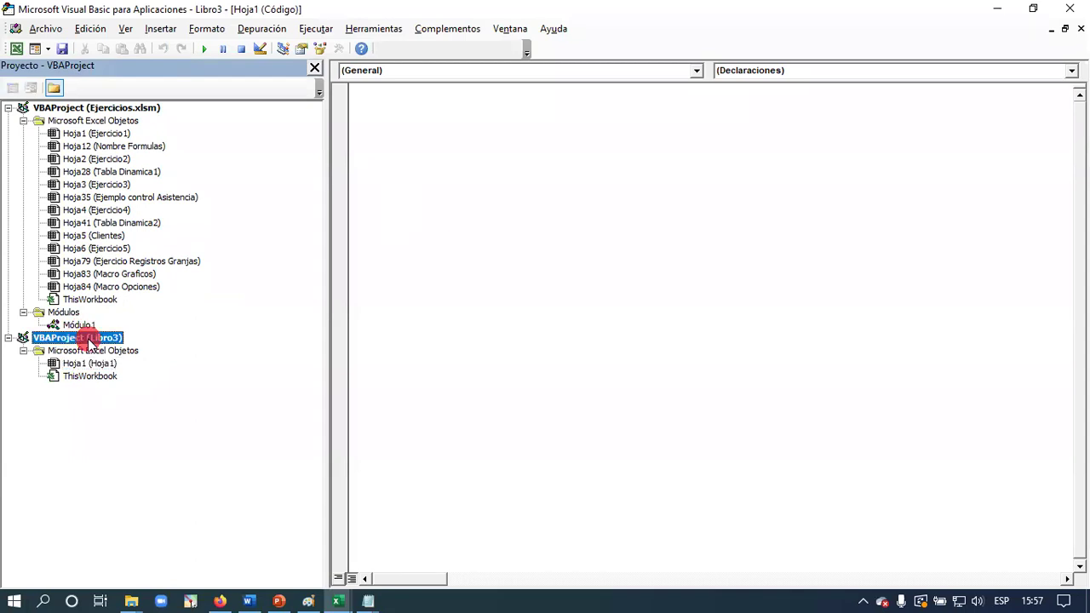
right_click(89, 341)
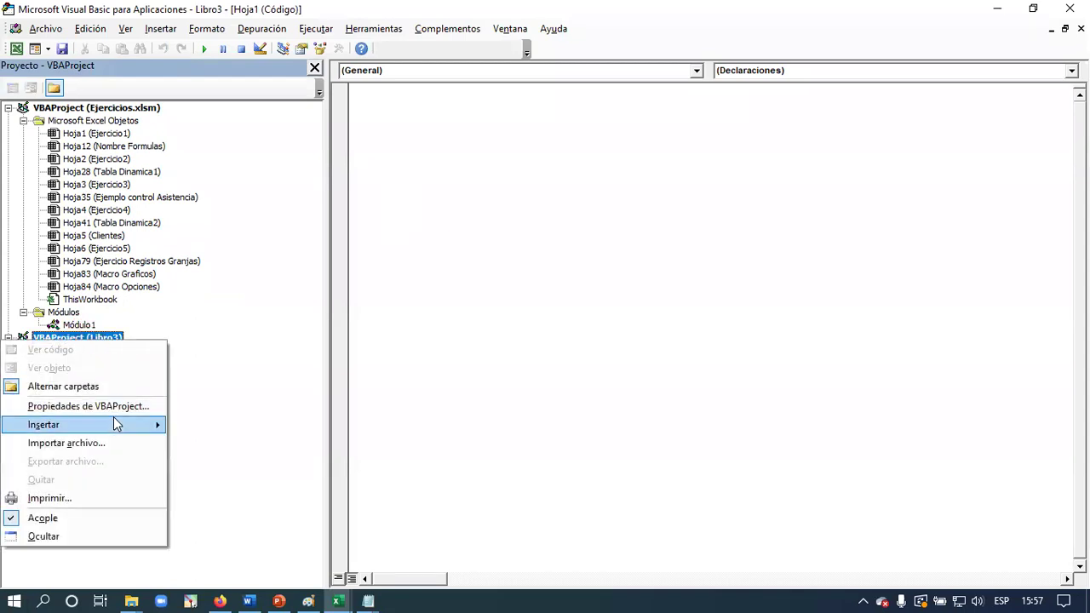
mouse_move(134, 424)
left_click(211, 444)
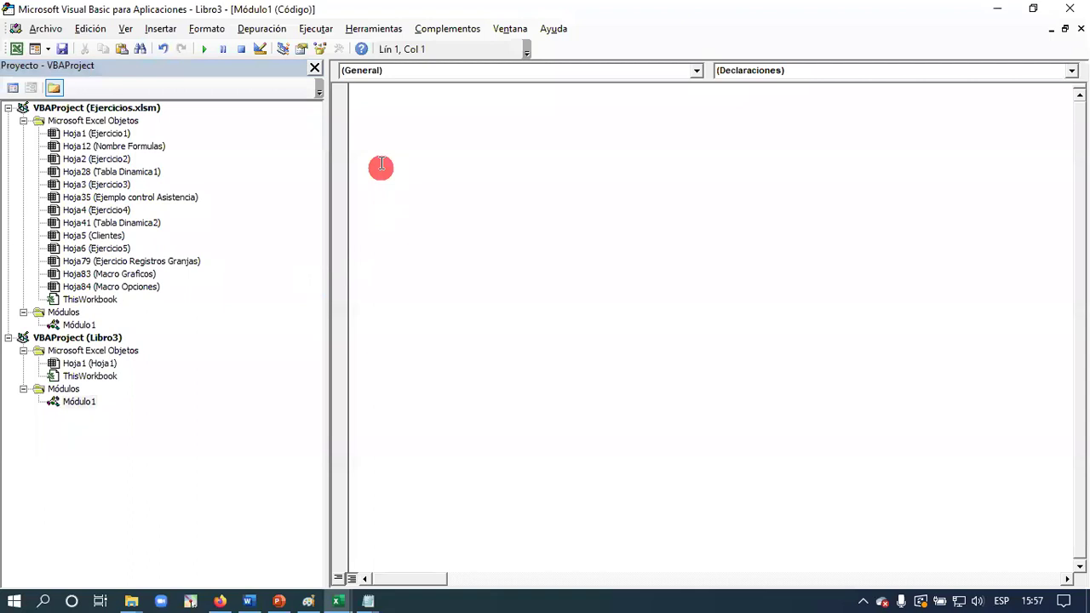
right_click(372, 101)
- Paste the NumLetras function code into the new Módulo1
left_click(278, 154)
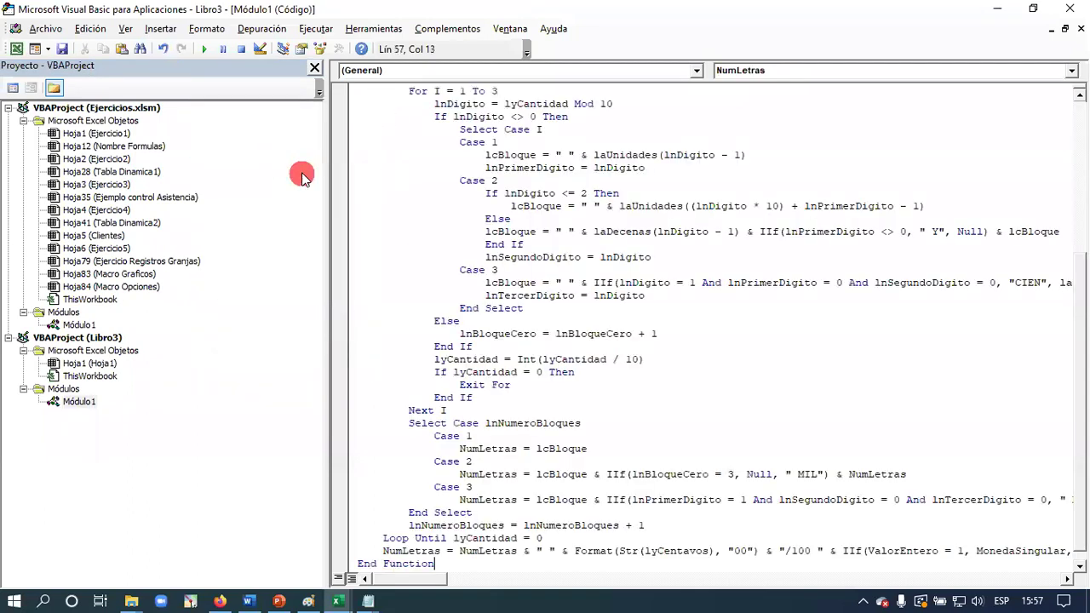
scroll(538, 292, "up", 7)
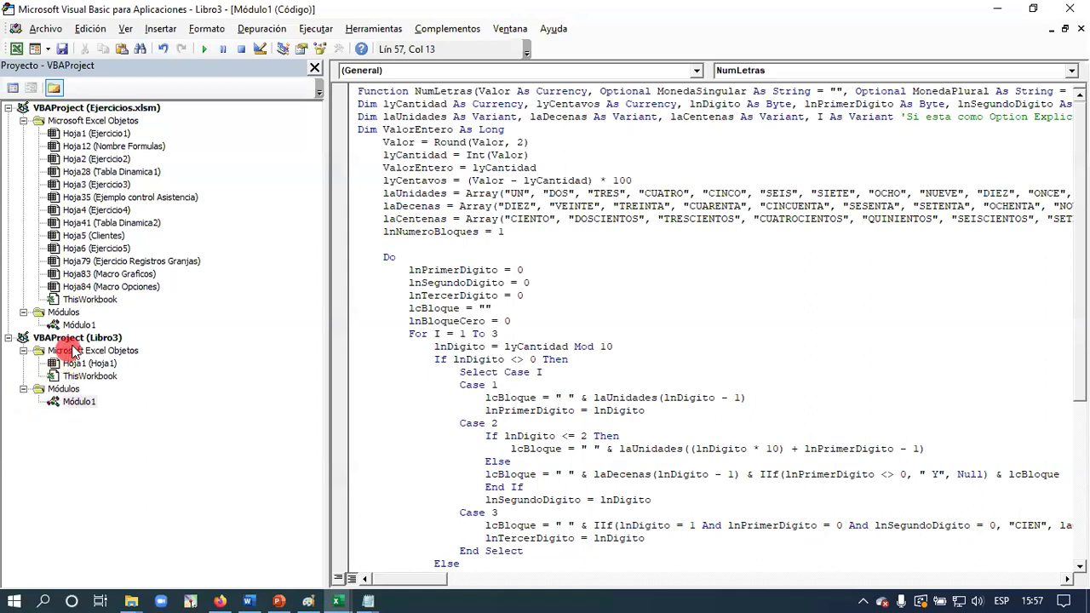
left_click(79, 339)
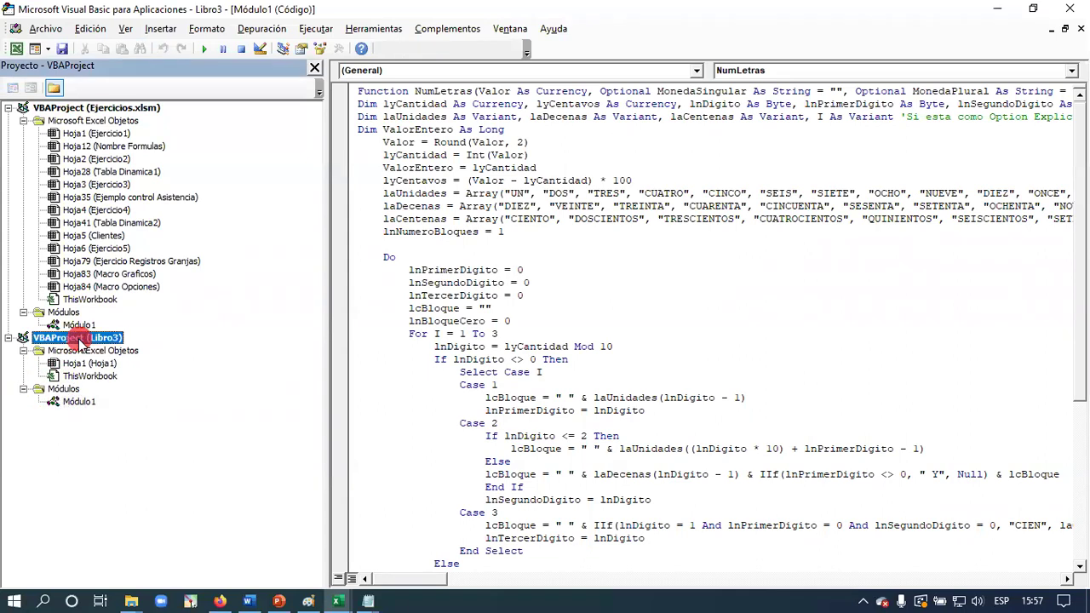
right_click(94, 338)
mouse_move(126, 424)
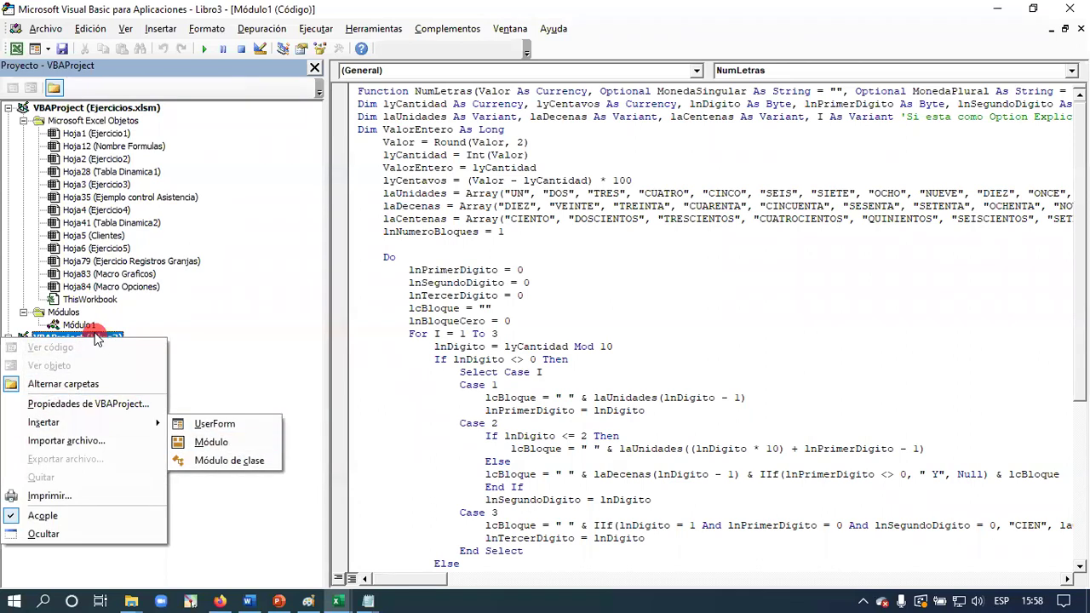
key("m")
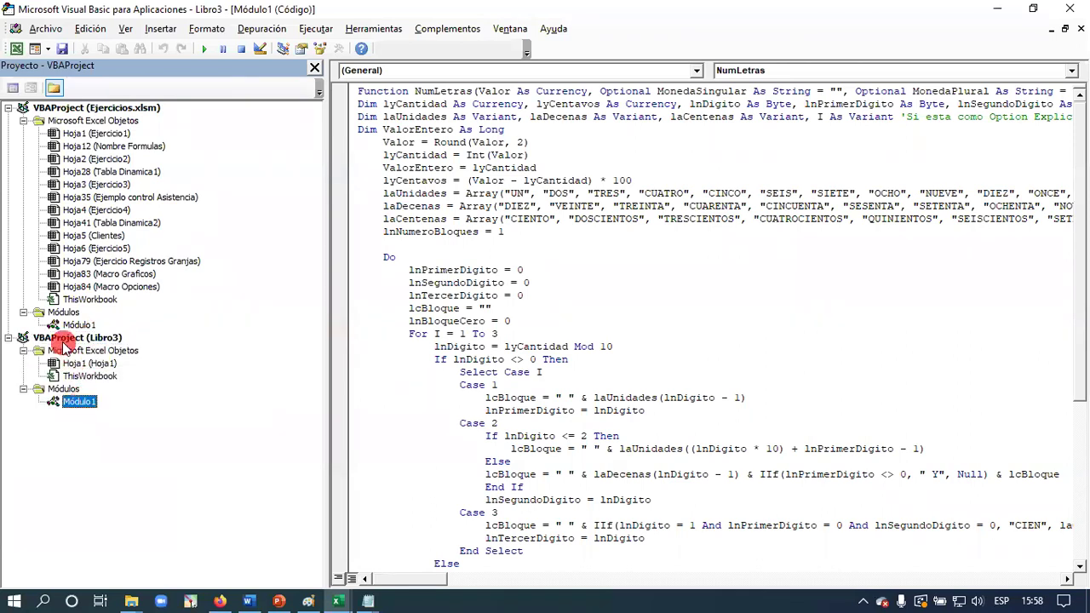
- Reopen Módulo1 to review the NumLetras function, then go back to the Excel workbook
double_click(81, 404)
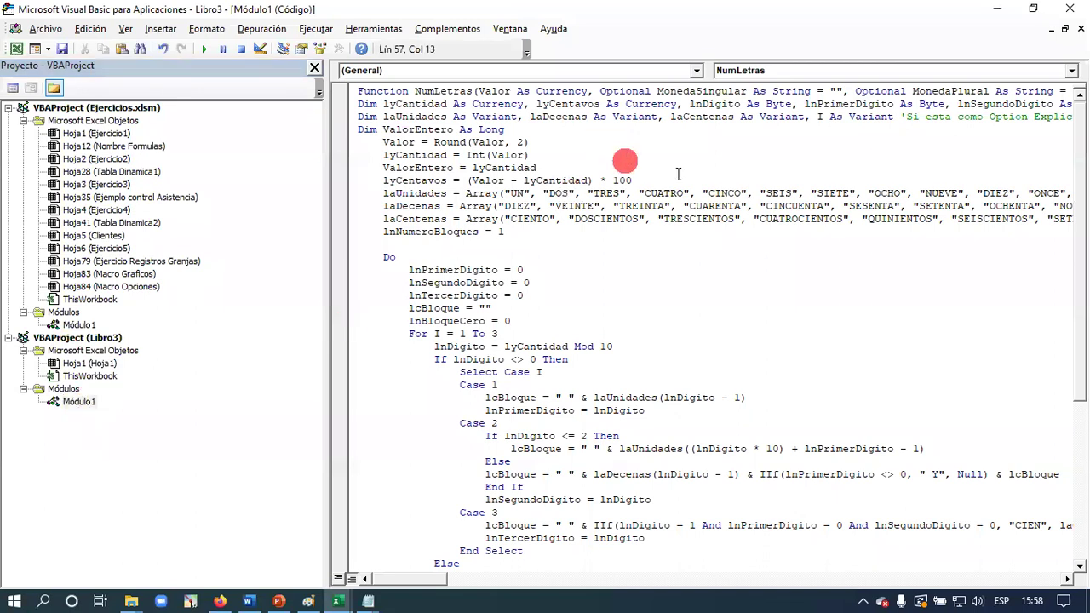
scroll(757, 192, "down", 7)
scroll(767, 236, "up", 4)
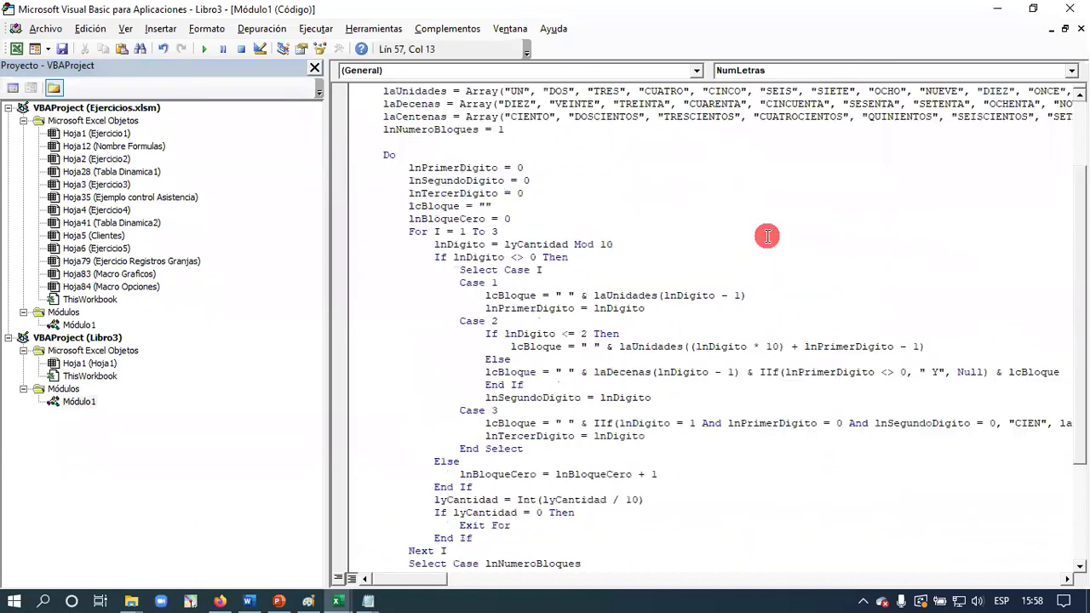
scroll(767, 236, "up", 3)
left_click_drag(475, 92, 445, 90)
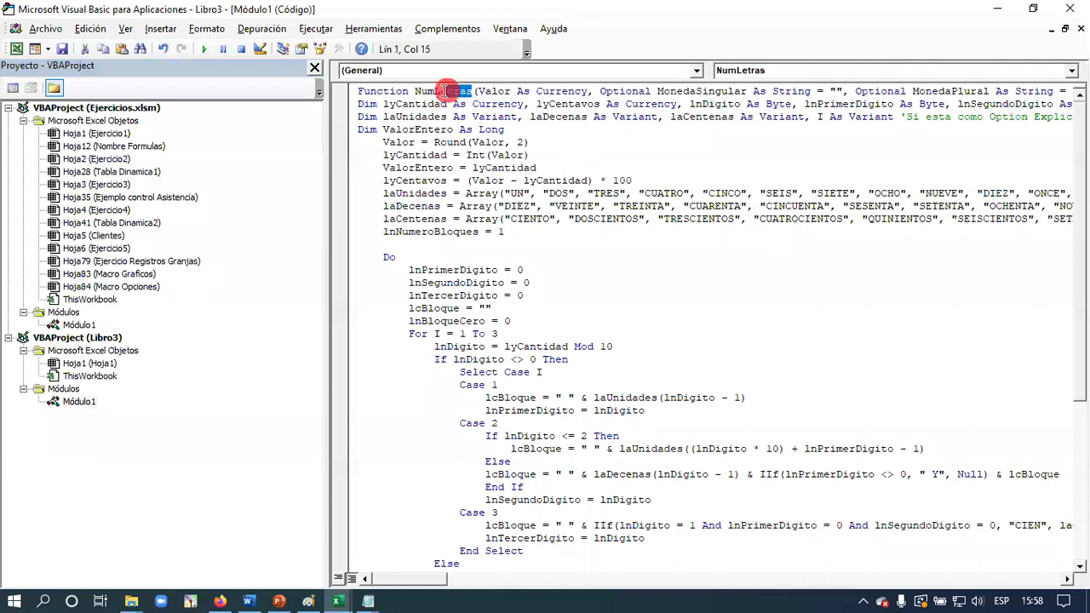
left_click(998, 9)
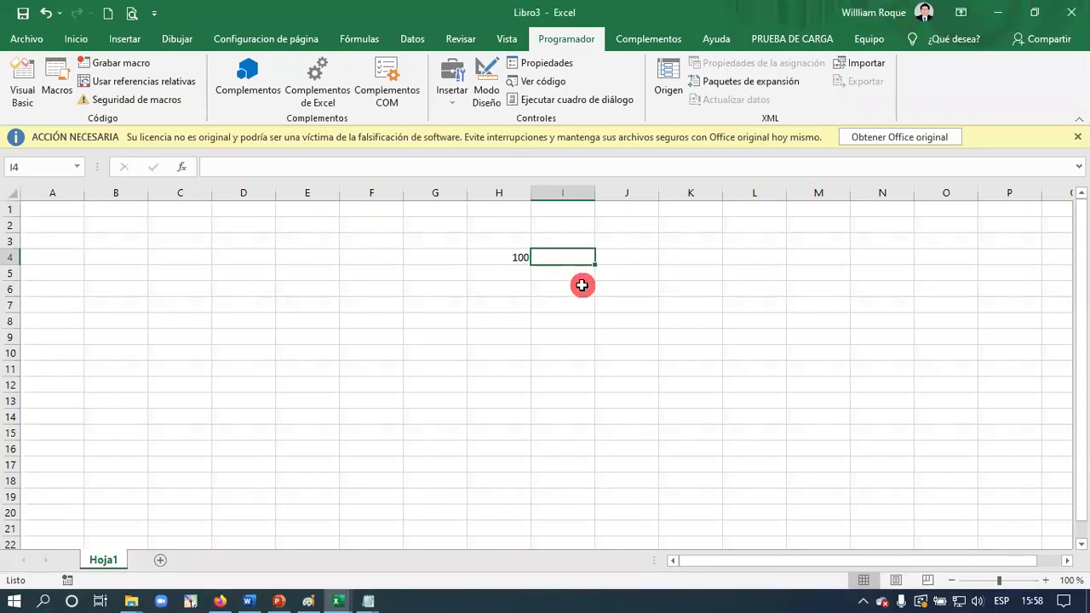
- Enter =NumLetras(H4) in I4 so the 100 in H4 reads CIEN 00/100
type("=num")
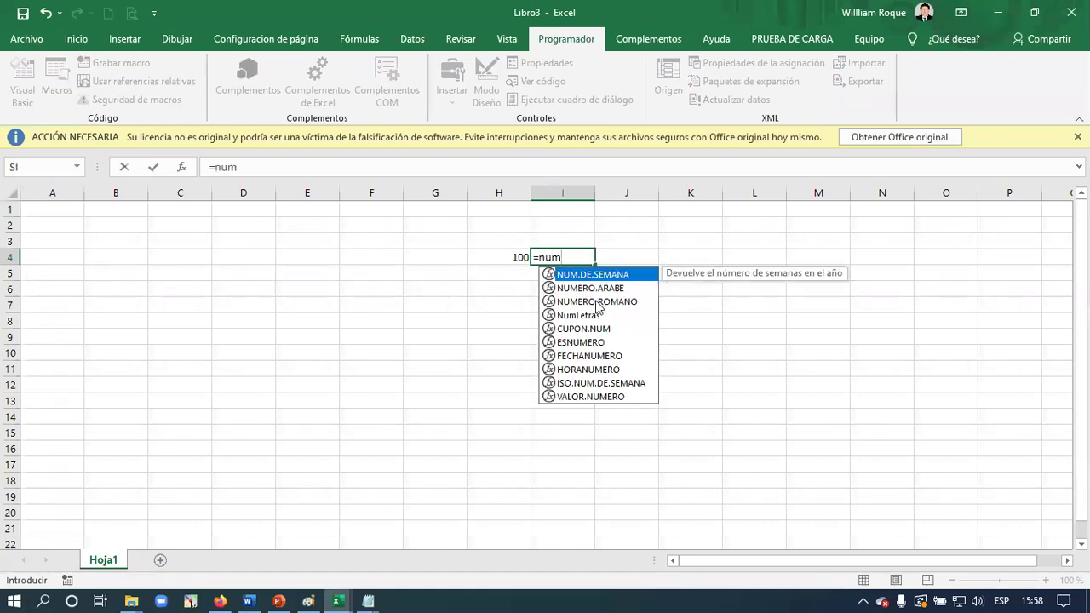
double_click(579, 315)
left_click(515, 259)
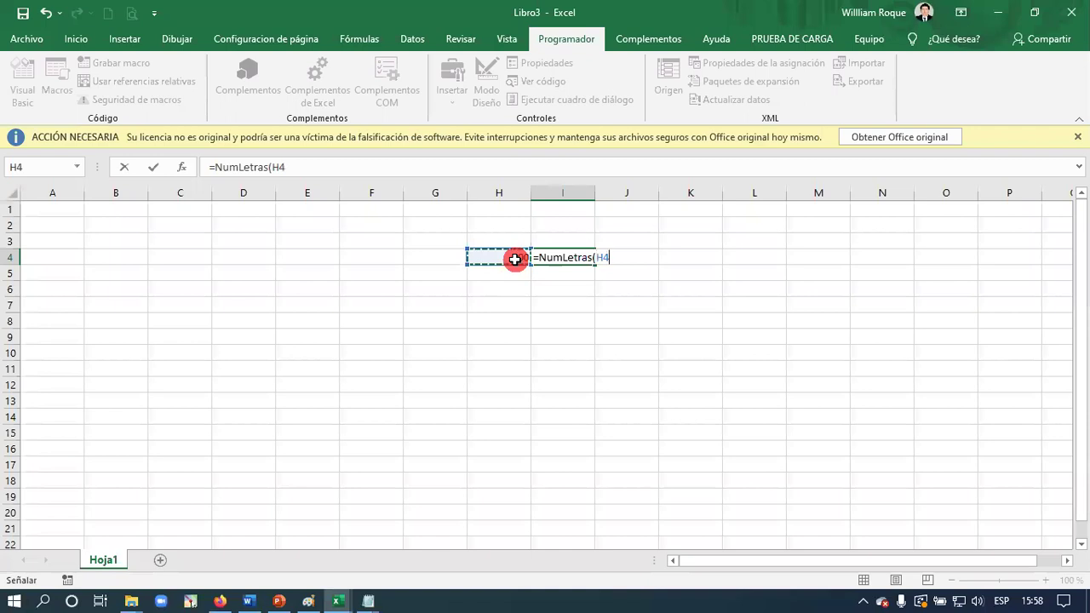
key("Return")
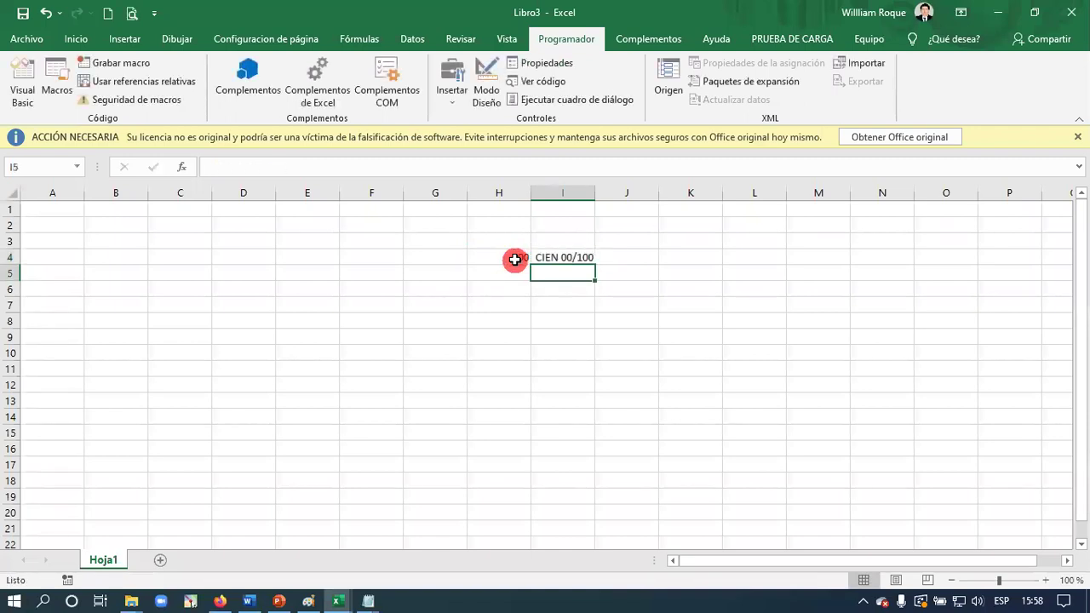
- Widen column I so the CIEN 00/100 text fits
left_click(515, 259)
double_click(595, 192)
left_click_drag(599, 191, 829, 193)
left_click(595, 255)
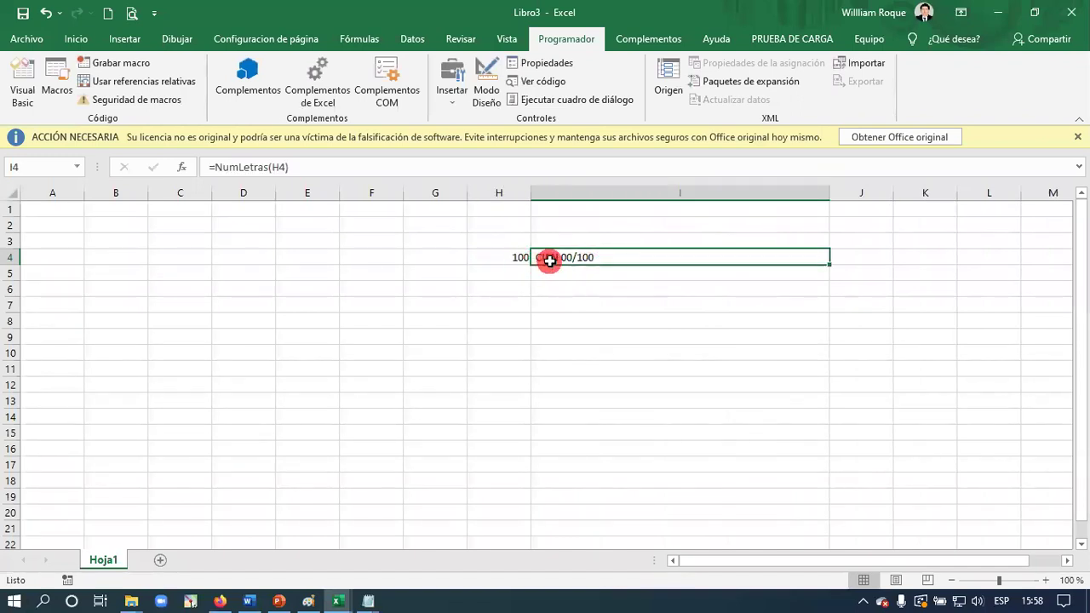
scroll(568, 328, "up", 6)
scroll(553, 341, "up", 2)
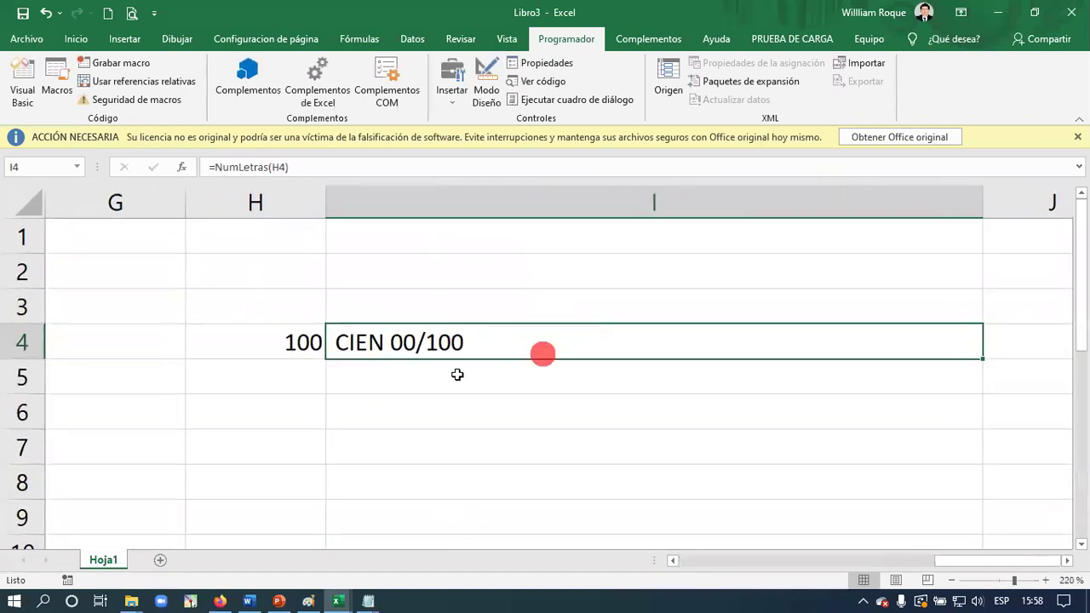
scroll(348, 380, "up", 2)
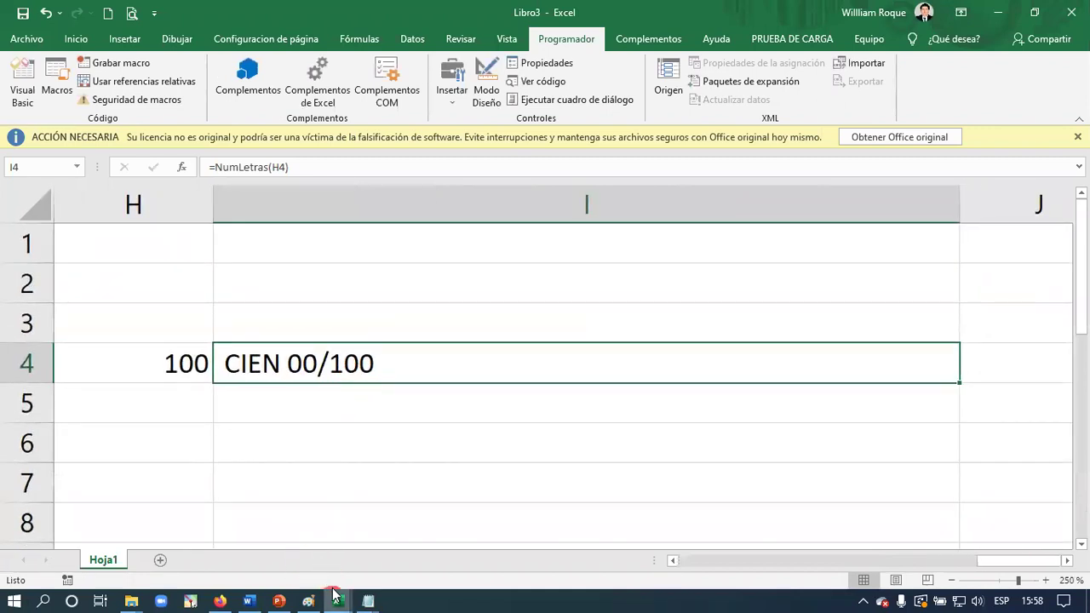
- Review the spelled-out PARTE LITERAL amounts in G3 to G5 of the Ejercicios workbook
mouse_move(336, 601)
left_click(202, 545)
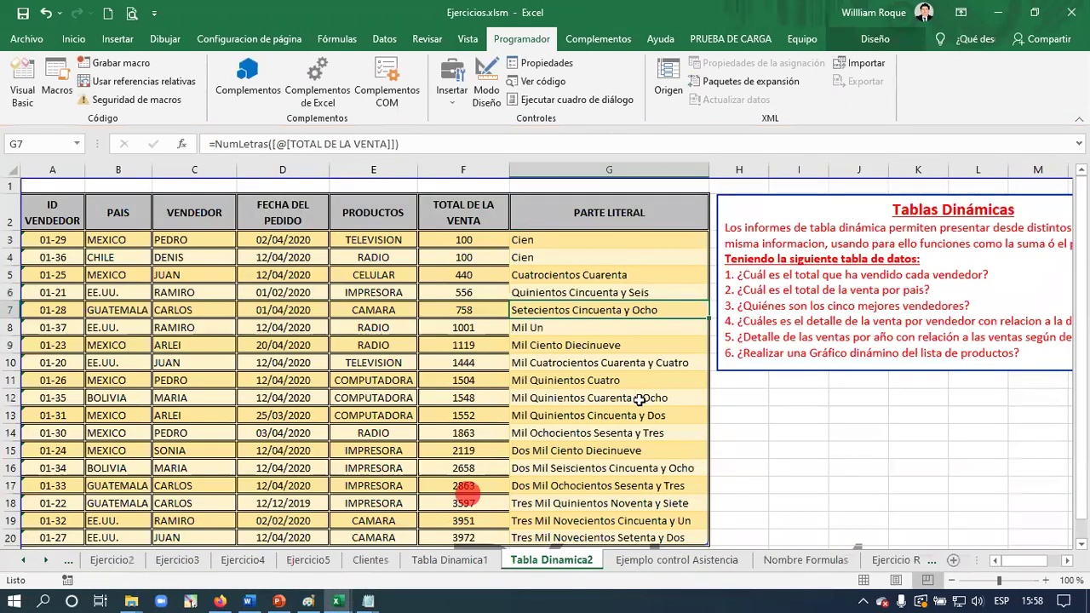
left_click(470, 243)
left_click(541, 240)
left_click(549, 257)
left_click(556, 272)
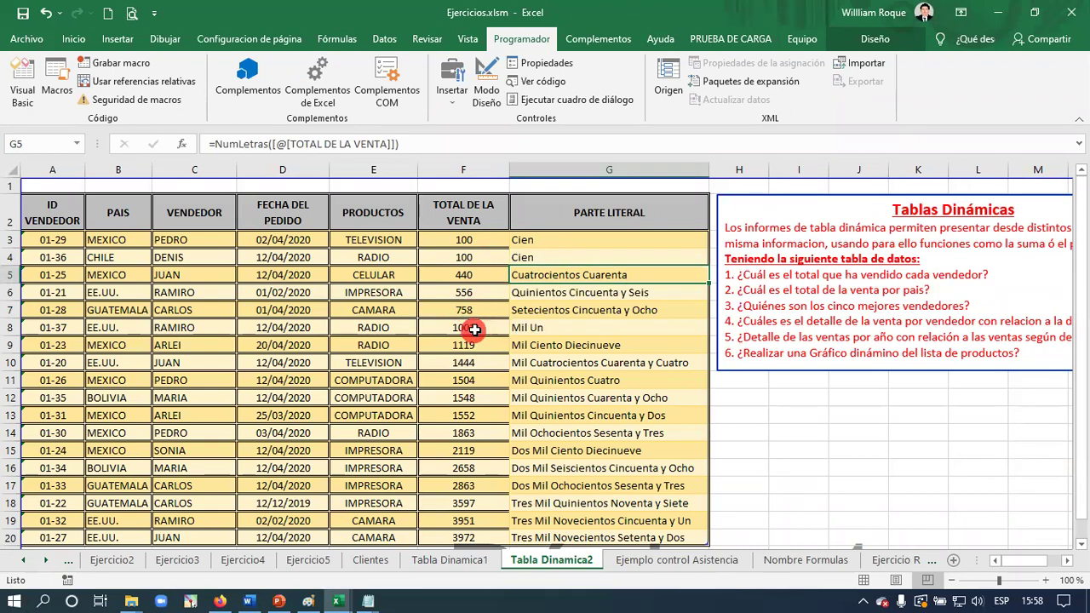
key("Down")
key("Down")
key("Down")
key("Down")
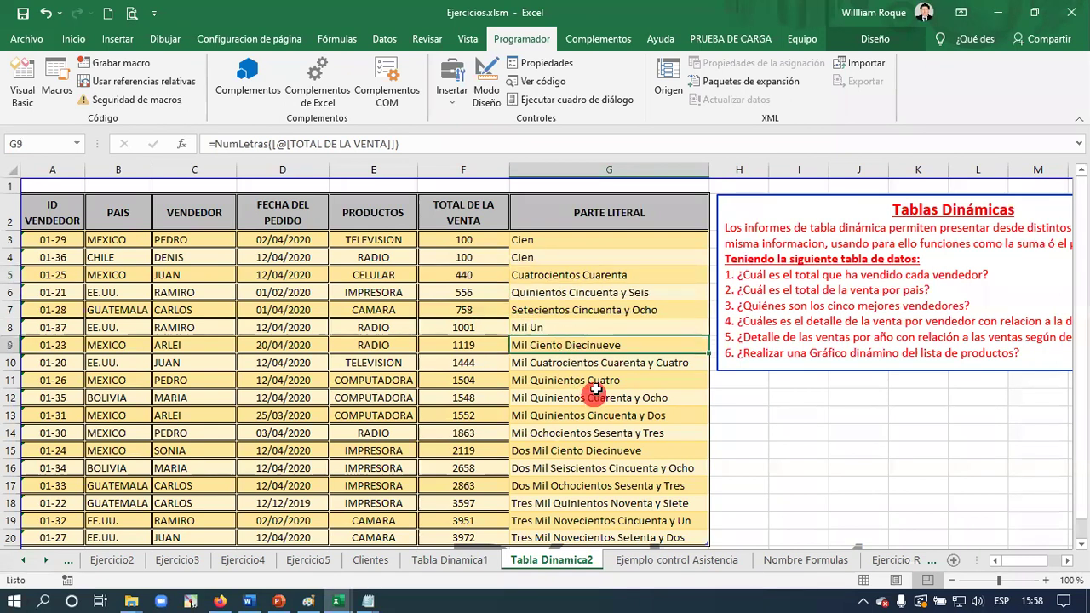
- In Libro3, change H4 to 100,5 so I4 reads CIEN 50/100
left_click(1000, 11)
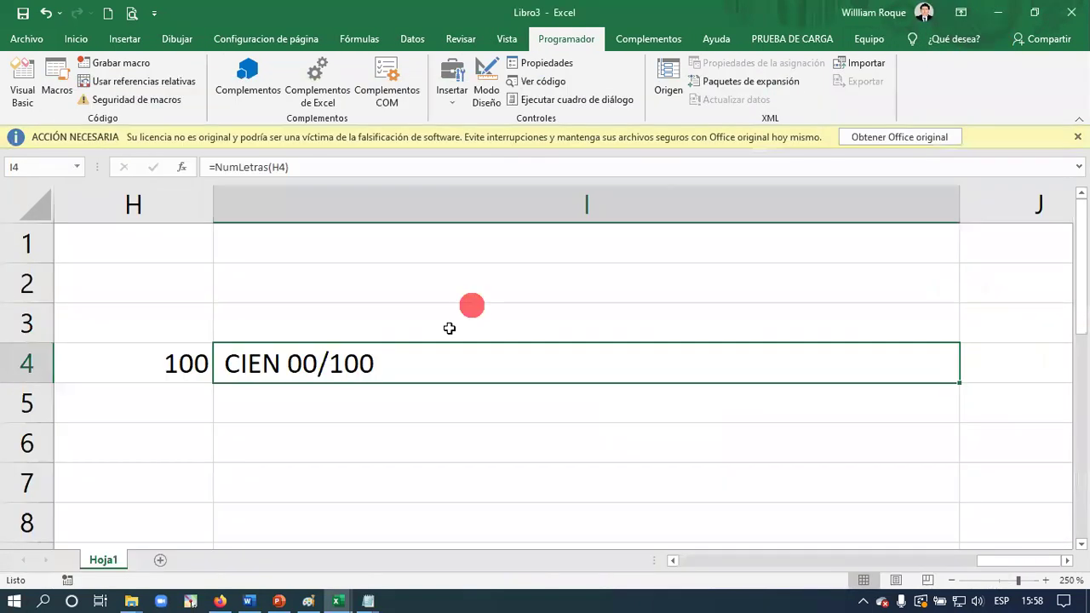
left_click(272, 402)
left_click(271, 360)
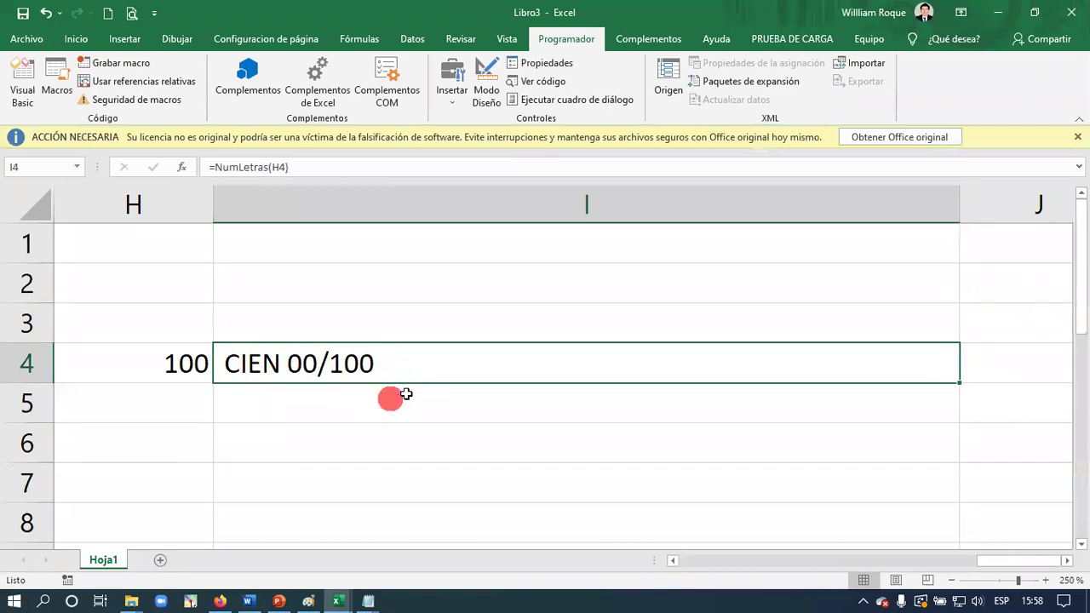
left_click(185, 372)
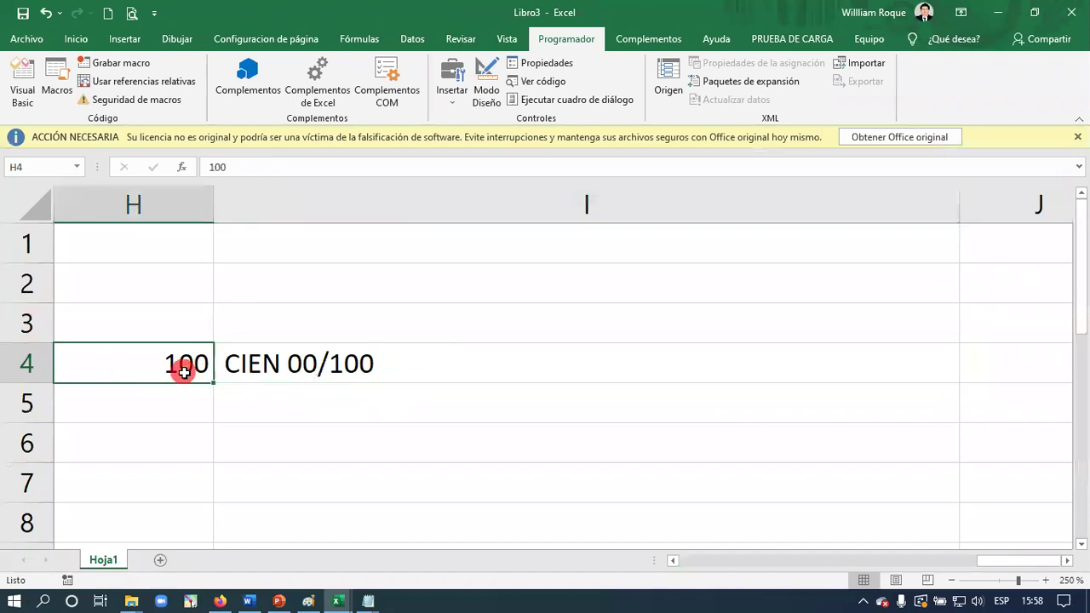
type("10")
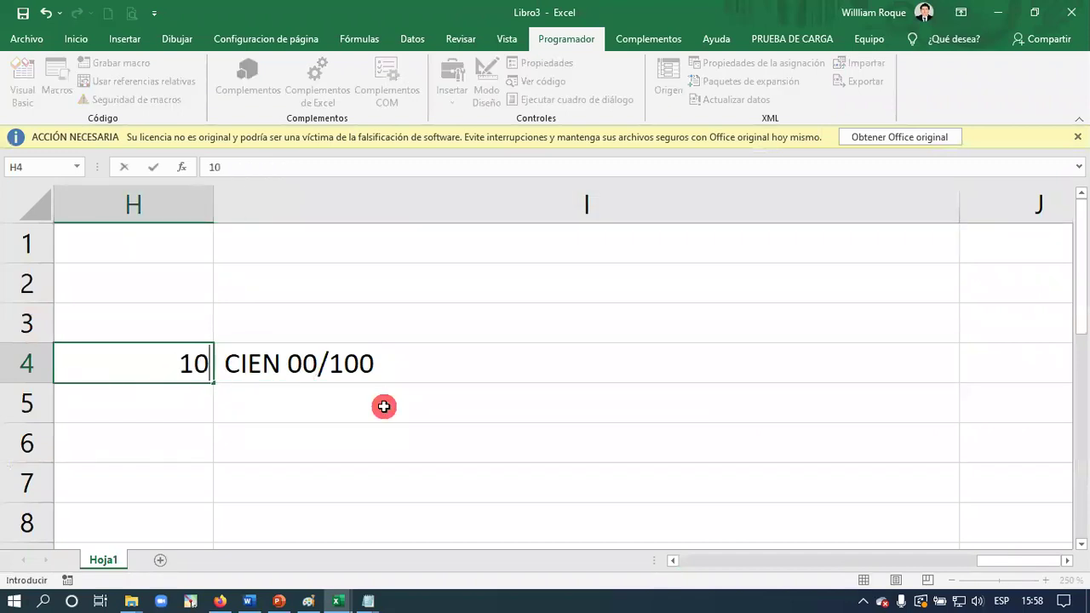
key("Return")
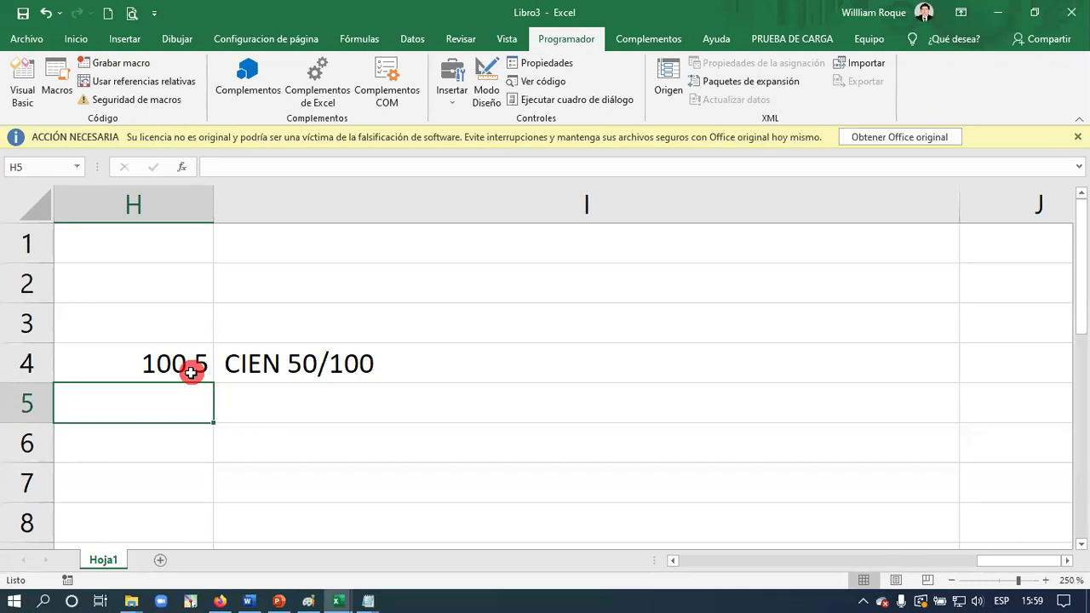
left_click(181, 364)
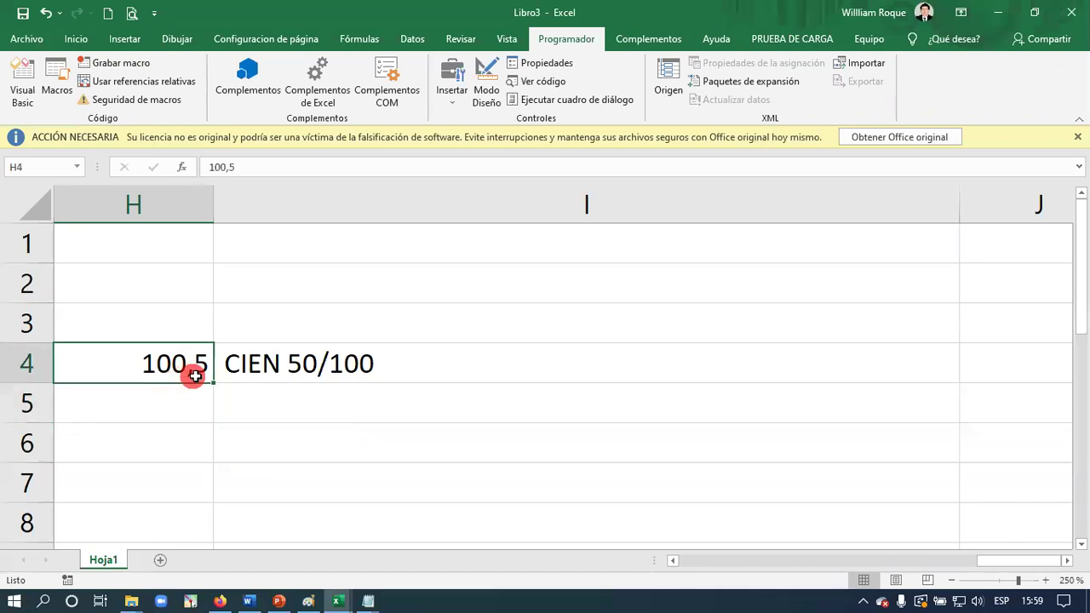
left_click(304, 372)
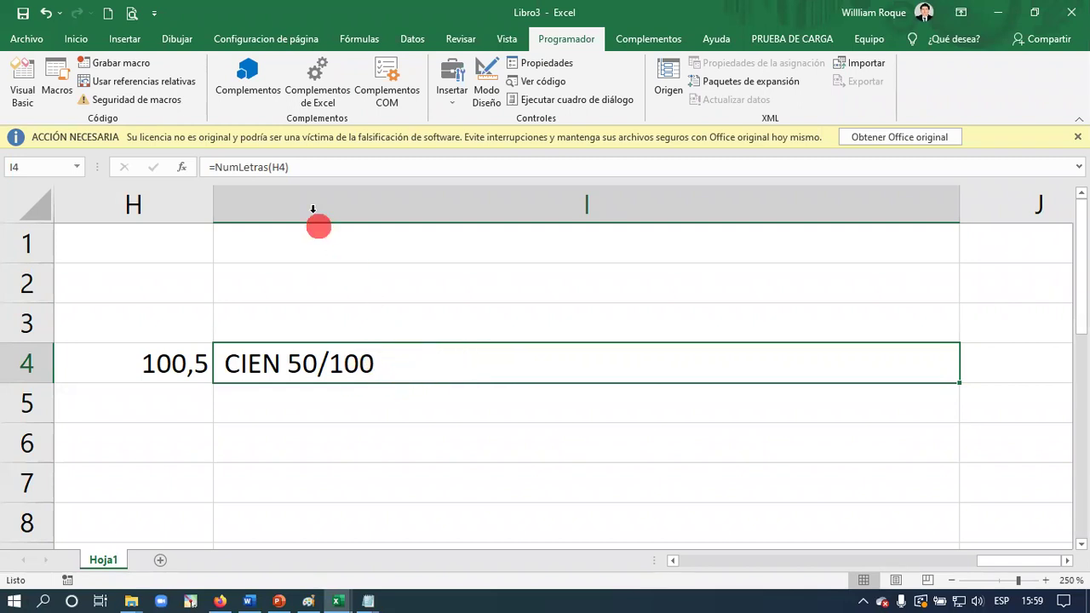
- Append " Bolivianos" to the NumLetras(H4) formula in I4
left_click(327, 170)
left_click(505, 204)
type("&\" Bolivianos\"")
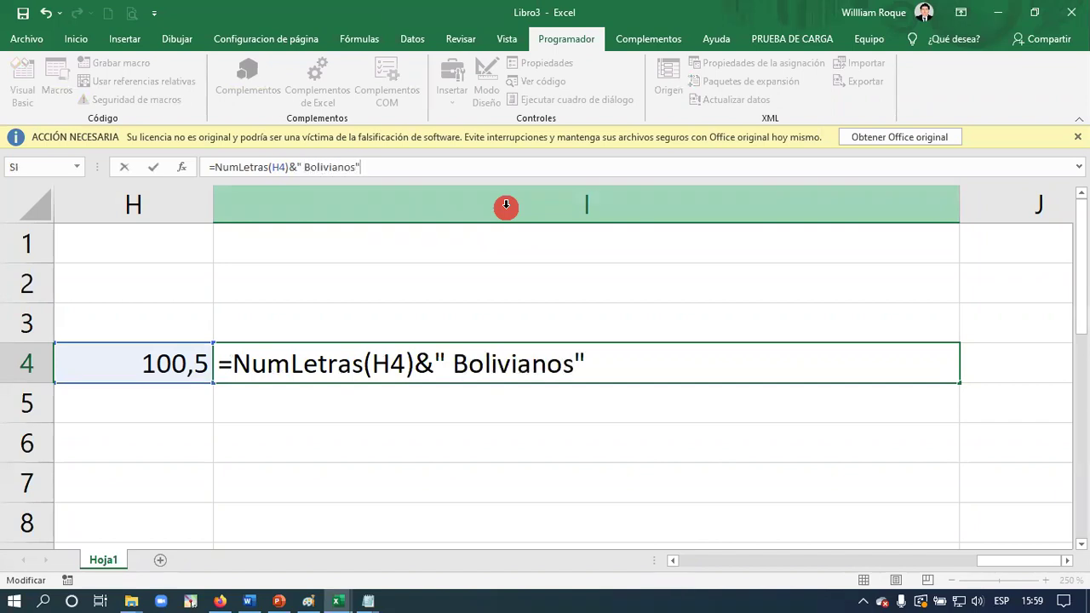
key("Return")
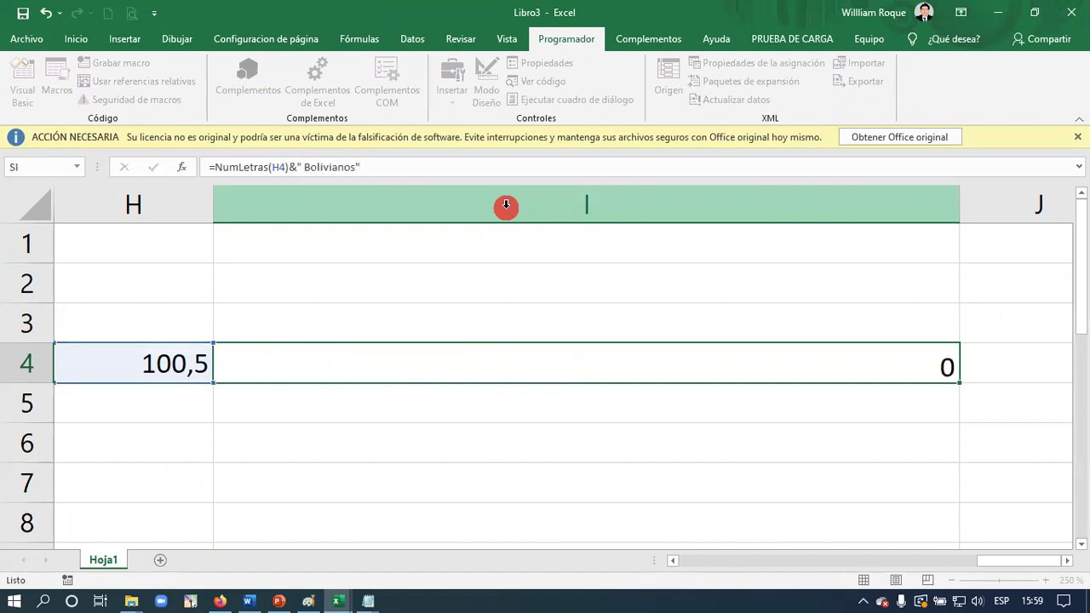
left_click(473, 372)
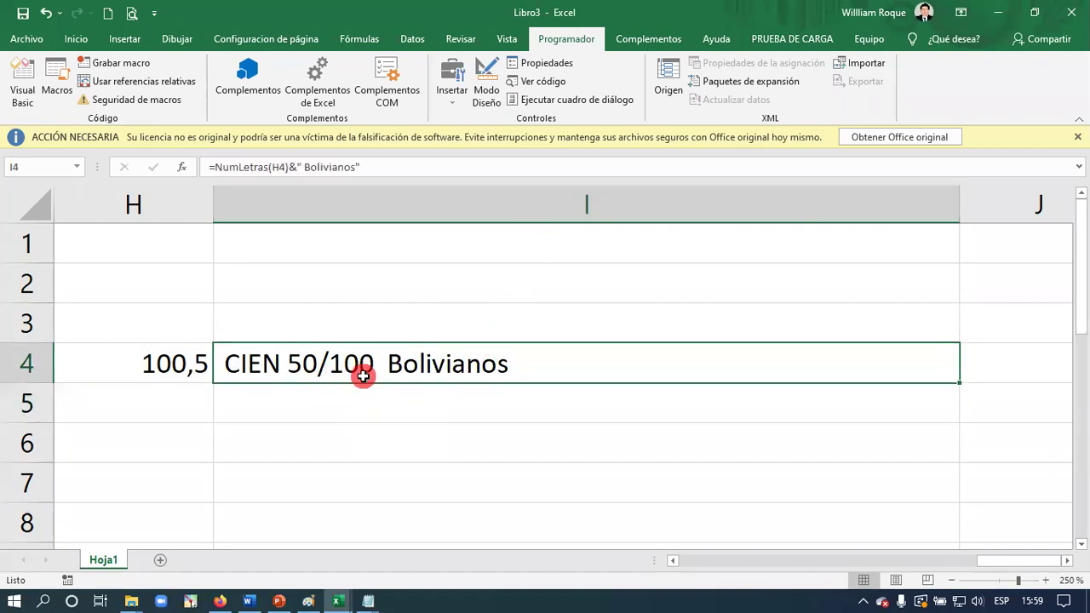
left_click(183, 366)
left_click(326, 364)
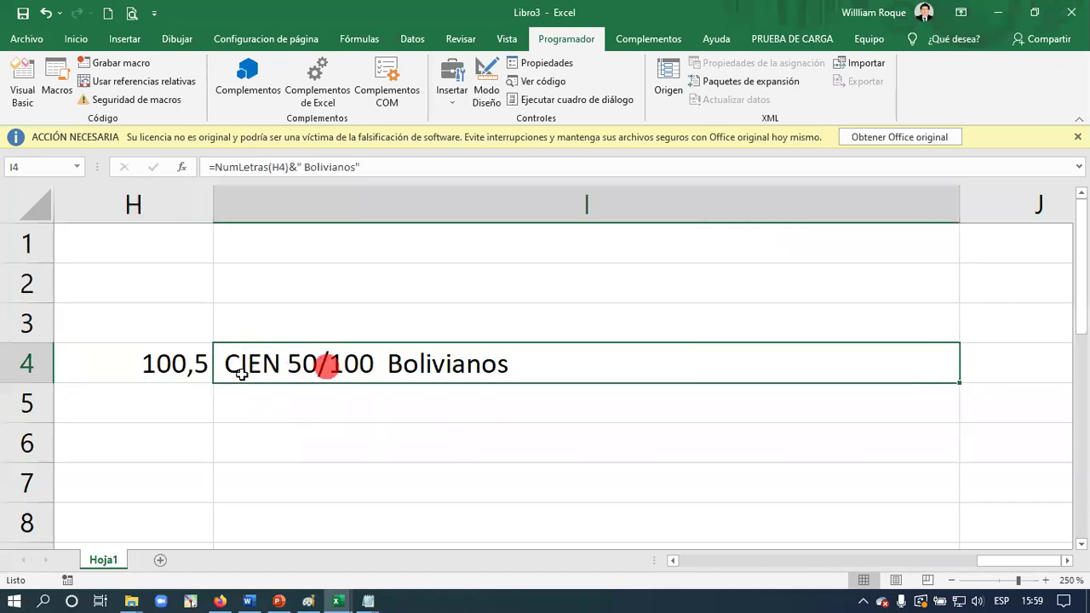
left_click(177, 373)
left_click(275, 363)
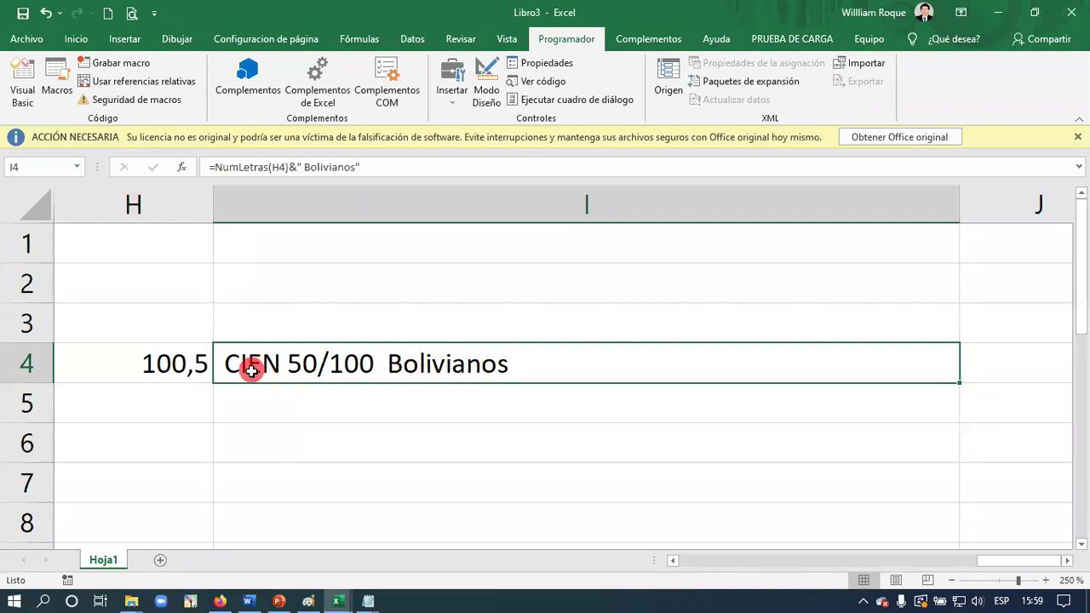
- Wrap the I4 formula in an uppercase function, first mistyped as MAYUS
left_click(214, 167)
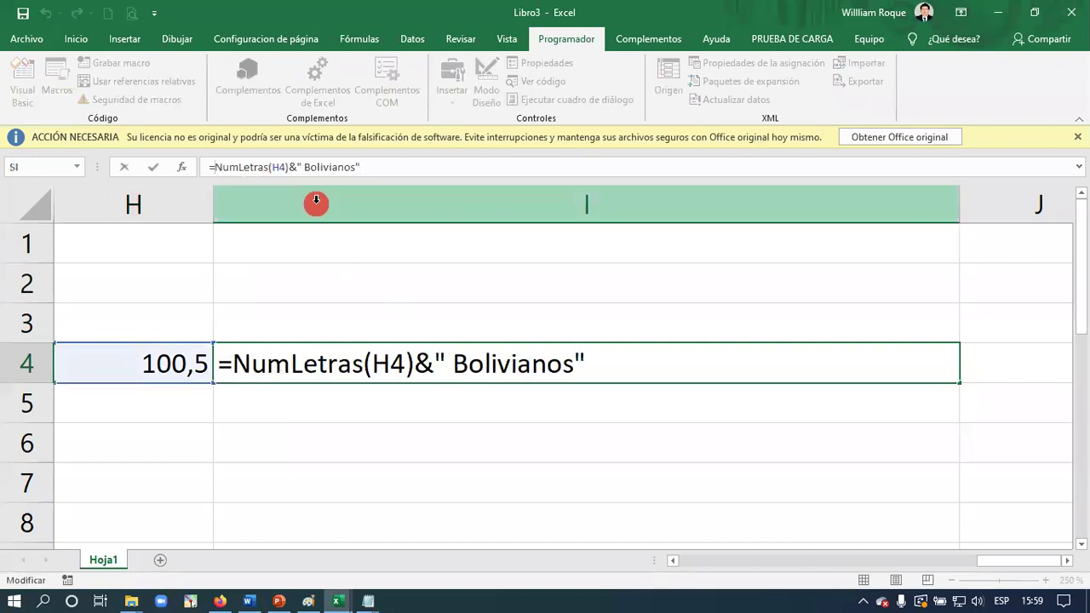
type("m")
type("ay")
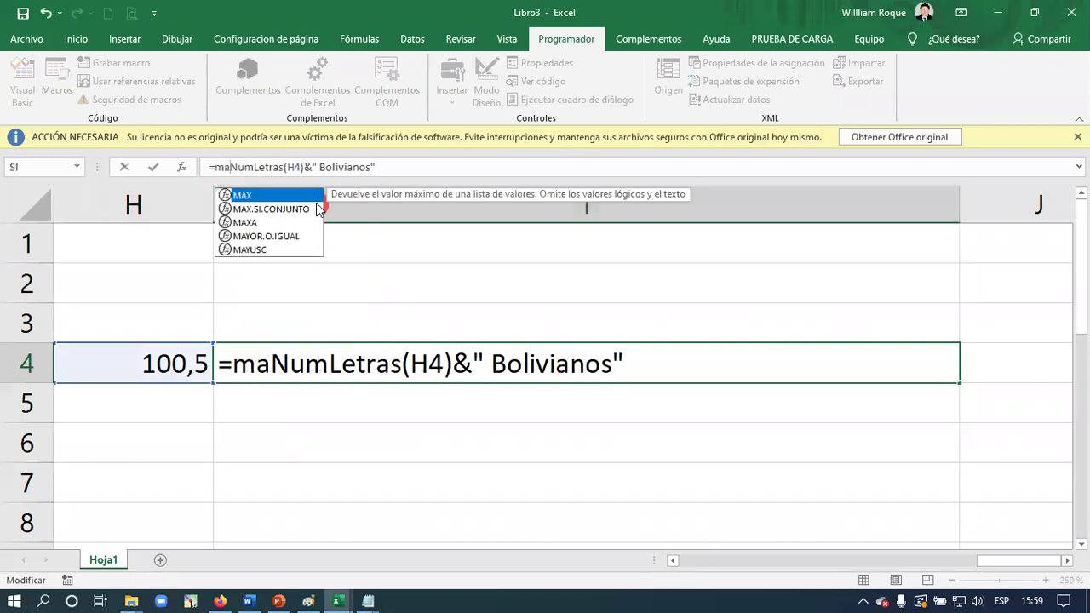
type("u")
key("BackSpace")
type("yus")
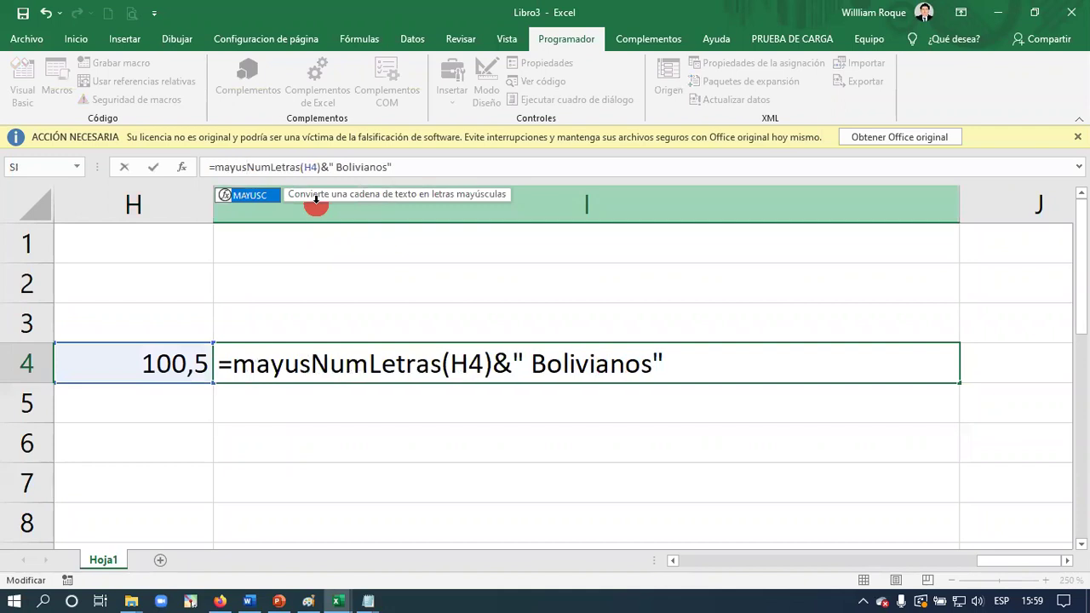
type("(")
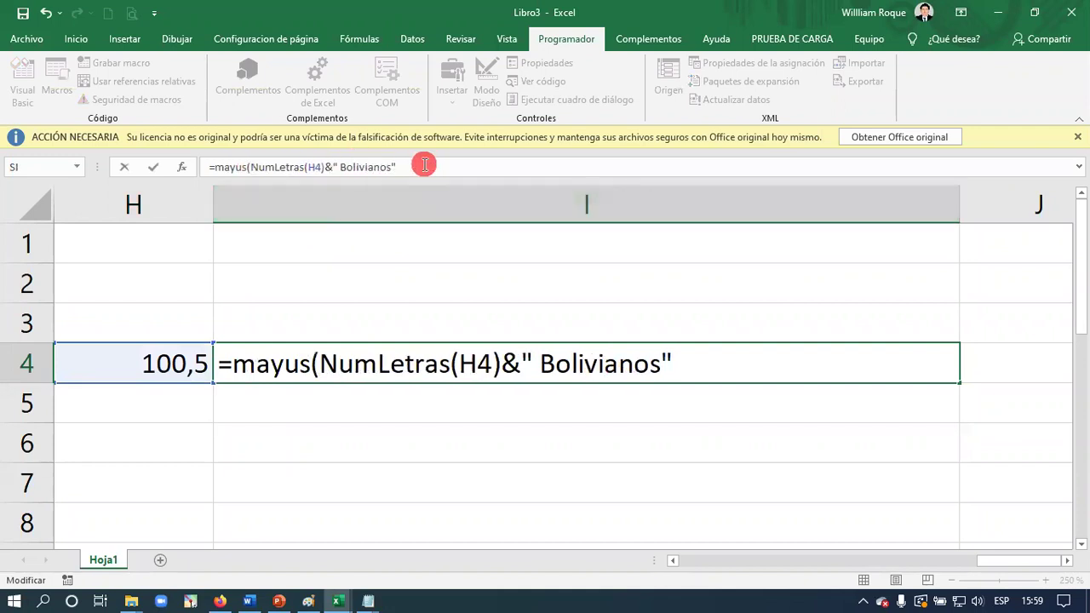
left_click(424, 166)
key("Return")
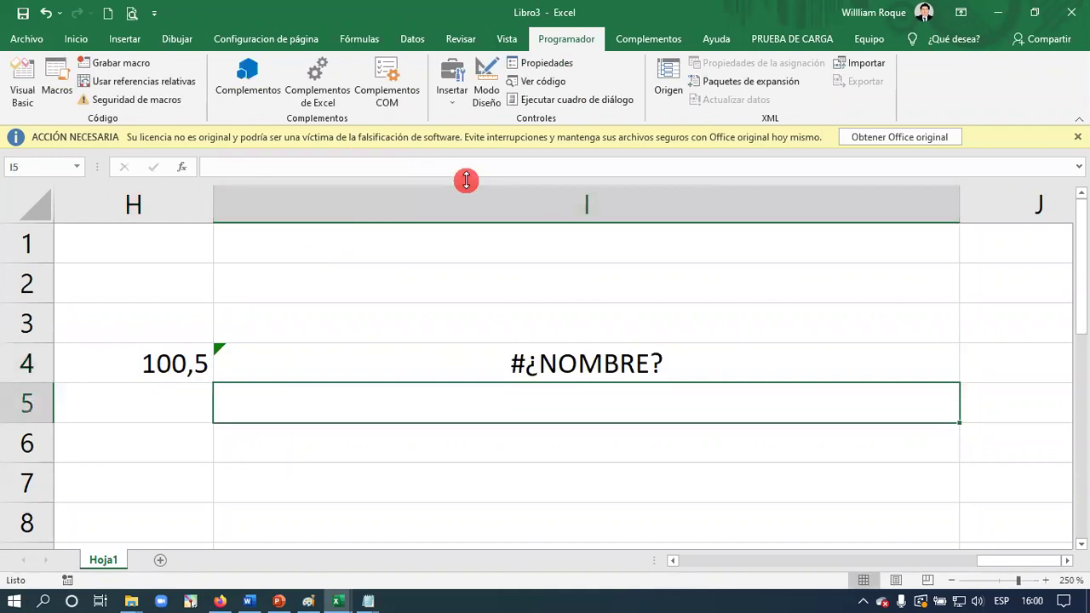
- Correct MAYUS to MAYUSC so I4 shows CIEN 50/100 BOLIVIANOS
double_click(474, 360)
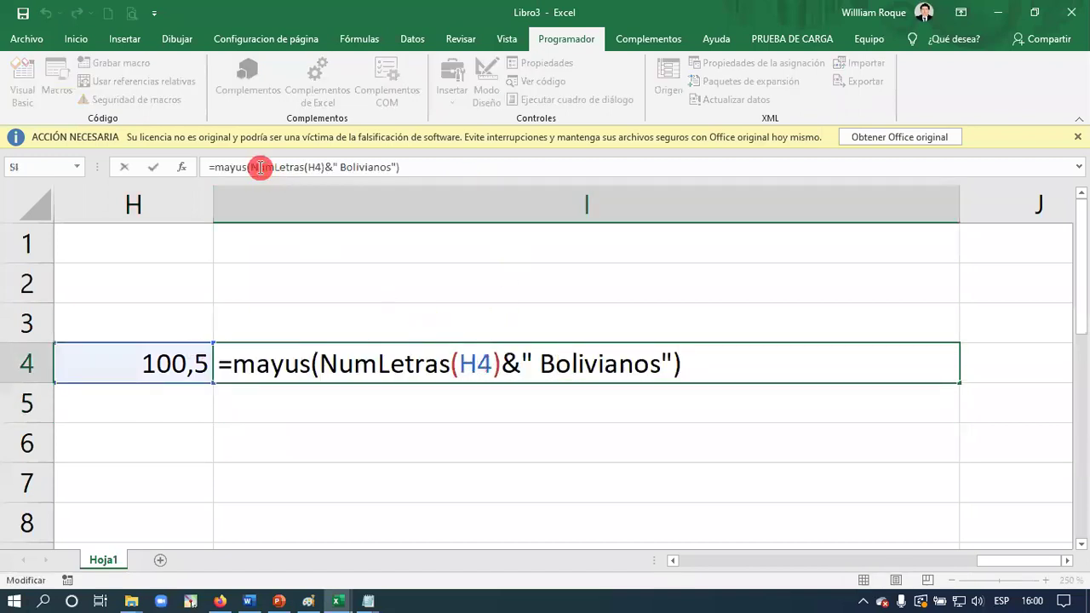
left_click(247, 167)
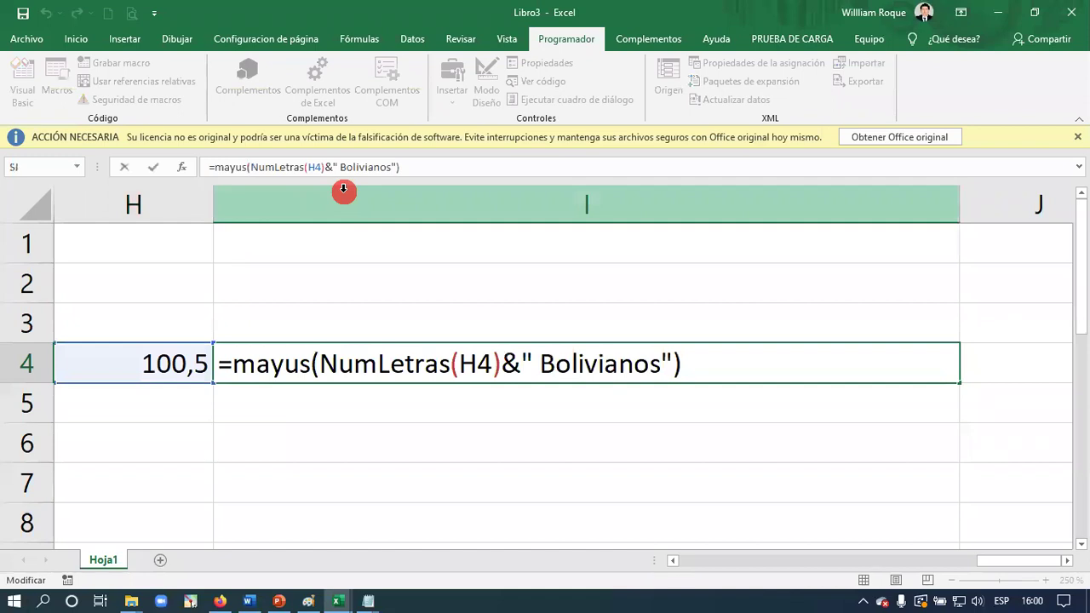
type("c")
key("Return")
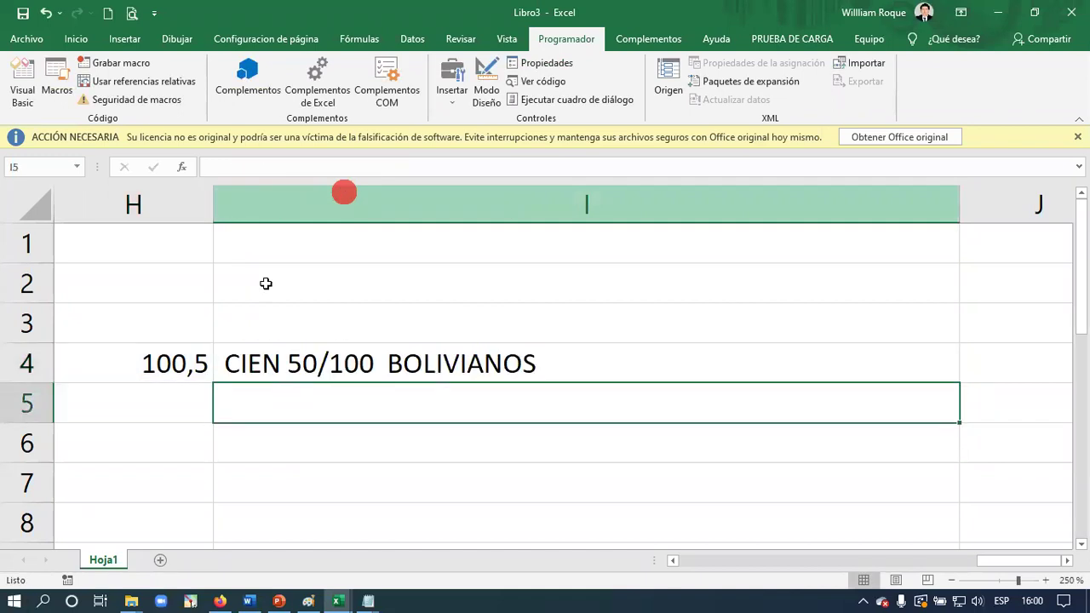
left_click(272, 364)
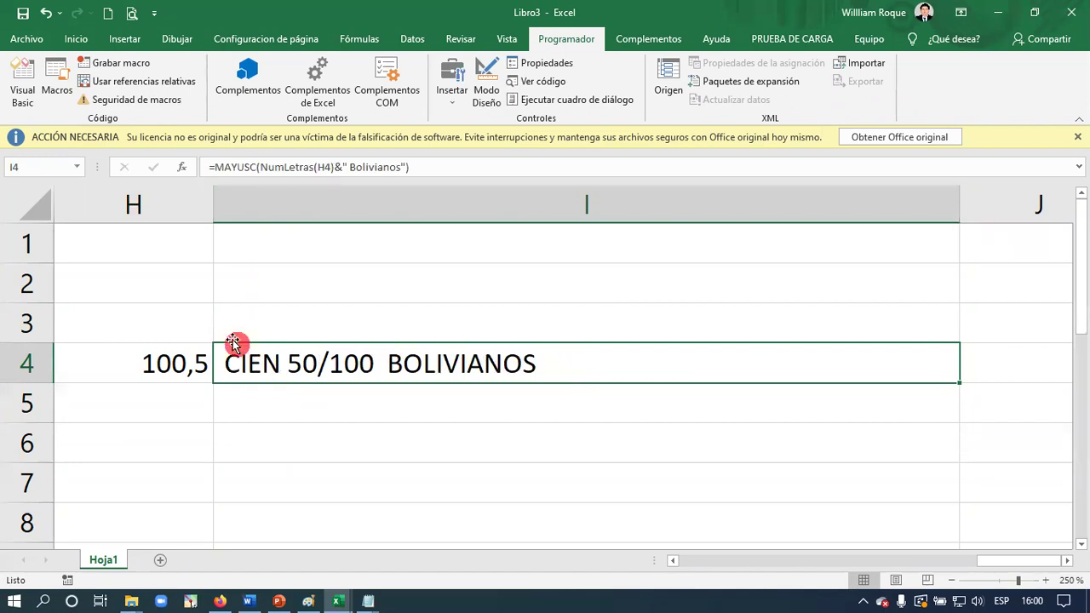
left_click(324, 387)
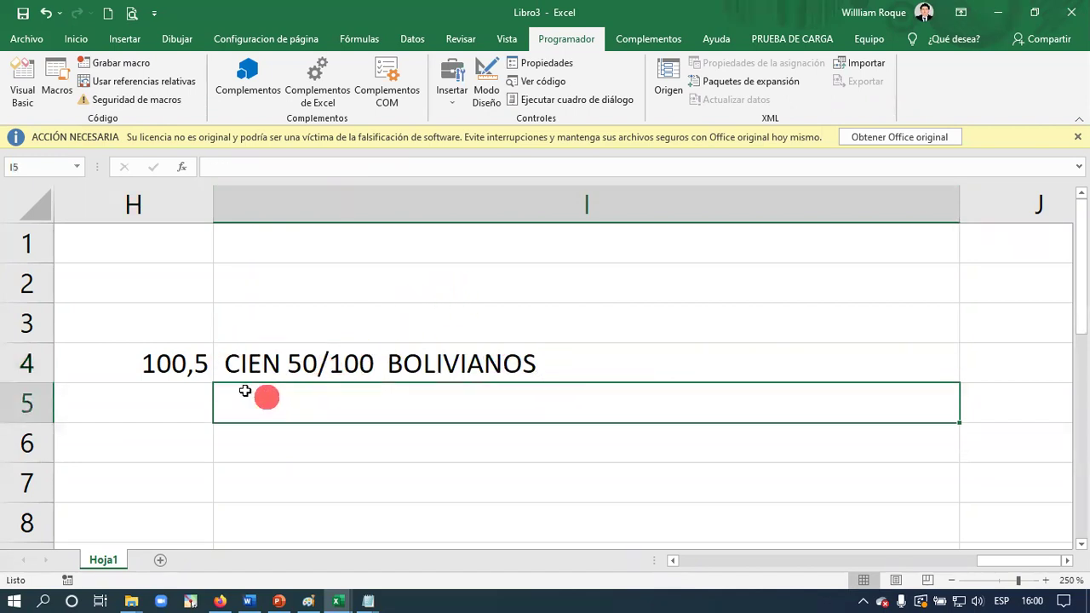
left_click(161, 364)
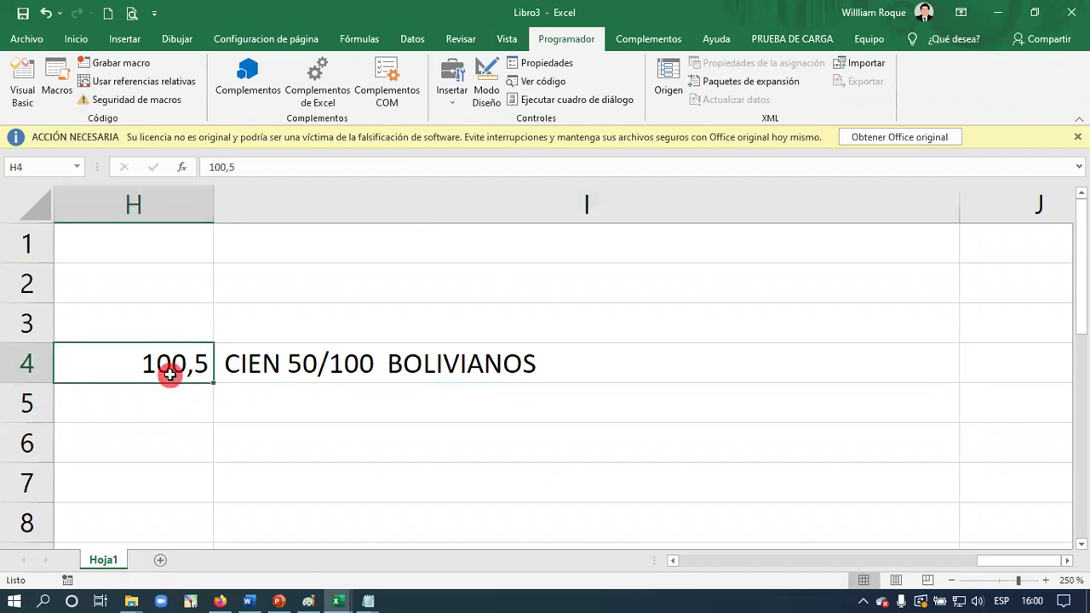
left_click(274, 362)
- In Ejercicios, wrap the PARTE LITERAL formula in G3 with MAYUSC( … )
mouse_move(360, 596)
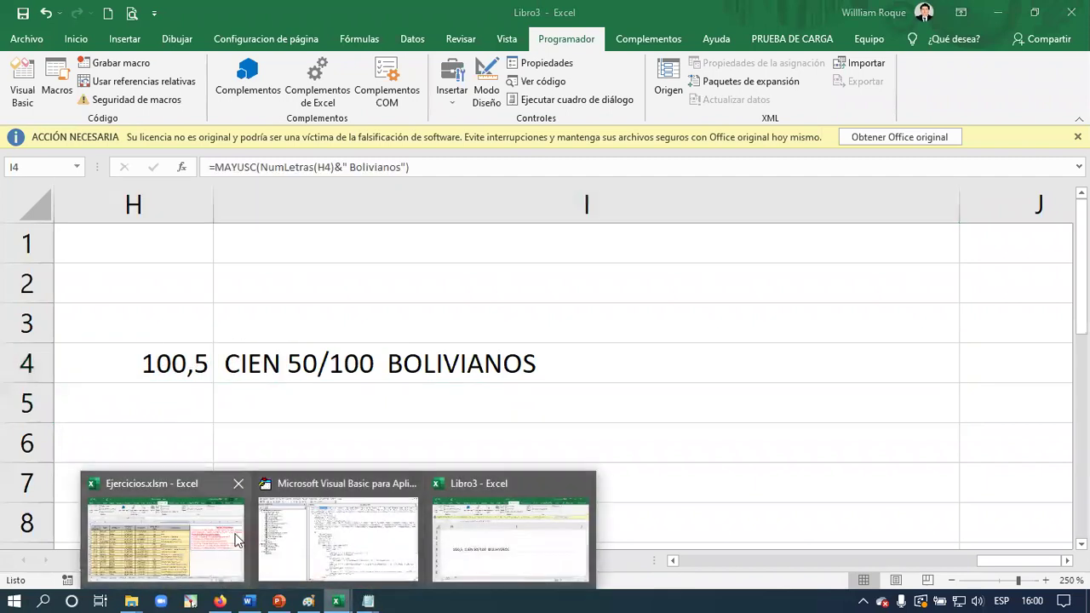
left_click(170, 532)
left_click(587, 239)
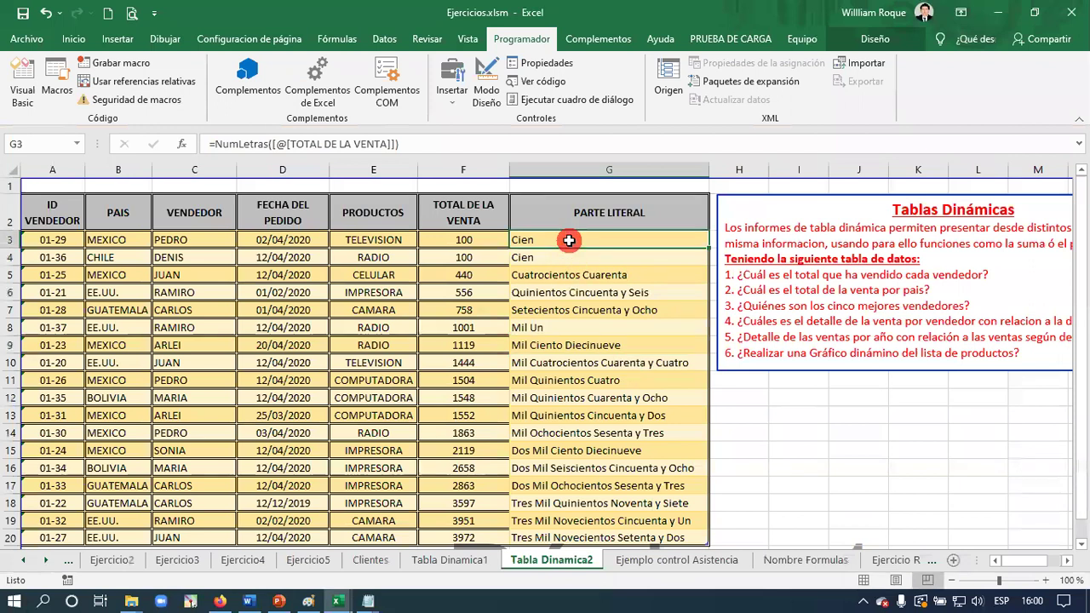
mouse_move(564, 239)
left_mouse_down()
mouse_move(552, 503)
mouse_move(519, 506)
left_mouse_up()
left_click(182, 294)
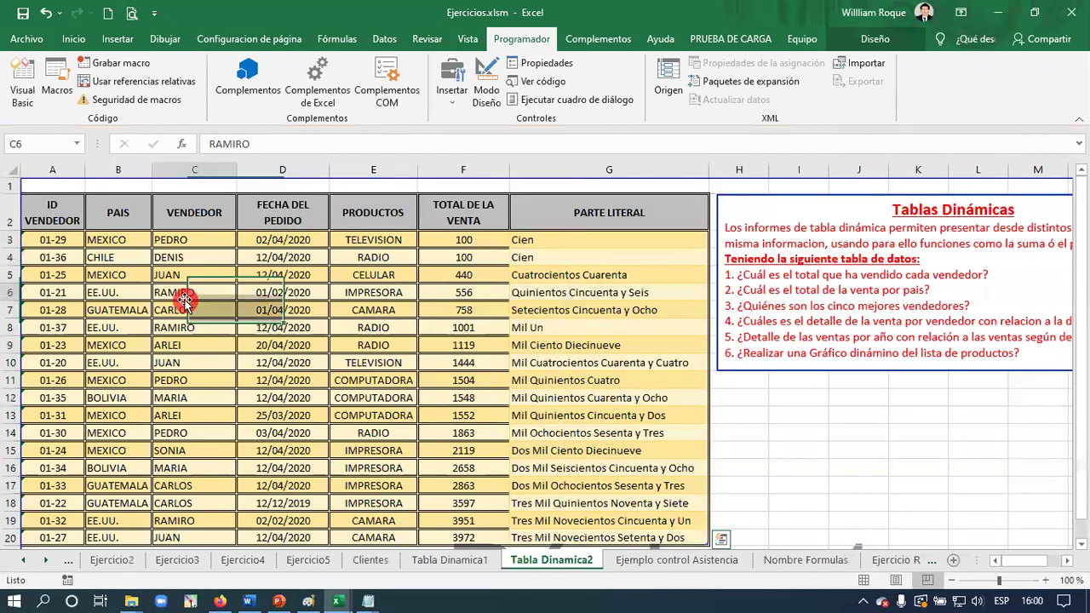
left_click(568, 288)
left_click(547, 240)
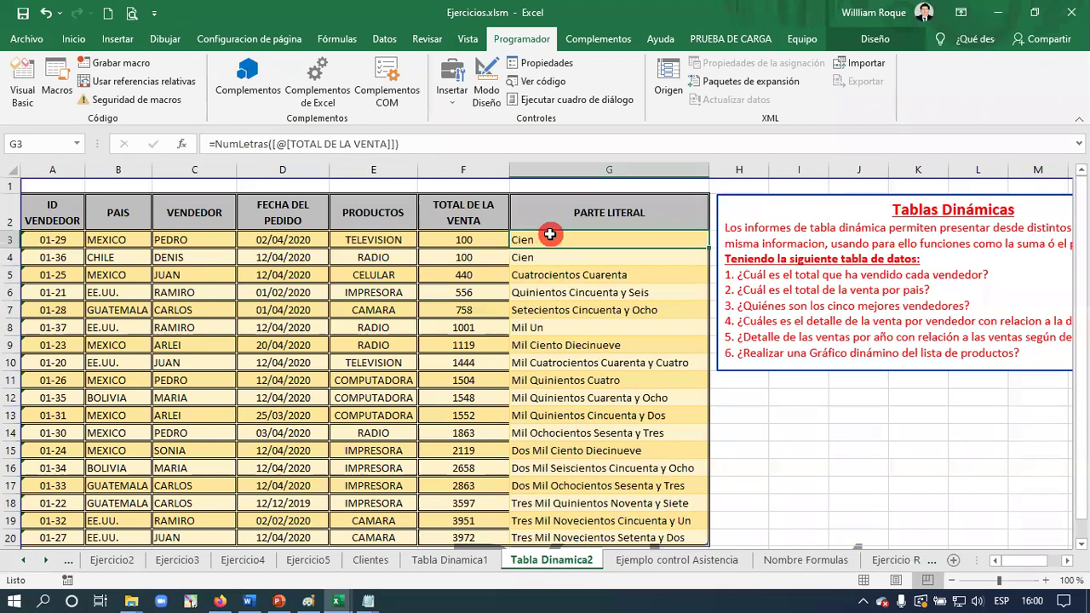
left_click(215, 144)
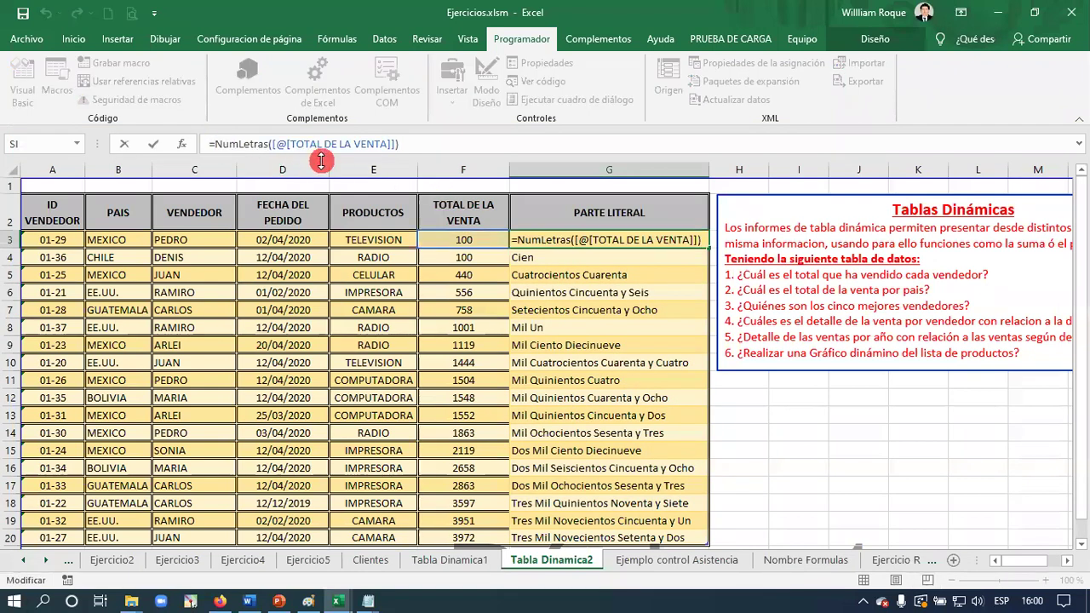
type("mayus")
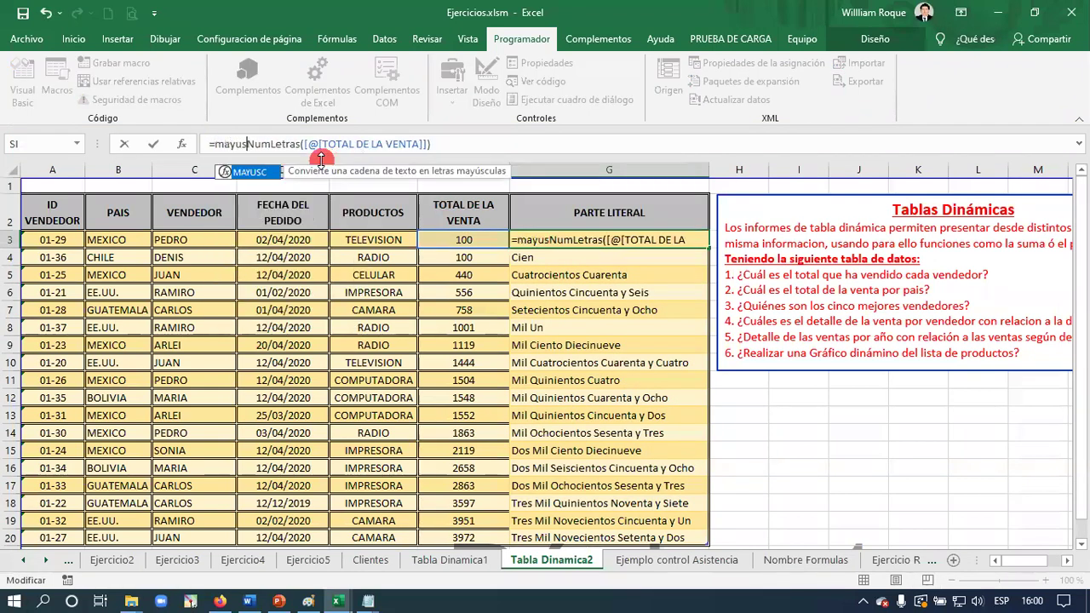
type("c(")
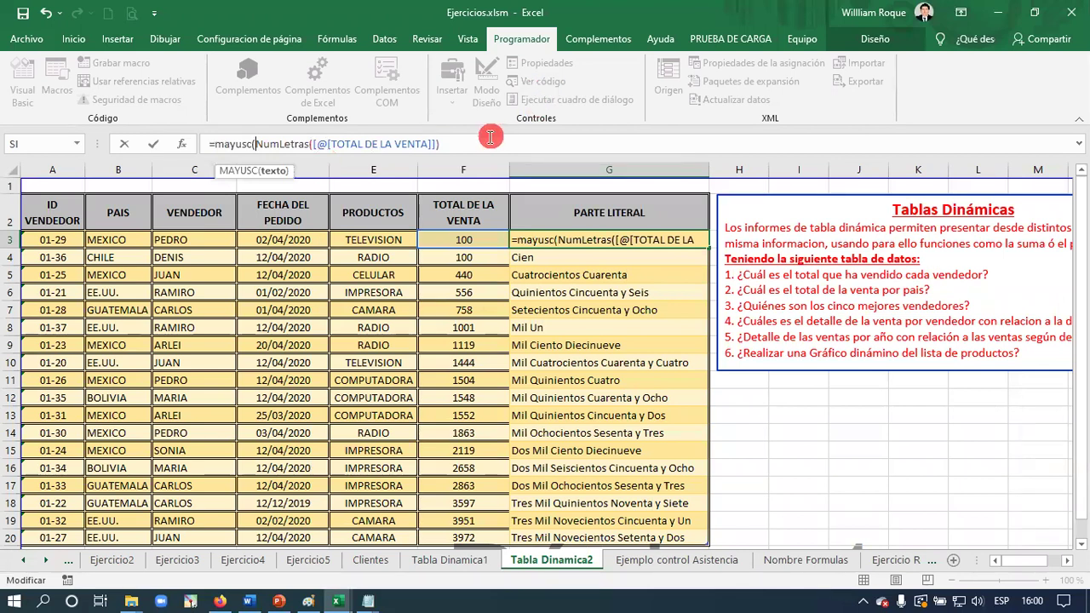
left_click(485, 140)
type(")")
key("Return")
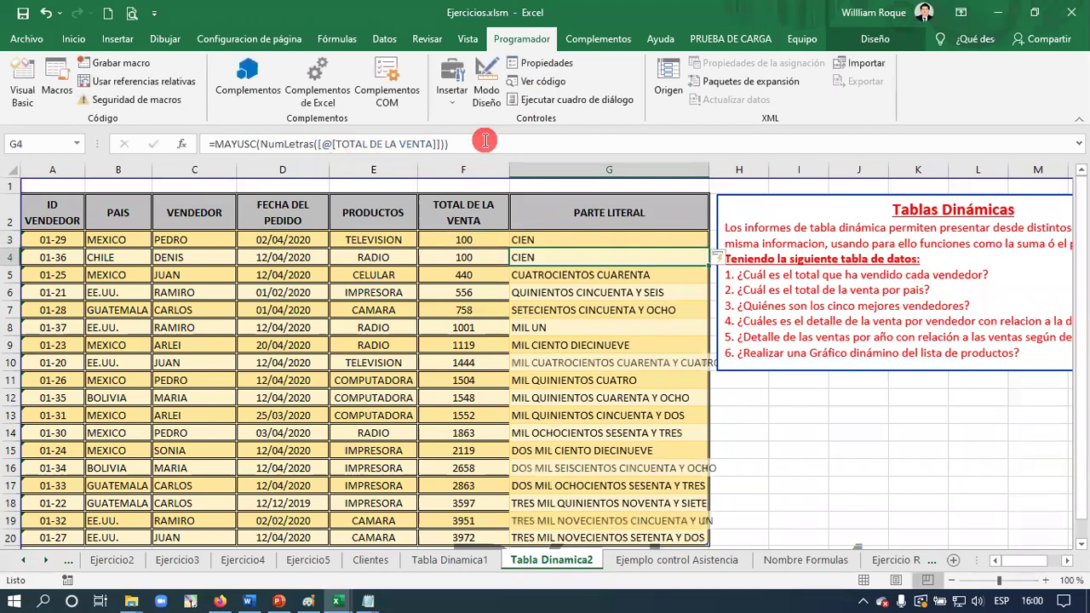
- Autofit column G and check the capitalised amounts in G3, G4, G8 and G9
double_click(709, 170)
left_click(577, 339)
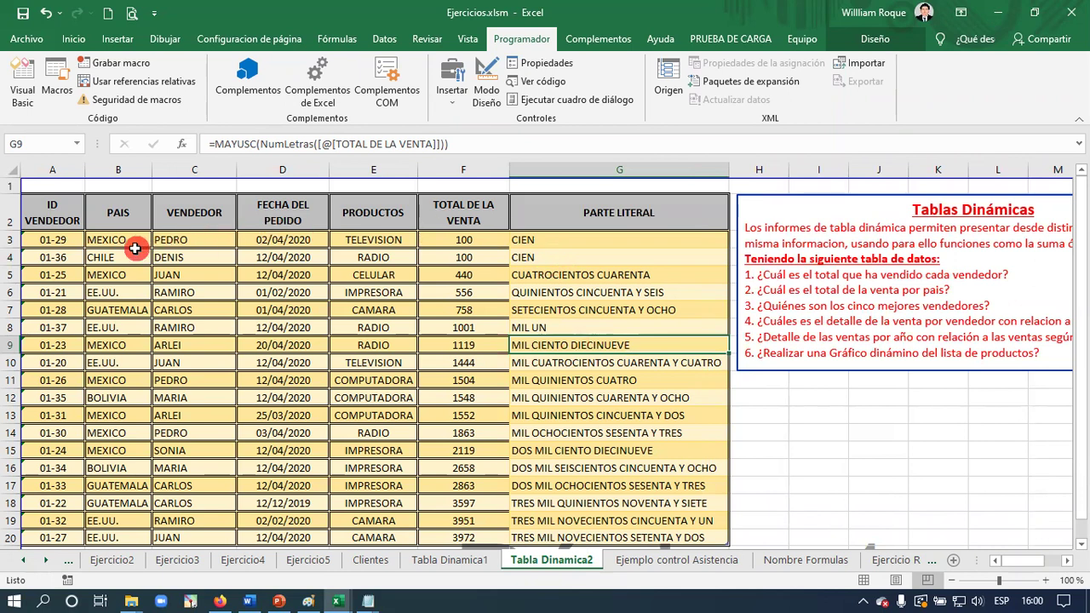
left_click(565, 240)
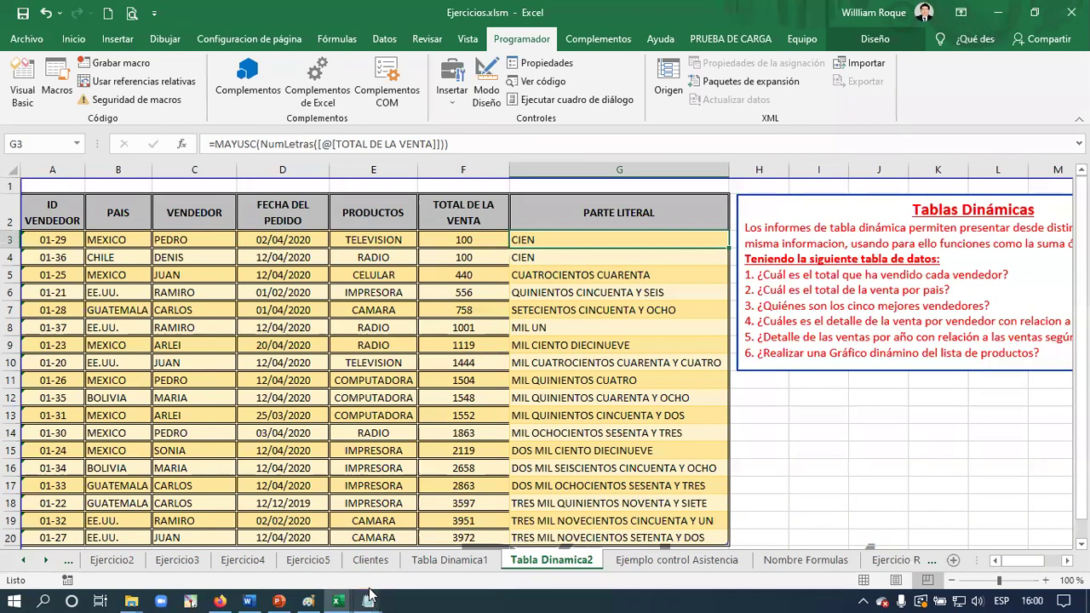
mouse_move(368, 601)
left_click(563, 335)
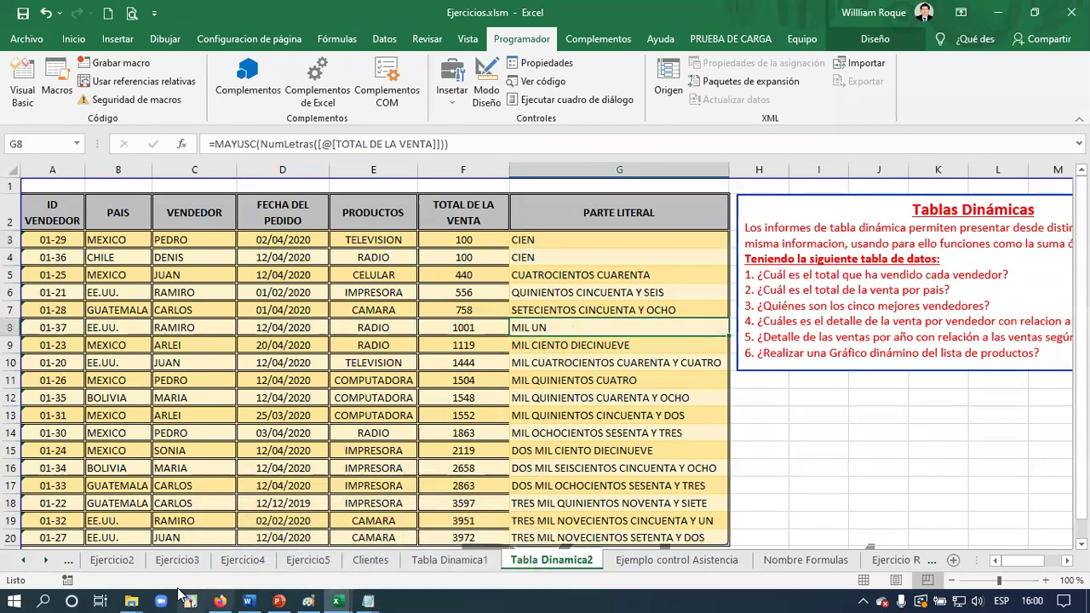
left_click(580, 242)
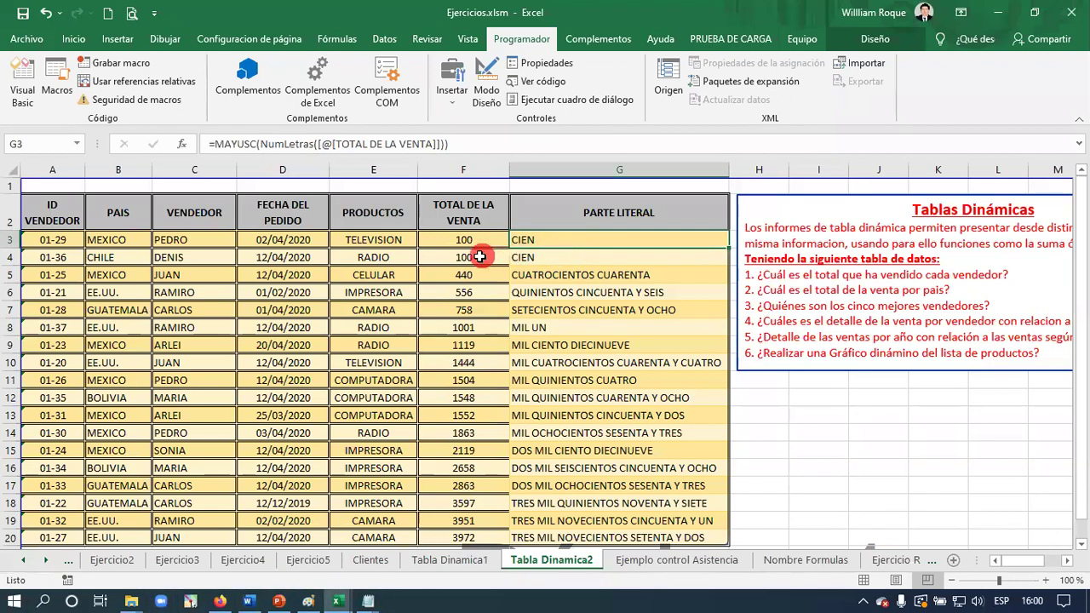
left_click(533, 257)
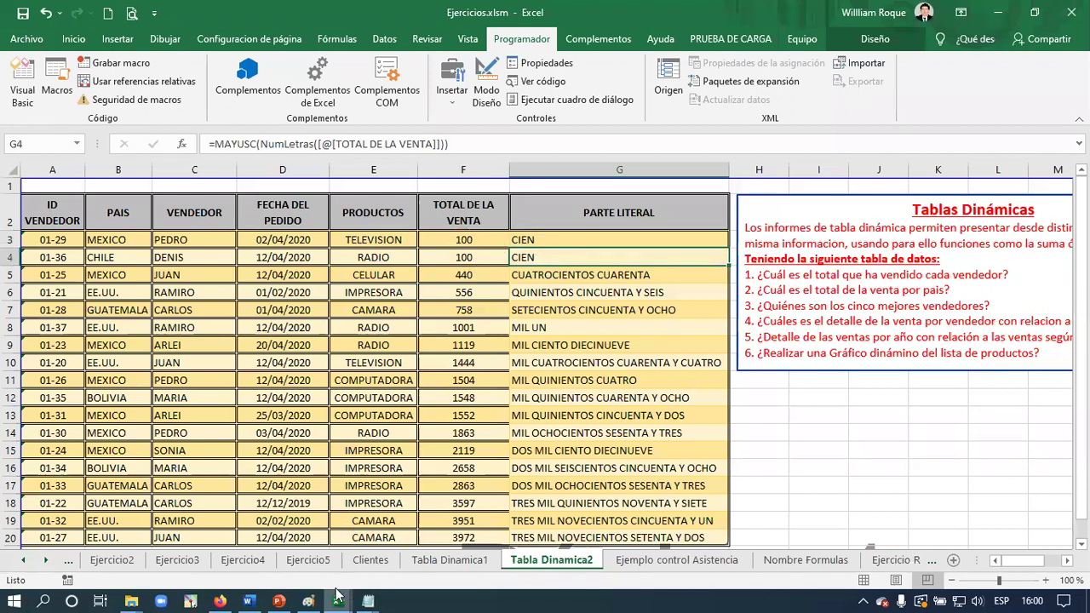
mouse_move(338, 601)
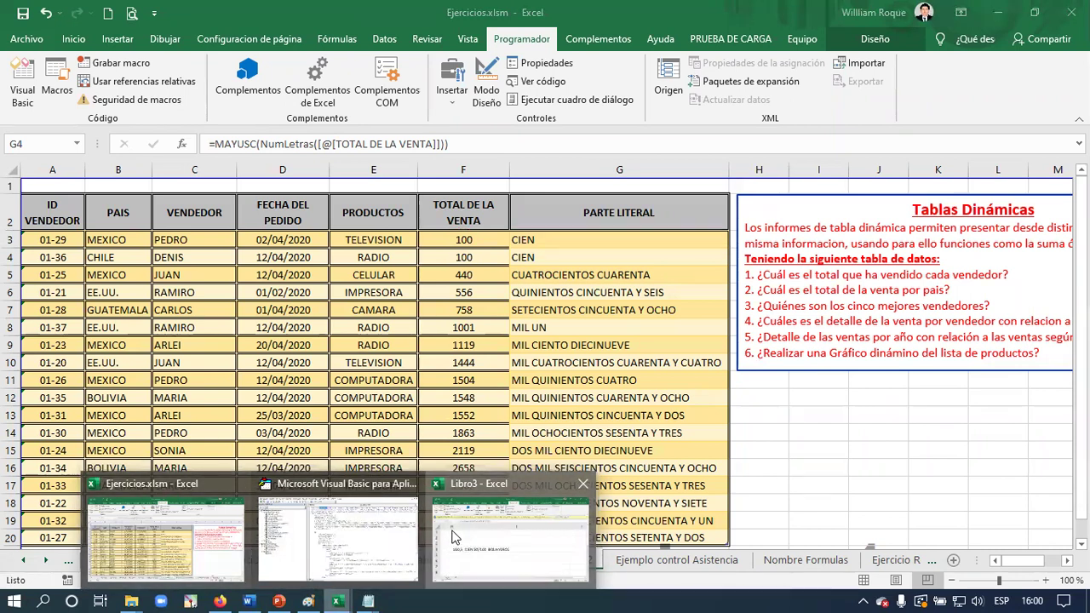
- Back in Libro3, check H4's 100,5 and I4's CIEN 50/100 BOLIVIANOS formula
left_click(456, 538)
left_click(179, 368)
left_click(352, 370)
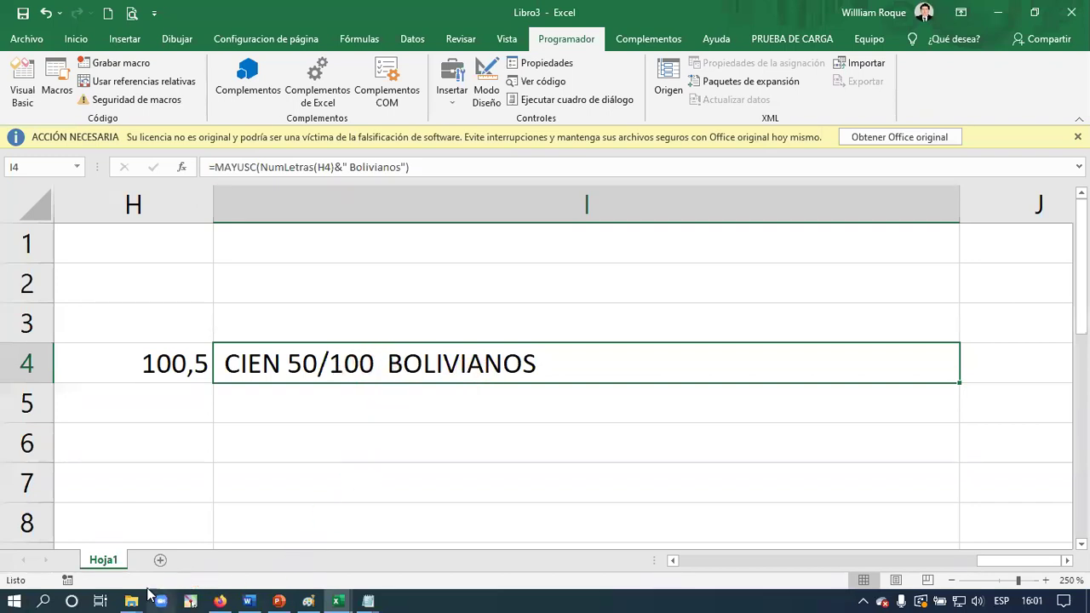
mouse_move(133, 598)
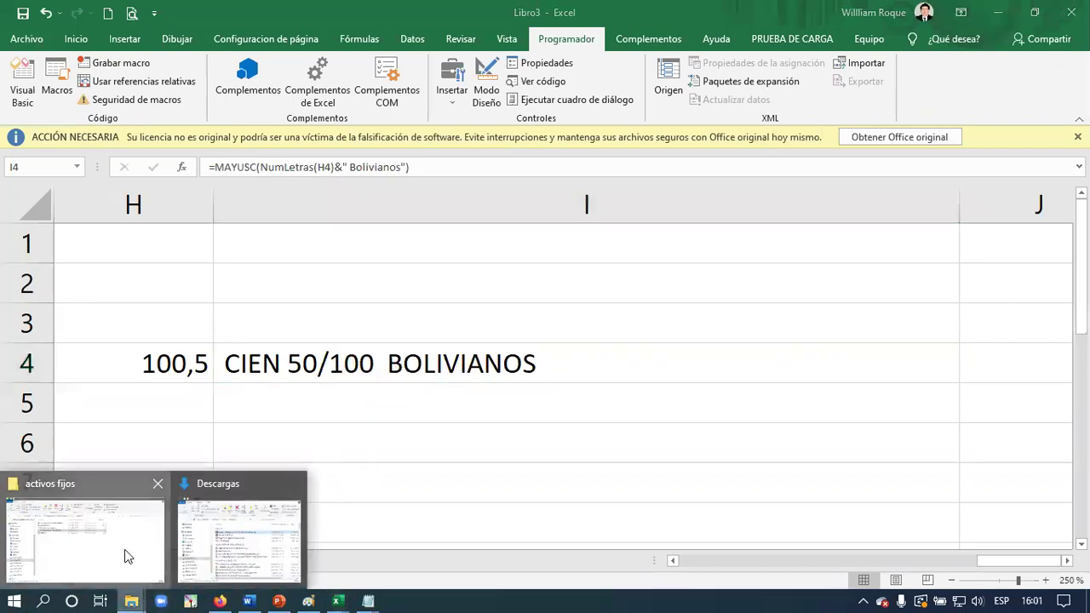
left_click(126, 552)
- Go up from the activos fijos folder and select Ejercicio BuscarV Factura.xlsm
left_click(560, 345)
key("alt+Up")
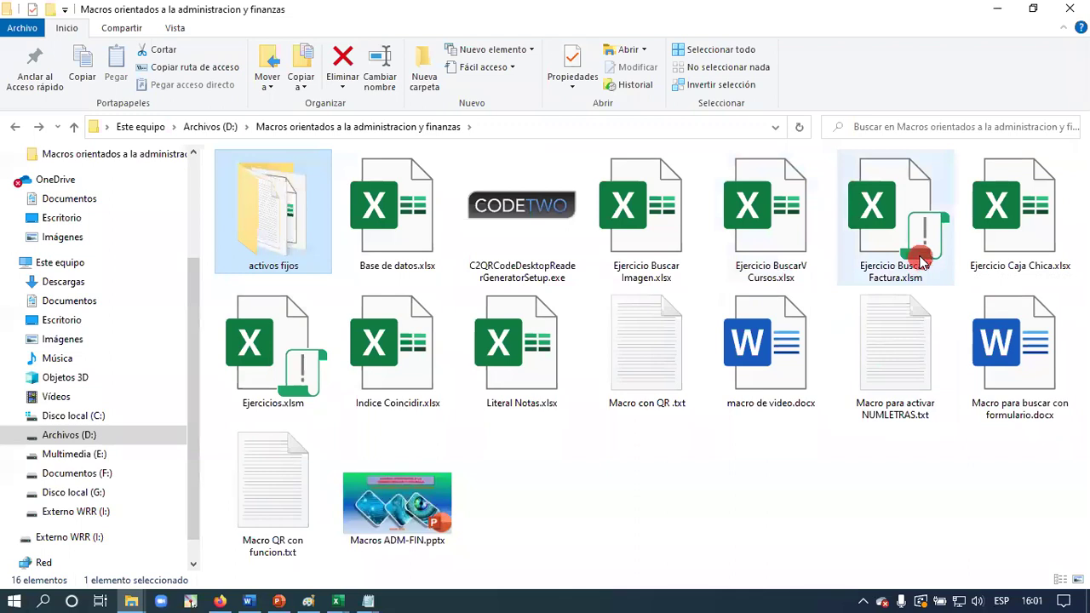
mouse_move(918, 249)
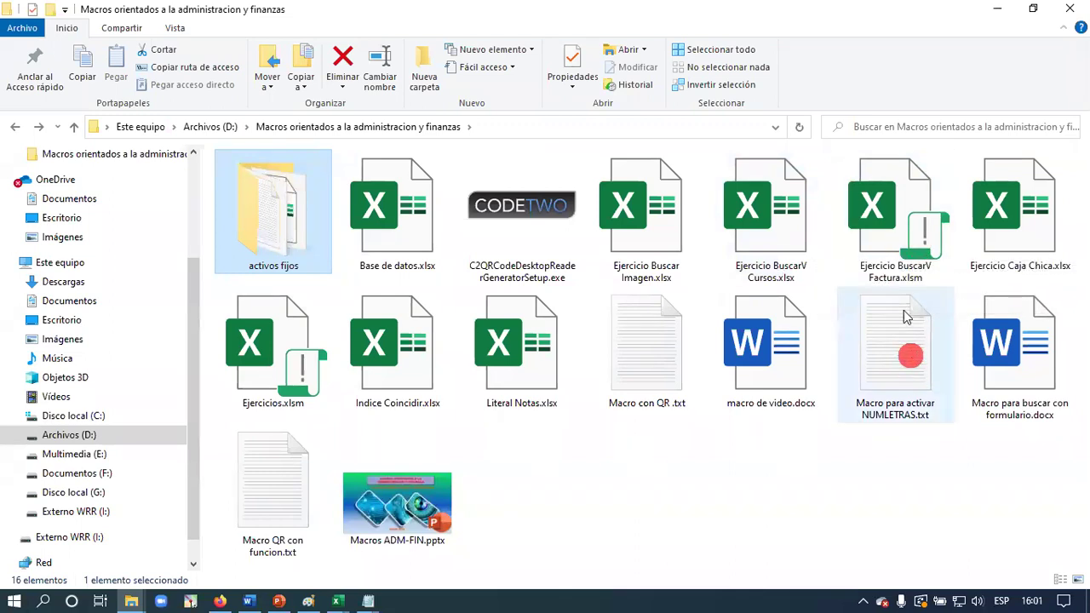
mouse_move(904, 281)
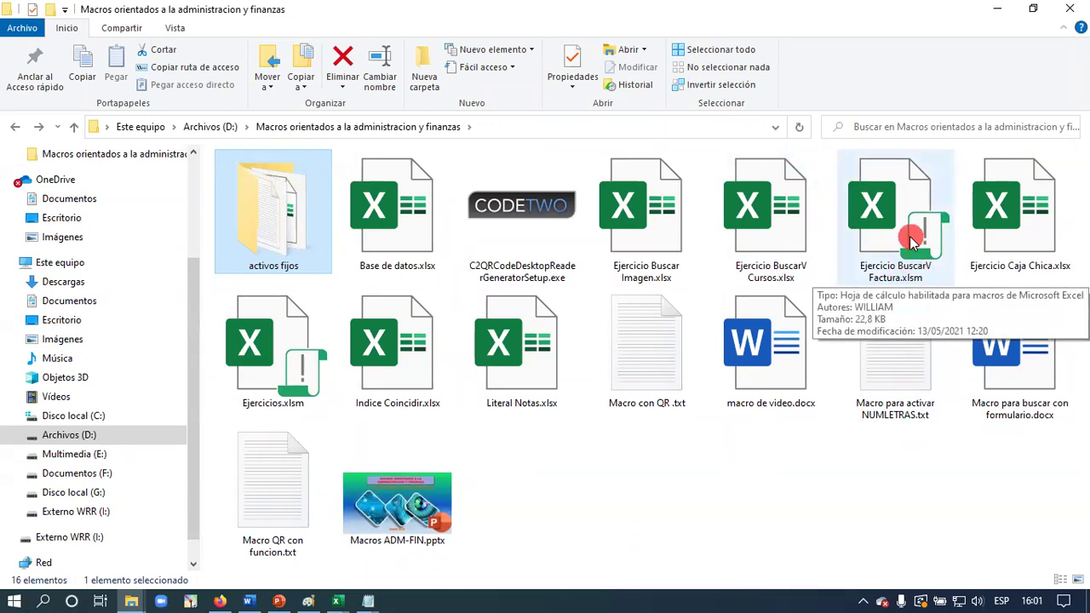
left_click(912, 245)
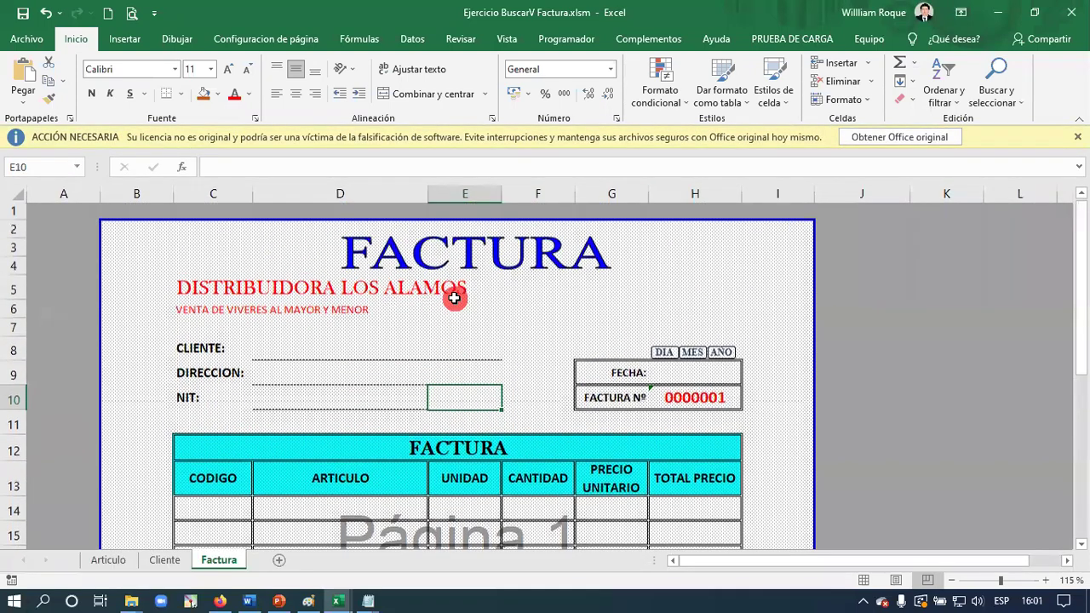
- Look through the Articulo, Cliente and Factura sheets of the workbook
left_click(161, 563)
left_click(109, 560)
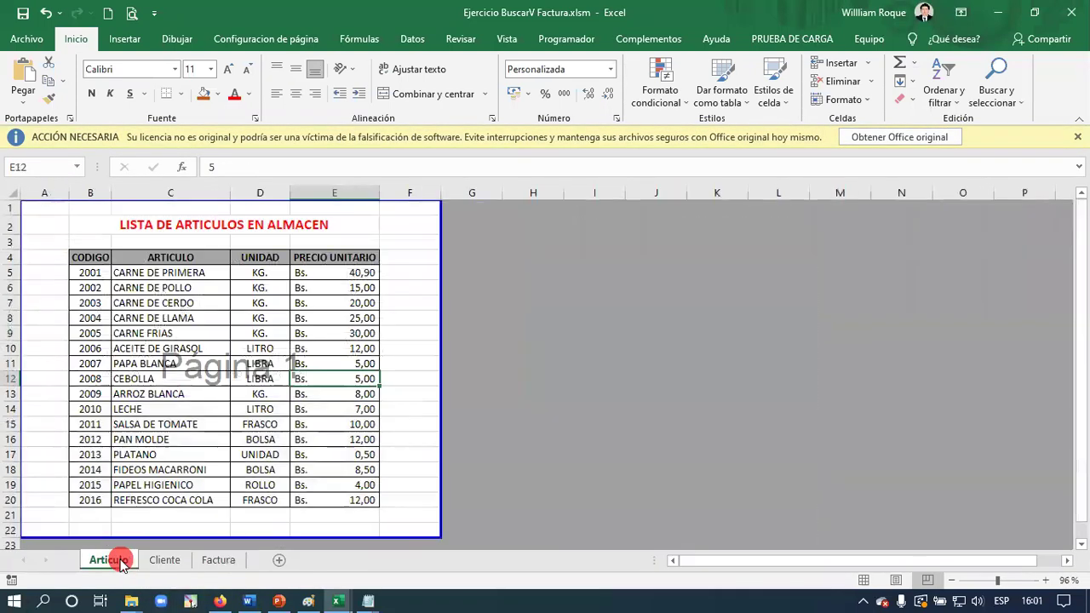
left_click(170, 559)
left_click(219, 560)
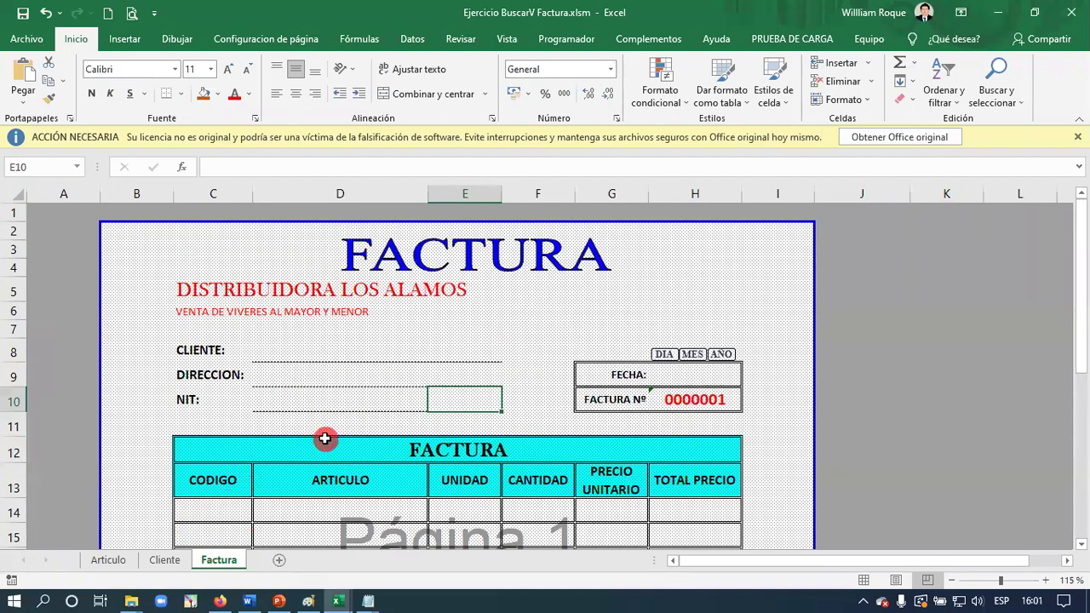
scroll(381, 452, "down", 1)
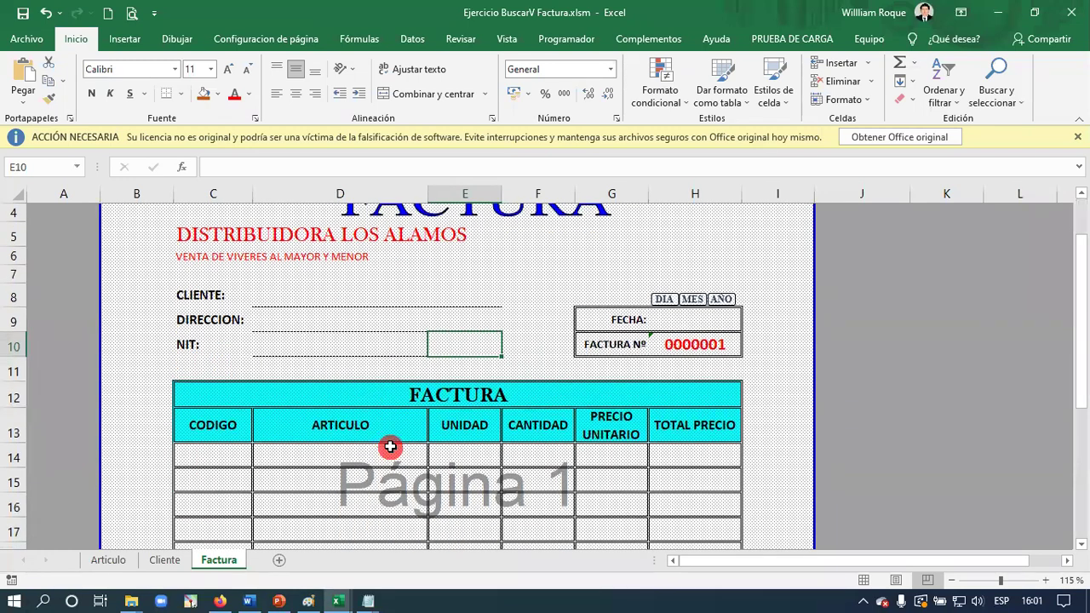
scroll(397, 306, "up", 1)
- Check the CARNE DE PRIMERA item on Articulo and a client address in C5 on Cliente
left_click(109, 559)
left_click(165, 559)
left_click(110, 561)
left_click(207, 275)
left_click(166, 559)
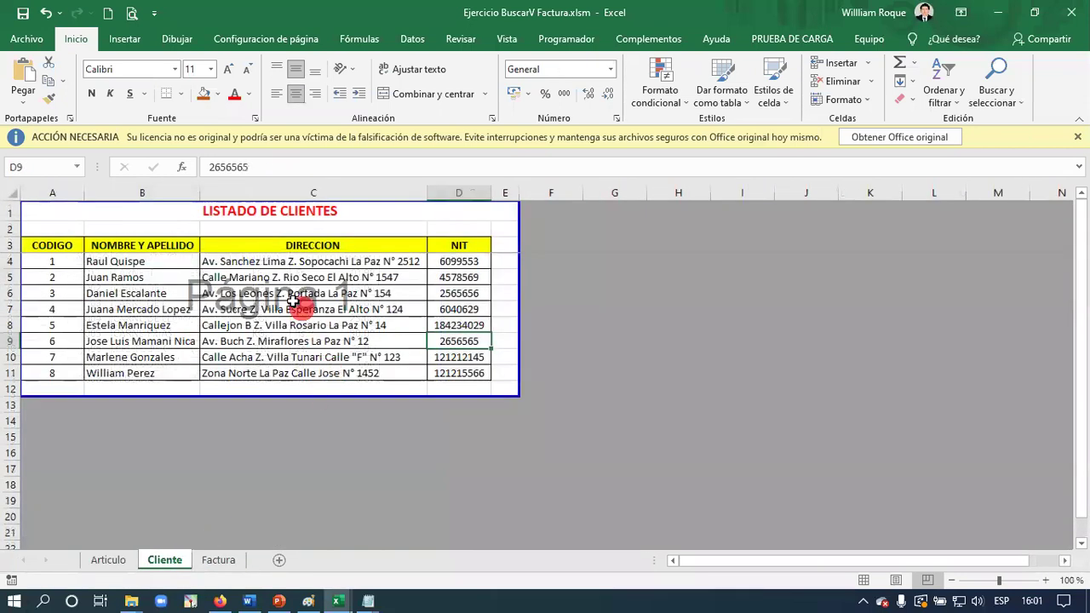
left_click(267, 277)
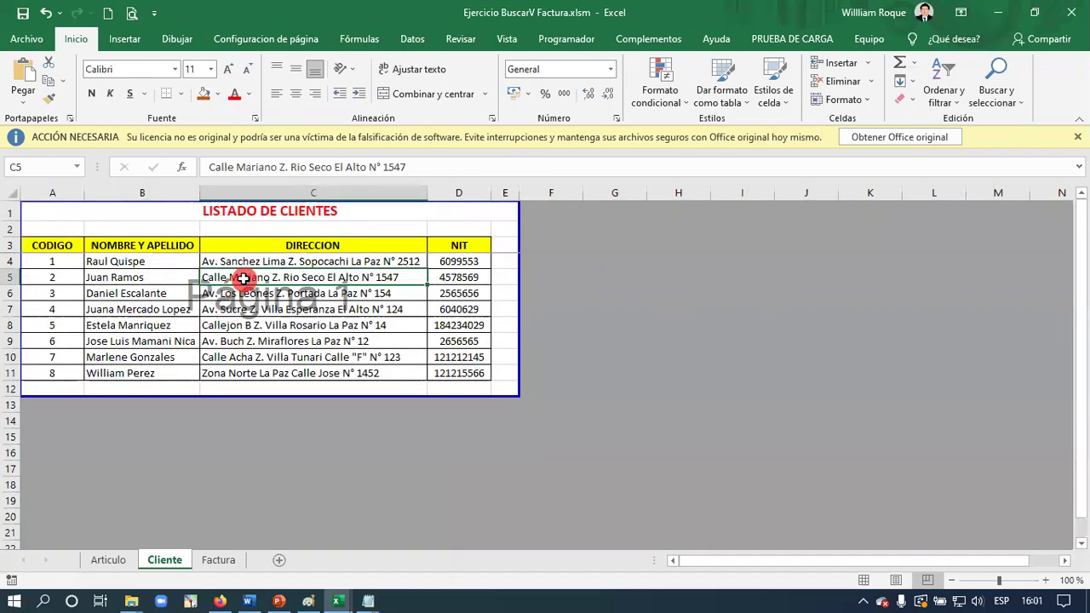
left_click(204, 559)
scroll(603, 293, "down", 2)
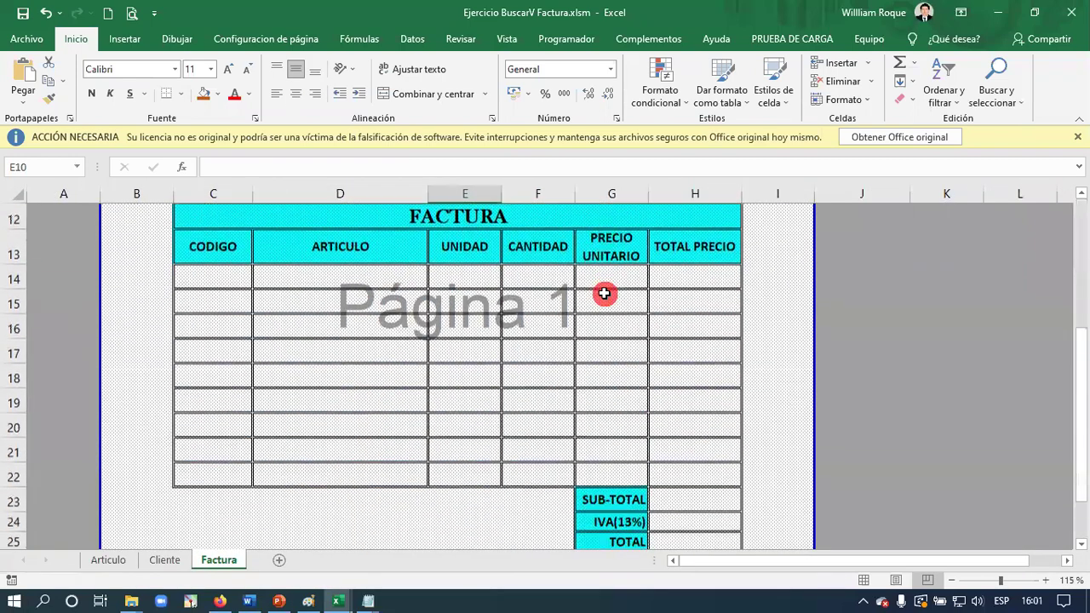
scroll(603, 294, "down", 2)
scroll(603, 293, "up", 4)
scroll(603, 294, "up", 1)
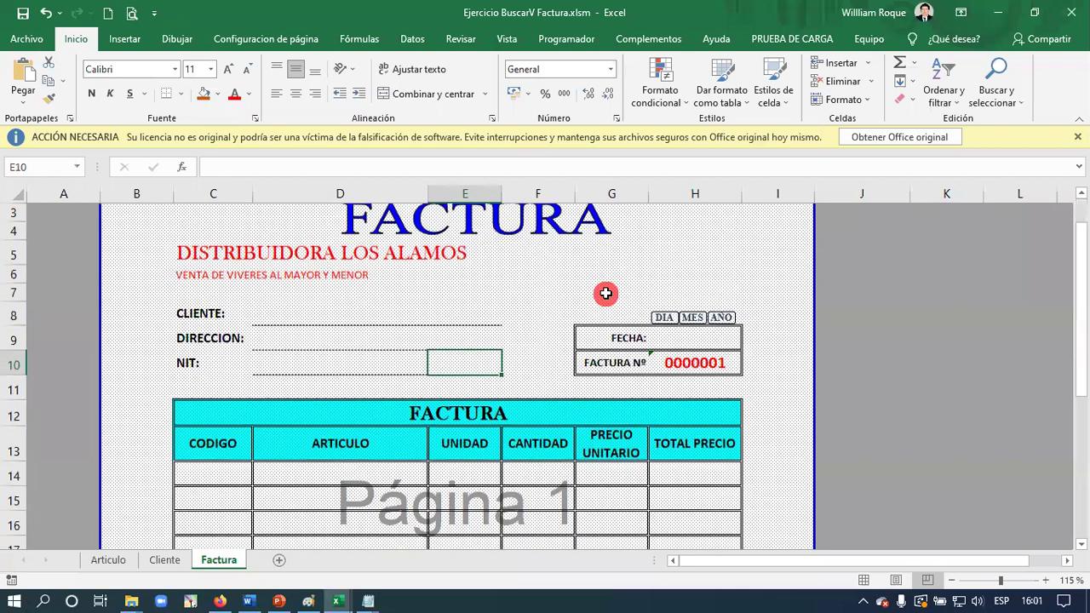
scroll(606, 293, "down", 1)
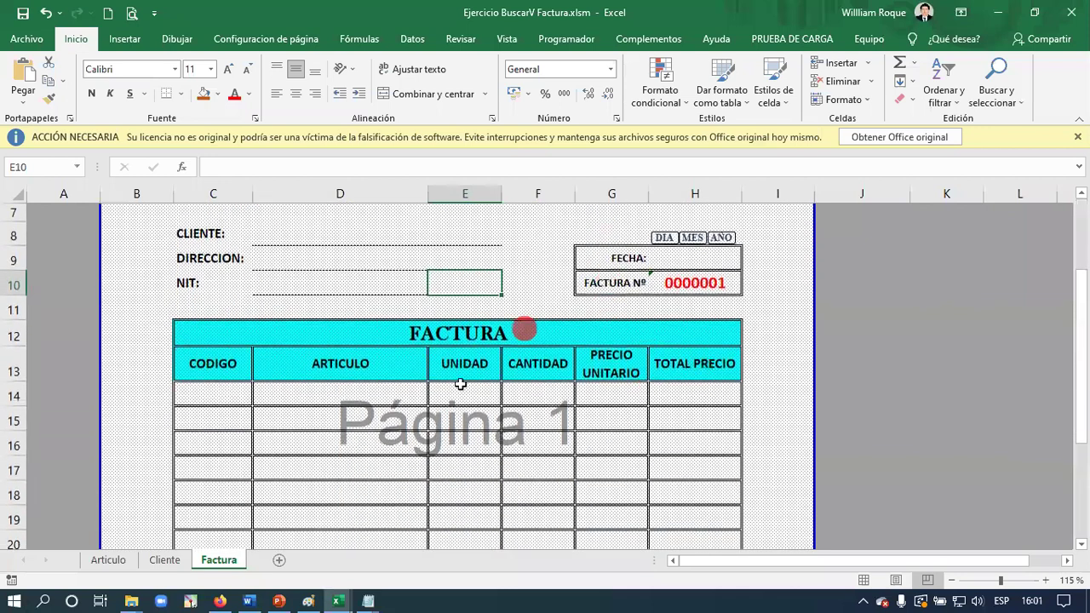
- Review the invoice table headers ARTICULO through TOTAL PRECIO and the CLIENTE field D8
left_click(420, 362)
left_click(464, 363)
left_click(537, 362)
left_click(611, 362)
left_click(694, 362)
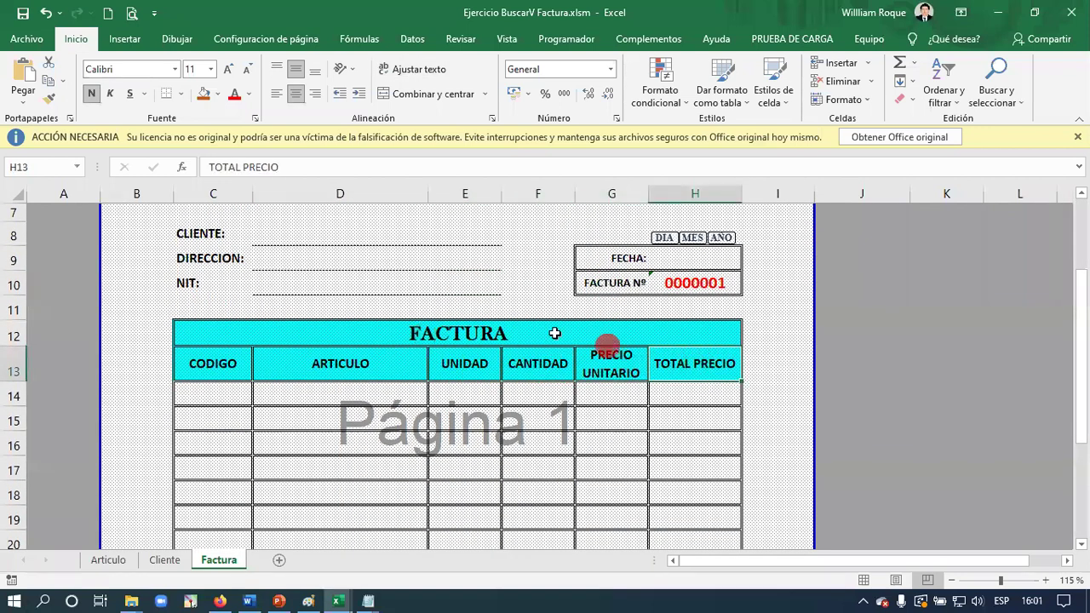
scroll(401, 319, "up", 2)
left_click(295, 355)
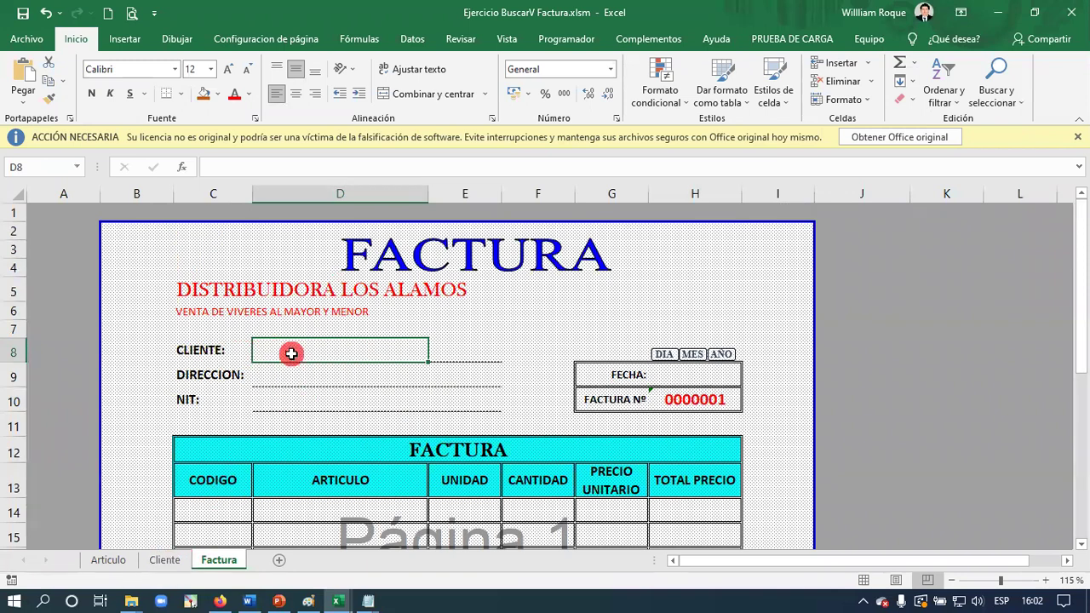
- Compare Cliente's NIT column and names B4:B11 with Factura's D8, D9 and D10 fields
left_click(164, 559)
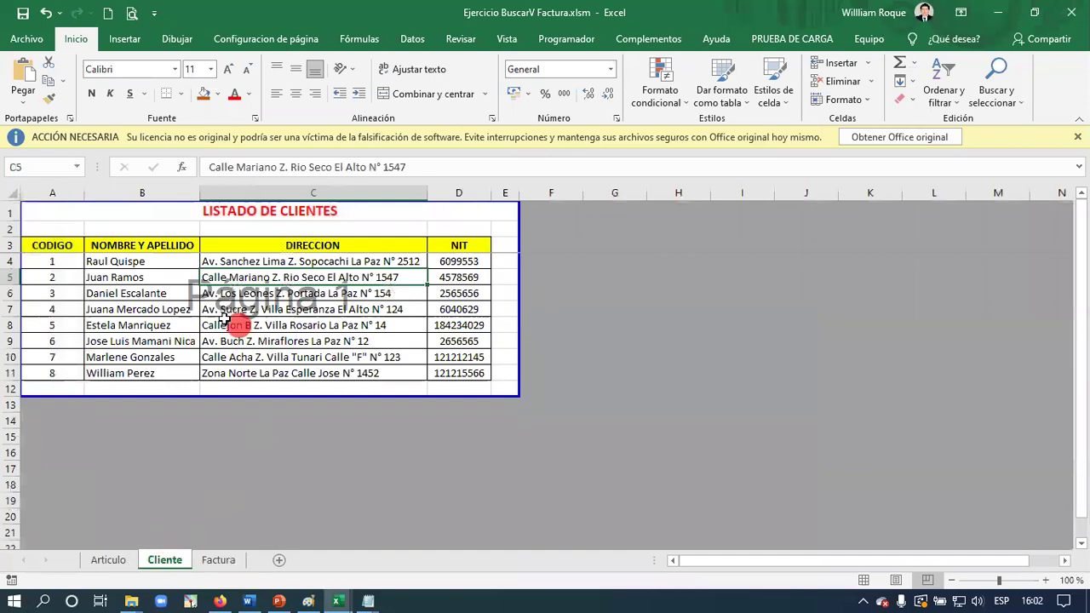
left_click_drag(451, 262, 448, 370)
left_click(217, 561)
left_click(289, 347)
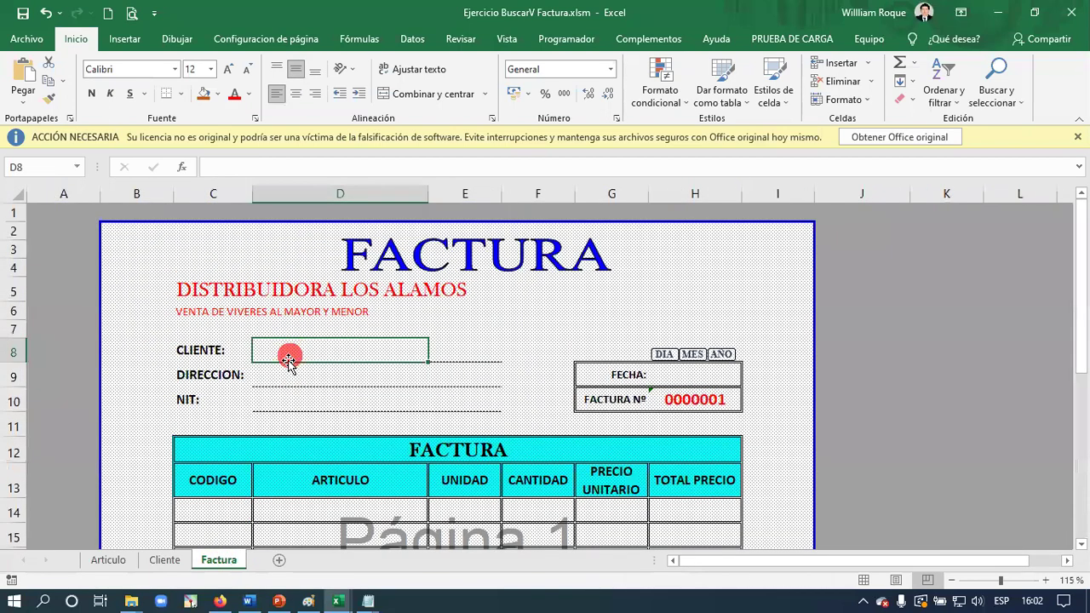
left_click(162, 559)
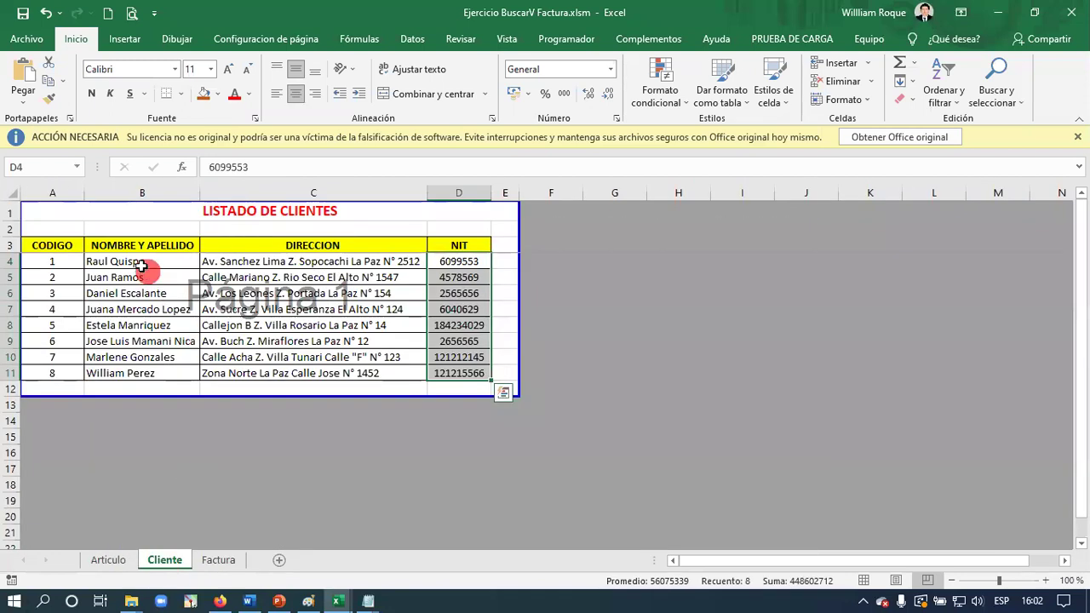
left_click_drag(140, 266, 151, 375)
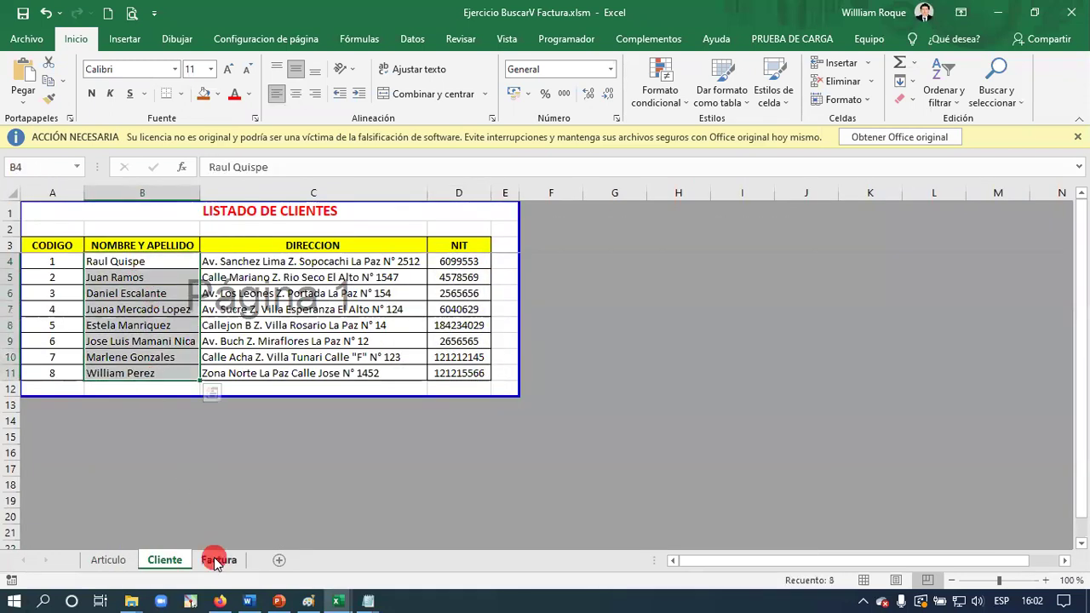
left_click(218, 561)
left_click(274, 374)
left_click(164, 560)
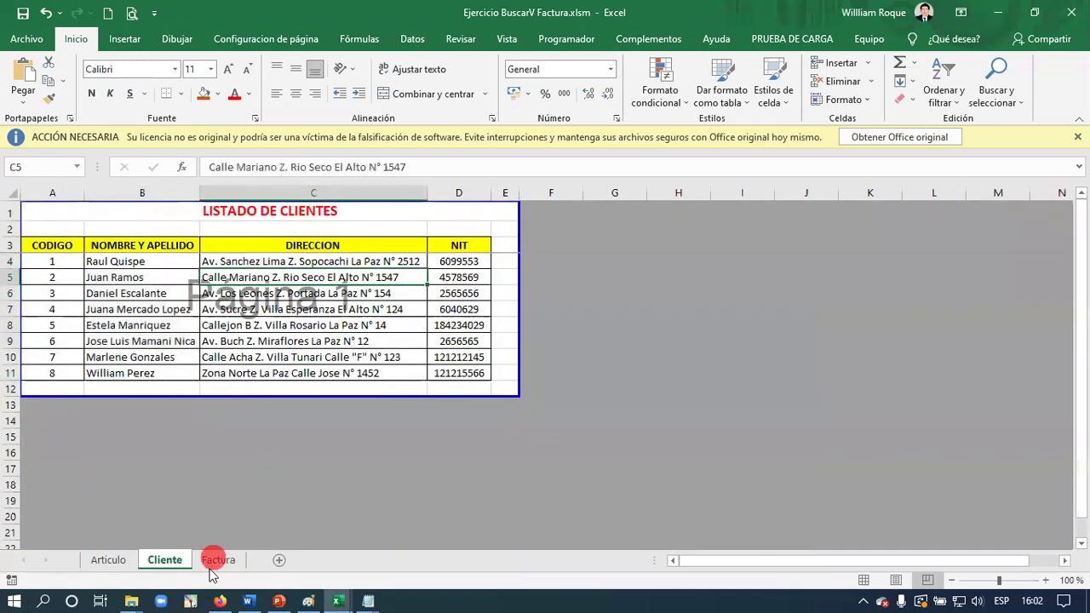
left_click(218, 559)
left_click(266, 404)
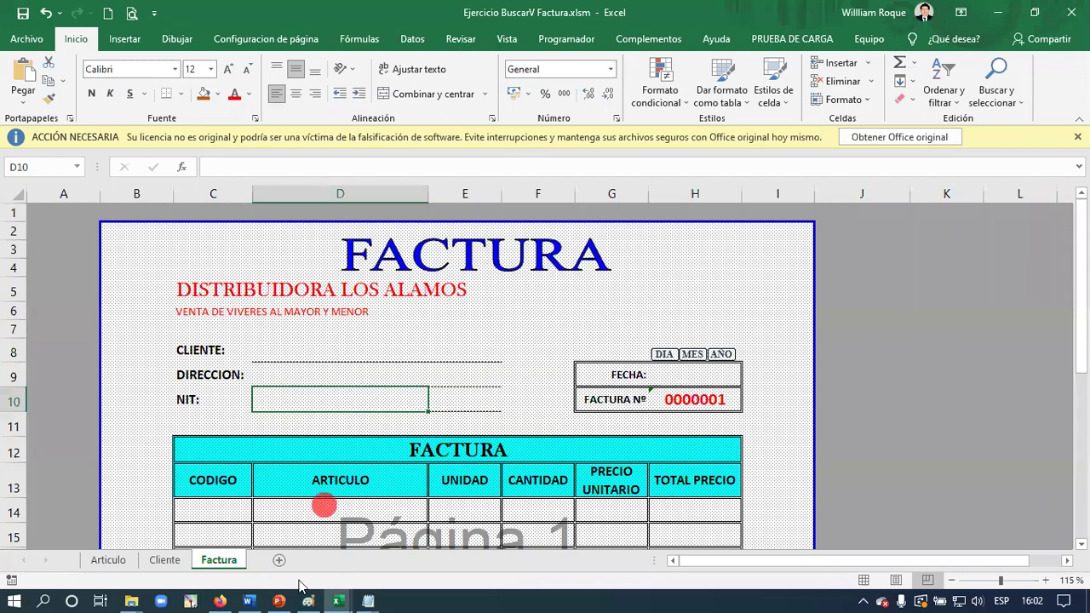
left_click(131, 600)
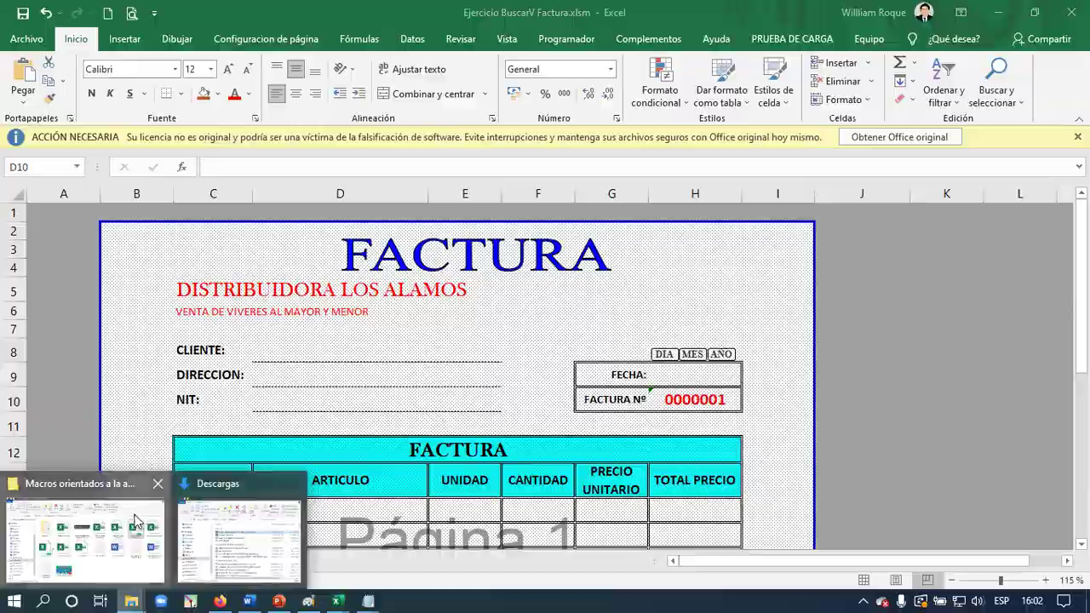
left_click(85, 536)
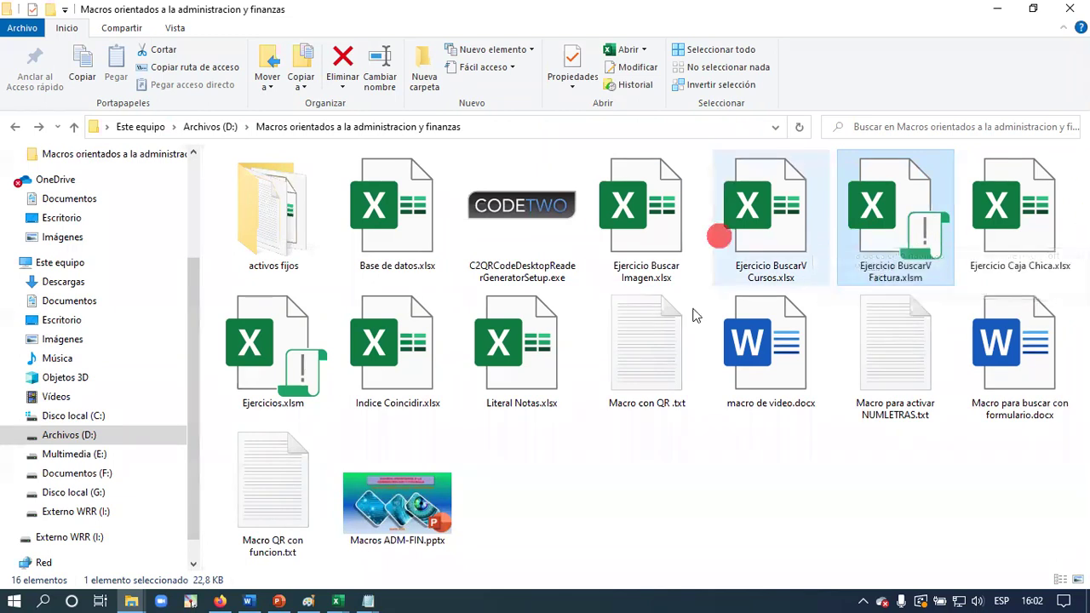
left_click(995, 12)
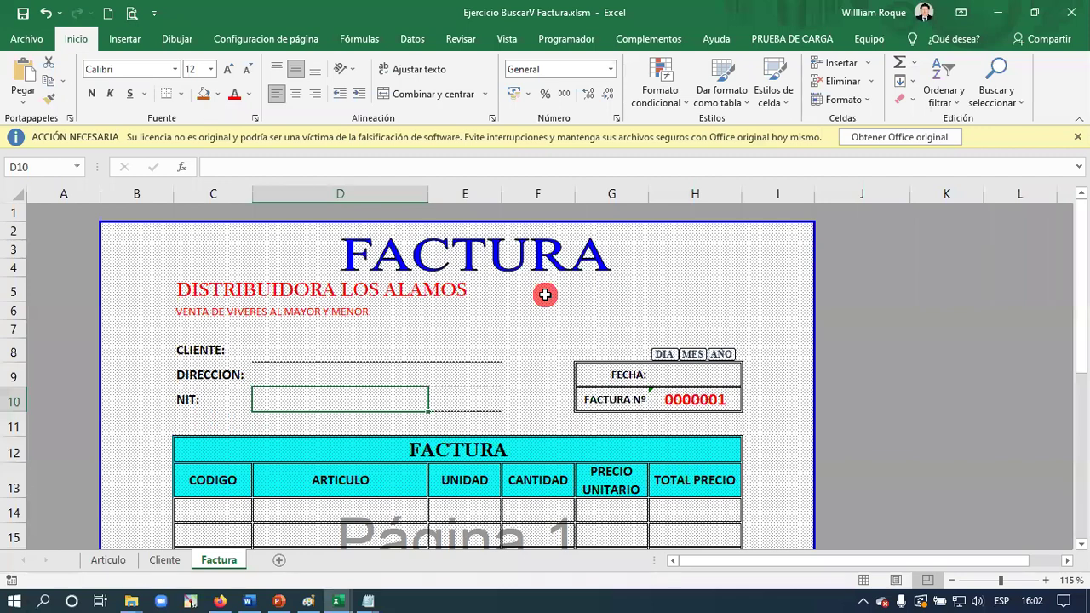
left_click(266, 351)
- Select the CLIENTE cell D8 on Factura and show the Datos tab's tools
left_click(290, 375)
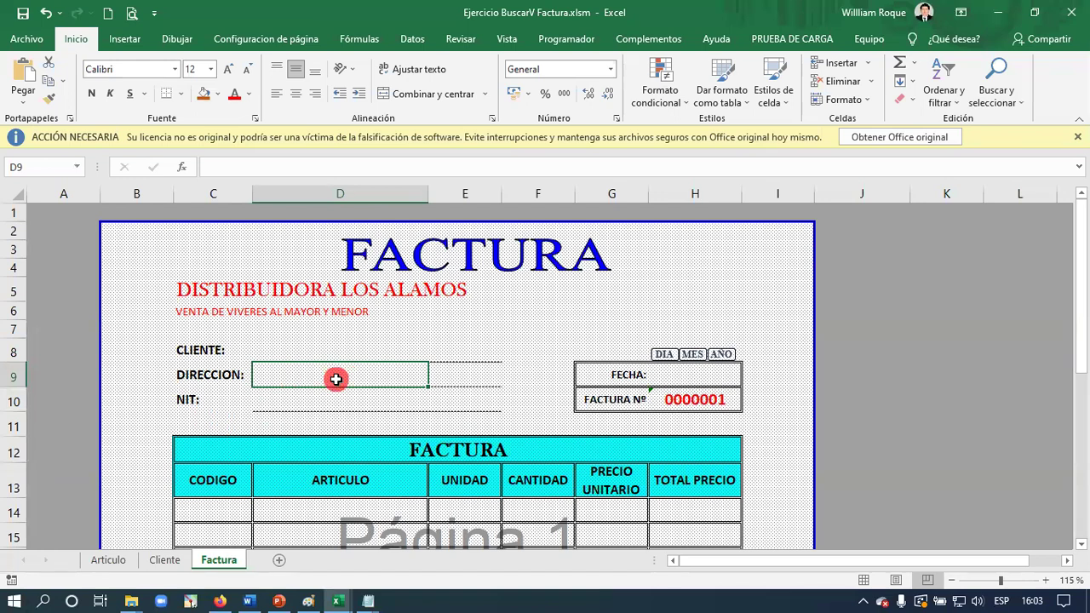
left_click(309, 351)
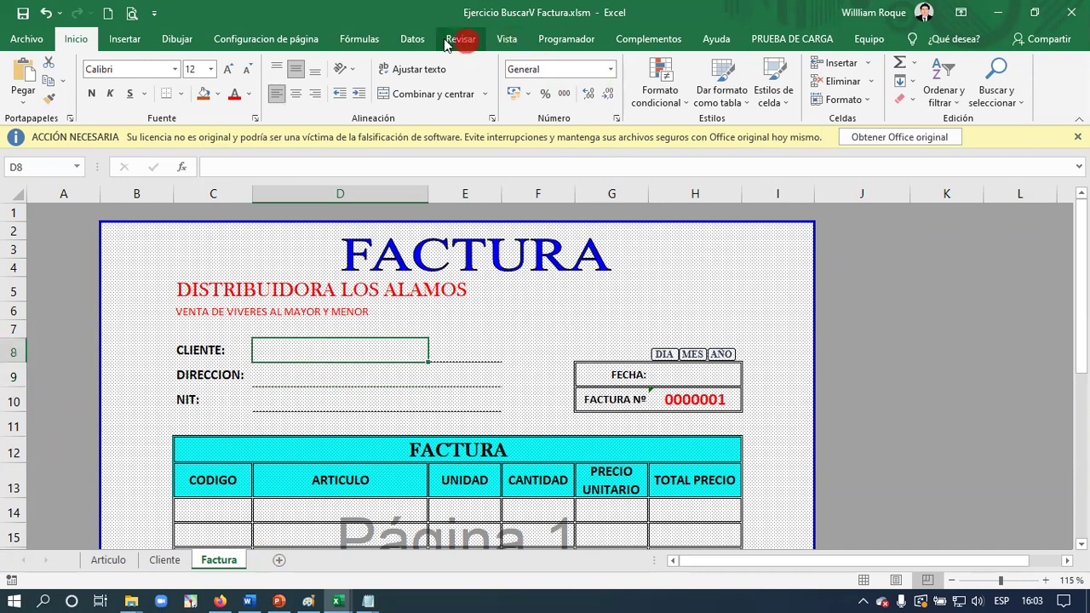
left_click(413, 39)
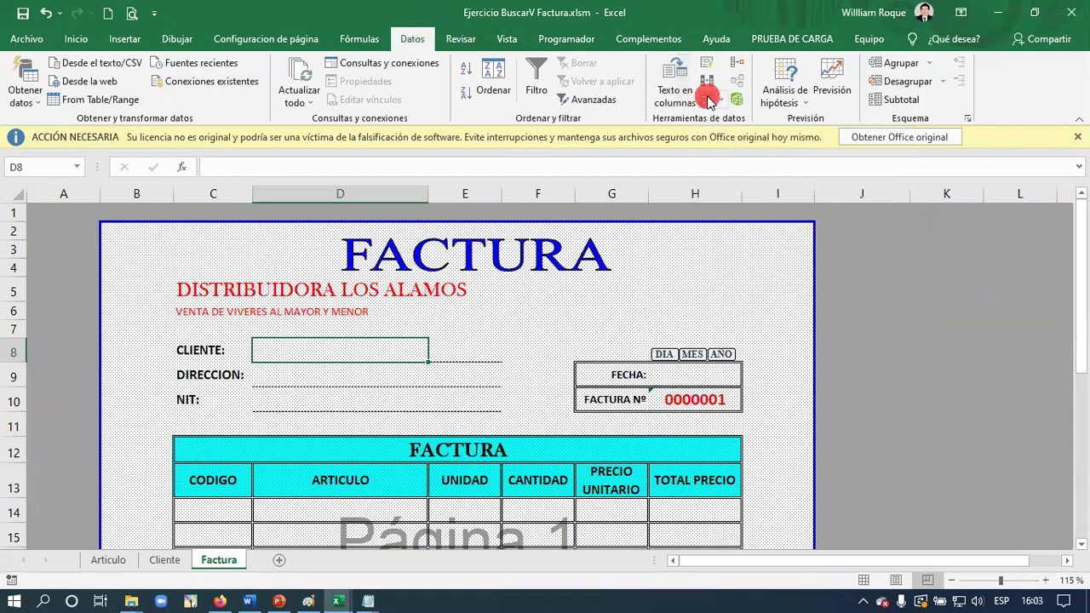
- Set D8's data validation to a List with source Cliente!$B$4:$B$11
left_click(707, 103)
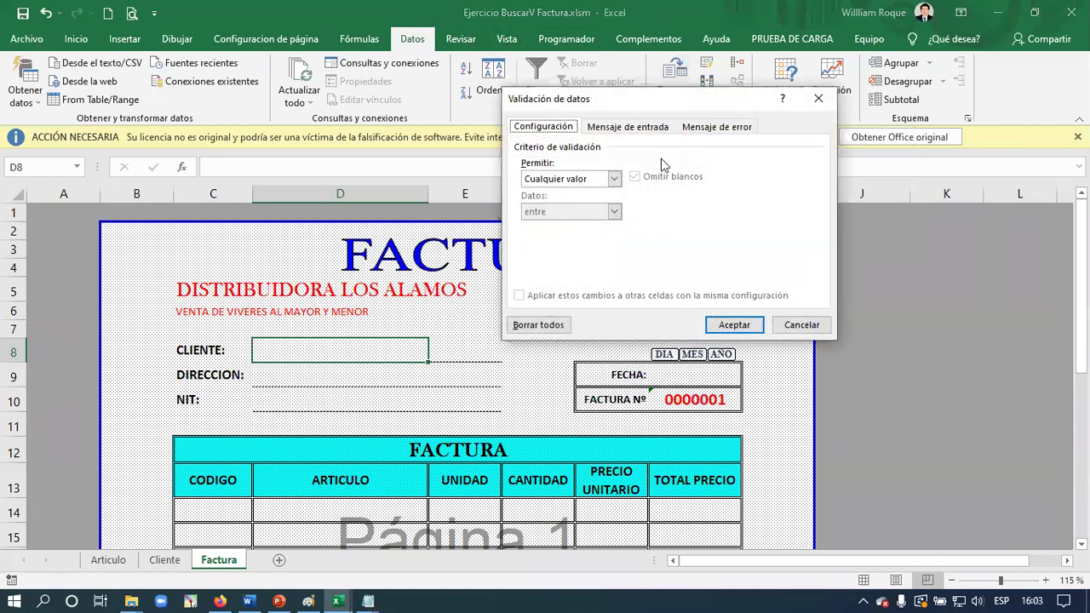
left_click(615, 178)
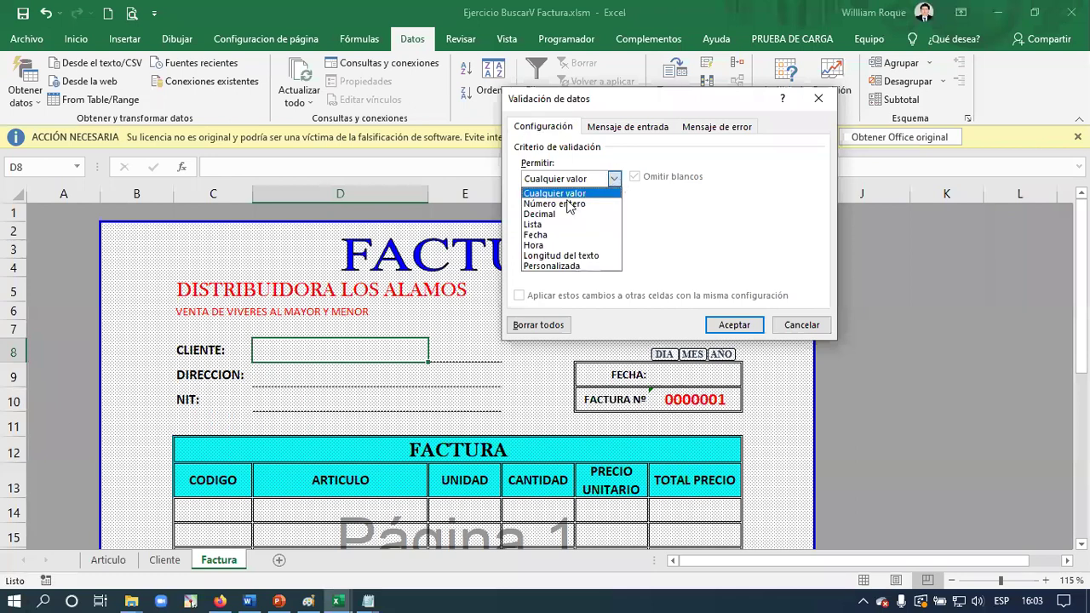
left_click(558, 224)
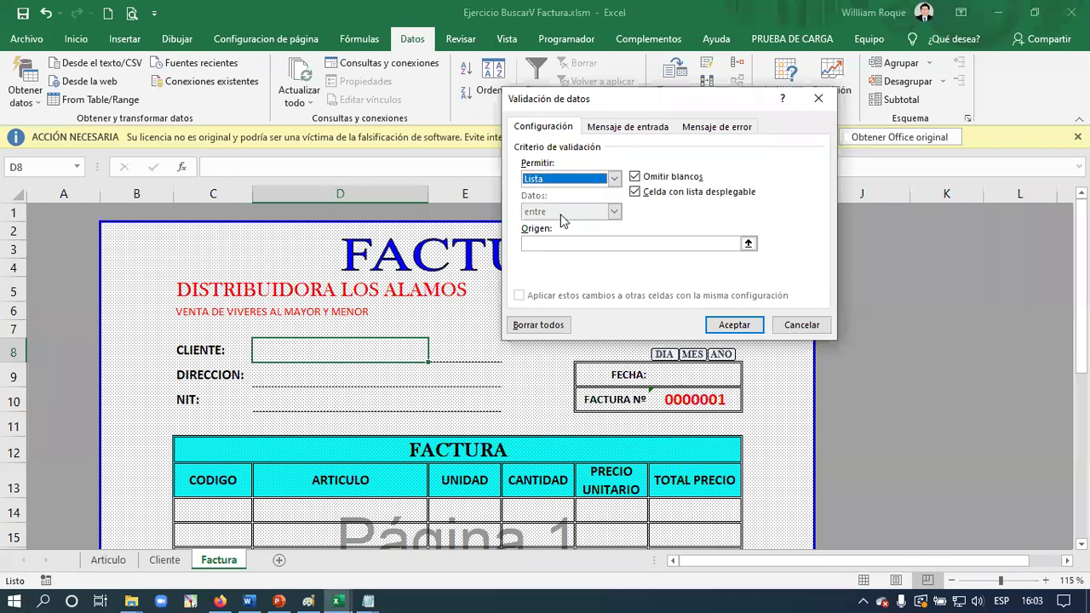
left_click(748, 244)
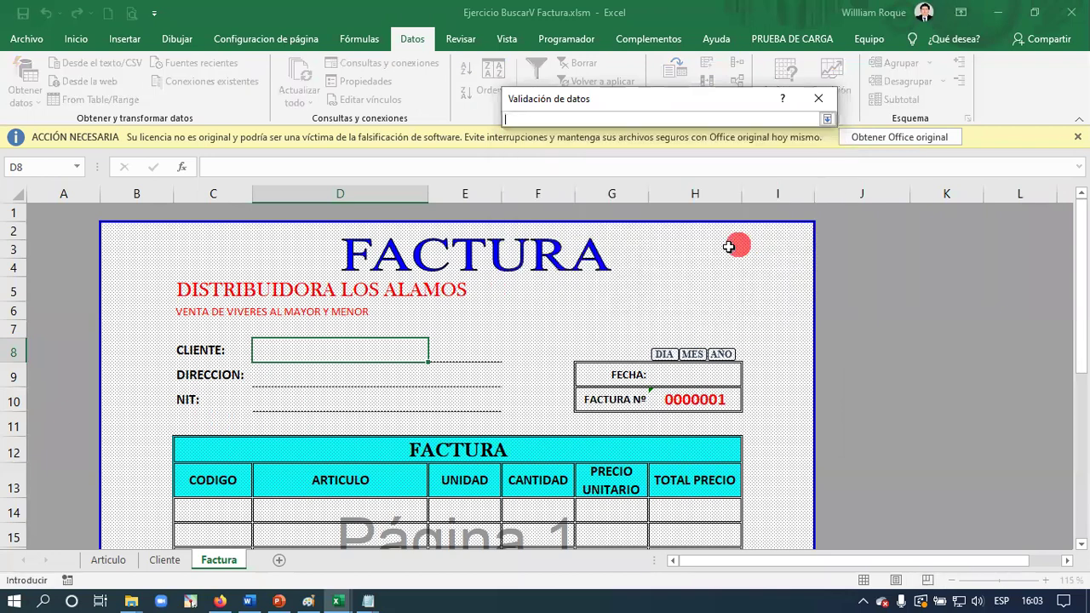
left_click(163, 560)
left_click_drag(144, 261, 130, 374)
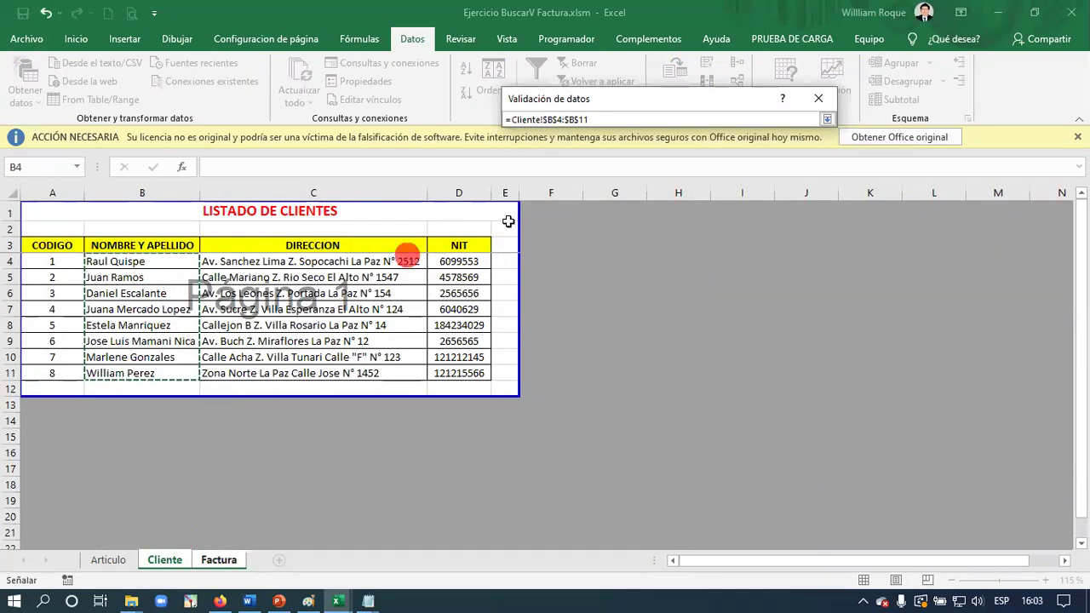
left_click(827, 119)
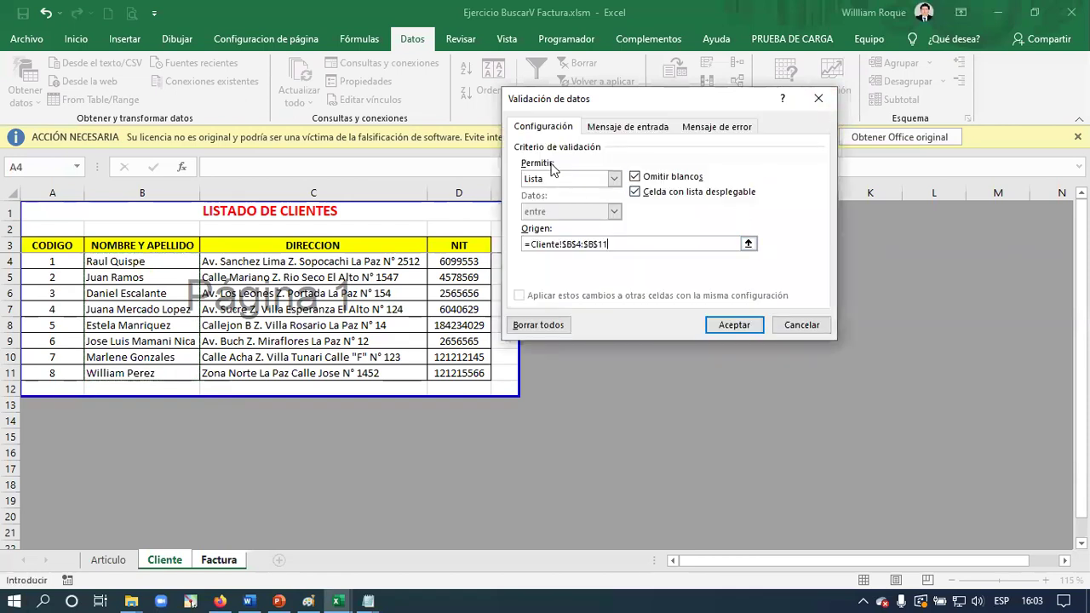
- Confirm the validation with Aceptar and choose a client name from D8's dropdown
left_click(723, 326)
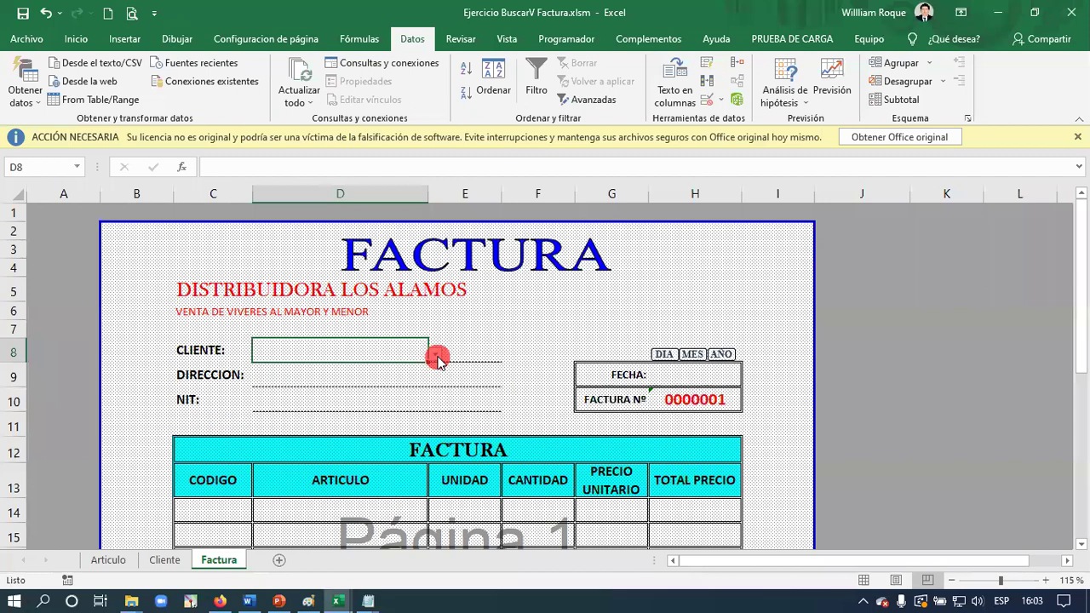
left_click(435, 355)
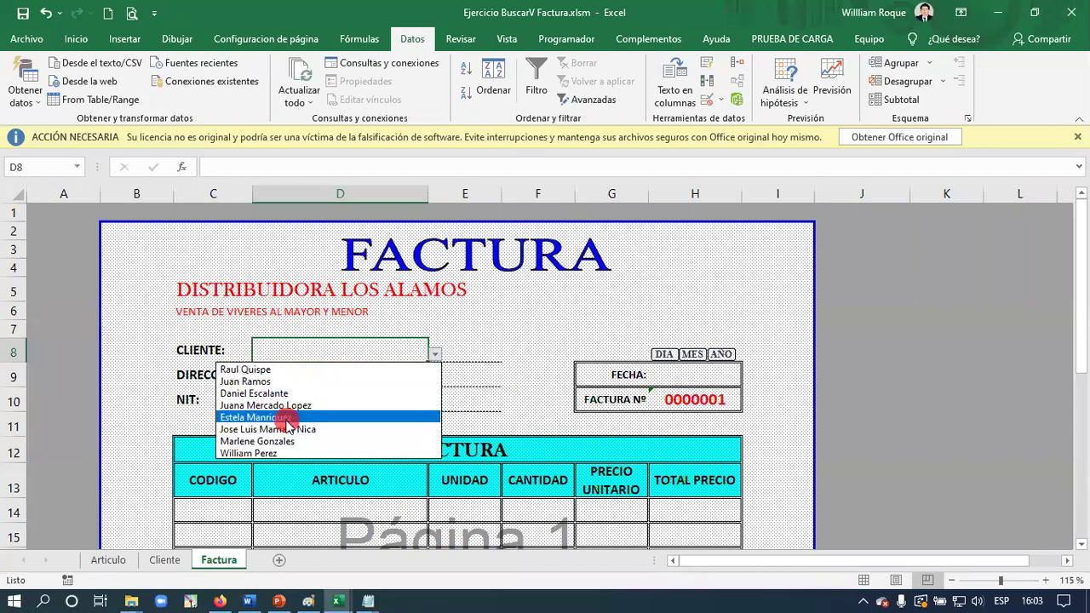
left_click(267, 393)
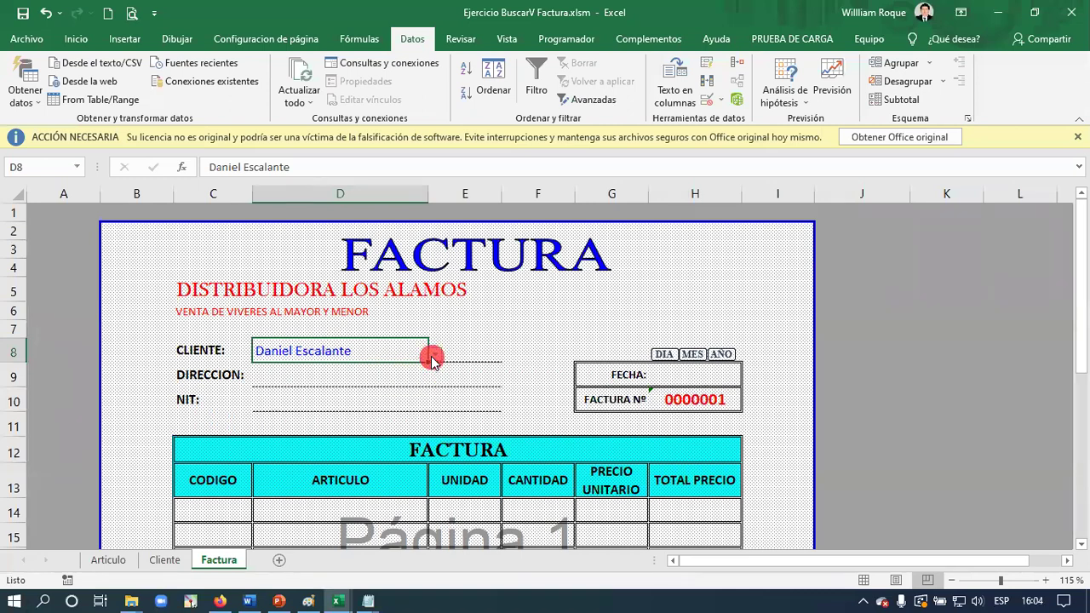
- Select D9 and D8, zoom the sheet to 175%, and scroll left to column A
left_click(366, 375)
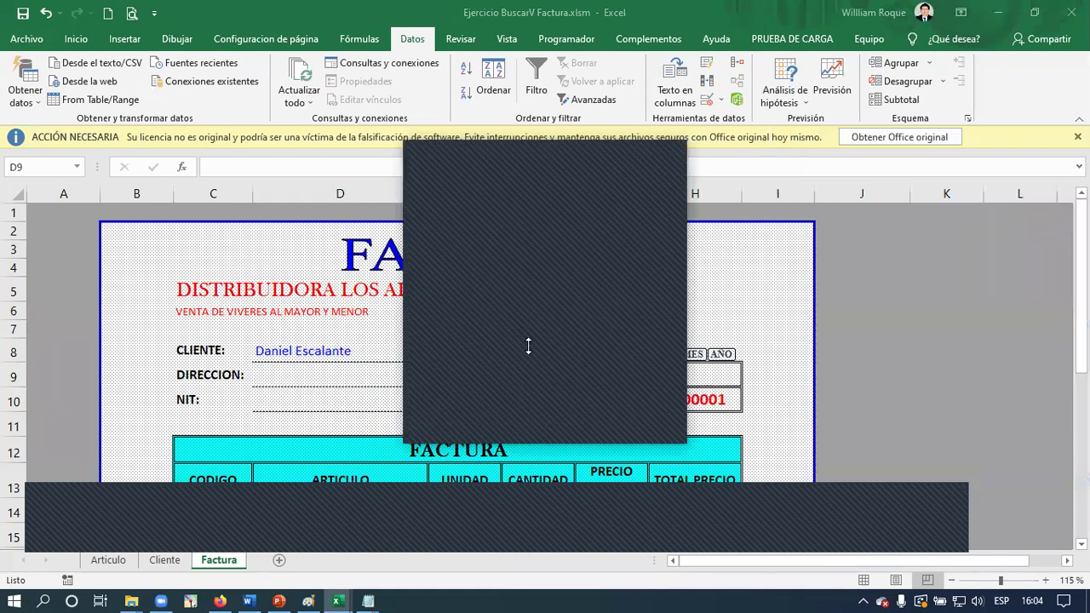
left_click(401, 359)
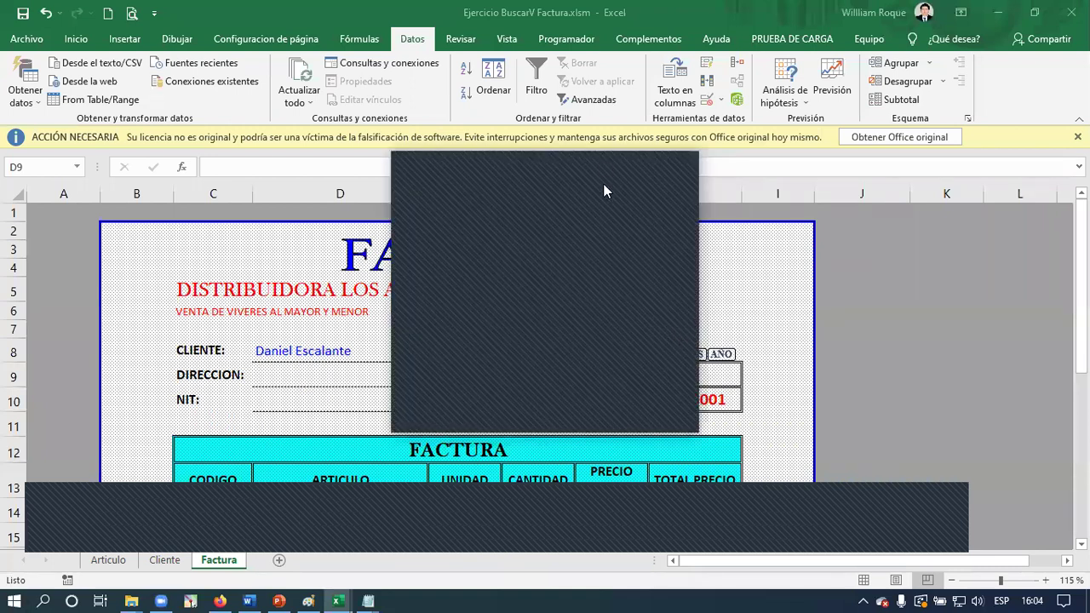
left_click(289, 379)
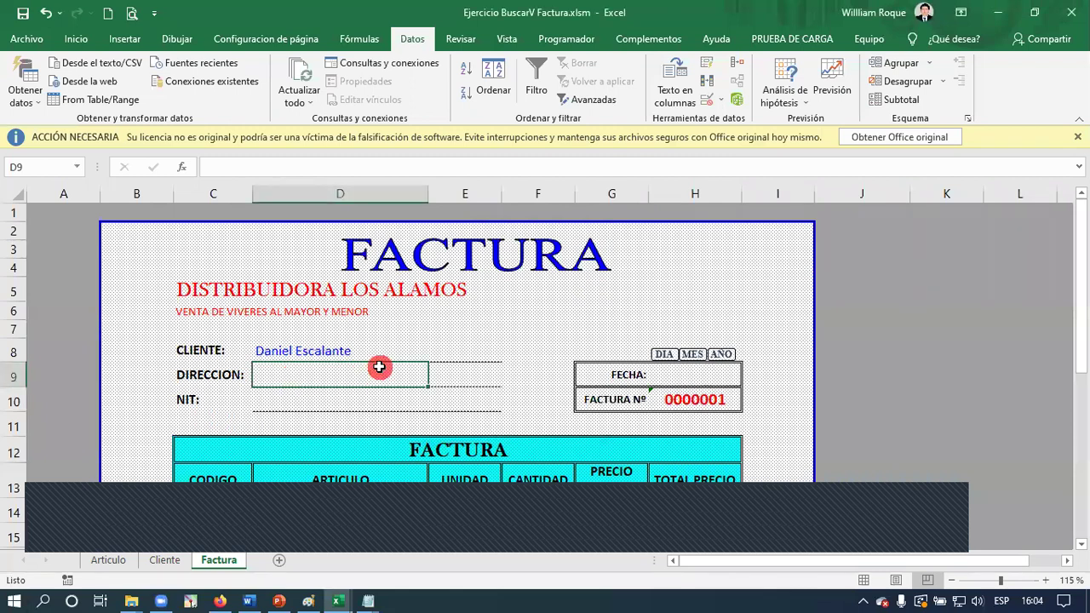
left_click(315, 353)
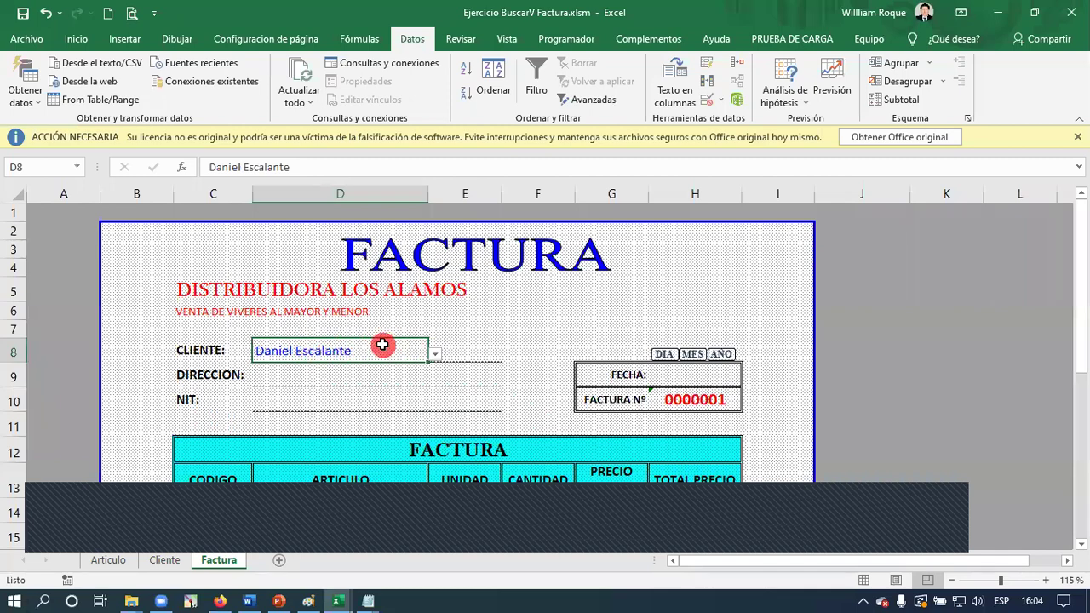
scroll(368, 356, "up", 4, "ctrl")
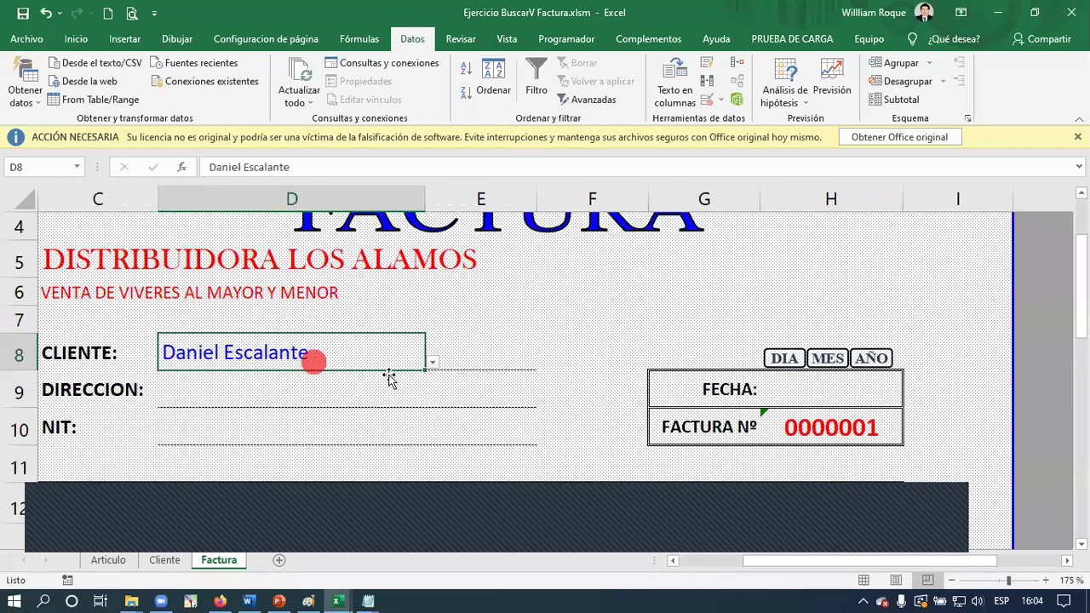
left_click_drag(928, 569, 809, 562)
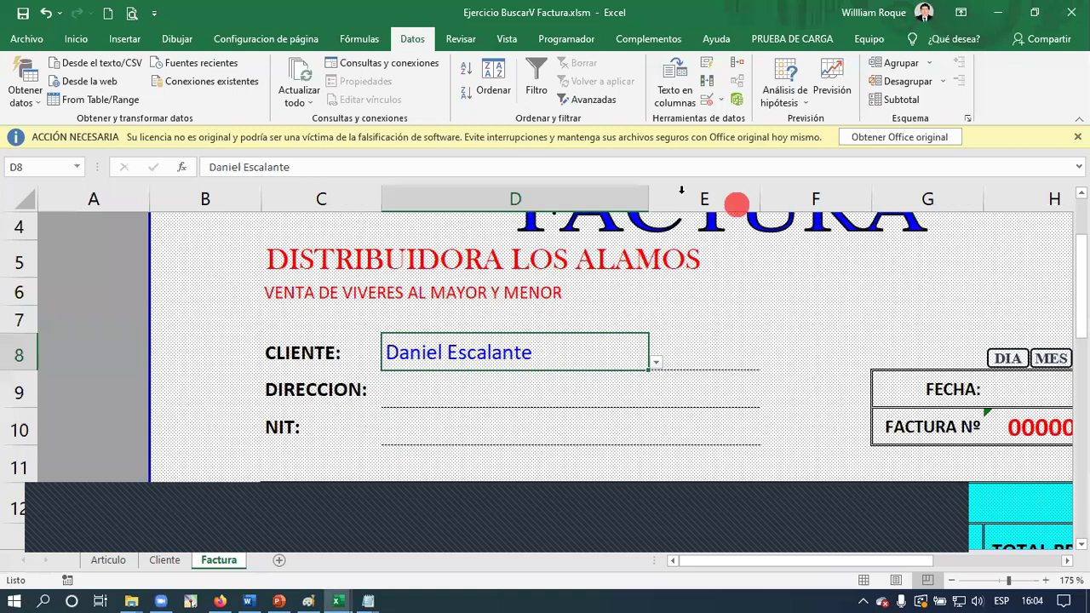
- Check that D8's validation is still a List sourced from Cliente!B4:B11
left_click(707, 102)
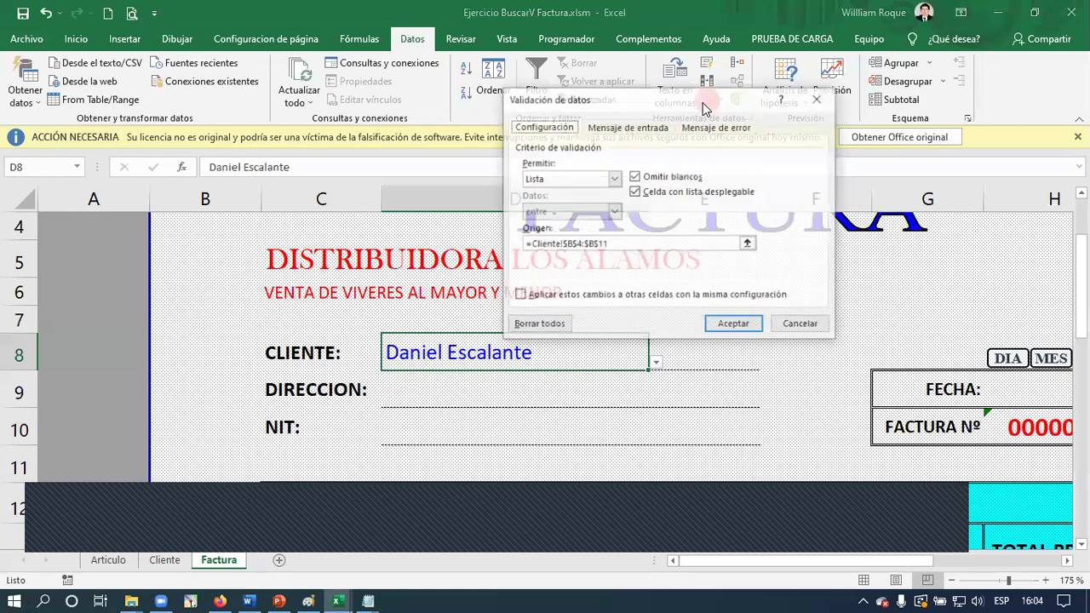
left_click(614, 179)
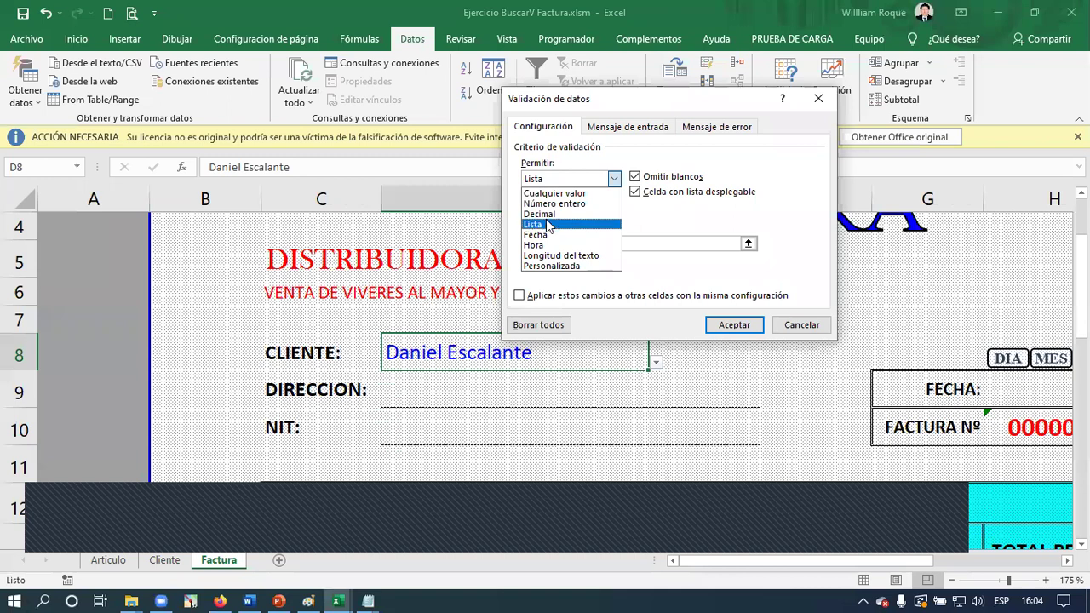
left_click(548, 223)
left_click(748, 244)
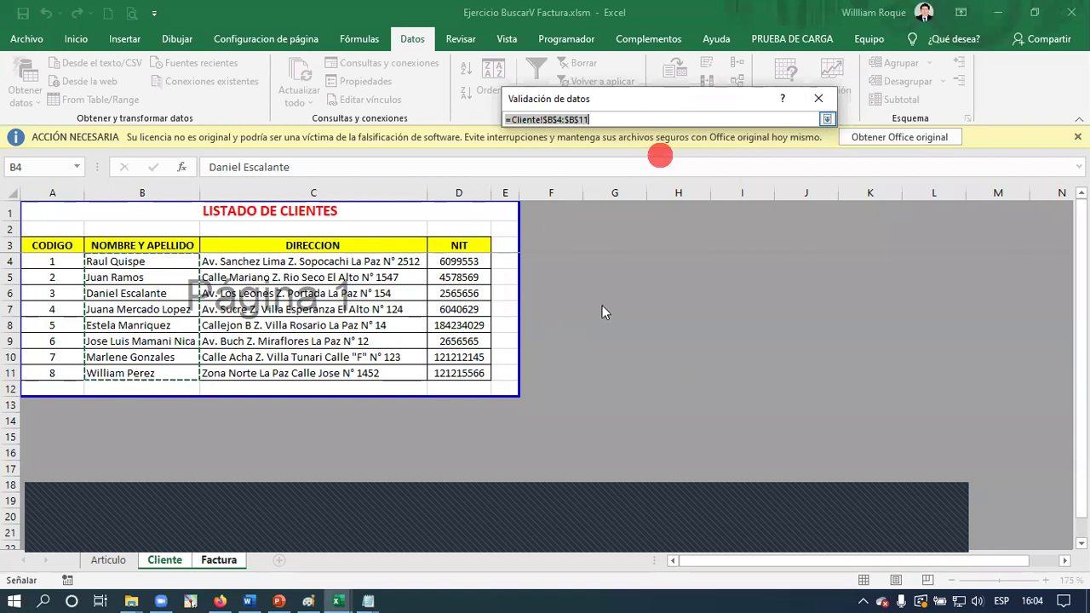
left_click(824, 119)
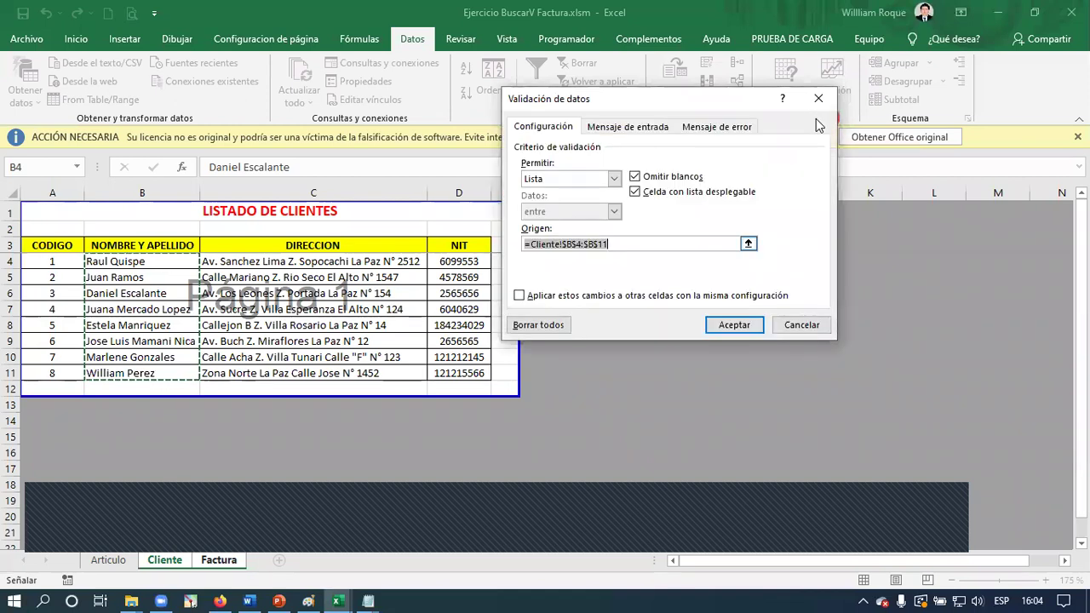
left_click(726, 328)
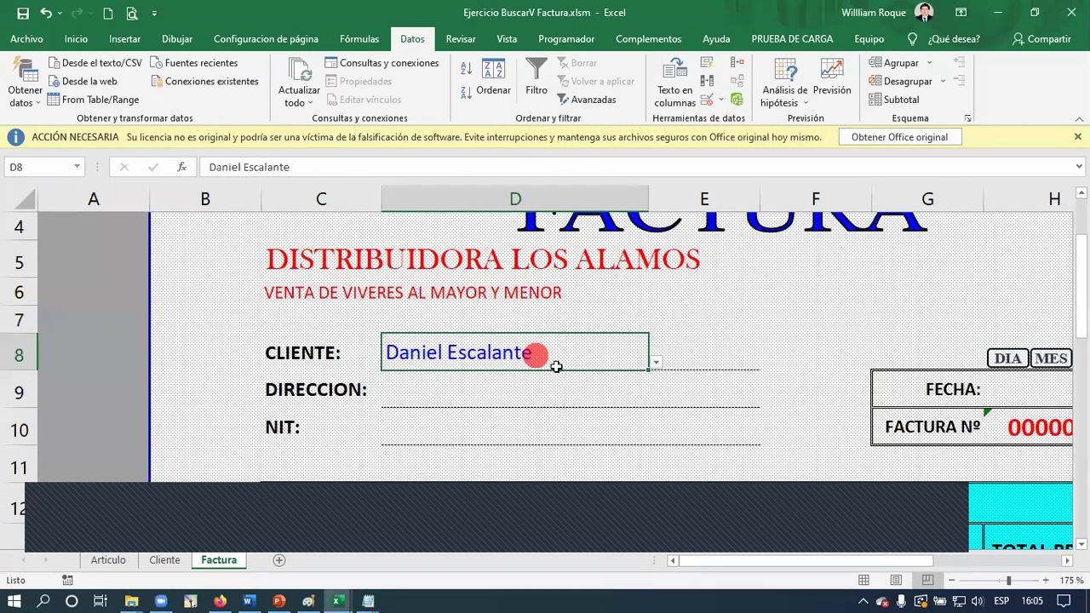
- Choose a different client from D8's dropdown
left_click(655, 362)
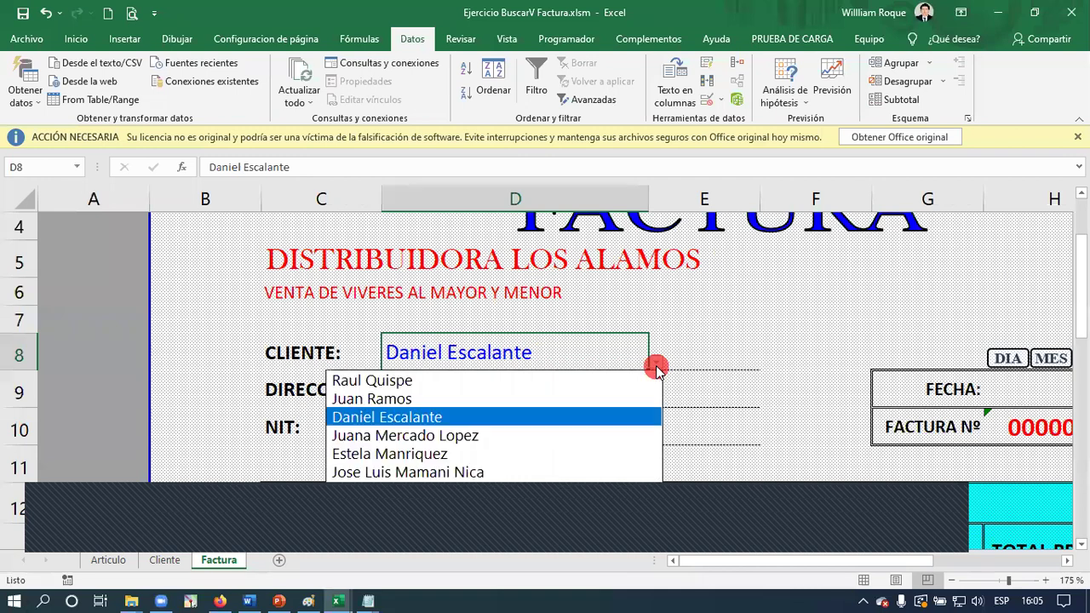
left_click(428, 469)
left_click(455, 394)
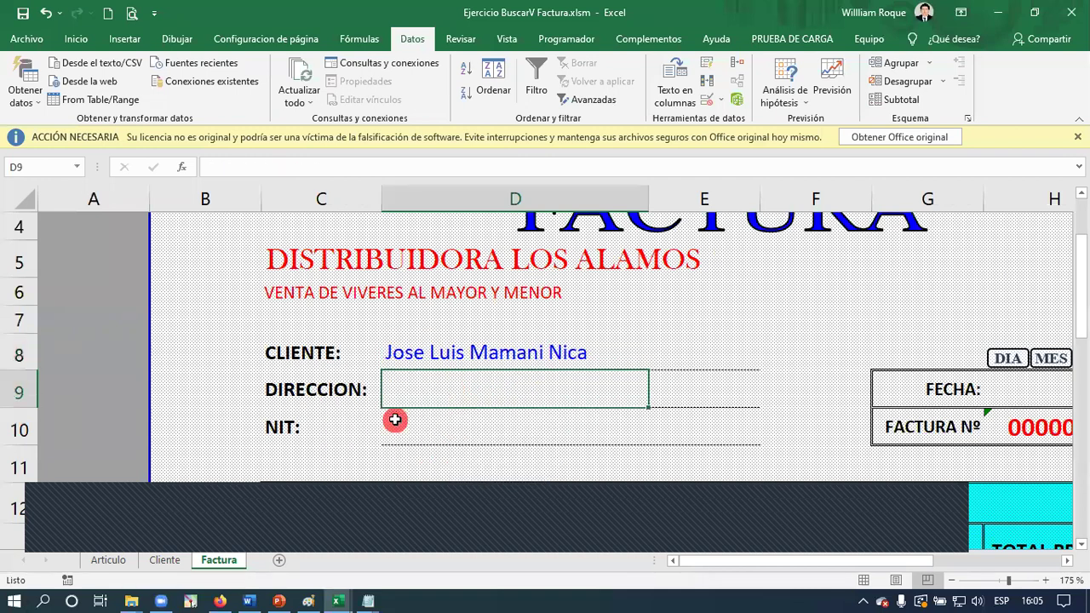
- On the Cliente sheet, inspect the first client's name in B4 and its address cell
left_click(164, 560)
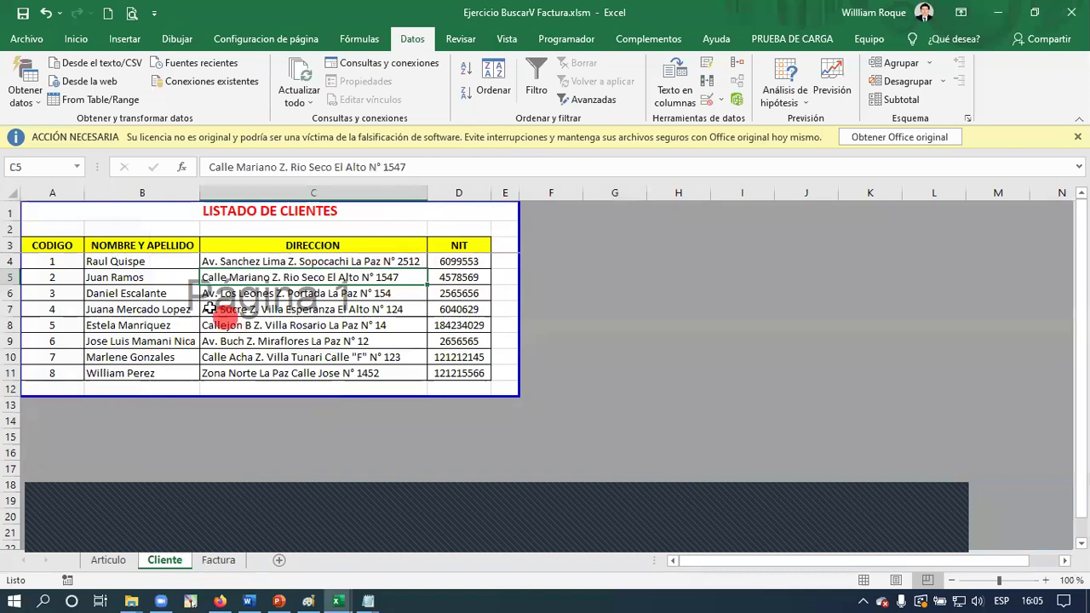
left_click(128, 261)
left_click(284, 260)
left_click(148, 262)
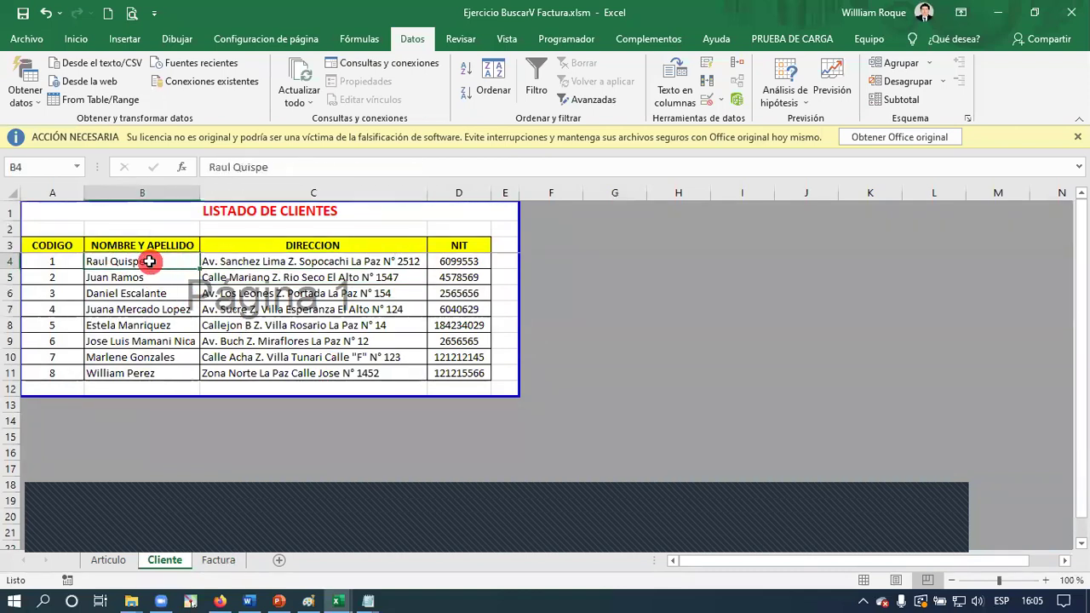
left_click(265, 261)
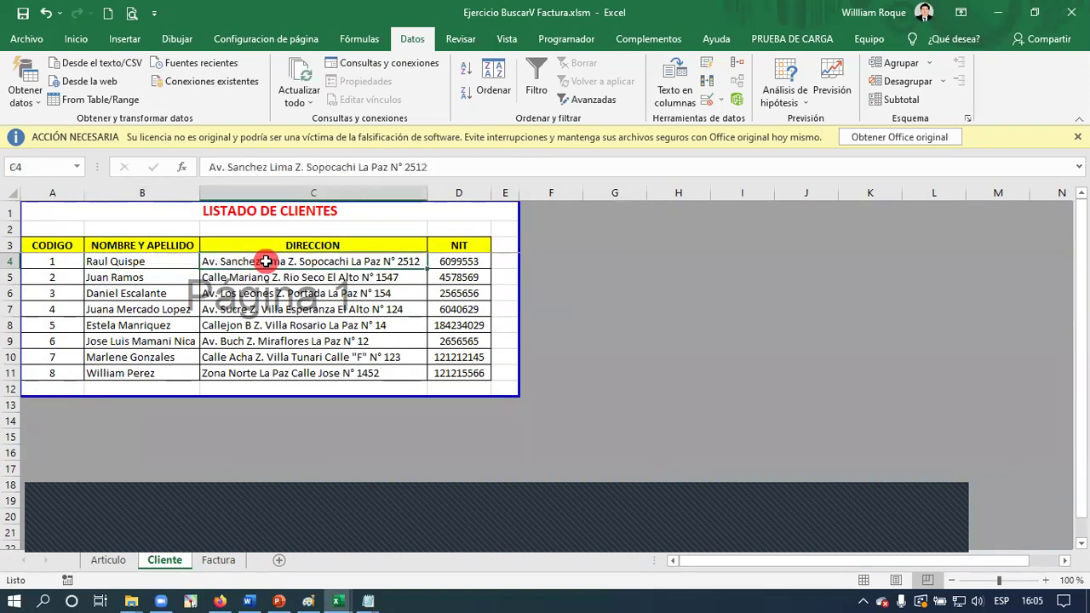
- On the Factura sheet, enter =BUSCARV( in DIRECCION and bring up its Argumentos de función form
left_click(219, 560)
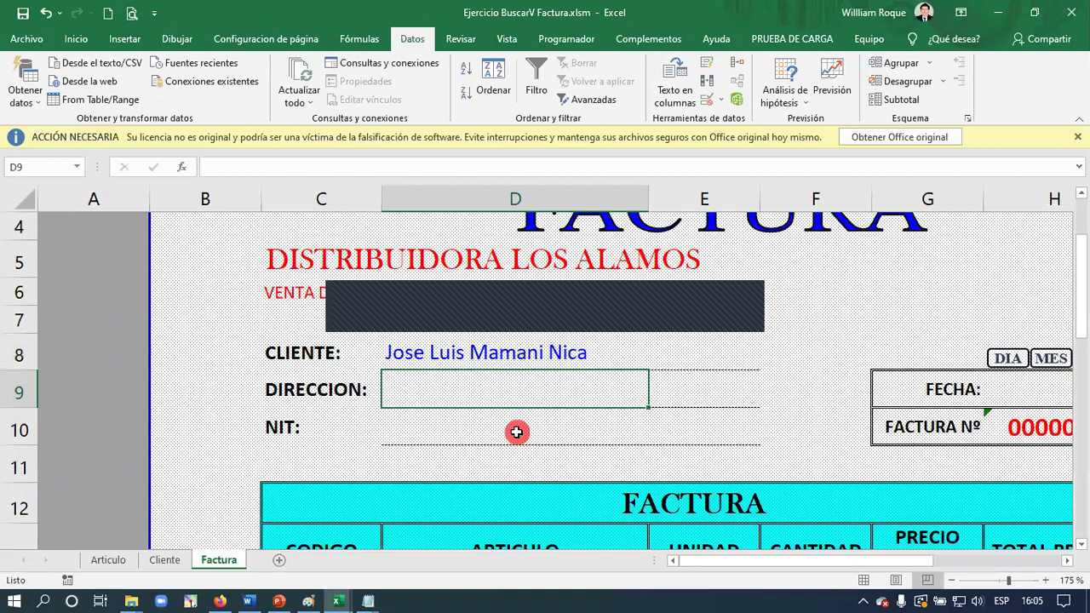
type("=busca")
key("BackSpace")
key("BackSpace")
key("BackSpace")
key("BackSpace")
key("BackSpace")
type("B")
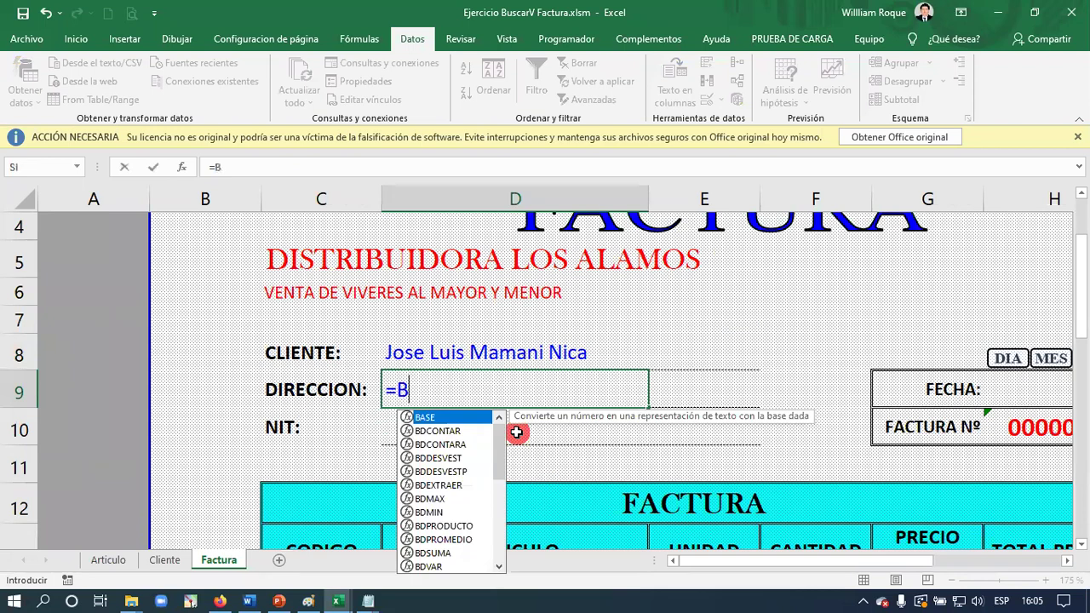
type("USCARV(")
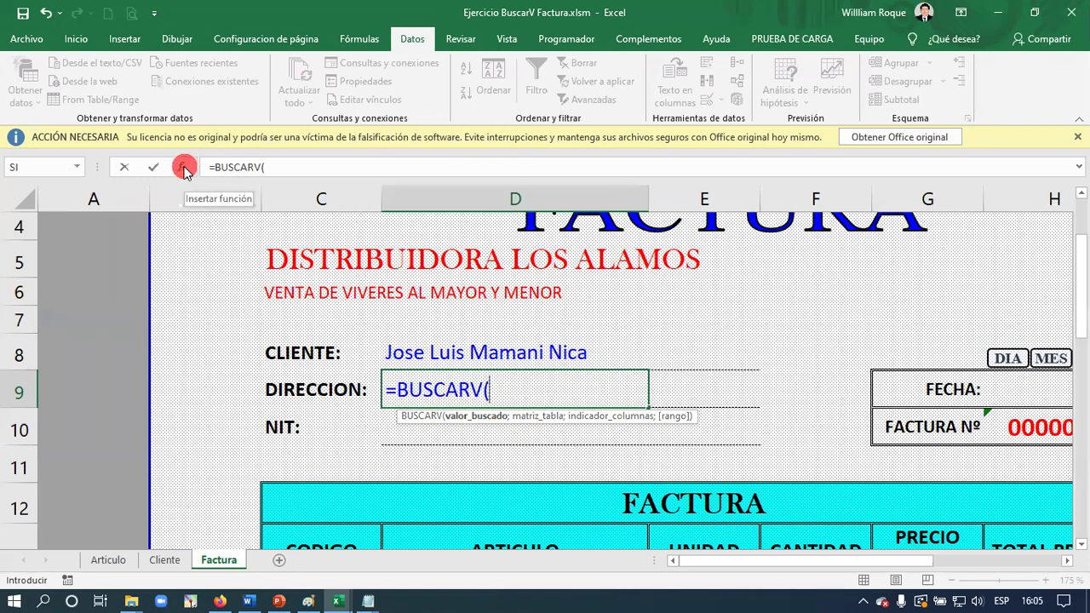
left_click(180, 167)
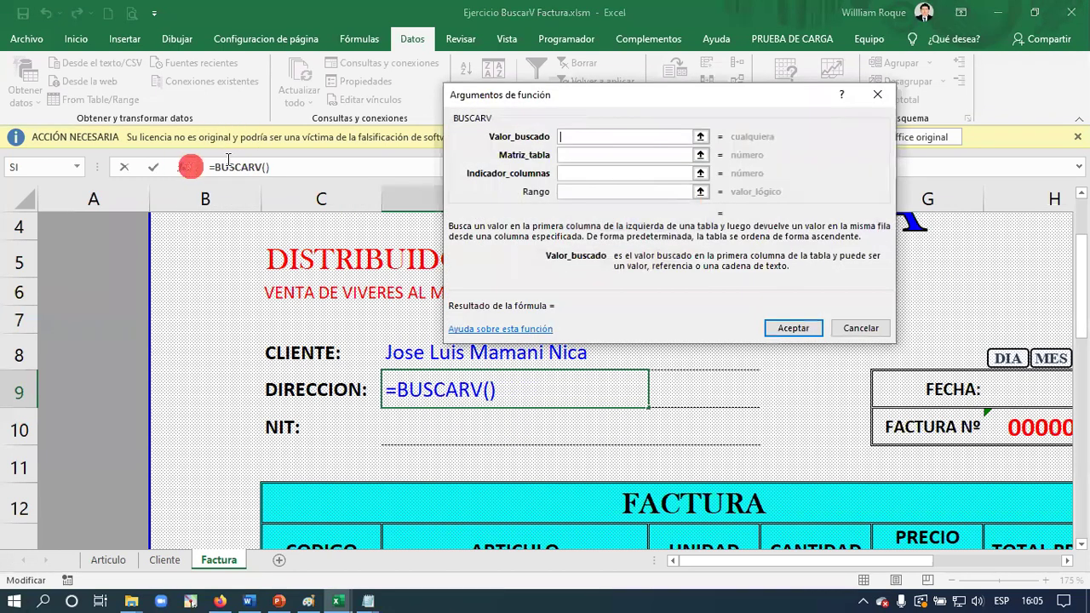
- In the BUSCARV arguments, set Valor_buscado to D8 and Matriz_tabla to Cliente!B4:D11
left_click_drag(754, 102, 899, 92)
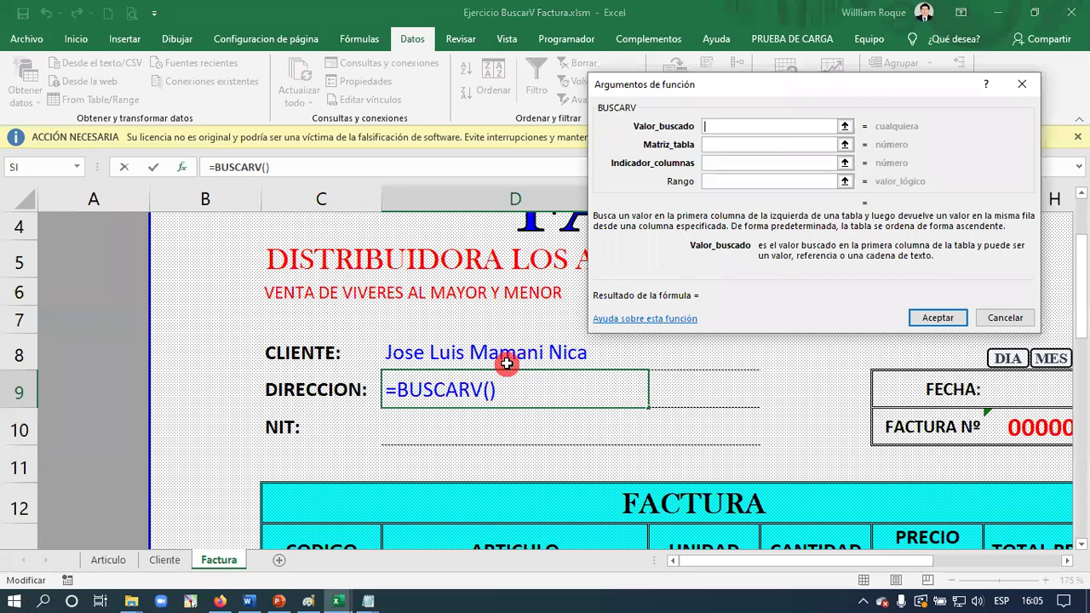
left_click(442, 356)
left_click(437, 349)
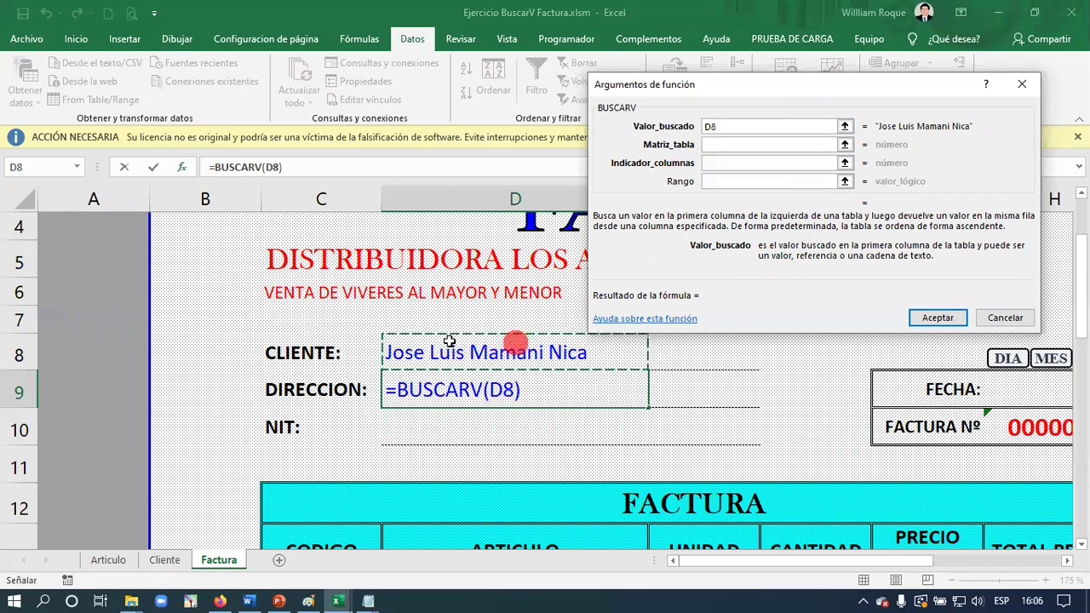
left_click(743, 145)
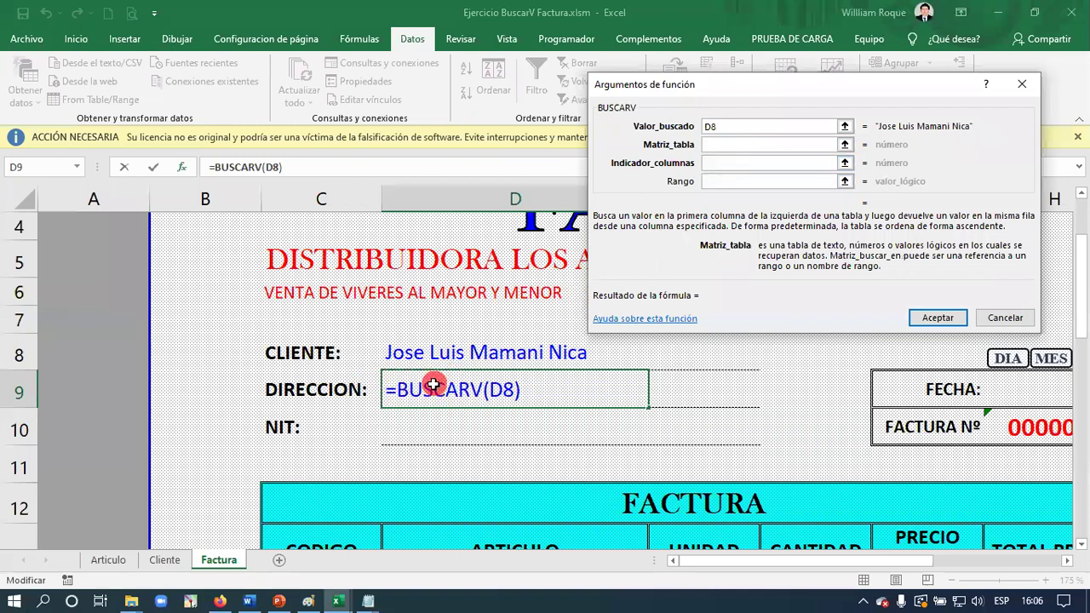
left_click(158, 561)
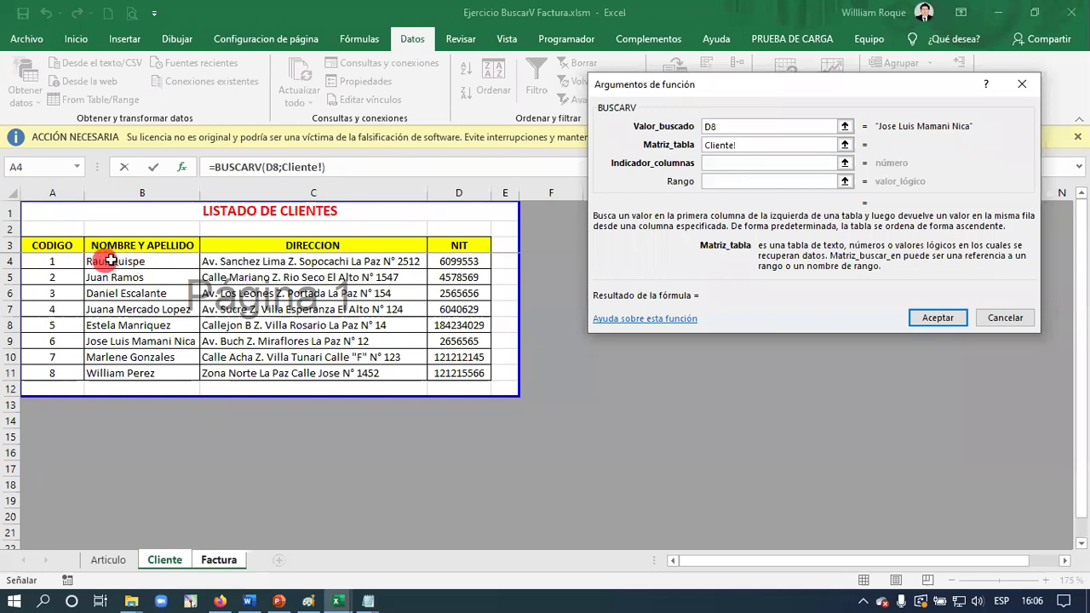
mouse_move(96, 252)
left_mouse_down()
mouse_move(419, 308)
mouse_move(463, 374)
left_mouse_up()
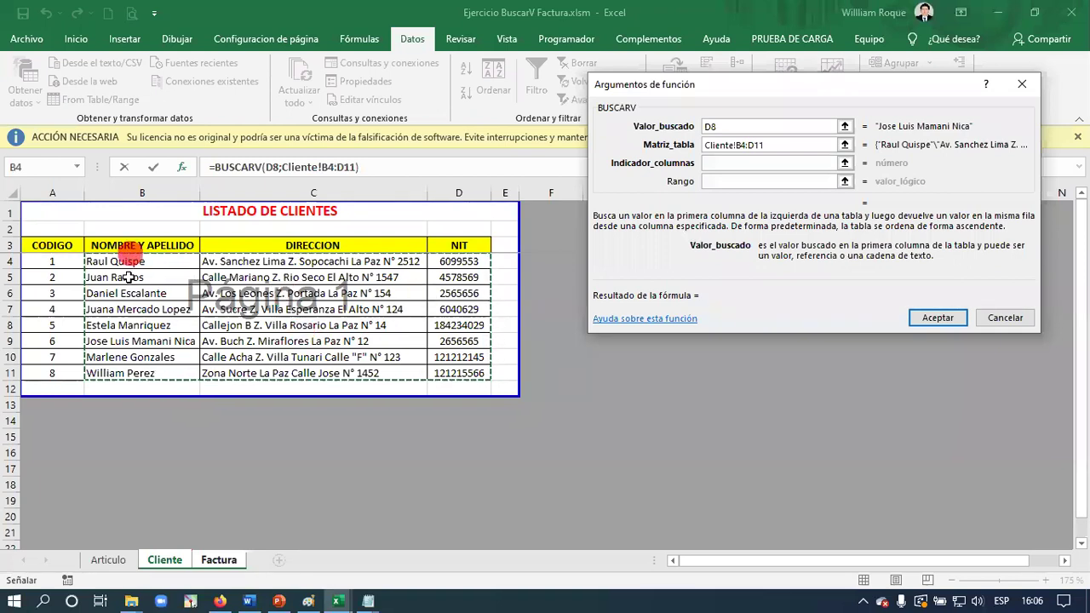
- Set Indicador_columnas to 2 and Rango to 0, then accept the formula
left_click(729, 162)
type("2")
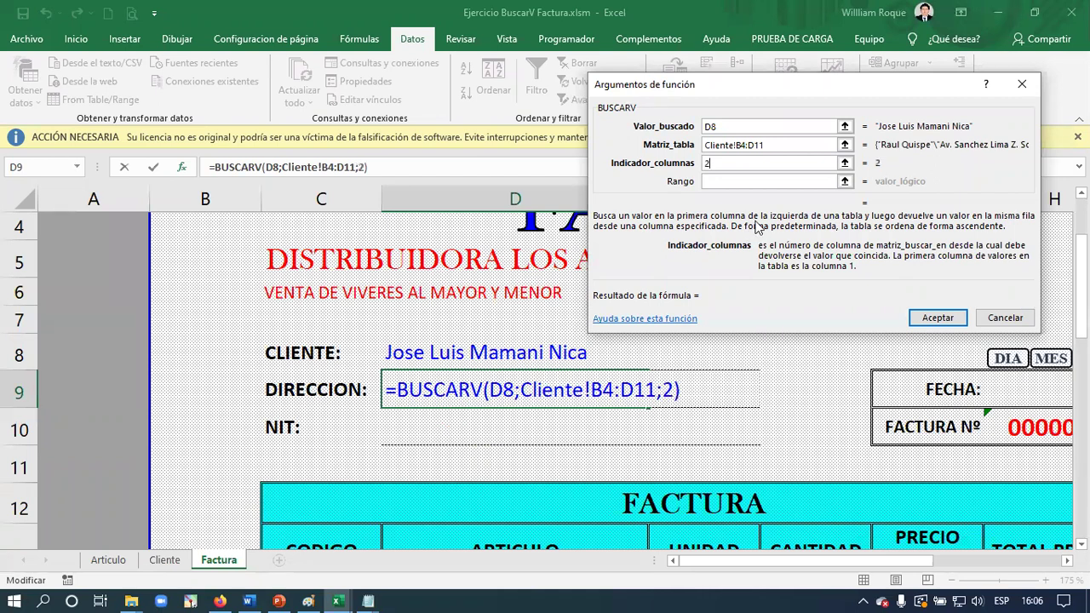
left_click(735, 180)
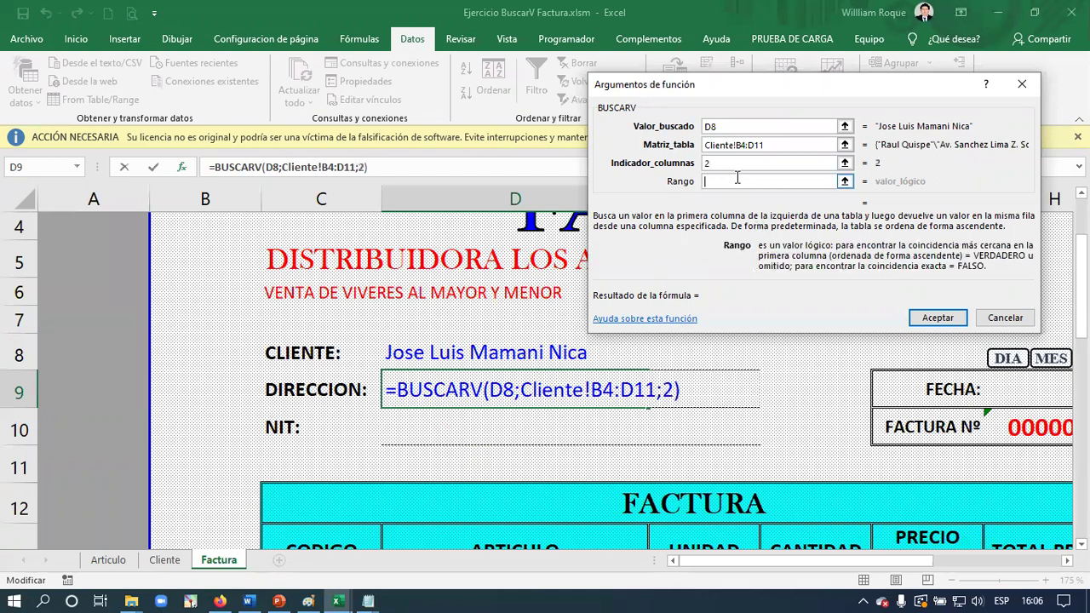
left_click(845, 181)
left_click(1021, 87)
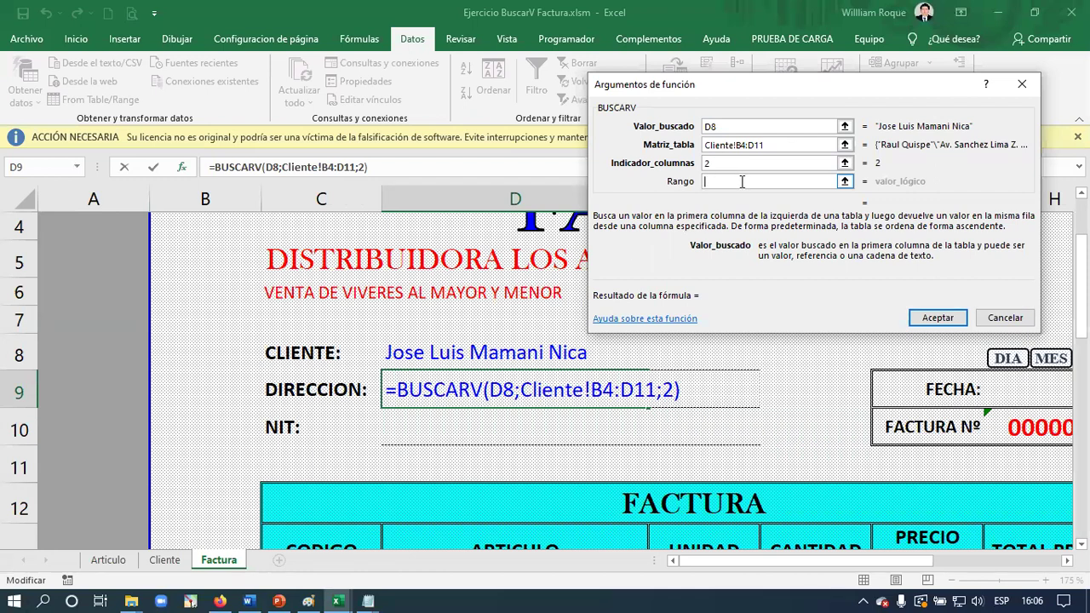
type("0")
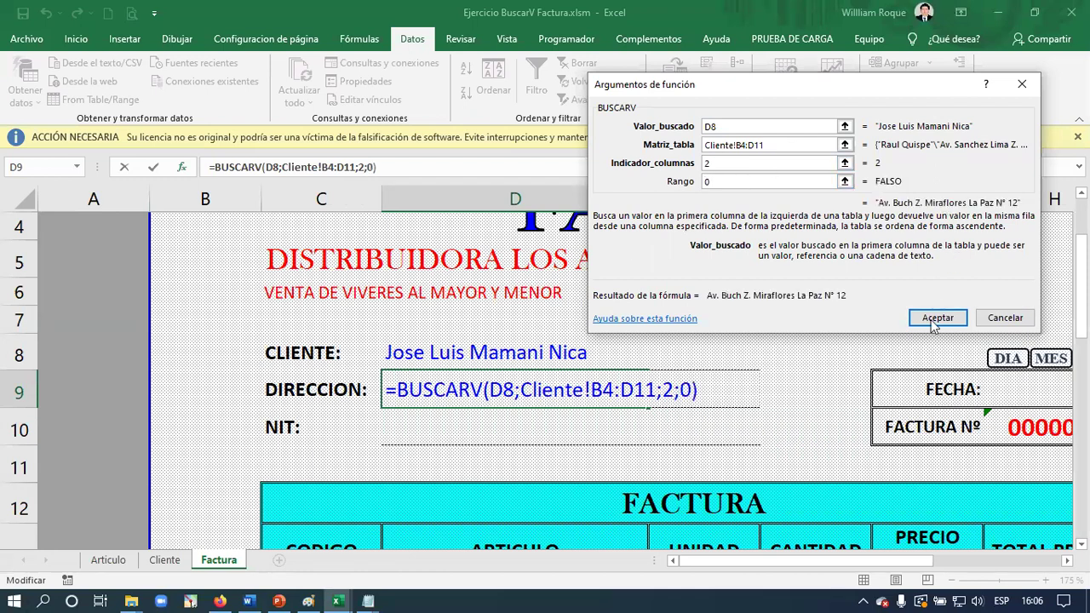
left_click(934, 324)
left_click(505, 400)
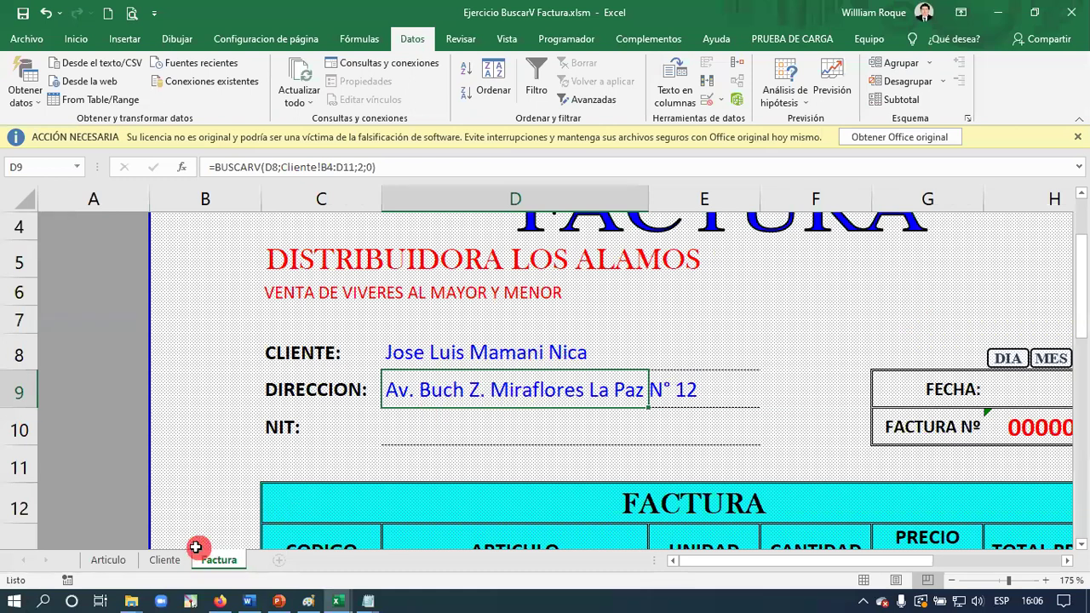
left_click(160, 565)
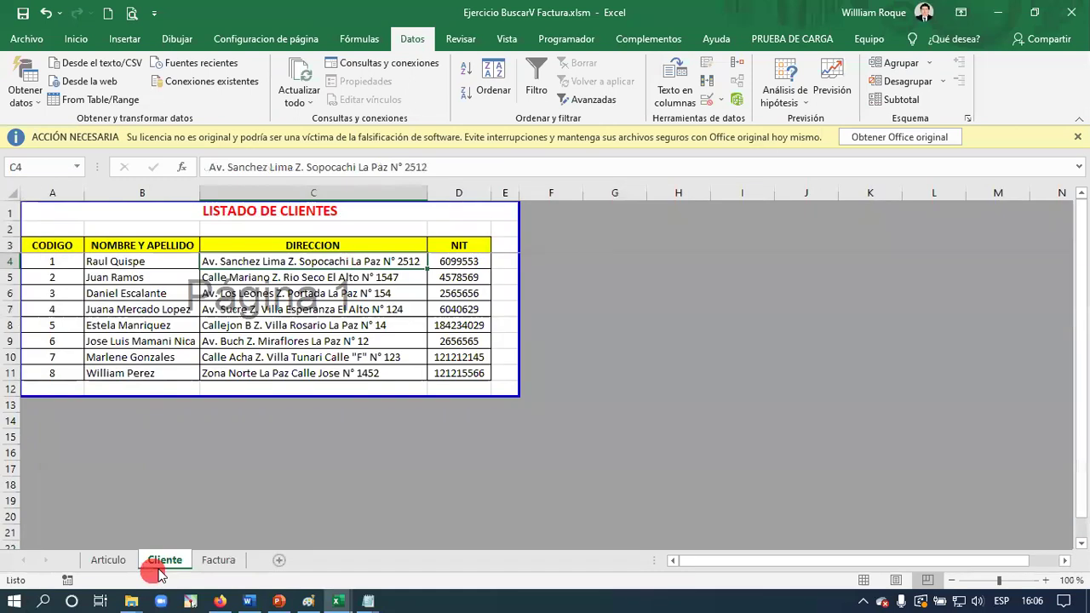
left_click(119, 341)
left_click(284, 342)
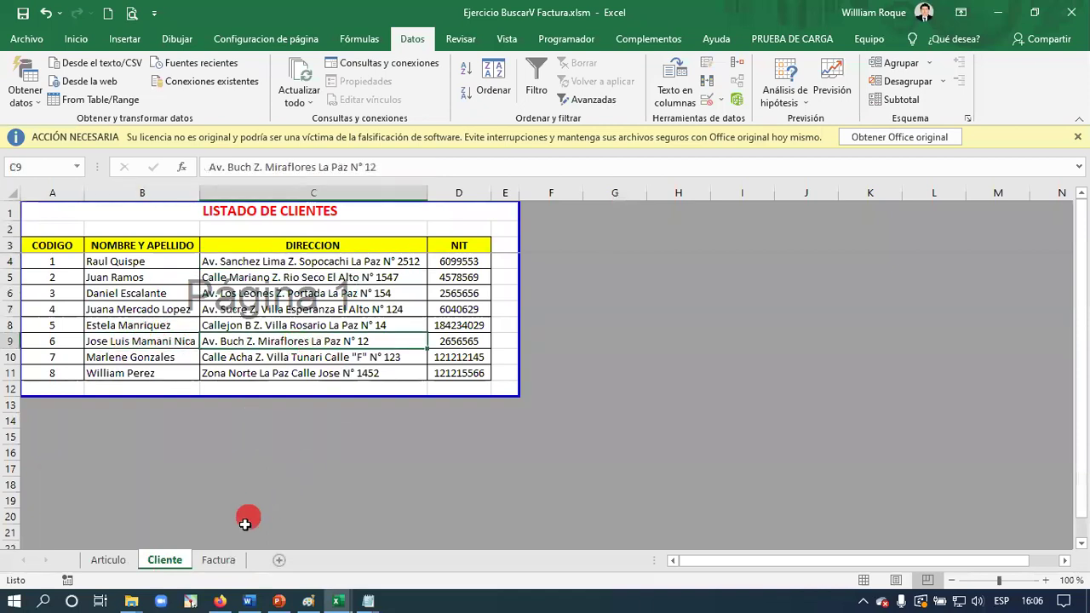
left_click(217, 560)
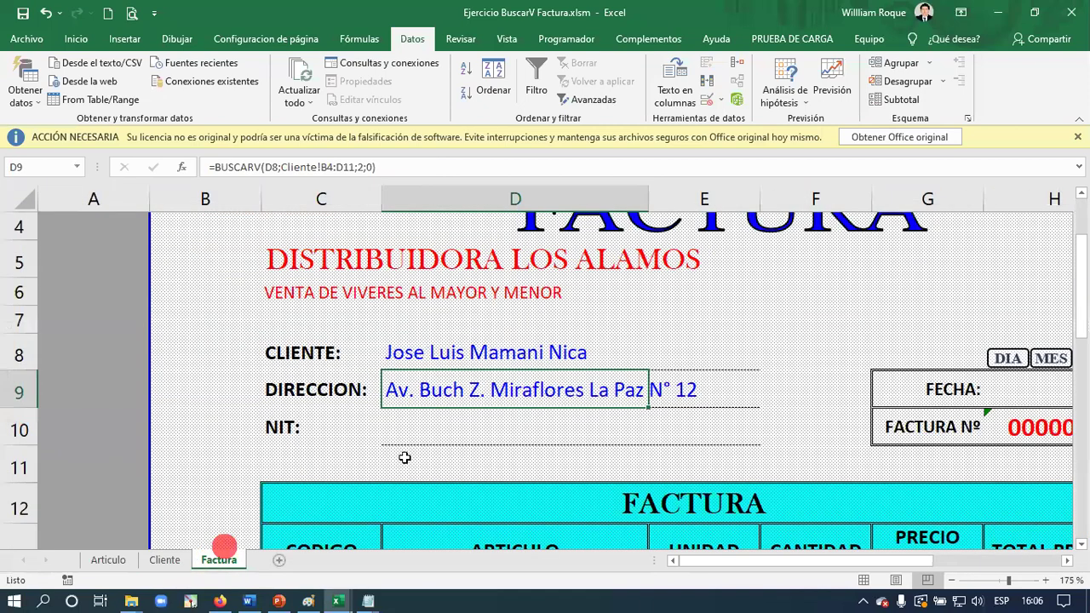
double_click(555, 380)
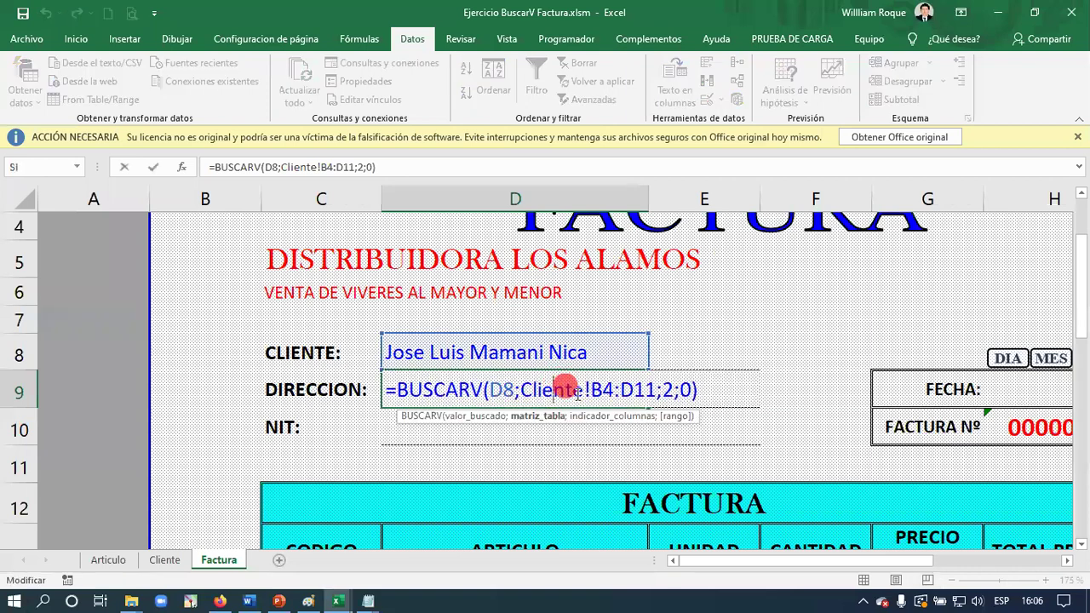
left_click(672, 390)
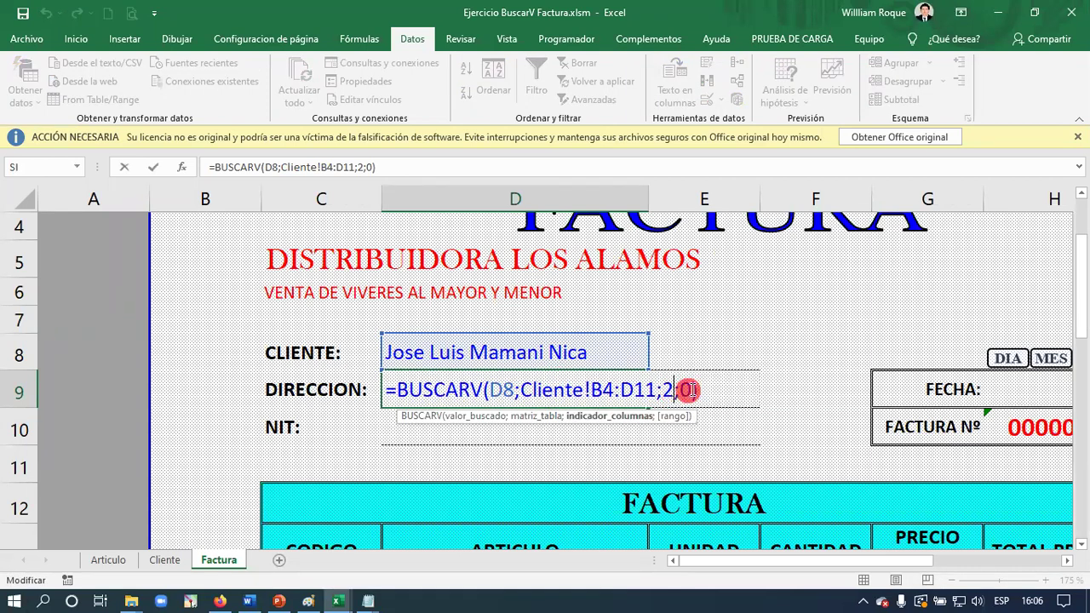
key("Return")
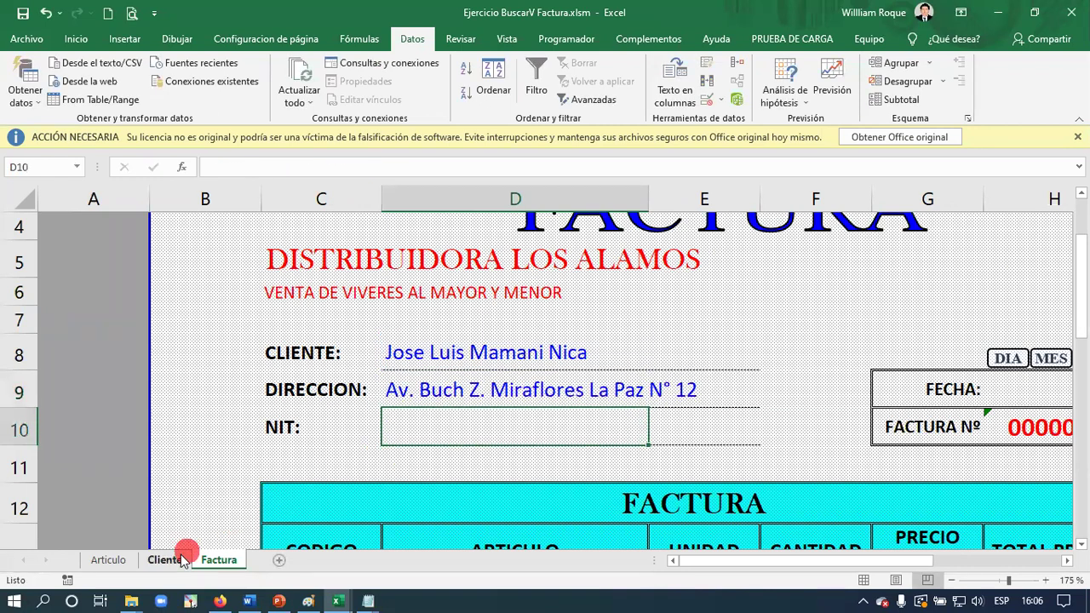
left_click(170, 560)
left_click_drag(138, 259, 482, 371)
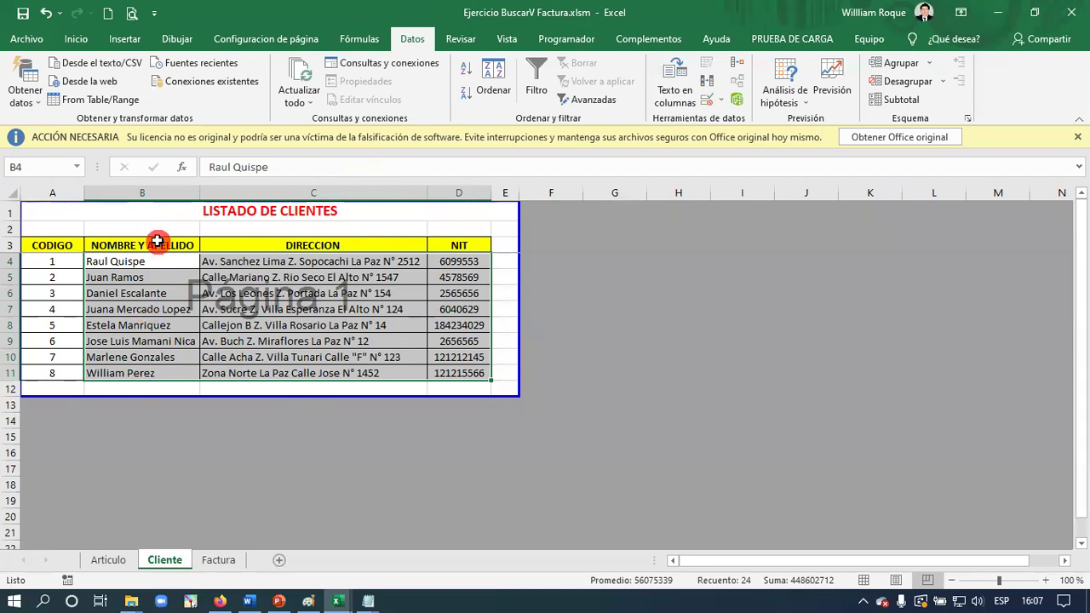
left_click(214, 560)
left_click(599, 389)
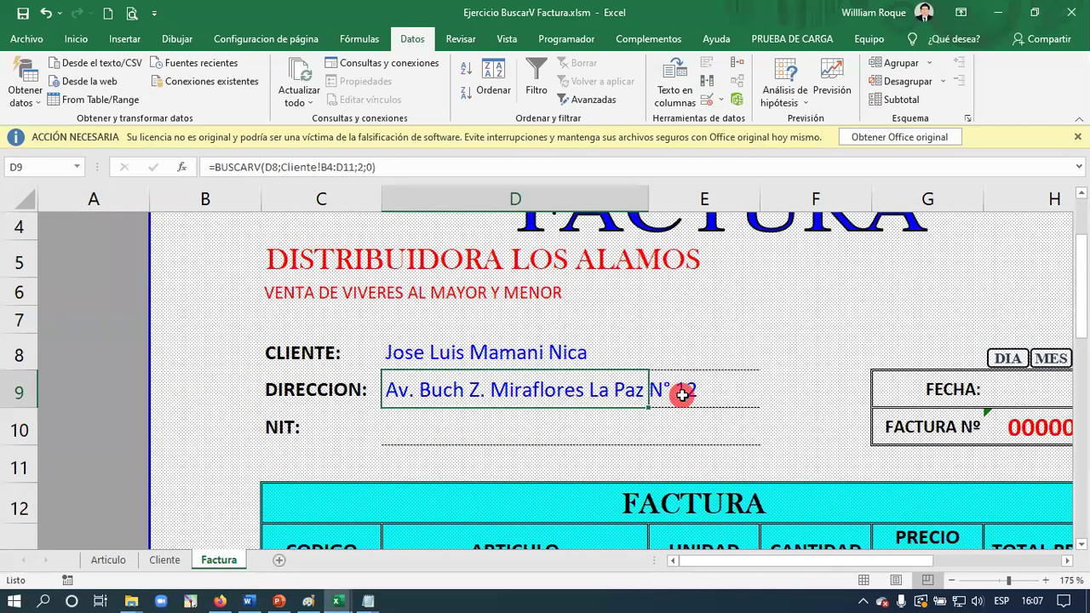
left_click(425, 430)
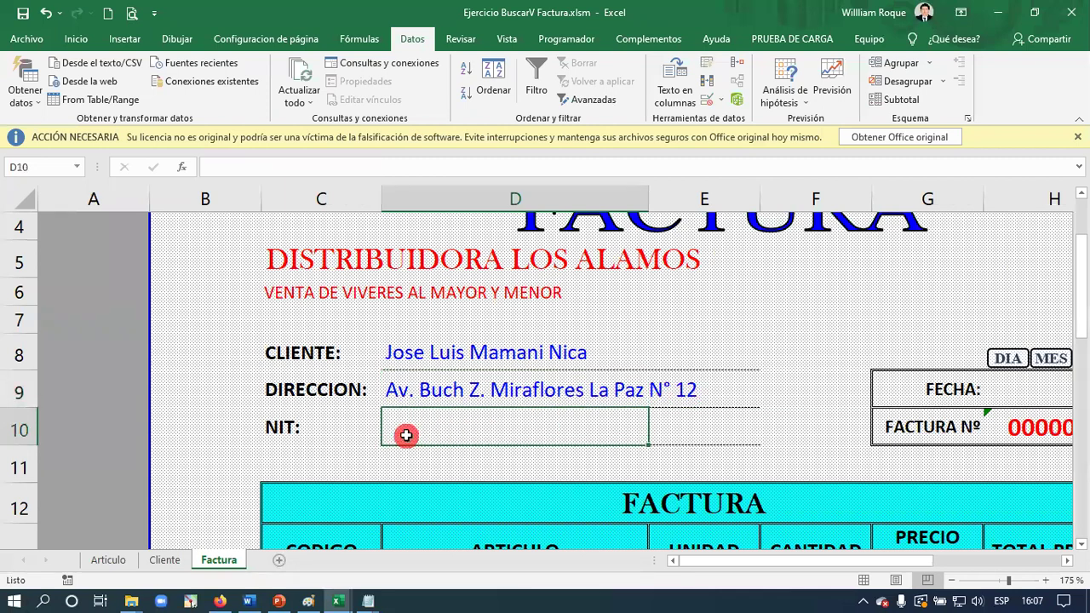
left_click(430, 388)
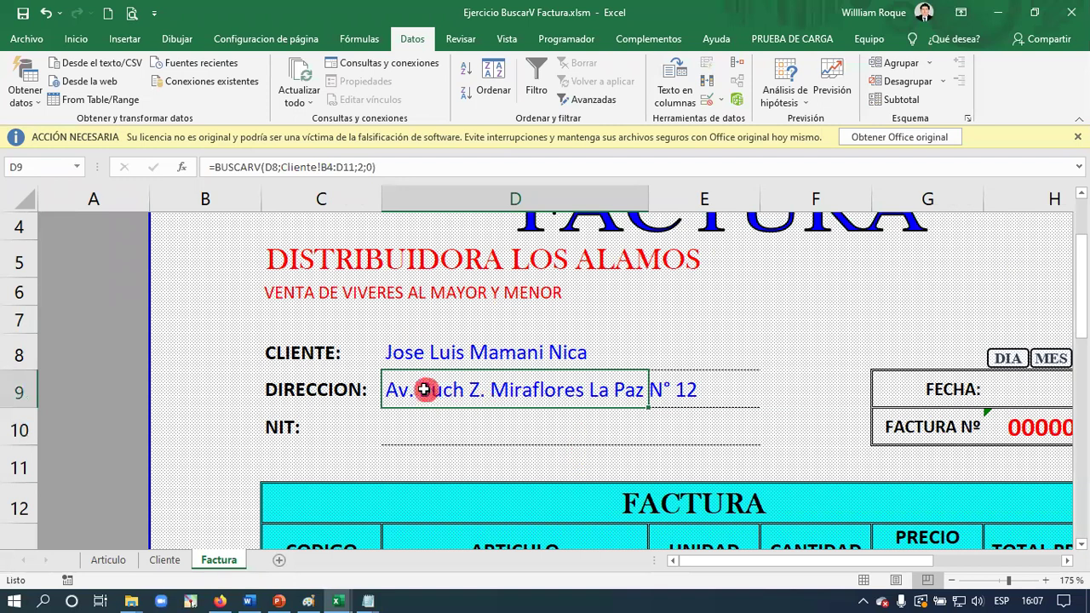
left_click(414, 436)
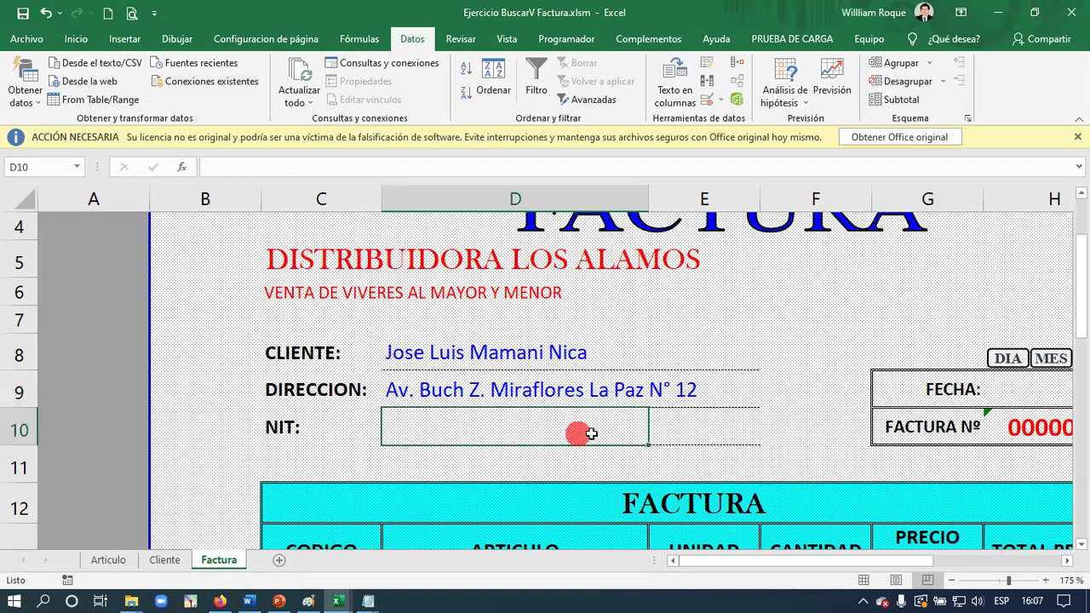
scroll(563, 432, "down", 1)
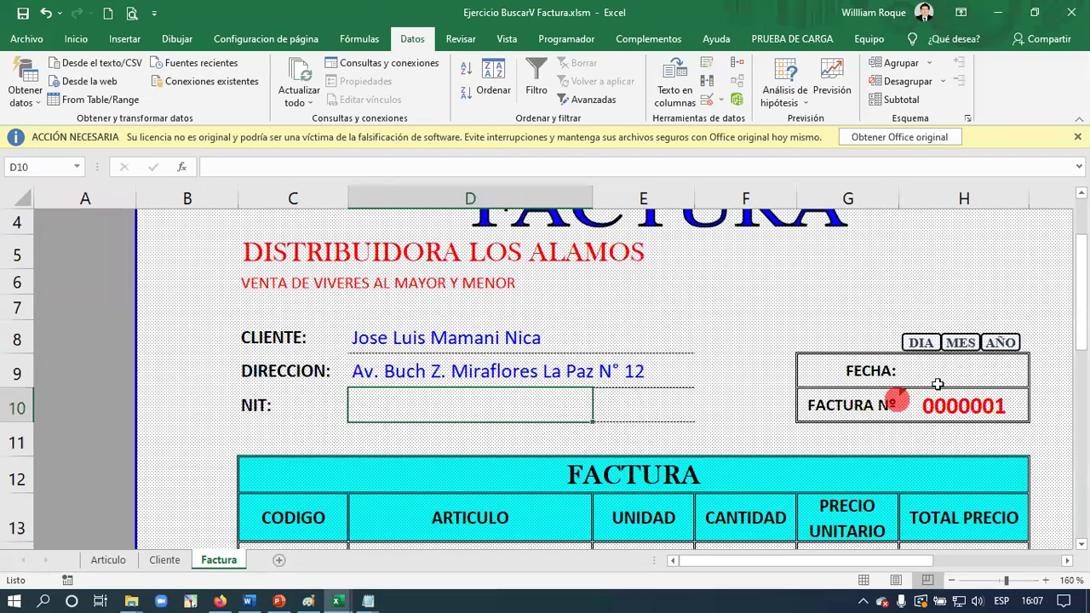
scroll(905, 377, "down", 1)
scroll(503, 440, "down", 1)
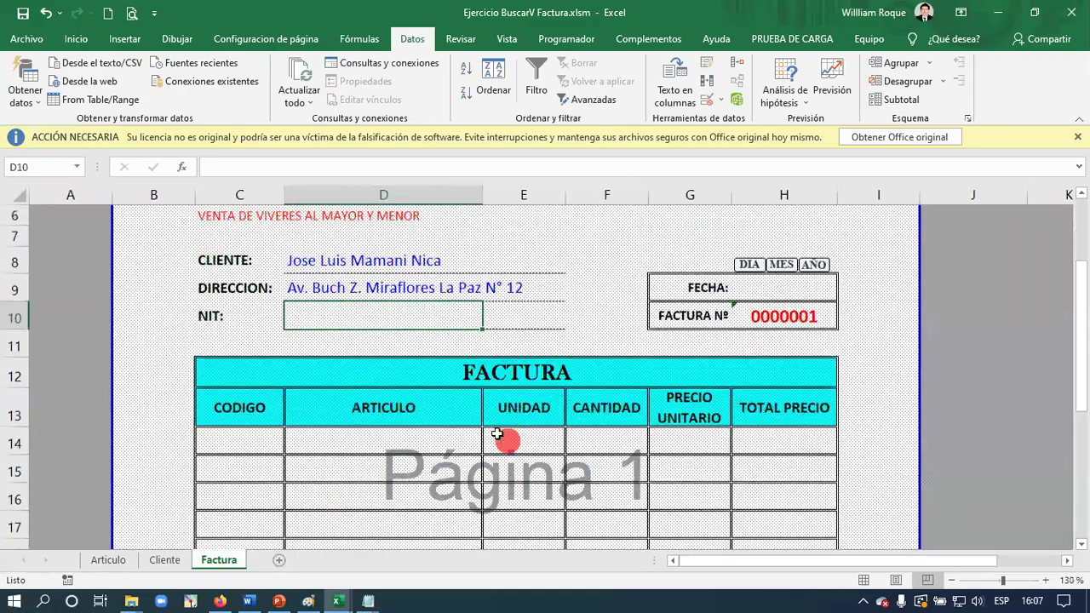
scroll(450, 440, "down", 2)
scroll(450, 440, "down", 1)
scroll(435, 428, "down", 2)
scroll(426, 394, "up", 1)
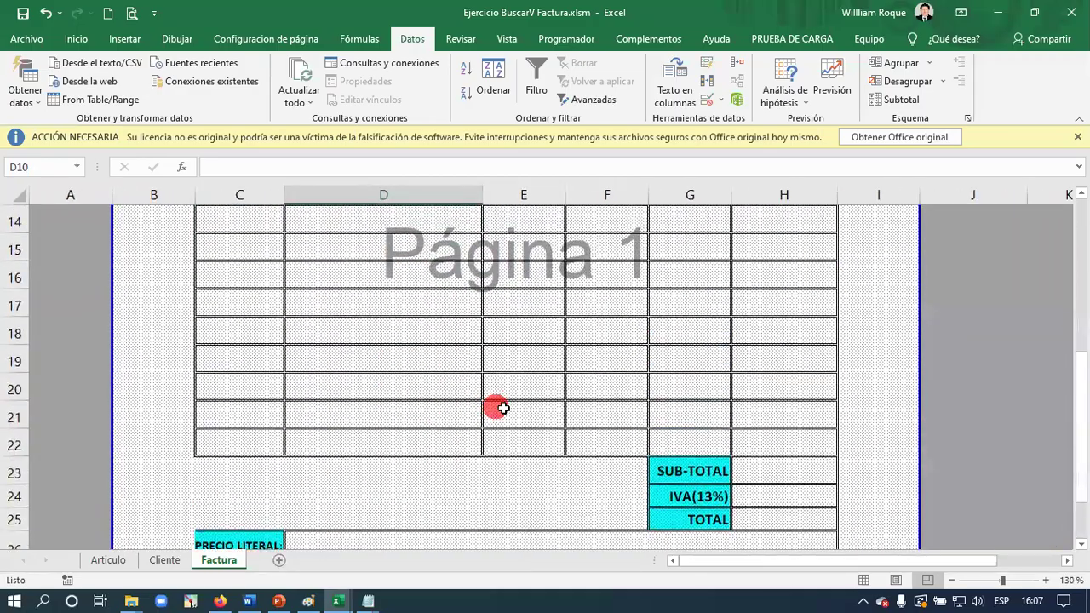
scroll(499, 408, "up", 2)
scroll(724, 458, "down", 1)
scroll(712, 452, "down", 1)
scroll(710, 442, "up", 1)
left_click(259, 320)
left_click(383, 319)
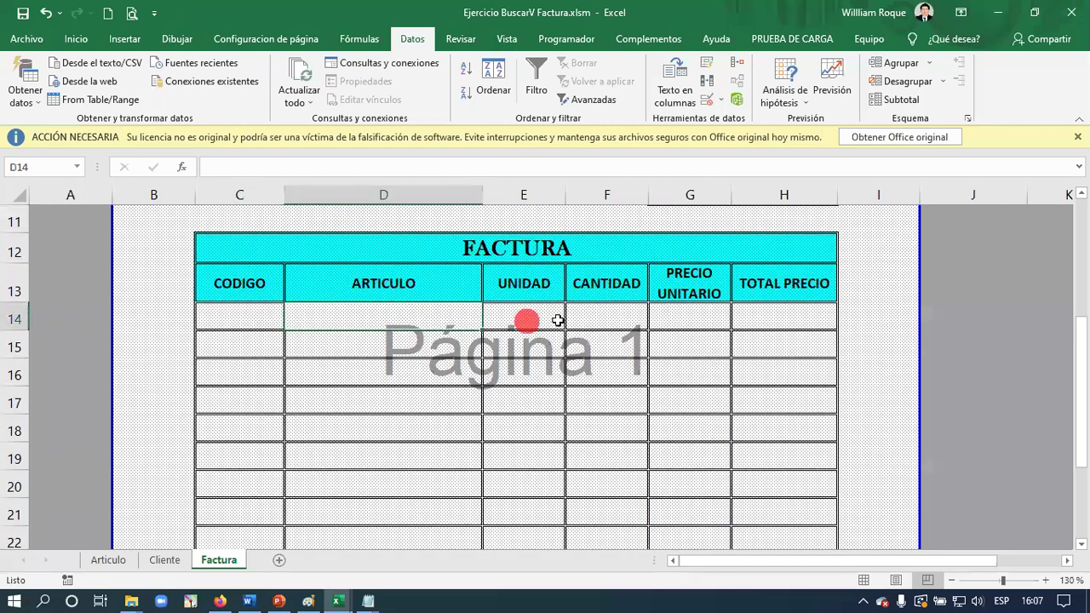
left_click(557, 319)
scroll(655, 328, "up", 2)
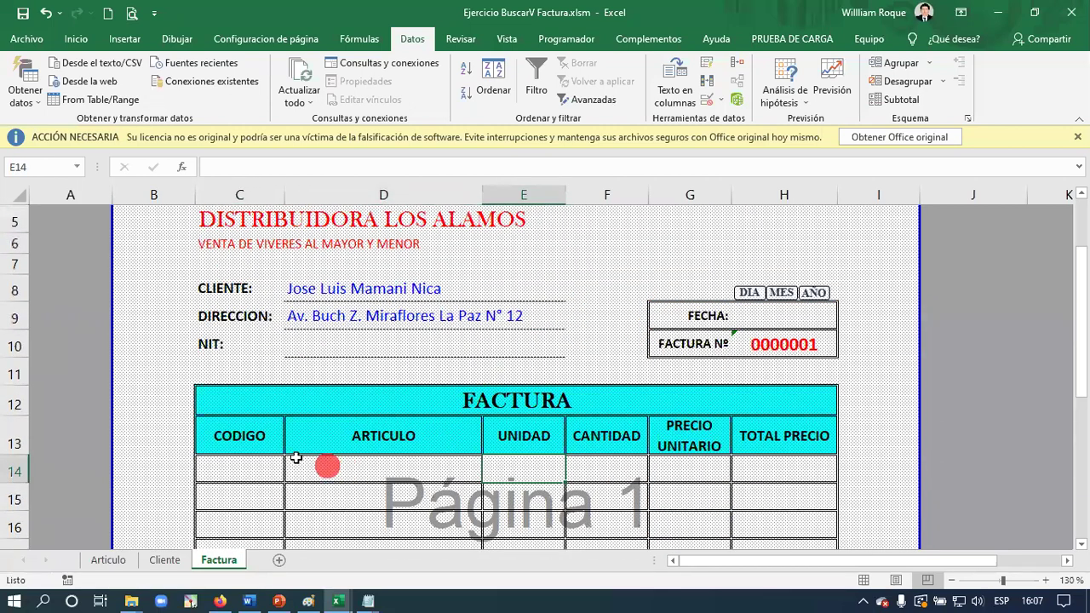
left_click(258, 465)
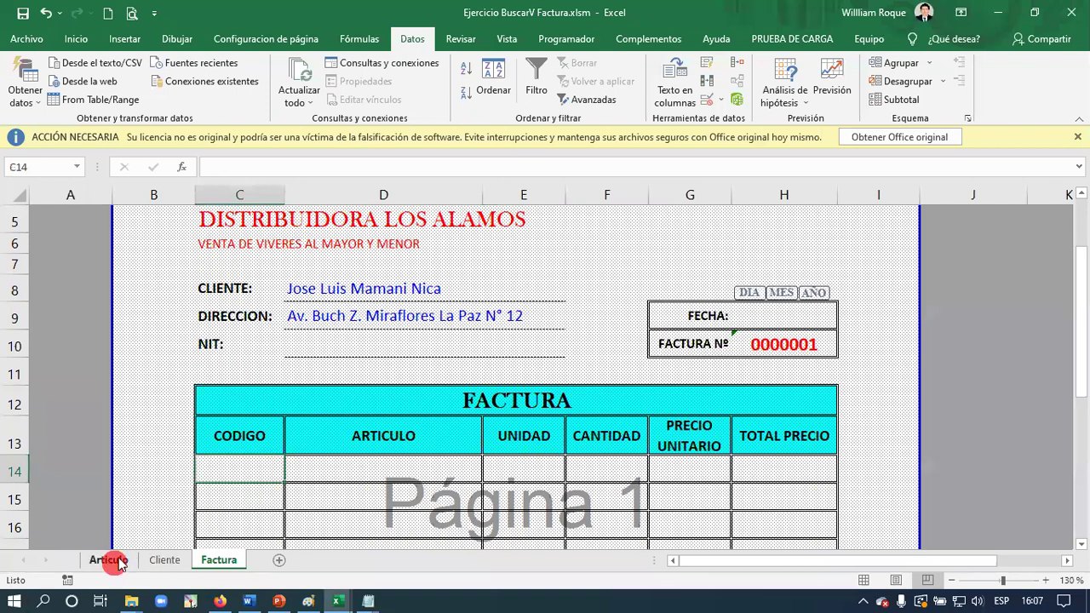
left_click(108, 560)
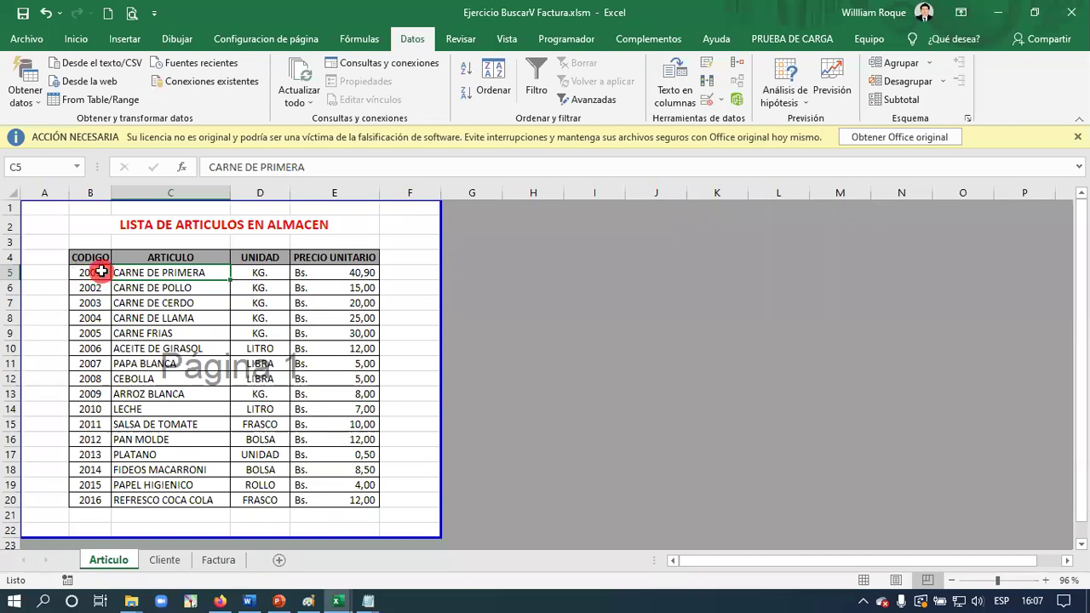
left_click_drag(100, 272, 92, 439)
left_click(180, 276)
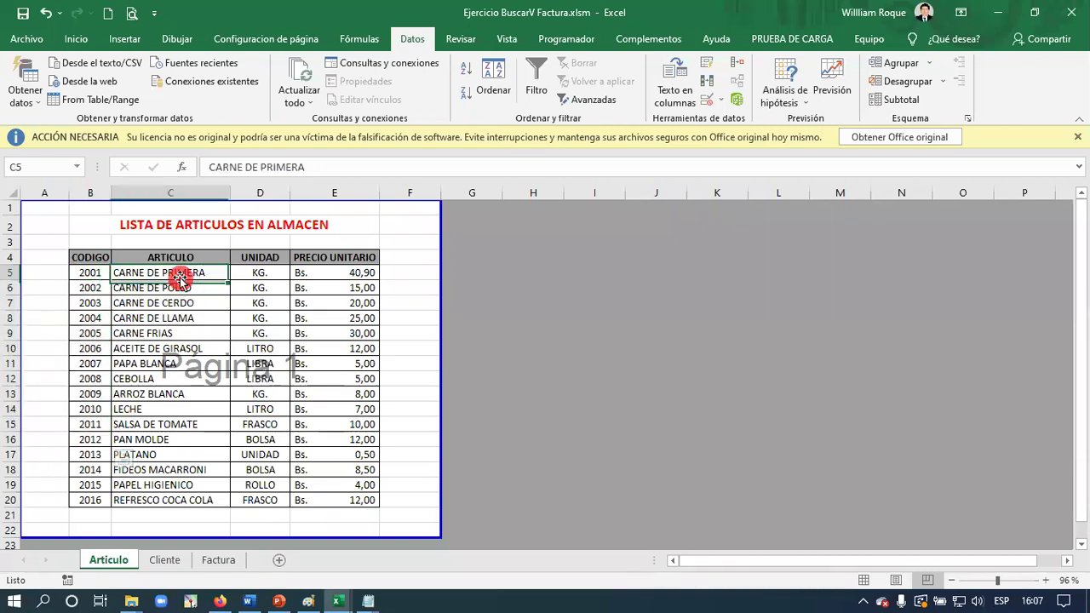
left_click(214, 560)
left_click(373, 468)
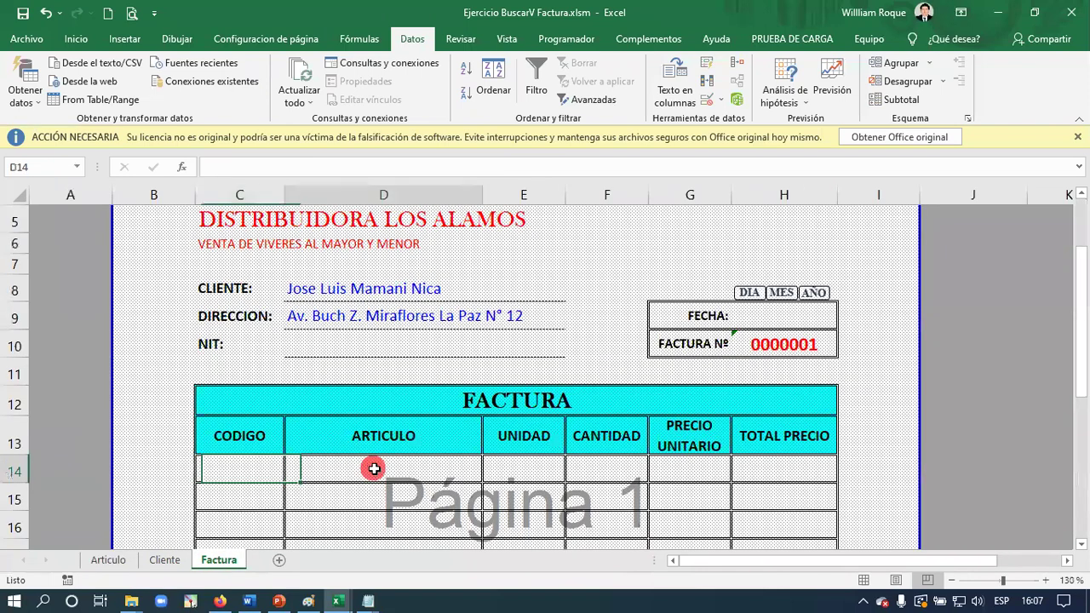
left_click(101, 559)
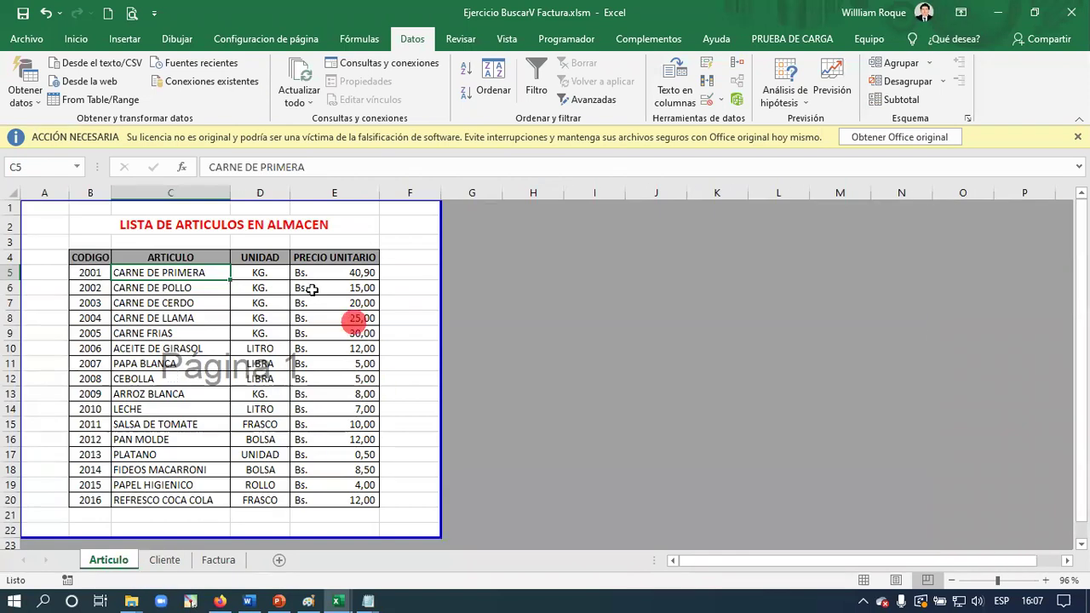
left_click(219, 559)
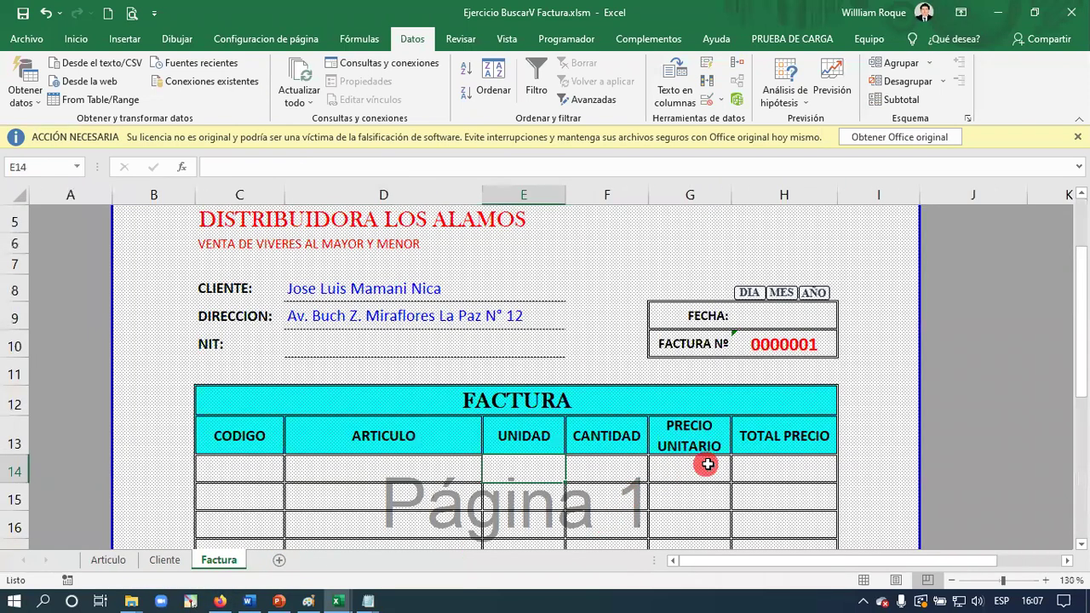
left_click(630, 462)
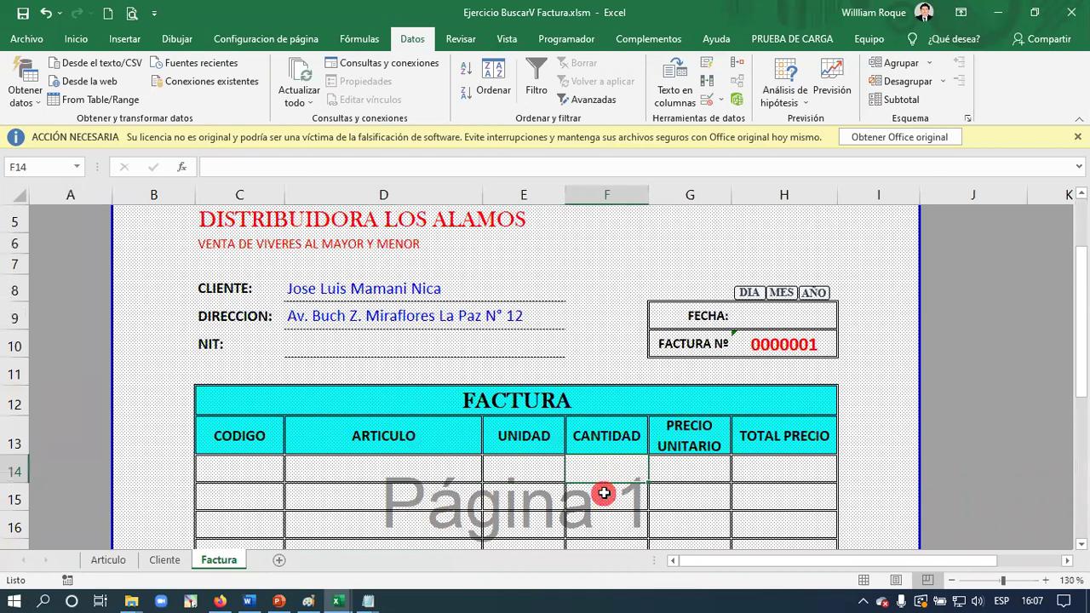
left_click(693, 473)
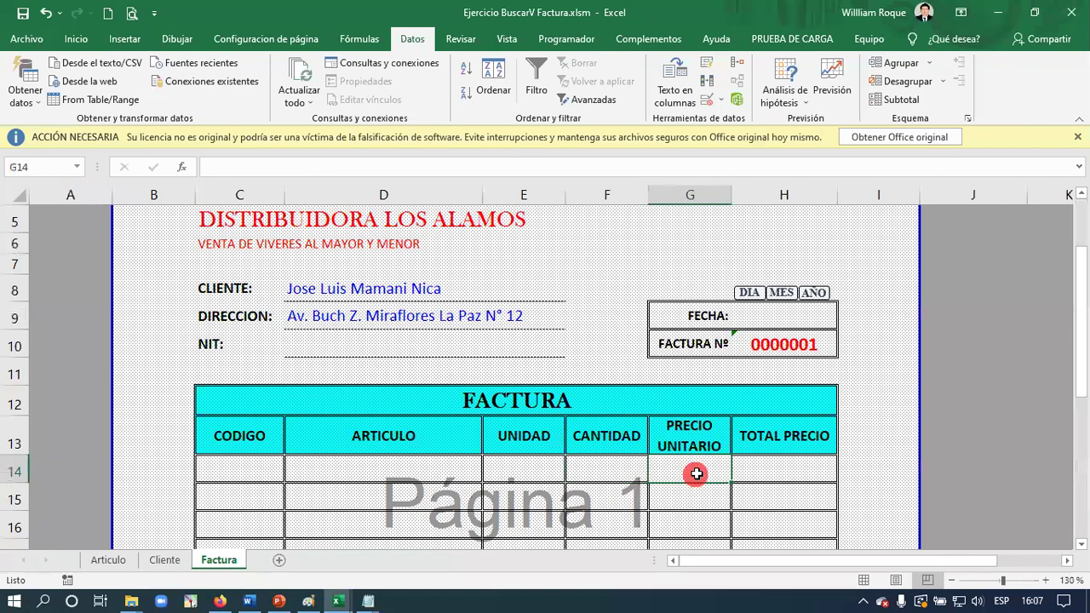
left_click(106, 561)
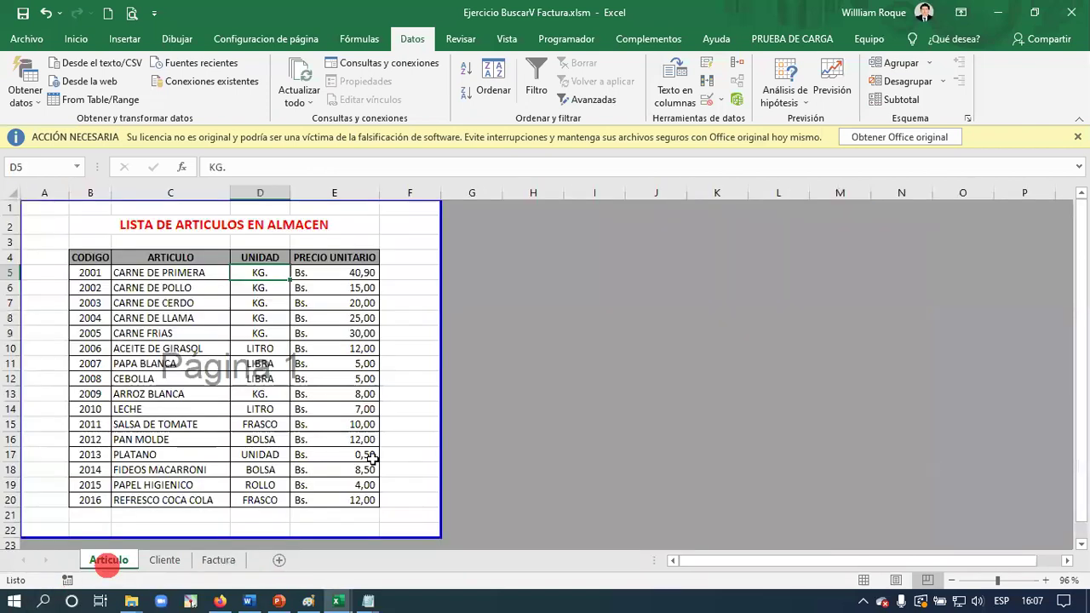
left_click(334, 272)
left_click(219, 561)
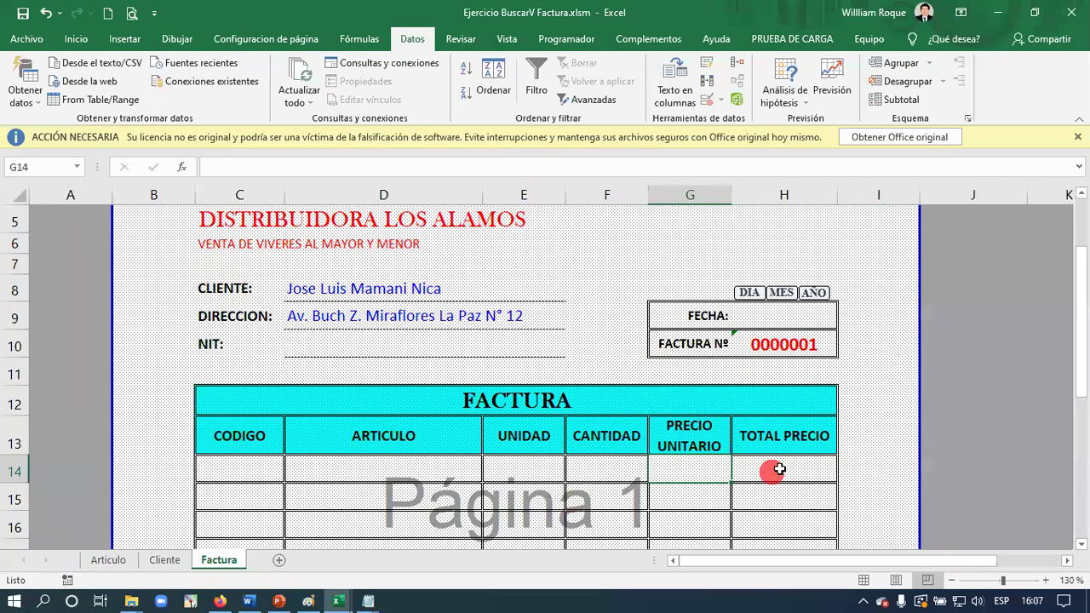
scroll(656, 440, "down", 3)
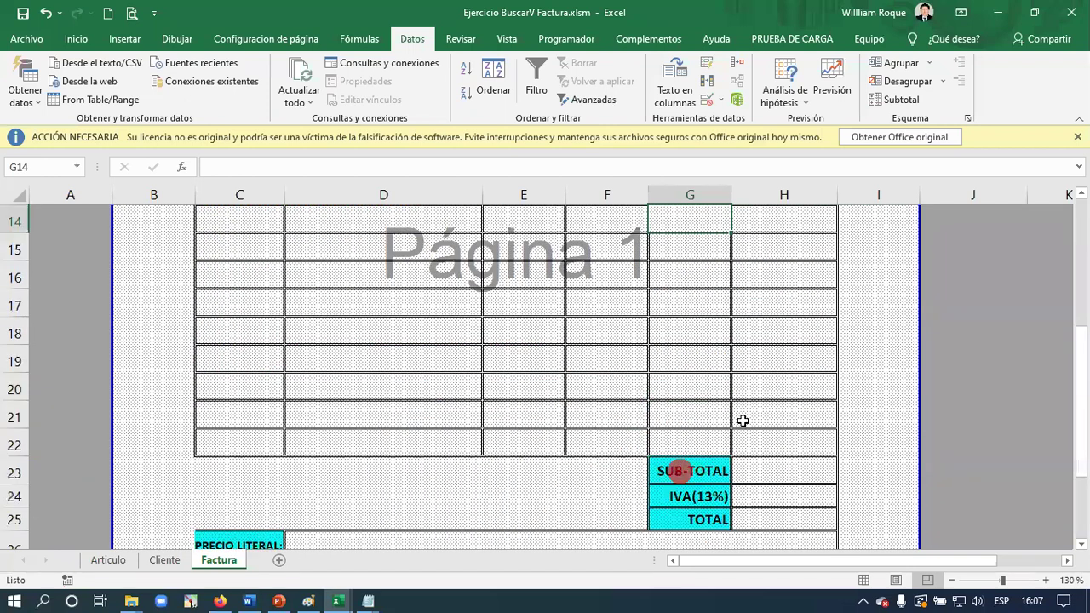
left_click(772, 464)
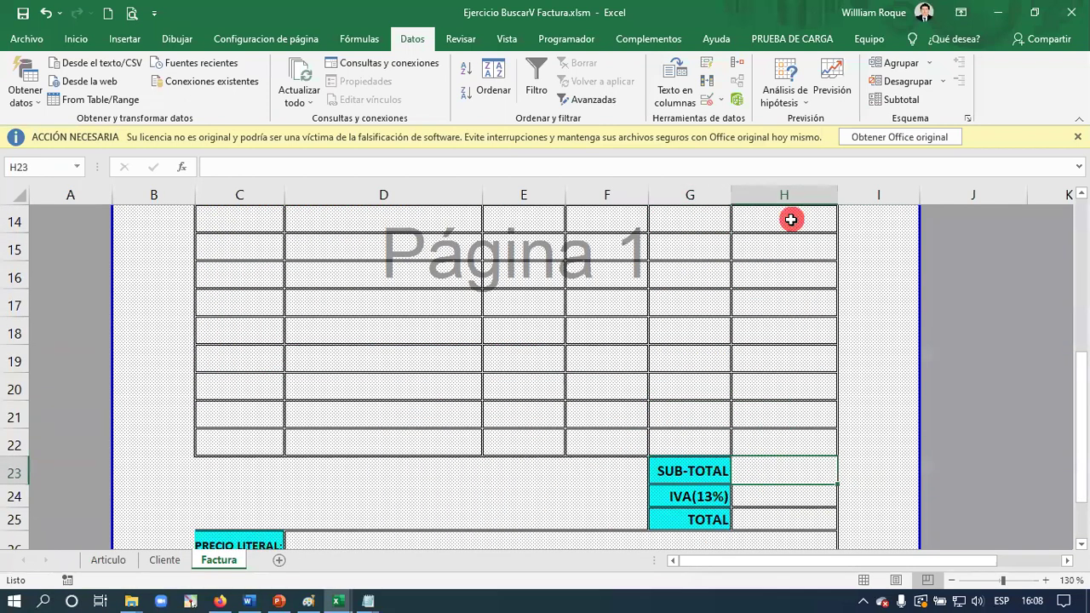
left_click_drag(789, 219, 800, 415)
left_click(782, 494)
scroll(793, 486, "down", 2)
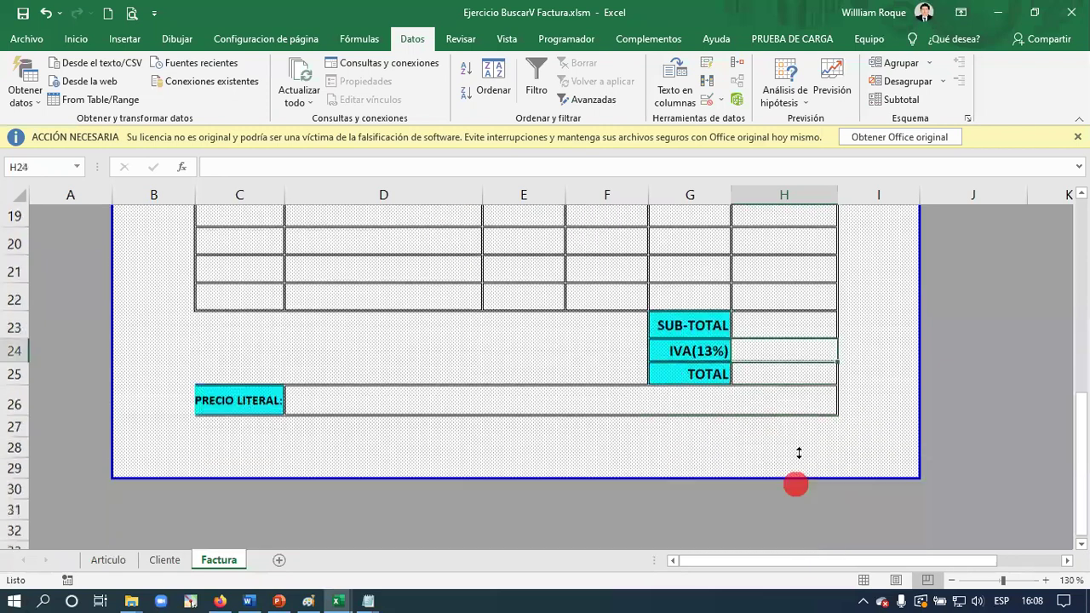
left_click(785, 351)
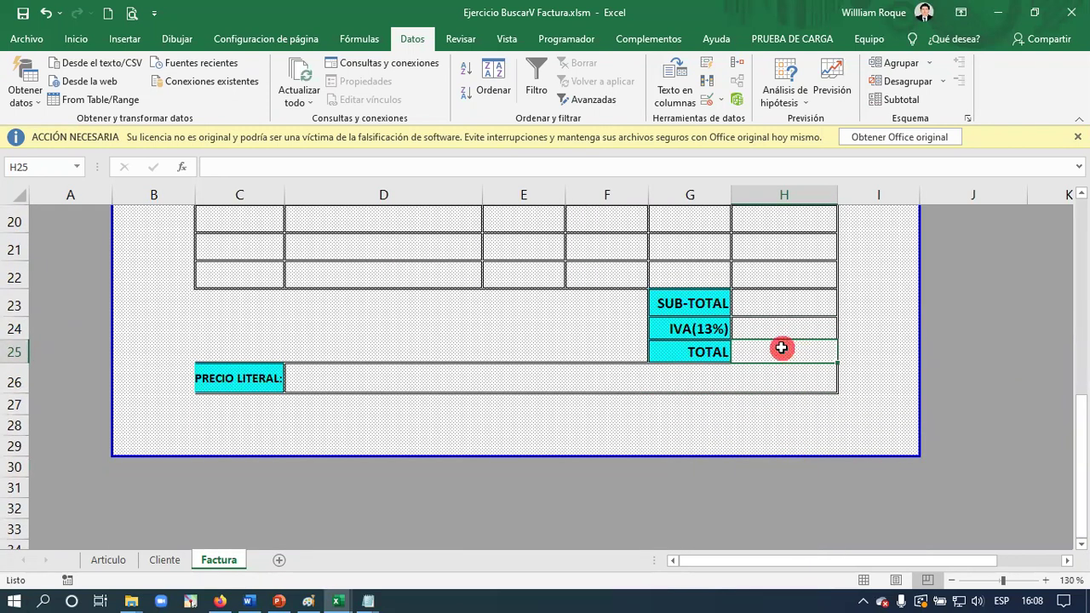
left_click_drag(774, 294, 776, 348)
left_click(778, 349)
left_click(366, 378)
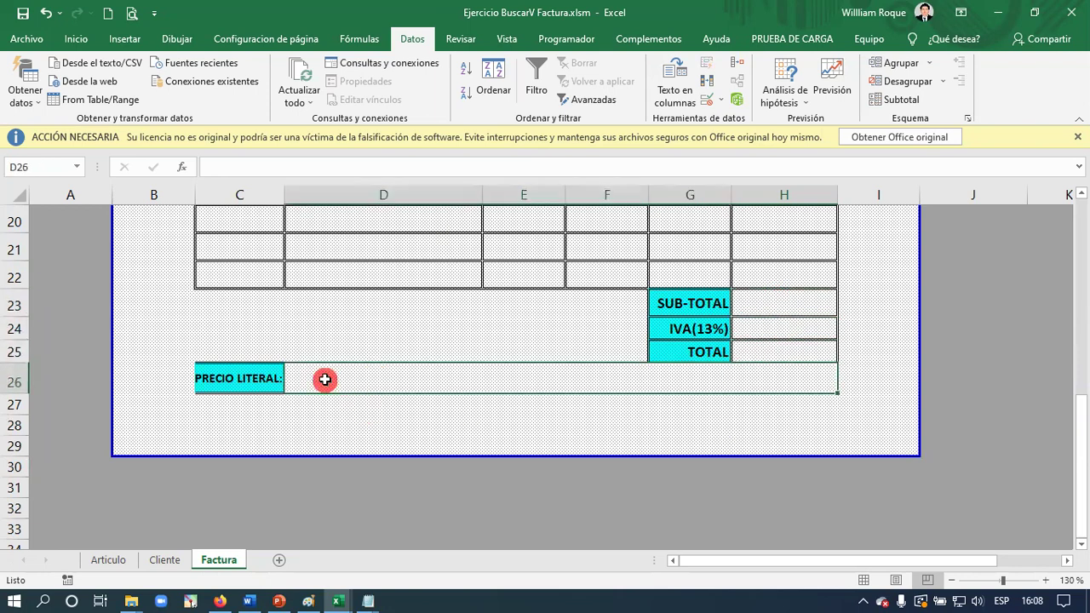
scroll(443, 379, "up", 1)
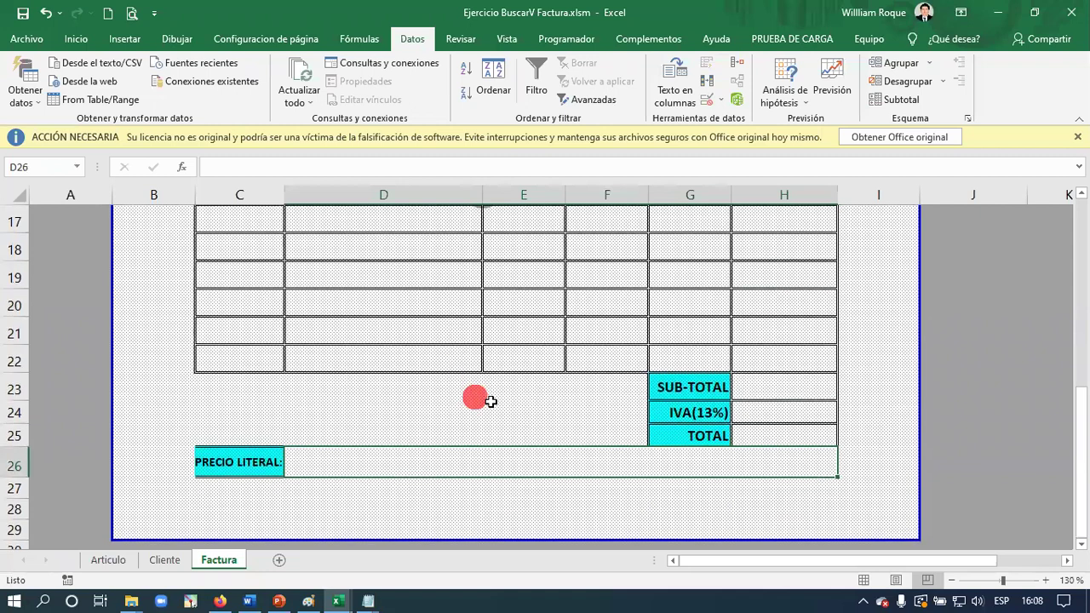
scroll(550, 398, "up", 2)
scroll(550, 399, "up", 1)
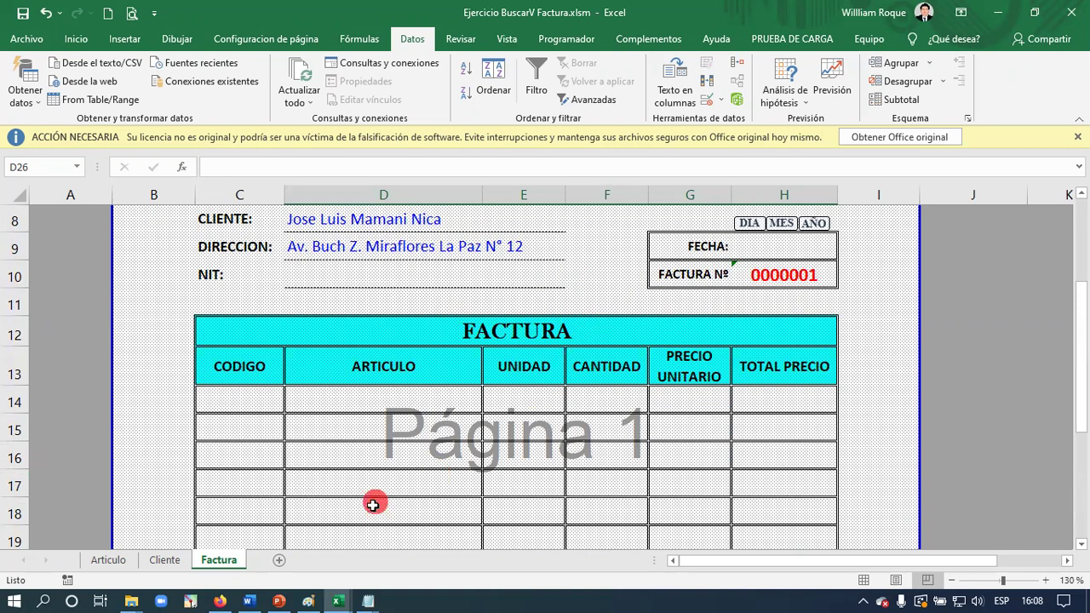
scroll(532, 417, "down", 1)
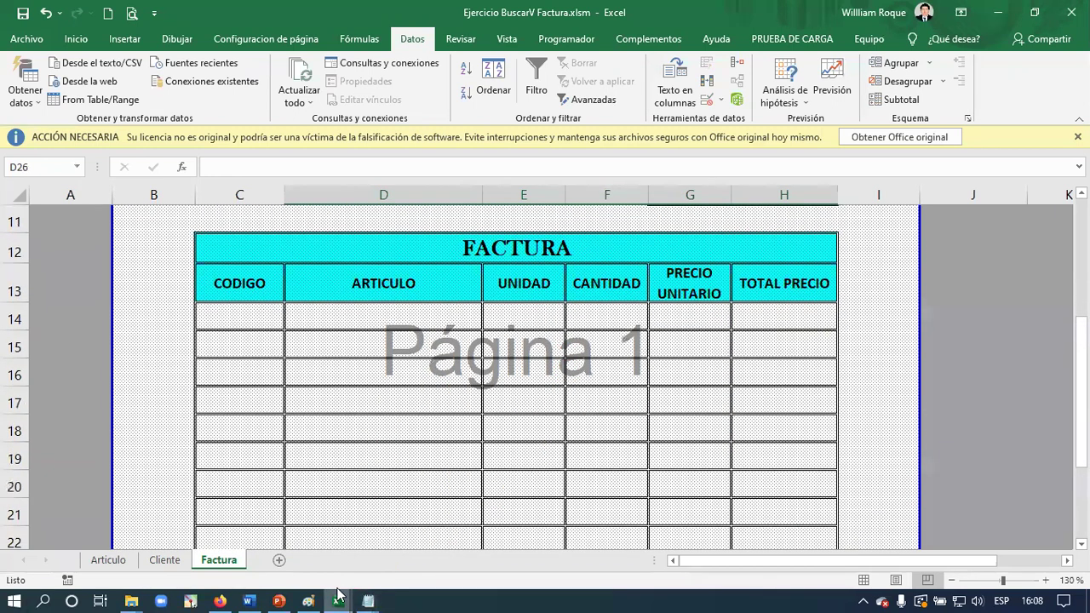
- Compare Libro3's spelled-out amount in I4 with the PARTE LITERAL text in Ejercicios
mouse_move(339, 596)
left_click(405, 526)
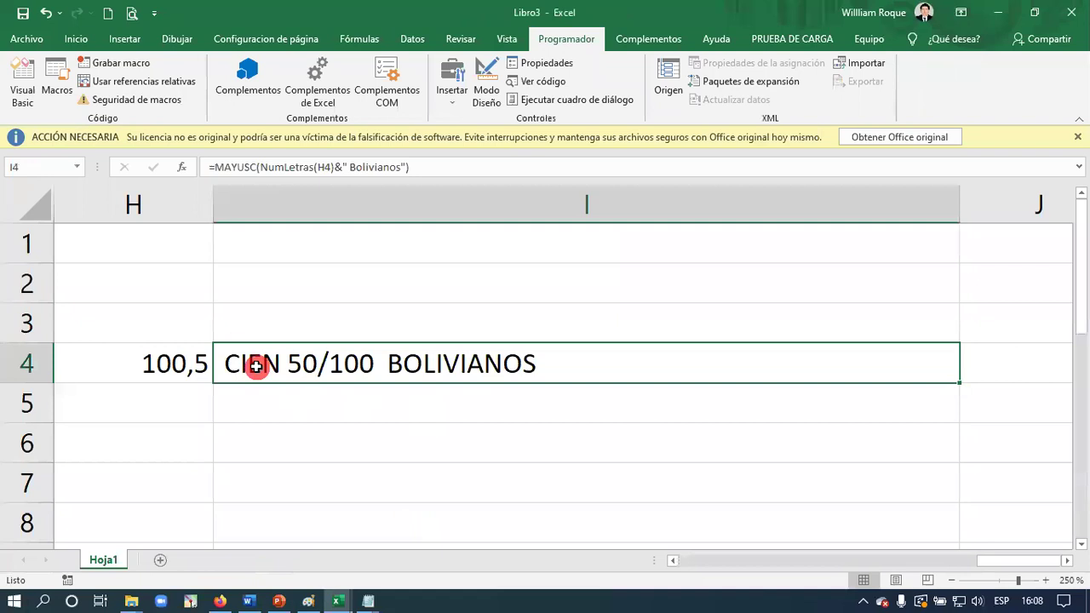
left_click(261, 399)
left_click(264, 365)
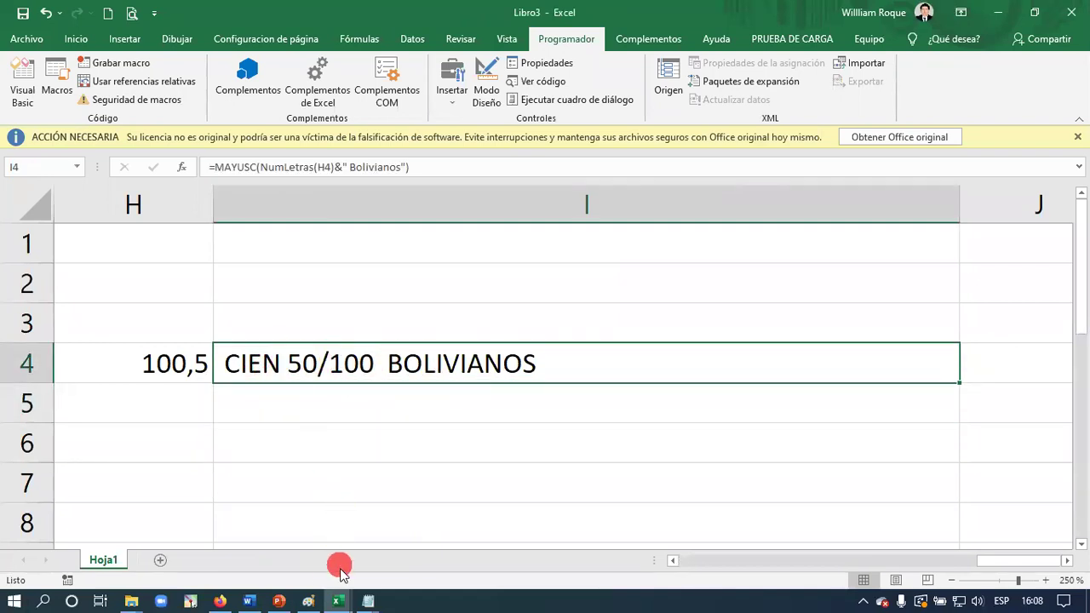
mouse_move(339, 596)
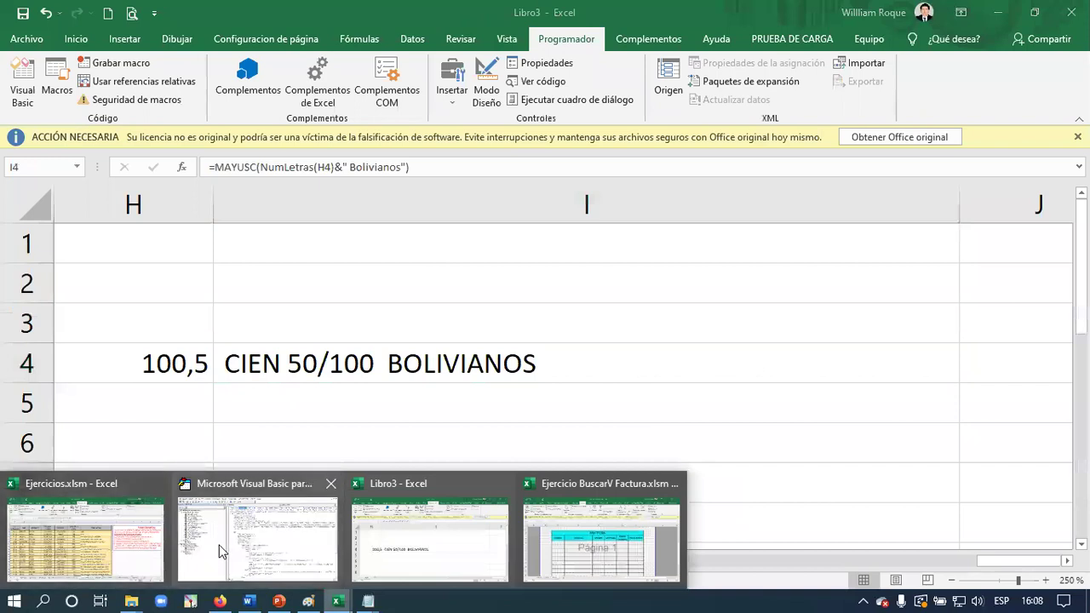
left_click(106, 538)
left_click(629, 275)
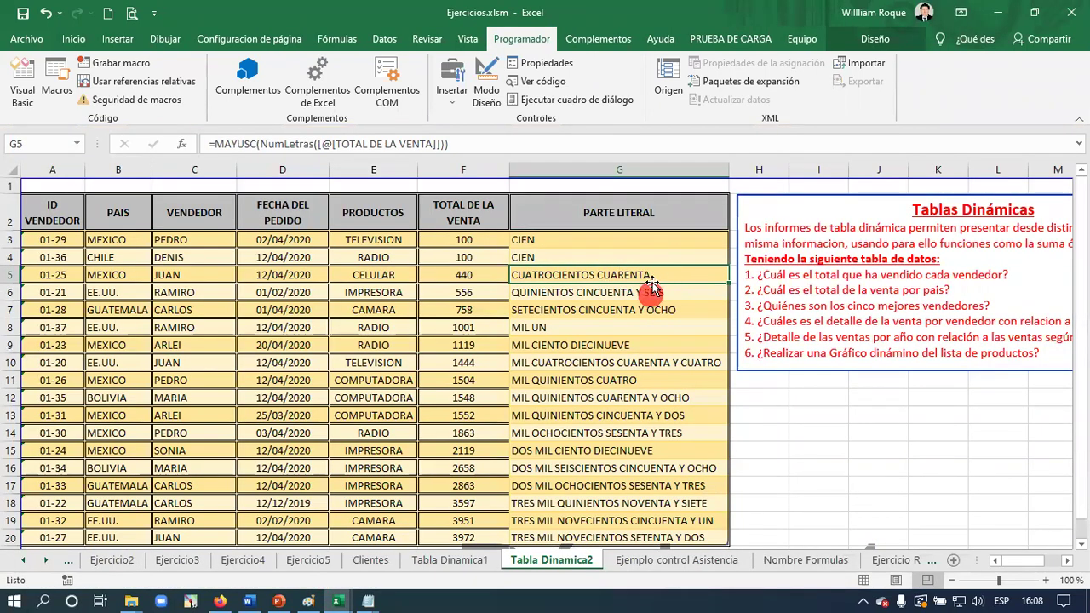
- In Libro3, change H4 from 100,5 to 100,55 and minimize the workbook
mouse_move(337, 601)
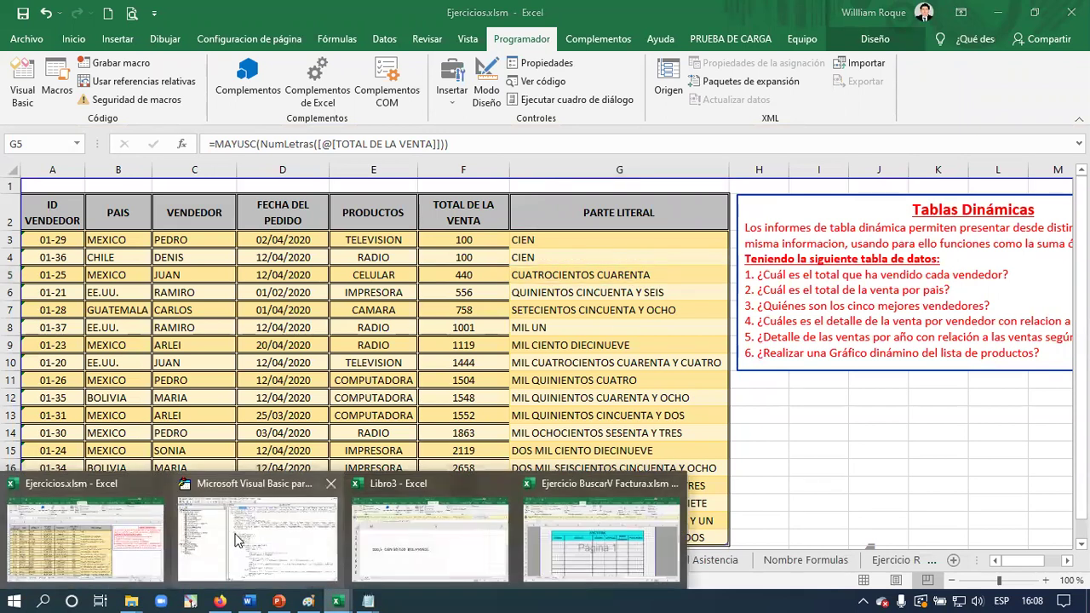
left_click(403, 547)
left_click(190, 365)
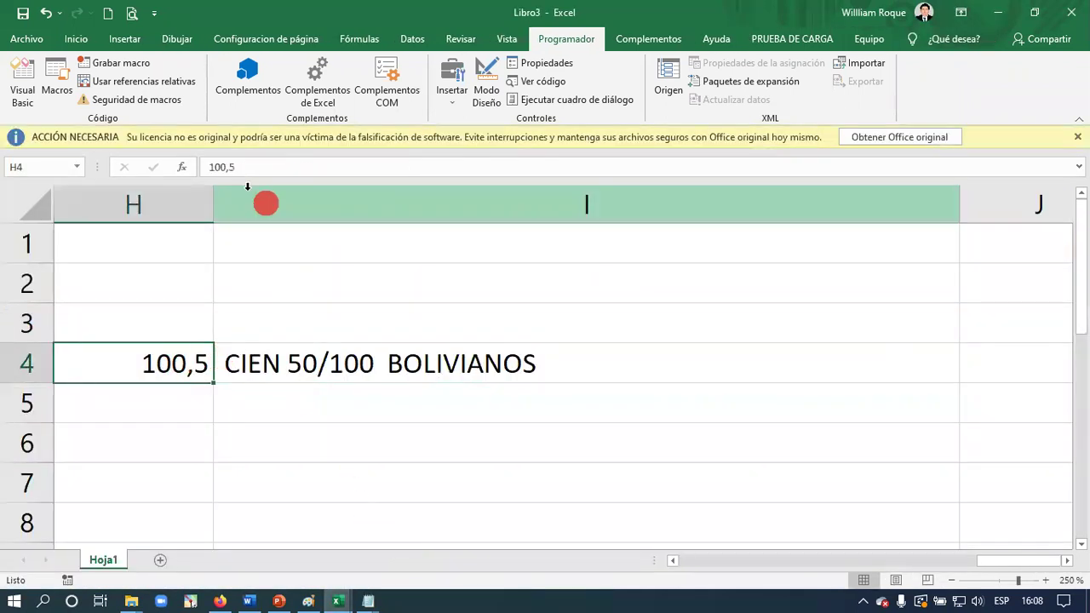
left_click(239, 174)
type("5")
key("Return")
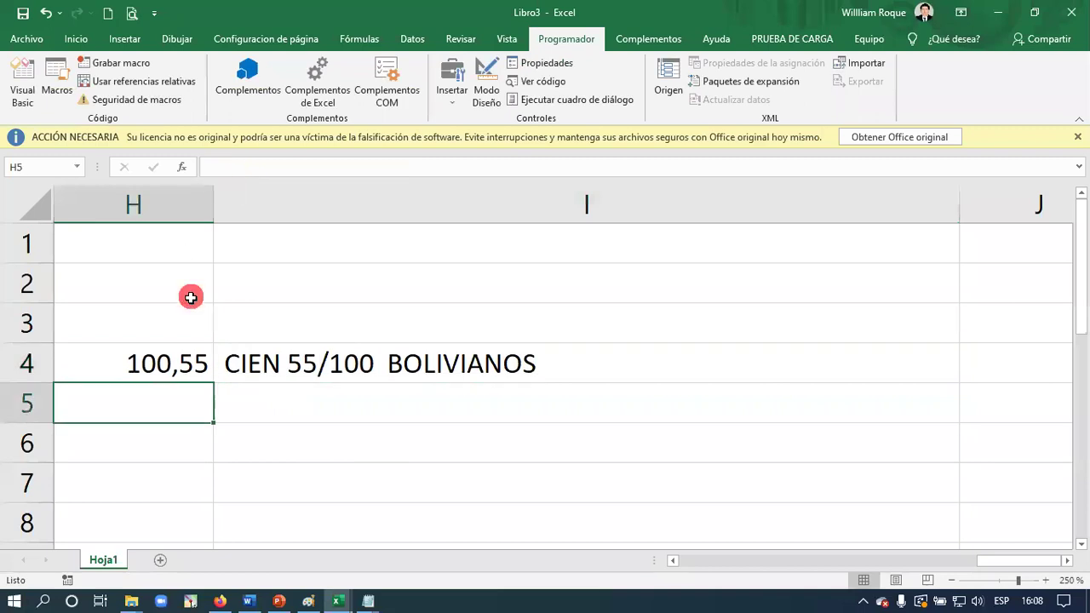
left_click(198, 368)
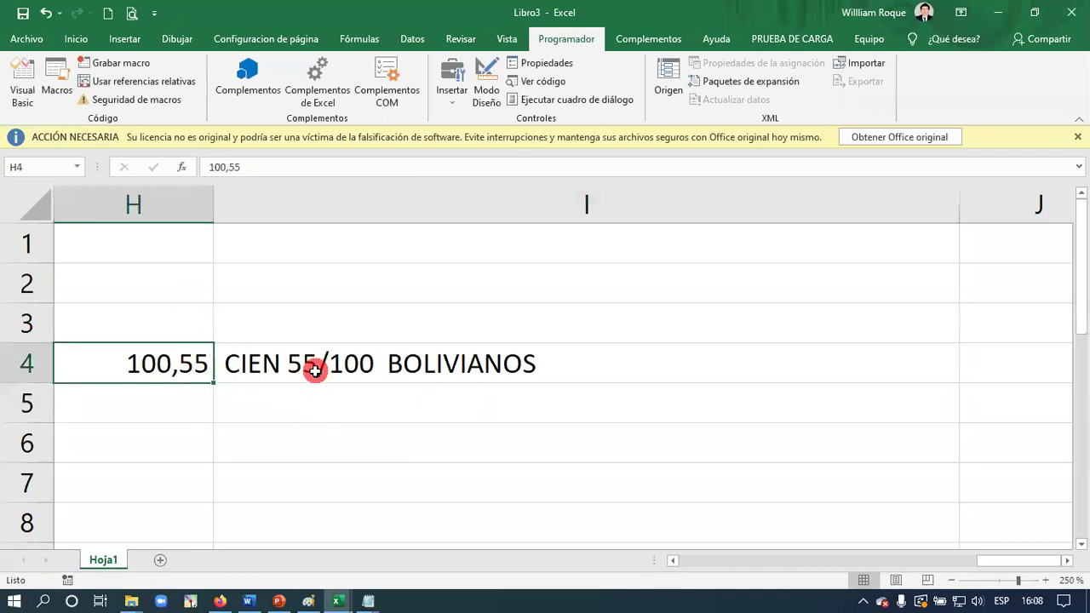
left_click(1000, 11)
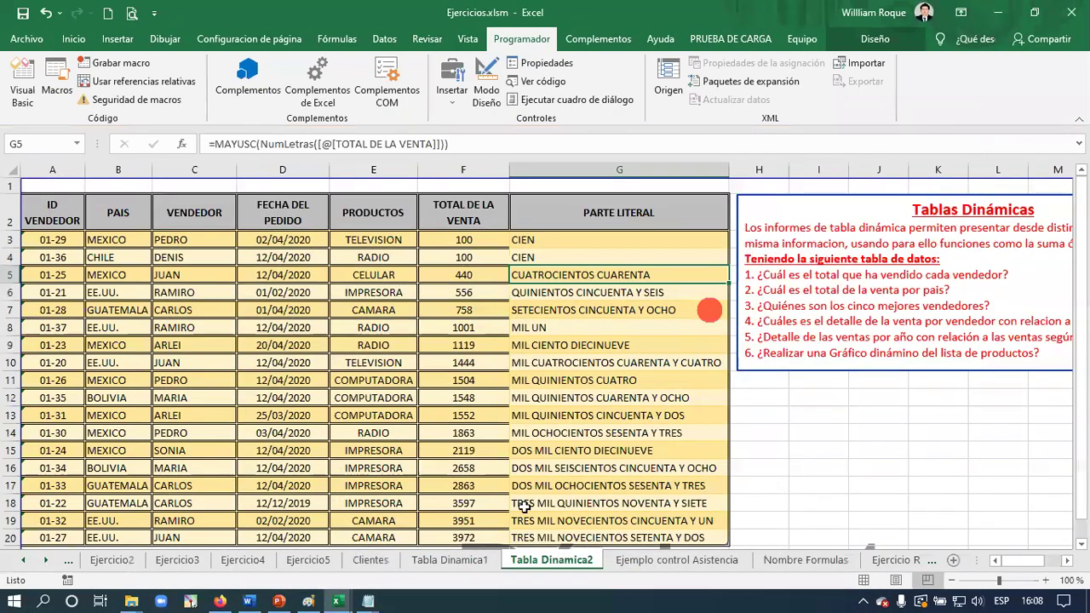
- Back in the invoice workbook, start =BUSCARV(D8; in the NIT cell D10
mouse_move(337, 601)
left_click(582, 531)
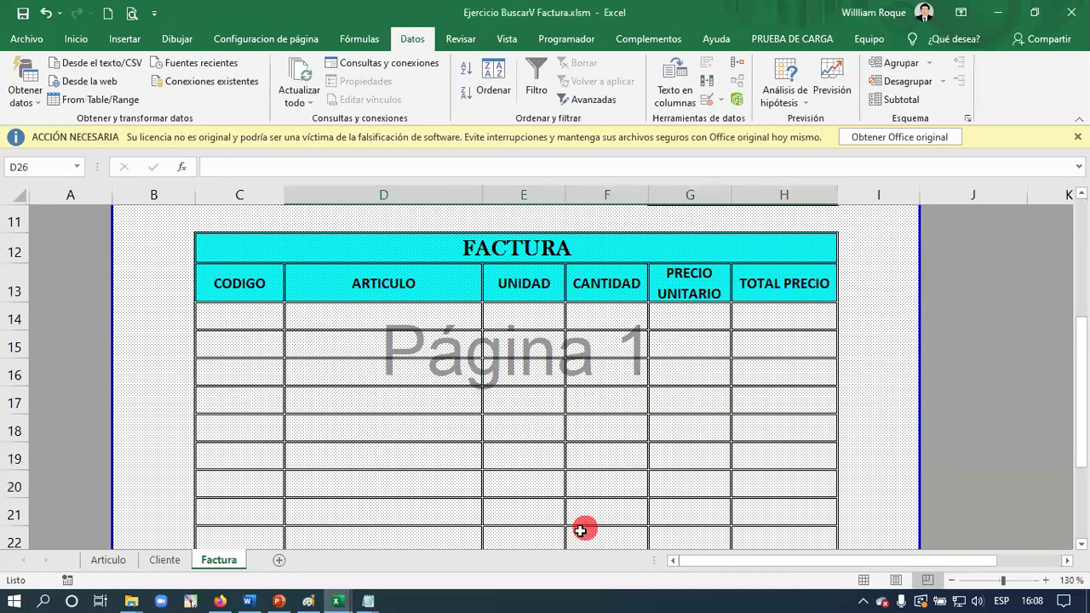
scroll(612, 375, "up", 3)
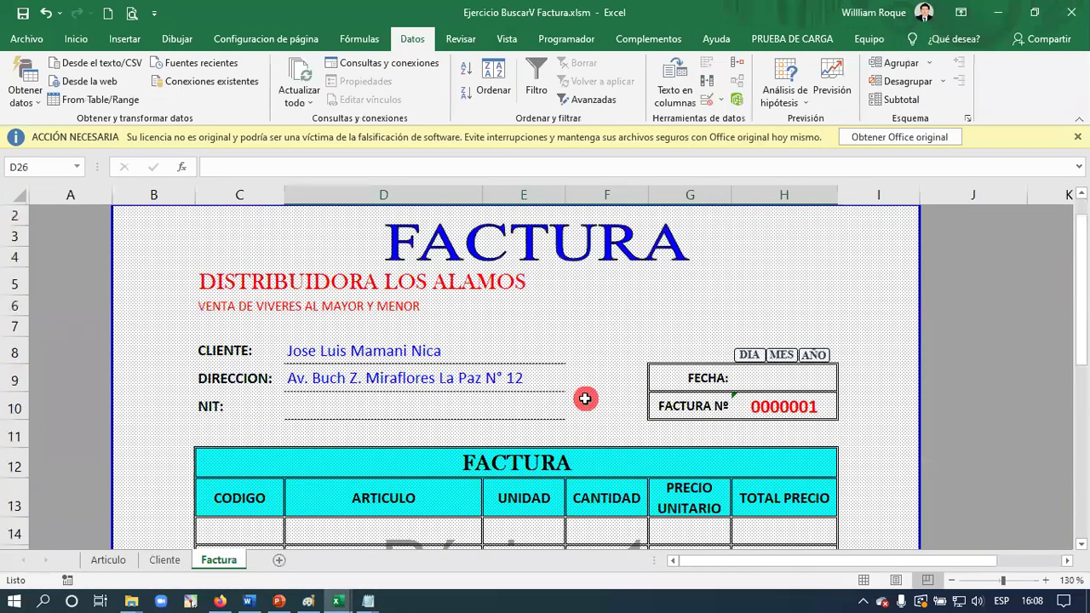
scroll(557, 421, "down", 1)
scroll(557, 420, "down", 1)
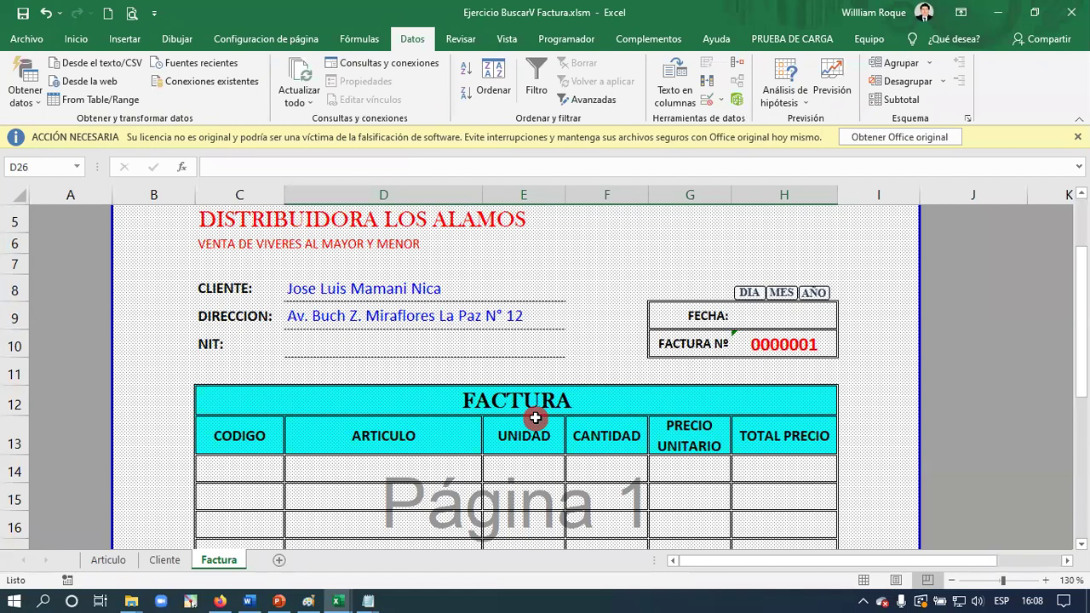
left_click(384, 345)
type("=")
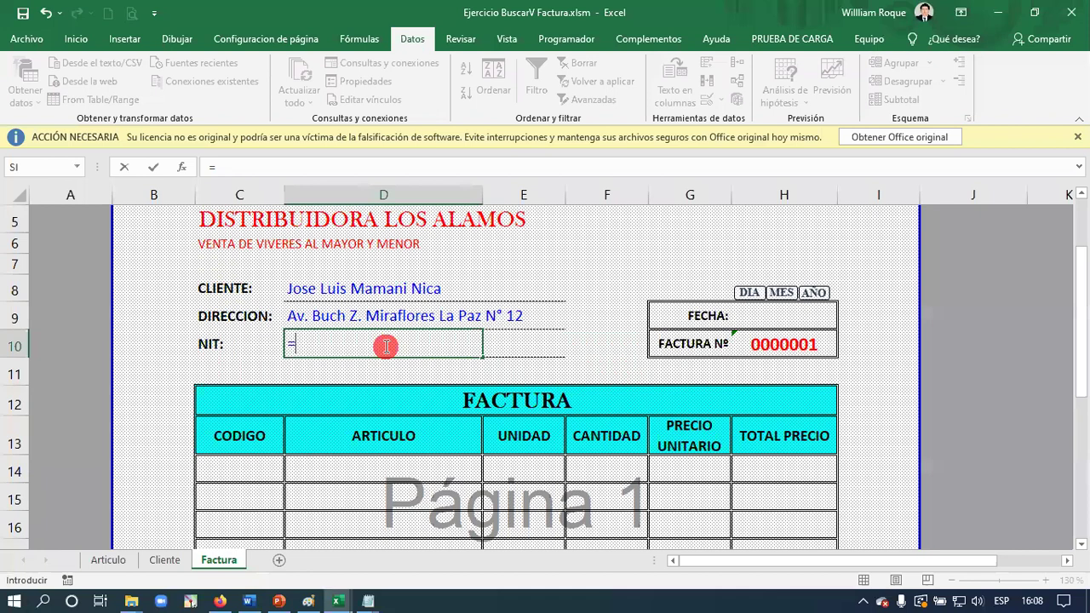
type("BU")
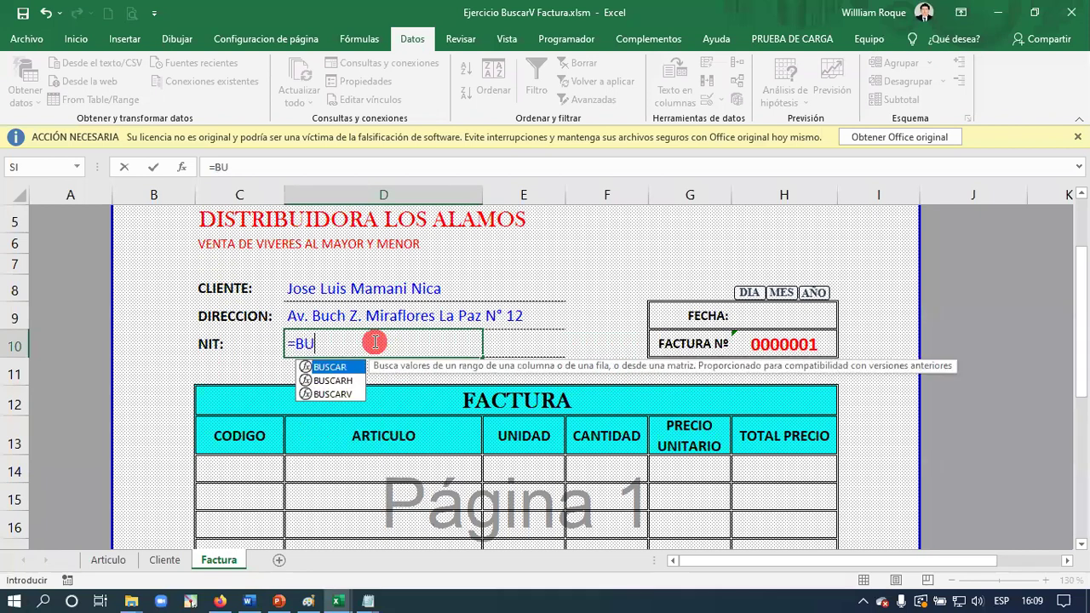
type("SCARV(")
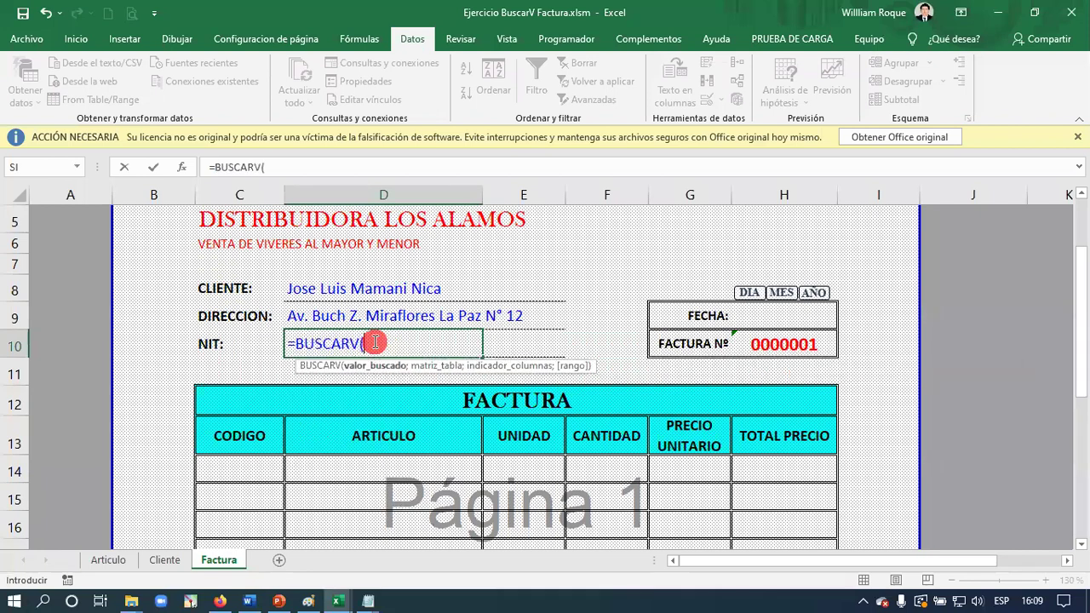
left_click(345, 287)
type(";")
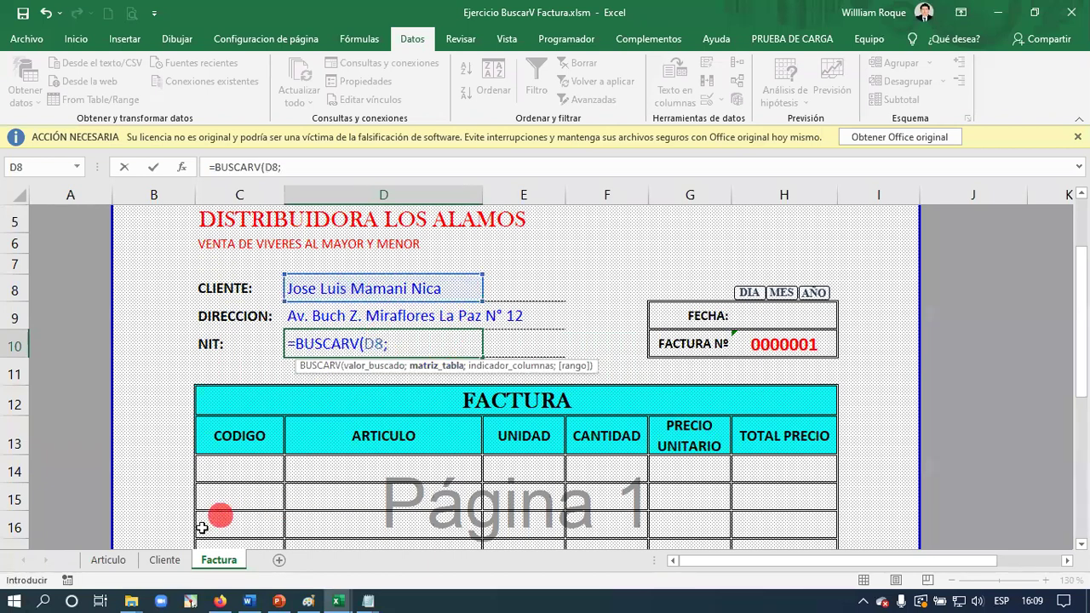
- Complete the formula with Cliente!B4:D11, column 3 and FALSO for an exact match
left_click(164, 559)
left_click_drag(127, 266, 460, 374)
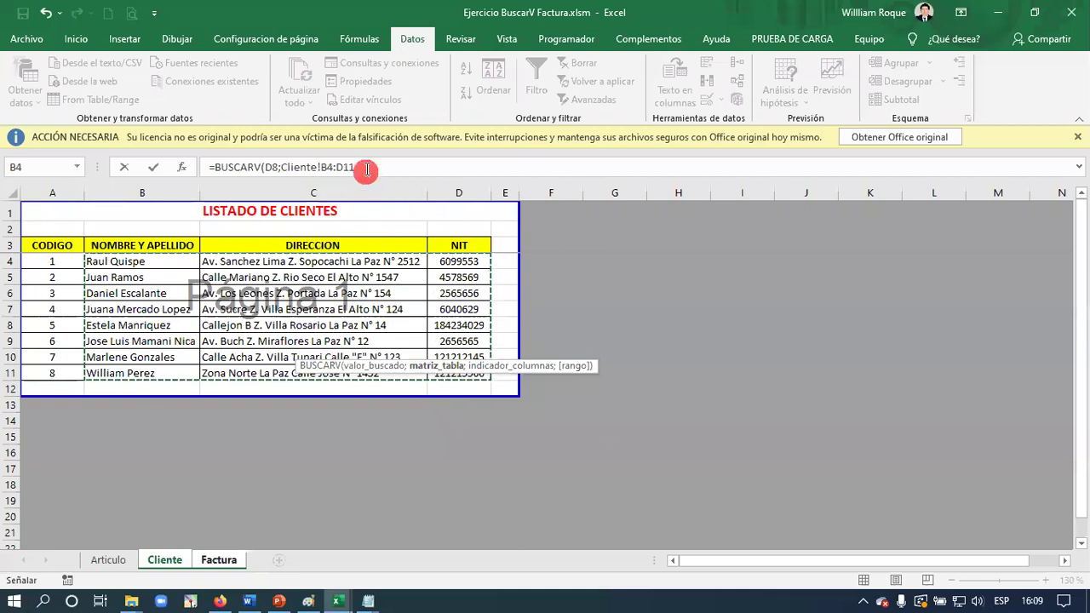
type(";3")
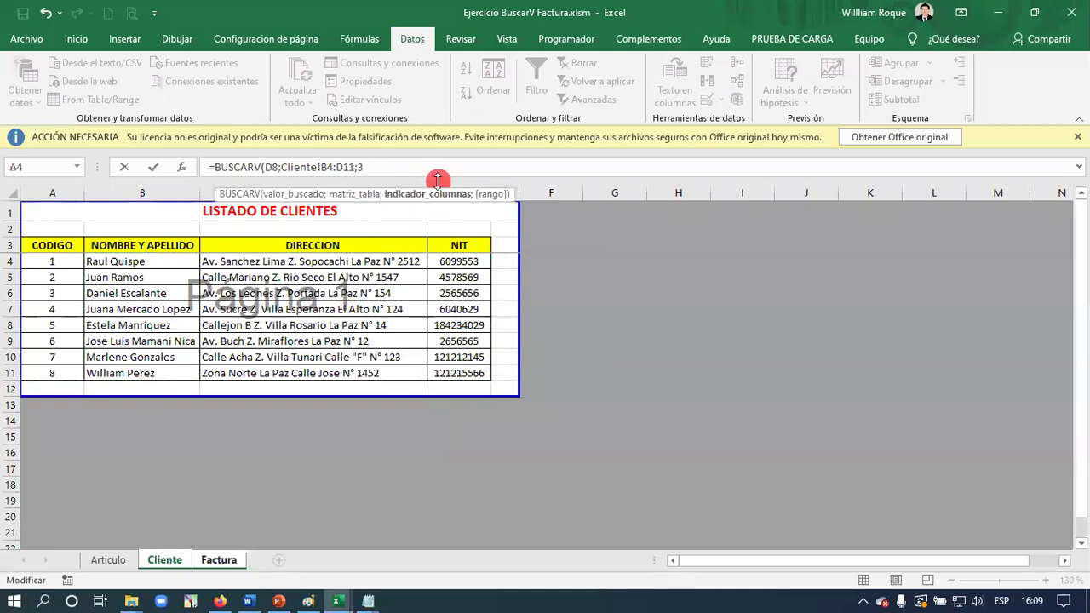
type(";")
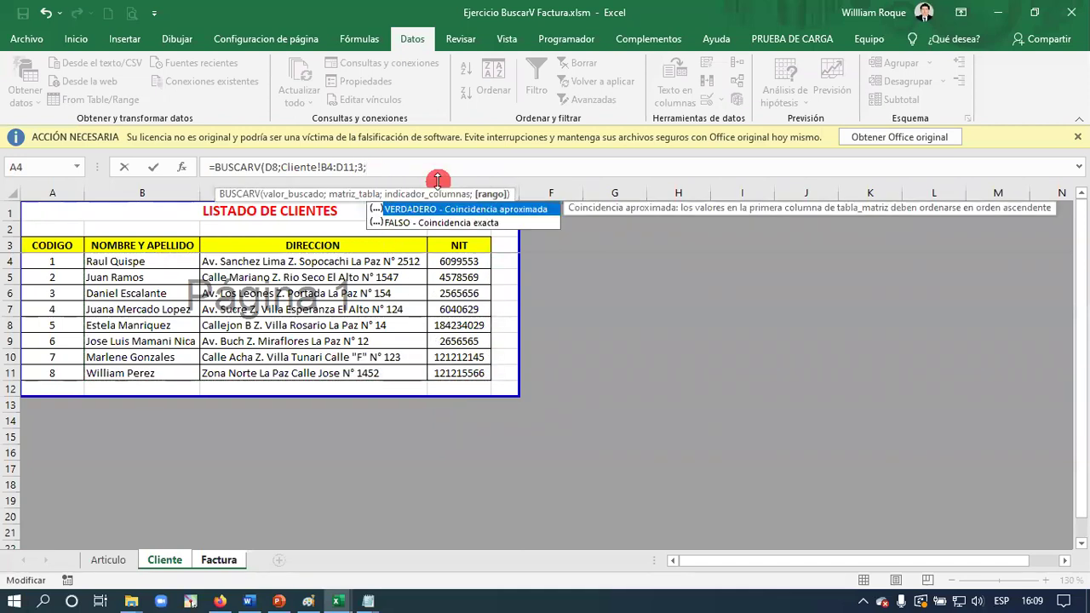
double_click(443, 222)
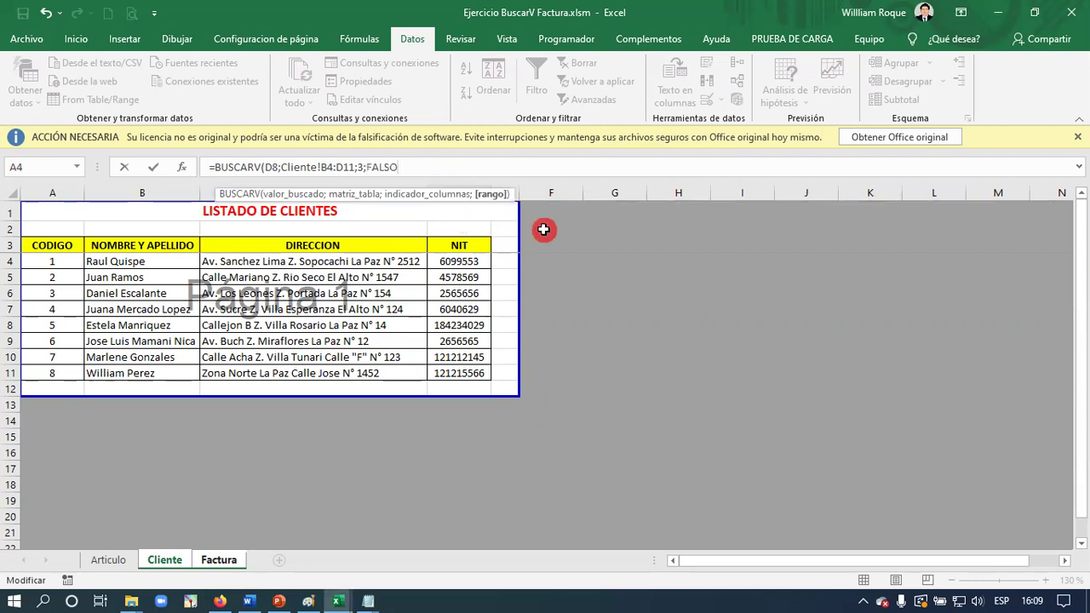
key("Return")
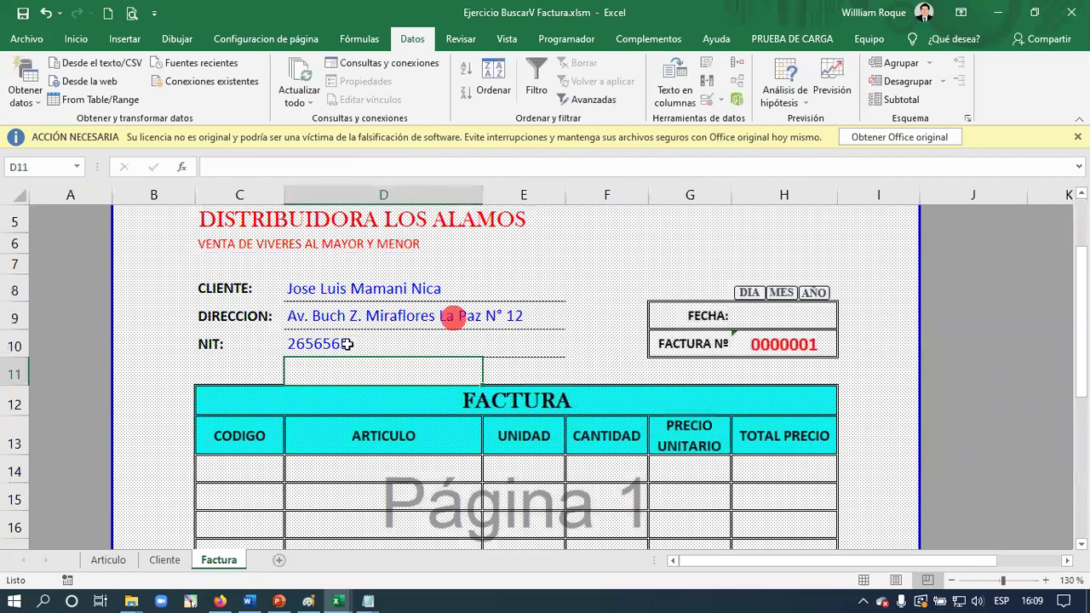
left_click(347, 343)
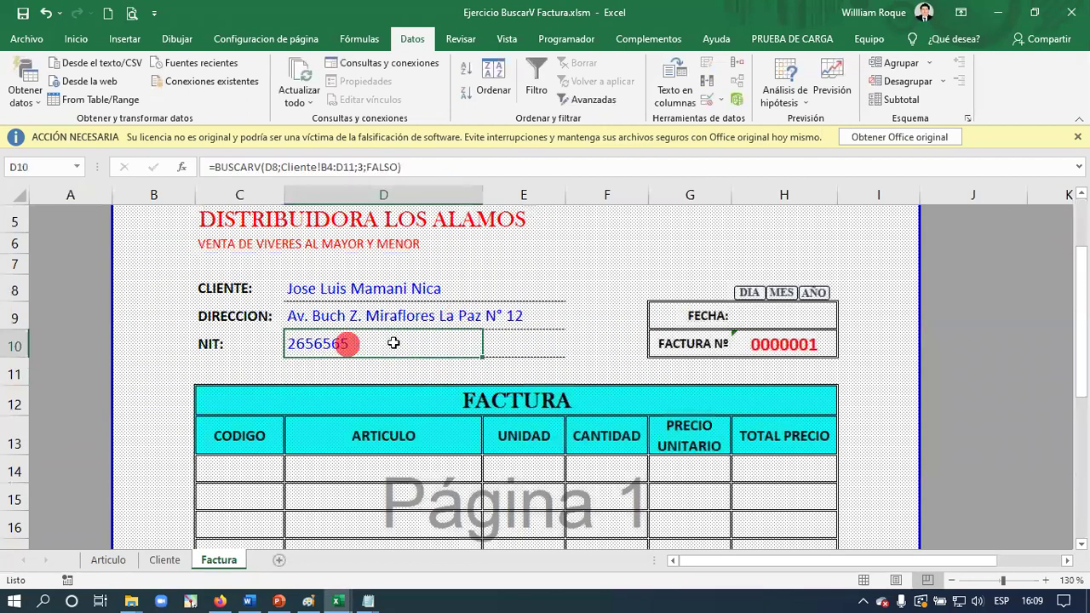
- Review DIRECCION's BUSCARV formula in the formula bar
left_click(330, 317)
left_click(371, 166)
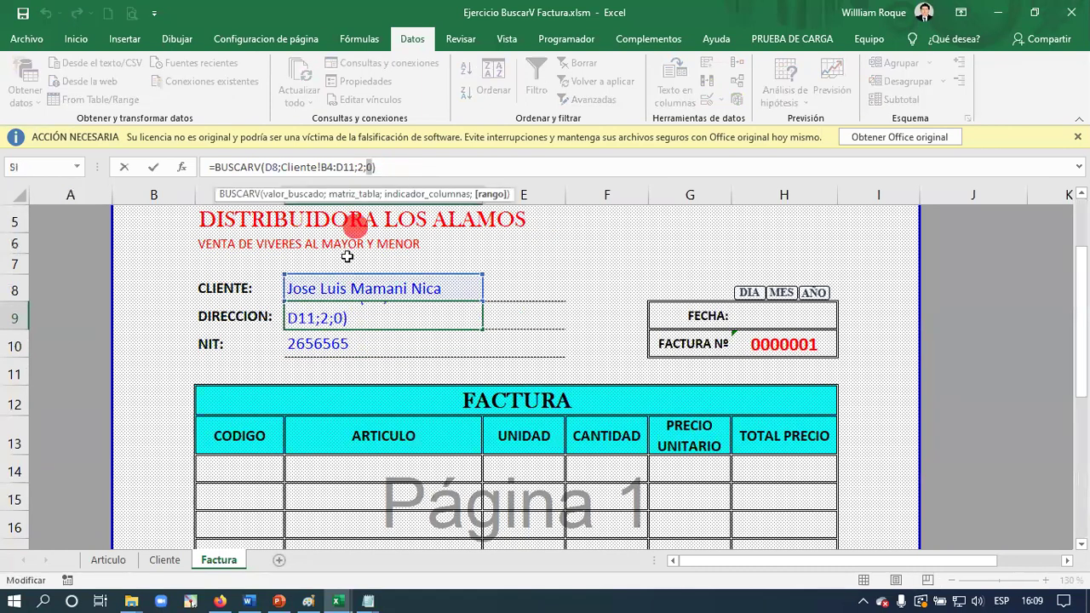
left_click(323, 344)
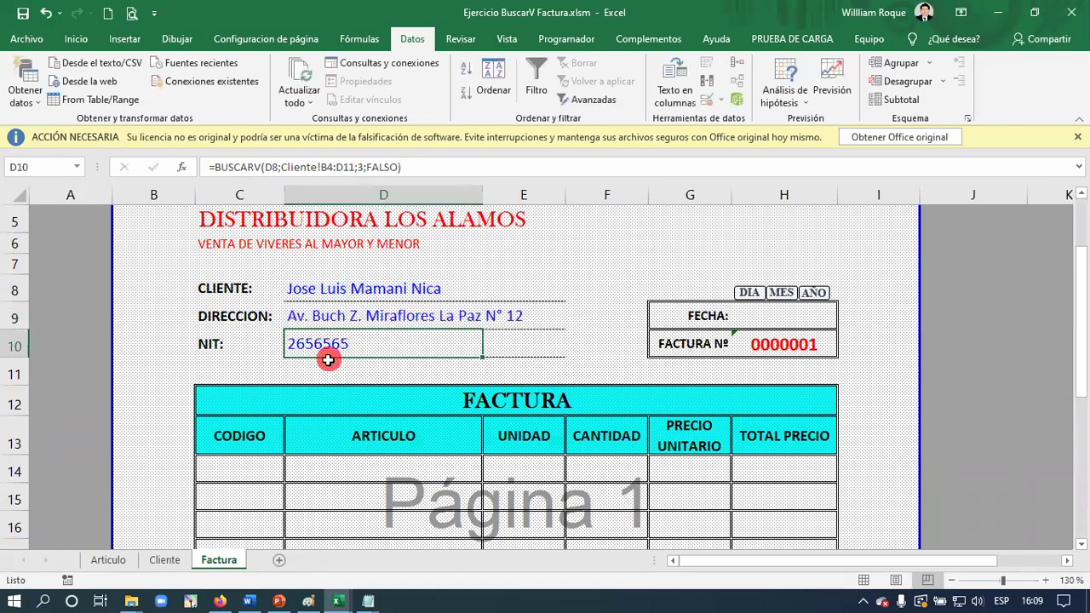
- Pick three different clients in turn from D8's list to test the lookups
left_click(341, 289)
left_click(488, 292)
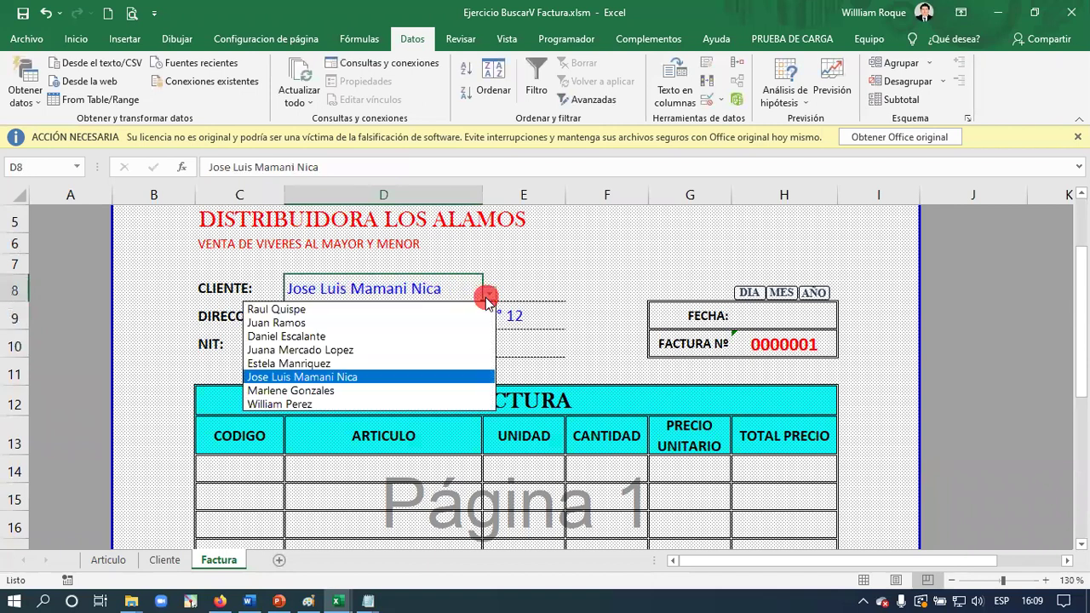
left_click(322, 337)
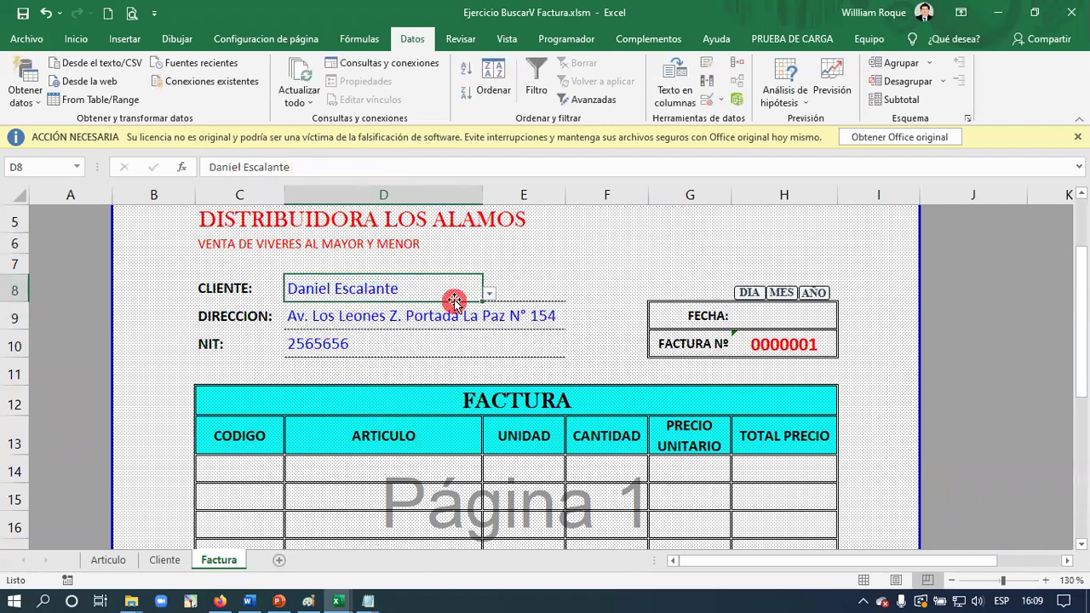
left_click(489, 293)
left_click(294, 389)
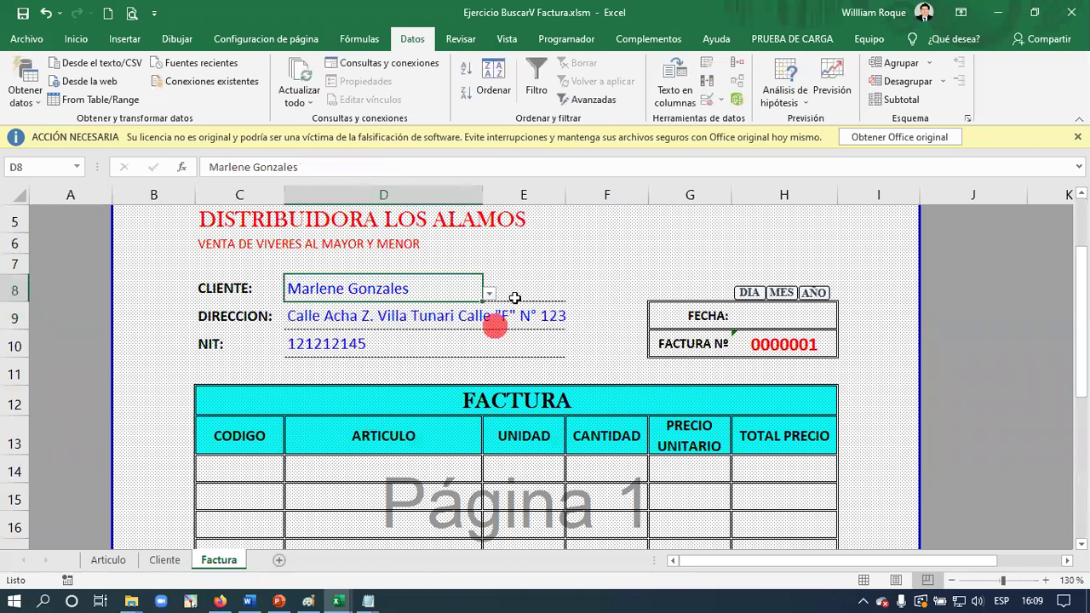
left_click(488, 292)
left_click(340, 355)
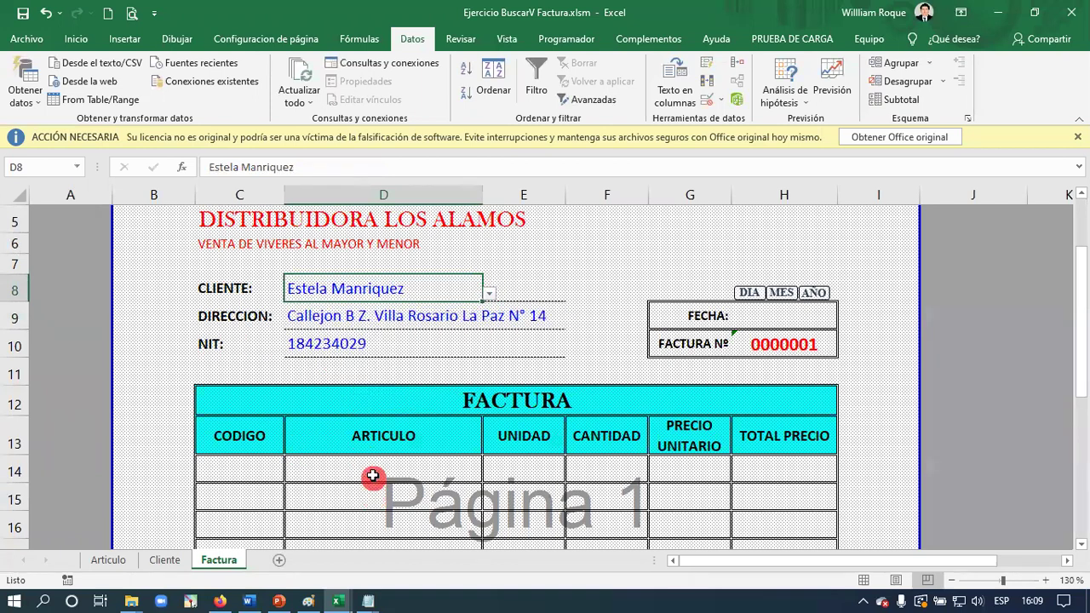
left_click(447, 425)
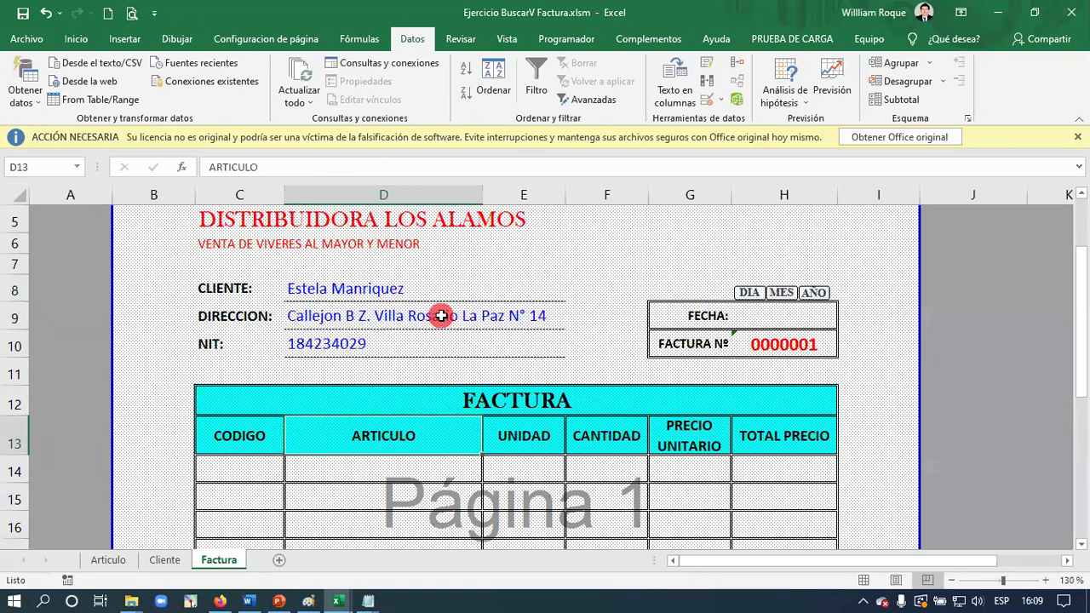
- Enter =HOY() in the FECHA cell H9 so it shows 13/05/2021
left_click(783, 319)
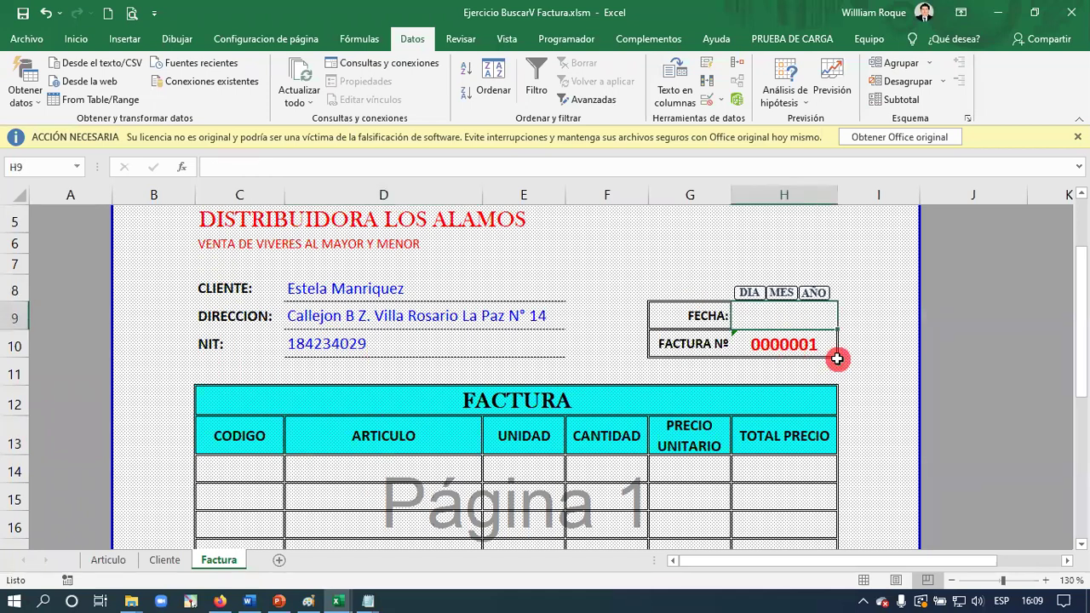
type("=")
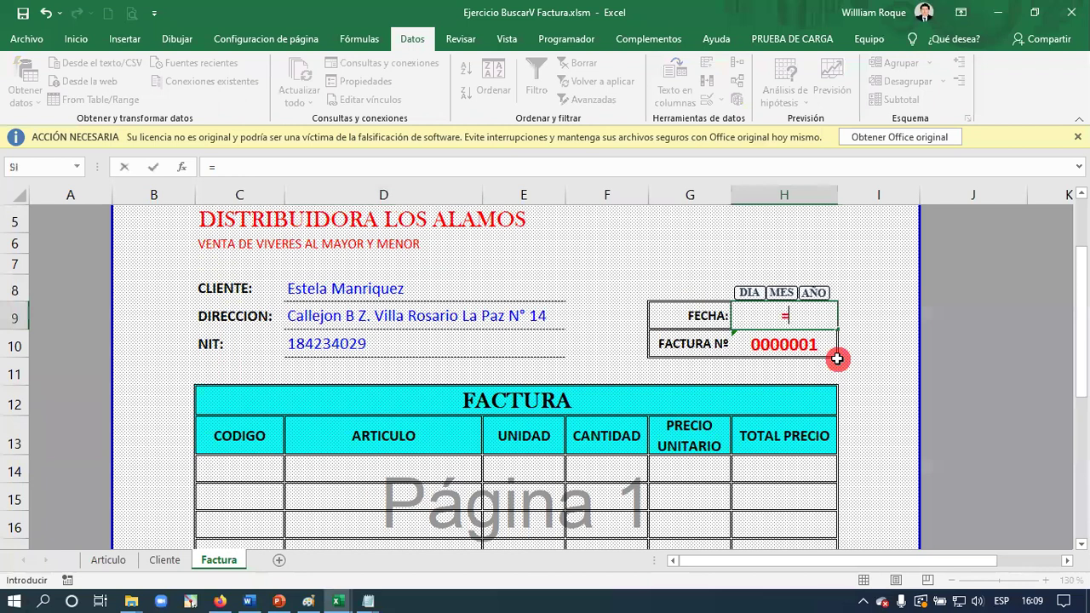
type("HOY")
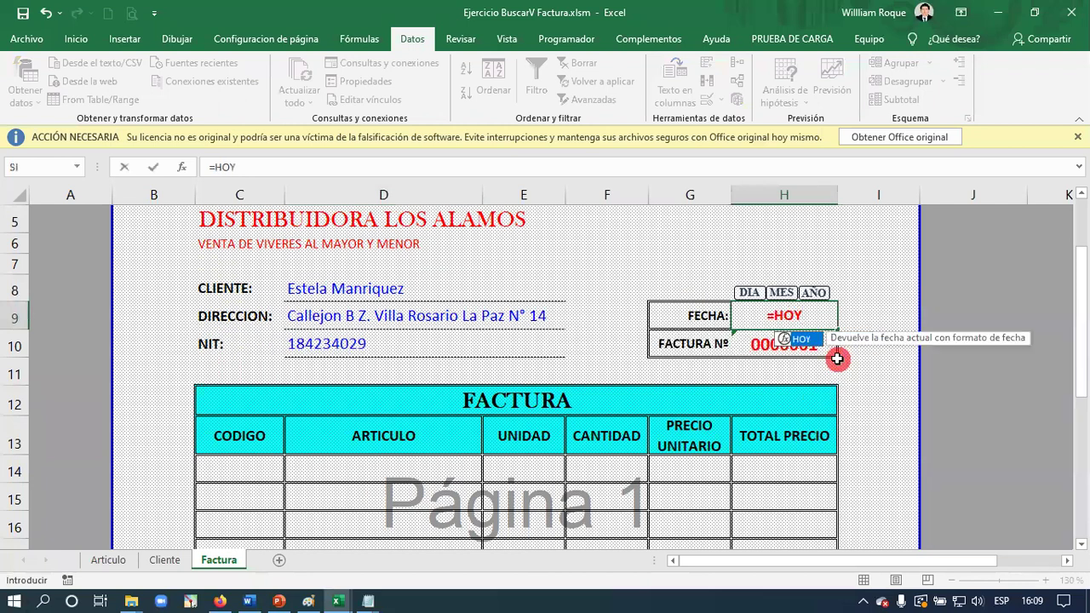
type("(")
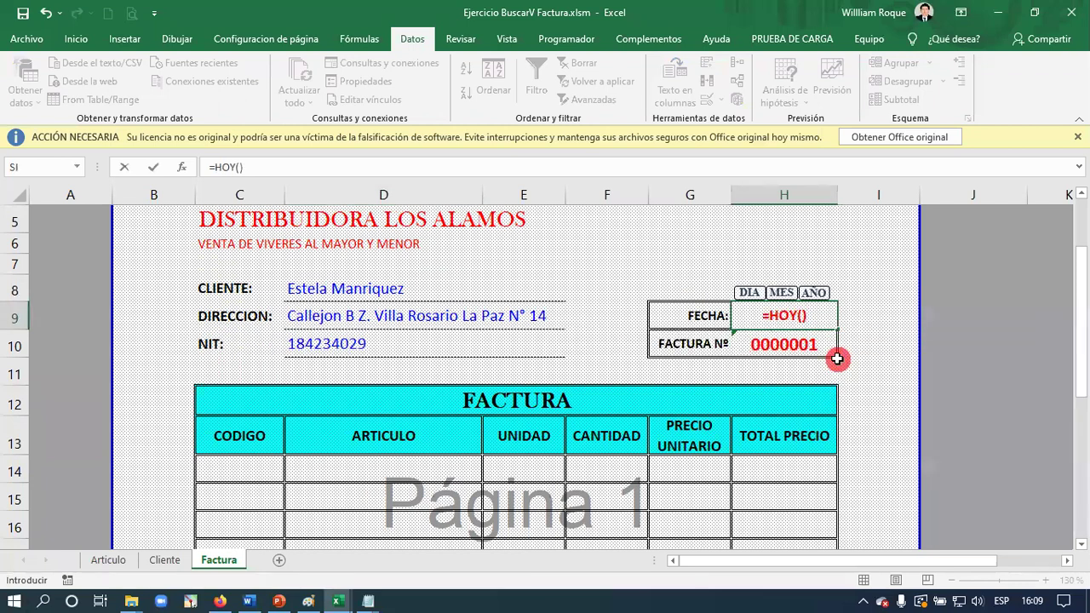
key("Return")
left_click(801, 317)
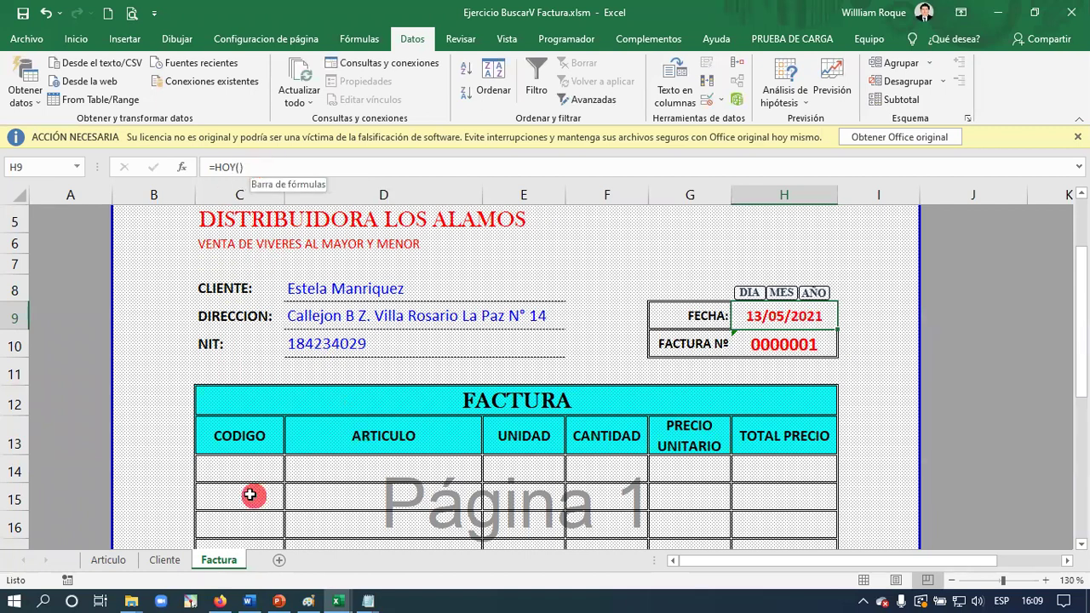
- Step through the CODIGO cells and across row 14 of the item table to TOTAL PRECIO
left_click(236, 467)
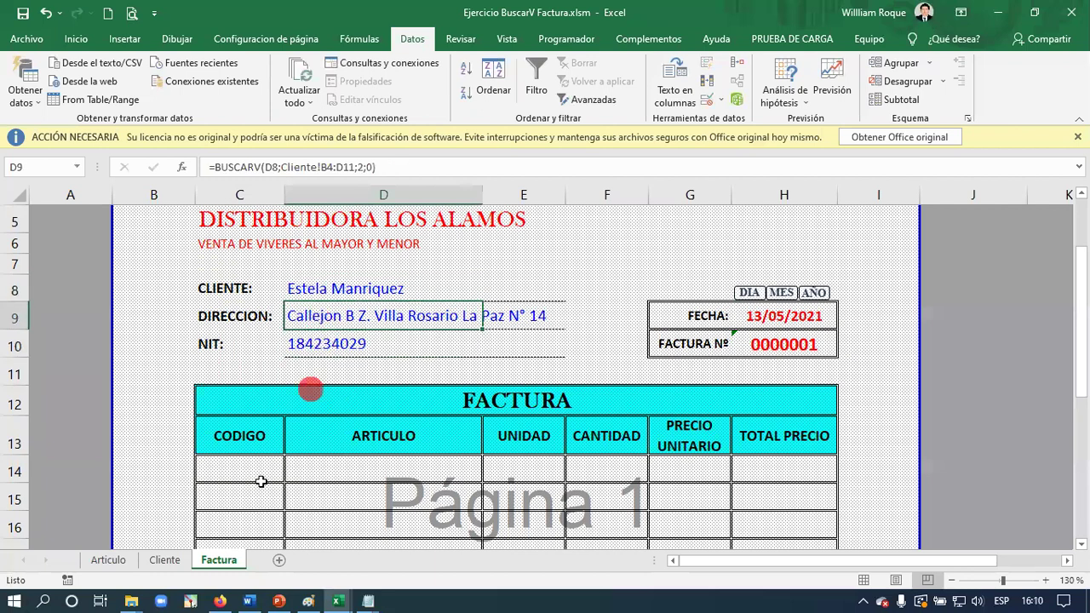
left_click(251, 496)
left_click(253, 515)
left_click(260, 467)
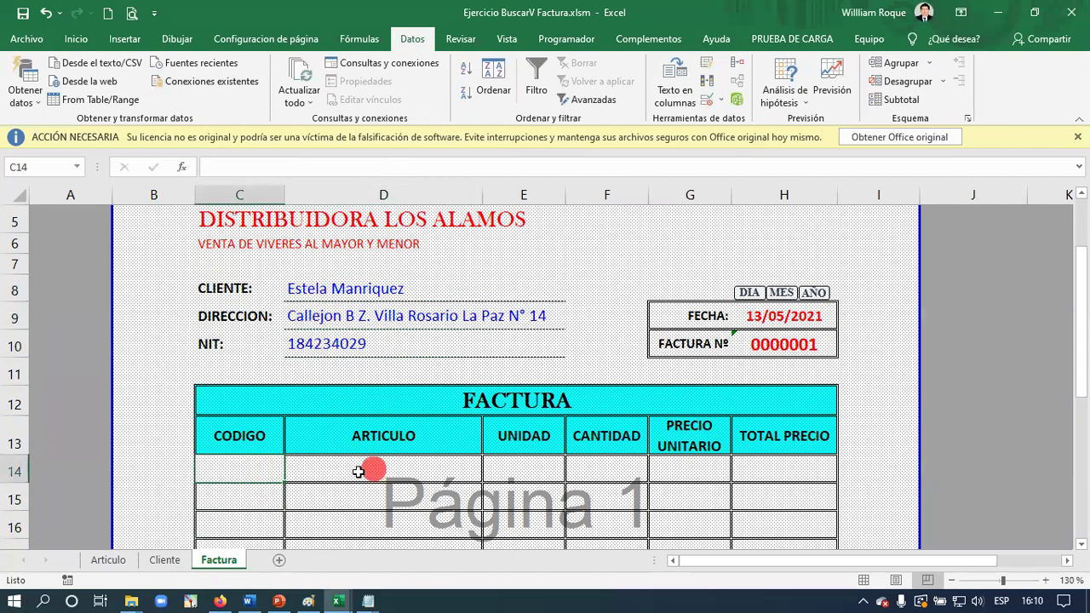
left_click(389, 470)
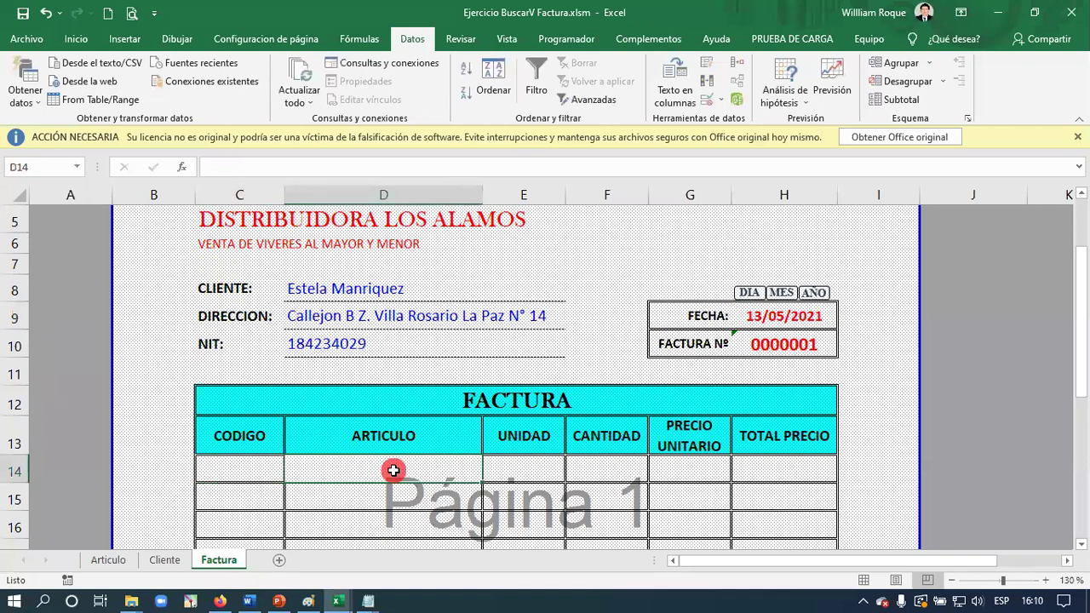
left_click(540, 464)
left_click(689, 468)
left_click(797, 465)
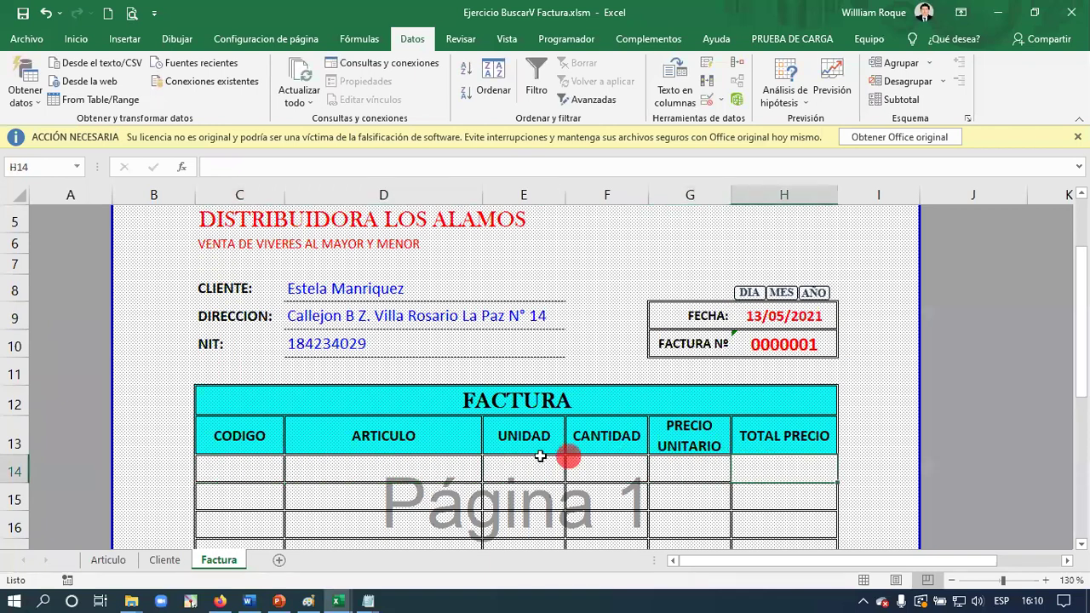
scroll(480, 469, "down", 1)
scroll(403, 526, "down", 1)
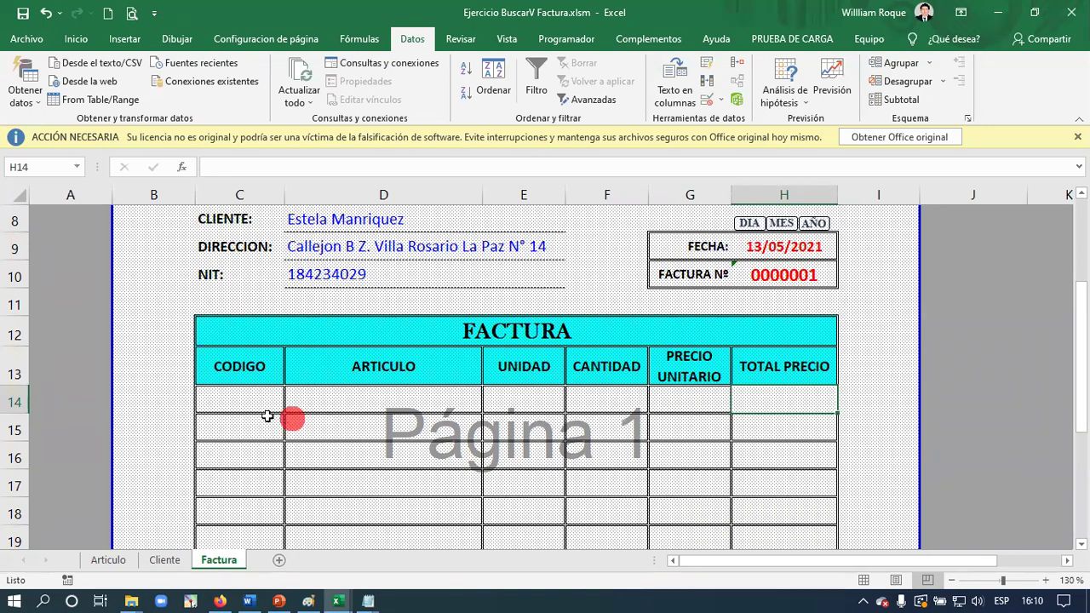
- Review the D8 client list and the Articulo codes in B5:B20 before working on C14
left_click(243, 404)
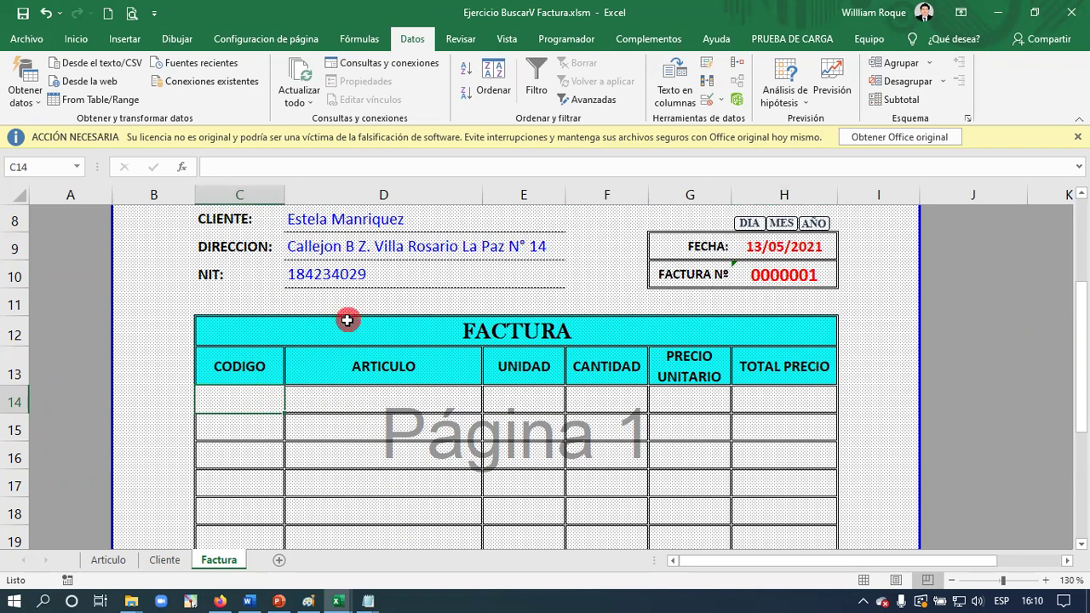
scroll(347, 319, "up", 3)
left_click(327, 370)
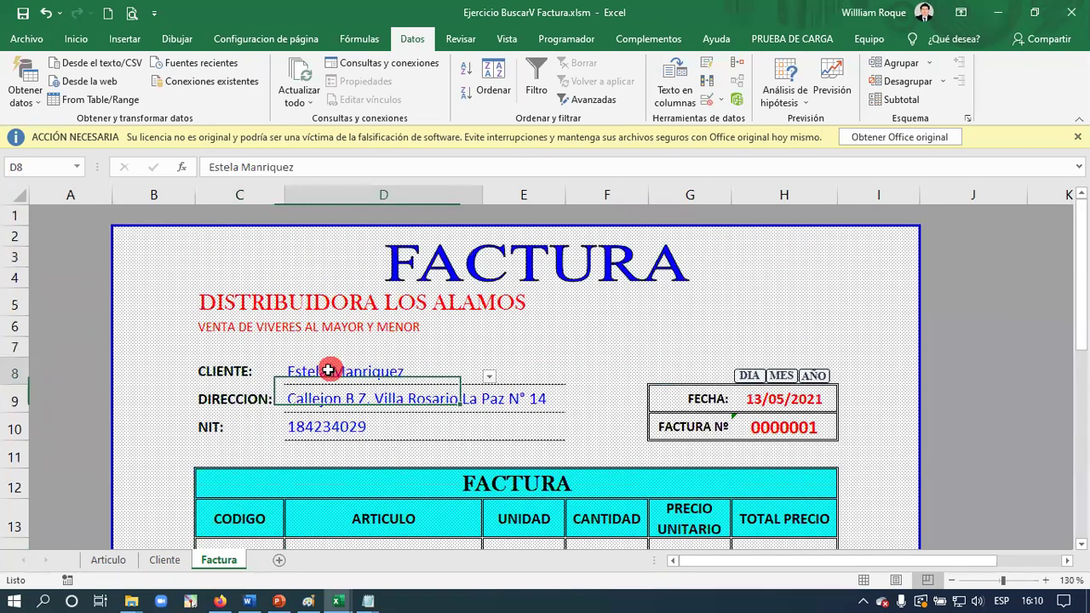
left_click(489, 376)
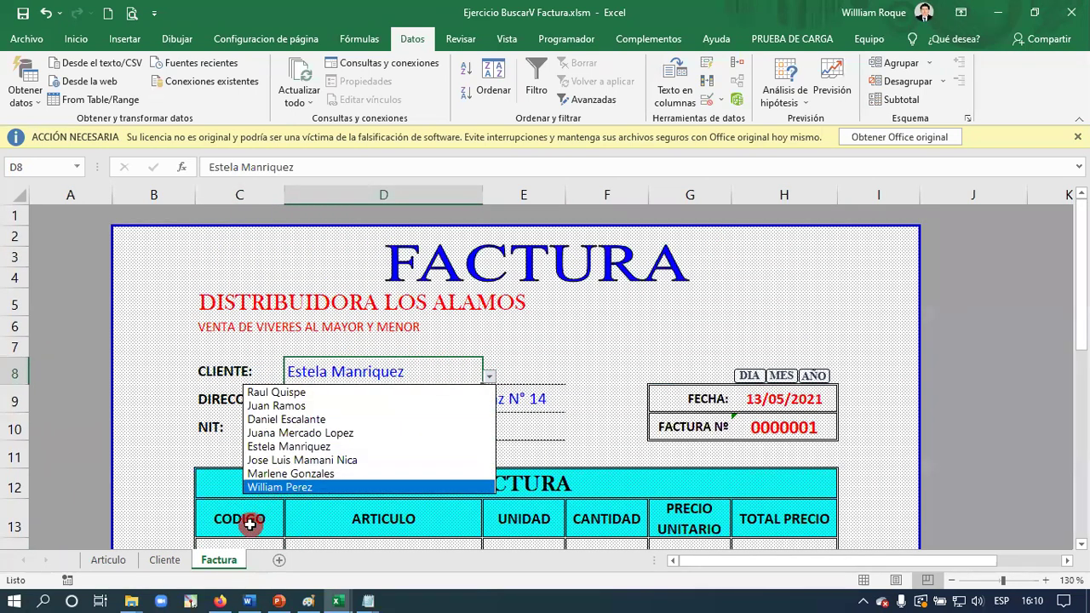
scroll(256, 511, "down", 2)
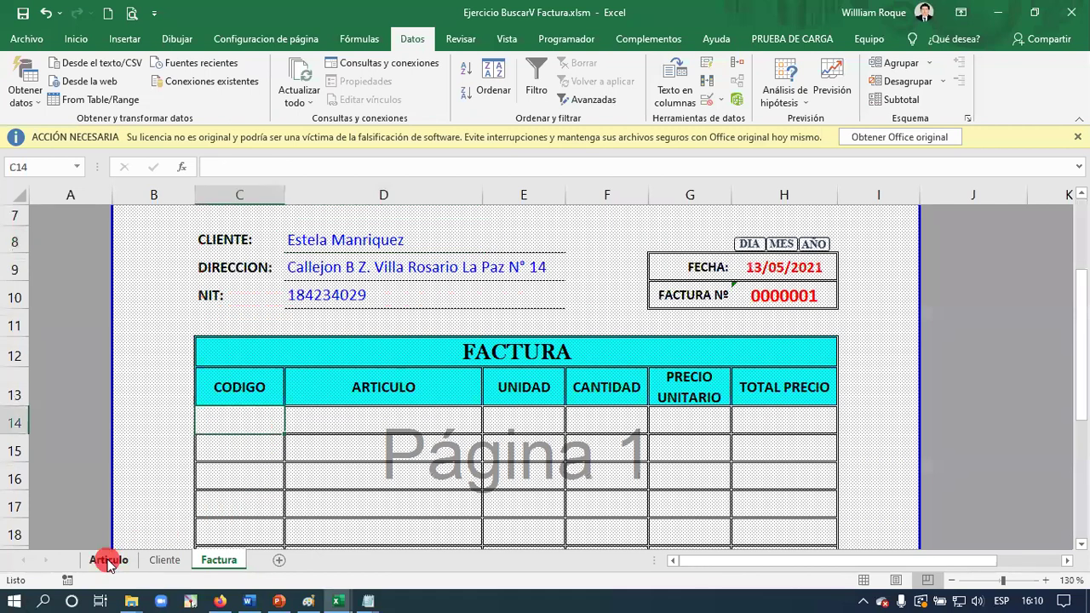
left_click(109, 559)
left_click_drag(94, 273, 91, 500)
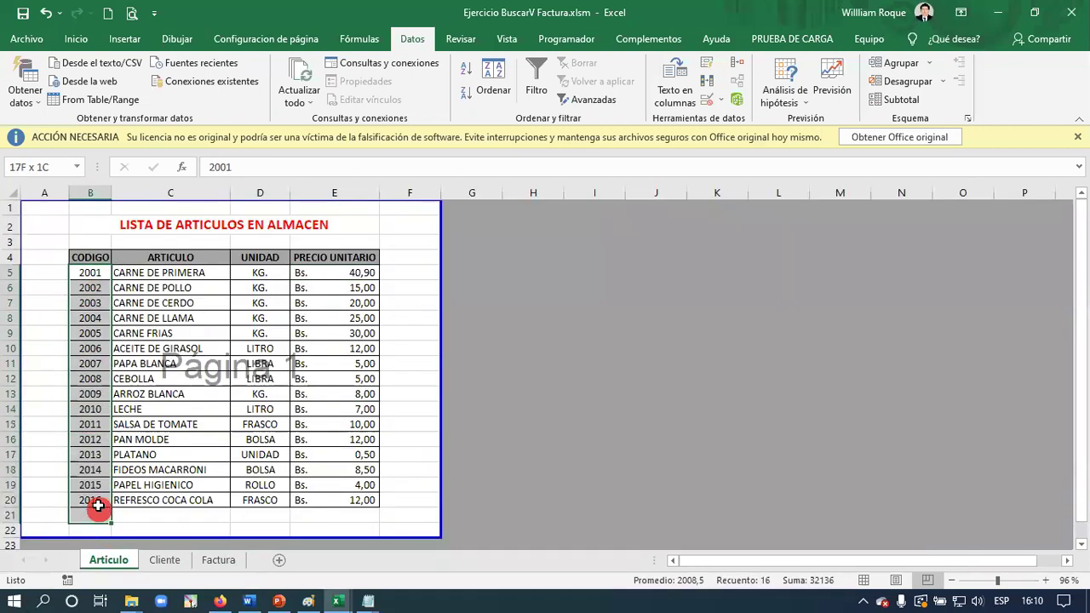
left_click(204, 560)
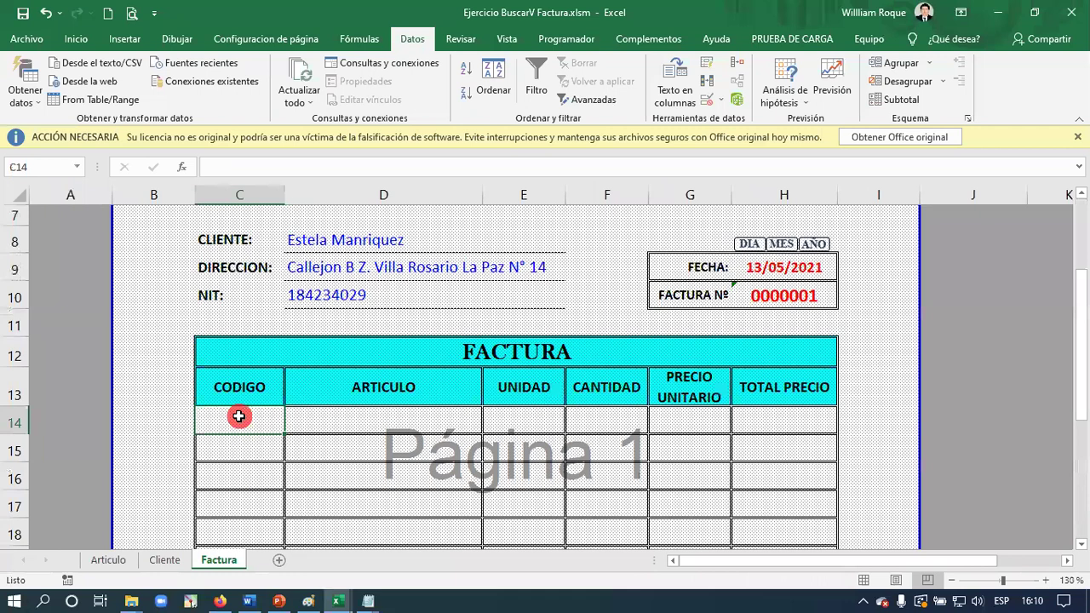
left_click(264, 466)
left_click(264, 420)
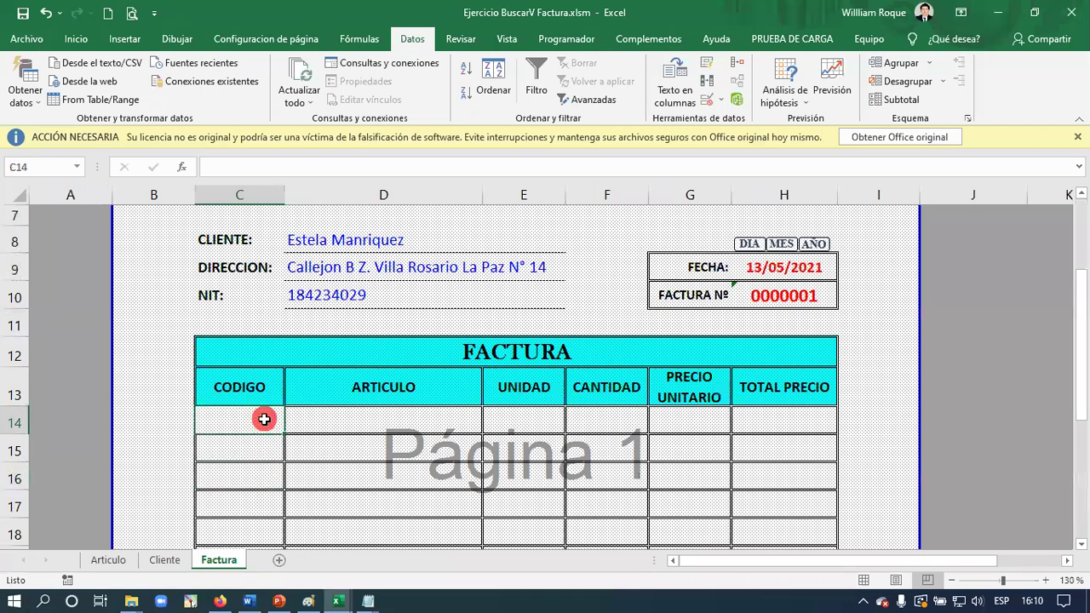
- Give C14 a list validation sourced from Articulo!$B$5:$B$20
left_click(707, 102)
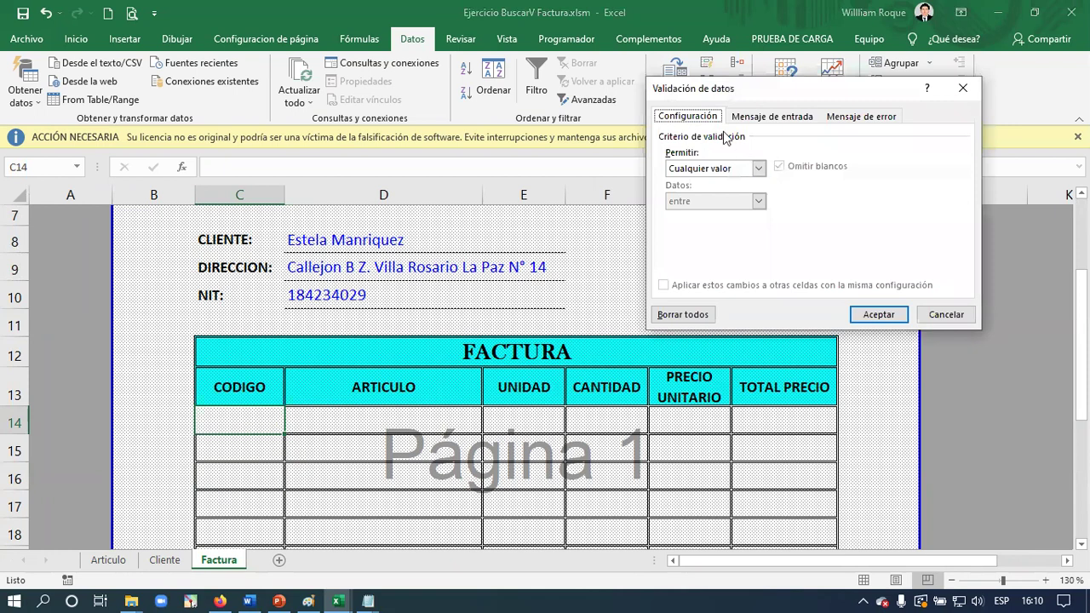
left_click(757, 169)
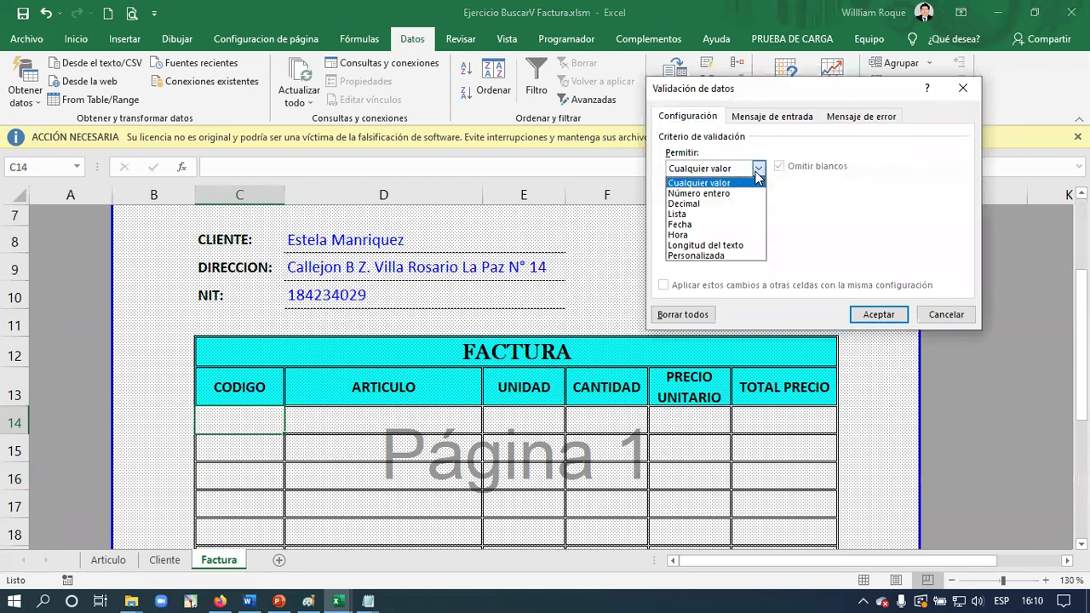
left_click(688, 217)
left_click(893, 235)
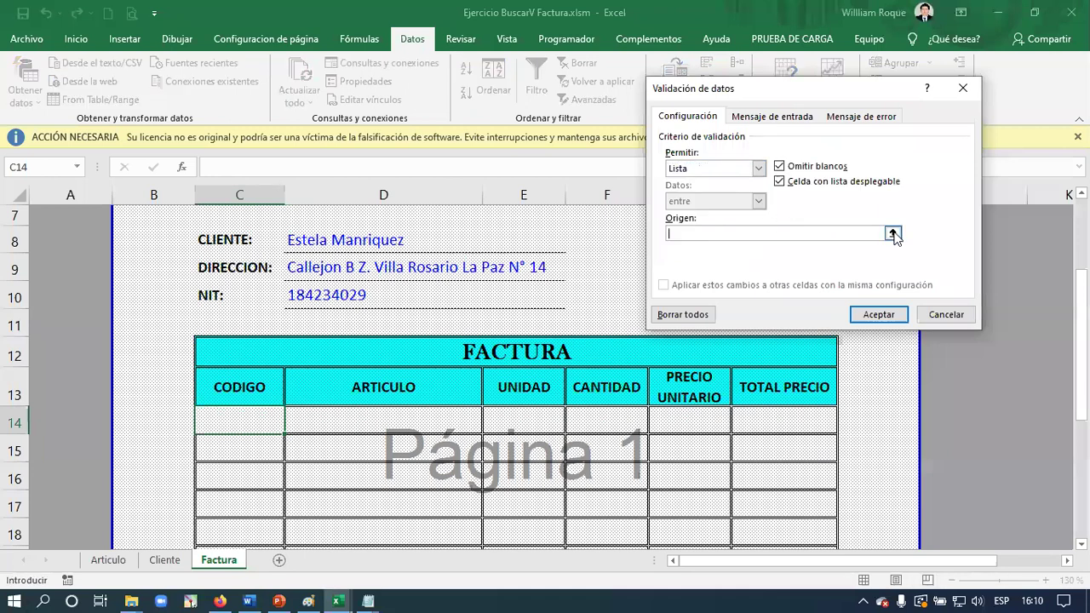
left_click(893, 235)
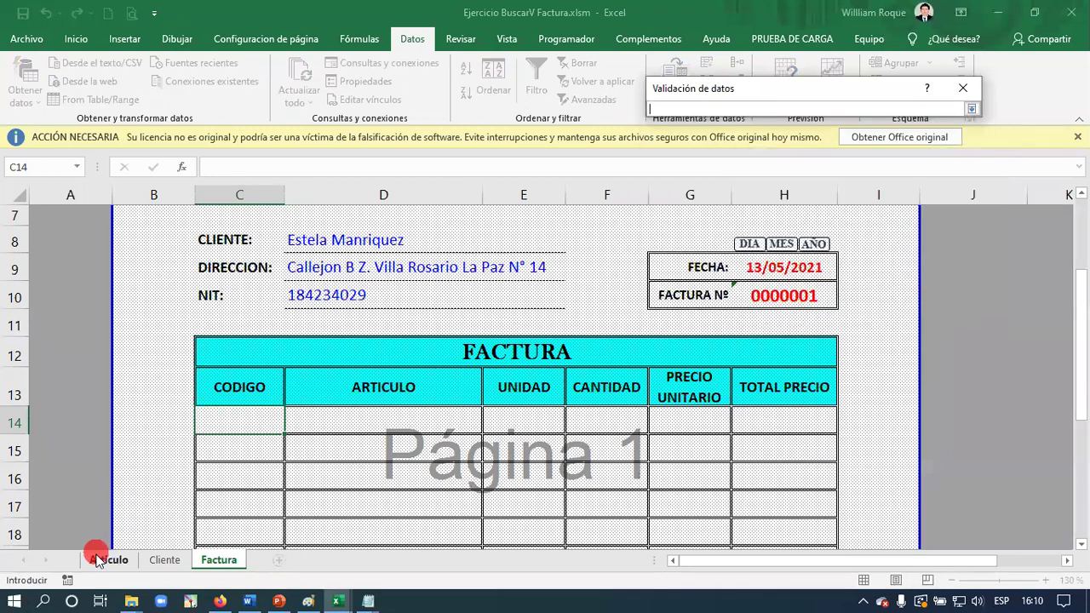
left_click(96, 560)
left_click_drag(90, 272, 93, 500)
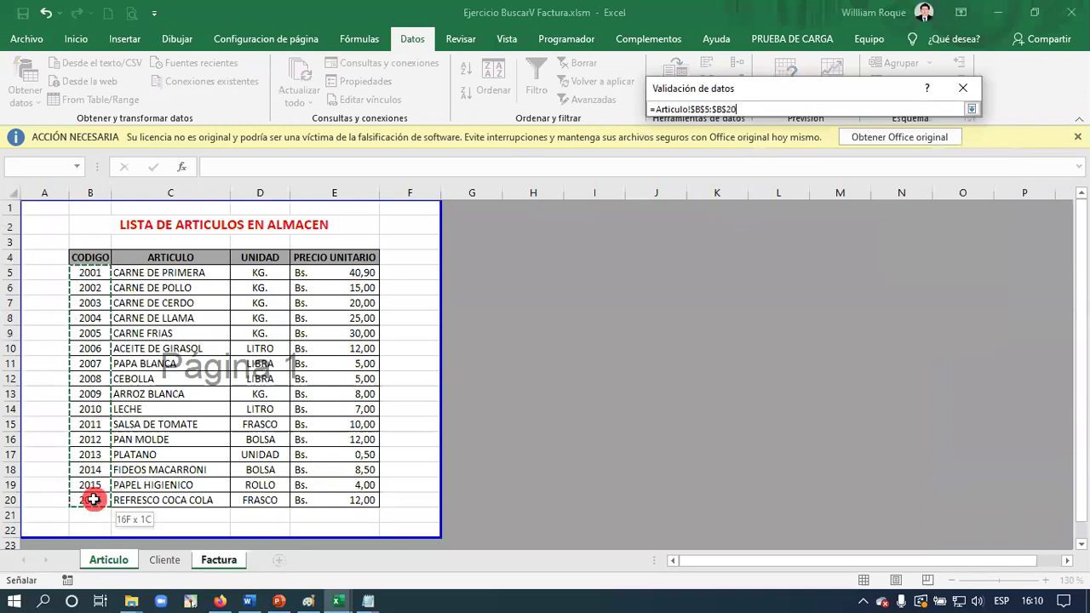
left_click(970, 108)
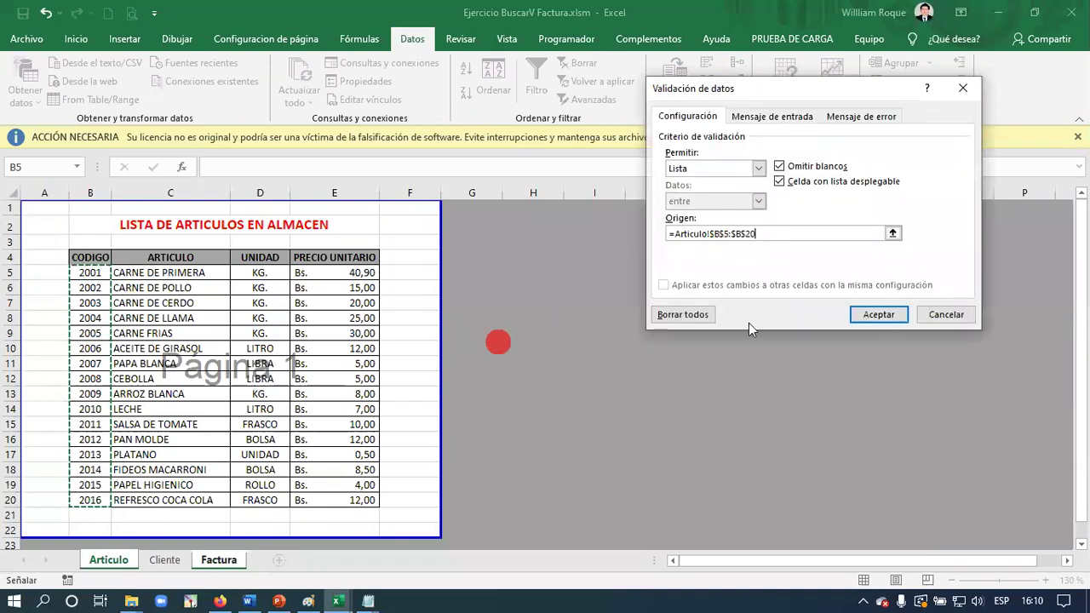
left_click(878, 314)
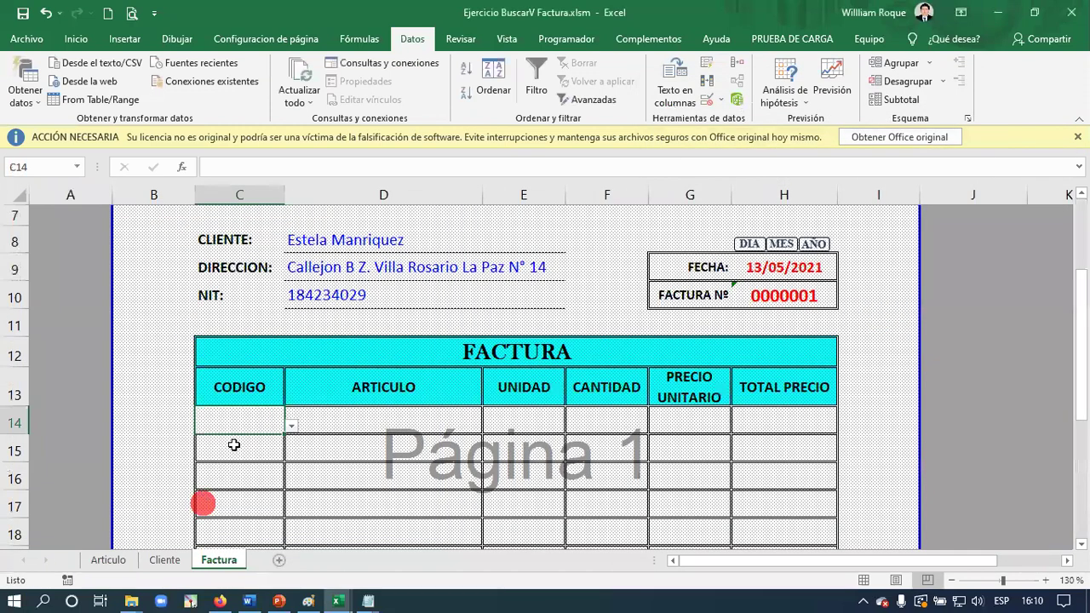
- Check C14's new code dropdown and copy it down through C22
left_click(291, 426)
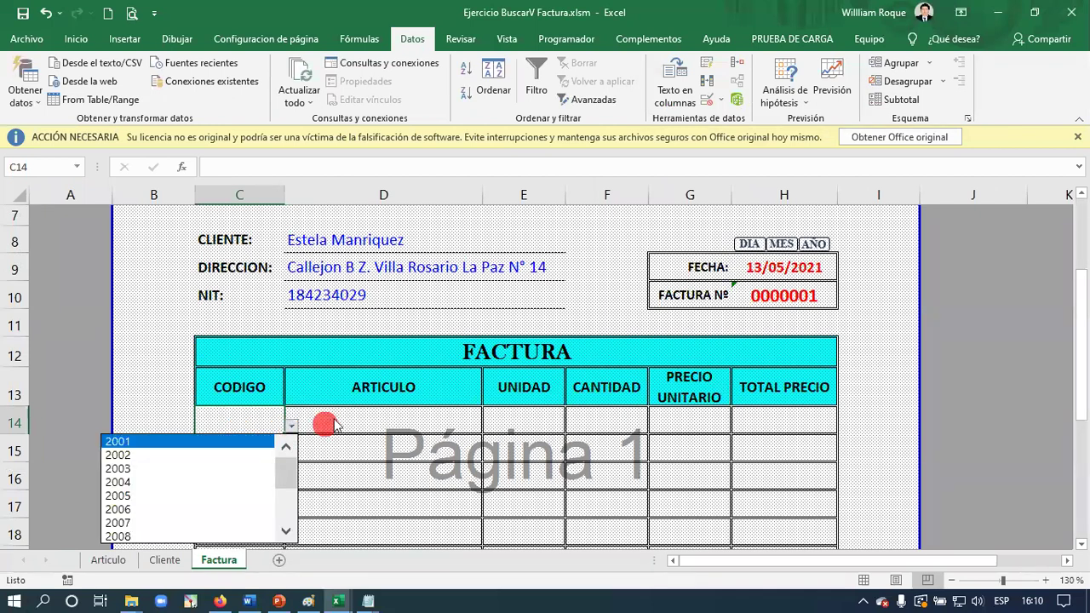
left_click(329, 421)
left_click(538, 425)
left_click(253, 421)
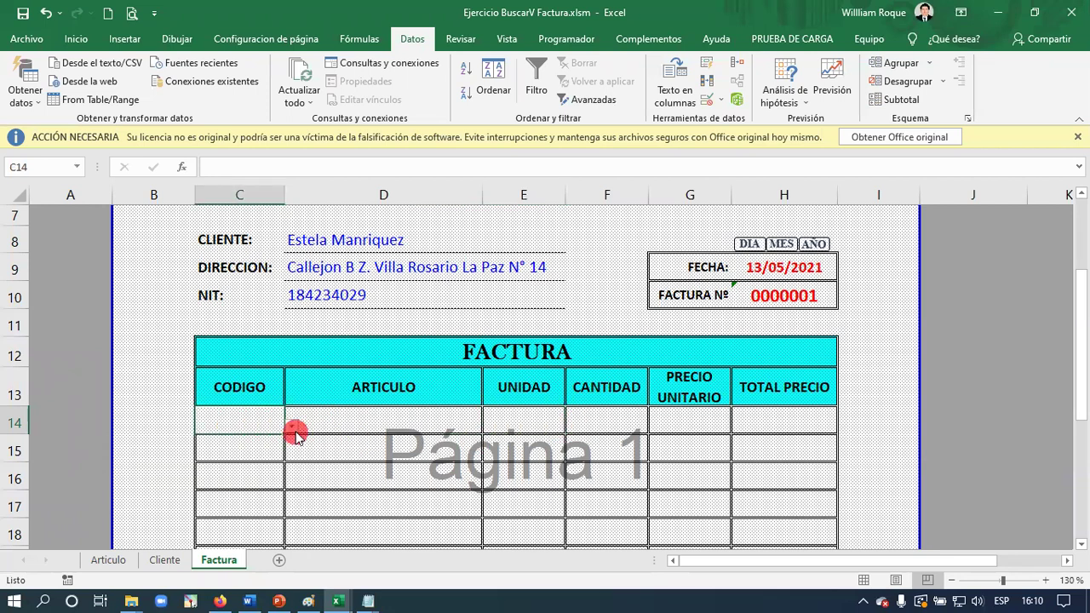
scroll(328, 440, "down", 1)
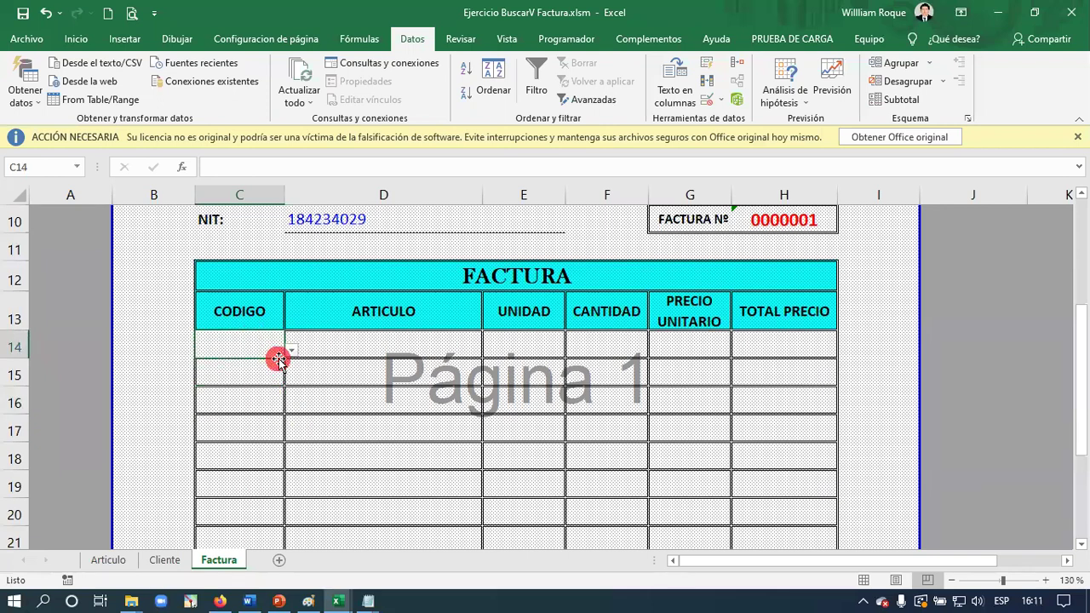
left_click_drag(285, 357, 270, 488)
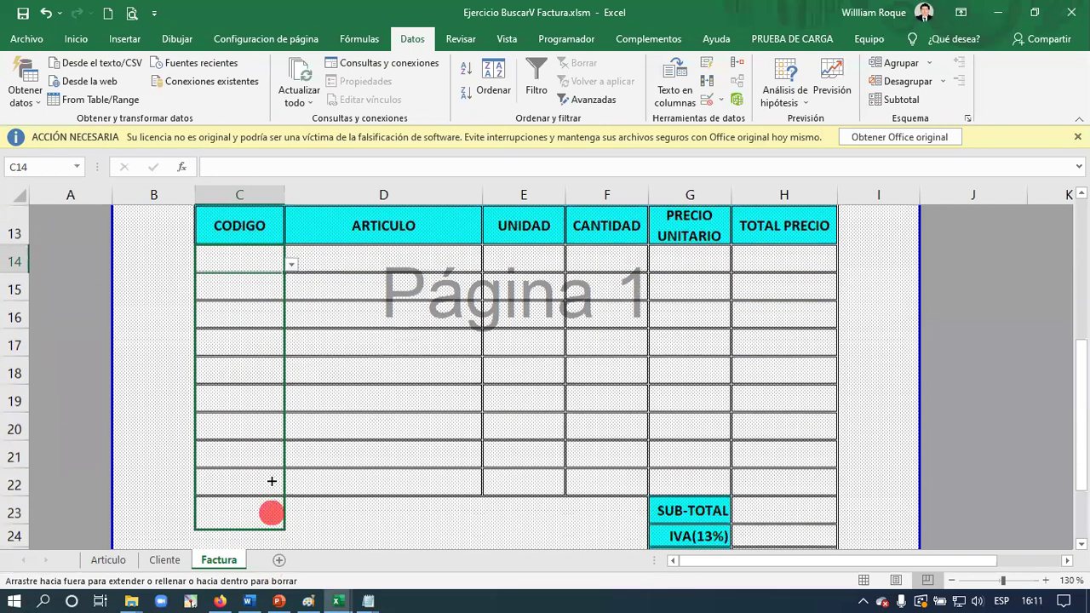
scroll(433, 372, "up", 1)
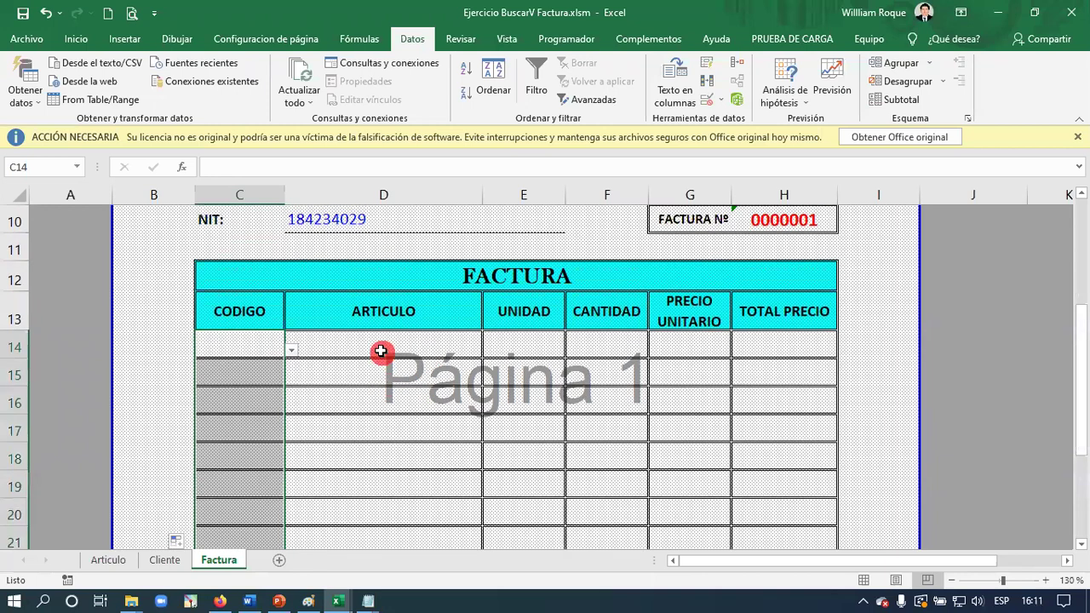
- Choose code 2003 from C14's dropdown
left_click(400, 360)
scroll(357, 360, "up", 1)
scroll(340, 401, "up", 1)
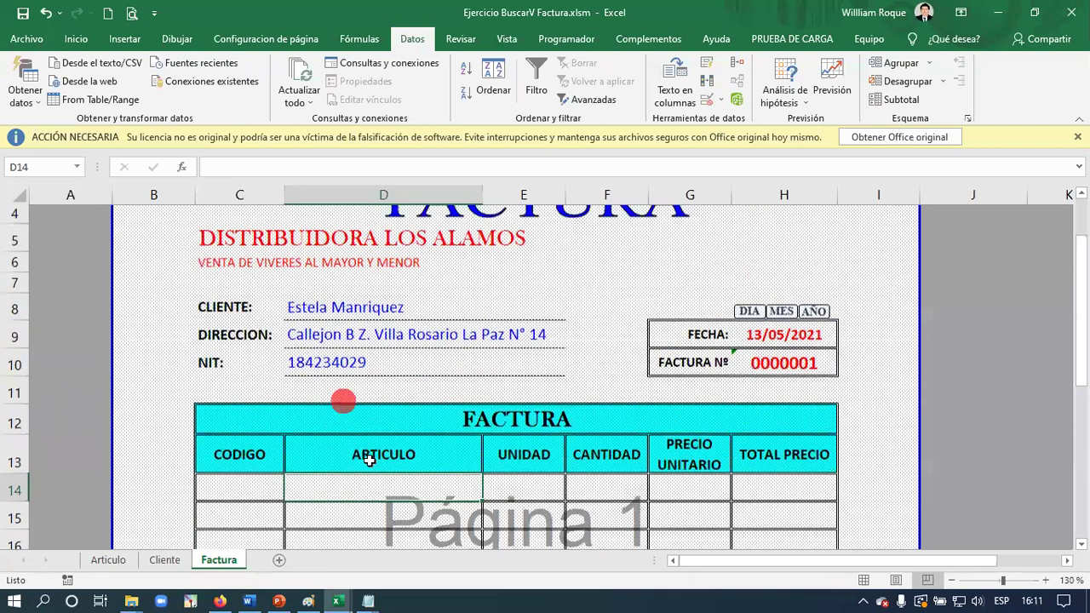
left_click(264, 486)
left_click(291, 495)
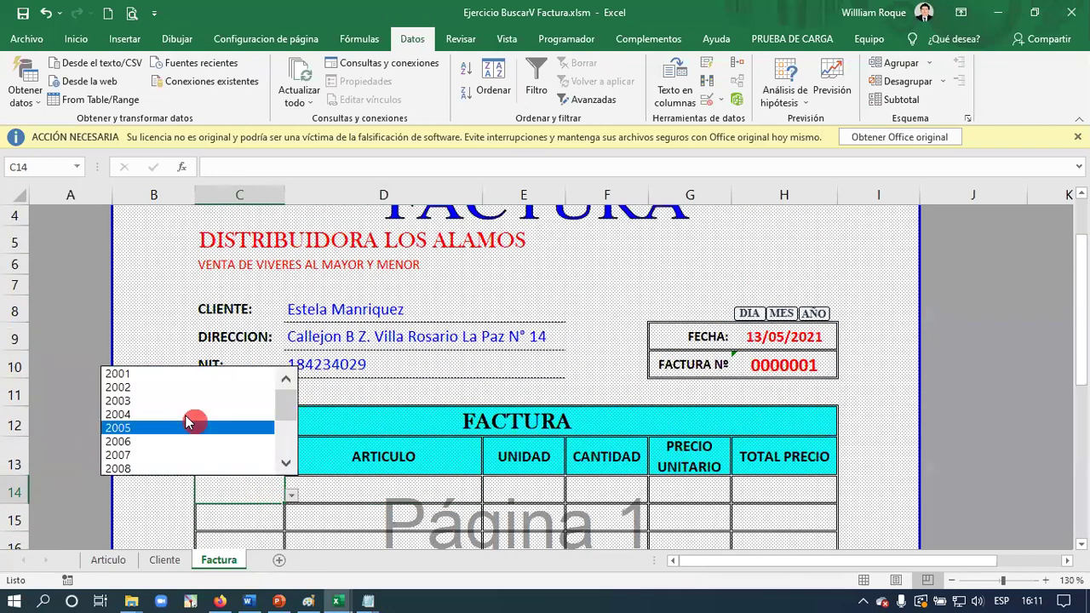
left_click(166, 401)
left_click(344, 489)
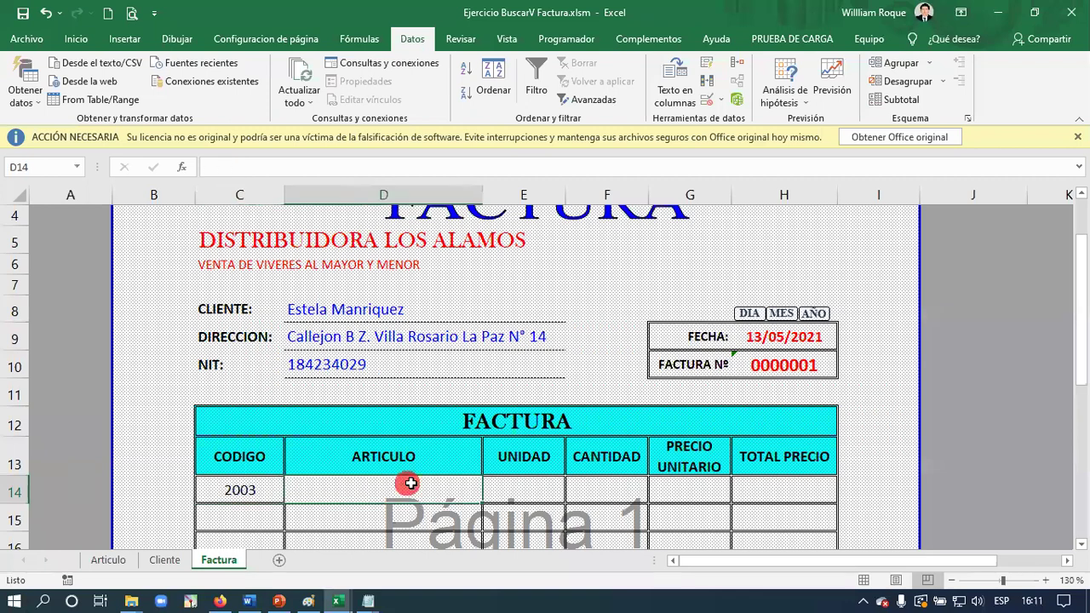
- Look over the articles table B5:E20 on the Articulo sheet
left_click(108, 559)
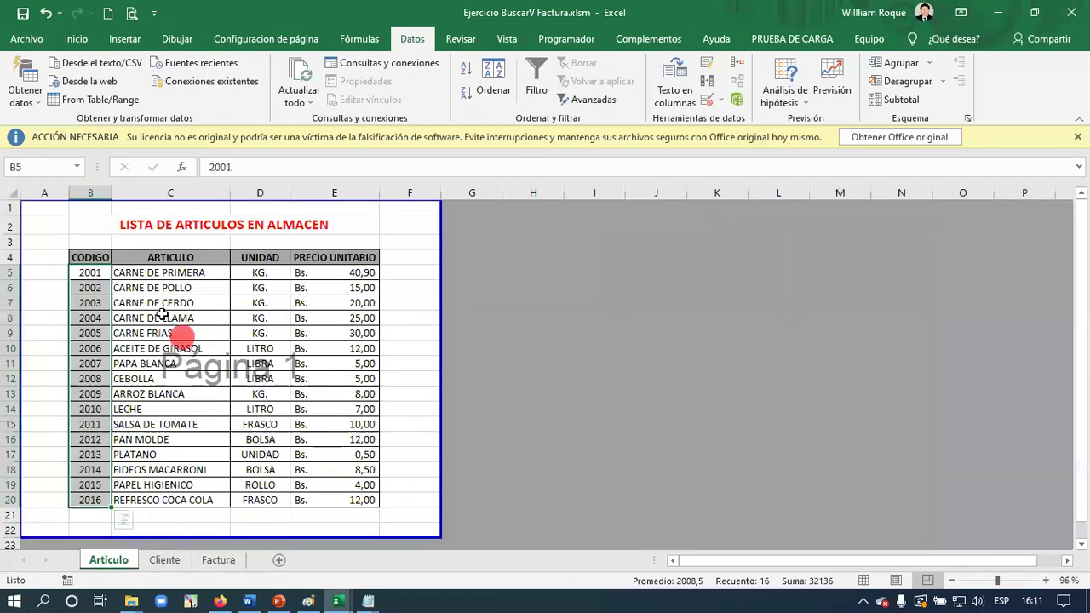
left_click(151, 273)
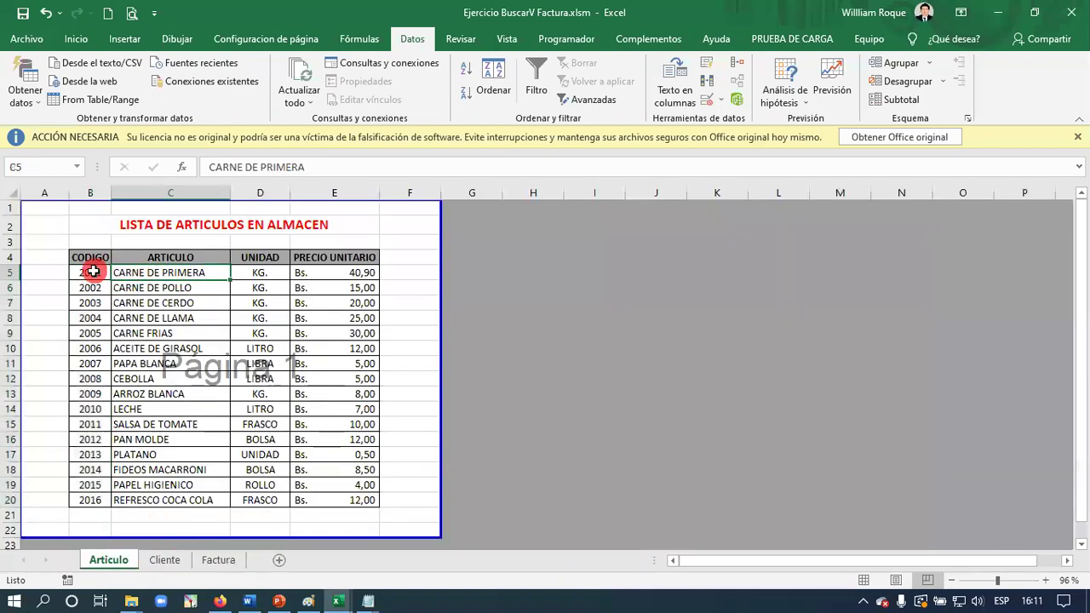
left_click_drag(92, 271, 357, 501)
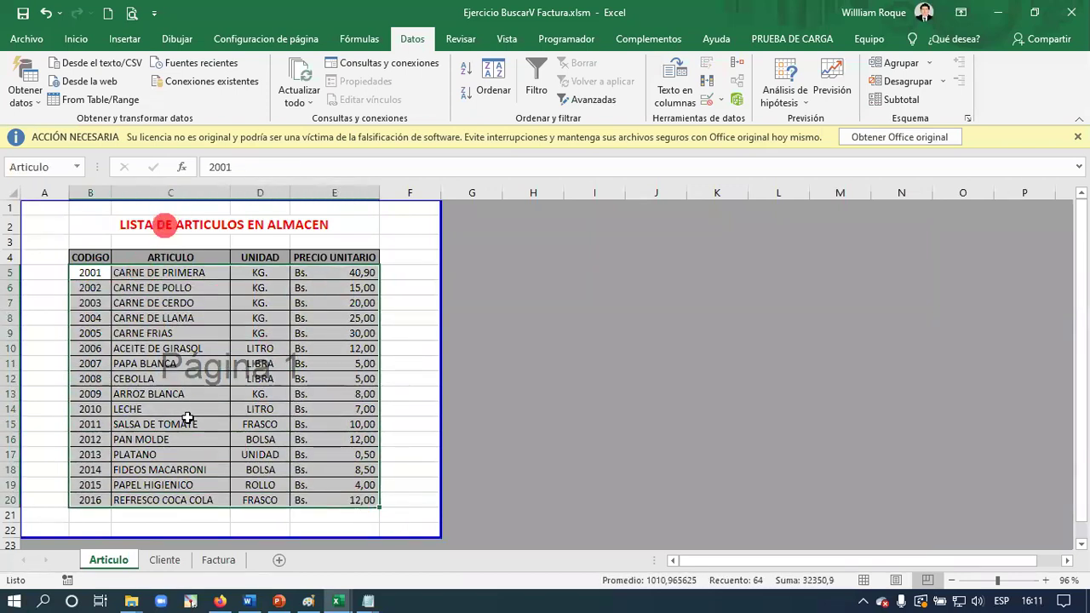
left_click(216, 562)
- Enter =BUSCARV(C14;Articulo;2;0) in D14 to return the article name
left_click(423, 494)
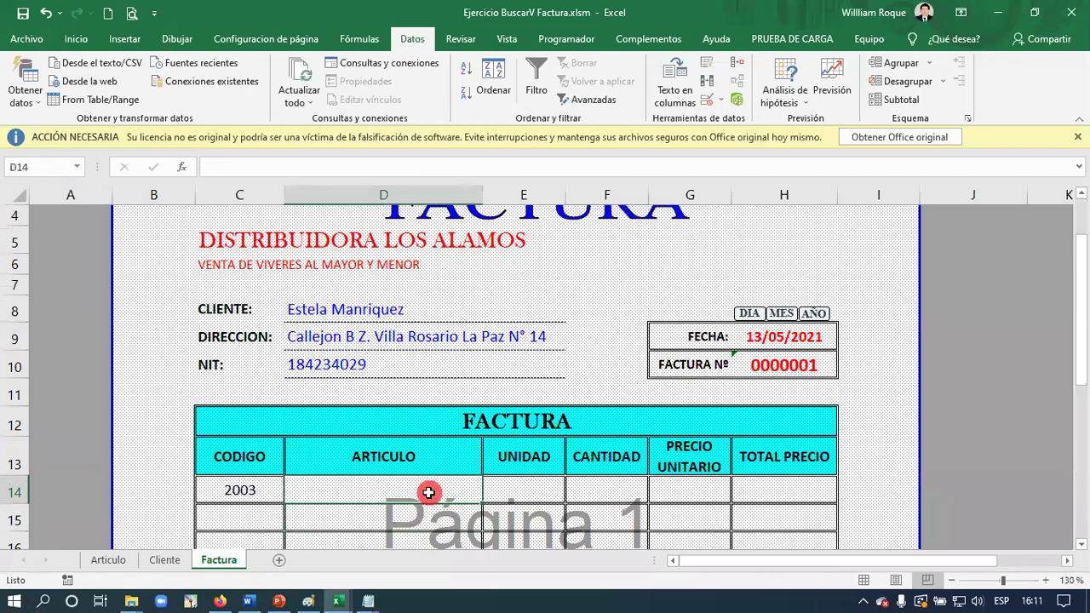
type("=BUSCAR")
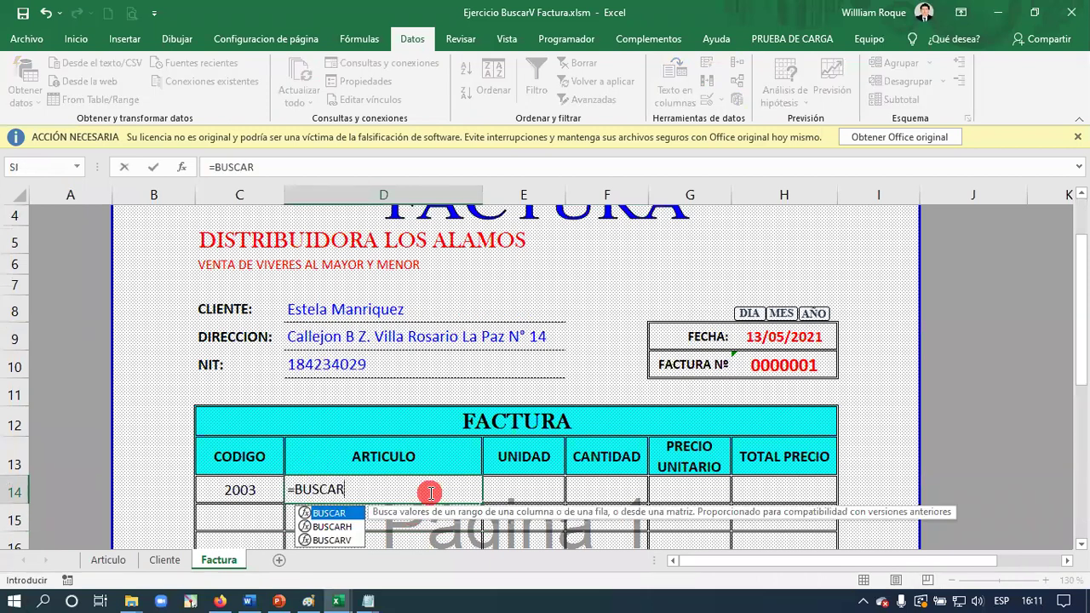
type("V(")
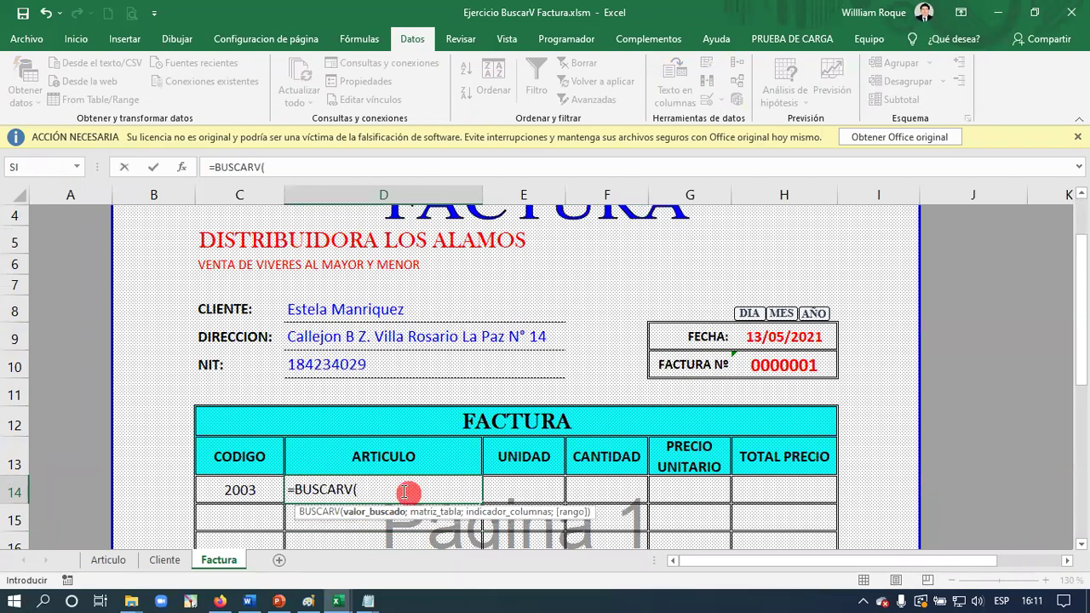
left_click(242, 488)
type(";")
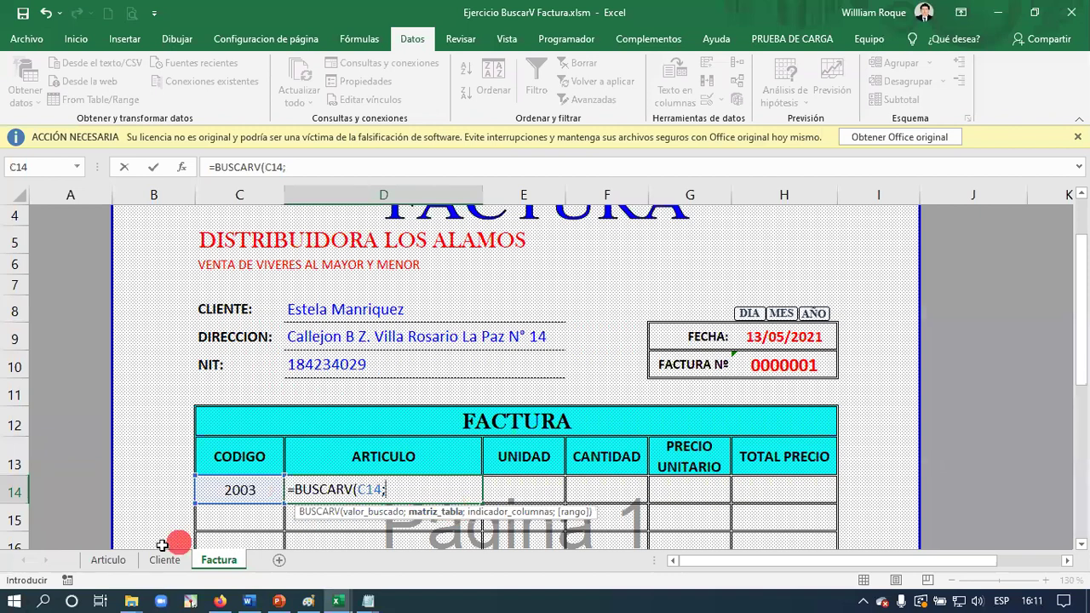
left_click(108, 560)
left_click_drag(96, 275, 354, 498)
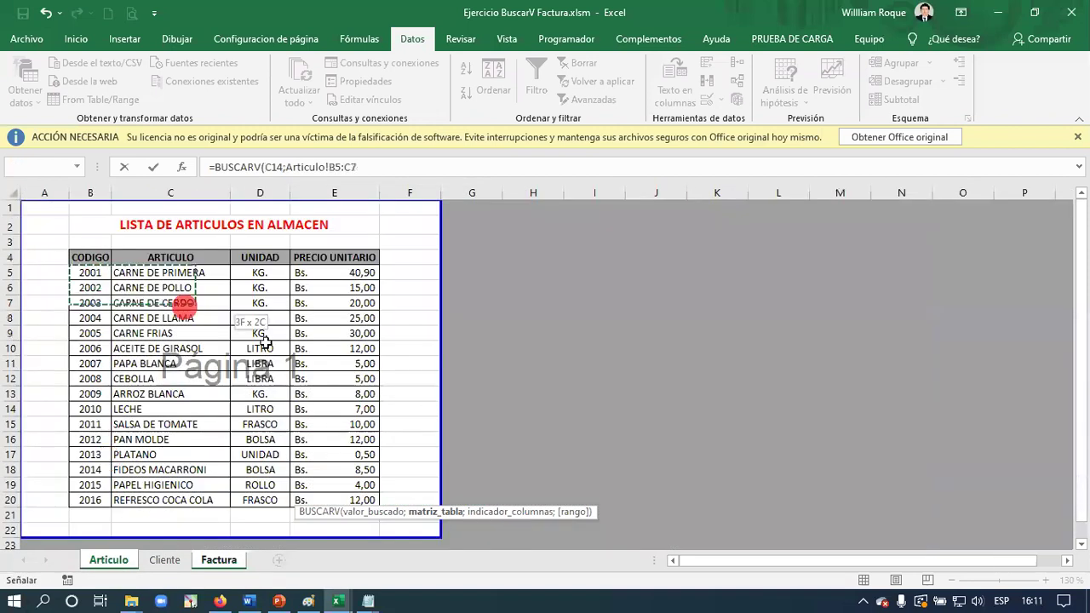
type(";")
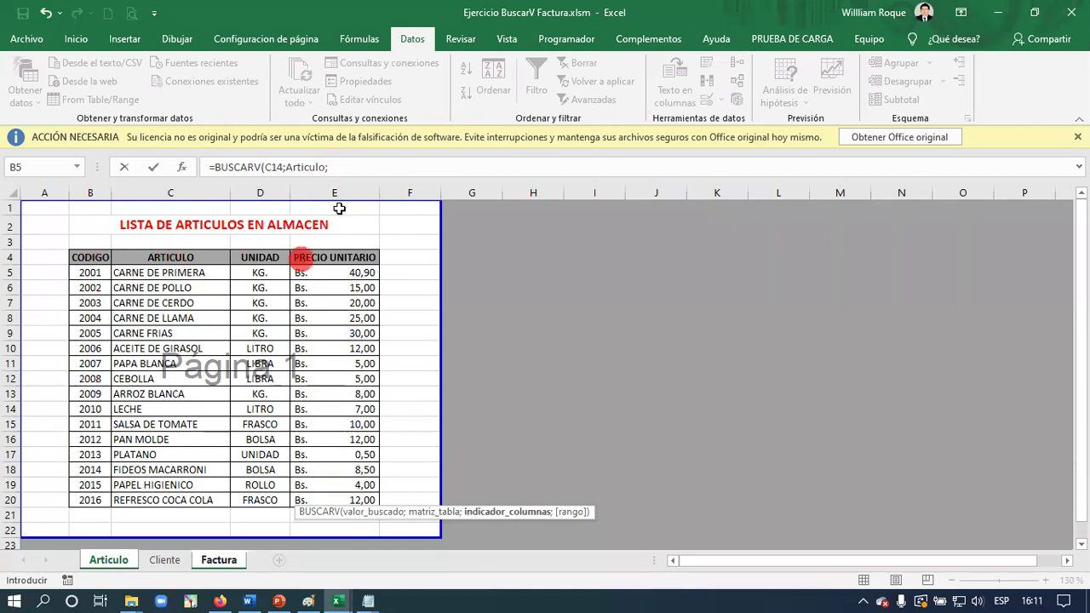
left_click(374, 169)
type("2")
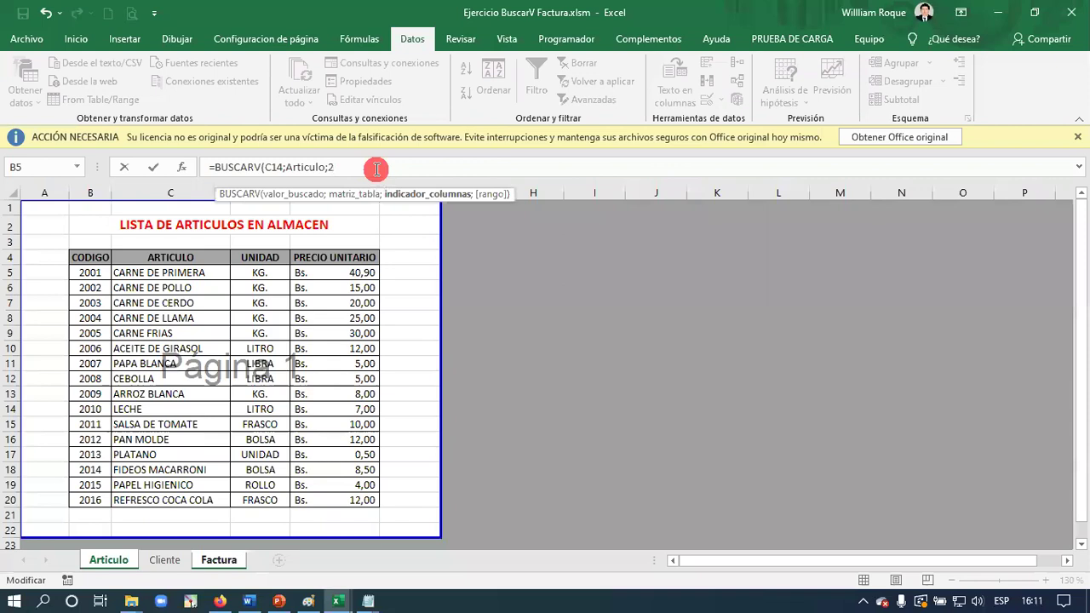
type(";0)")
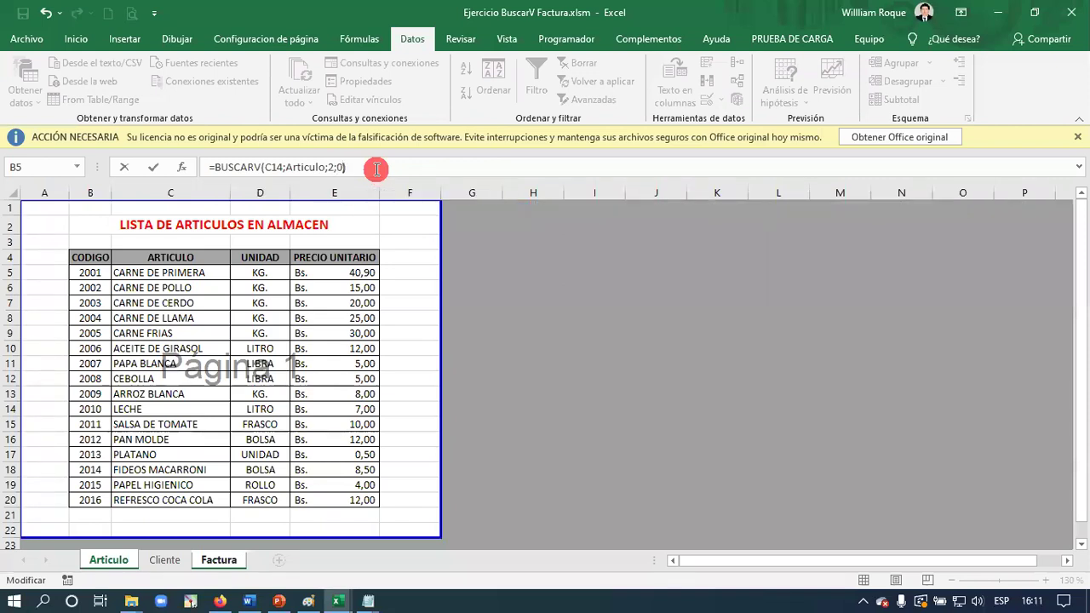
key("Return")
left_click(435, 477)
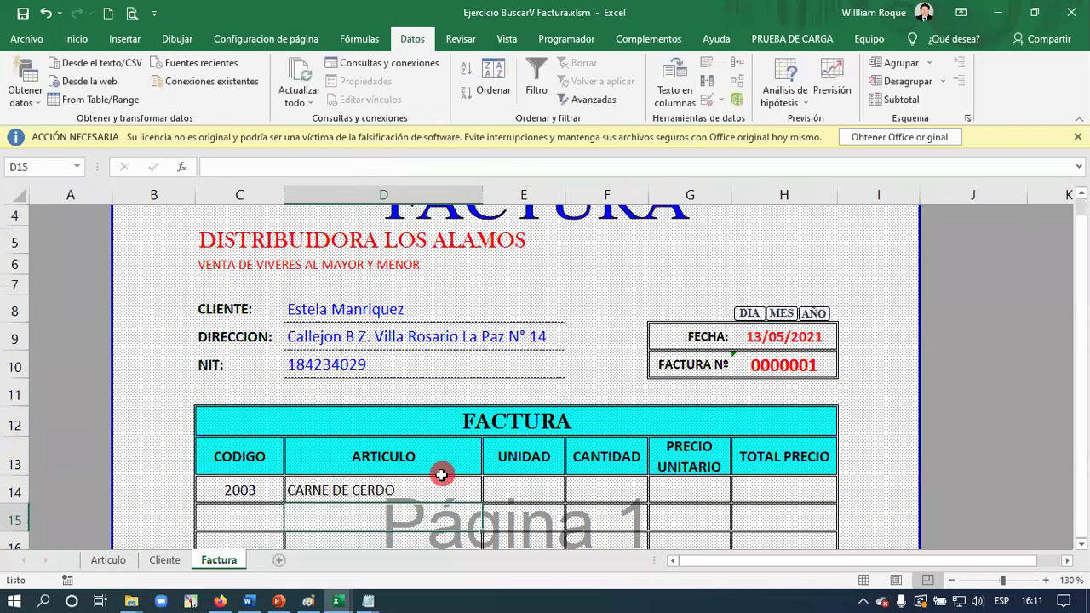
- Choose code 2005 from C14's dropdown
left_click(283, 487)
left_click(291, 494)
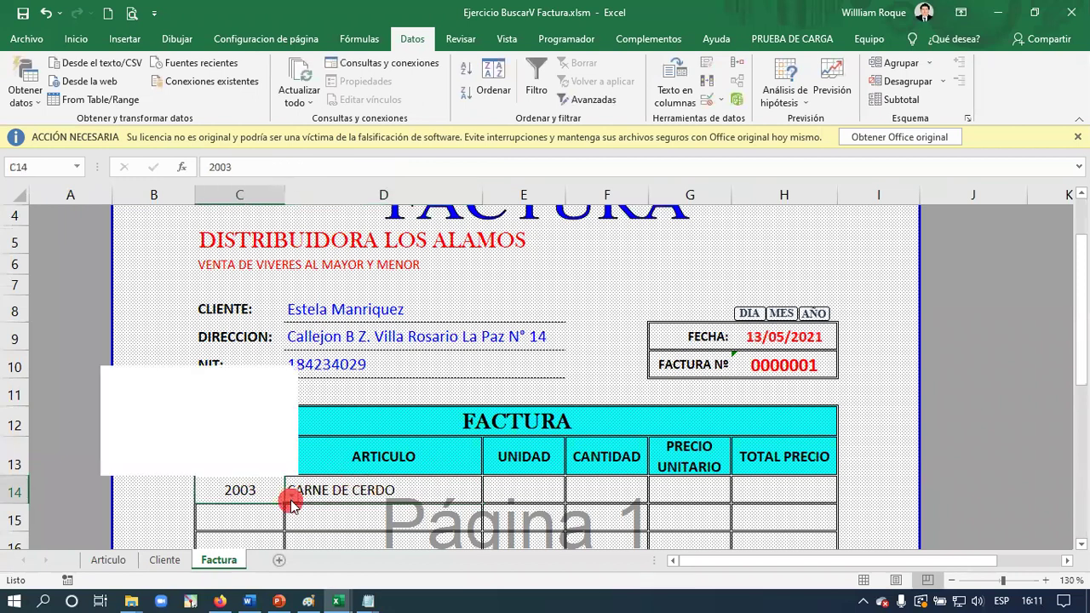
left_click(142, 409)
left_click(291, 494)
left_click(225, 515)
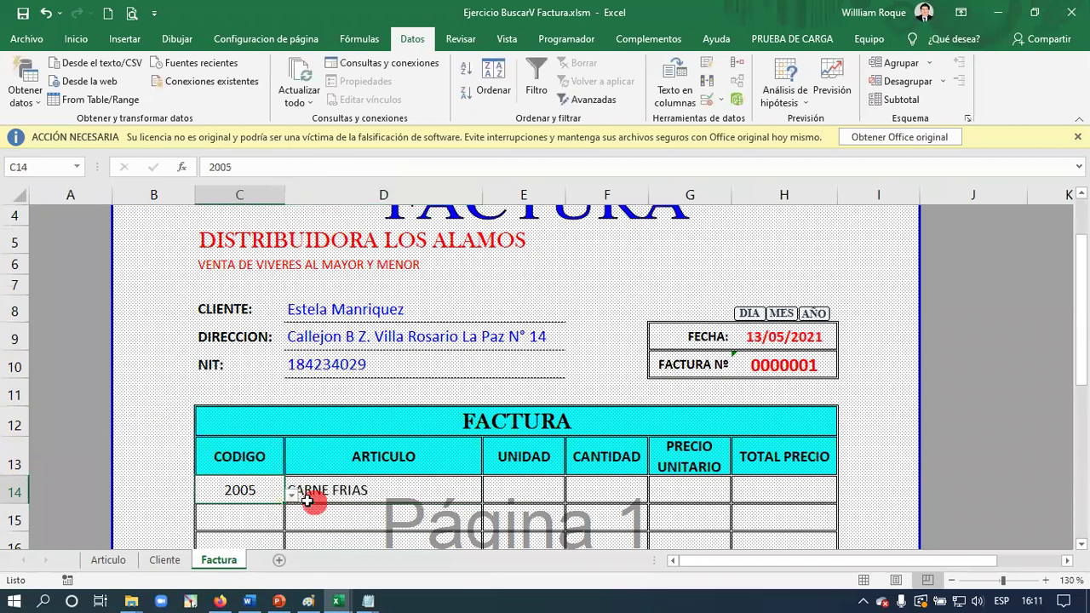
- Confirm on the Articulo sheet that code 2005 is CARNE FRIAS, matching D14
left_click(108, 559)
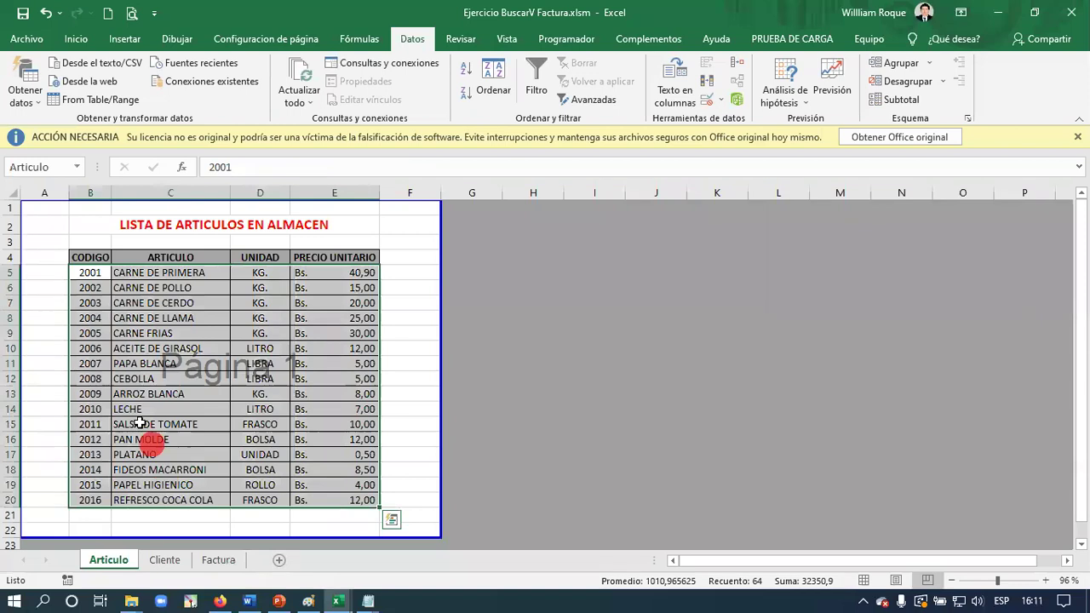
left_click(97, 338)
left_click(170, 349)
left_click(182, 335)
left_click(218, 559)
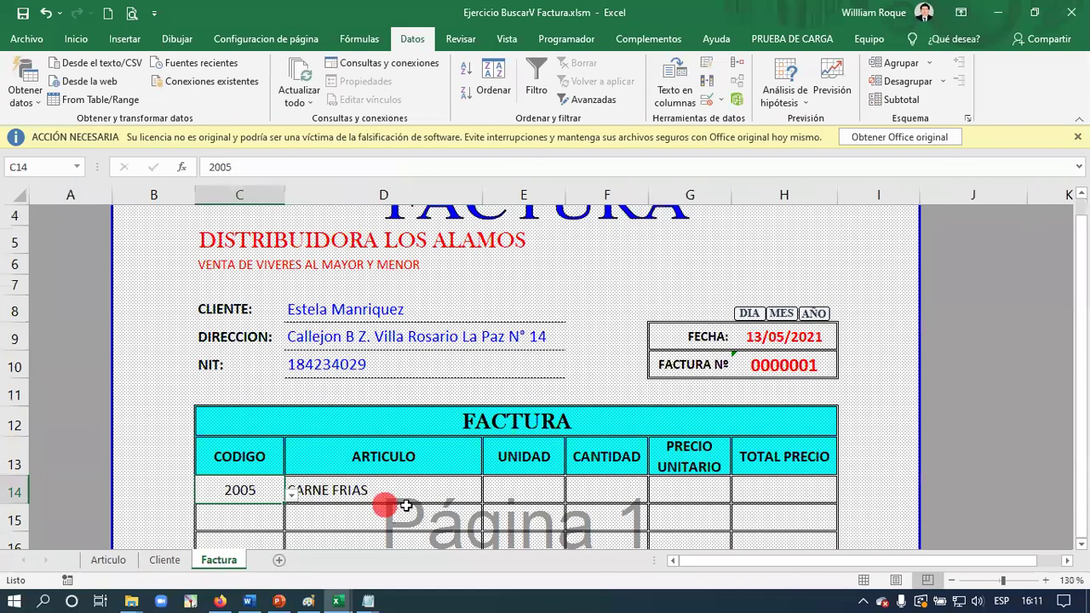
left_click(464, 497)
left_click(521, 499)
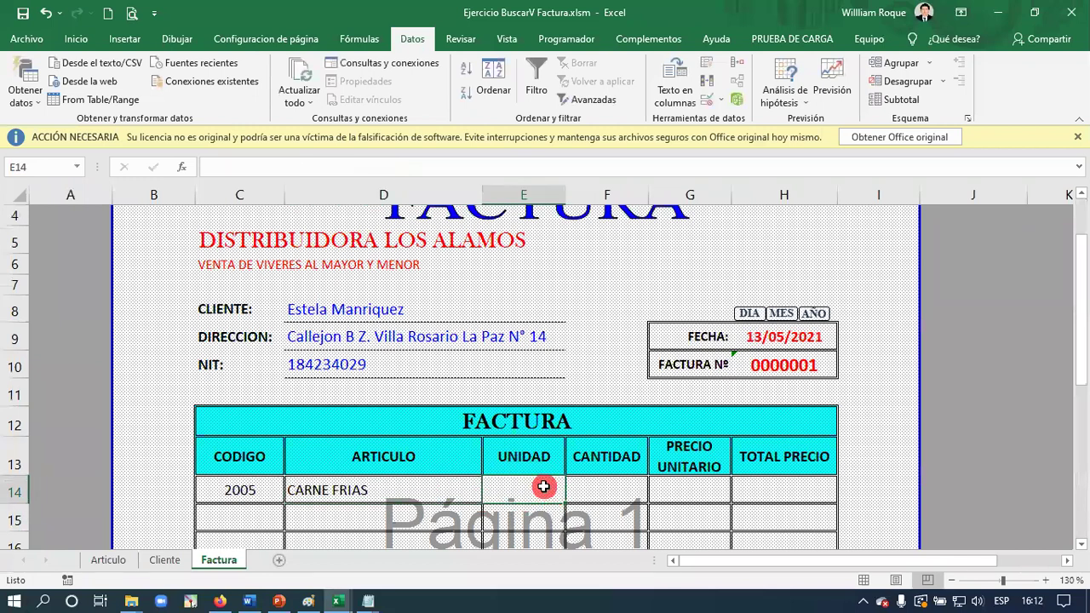
- Enter a BUSCARV lookup in E14 on C14 against Articulo B5:E20 with exact match
type("=BUSCAR")
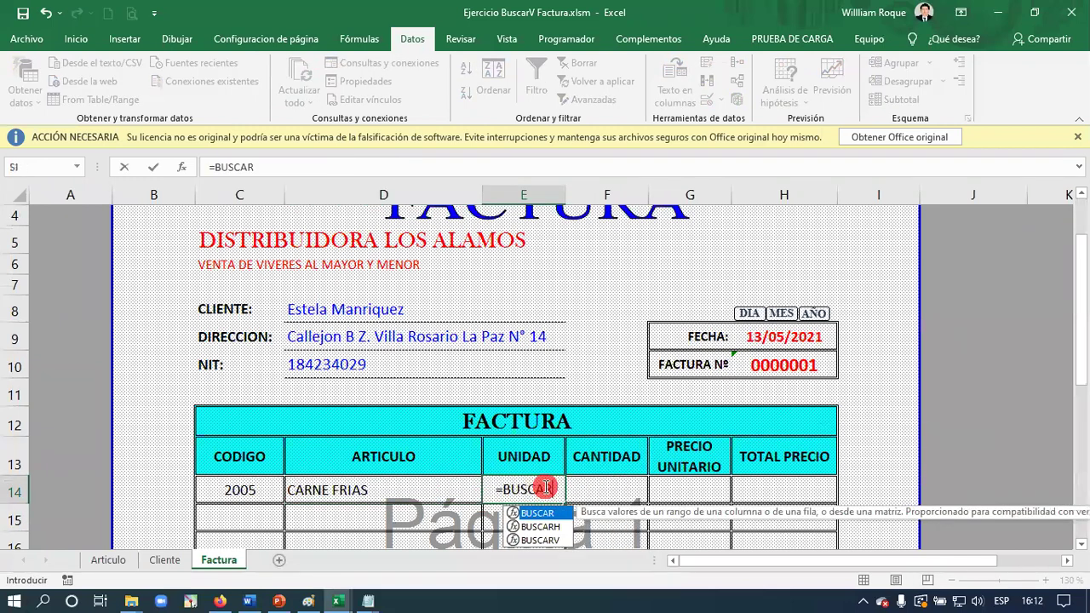
type("V(")
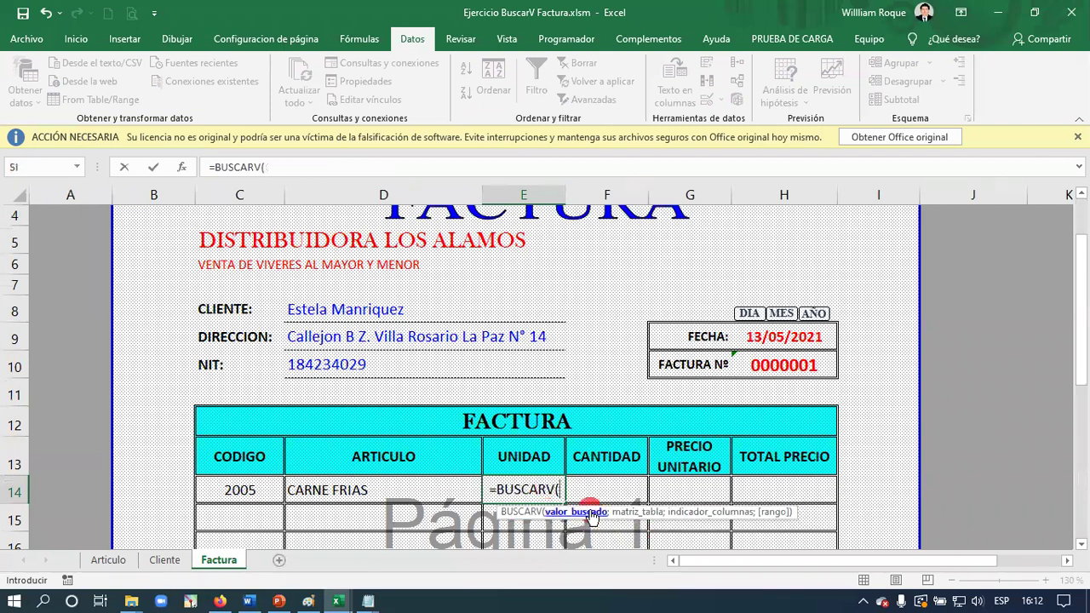
left_click(242, 492)
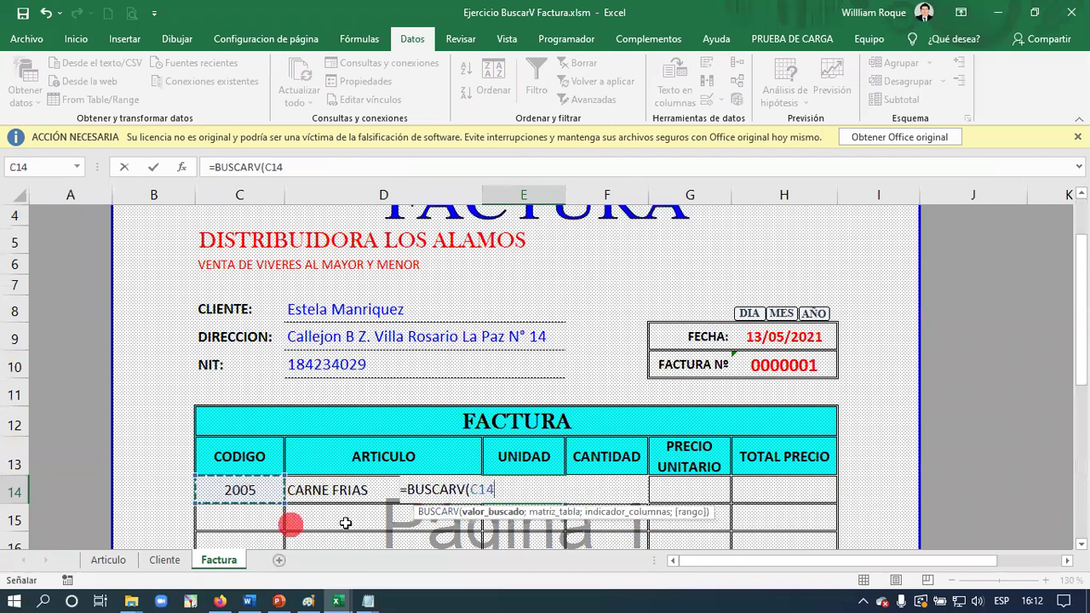
type(";")
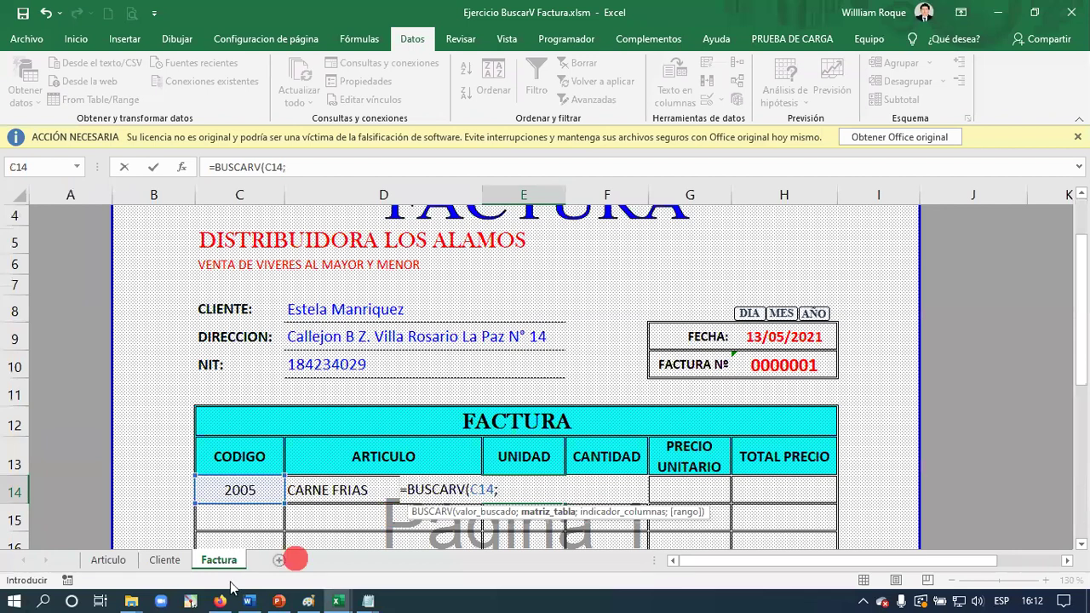
left_click(109, 560)
mouse_move(90, 273)
left_mouse_down()
mouse_move(324, 432)
mouse_move(323, 500)
left_mouse_up()
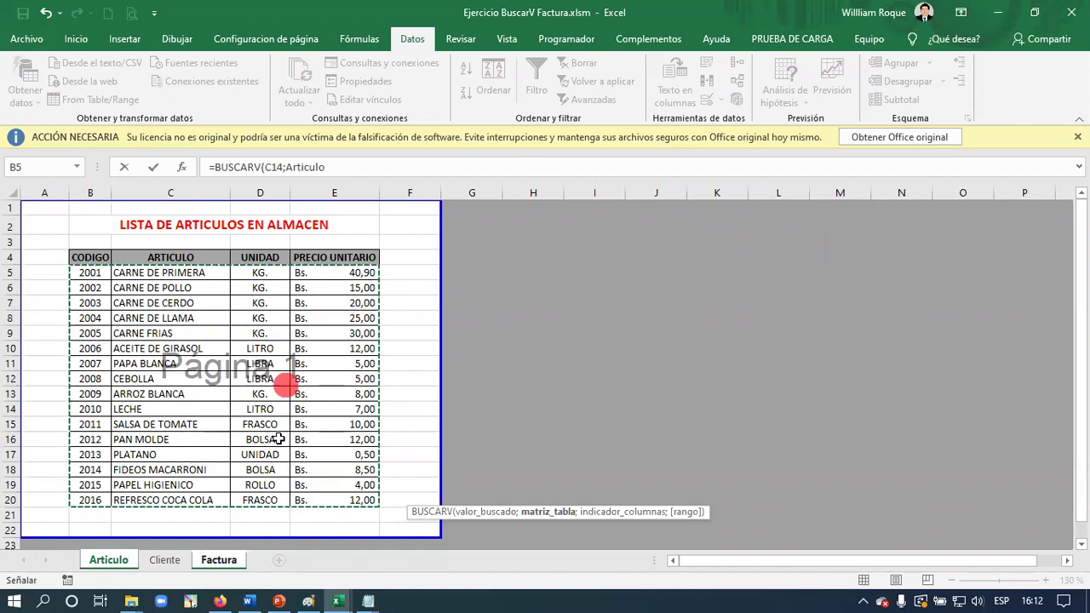
left_click(355, 166)
type(";4")
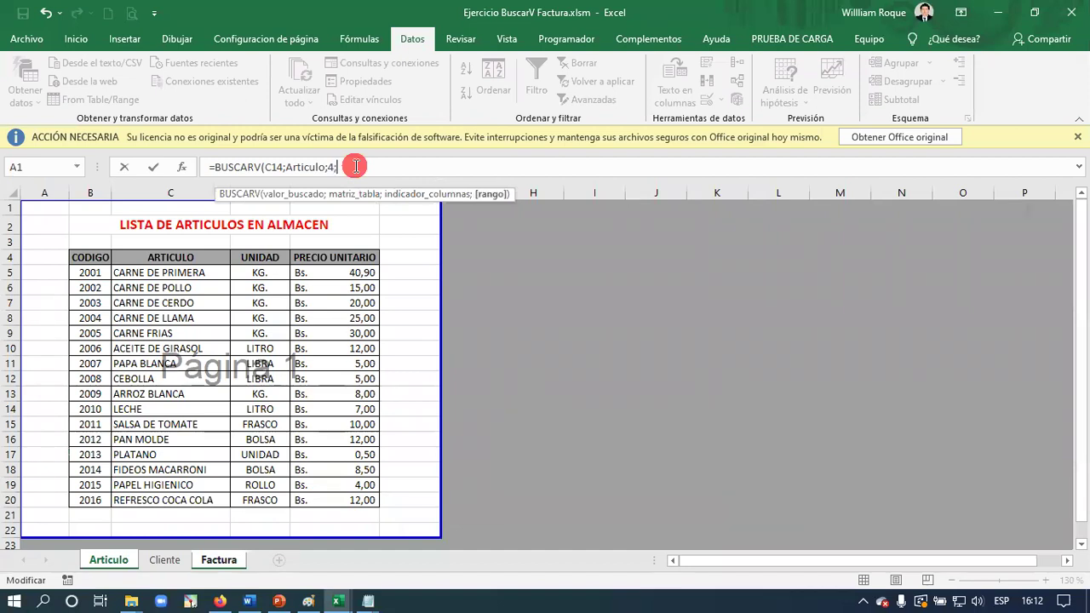
type("0")
key("Return")
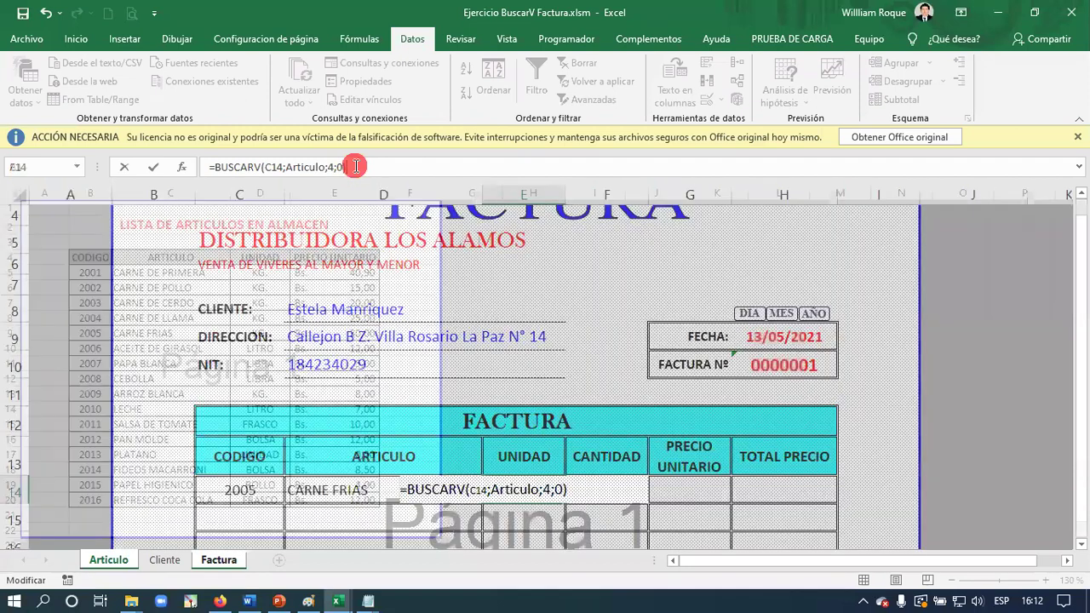
left_click(548, 487)
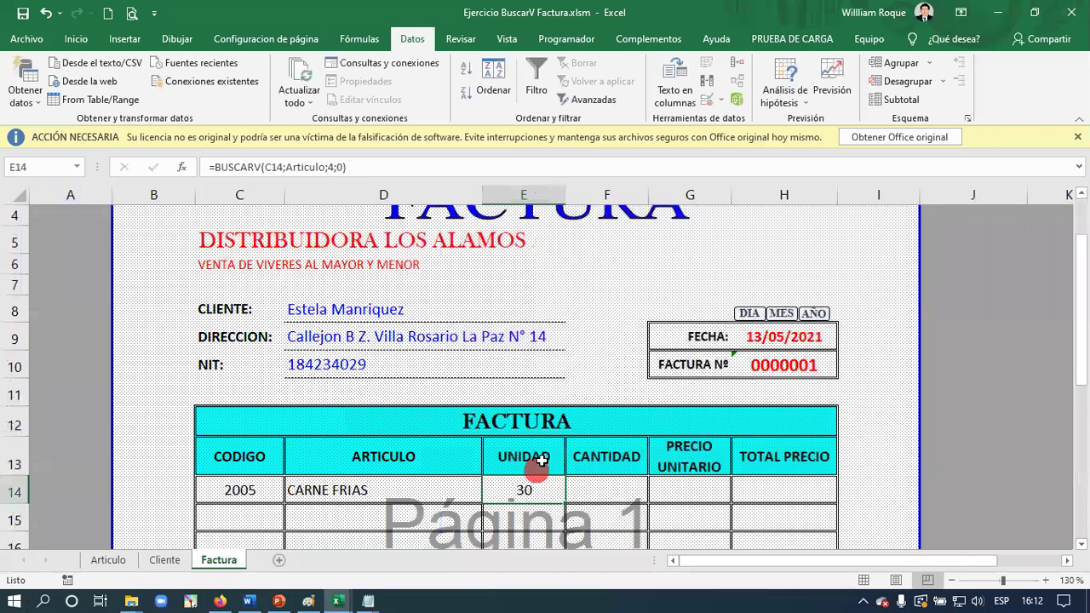
- Compare the Articulo columns and change the column index in D14's lookup to 3
left_click(111, 560)
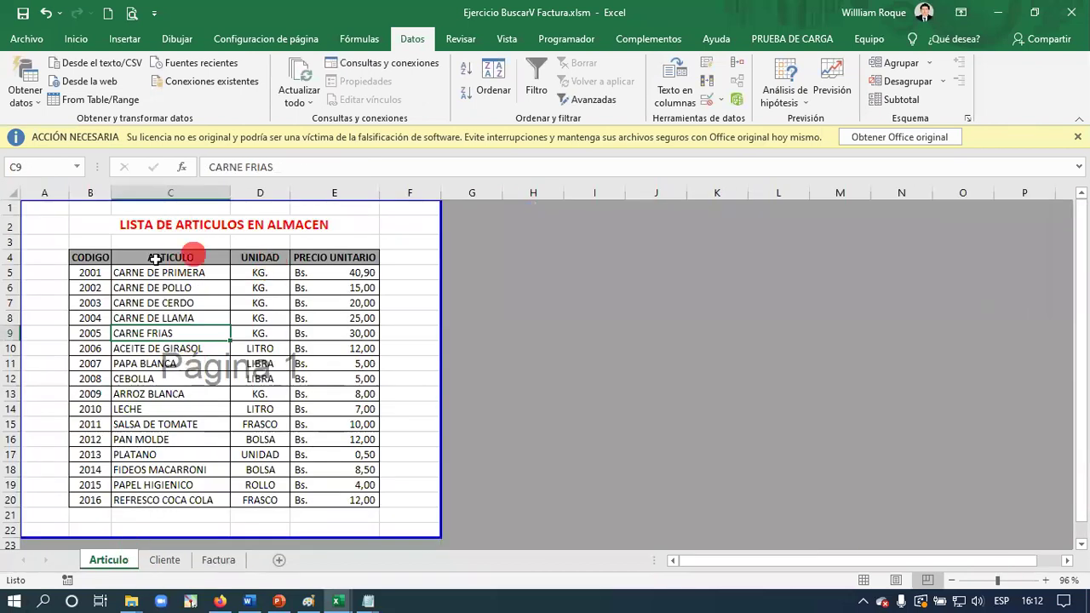
left_click(223, 559)
key("Left")
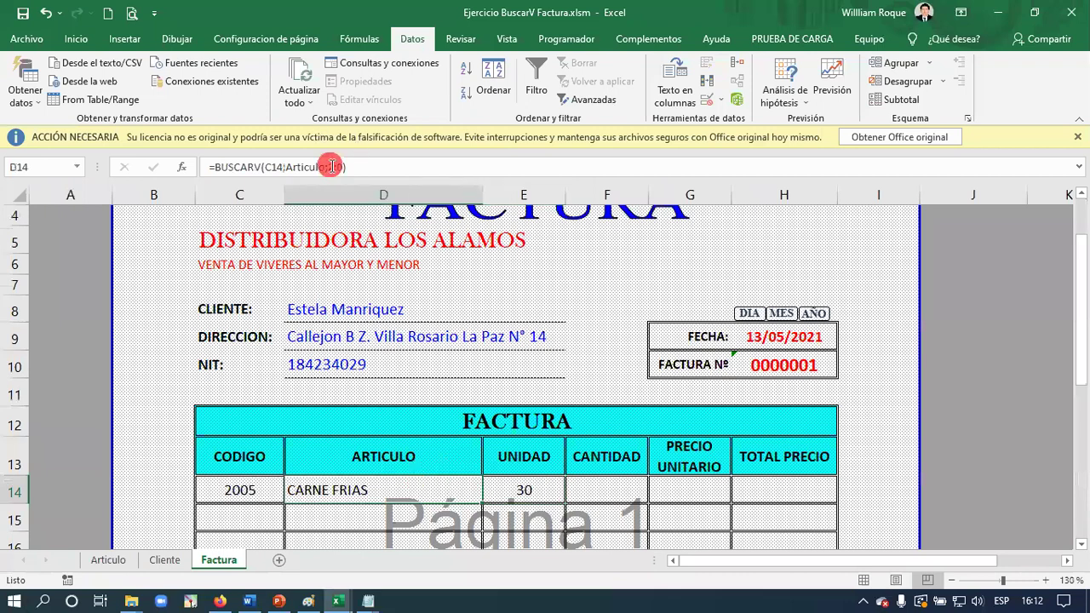
left_click(333, 166)
type("3")
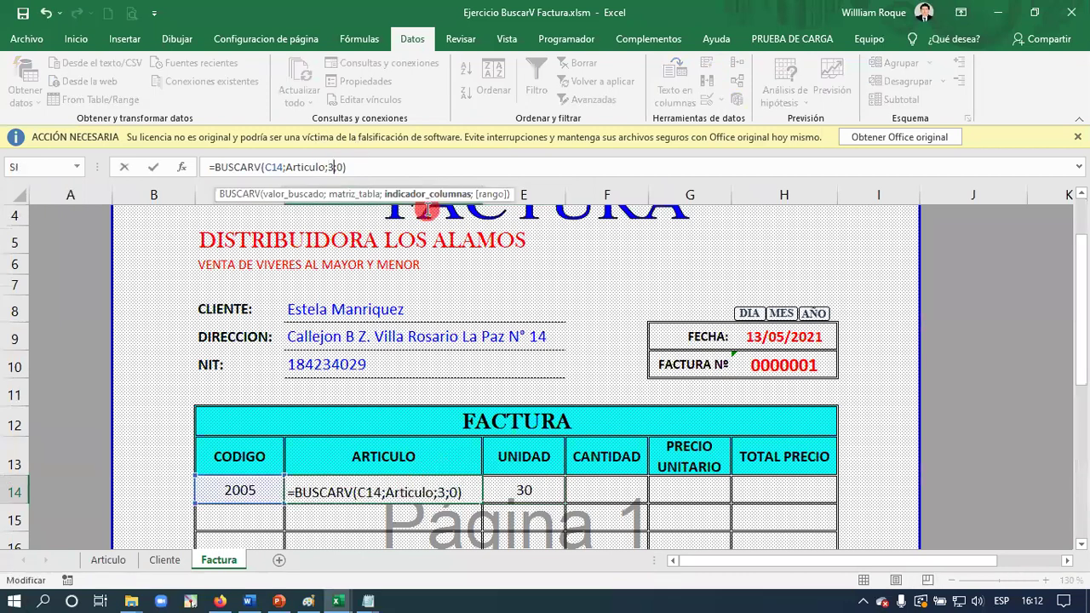
key("Return")
left_click(420, 497)
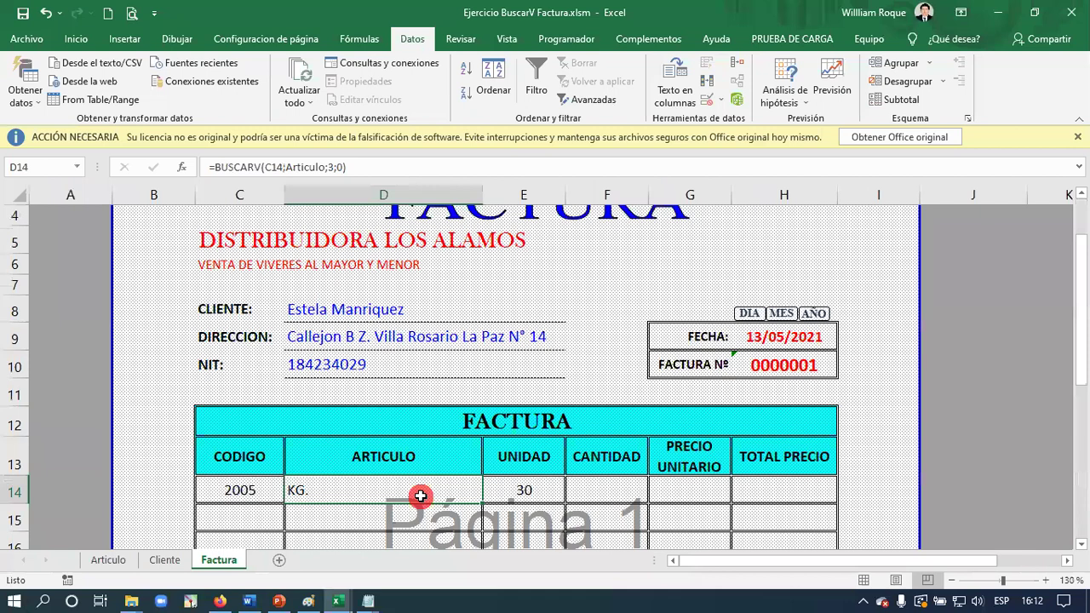
- Correct E14's column number so it returns the unit KG
left_click(108, 559)
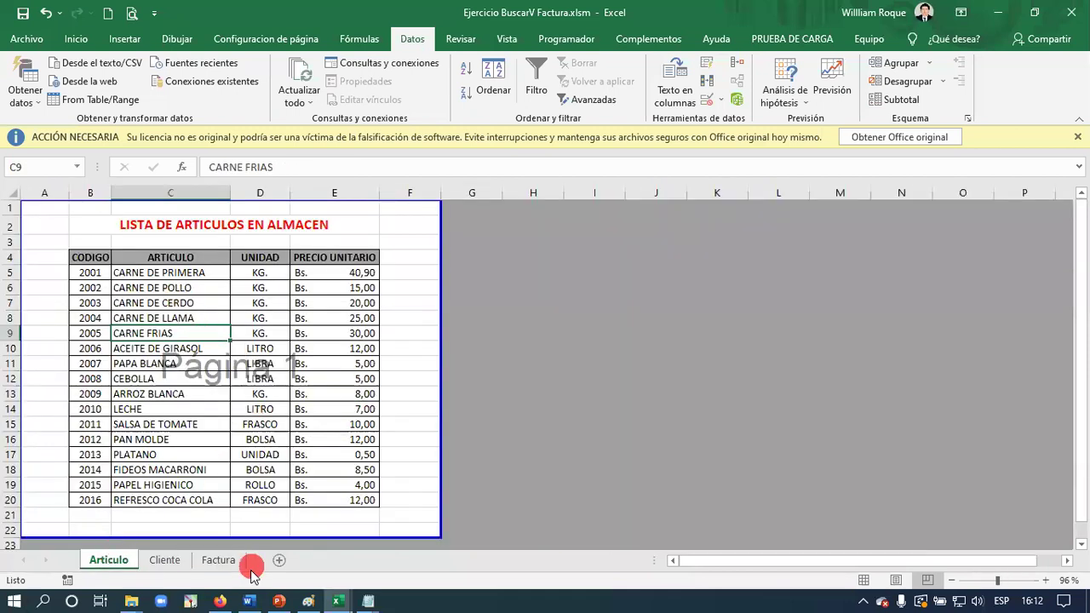
left_click(165, 560)
left_click(219, 559)
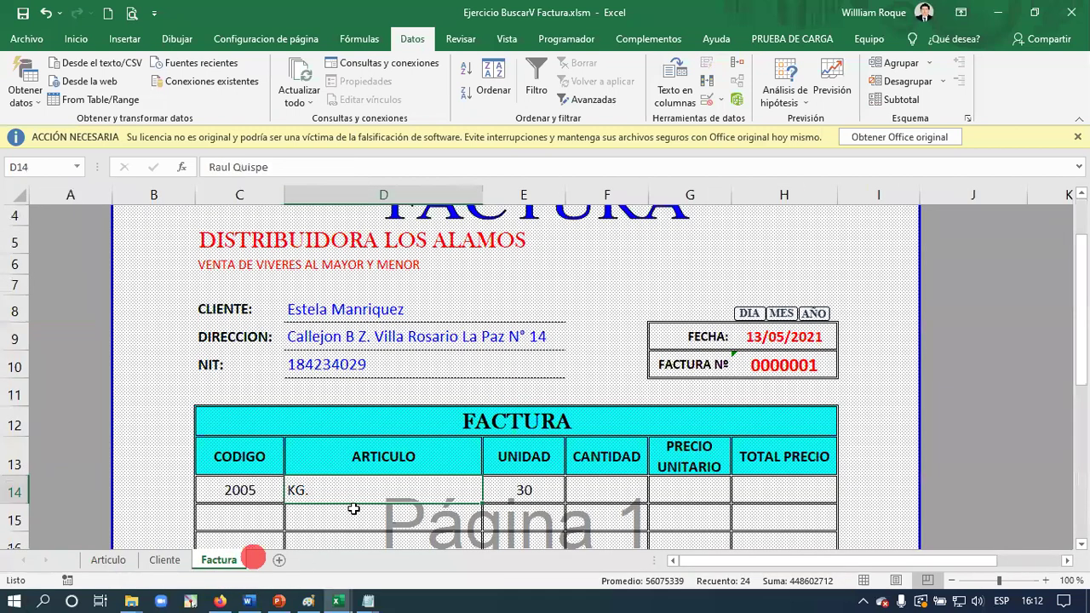
left_click(439, 481)
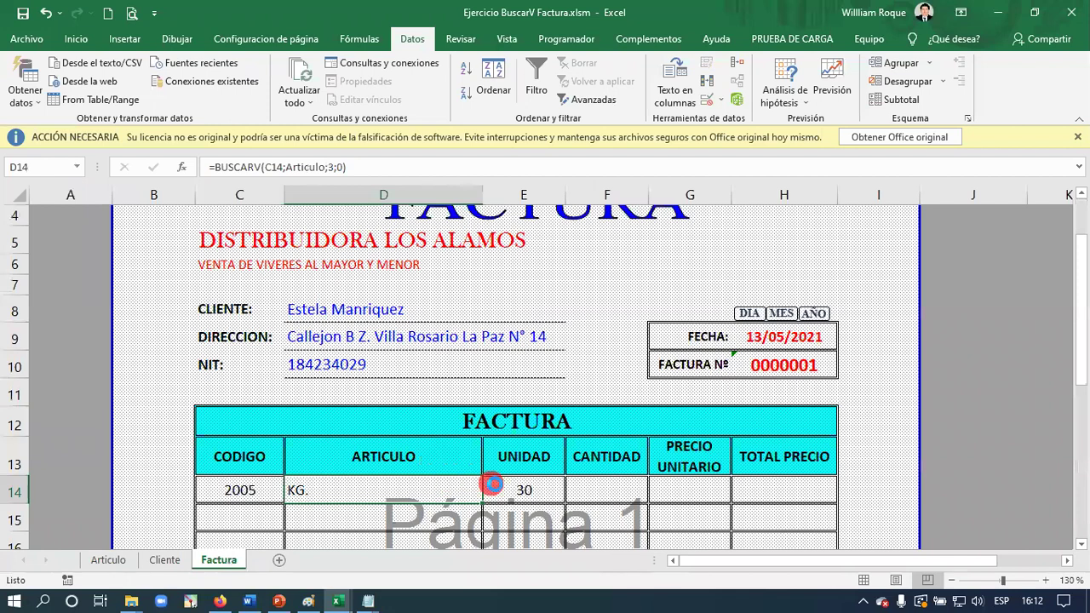
double_click(548, 486)
left_click(560, 488)
key("BackSpace")
key("Return")
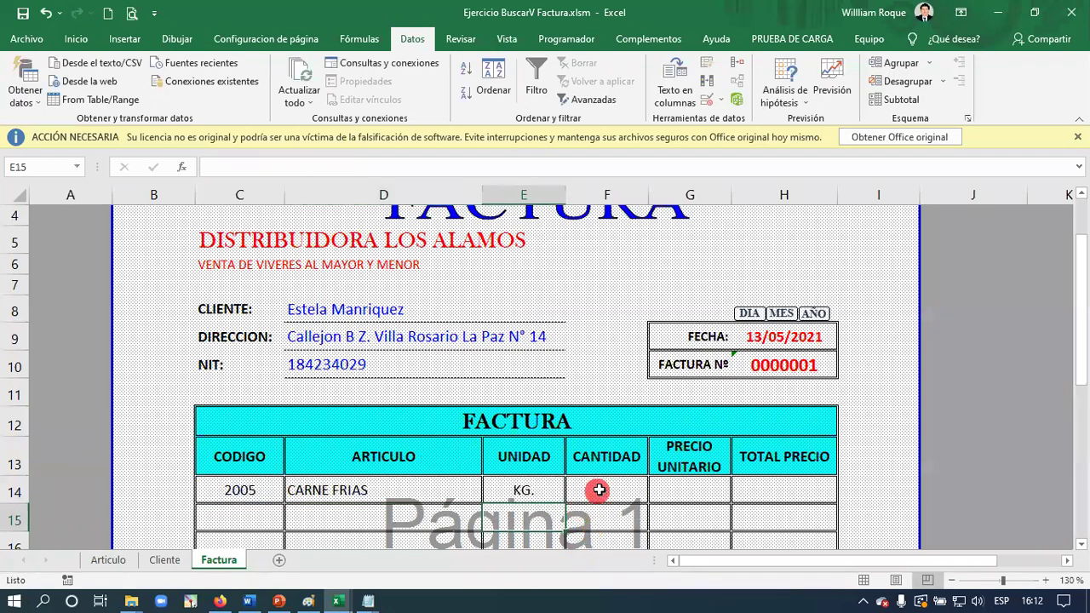
- Enter quantity 7 in F14
left_click(606, 489)
type("7")
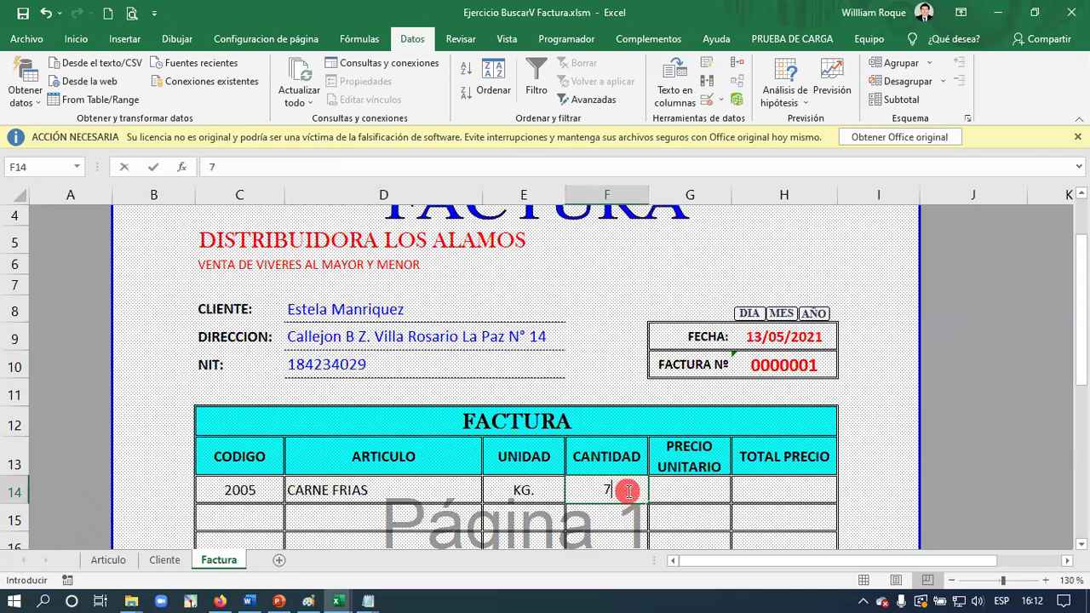
left_click(682, 492)
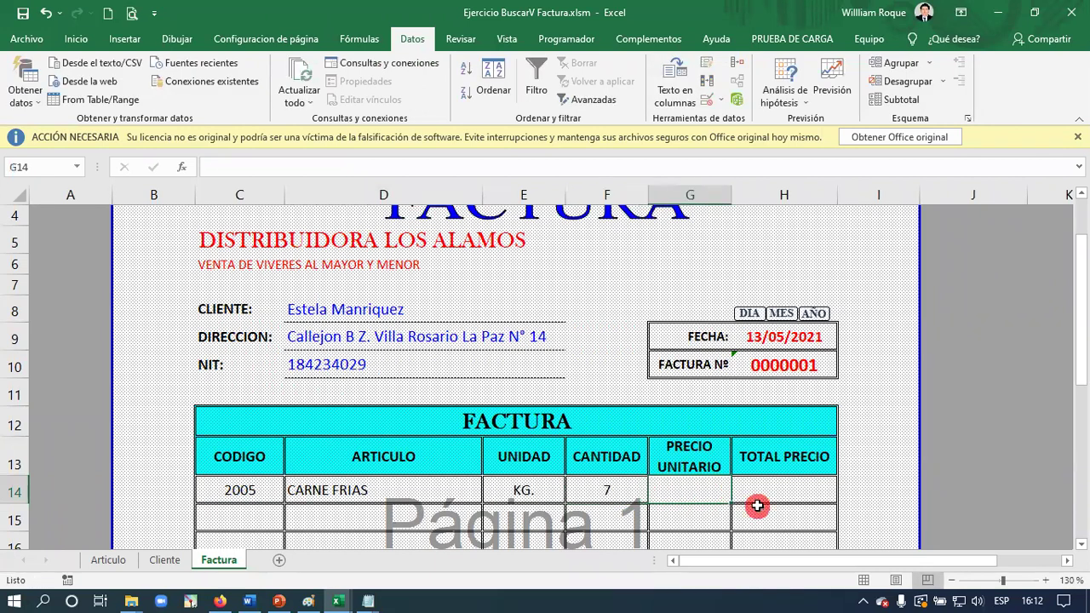
- Enter =BUSCARV(C14;Articulo;4;0) in G14 so the unit price shows 30,00
type("=BUSCARV(")
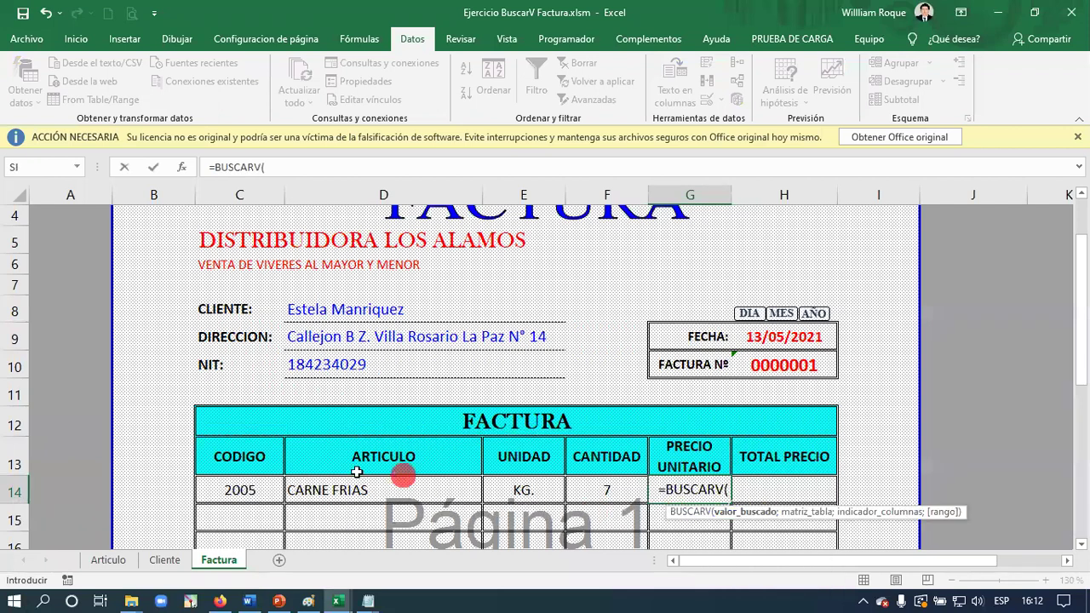
left_click(255, 490)
type(";")
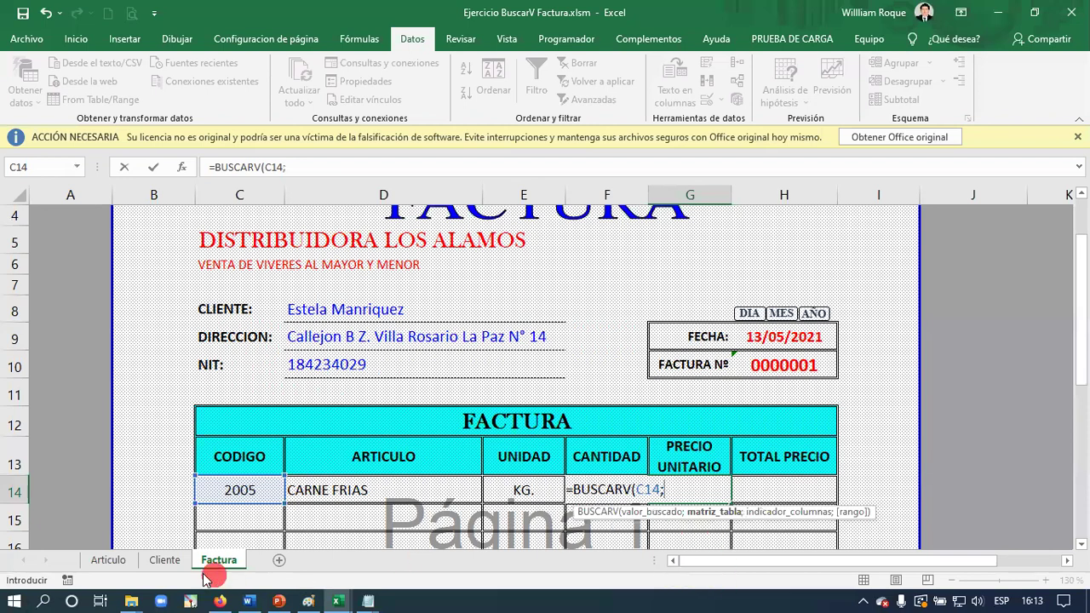
left_click(117, 561)
left_click_drag(90, 273, 339, 500)
type(";")
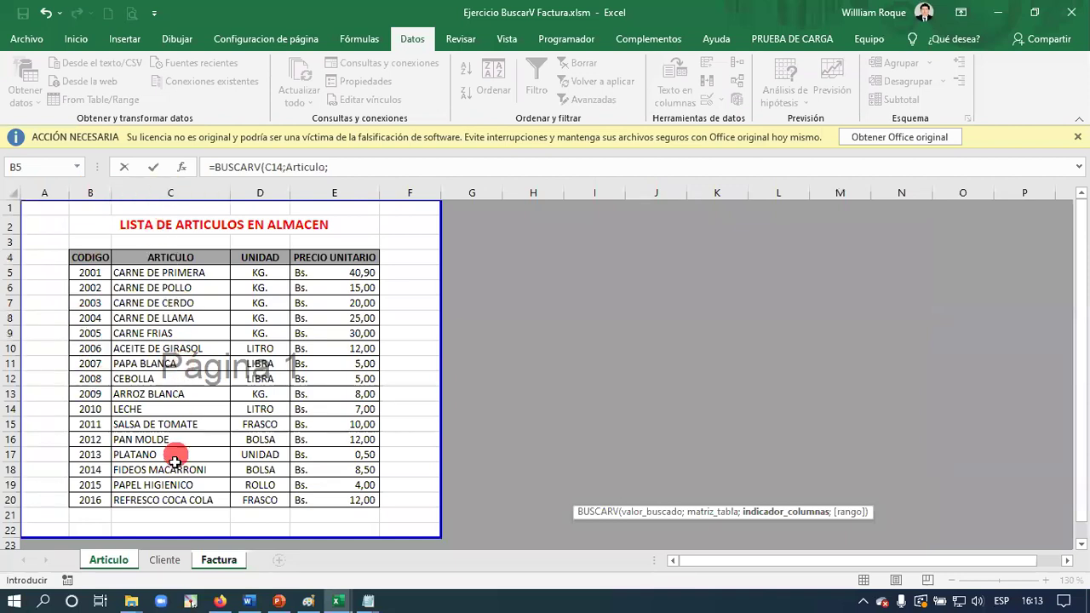
left_click(349, 170)
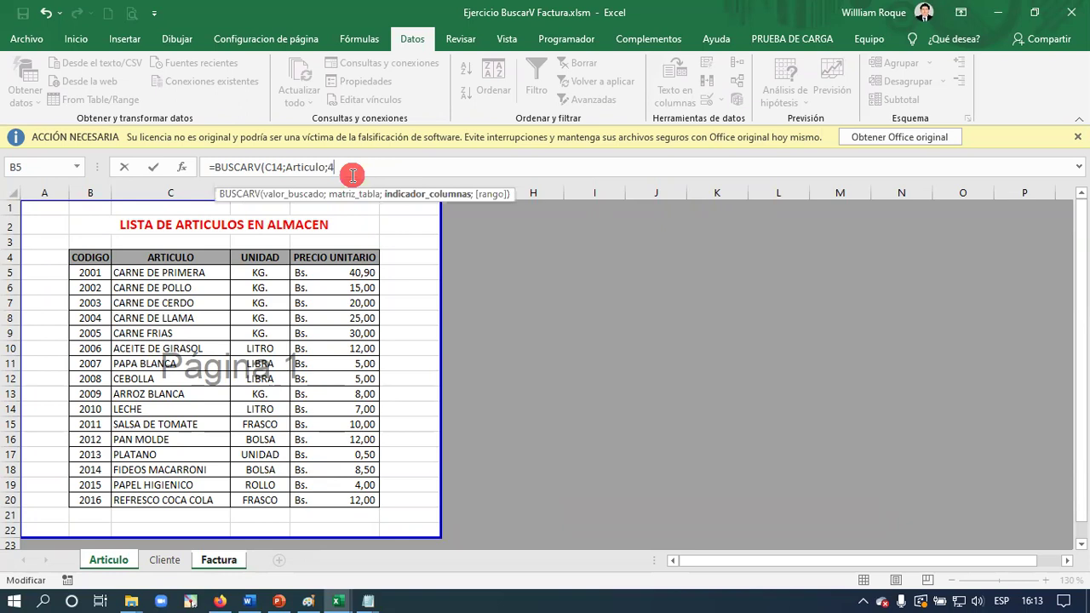
type(")")
key("BackSpace")
type(";0")
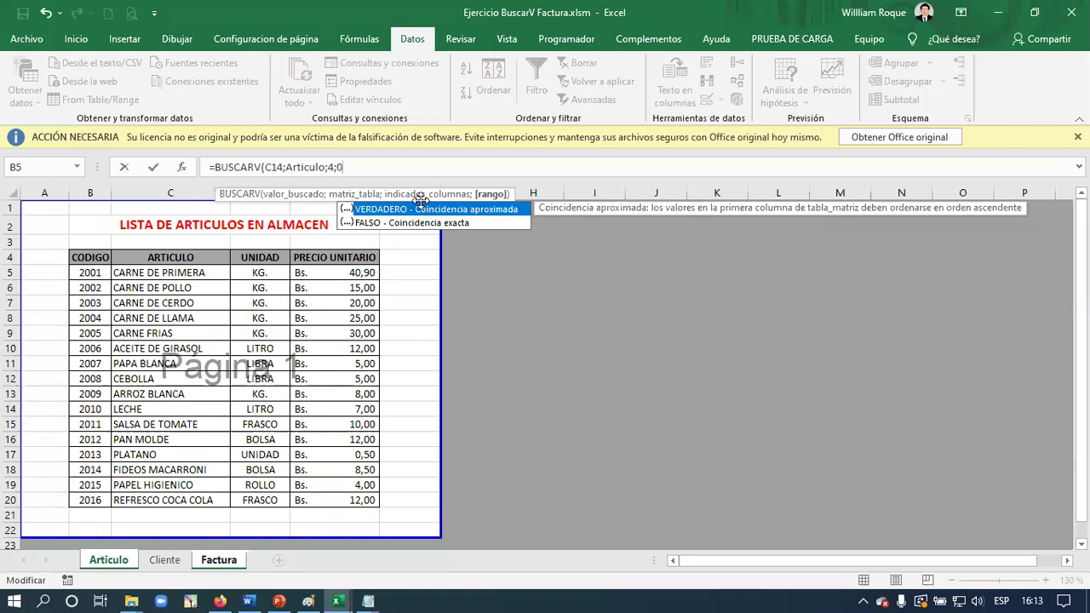
type(")")
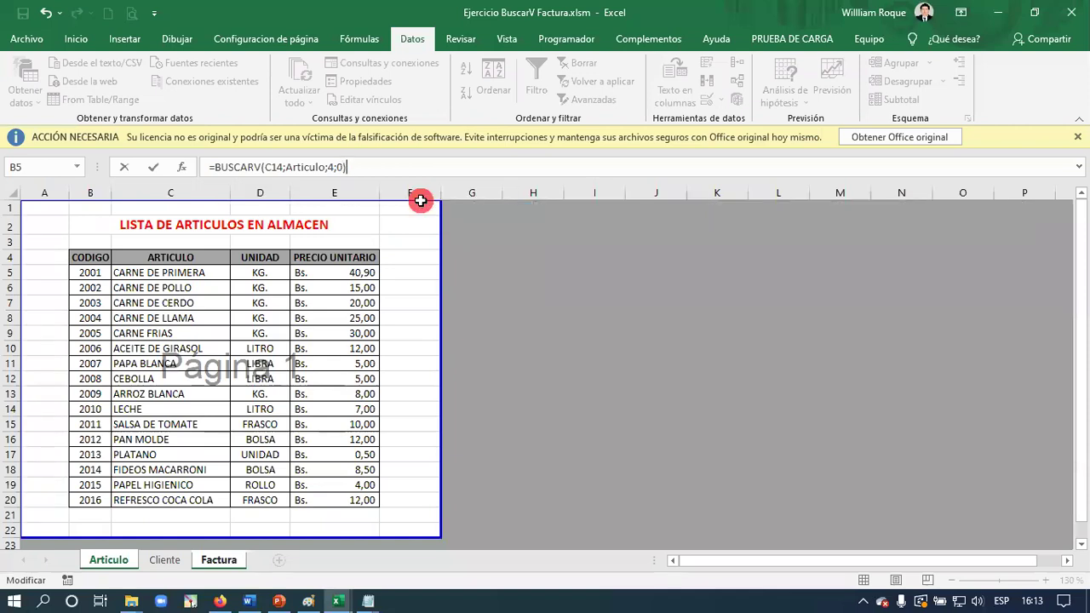
key("Return")
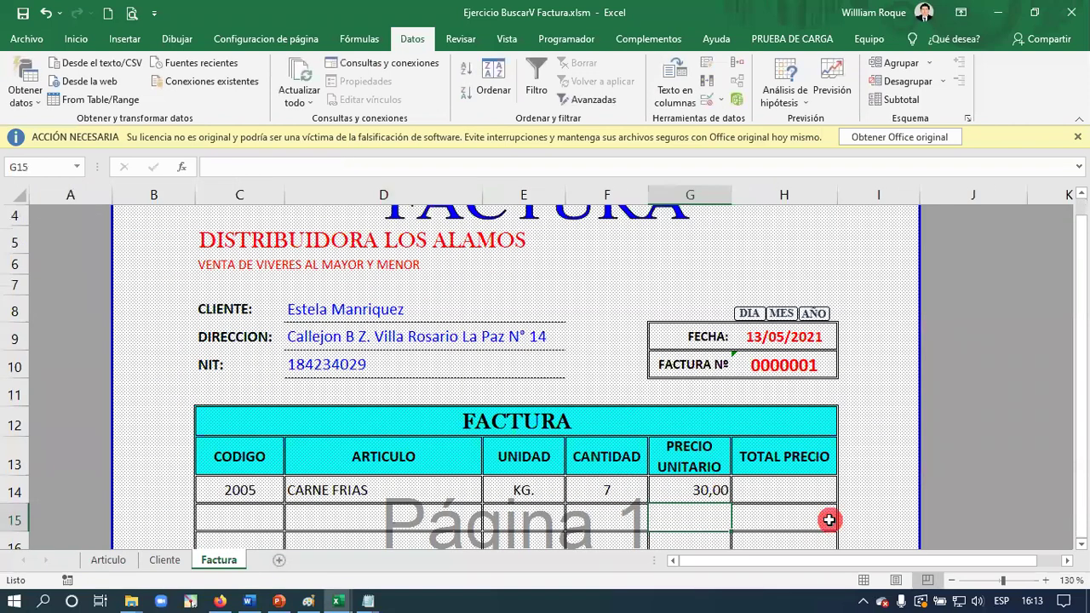
- Make H14 the line total =F14*G14
left_click(804, 484)
scroll(800, 481, "down", 1)
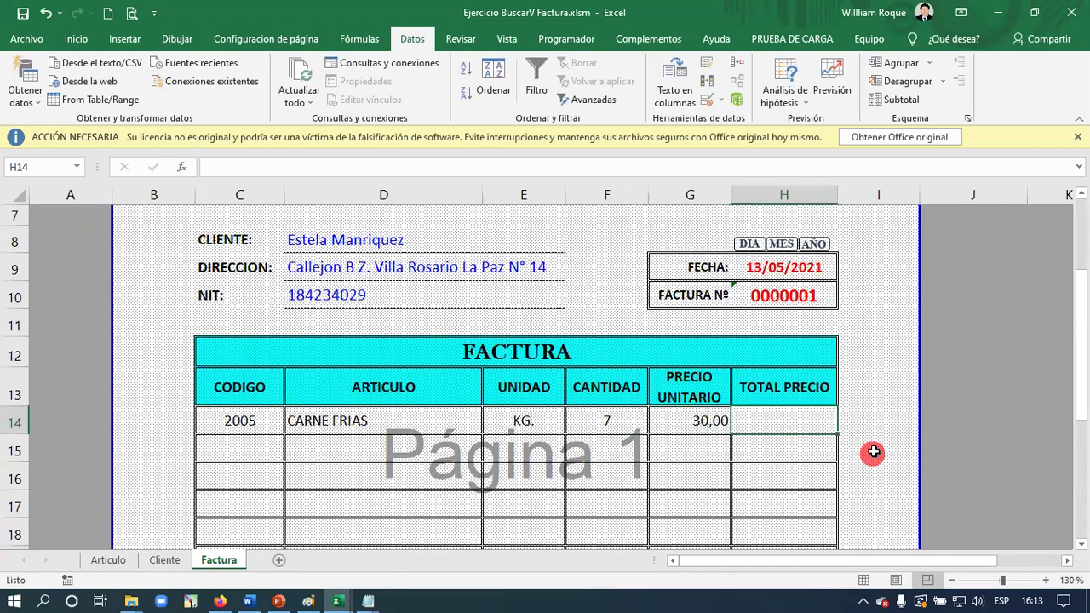
type("=")
left_click(611, 411)
left_click(677, 411)
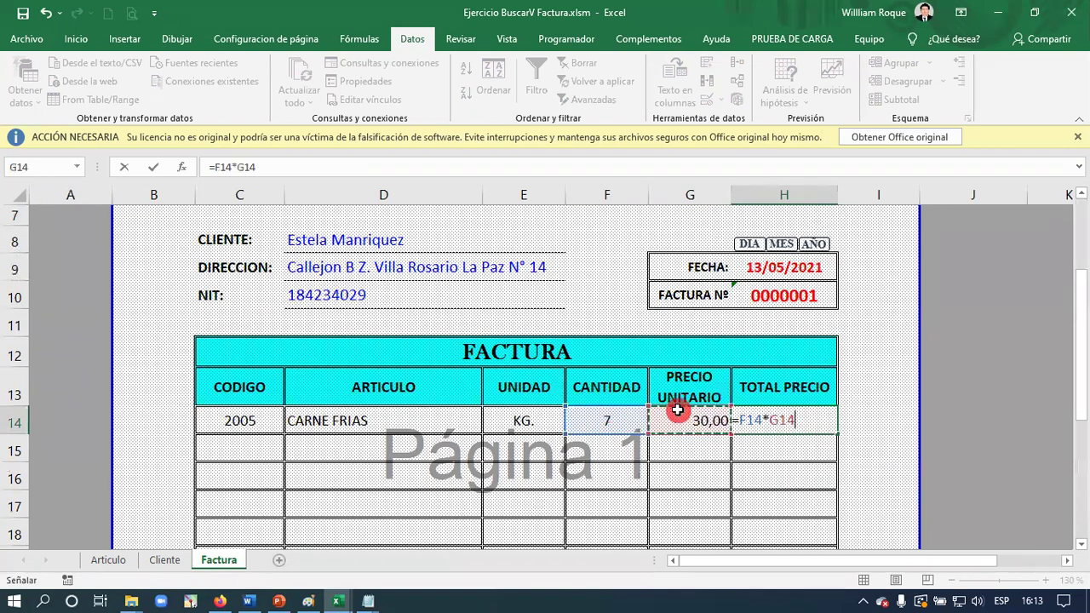
key("Return")
- Pick code 2003 in C15 and copy row 14's D–H formulas down to row 15
scroll(770, 455, "down", 3)
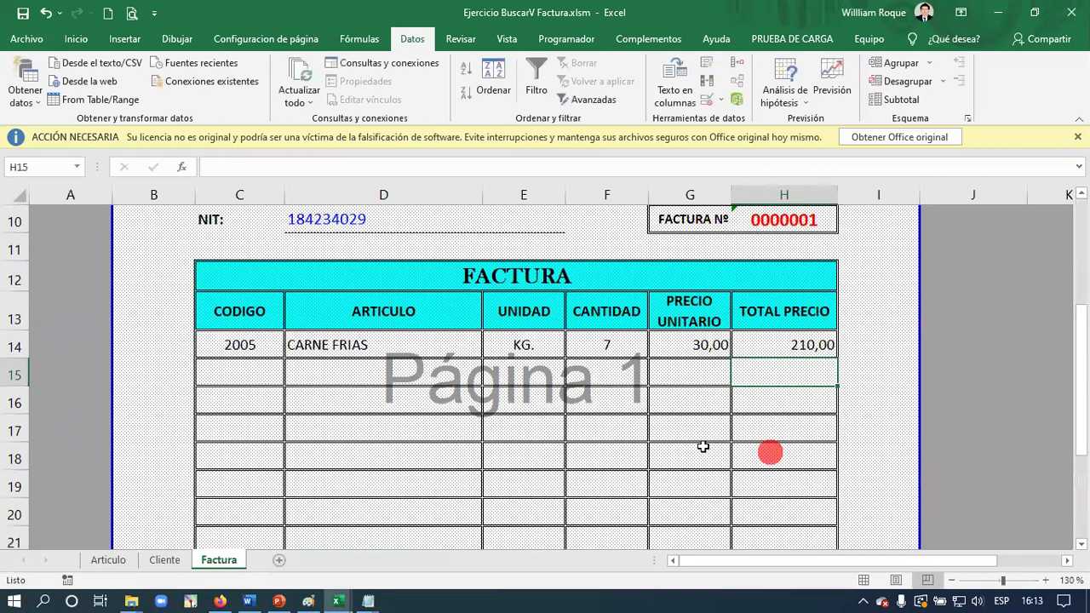
left_click(281, 385)
left_click(290, 379)
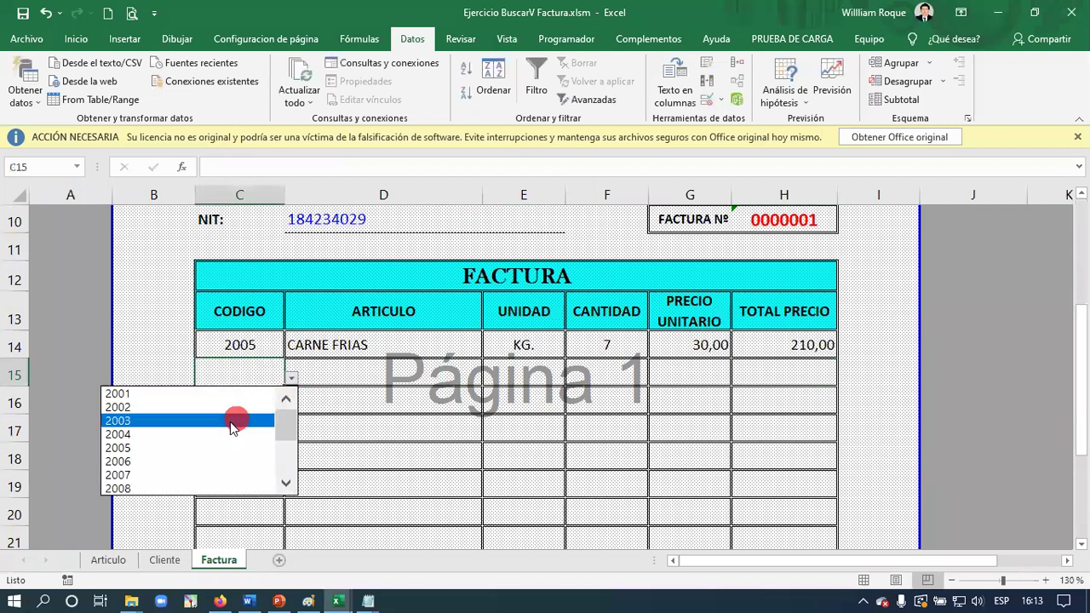
left_click(230, 418)
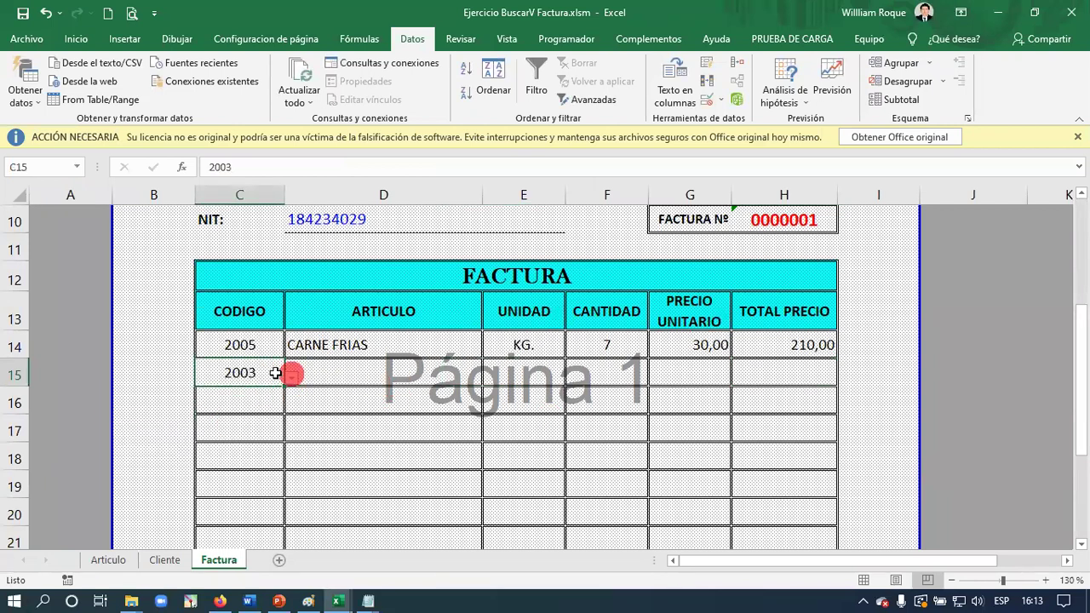
left_click(371, 343)
left_click_drag(479, 360, 473, 390)
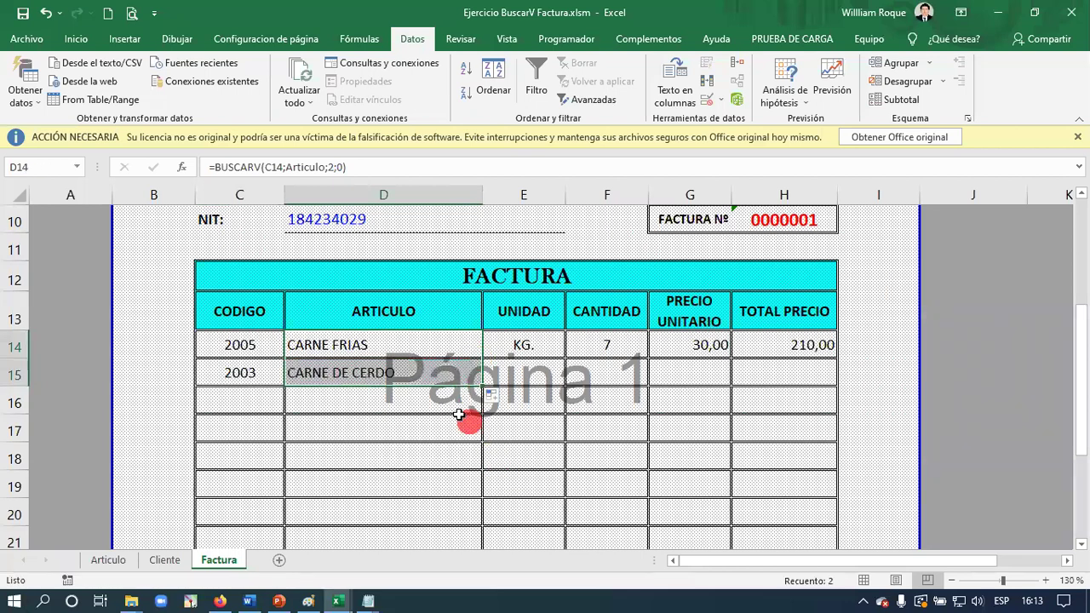
left_click(263, 370)
left_click_drag(546, 344, 834, 372)
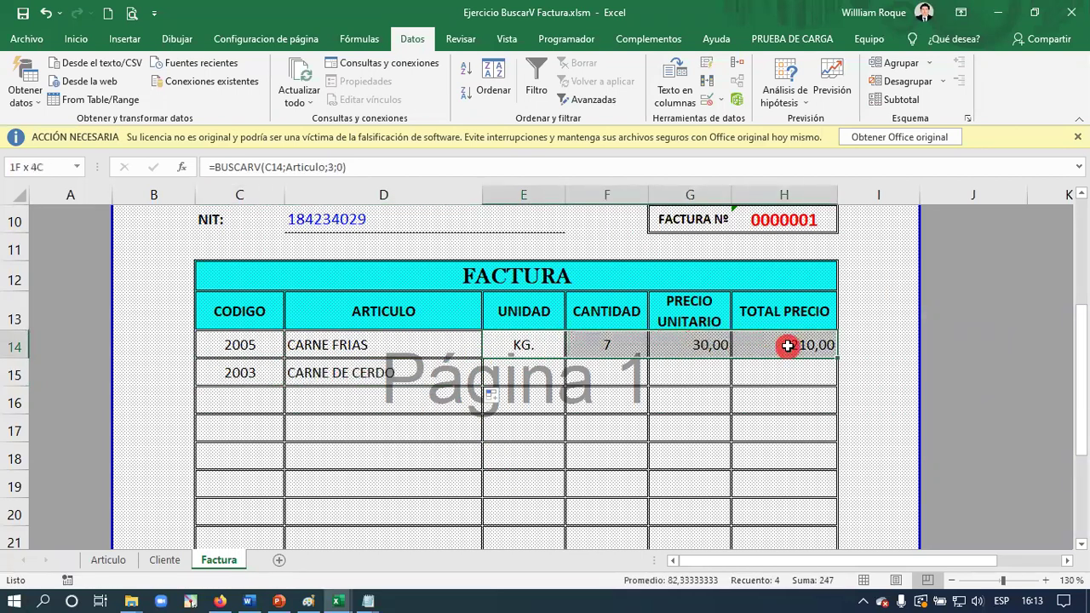
mouse_move(545, 345)
left_mouse_down()
mouse_move(807, 343)
mouse_move(836, 362)
mouse_move(820, 382)
left_mouse_up()
- Set F15 to 9 and switch C15 to code 2010, giving LECHE at 63,00
left_click(569, 372)
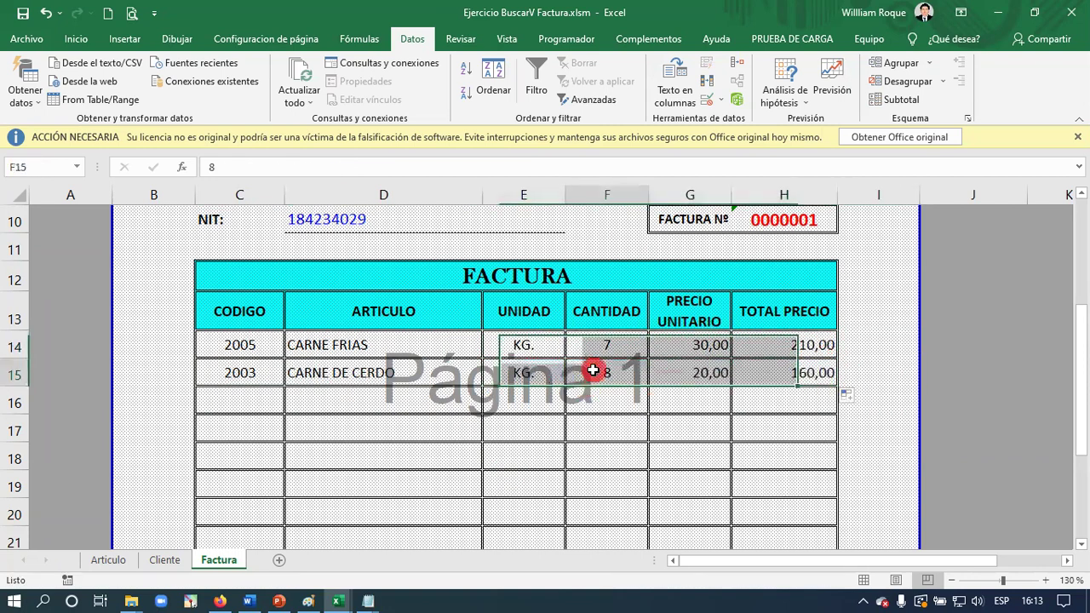
type("9")
left_click(685, 494)
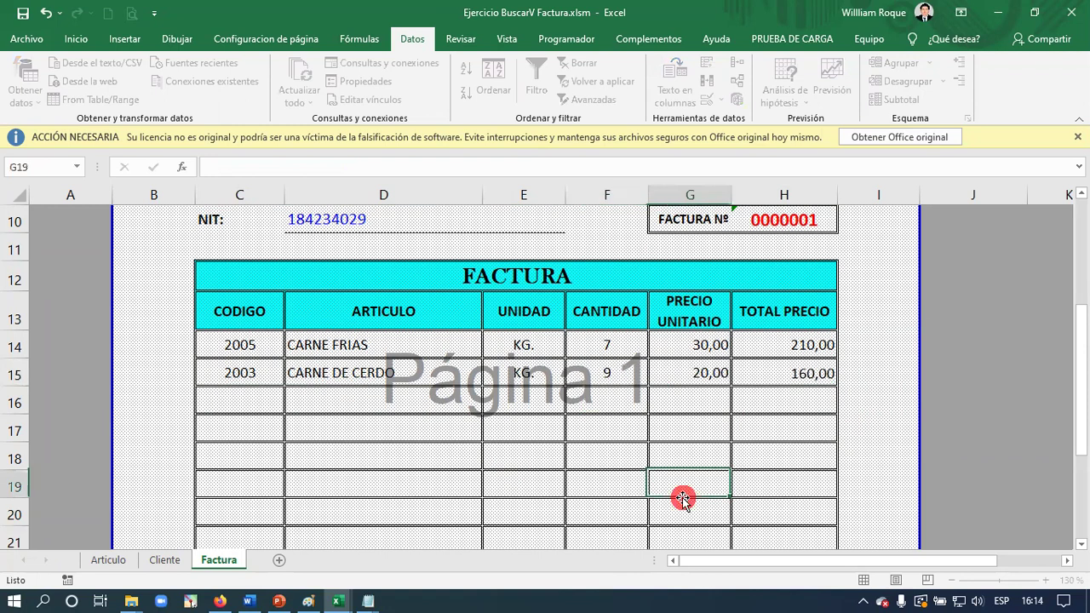
left_click(275, 376)
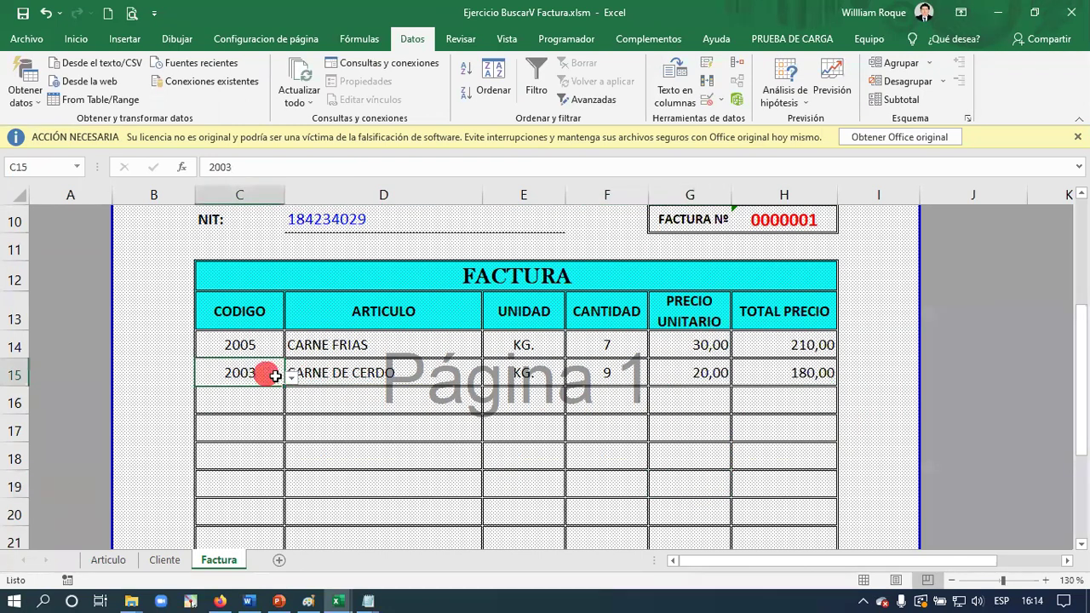
left_click(291, 380)
left_click(150, 485)
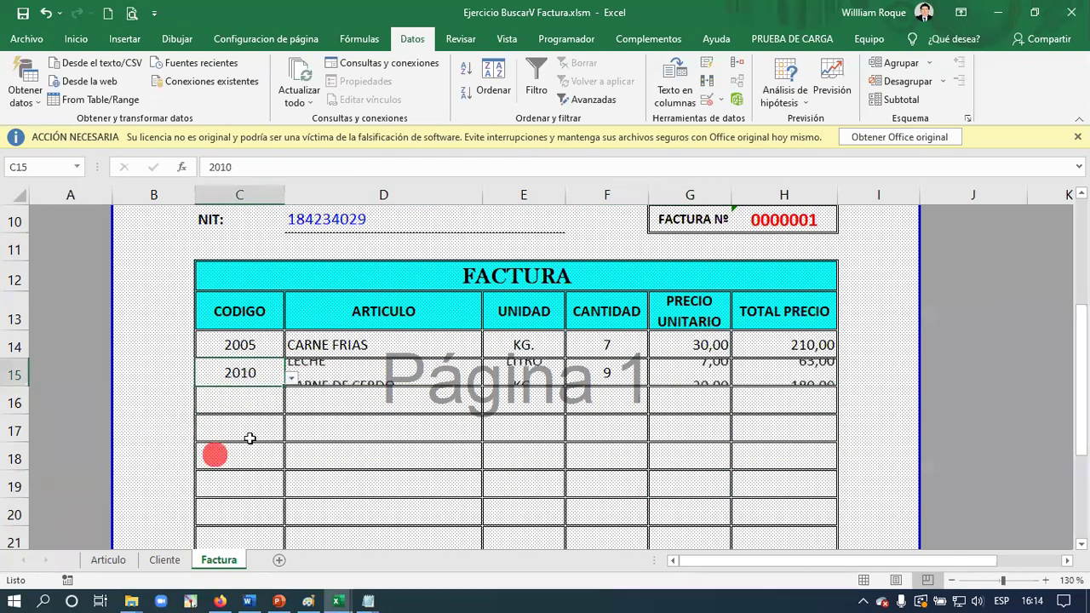
left_click(700, 374)
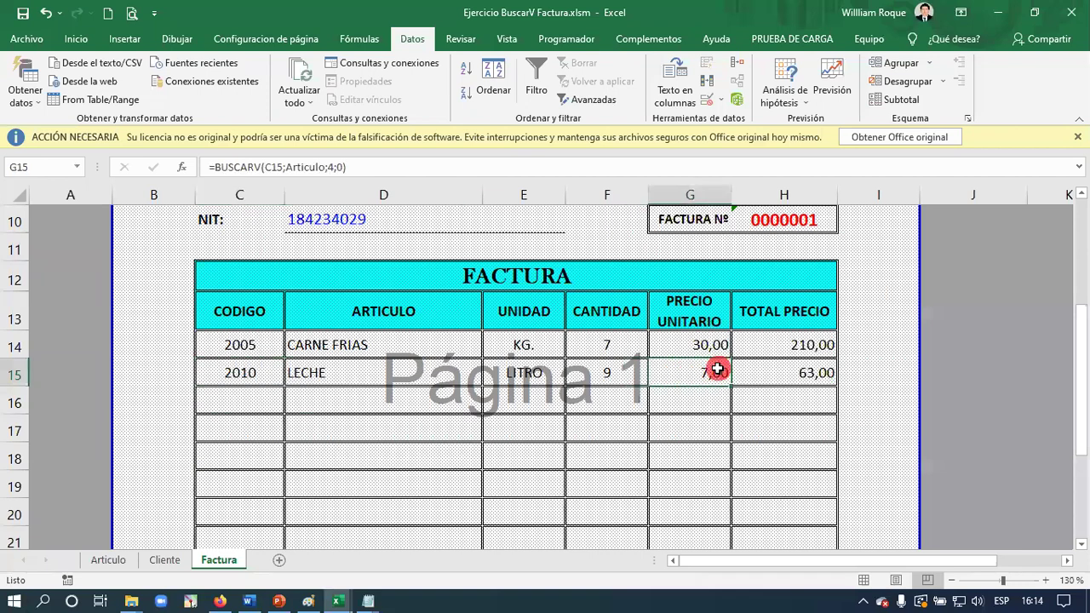
left_click(783, 372)
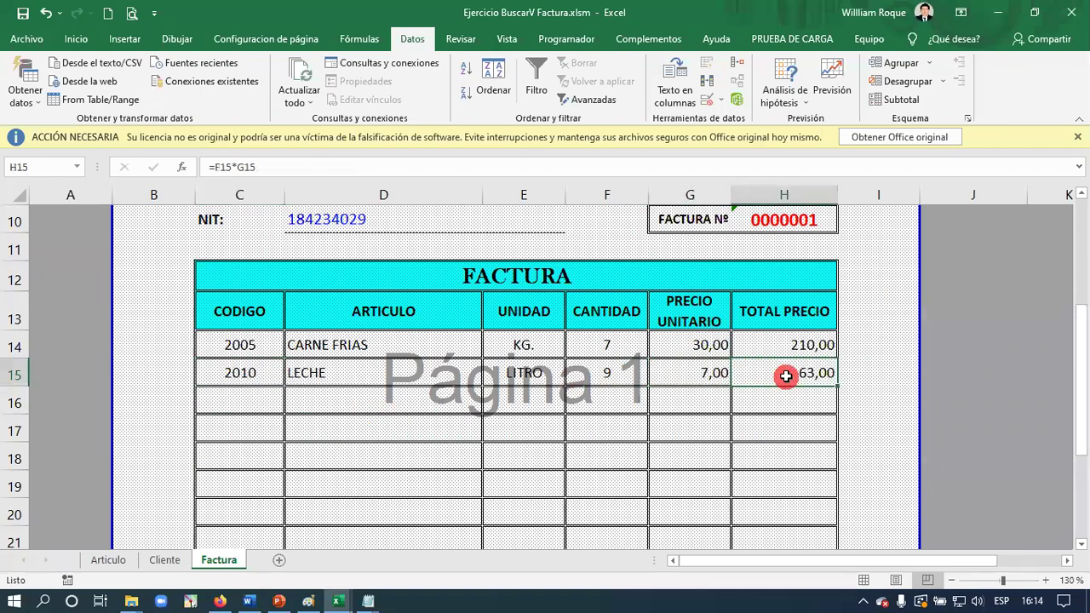
- Enter =SUMA(H14:H22) in H23 so the SUB-TOTAL shows 273,00
scroll(785, 375, "up", 2)
scroll(786, 375, "down", 3)
scroll(786, 375, "down", 2)
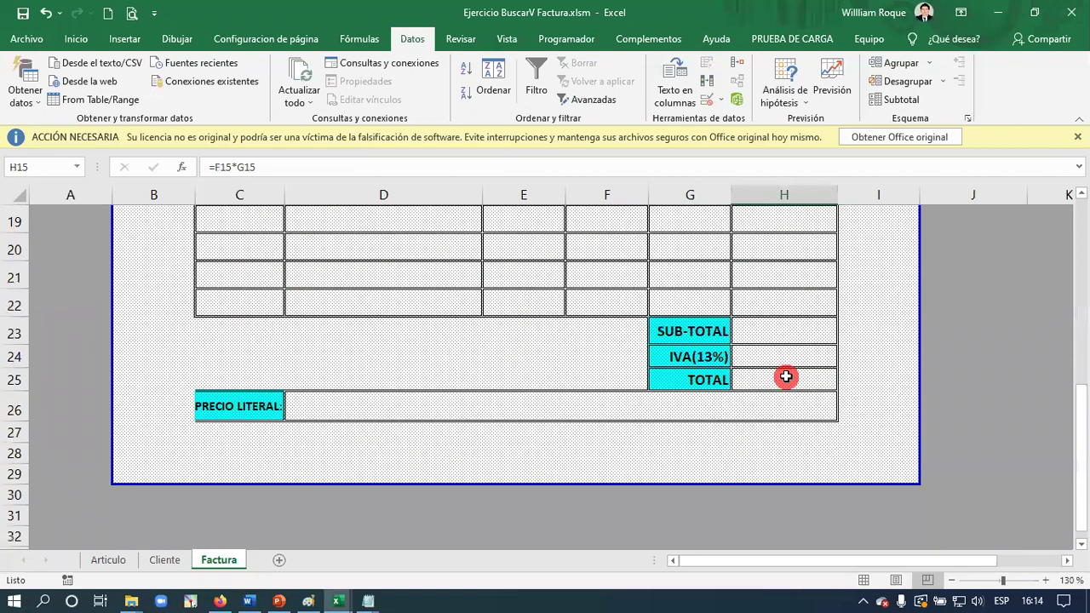
scroll(782, 468, "up", 2)
left_click_drag(800, 255, 808, 289)
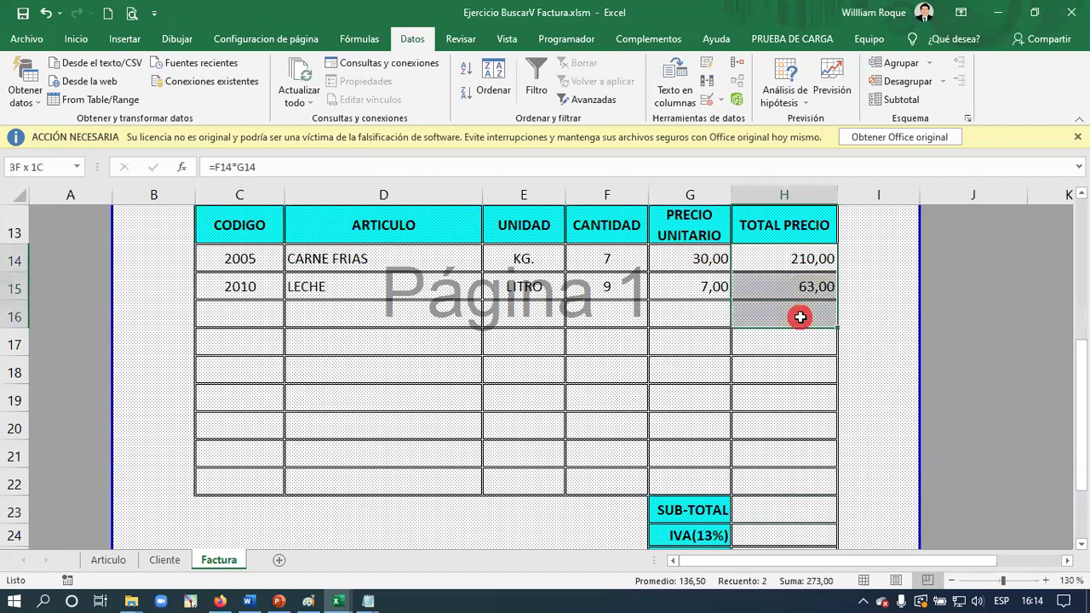
left_click(783, 507)
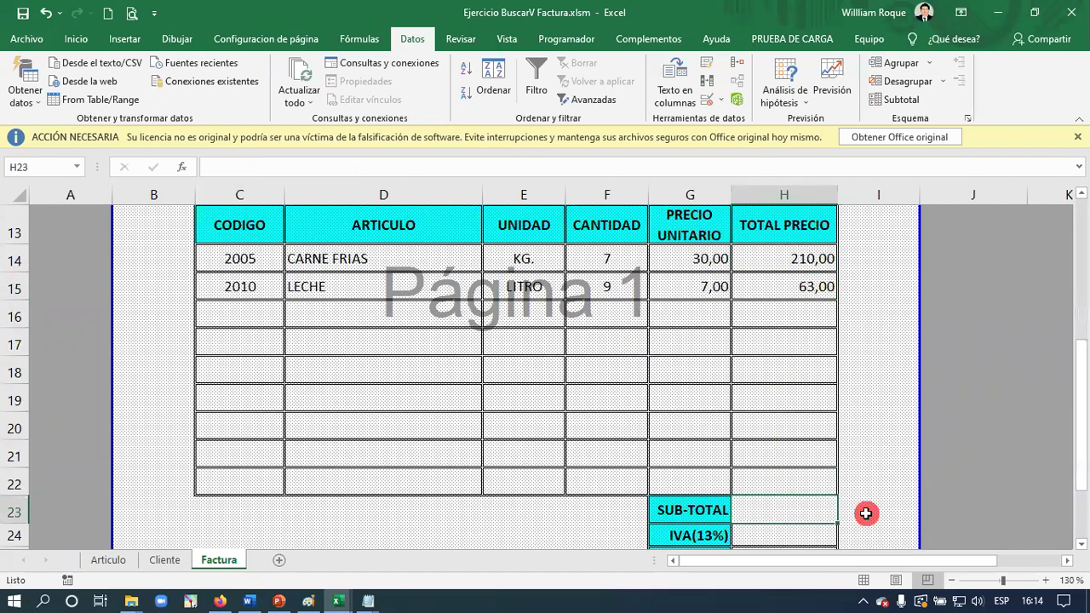
type("=SUMA(")
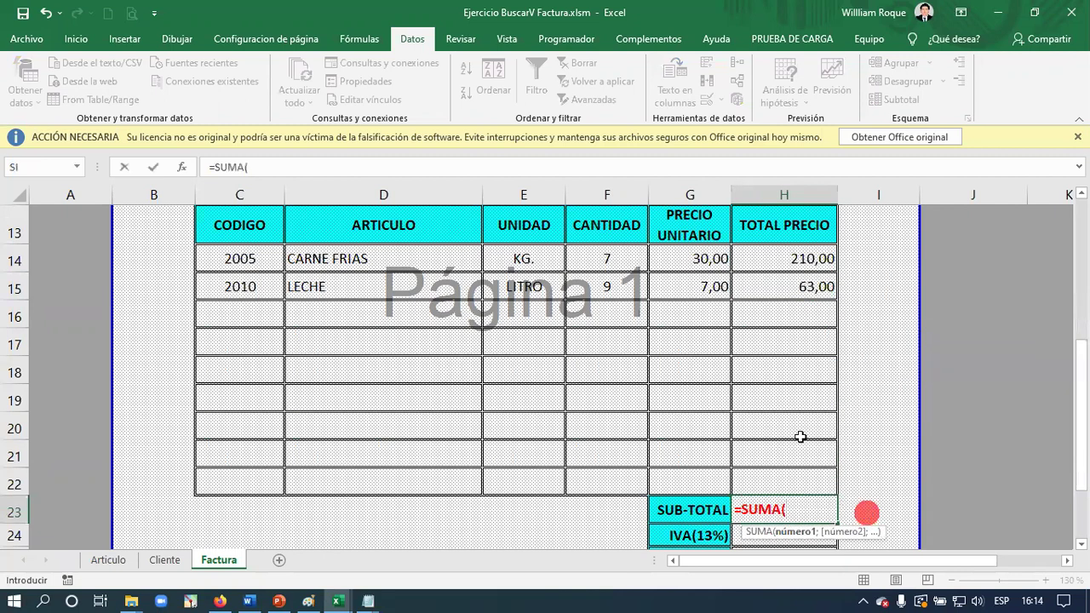
left_click_drag(773, 250, 748, 470)
type(")")
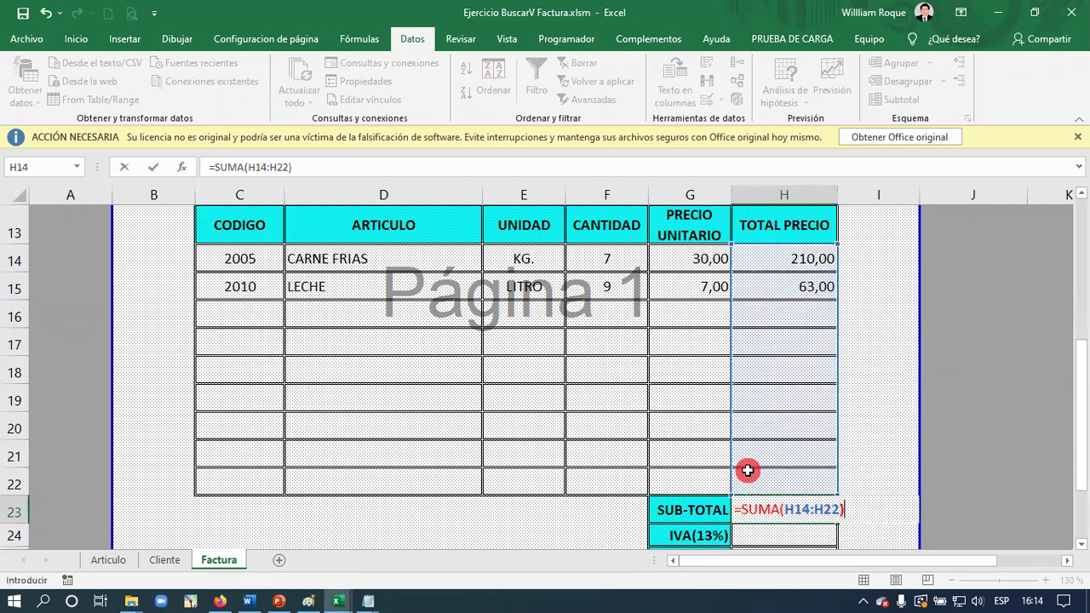
key("Return")
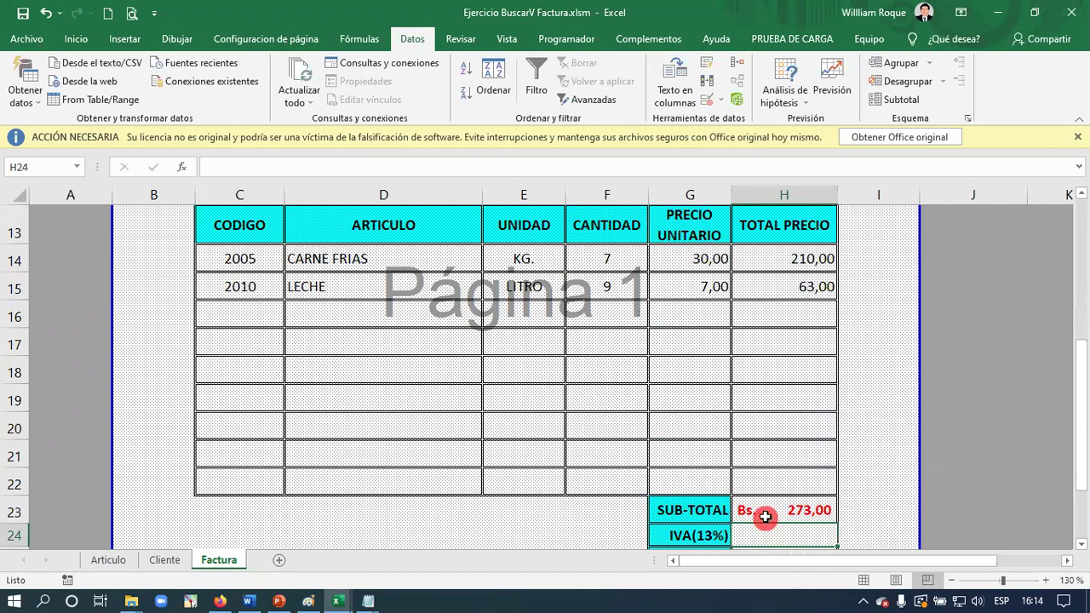
- Make H24 compute IVA(13%) from the sub-total H23, giving 35,49
scroll(765, 516, "down", 1)
left_click(786, 464)
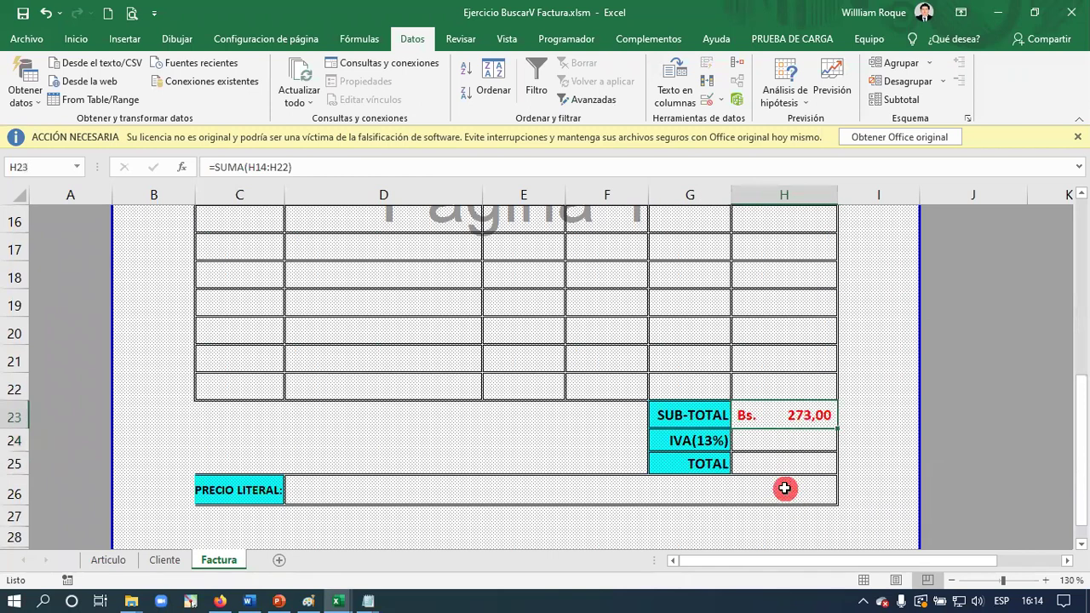
left_click(783, 489)
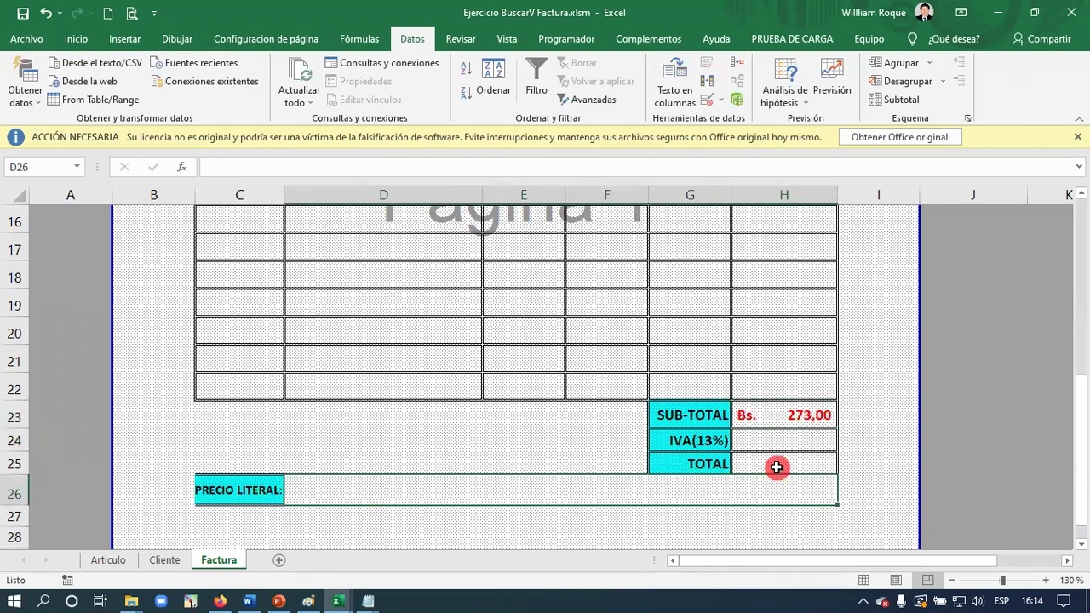
left_click(773, 440)
type("=")
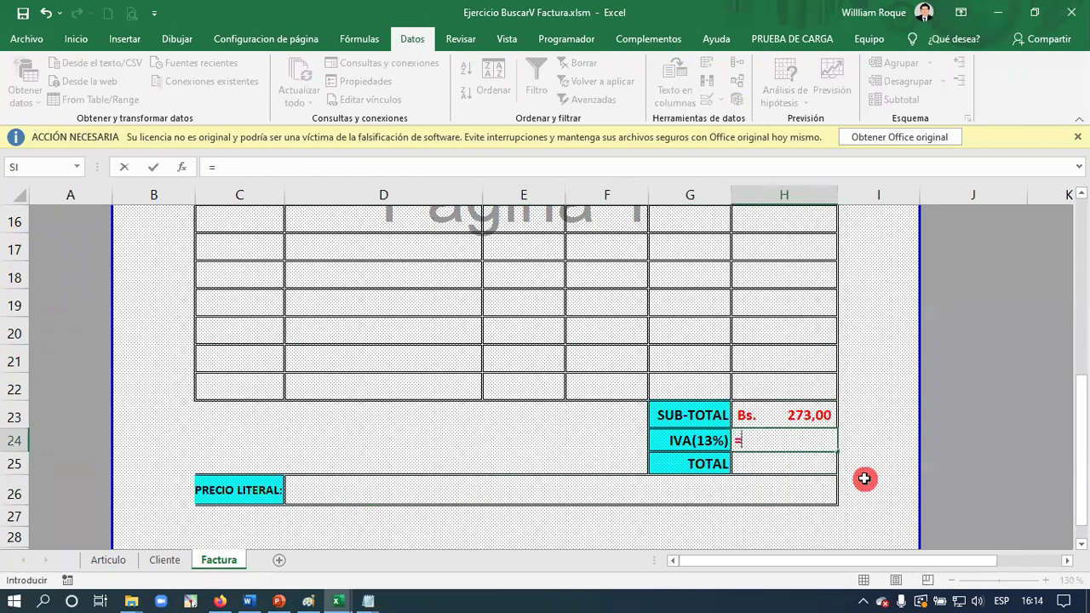
left_click(815, 415)
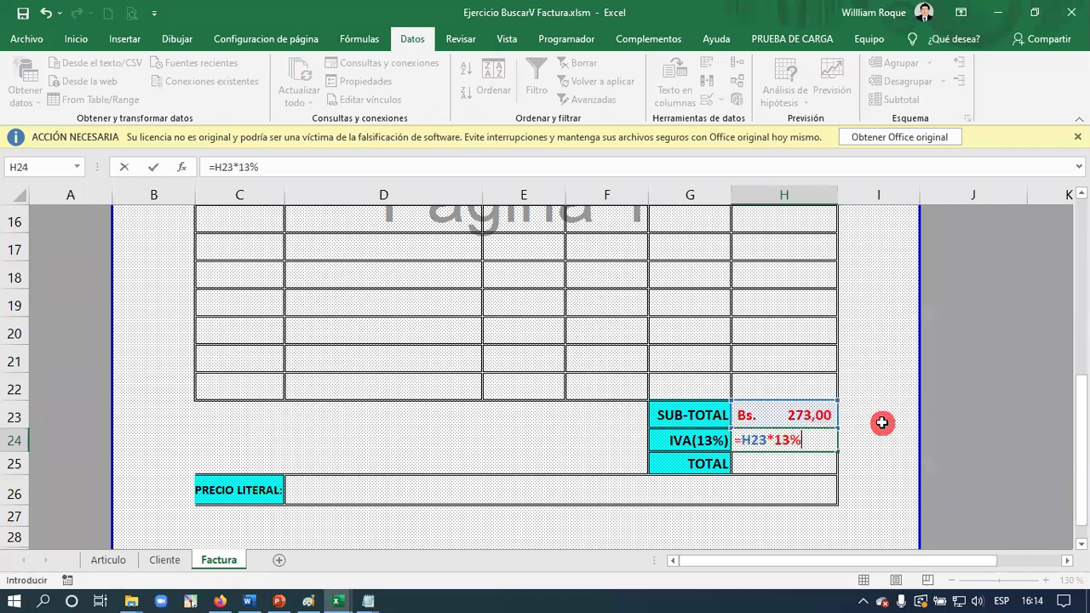
key("Return")
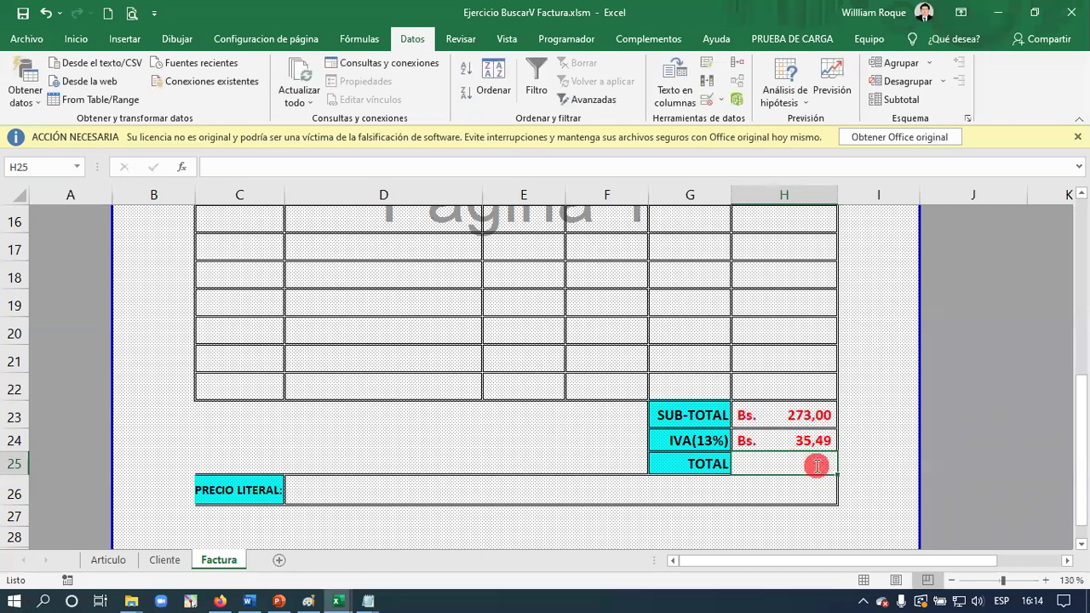
- Enter =H23+H24 in H25 so the TOTAL reads 308,49
type("=")
left_click(802, 415)
type("+")
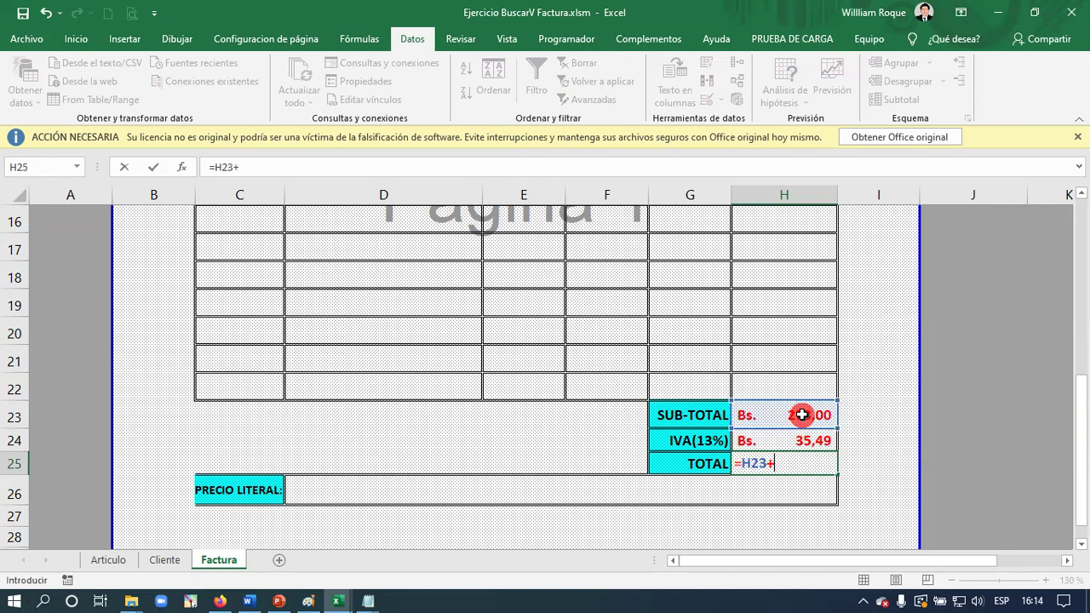
left_click(798, 436)
key("Return")
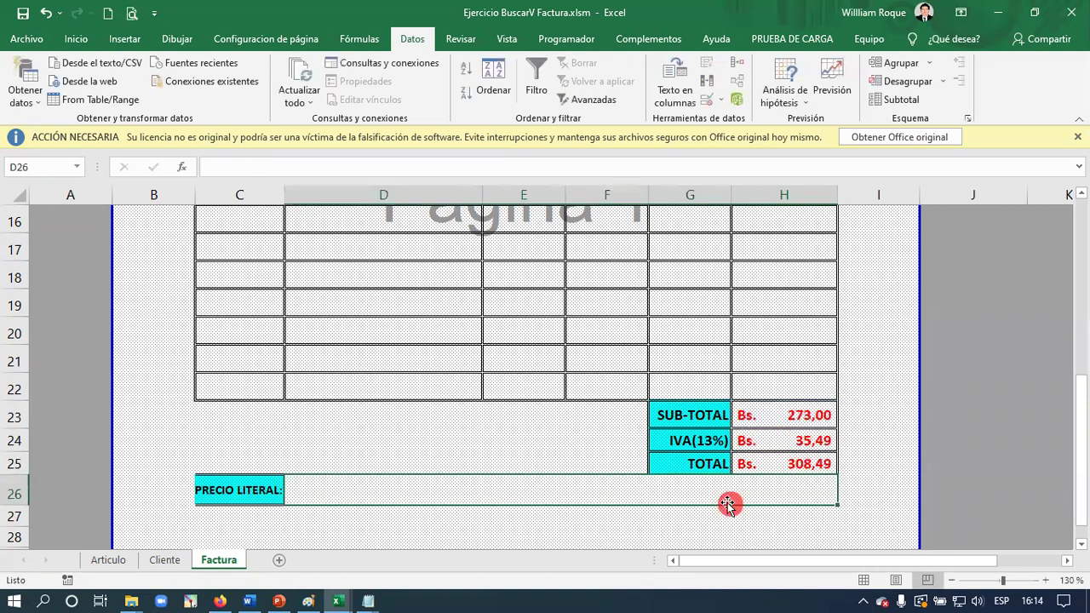
left_click_drag(783, 413, 783, 460)
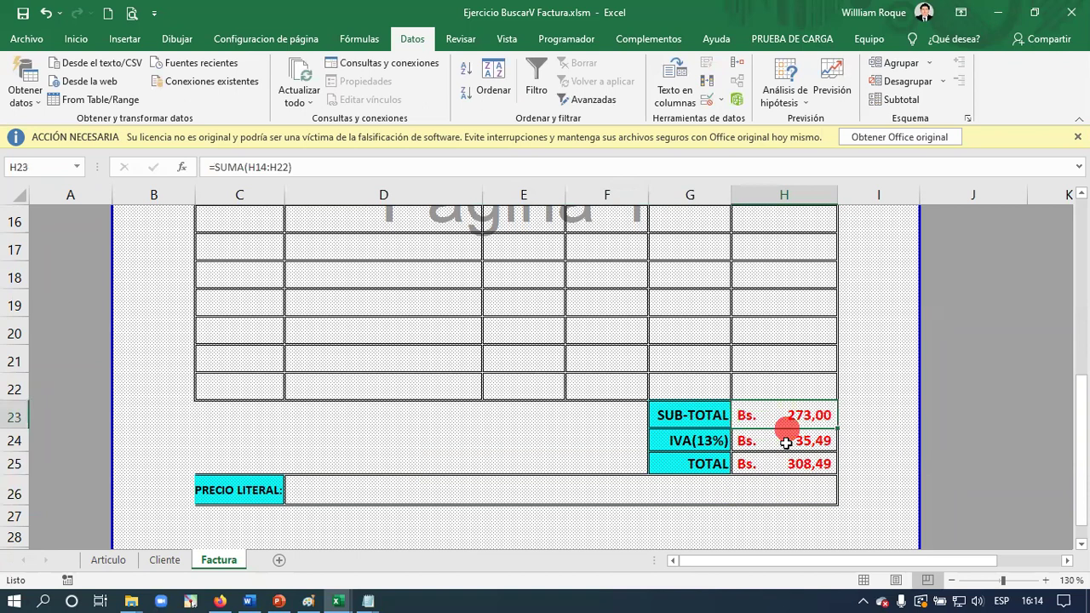
left_click(747, 487)
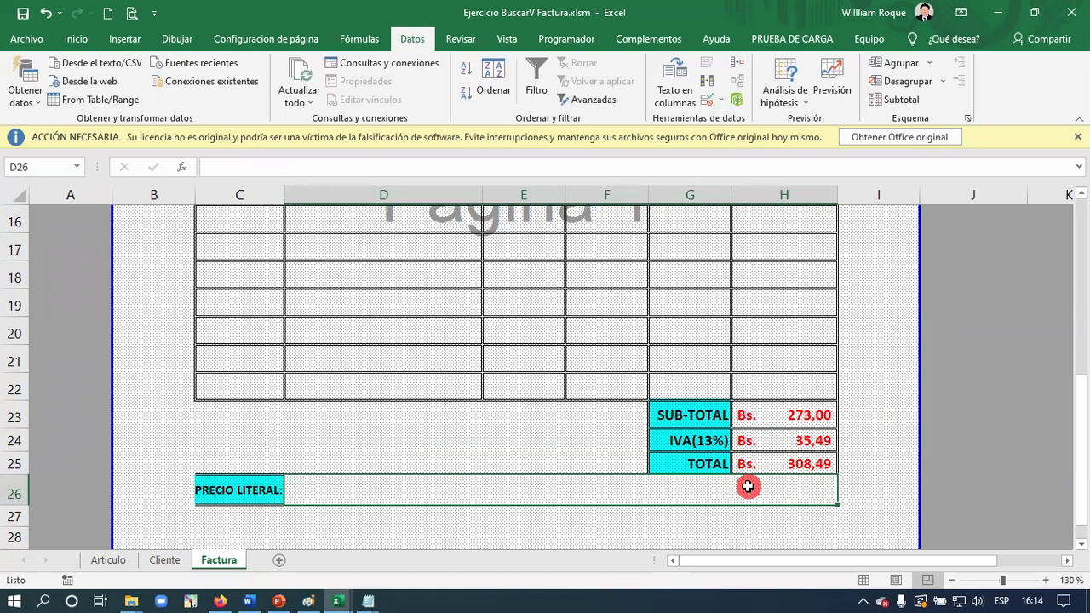
type("=")
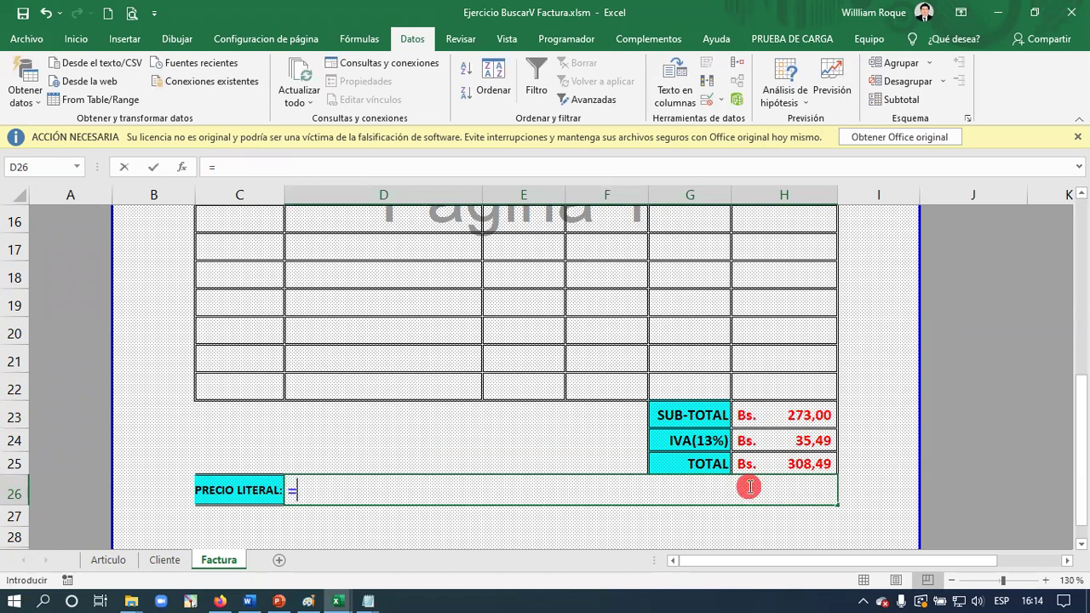
type("NUM")
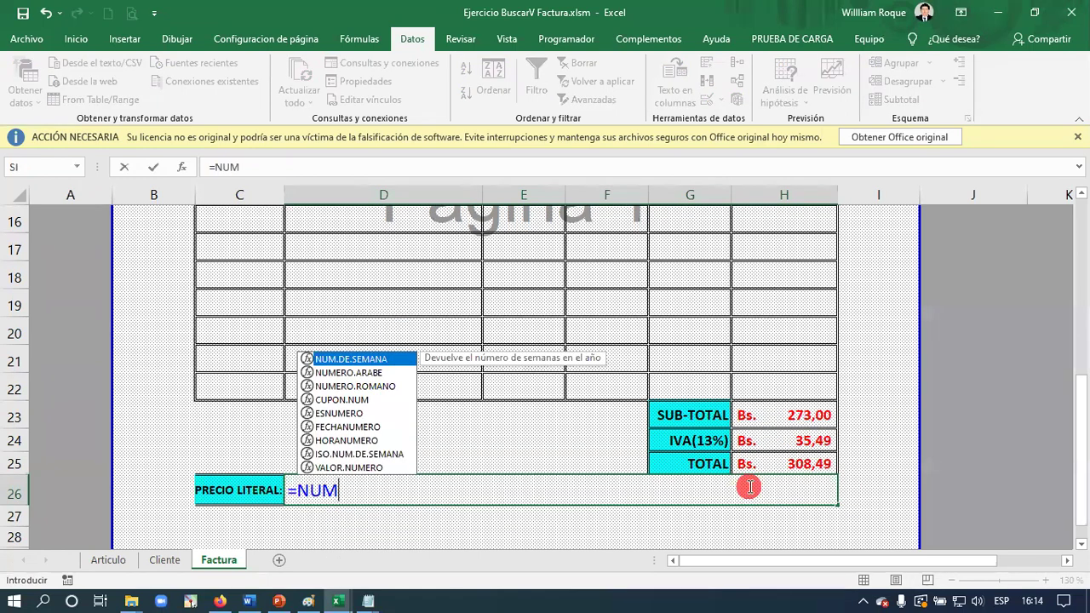
key("BackSpace")
key("BackSpace")
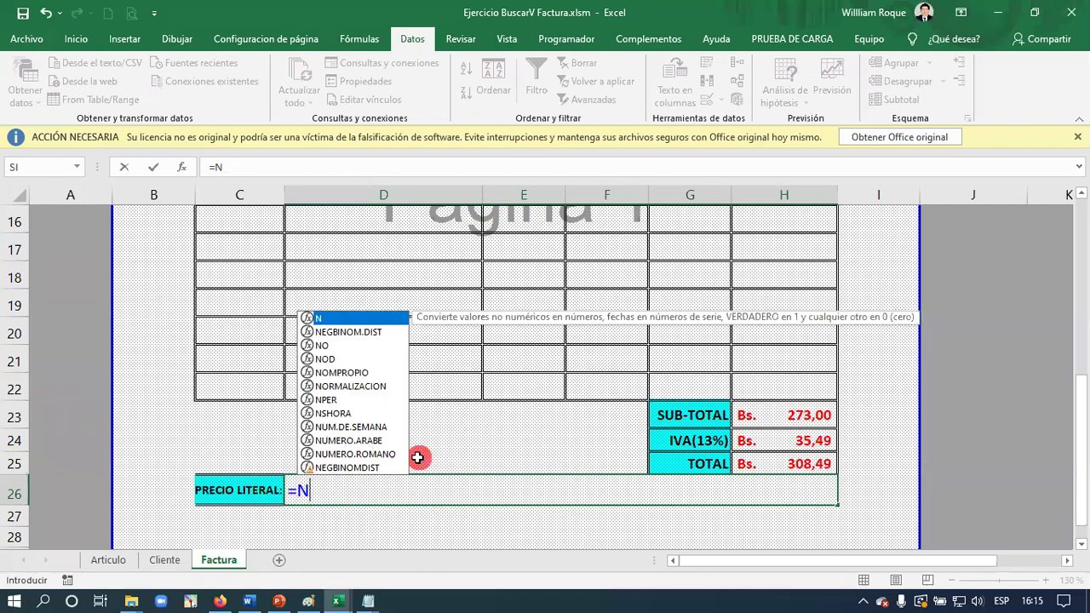
key("BackSpace")
key("BackSpace")
left_click(438, 440)
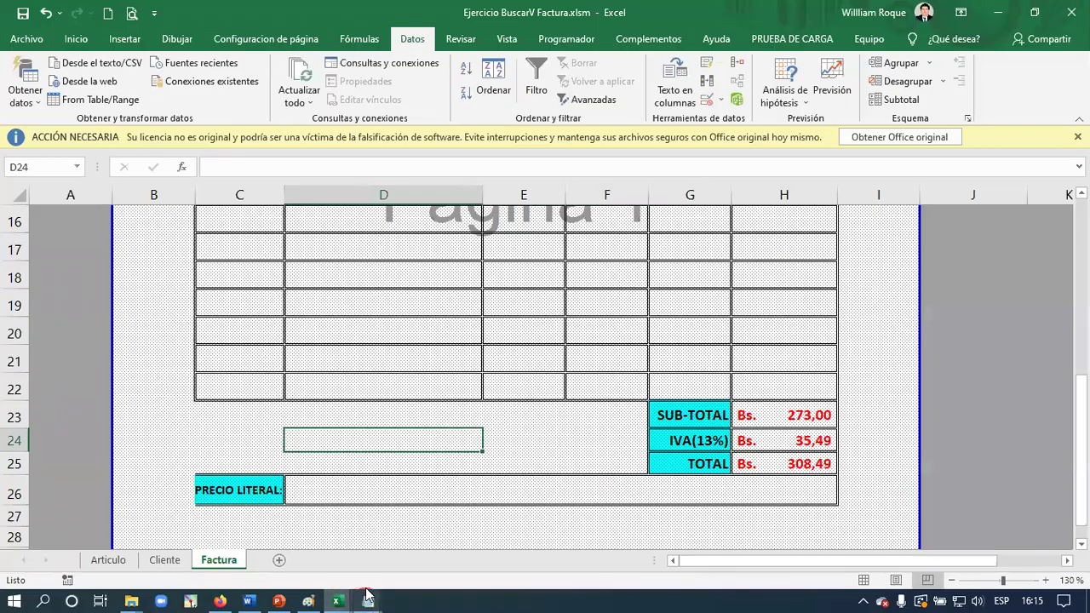
mouse_move(367, 593)
left_click(457, 548)
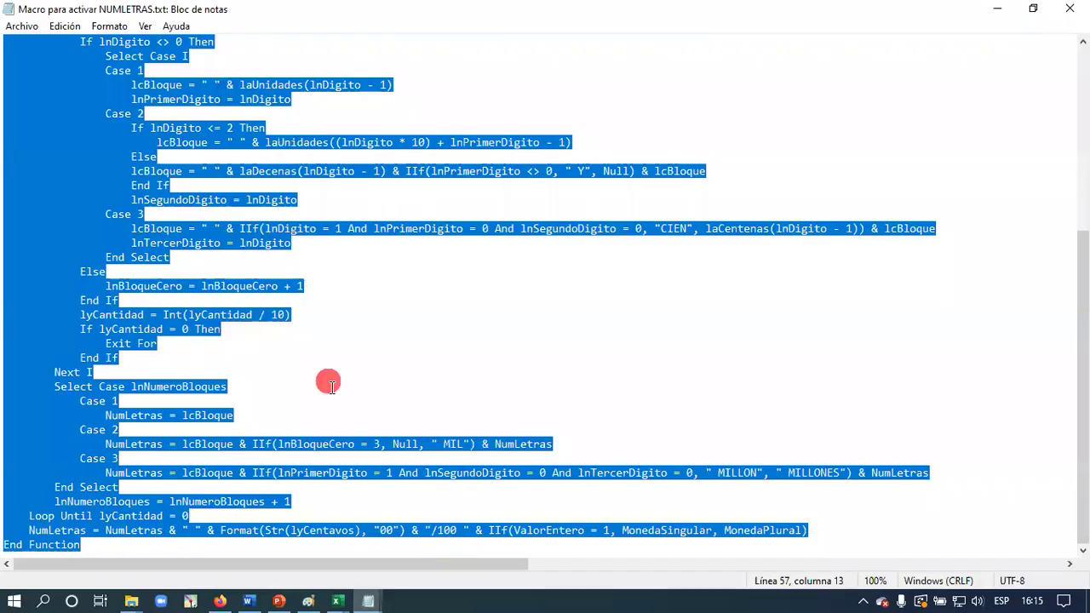
scroll(335, 374, "up", 1)
scroll(333, 355, "up", 6)
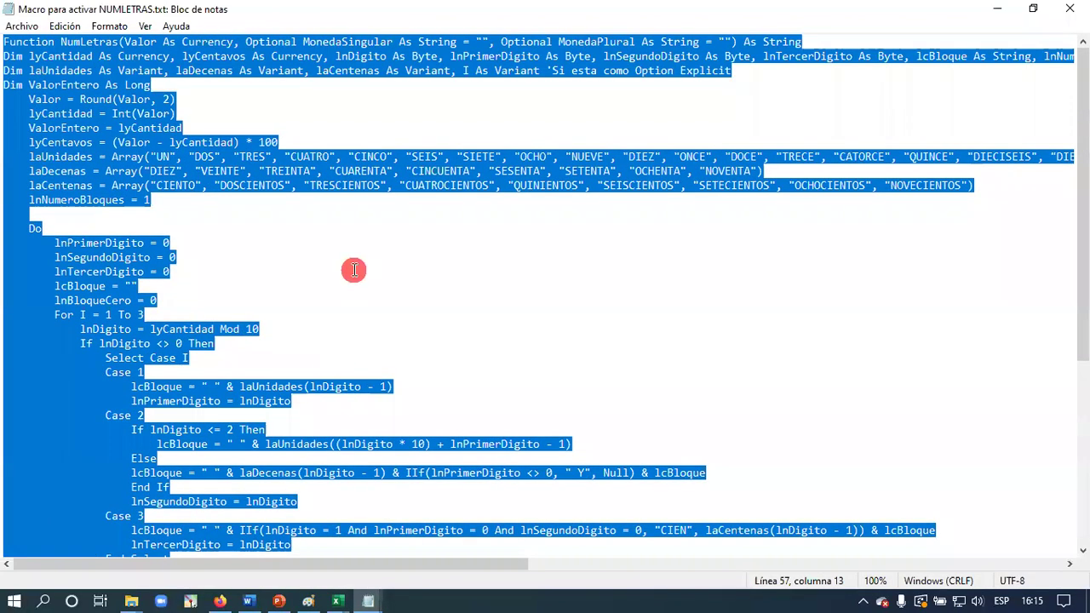
left_click(113, 61)
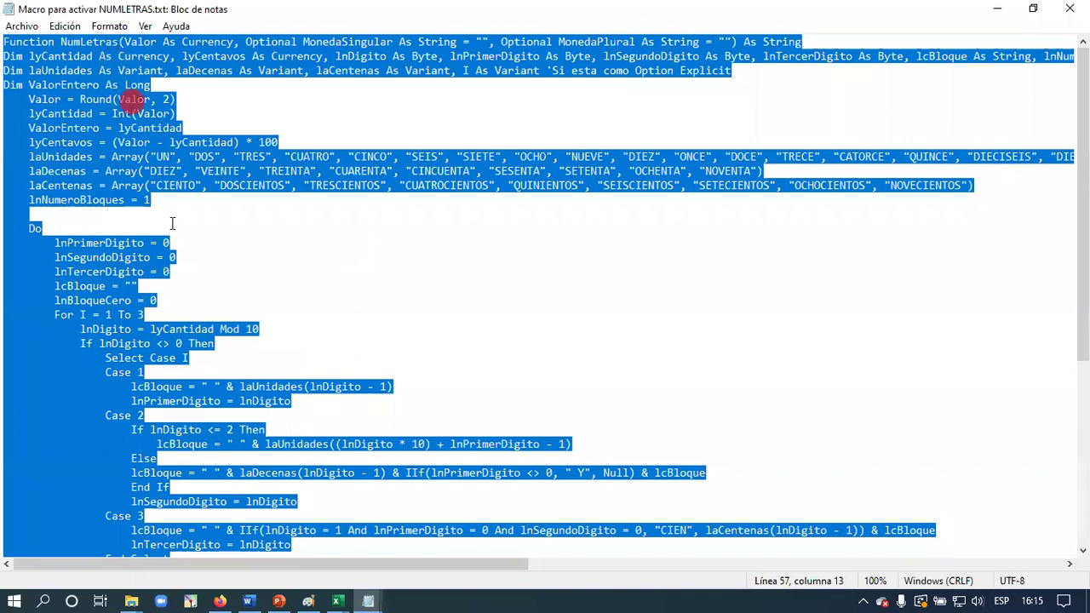
left_click(996, 8)
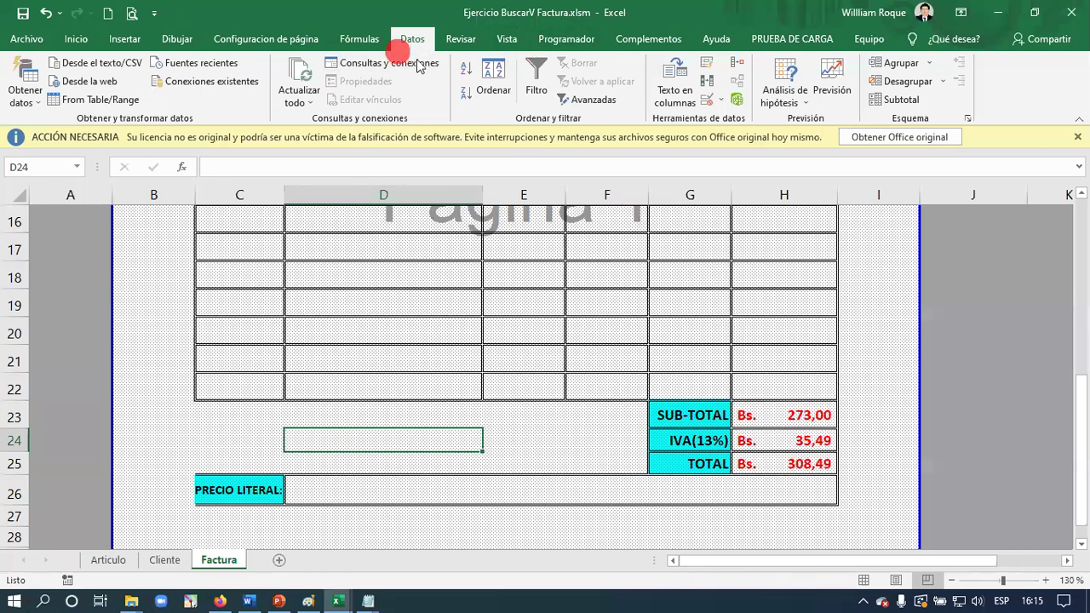
- Paste the NumLetras function code into the workbook's Módulo1 and minimize the VBA editor
left_click(566, 38)
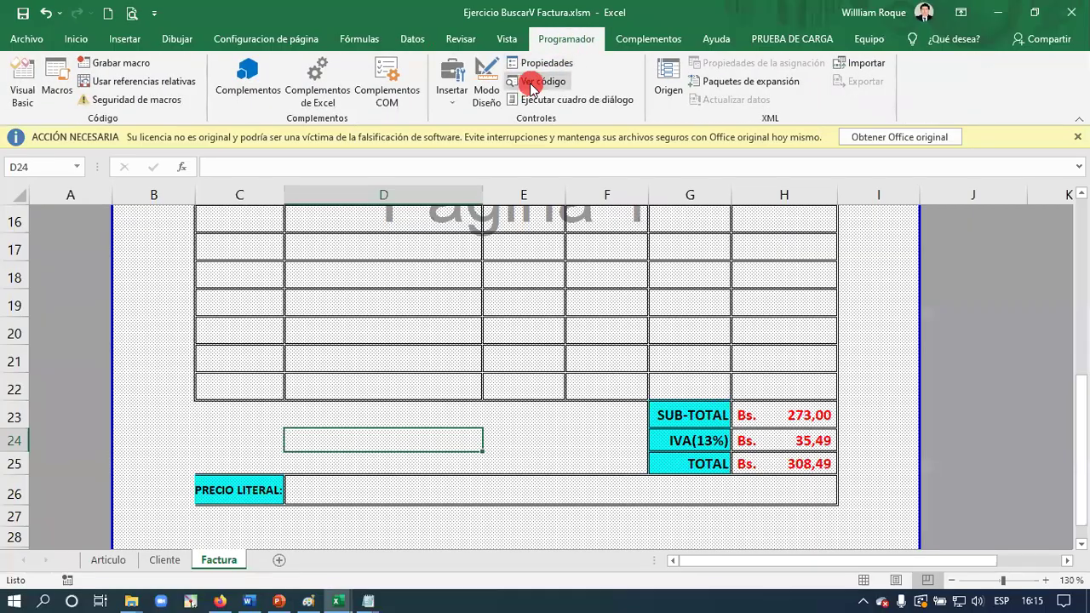
left_click(531, 88)
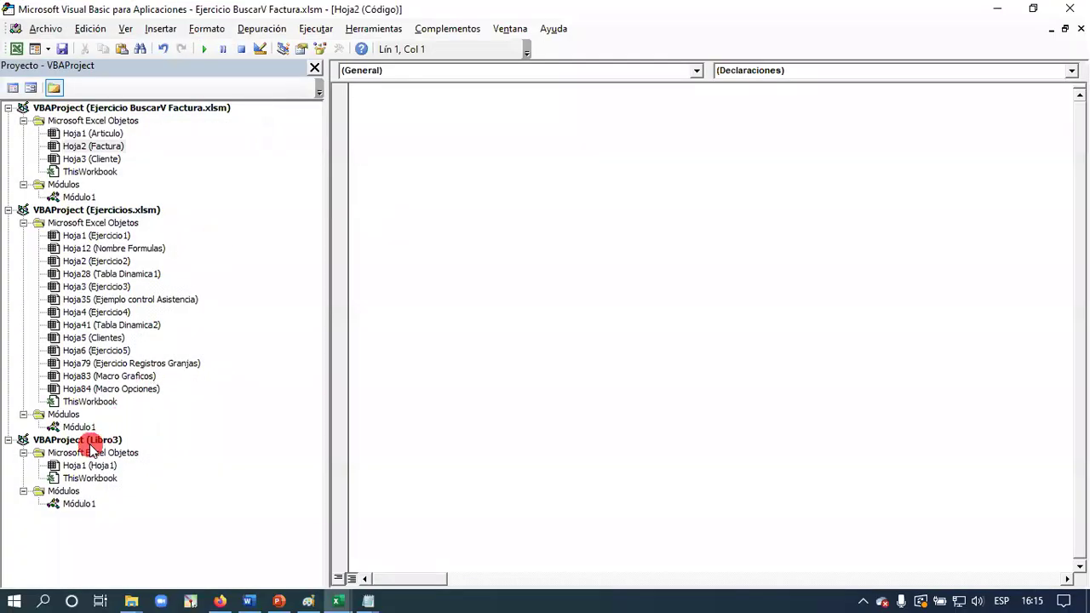
left_click(149, 109)
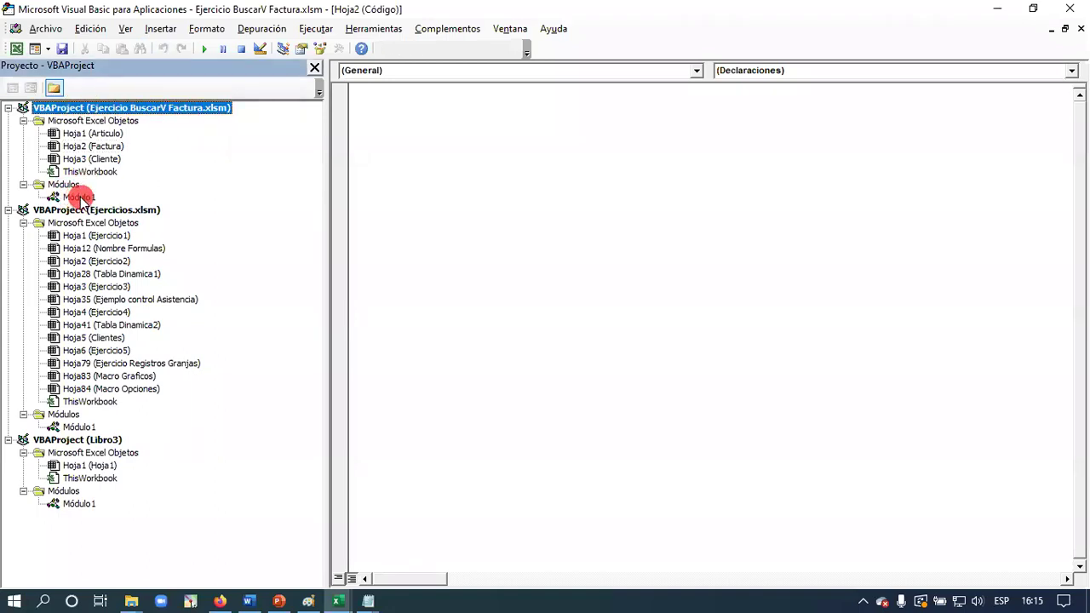
double_click(79, 197)
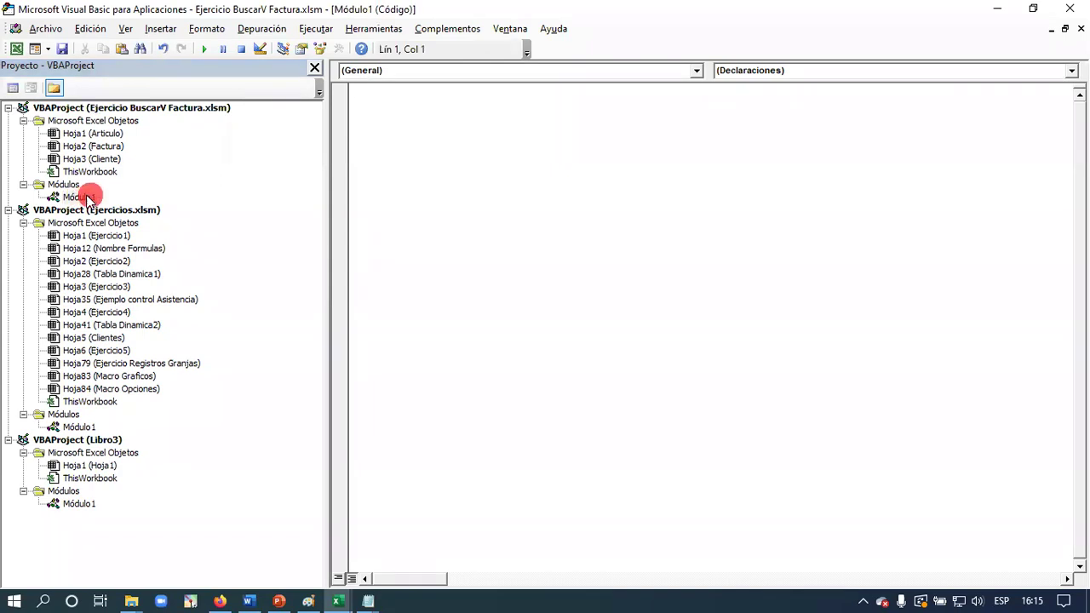
left_click(87, 198)
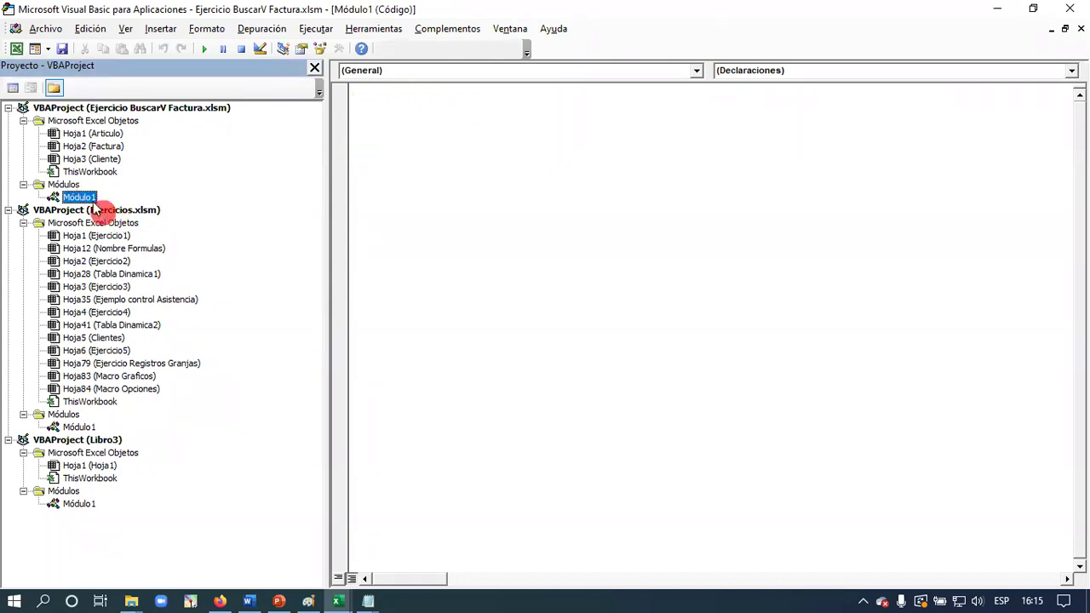
right_click(394, 105)
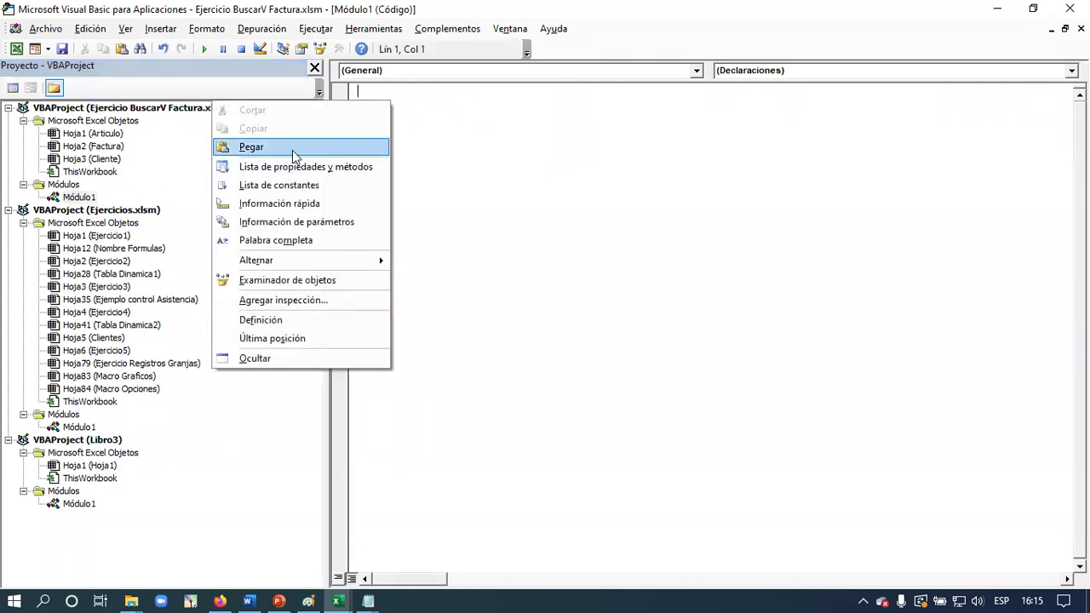
left_click(292, 150)
scroll(622, 244, "up", 7)
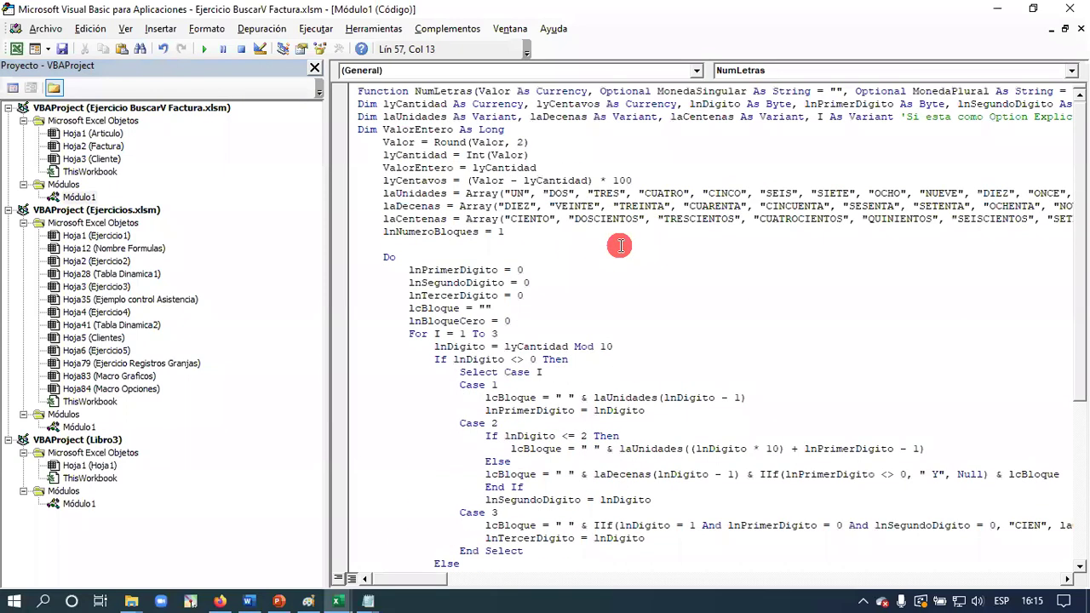
left_click(998, 11)
- Enter =NumLetras(H25) in D26 to spell out the invoice total
left_click(443, 491)
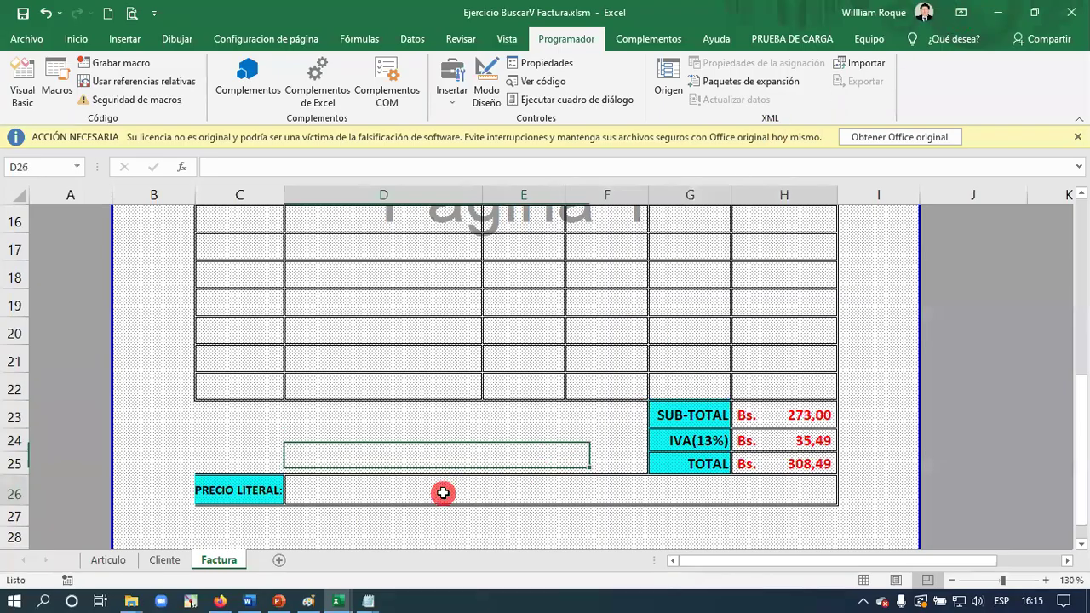
type("=")
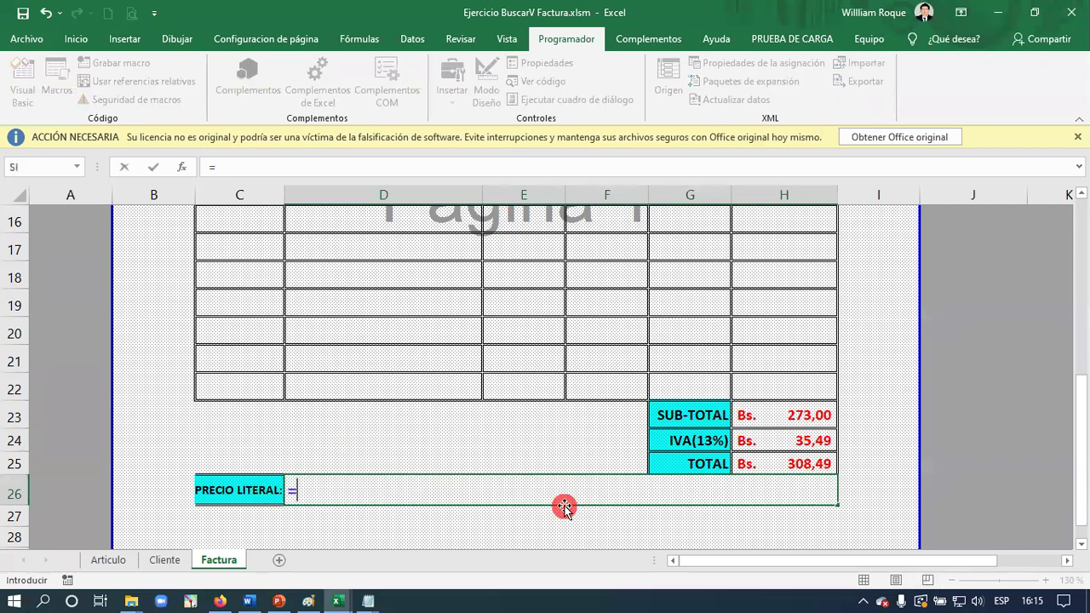
type("NUM")
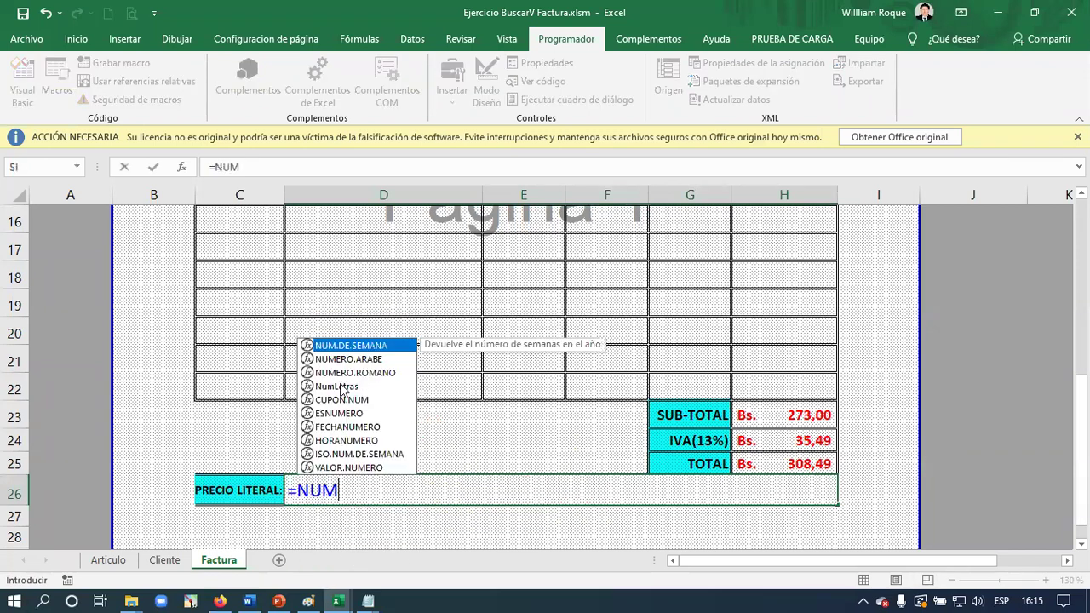
double_click(340, 387)
left_click(783, 463)
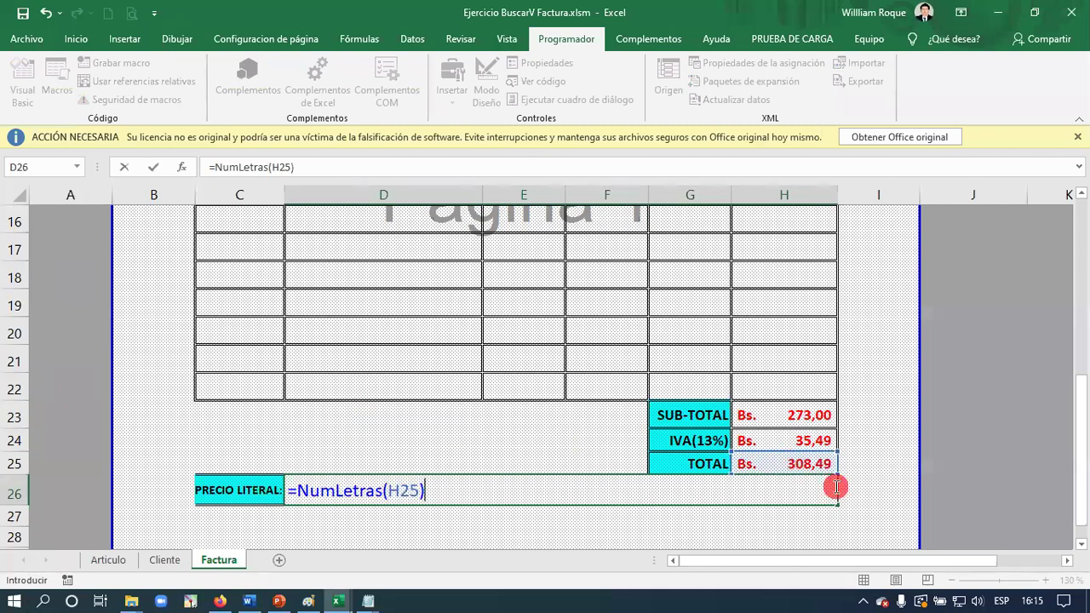
key("Return")
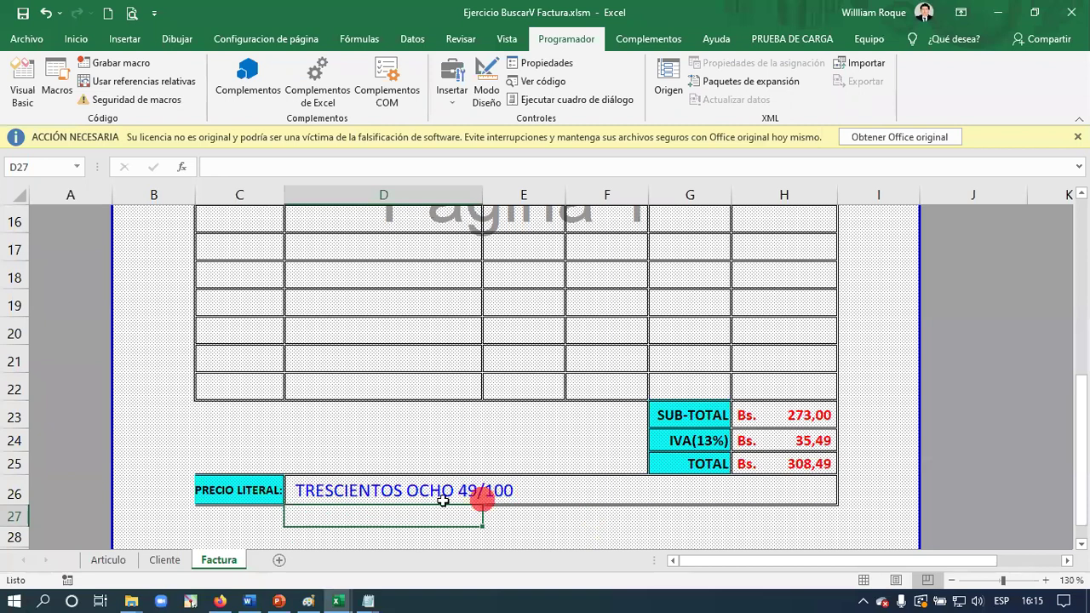
- Append " BOLIVIANOS" to the D26 formula so it reads TRESCIENTOS OCHO 49/100 BOLIVIANOS
left_click(362, 501)
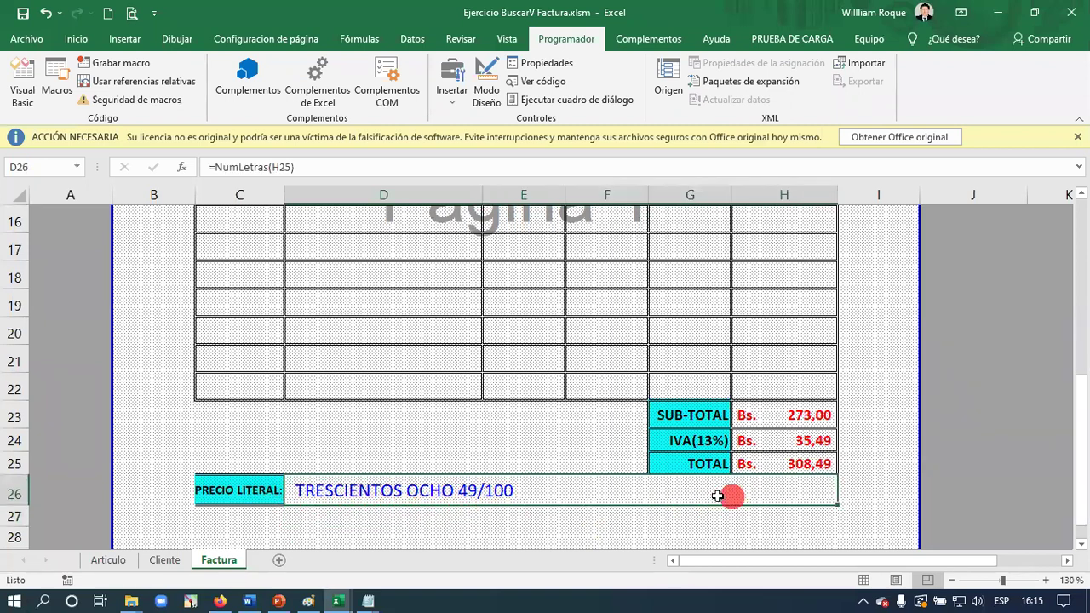
double_click(526, 492)
type("&\" BOLIVIANOS\"")
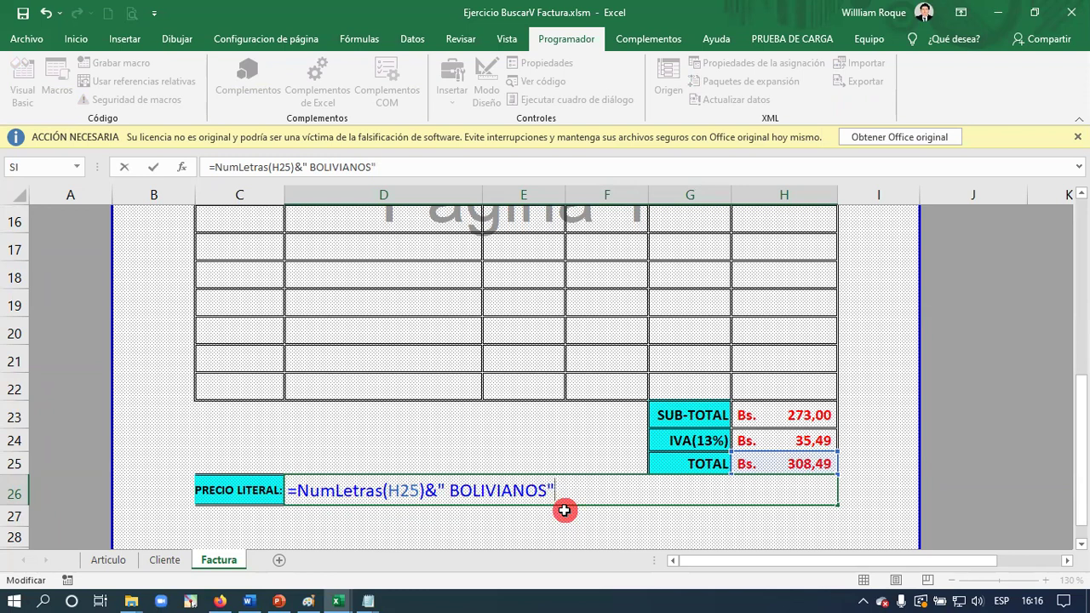
key("Return")
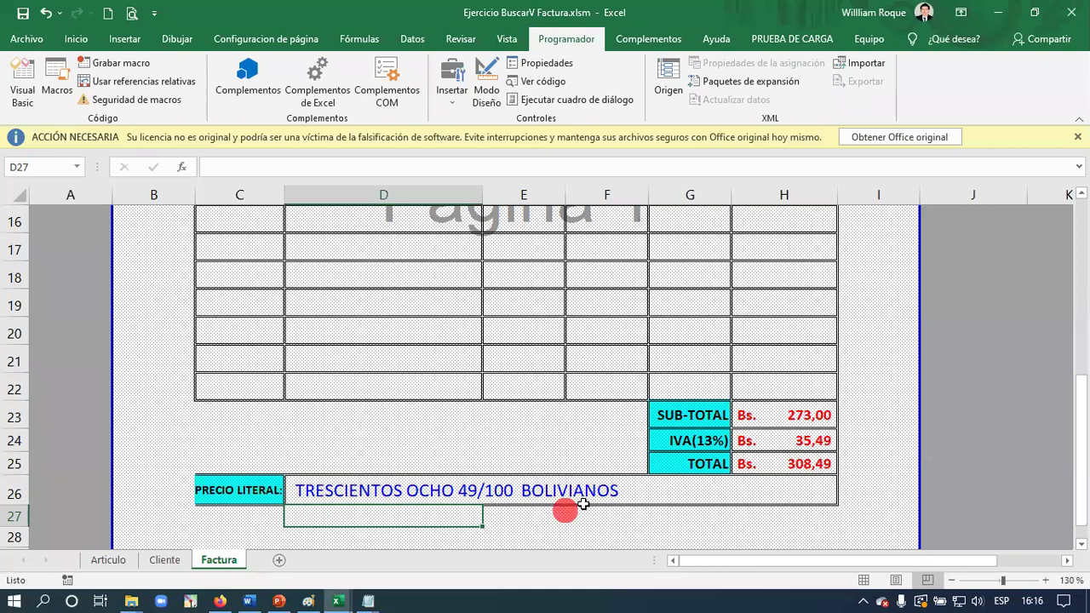
scroll(571, 462, "up", 1)
scroll(573, 462, "down", 1)
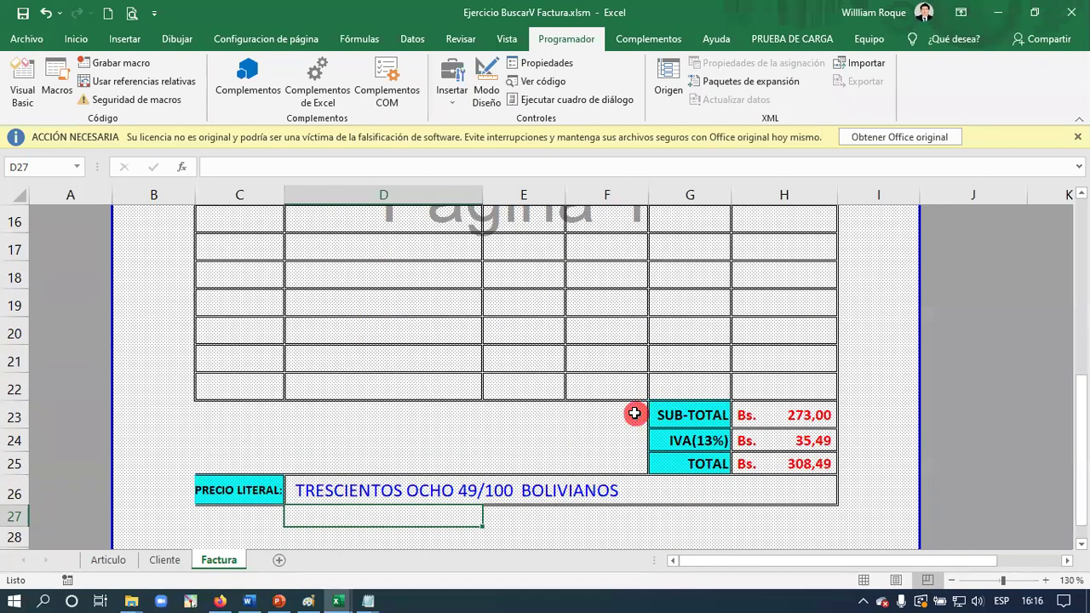
- Pick product code 2003 in C16 and copy the article lookup into D16
scroll(634, 413, "up", 1)
left_click(255, 313)
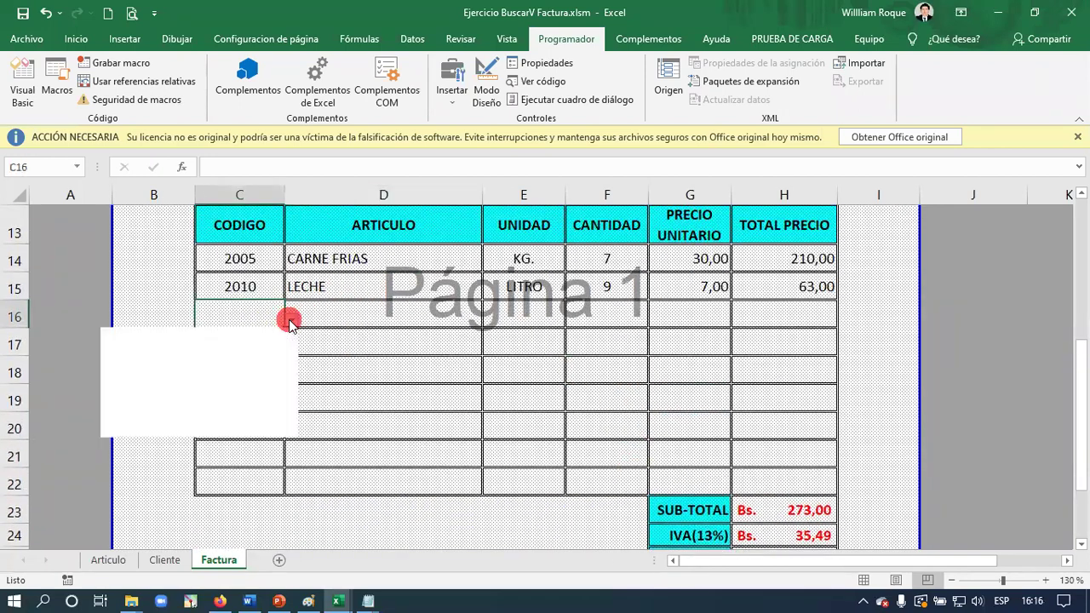
left_click(227, 362)
left_click(452, 287)
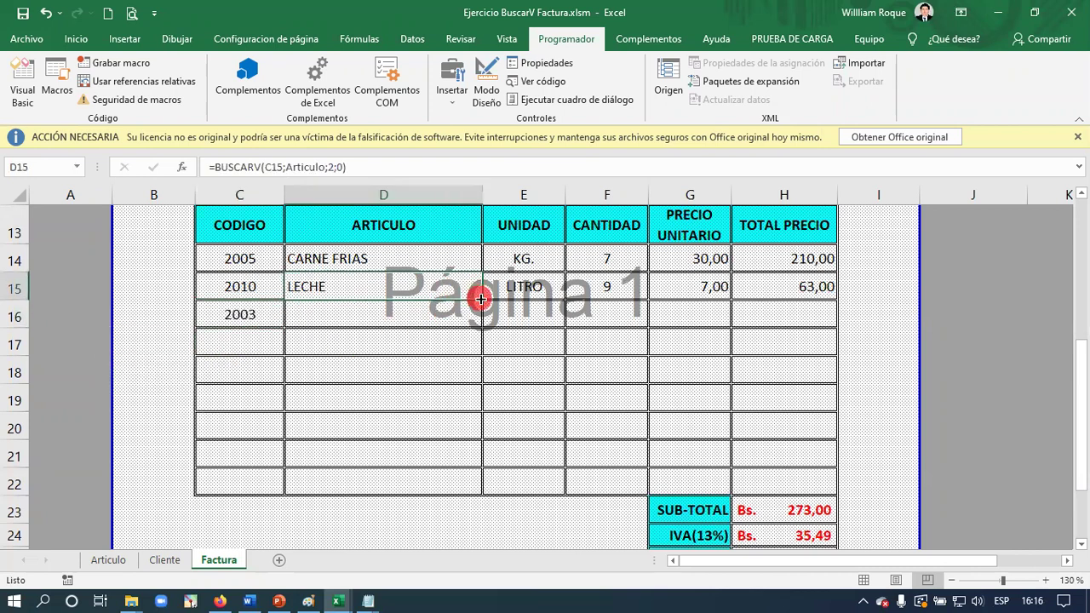
left_click_drag(480, 299, 485, 323)
- Fill the unit, article, unit price and total formulas down to row 22
left_click(558, 293)
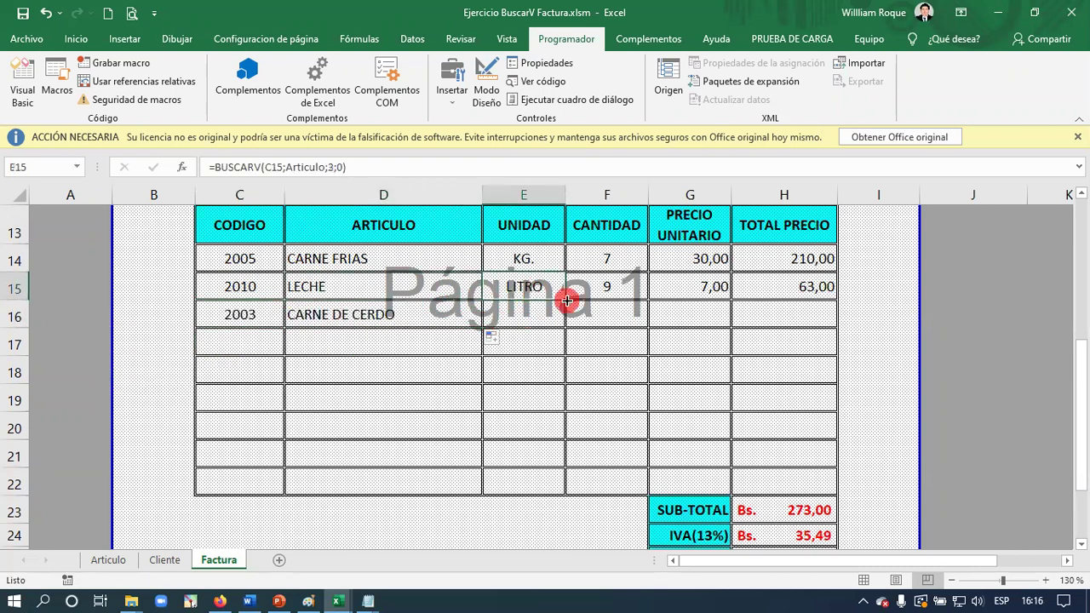
left_click_drag(566, 300, 540, 479)
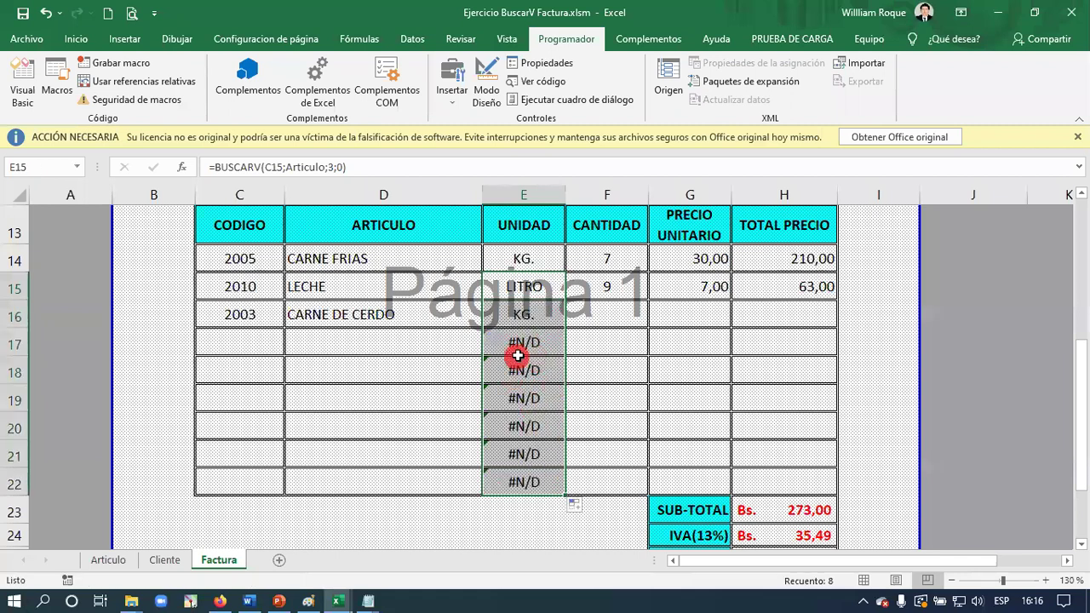
left_click(473, 320)
left_click_drag(482, 326, 450, 485)
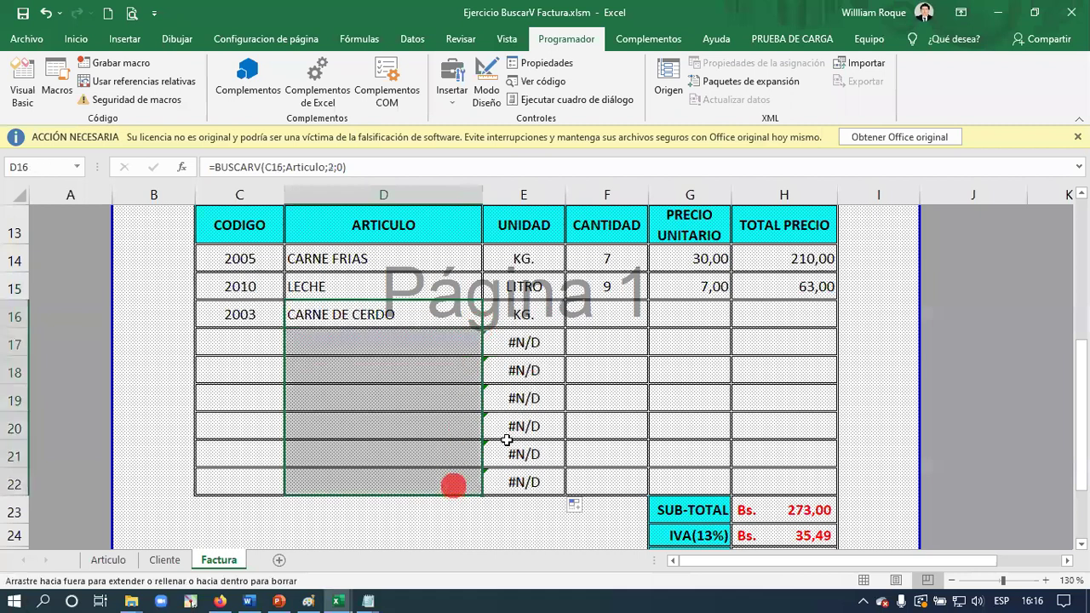
left_click(716, 289)
mouse_move(715, 290)
left_mouse_down()
mouse_move(800, 287)
mouse_move(794, 487)
left_mouse_up()
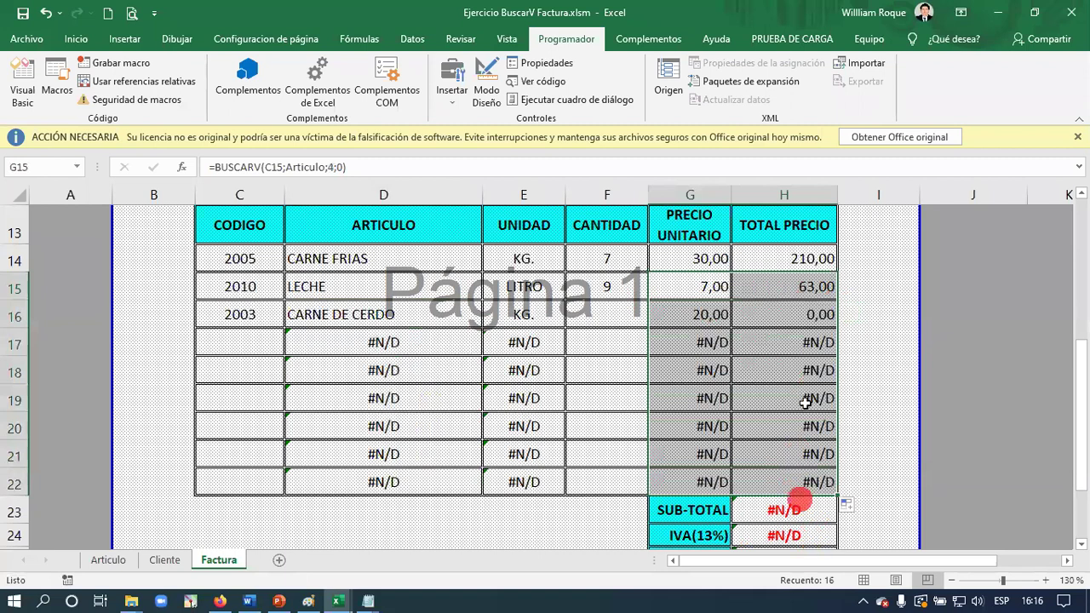
- Select the #N/D results of the empty rows in D17:H22
left_click(251, 344)
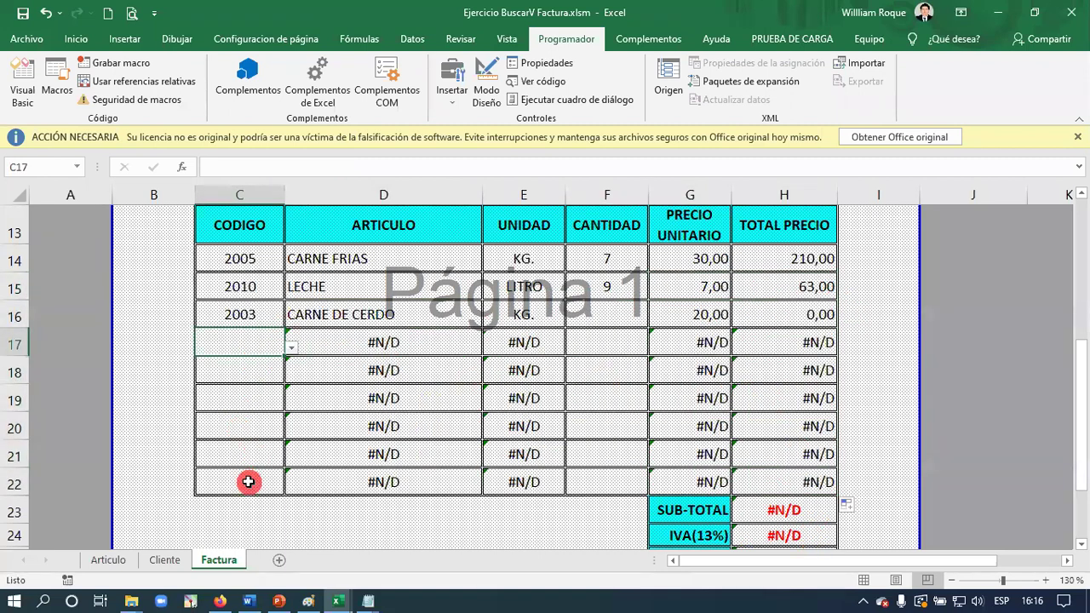
left_click_drag(409, 345, 782, 481)
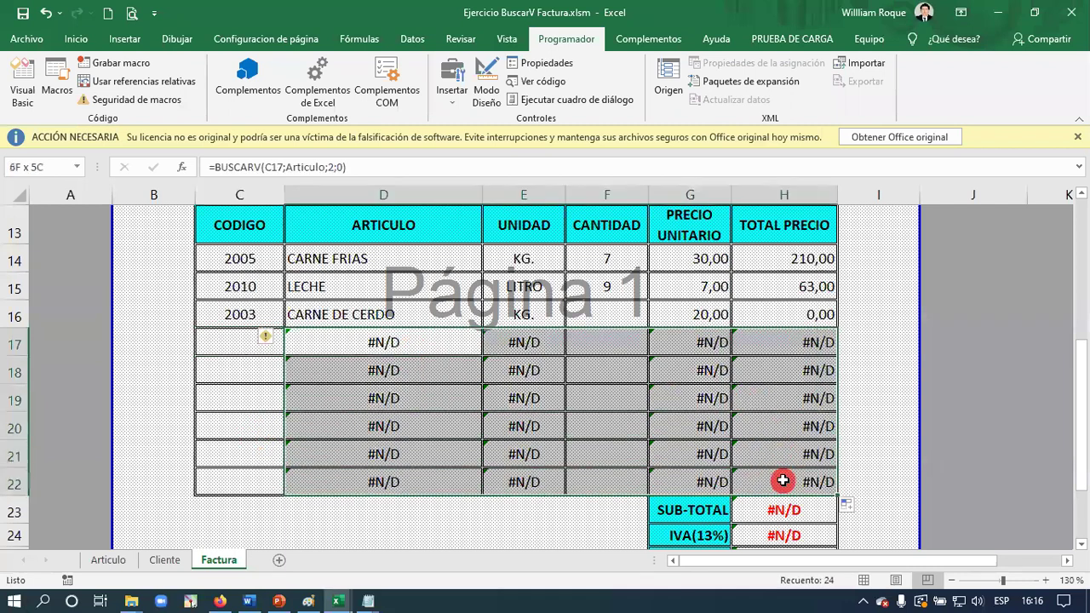
left_click(339, 341)
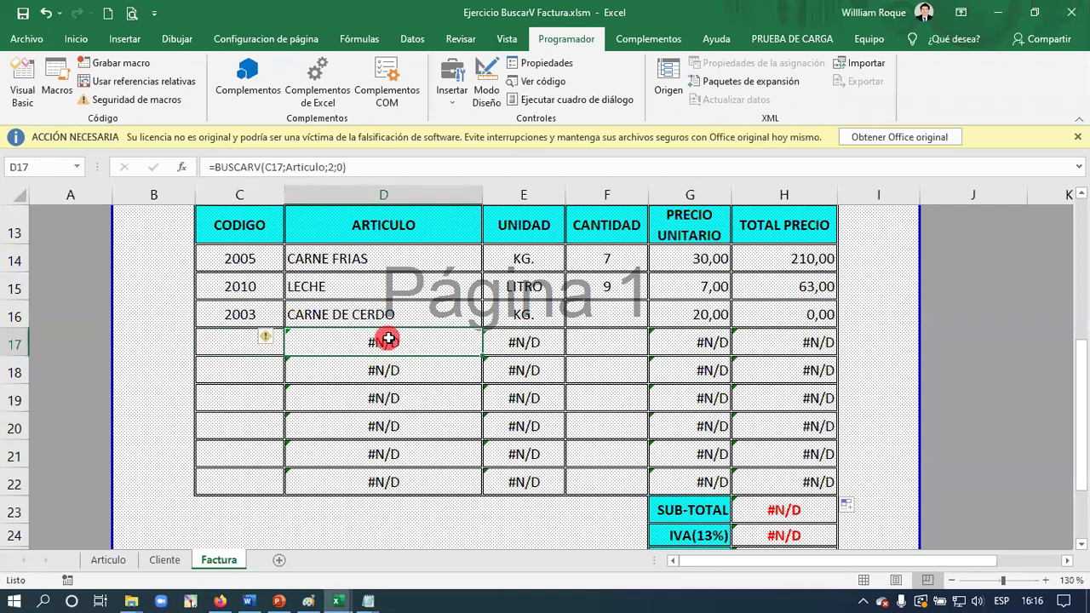
- Wrap the D14 article lookup in SI.ERROR returning blank and fill it down to D22
double_click(318, 257)
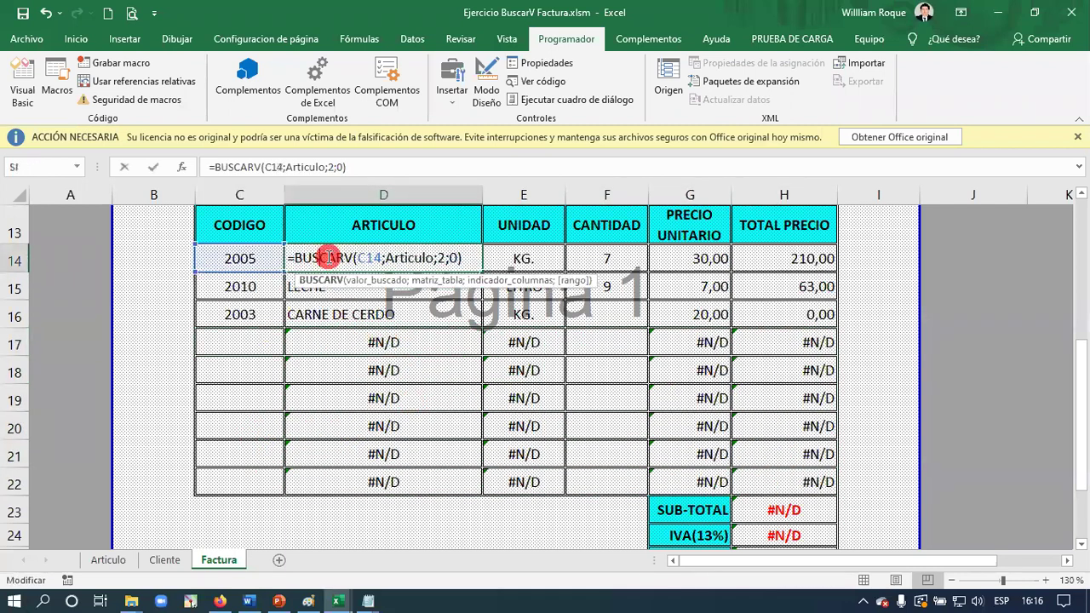
left_click(214, 168)
type("SI")
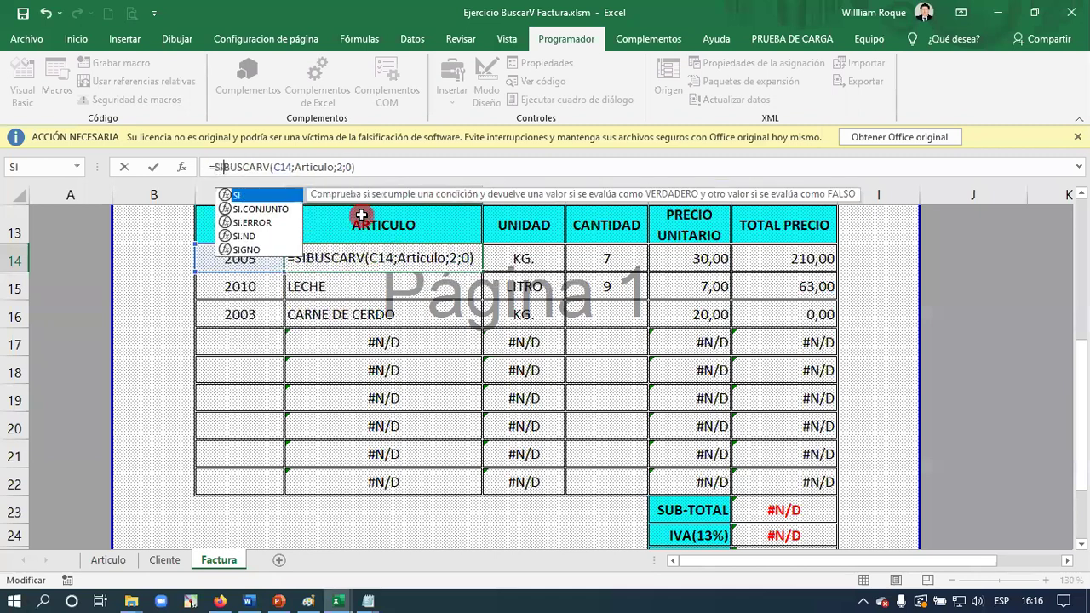
type(".ERROR(")
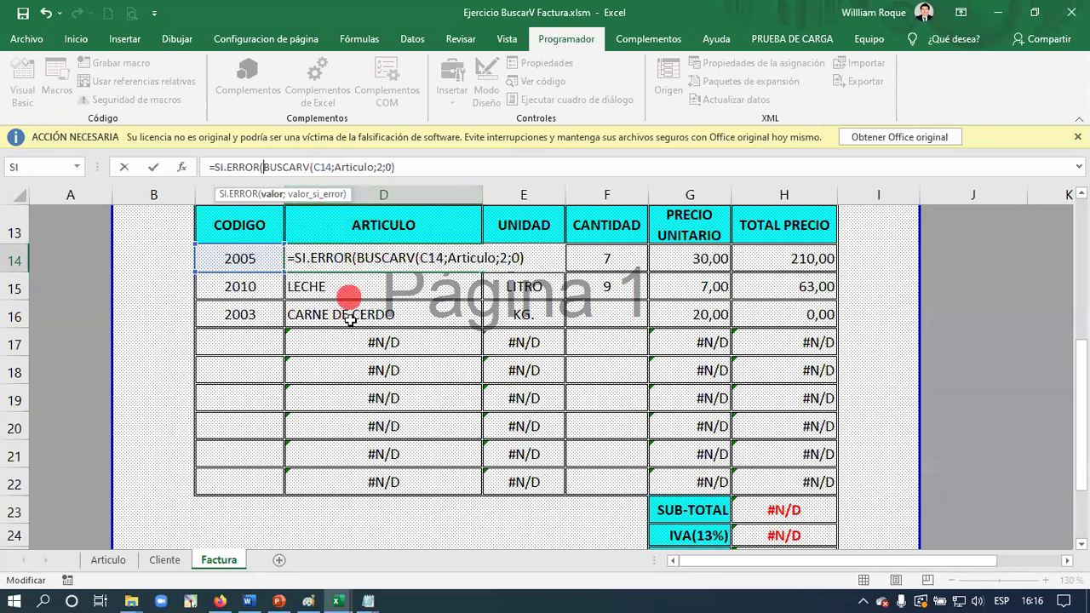
left_click(431, 173)
type(";\"")
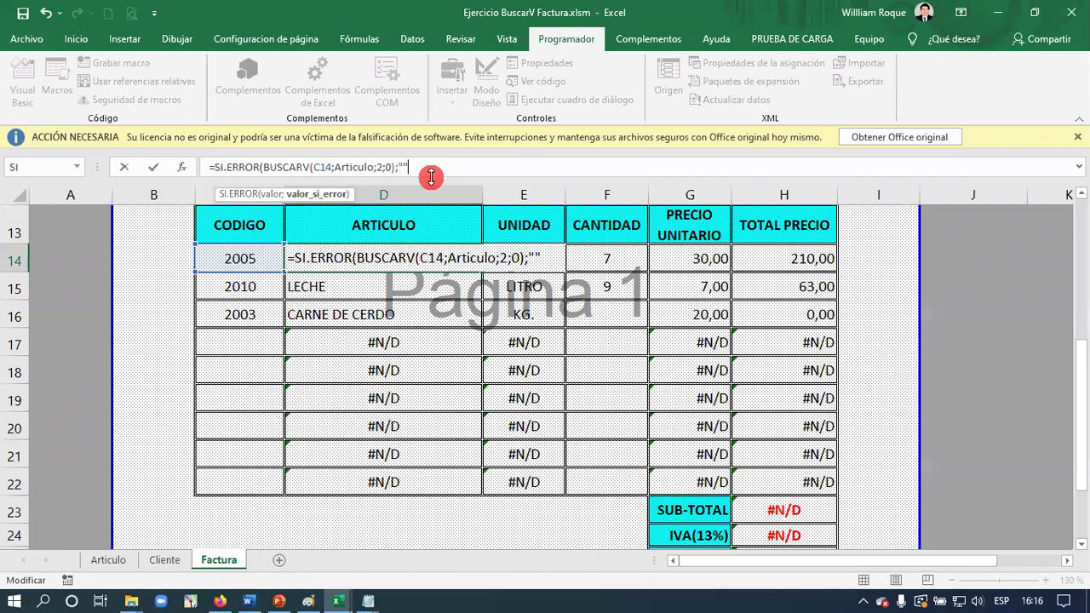
type(")")
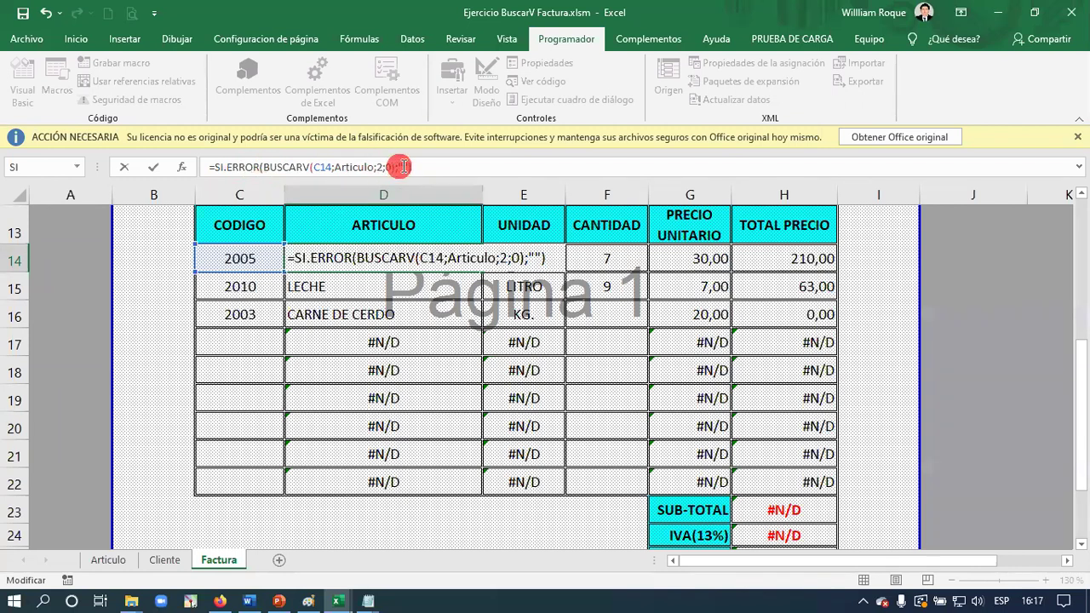
left_click(408, 166)
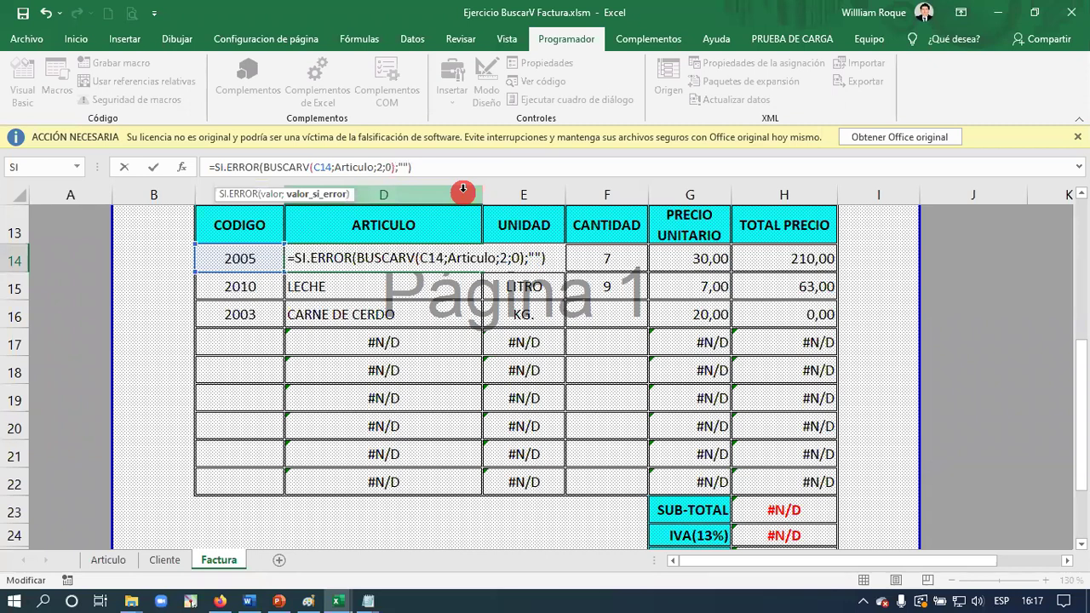
key("End")
key("Return")
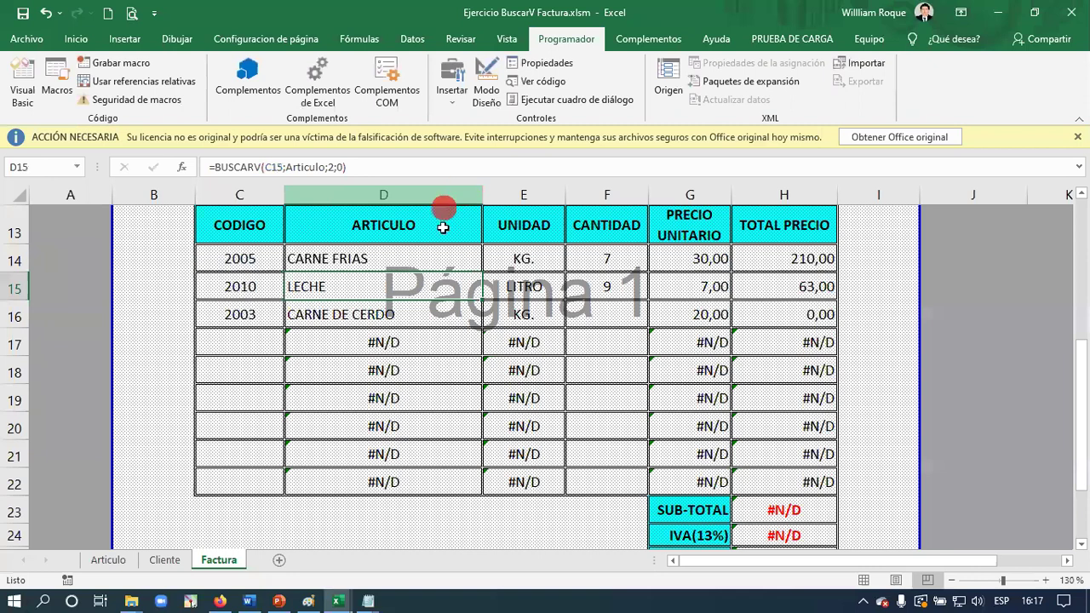
left_click(449, 257)
left_click_drag(483, 269, 445, 483)
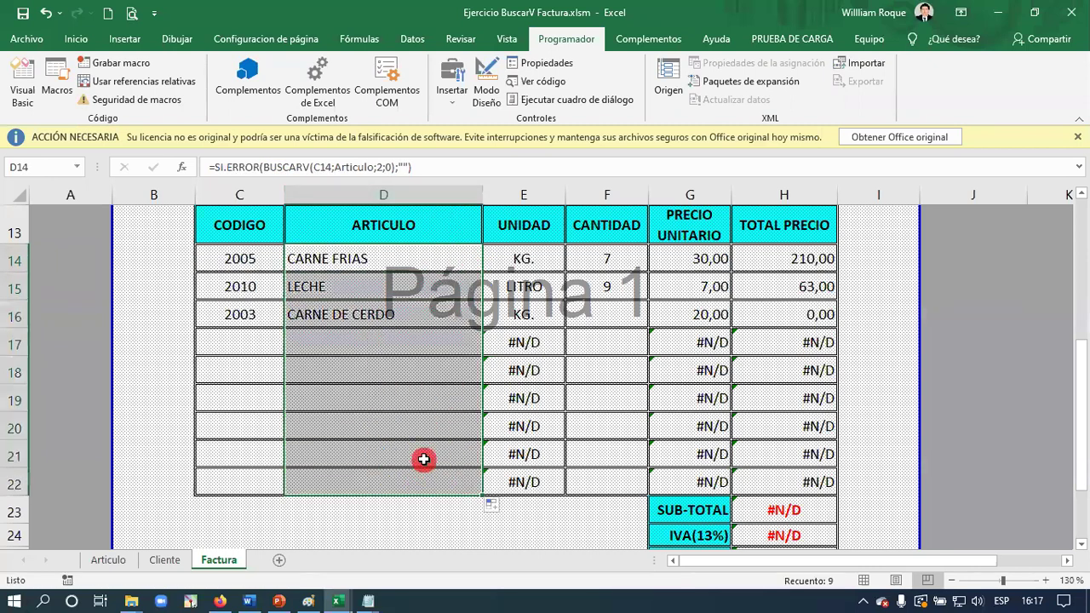
left_click(423, 457)
- Wrap the E14 unit lookup in SI.ERROR and fill it down to E22
left_click(523, 264)
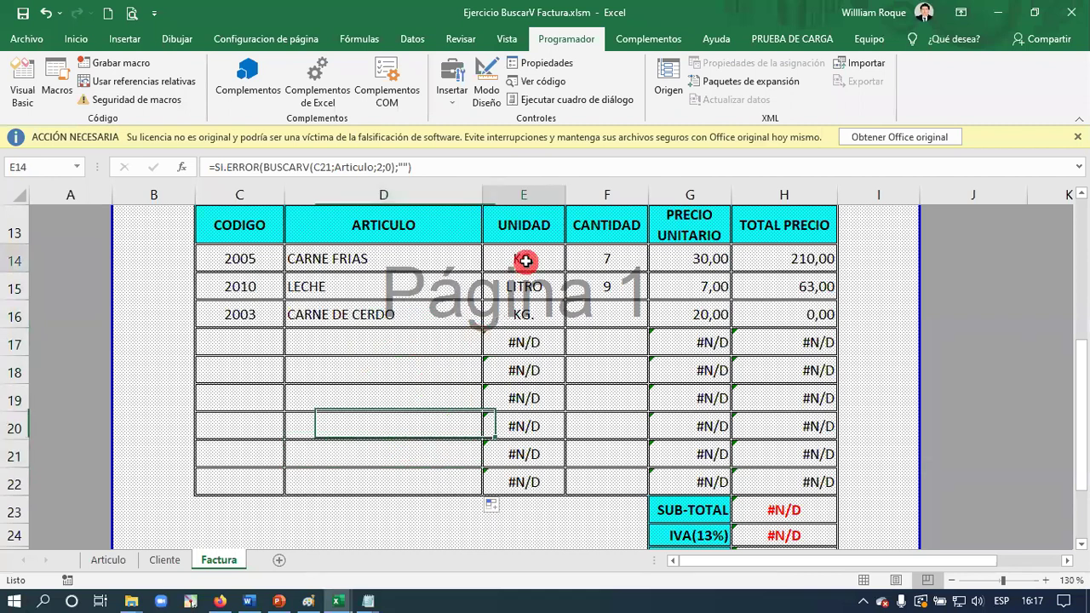
left_click(223, 168)
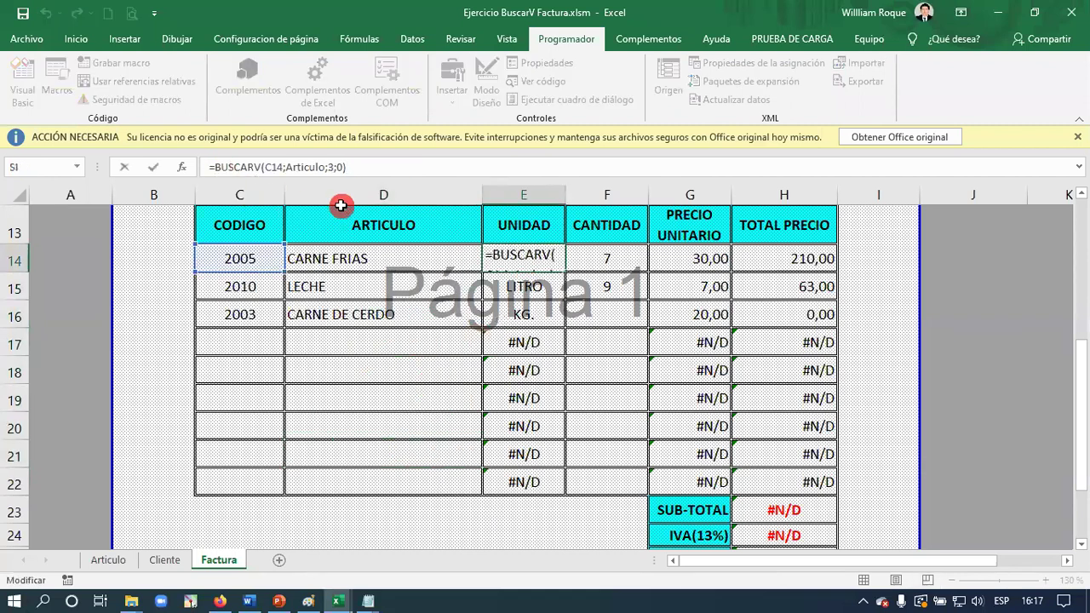
type("SI.ERROR(")
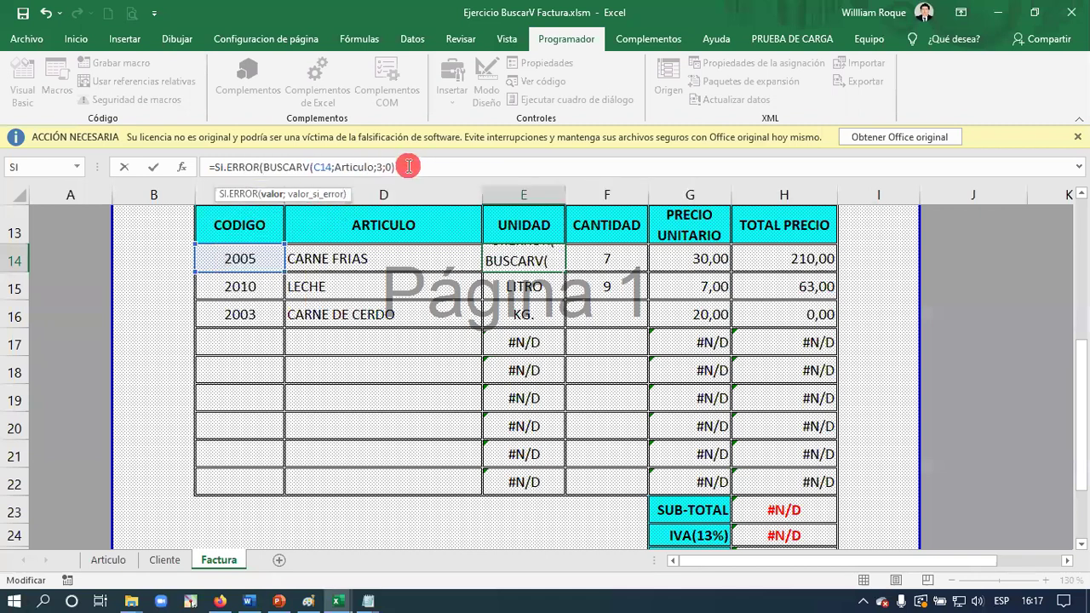
left_click(409, 166)
type(";\"\"")
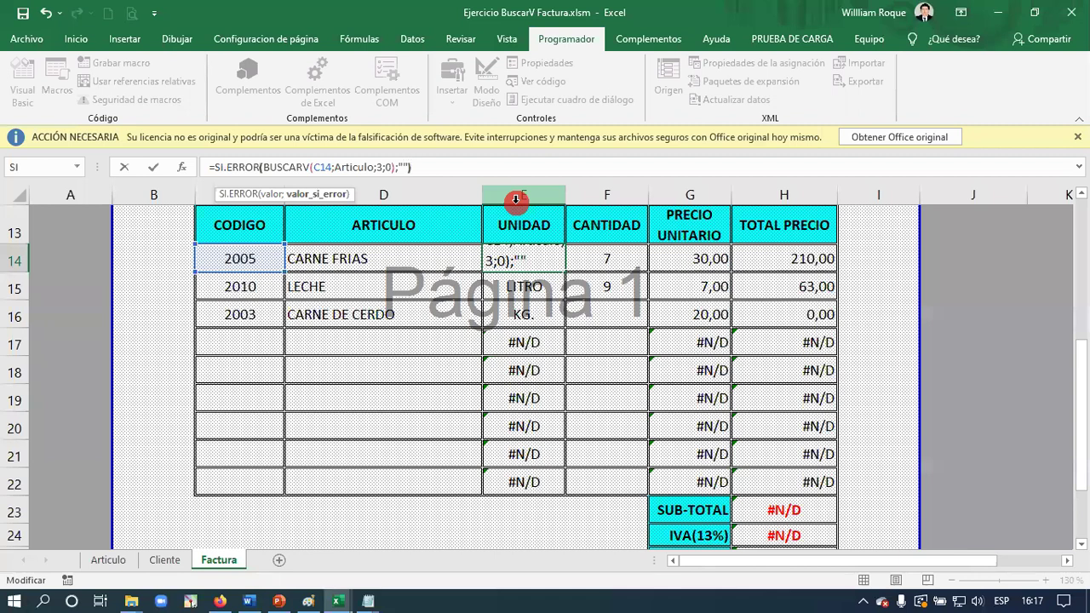
key("ctrl+Return")
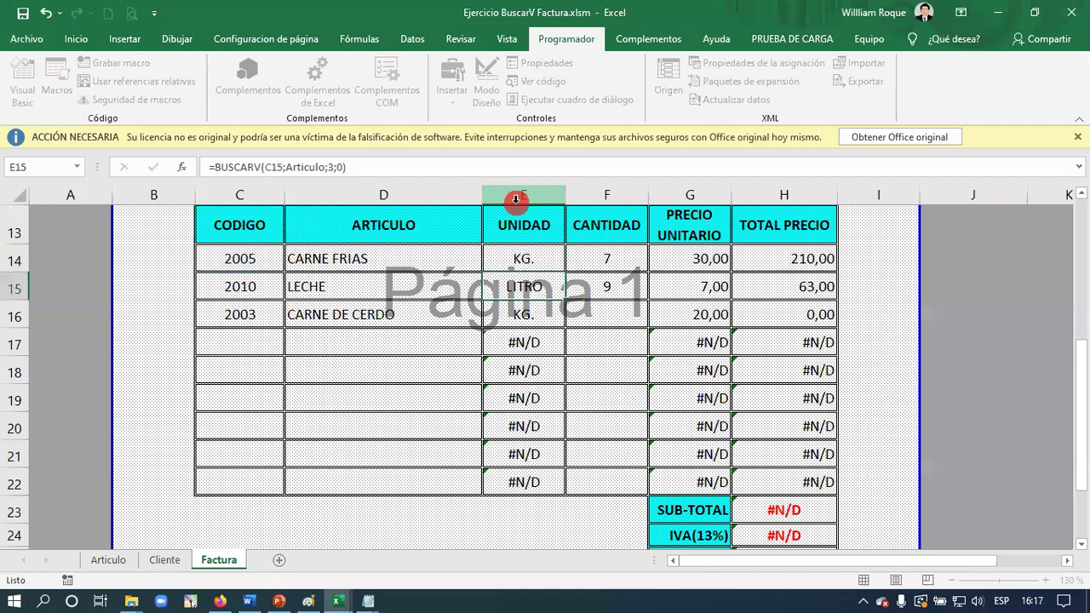
left_click_drag(564, 272, 537, 485)
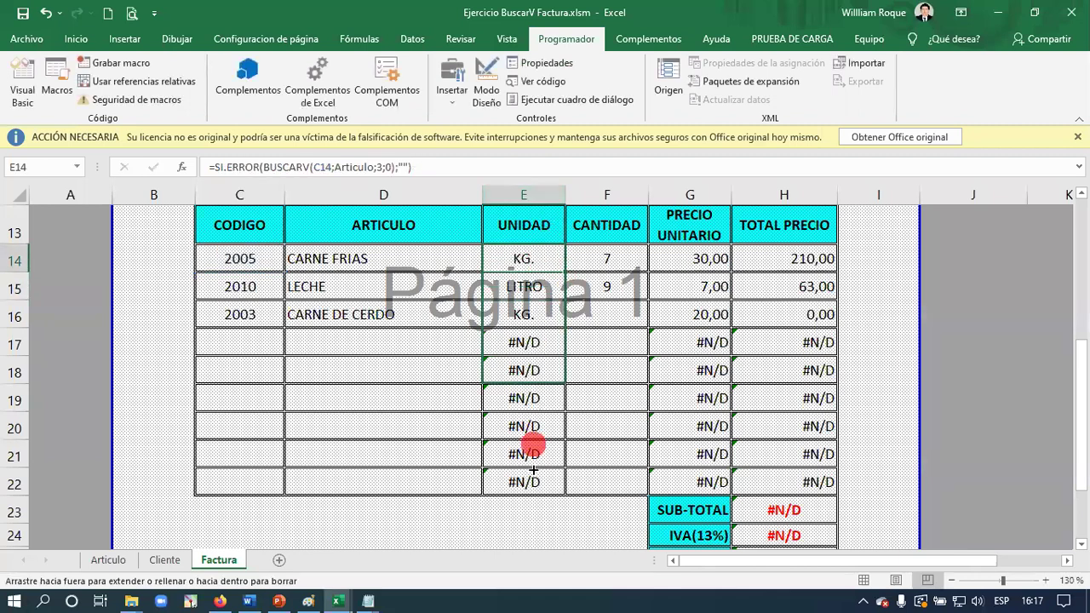
- Wrap the G14 unit price lookup in SI.ERROR and copy it down to G22 only
left_click(699, 260)
left_click(217, 166)
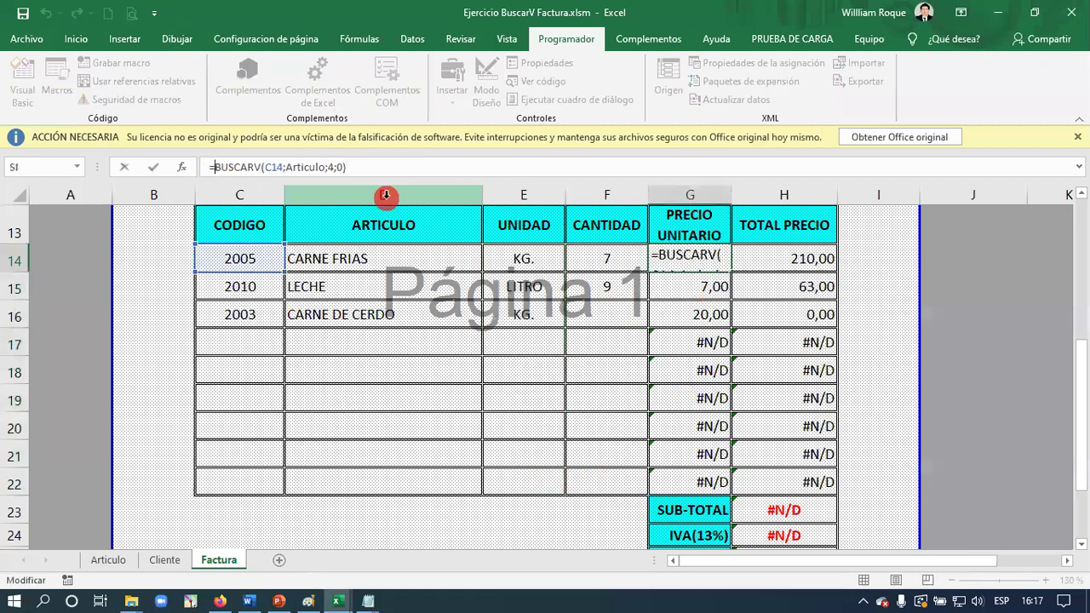
type("SI.ERROR(")
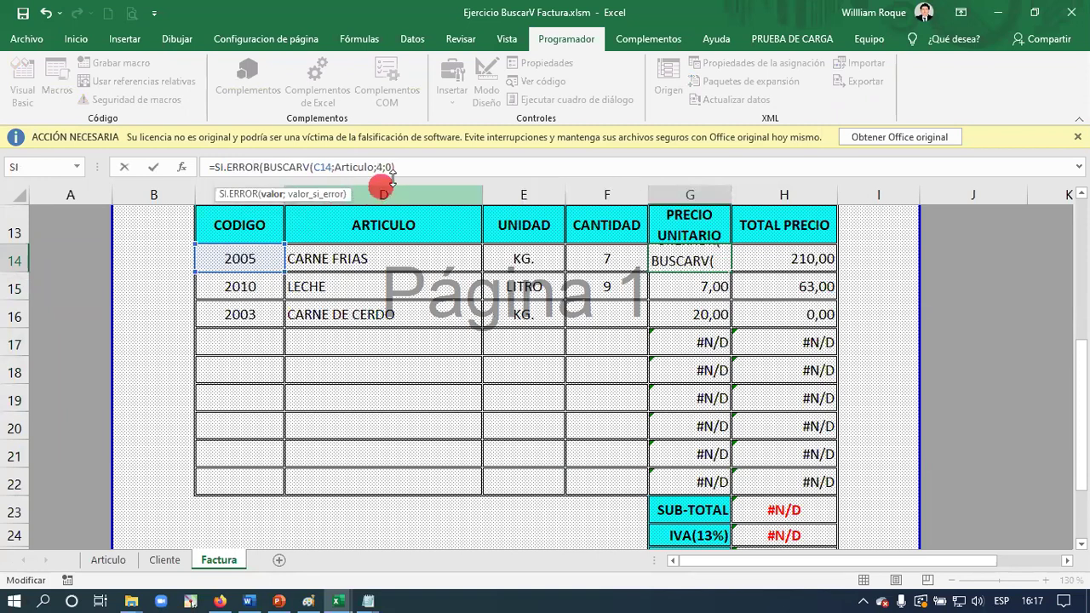
left_click(402, 168)
type(";\"")
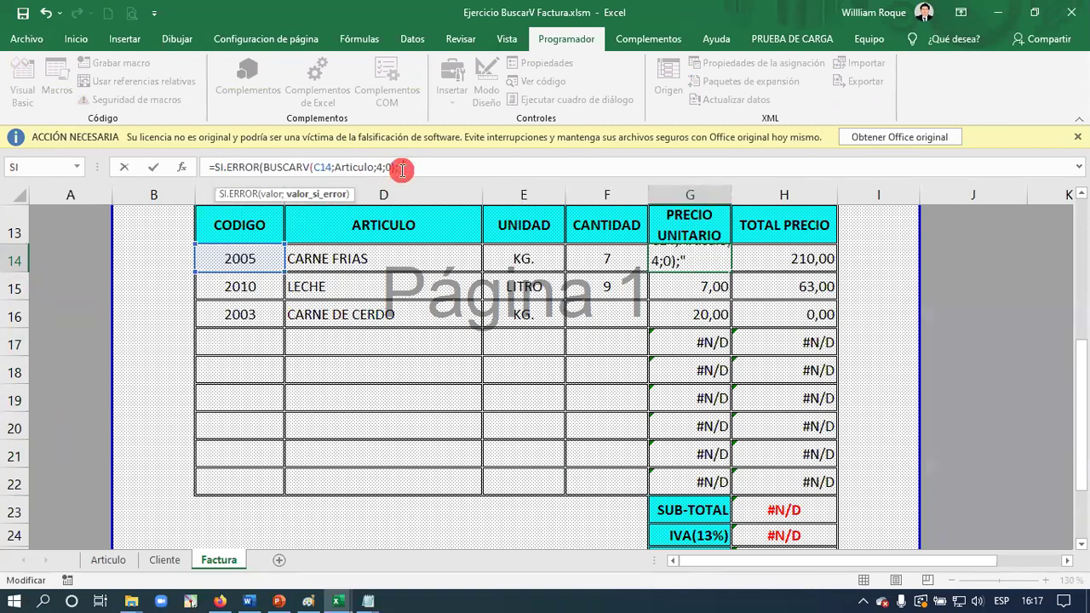
type(")")
key("Return")
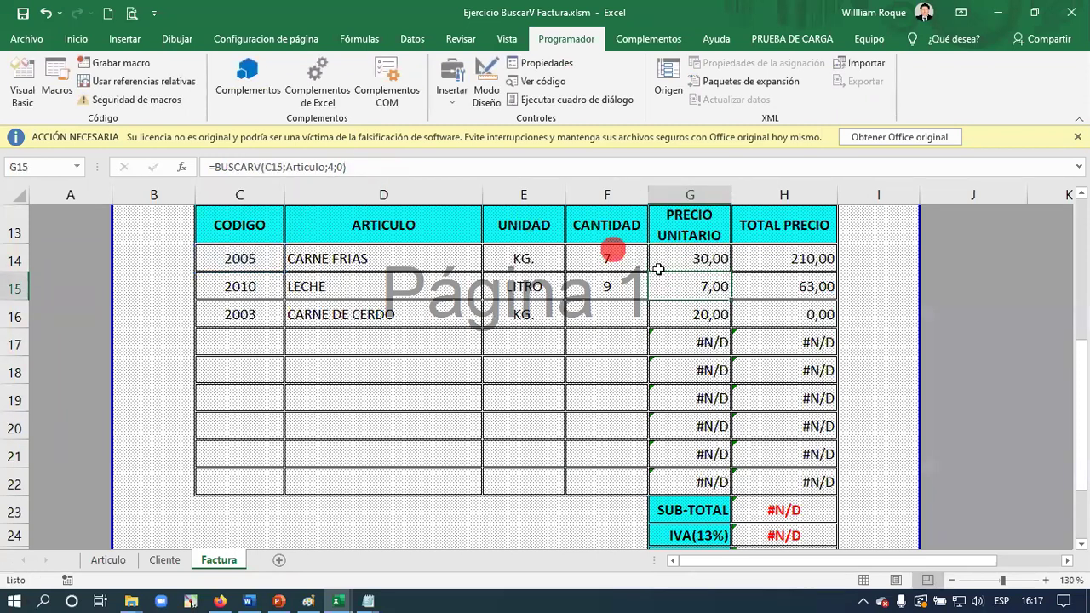
left_click(688, 260)
double_click(730, 271)
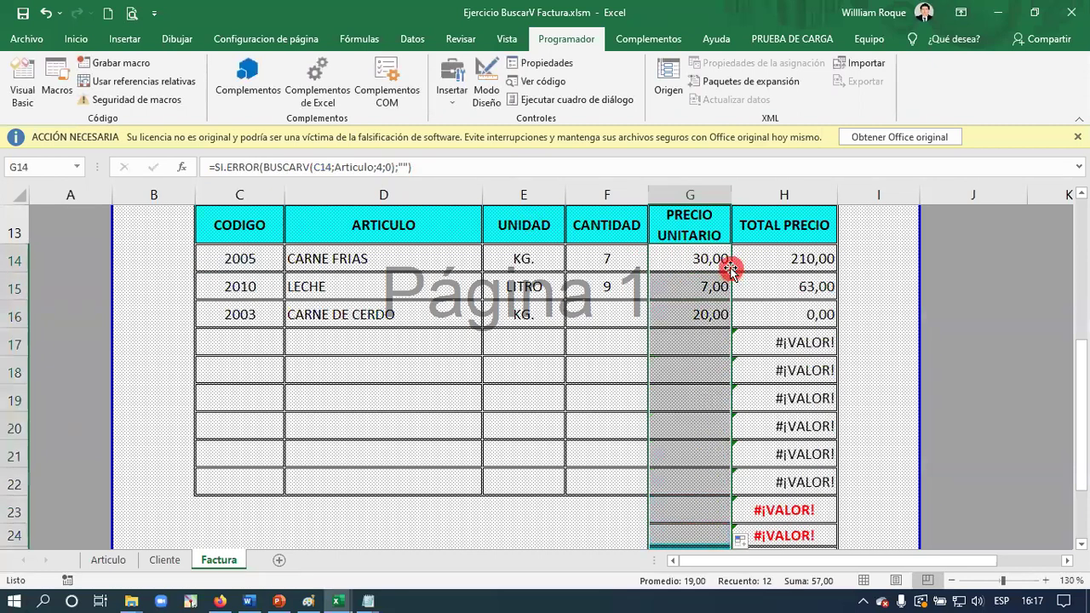
key("ctrl+z")
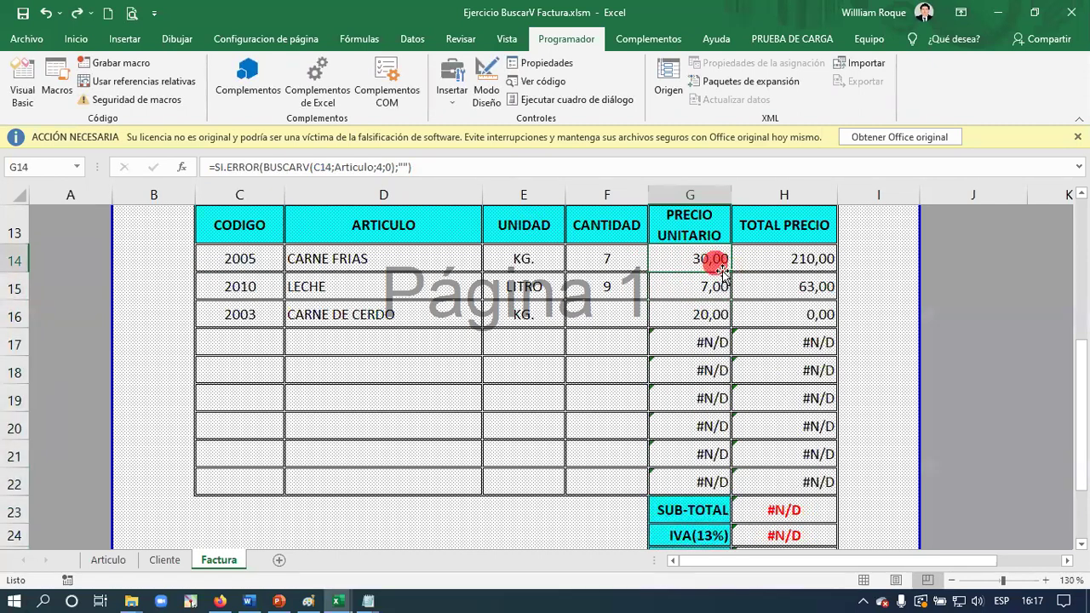
left_click_drag(730, 270, 712, 485)
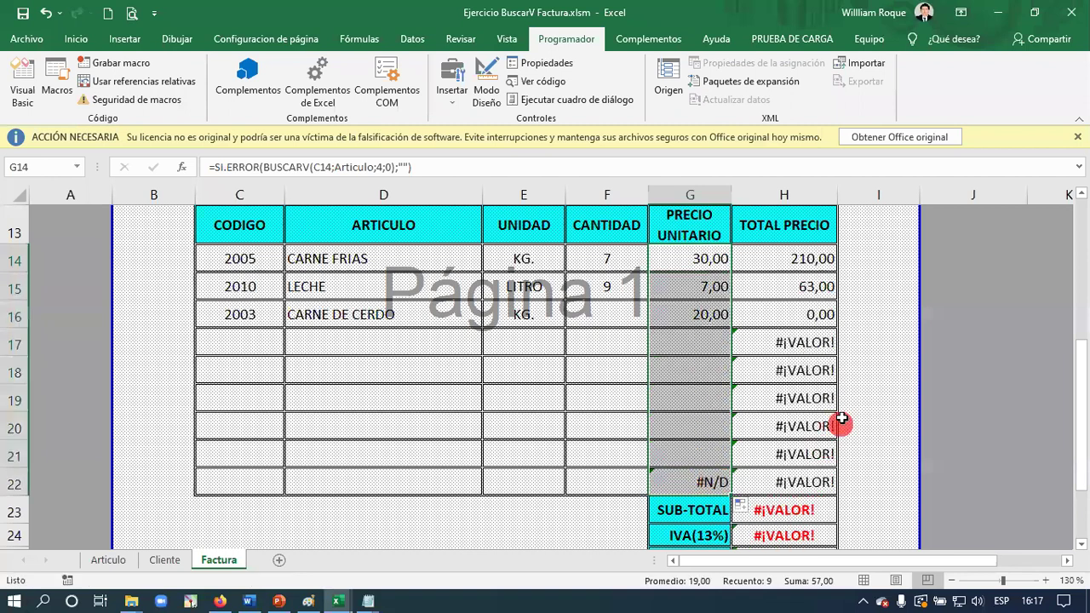
- Inspect the #¡VALOR! total formula in H17 without changing it
left_click(808, 348)
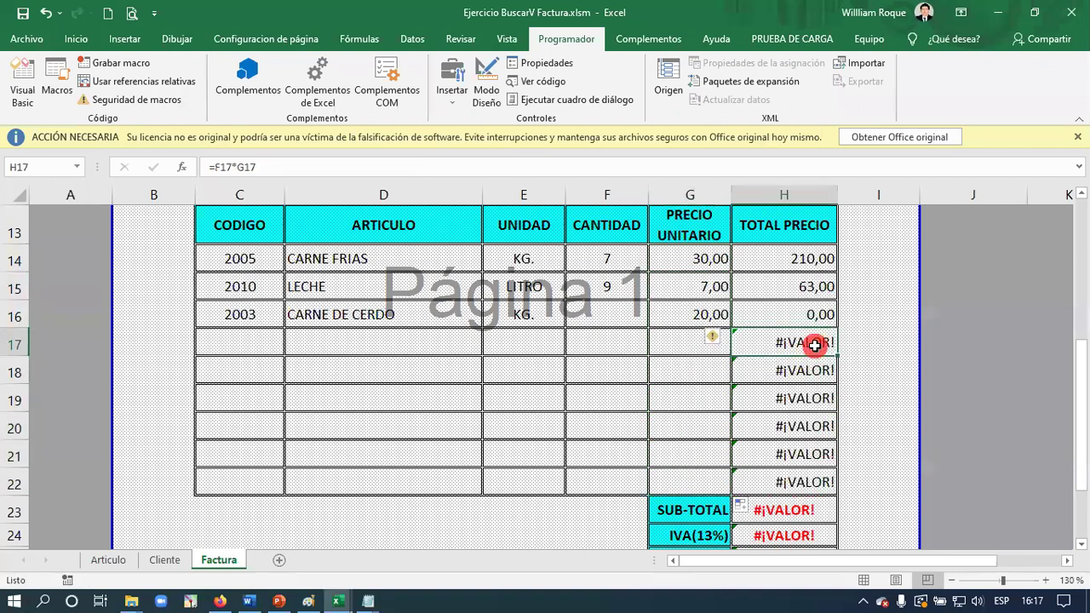
double_click(815, 344)
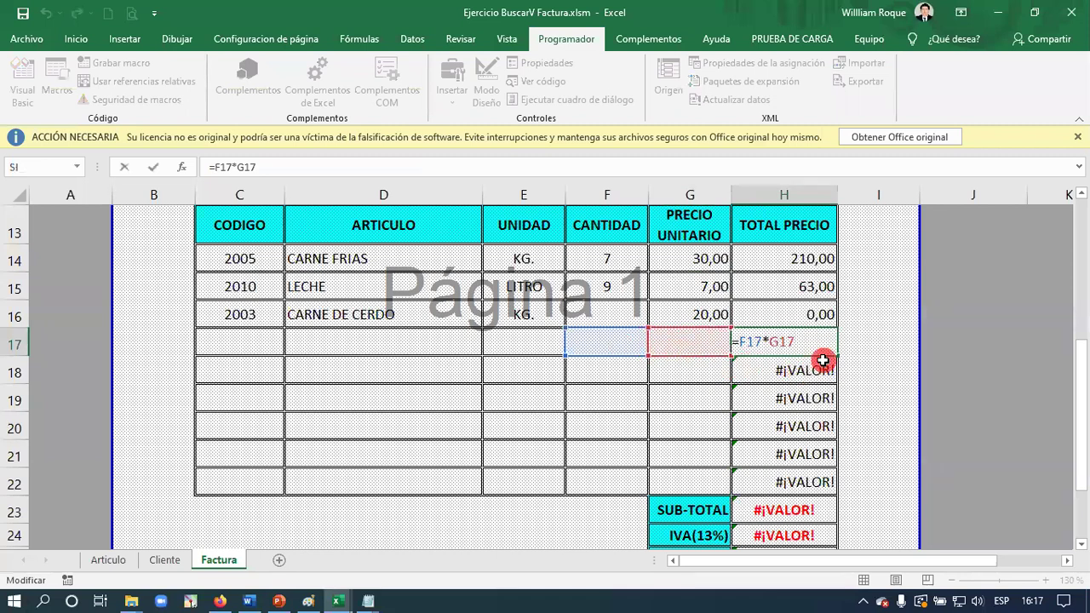
key("Escape")
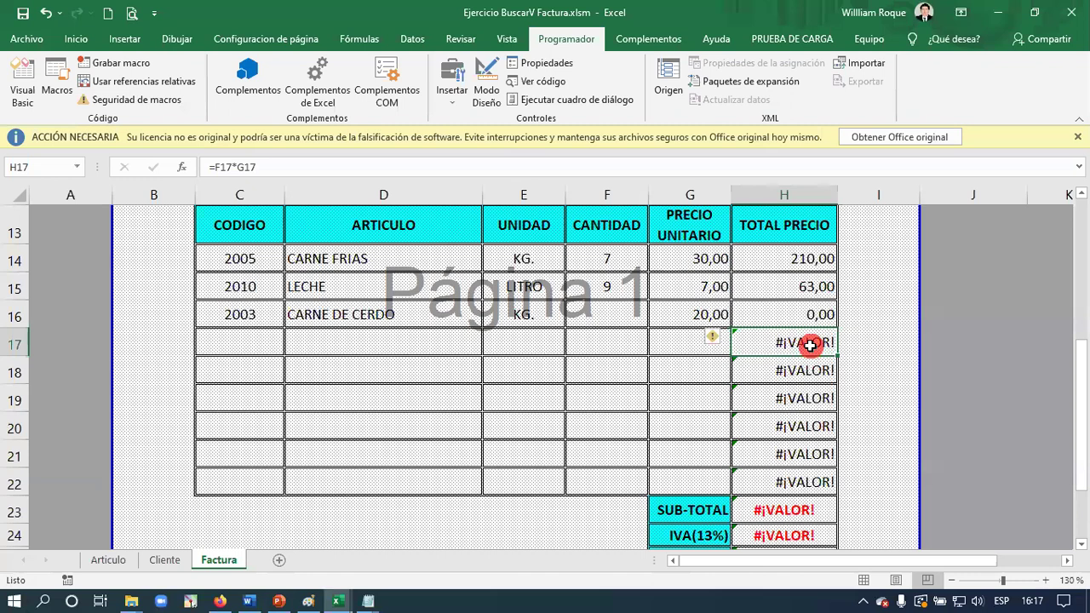
double_click(809, 345)
key("Return")
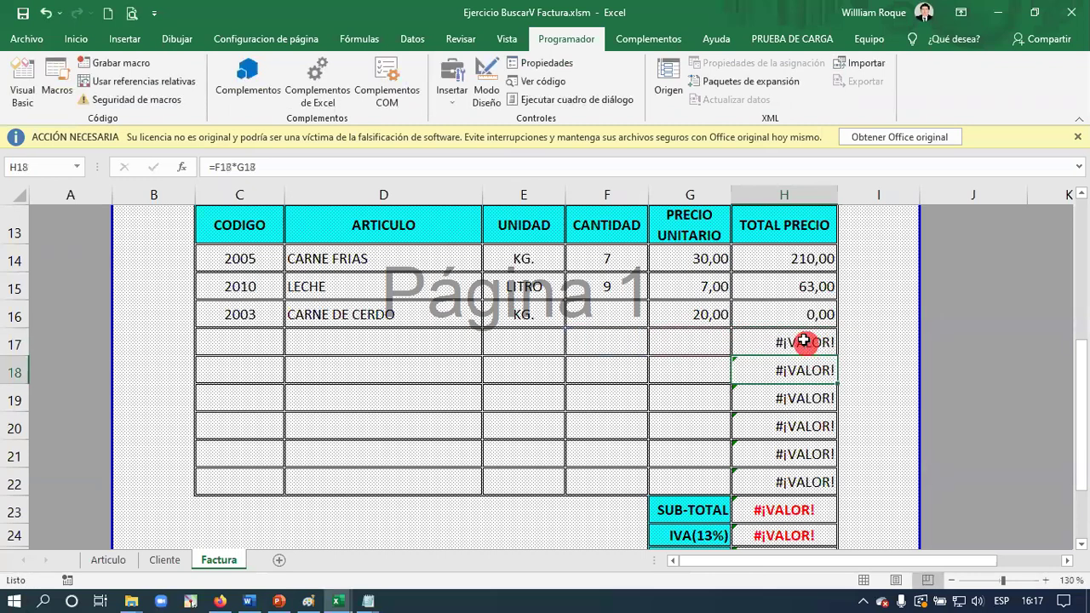
- Change H14 to =SI(G14="";"";F14*G14) and fill it down through H22
left_click(784, 259)
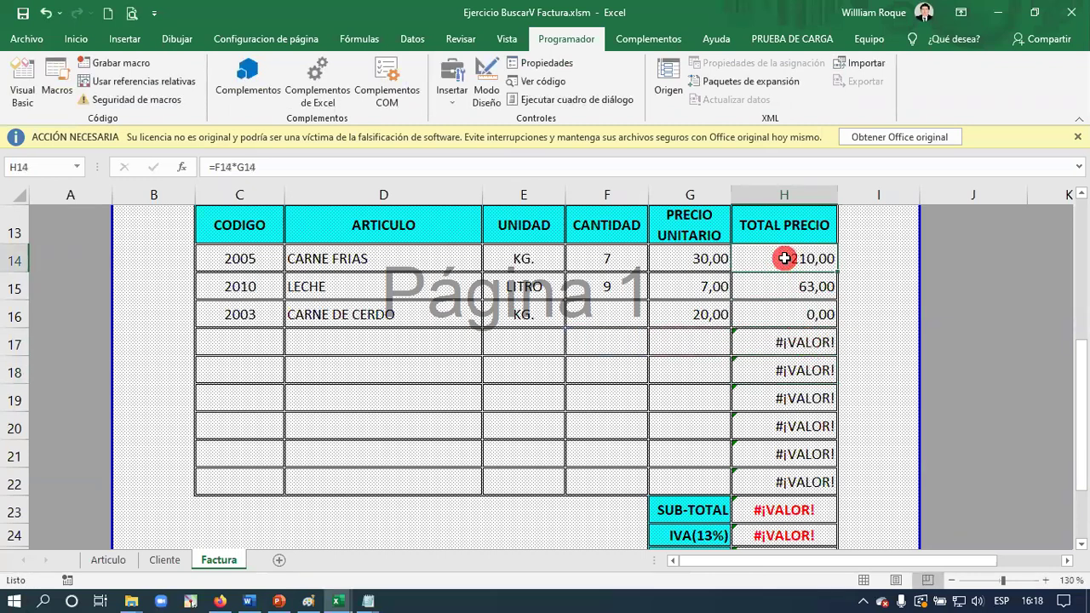
double_click(800, 259)
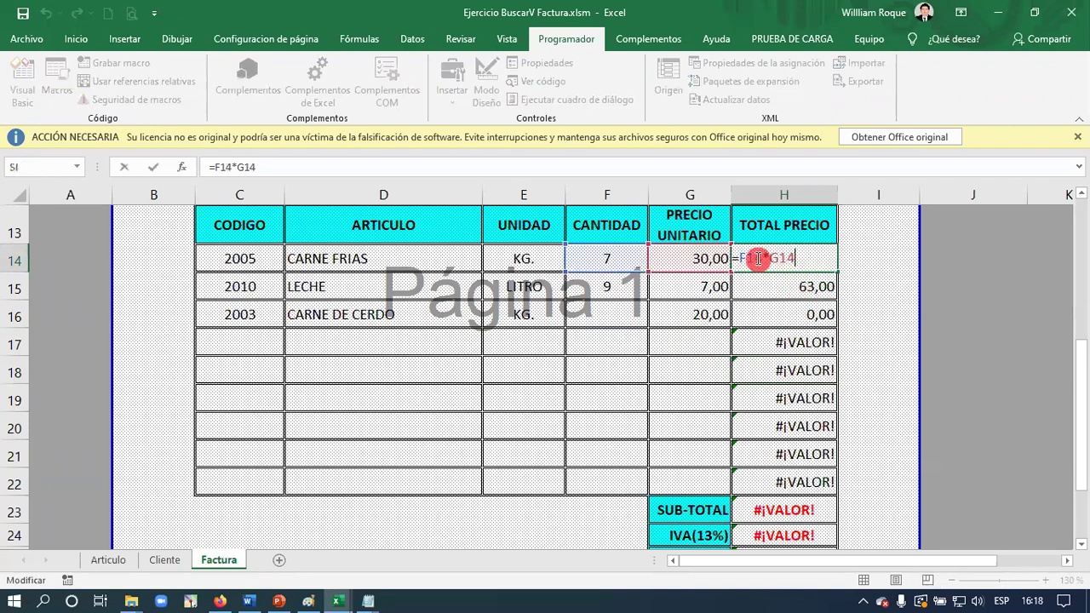
left_click(741, 256)
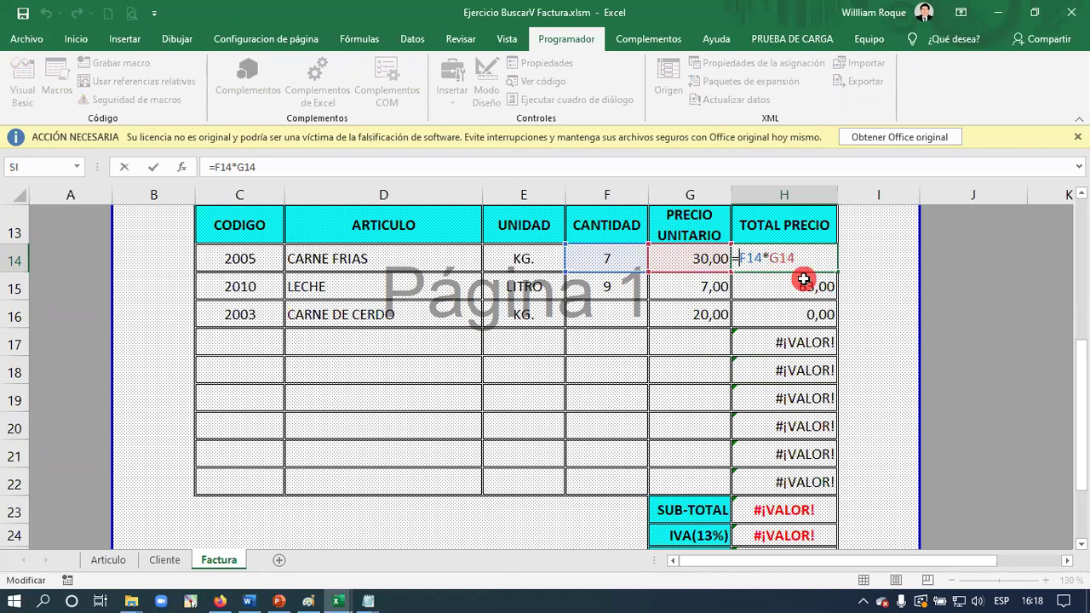
type("SI(")
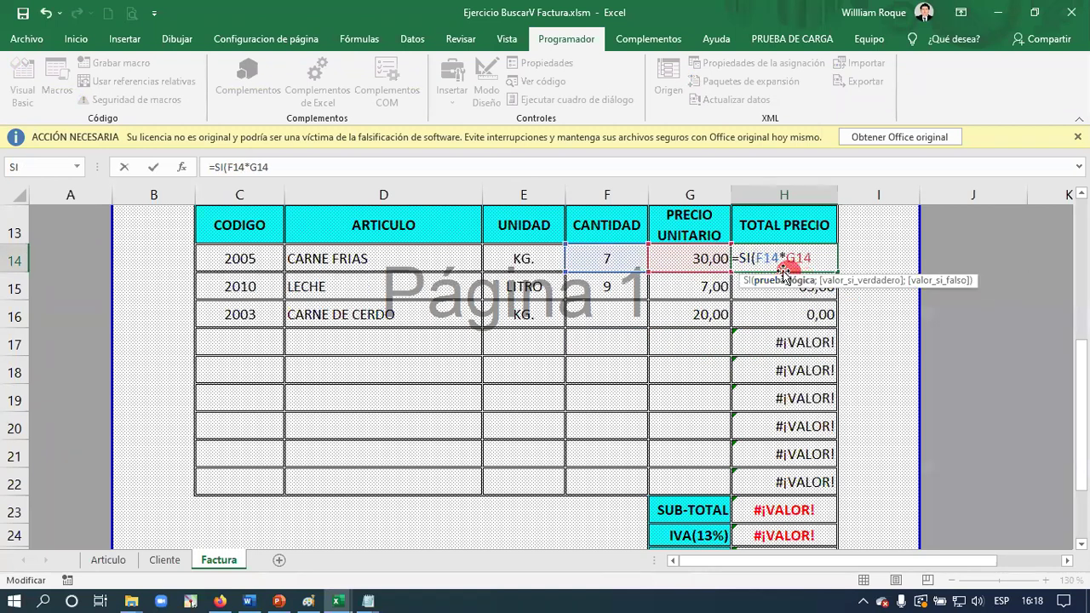
left_click(703, 258)
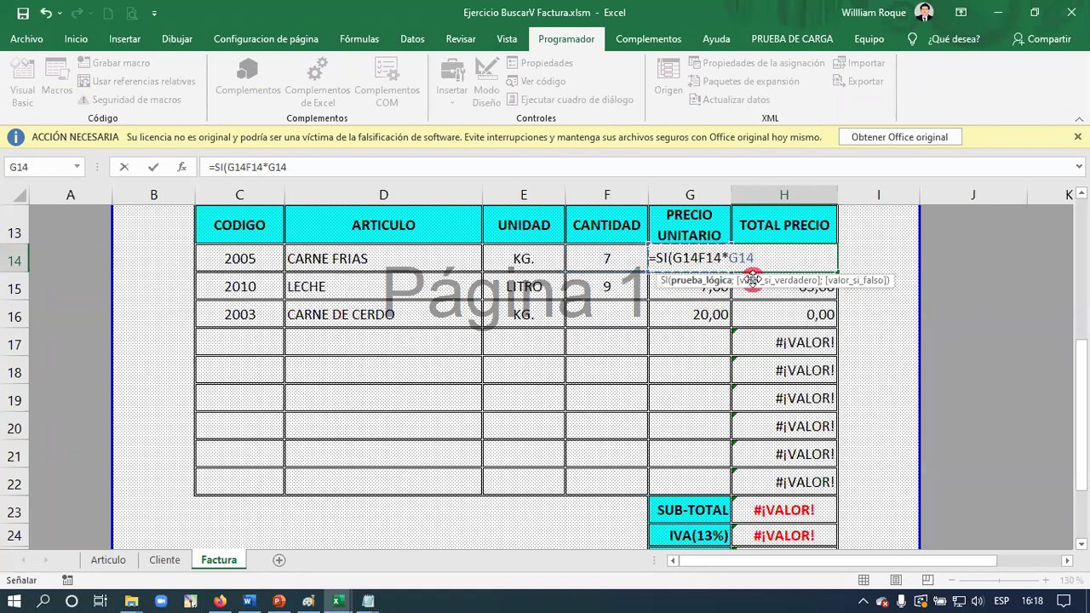
type("\"")
key("BackSpace")
type("=\"\"")
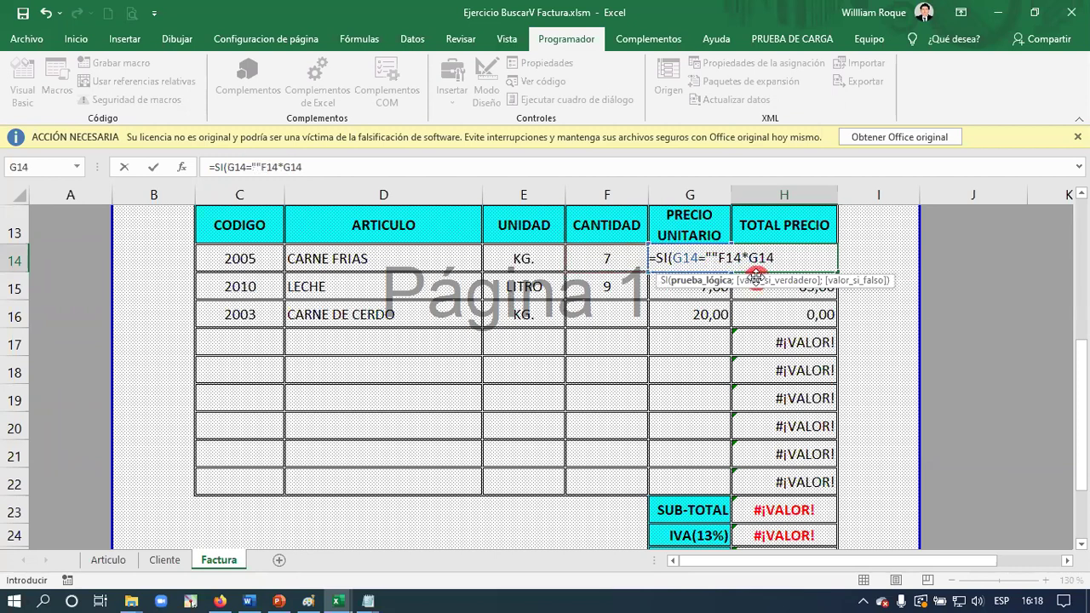
type(";\"\"")
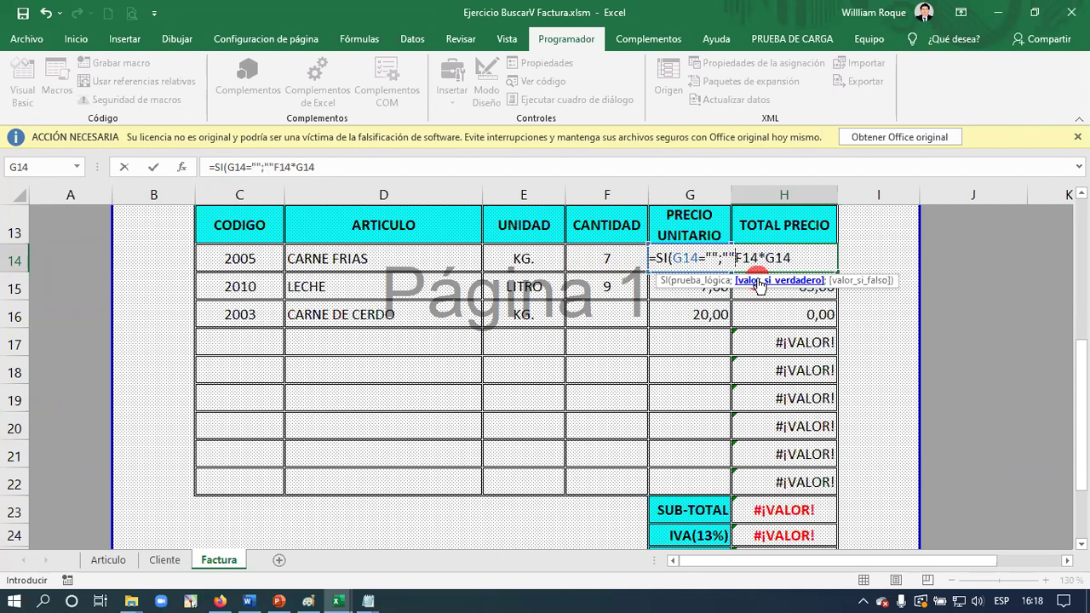
type(";")
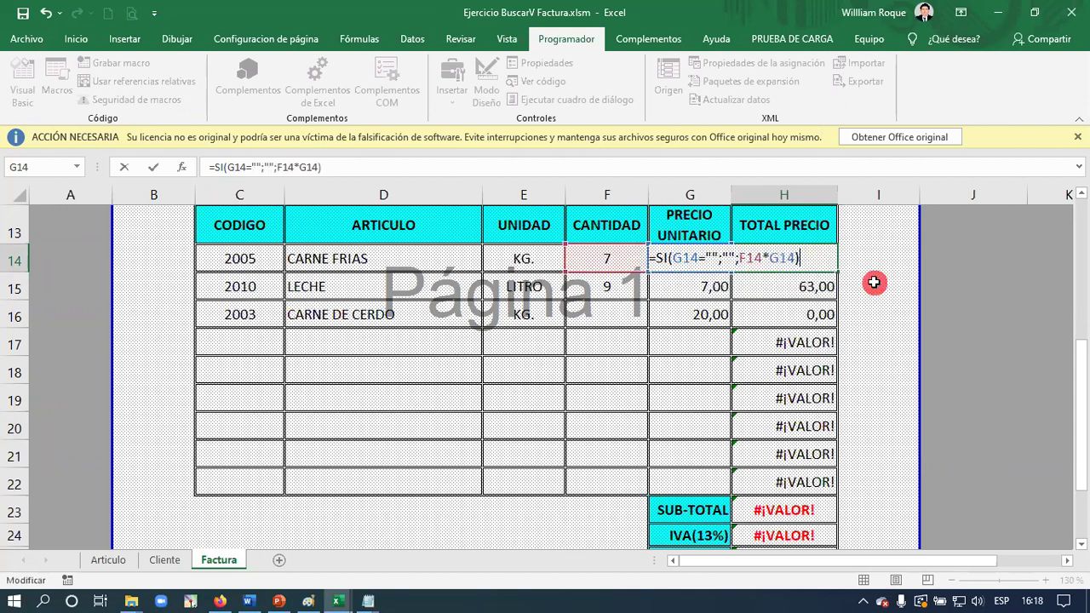
key("Return")
left_click(814, 267)
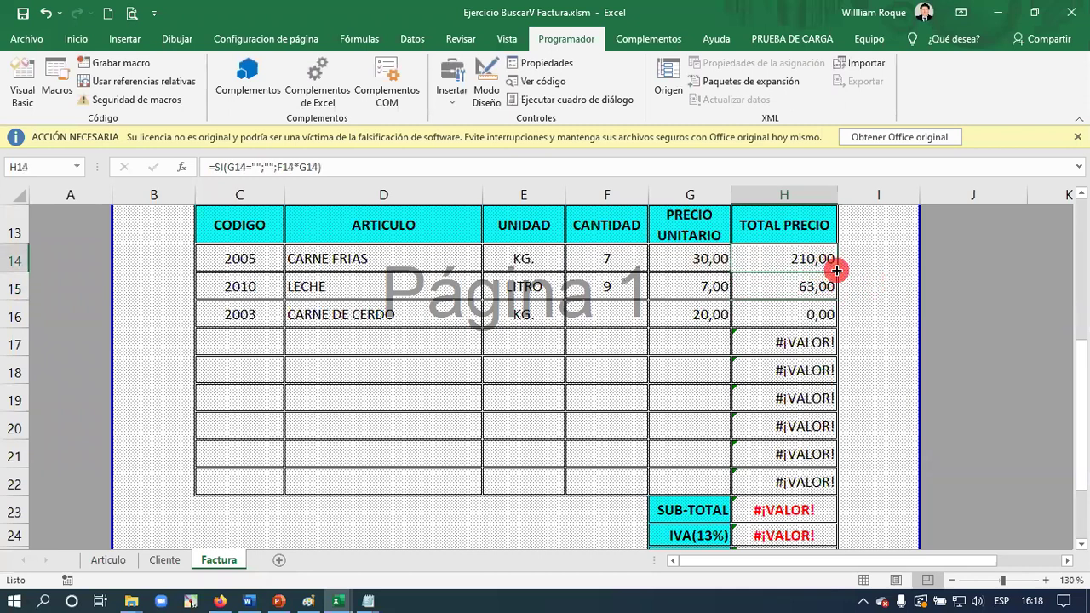
left_click_drag(837, 271, 863, 484)
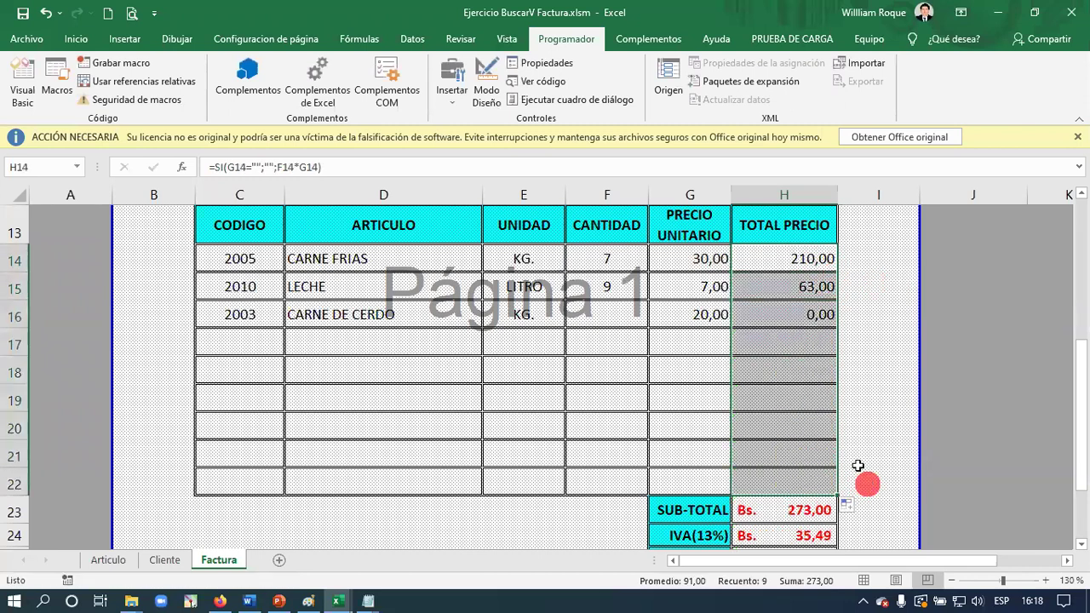
- Add code 2004 (CARNE DE LLAMA) on row 17 with quantity 8, and set row 16's quantity to 9
left_click(239, 345)
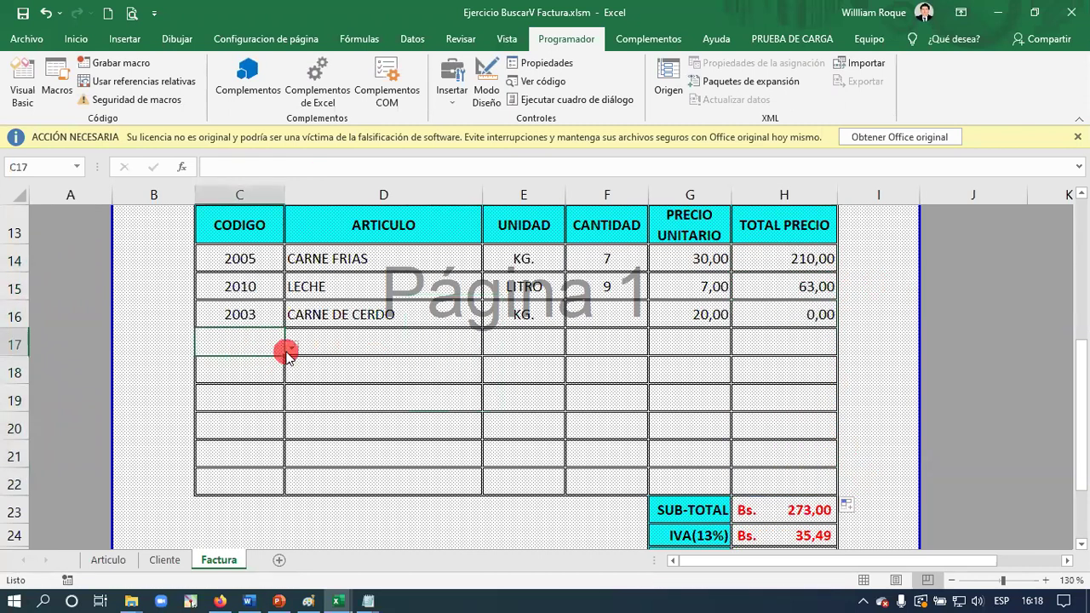
left_click(290, 349)
left_click(204, 404)
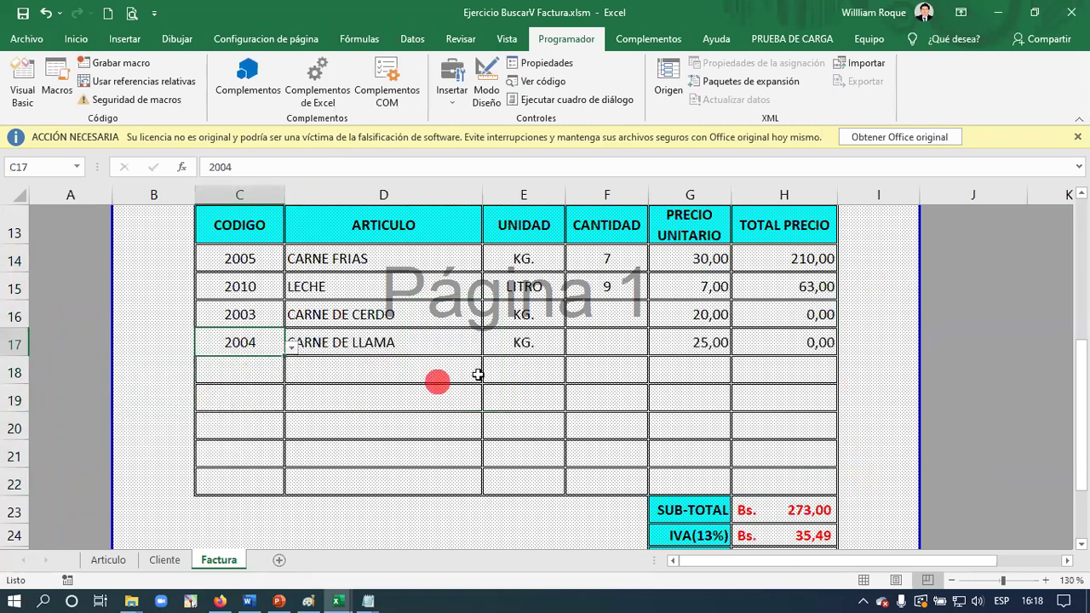
left_click(602, 344)
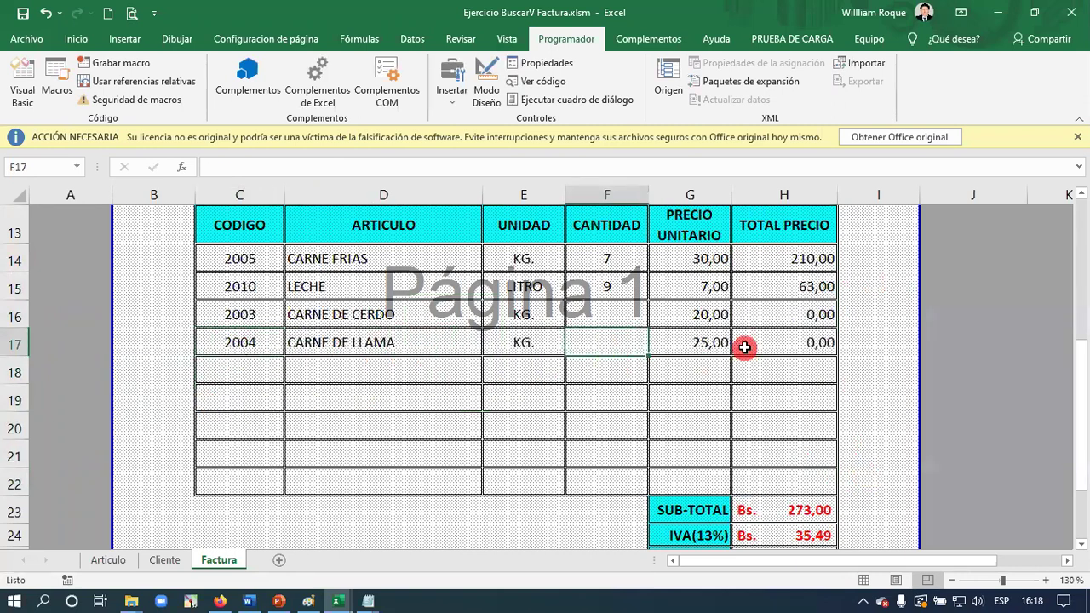
type("8")
left_click(615, 322)
type("9")
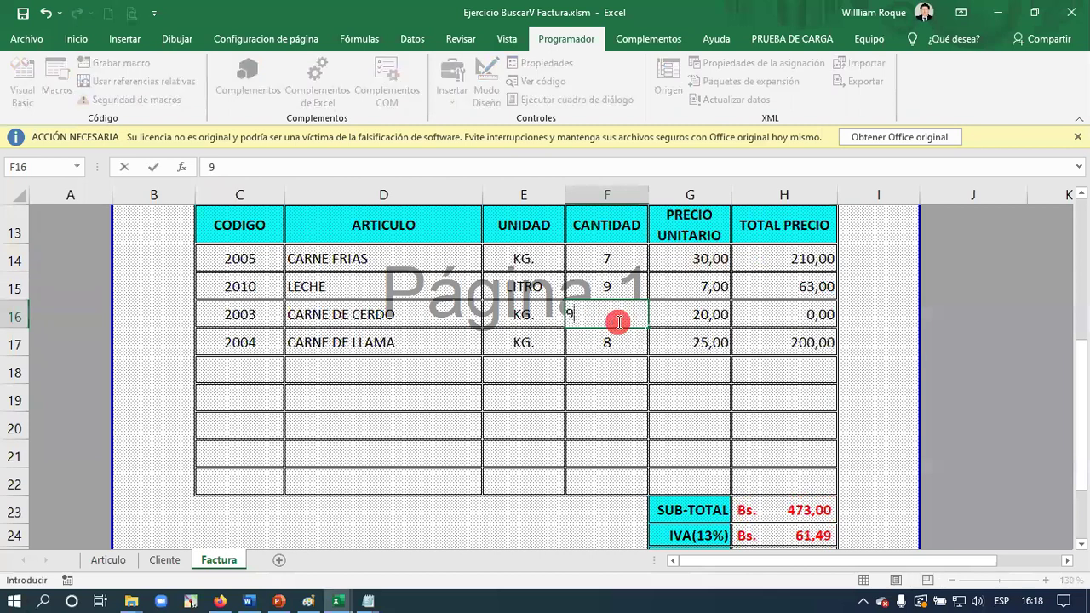
left_click(605, 370)
- Check the SUB-TOTAL, IVA, TOTAL and amount-in-words formulas, now totalling 737,89
scroll(800, 378, "down", 1)
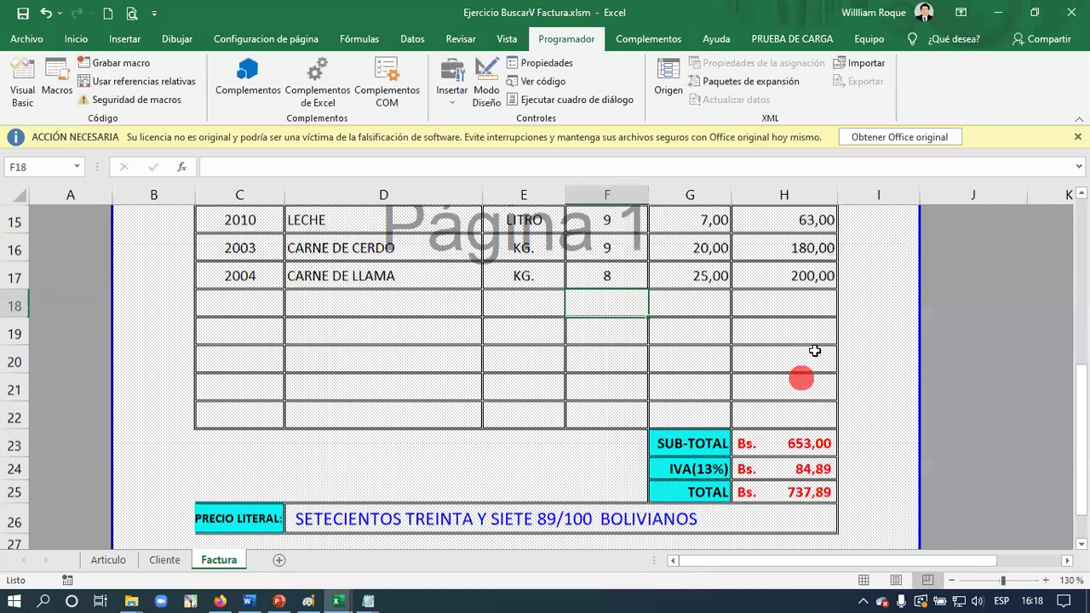
scroll(814, 351, "down", 2)
left_click(805, 331)
left_click(805, 357)
left_click(805, 379)
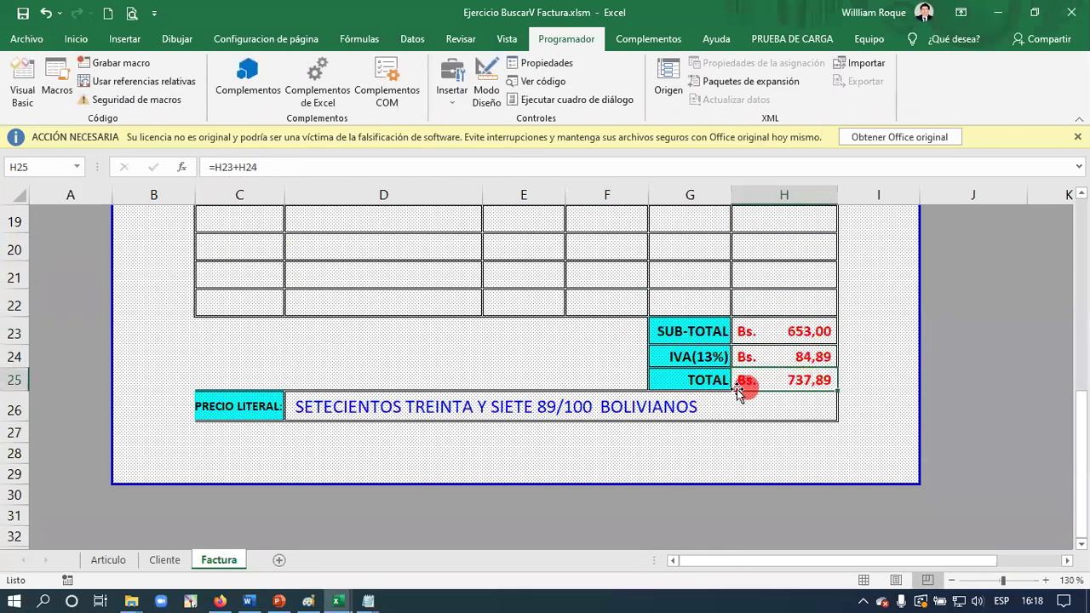
left_click(551, 406)
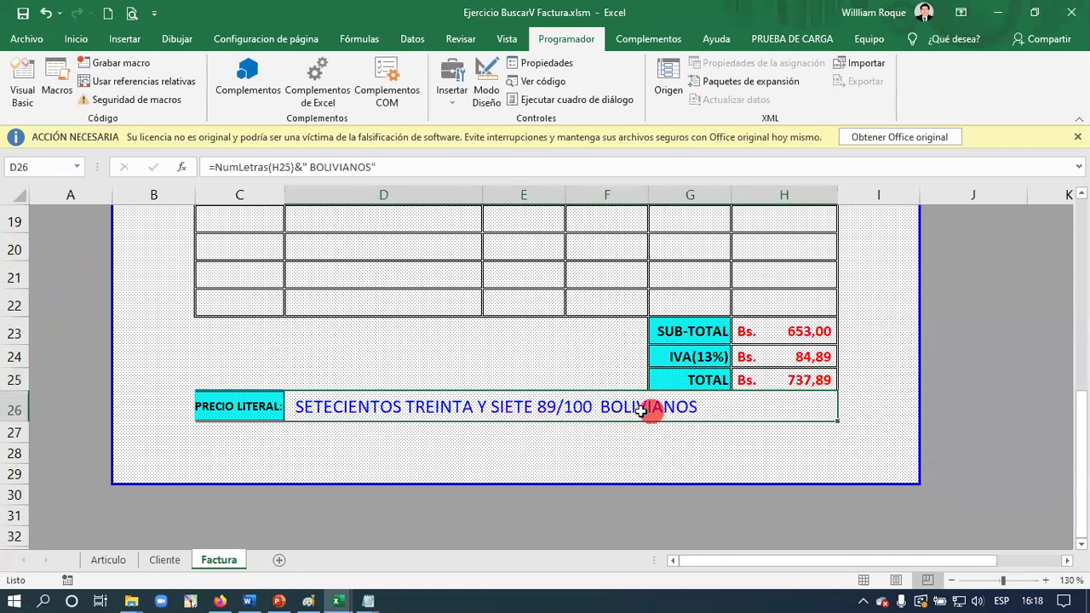
scroll(762, 409, "up", 1)
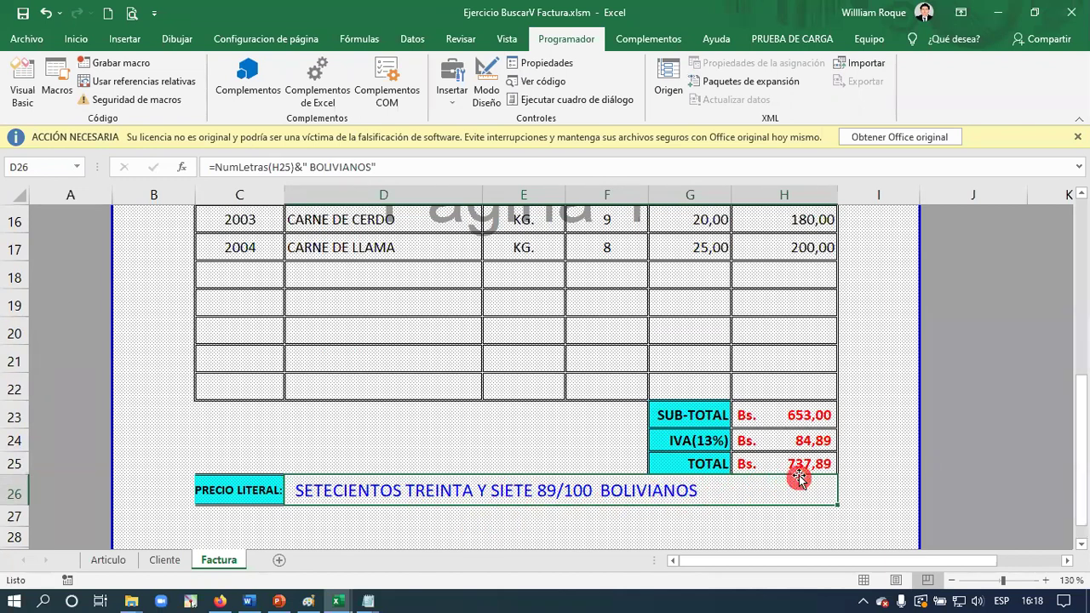
scroll(798, 465, "up", 2)
scroll(799, 466, "up", 1)
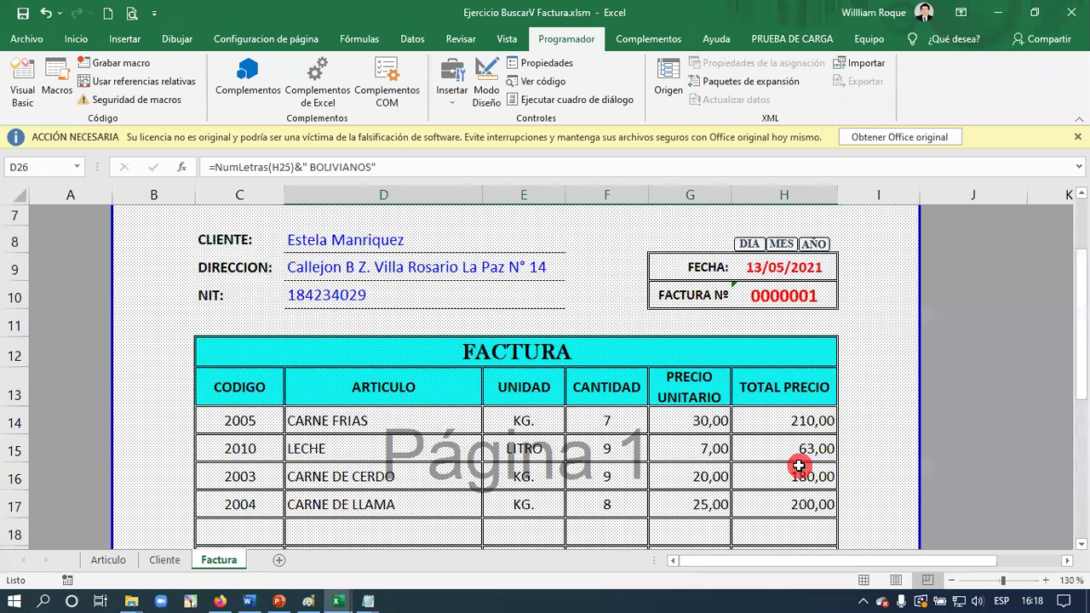
scroll(766, 466, "up", 1)
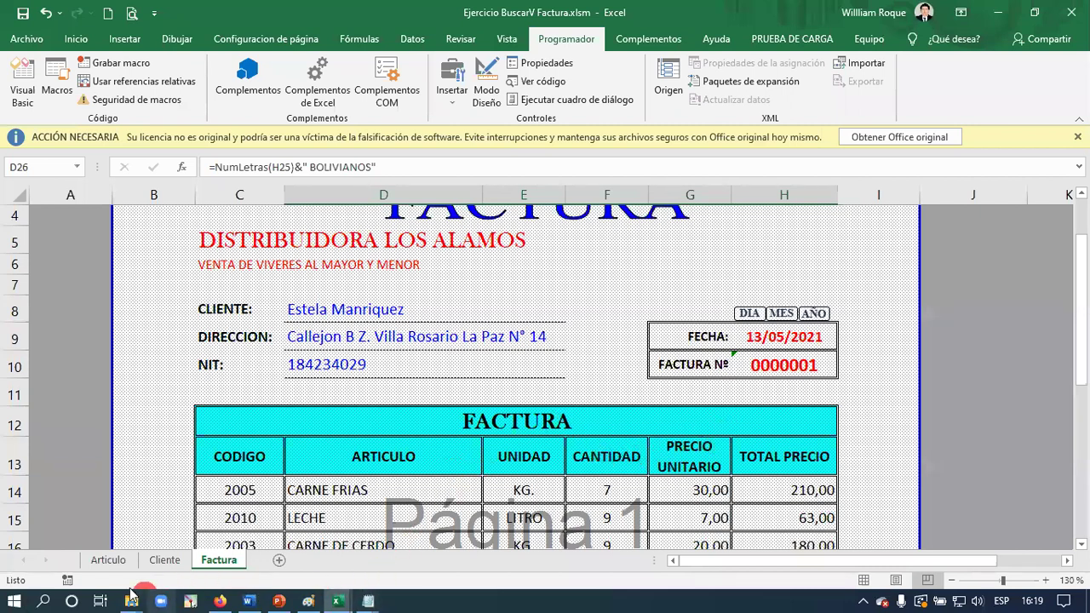
- Open the activos fijos folder holding Macro para activar NUMLETRAS.txt in File Explorer
mouse_move(131, 601)
left_click(72, 536)
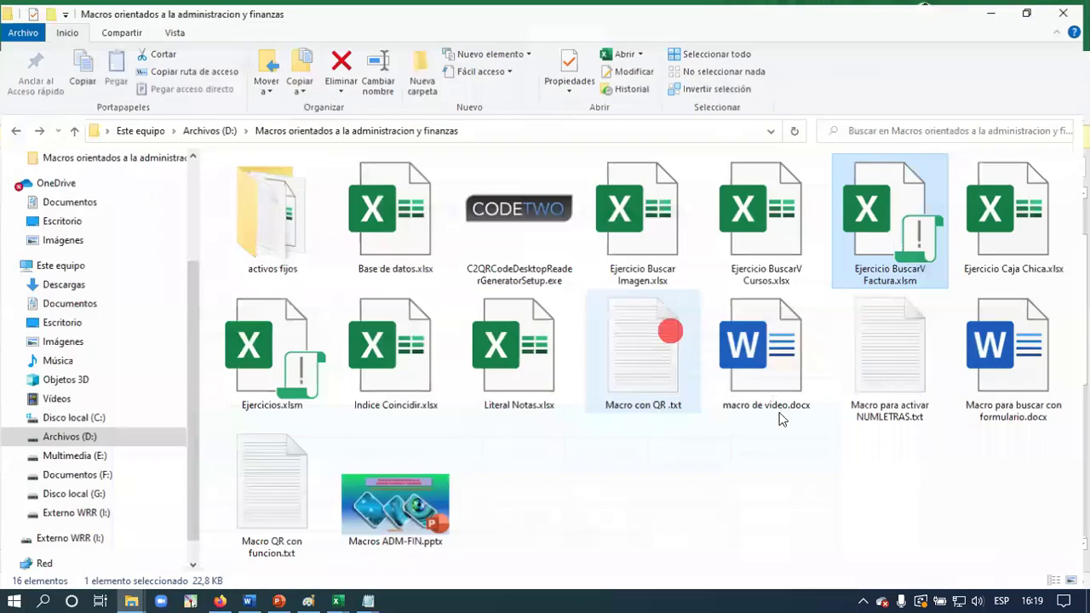
left_click(896, 350)
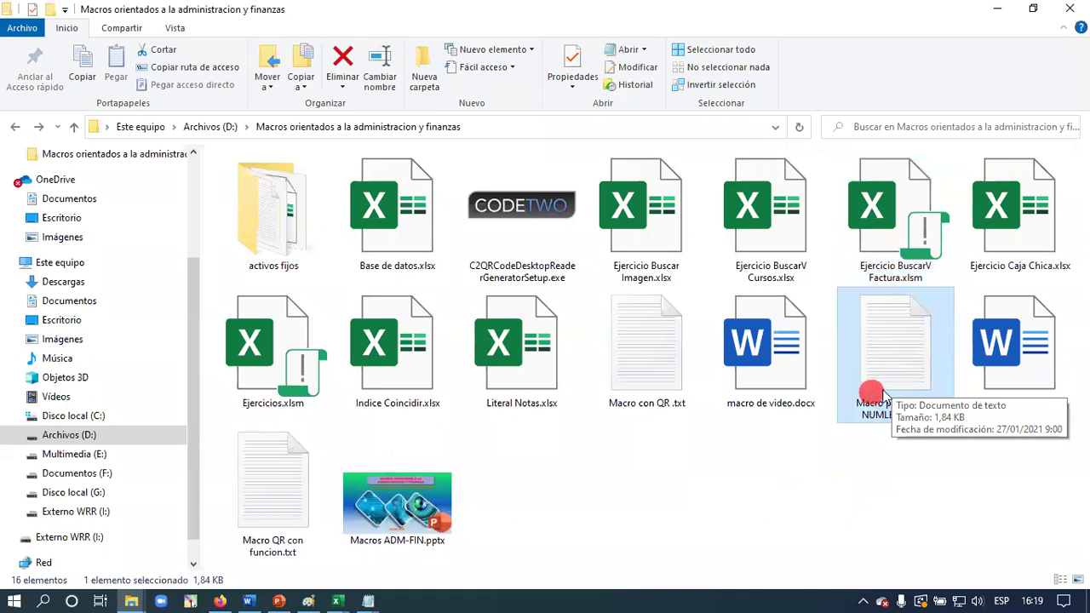
double_click(271, 223)
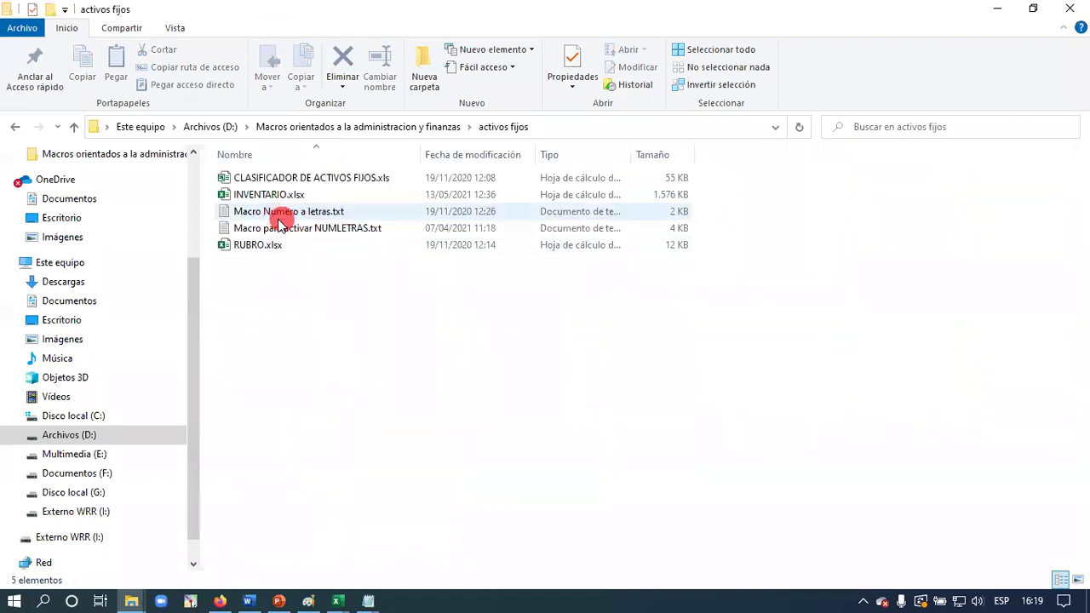
left_click(300, 232)
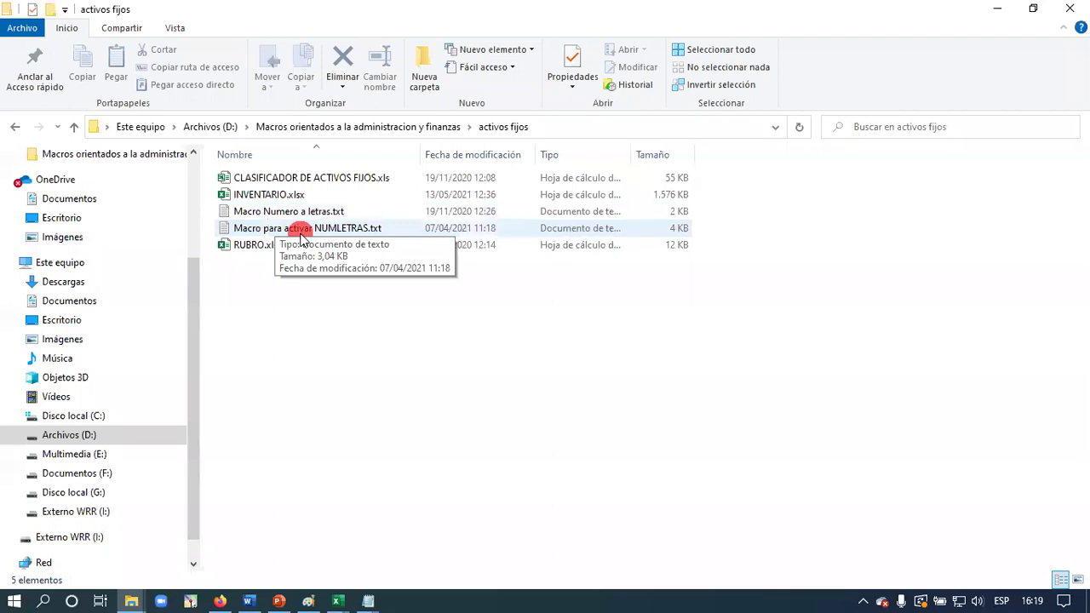
left_click(364, 523)
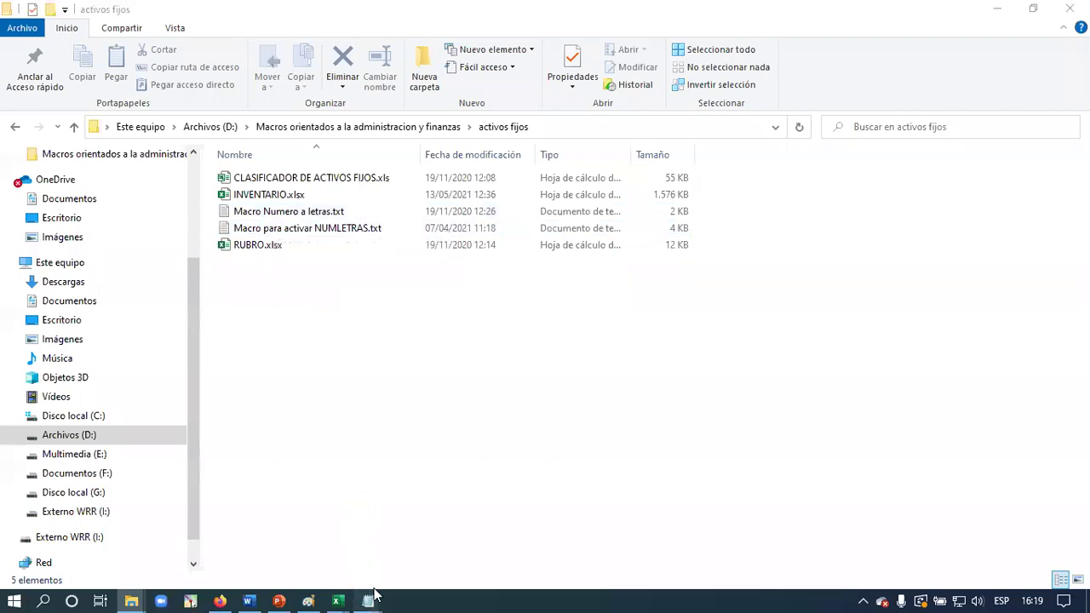
- Look over the NumLetras code in Notepad, then close it
mouse_move(375, 596)
left_click(440, 545)
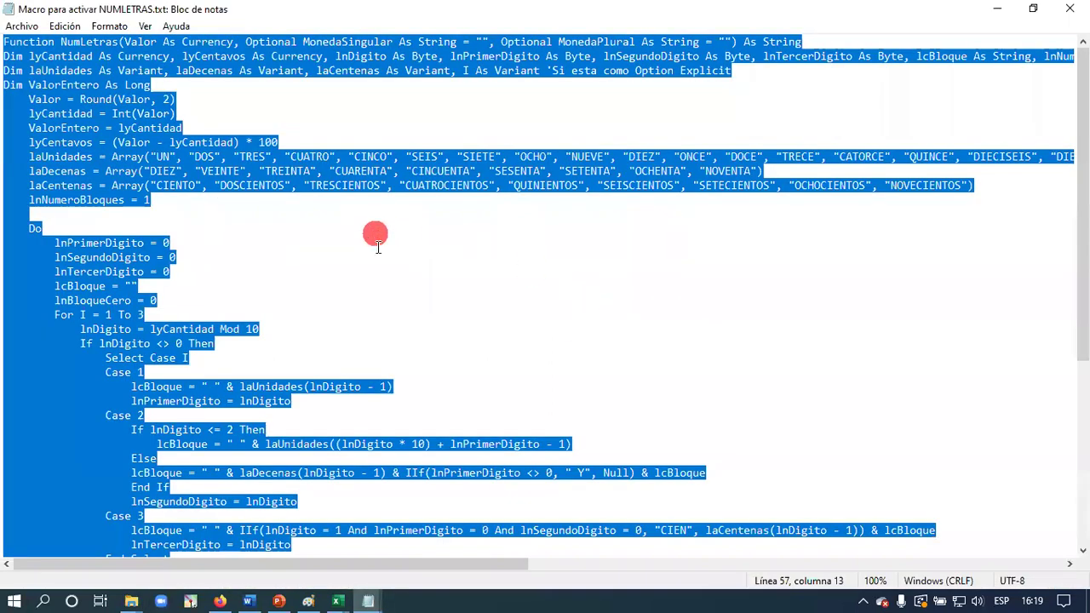
left_click(449, 257)
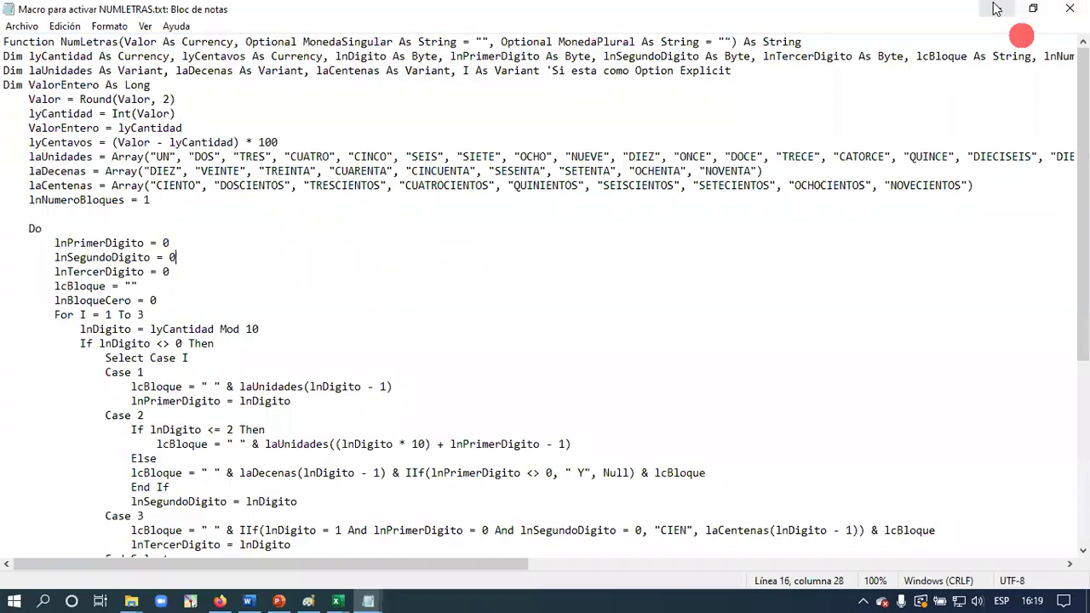
left_click(1064, 6)
- Back on the Factura invoice, review client cell D8 and the BUSCARV lookup formulas in D9 and D10
left_click(1000, 10)
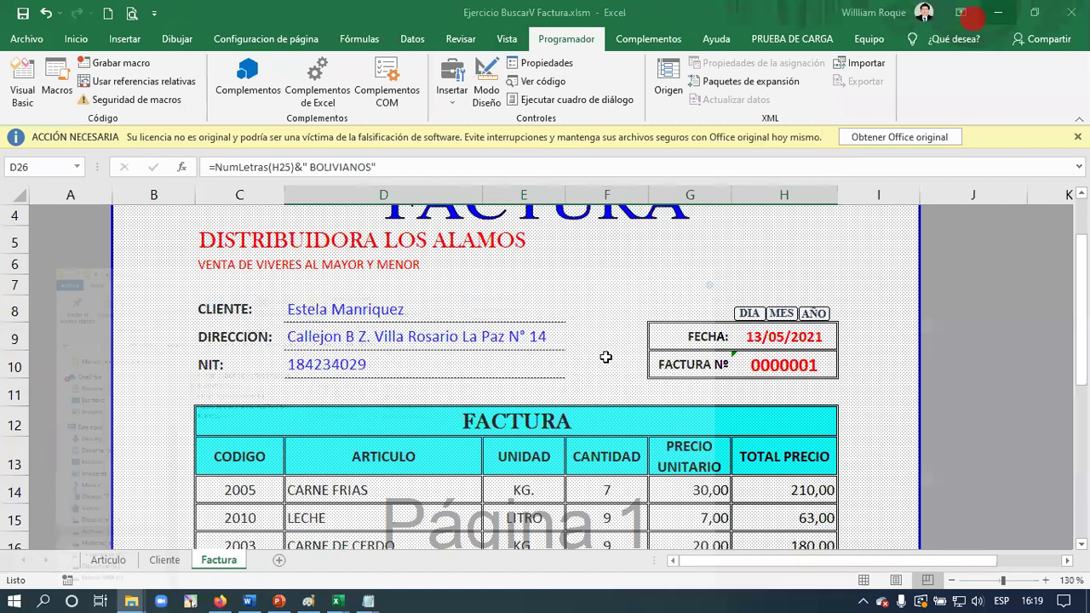
left_click(338, 311)
left_click(327, 339)
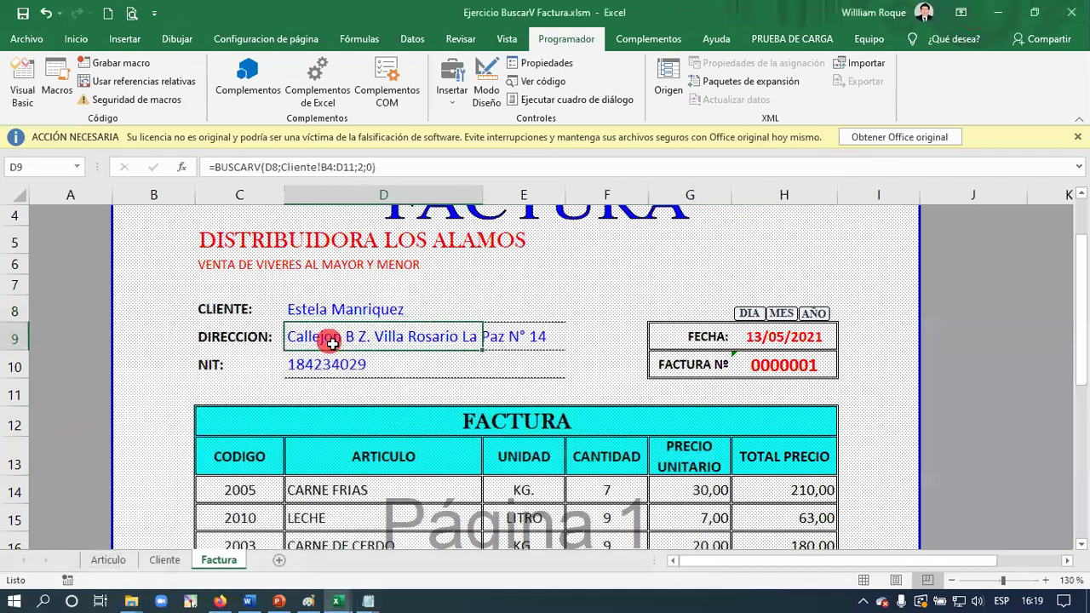
left_click(333, 366)
left_click(338, 334)
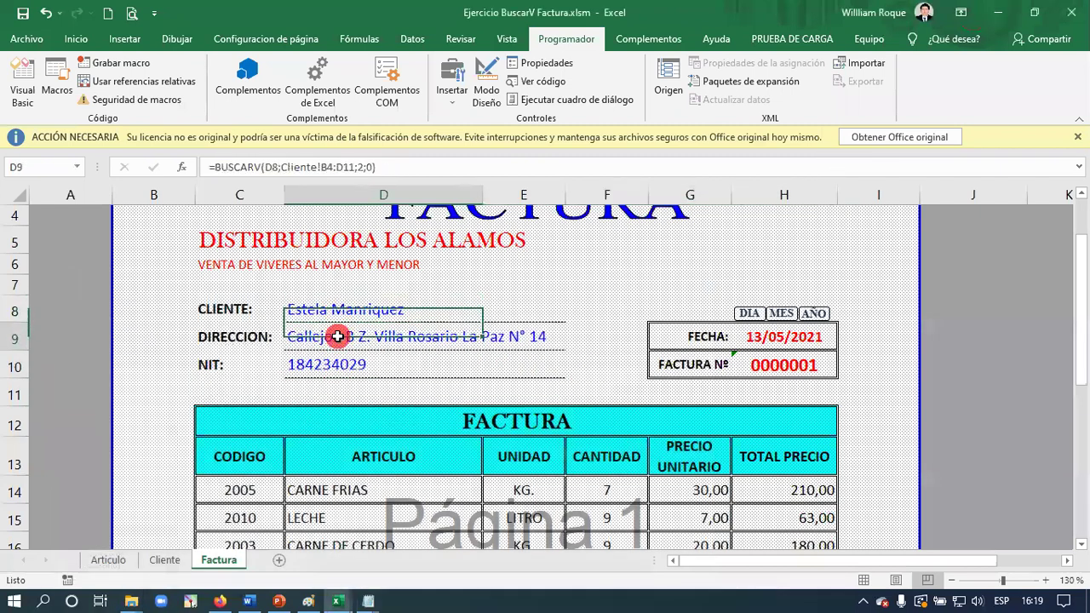
scroll(434, 405, "down", 2)
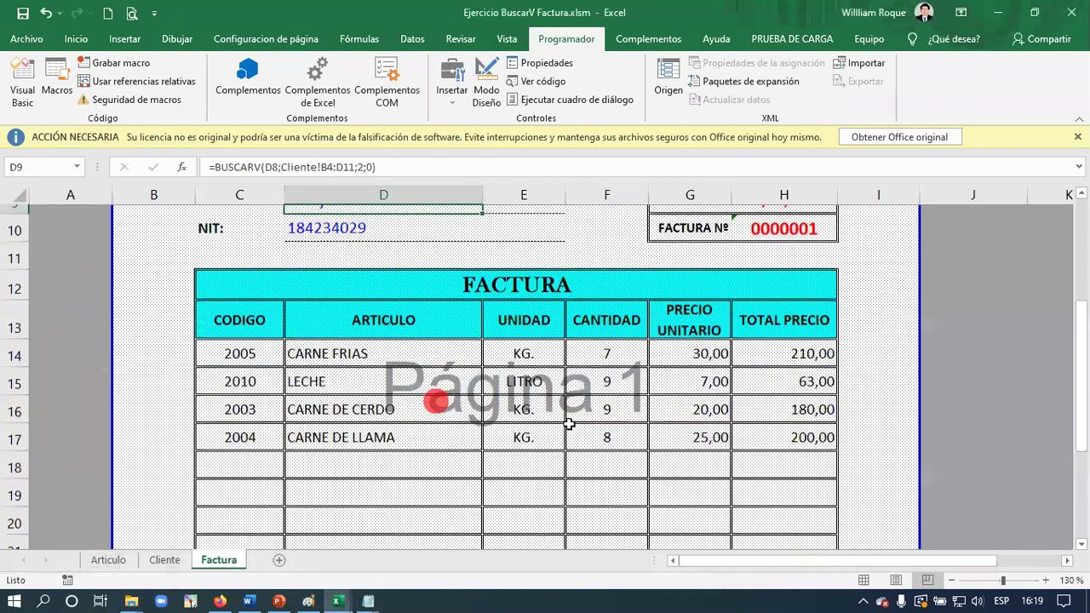
scroll(562, 417, "down", 3)
scroll(476, 430, "up", 3)
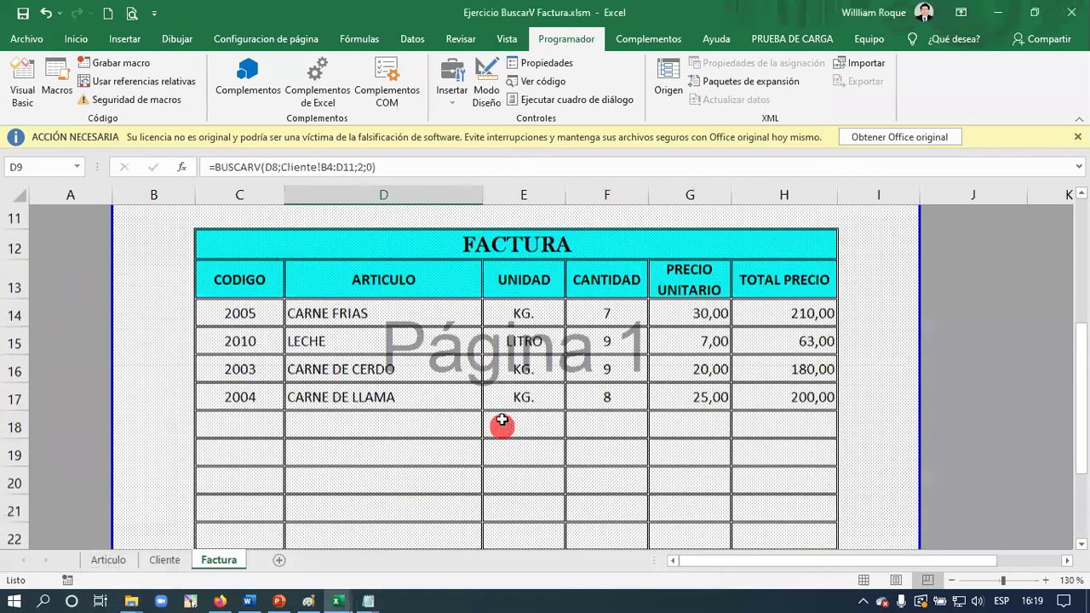
scroll(502, 426, "up", 2)
scroll(465, 389, "up", 1)
- Recheck D8 and D9's address formula, then inspect the amount-in-words formula in D26
left_click(326, 311)
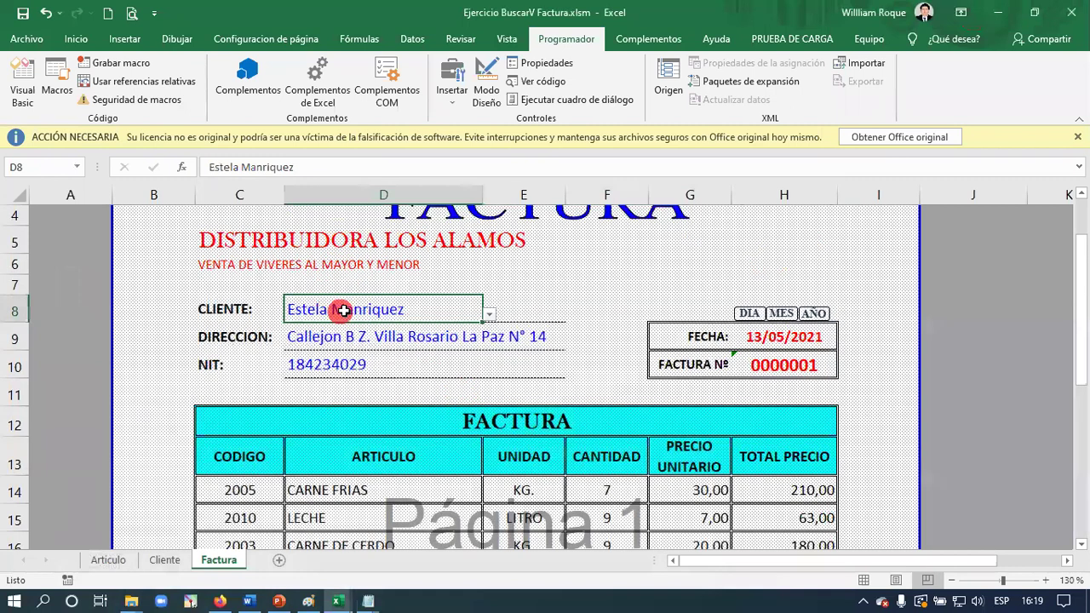
left_click(339, 338)
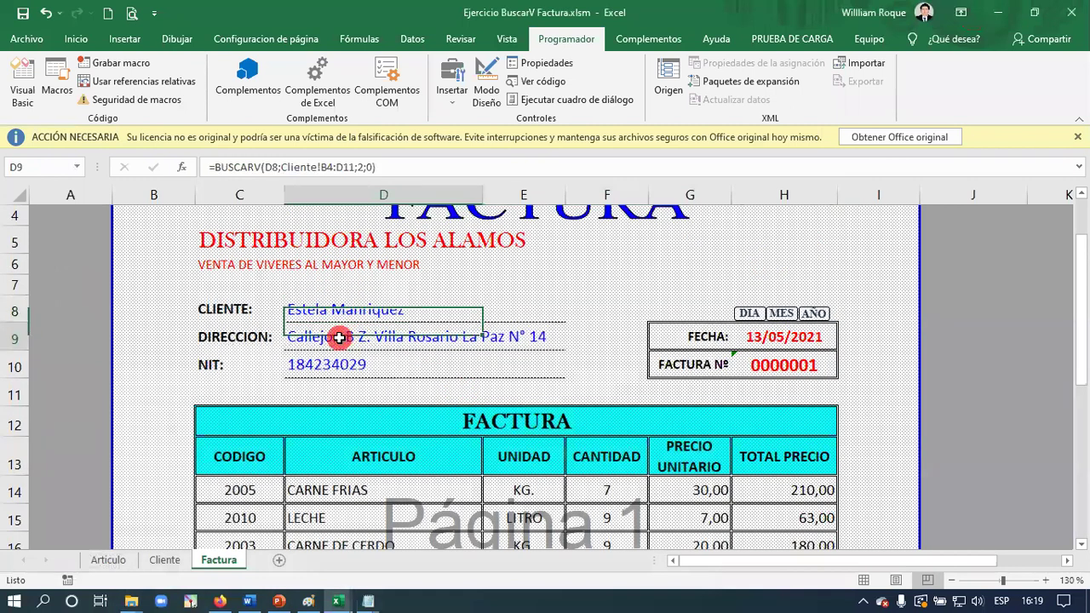
scroll(552, 377, "down", 2)
scroll(552, 377, "down", 1)
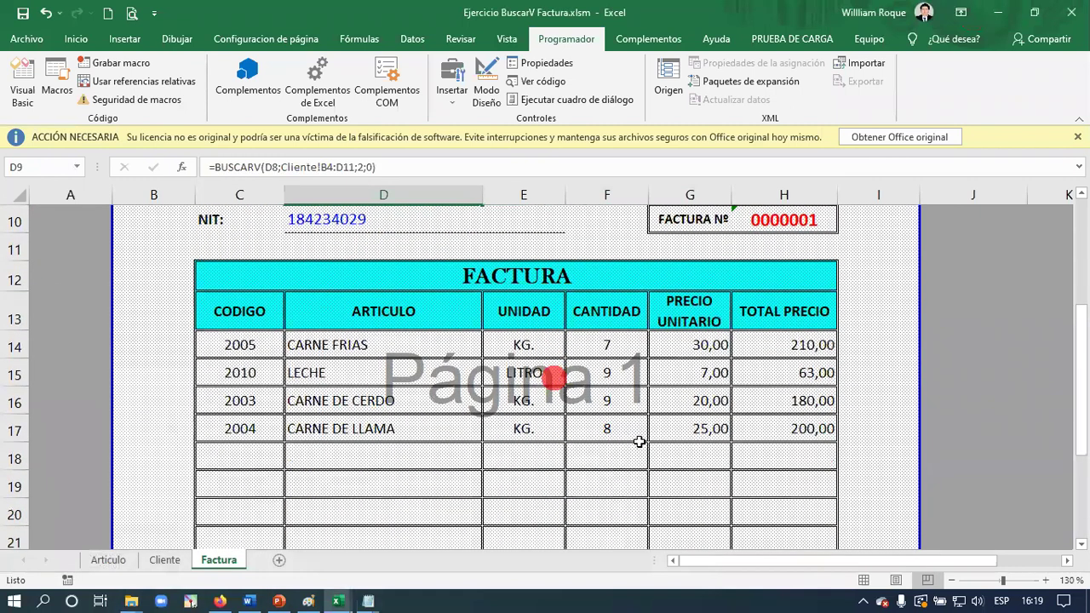
scroll(637, 440, "down", 2)
left_click(550, 489)
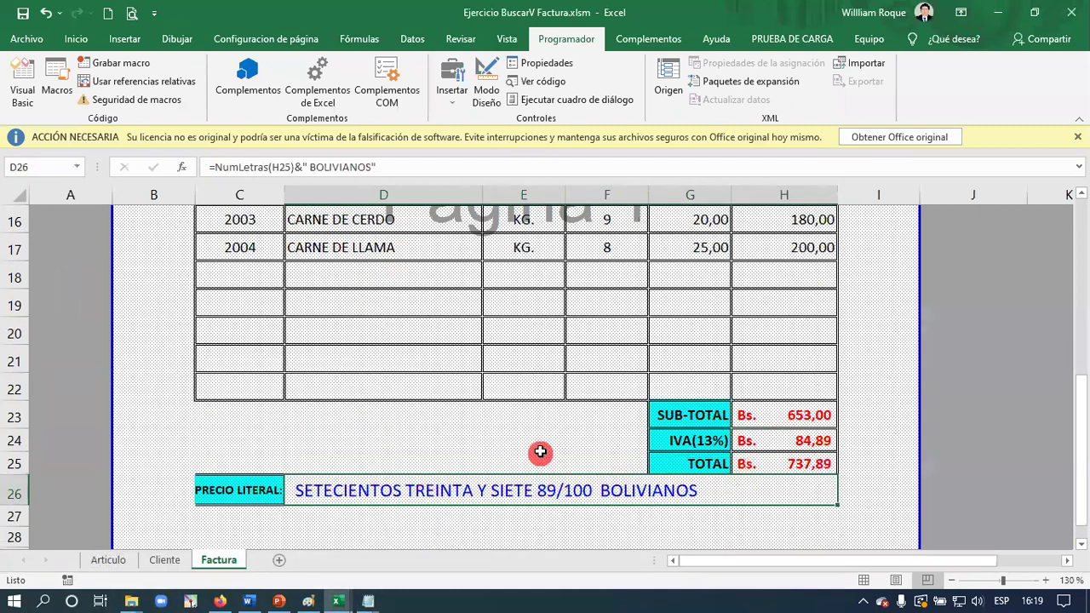
scroll(542, 451, "up", 1)
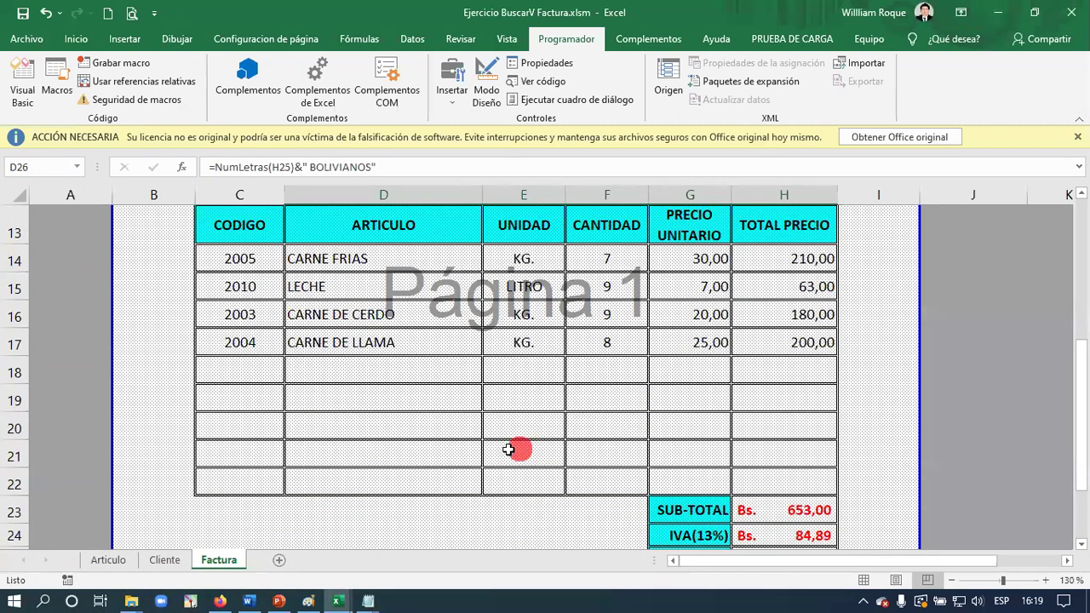
scroll(516, 448, "up", 3)
scroll(511, 443, "up", 1)
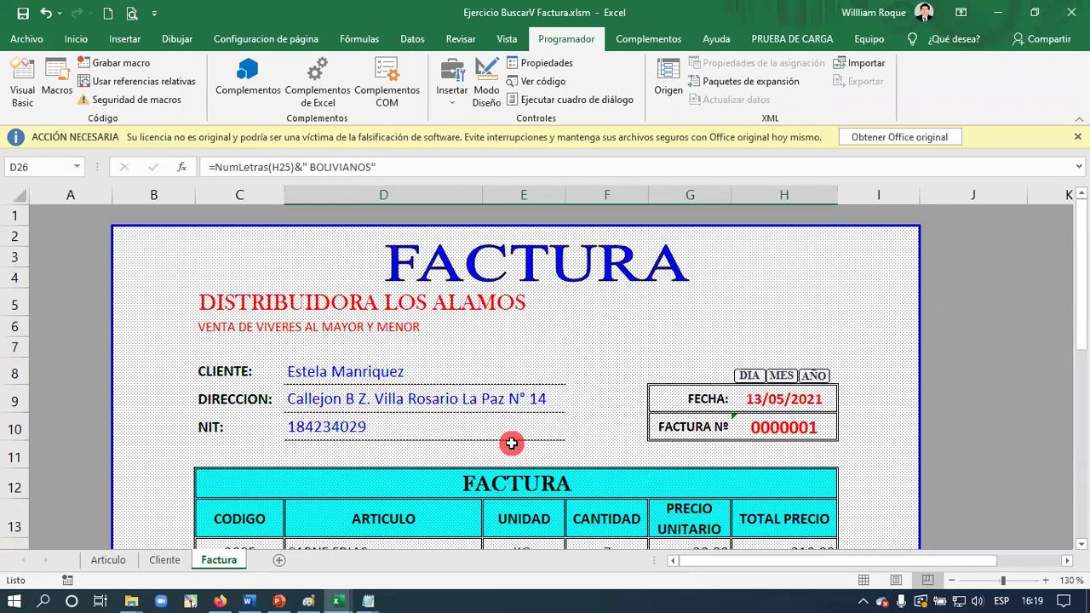
- On the Cliente sheet, inspect the A3:D11 client table's rows, addresses and NITs, then return to Factura
left_click(166, 559)
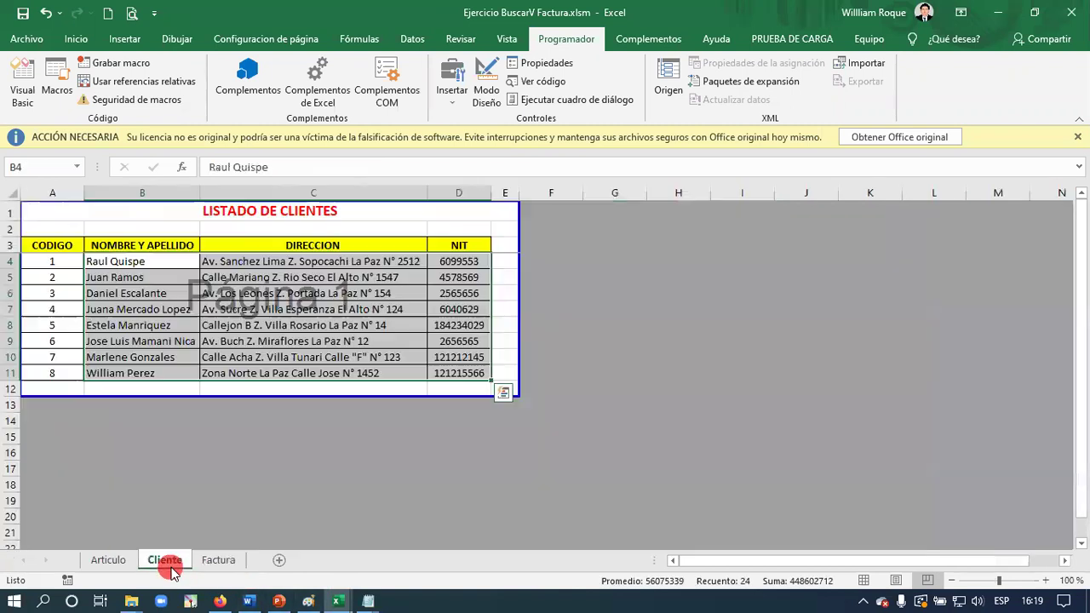
left_click(235, 358)
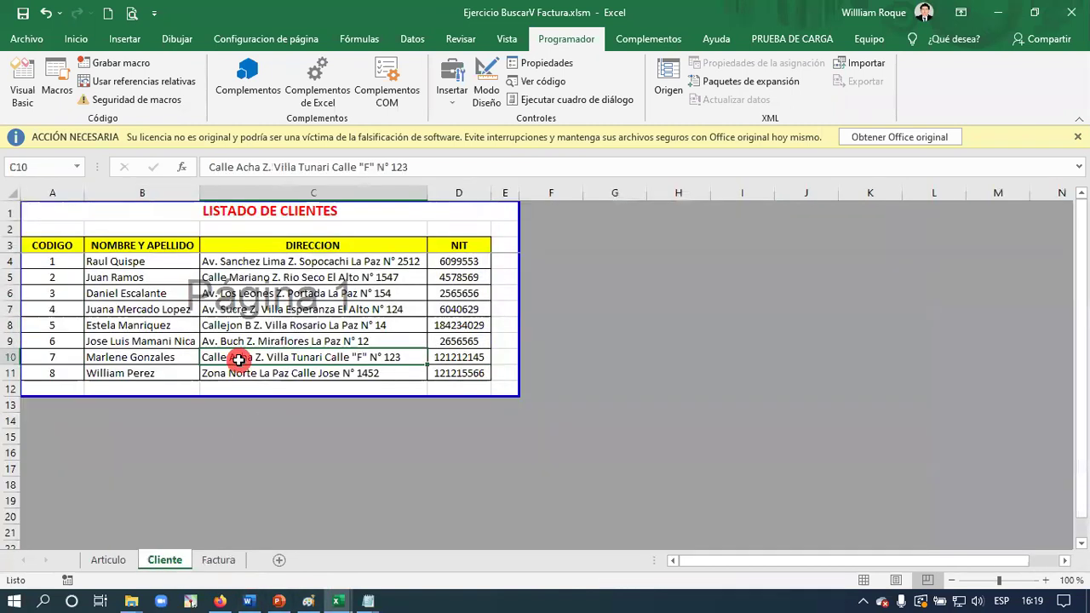
left_click(12, 279)
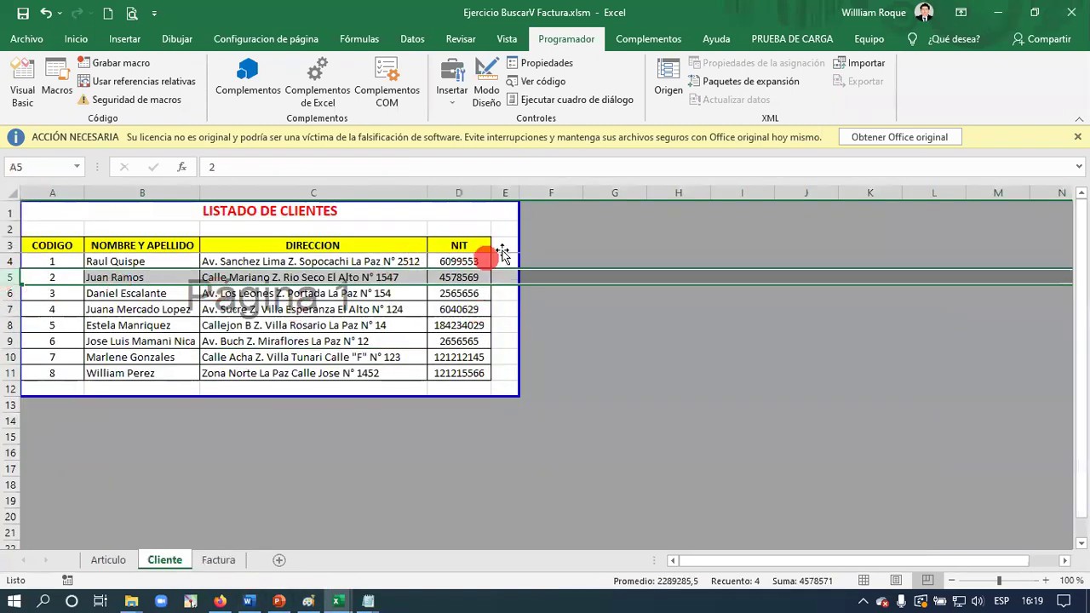
left_click_drag(460, 244, 69, 367)
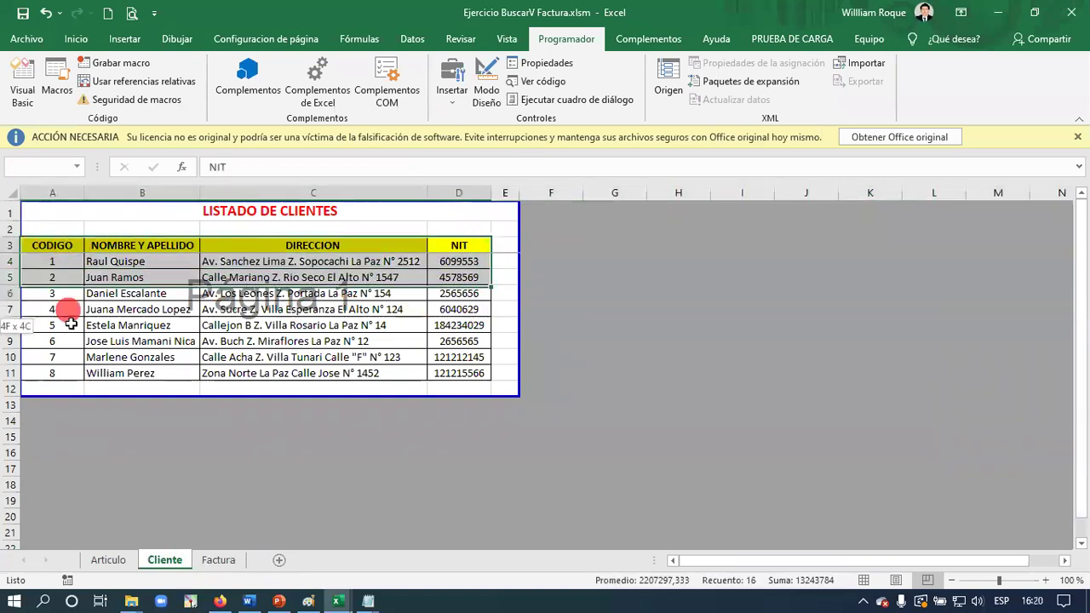
left_click(397, 283)
left_click(460, 281)
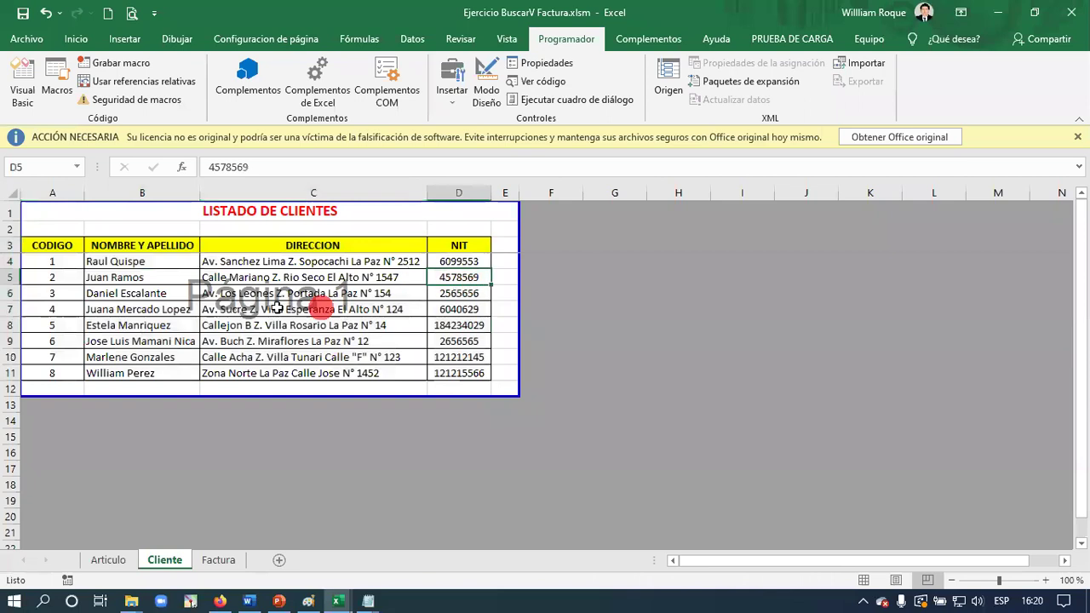
left_click(55, 289)
left_click(143, 279)
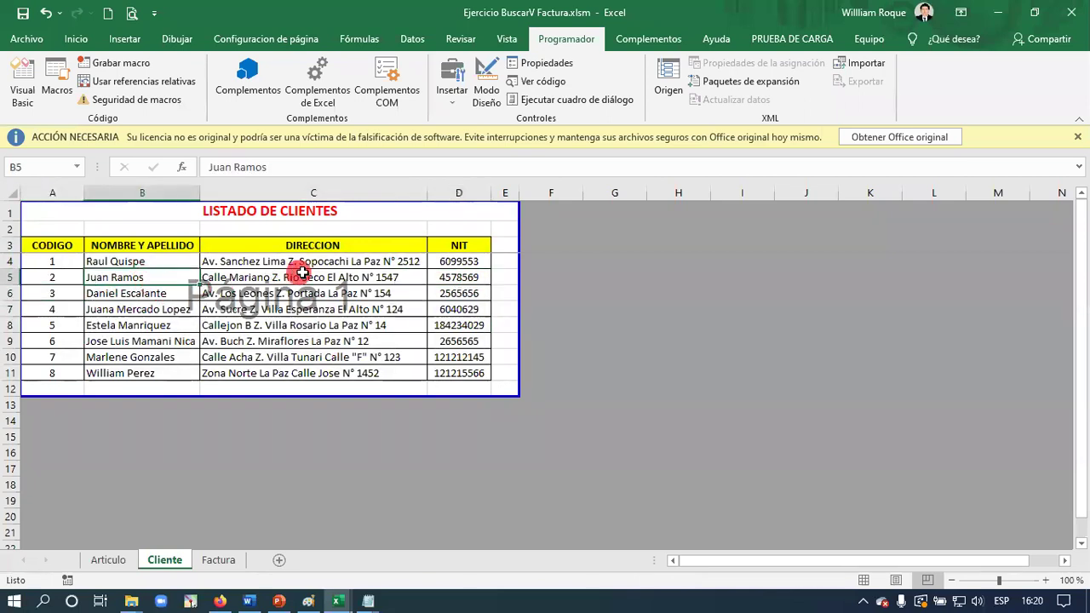
left_click(217, 559)
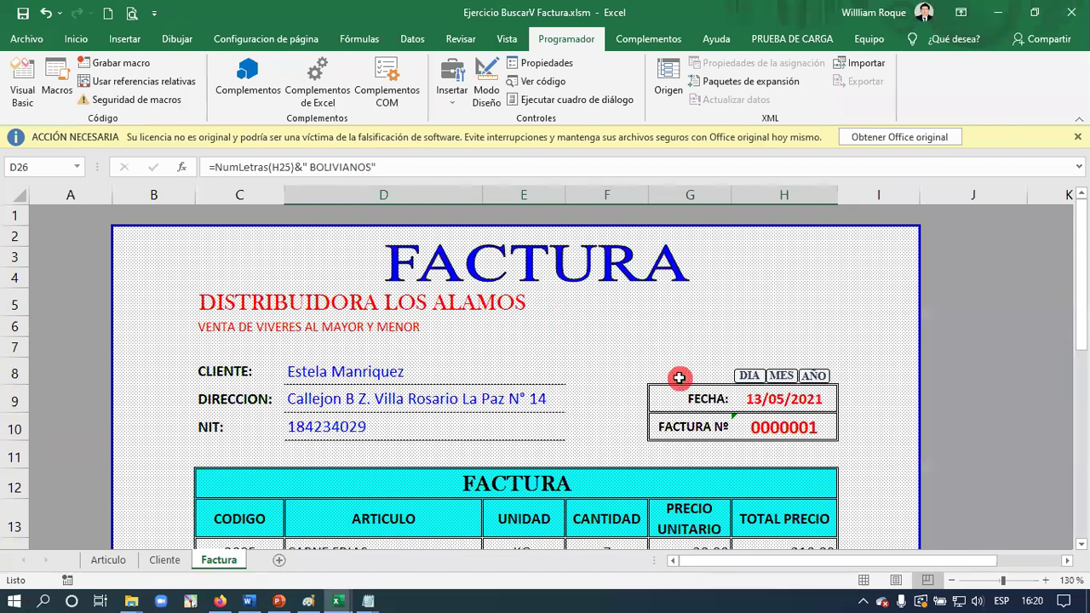
- Zoom the Factura invoice out to 115% and select empty cell I5 beside the form
scroll(576, 348, "down", 1)
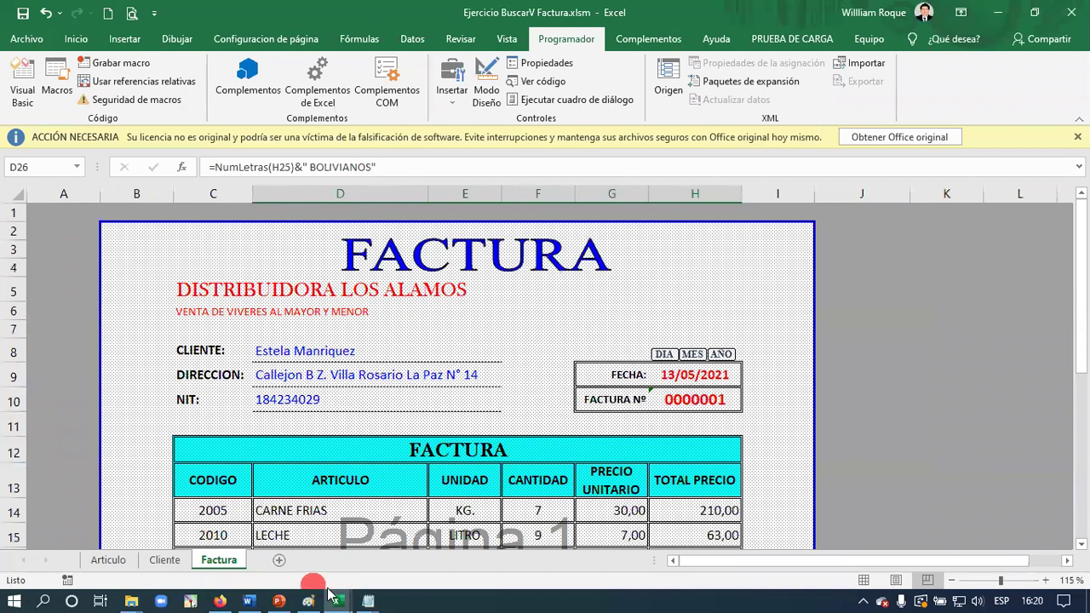
mouse_move(328, 594)
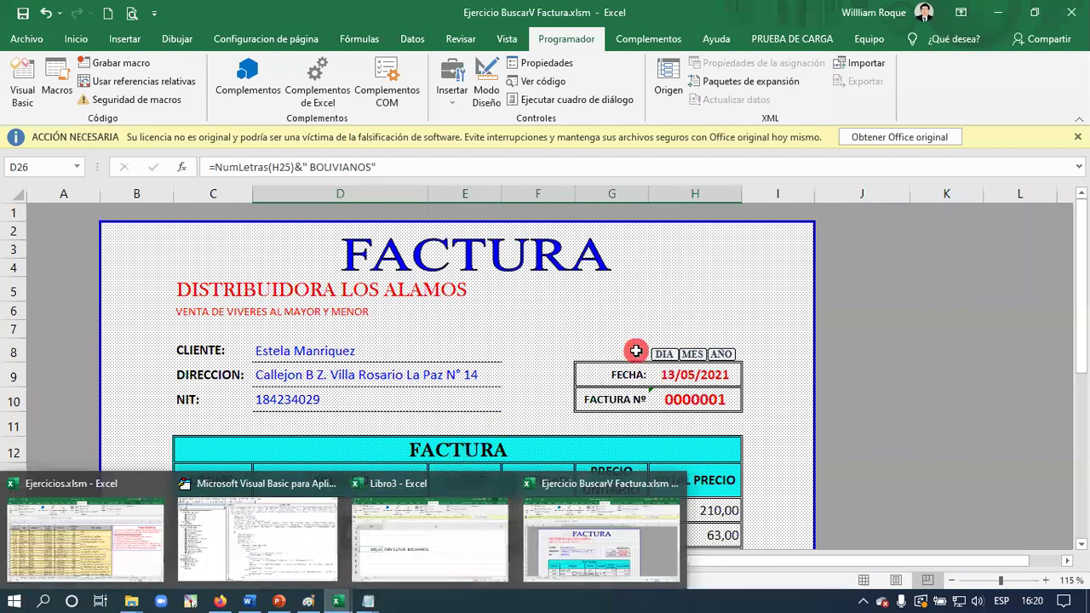
left_click(744, 291)
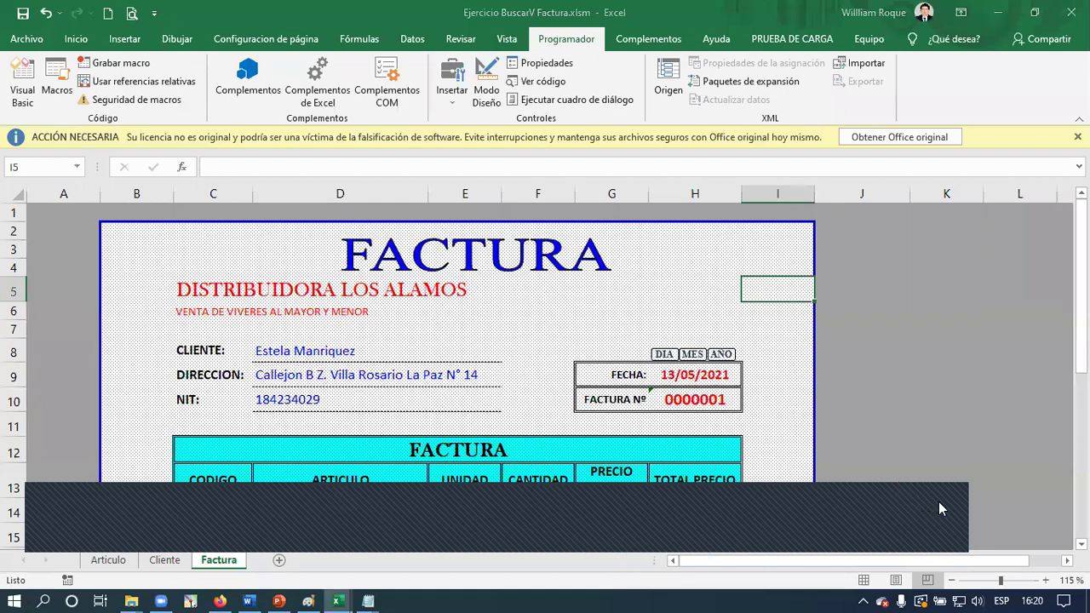
left_click(642, 333)
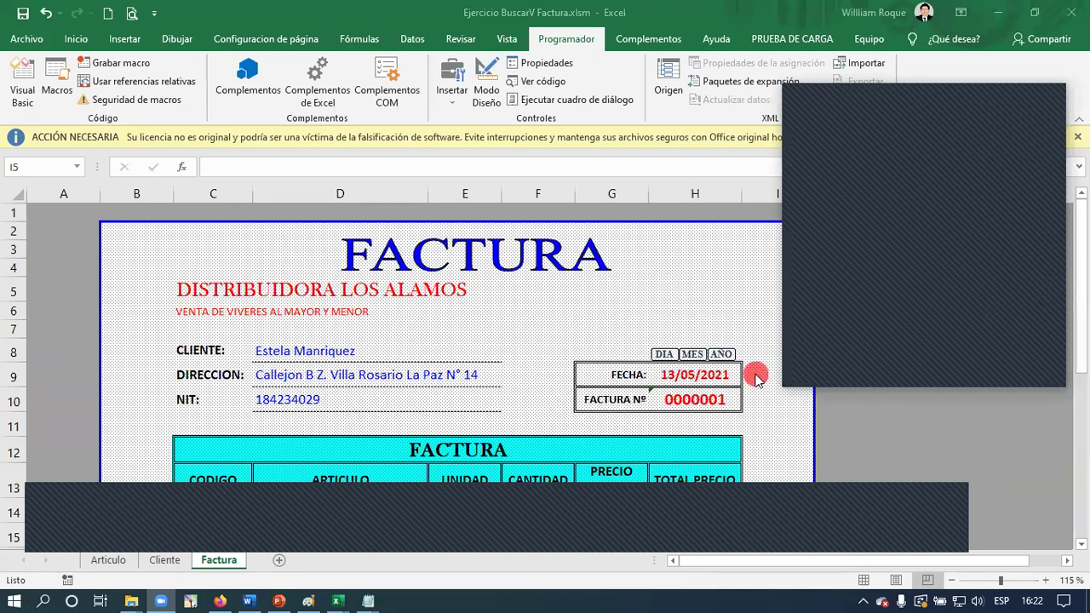
mouse_move(345, 594)
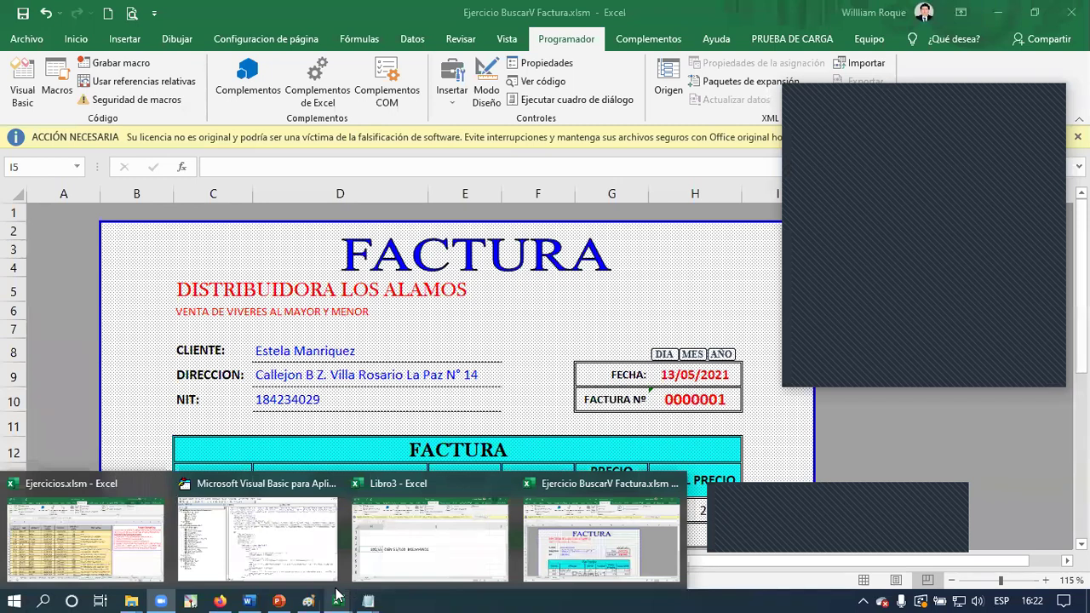
left_click(577, 439)
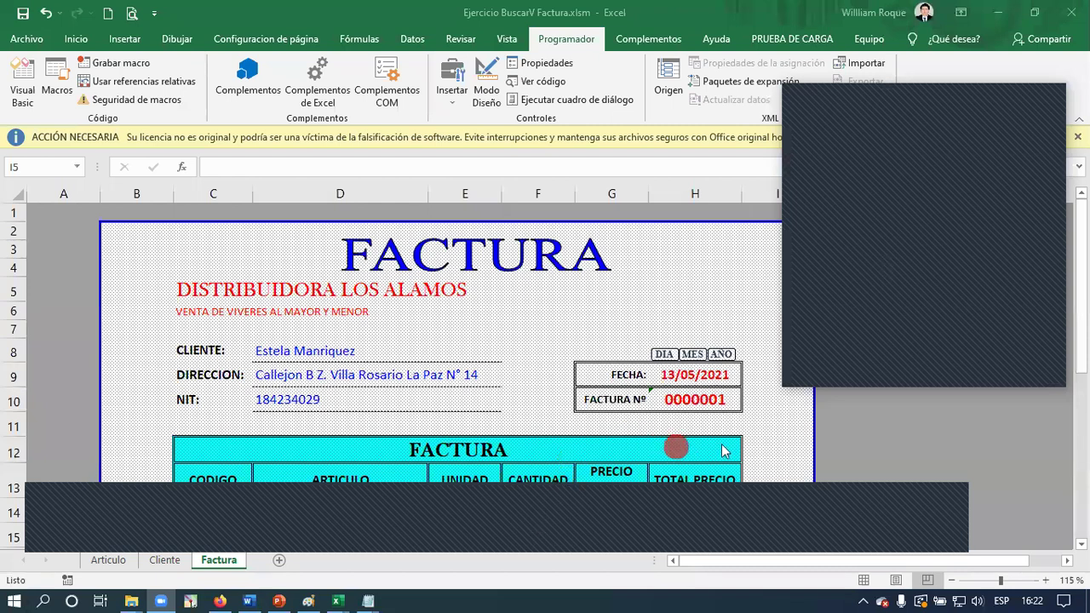
left_click(762, 425)
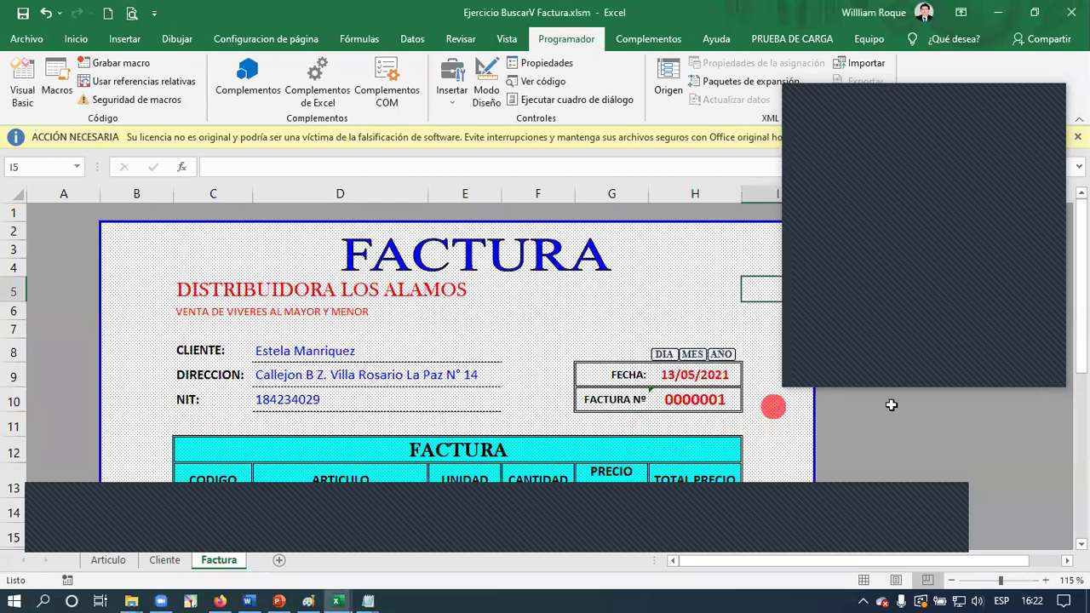
left_click(975, 102)
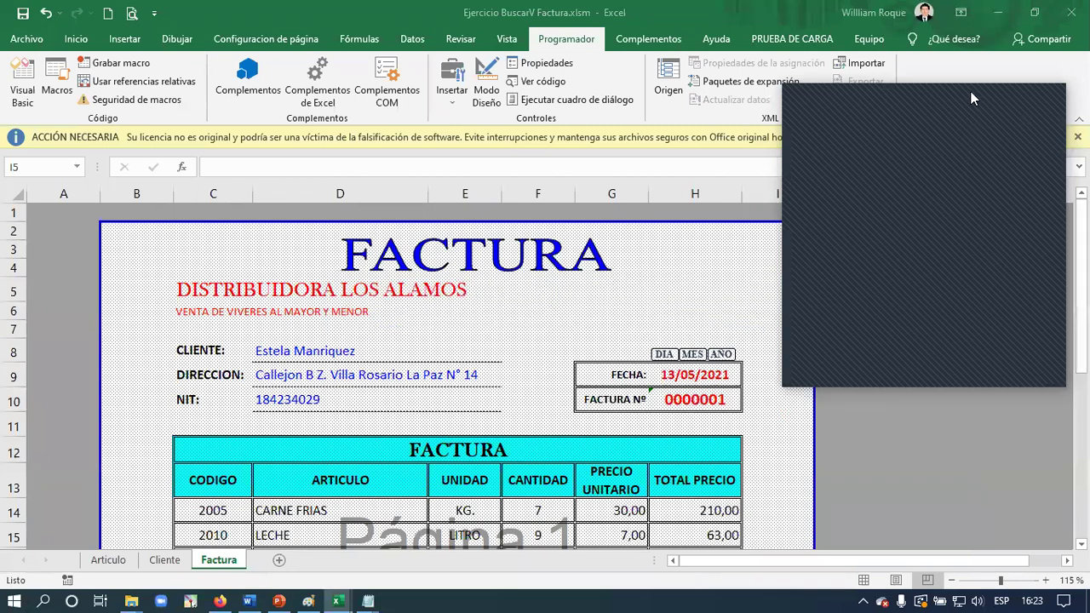
left_click(641, 447)
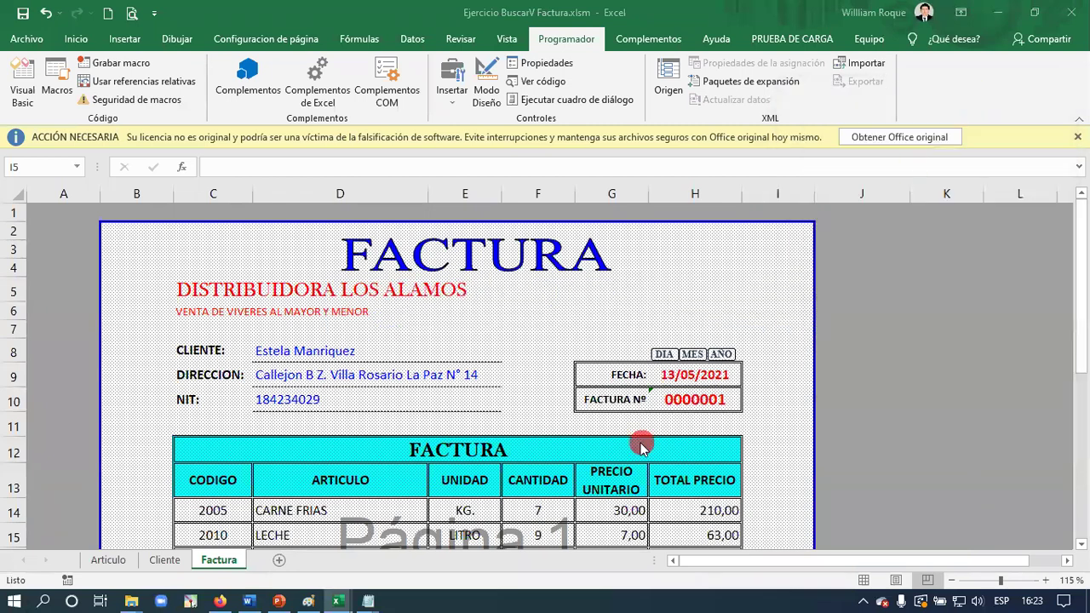
left_click(468, 375)
left_click(294, 378)
scroll(302, 391, "down", 2)
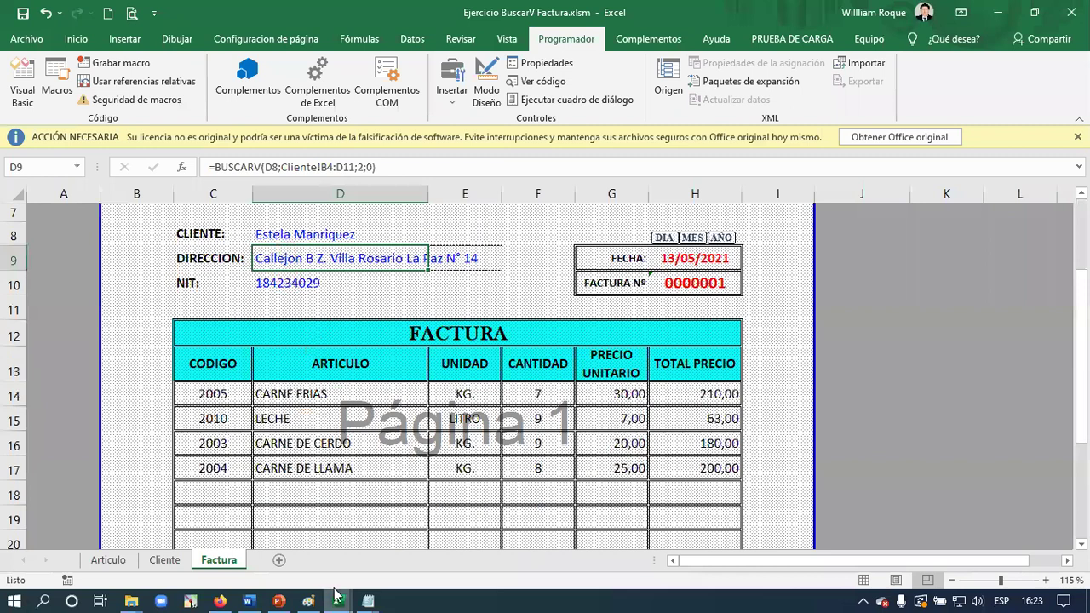
mouse_move(339, 593)
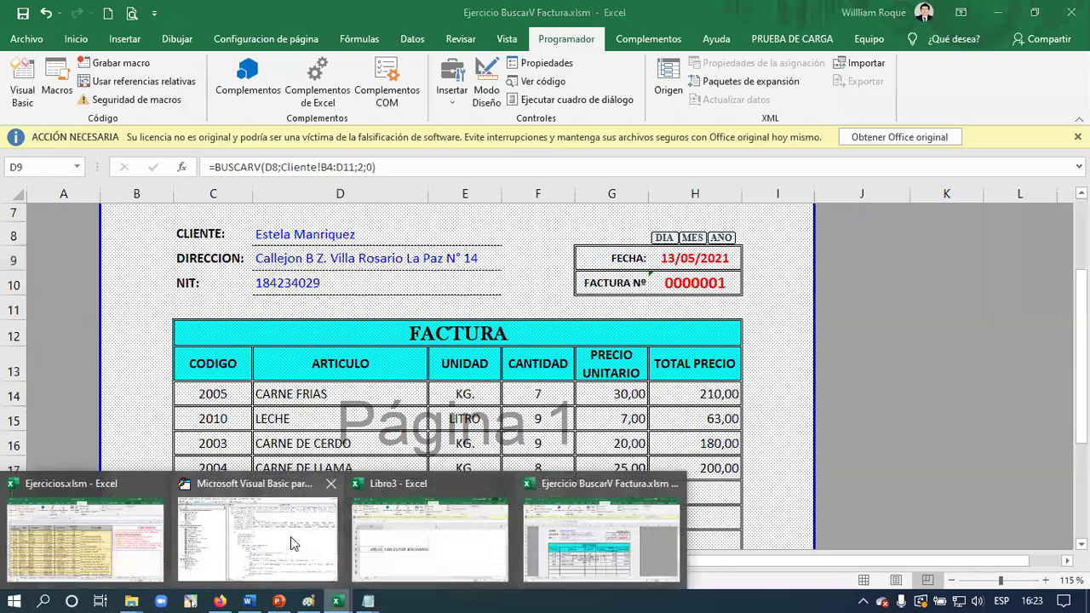
left_click(291, 537)
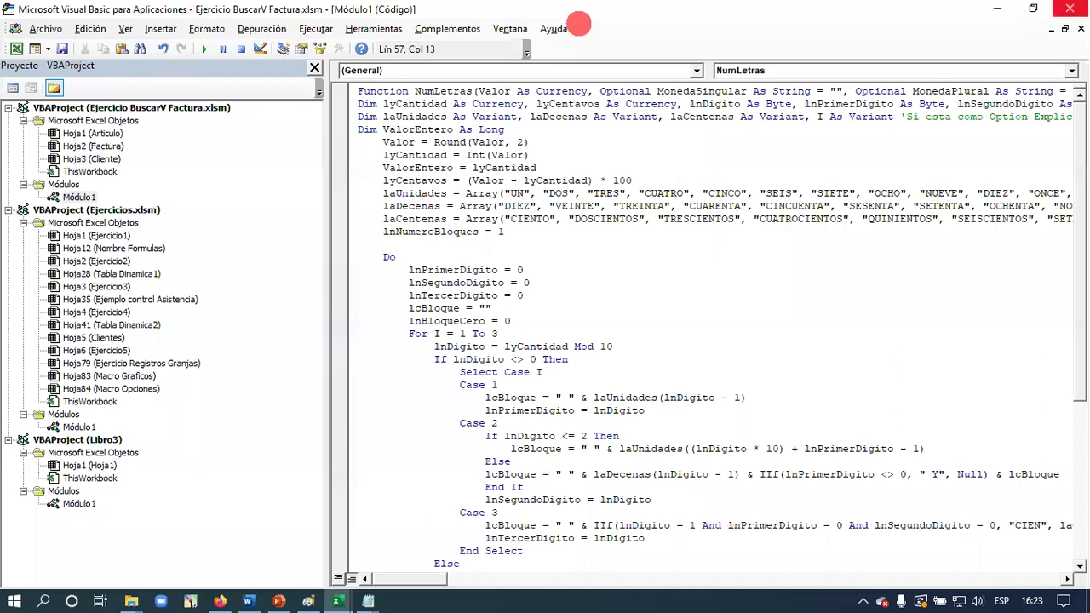
key("alt+F11")
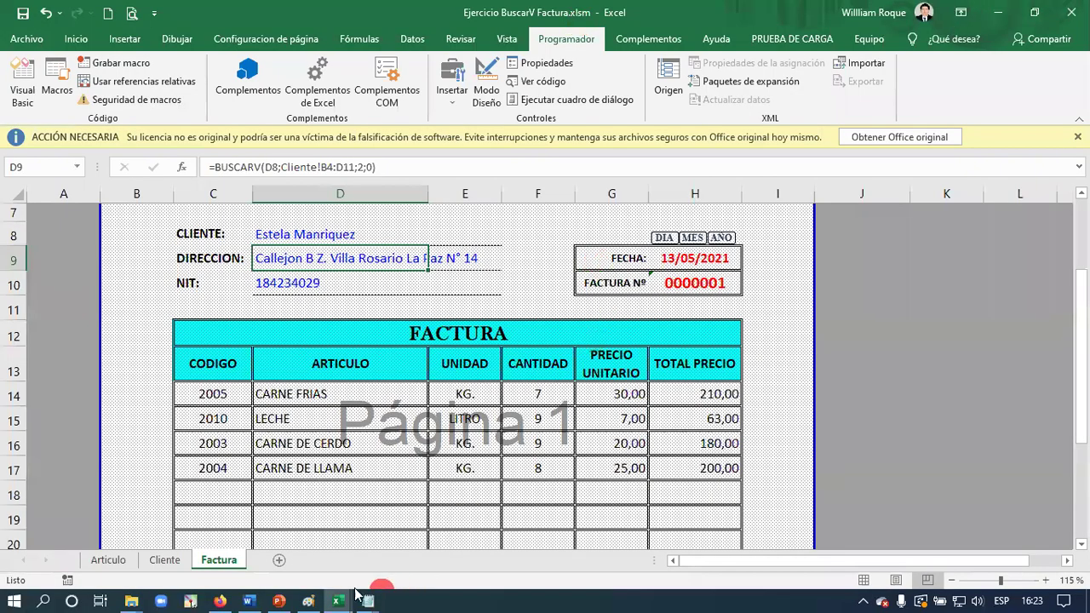
mouse_move(337, 599)
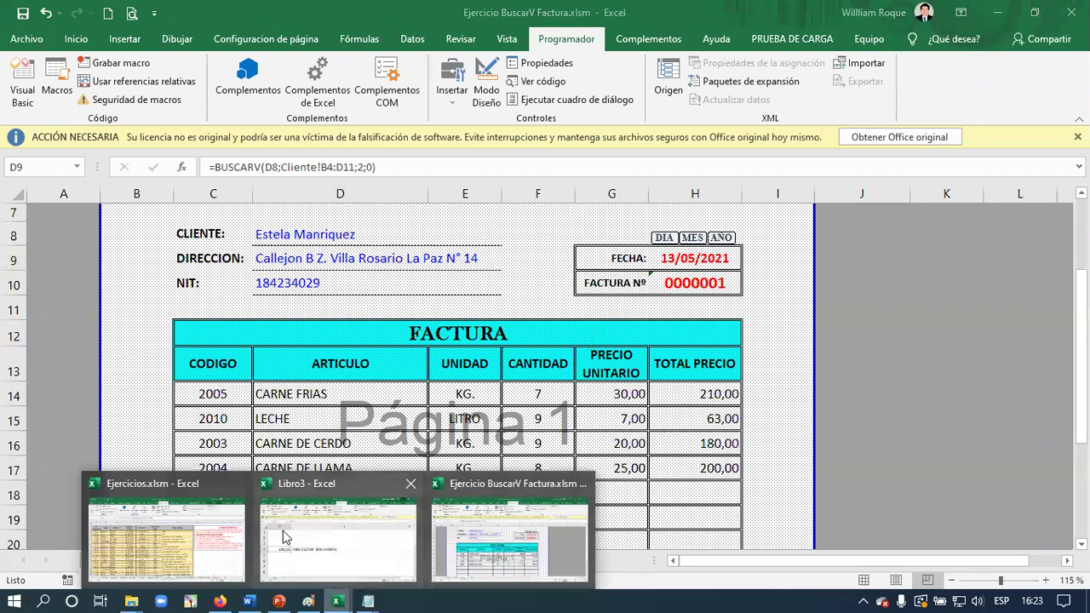
left_click(519, 516)
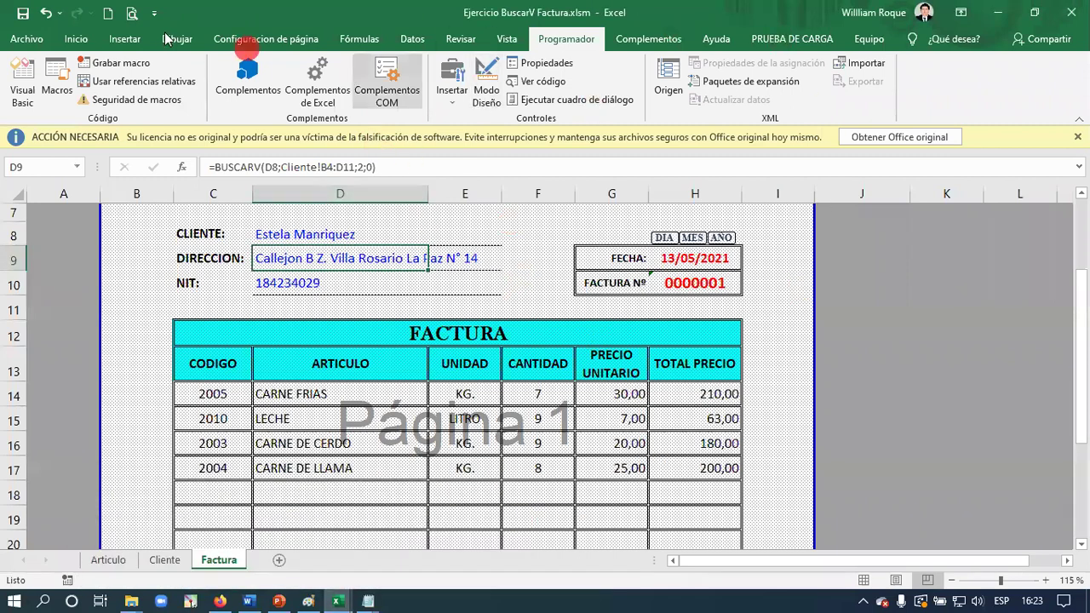
left_click(23, 16)
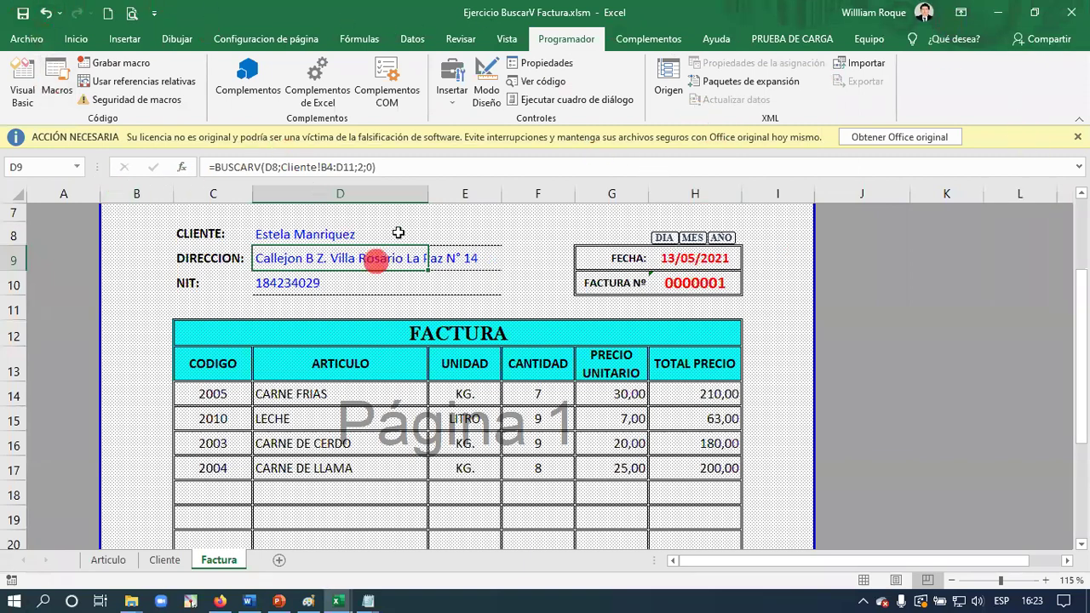
left_click(23, 16)
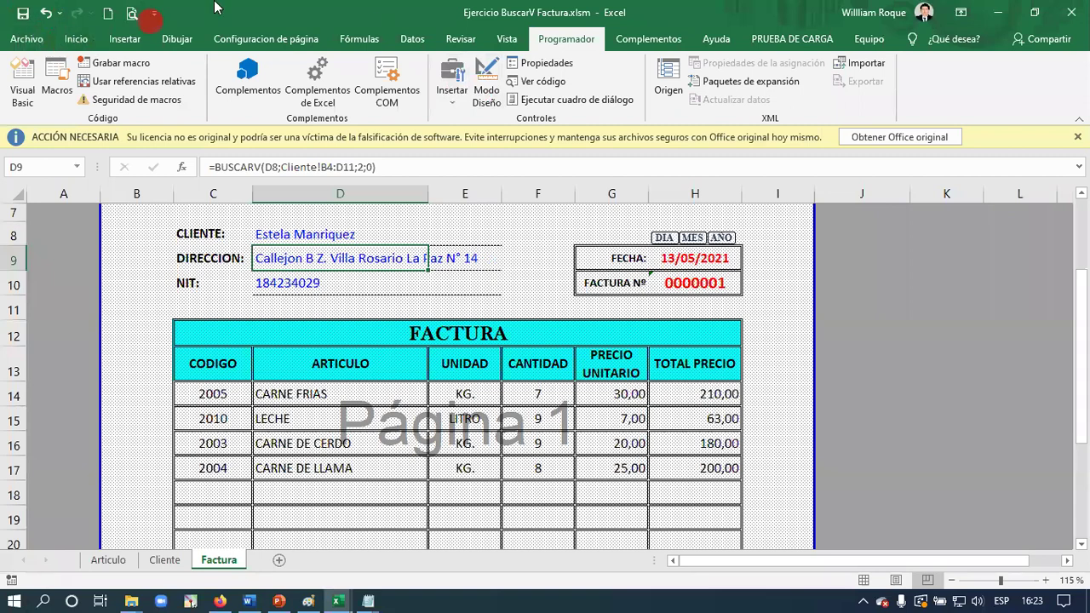
left_click(561, 85)
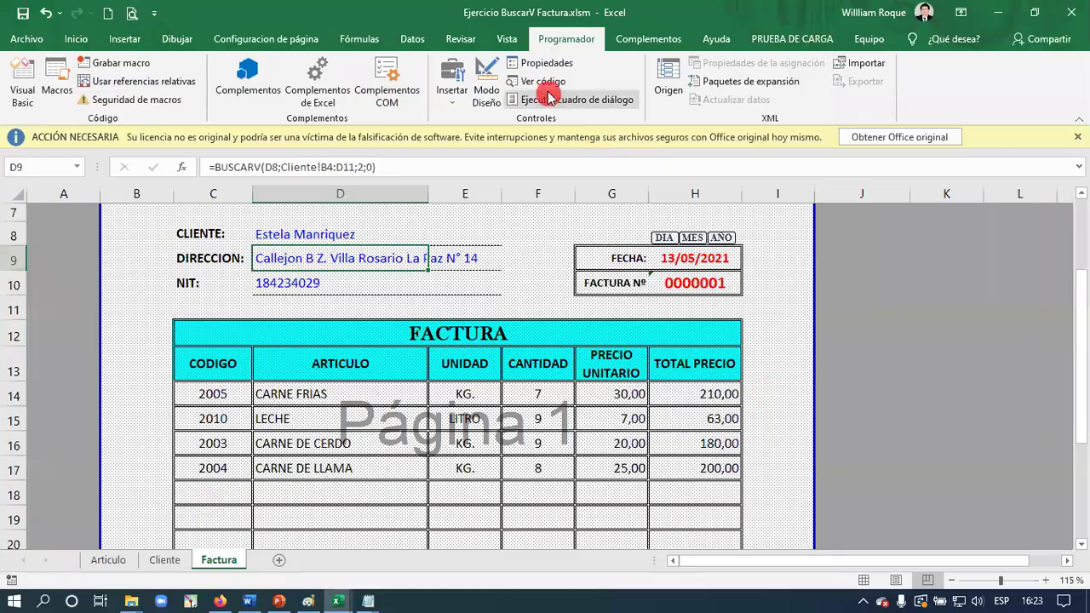
left_click(537, 81)
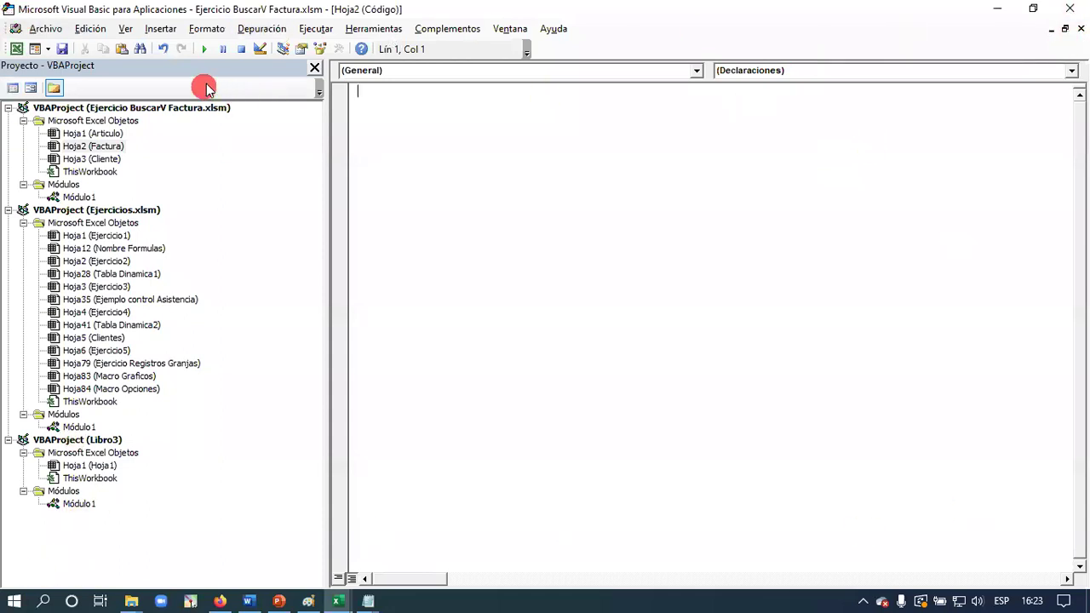
key("alt+F11")
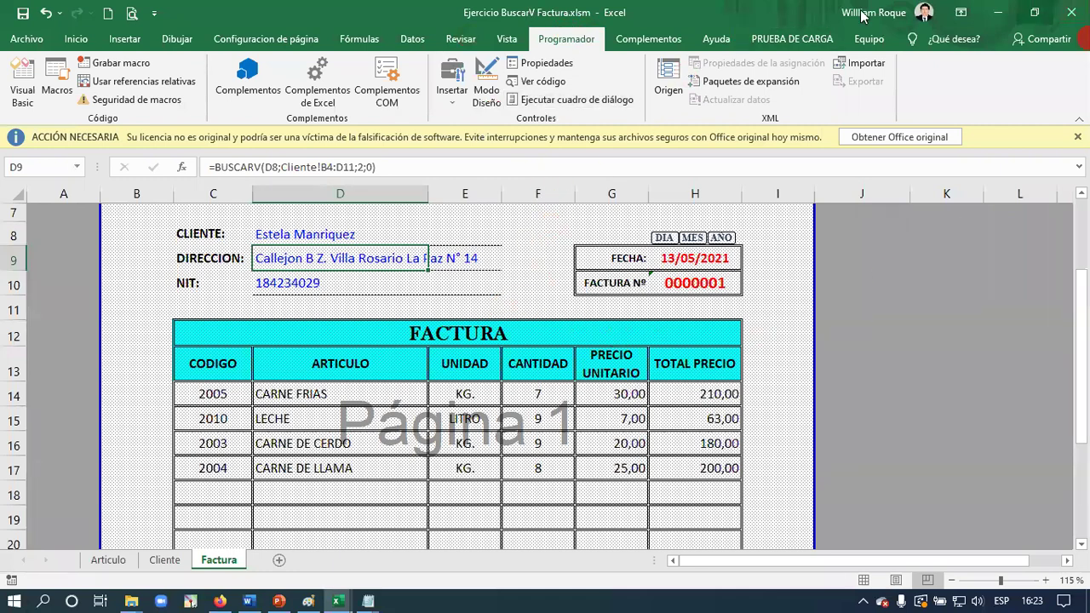
- Inspect the client cell D8 and the address lookup formula in D9
left_click(498, 277)
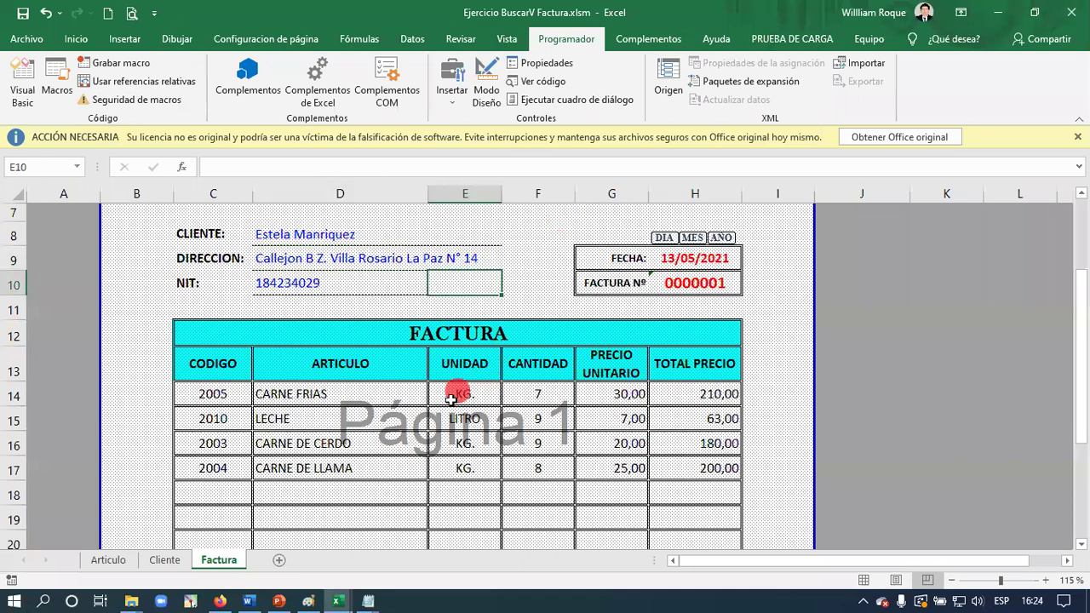
scroll(507, 375, "up", 2)
scroll(509, 376, "down", 1)
scroll(509, 376, "down", 1)
scroll(394, 411, "up", 1)
scroll(393, 411, "up", 2)
left_click(298, 349)
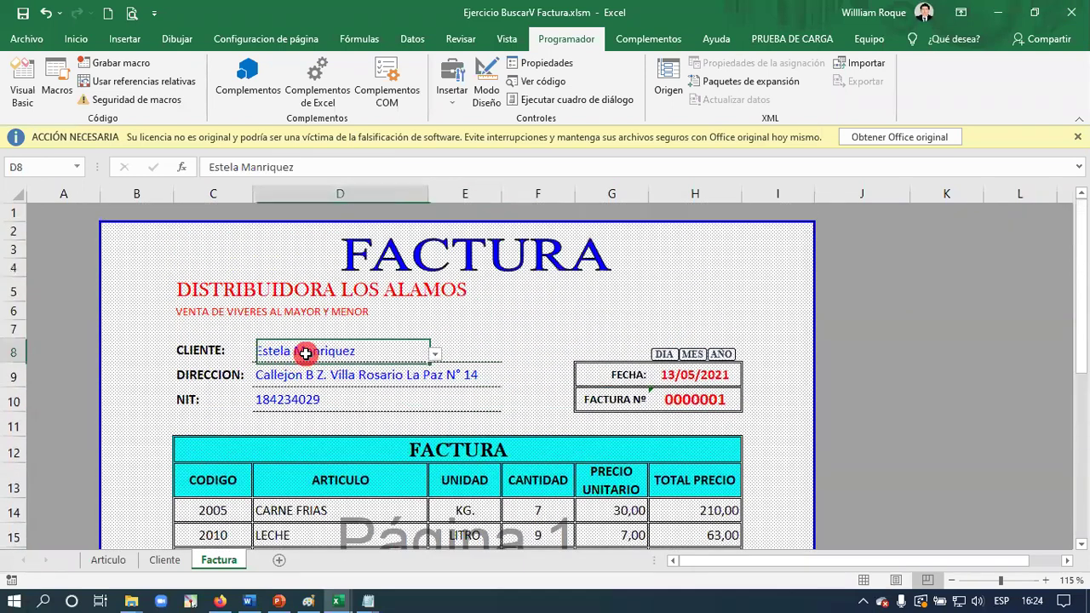
left_click_drag(326, 366, 316, 372)
left_click(316, 372)
left_click(318, 372)
left_click(326, 351)
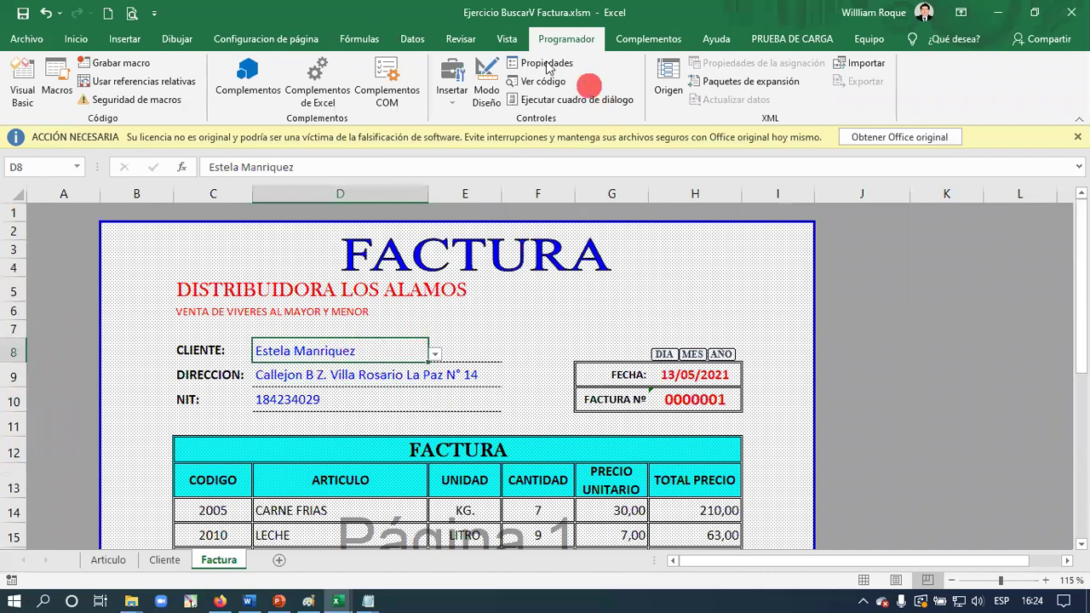
- Pick several clients from D8's dropdown, including the last and seventh, checking the D9 and D10 lookups
left_click(412, 38)
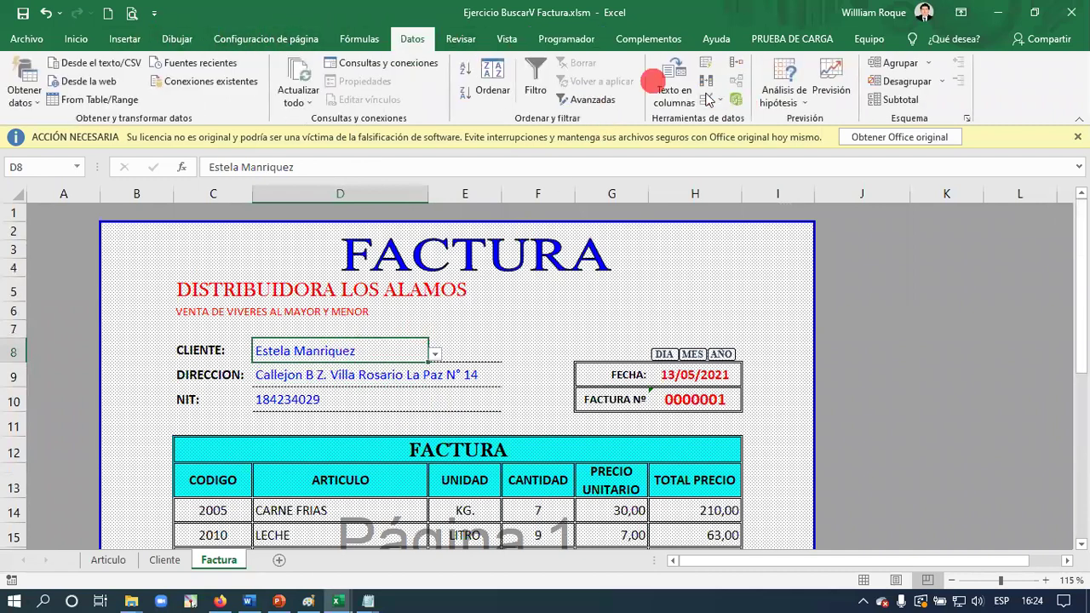
left_click(434, 354)
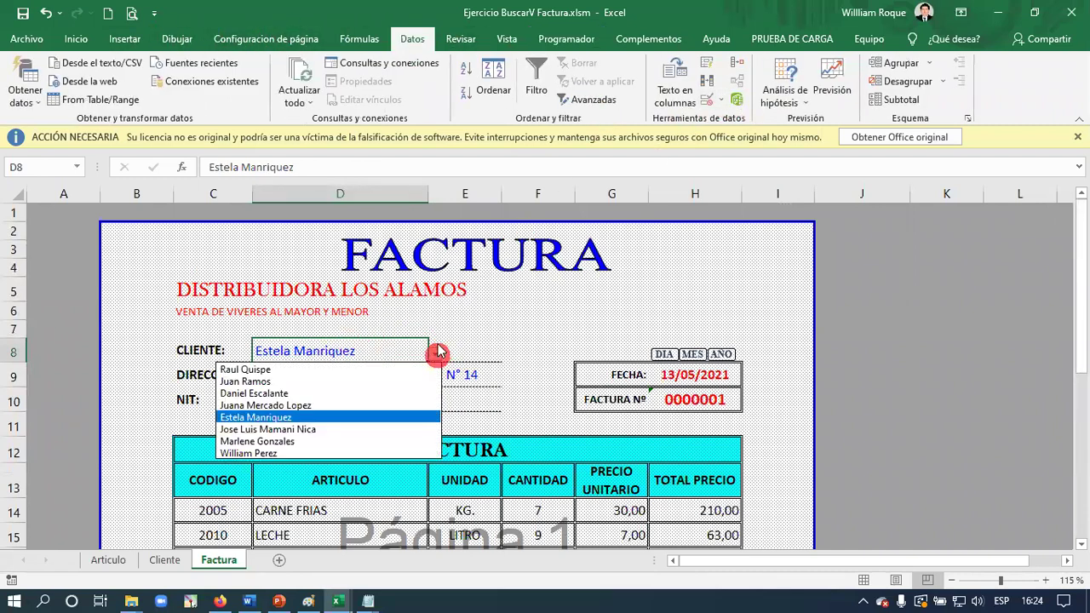
left_click(258, 452)
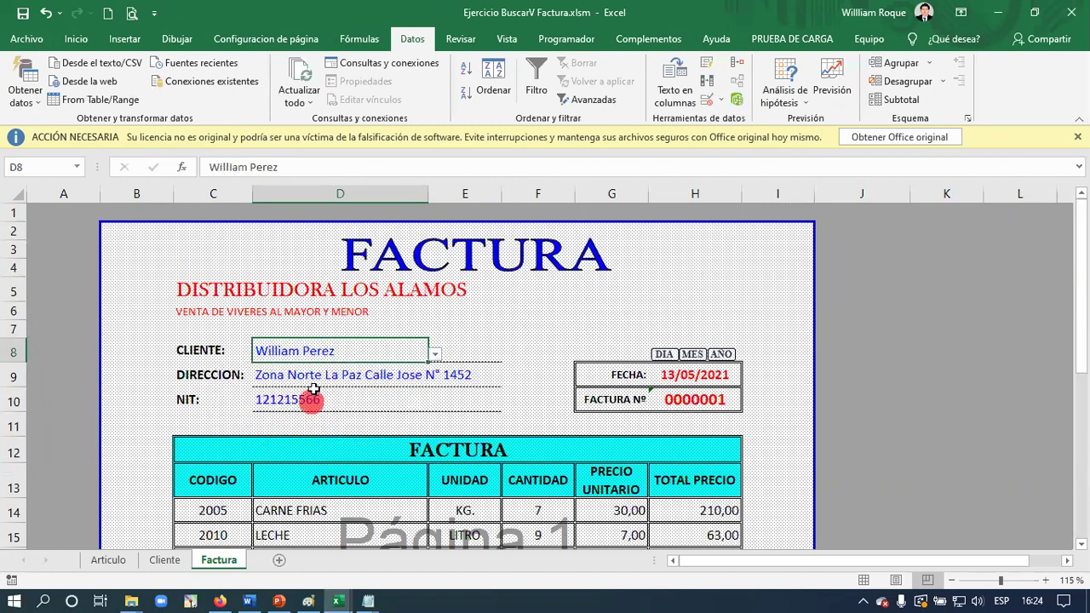
left_click(435, 353)
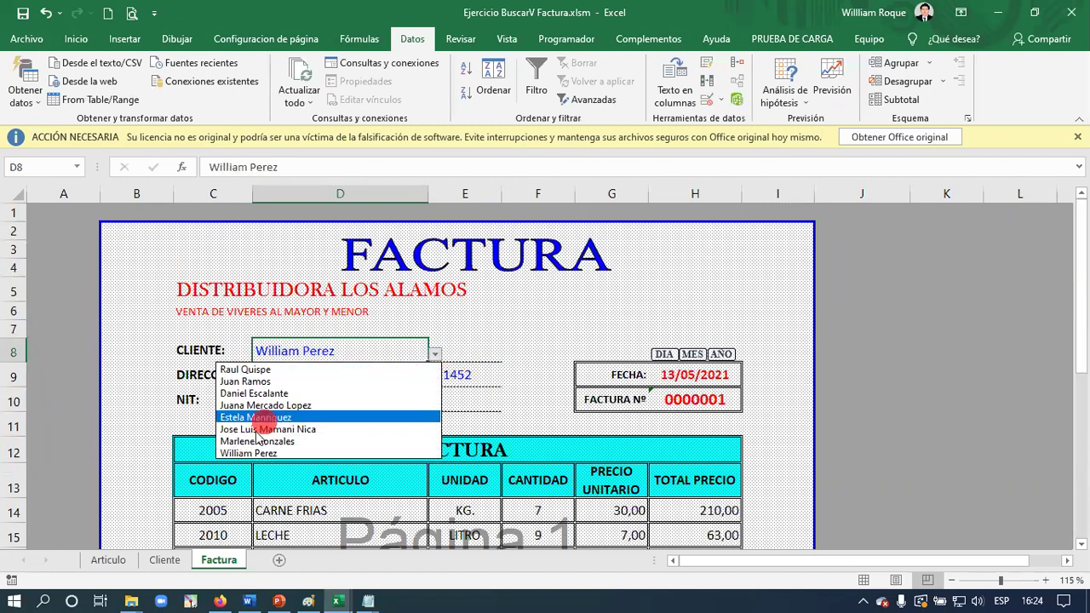
left_click(267, 429)
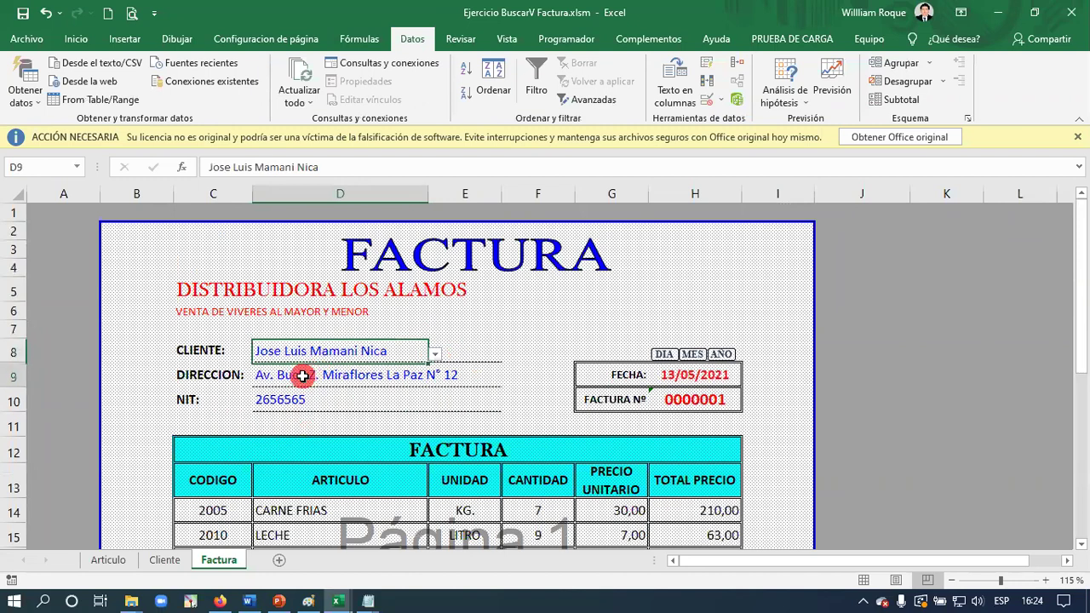
left_click(291, 379)
left_click(275, 402)
left_click(401, 353)
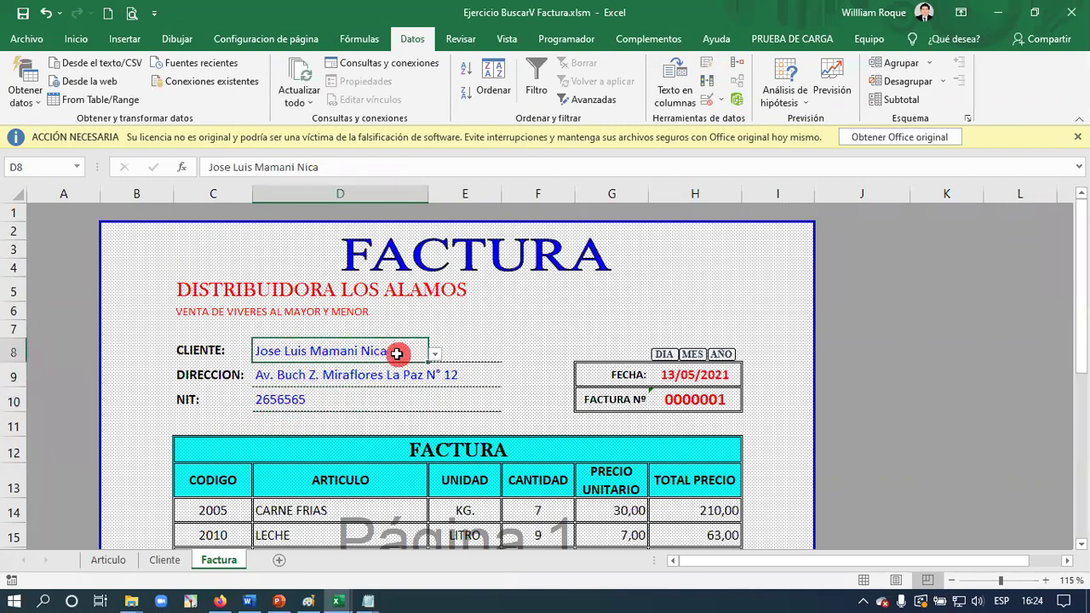
left_click(434, 354)
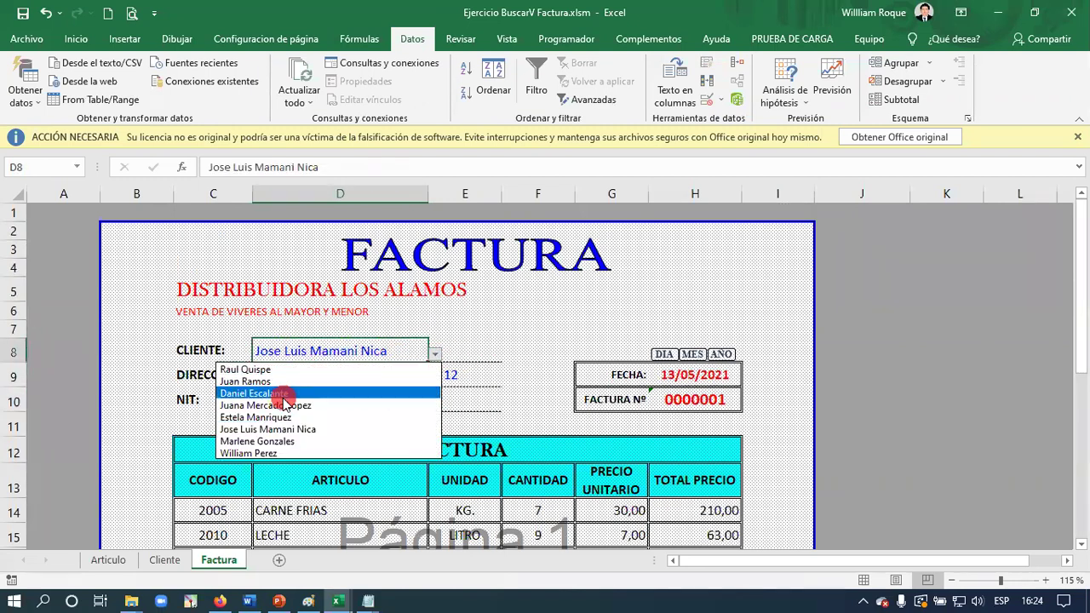
left_click(262, 441)
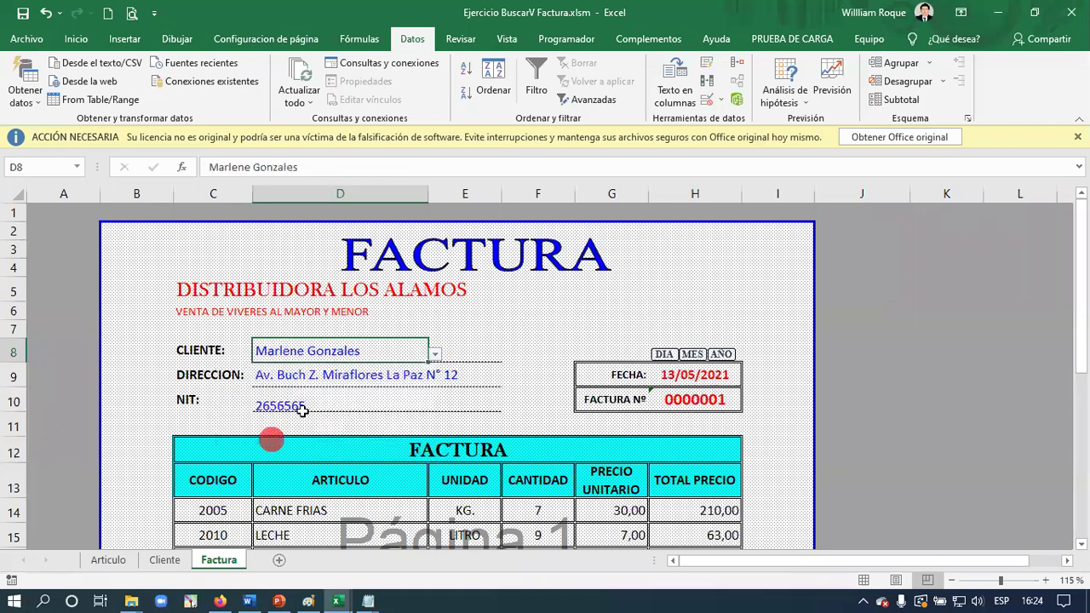
- Review the D9 and D10 BUSCARV formulas, then delete the address formula in D9
left_click(295, 375)
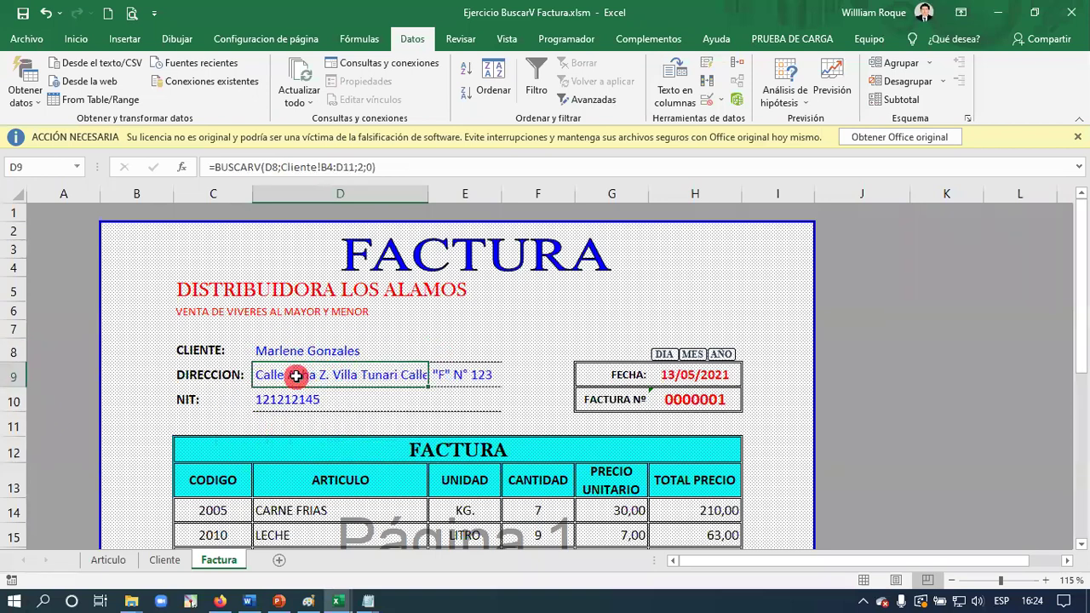
left_click(326, 352)
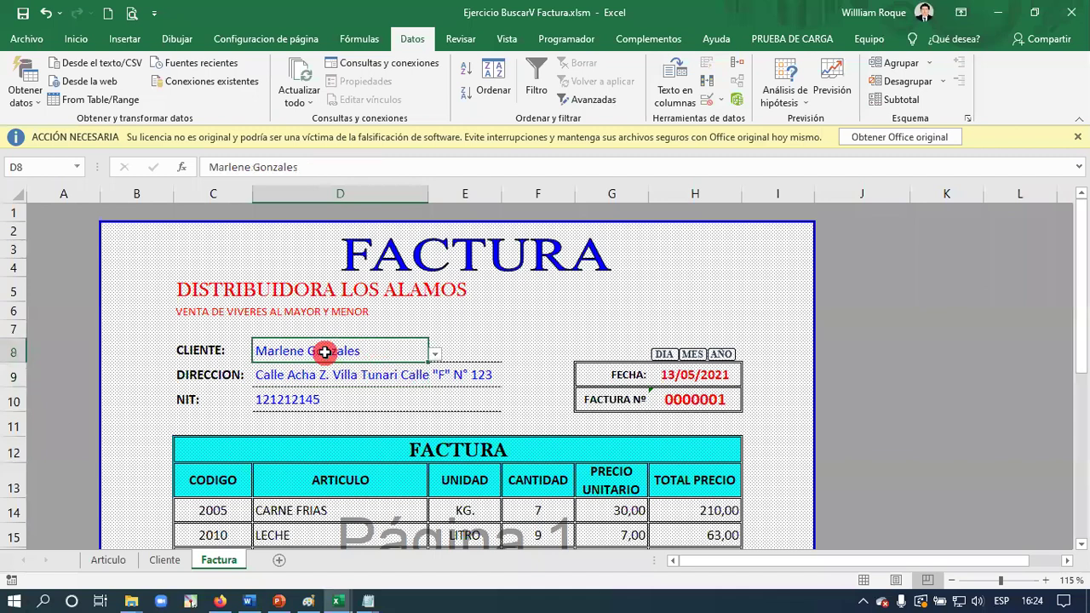
left_click(305, 375)
left_click(295, 399)
left_click(298, 377)
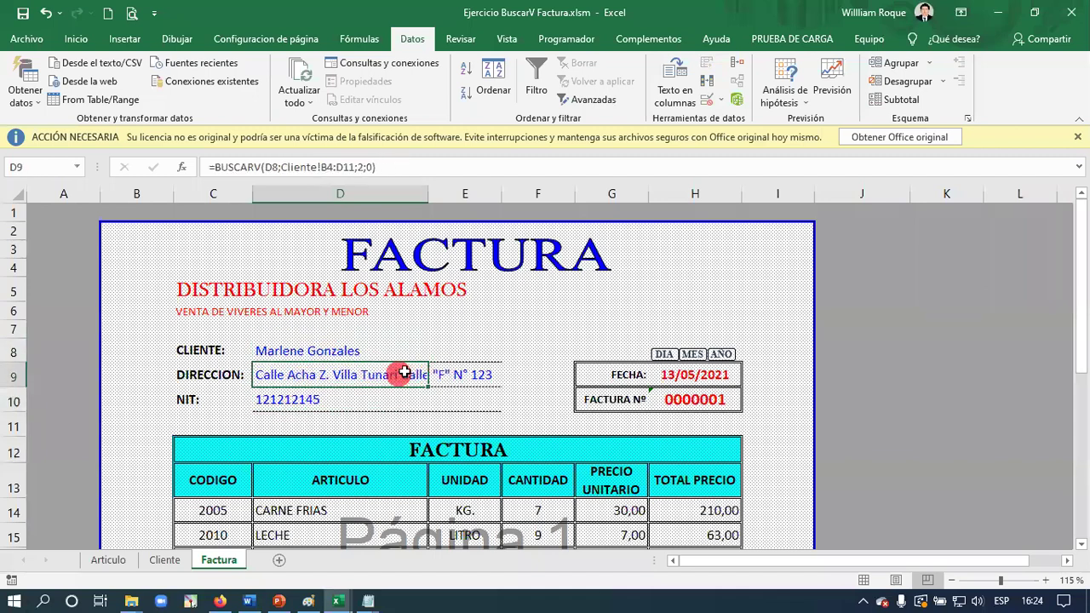
key("Delete")
- Change D8's data validation to allow Cualquier valor instead of a list
left_click(316, 352)
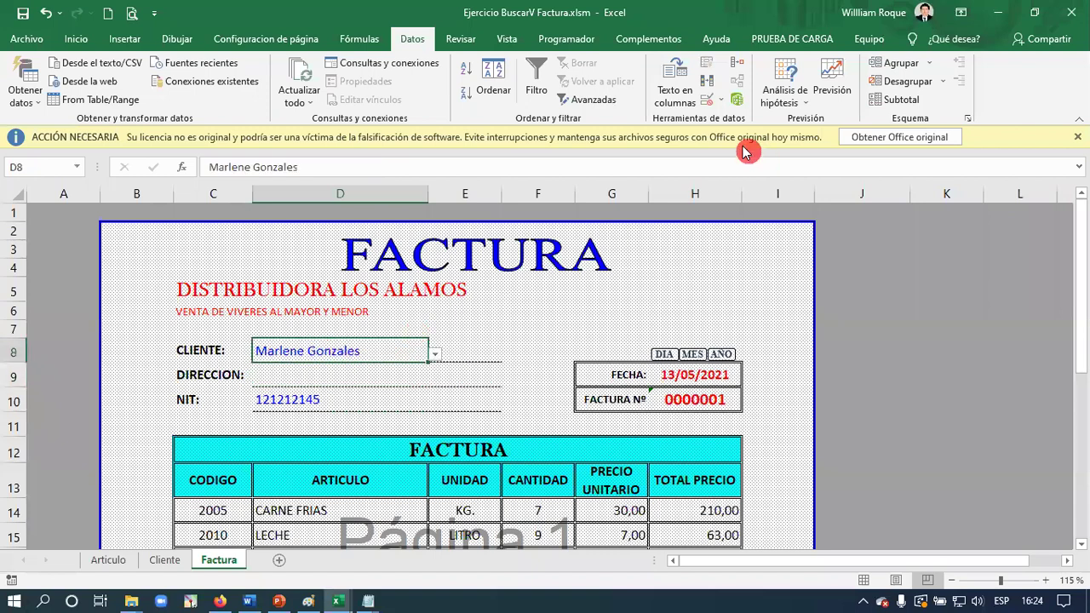
left_click(709, 100)
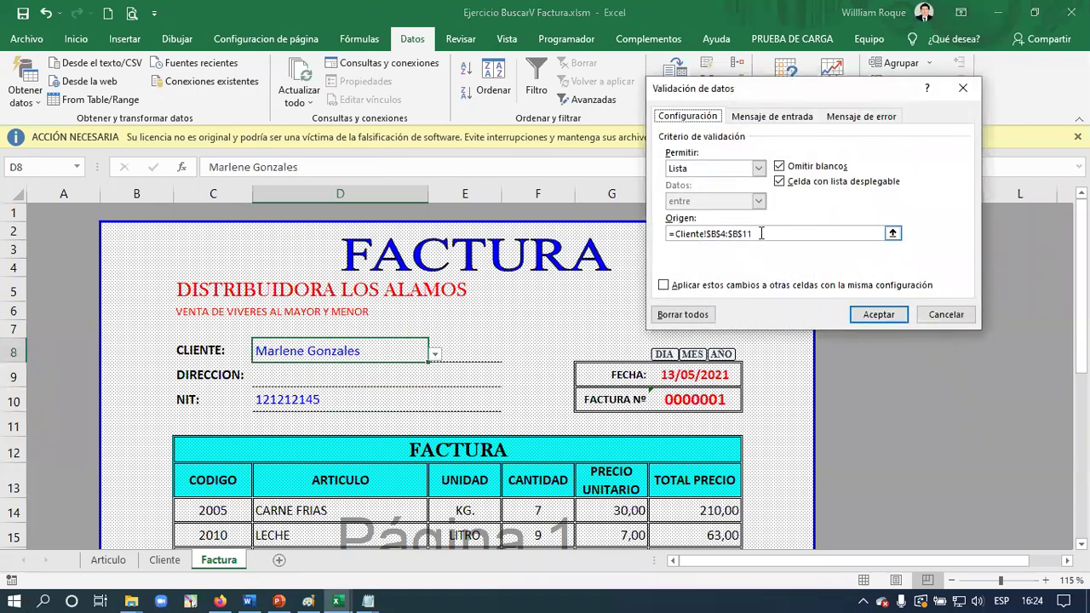
left_click(759, 169)
left_click(698, 178)
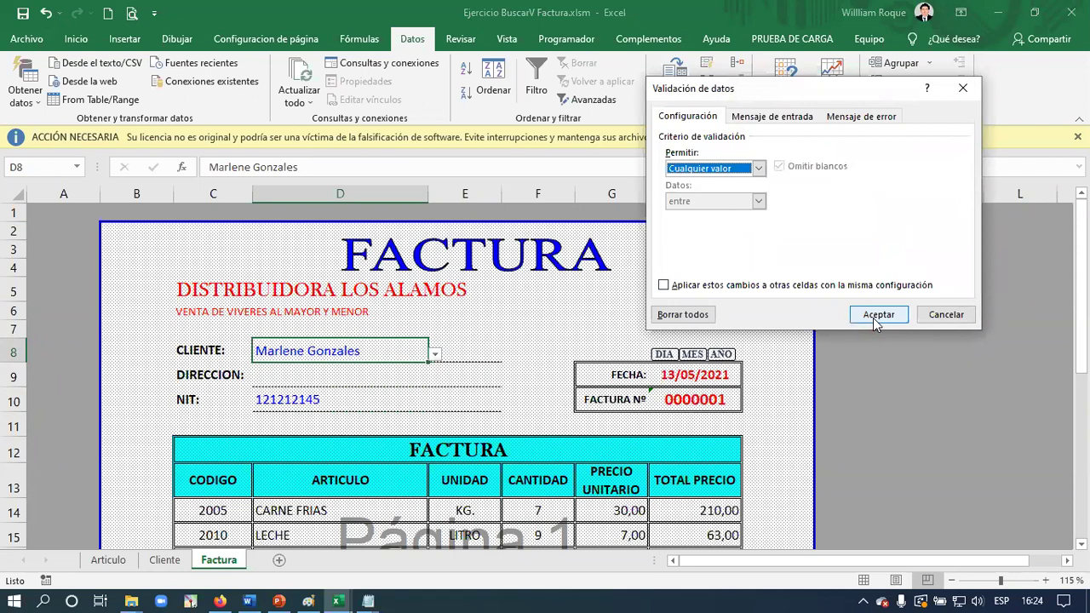
left_click(878, 314)
- Clear the client from D8 so the NIT cell D10 shows #N/D
left_click(459, 352)
left_click(426, 348)
key("Delete")
left_click(411, 390)
left_click(349, 355)
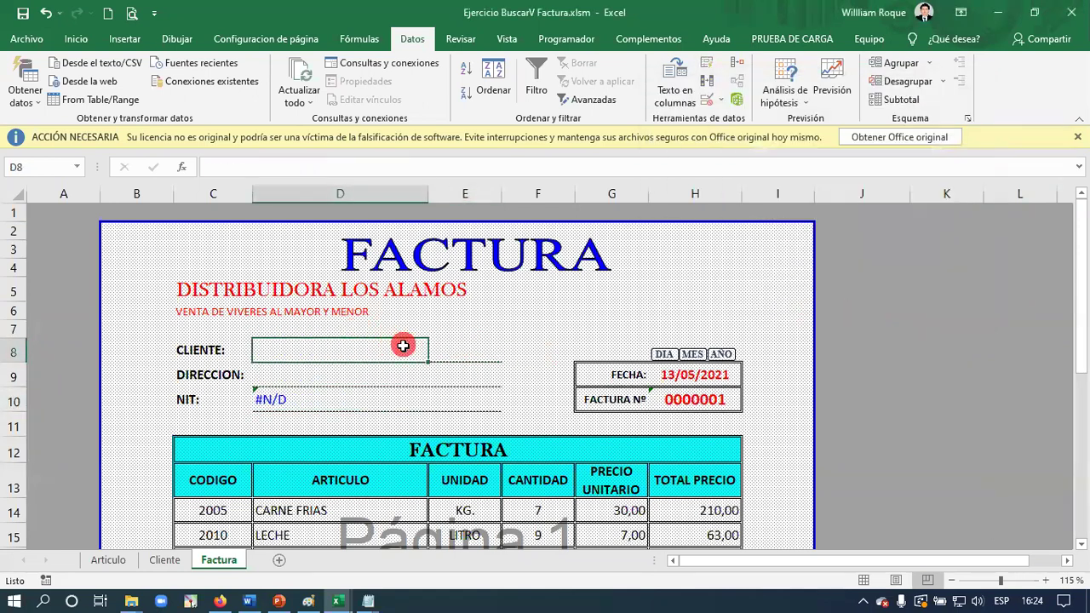
type("asd")
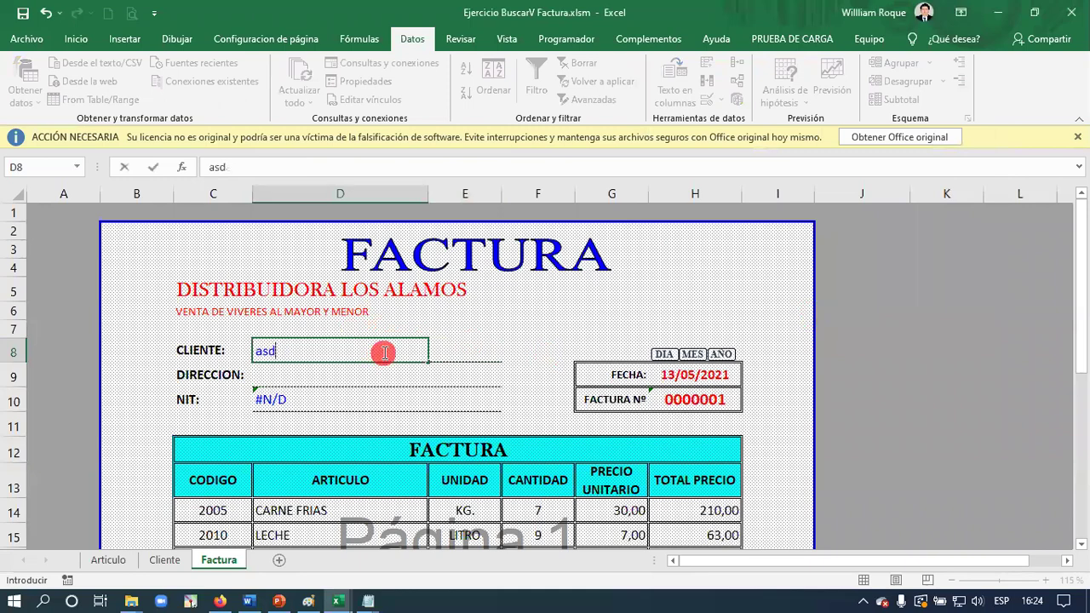
left_click(389, 405)
scroll(392, 400, "up", 2)
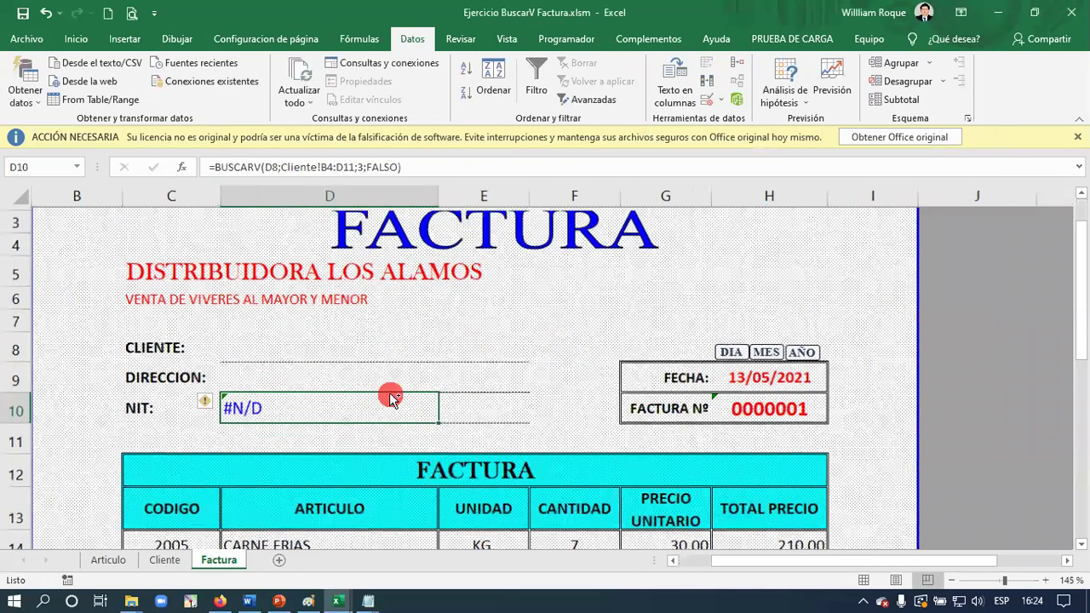
scroll(389, 396, "up", 1)
left_click_drag(861, 560, 778, 560)
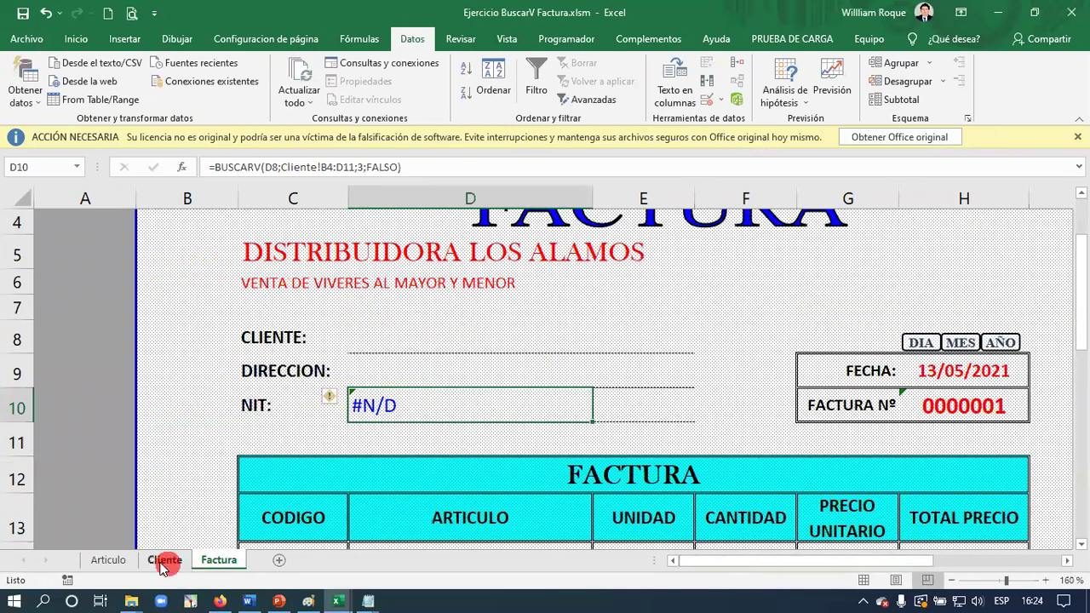
- Select the client names B4:B11 on the Cliente sheet, then go back to Factura's D8
left_click(164, 560)
left_click_drag(107, 262, 108, 364)
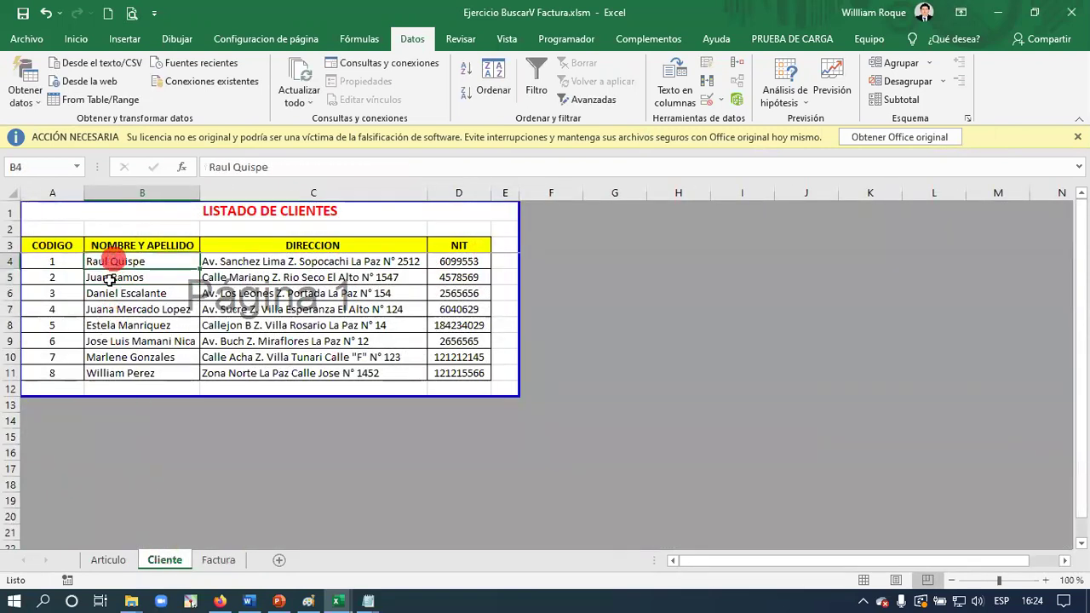
left_click(218, 559)
left_click(383, 371)
left_click(406, 341)
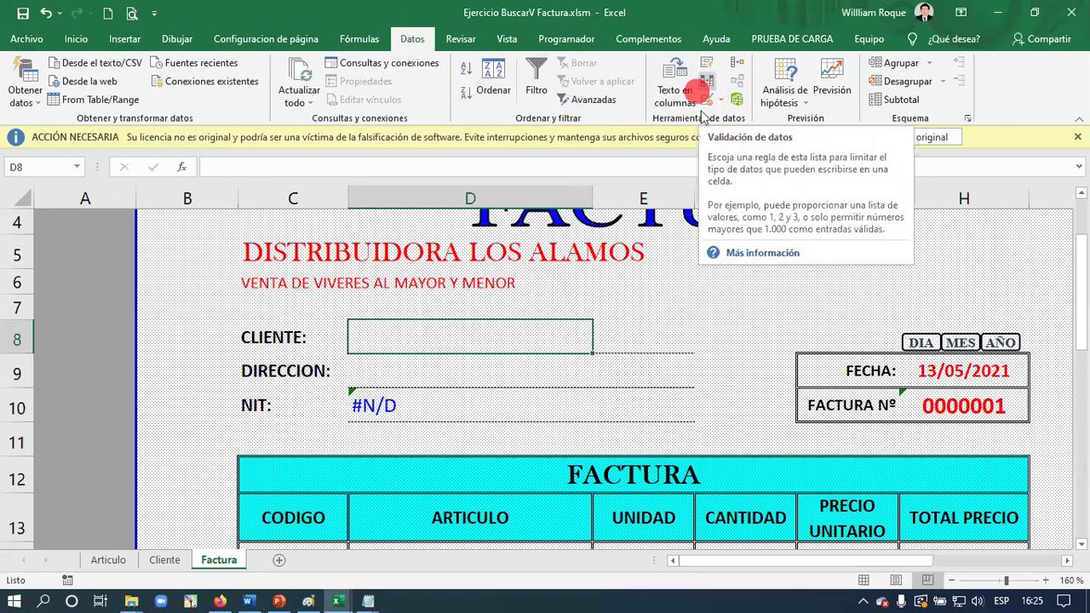
- Using the 'vali' search, give D8 a Lista validation sourced from Cliente!$B$4:$B$11
left_click(944, 38)
type("vali")
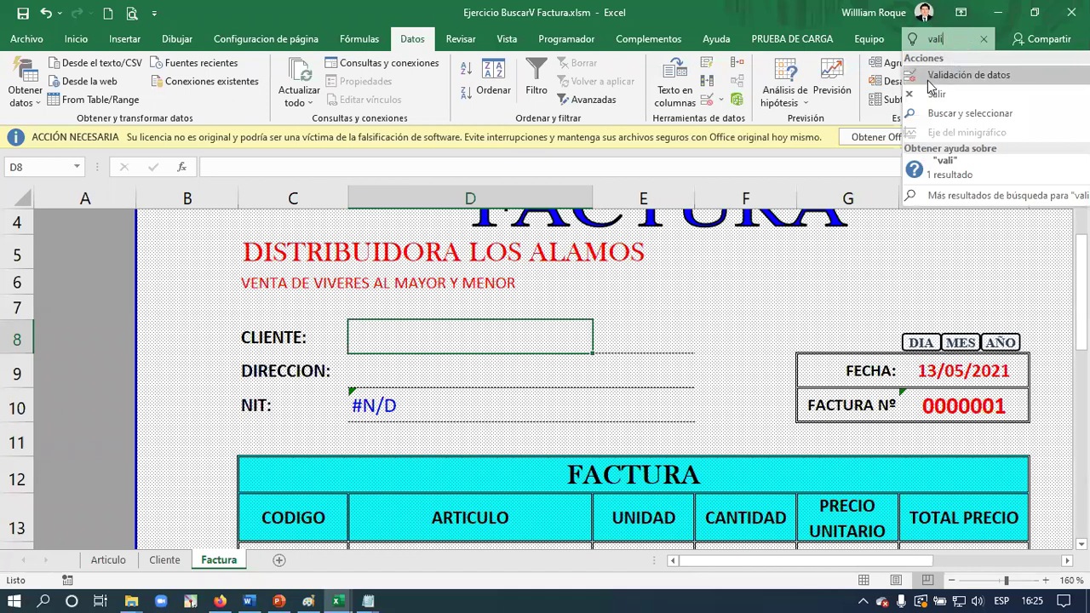
left_click(927, 80)
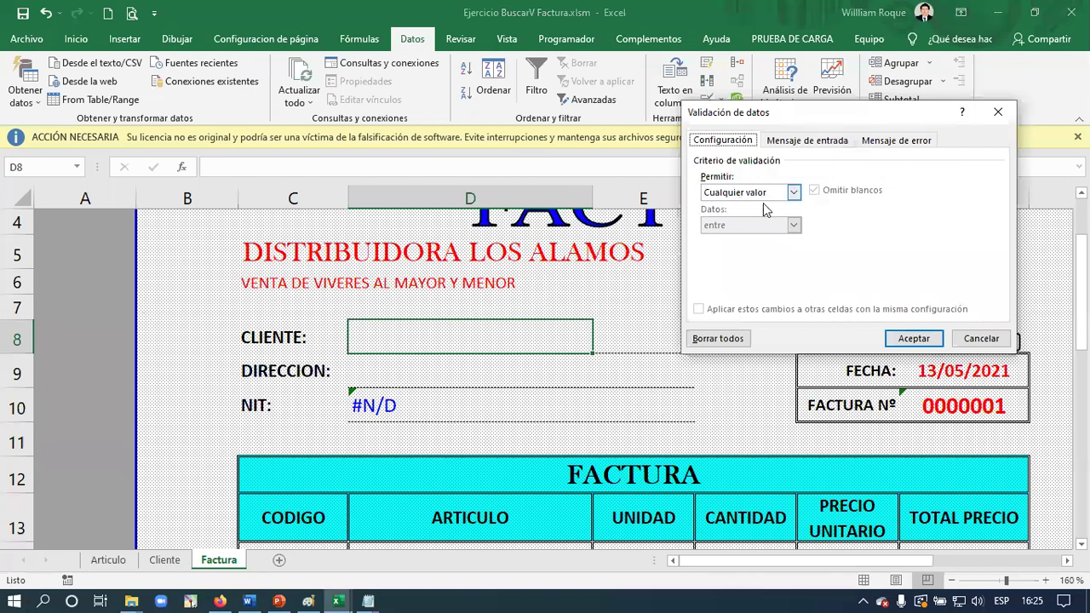
left_click(793, 192)
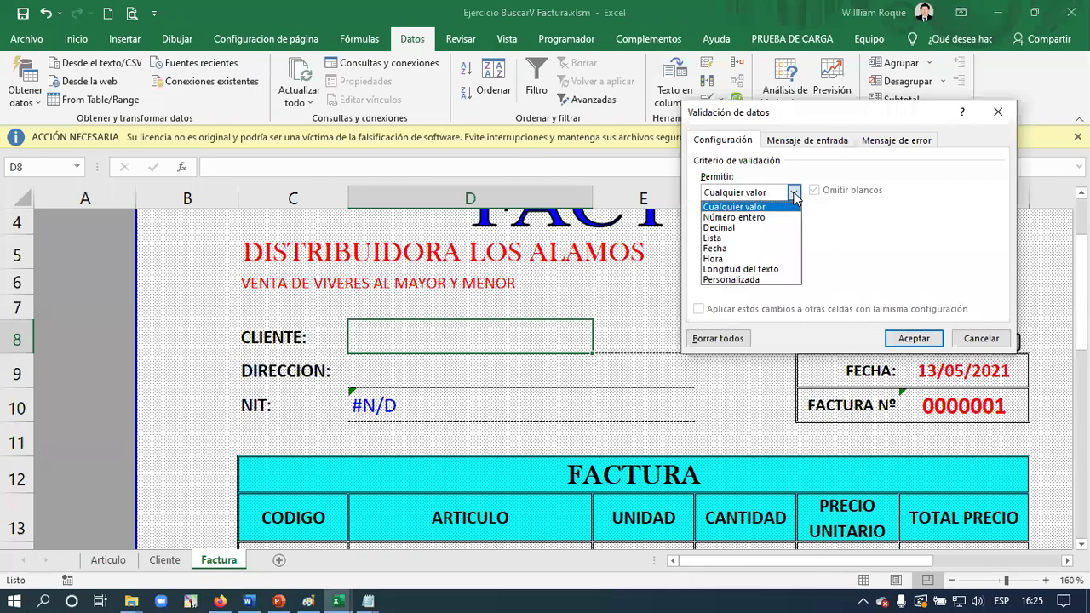
left_click(793, 192)
left_click(793, 193)
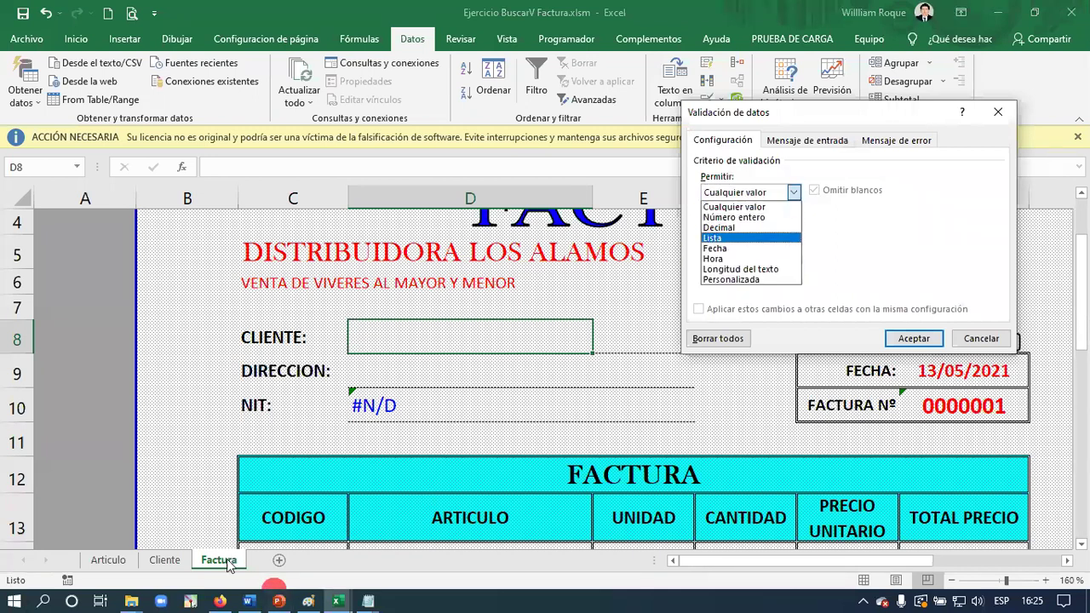
left_click(713, 238)
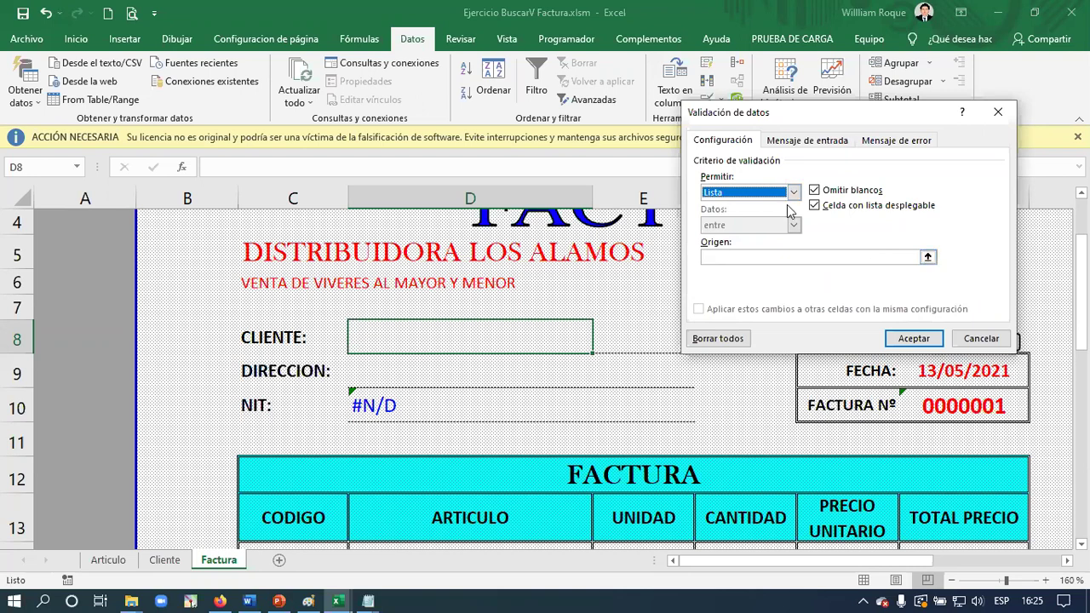
left_click(927, 258)
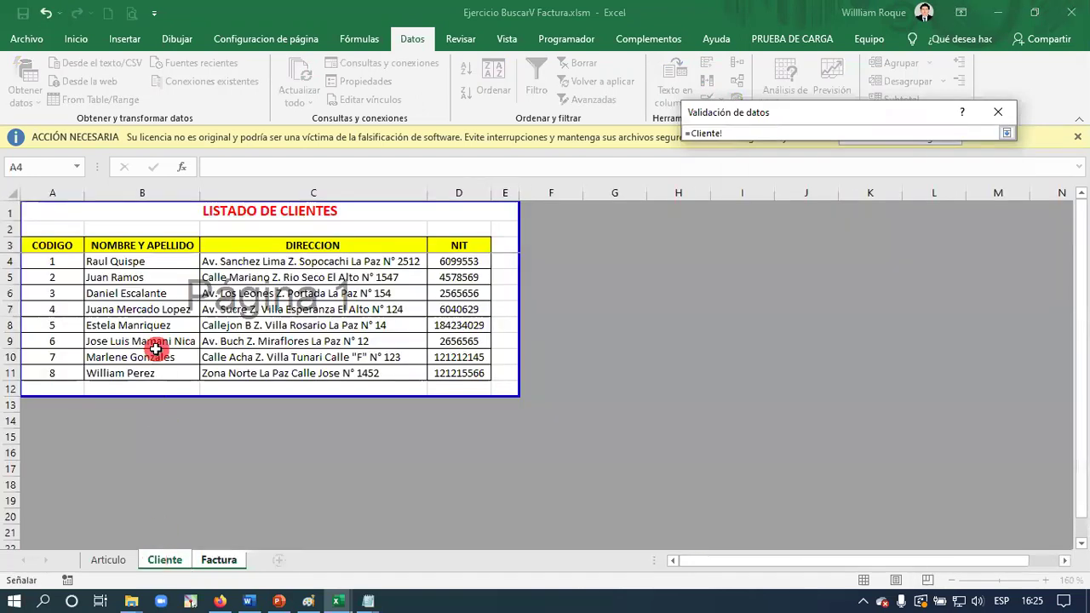
left_click_drag(151, 260, 139, 372)
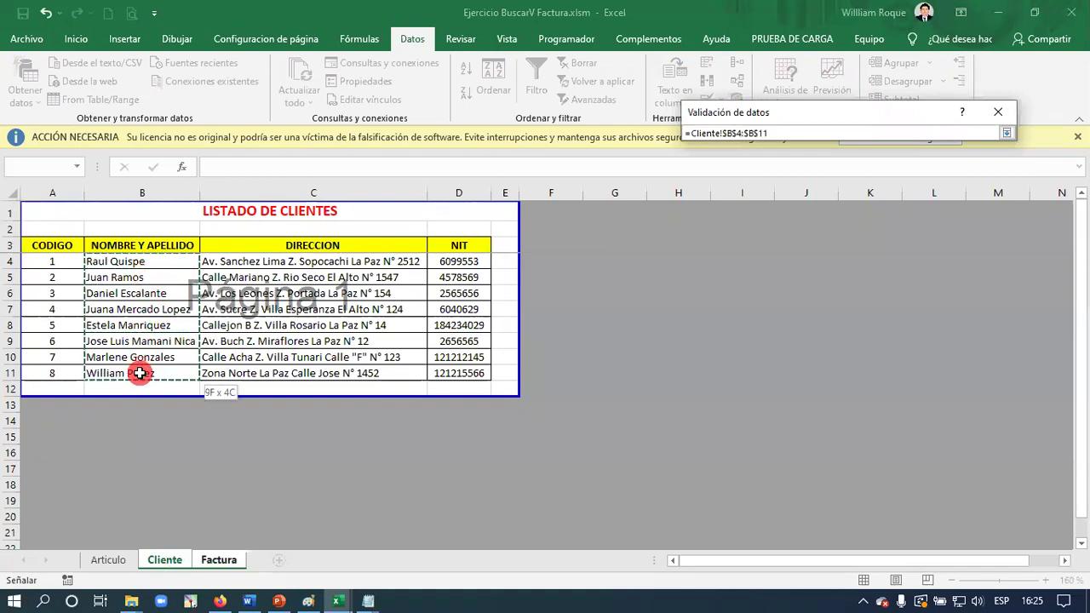
left_click(1005, 134)
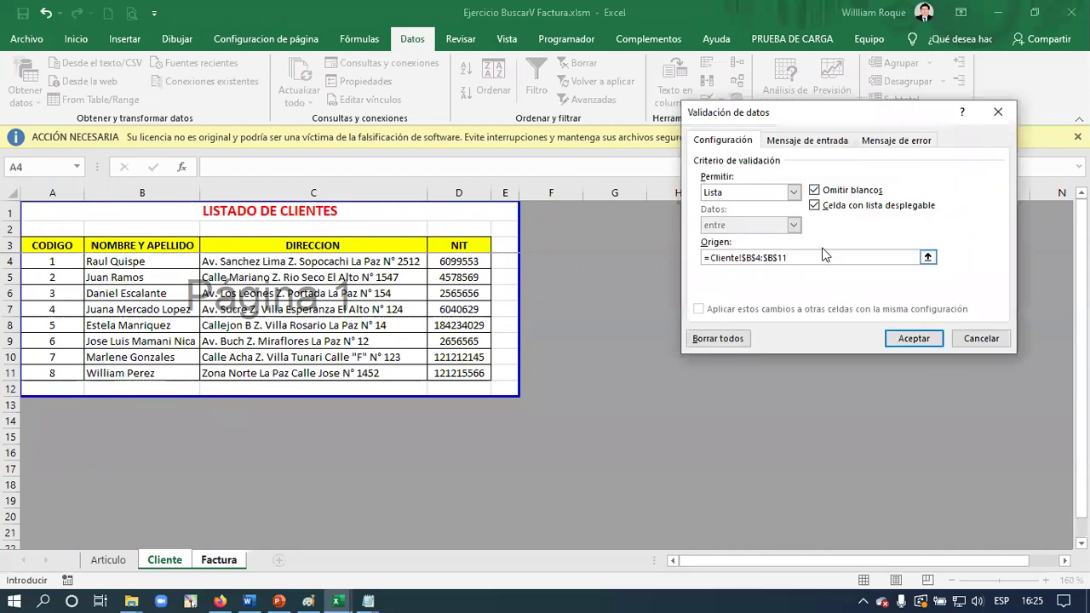
left_click_drag(886, 115, 876, 91)
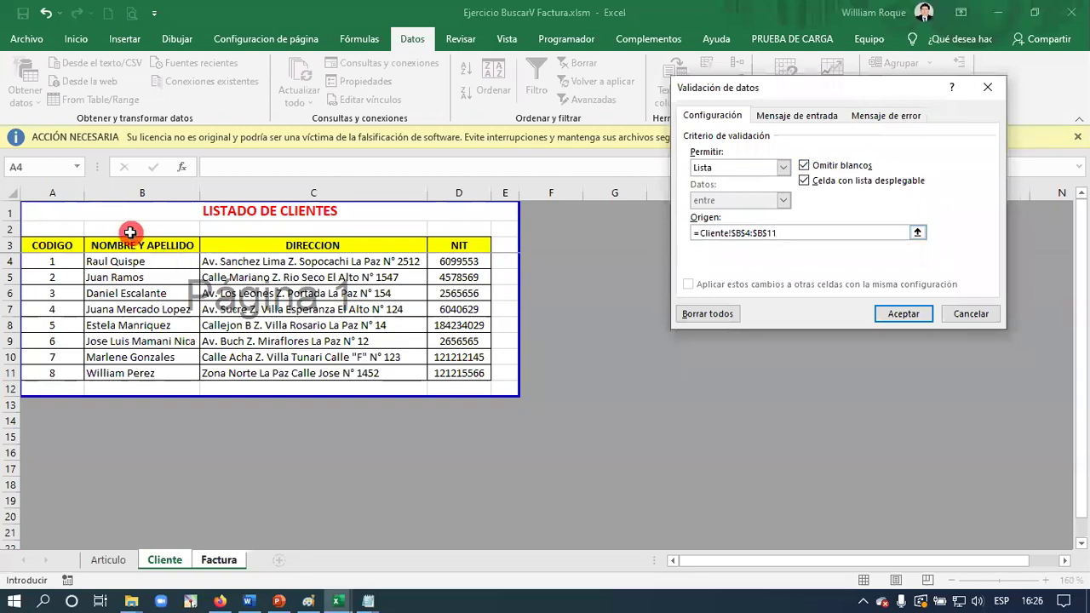
left_click(892, 308)
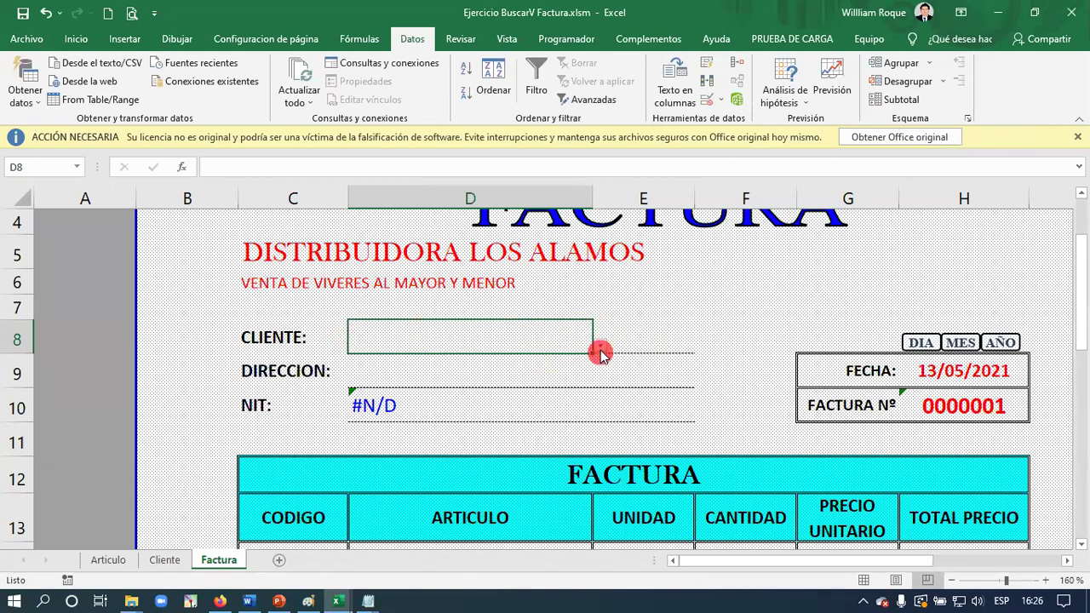
- Choose the fifth client from D8's dropdown so the NIT line shows its number
scroll(603, 351, "up", 3, "ctrl")
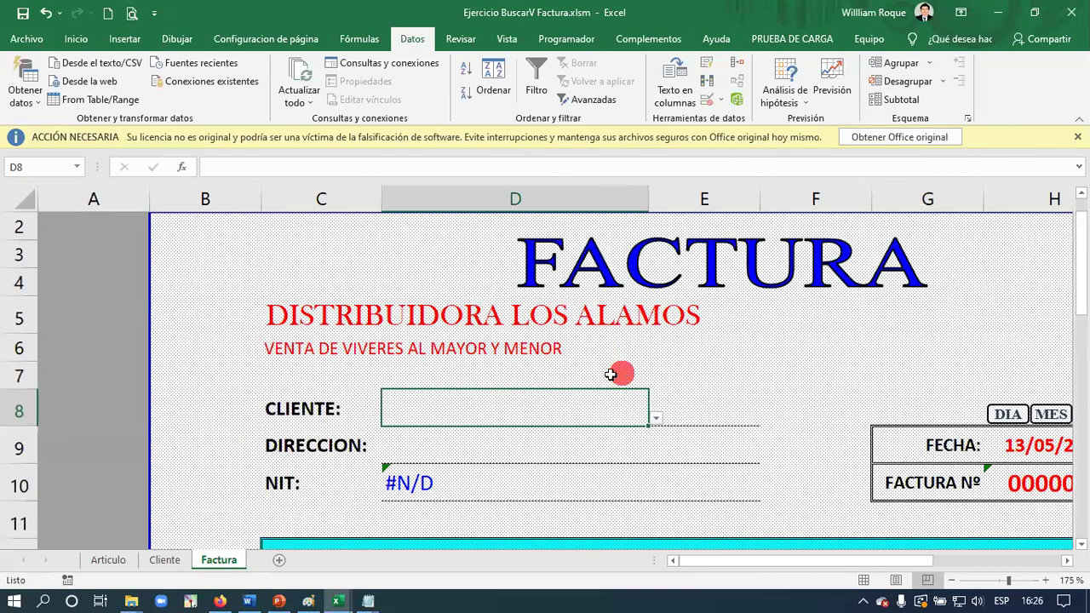
scroll(672, 411, "up", 2, "ctrl")
scroll(928, 444, "up", 1, "ctrl")
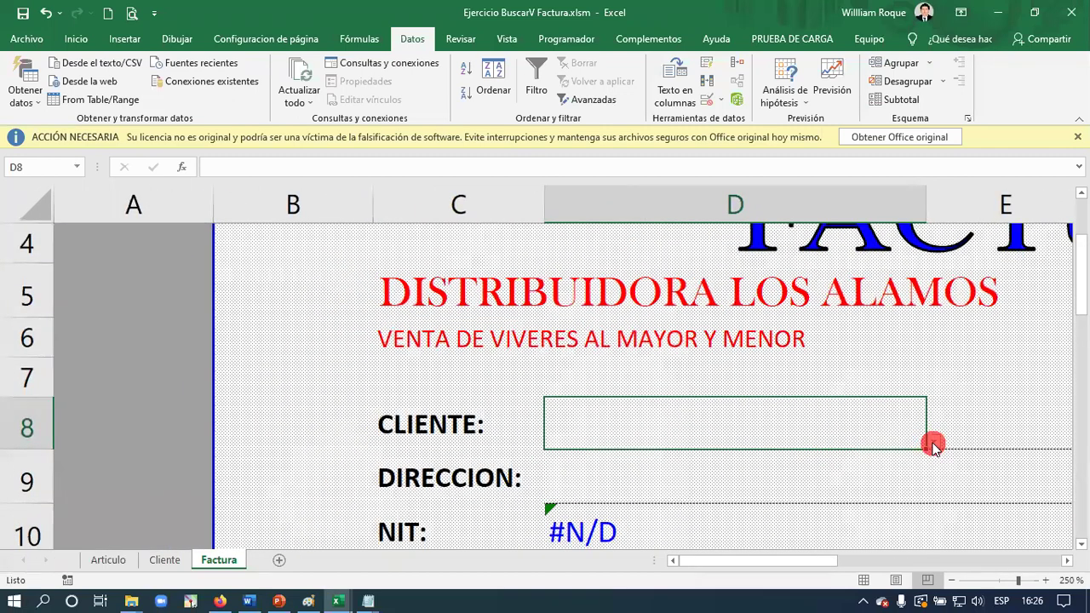
left_click(933, 444)
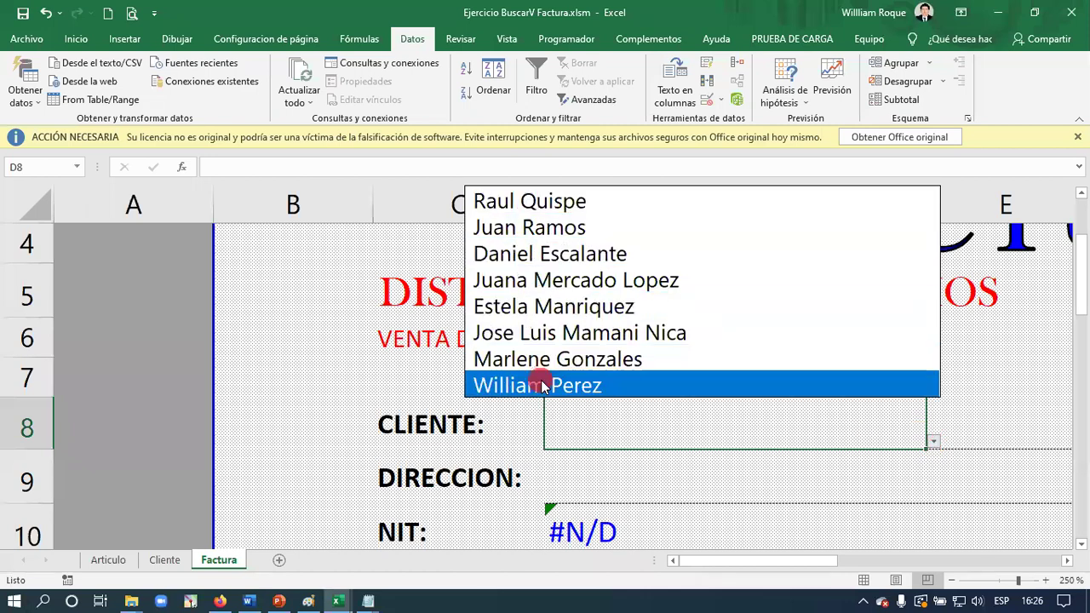
left_click(551, 310)
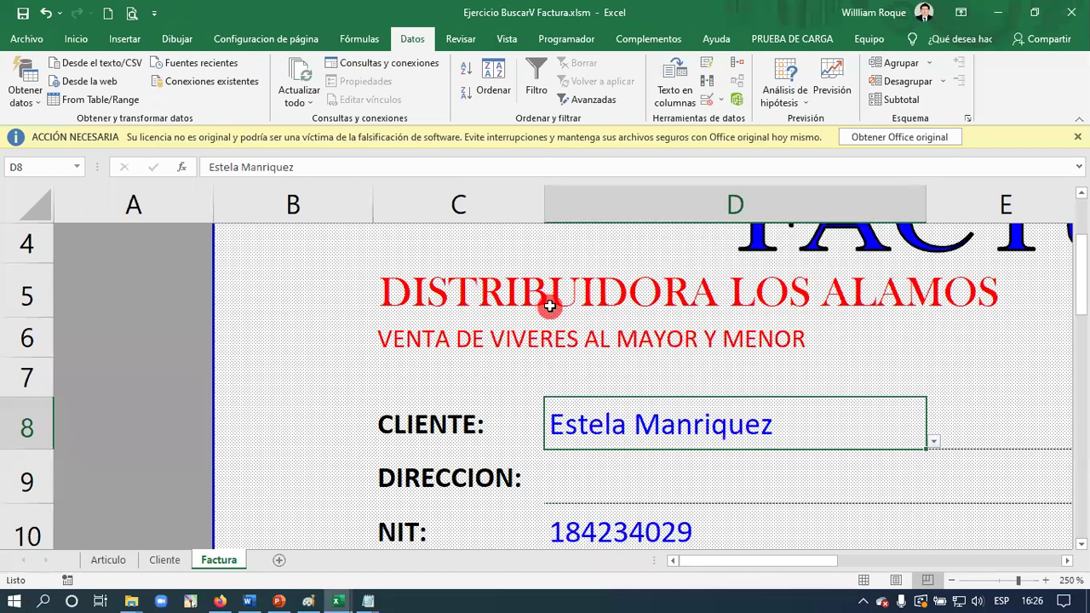
scroll(672, 442, "down", 1)
scroll(589, 462, "down", 1)
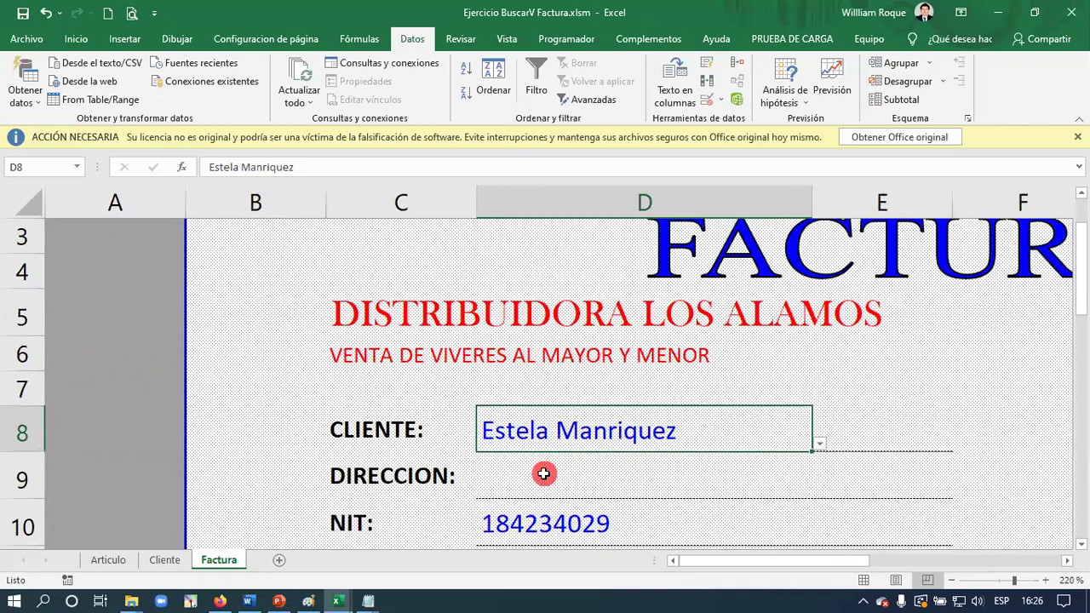
scroll(539, 473, "down", 1)
- Enter =BUSCARV( in D9 and open the Argumentos de función dialog for it
scroll(540, 474, "down", 1)
left_click(567, 451)
type("=")
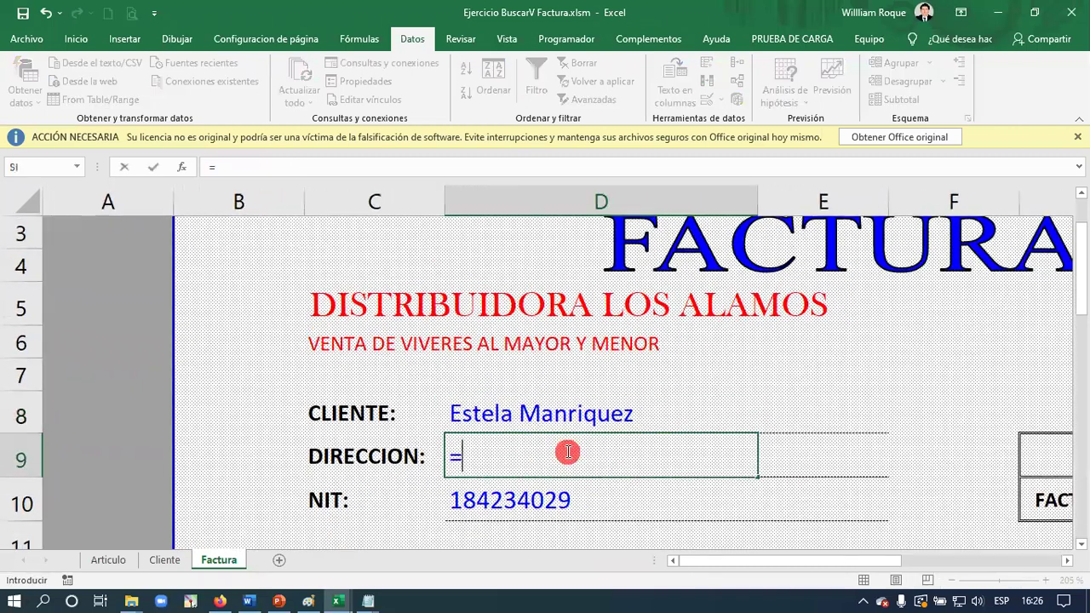
type("buscar")
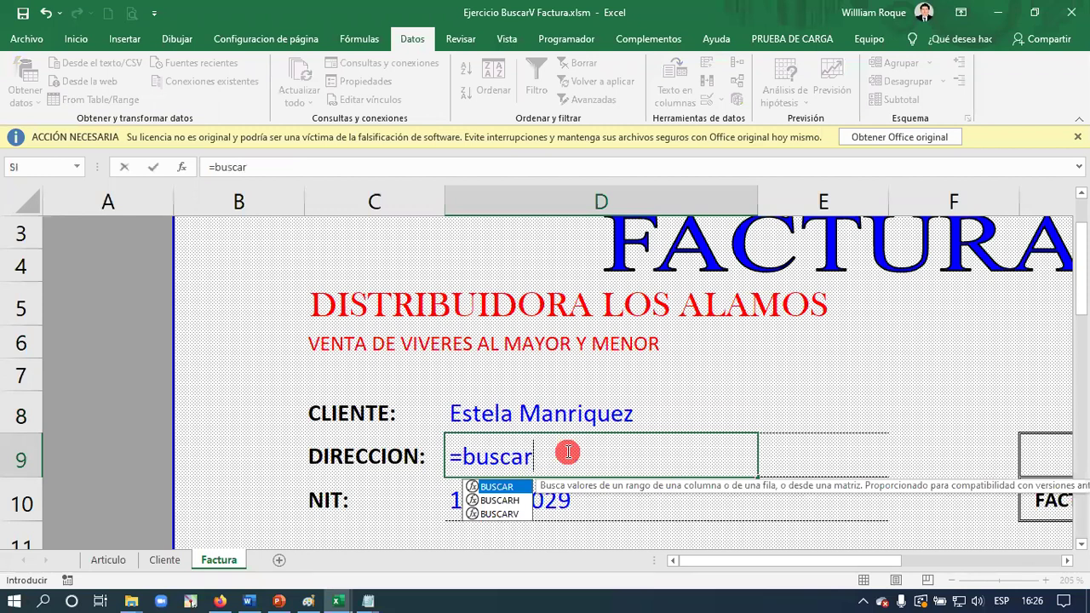
type("v(")
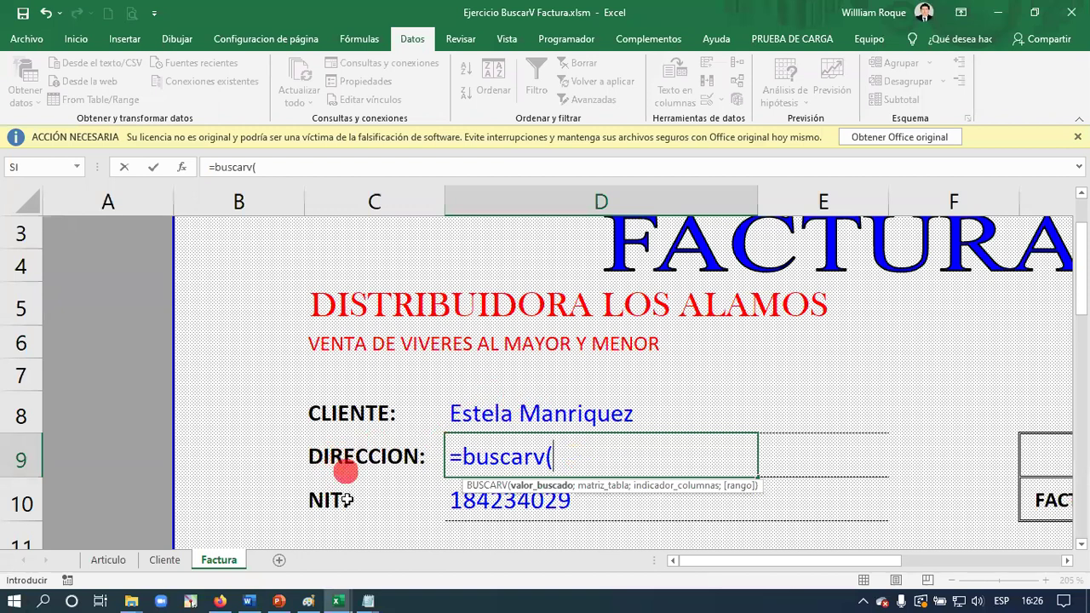
left_click(498, 412)
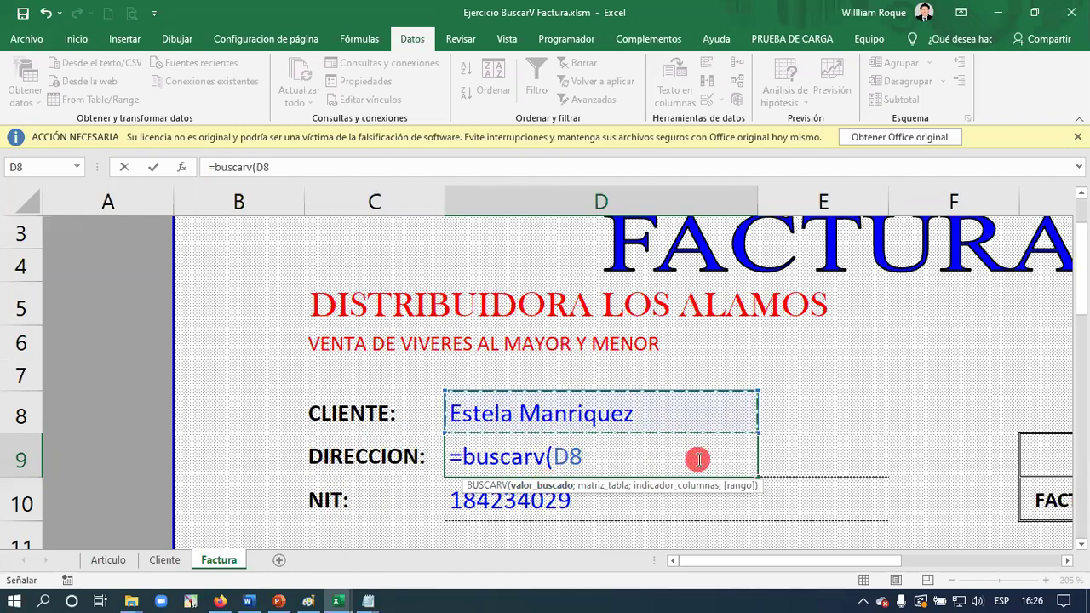
key("BackSpace")
key("BackSpace")
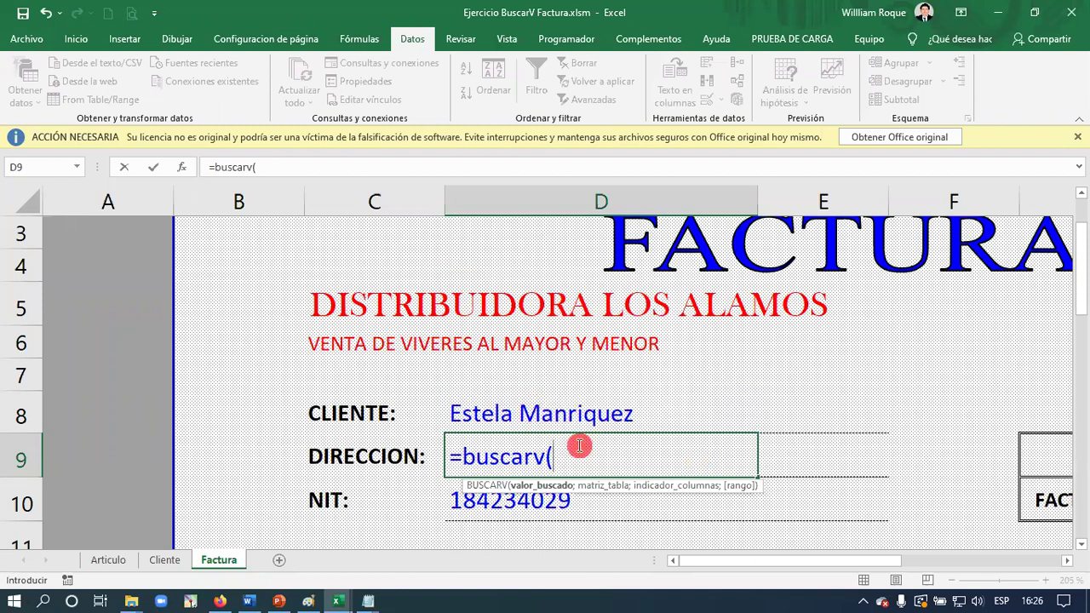
left_click(182, 167)
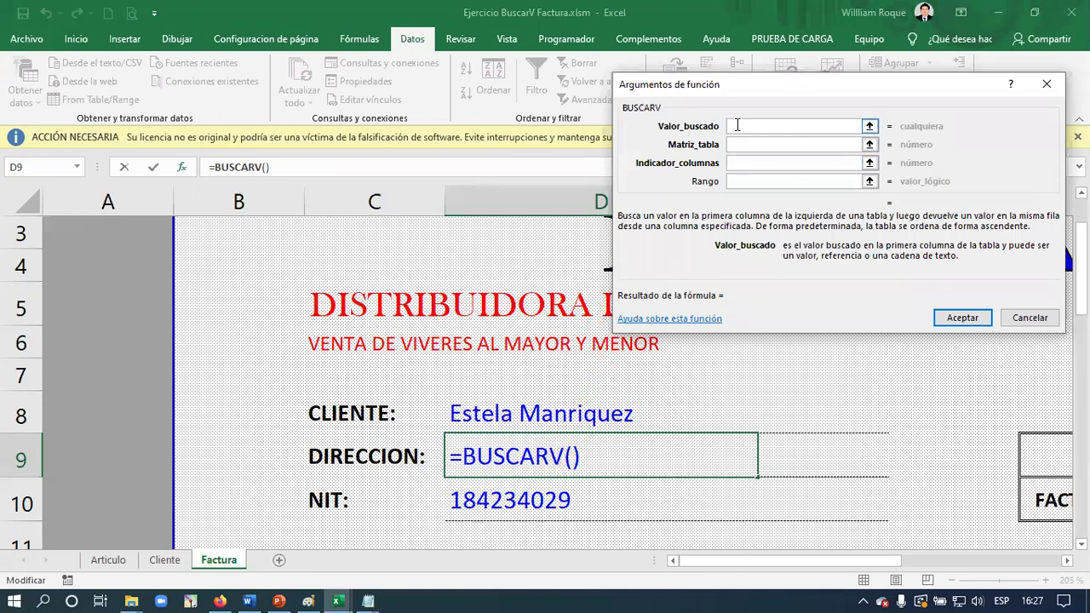
- Set Valor_buscado to D8 and Matriz_tabla to Cliente!B4:D11 in the BUSCARV arguments
left_click(549, 411)
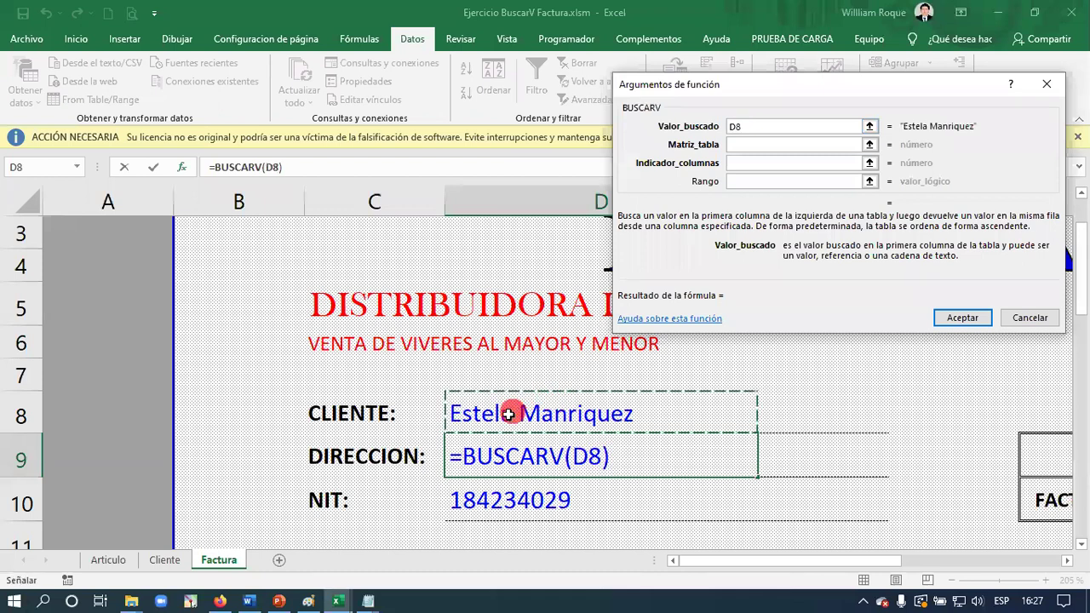
left_click(738, 145)
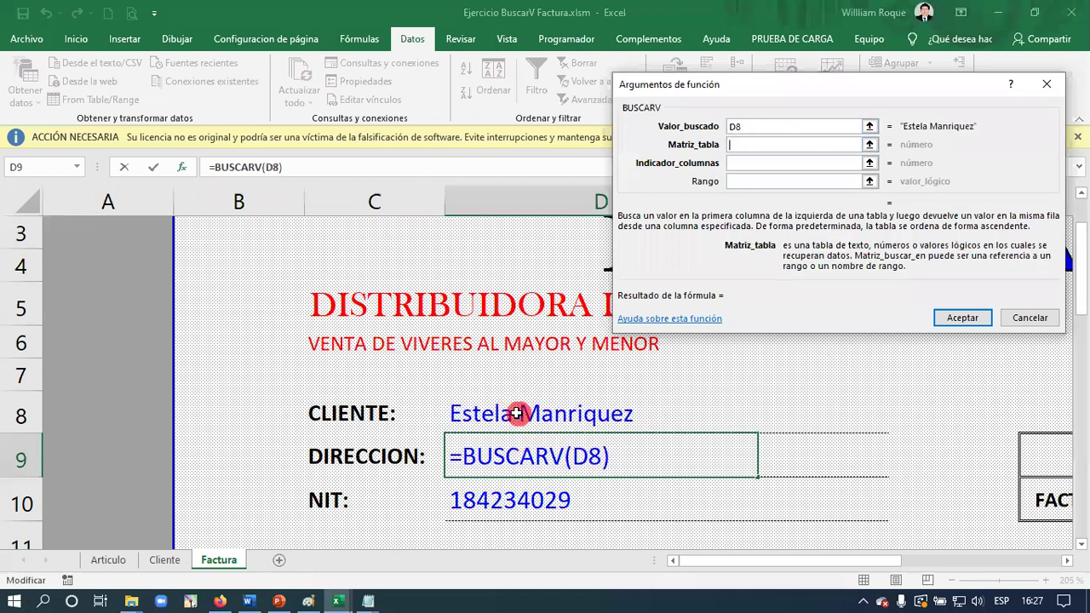
left_click(164, 560)
mouse_move(114, 259)
left_mouse_down()
mouse_move(390, 304)
mouse_move(449, 372)
left_mouse_up()
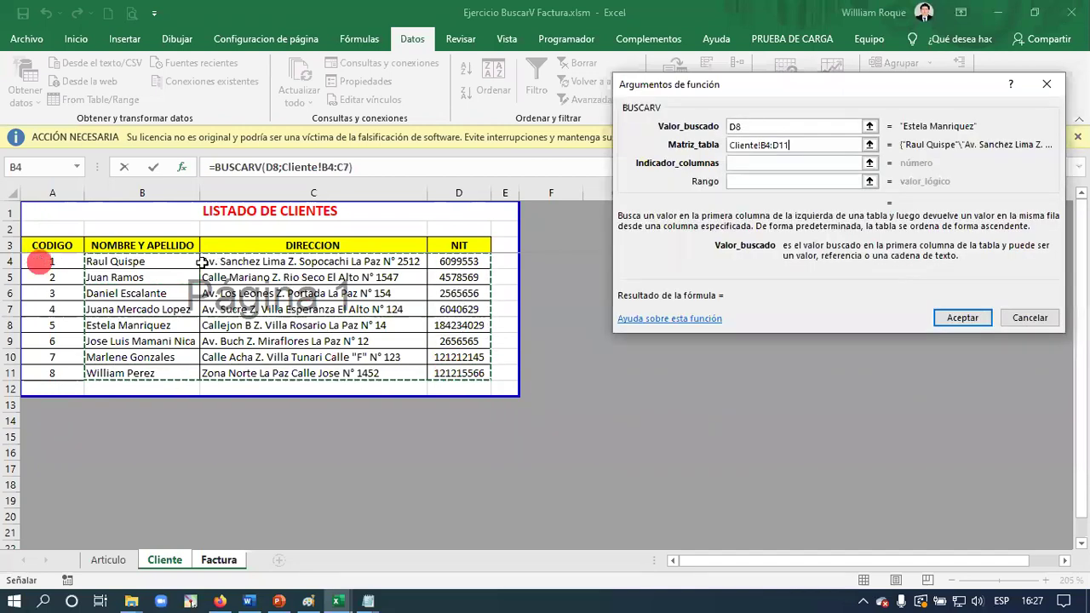
left_click(52, 258)
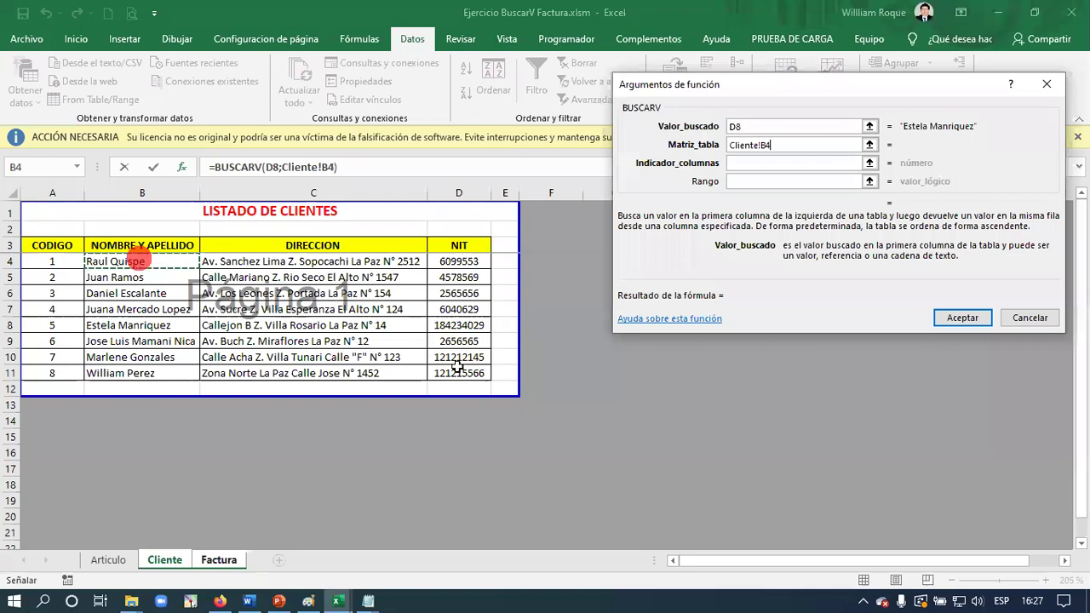
left_click_drag(478, 379, 479, 380)
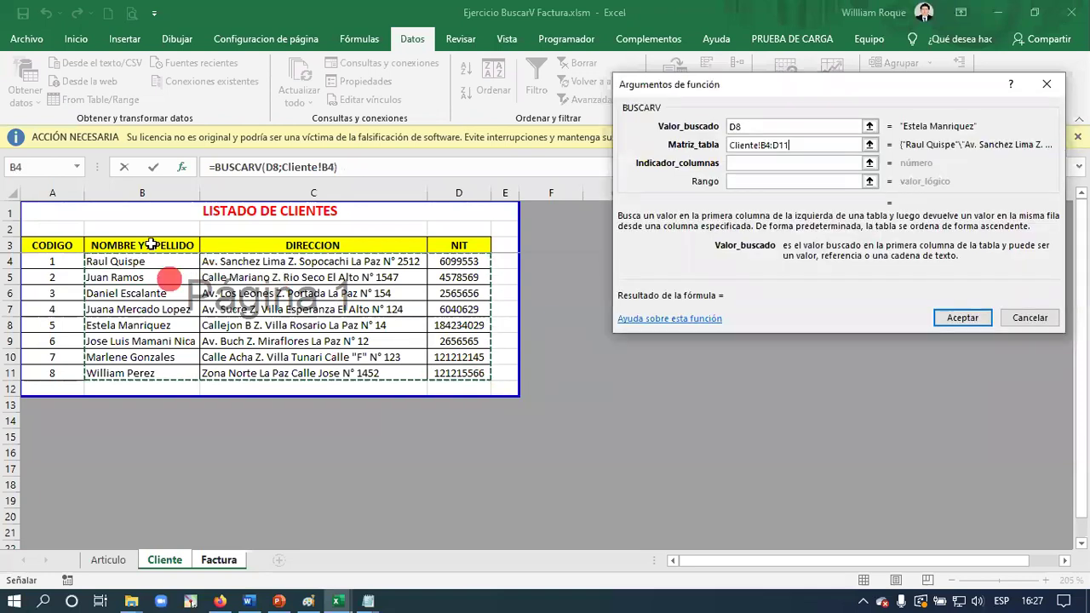
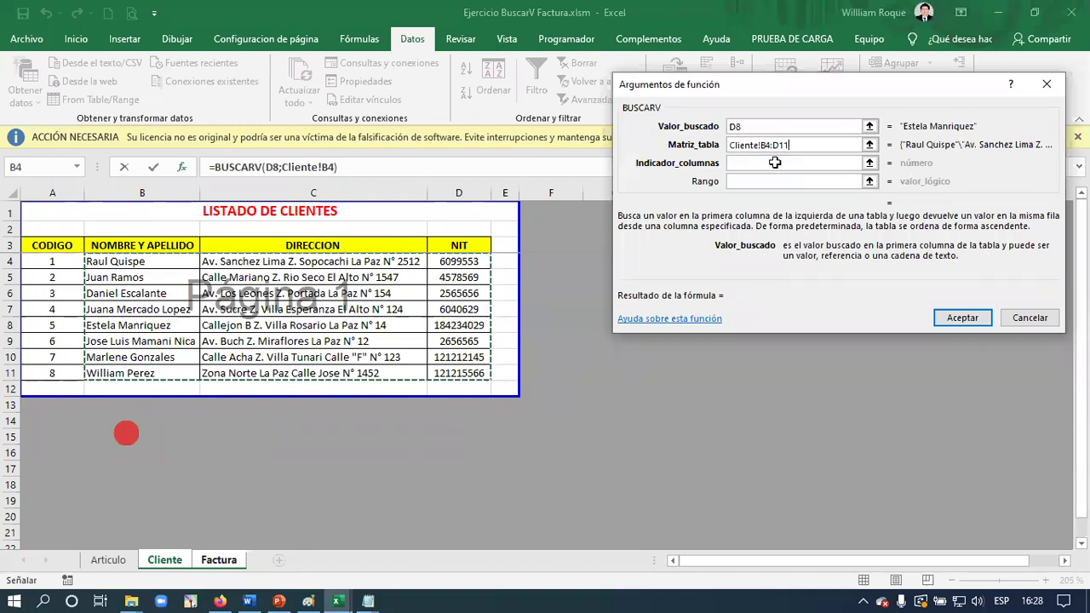
- Finish D9 as =BUSCARV(D8;Cliente!B4:D11;2;0), using column 2 and exact match 0
left_click(774, 162)
type("2")
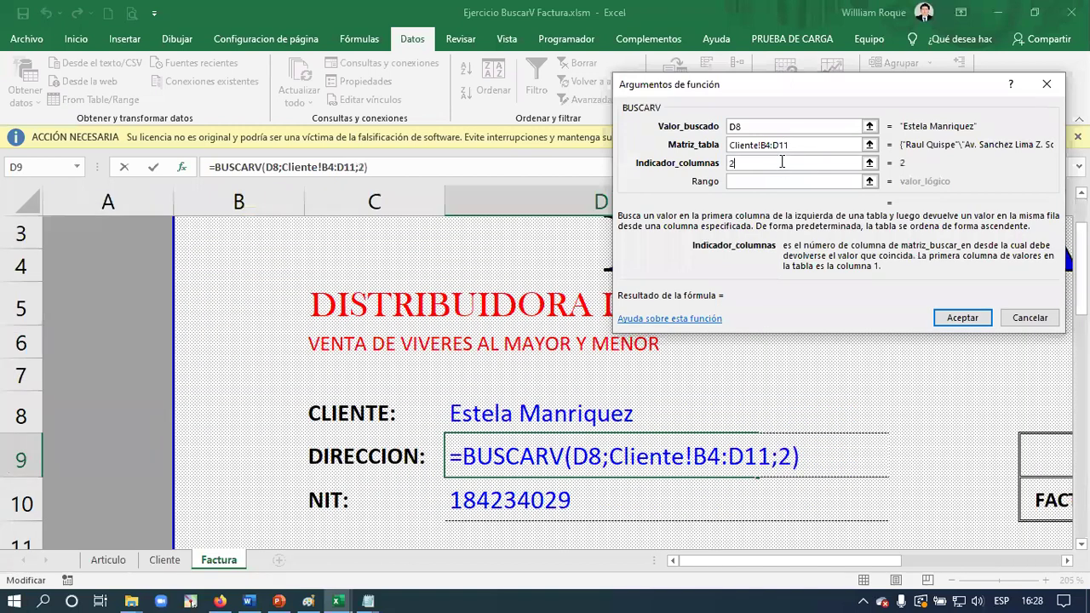
left_click(774, 177)
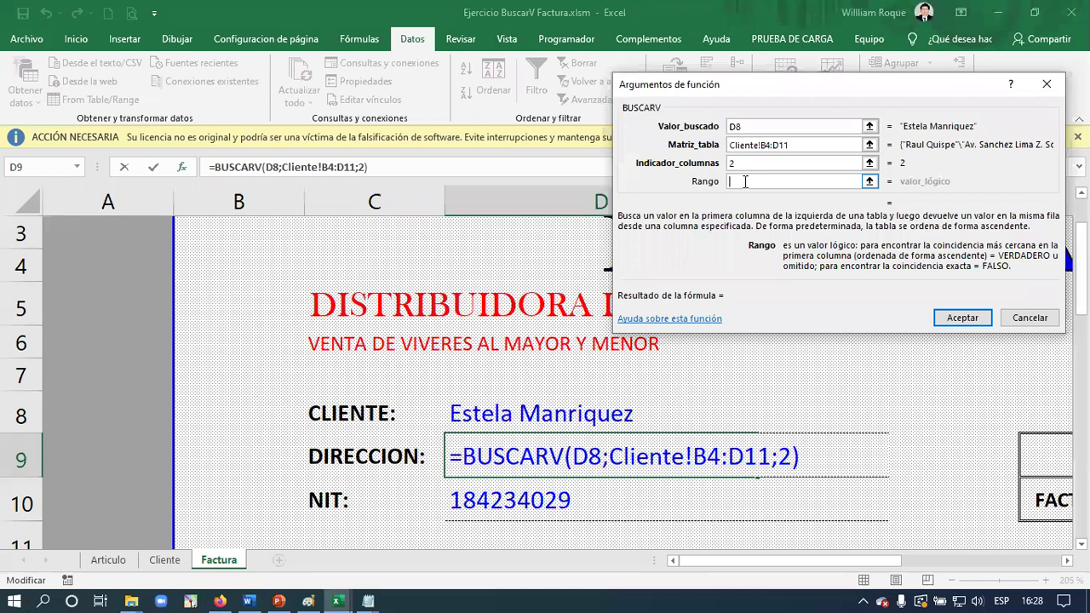
type("1")
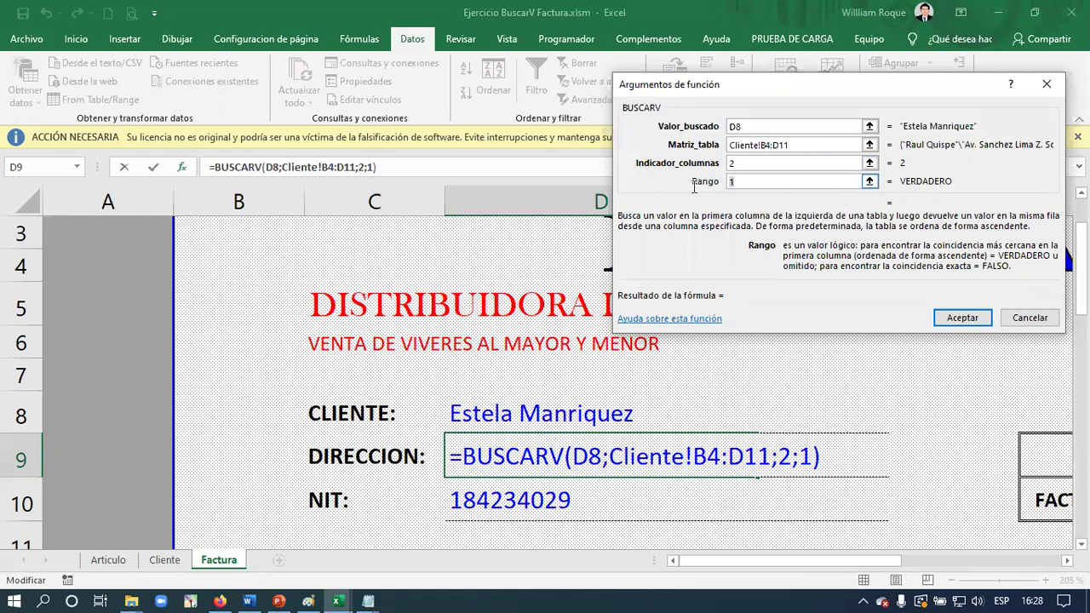
type("0")
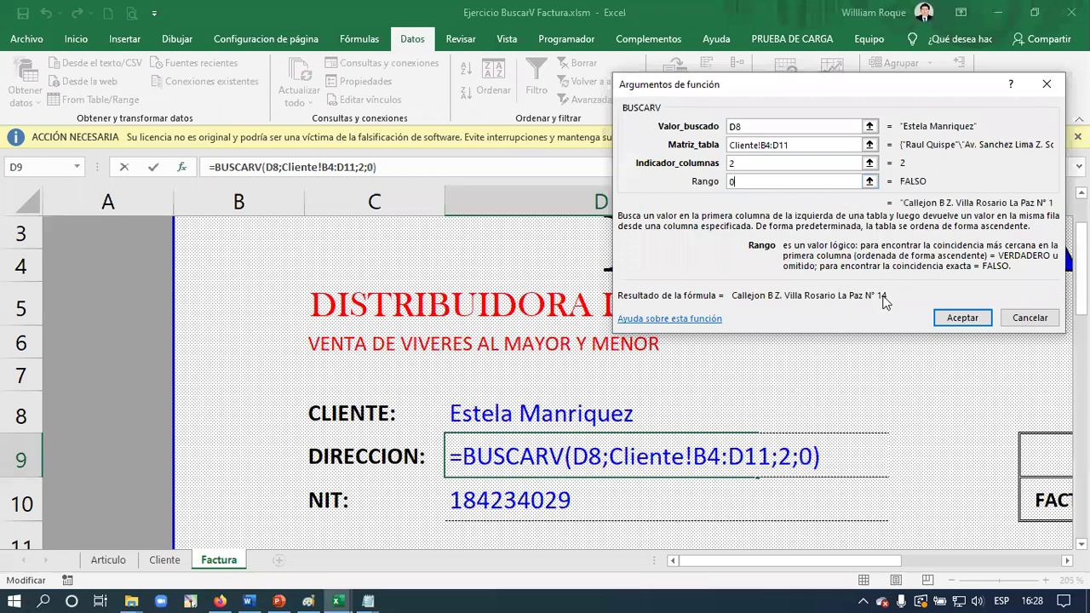
left_click(953, 317)
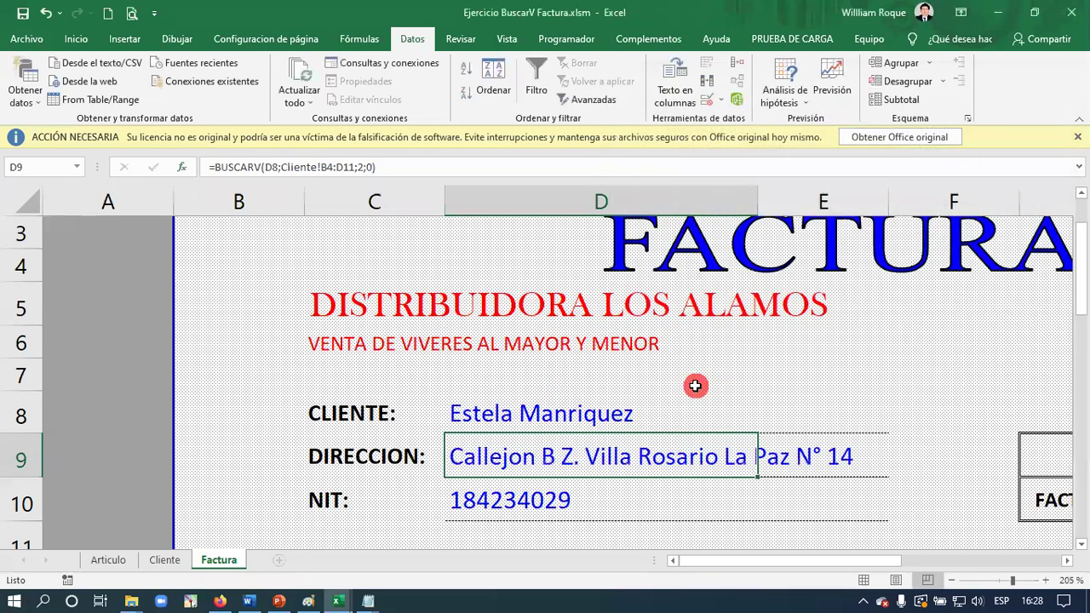
- Choose the last client from the D8 dropdown and check the updated address and NIT
left_click(559, 421)
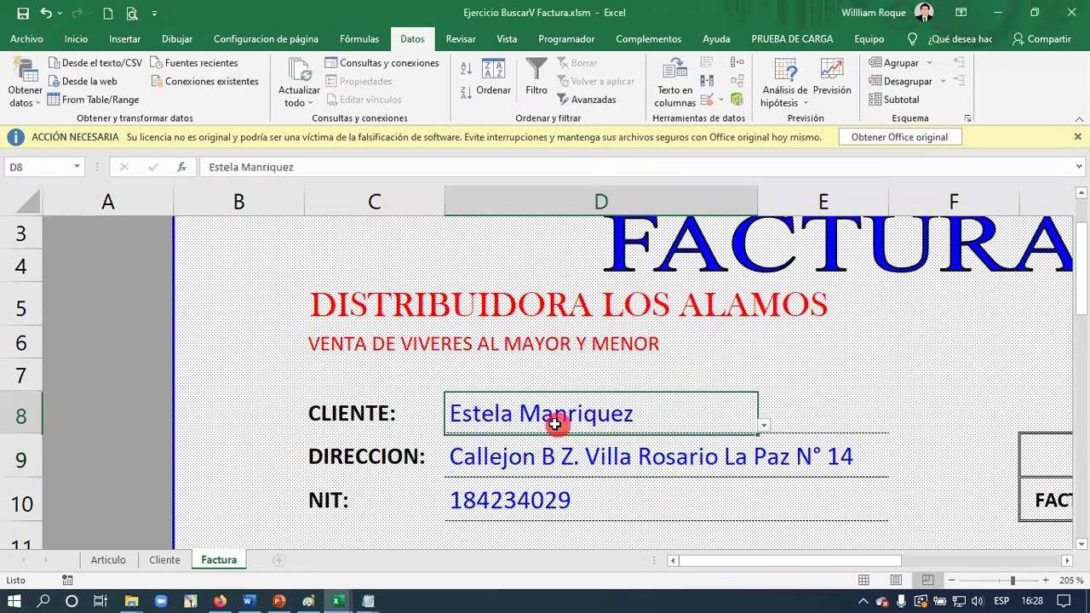
left_click(765, 424)
left_click(487, 379)
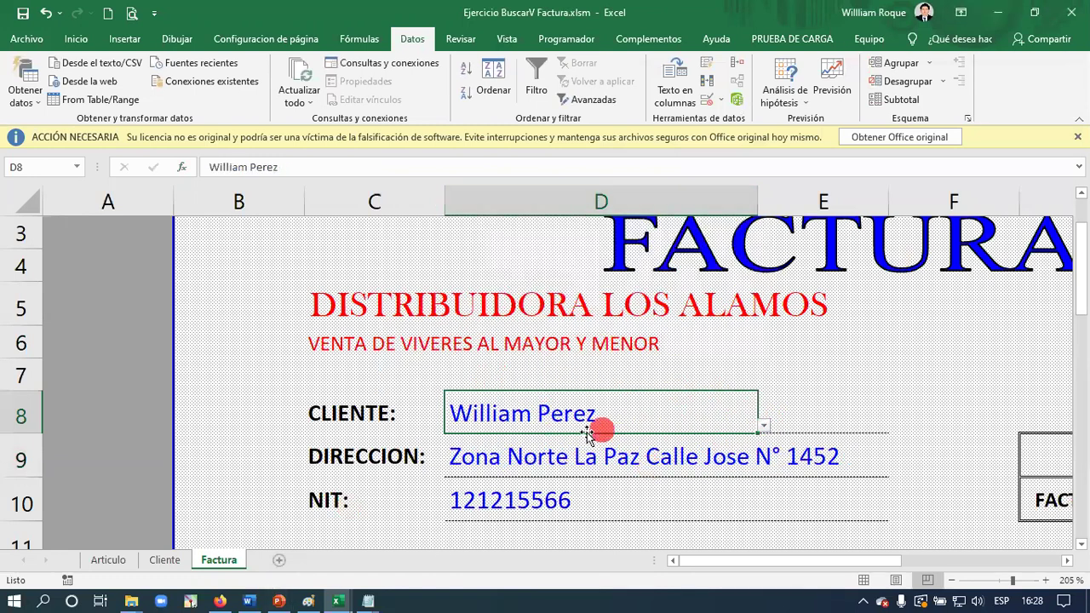
left_click(539, 455)
left_click(535, 506)
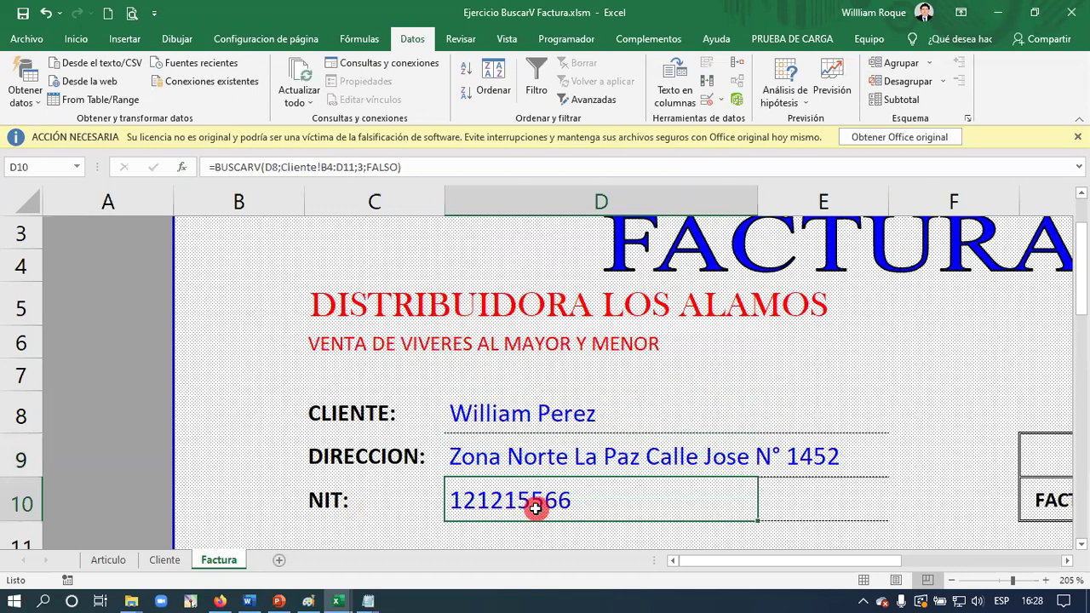
- Look over the name, address and NIT columns on the Cliente sheet
left_click(164, 560)
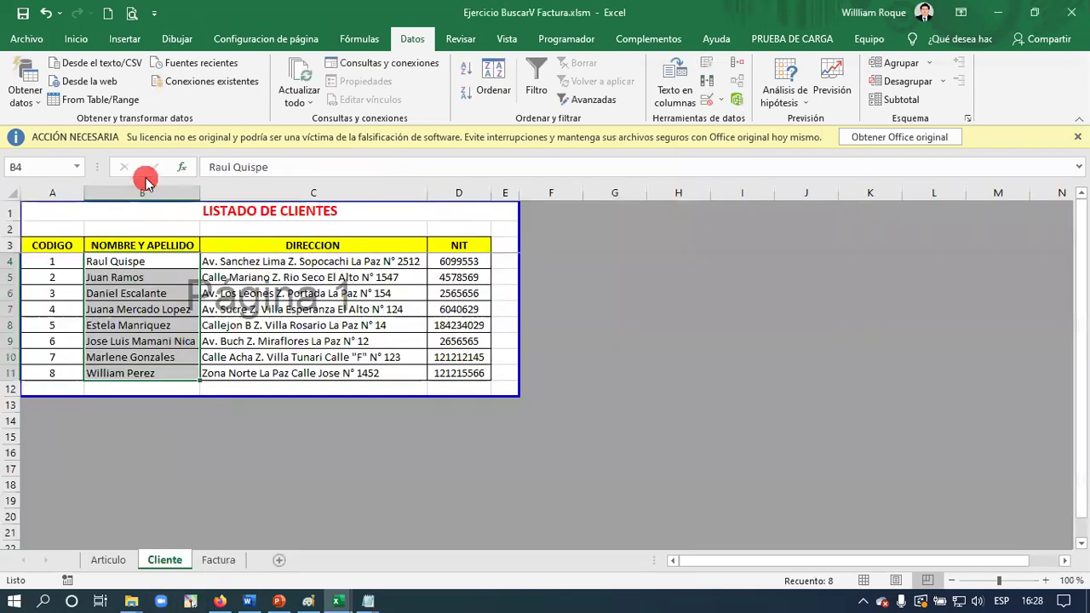
left_click_drag(145, 187, 298, 185)
left_click(462, 195)
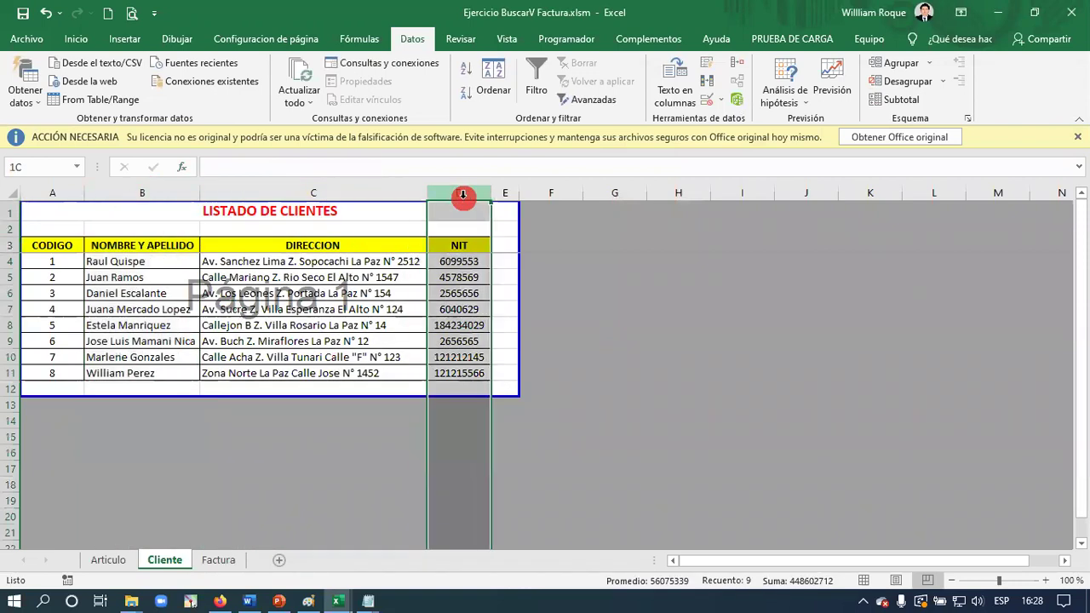
left_click(120, 262)
- Back on Factura, re-enter and commit the D9 address lookup formula
left_click(212, 565)
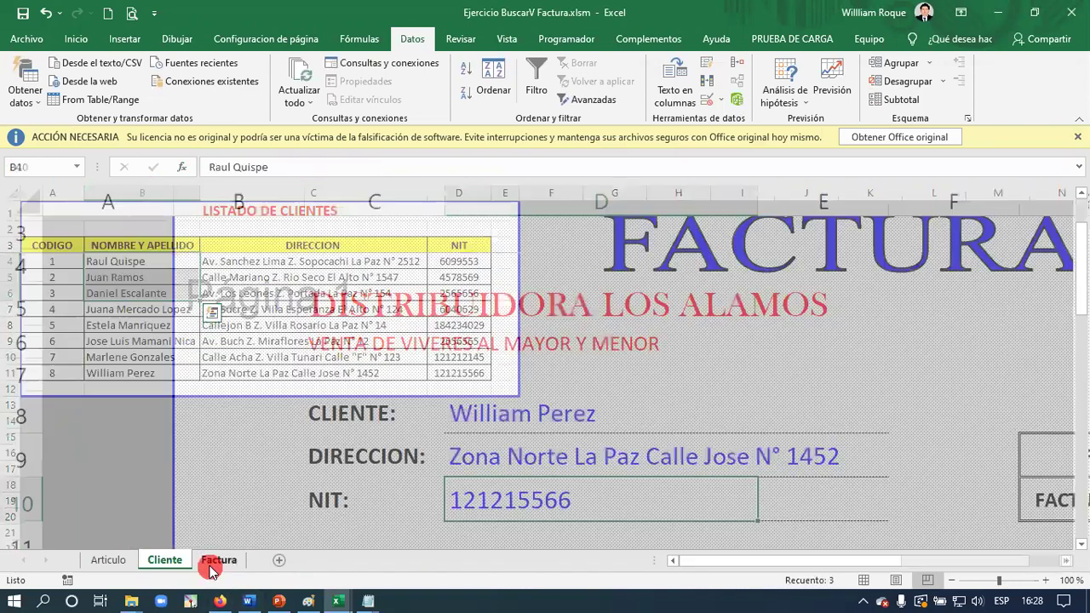
left_click(506, 418)
left_click(510, 456)
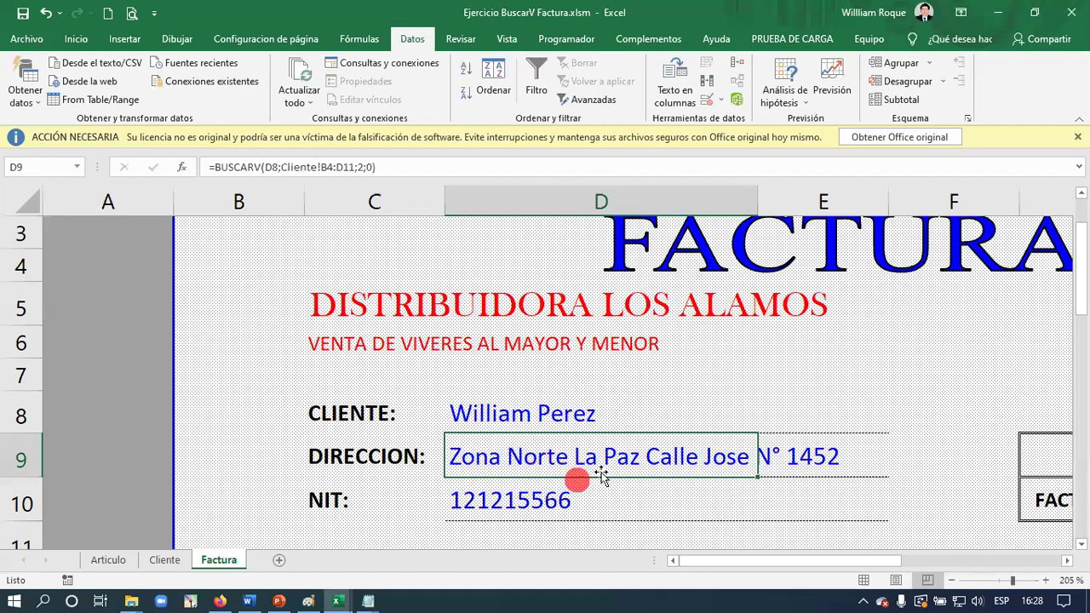
double_click(528, 456)
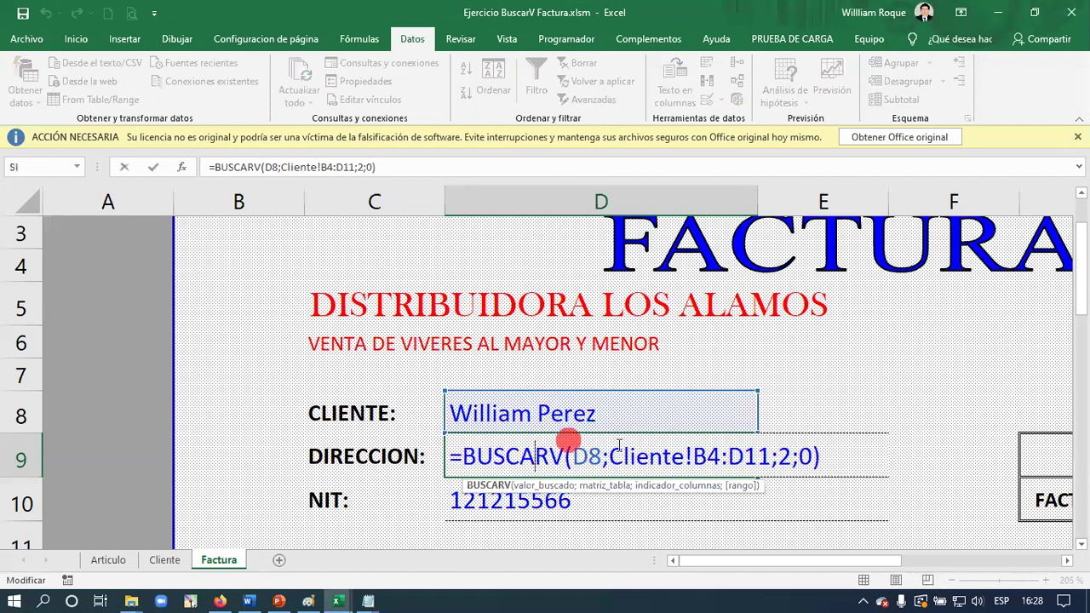
key("Return")
left_click(522, 406)
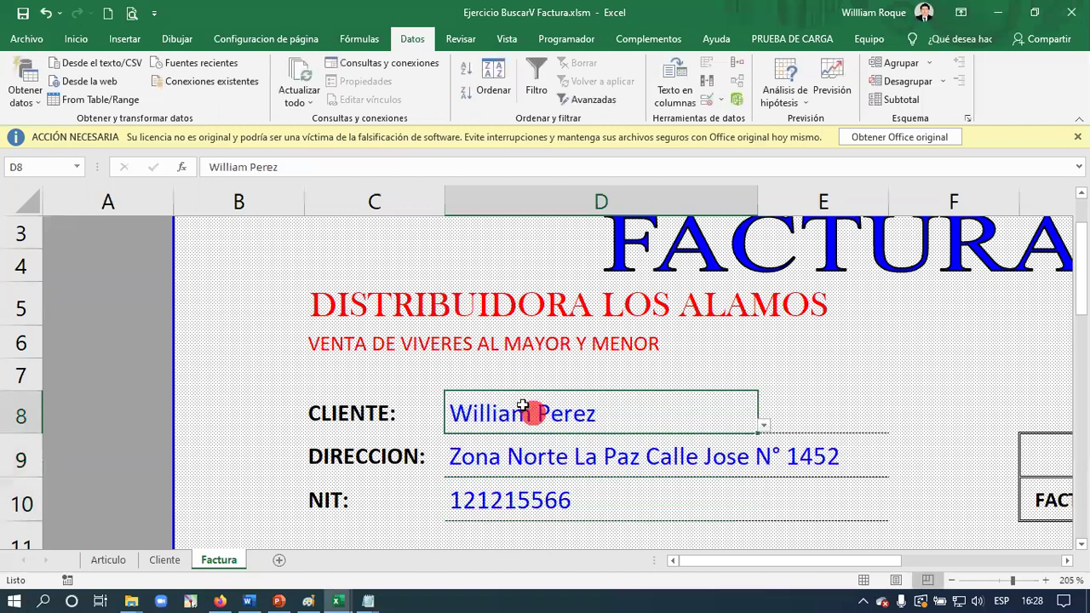
- On the Cliente sheet, select the lookup range B4:D11, then the whole client table A4:D11
left_click(167, 562)
left_click(214, 277)
left_click(145, 258)
left_click_drag(144, 259, 438, 373)
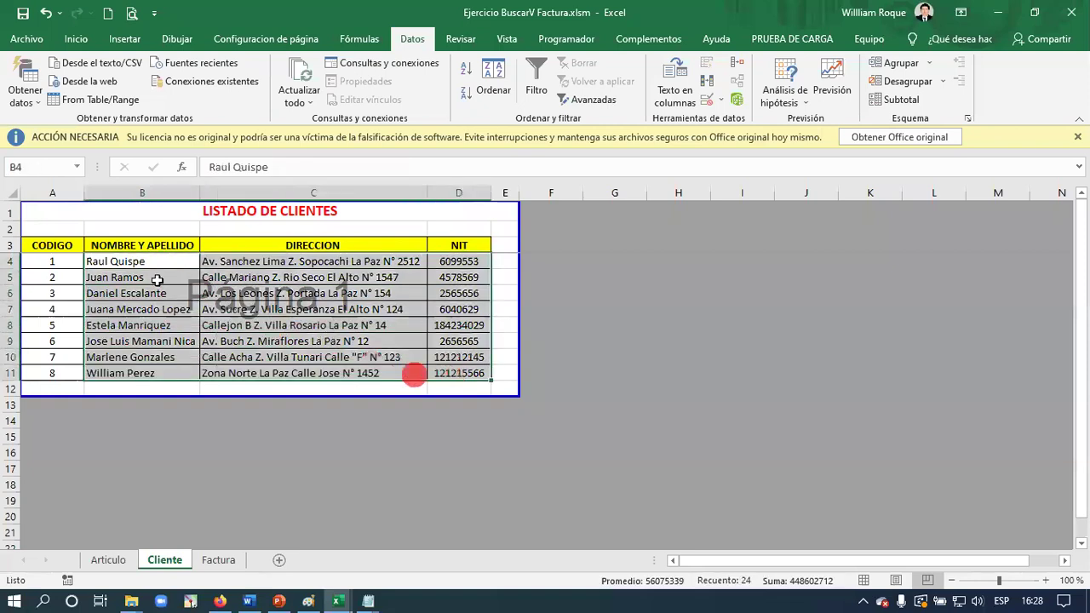
left_click_drag(119, 259, 460, 373)
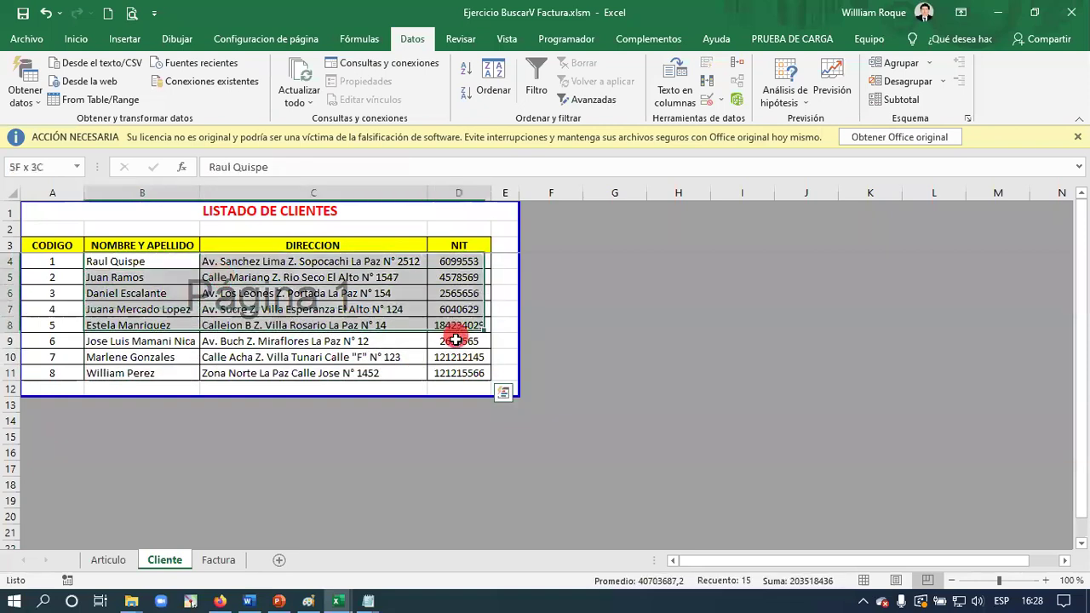
left_click(126, 258)
left_click(140, 293)
left_click_drag(53, 257, 462, 374)
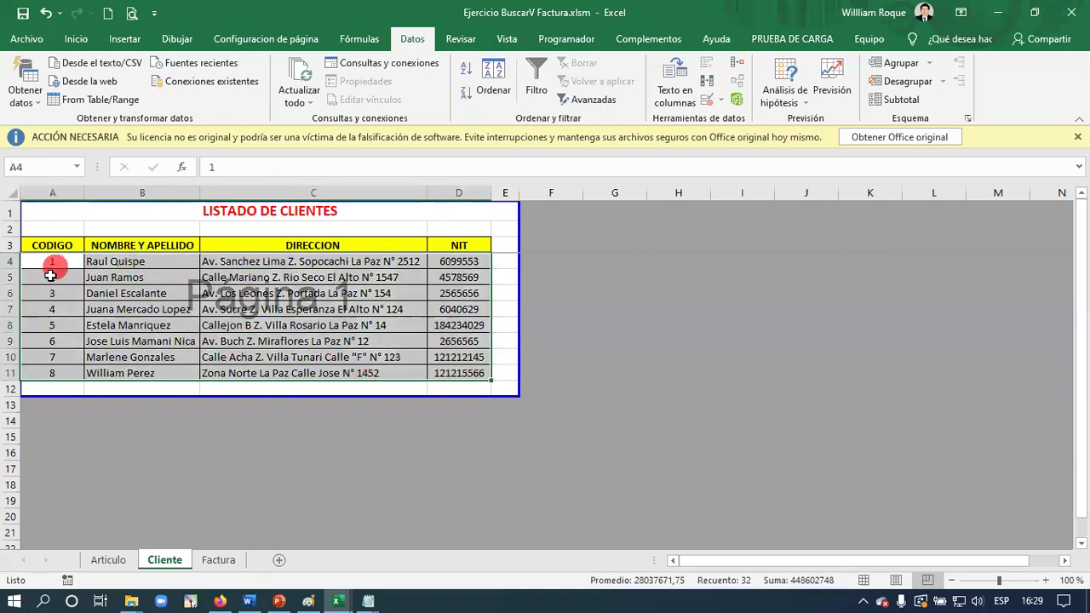
left_click(1006, 10)
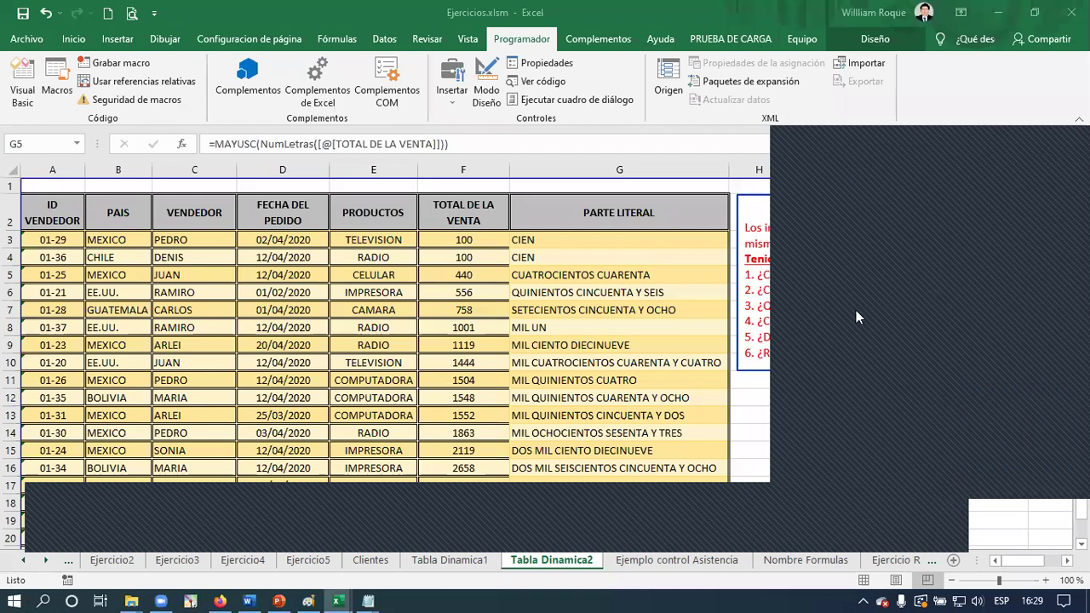
- Return from the Ejercicios workbook to the Factura sheet of Ejercicio BuscarV Factura, selecting D9
left_click(754, 359)
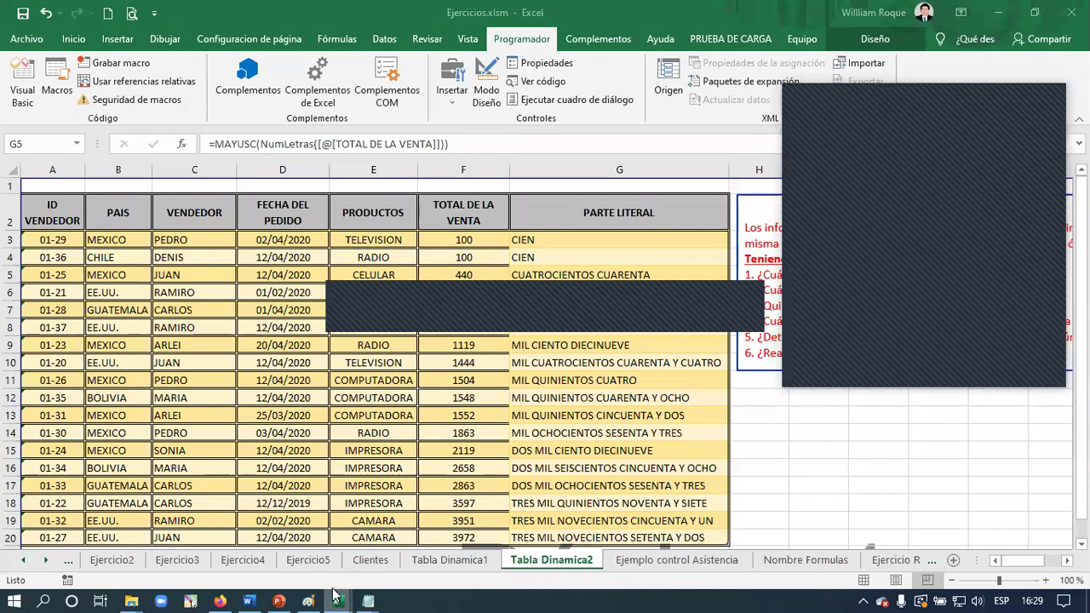
mouse_move(337, 600)
left_click(472, 522)
left_click(219, 559)
left_click(627, 456)
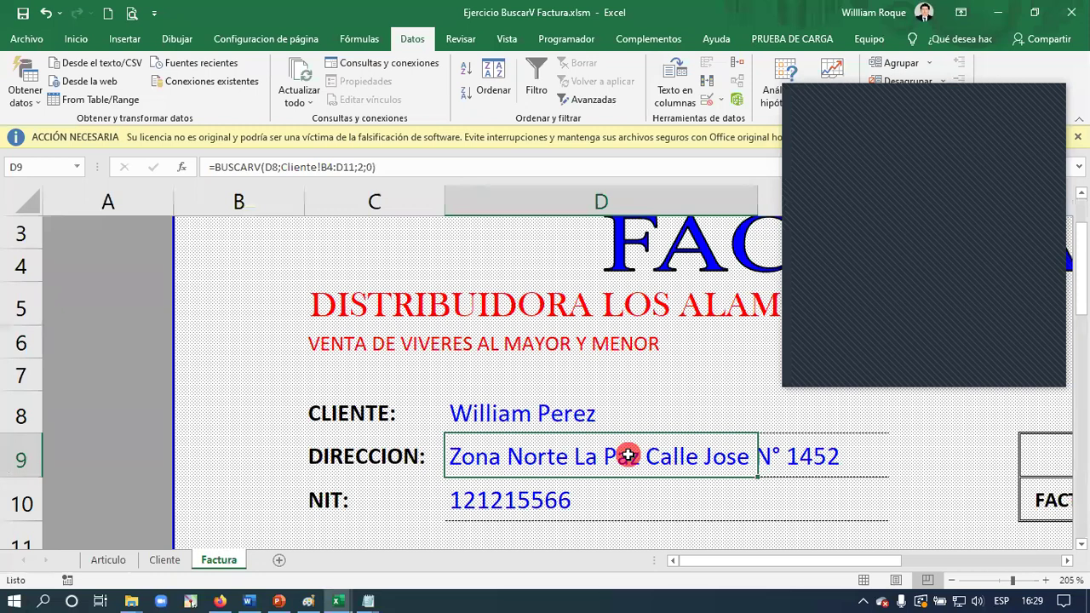
scroll(784, 391, "down", 1)
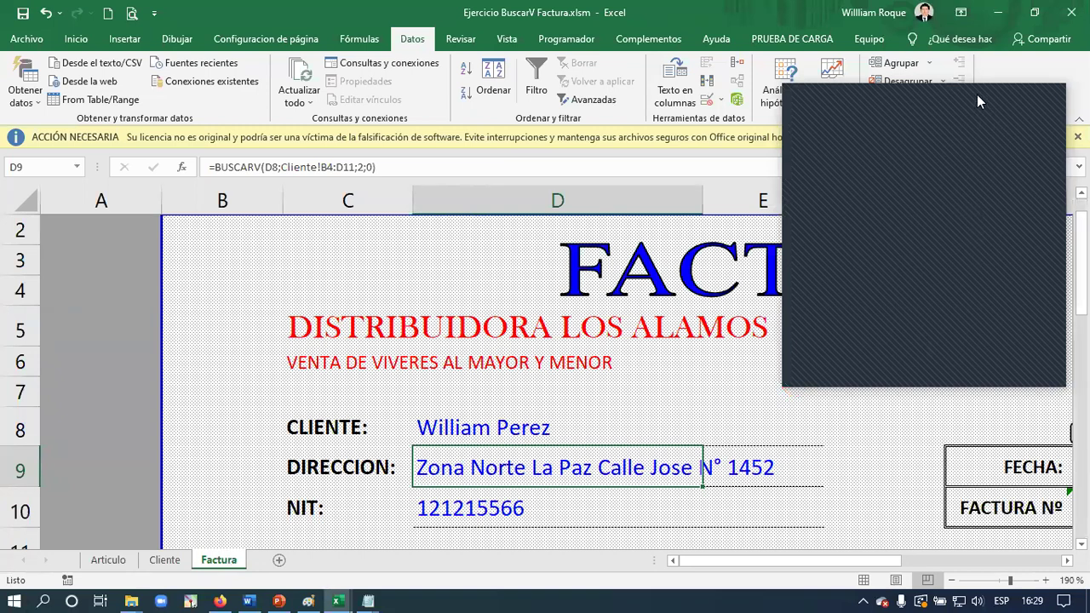
left_click(600, 356)
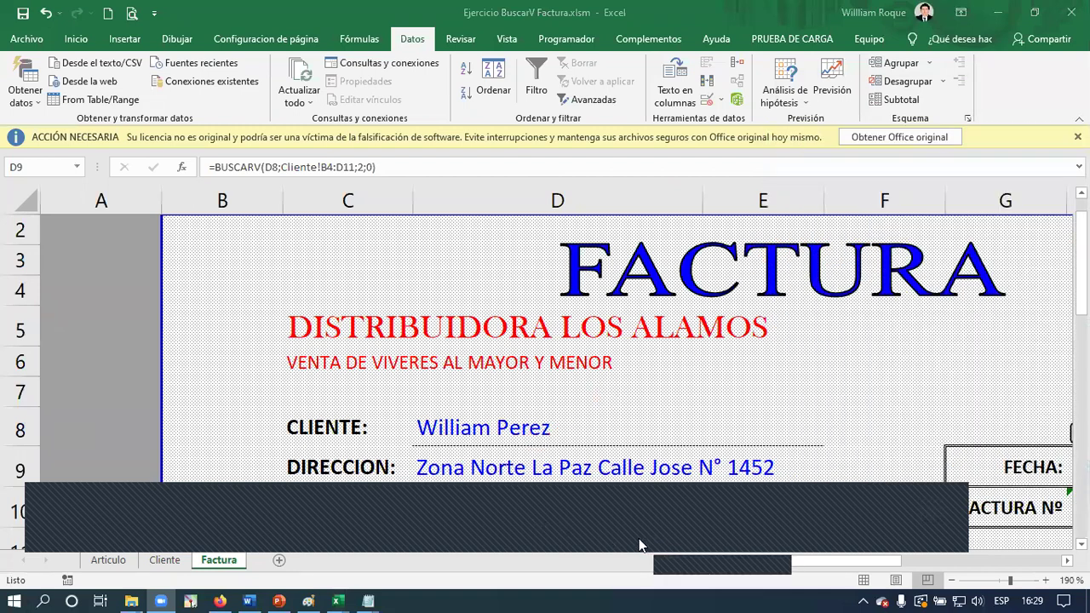
left_click(703, 380)
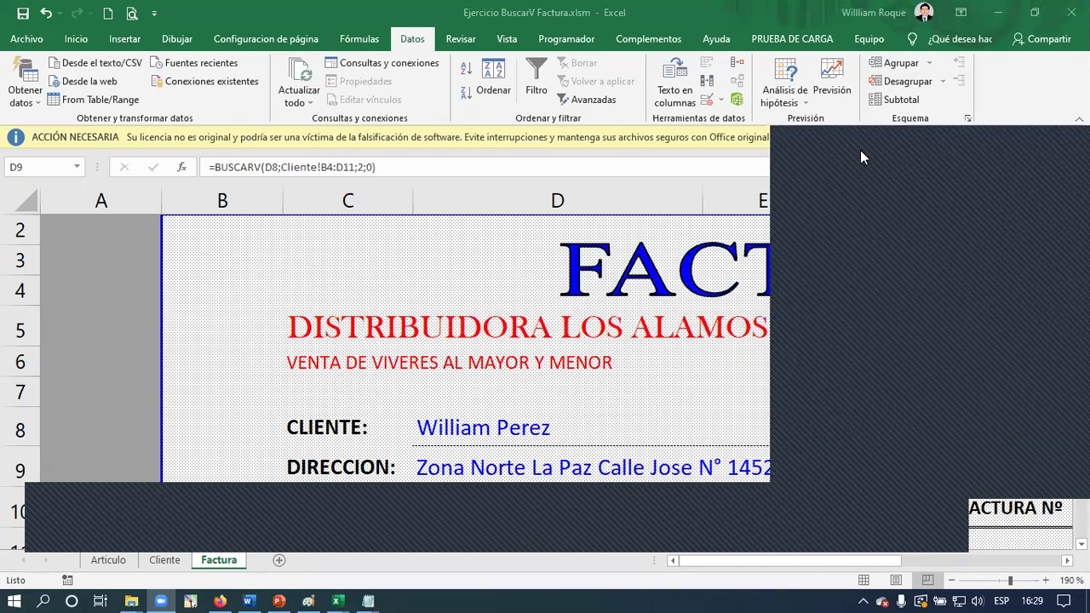
left_click(673, 350)
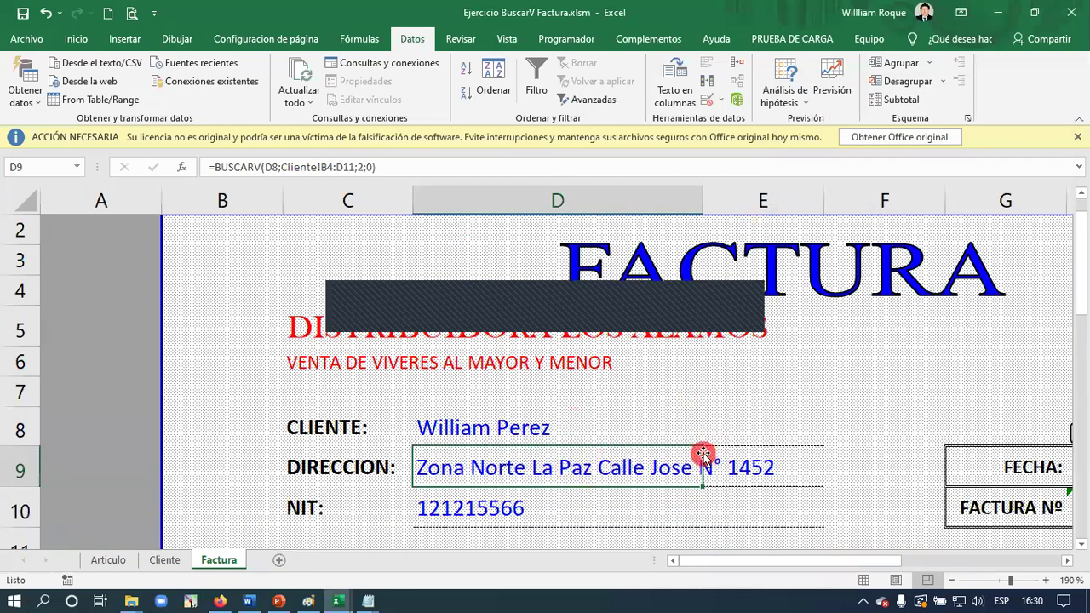
scroll(689, 438, "down", 3)
- Inspect D26's =NumLetras(H25)&" BOLIVIANOS" formula without changing it, then reach the Programador tab
scroll(683, 441, "down", 3, "ctrl")
scroll(683, 440, "up", 2, "ctrl")
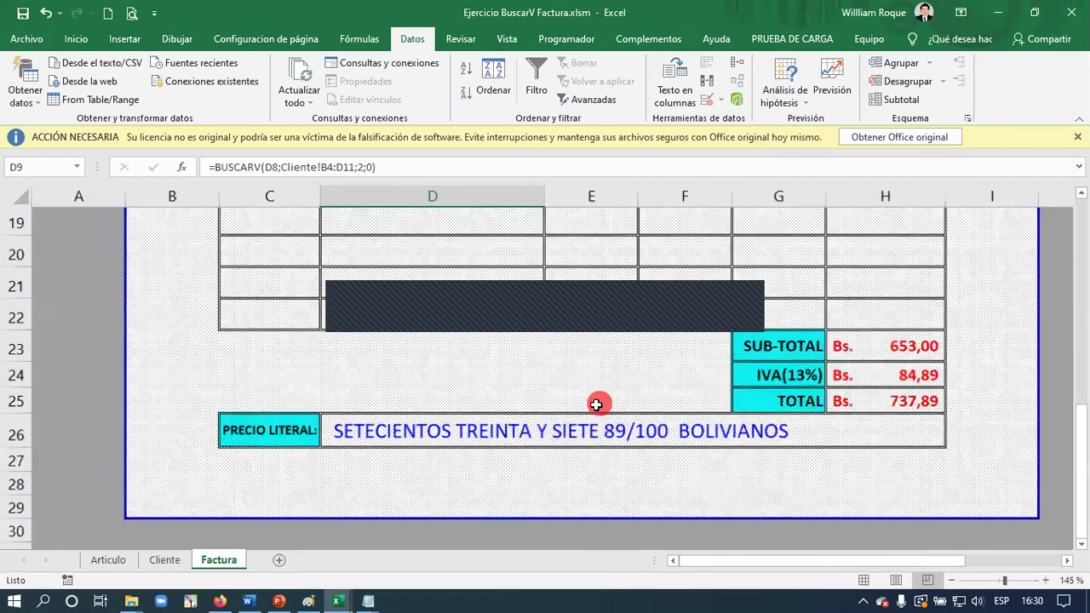
left_click(587, 430)
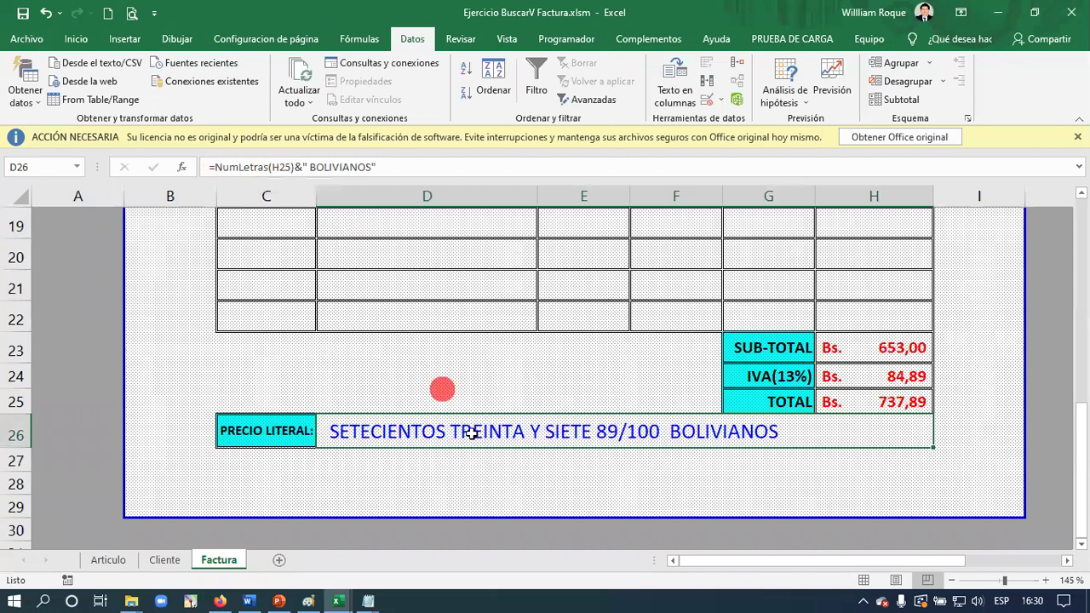
left_click(691, 455)
left_click(444, 426)
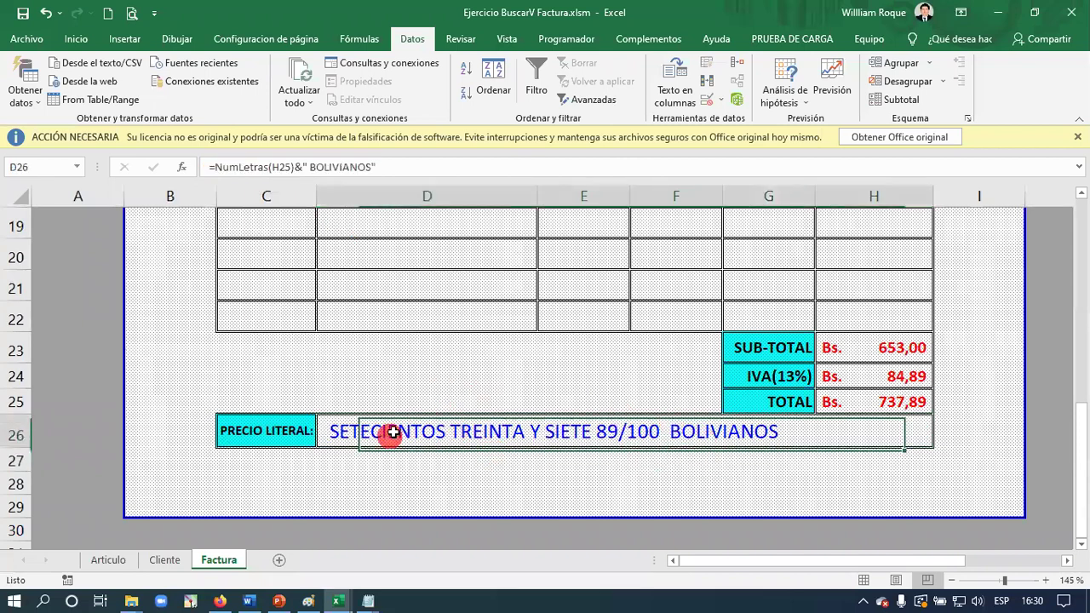
left_click_drag(269, 166, 214, 166)
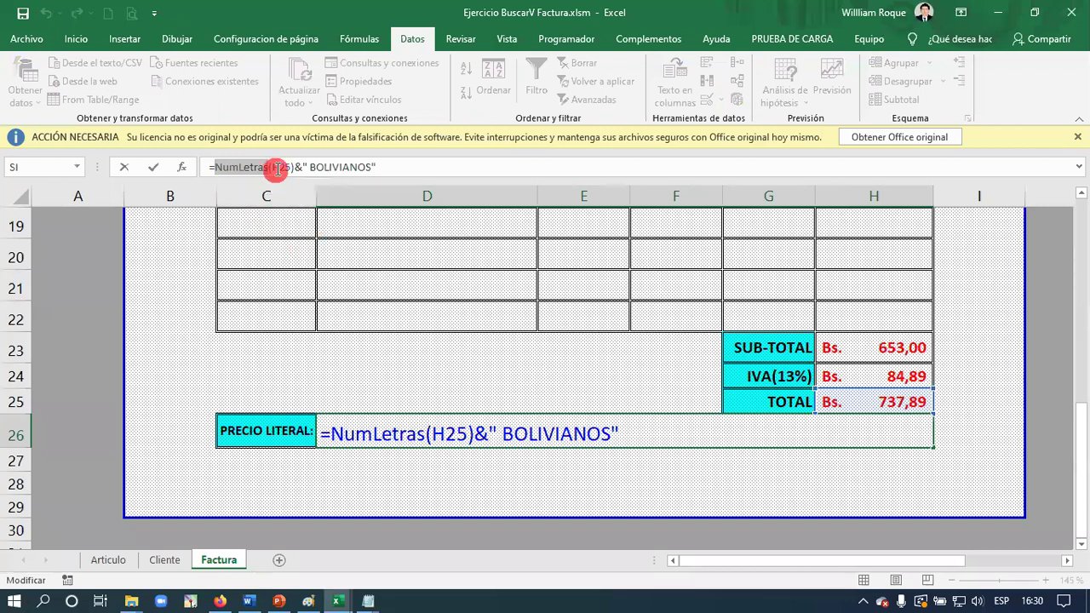
left_click(429, 379)
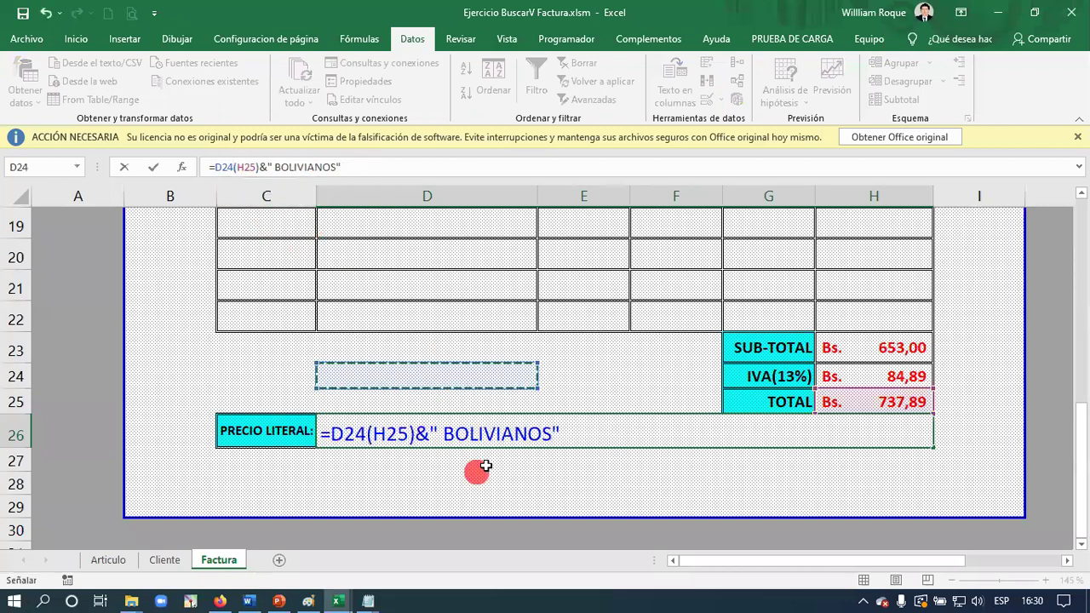
key("Escape")
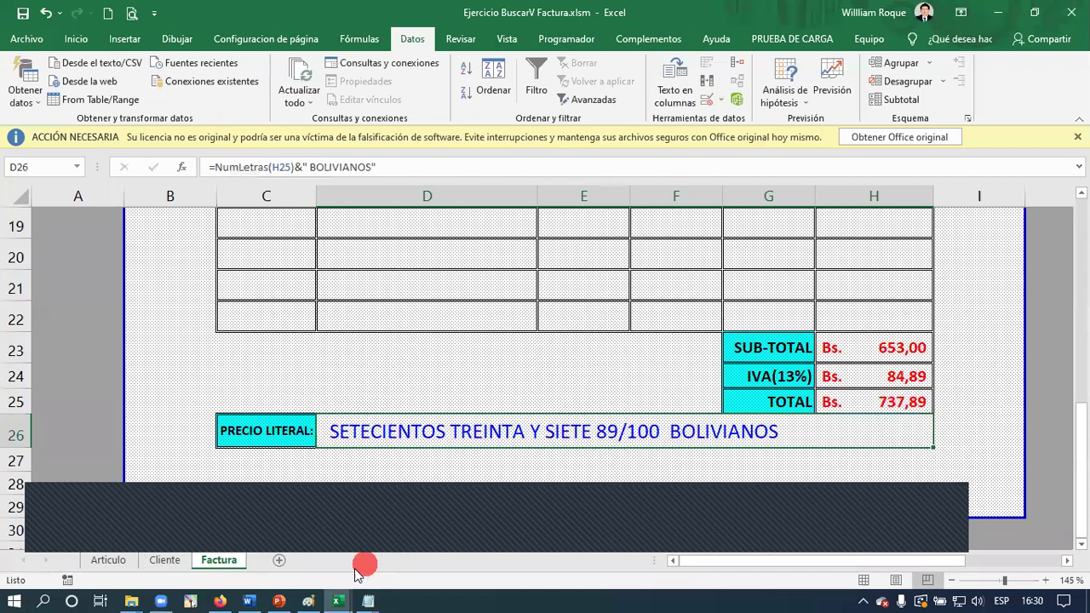
left_click(509, 41)
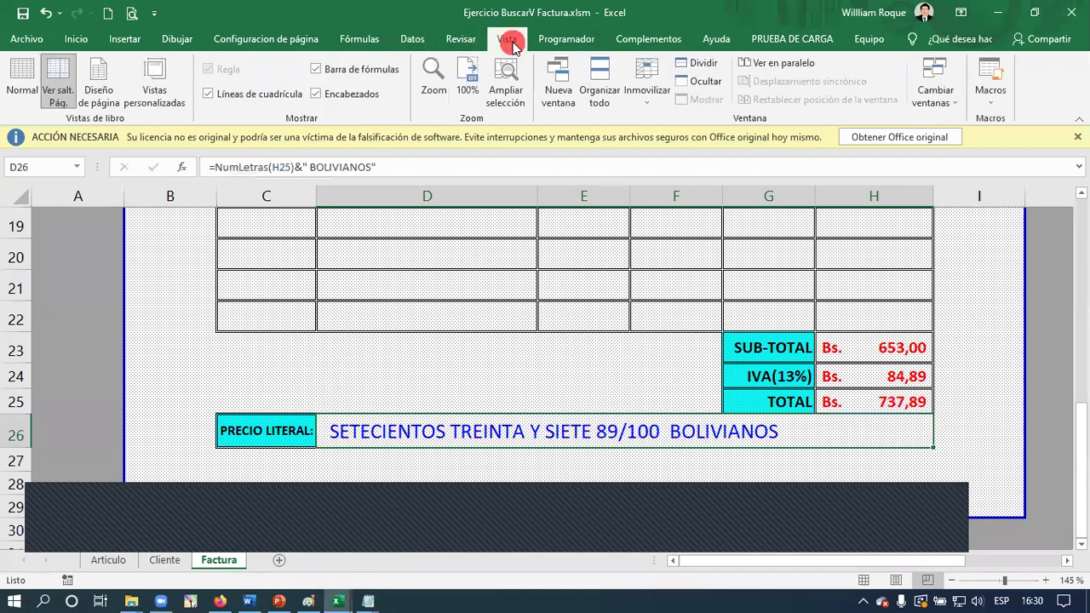
left_click(564, 39)
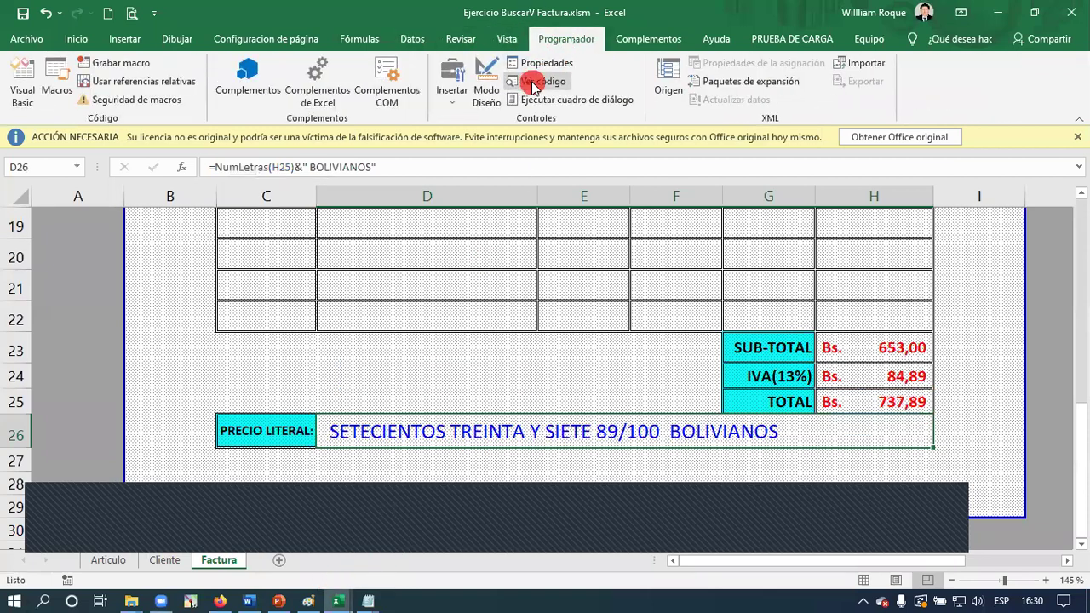
- Open Visual Basic and show Módulo1 of Ejercicio BuscarV Factura.xlsm with the NumLetras code
left_click(536, 81)
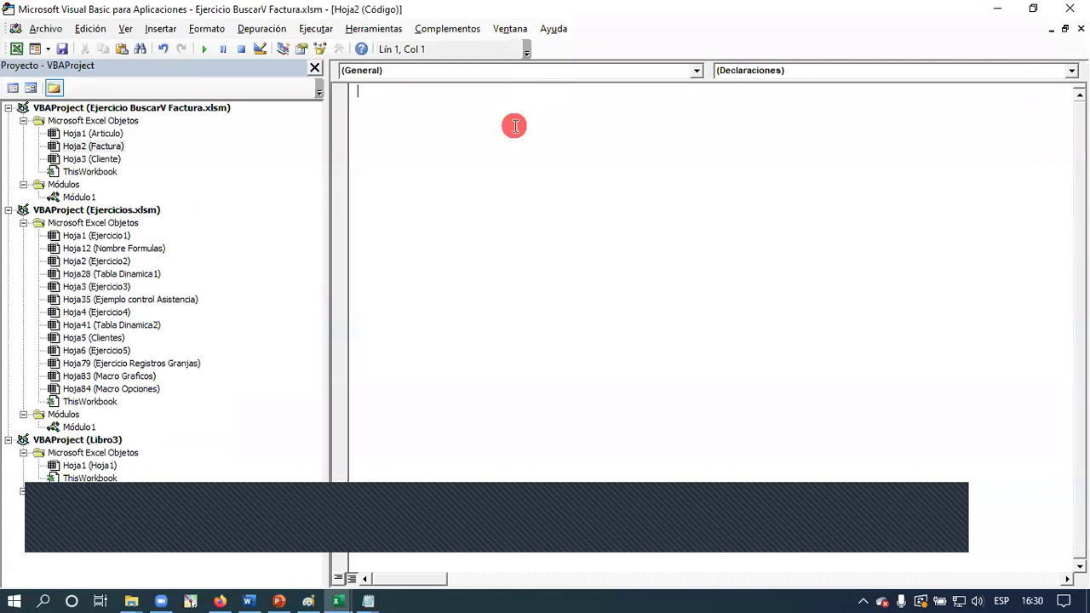
left_click(132, 108)
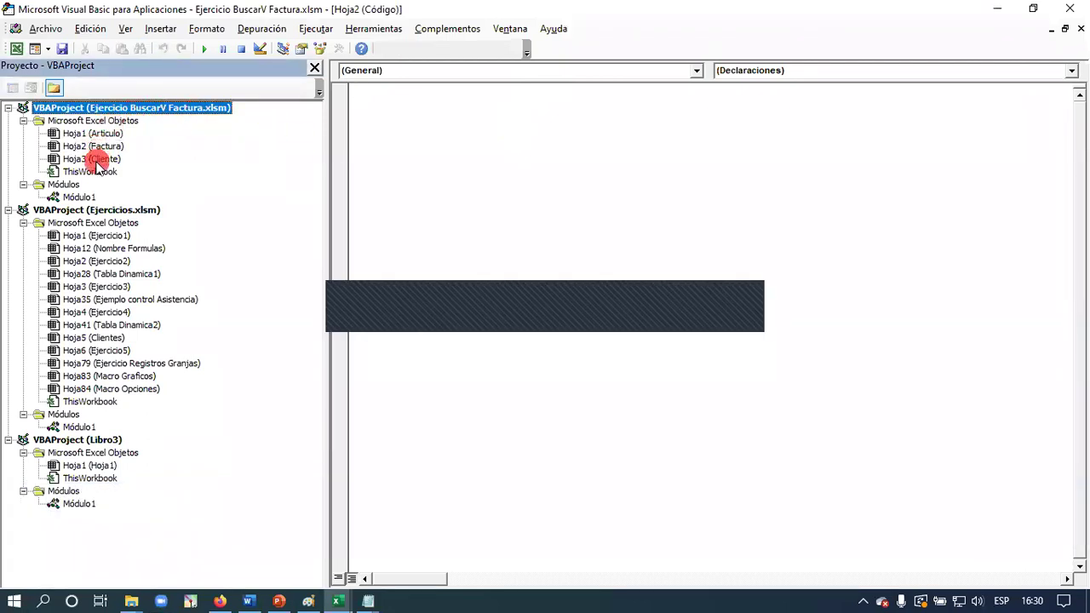
double_click(79, 197)
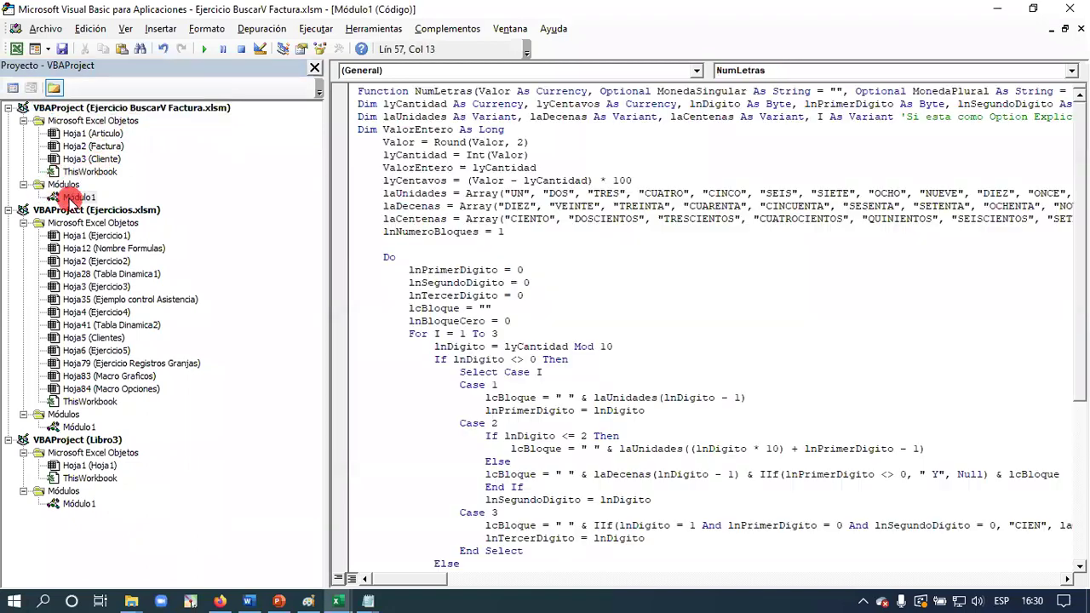
scroll(550, 149, "down", 1)
scroll(550, 149, "down", 4)
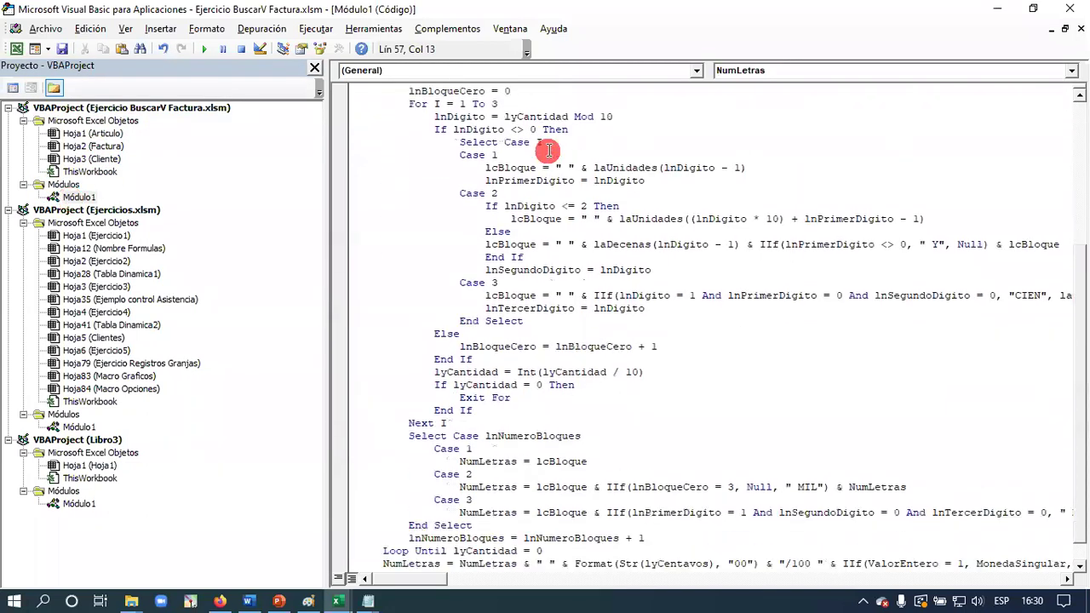
scroll(550, 149, "down", 2)
scroll(552, 151, "up", 3)
scroll(510, 213, "up", 4)
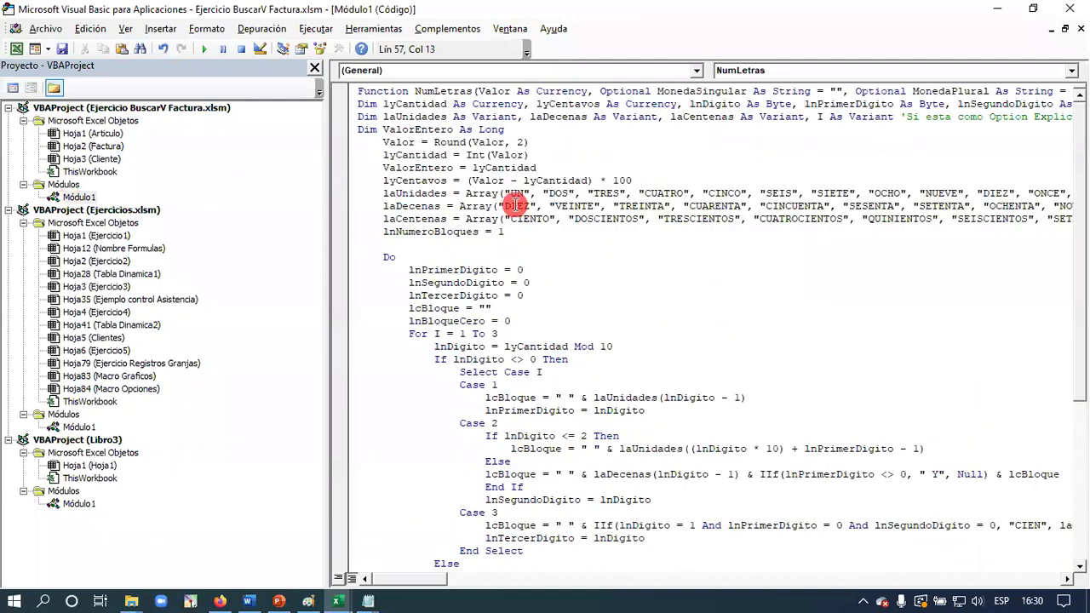
- Try appending digits to NumLetras in its name, Case 2 and final assignment lines
left_click(472, 91)
type("1")
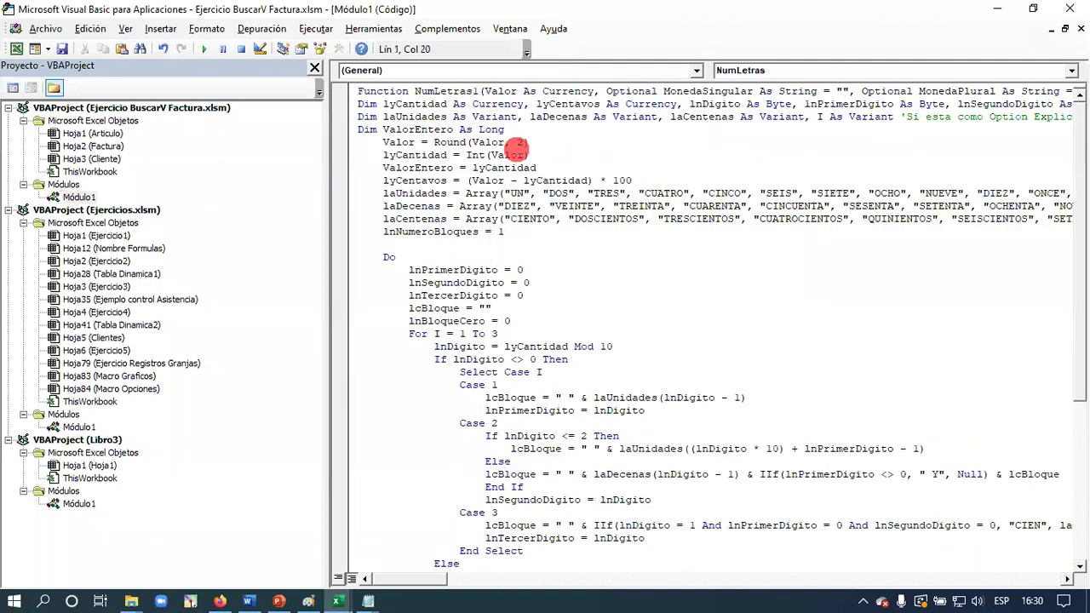
key("BackSpace")
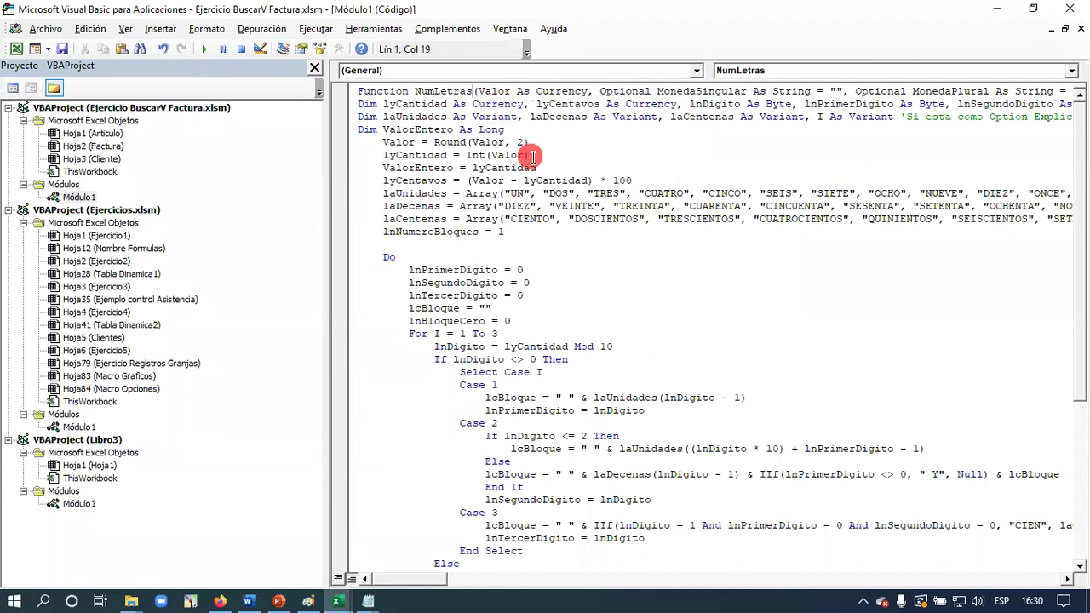
scroll(505, 281, "down", 3)
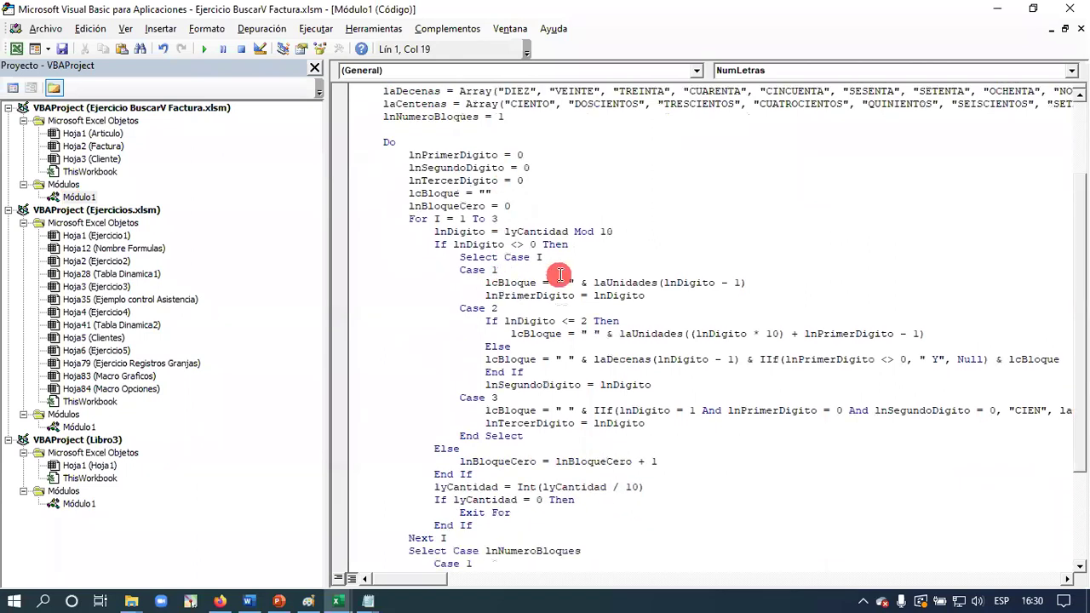
scroll(548, 349, "down", 4)
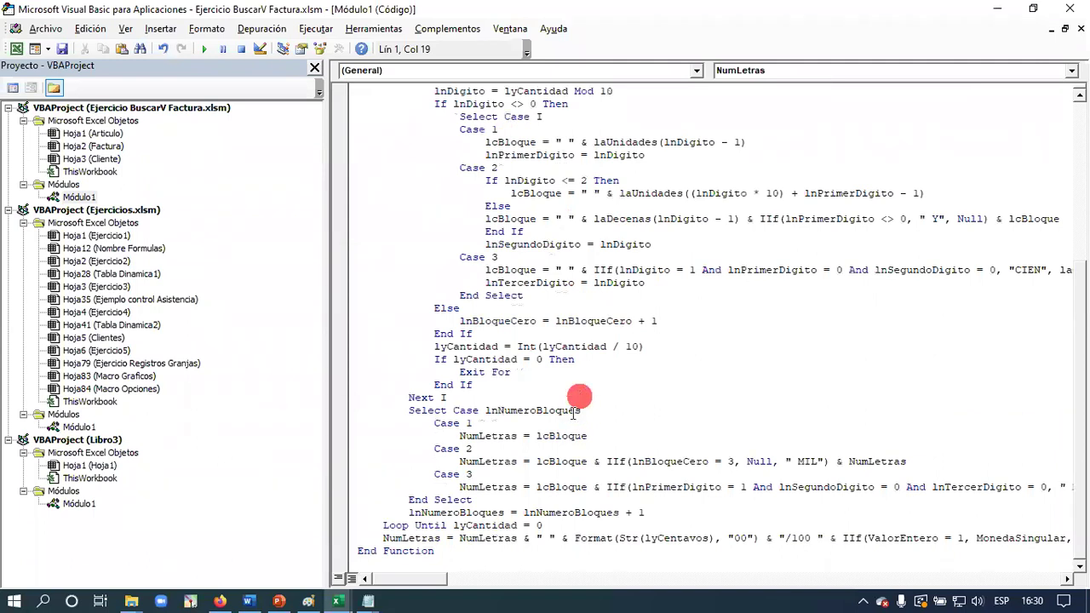
type("1")
left_click(518, 461)
type("1")
type("1")
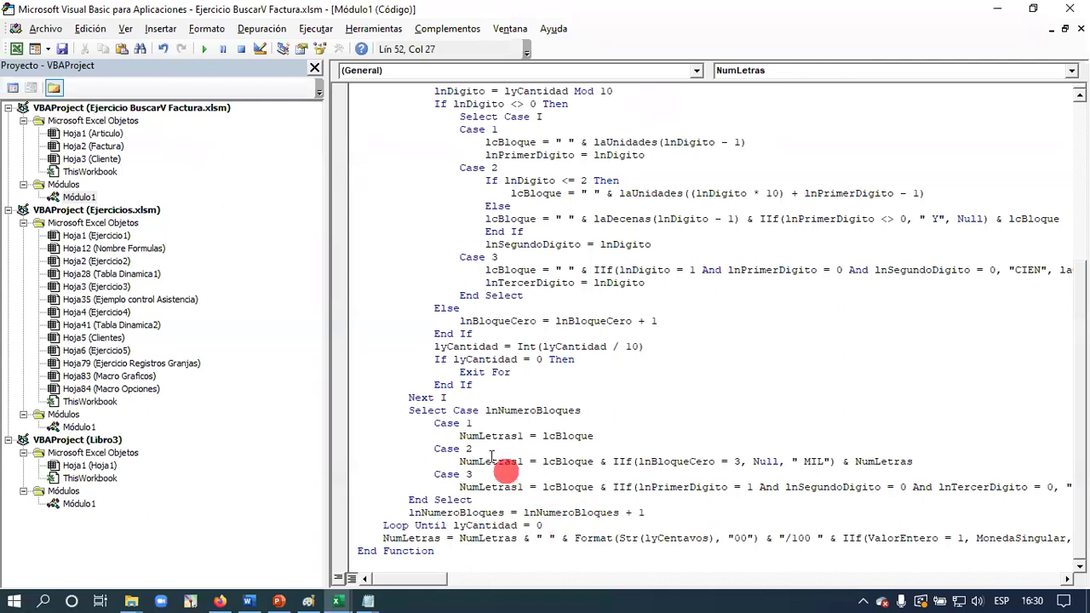
left_click(441, 538)
type("1")
scroll(502, 323, "up", 5)
scroll(523, 357, "up", 2)
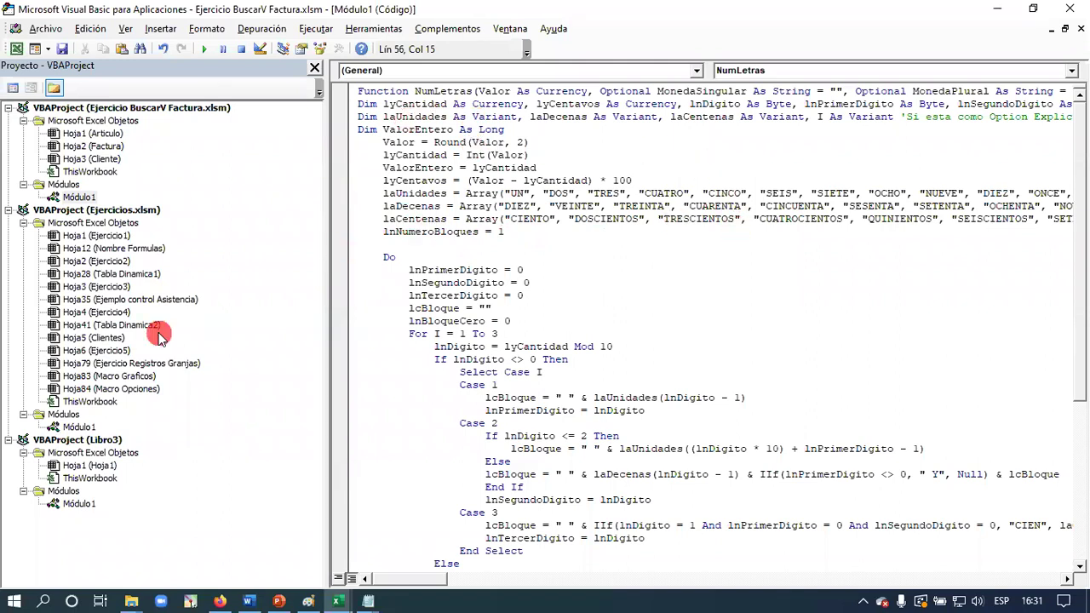
- Open Módulo1 of Ejercicios.xlsm and scroll to Sub Relleno_naranja
double_click(94, 475)
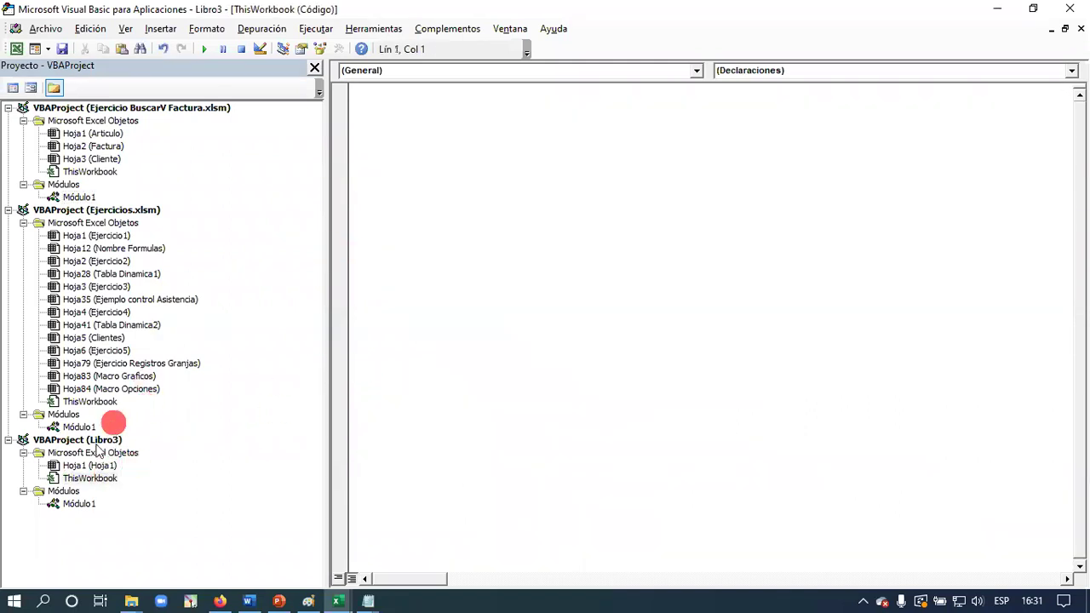
double_click(80, 426)
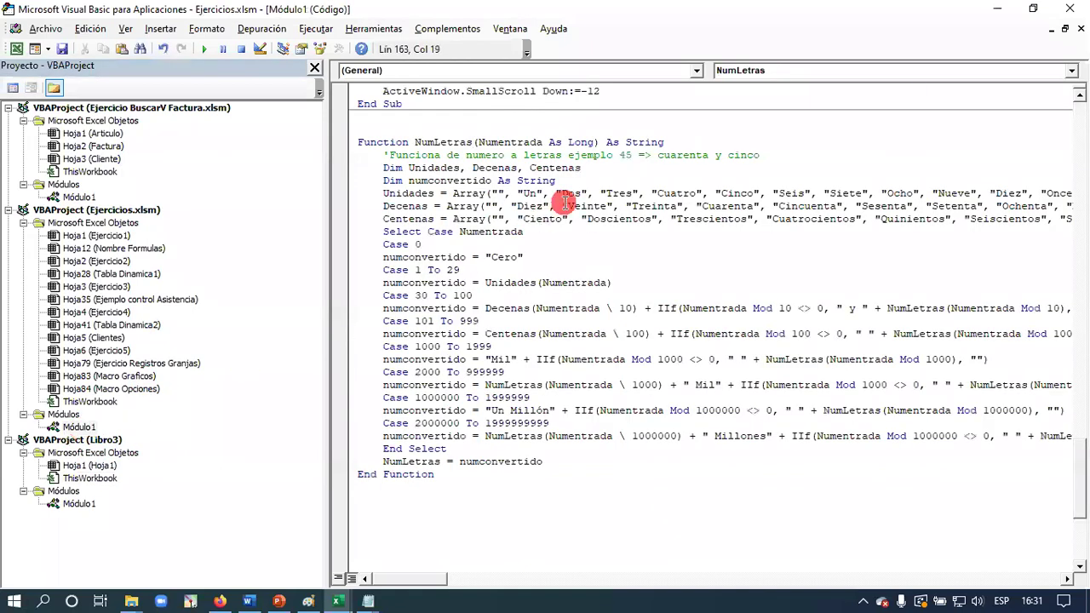
scroll(518, 223, "up", 7)
scroll(518, 226, "up", 5)
scroll(519, 225, "up", 5)
scroll(518, 256, "up", 5)
scroll(518, 256, "up", 2)
scroll(519, 256, "up", 3)
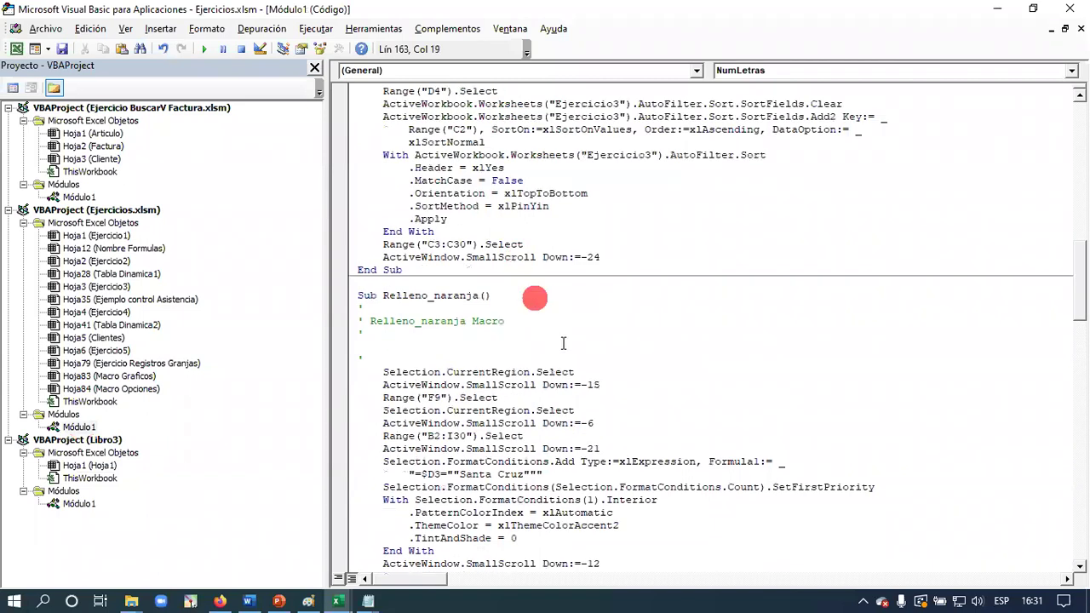
scroll(533, 292, "down", 2)
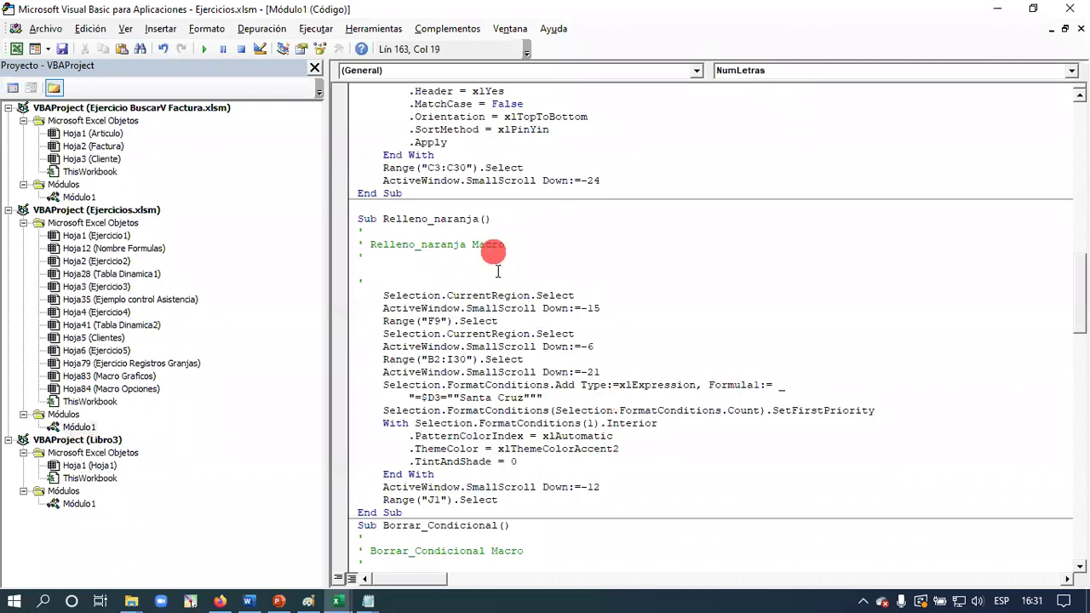
- Change the macro's final line to Range("a1").Select instead of J1
left_click(554, 346)
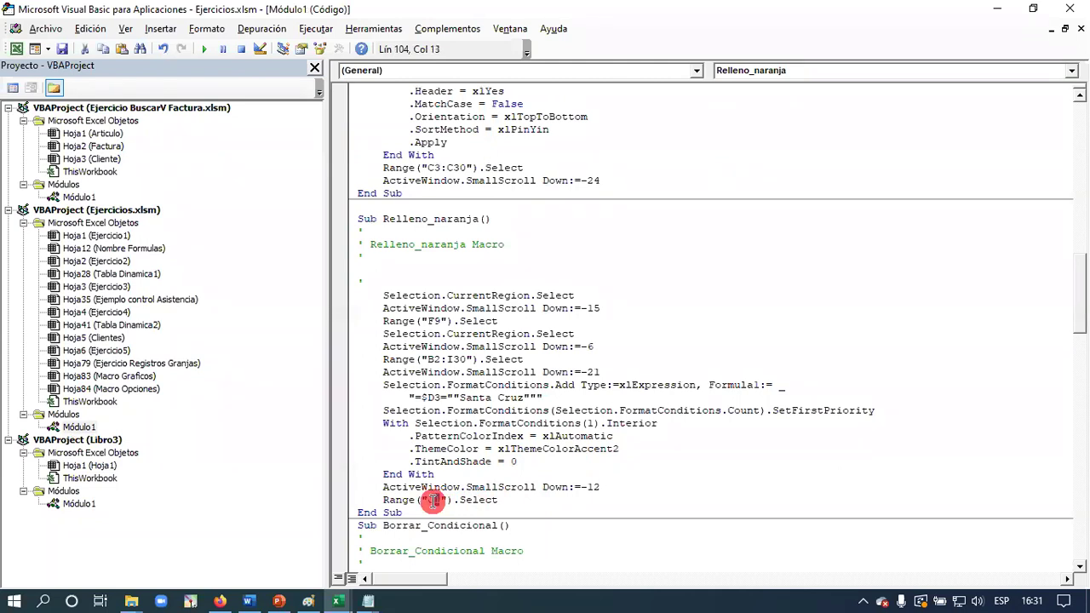
double_click(431, 499)
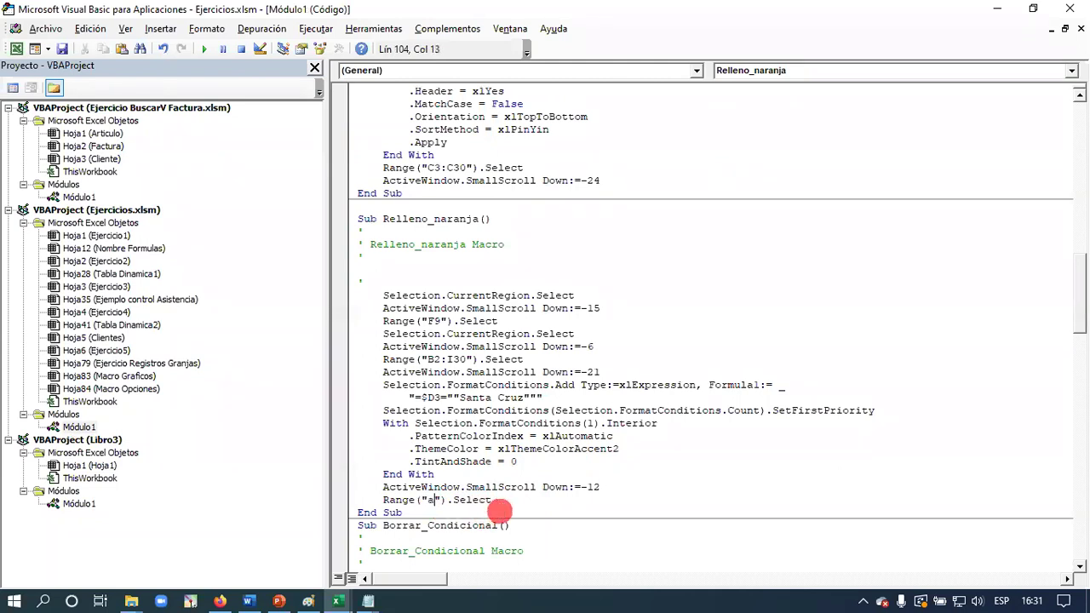
type("1")
left_click(493, 474)
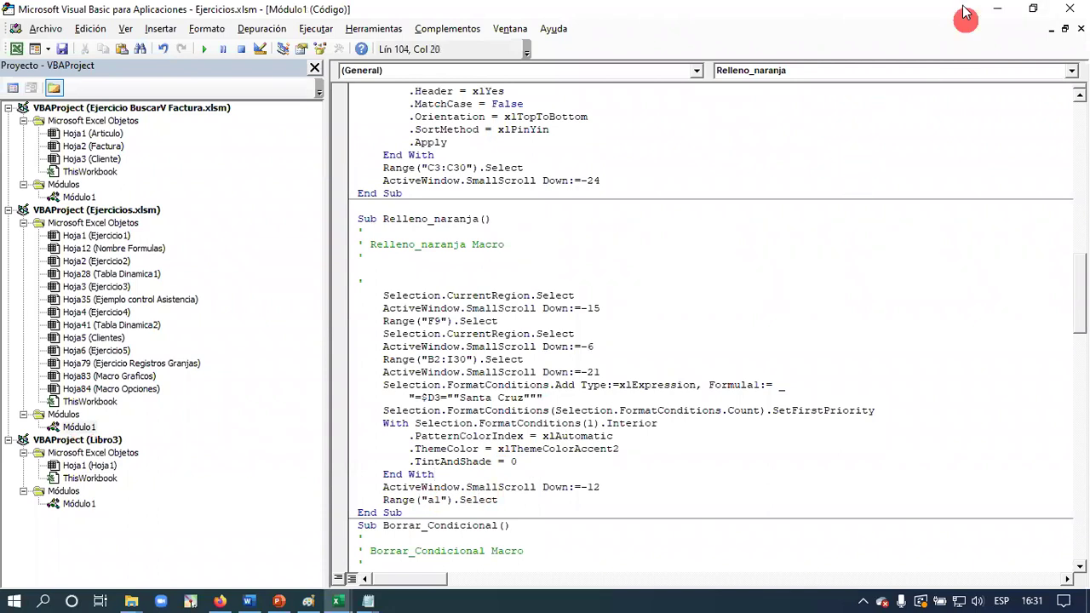
left_click(998, 9)
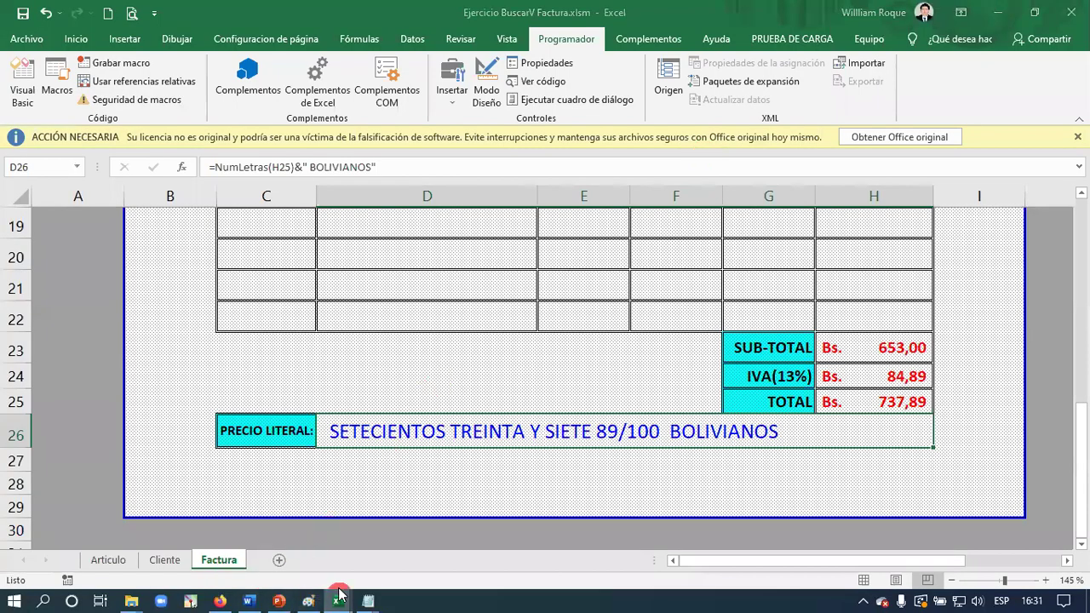
- Run the Rellenar naranja macro on the Ejercicio4 sales table B2:I17 in Ejercicios.xlsm
mouse_move(337, 599)
left_click(132, 547)
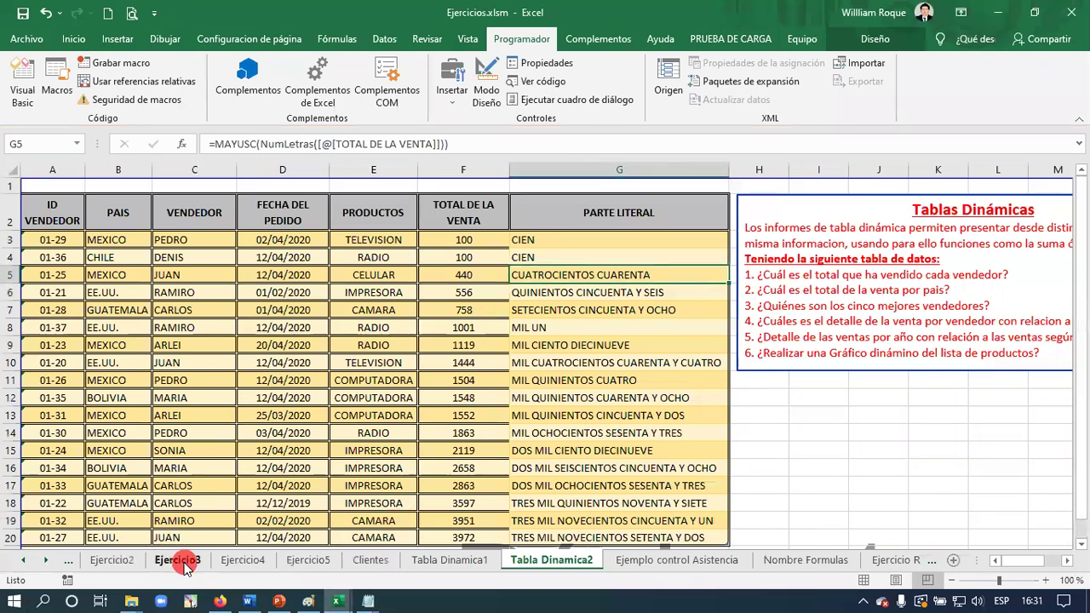
left_click(184, 565)
left_click(243, 562)
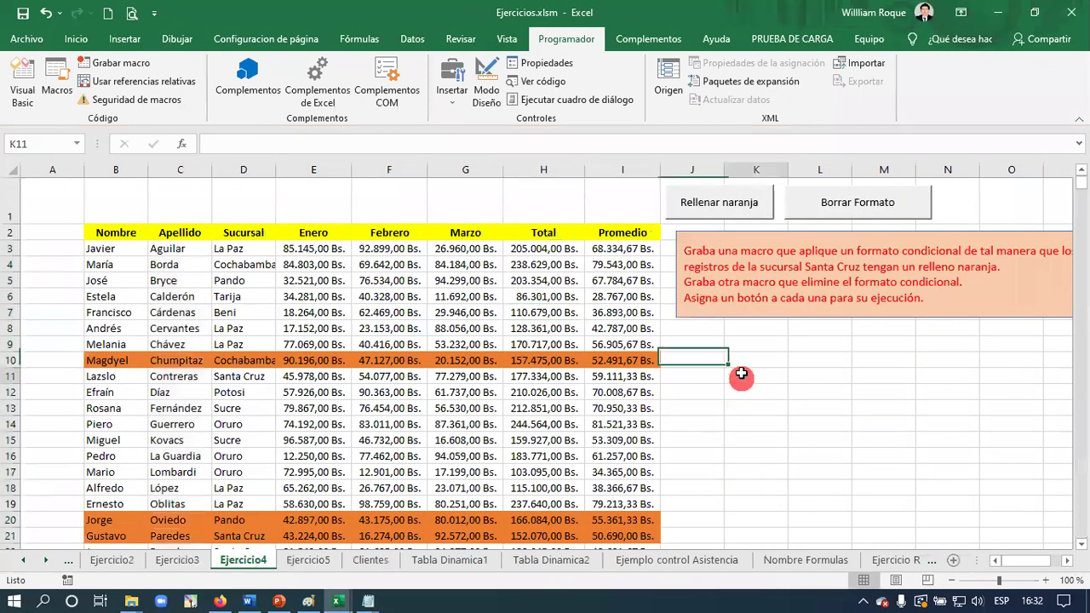
left_click(729, 210)
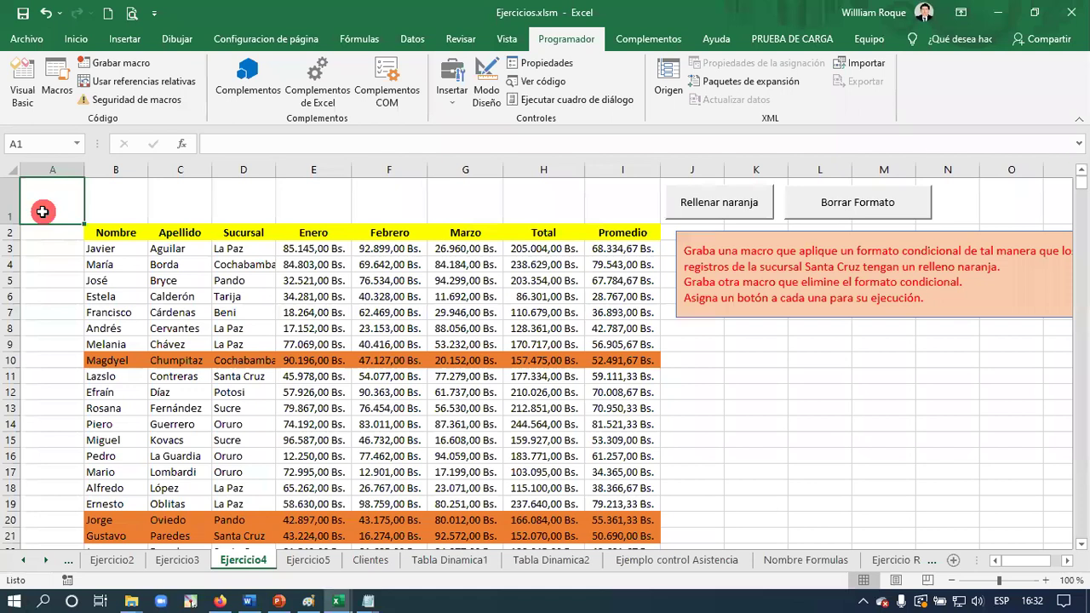
left_click_drag(97, 232, 627, 472)
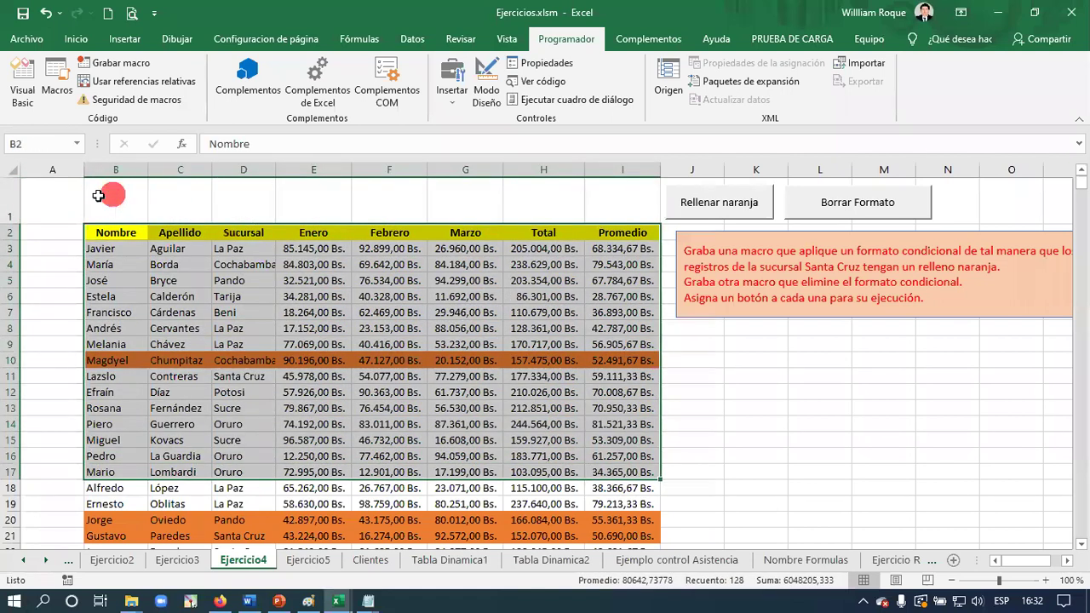
left_click(798, 357)
left_click(720, 202)
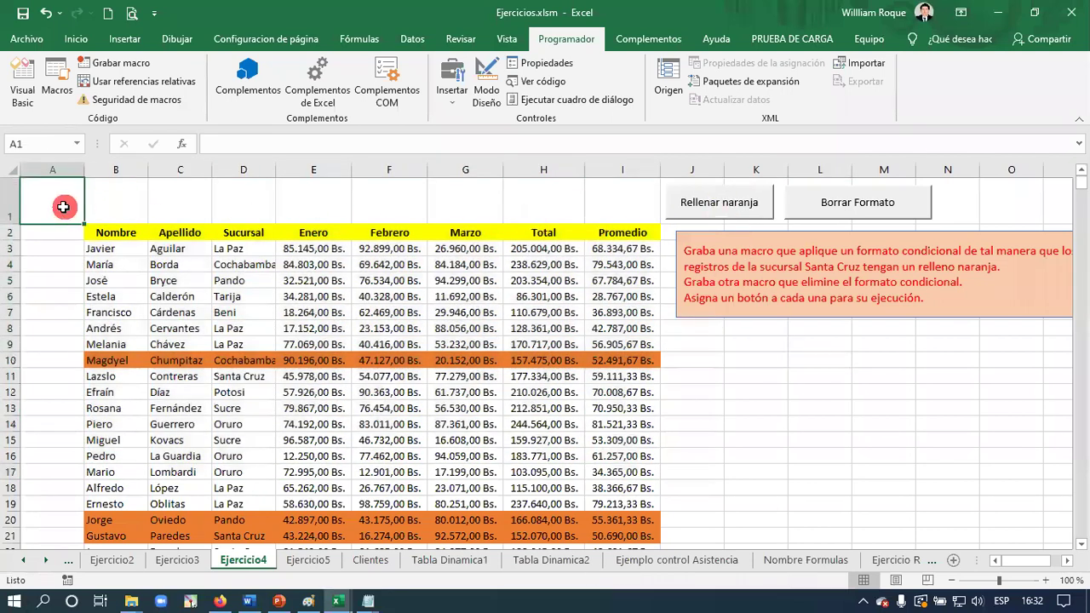
- Minimize the Ejercicios workbook and bring the VBA editor back to the front
left_click(997, 12)
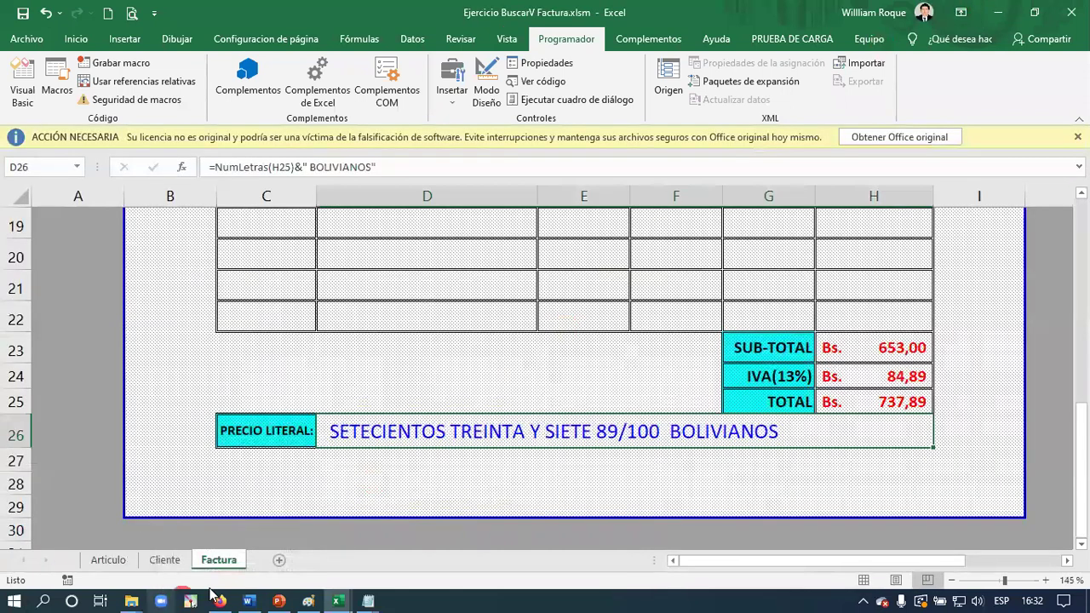
left_click(383, 593)
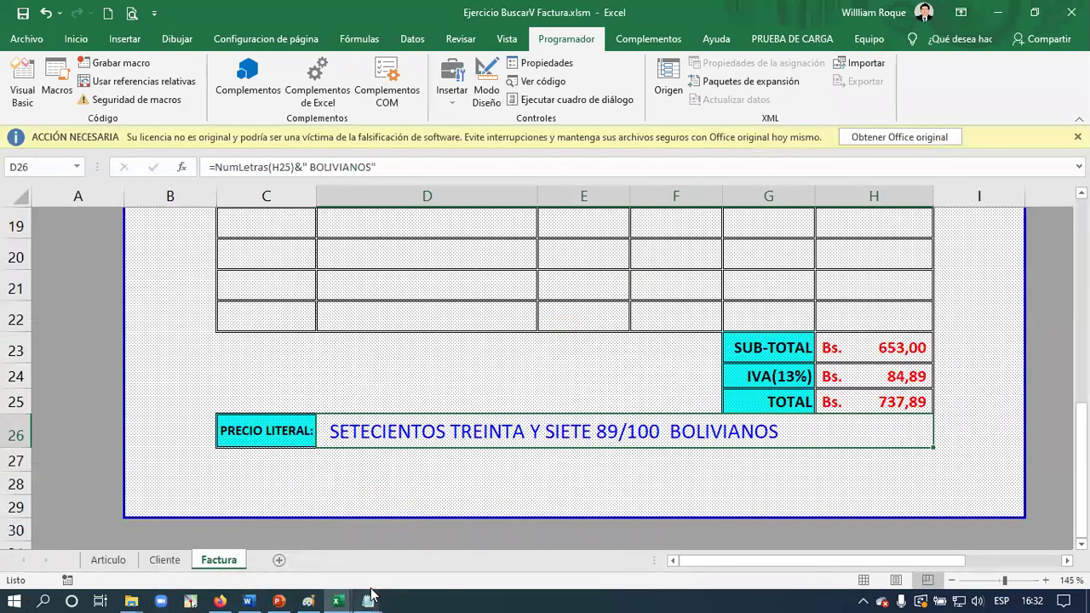
mouse_move(338, 600)
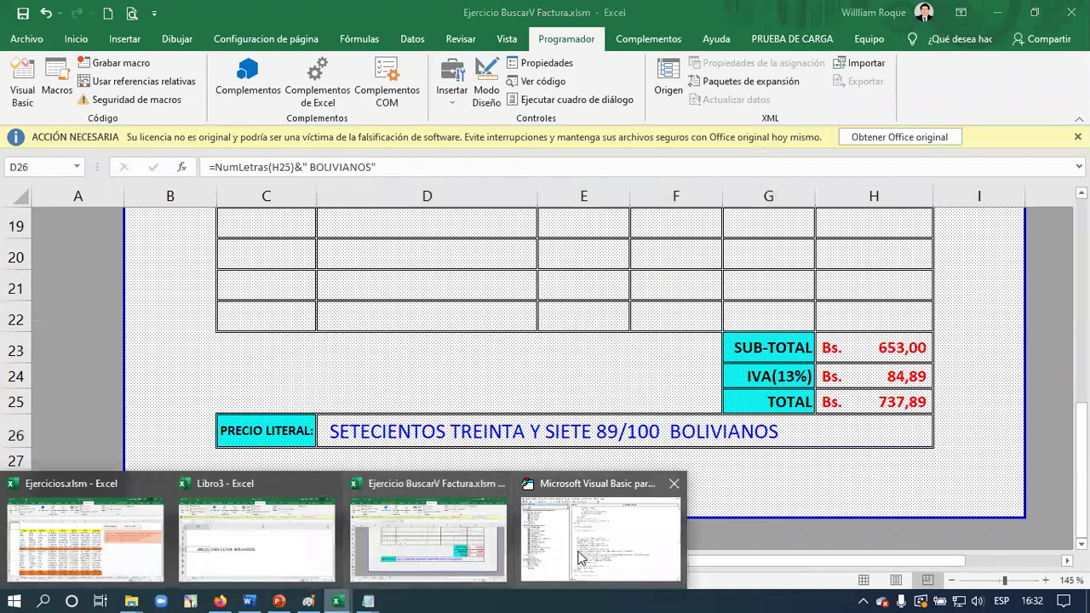
left_click(578, 557)
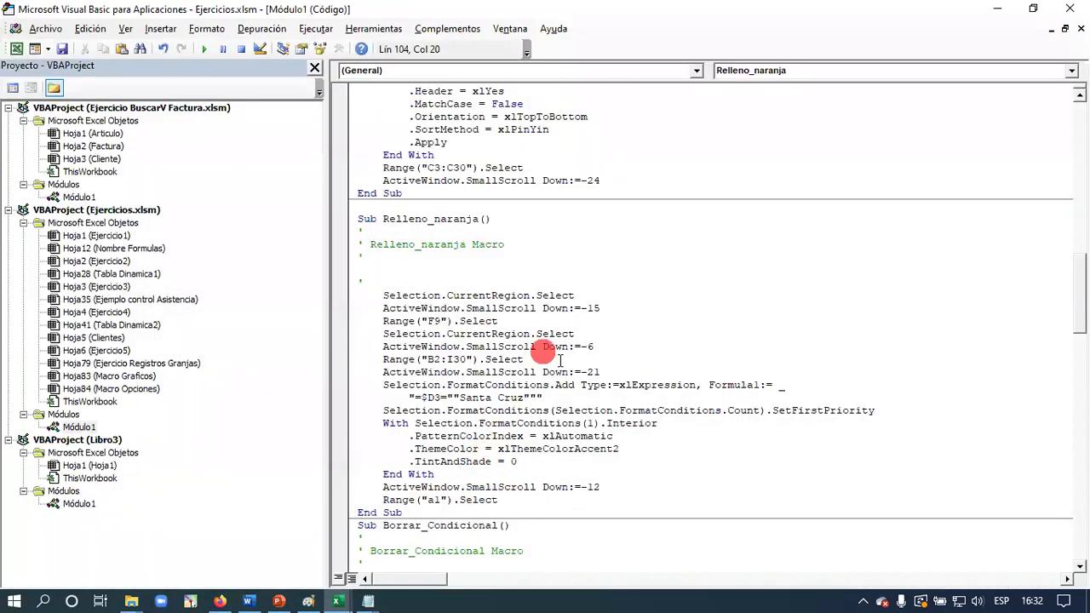
- Break the first scroll line of Relleno_naranja by inserting 'rr' after ActiveWindow
left_click_drag(498, 500, 360, 296)
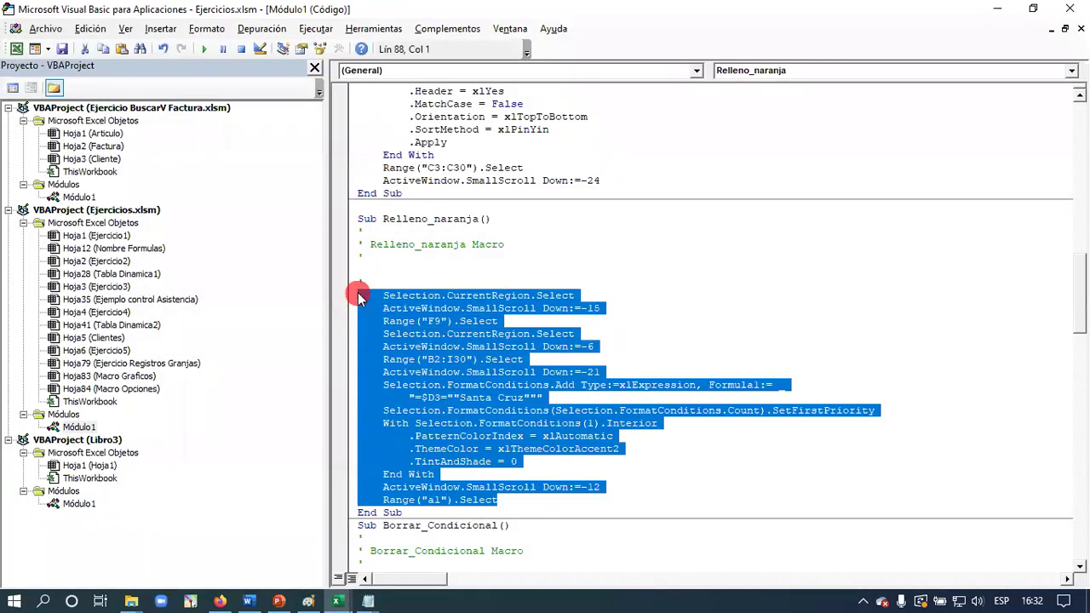
left_click(519, 309)
left_click(466, 308)
type("rr")
- Run the macro, debug the resulting error 438, then switch to the Paint notes
left_click(500, 346)
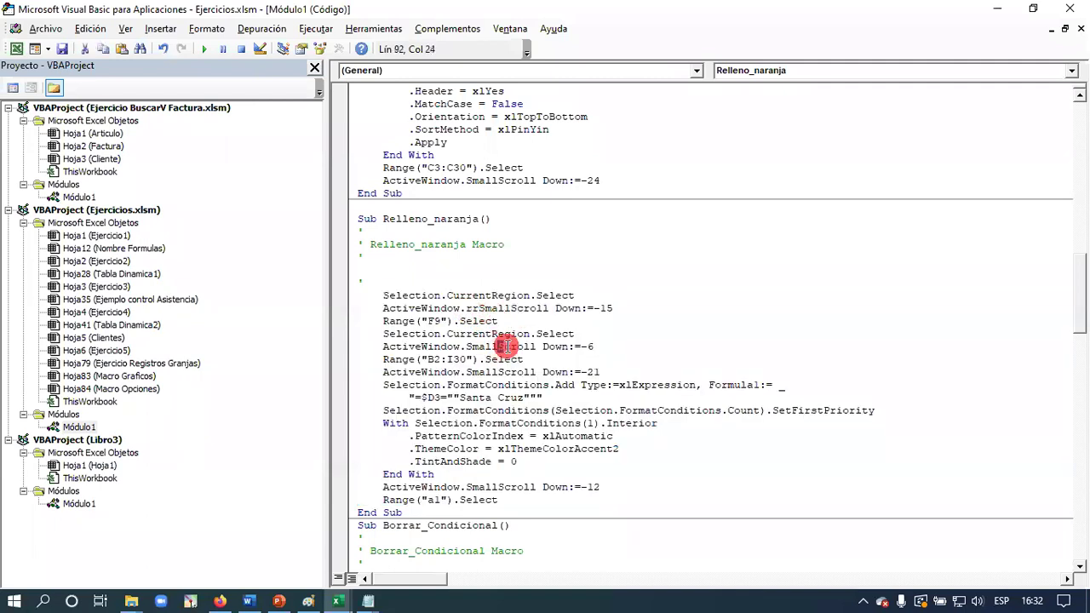
left_click(207, 49)
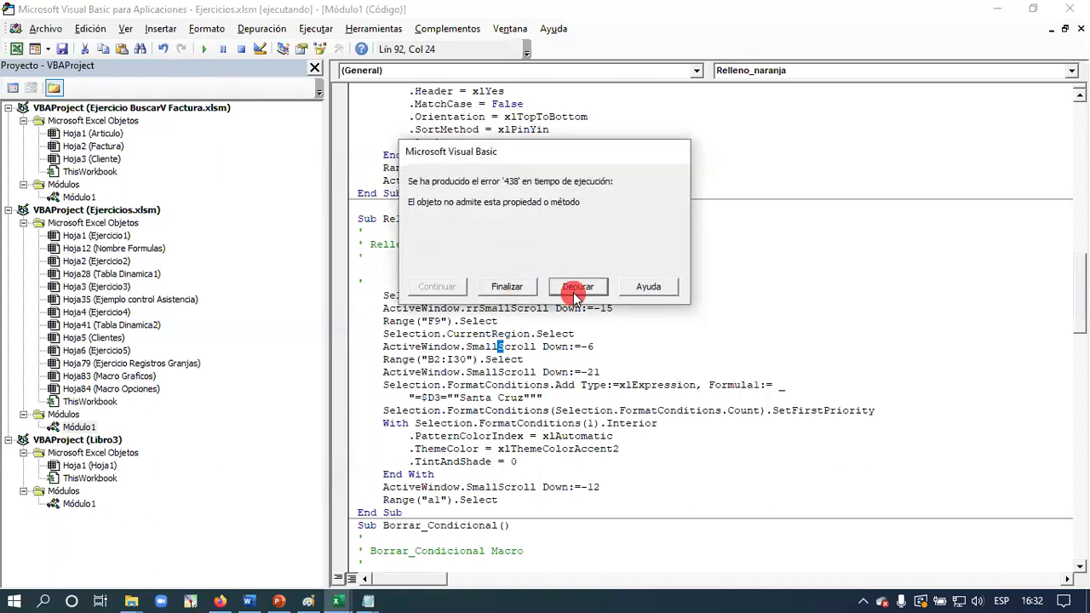
left_click(572, 287)
left_click_drag(545, 372, 562, 385)
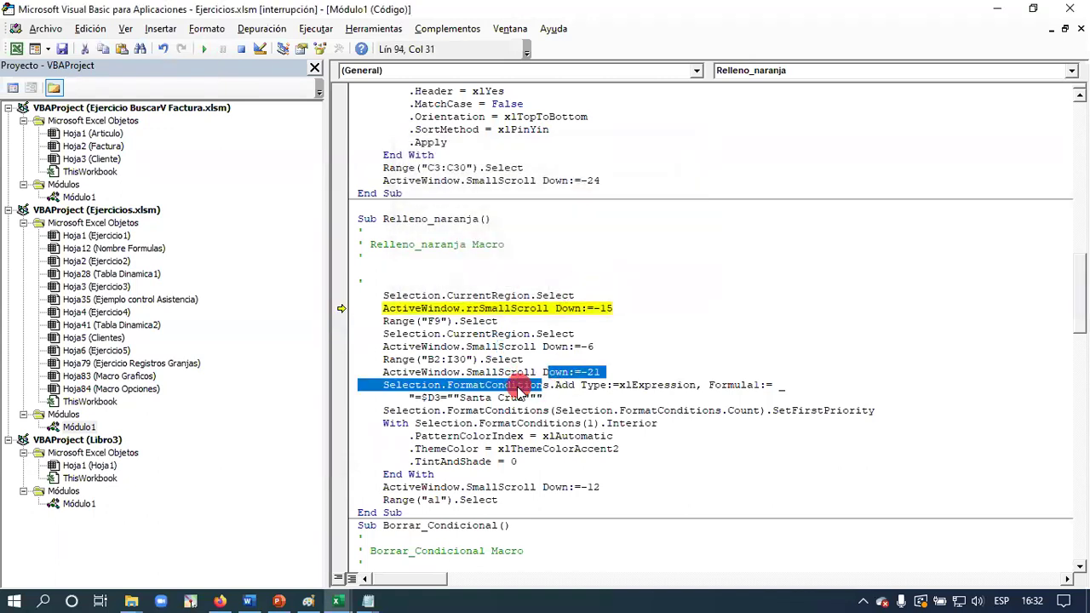
left_click(307, 601)
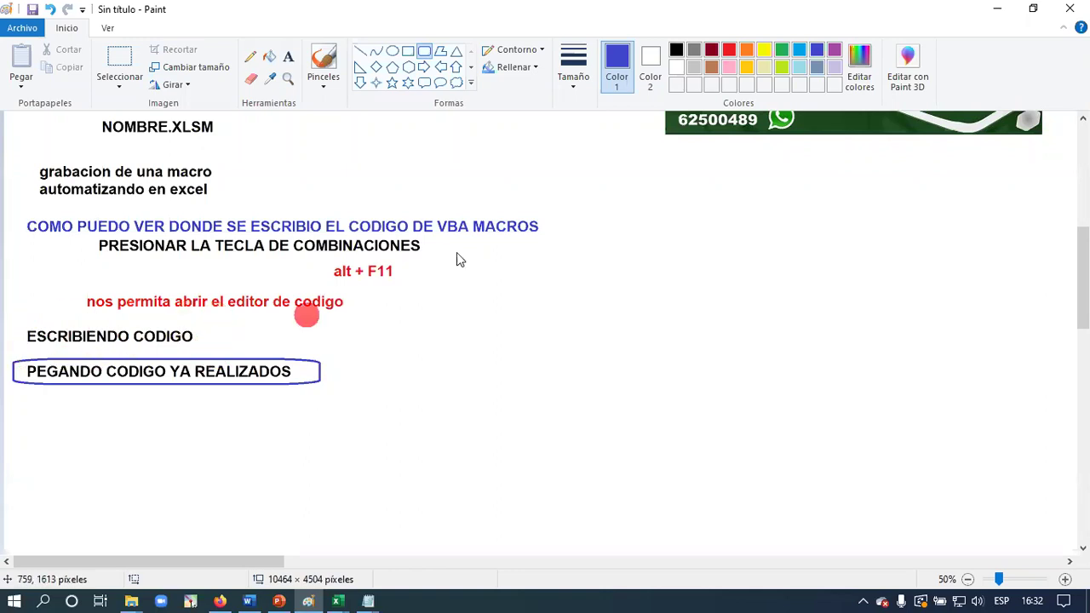
- Minimize the Paint notes window and then the VBA editor
left_click(995, 7)
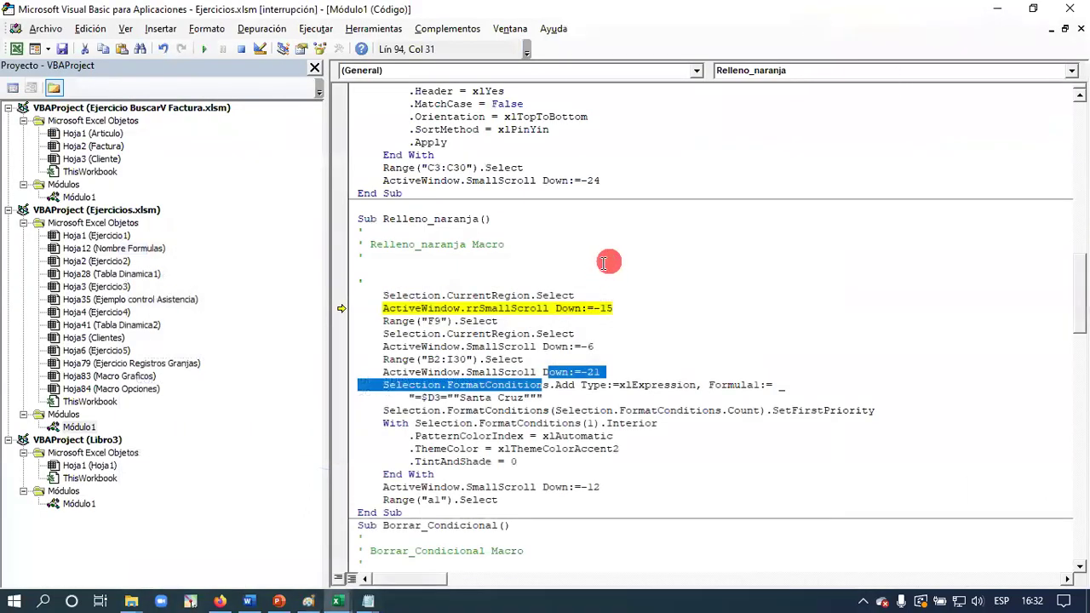
left_click(997, 8)
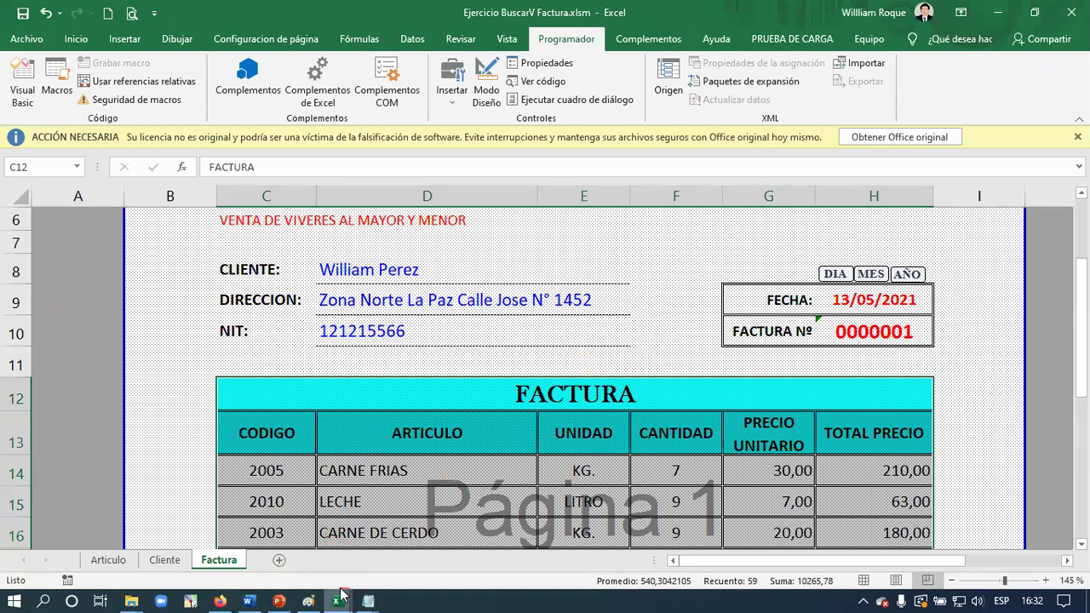
- Undo the stray 'rr' so the line reads ActiveWindow.SmallScroll Down:=-15 again
mouse_move(341, 594)
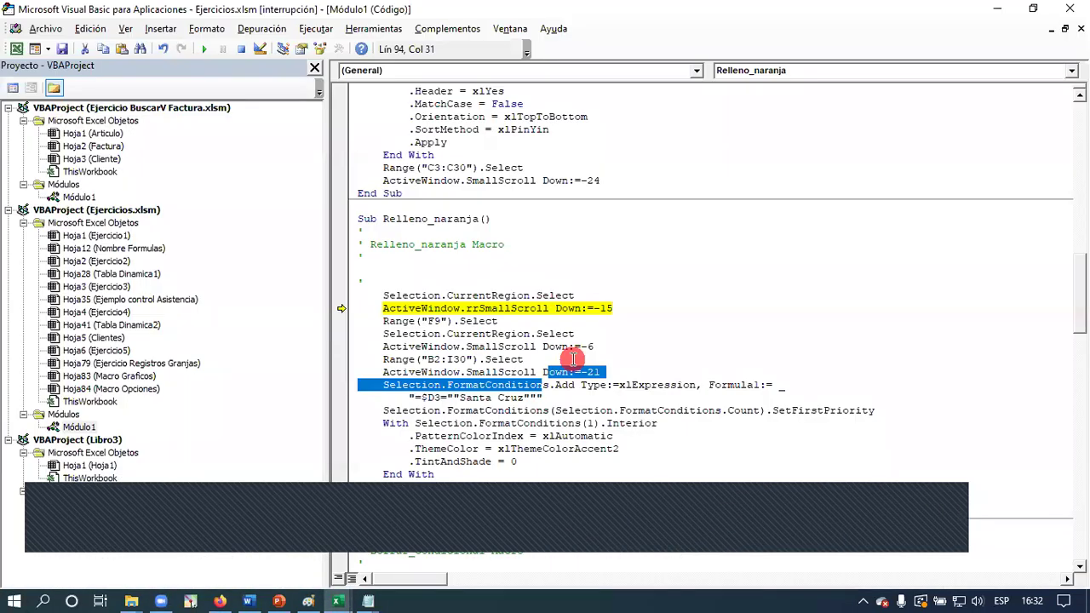
left_click(575, 358)
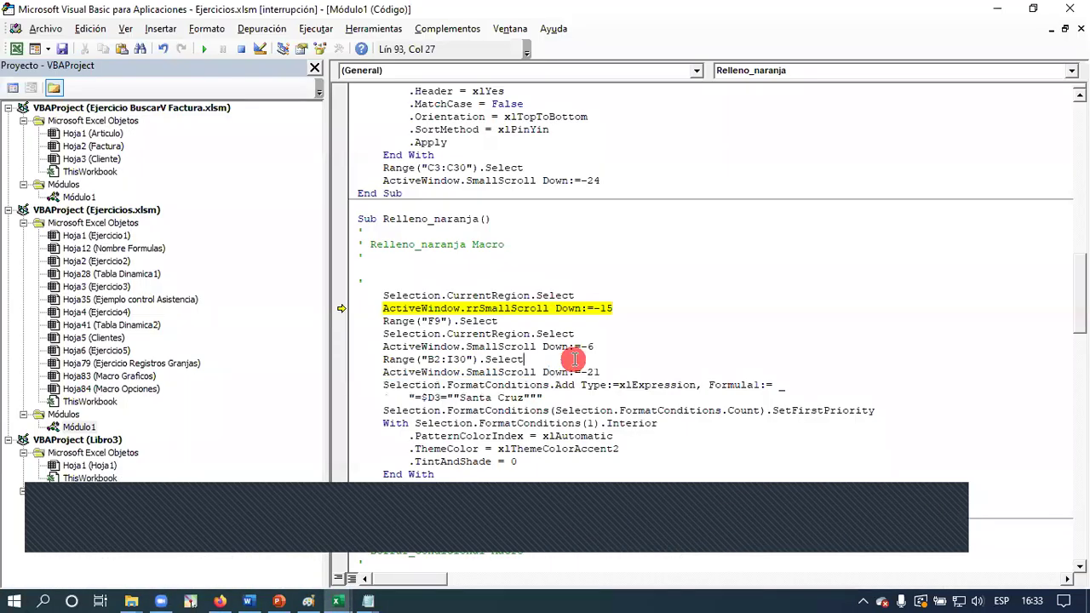
key("ctrl+z")
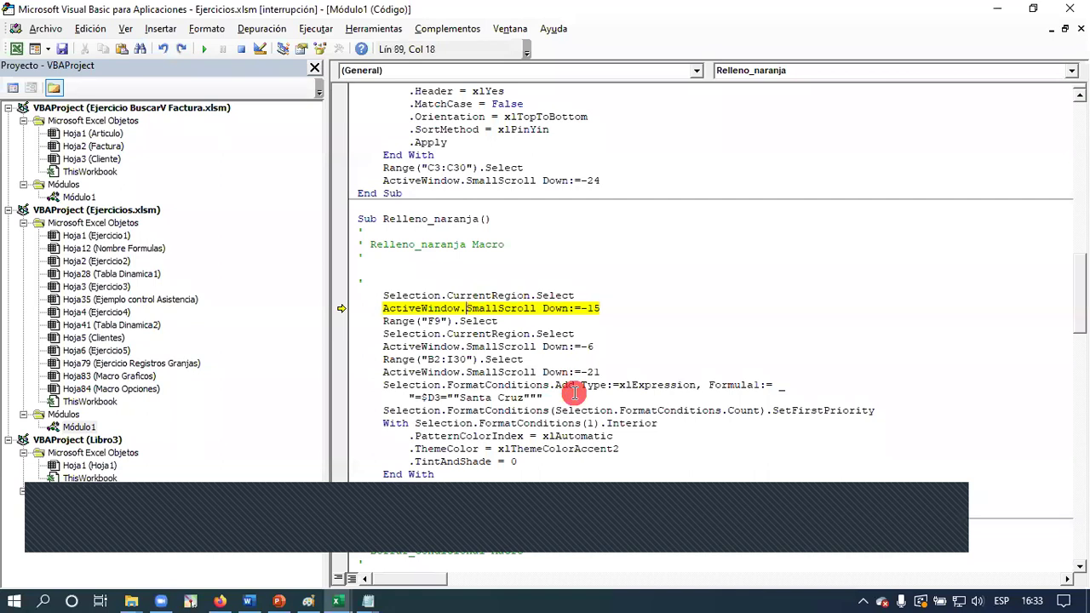
left_click_drag(528, 359, 555, 372)
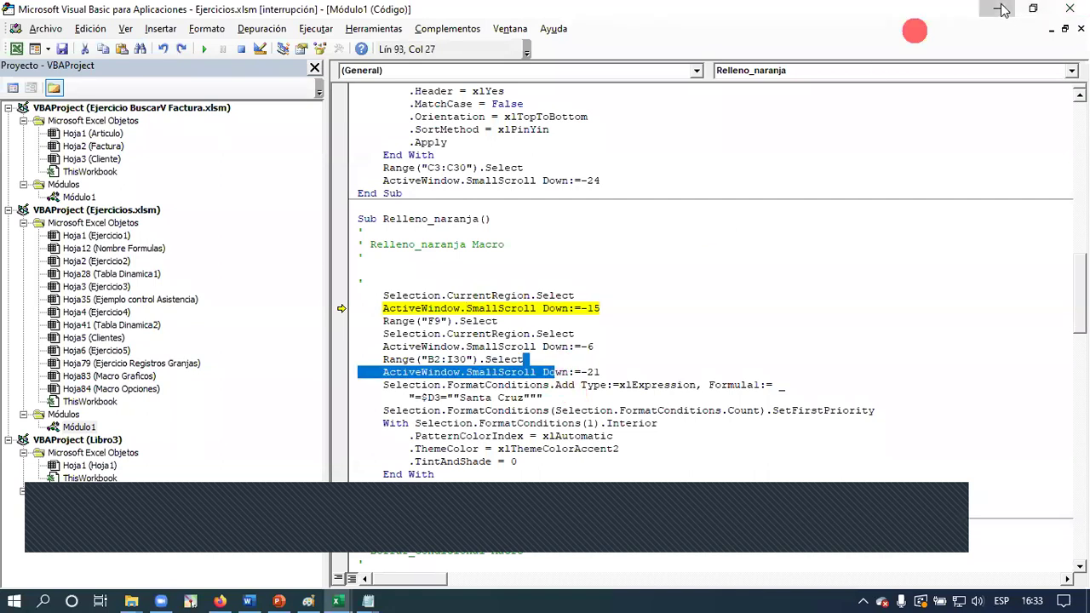
left_click(1001, 9)
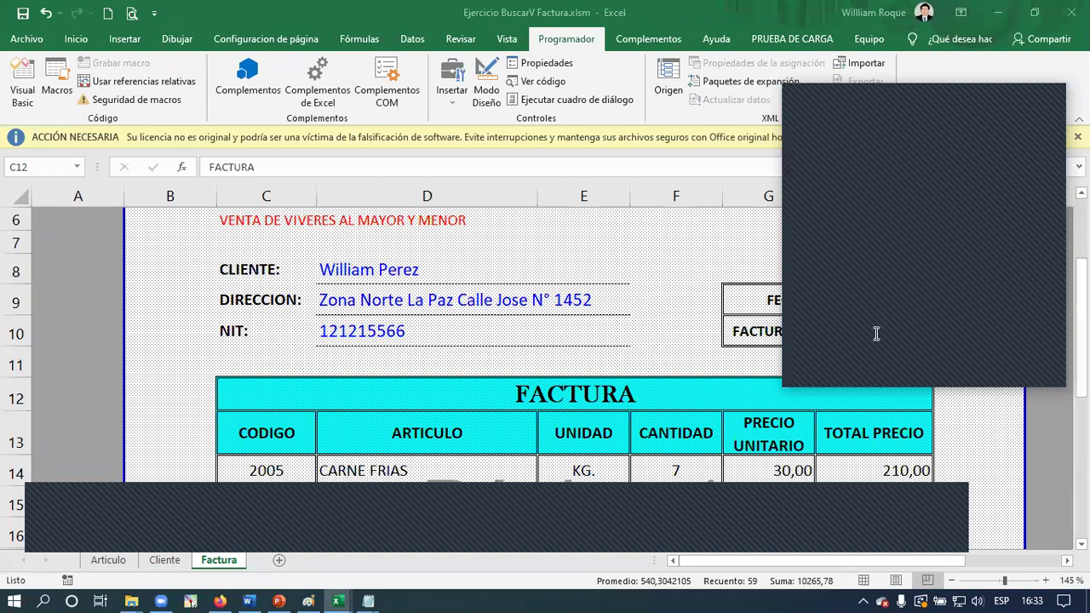
- Select CANTIDAD header F13, then return to Paint's course notes at the 'PRIMERA MACRO GRABANDO' section
left_click(673, 439)
left_click_drag(673, 455, 665, 454)
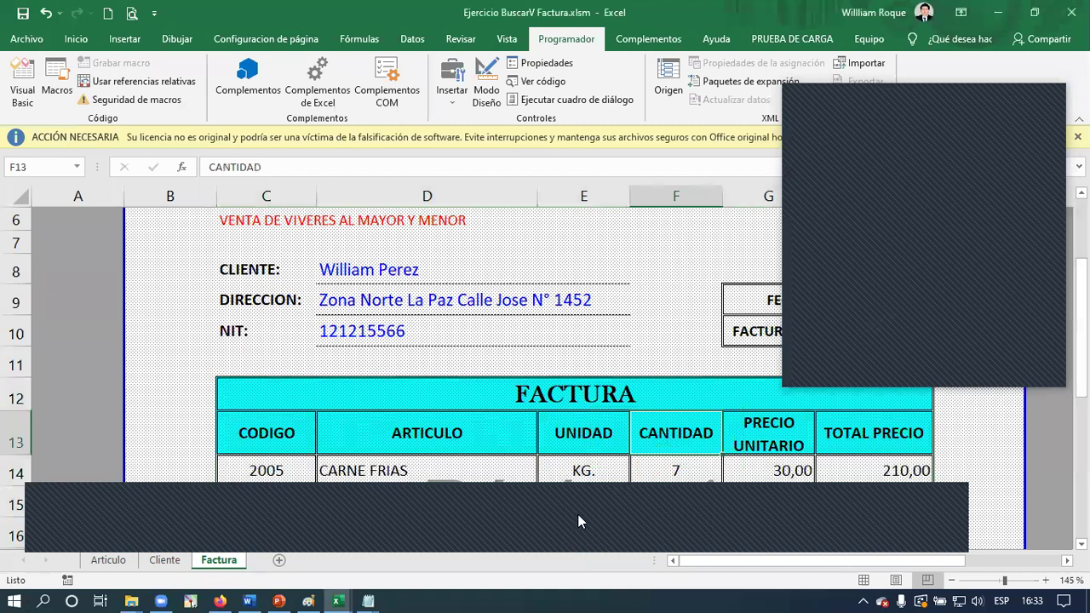
left_click(577, 514)
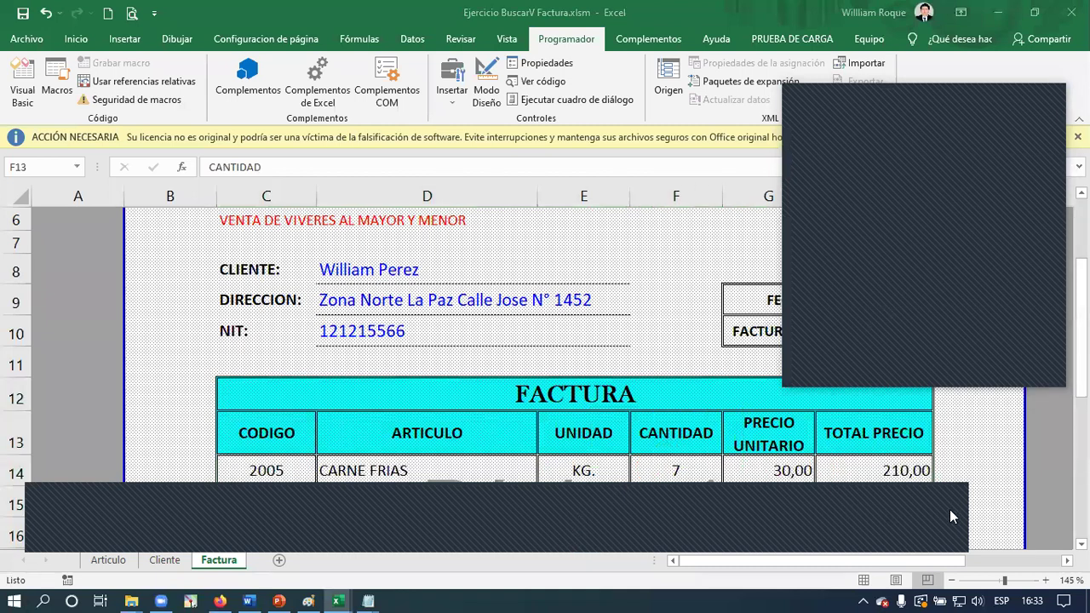
left_click(410, 584)
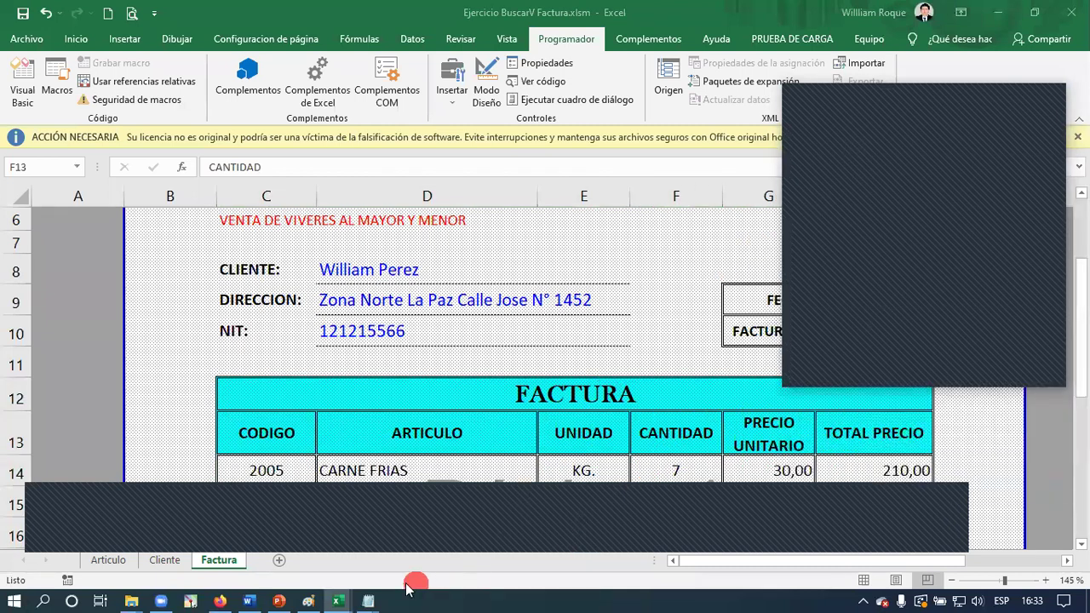
left_click(307, 601)
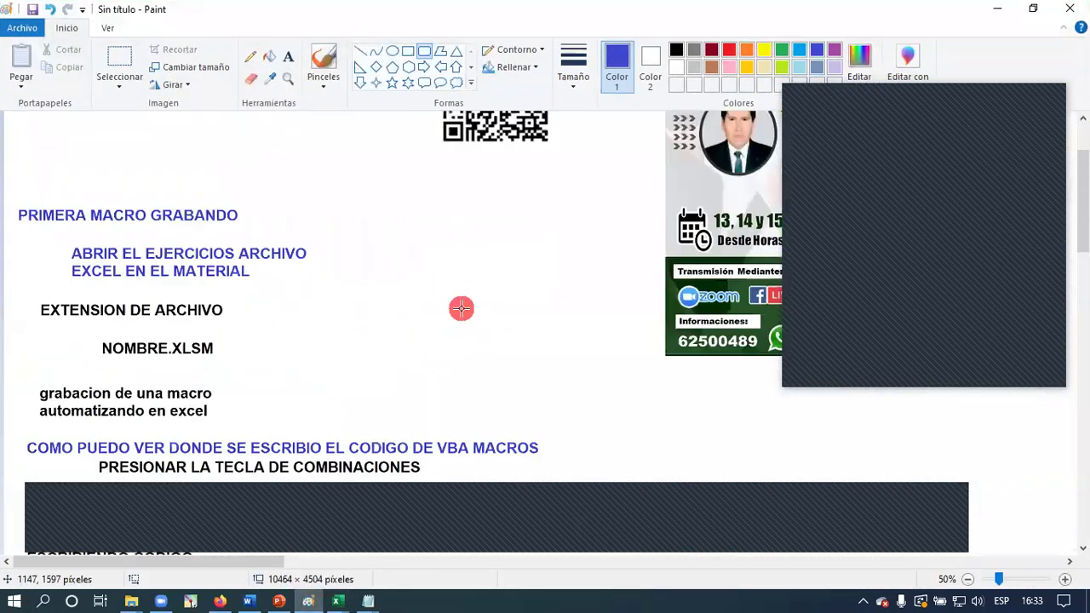
scroll(460, 308, "up", 3)
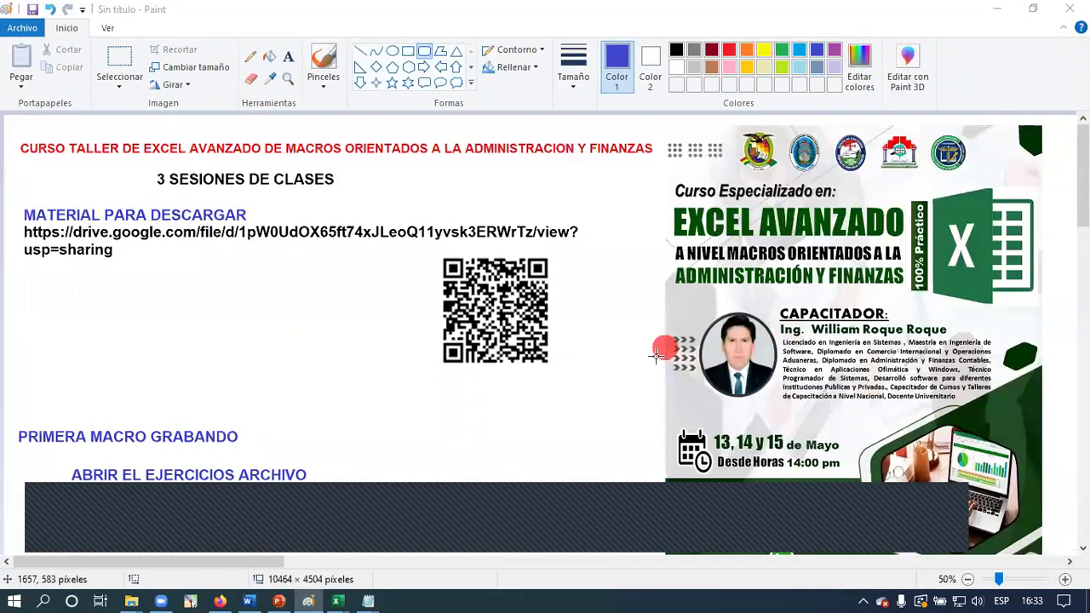